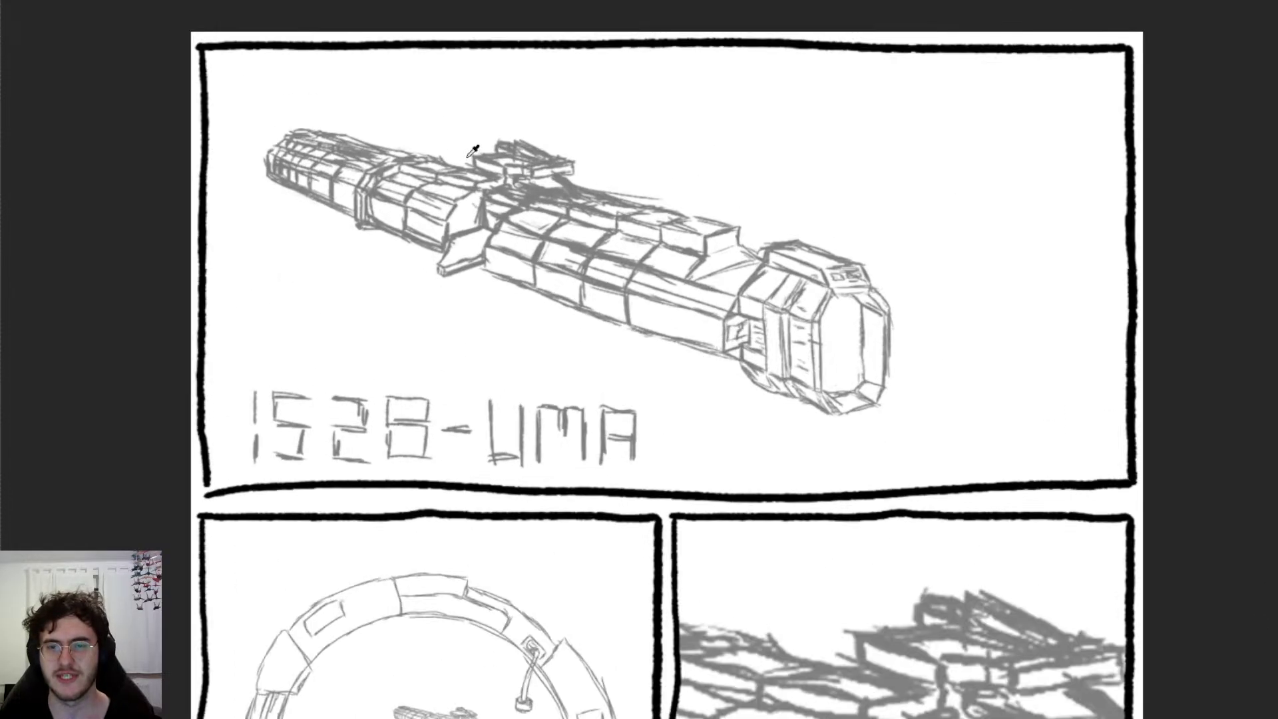
Step: Look over the grey pencil sketches in the comic page's three panels
scroll(670, 314, "down", 6)
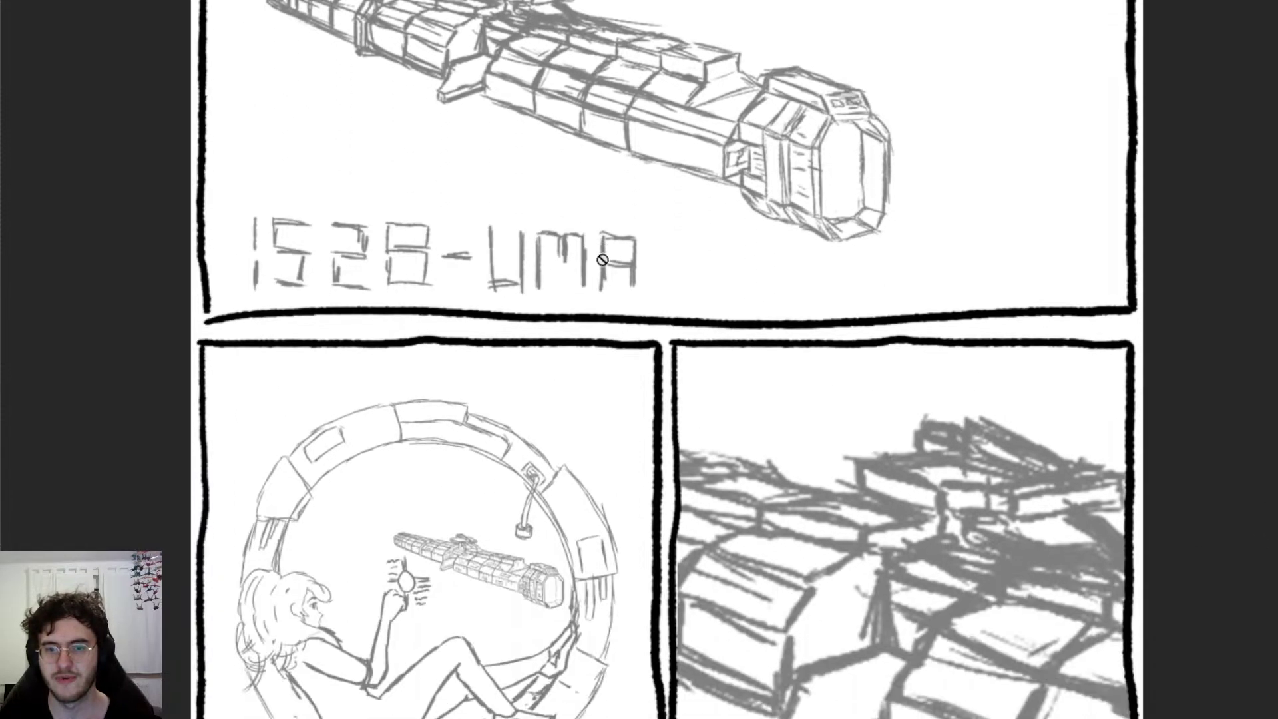
scroll(596, 254, "down", 2)
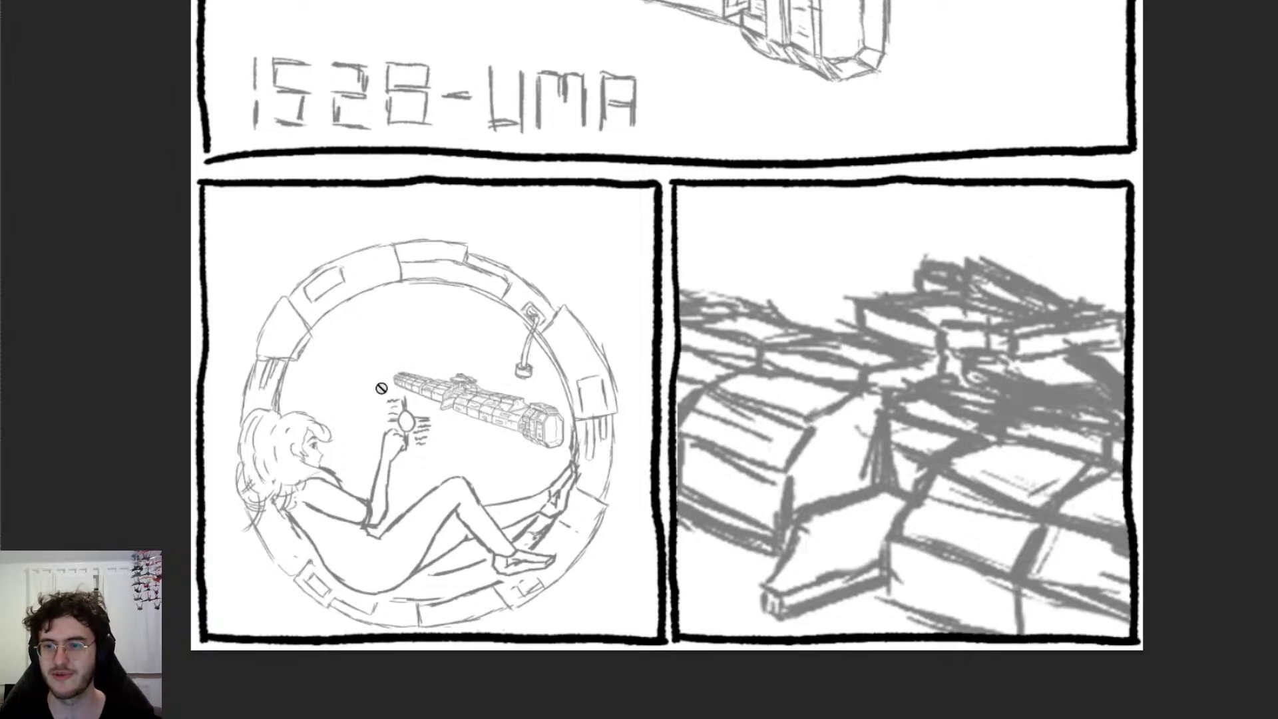
scroll(719, 204, "up", 2)
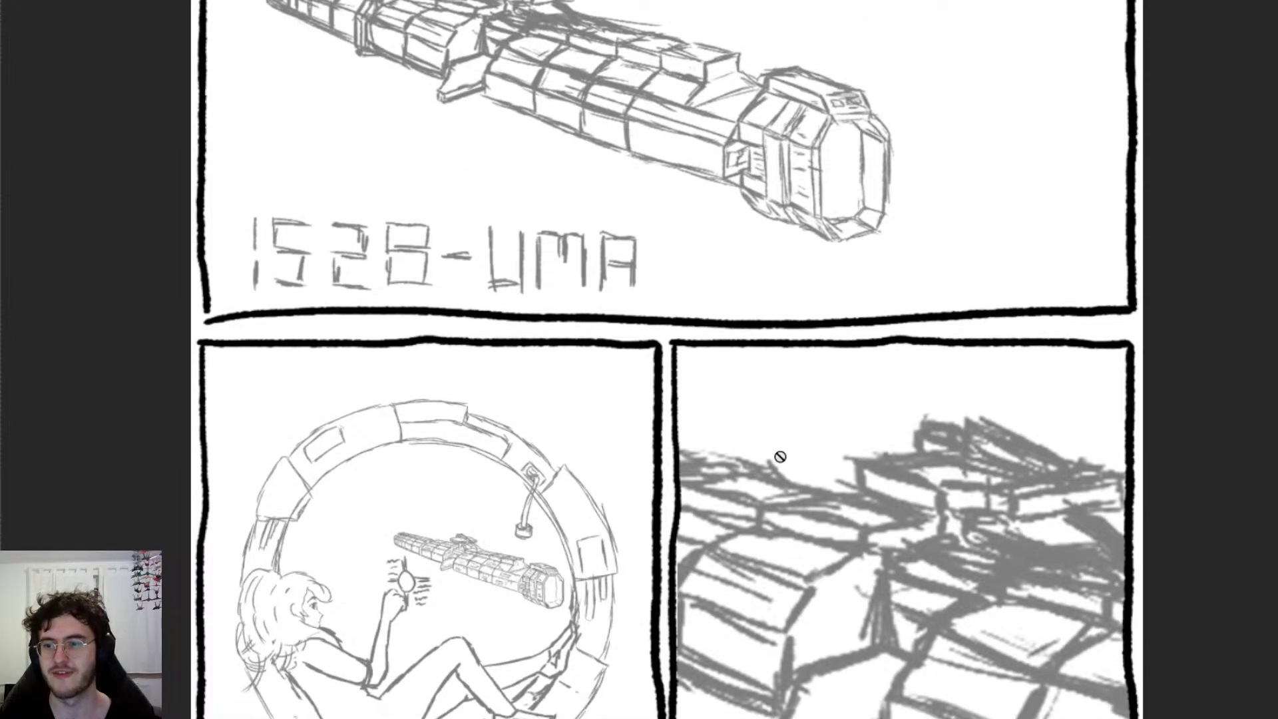
scroll(941, 448, "down", 2)
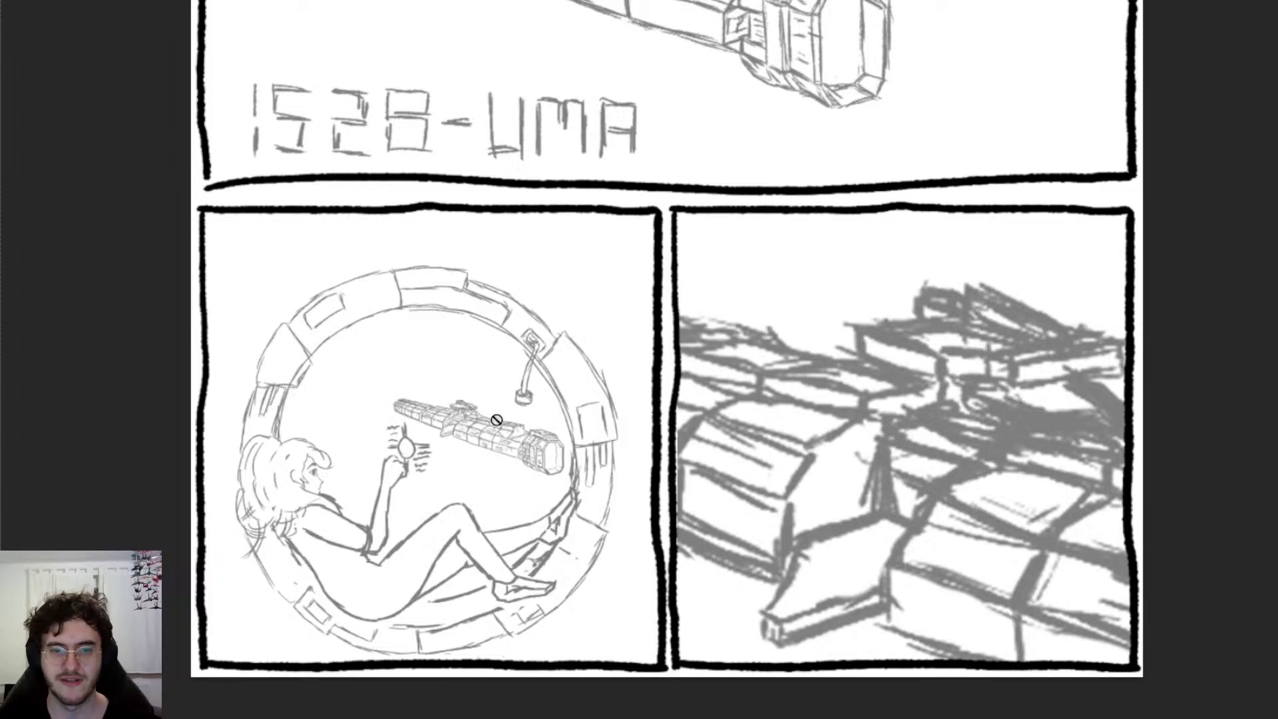
scroll(502, 373, "up", 2)
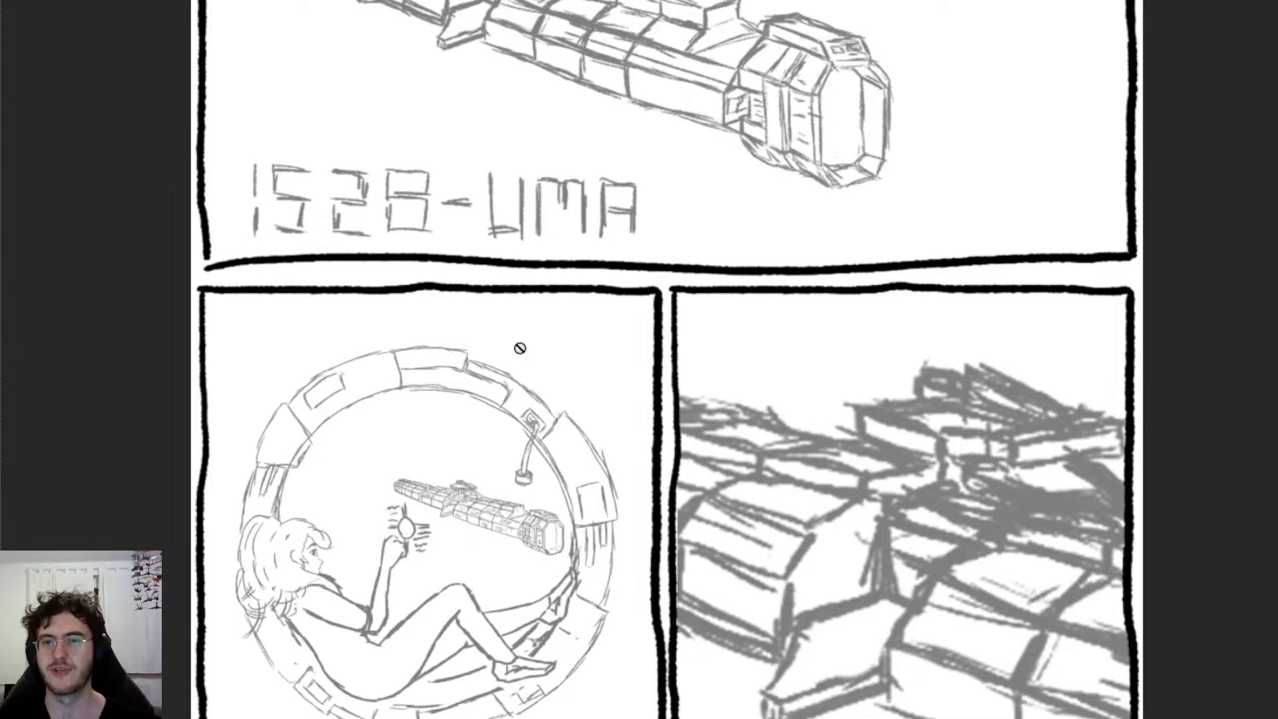
scroll(519, 348, "up", 4)
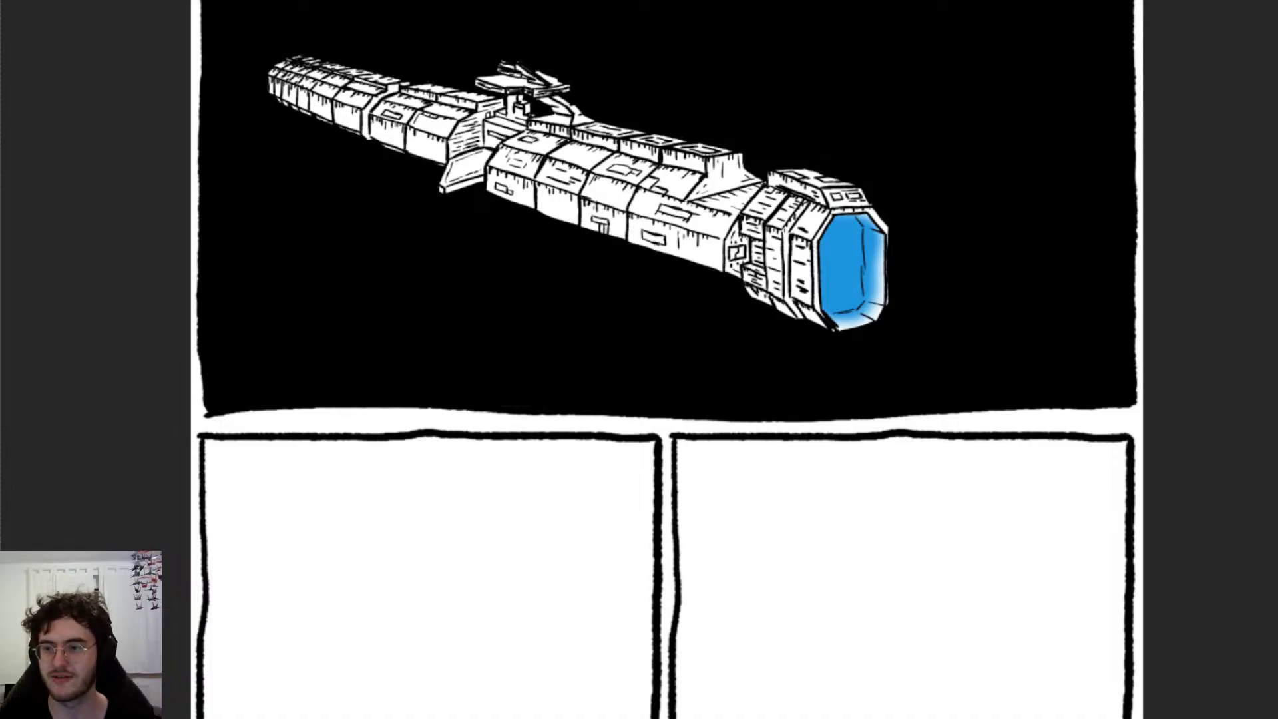
Step: Compare the inked spaceship and the inked girl in the circular window panel with their underlying sketches
scroll(567, 361, "down", 5)
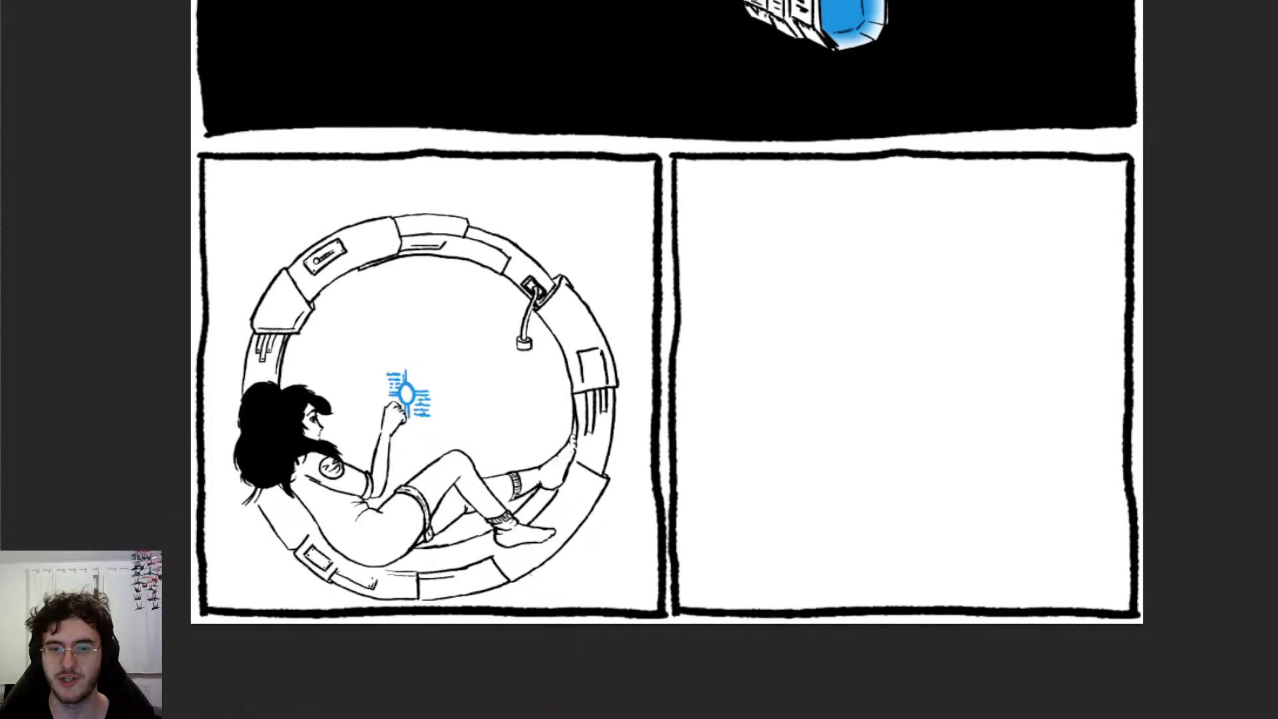
scroll(258, 438, "up", 2)
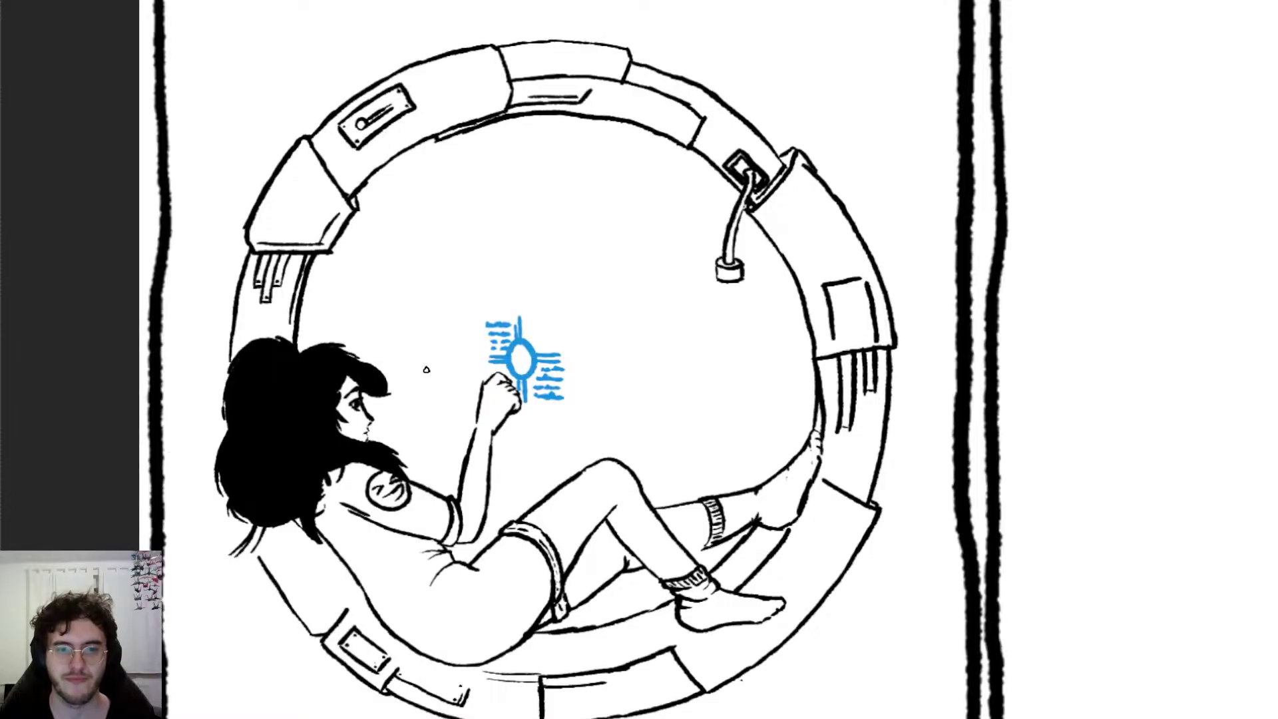
scroll(428, 363, "down", 2)
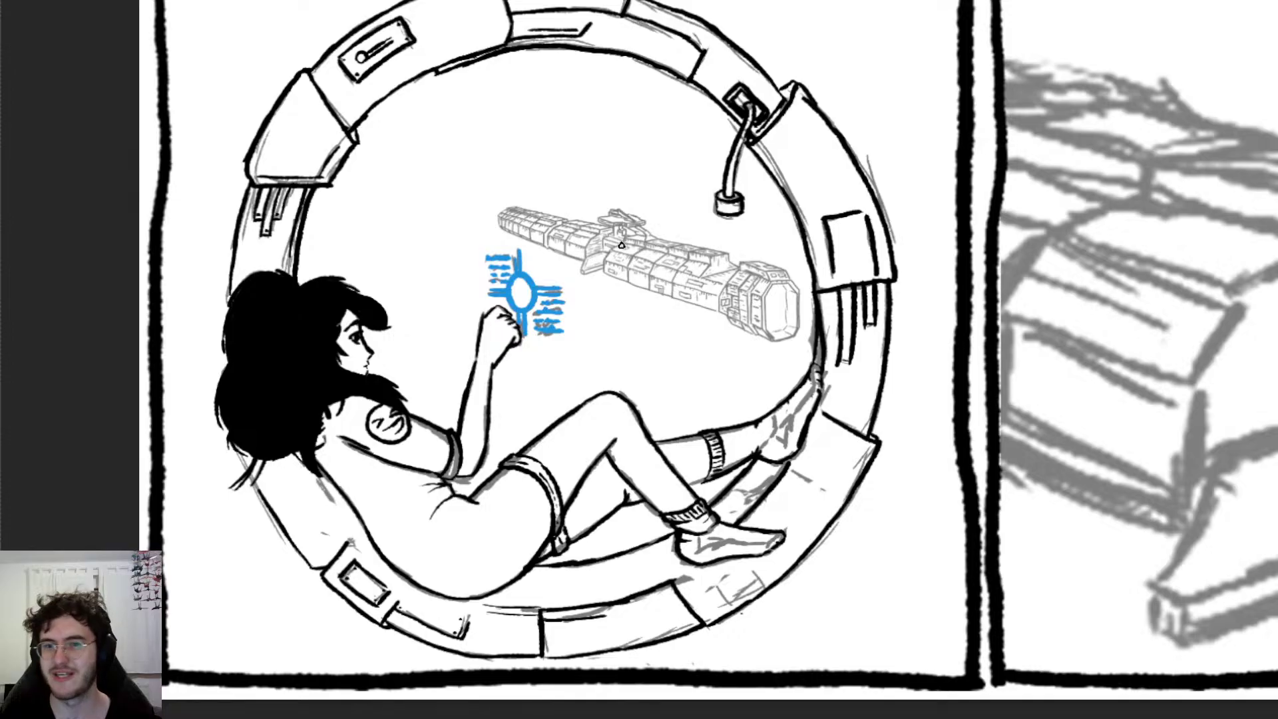
scroll(630, 256, "down", 3)
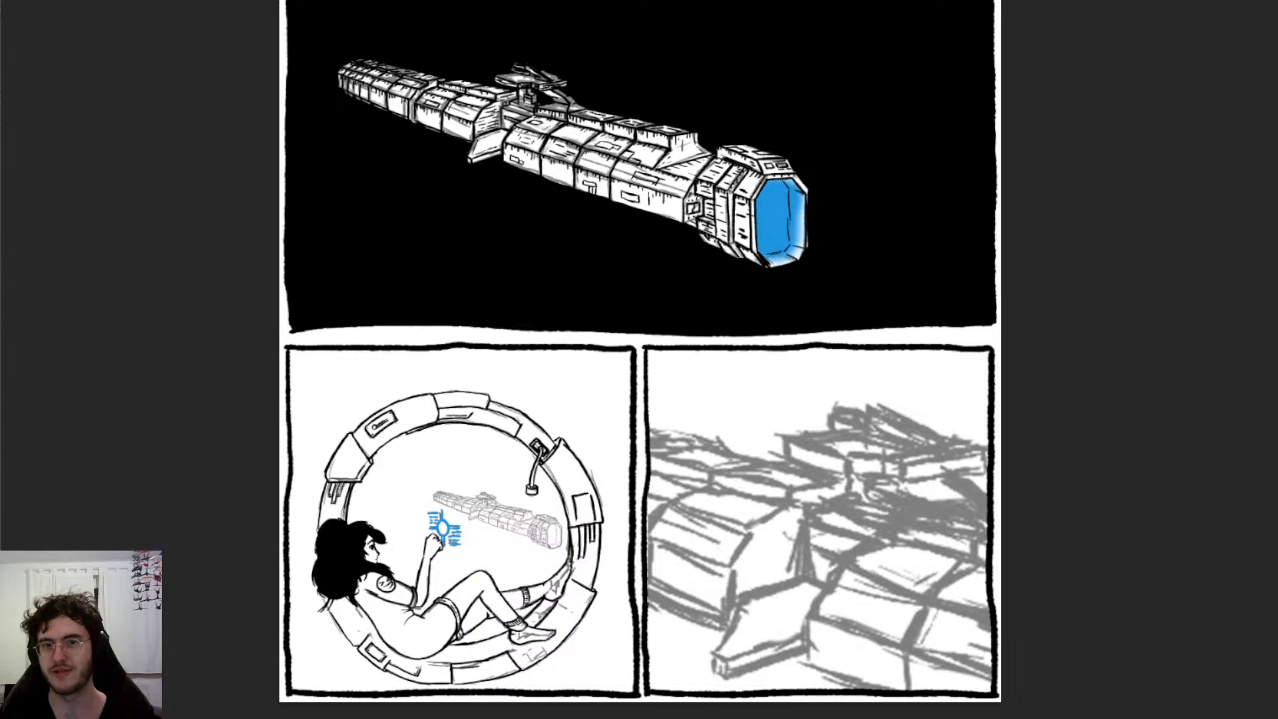
scroll(450, 533, "up", 4)
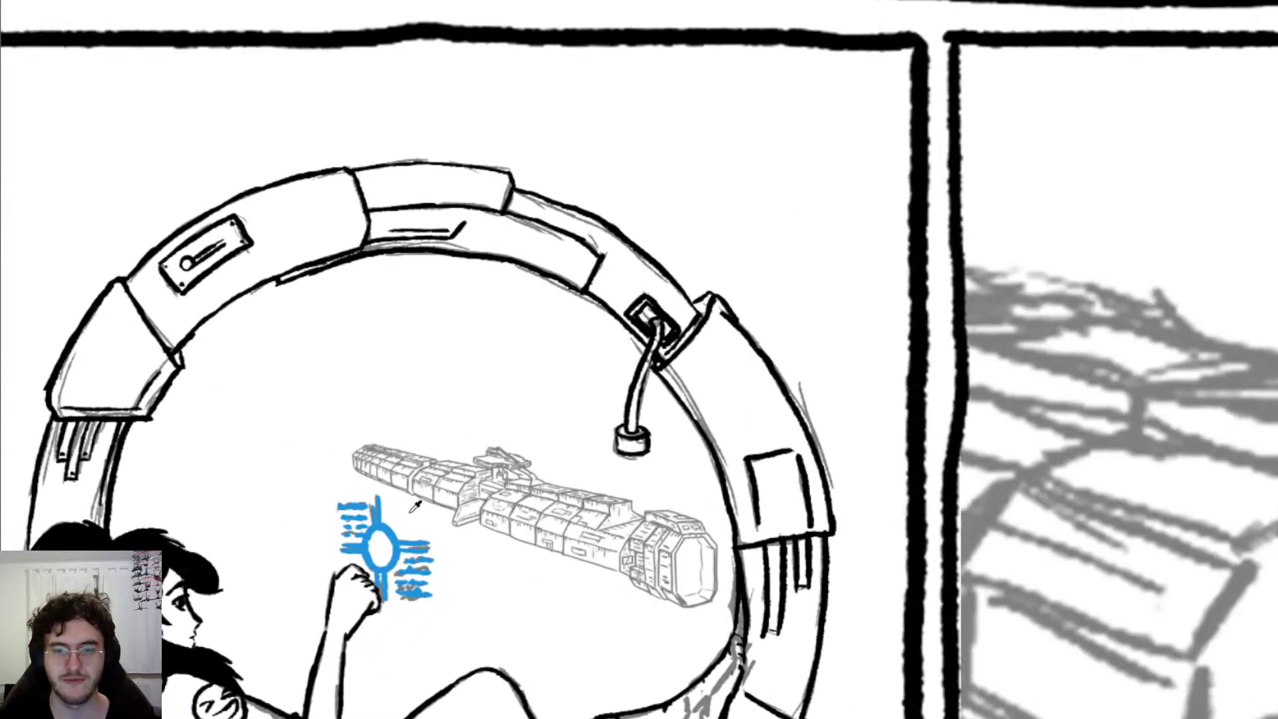
scroll(402, 490, "up", 3)
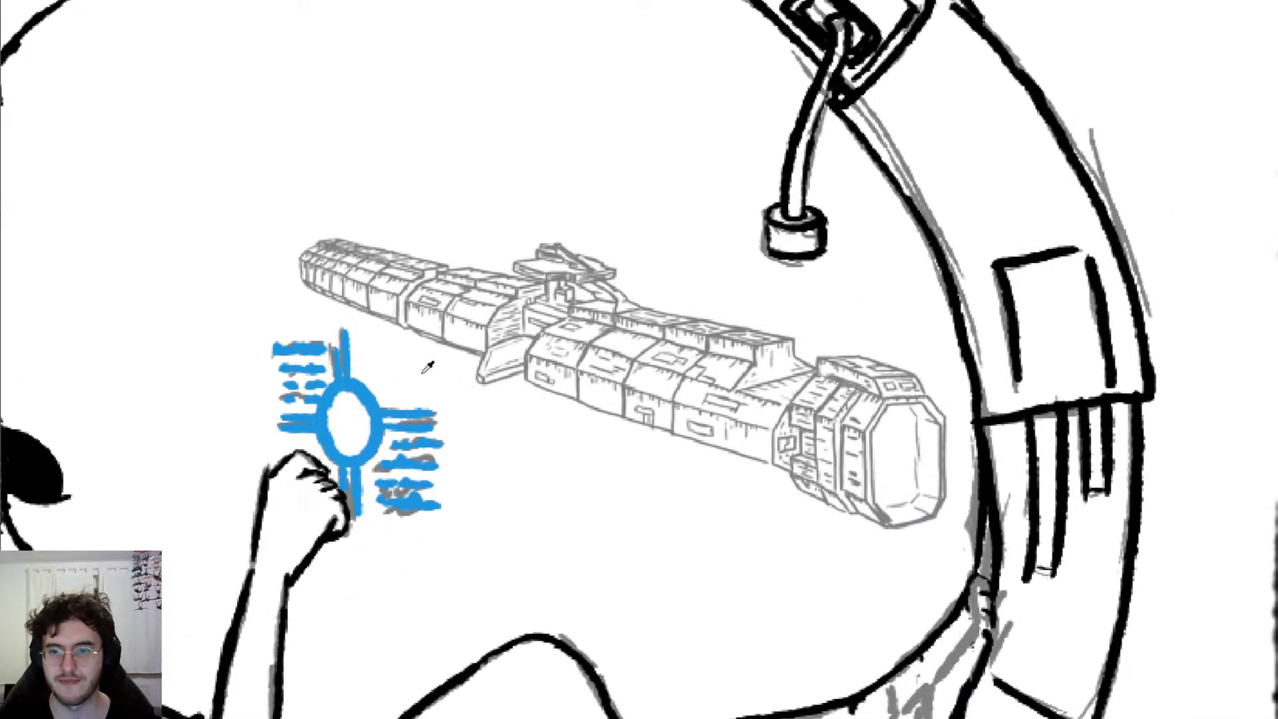
scroll(519, 308, "down", 2)
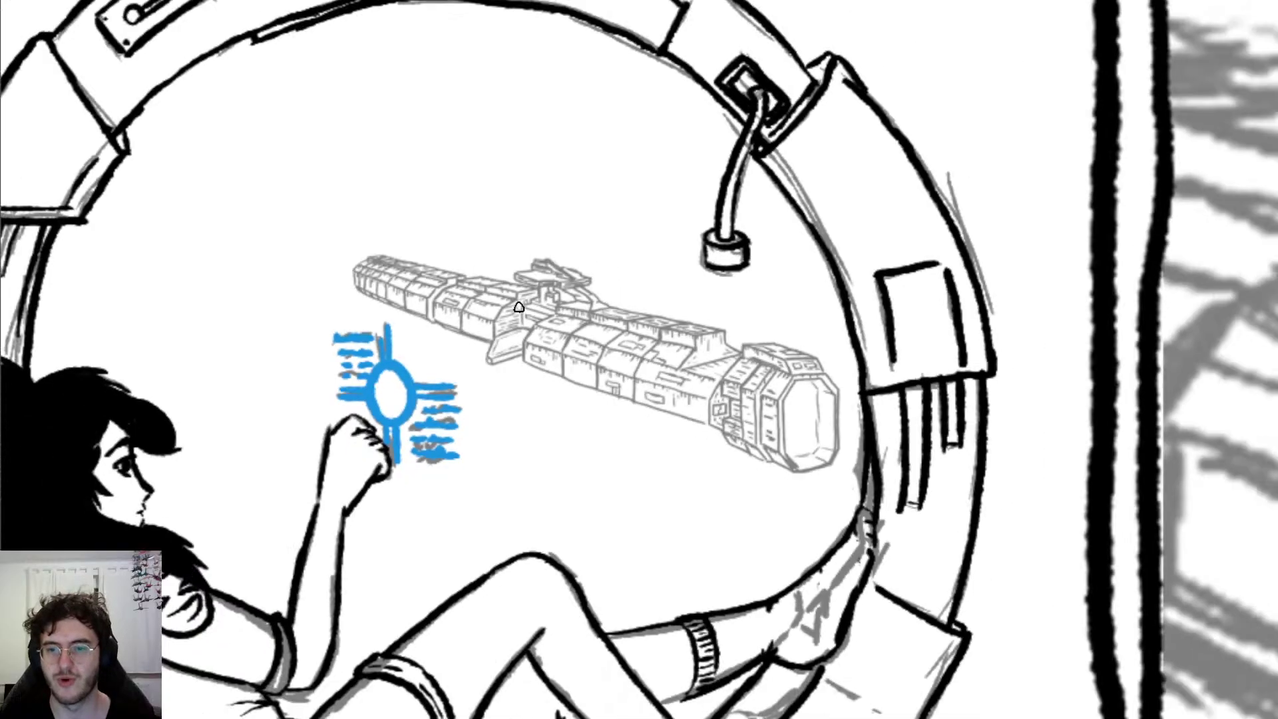
scroll(609, 352, "down", 2)
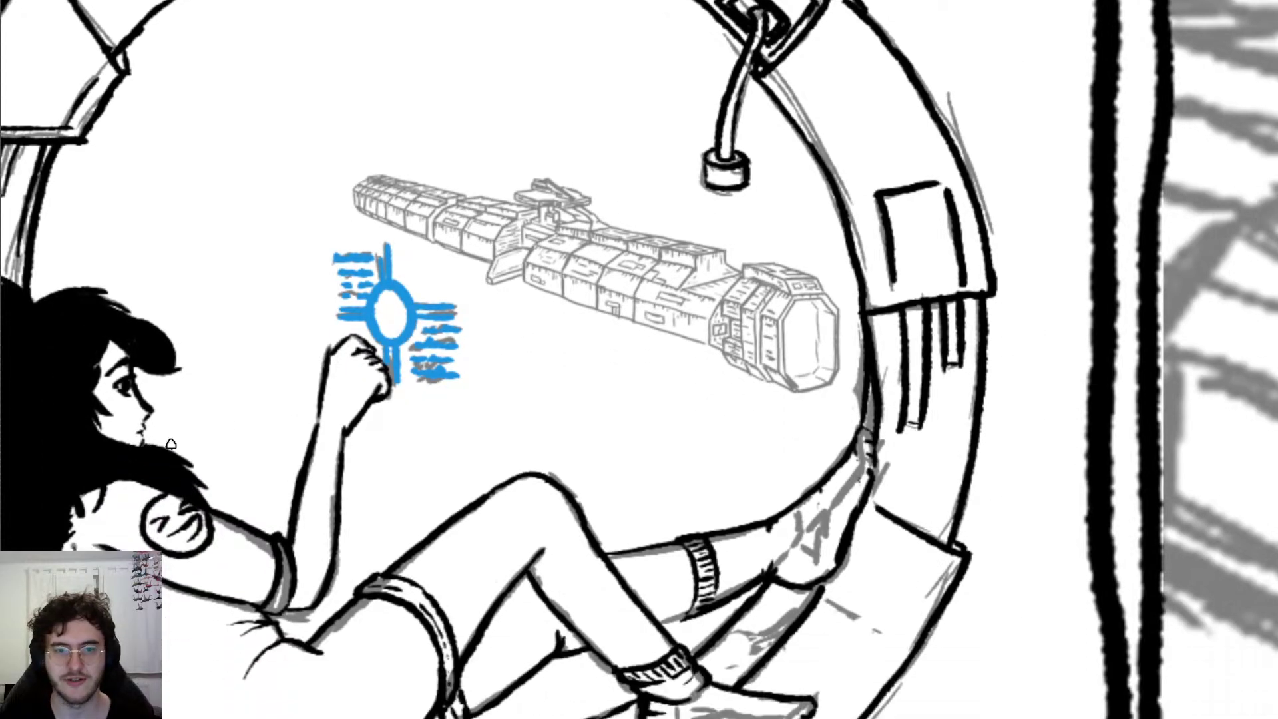
scroll(476, 388, "left", 2)
scroll(660, 351, "down", 3)
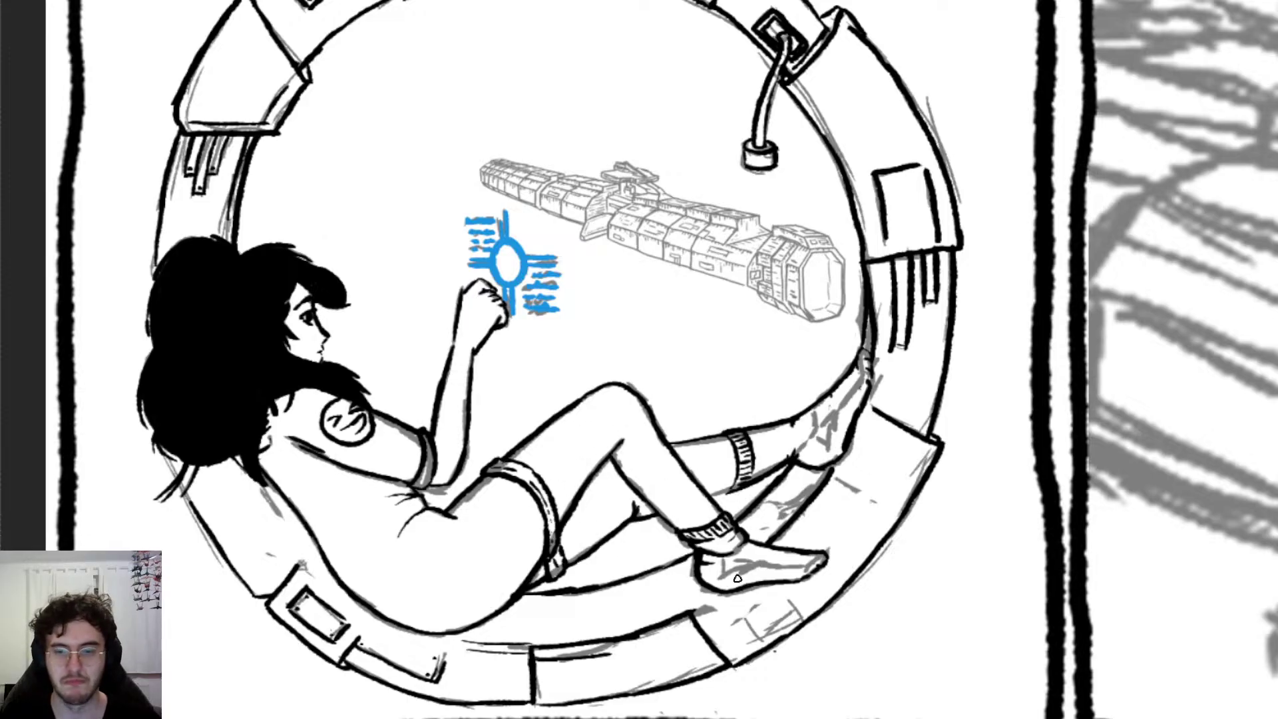
scroll(705, 502, "up", 1)
scroll(764, 584, "down", 2)
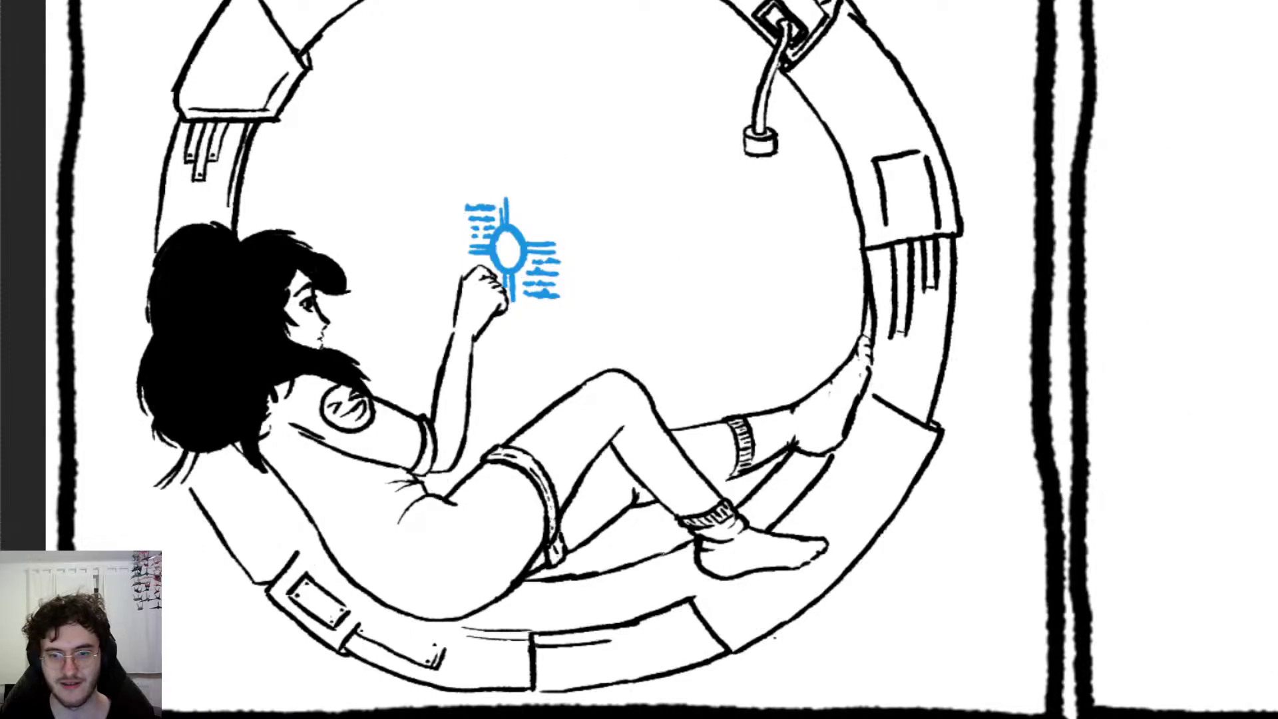
Step: Ink the missing underside line of the far calf, between the front shin and the far sock cuff
scroll(782, 510, "up", 3)
scroll(671, 474, "up", 1)
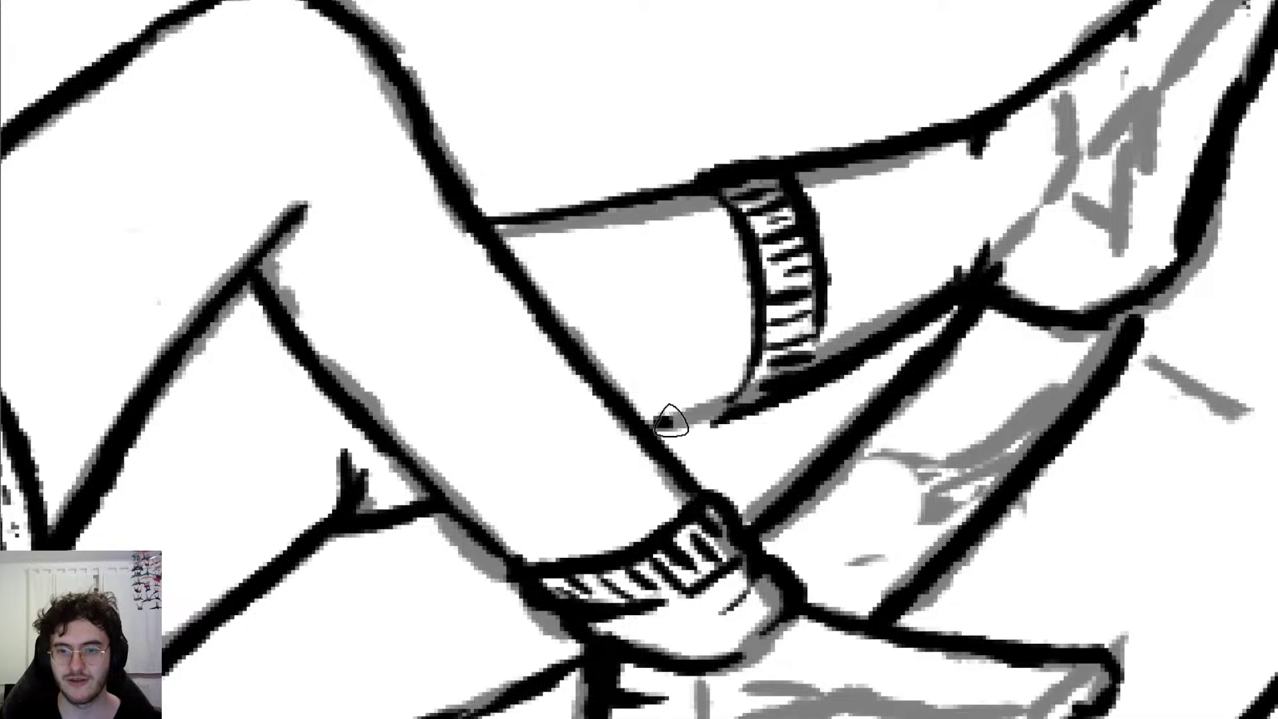
left_click_drag(655, 426, 727, 404)
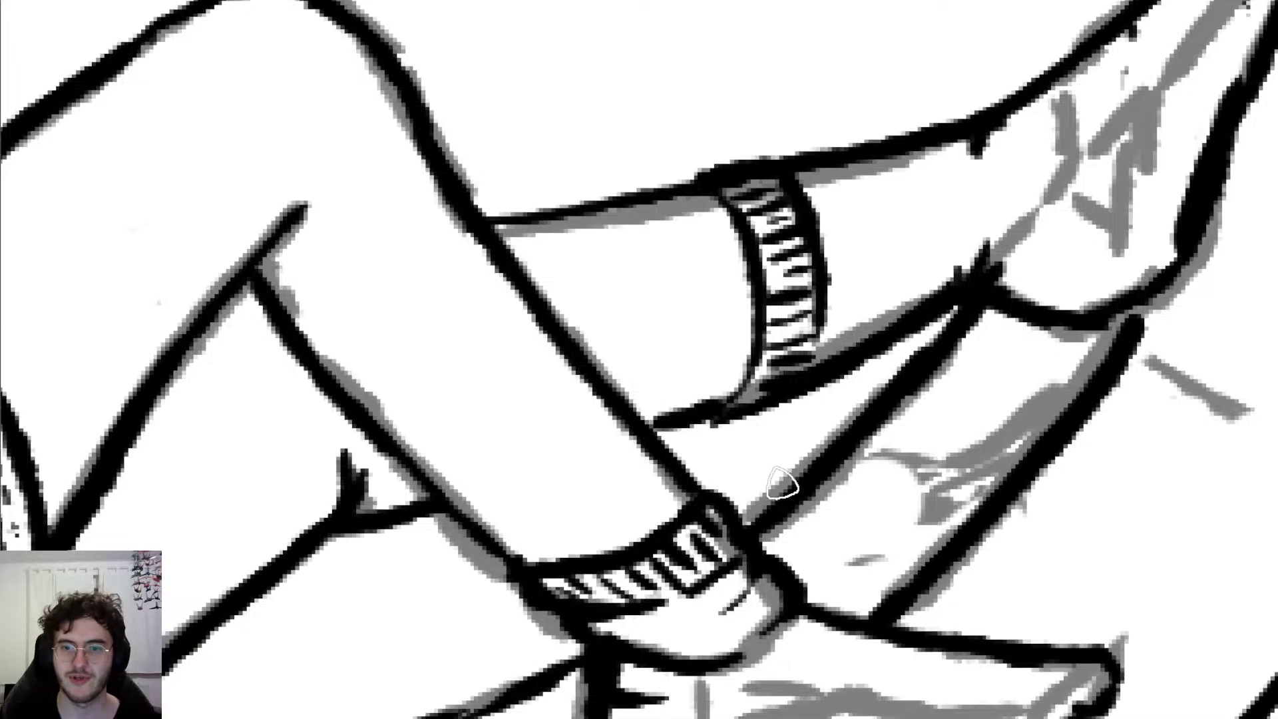
scroll(782, 484, "down", 5)
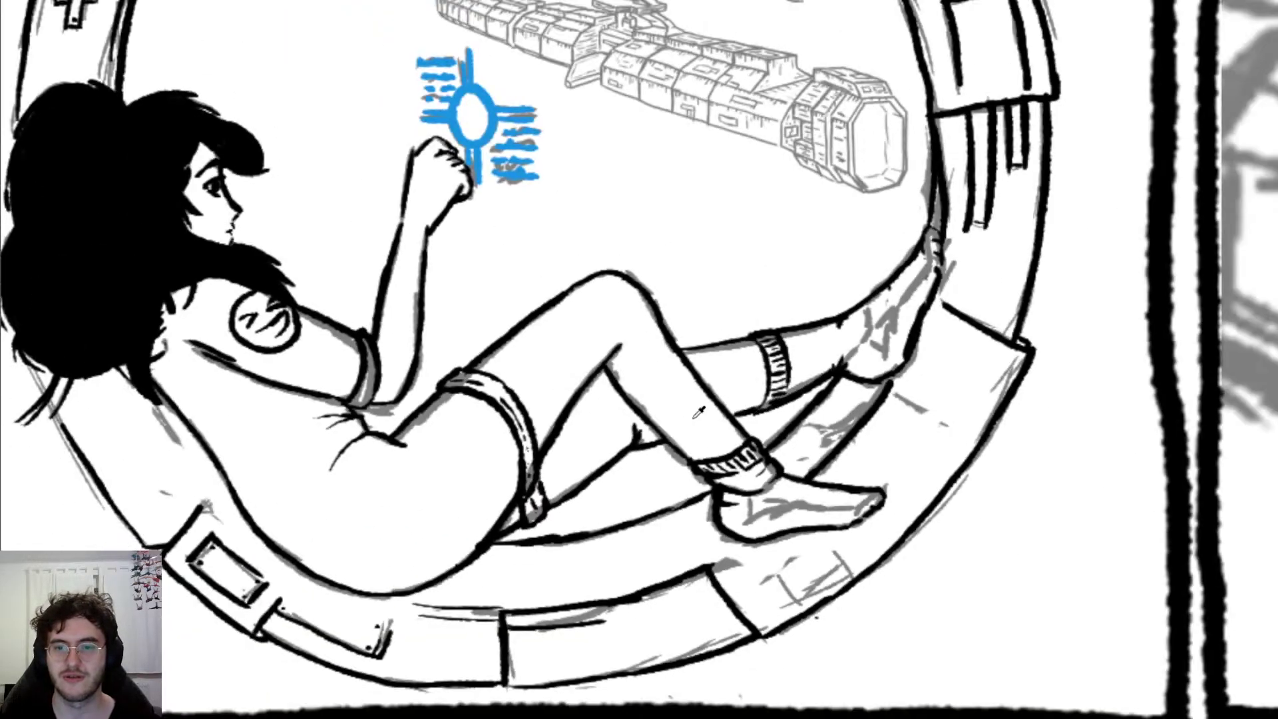
scroll(692, 418, "down", 4)
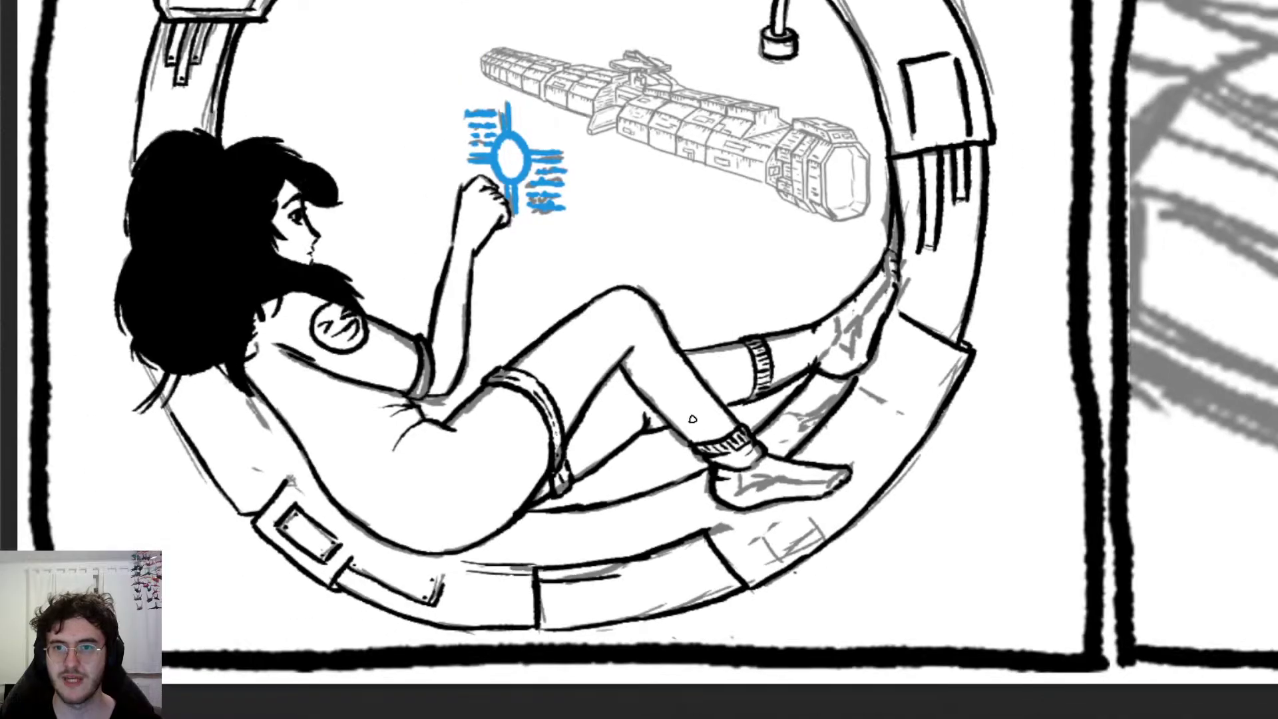
Step: Ink a thickness line inside the right edge of each of the two strips hanging below the ring's rectangular-plate section
scroll(692, 418, "up", 4)
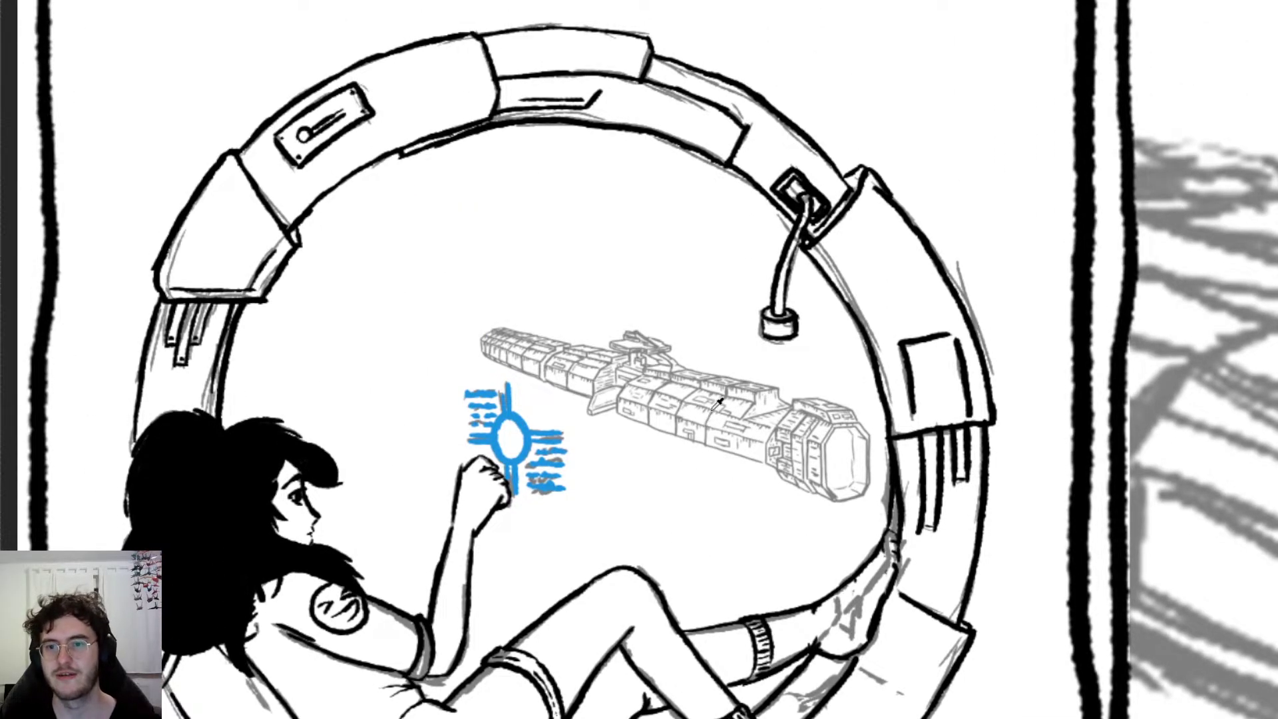
scroll(992, 352, "up", 1)
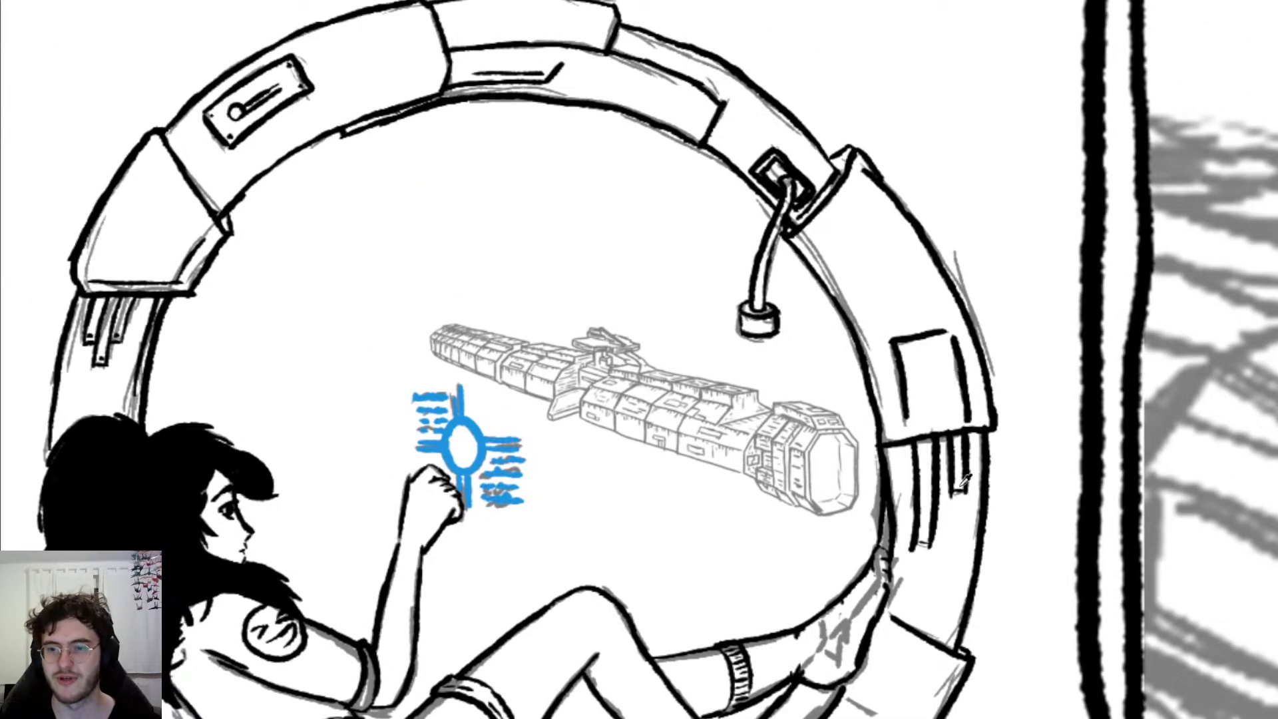
scroll(973, 496, "up", 1)
scroll(913, 455, "up", 2)
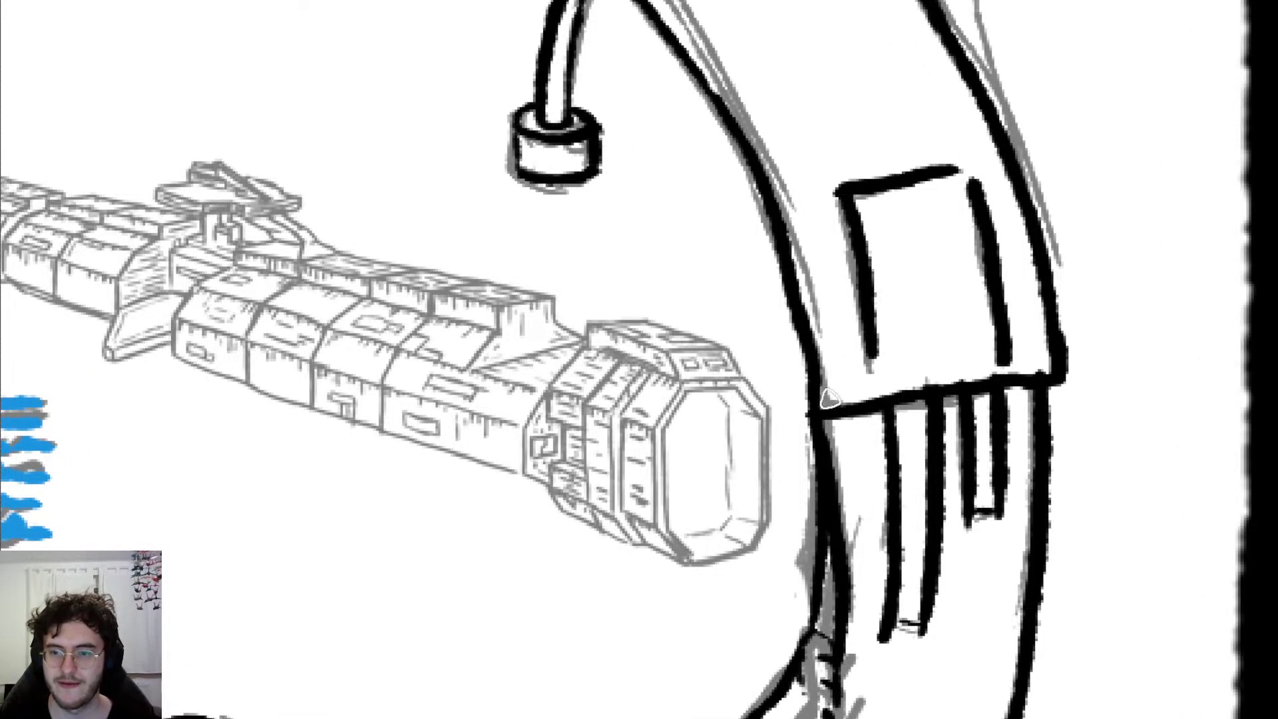
left_click_drag(914, 608, 929, 489)
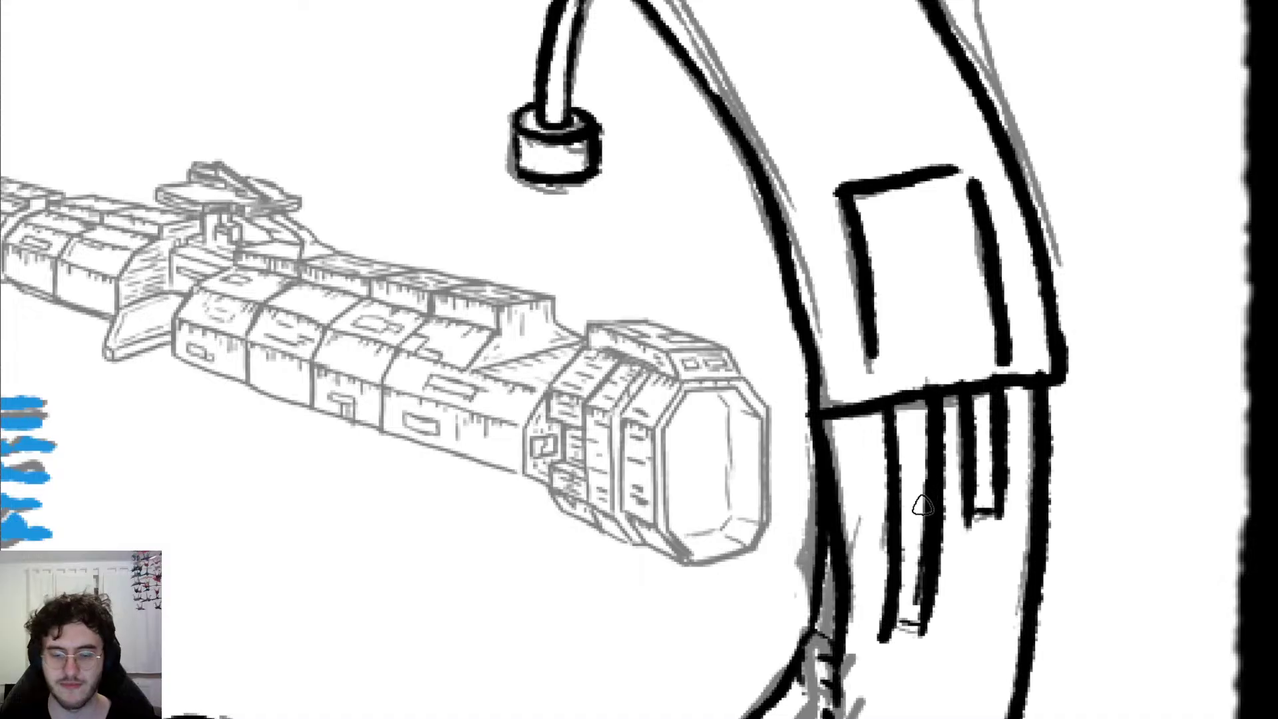
key("ctrl+z")
left_click_drag(914, 602, 924, 436)
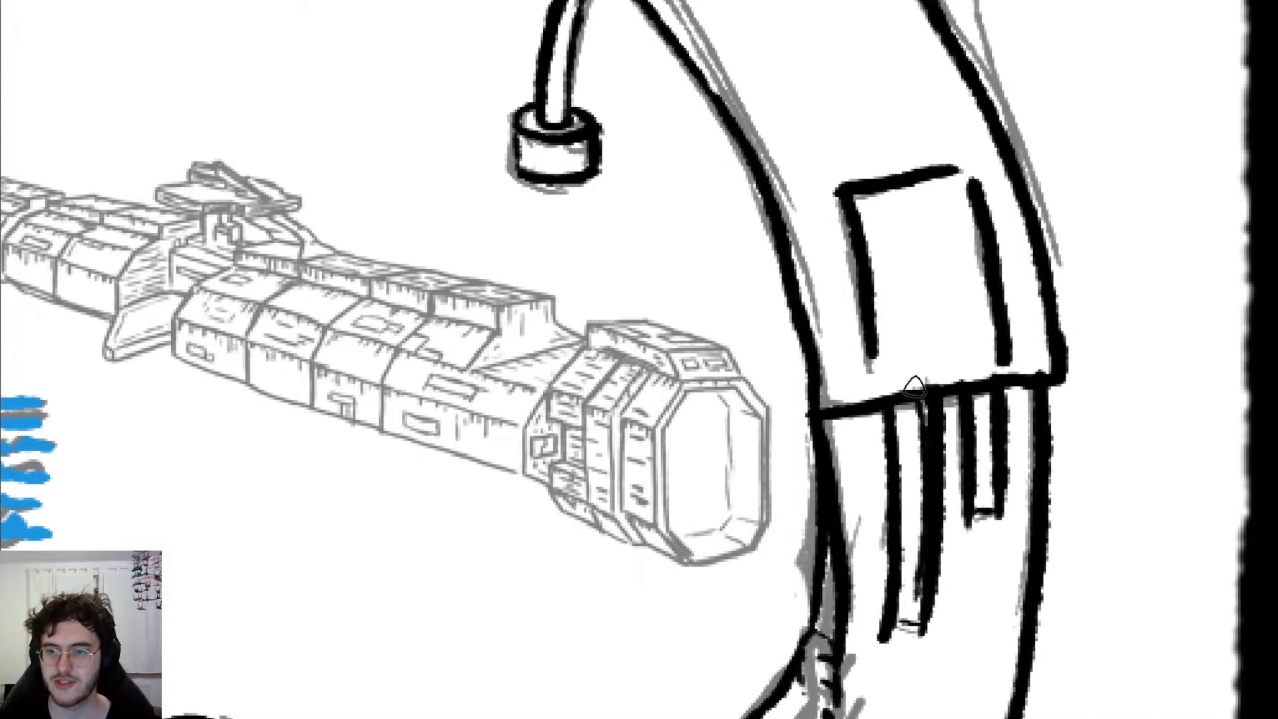
key("ctrl+z")
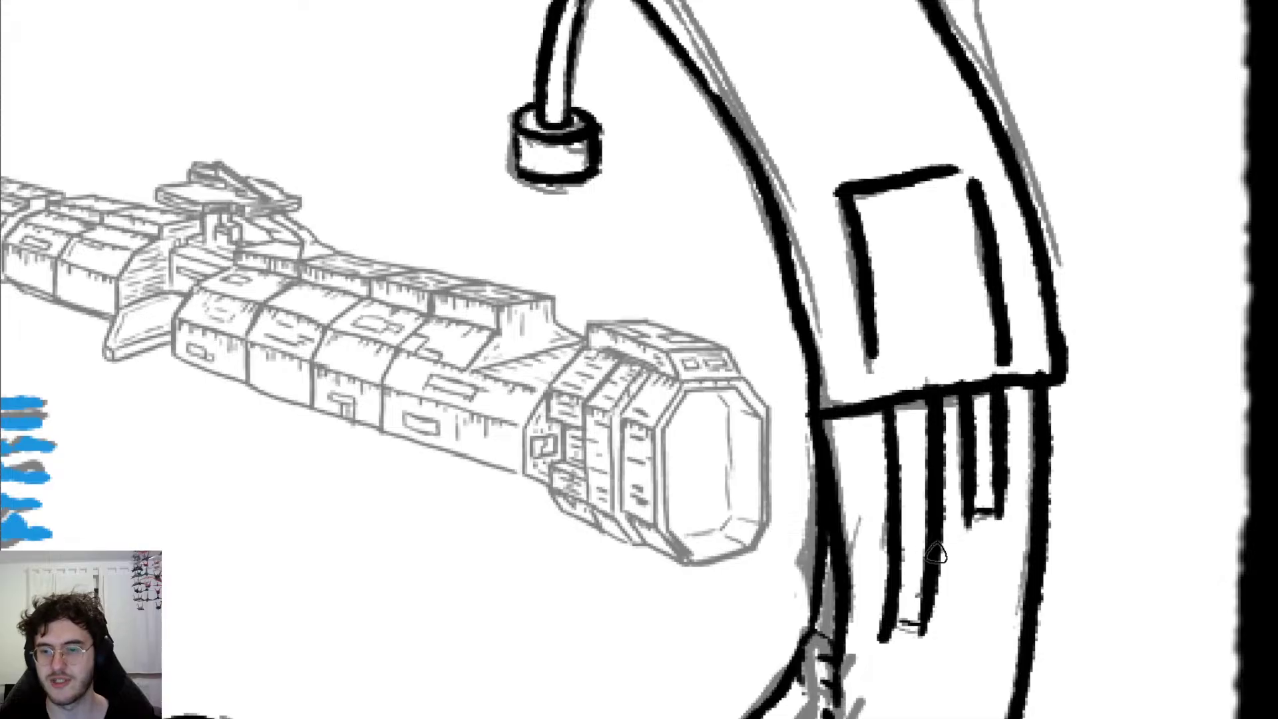
left_click_drag(922, 601, 916, 391)
key("ctrl+z")
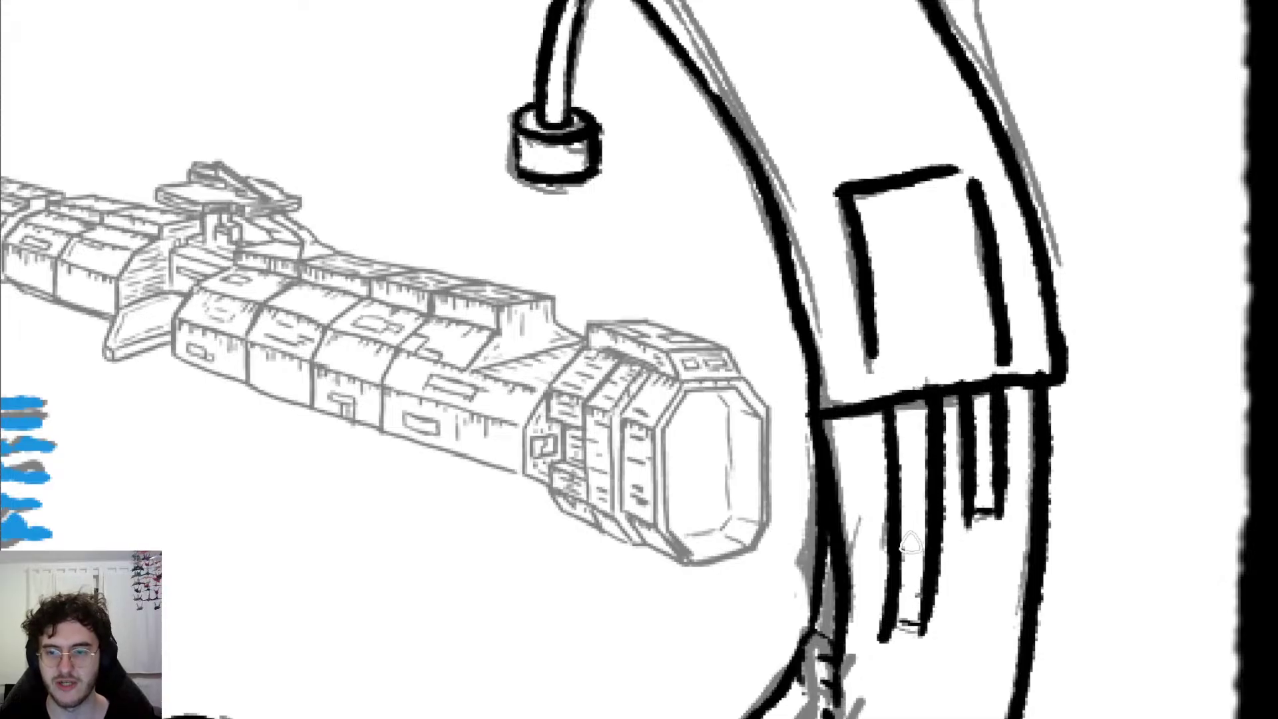
left_click_drag(918, 599, 921, 389)
left_click_drag(990, 496, 983, 376)
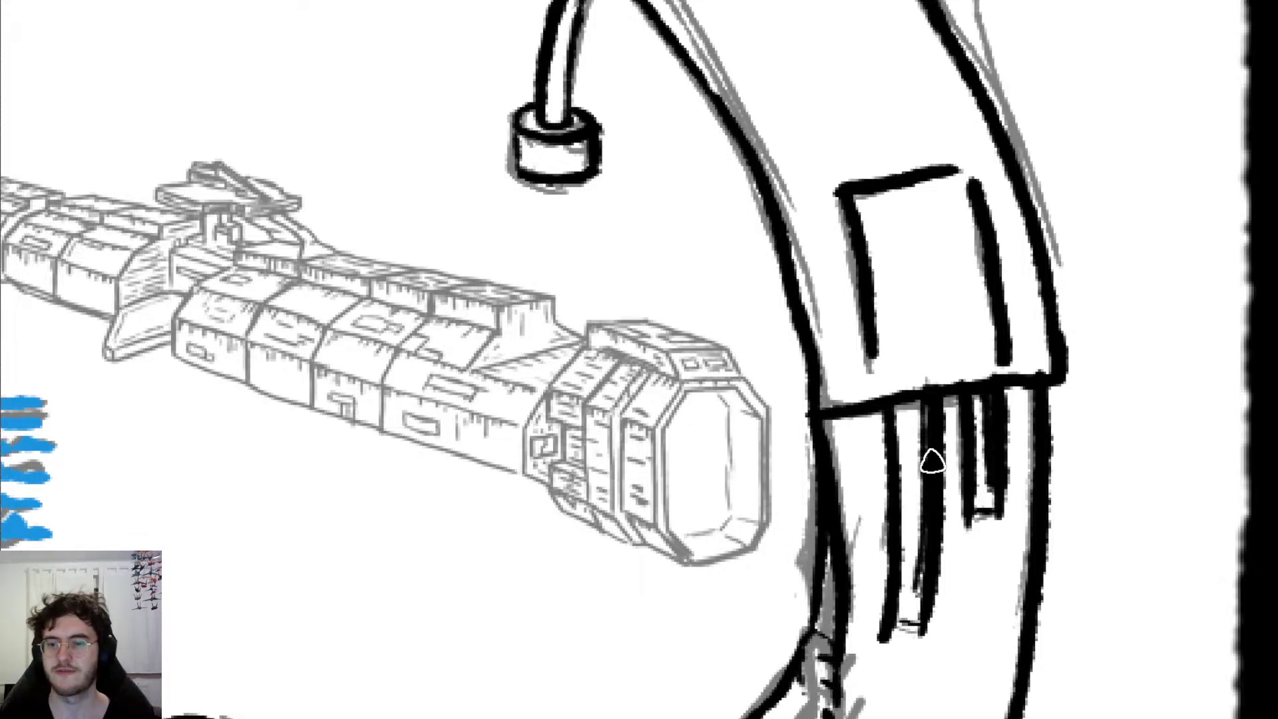
Step: Examine the spaceship's hull line work, shading strokes and panel details in the inked top panel
scroll(679, 432, "down", 4)
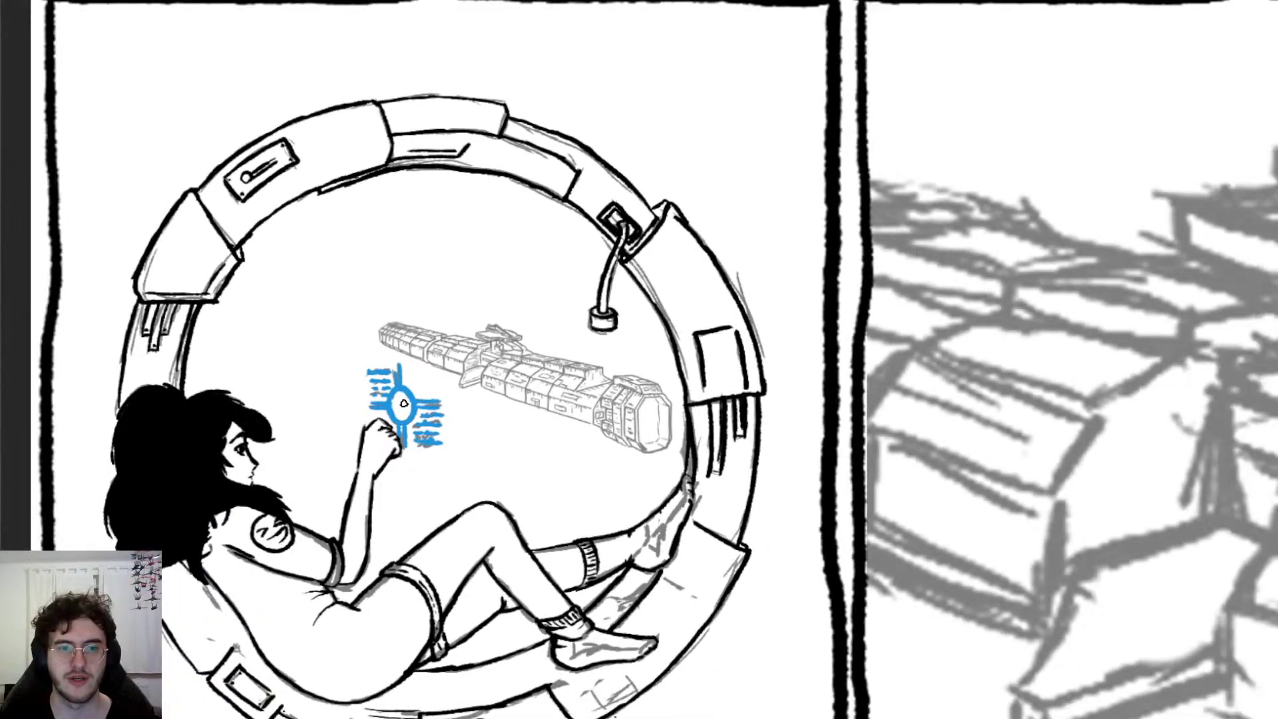
scroll(379, 396, "down", 2)
scroll(489, 332, "up", 5)
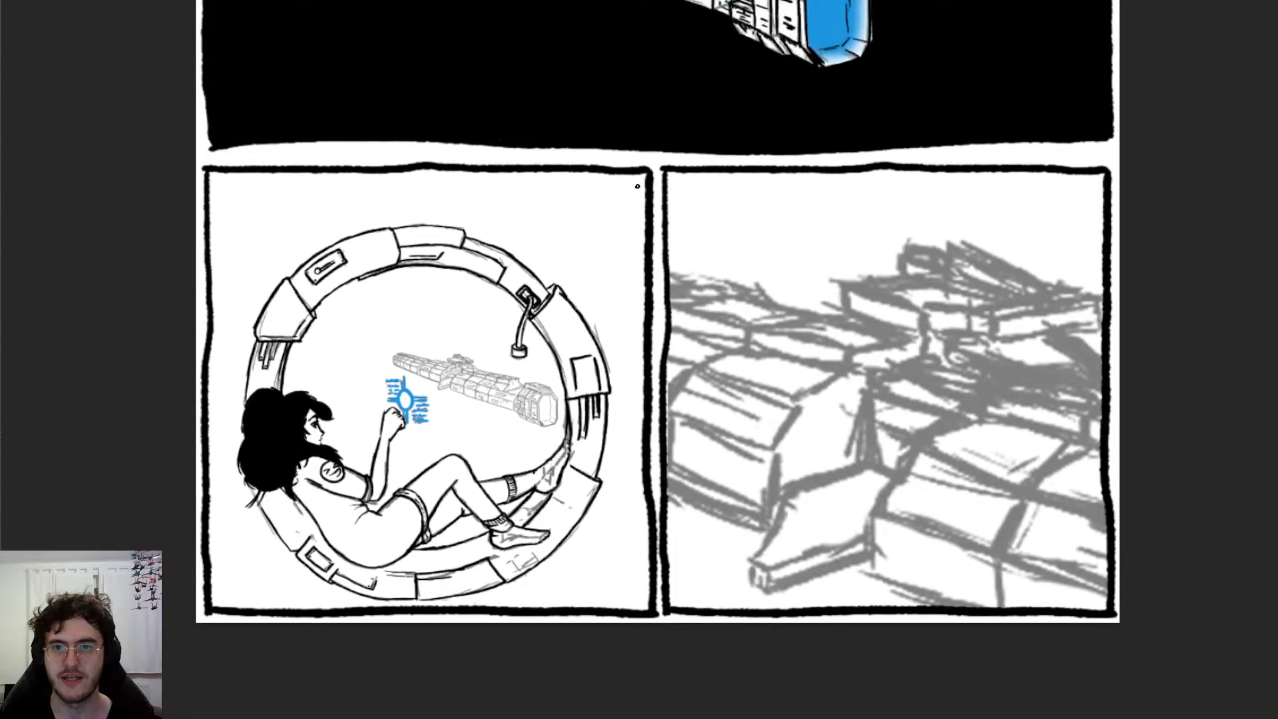
scroll(484, 62, "up", 2)
scroll(489, 63, "up", 4)
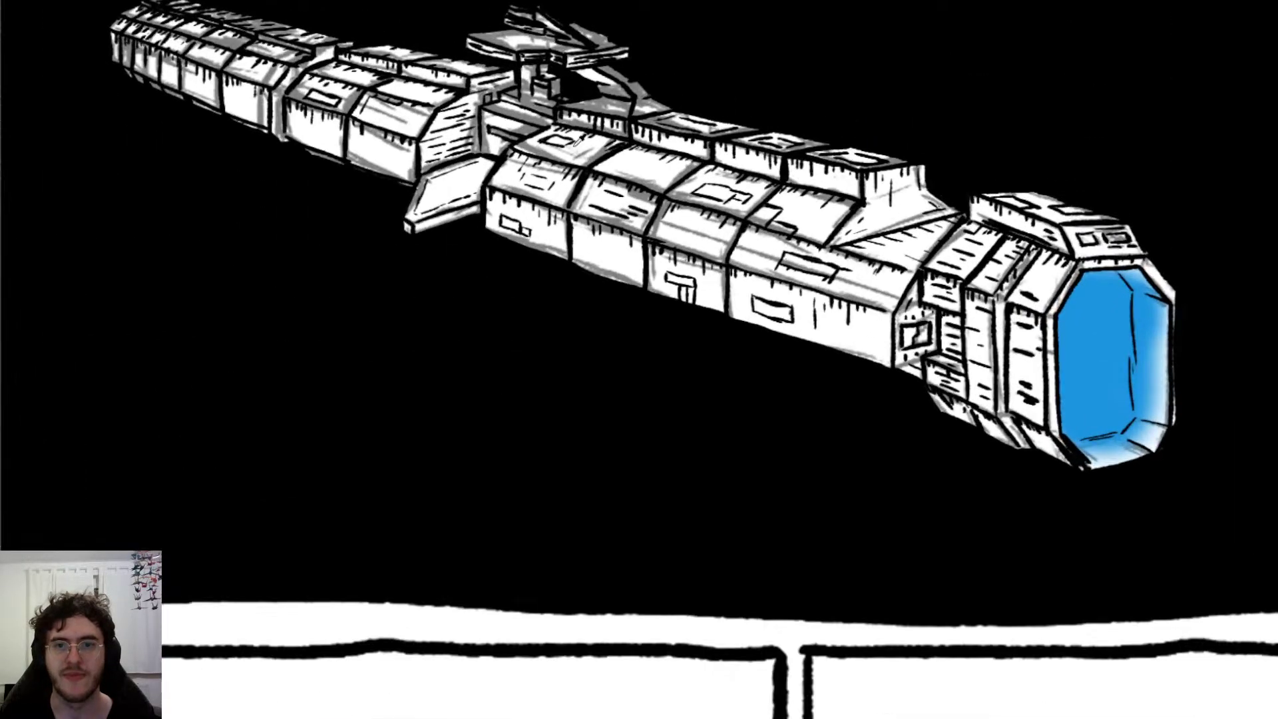
scroll(715, 151, "up", 1)
scroll(715, 151, "down", 2)
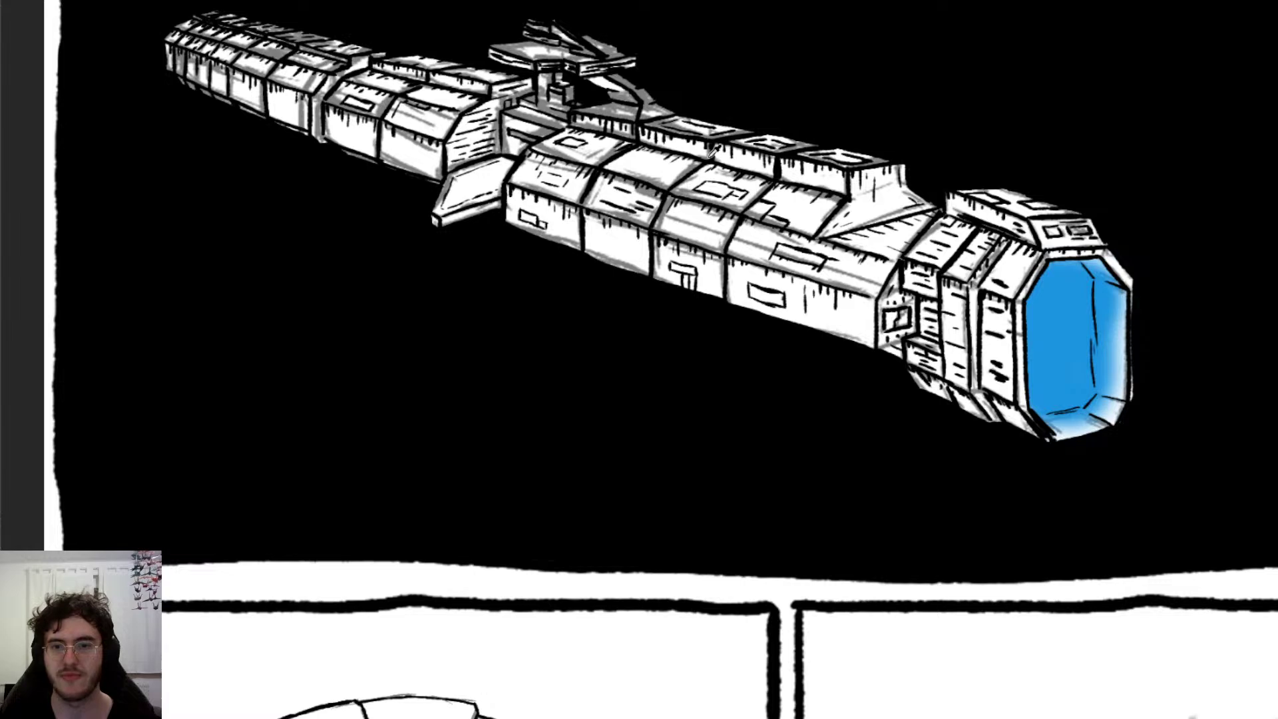
scroll(707, 156, "up", 1)
scroll(707, 156, "up", 4)
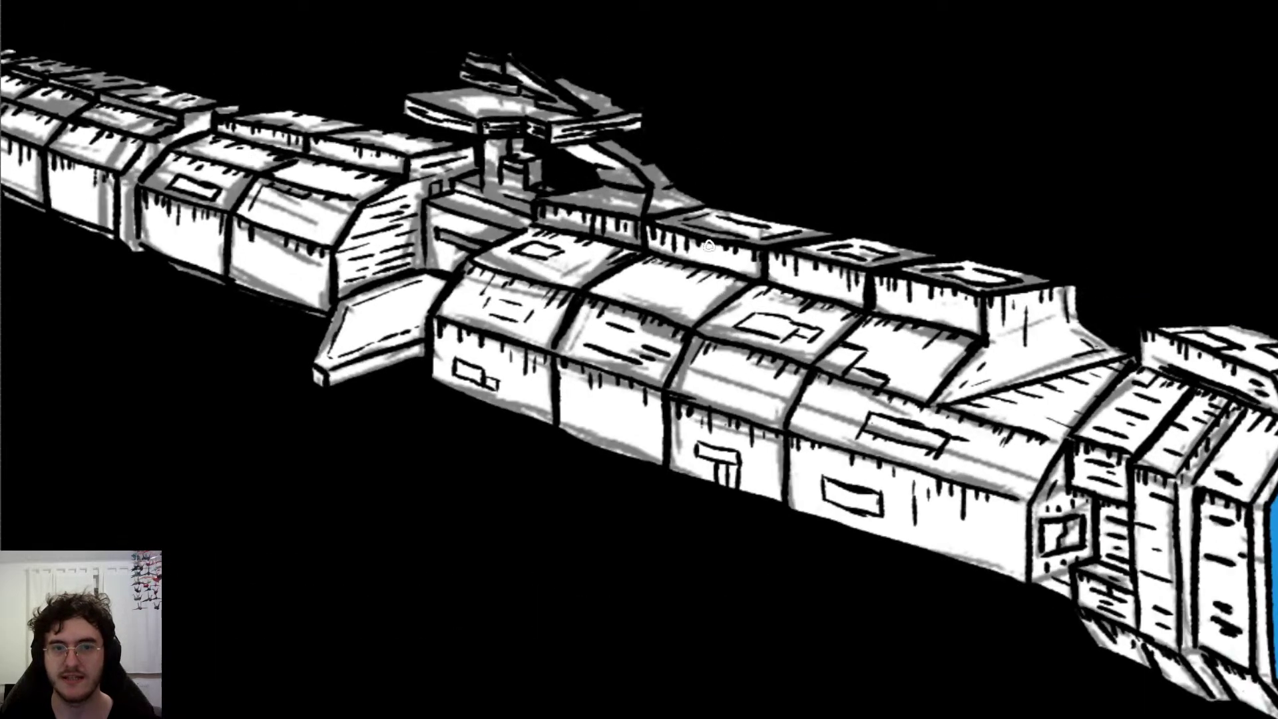
scroll(724, 250, "down", 1)
scroll(724, 252, "down", 1)
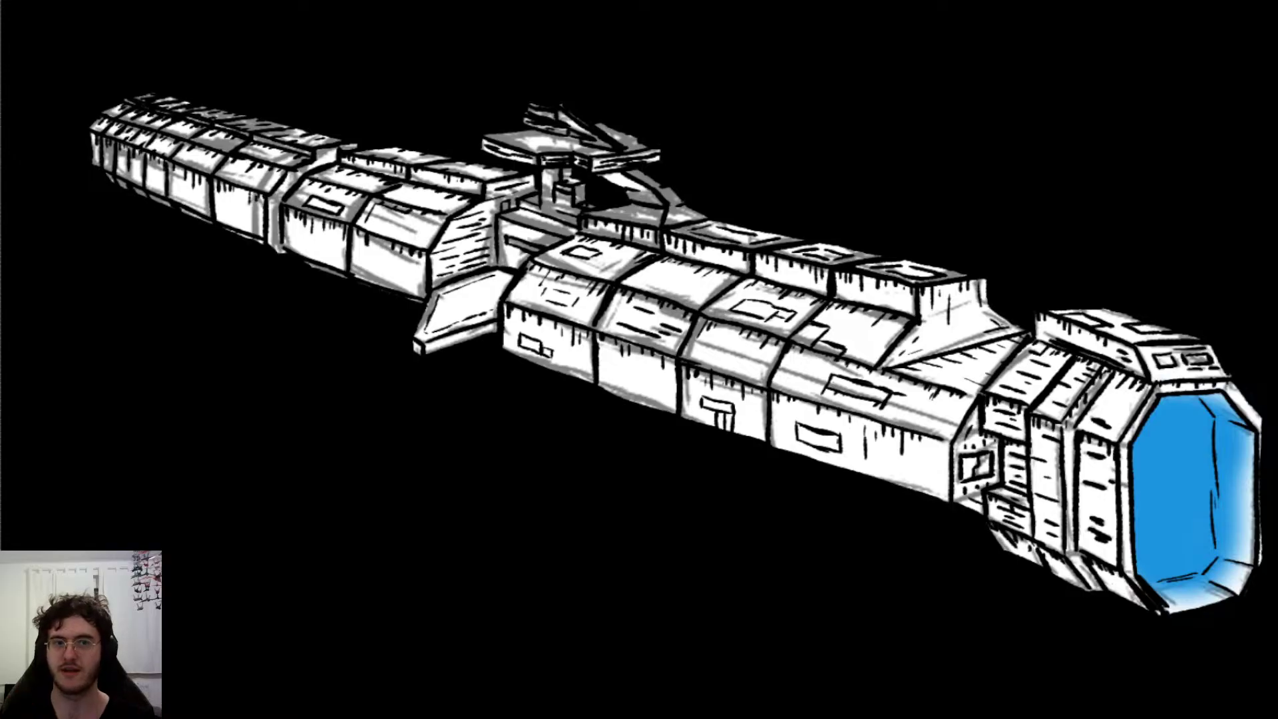
scroll(852, 393, "up", 3)
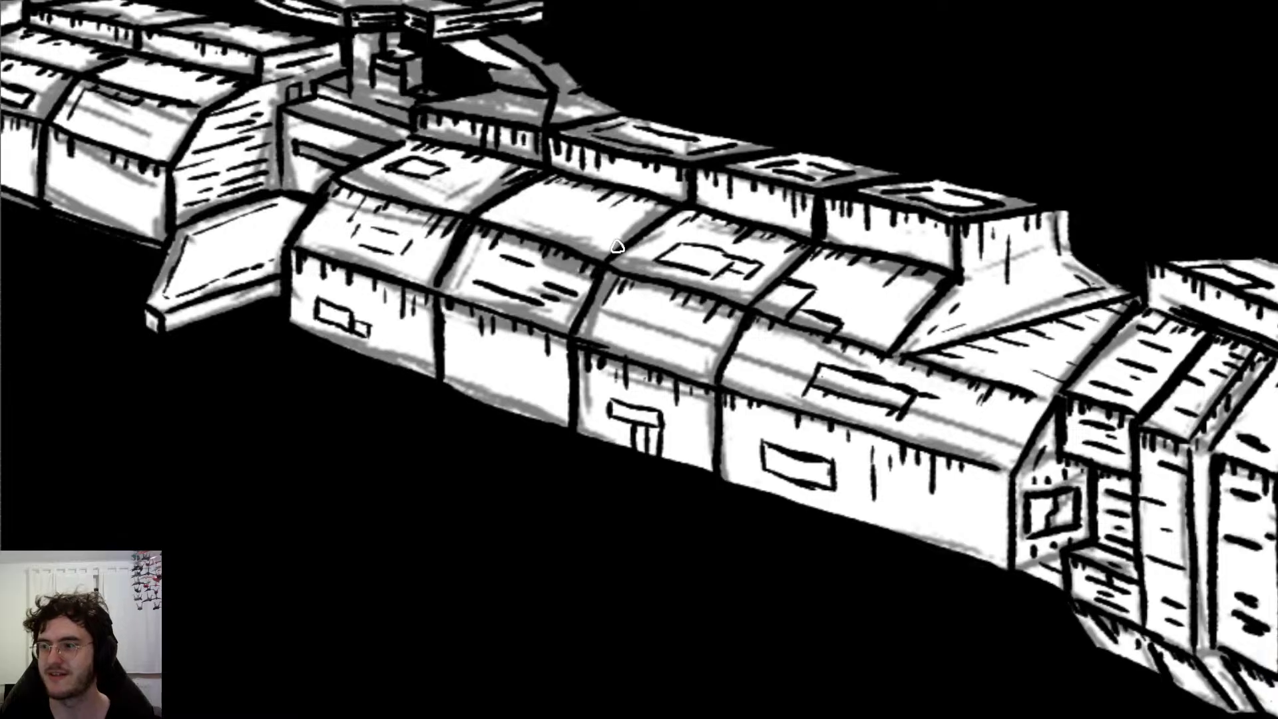
Step: Examine the inked spaceship in the top panel and the small grey spaceship sketch inside the circular window panel
scroll(617, 246, "down", 5)
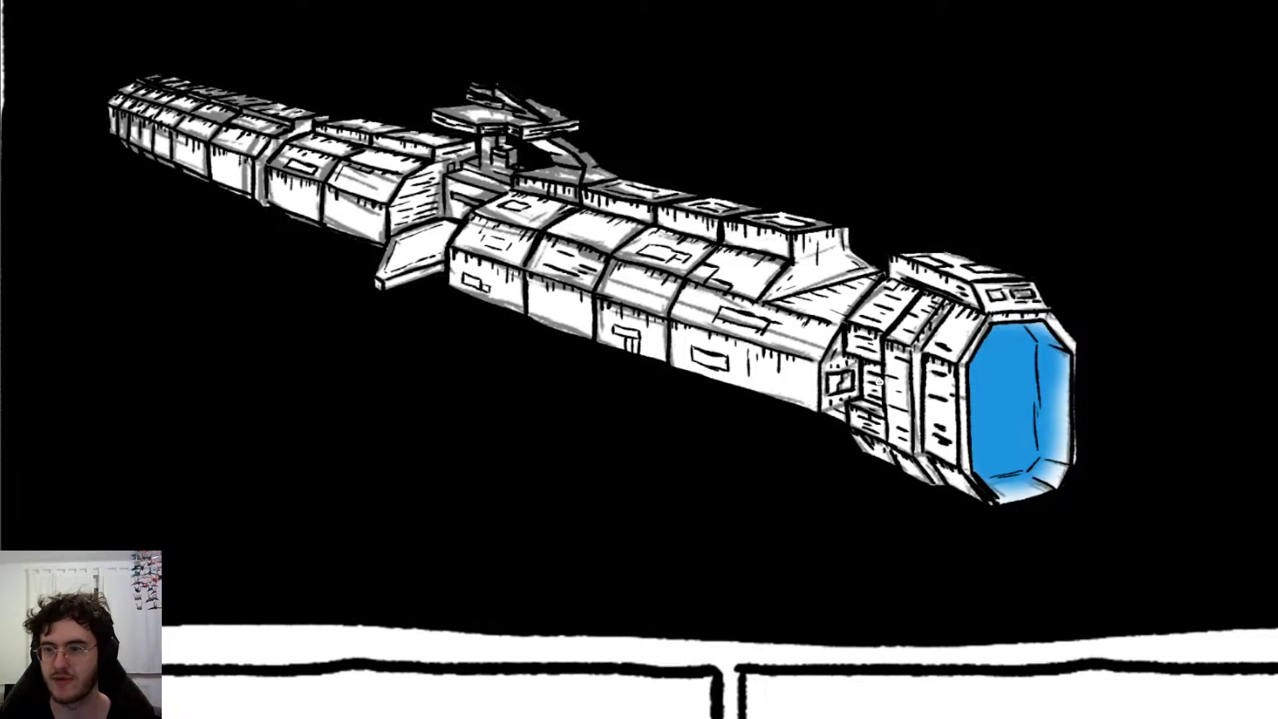
scroll(878, 380, "down", 3)
scroll(706, 360, "down", 4)
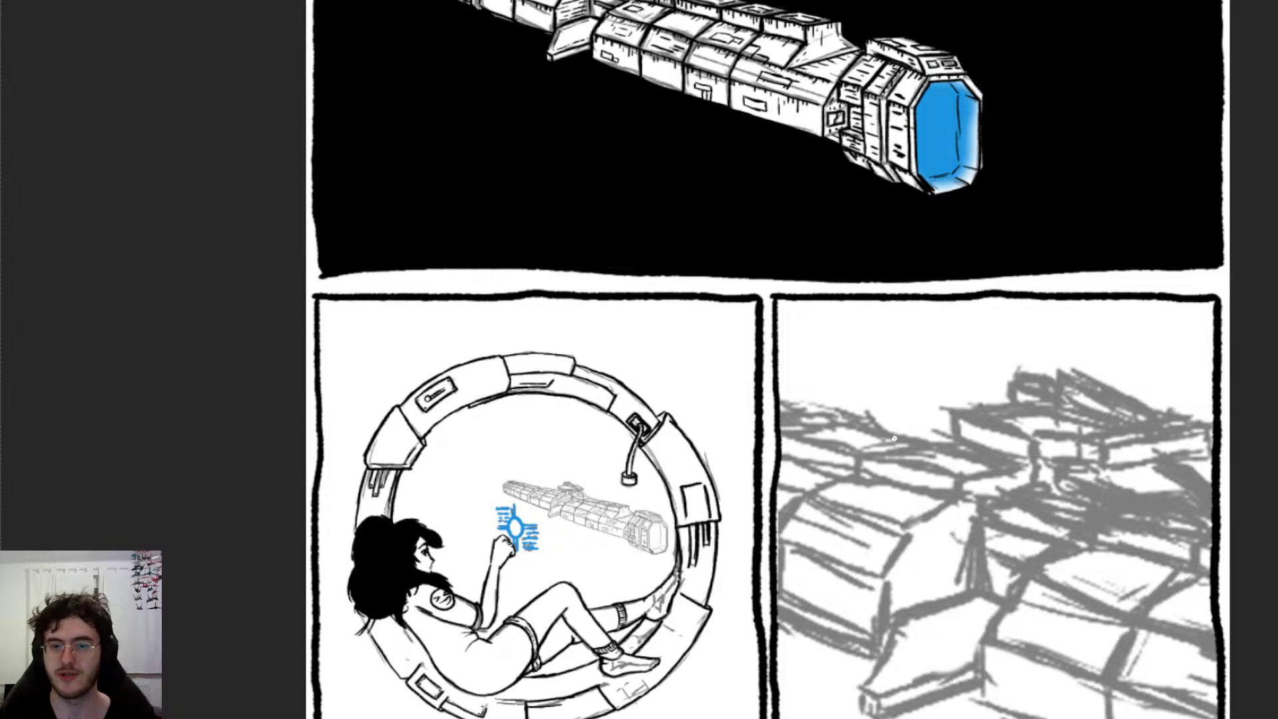
scroll(472, 333, "down", 4)
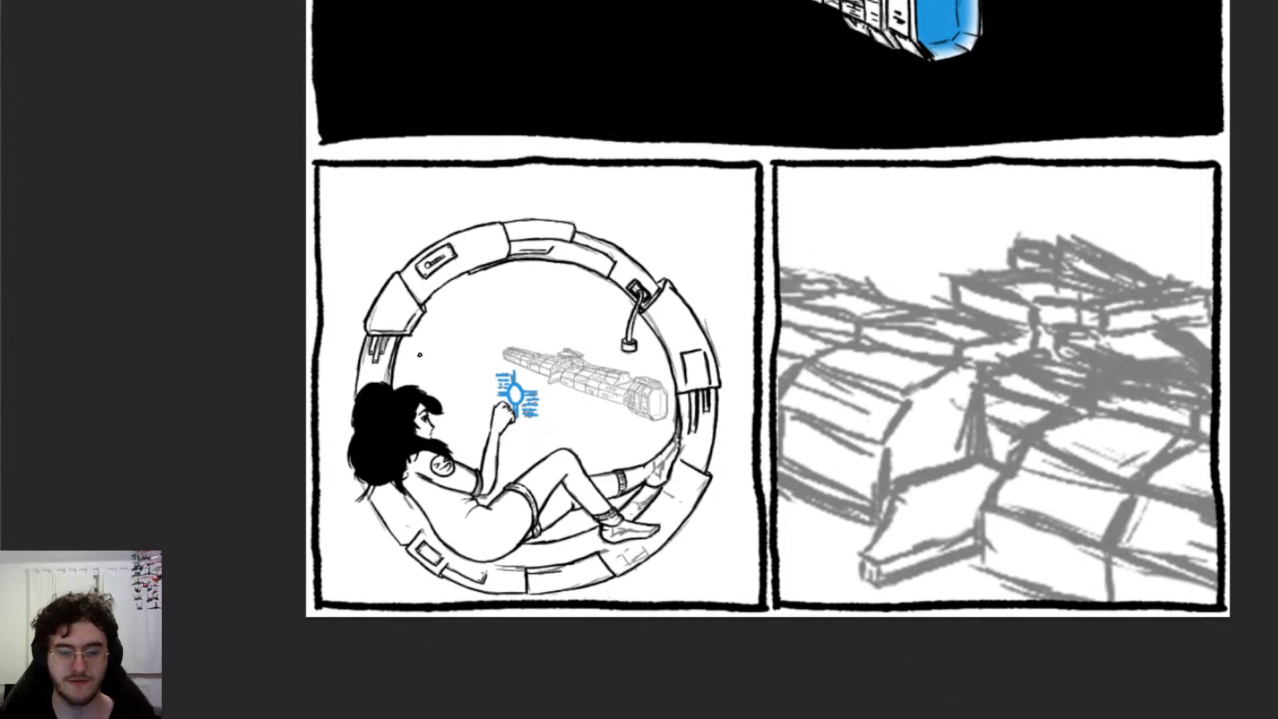
scroll(421, 353, "up", 4)
scroll(611, 399, "up", 6)
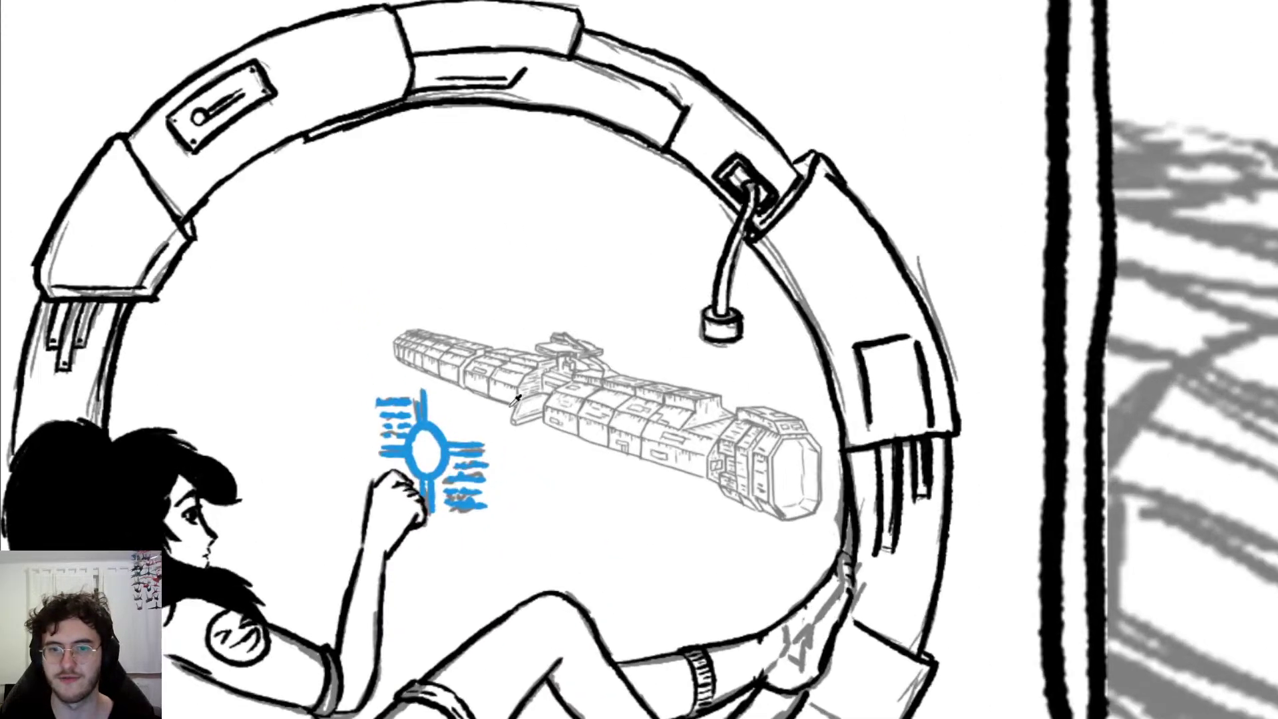
scroll(536, 304, "down", 3)
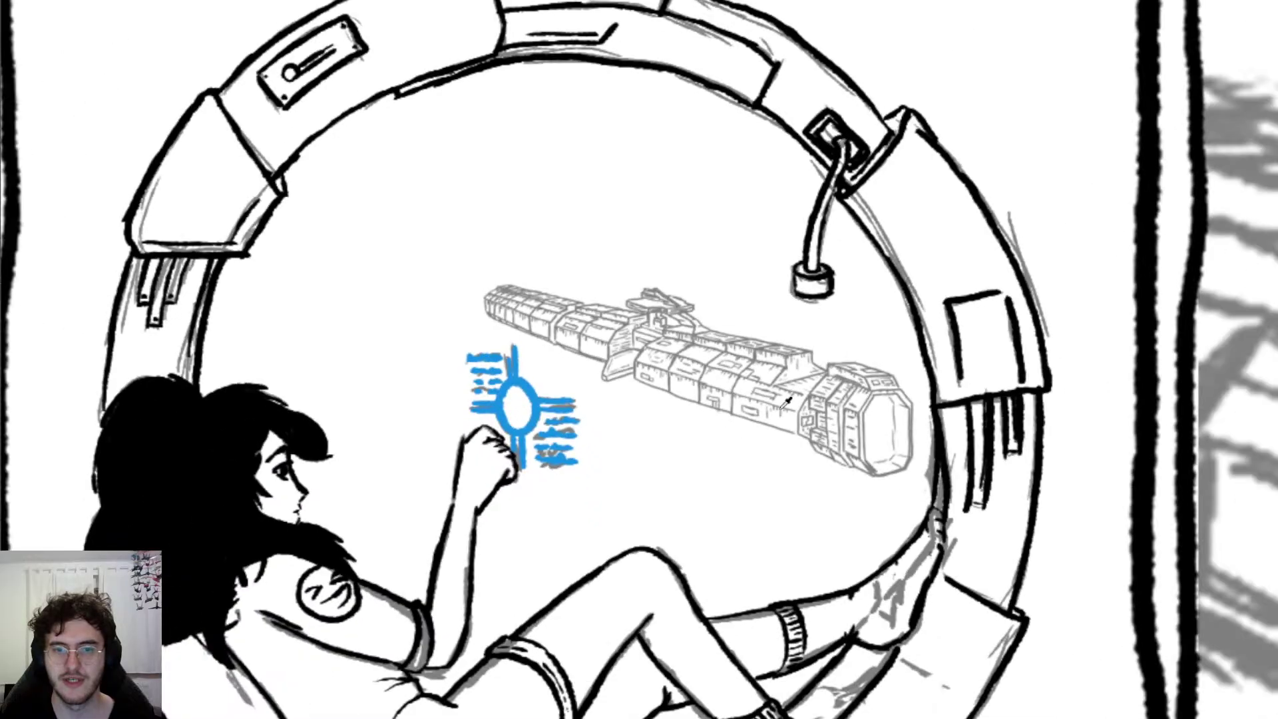
scroll(923, 436, "up", 4)
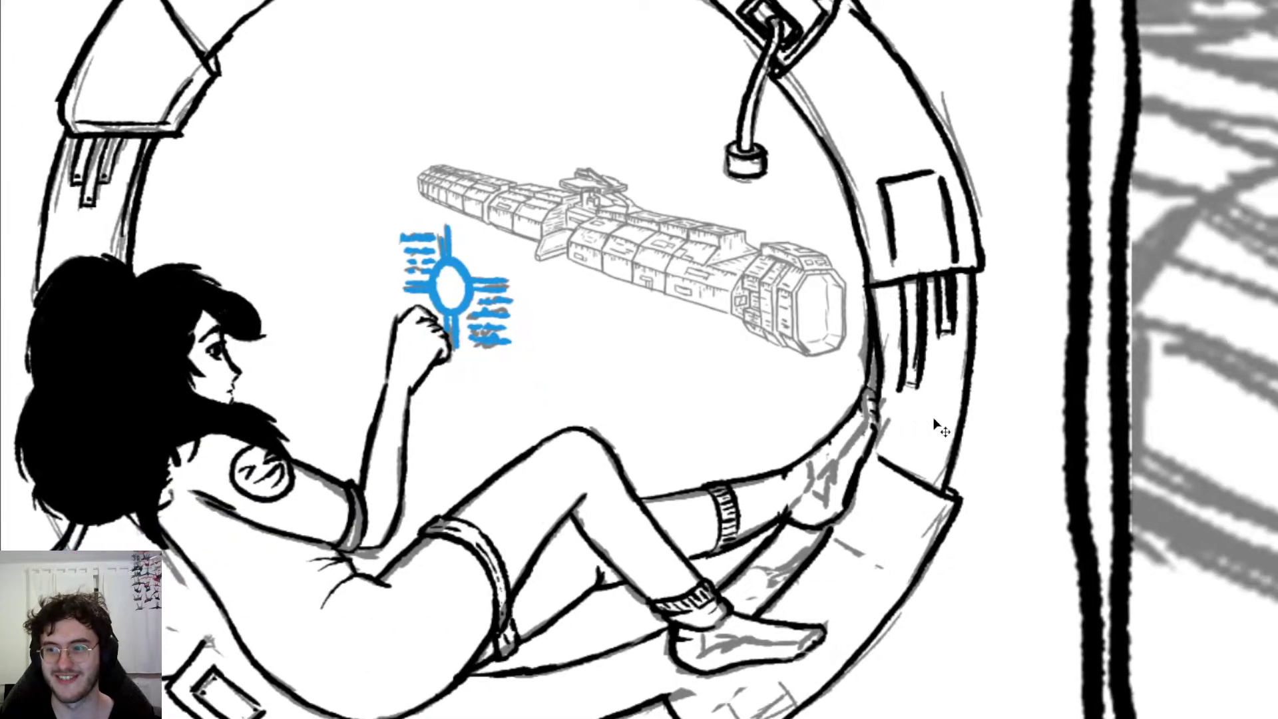
scroll(751, 294, "up", 4)
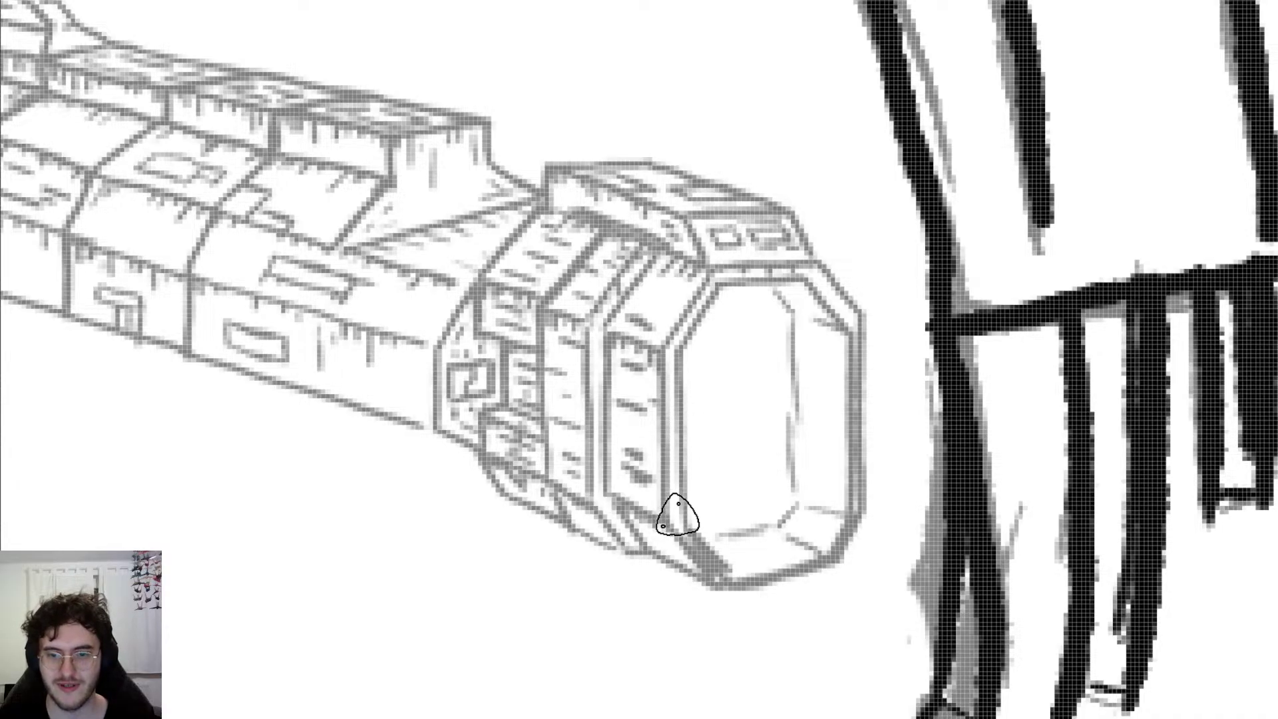
mouse_move(678, 516)
left_mouse_down()
mouse_move(679, 357)
mouse_move(677, 509)
left_mouse_up()
key("ctrl+z")
key("ctrl+z")
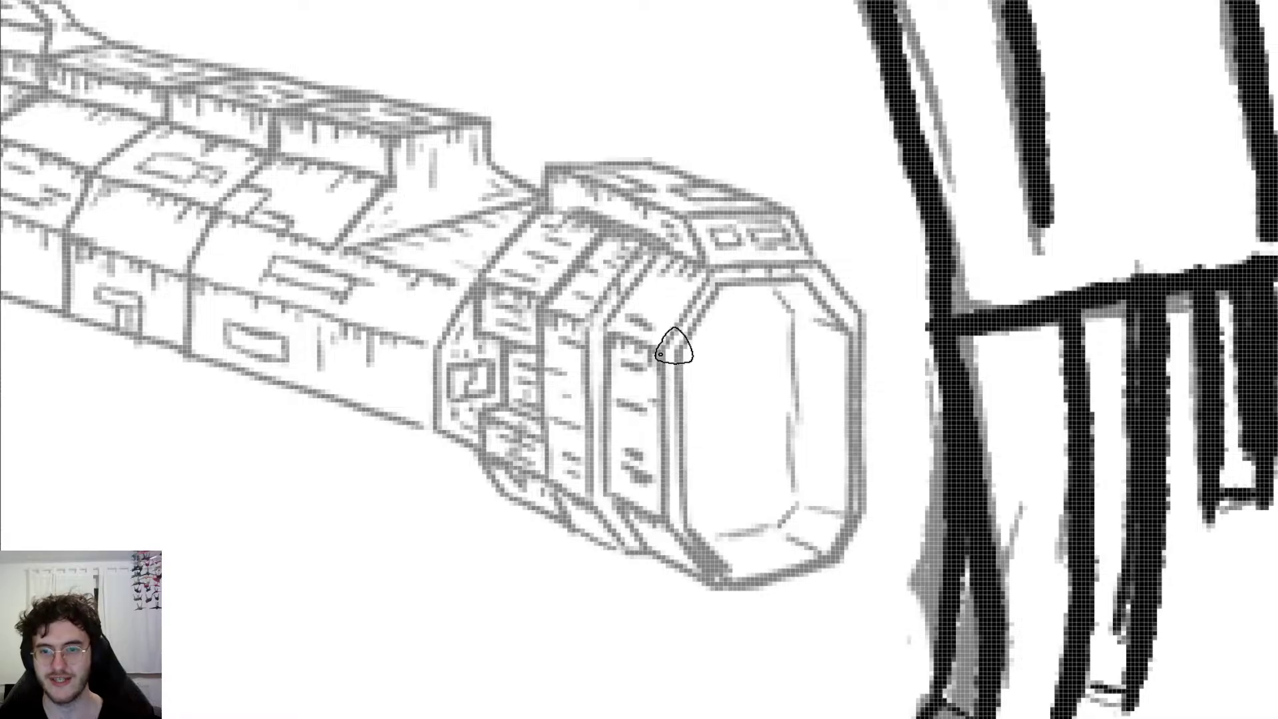
mouse_move(670, 356)
left_mouse_down()
mouse_move(673, 513)
mouse_move(674, 356)
mouse_move(713, 274)
mouse_move(811, 259)
left_mouse_up()
key("ctrl+z")
key("ctrl+z")
key("ctrl+z")
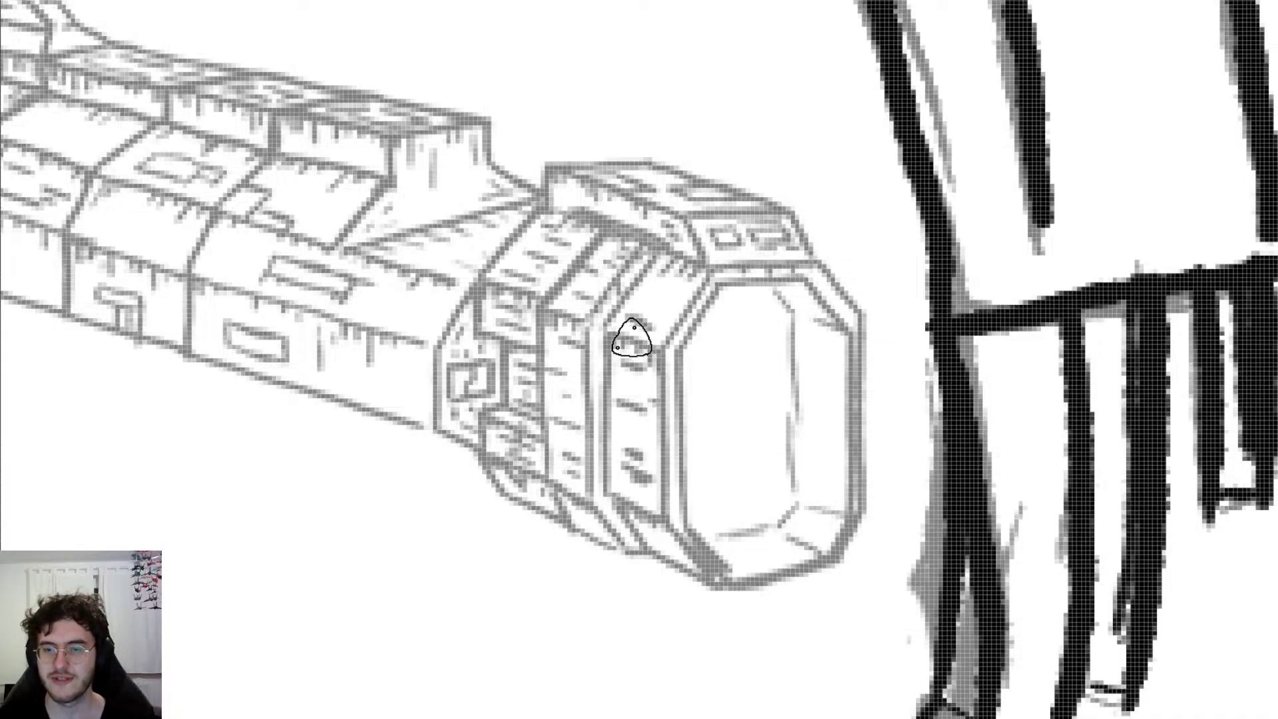
Step: Compare the small spaceship sketch in the circular window with the finished inked spaceship in the top panel
scroll(635, 332, "down", 8)
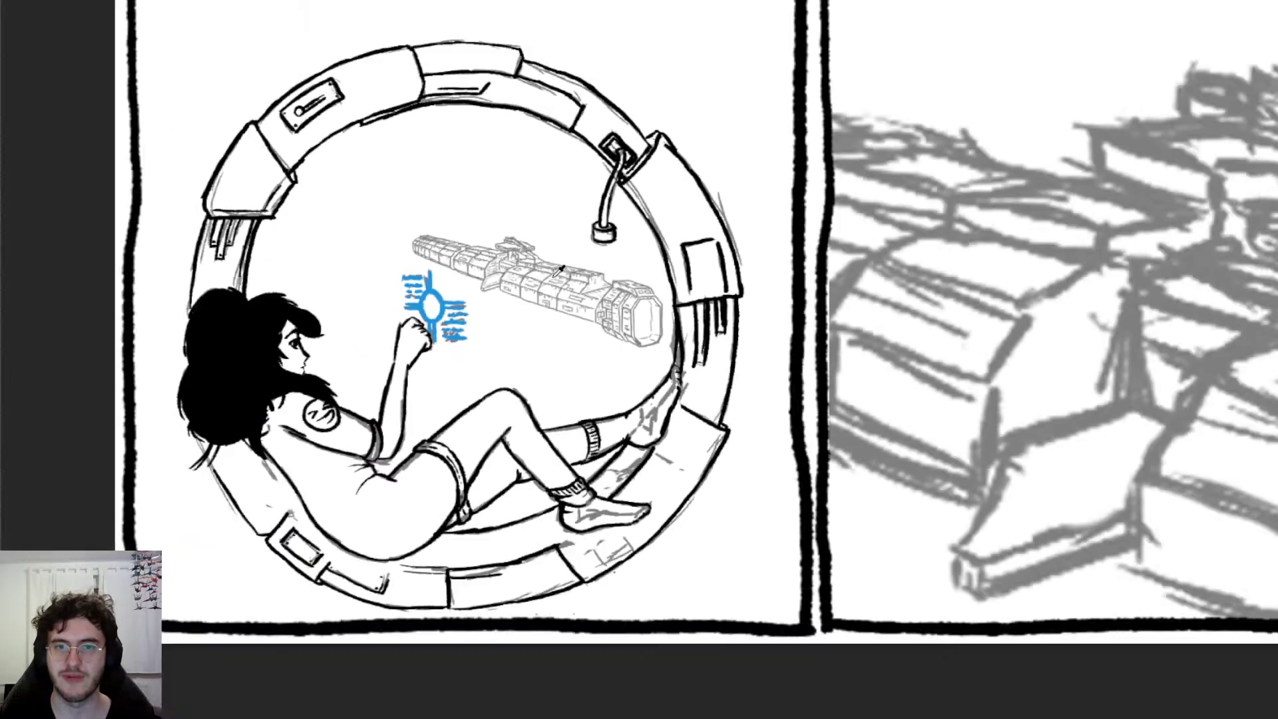
scroll(496, 263, "up", 4)
scroll(496, 264, "up", 3)
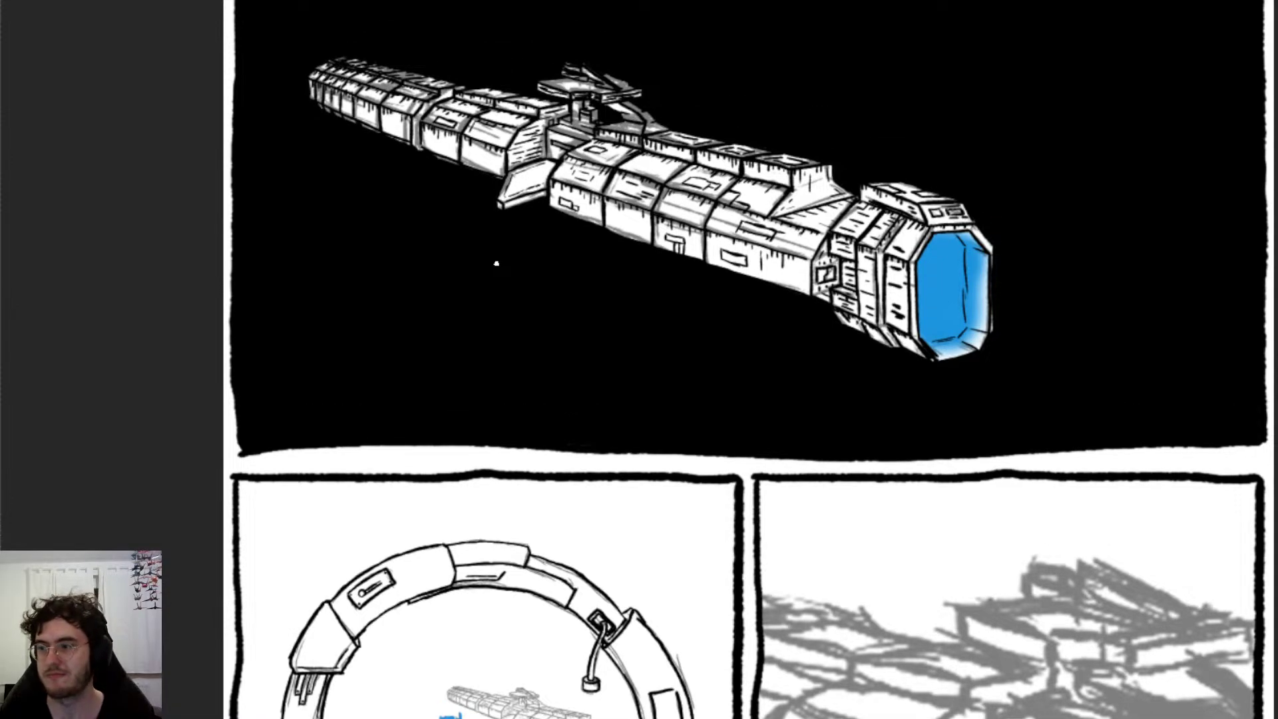
scroll(389, 373, "down", 5)
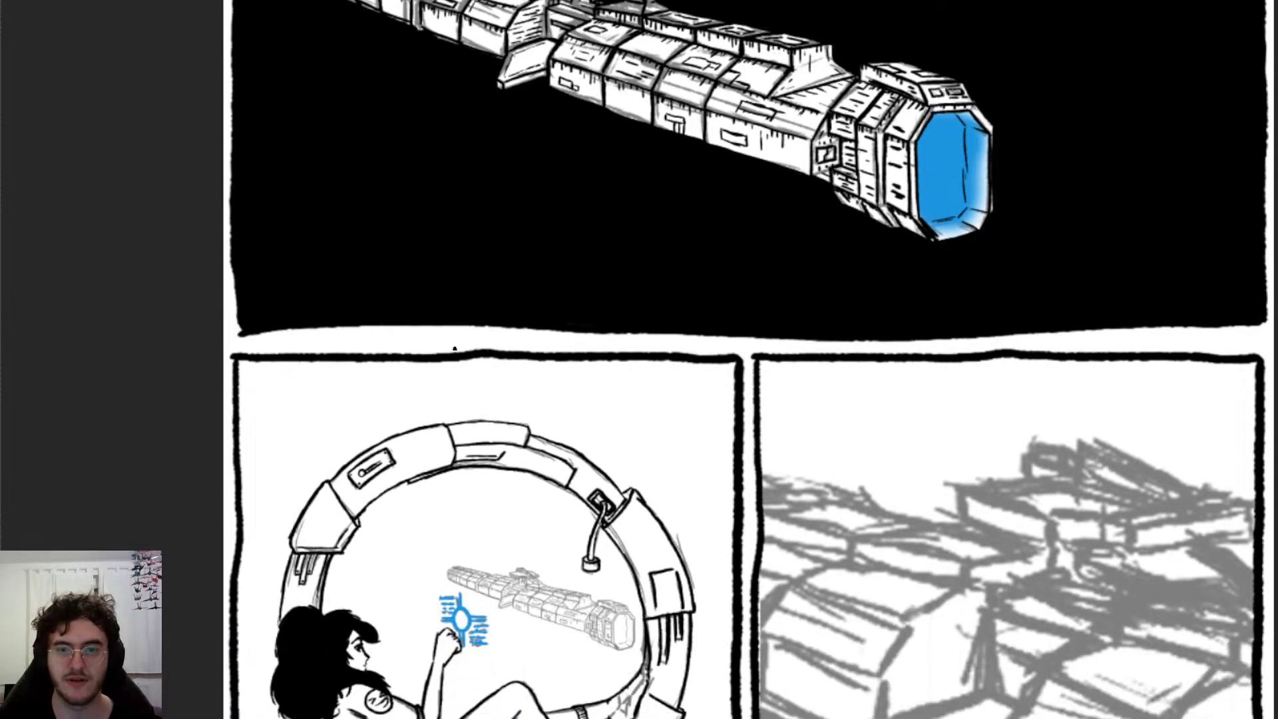
scroll(519, 446, "up", 4)
scroll(392, 372, "up", 3)
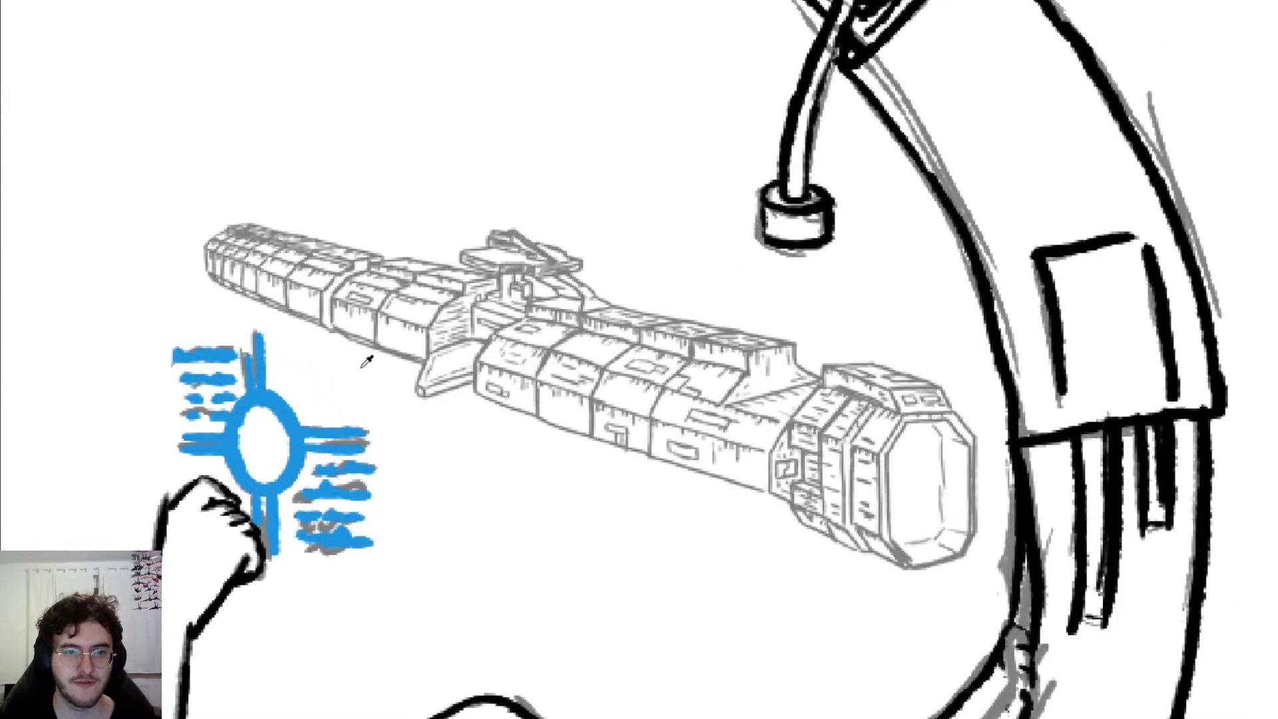
scroll(1018, 412, "down", 1)
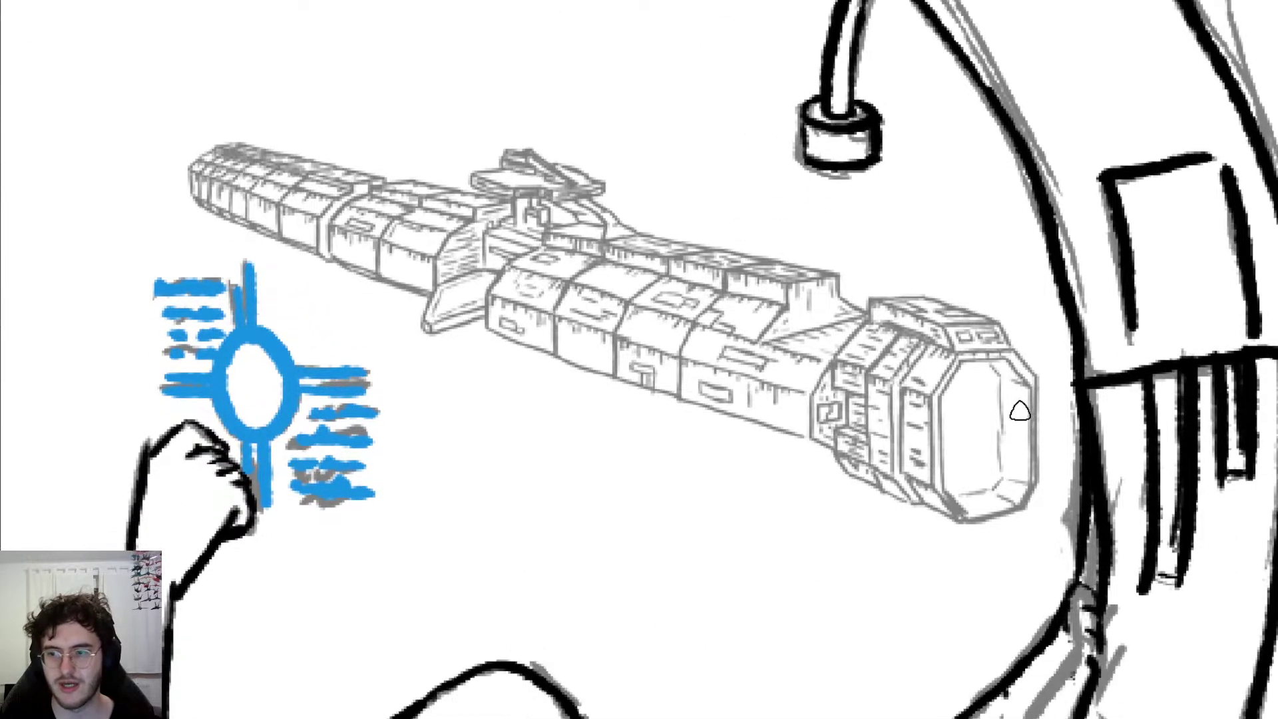
scroll(998, 386, "up", 3)
scroll(964, 325, "down", 1)
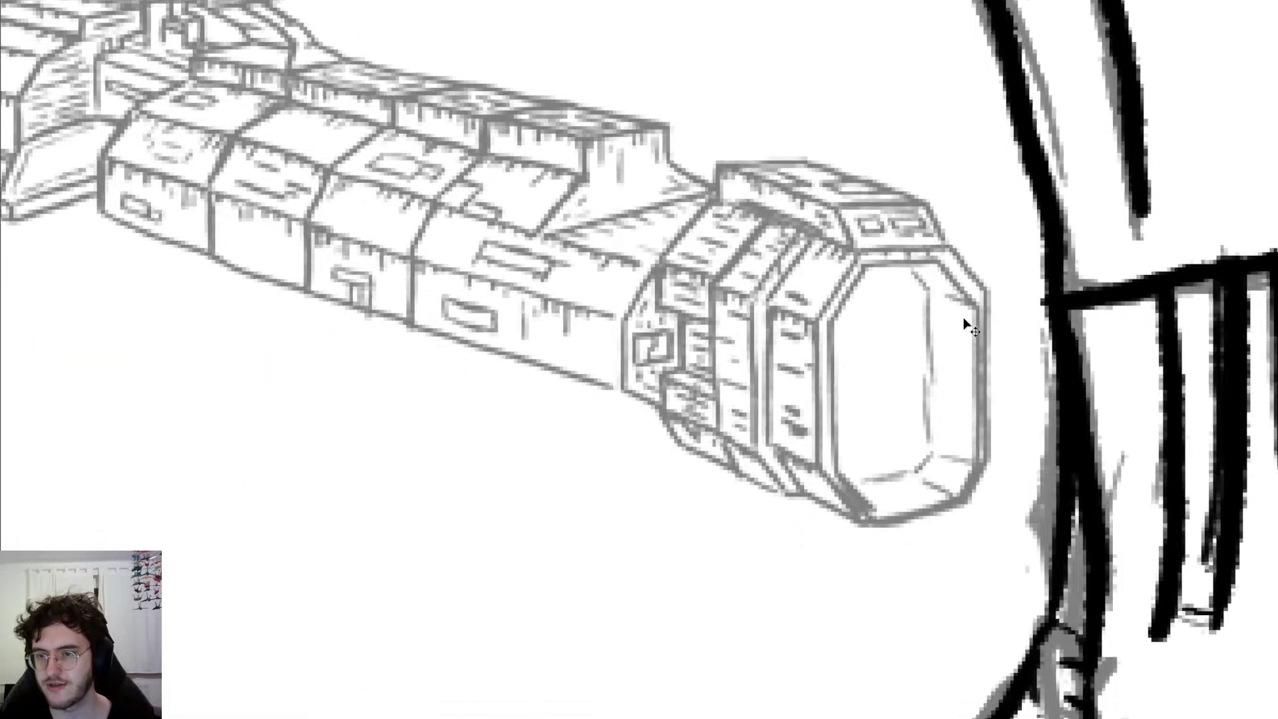
scroll(878, 385, "up", 4)
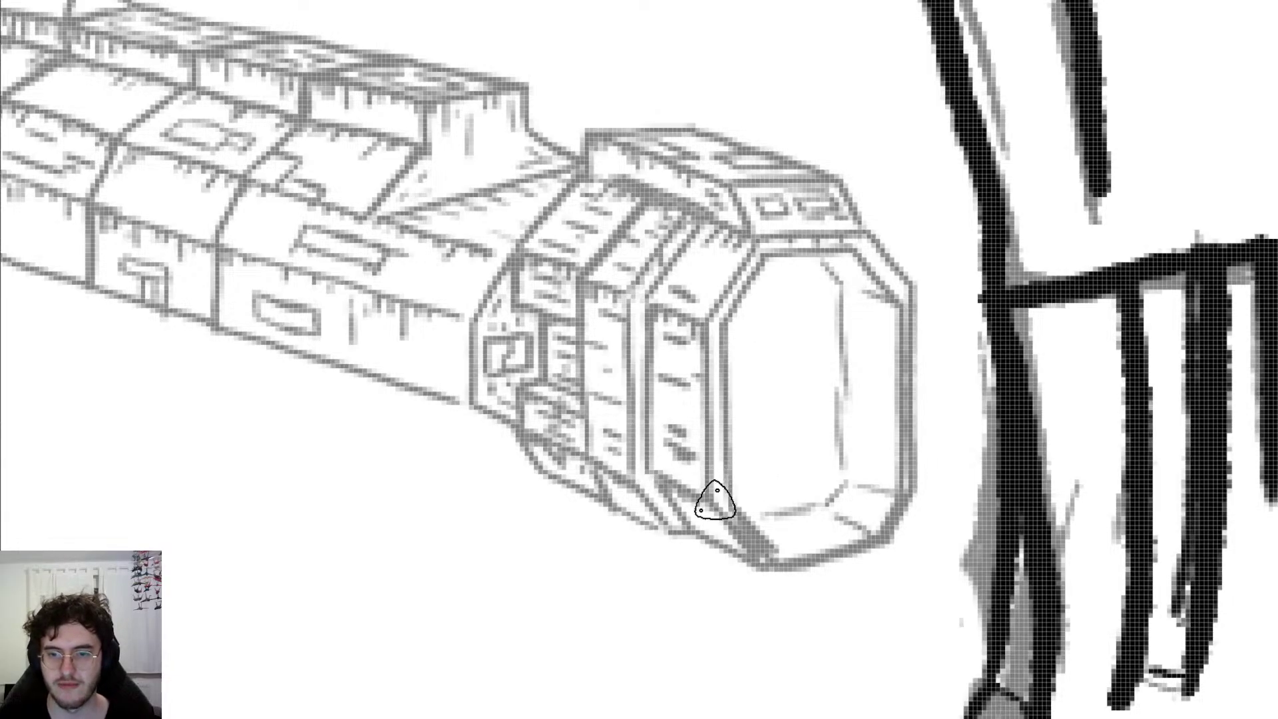
left_click_drag(719, 498, 718, 320)
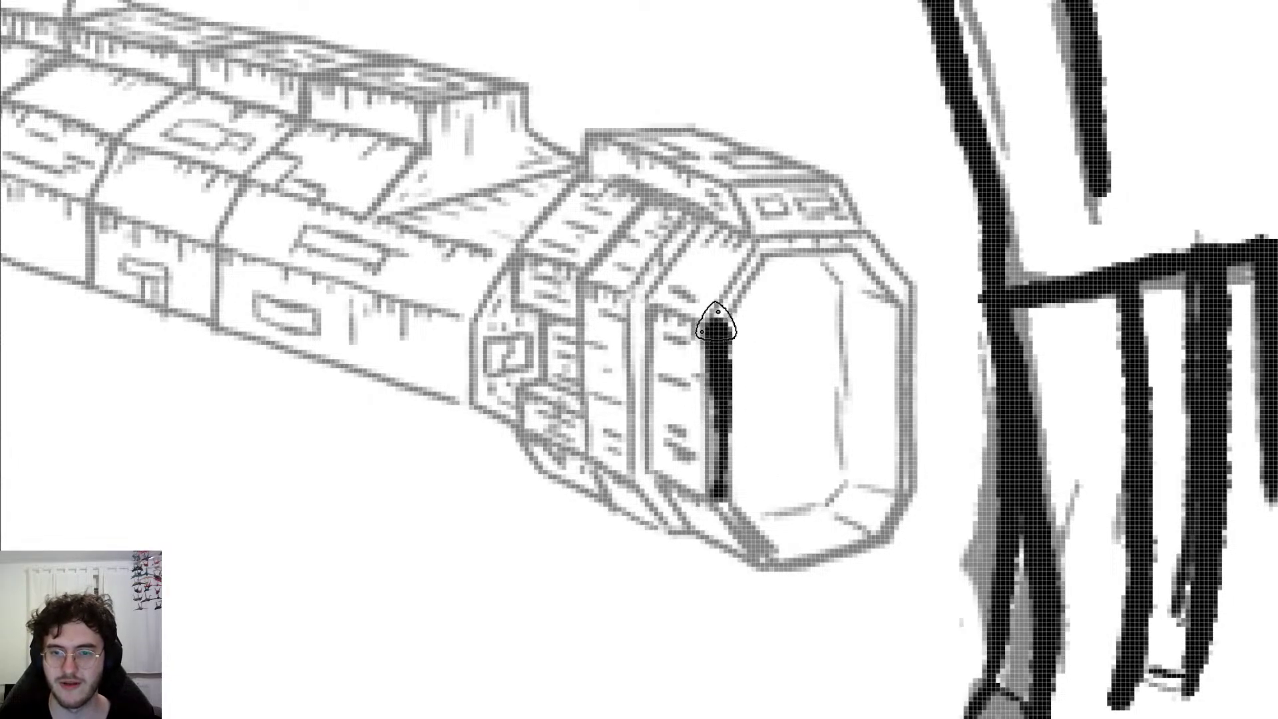
key("ctrl+z")
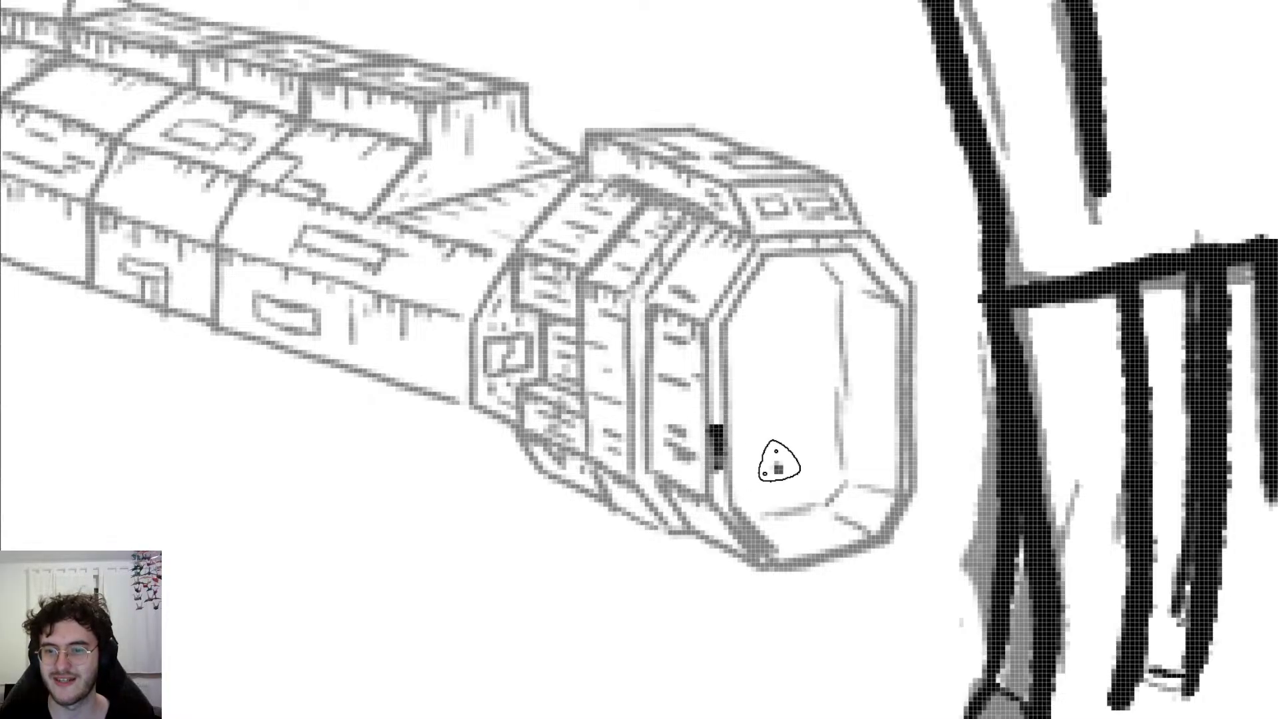
left_click_drag(778, 469, 777, 397)
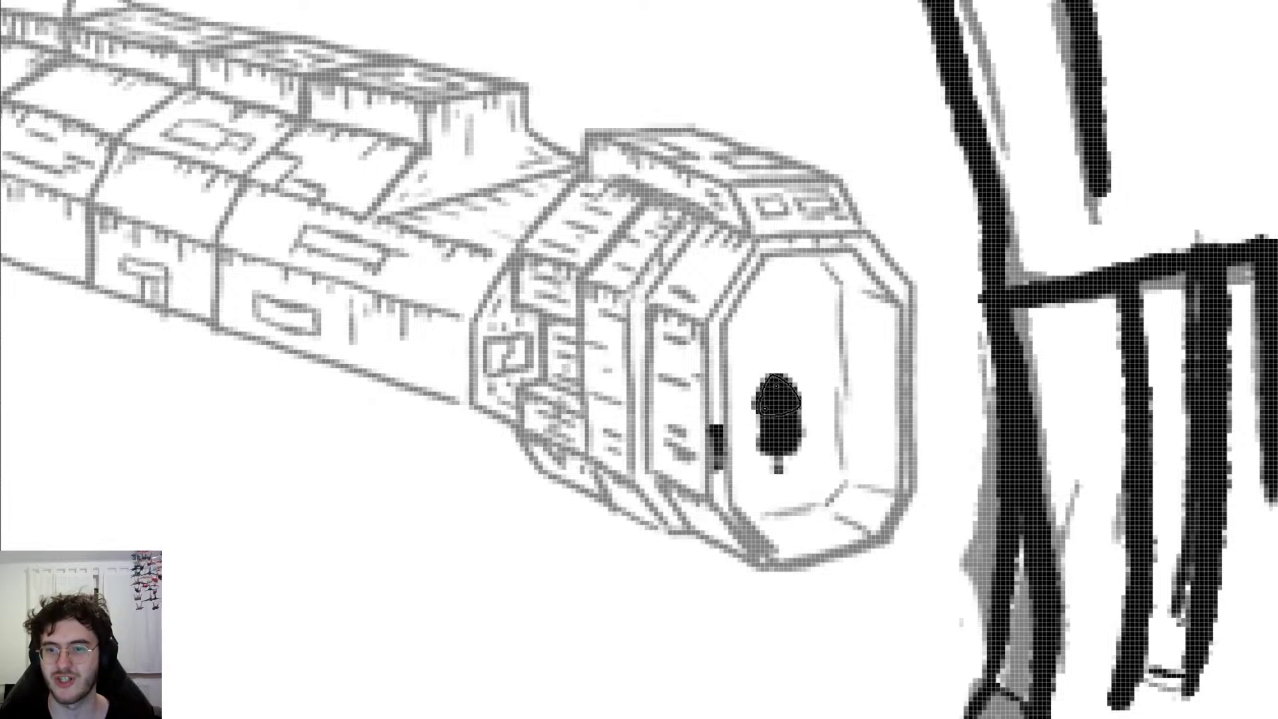
key("ctrl+z")
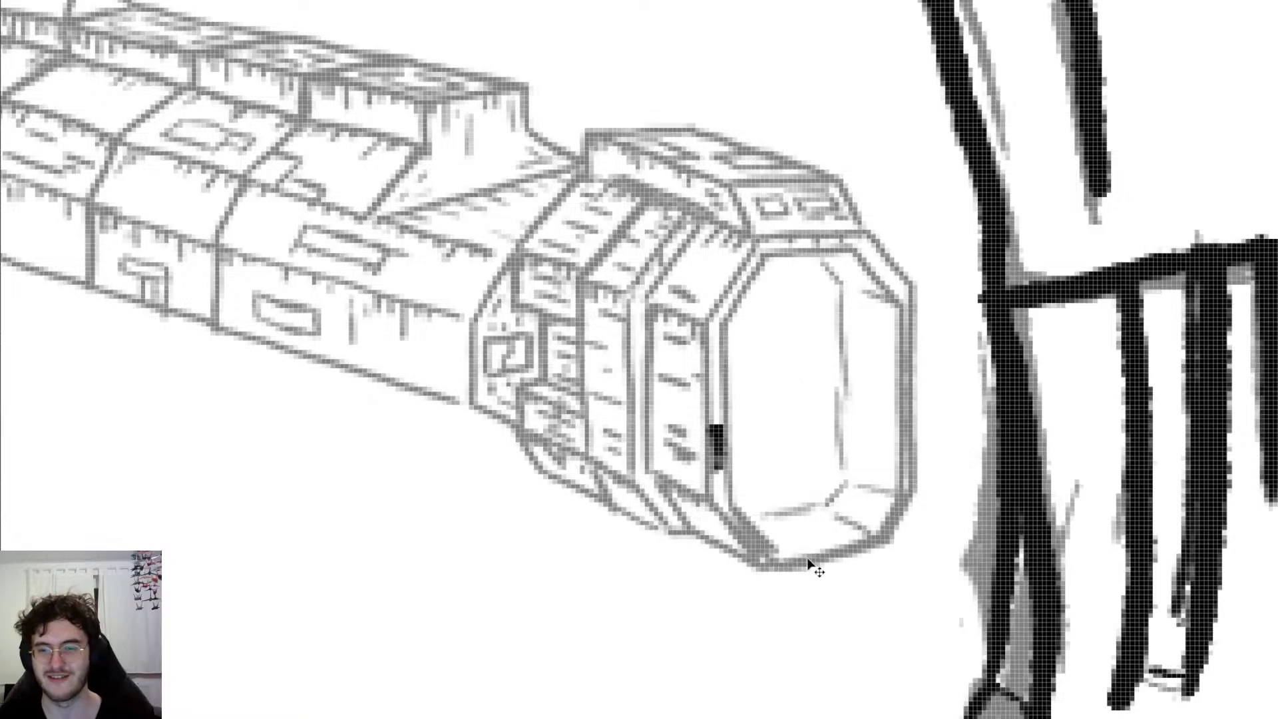
key("ctrl+z")
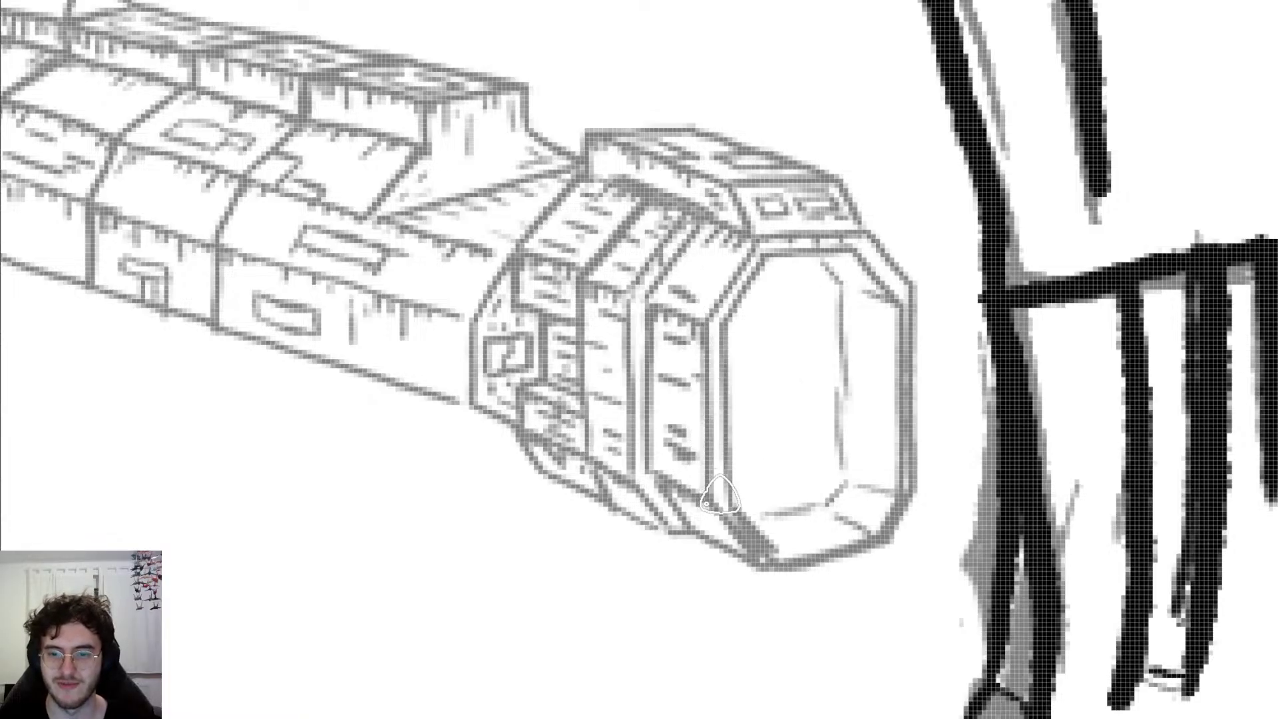
mouse_move(717, 498)
left_mouse_down()
mouse_move(723, 326)
mouse_move(709, 315)
mouse_move(756, 251)
left_mouse_up()
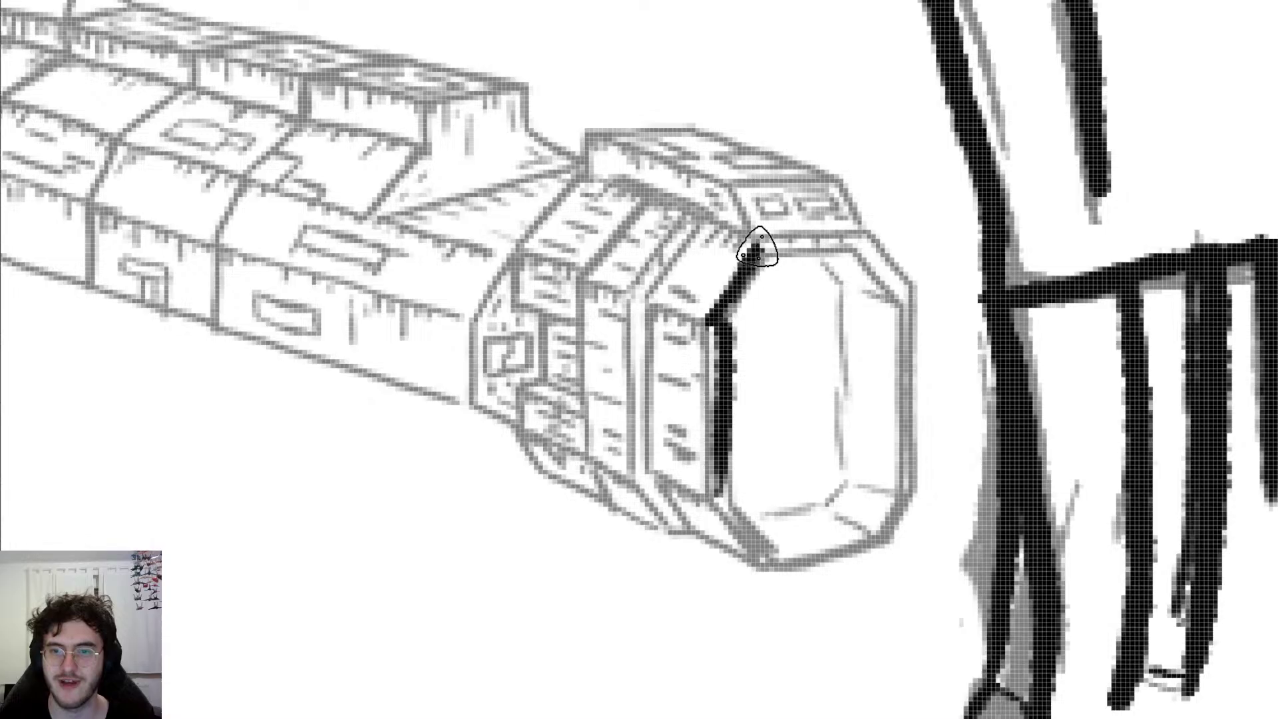
key("ctrl+z")
key("ctrl+z")
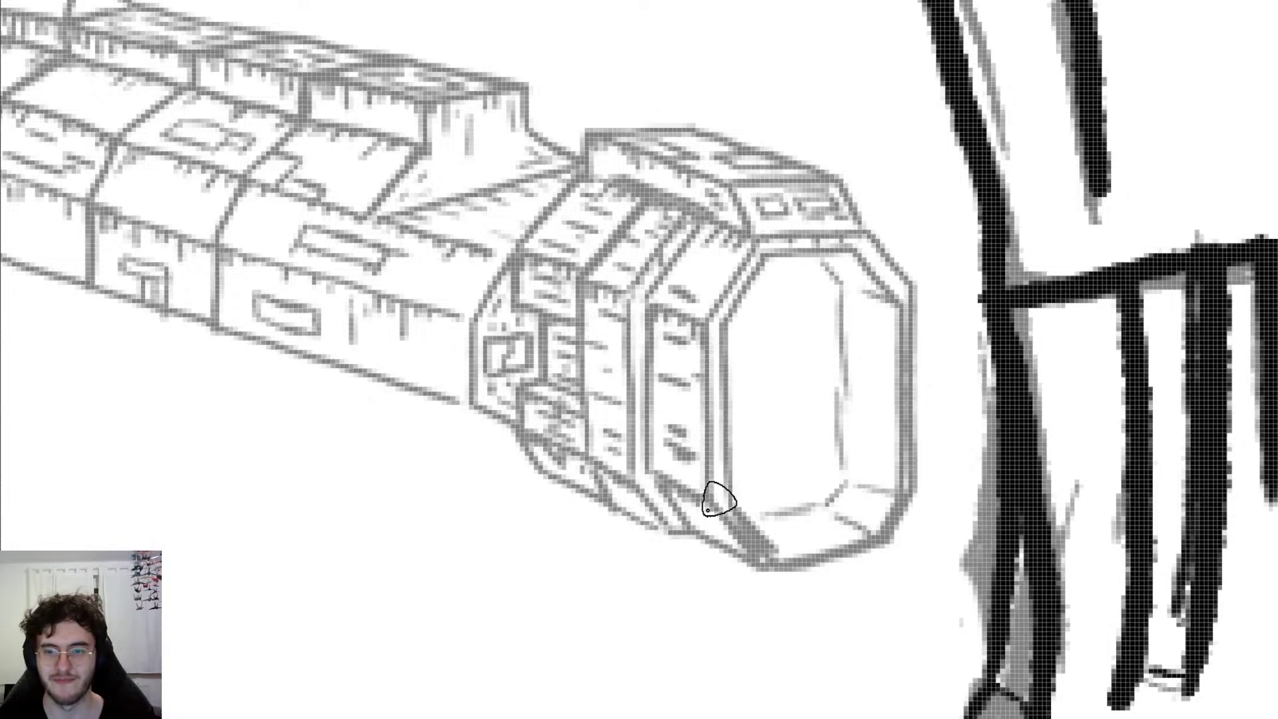
Step: Ink the full octagonal outline of the engine opening at the near end of the small spaceship in the circular window
mouse_move(720, 493)
left_mouse_down()
mouse_move(719, 312)
mouse_move(768, 241)
mouse_move(865, 243)
mouse_move(912, 293)
left_mouse_up()
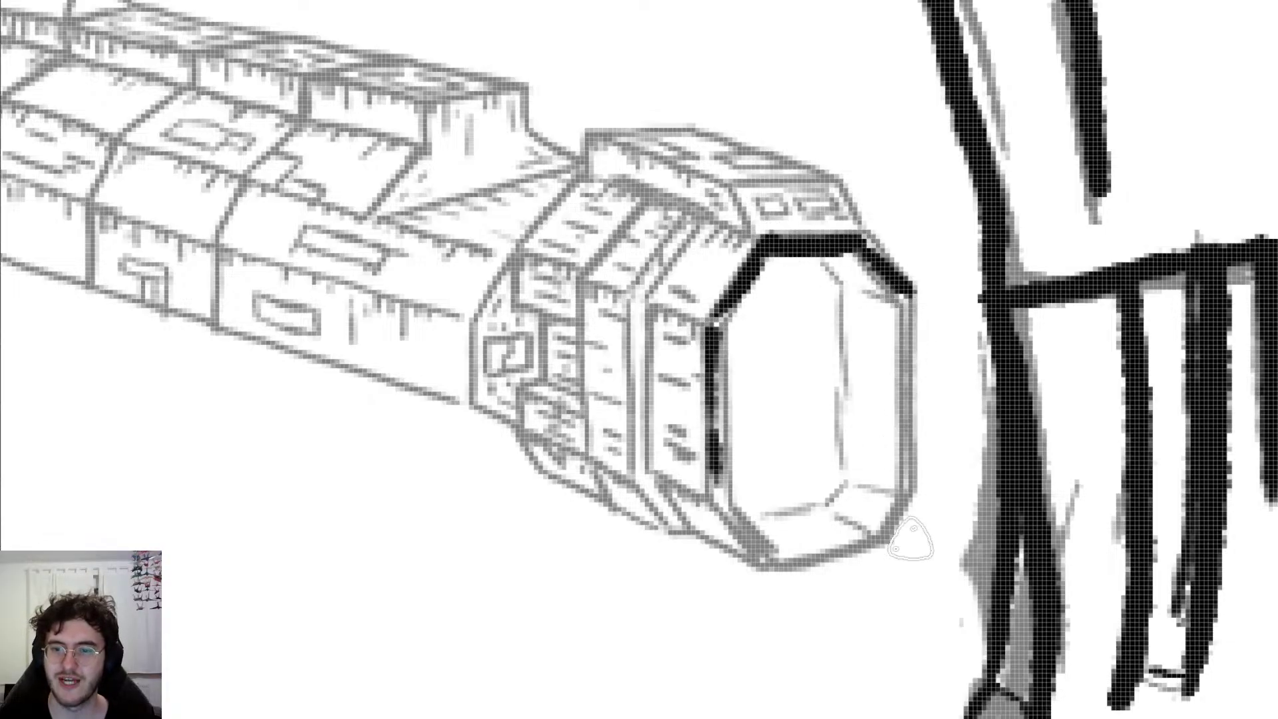
left_click_drag(910, 506, 901, 288)
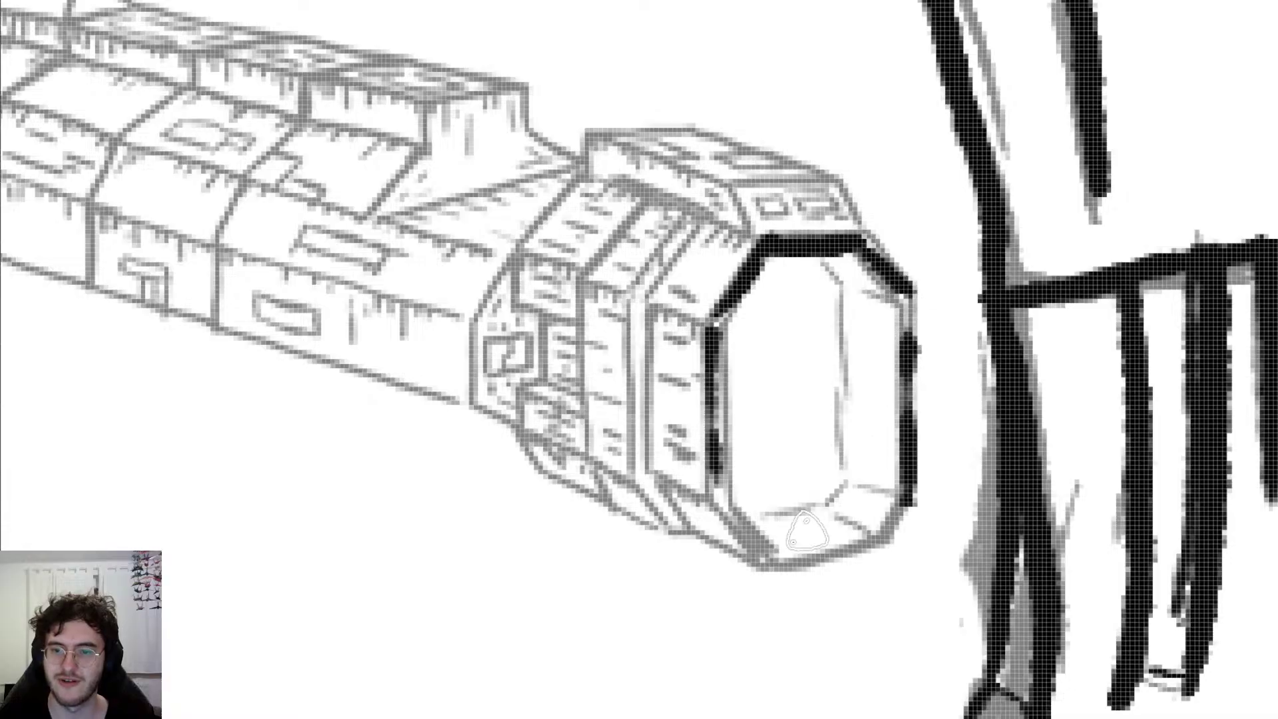
mouse_move(716, 495)
left_mouse_down()
mouse_move(776, 559)
mouse_move(869, 549)
mouse_move(891, 531)
mouse_move(907, 486)
left_mouse_up()
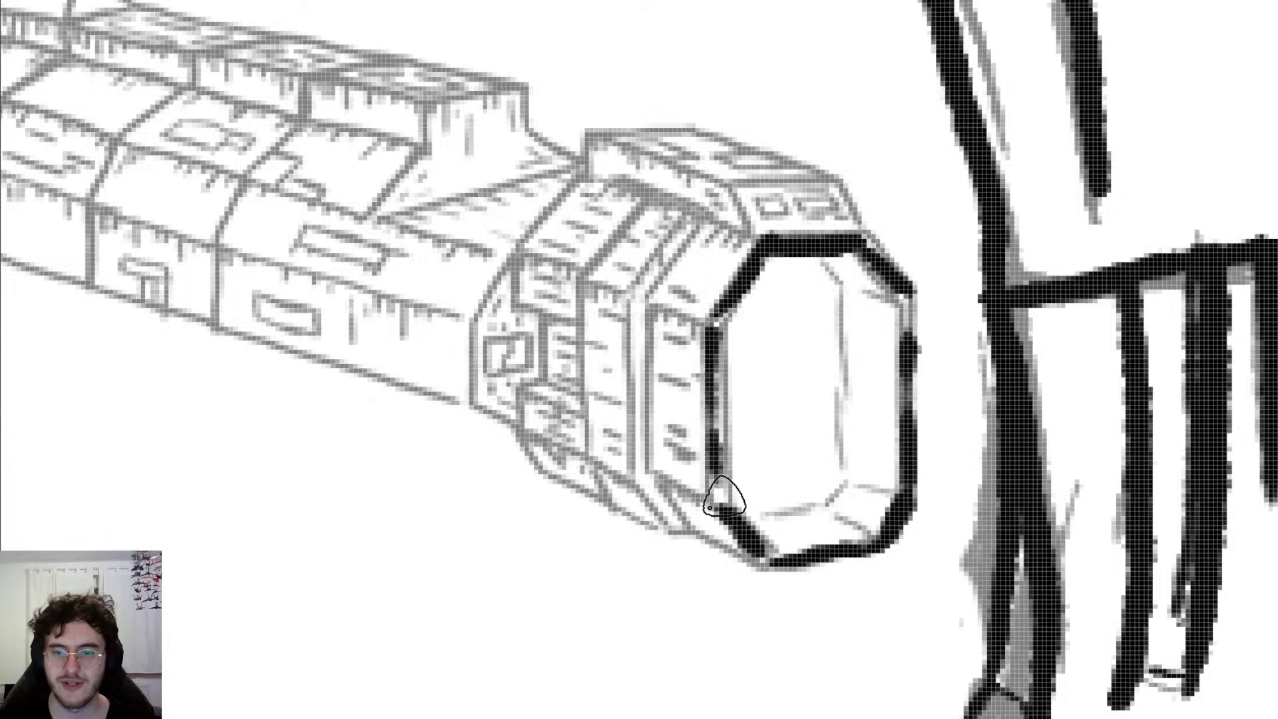
left_click_drag(701, 510, 703, 284)
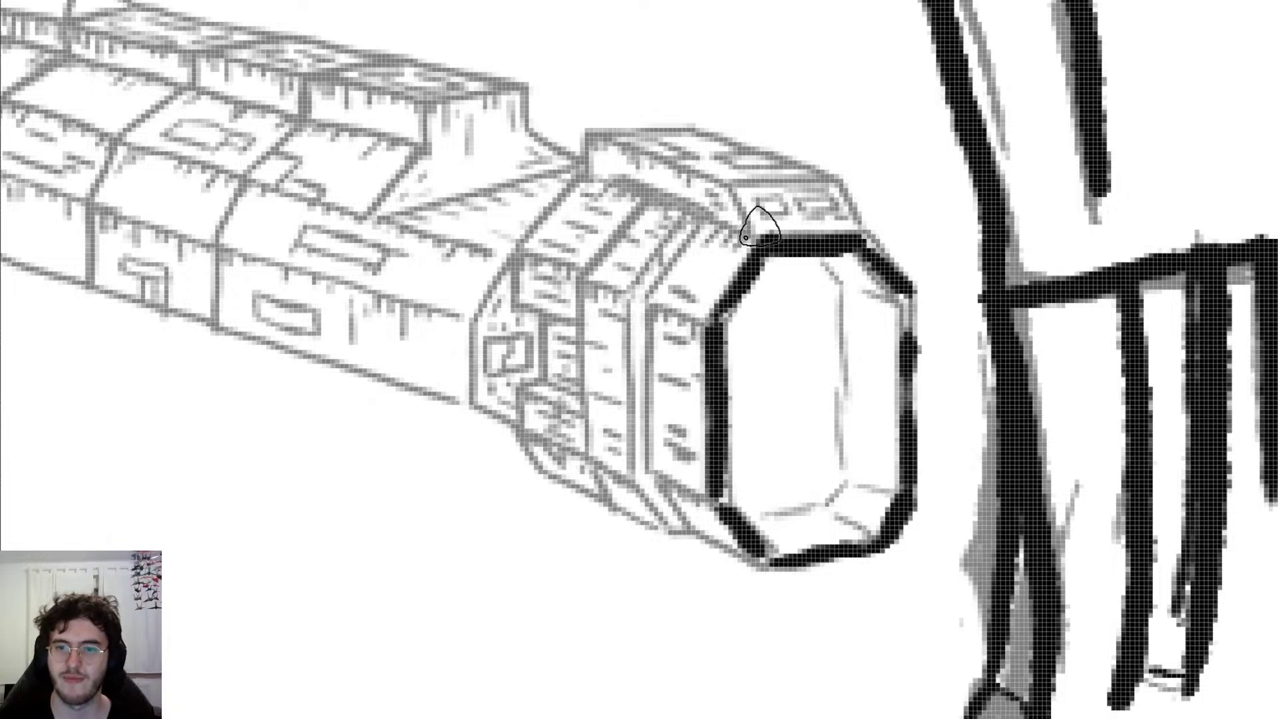
left_click_drag(908, 303, 911, 362)
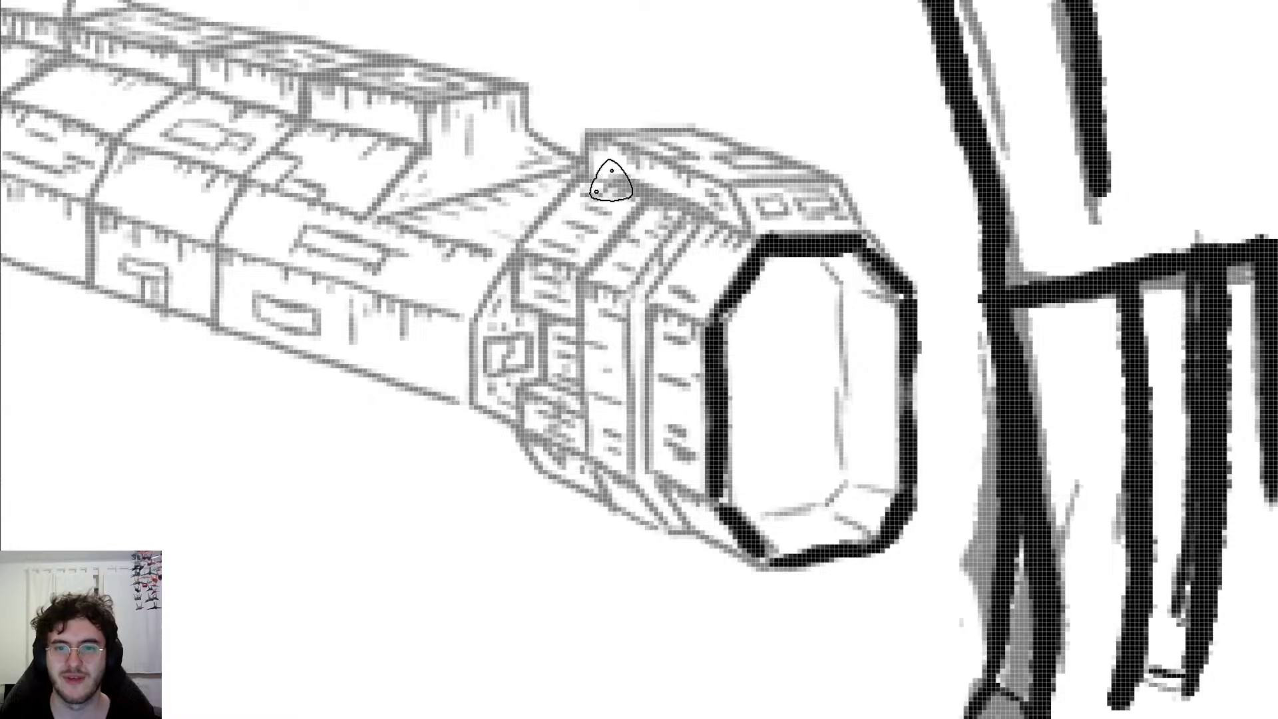
Step: Ink the outline of the long side face of the raised block on top of the small spaceship's engine section
left_click_drag(593, 183, 756, 269)
key("ctrl+z")
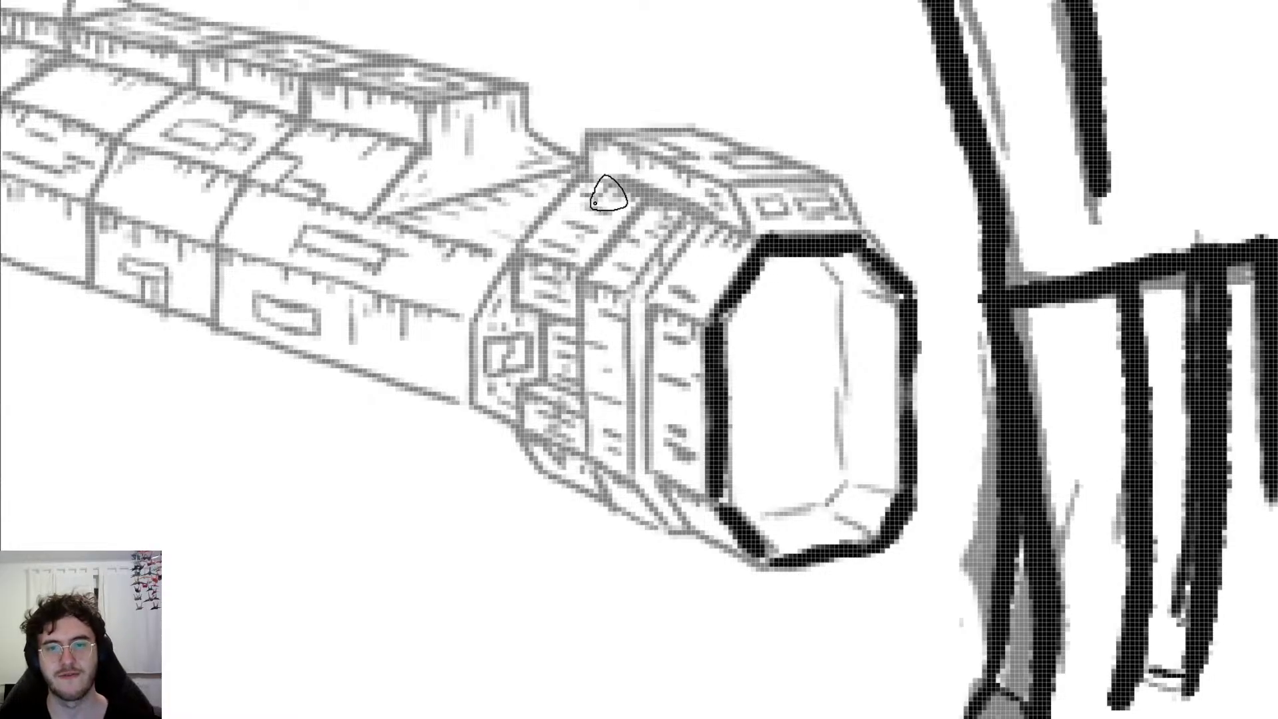
mouse_move(594, 178)
left_mouse_down()
mouse_move(691, 206)
mouse_move(758, 247)
left_mouse_up()
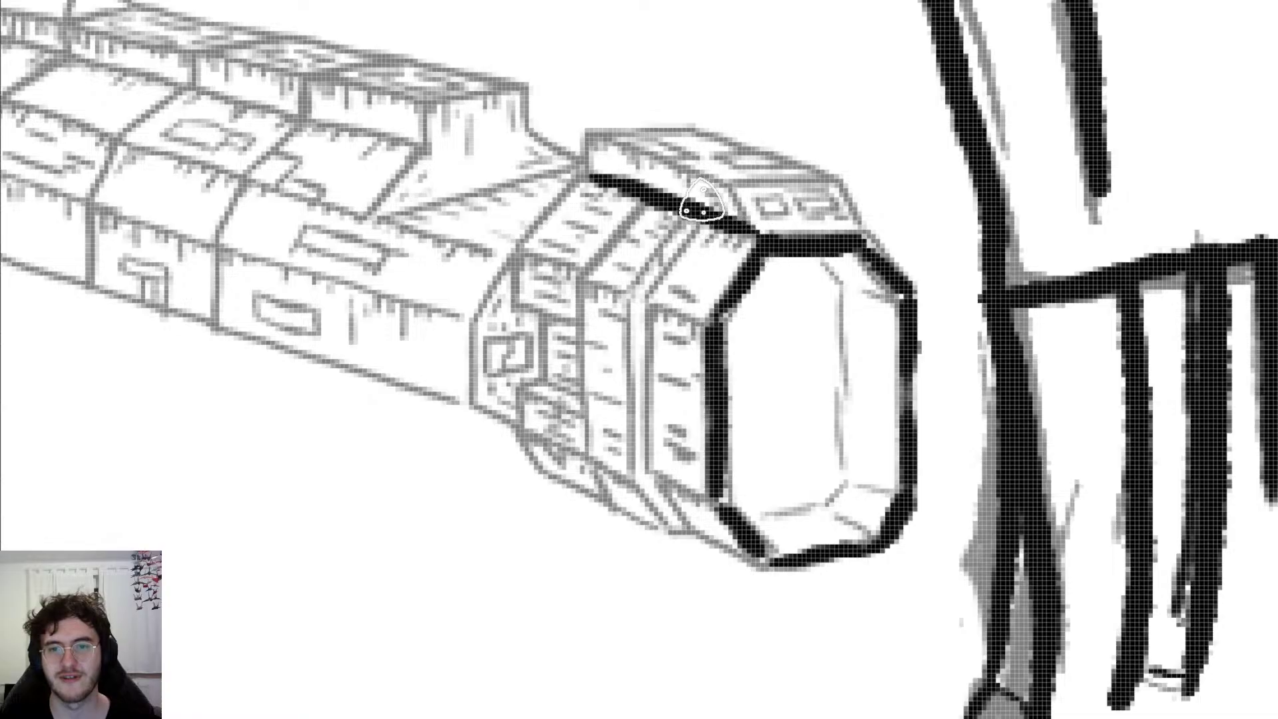
left_click_drag(728, 181, 757, 243)
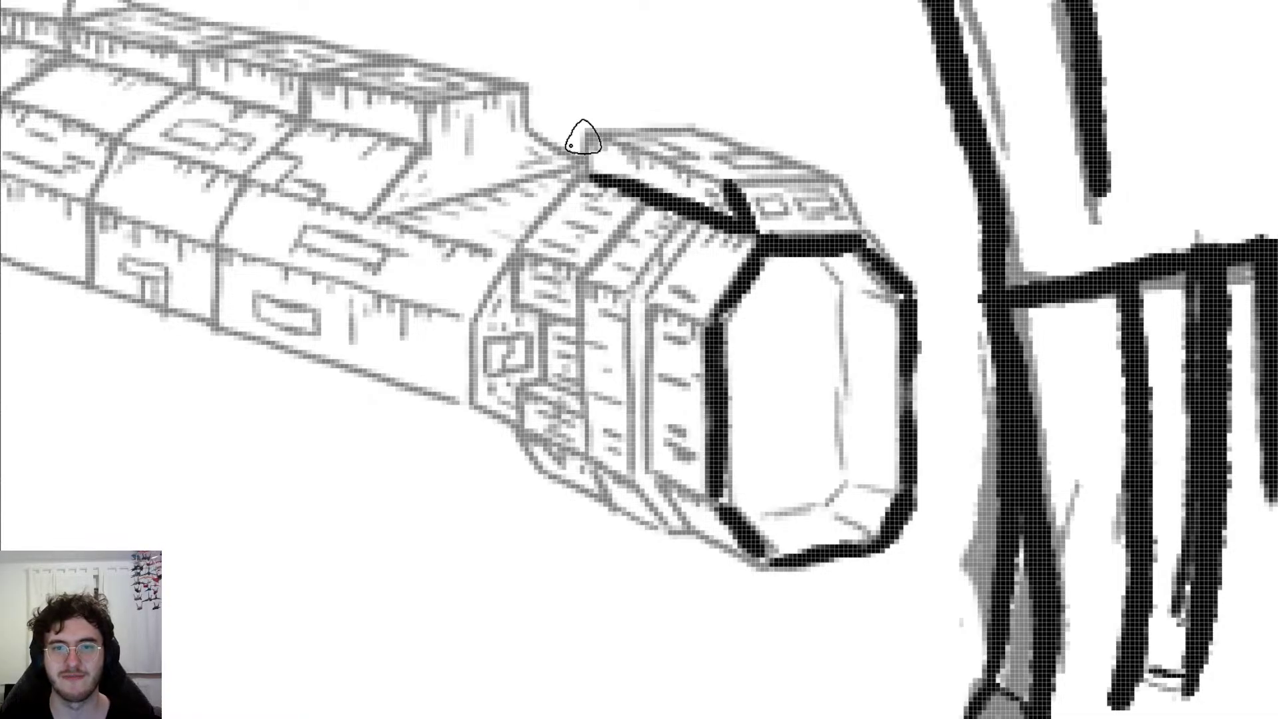
mouse_move(586, 151)
left_mouse_down()
mouse_move(608, 134)
mouse_move(752, 220)
mouse_move(842, 175)
left_mouse_up()
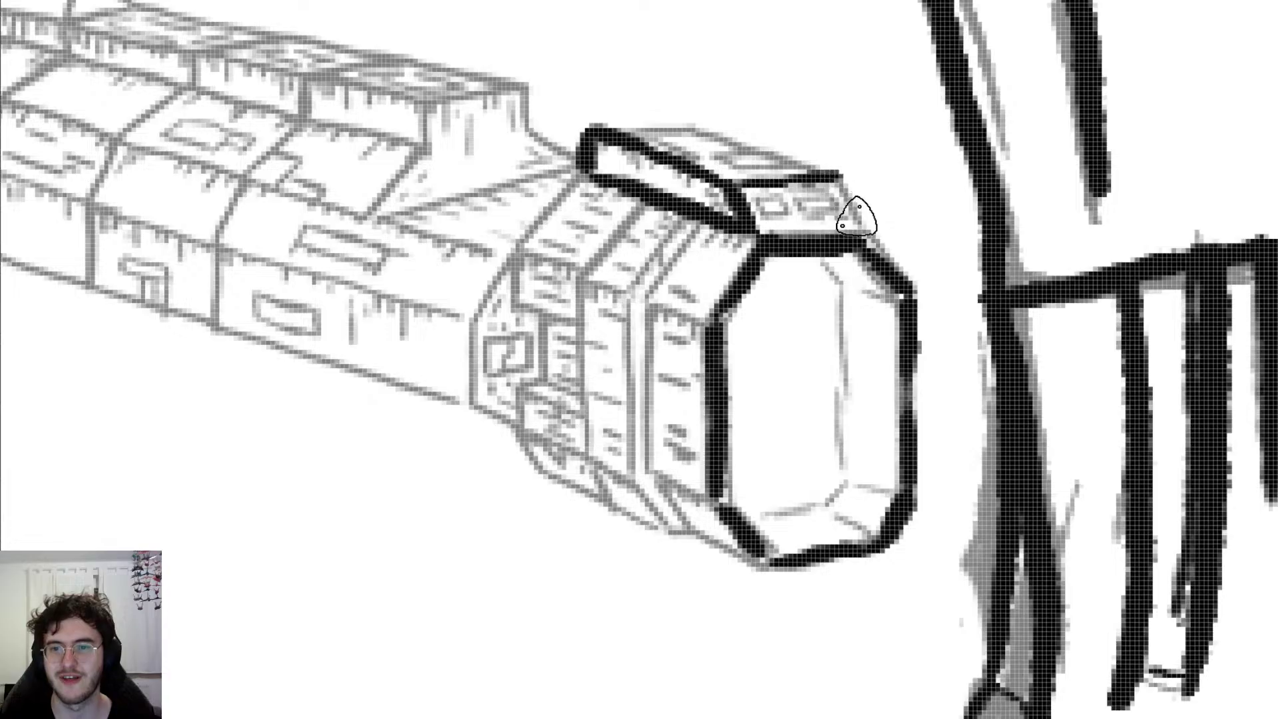
Step: Ink the outline of the short end face of the raised block, directly above the engine opening
key("ctrl+z")
left_click_drag(723, 175, 849, 195)
key("ctrl+z")
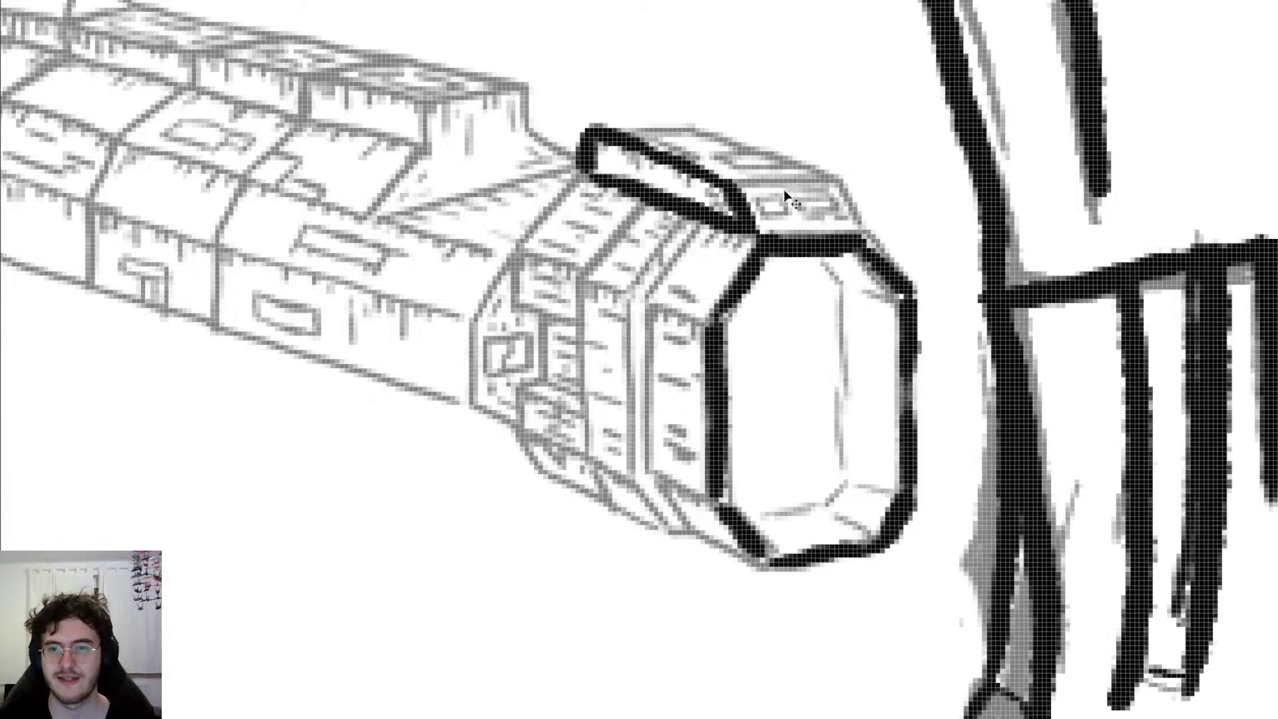
mouse_move(725, 174)
left_mouse_down()
mouse_move(849, 193)
mouse_move(872, 265)
left_mouse_up()
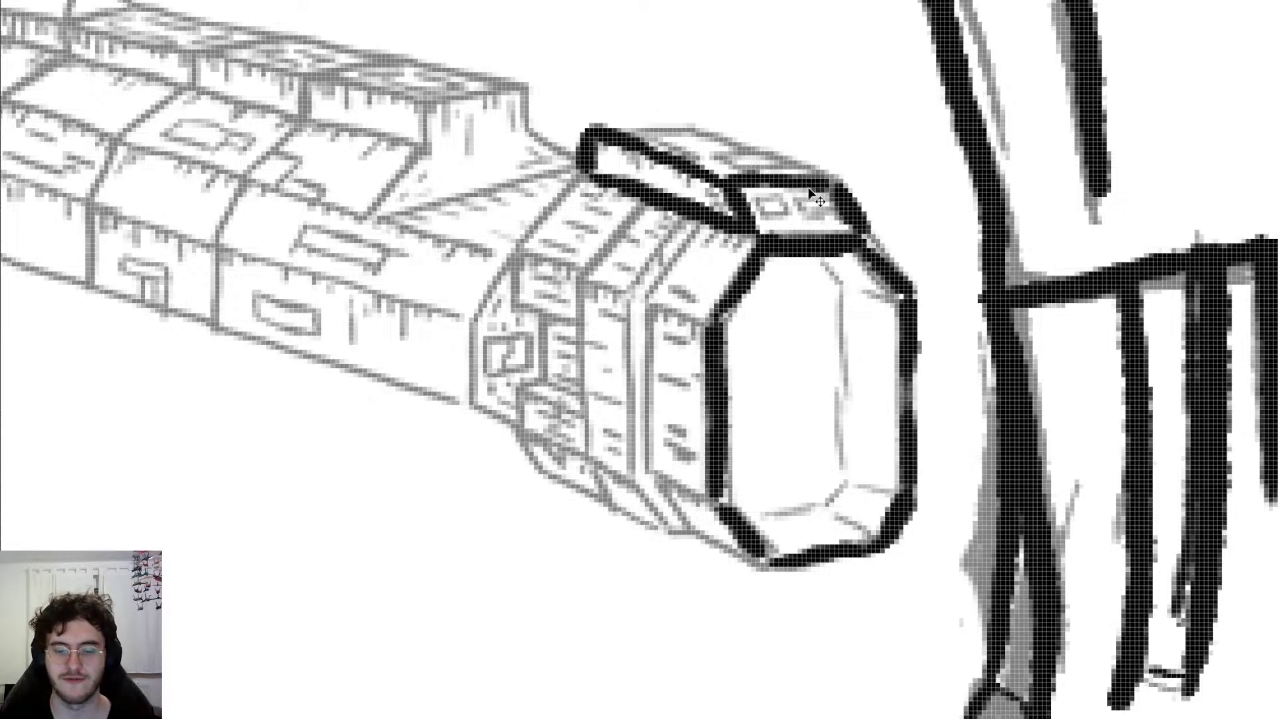
key("ctrl+z")
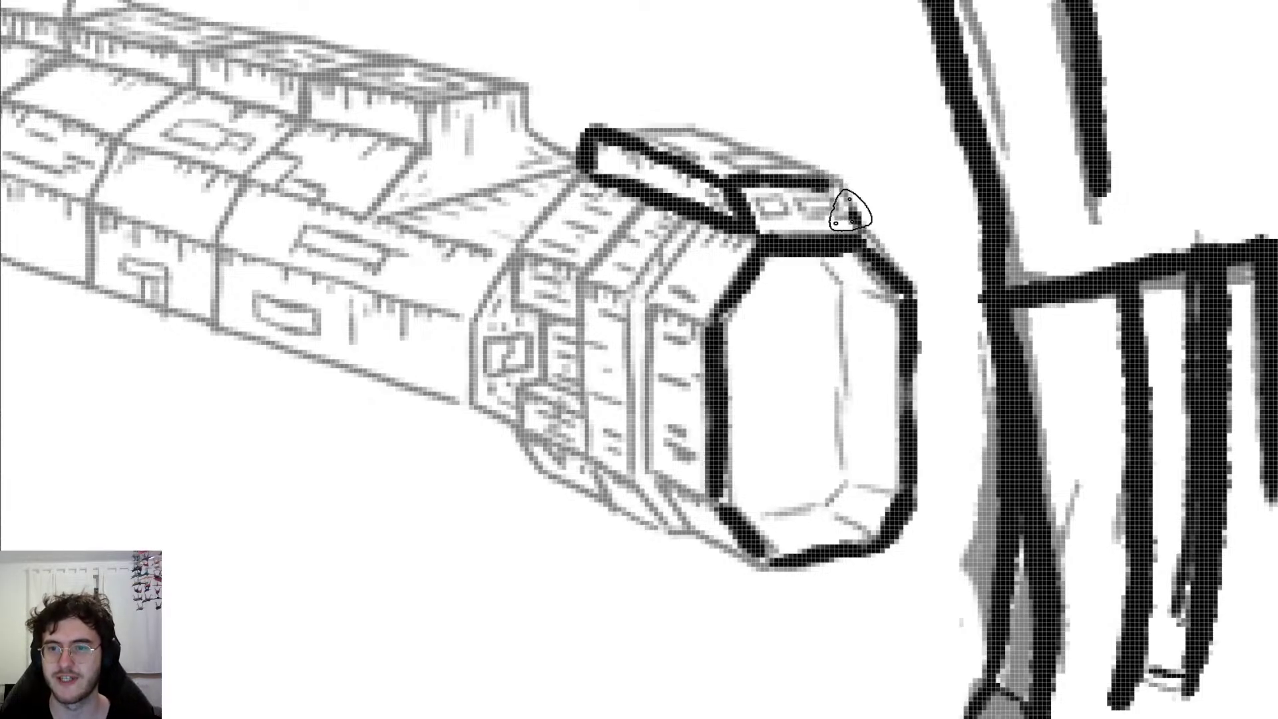
left_click_drag(832, 183, 901, 287)
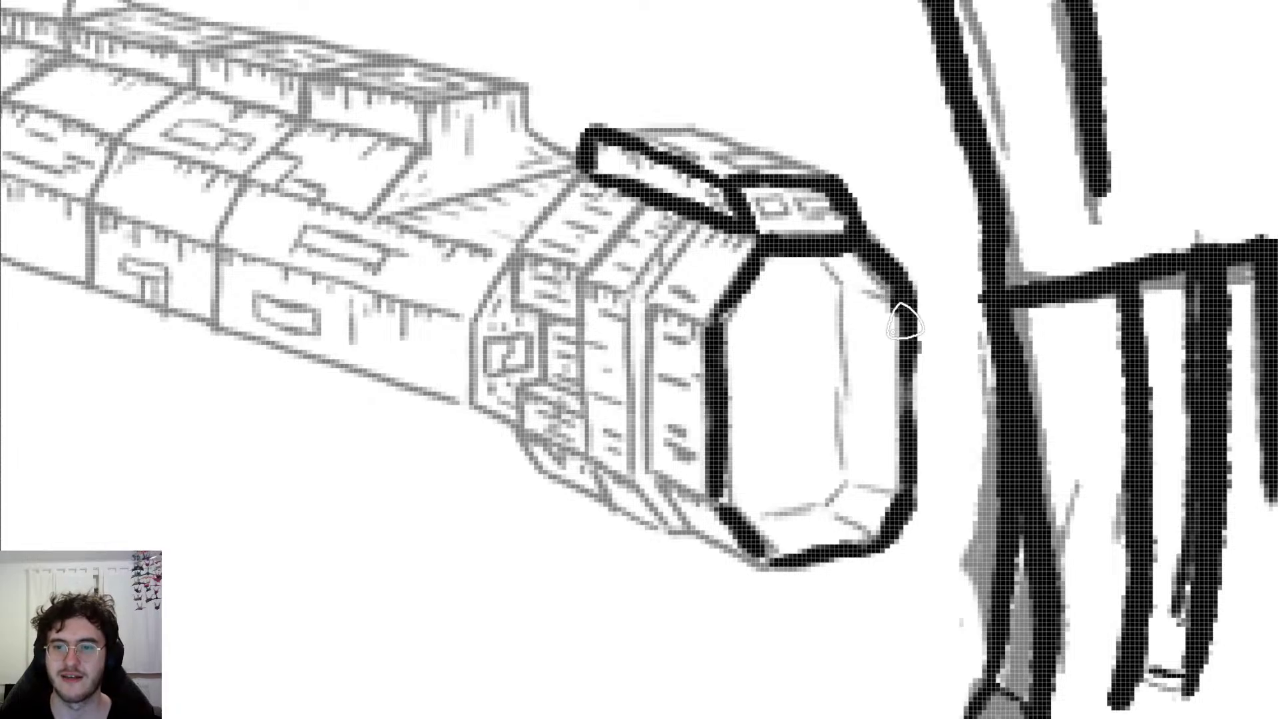
Step: Thicken the octagonal outline of the engine opening along its far side, lower near corner and near side
left_click_drag(900, 509, 891, 293)
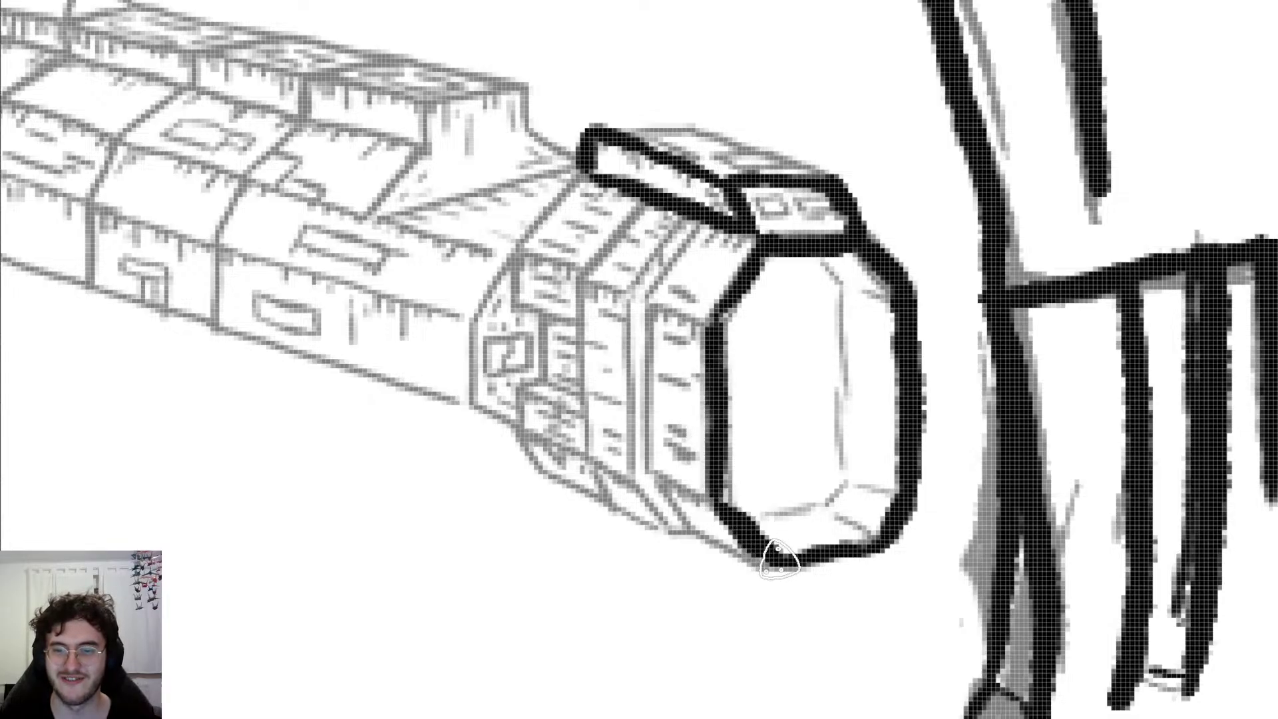
mouse_move(779, 558)
left_mouse_down()
mouse_move(720, 496)
mouse_move(720, 381)
left_mouse_up()
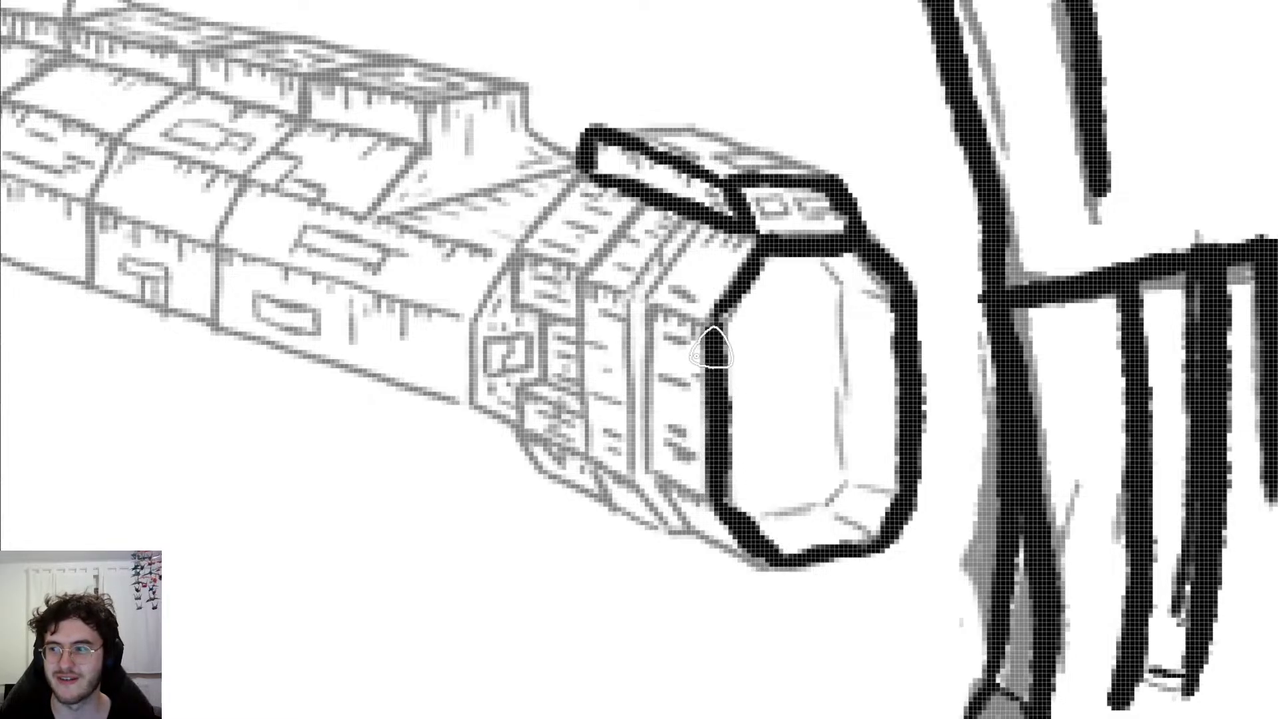
left_click_drag(718, 321, 762, 257)
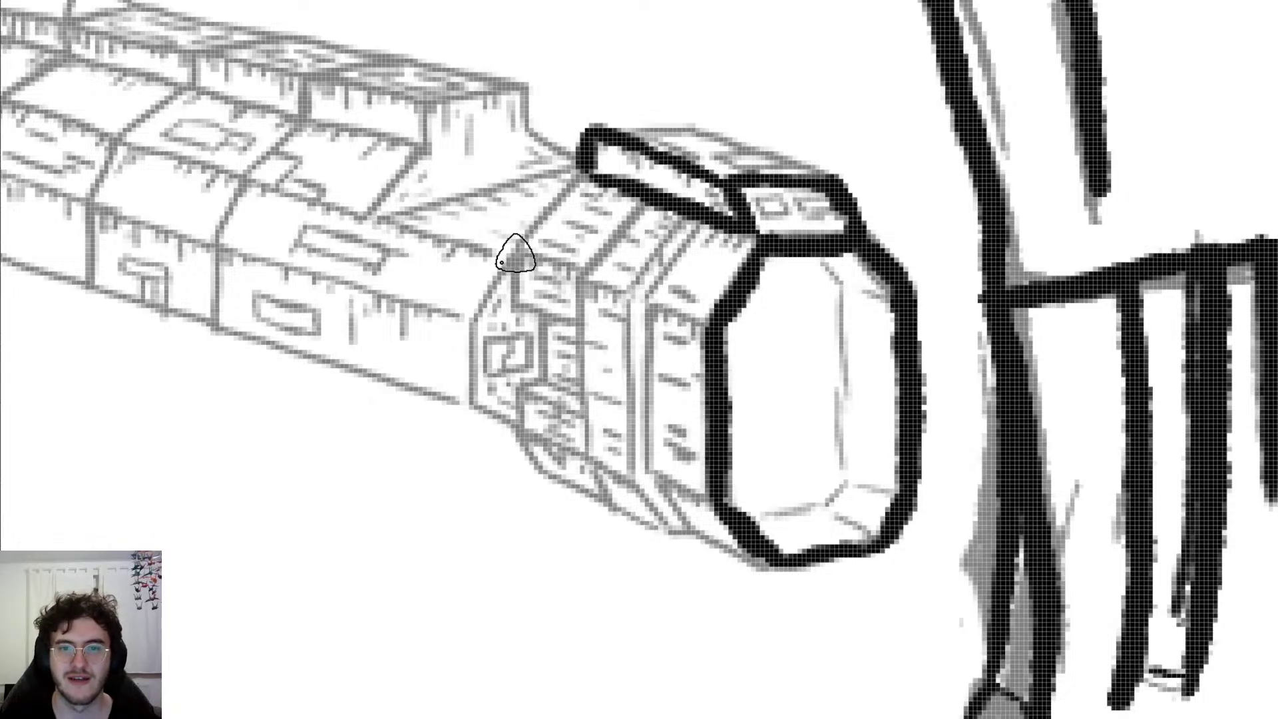
Step: Ink the rear slanted edge of the engine section, then the raised block's upper outline and surface details
mouse_move(516, 251)
left_mouse_down()
mouse_move(602, 133)
mouse_move(746, 150)
mouse_move(832, 189)
left_mouse_up()
key("ctrl+z")
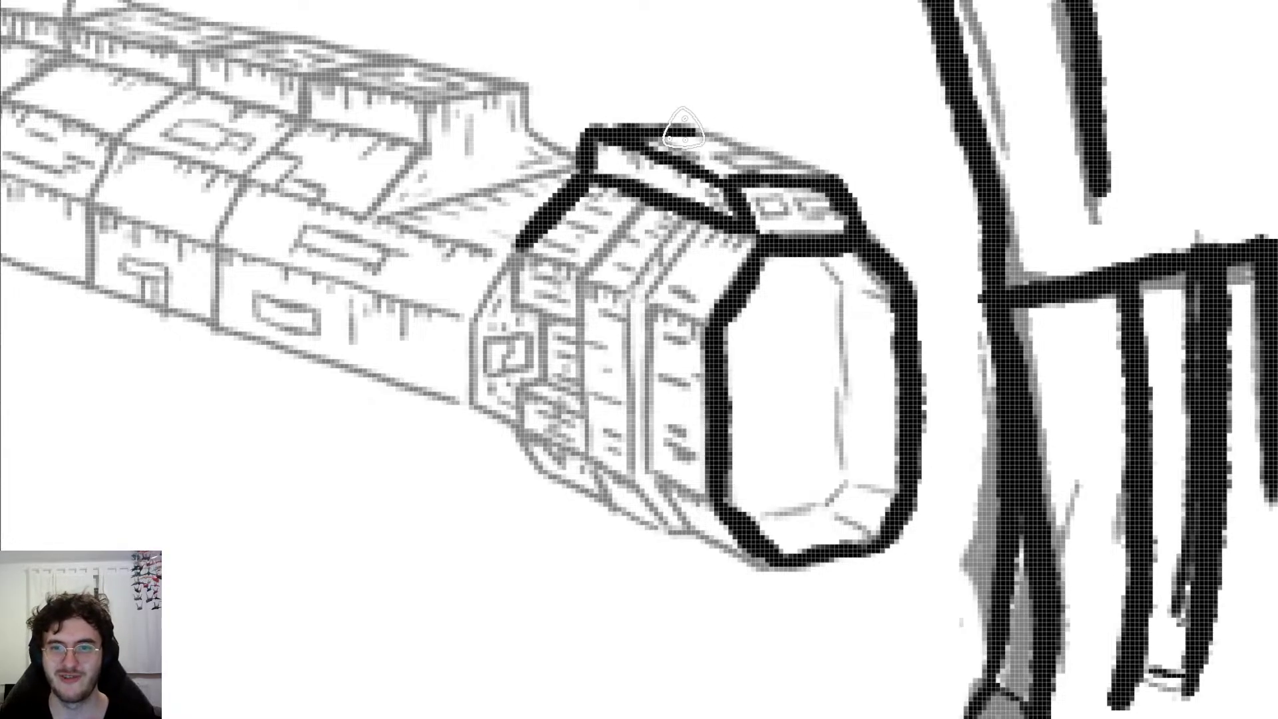
left_click_drag(685, 129, 831, 183)
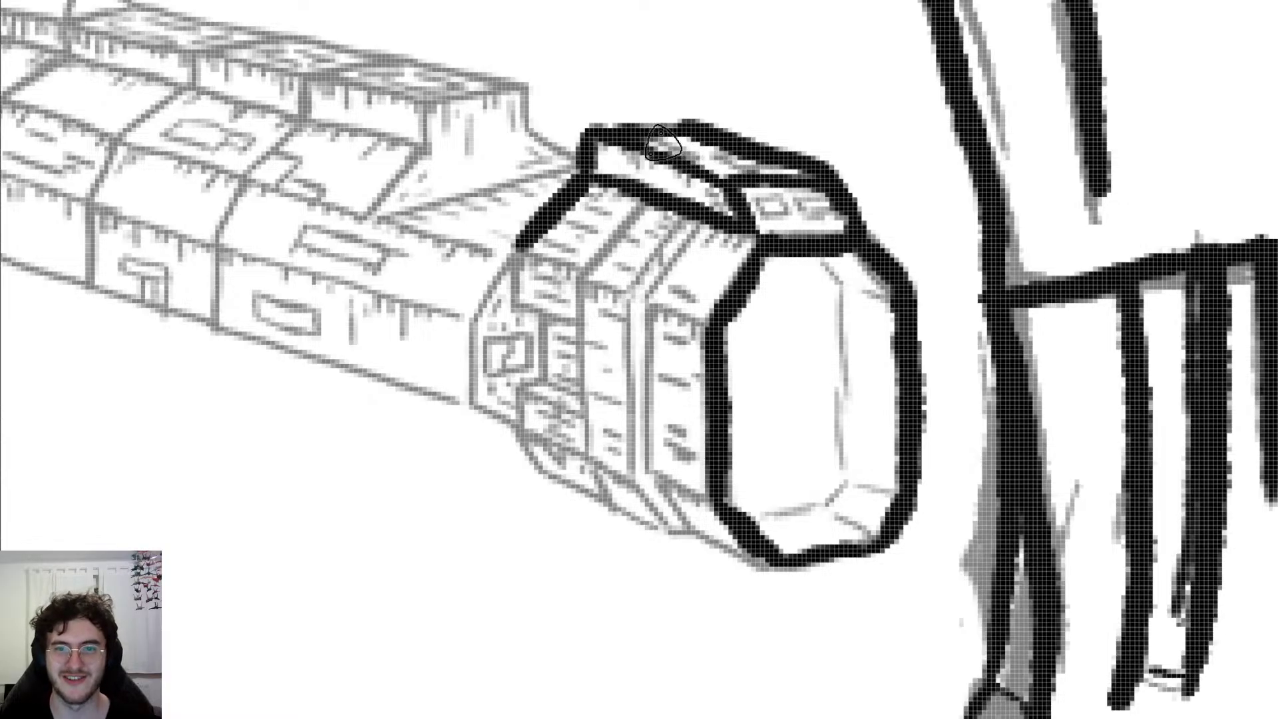
mouse_move(671, 146)
left_mouse_down()
mouse_move(750, 176)
mouse_move(783, 209)
mouse_move(826, 208)
left_mouse_up()
key("ctrl+z")
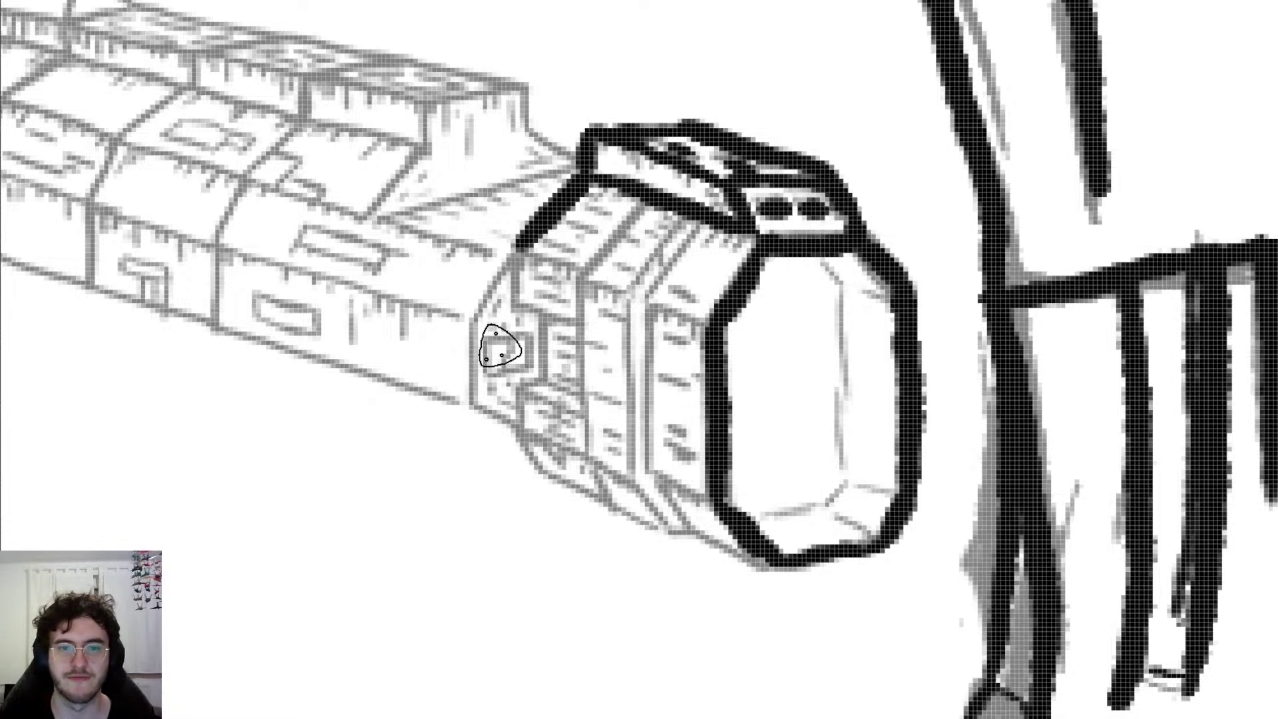
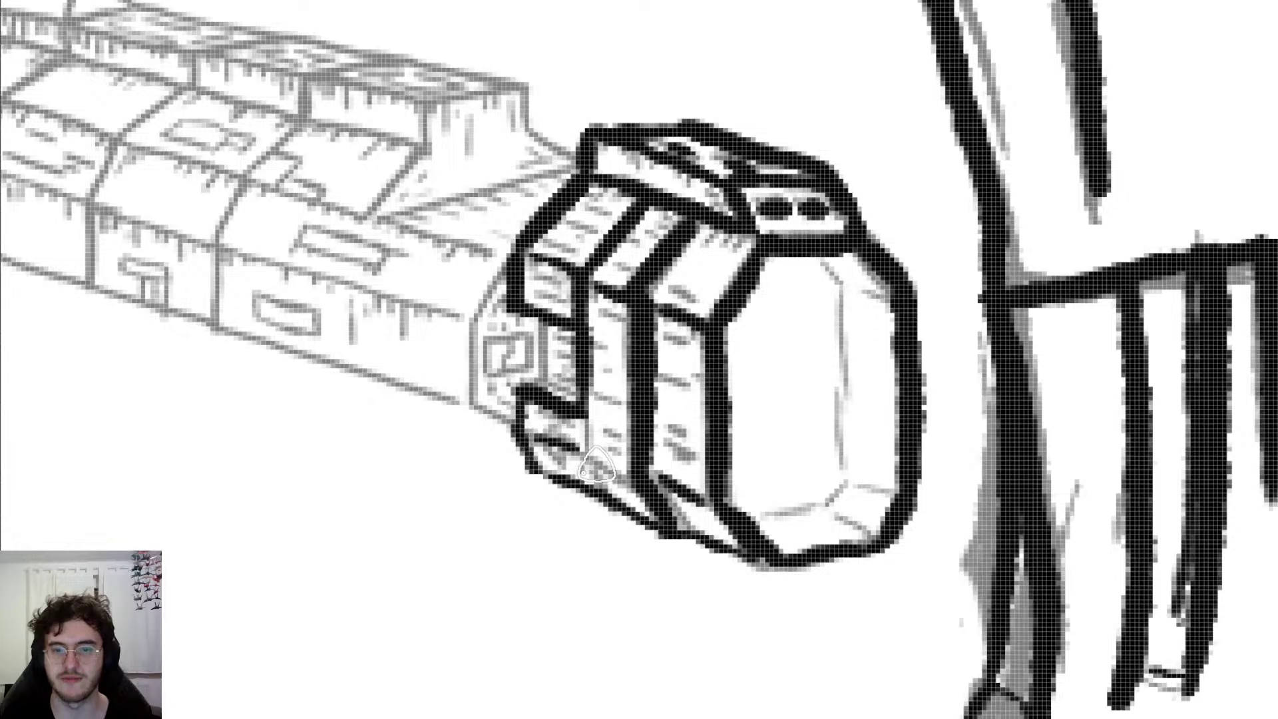
Step: Ink the lower panel edge and the small vent marks on the rear and middle bands of the engine section
left_click_drag(524, 441, 613, 470)
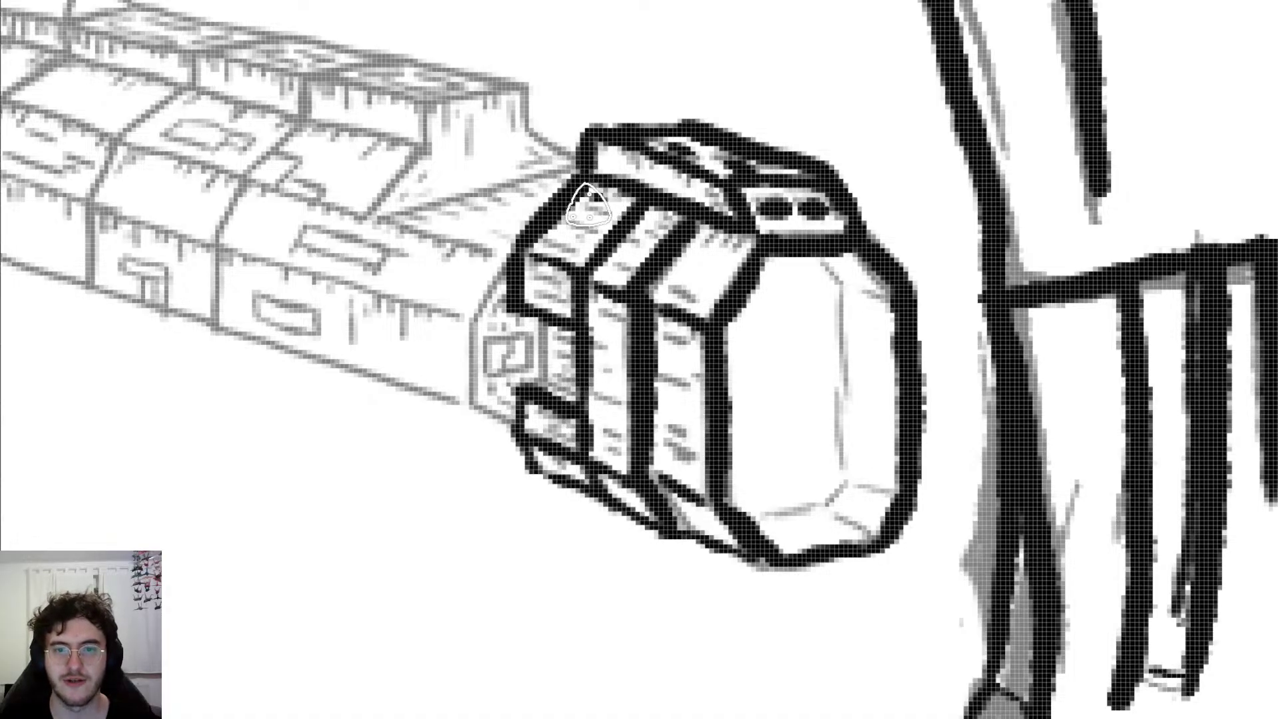
mouse_move(588, 207)
left_mouse_down()
mouse_move(605, 216)
mouse_move(569, 246)
mouse_move(562, 291)
mouse_move(546, 293)
mouse_move(569, 313)
left_mouse_up()
mouse_move(573, 383)
left_mouse_down()
mouse_move(543, 416)
mouse_move(569, 426)
mouse_move(557, 465)
mouse_move(571, 466)
left_mouse_up()
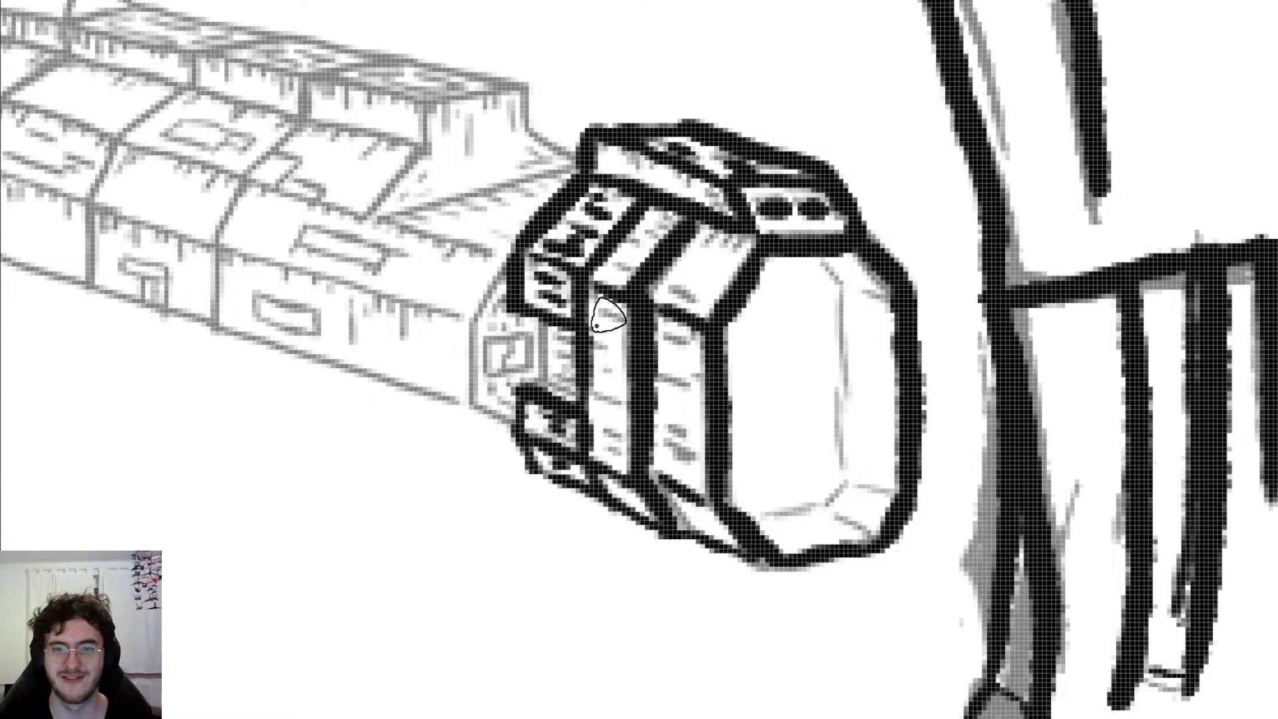
mouse_move(595, 346)
left_mouse_down()
mouse_move(631, 405)
mouse_move(627, 458)
left_mouse_up()
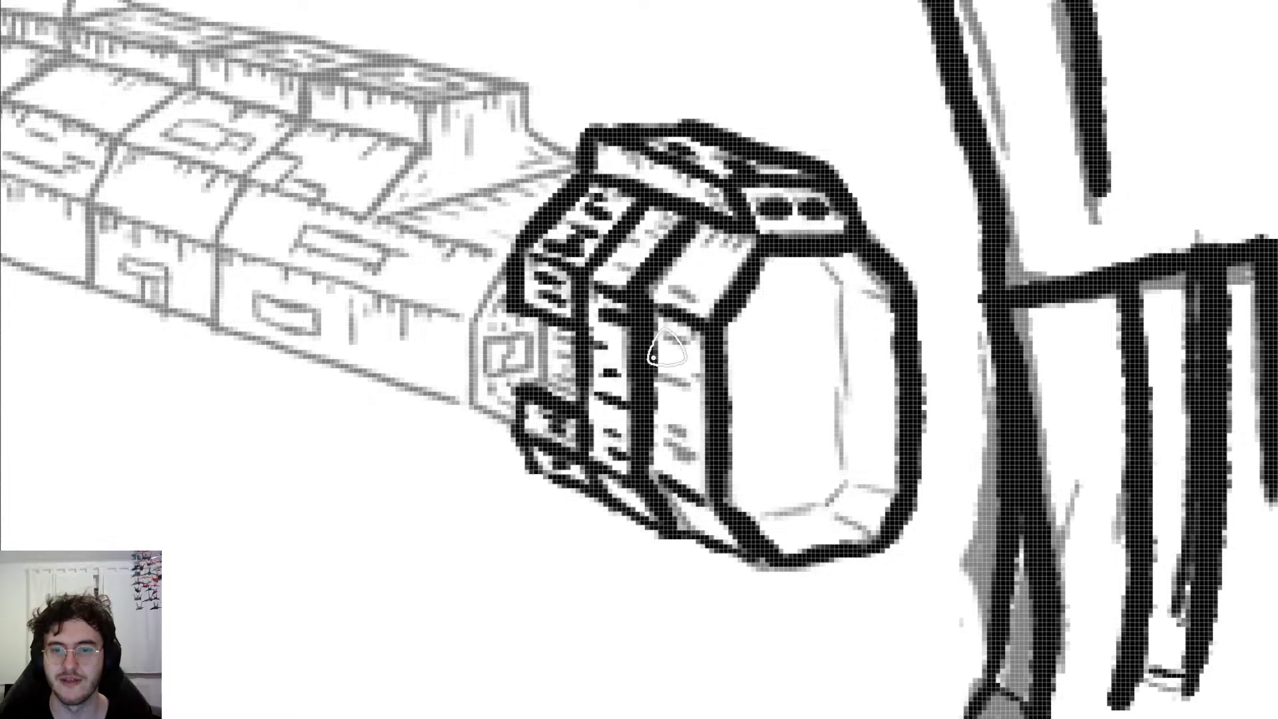
Step: Ink the vent marks on the engine's front band and the details on the slanted upper facets
mouse_move(670, 337)
left_mouse_down()
mouse_move(696, 346)
mouse_move(688, 383)
mouse_move(701, 374)
left_mouse_up()
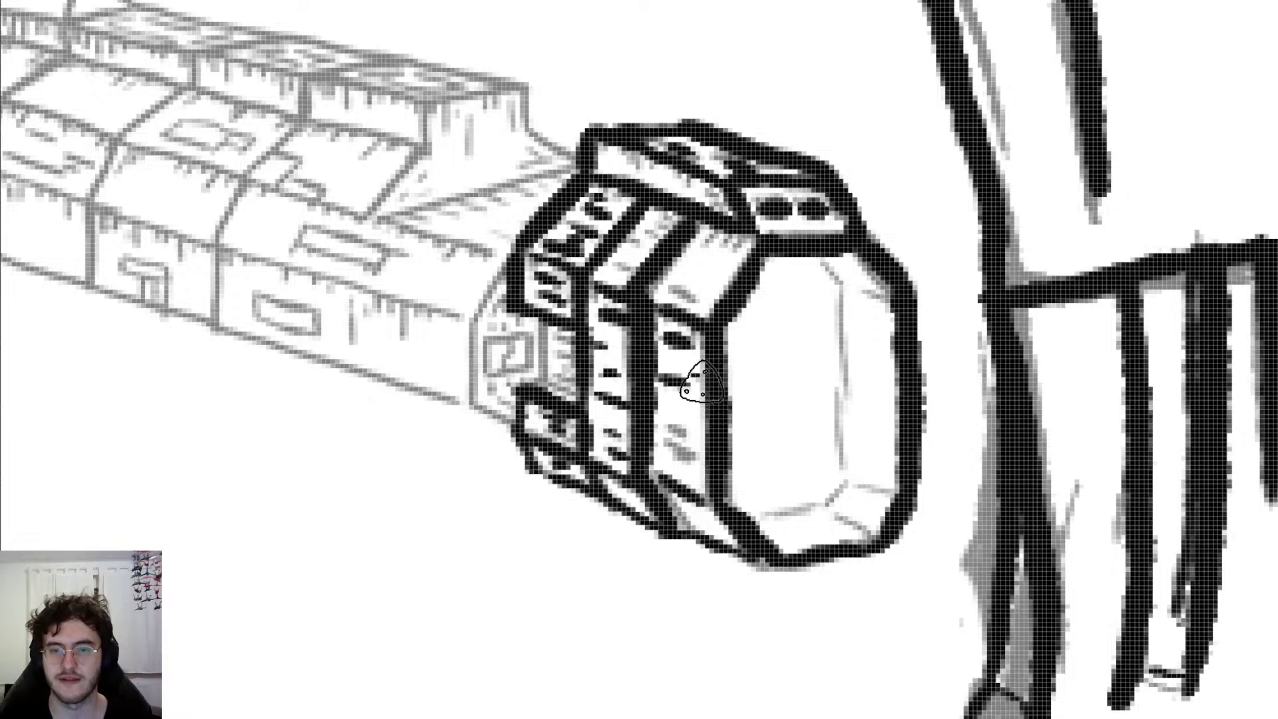
mouse_move(667, 424)
left_mouse_down()
mouse_move(688, 427)
mouse_move(689, 450)
left_mouse_up()
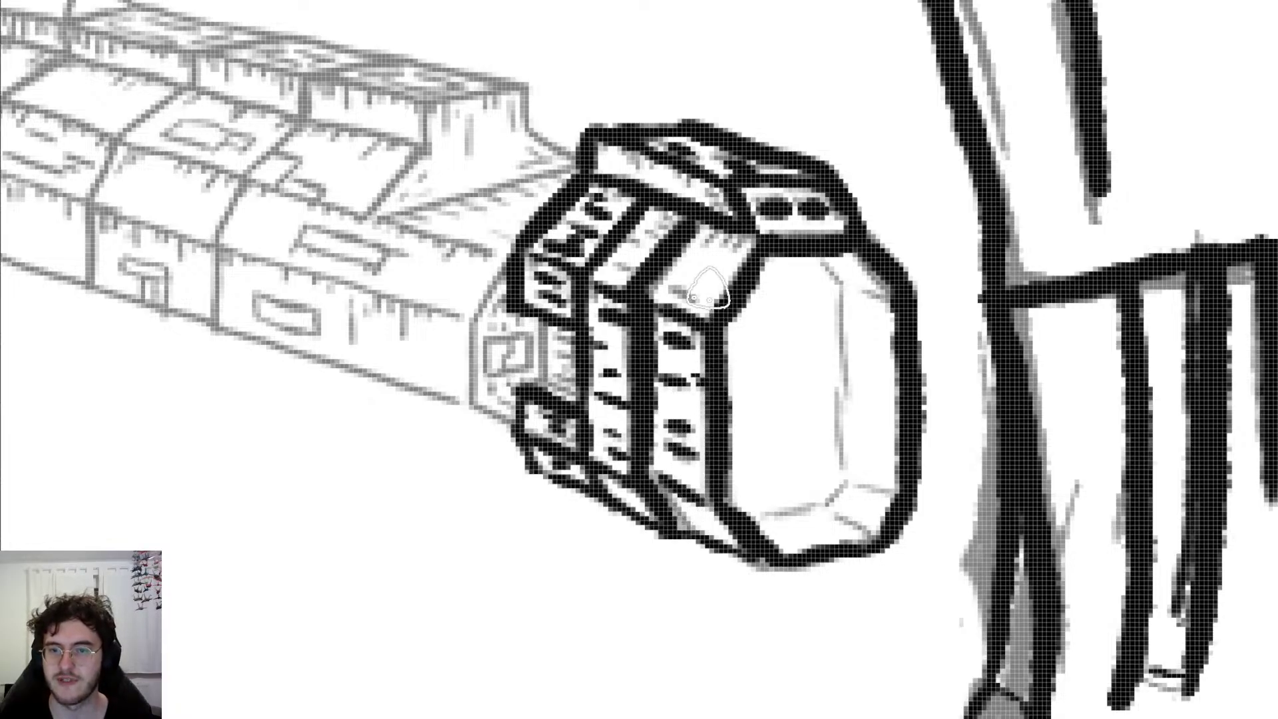
left_click_drag(671, 293, 697, 295)
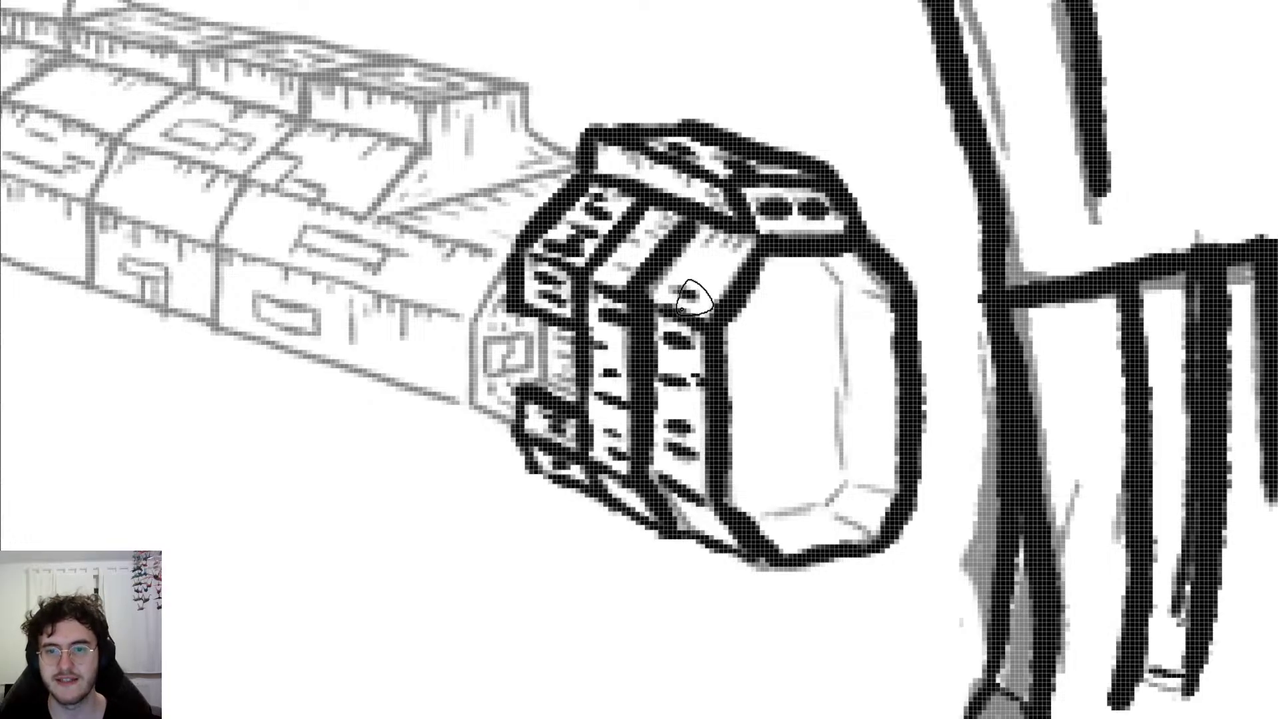
mouse_move(618, 265)
left_mouse_down()
mouse_move(635, 268)
mouse_move(637, 246)
mouse_move(671, 224)
mouse_move(742, 222)
left_mouse_up()
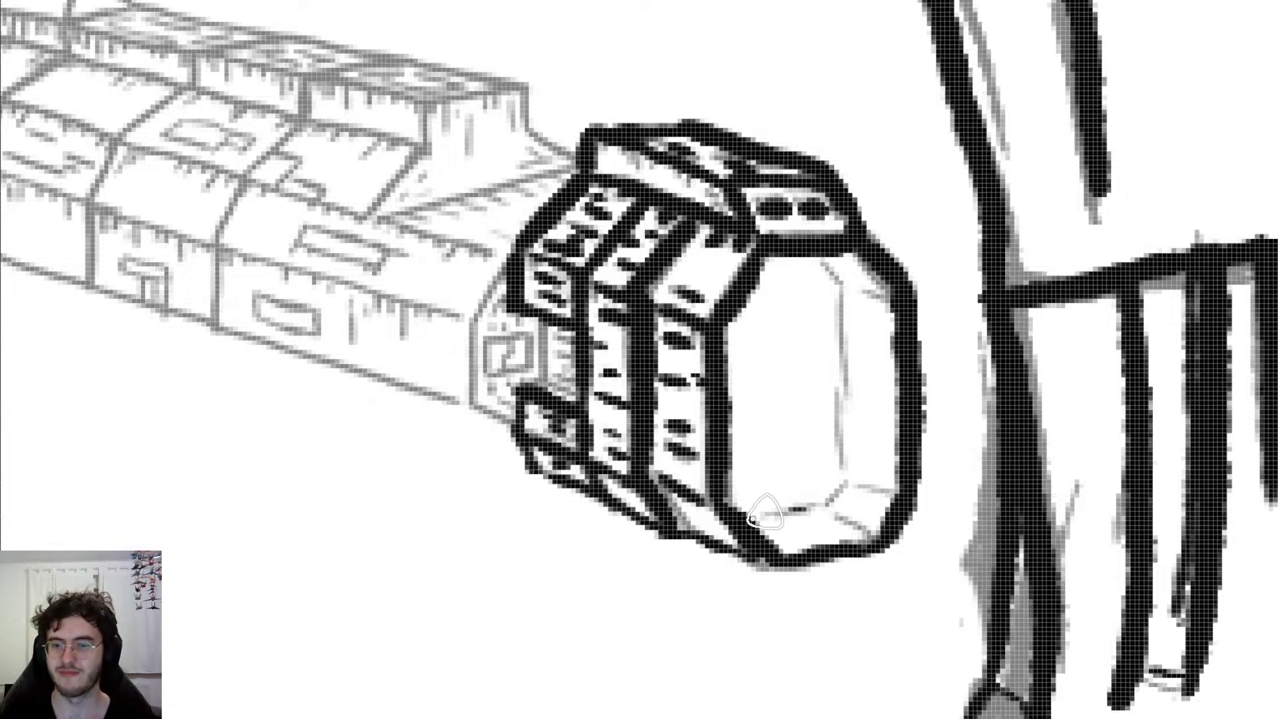
Step: Ink the thin inner rim of the engine opening, including its corner lines and the long vertical inner edge
mouse_move(769, 513)
left_mouse_down()
mouse_move(830, 508)
mouse_move(845, 493)
left_mouse_up()
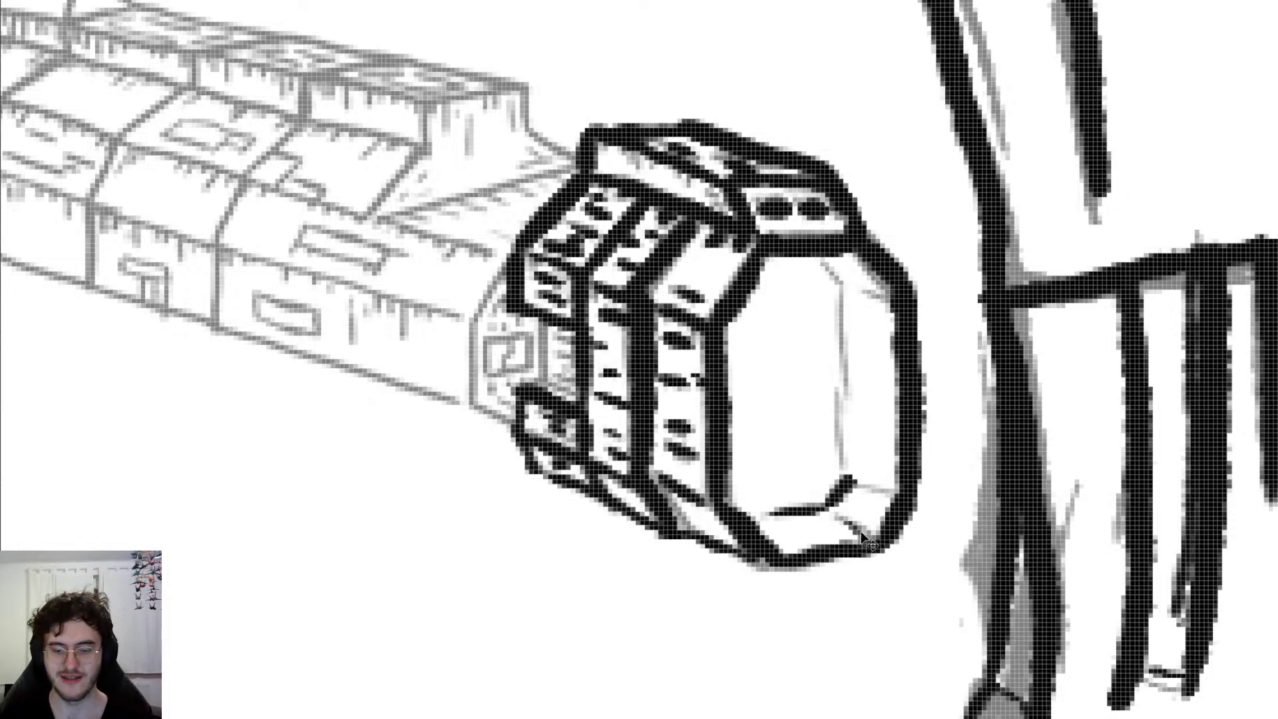
left_click_drag(838, 518, 880, 542)
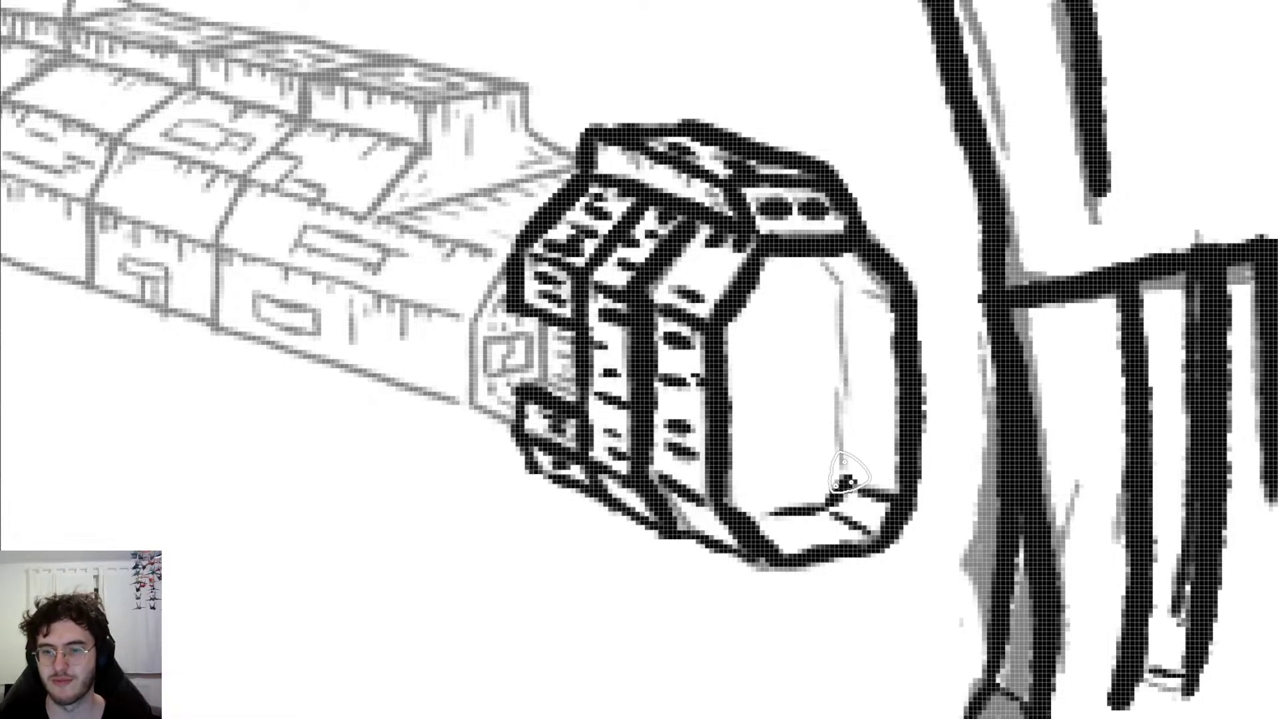
left_click_drag(844, 481, 849, 434)
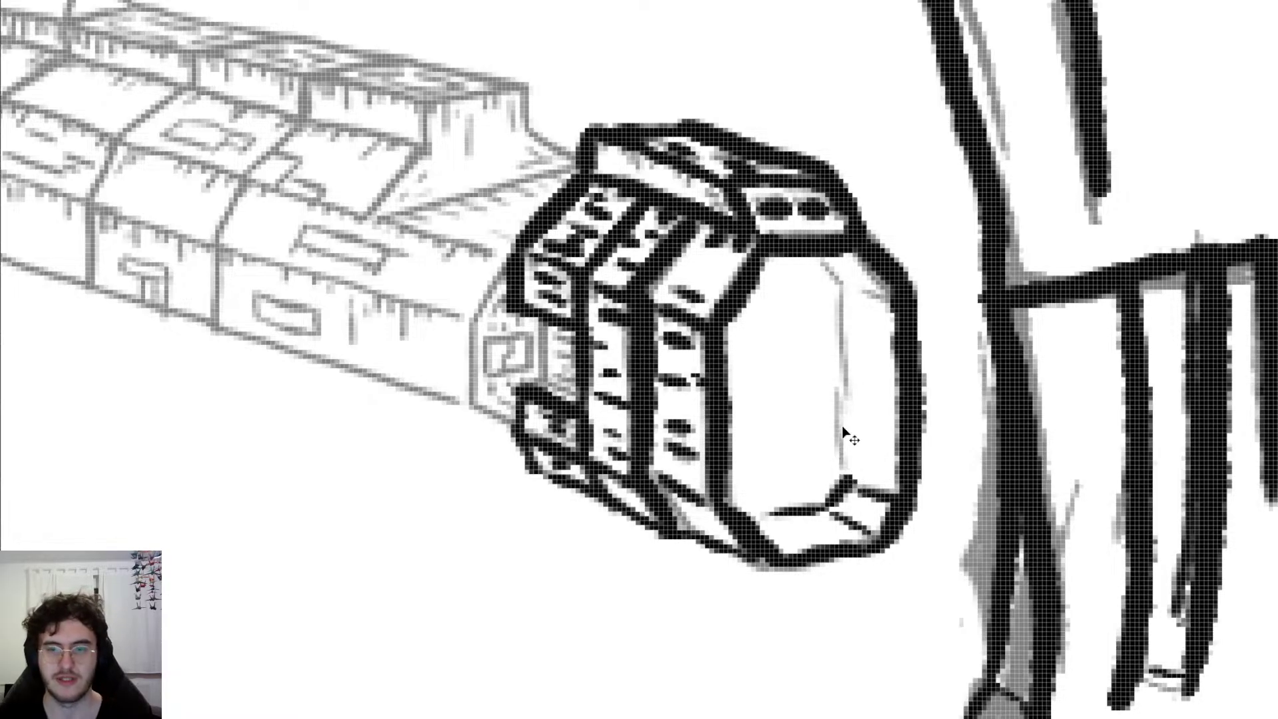
left_click_drag(814, 257, 827, 271)
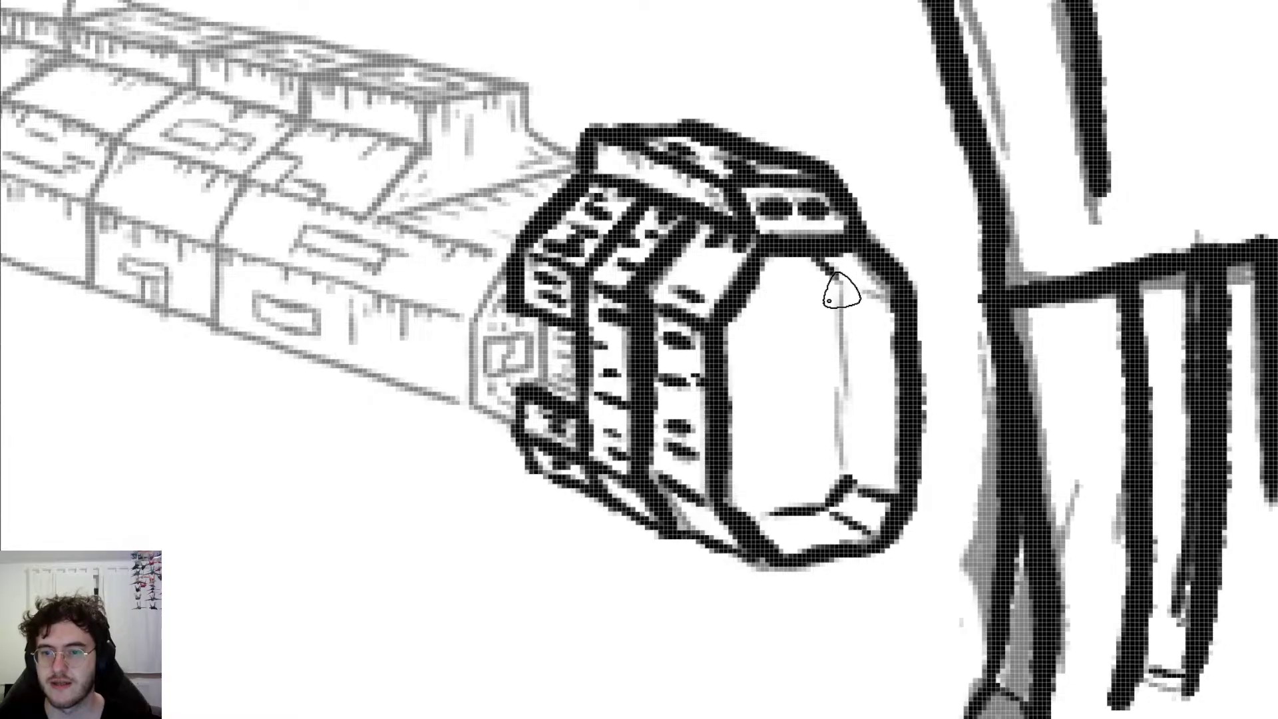
mouse_move(841, 448)
left_mouse_down()
mouse_move(855, 276)
mouse_move(914, 339)
left_mouse_up()
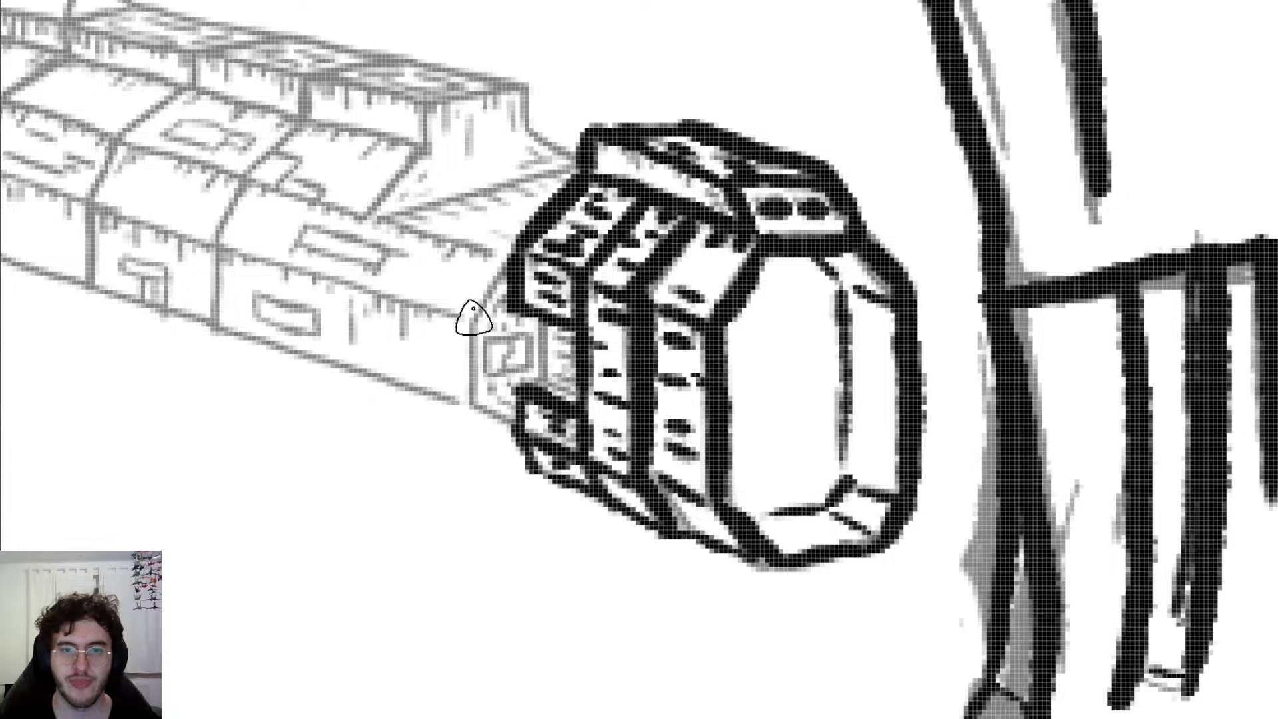
Step: Ink the outline of the narrow collar where the engine section meets the hull
left_click_drag(472, 312, 516, 248)
left_click_drag(478, 307, 510, 263)
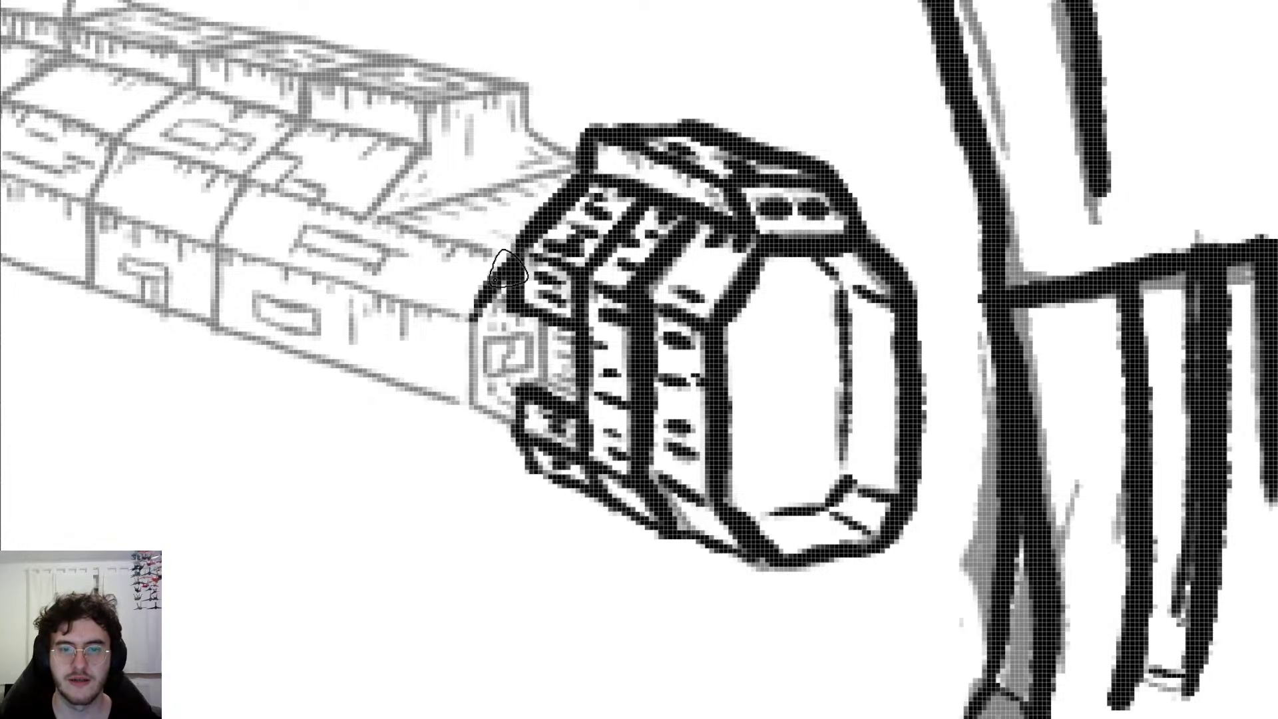
key("ctrl+z")
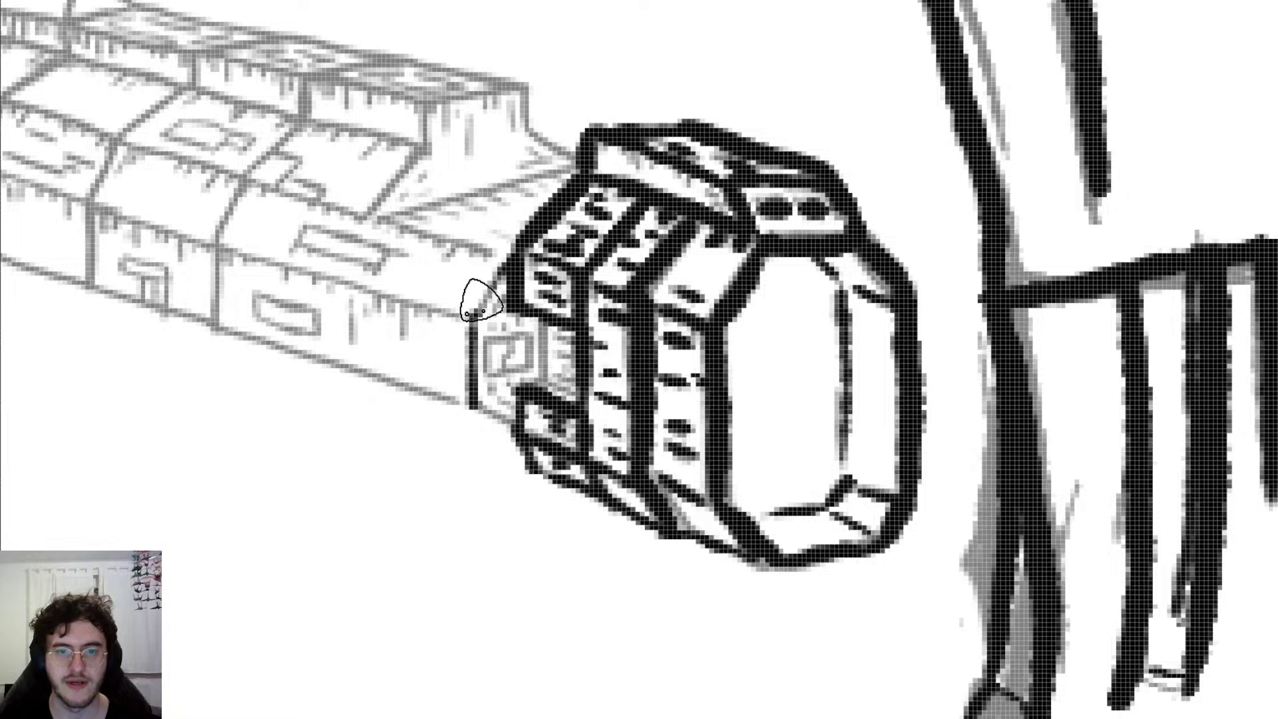
left_click_drag(473, 310, 511, 259)
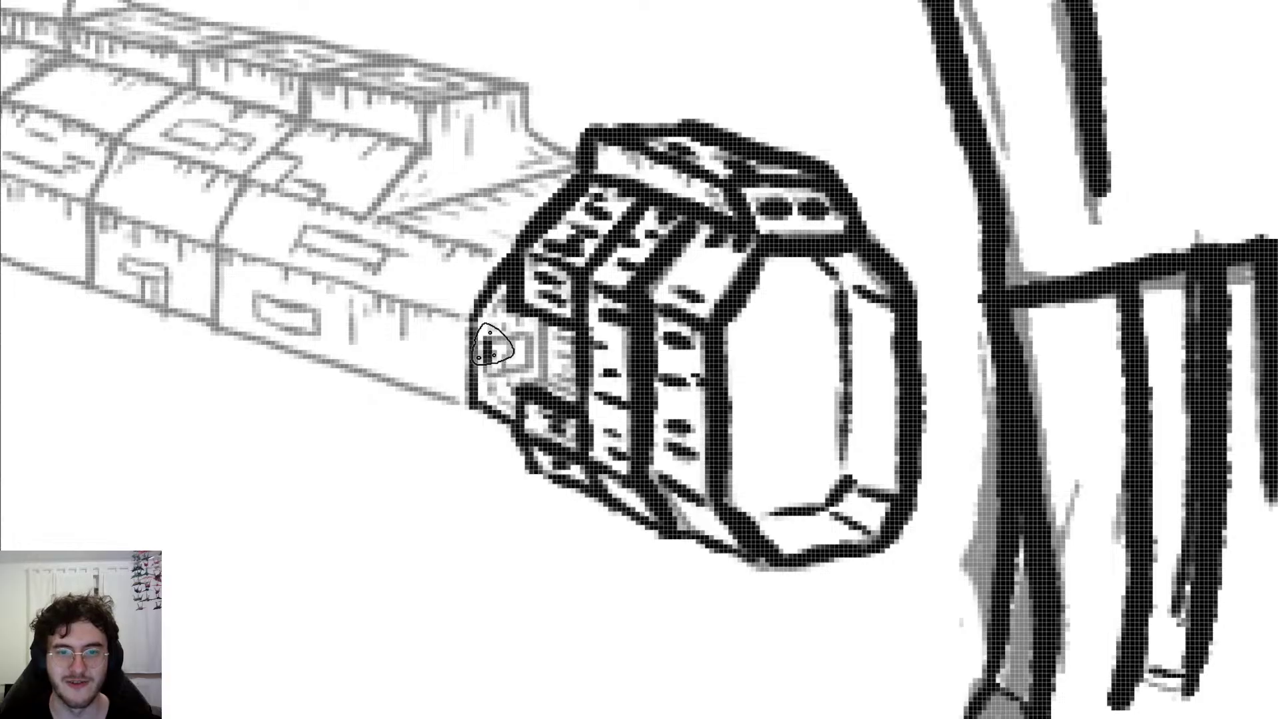
Step: Ink the square panel, the recessed vents and the small surface marks on the collar behind the engine bands
mouse_move(486, 377)
left_mouse_down()
mouse_move(525, 374)
mouse_move(531, 336)
left_mouse_up()
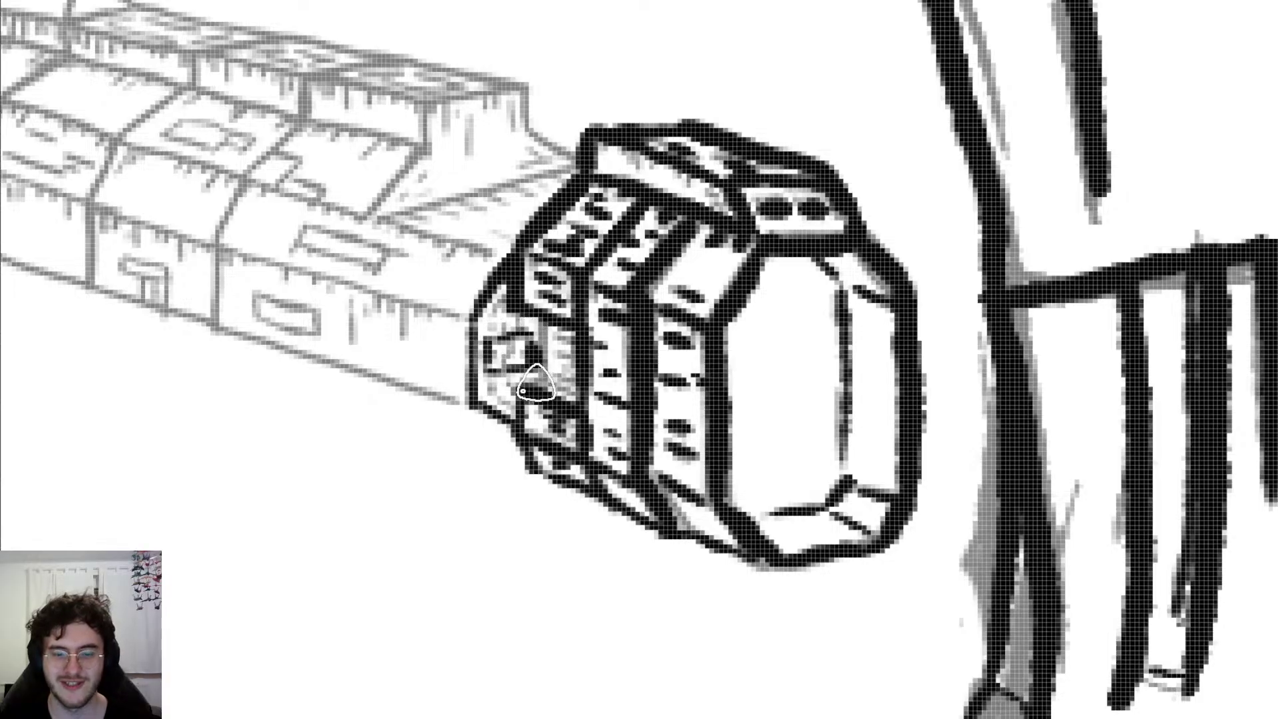
key("ctrl+z")
mouse_move(529, 334)
left_mouse_down()
mouse_move(529, 365)
mouse_move(542, 325)
mouse_move(571, 357)
mouse_move(589, 413)
left_mouse_up()
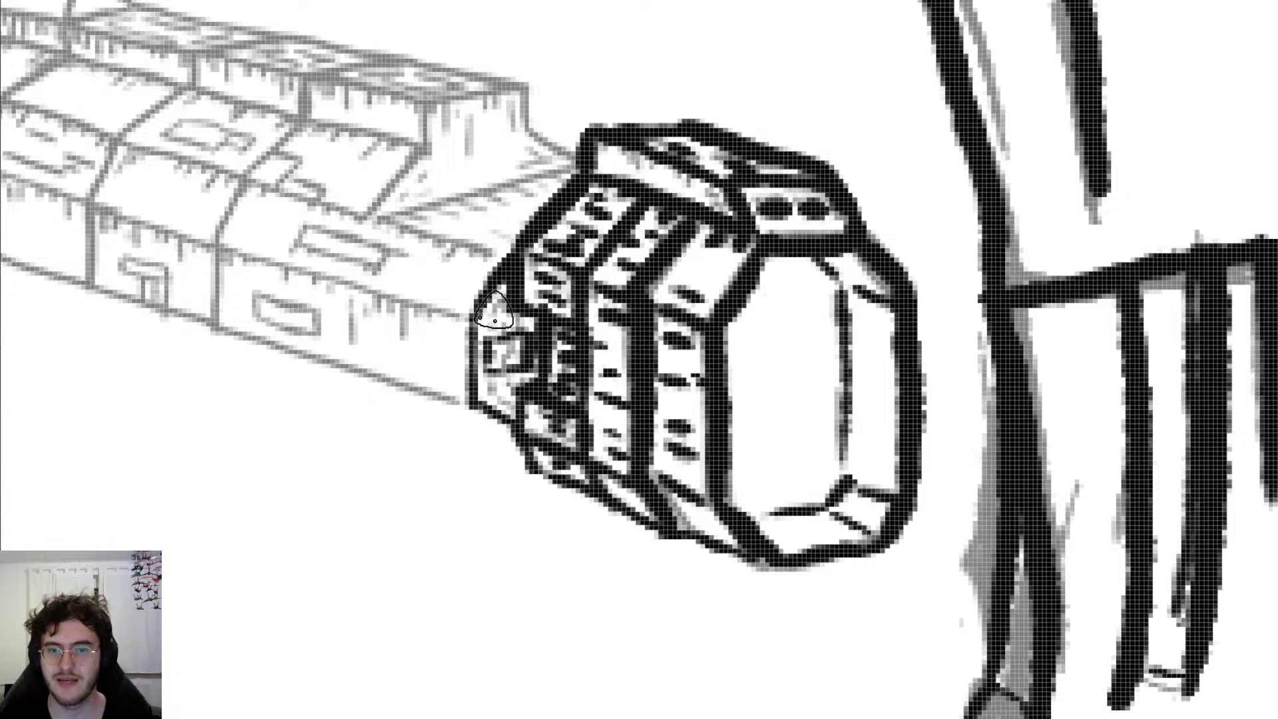
mouse_move(494, 312)
left_mouse_down()
mouse_move(513, 300)
mouse_move(518, 331)
left_mouse_up()
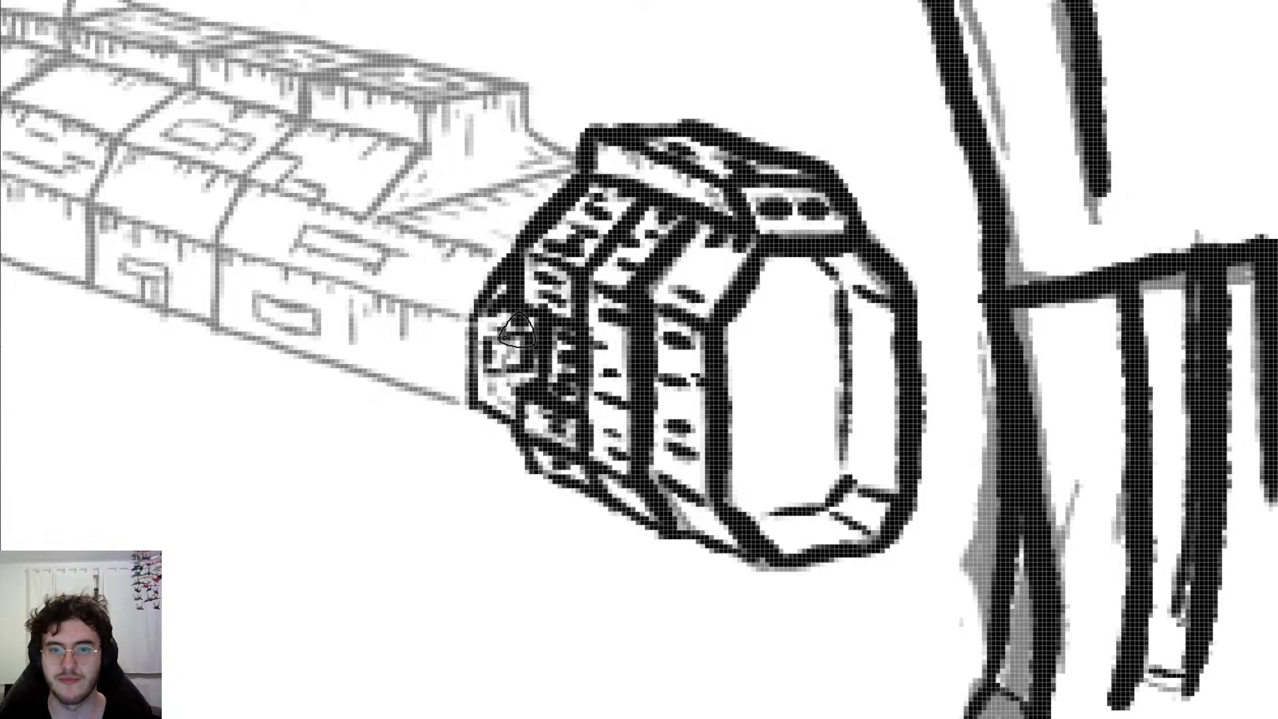
mouse_move(494, 391)
left_mouse_down()
mouse_move(517, 407)
mouse_move(522, 394)
left_mouse_up()
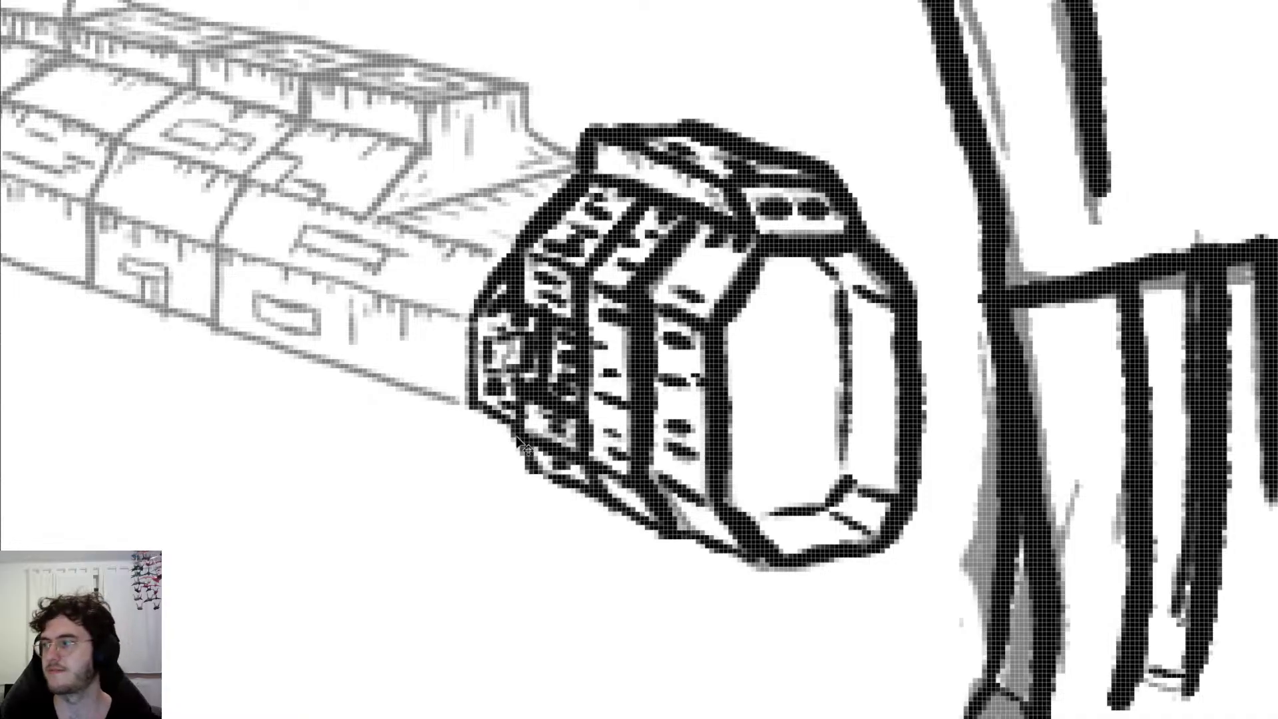
Step: Ink the hull seam ahead of the engine and the upper hull panel beside it, with its outline and hatch marks
scroll(518, 439, "left", 2)
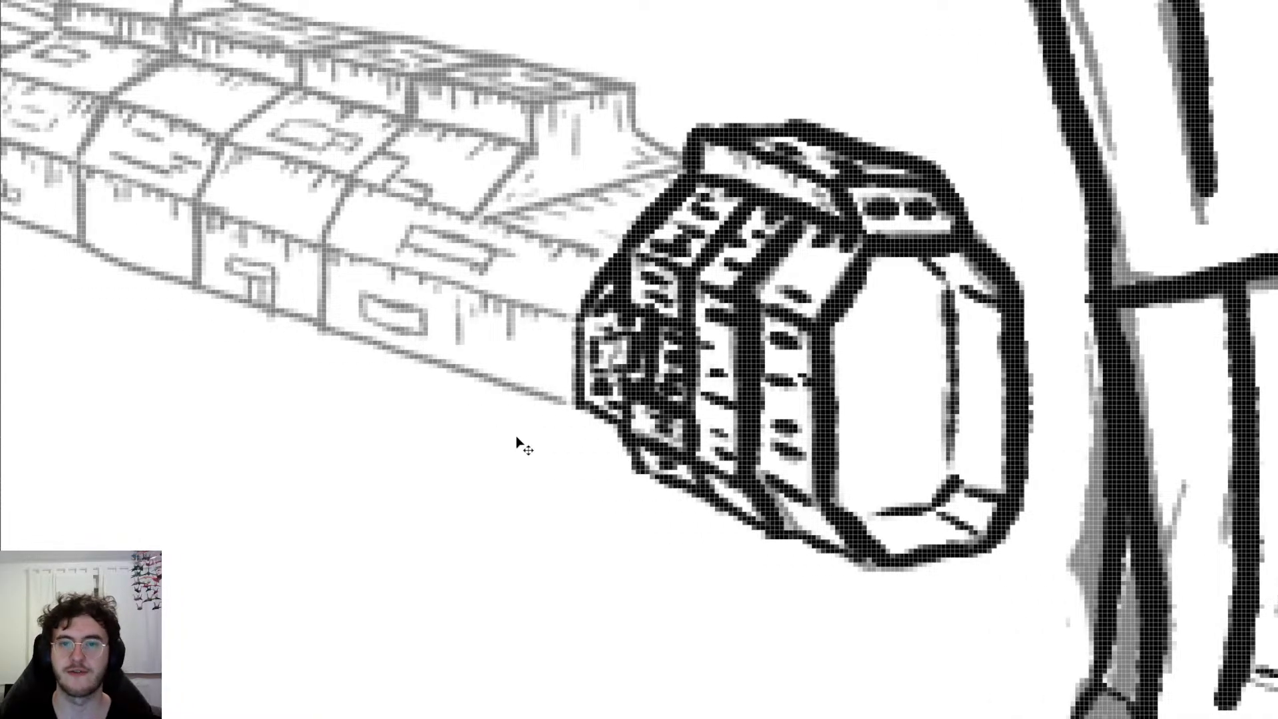
scroll(517, 445, "left", 2)
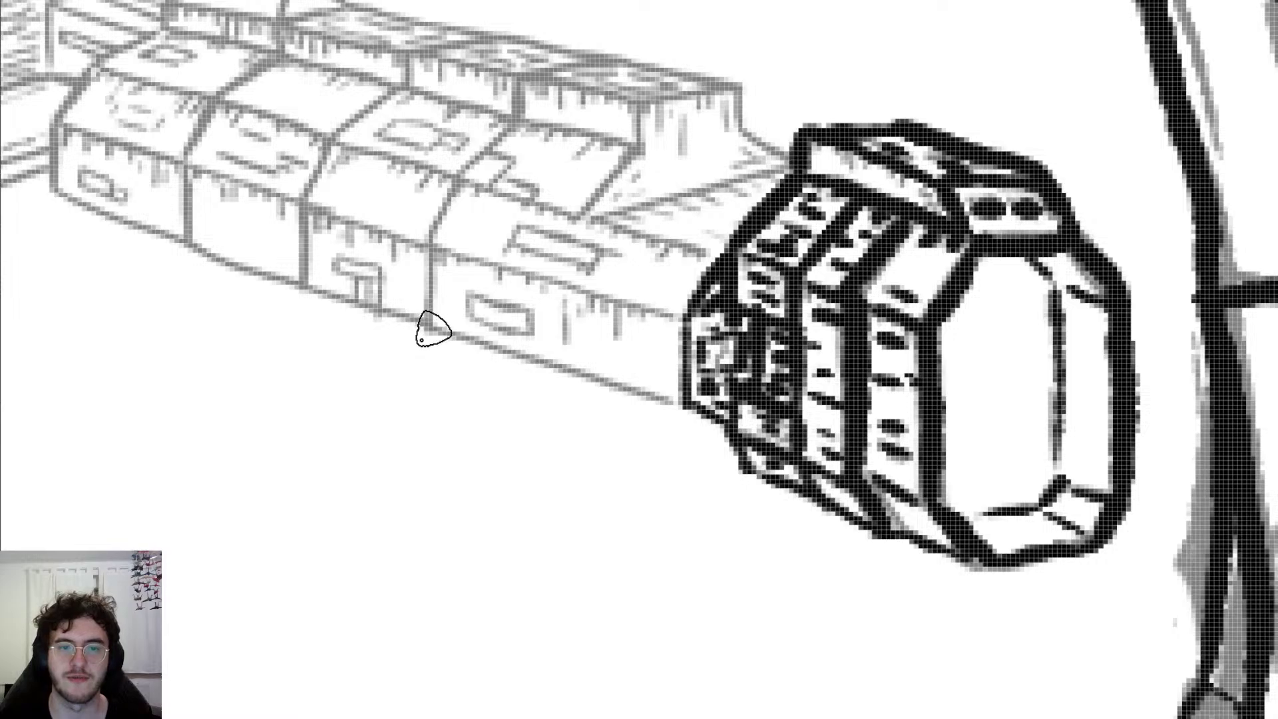
mouse_move(429, 323)
left_mouse_down()
mouse_move(427, 234)
mouse_move(525, 119)
left_mouse_up()
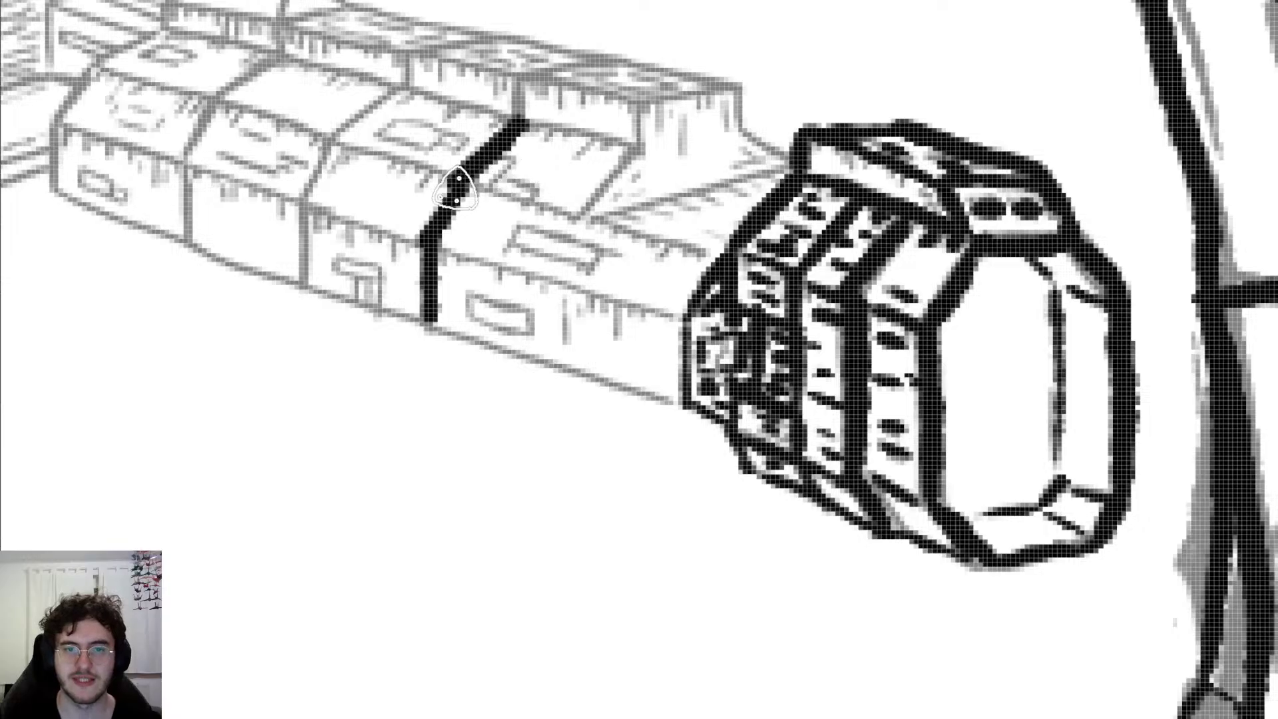
mouse_move(457, 189)
left_mouse_down()
mouse_move(576, 226)
mouse_move(629, 150)
left_mouse_up()
left_click_drag(522, 122, 629, 152)
left_click_drag(522, 75, 524, 124)
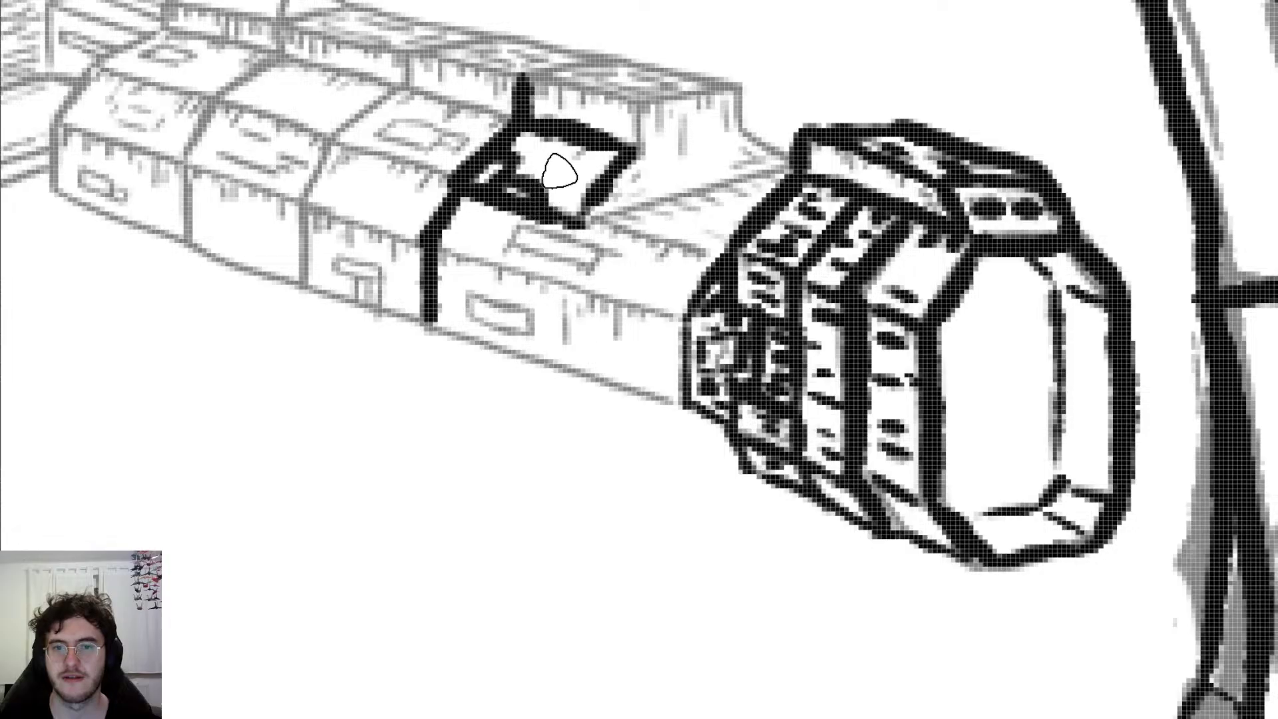
mouse_move(579, 153)
left_mouse_down()
mouse_move(541, 129)
mouse_move(591, 143)
mouse_move(602, 183)
mouse_move(575, 227)
left_mouse_up()
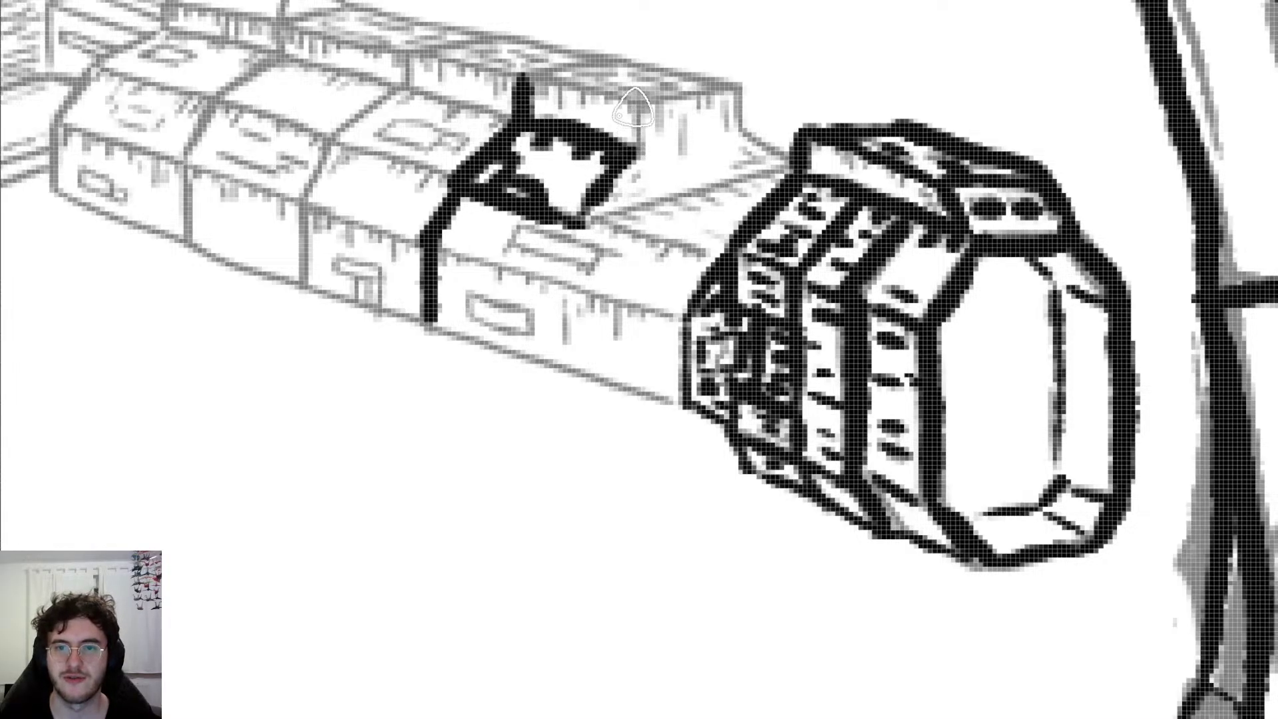
Step: Ink the outline of the raised block on top of the hull beside the engine, including its sloping base and the hull edge below
left_click_drag(633, 109, 624, 157)
mouse_move(525, 80)
left_mouse_down()
mouse_move(562, 79)
mouse_move(618, 104)
mouse_move(732, 80)
left_mouse_up()
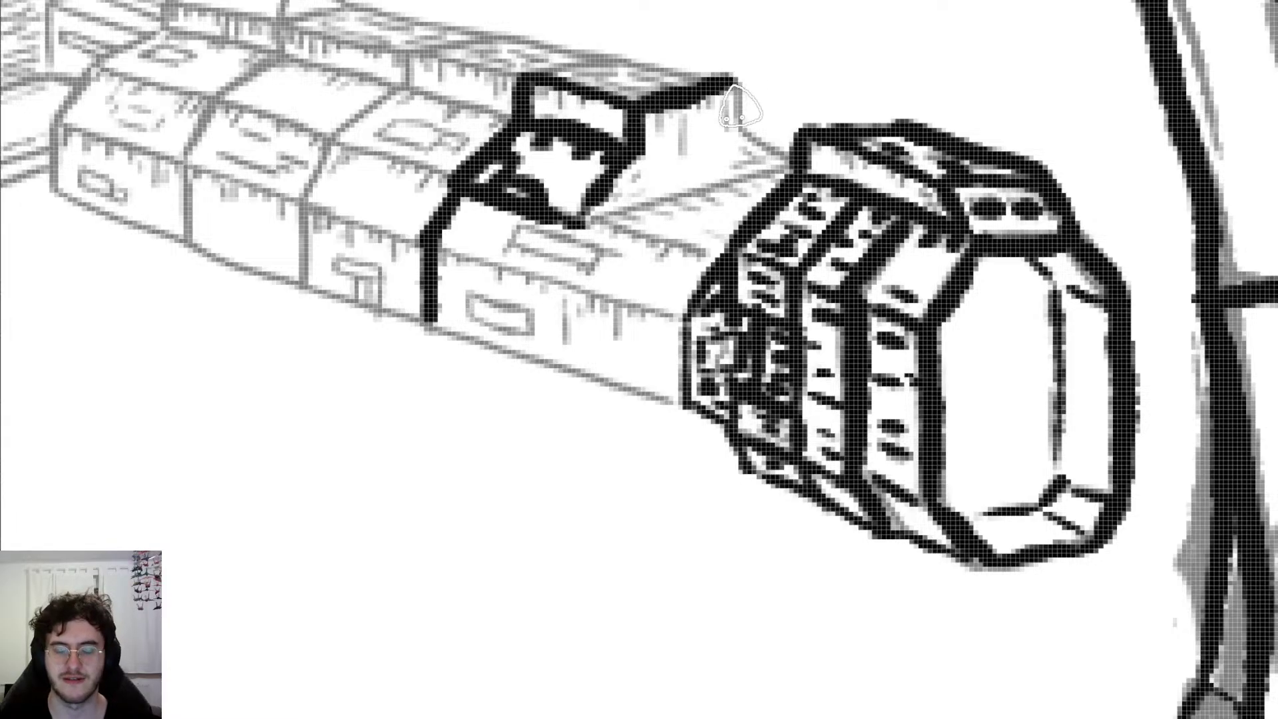
key("ctrl+z")
mouse_move(640, 109)
left_mouse_down()
mouse_move(743, 93)
mouse_move(741, 130)
mouse_move(802, 166)
left_mouse_up()
left_click_drag(572, 216, 742, 167)
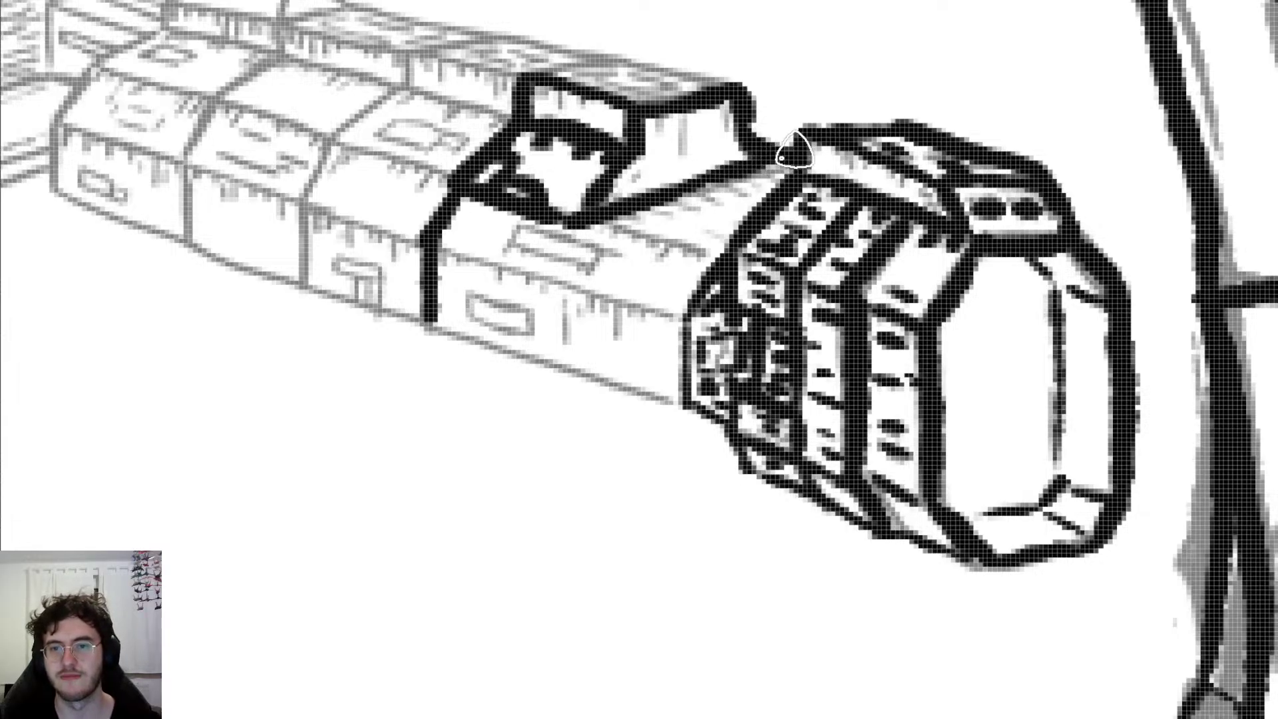
key("ctrl+z")
left_click_drag(569, 223, 820, 143)
left_click_drag(582, 215, 732, 263)
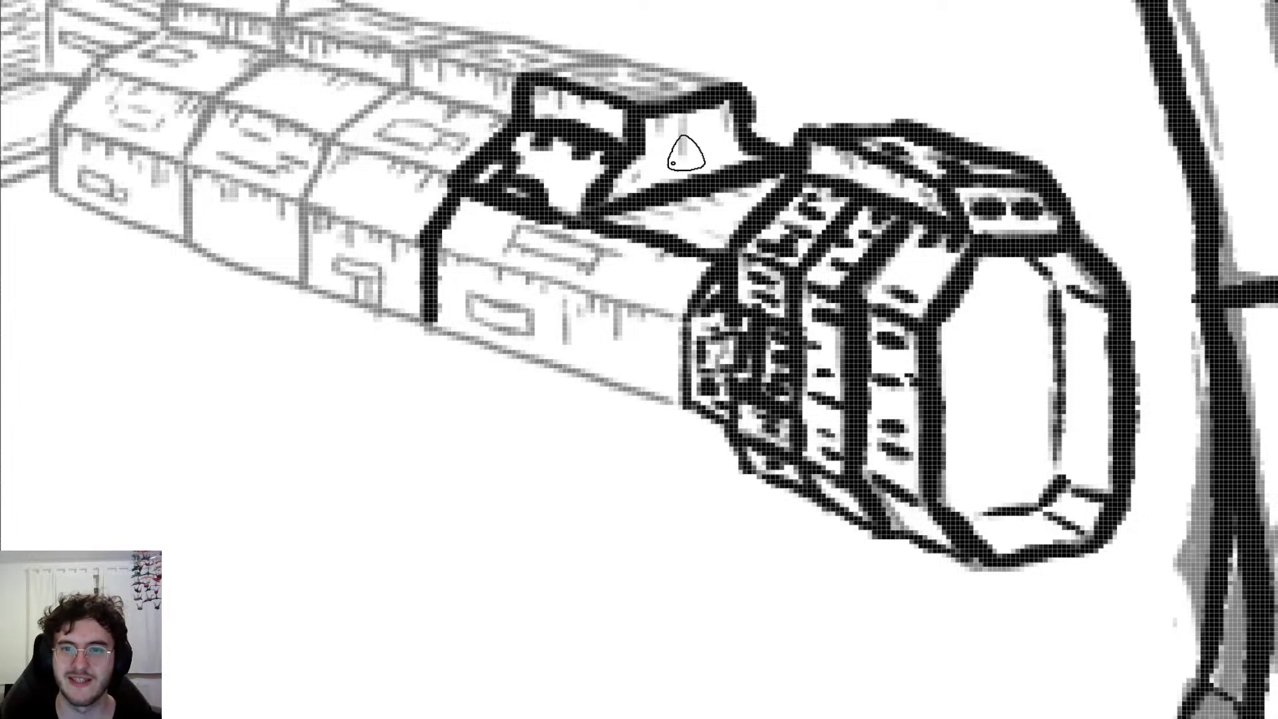
Step: Ink short vertical hatch marks on both side faces of the raised block
mouse_move(687, 147)
left_mouse_down()
mouse_move(690, 109)
mouse_move(668, 107)
mouse_move(722, 103)
left_mouse_up()
left_click_drag(629, 182, 649, 165)
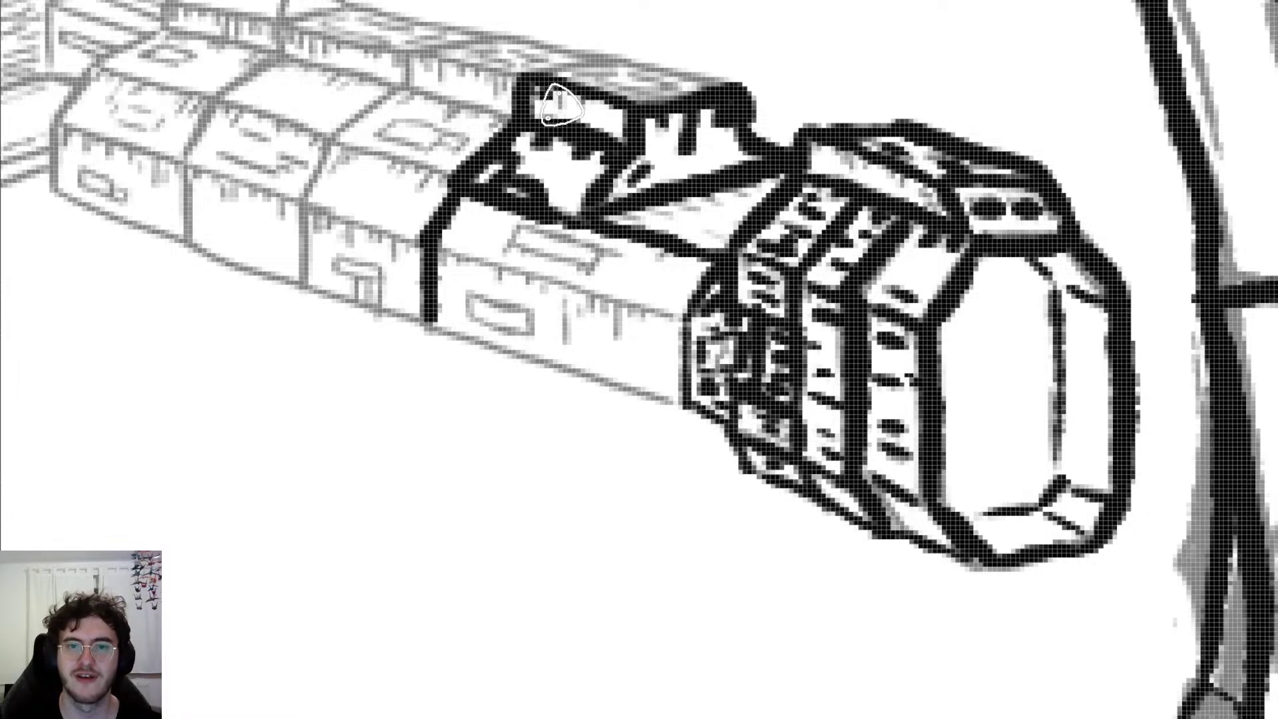
left_click_drag(587, 113, 581, 97)
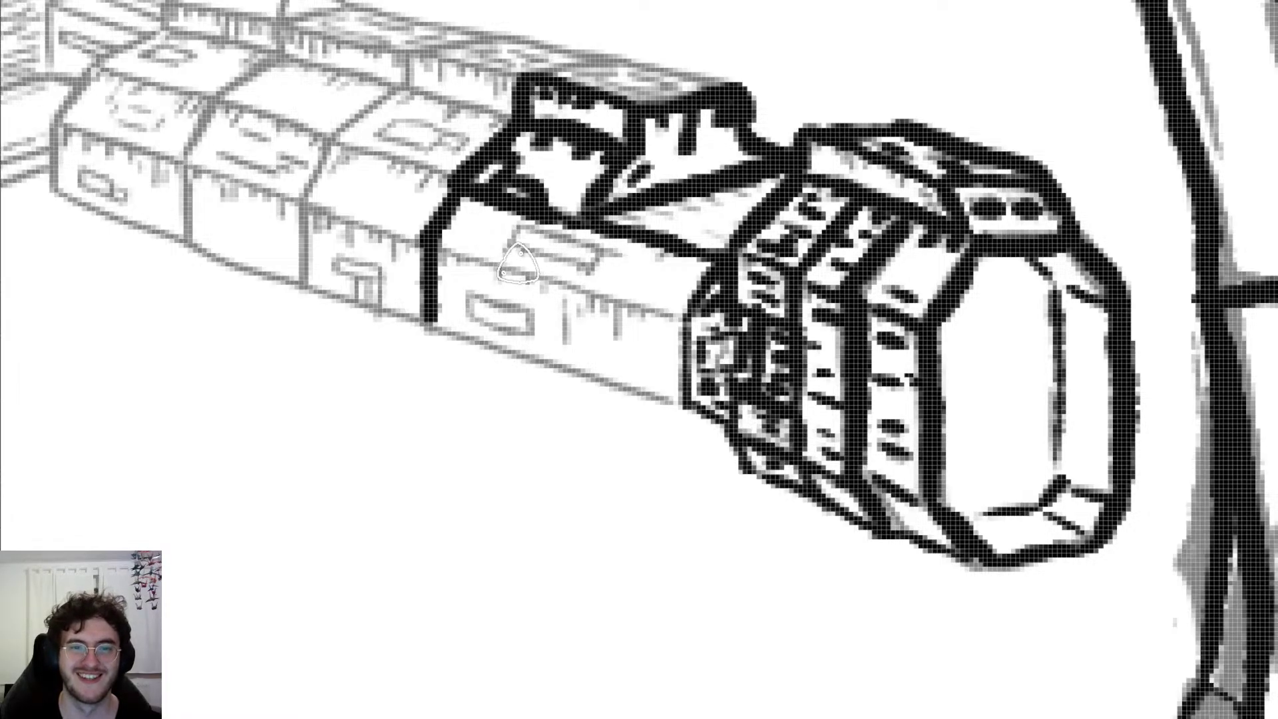
Step: Ink the elongated slot, the lengthwise seam and the lower edge of the hull section next to the engine
mouse_move(509, 238)
left_mouse_down()
mouse_move(602, 255)
mouse_move(593, 267)
mouse_move(603, 254)
left_mouse_up()
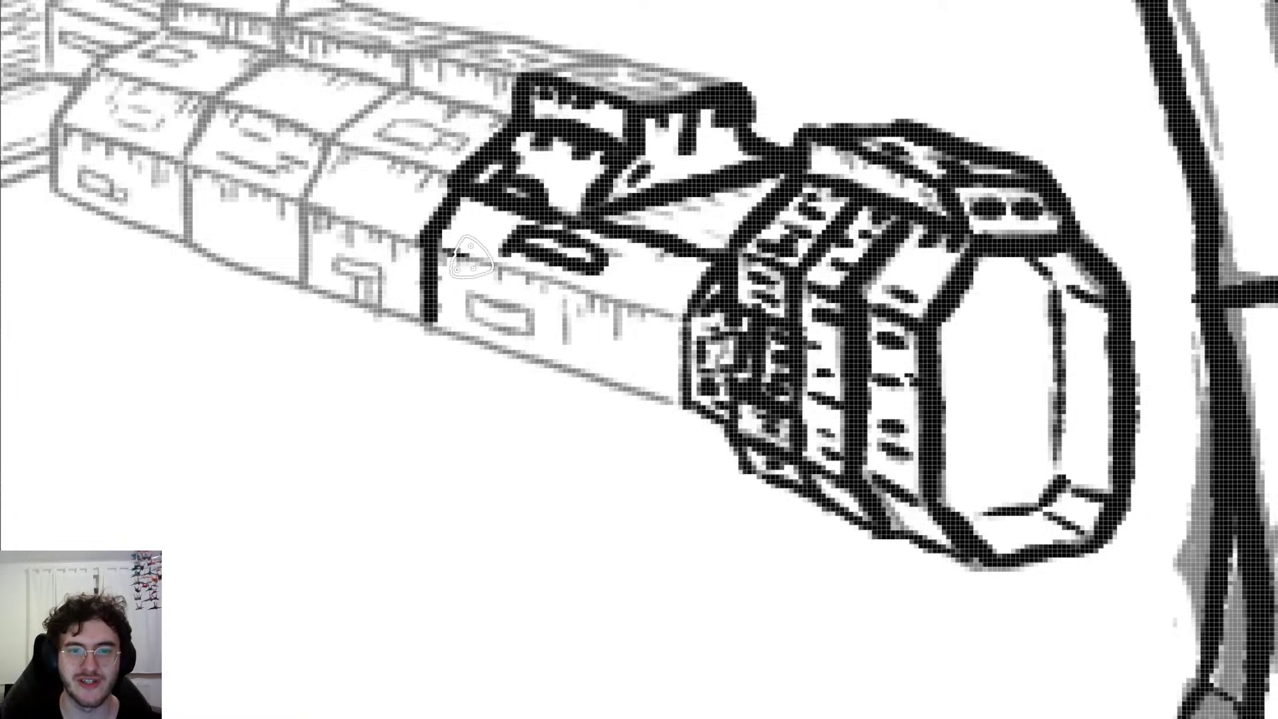
left_click_drag(496, 264, 643, 321)
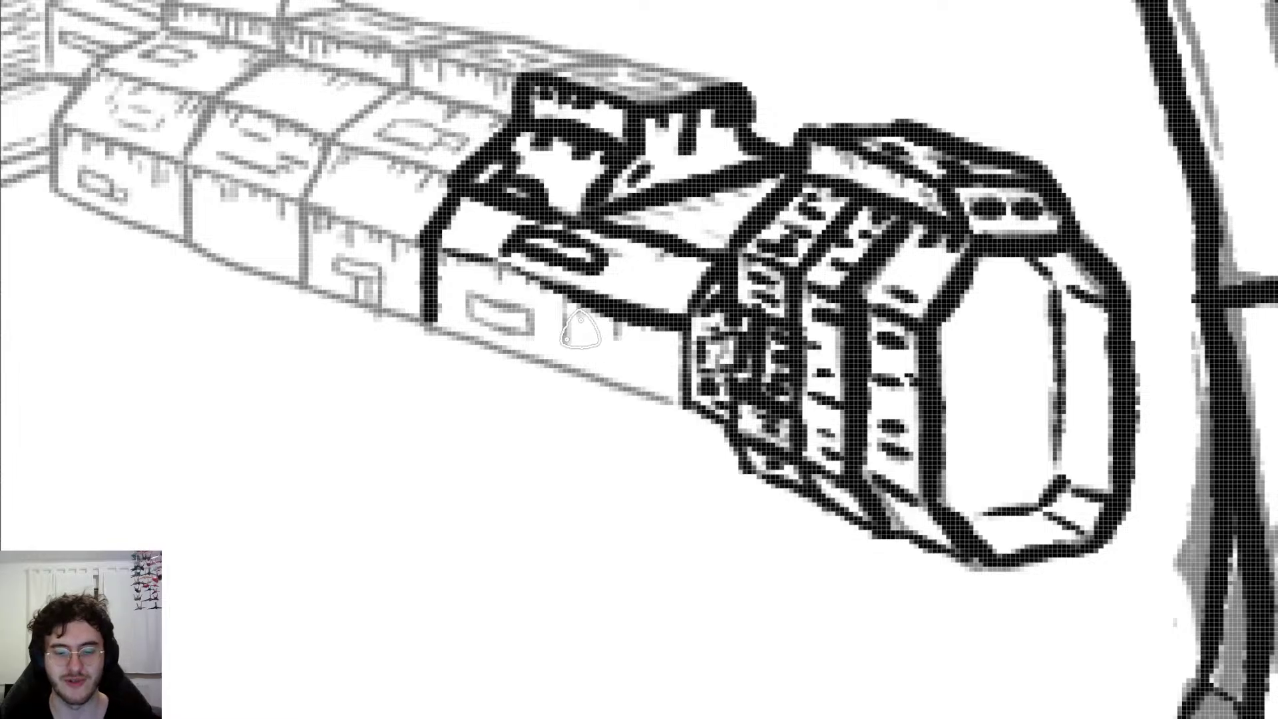
key("ctrl+z")
left_click_drag(440, 250, 680, 326)
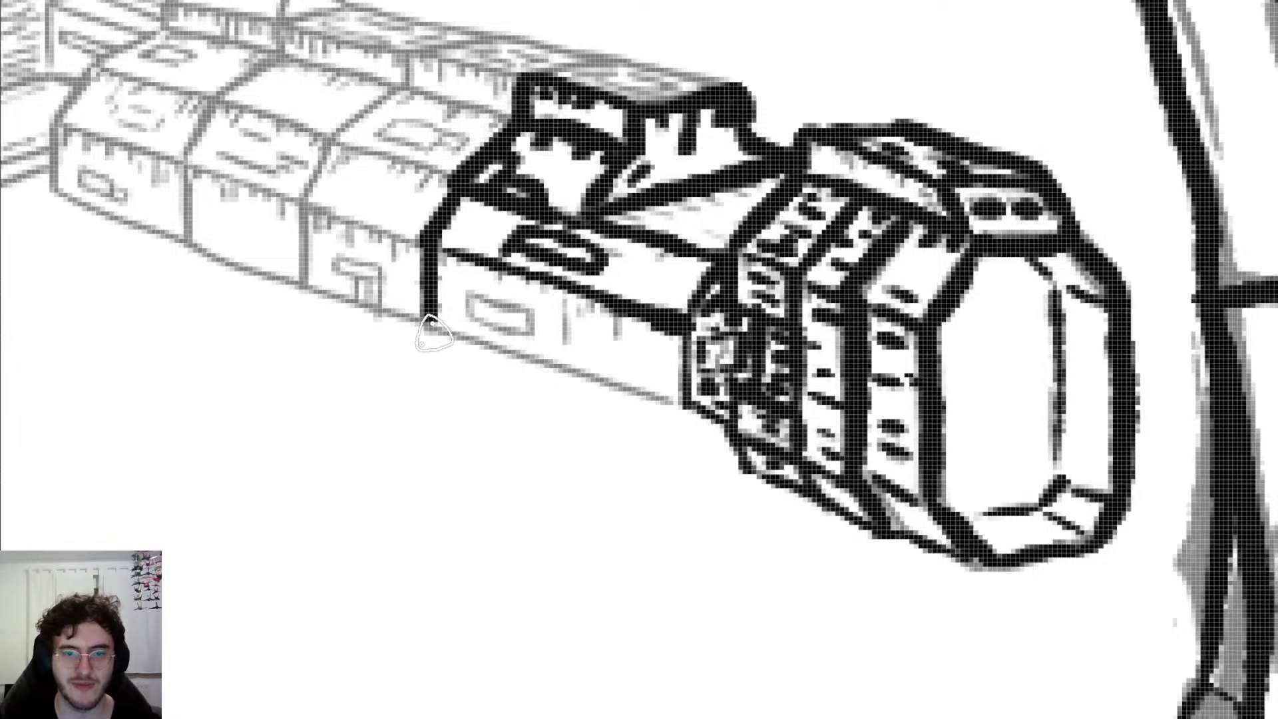
left_click_drag(436, 330, 499, 348)
left_click_drag(422, 321, 642, 394)
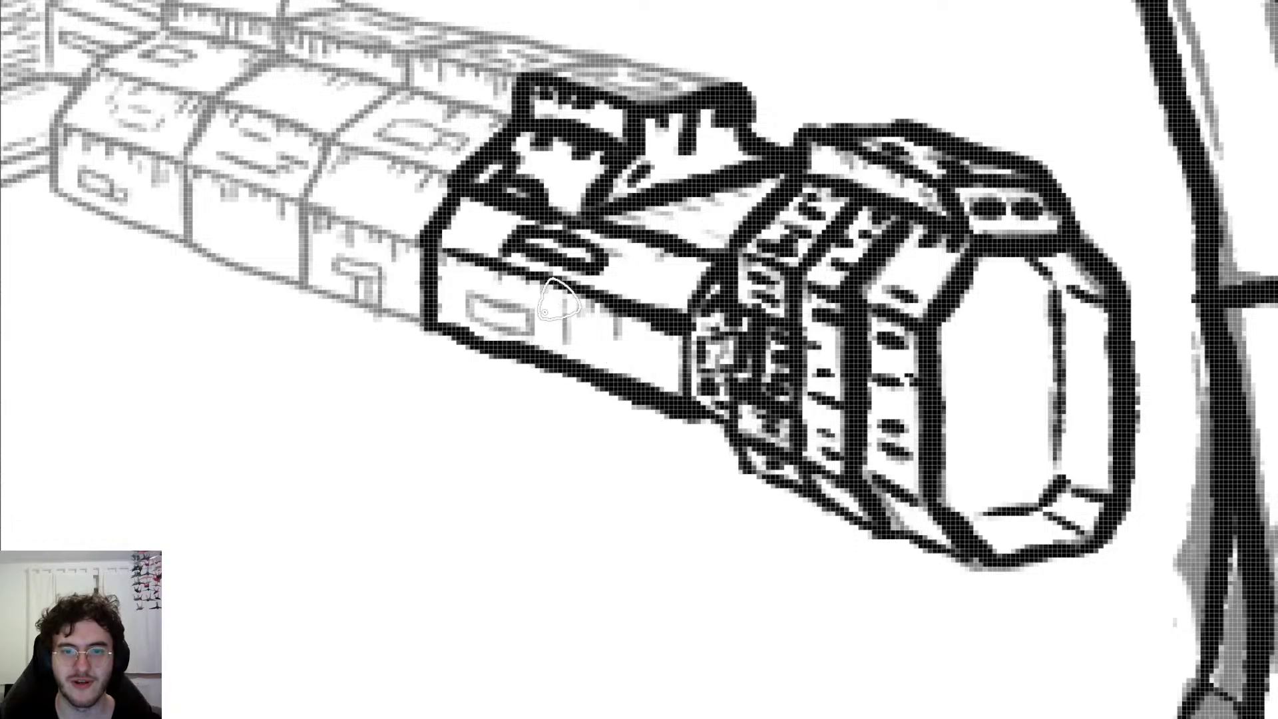
Step: Ink the vertical marks below the seam and the rounded panel on the lower side of the hull section next to the engine
left_click_drag(570, 300, 568, 343)
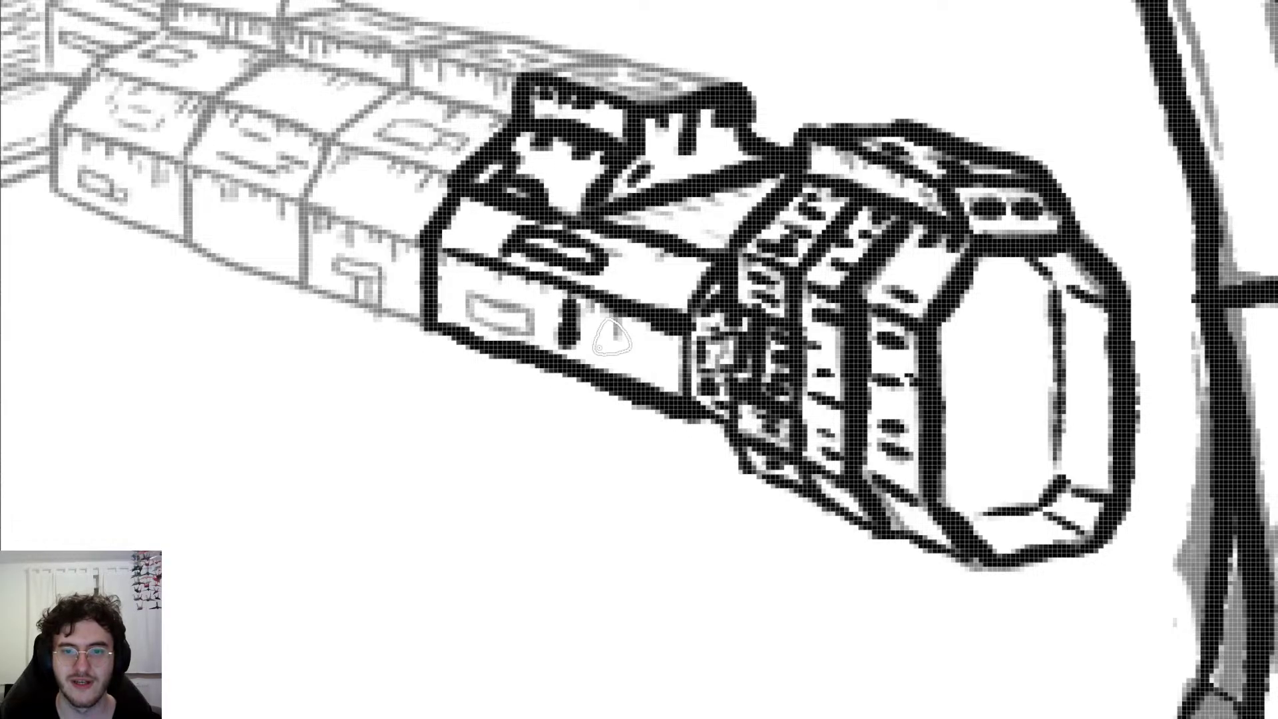
left_click_drag(617, 307, 615, 346)
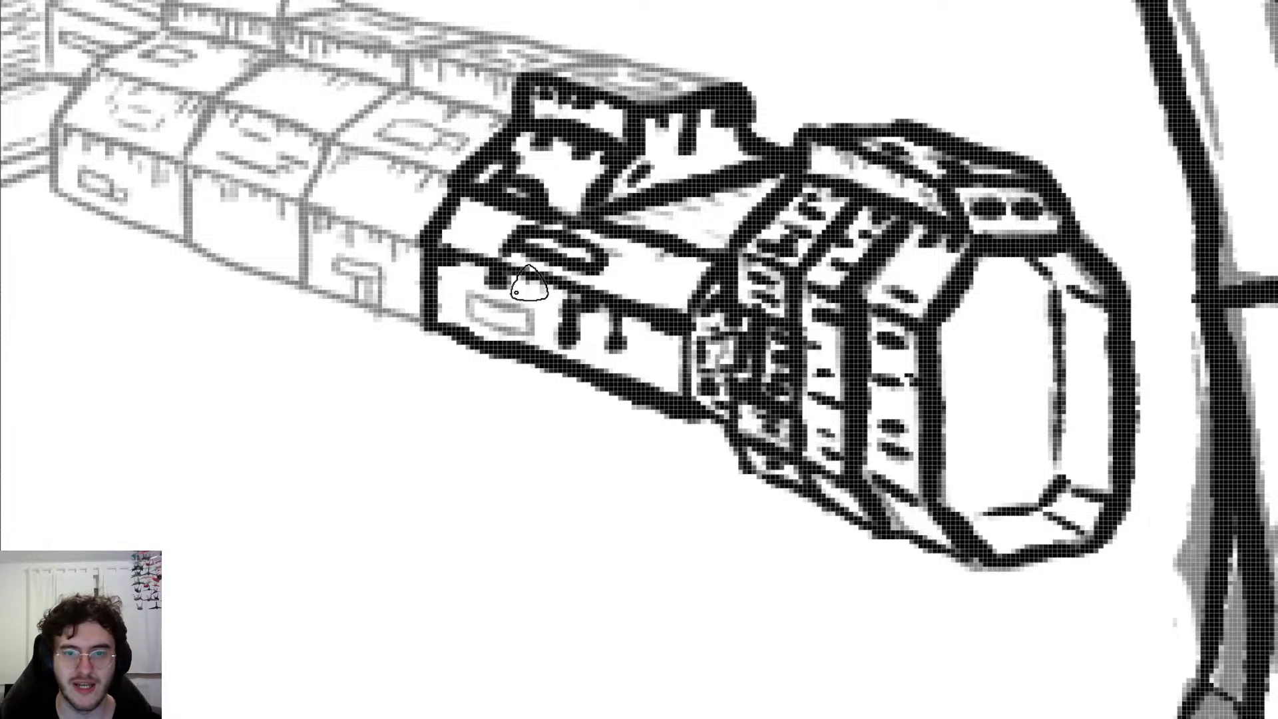
mouse_move(542, 293)
left_mouse_down()
mouse_move(522, 290)
mouse_move(538, 320)
mouse_move(529, 341)
mouse_move(535, 311)
left_mouse_up()
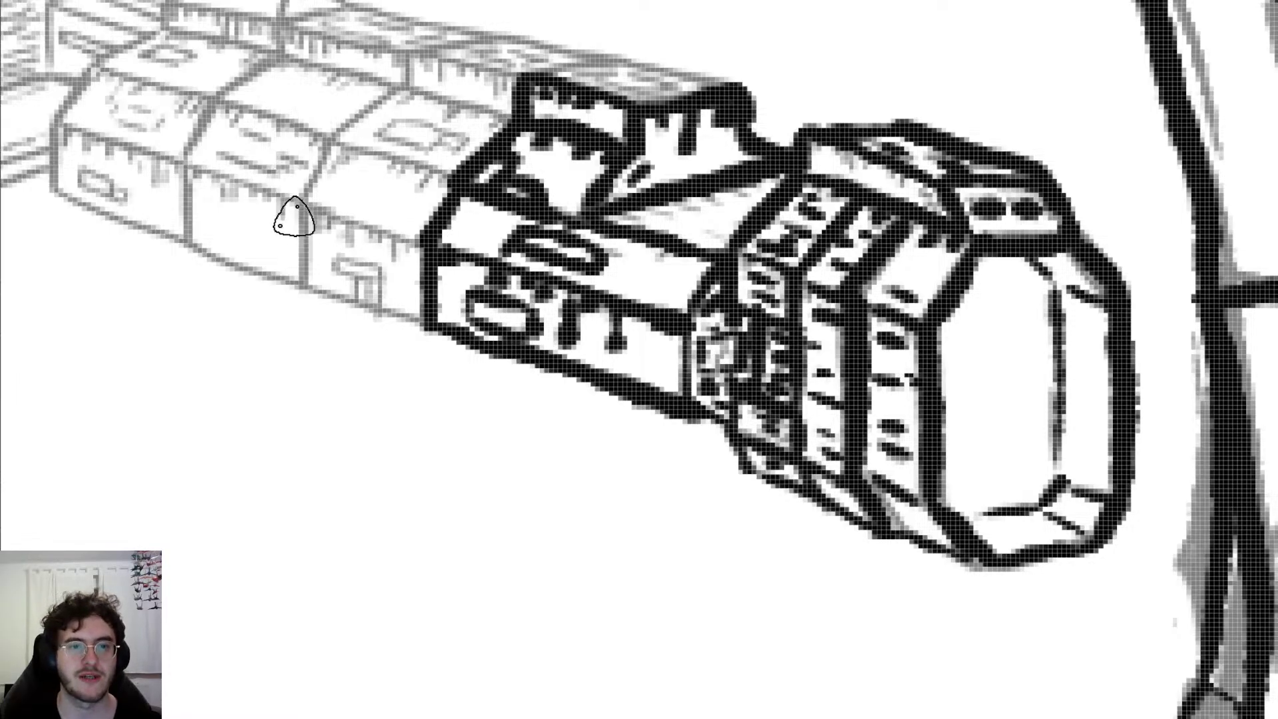
Step: Ink the front and lower edges and the lengthwise lower seam of the remaining hull segments, with one vertical divider
left_click_drag(294, 216, 302, 286)
left_click_drag(297, 200, 416, 240)
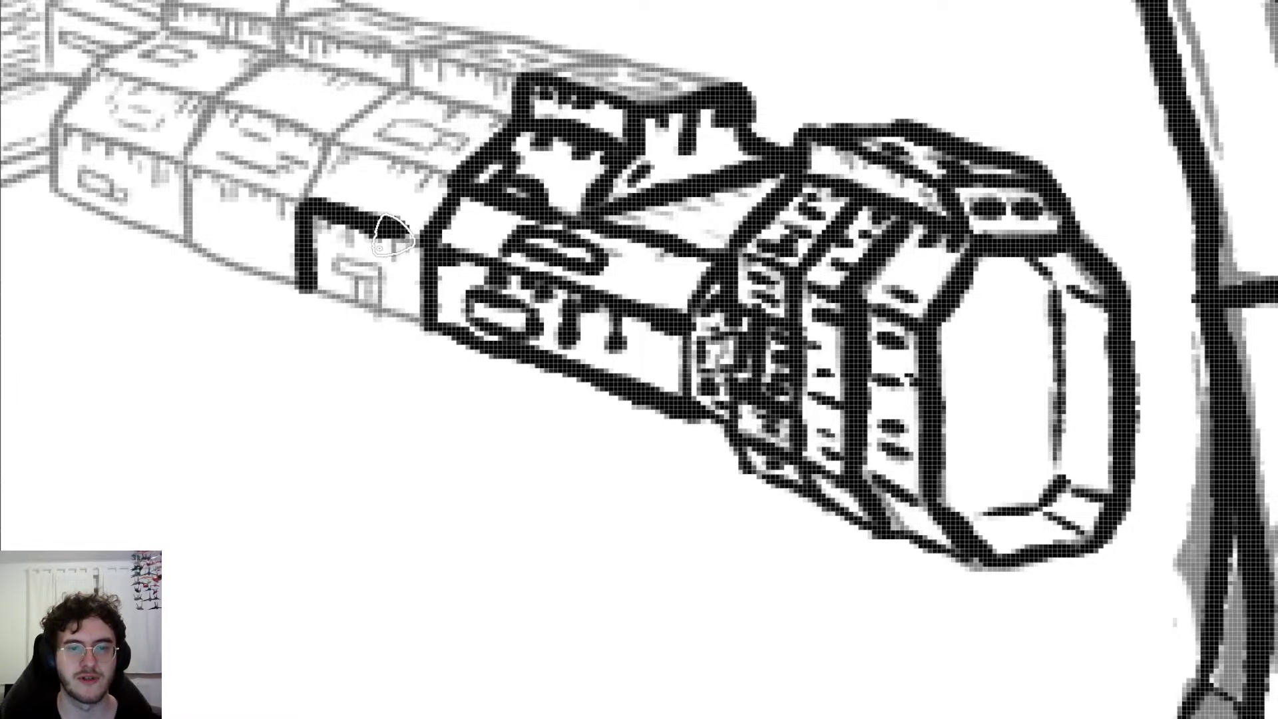
key("ctrl+z")
scroll(380, 233, "left", 9)
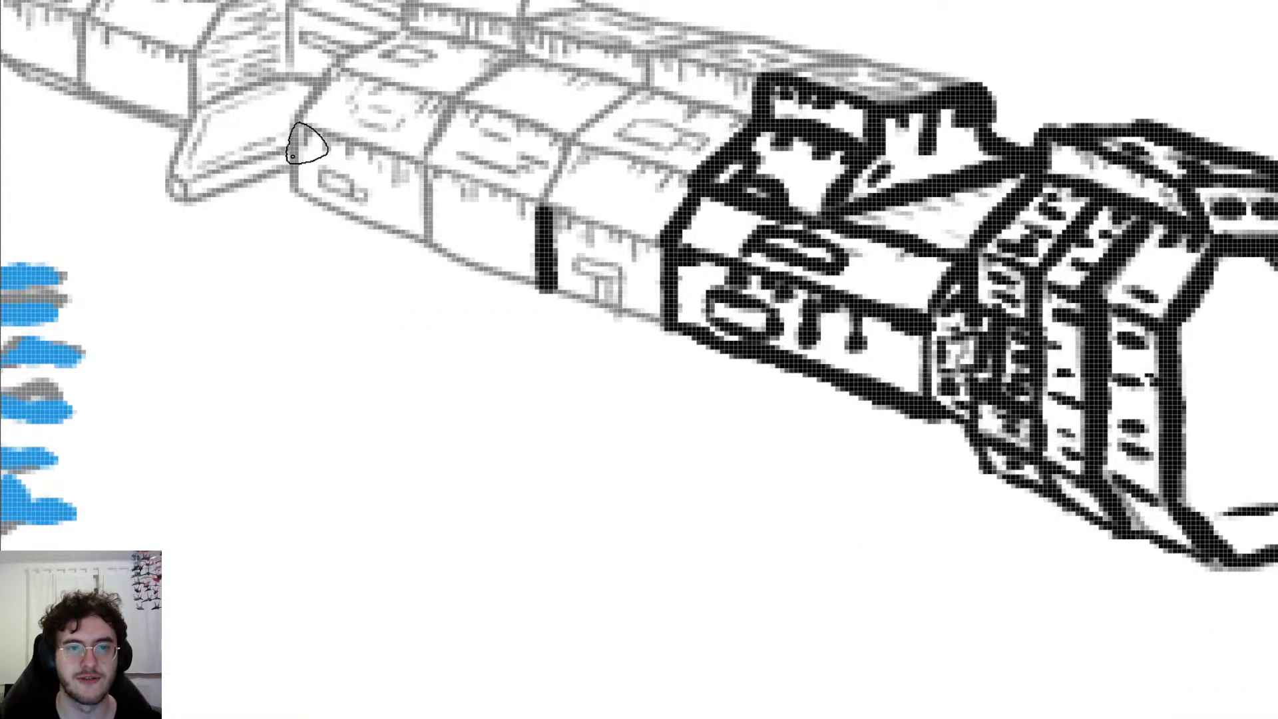
mouse_move(294, 133)
left_mouse_down()
mouse_move(295, 200)
mouse_move(695, 341)
left_mouse_up()
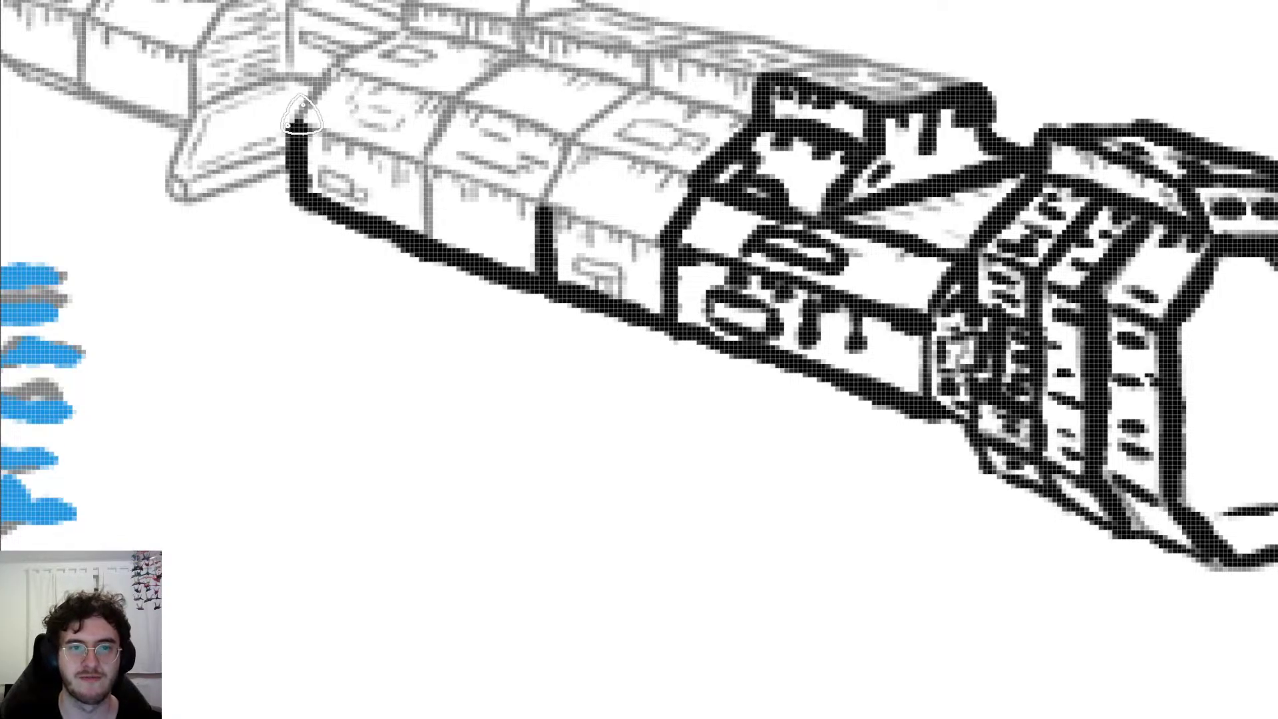
left_click_drag(301, 137, 662, 232)
Step: Ink the slanted cross seams dividing the upper hull segments and the front segment's curved outer edge
left_click_drag(541, 193, 569, 138)
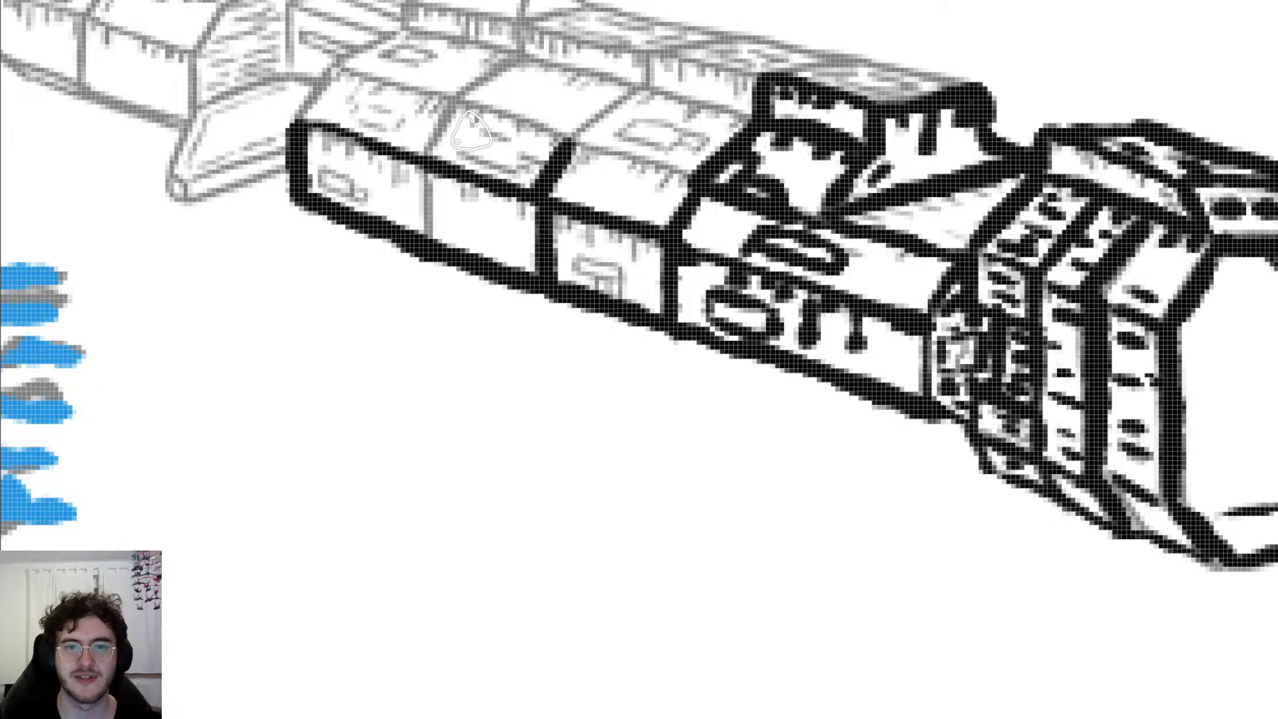
left_click_drag(427, 157, 459, 101)
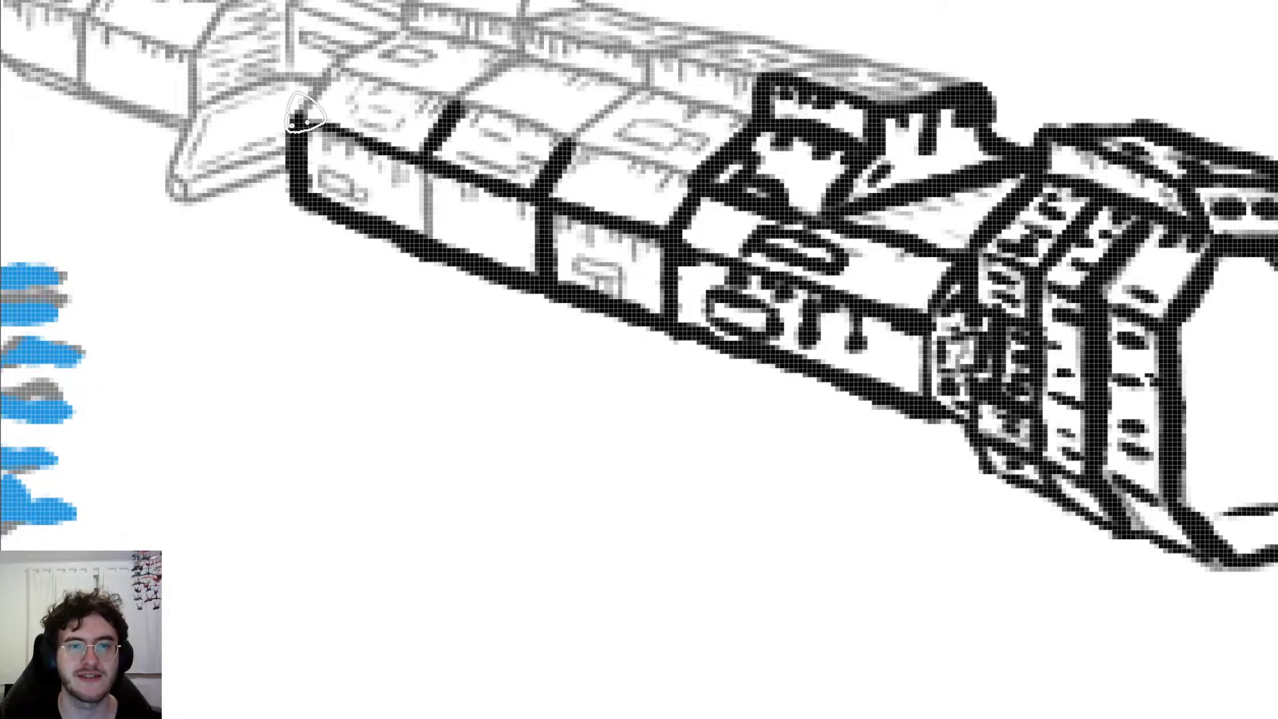
mouse_move(293, 130)
left_mouse_down()
mouse_move(338, 53)
mouse_move(400, 36)
left_mouse_up()
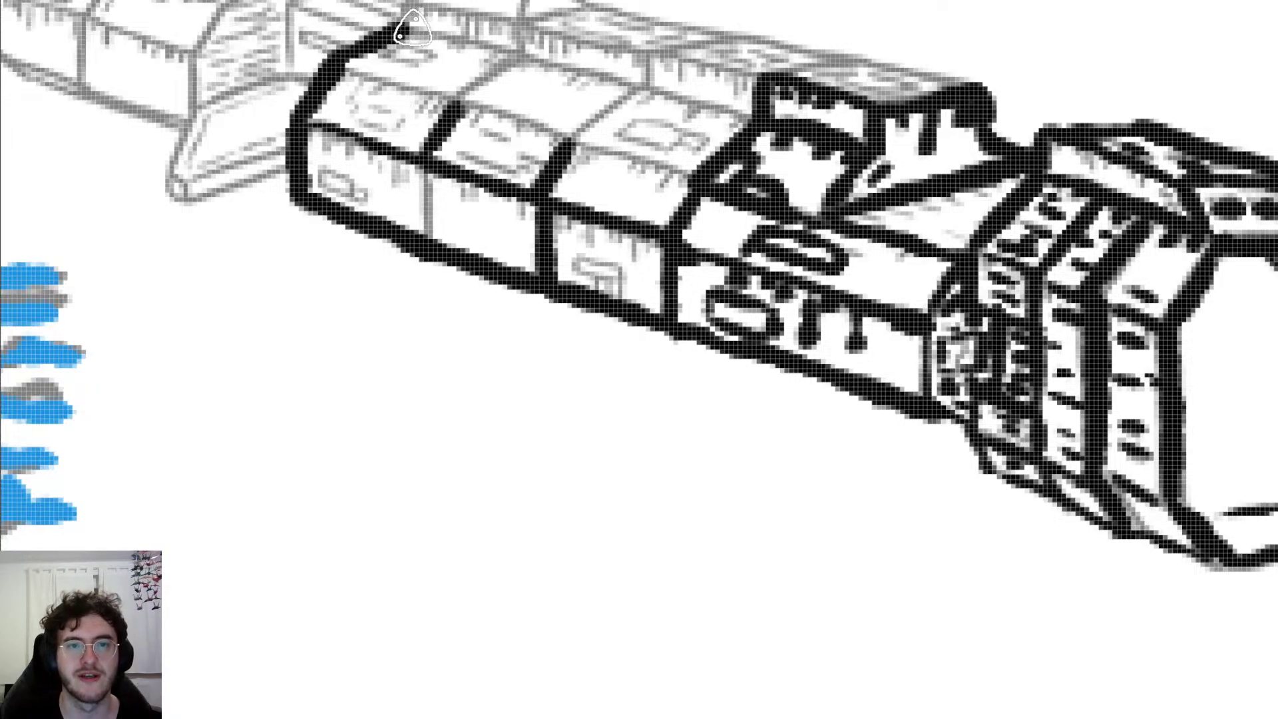
left_click_drag(456, 99, 538, 50)
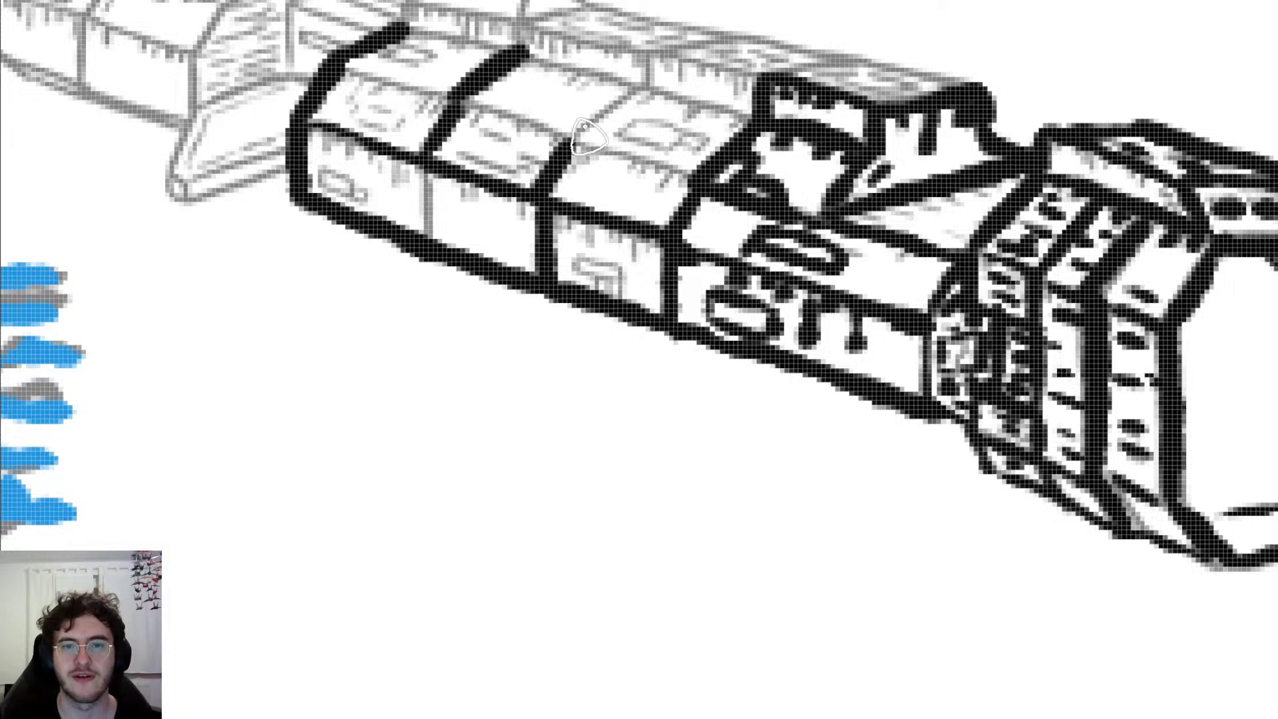
left_click_drag(586, 136, 647, 81)
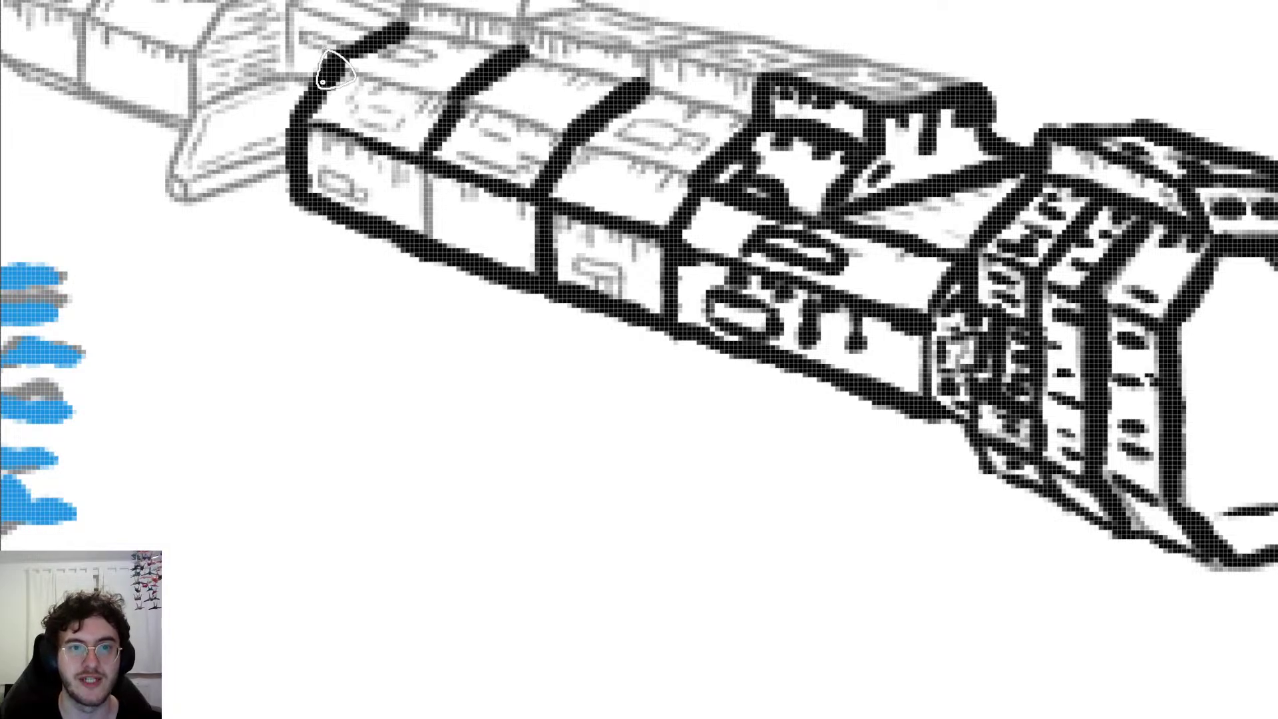
Step: Ink the upper lengthwise seam across the hull segments and the hatch marks hanging beneath it
left_click_drag(359, 69, 450, 101)
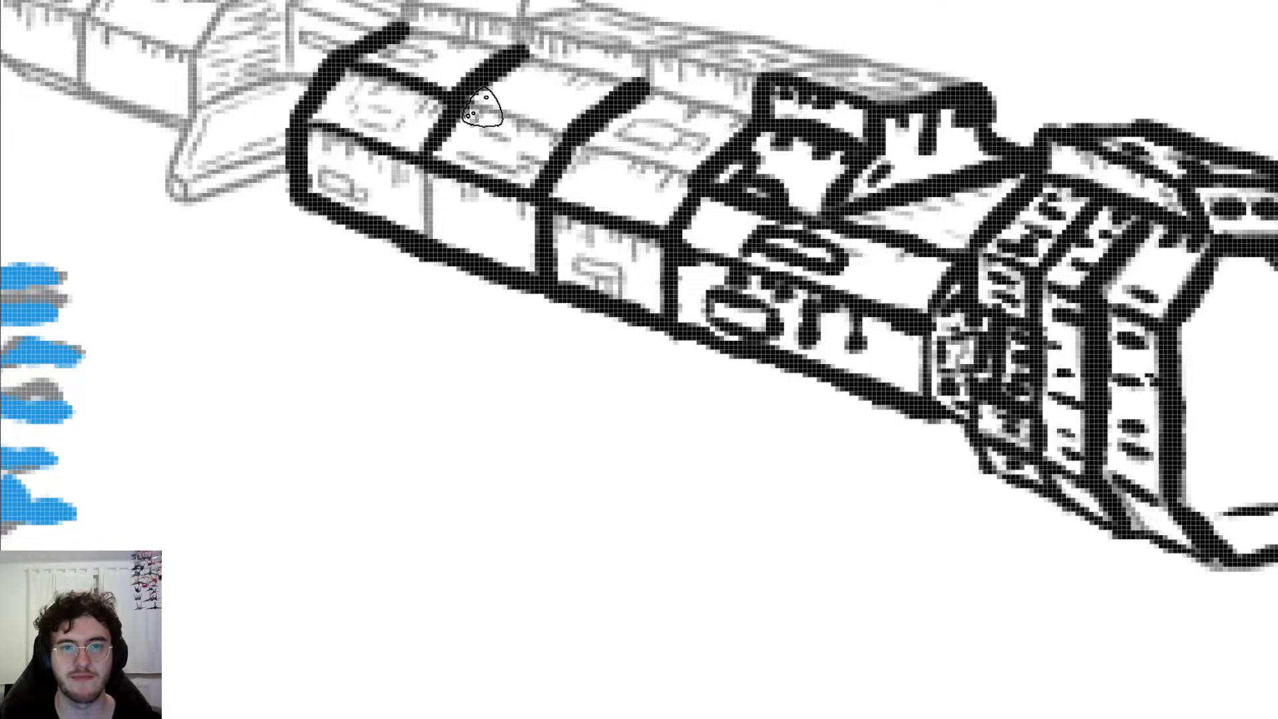
left_click_drag(459, 100, 579, 132)
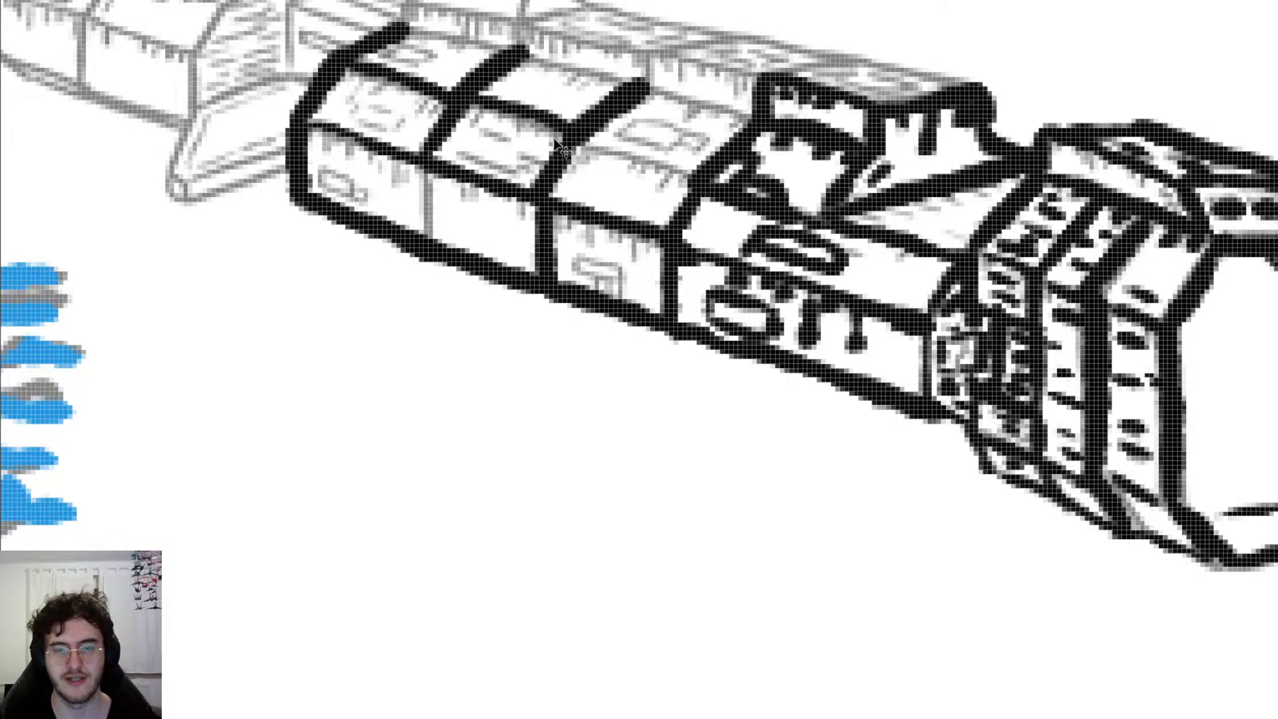
key("ctrl+z")
left_click_drag(464, 97, 671, 176)
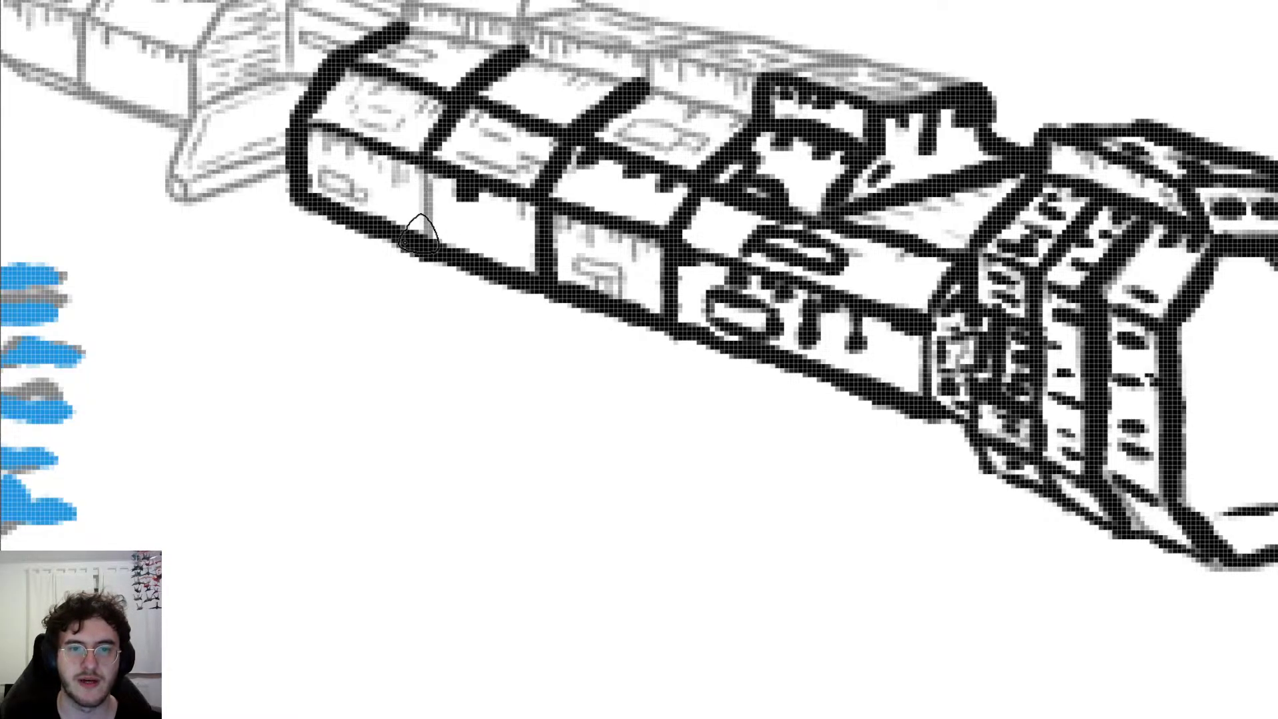
Step: Ink the remaining lower divider, the hatch marks and small recesses on the hull segments, and the hull's upper edge
left_click_drag(430, 160, 433, 251)
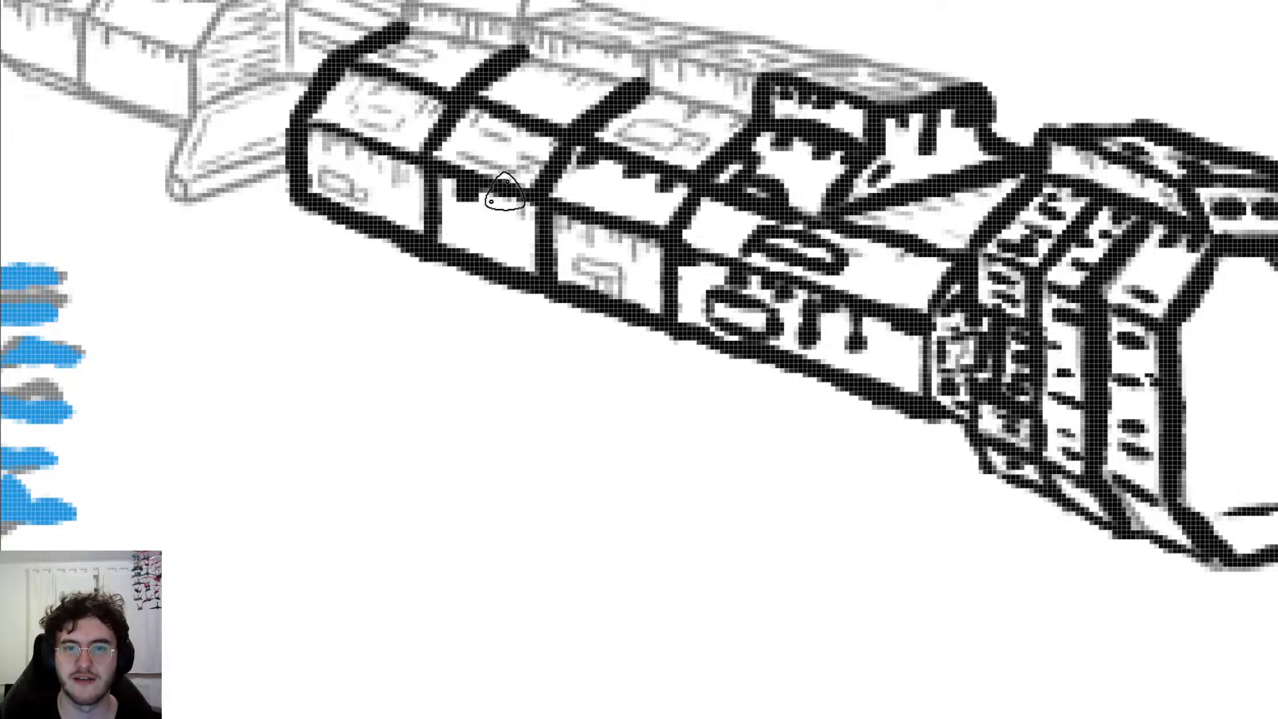
mouse_move(505, 191)
left_mouse_down()
mouse_move(594, 255)
mouse_move(629, 250)
mouse_move(638, 270)
mouse_move(573, 269)
mouse_move(614, 305)
left_mouse_up()
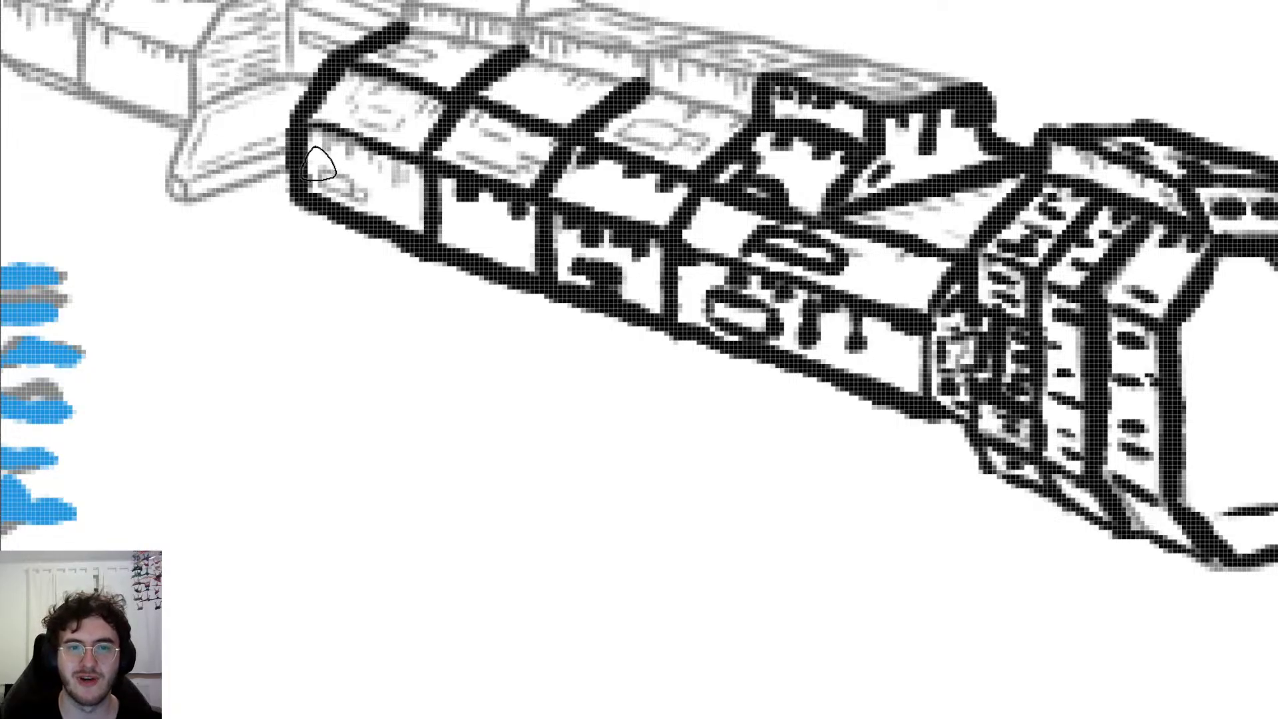
mouse_move(326, 173)
left_mouse_down()
mouse_move(357, 185)
mouse_move(337, 192)
mouse_move(353, 186)
left_mouse_up()
mouse_move(326, 132)
left_mouse_down()
mouse_move(402, 169)
mouse_move(399, 160)
left_mouse_up()
mouse_move(349, 98)
left_mouse_down()
mouse_move(402, 122)
mouse_move(387, 123)
mouse_move(370, 64)
mouse_move(433, 112)
mouse_move(429, 66)
mouse_move(411, 57)
mouse_move(443, 41)
mouse_move(752, 107)
left_mouse_up()
Step: Thicken the end of the slot beside the engine and fill the shadow on the sloping face below the raised block
scroll(664, 50, "left", 4)
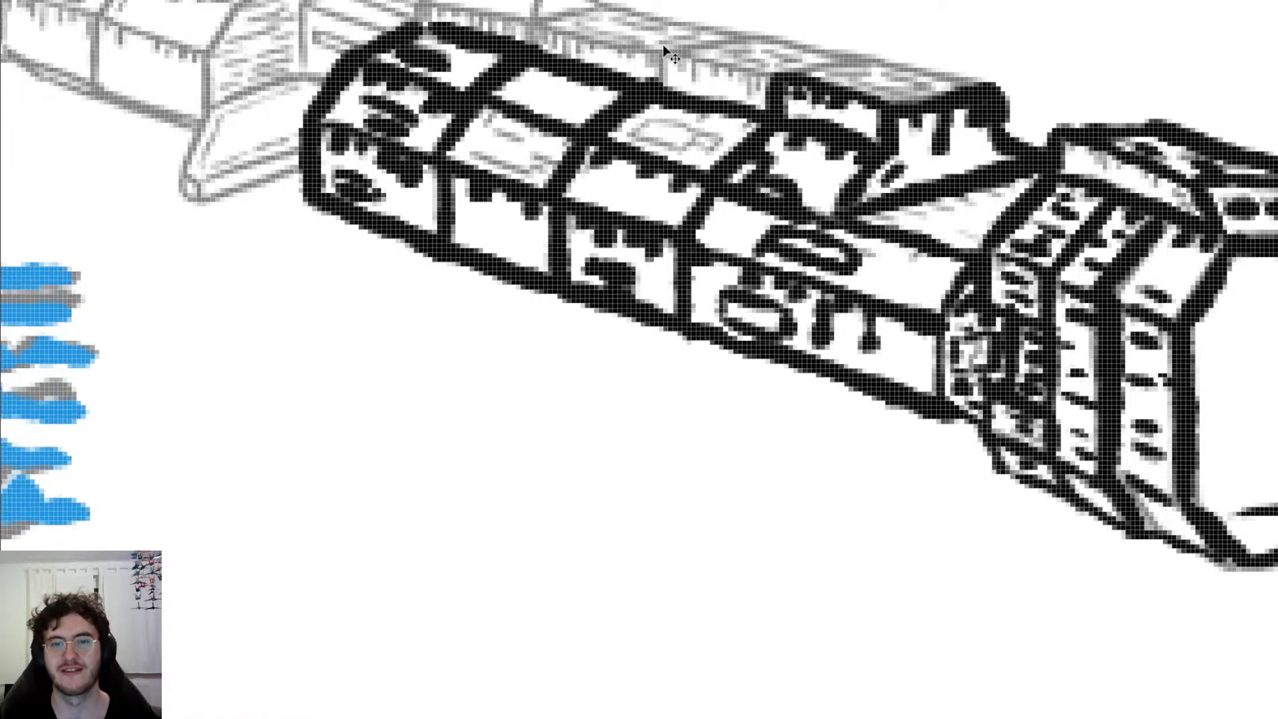
scroll(654, 134, "up", 5)
scroll(654, 134, "down", 6)
scroll(654, 134, "up", 5)
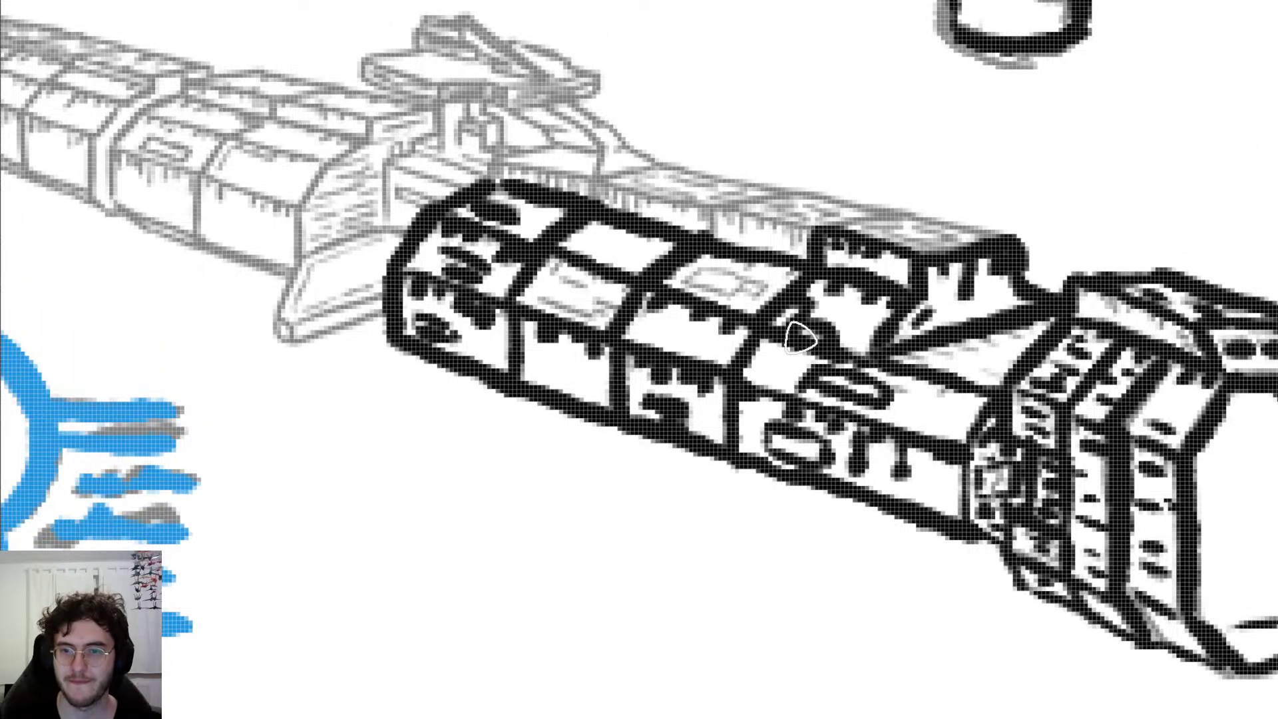
left_click_drag(886, 387, 904, 394)
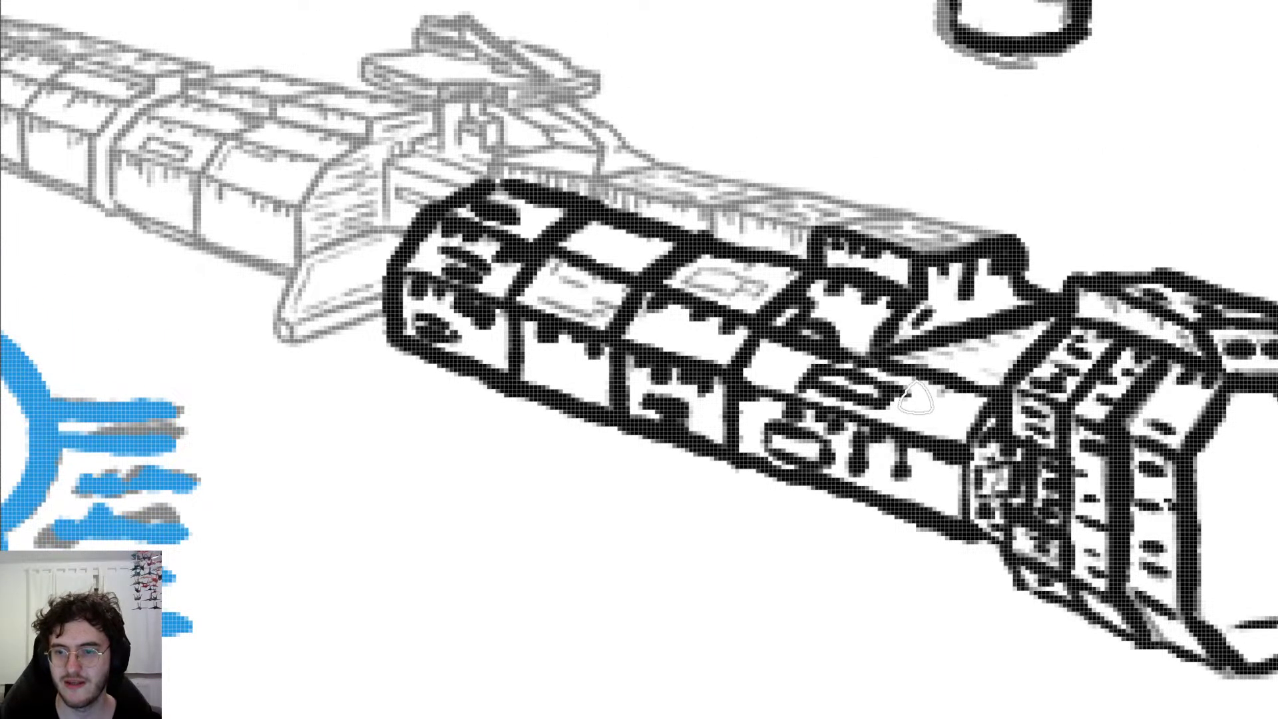
mouse_move(916, 346)
left_mouse_down()
mouse_move(1005, 343)
mouse_move(1051, 322)
left_mouse_up()
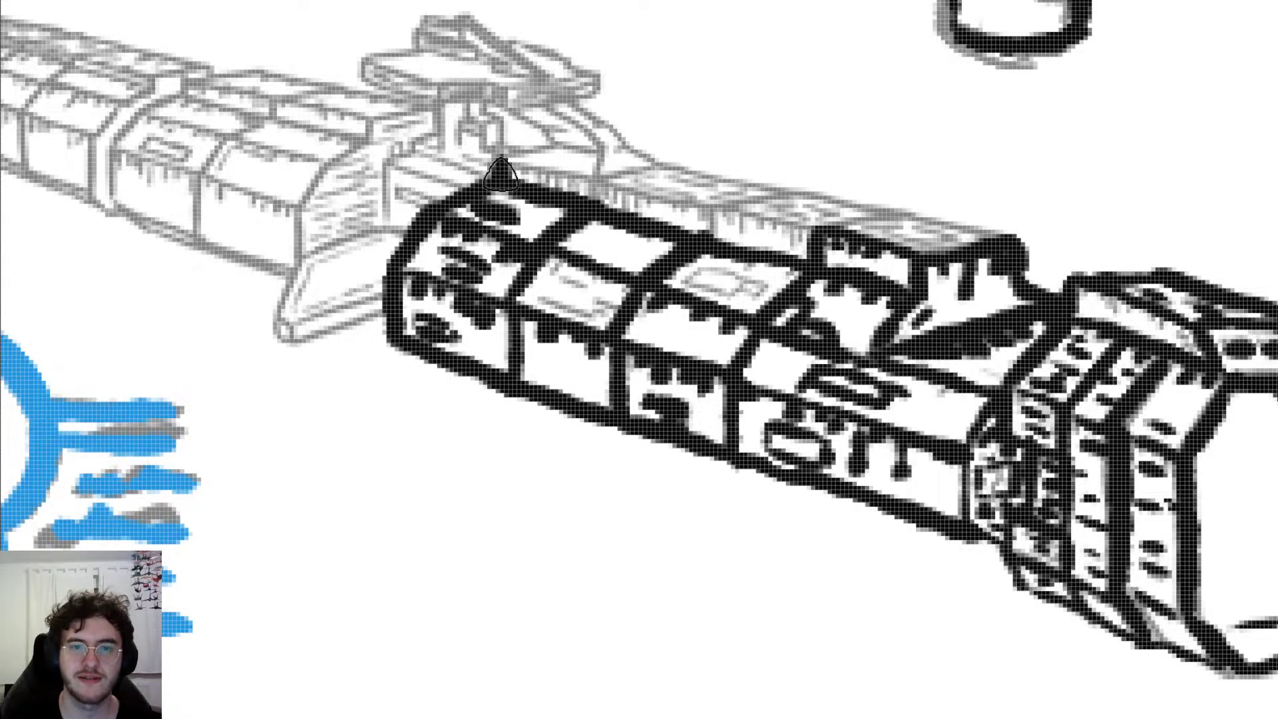
Step: Ink the near and far edges of the raised upper deck along the hull, with short cross seams dividing its top
left_click_drag(514, 164, 832, 233)
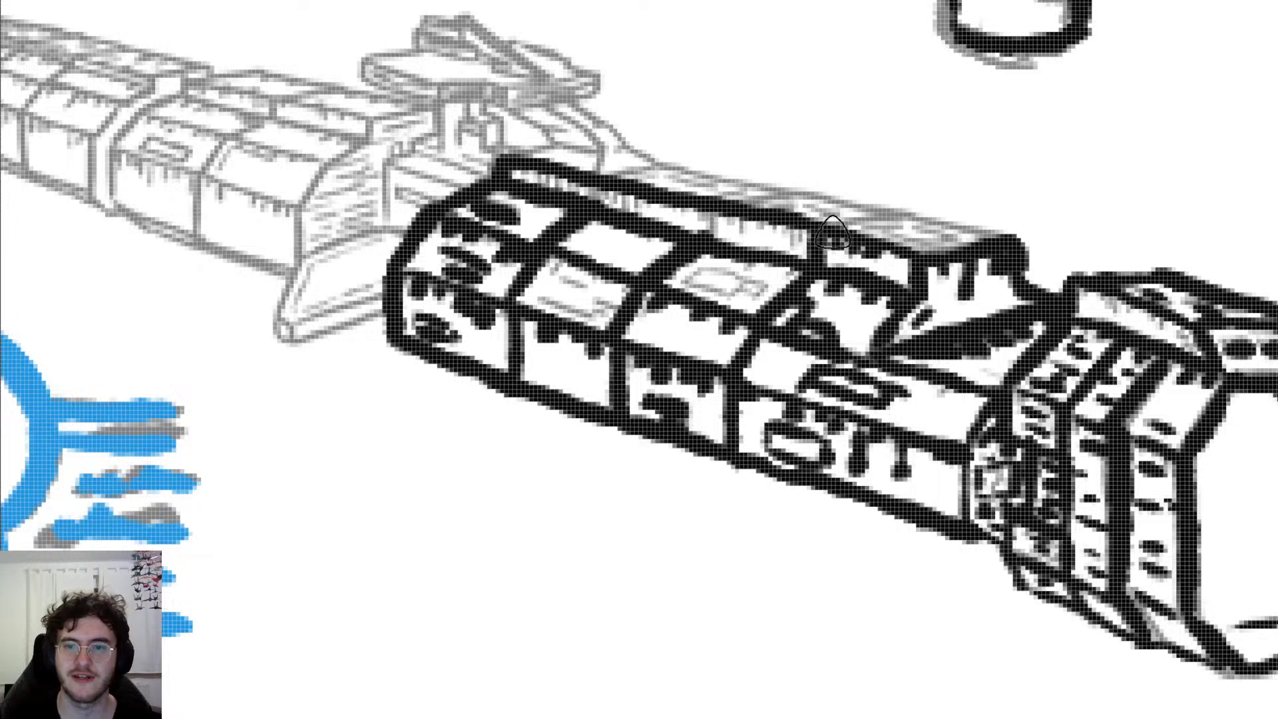
mouse_move(604, 171)
left_mouse_down()
mouse_move(652, 163)
mouse_move(613, 179)
mouse_move(696, 177)
mouse_move(833, 212)
left_mouse_up()
key("ctrl+z")
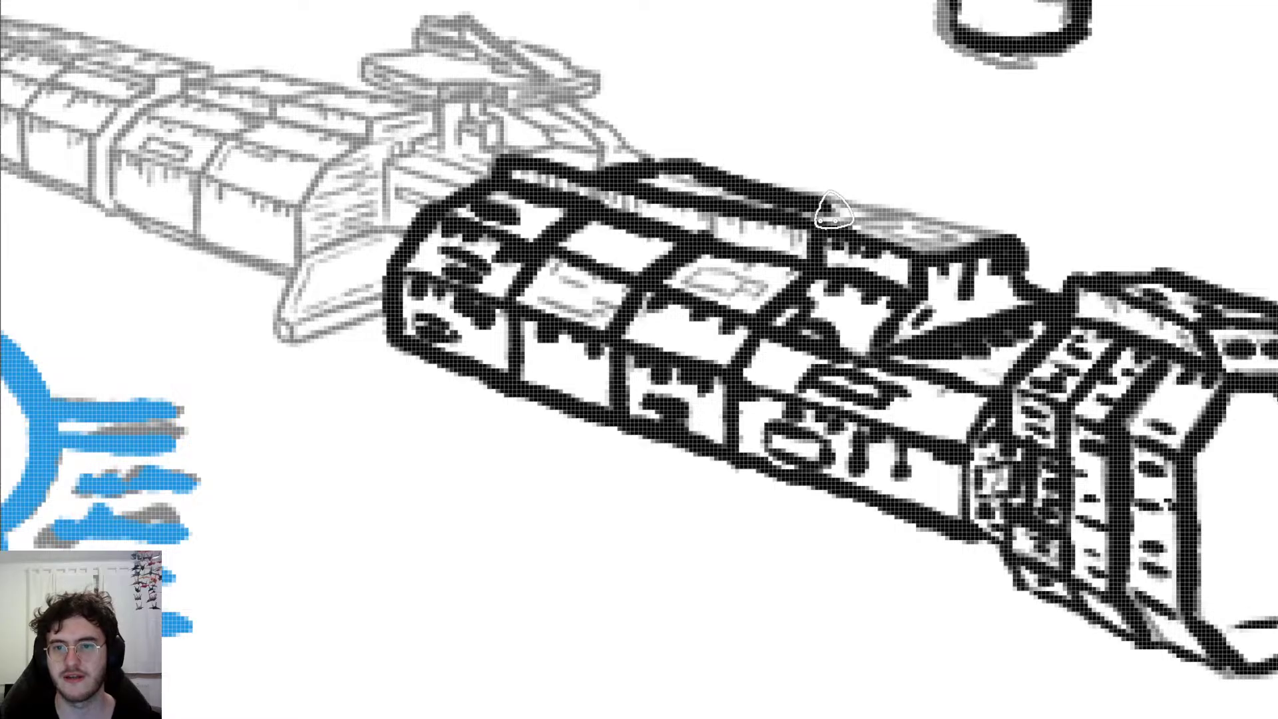
key("ctrl+z")
left_click_drag(662, 167, 1022, 246)
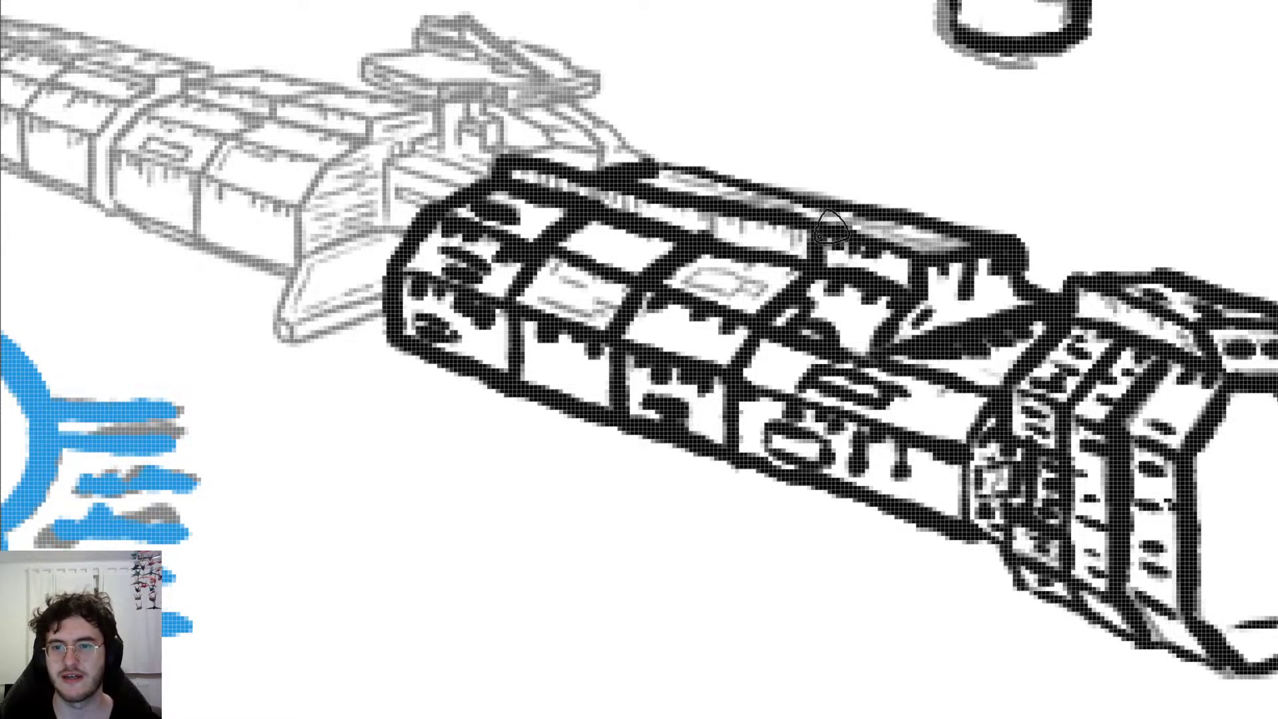
left_click_drag(832, 228, 880, 218)
left_click_drag(709, 206, 759, 196)
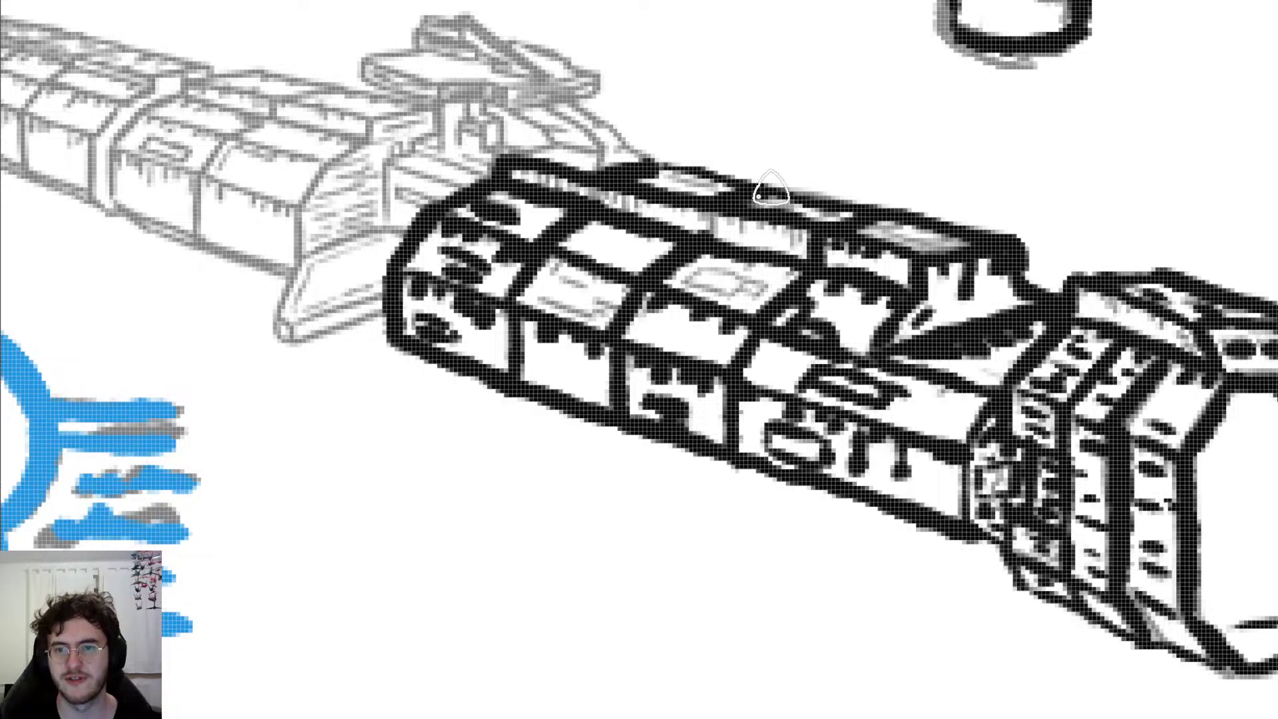
Step: Ink the divider and hatch marks along the upper deck's side and the recessed panel on the hull face below
left_click_drag(704, 228, 706, 248)
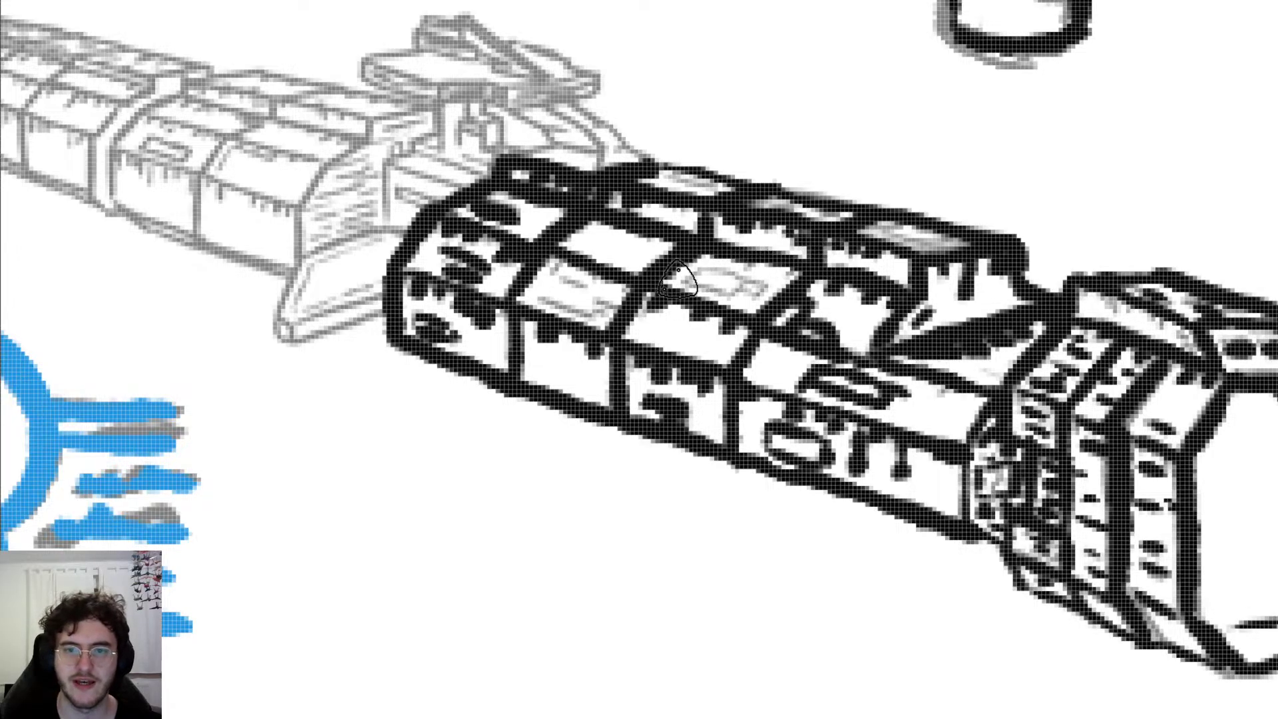
mouse_move(692, 273)
left_mouse_down()
mouse_move(729, 266)
mouse_move(696, 286)
mouse_move(740, 293)
left_mouse_up()
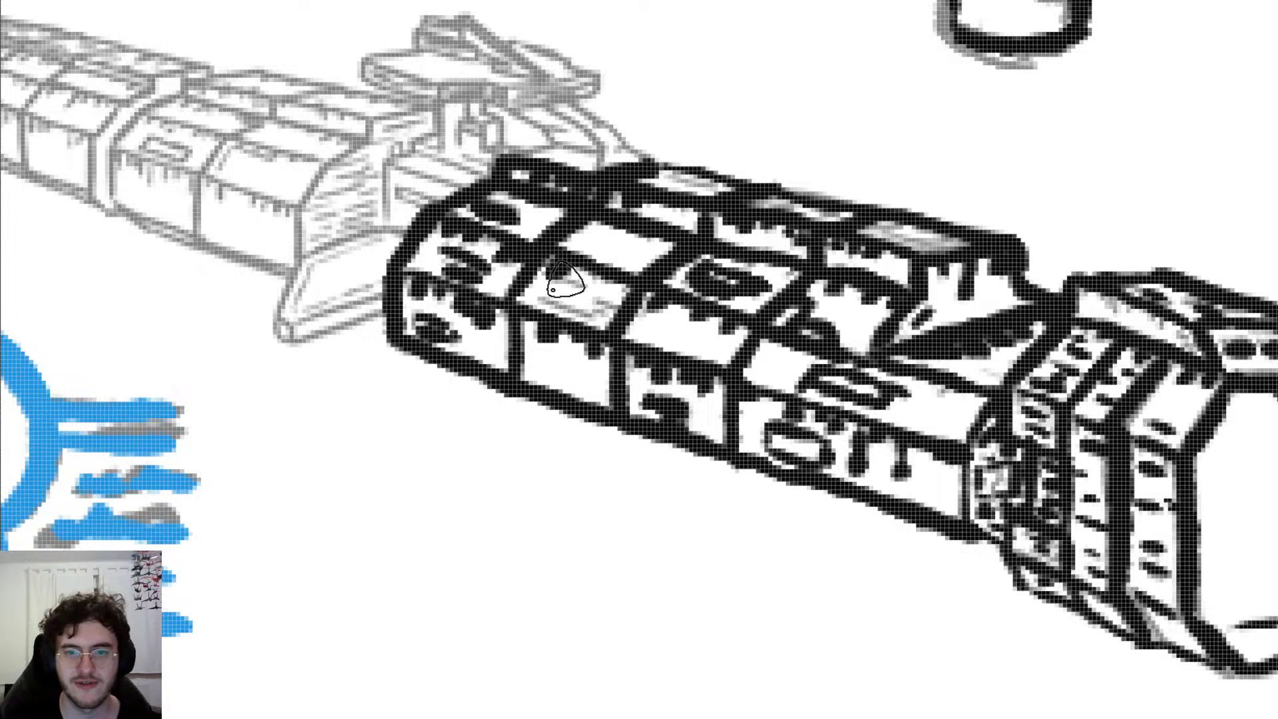
Step: Ink the marks in the remaining hull panel and along the upper deck's edge, then the dark sloping supports at the tower's base
mouse_move(552, 286)
left_mouse_down()
mouse_move(553, 303)
mouse_move(596, 320)
left_mouse_up()
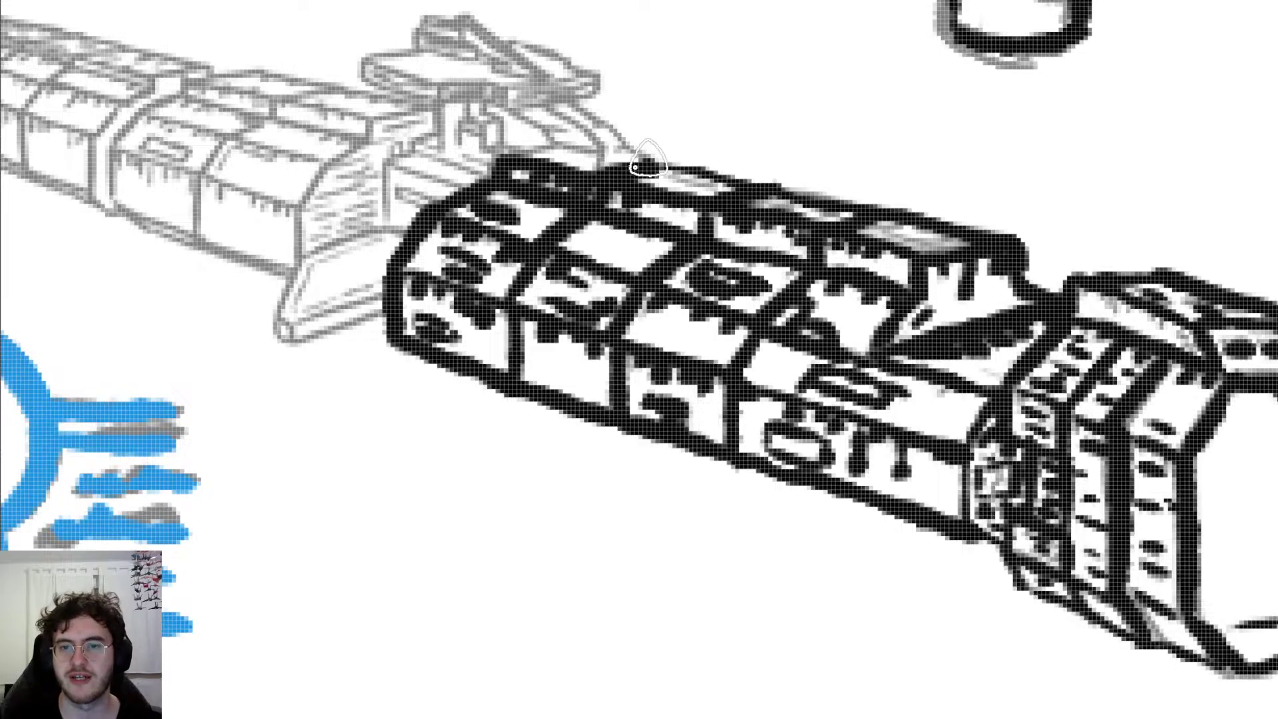
left_click_drag(661, 166, 724, 183)
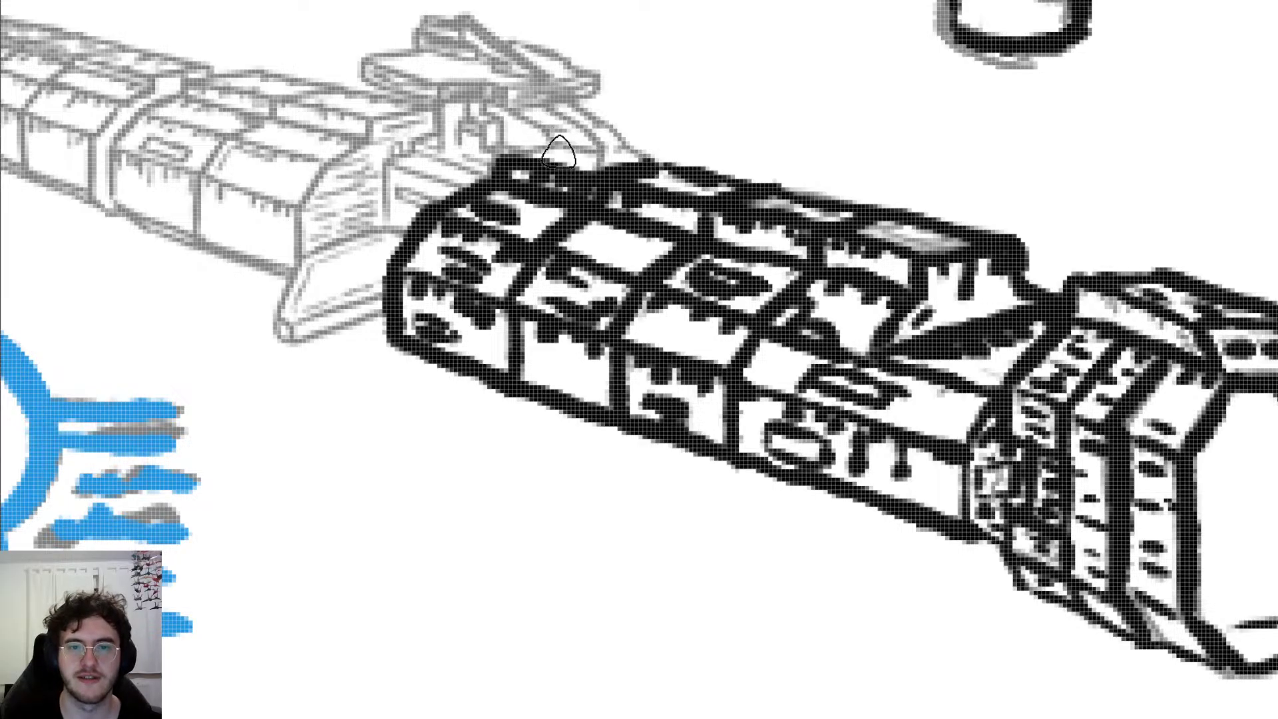
mouse_move(517, 153)
left_mouse_down()
mouse_move(540, 126)
mouse_move(605, 158)
left_mouse_up()
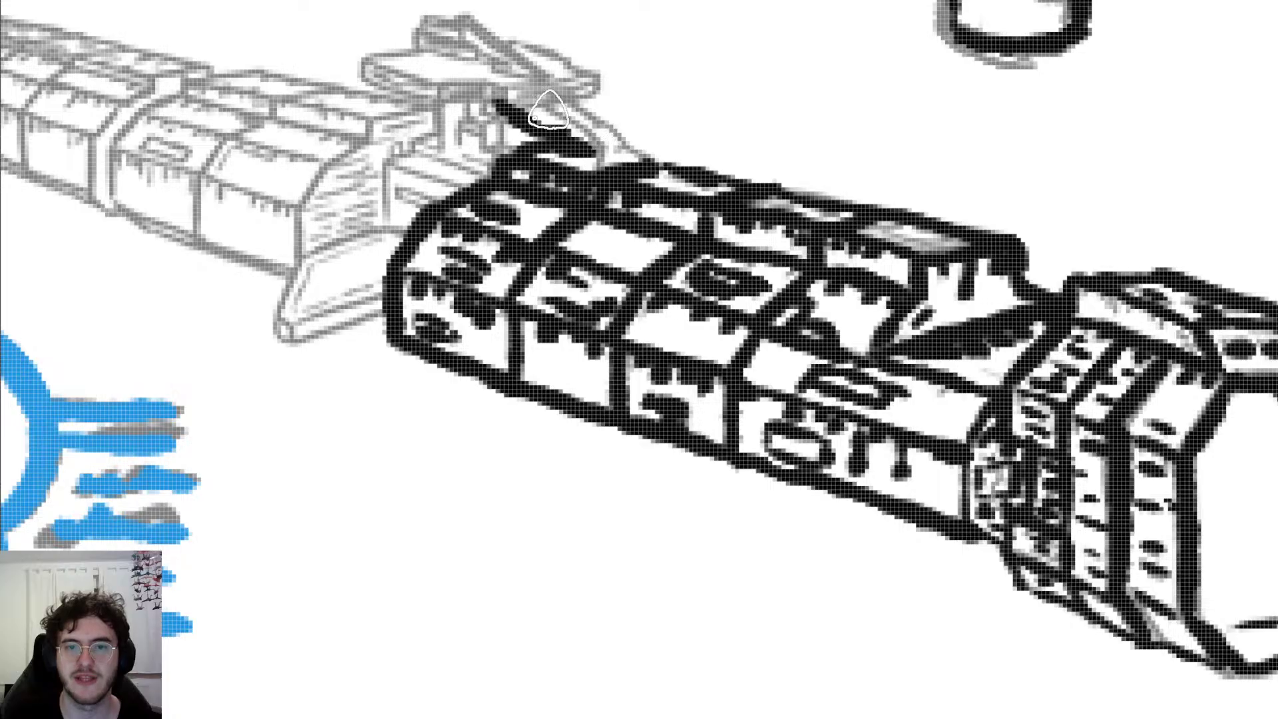
mouse_move(549, 112)
left_mouse_down()
mouse_move(599, 149)
mouse_move(607, 177)
left_mouse_up()
left_click_drag(577, 106, 659, 170)
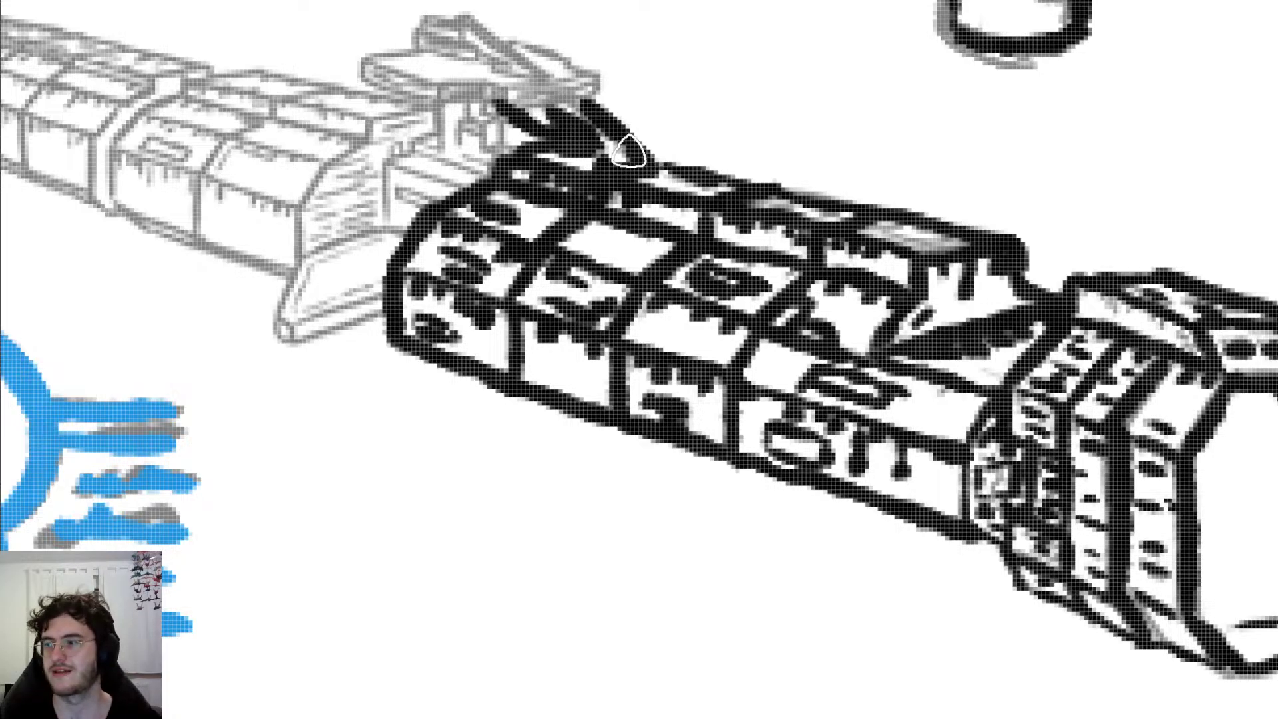
Step: Ink the flat-topped bridge tower with its shadowed underside and supports, and the recessed frame between the two hull sections
scroll(631, 153, "left", 4)
scroll(630, 152, "up", 3)
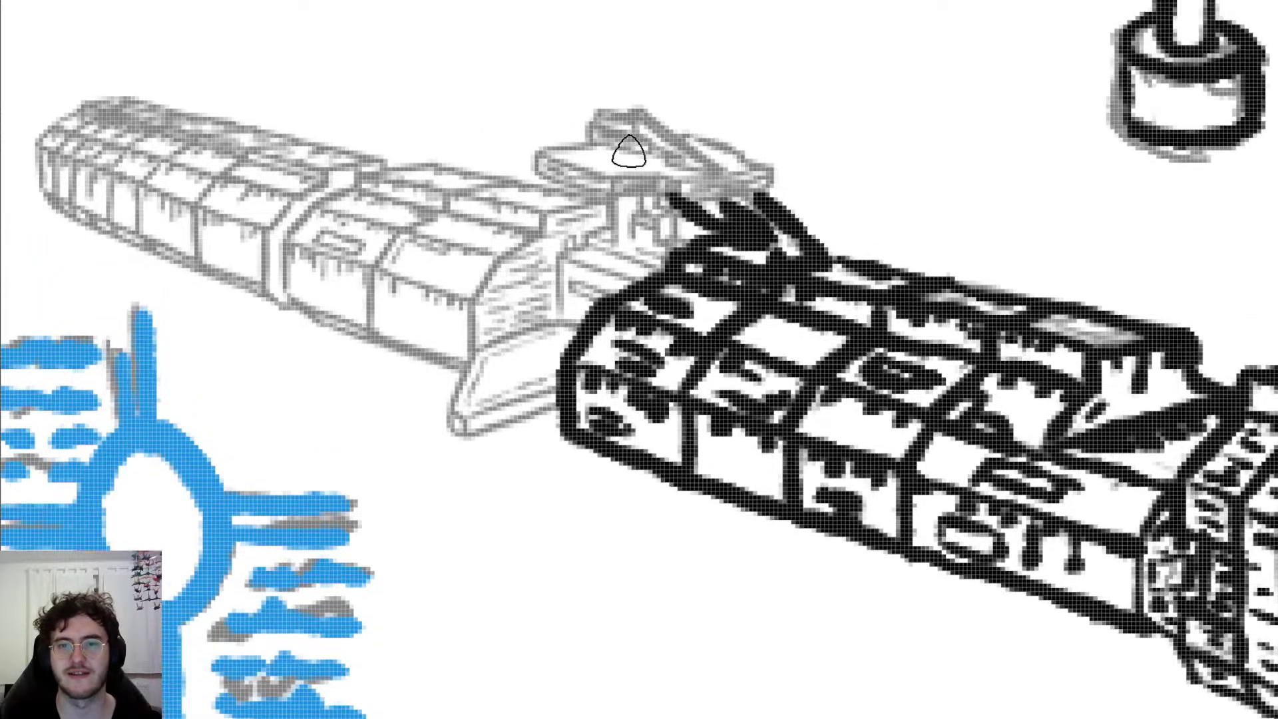
scroll(629, 152, "up", 3)
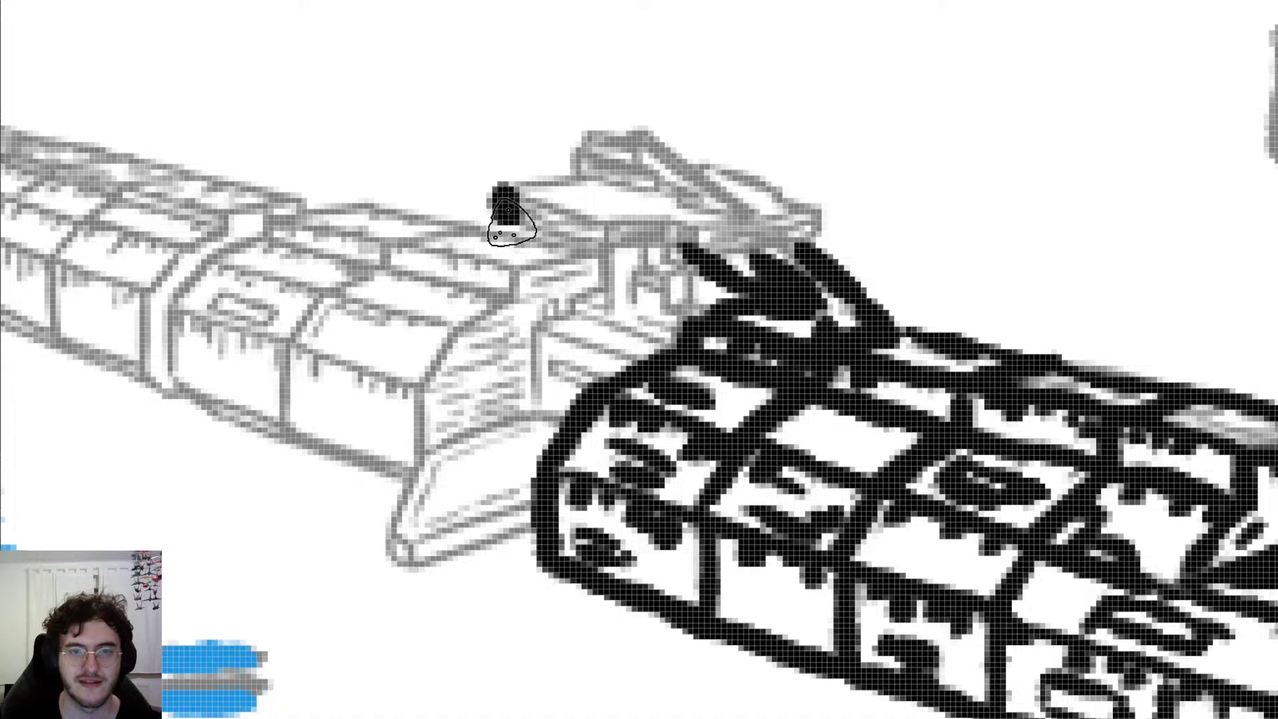
mouse_move(512, 200)
left_mouse_down()
mouse_move(586, 223)
mouse_move(520, 242)
mouse_move(613, 265)
mouse_move(608, 208)
mouse_move(699, 222)
mouse_move(613, 237)
mouse_move(759, 240)
mouse_move(690, 223)
mouse_move(748, 208)
mouse_move(751, 256)
mouse_move(785, 251)
mouse_move(762, 217)
mouse_move(796, 246)
mouse_move(825, 223)
mouse_move(813, 257)
mouse_move(732, 167)
mouse_move(722, 166)
mouse_move(802, 220)
mouse_move(579, 171)
mouse_move(513, 186)
mouse_move(602, 176)
mouse_move(692, 203)
mouse_move(608, 142)
mouse_move(580, 142)
mouse_move(658, 131)
mouse_move(641, 148)
mouse_move(679, 157)
mouse_move(739, 219)
mouse_move(599, 285)
mouse_move(685, 280)
left_mouse_up()
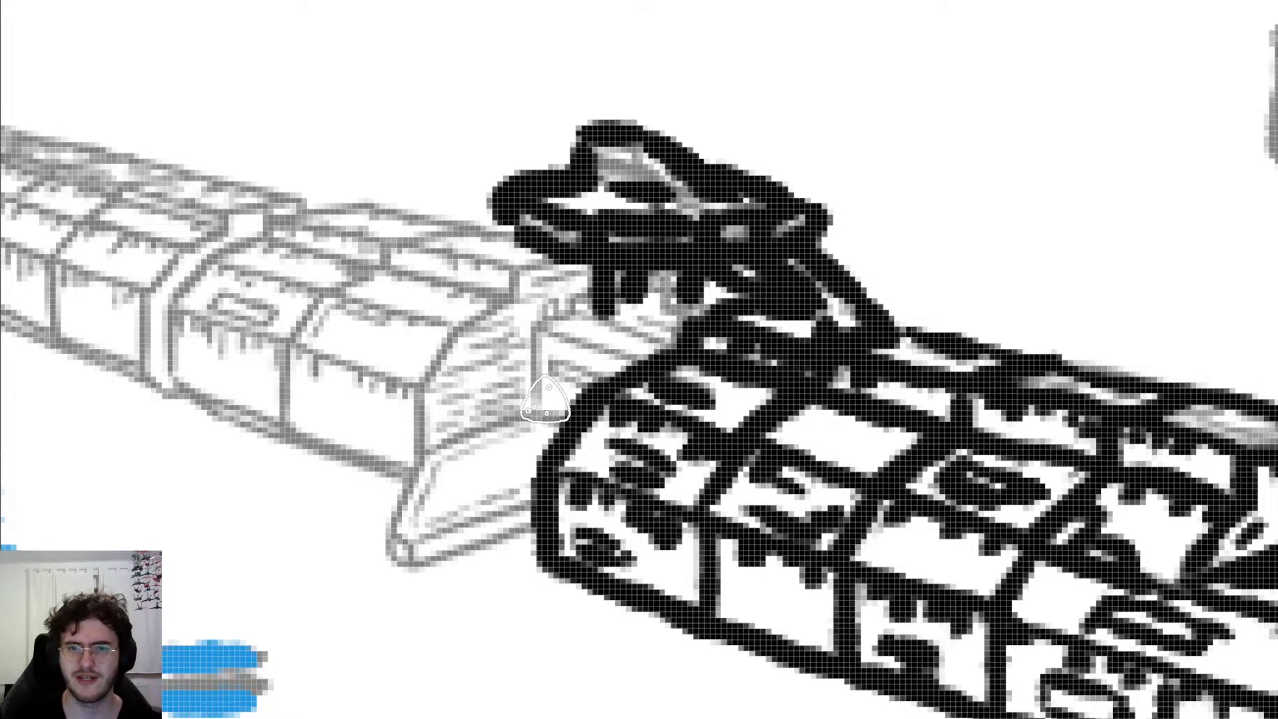
mouse_move(539, 331)
left_mouse_down()
mouse_move(536, 410)
mouse_move(537, 313)
mouse_move(650, 371)
mouse_move(556, 371)
mouse_move(619, 400)
mouse_move(639, 326)
mouse_move(664, 313)
mouse_move(699, 333)
mouse_move(585, 380)
left_mouse_up()
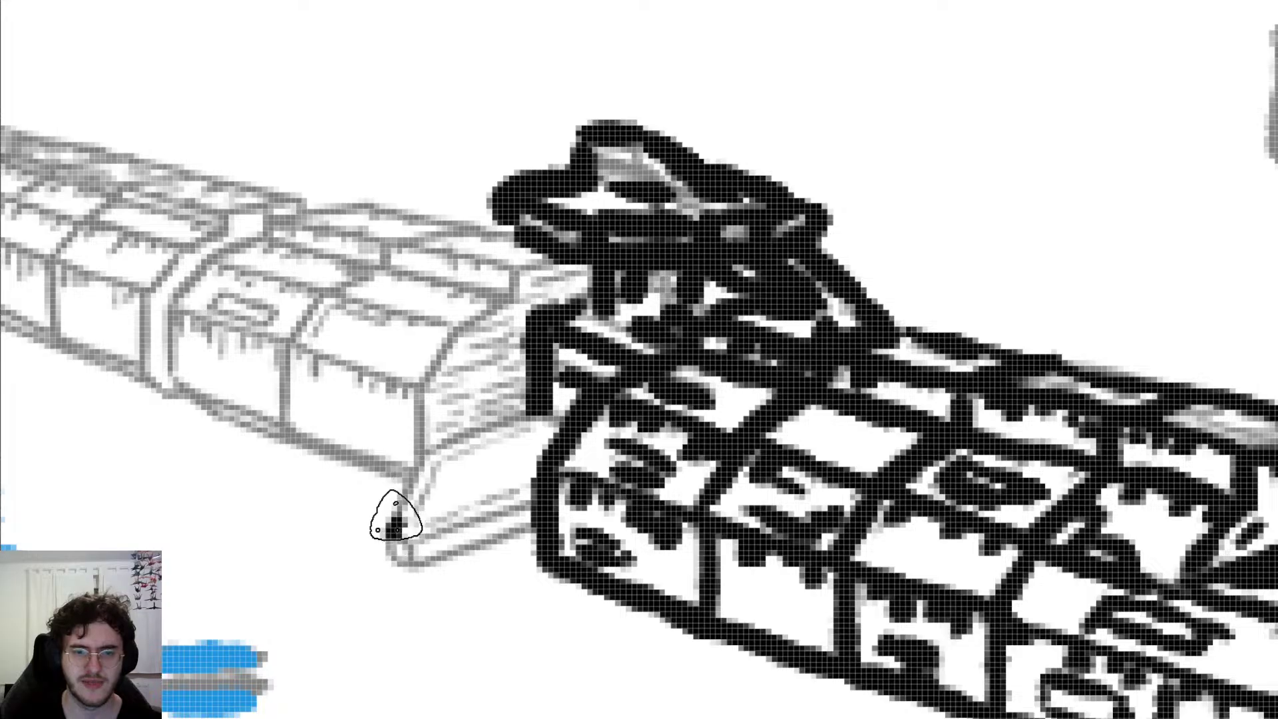
Step: Ink the angled fin under the hull joint and the curved end face of the next hull section with its vent lines
mouse_move(391, 536)
left_mouse_down()
mouse_move(414, 459)
mouse_move(386, 541)
mouse_move(400, 559)
mouse_move(540, 514)
mouse_move(432, 547)
mouse_move(499, 520)
mouse_move(422, 523)
mouse_move(499, 492)
left_mouse_up()
key("ctrl+z")
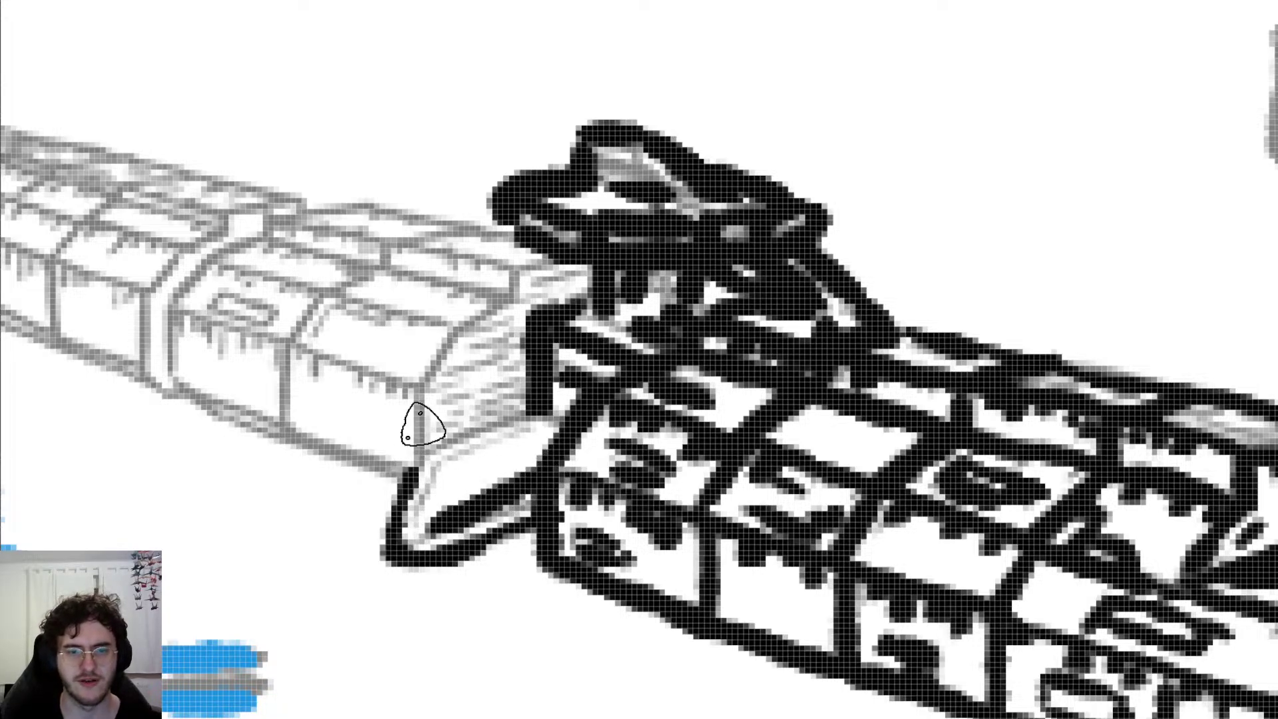
left_click_drag(413, 399, 413, 466)
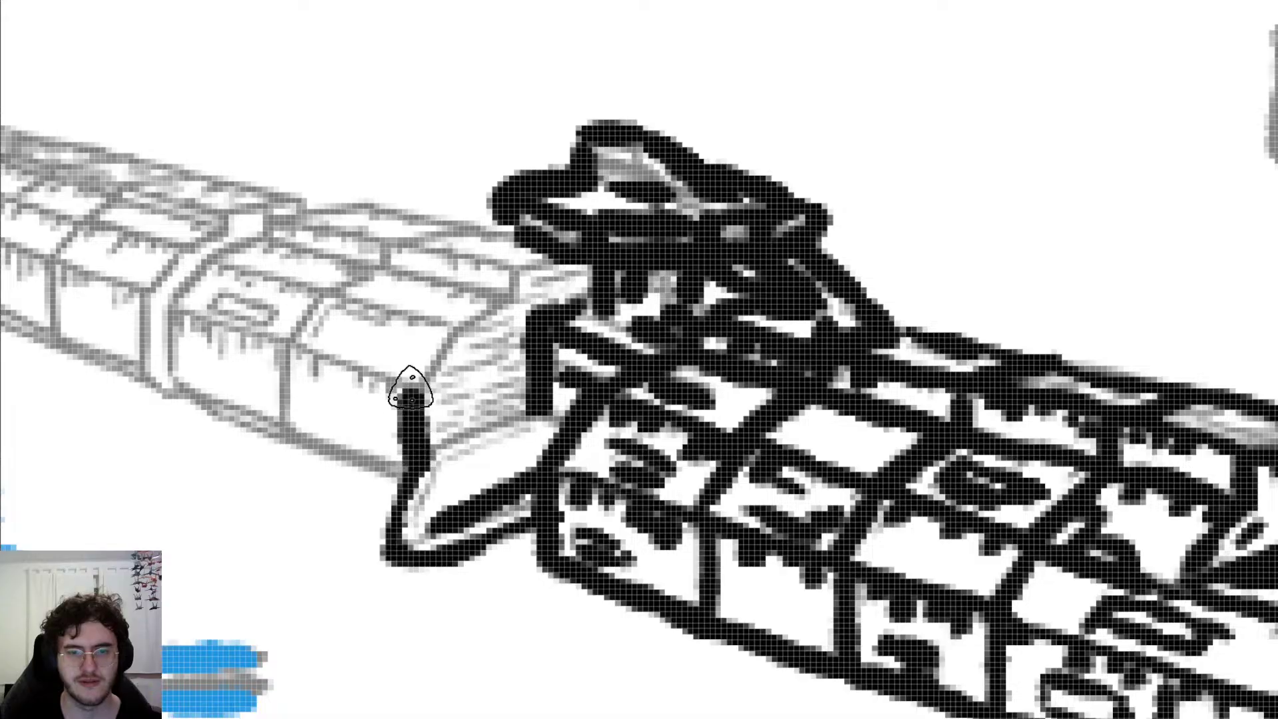
mouse_move(410, 393)
left_mouse_down()
mouse_move(450, 322)
mouse_move(520, 266)
mouse_move(586, 249)
left_mouse_up()
mouse_move(481, 338)
left_mouse_down()
mouse_move(550, 324)
mouse_move(520, 307)
mouse_move(547, 296)
mouse_move(510, 363)
left_mouse_up()
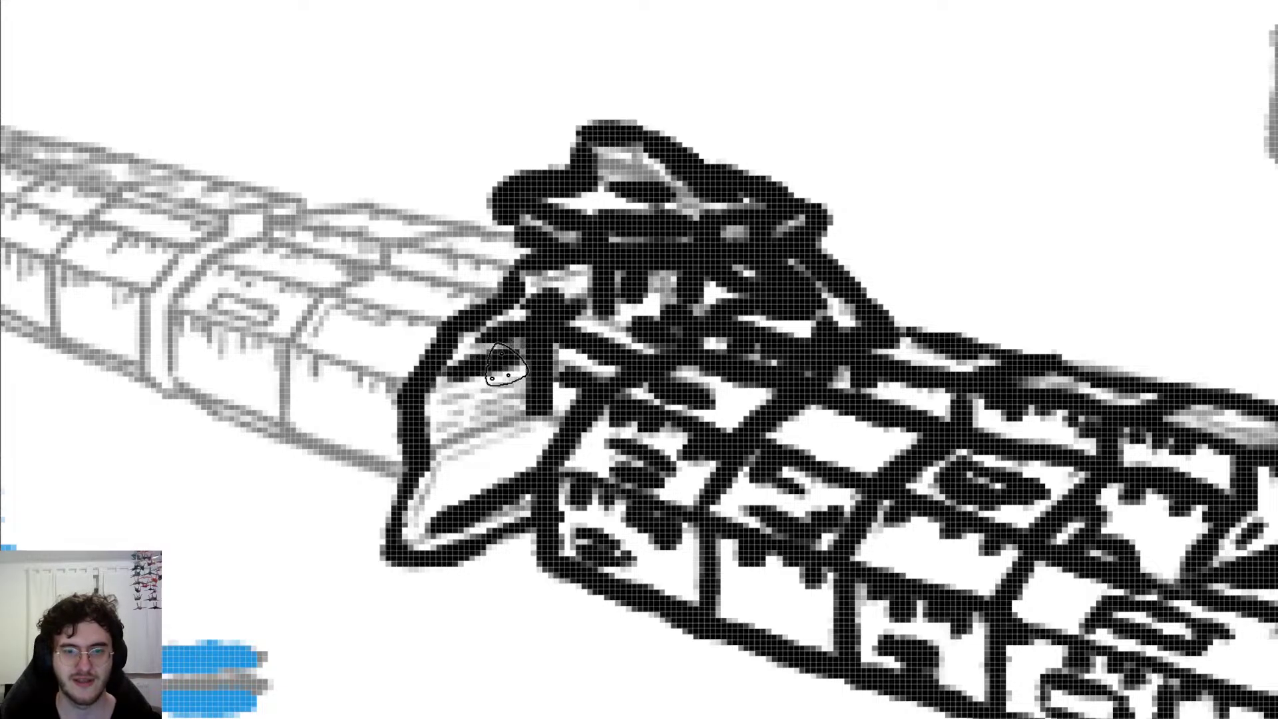
left_click_drag(475, 398, 523, 383)
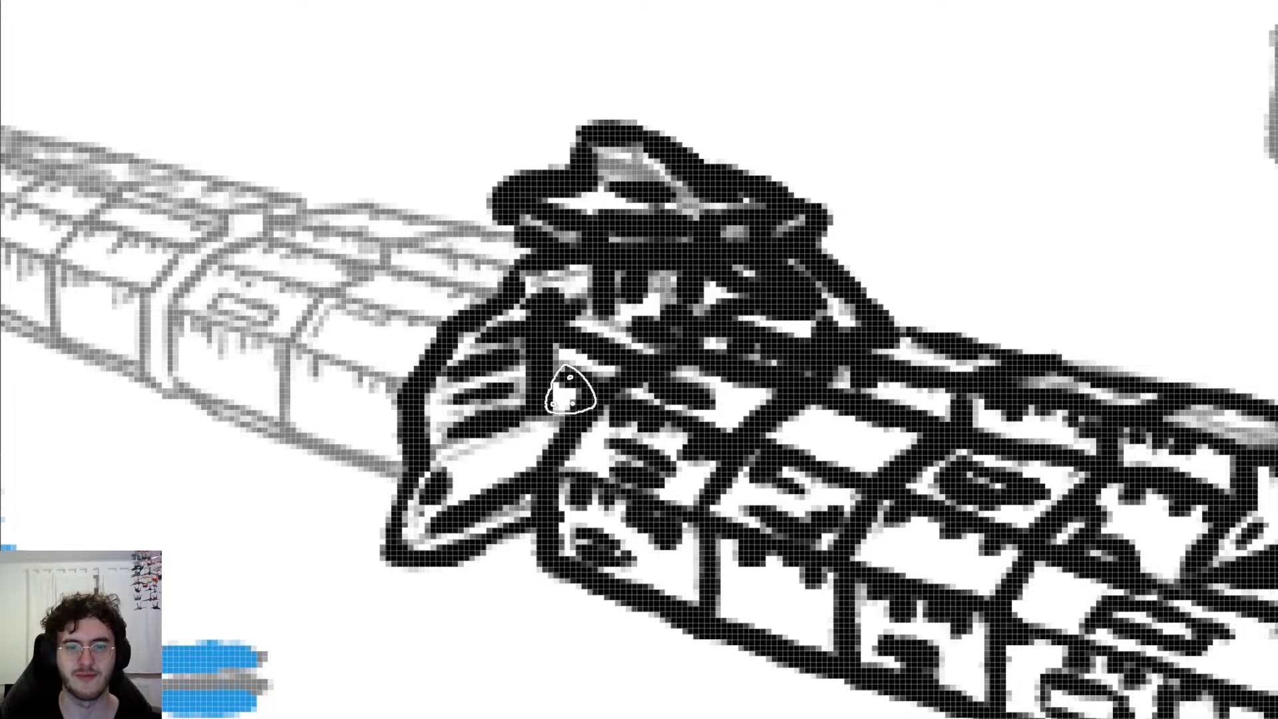
Step: Ink the outer curved edge of the collar separating the middle hull section from the far section
scroll(569, 388, "left", 7)
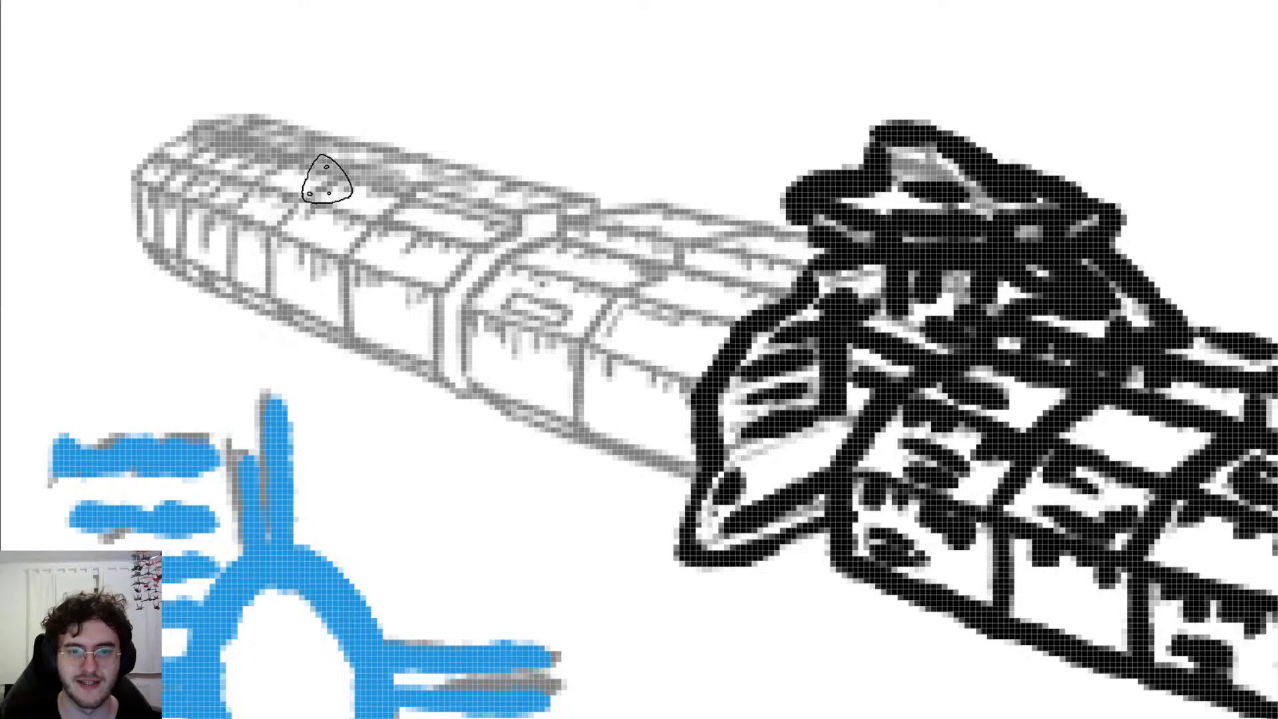
mouse_move(439, 291)
left_mouse_down()
mouse_move(439, 378)
mouse_move(466, 393)
left_mouse_up()
mouse_move(442, 305)
left_mouse_down()
mouse_move(518, 219)
mouse_move(589, 195)
left_mouse_up()
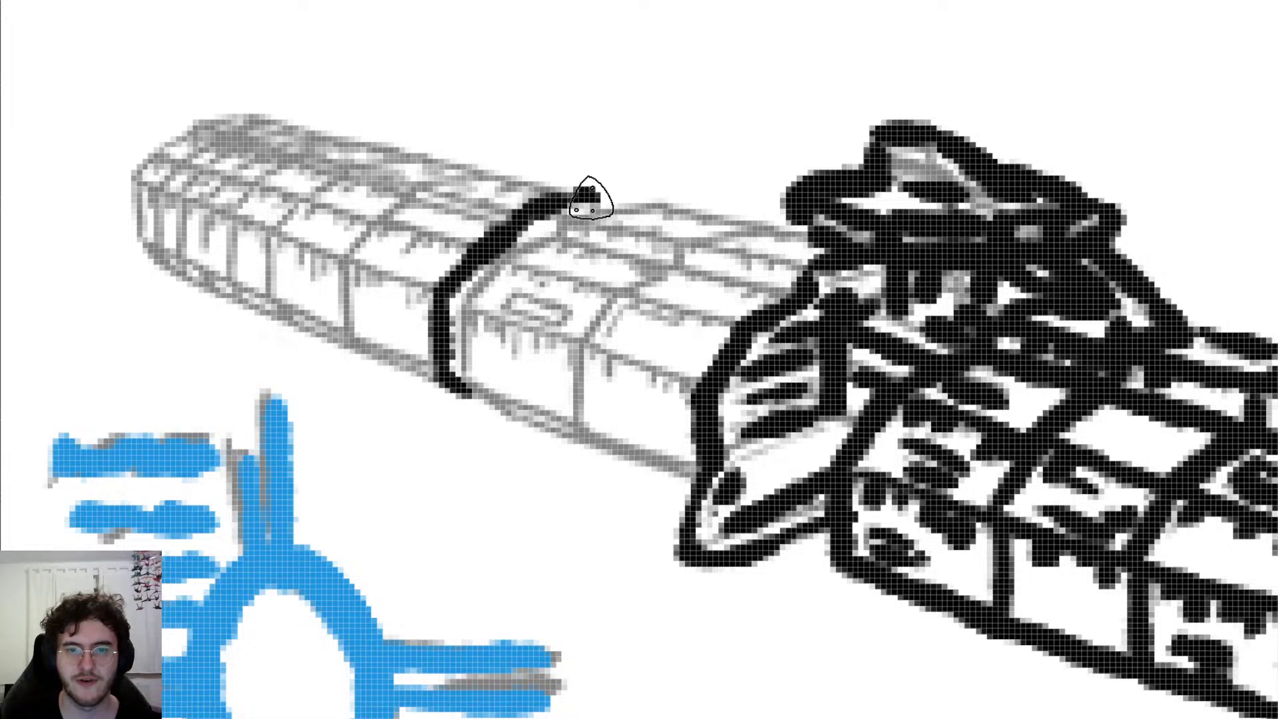
Step: Ink the long upper edges of the middle hull section's raised deck, from the collar to the bridge tower
mouse_move(555, 241)
left_mouse_down()
mouse_move(585, 206)
mouse_move(662, 194)
mouse_move(642, 203)
mouse_move(827, 237)
left_mouse_up()
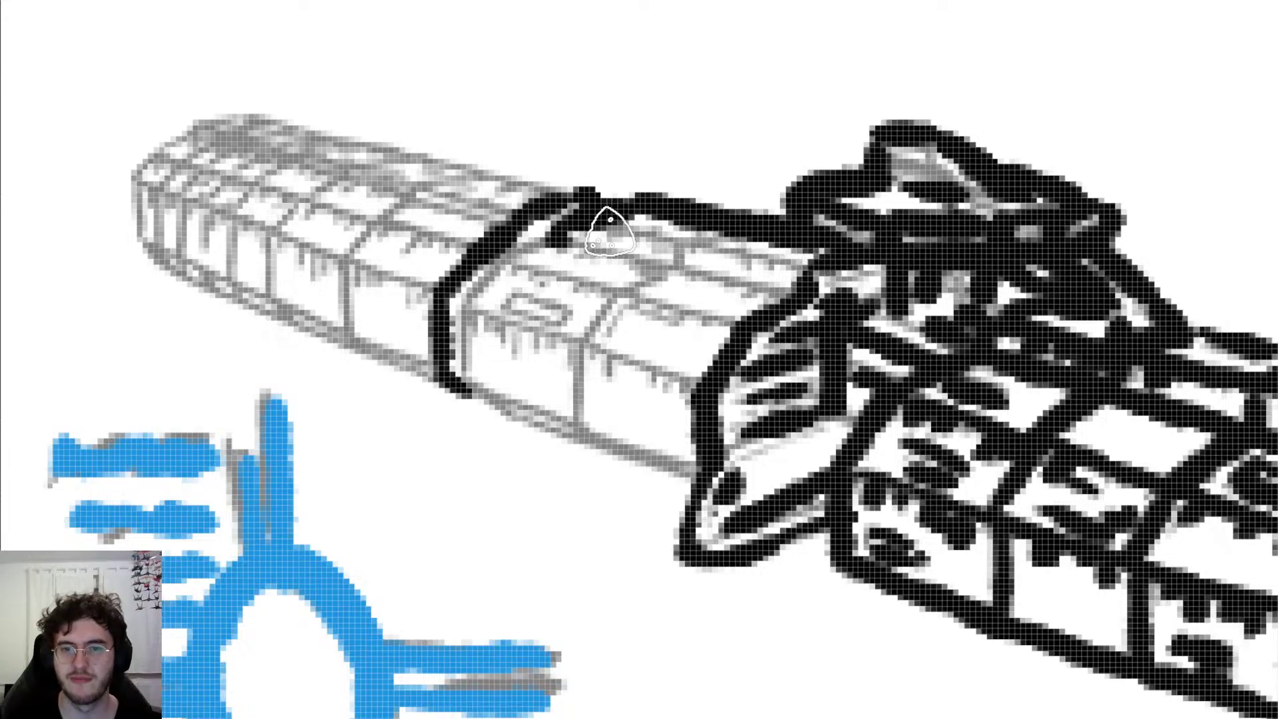
mouse_move(608, 218)
left_mouse_down()
mouse_move(691, 252)
mouse_move(702, 234)
mouse_move(819, 271)
left_mouse_up()
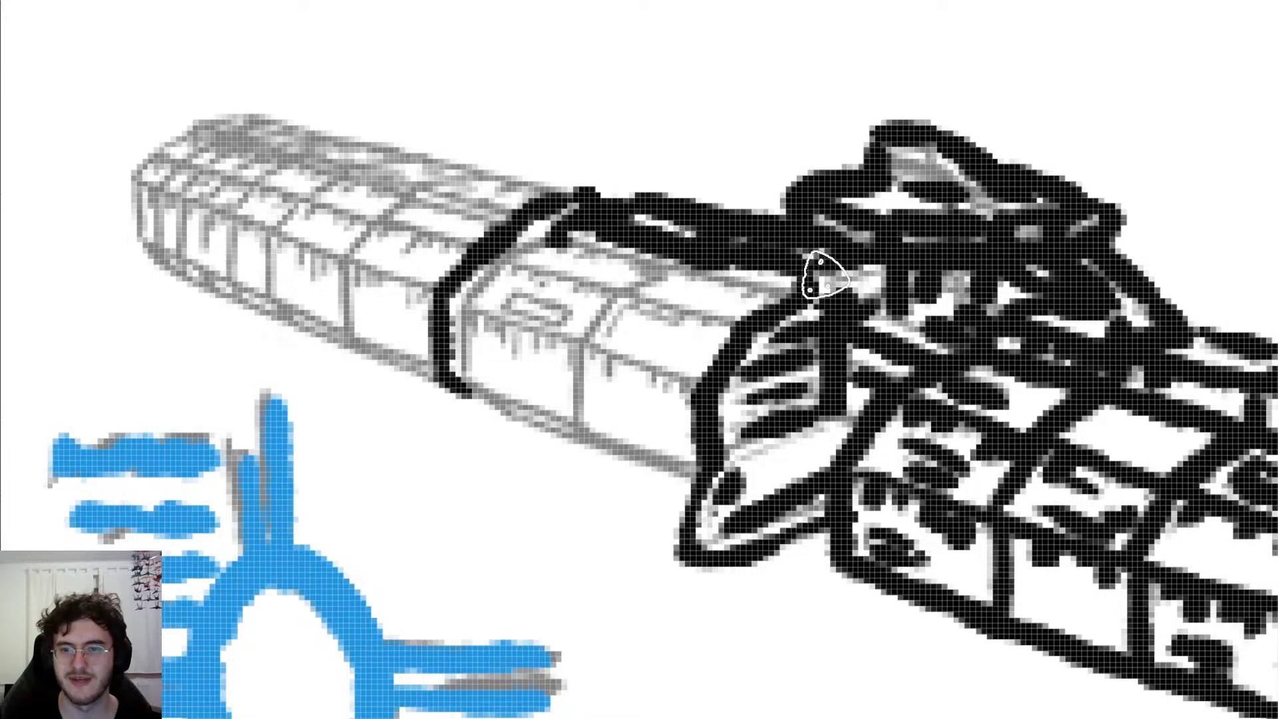
key("ctrl+z")
left_click_drag(697, 252, 817, 278)
mouse_move(597, 230)
left_mouse_down()
mouse_move(548, 257)
mouse_move(806, 306)
left_mouse_up()
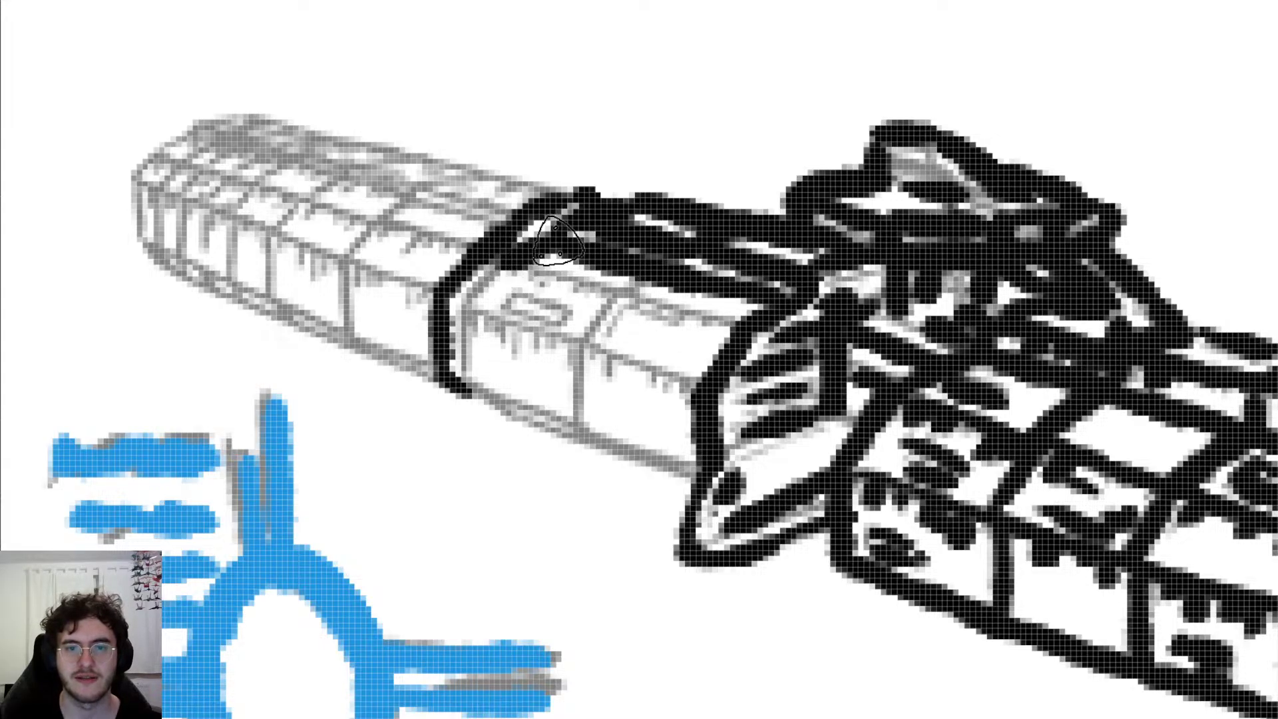
mouse_move(513, 280)
left_mouse_down()
mouse_move(643, 301)
mouse_move(755, 341)
left_mouse_up()
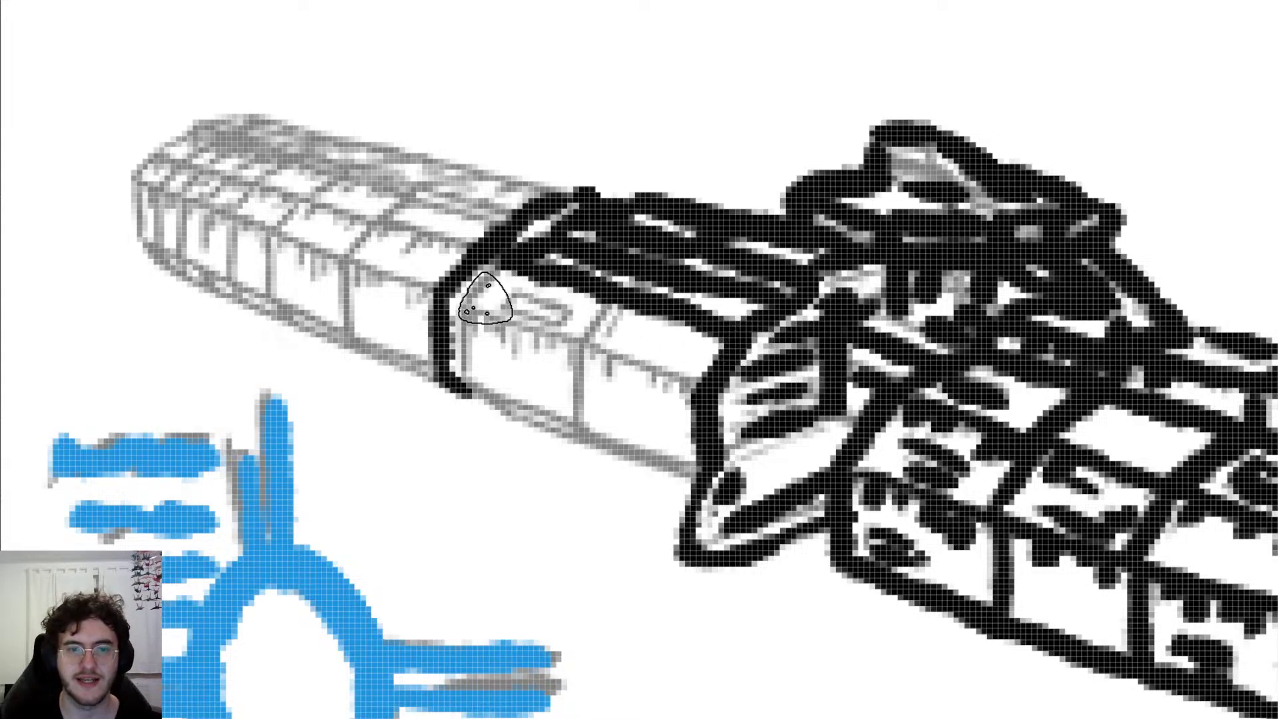
Step: Ink the collar's inner edge and the double lower edge of the middle hull section
left_click_drag(477, 298, 521, 262)
mouse_move(466, 301)
left_mouse_down()
mouse_move(465, 385)
mouse_move(663, 455)
left_mouse_up()
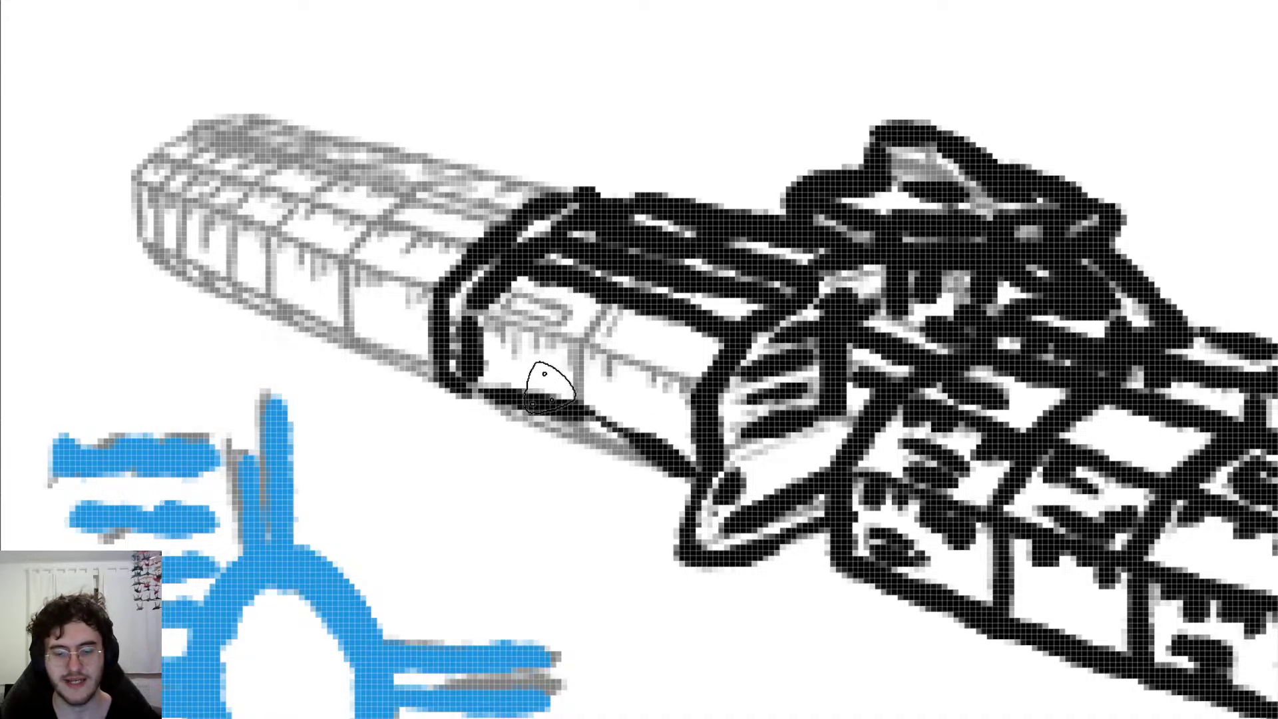
key("ctrl+z")
left_click_drag(478, 381, 700, 461)
mouse_move(512, 405)
left_mouse_down()
mouse_move(502, 428)
mouse_move(680, 478)
left_mouse_up()
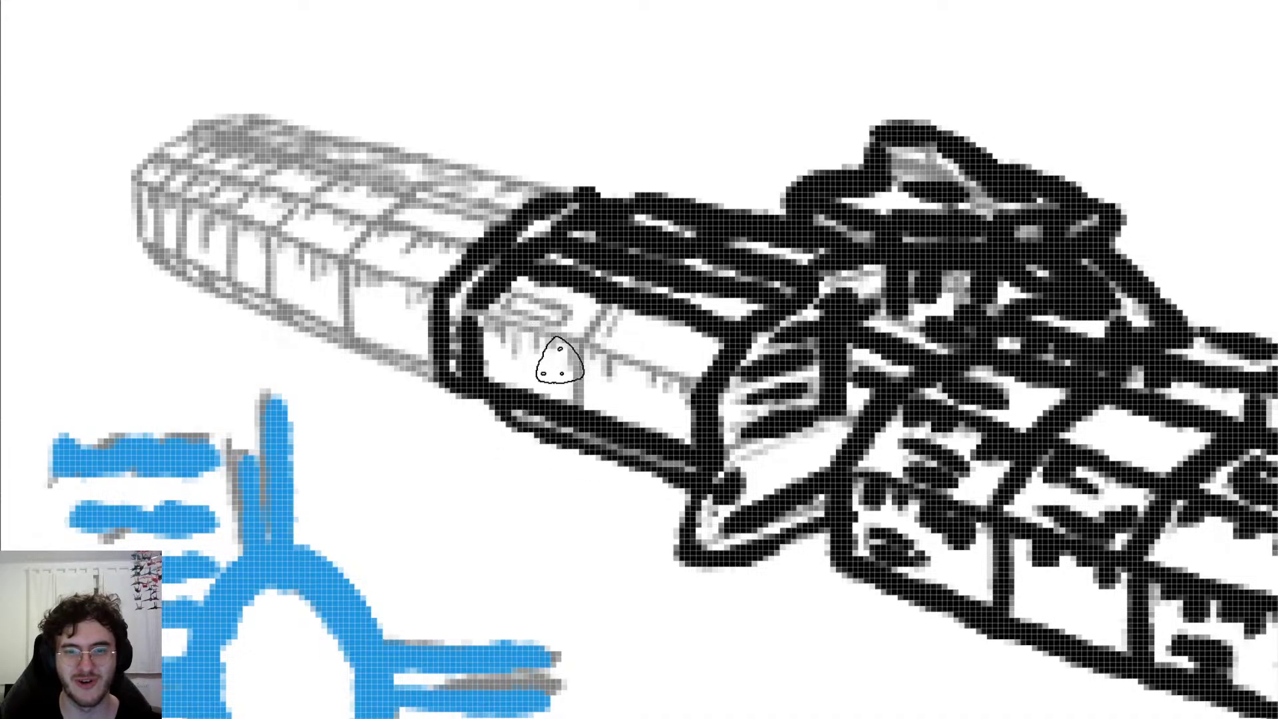
Step: Ink the cross divider, the lengthwise seam and the small recessed slot on the middle hull section's side
left_click_drag(575, 343, 581, 393)
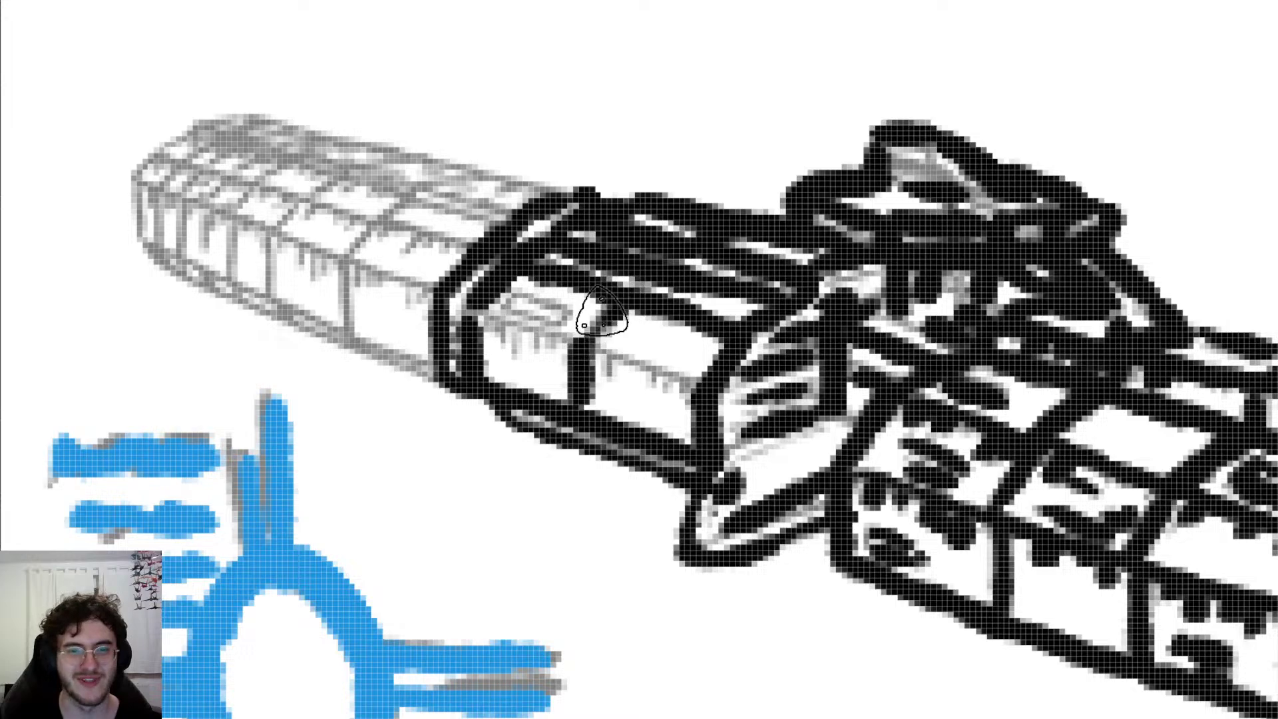
left_click_drag(510, 322, 708, 391)
left_click_drag(587, 352, 663, 380)
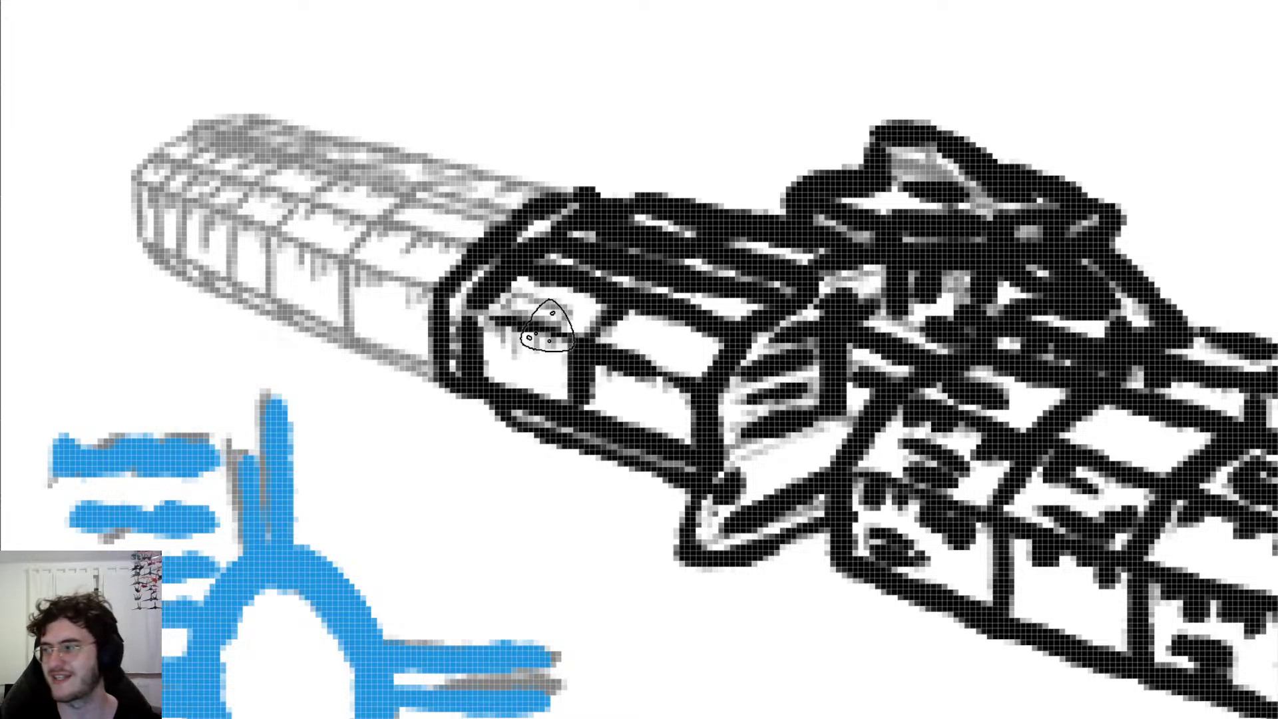
key("ctrl+z")
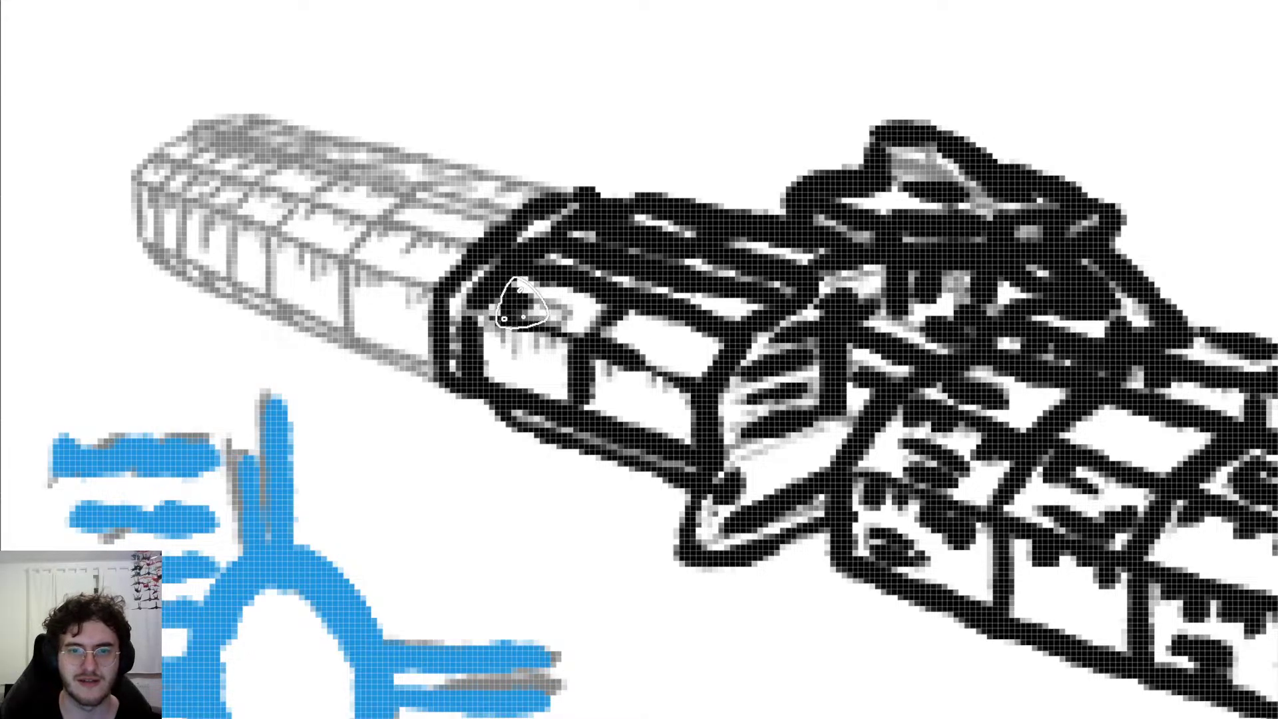
left_click_drag(511, 291, 571, 316)
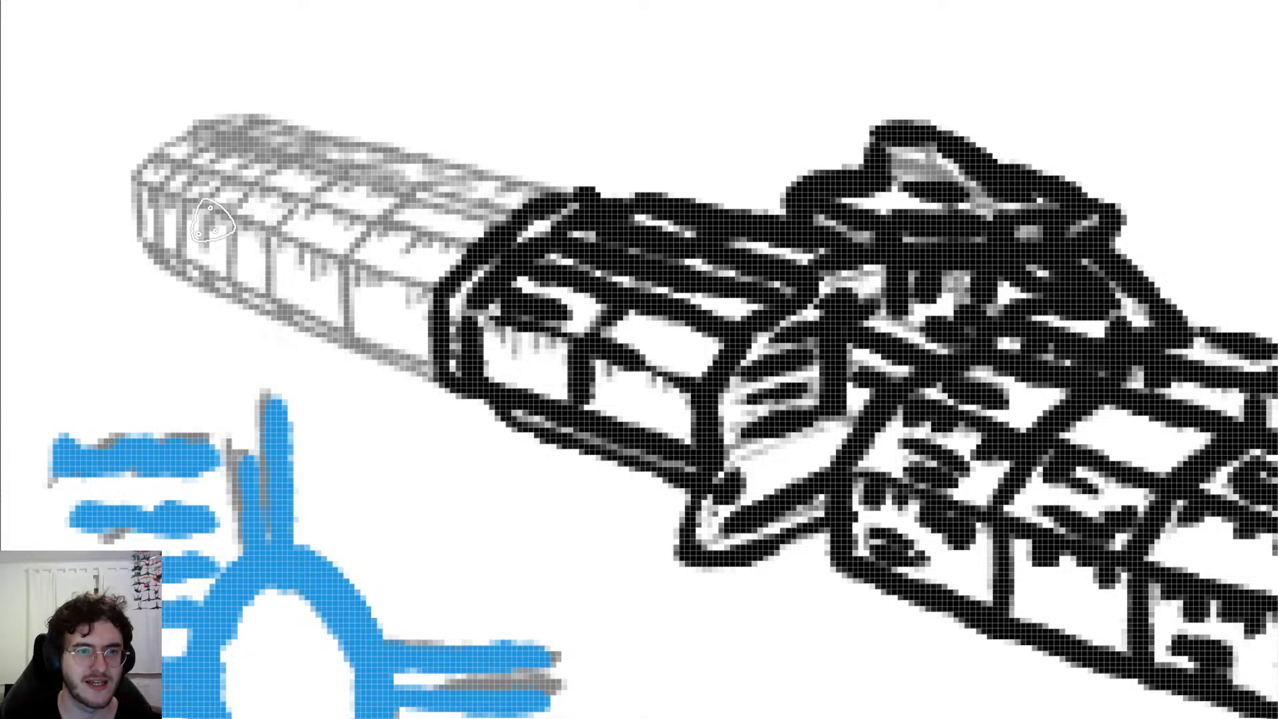
Step: Ink the outline of the far hull section, including its blunt end, upper edge and lower edge up to the collar
left_click_drag(135, 174, 143, 238)
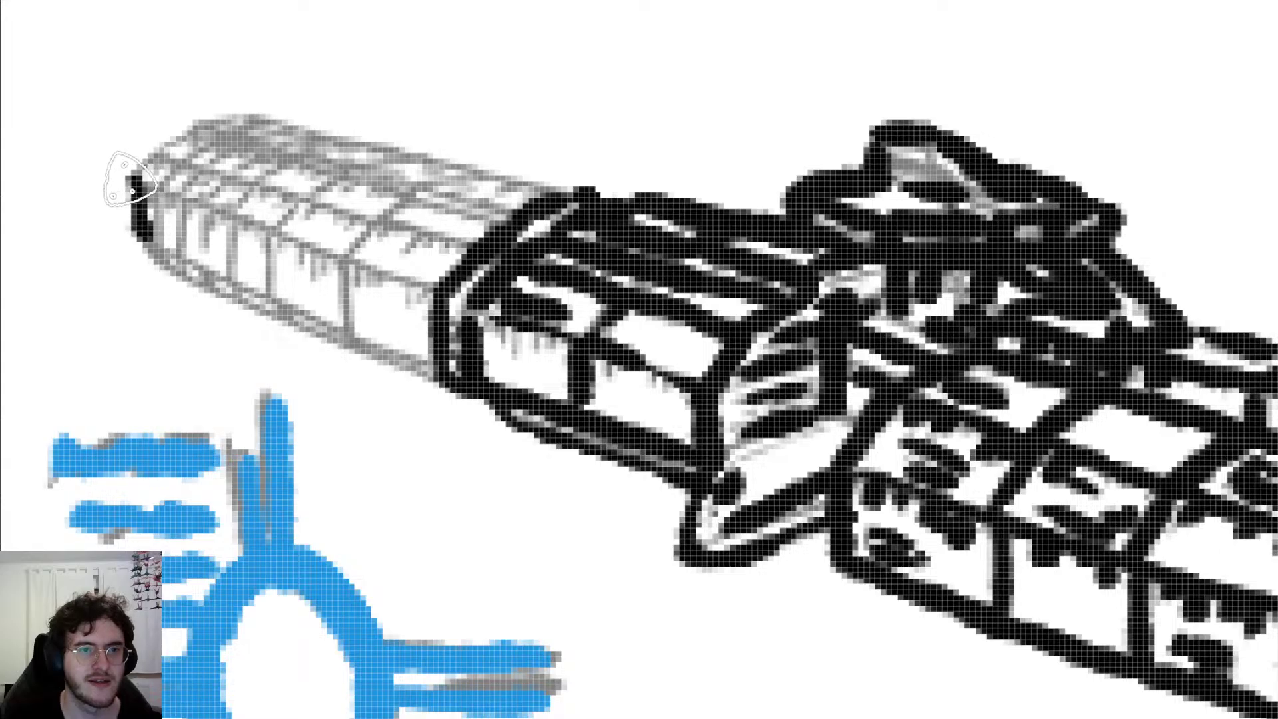
mouse_move(123, 177)
left_mouse_down()
mouse_move(200, 120)
mouse_move(256, 114)
mouse_move(425, 167)
left_mouse_up()
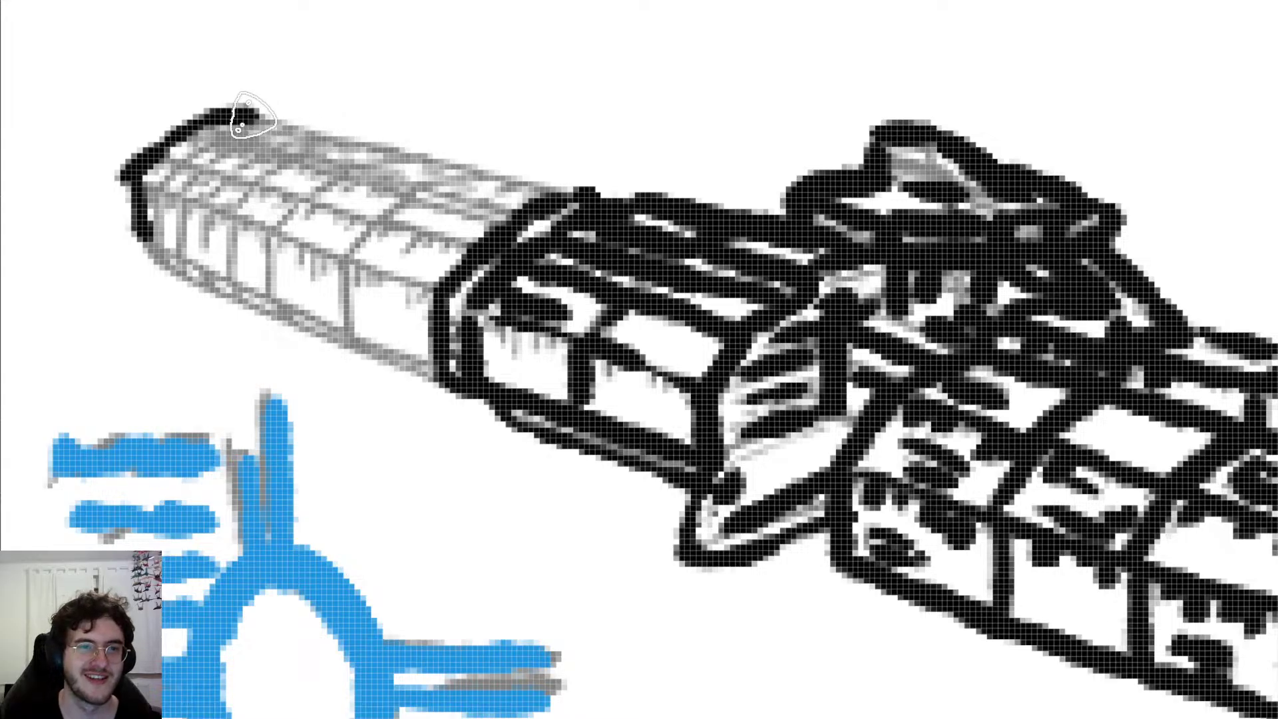
left_click_drag(258, 121, 536, 195)
mouse_move(143, 235)
left_mouse_down()
mouse_move(168, 260)
mouse_move(398, 348)
left_mouse_up()
key("ctrl+z")
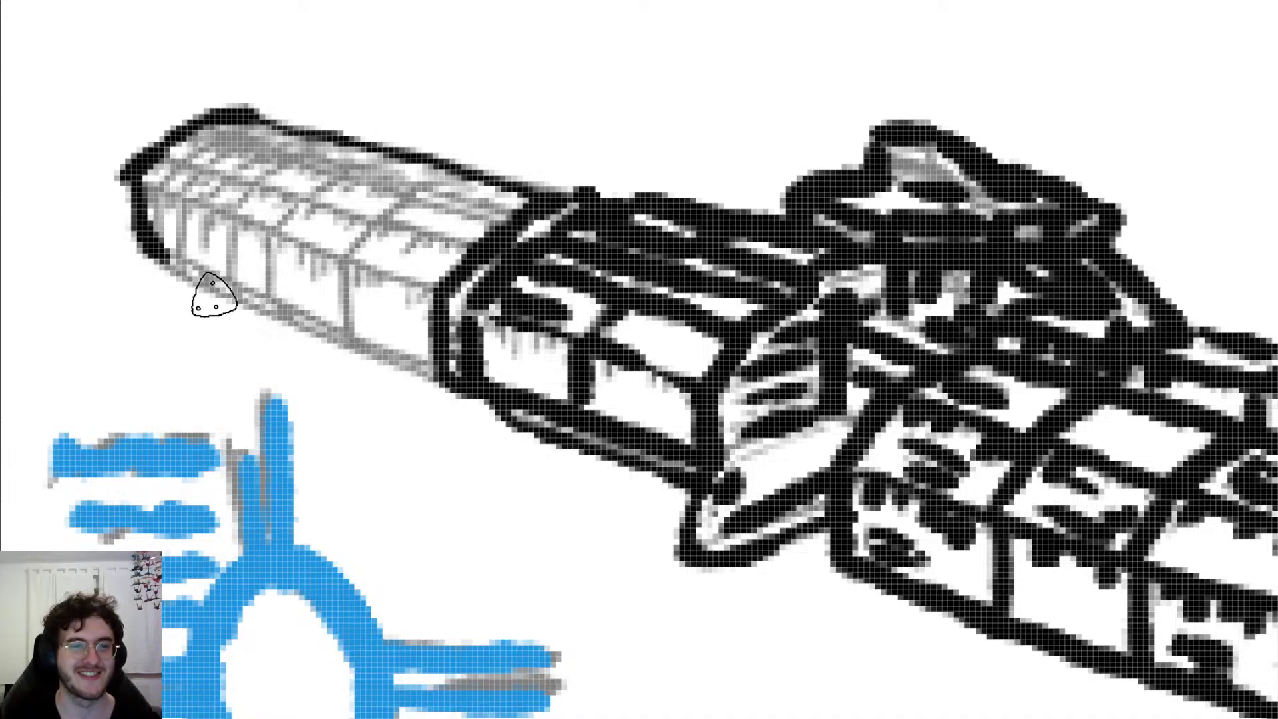
left_click_drag(170, 266, 422, 378)
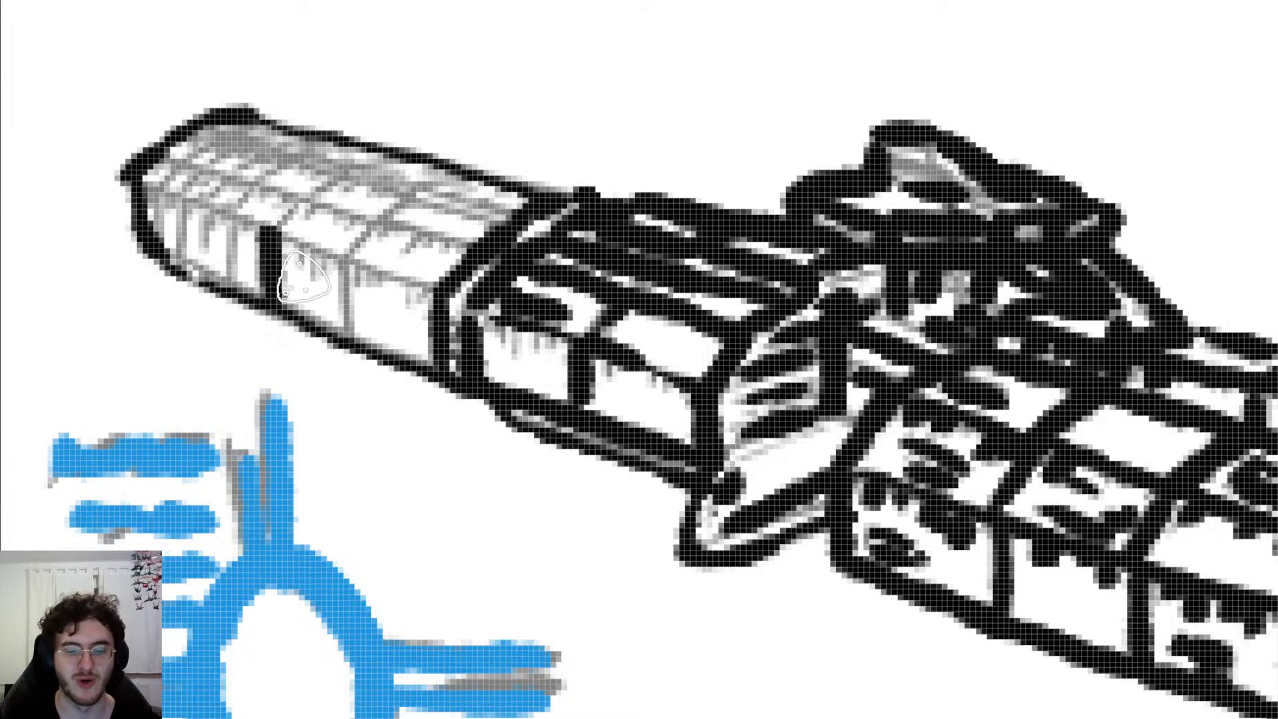
Step: Ink two cross dividers on the far hull section's side and the edge and details of its upper deck
mouse_move(273, 301)
left_mouse_down()
mouse_move(274, 222)
mouse_move(331, 175)
left_mouse_up()
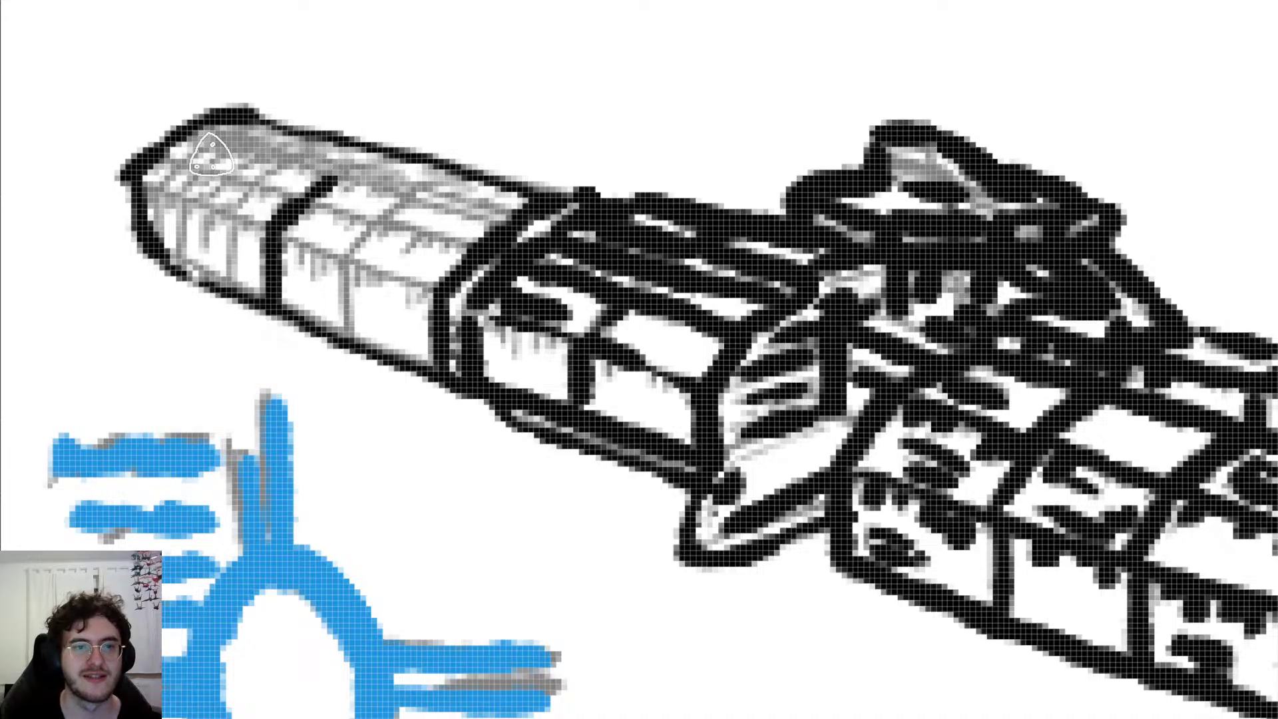
left_click_drag(204, 145, 505, 216)
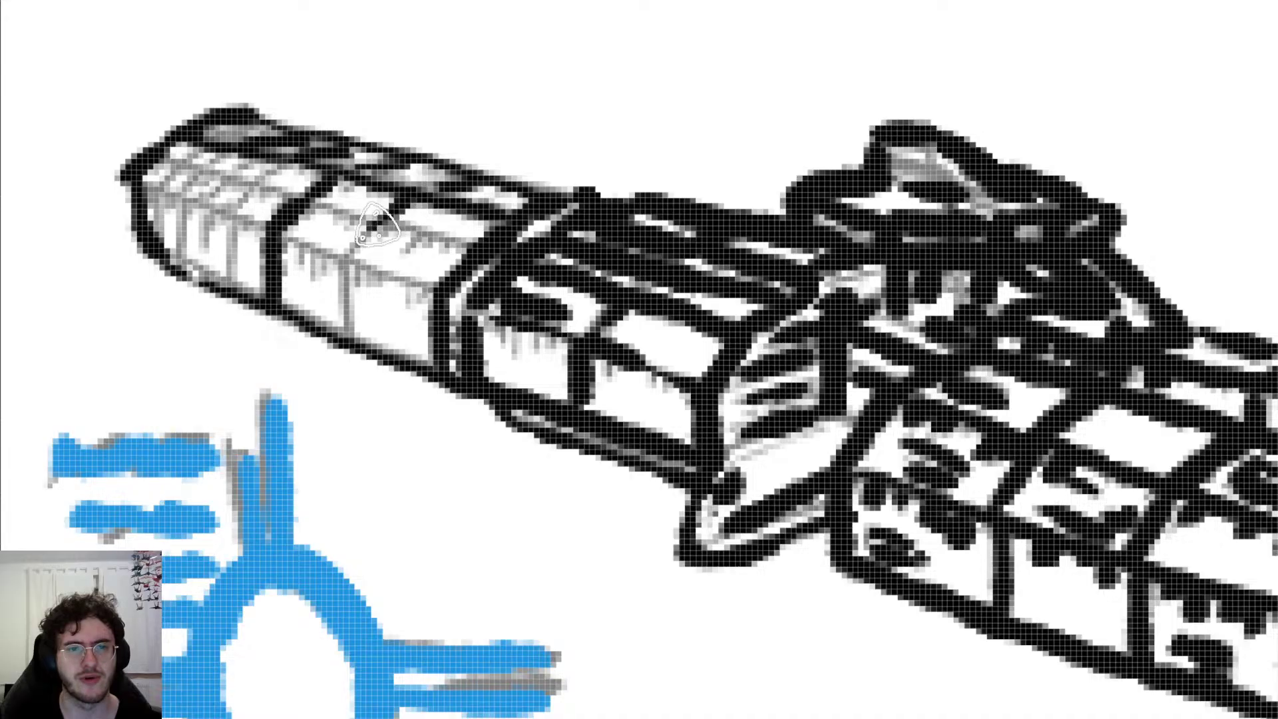
left_click_drag(342, 265, 381, 229)
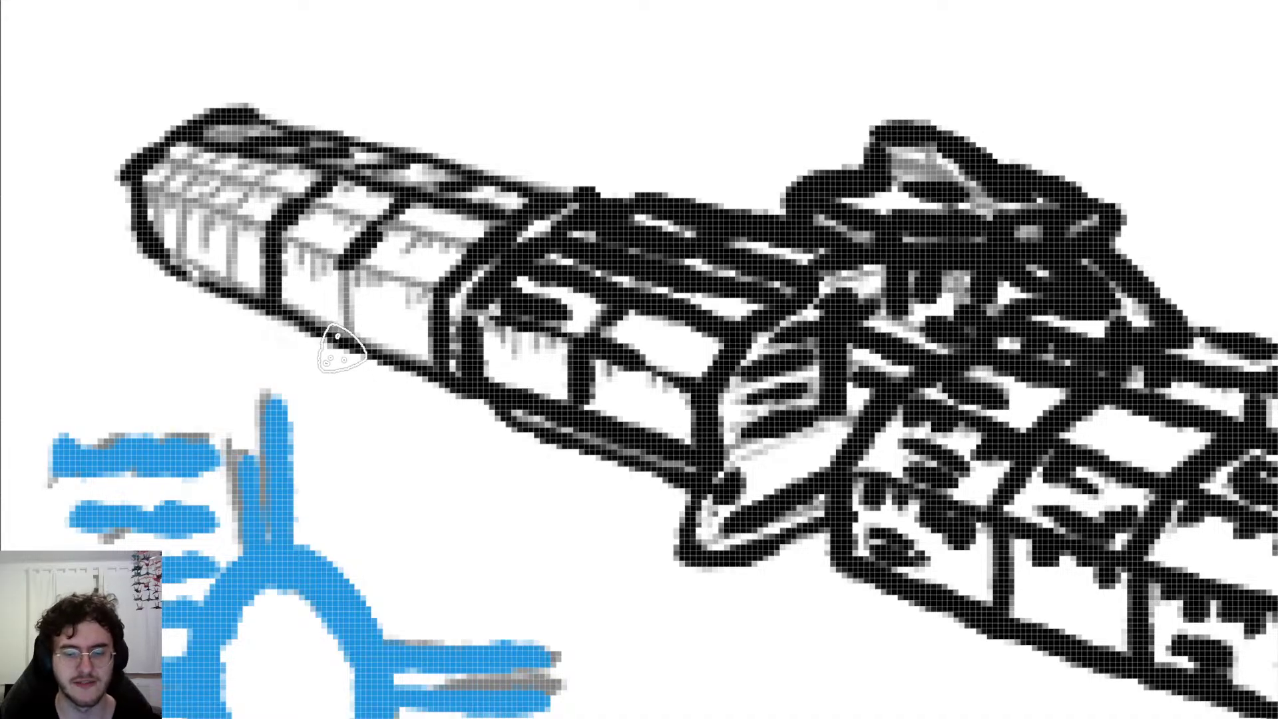
left_click_drag(344, 324, 342, 269)
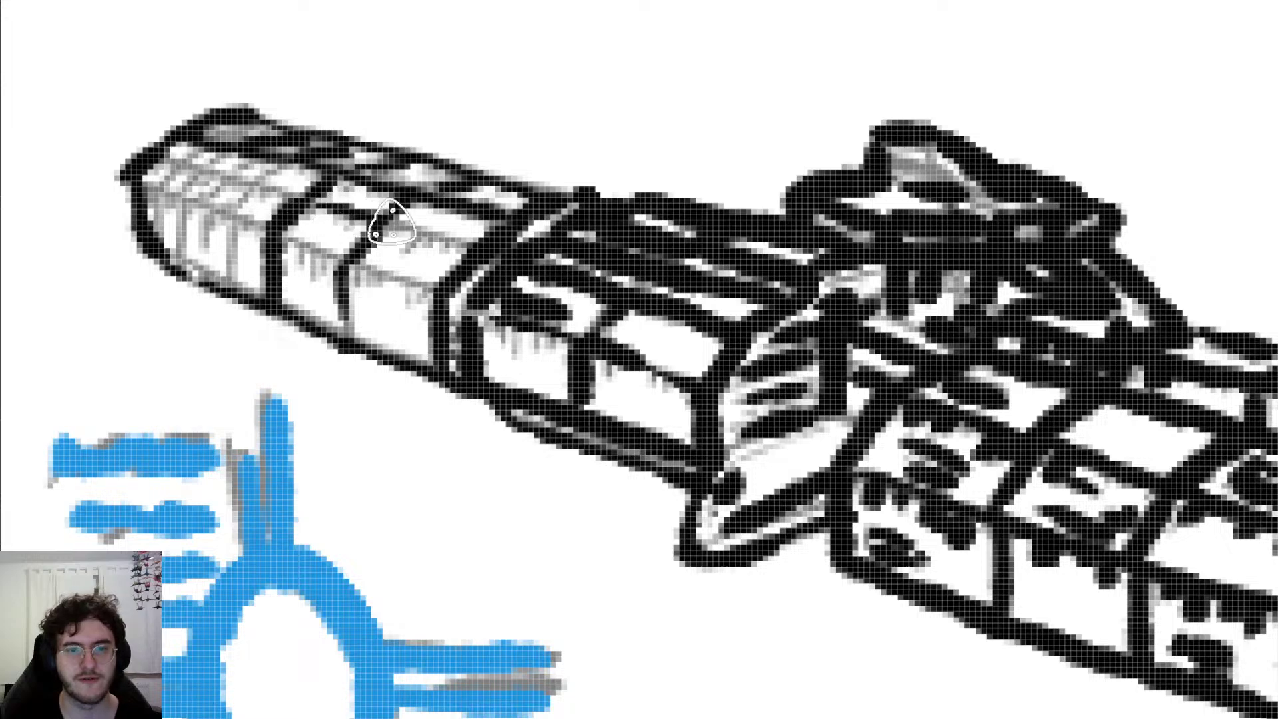
Step: Ink the lengthwise seams along the far hull section's side and the ribs and small dark marks near its blunt end
left_click_drag(392, 221, 499, 246)
left_click_drag(276, 242, 457, 300)
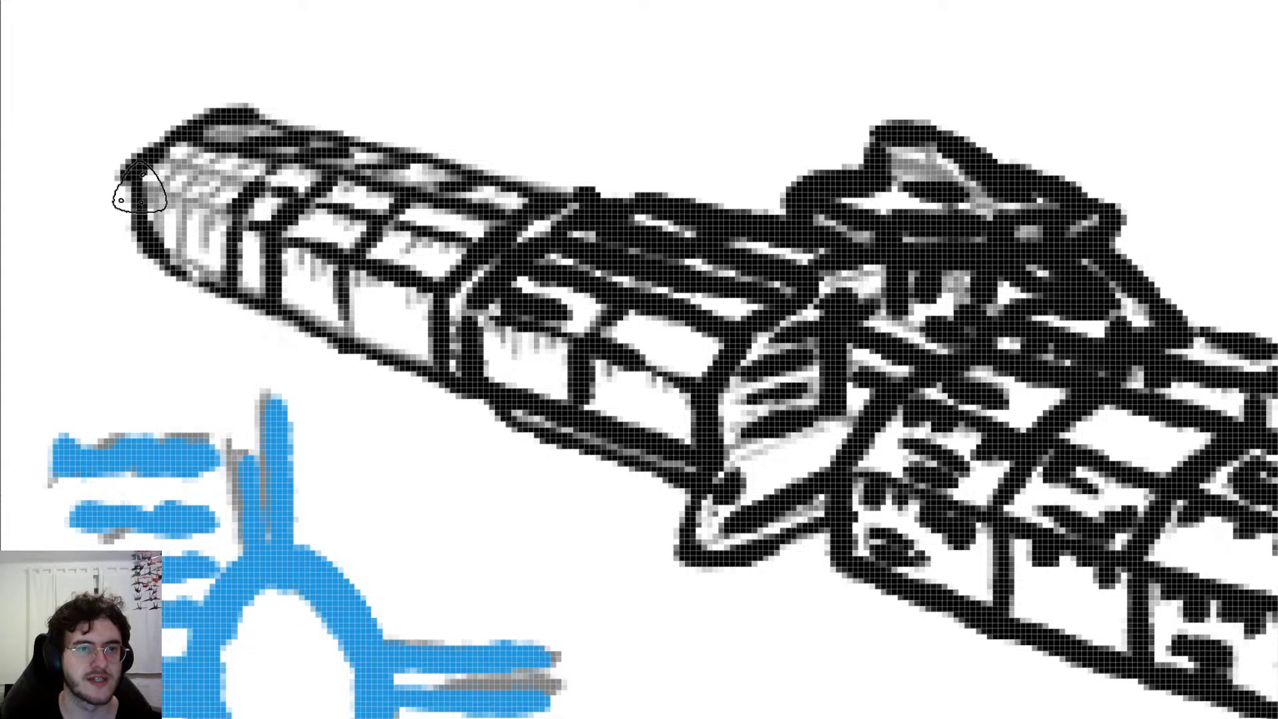
left_click_drag(177, 201, 182, 272)
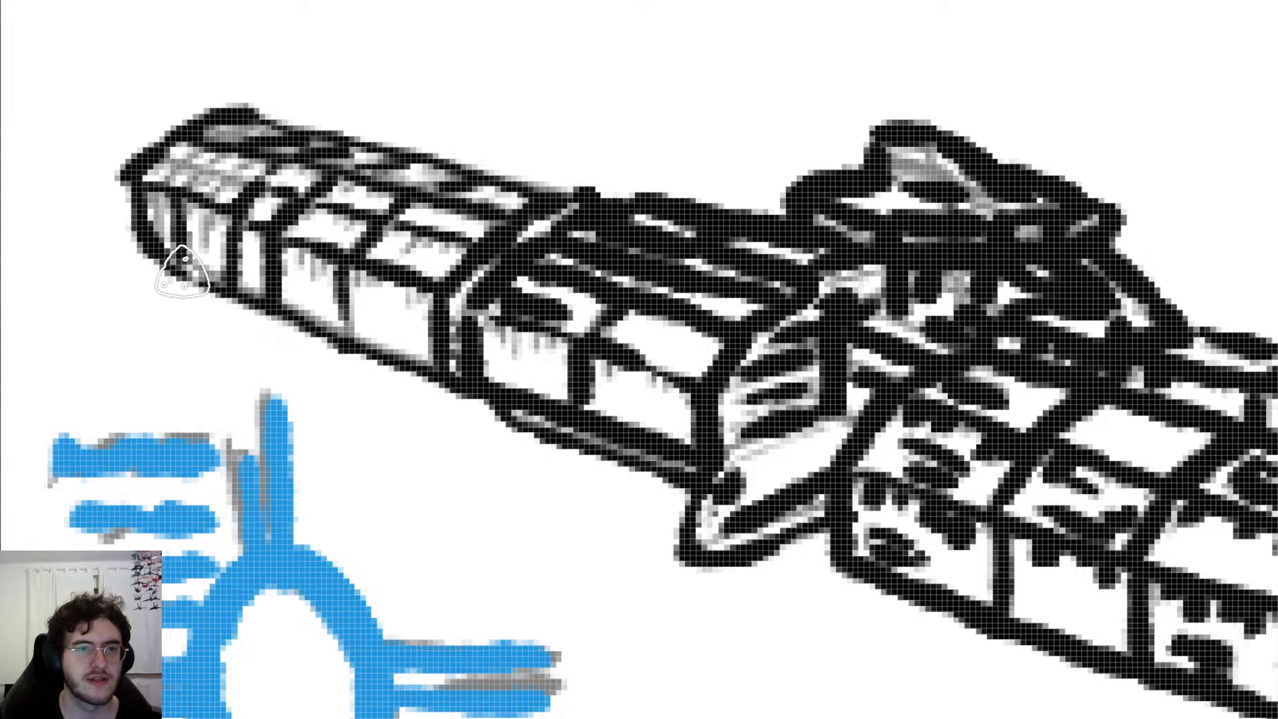
left_click_drag(211, 215, 208, 249)
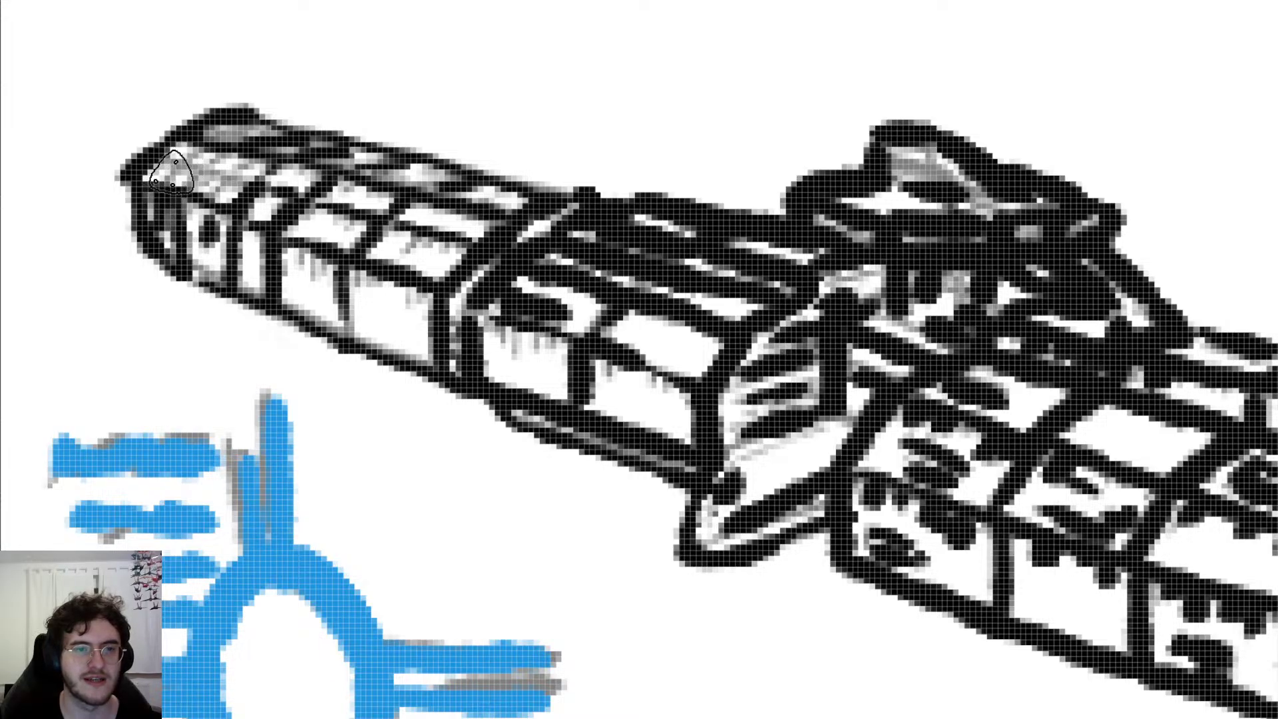
mouse_move(172, 173)
left_mouse_down()
mouse_move(233, 170)
mouse_move(269, 146)
mouse_move(270, 157)
mouse_move(163, 163)
mouse_move(232, 185)
left_mouse_up()
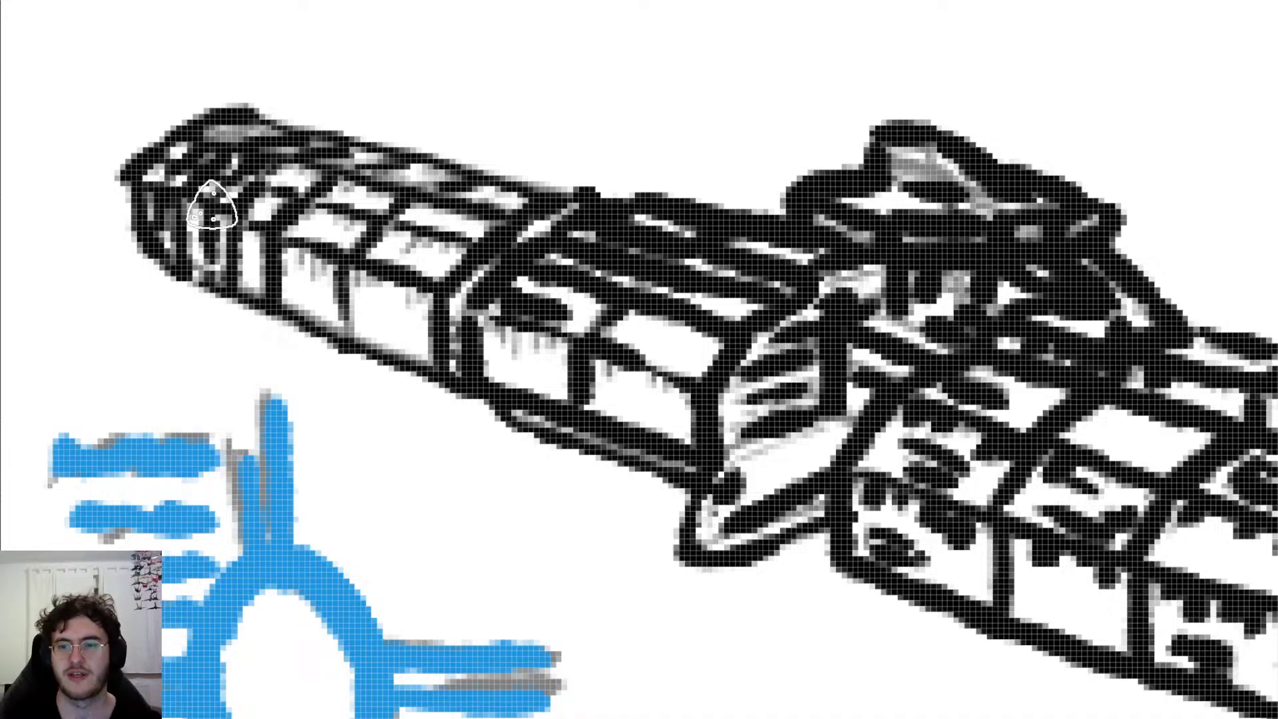
Step: Strengthen the dark hatching lines on the inner face of the collar between the middle and main hull sections
scroll(212, 205, "down", 5)
scroll(212, 205, "up", 2)
scroll(442, 385, "up", 1)
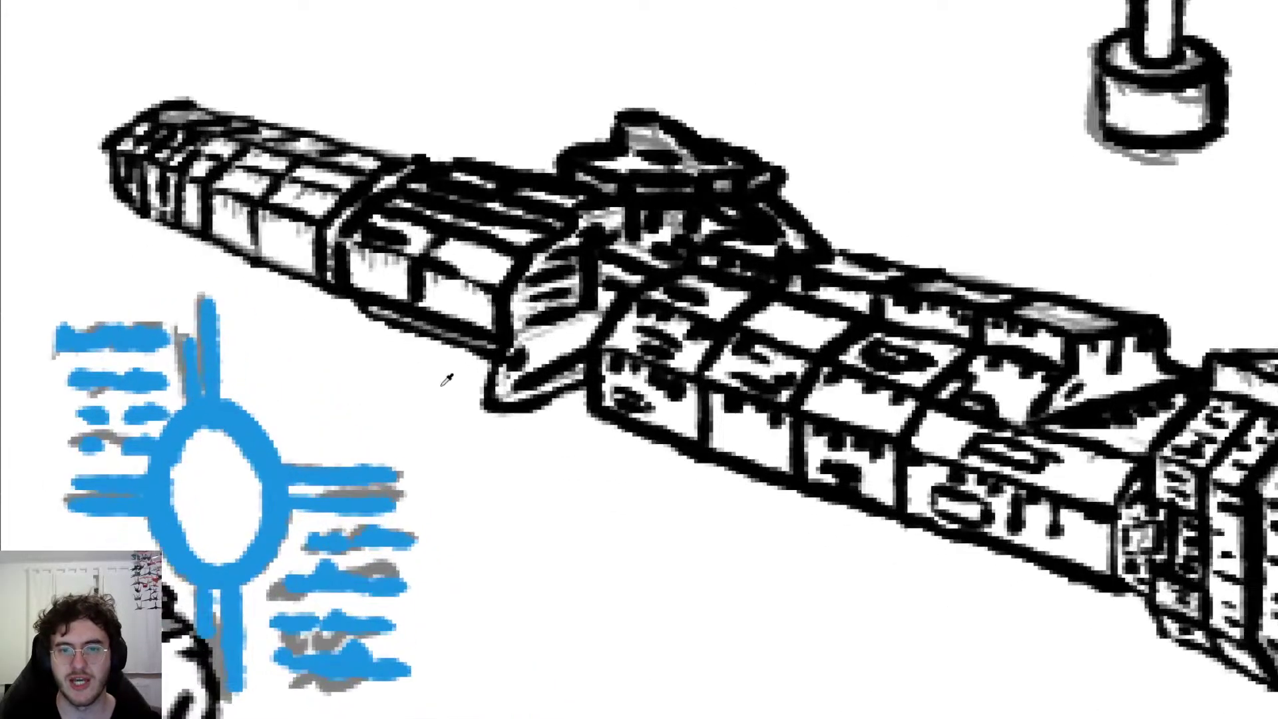
scroll(443, 382, "up", 2)
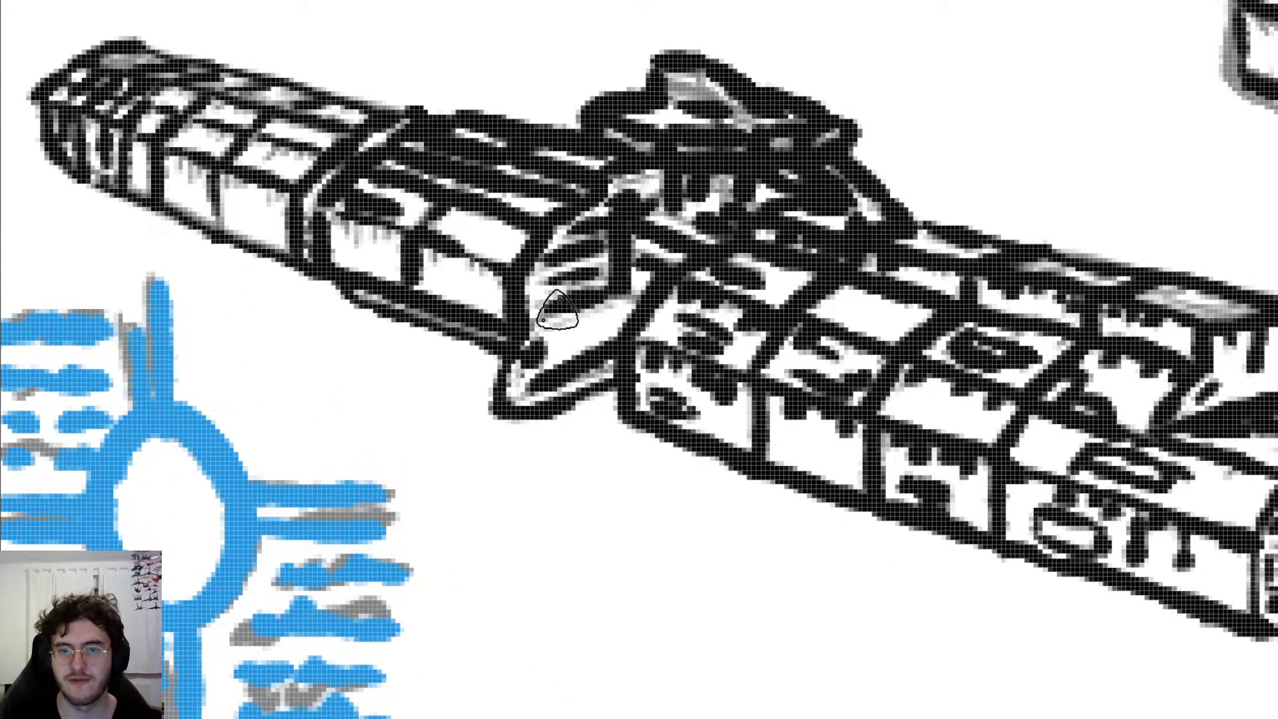
left_click_drag(540, 336, 625, 288)
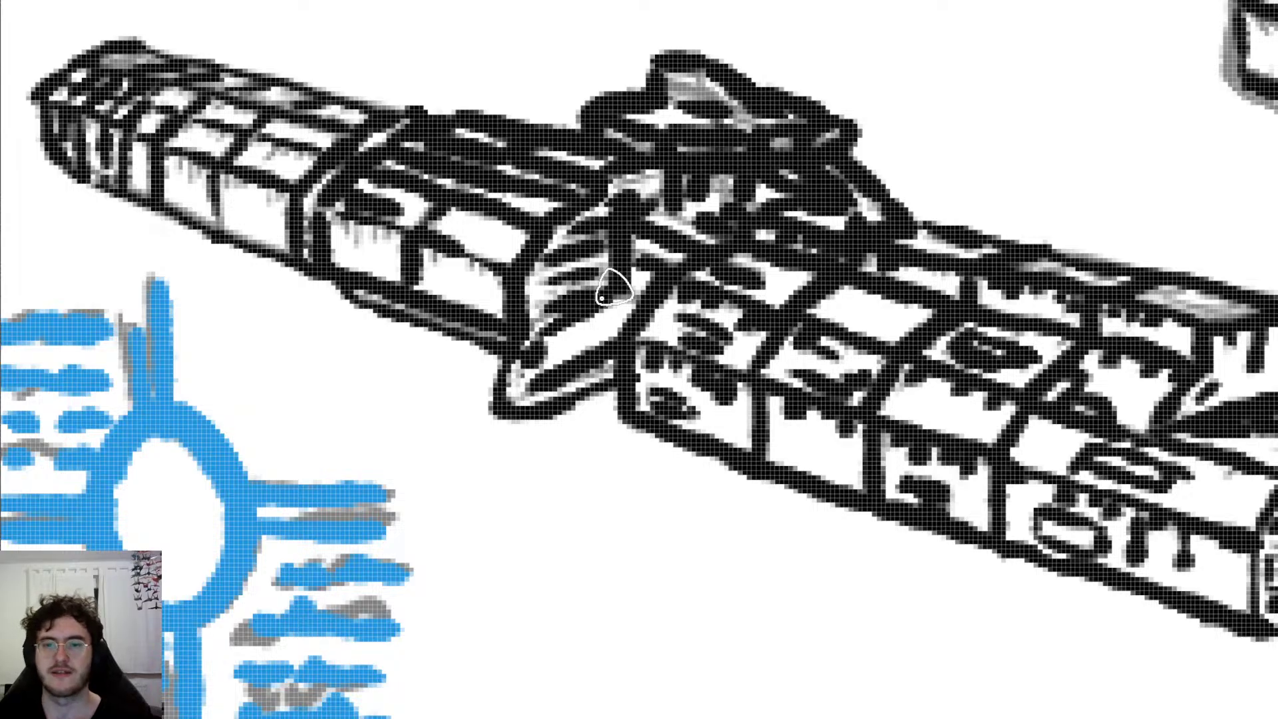
Step: Paint the space inside the circular window solid black along its upper-left rim and down to the woman's face
scroll(613, 287, "down", 8)
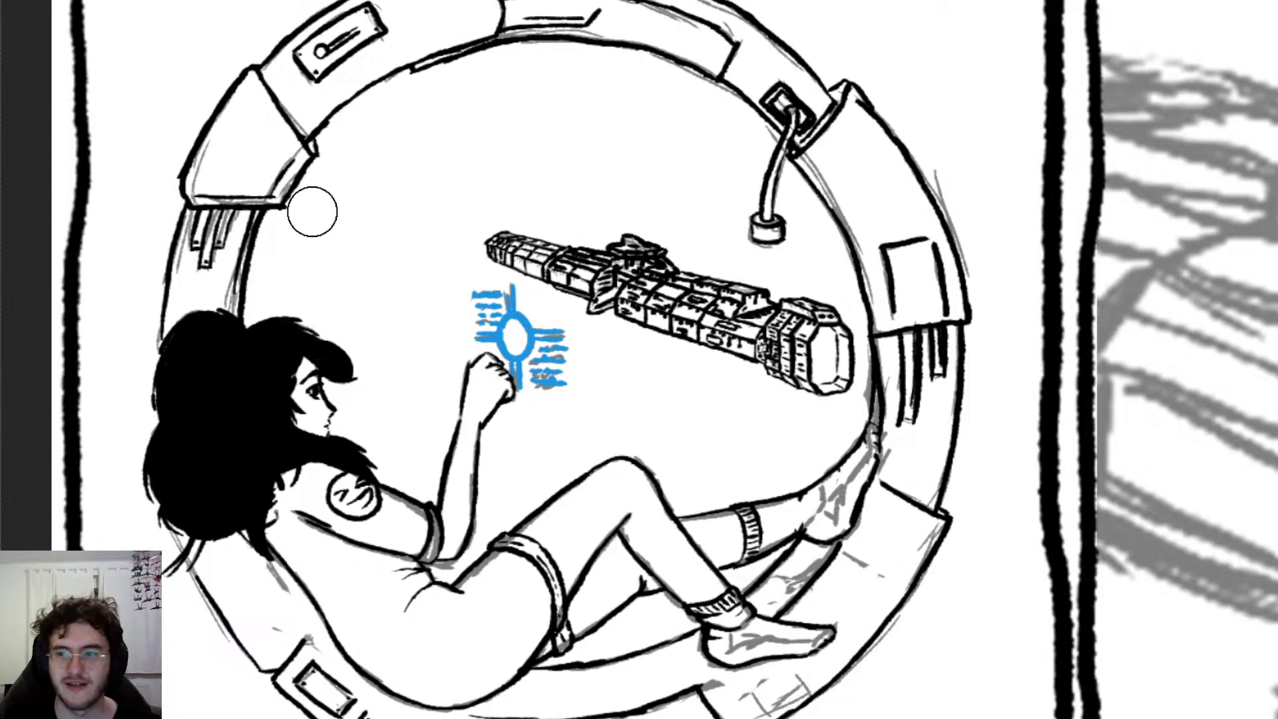
left_click_drag(313, 211, 337, 171)
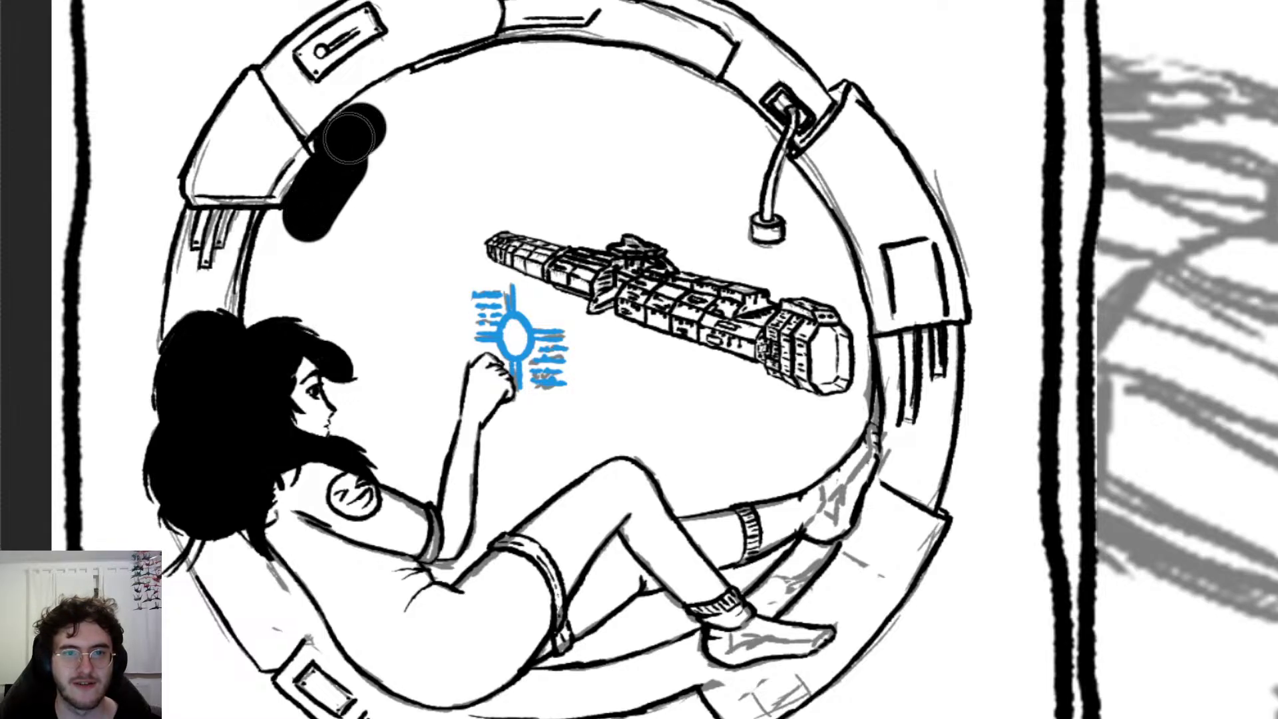
left_click_drag(359, 124, 394, 99)
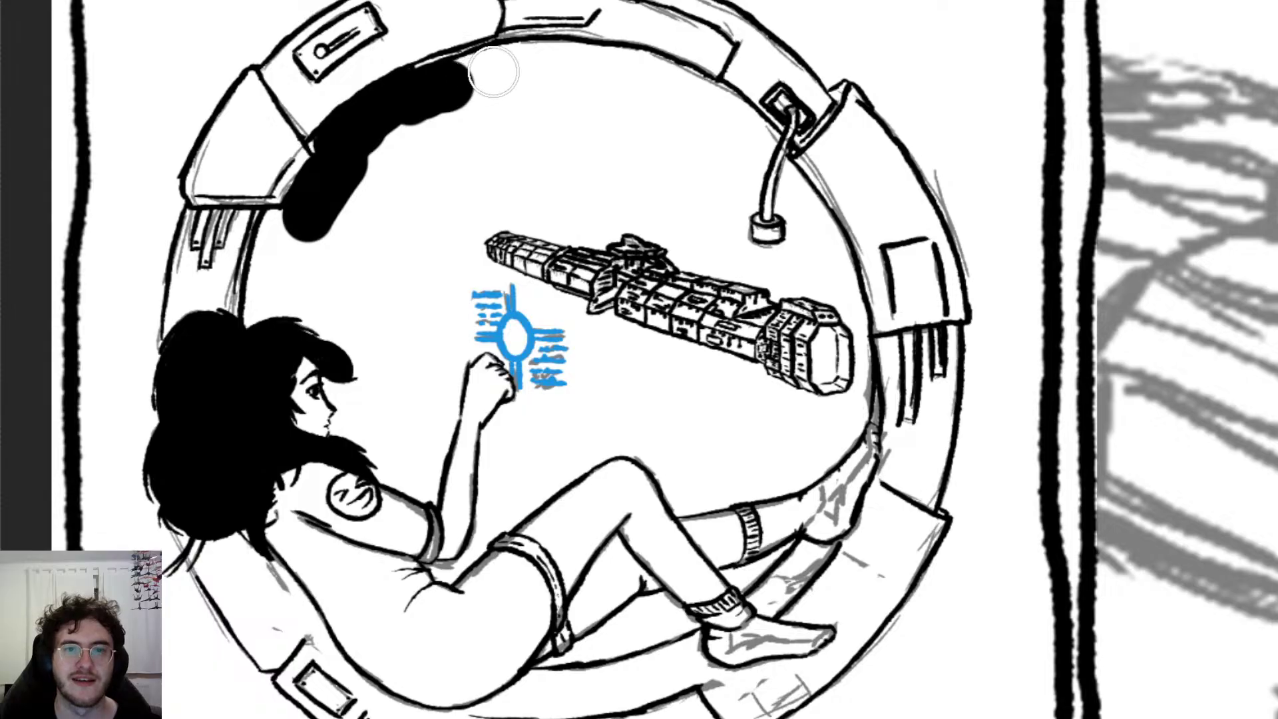
mouse_move(494, 72)
left_mouse_down()
mouse_move(462, 84)
mouse_move(340, 219)
left_mouse_up()
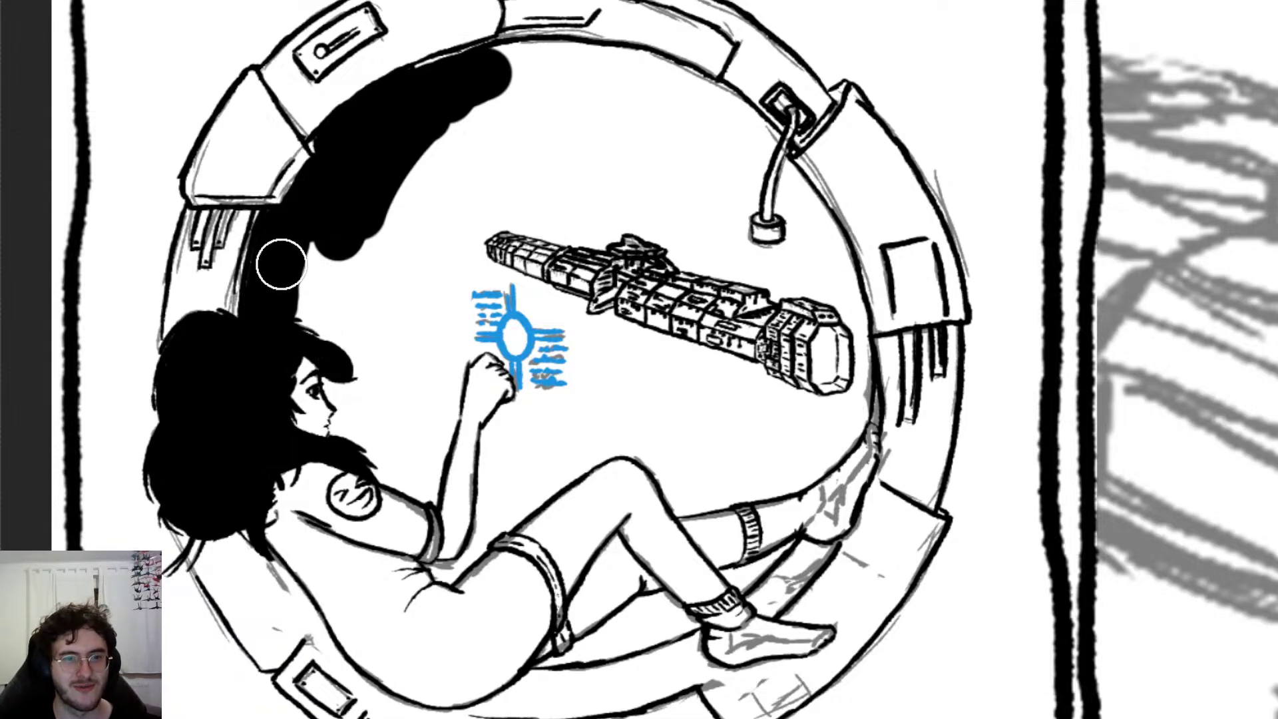
mouse_move(280, 263)
left_mouse_down()
mouse_move(339, 257)
mouse_move(361, 345)
left_mouse_up()
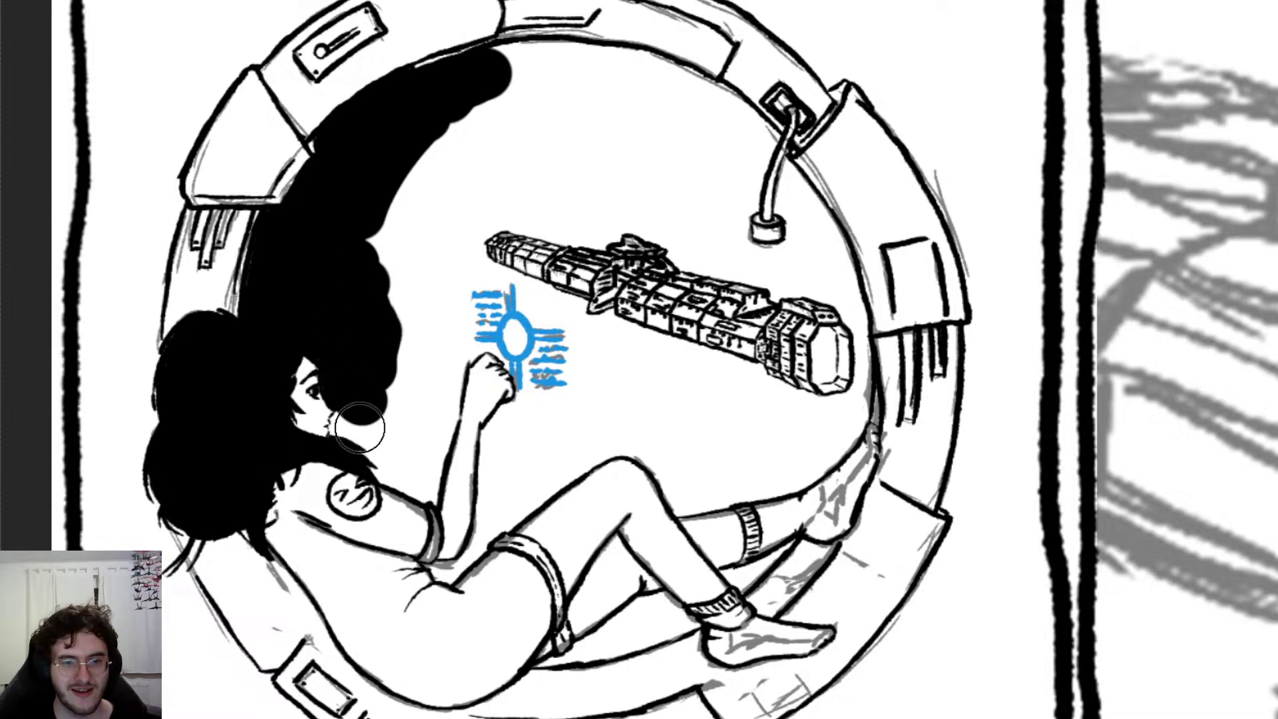
Step: Fill the space in front of the woman's face and above her shoulder with black up to her raised forearm
scroll(341, 428, "up", 5)
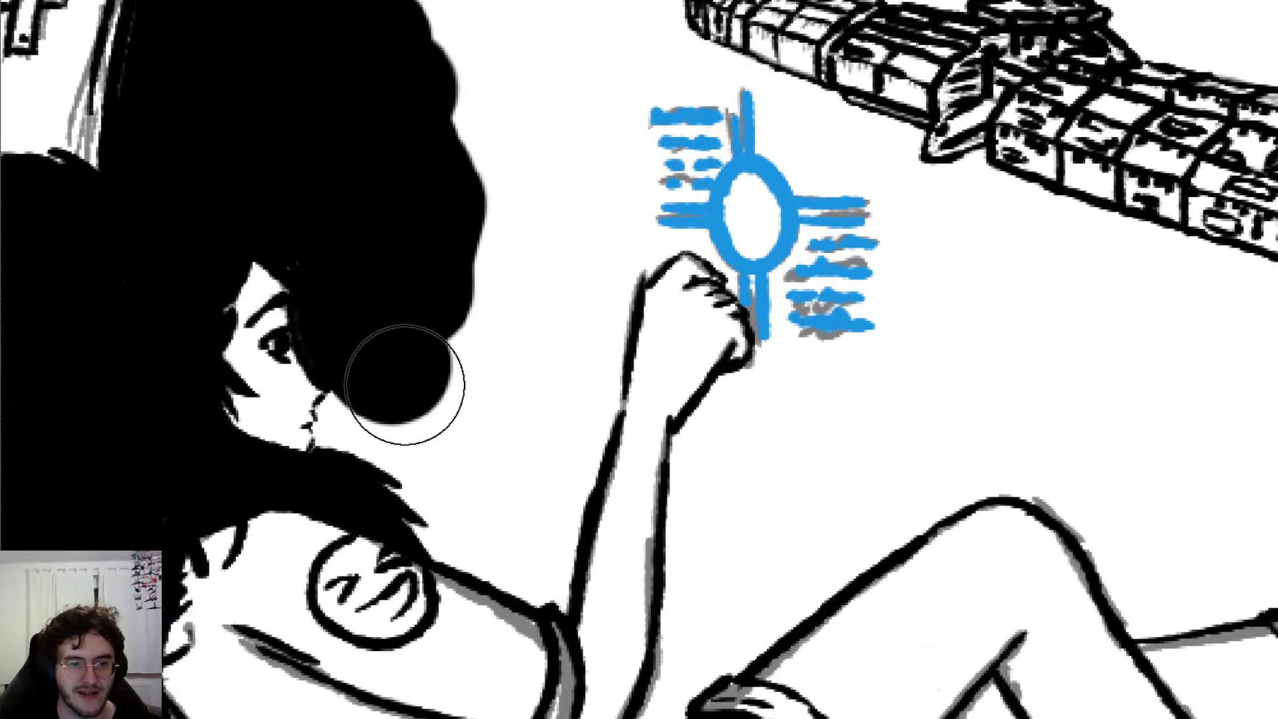
left_click(373, 432)
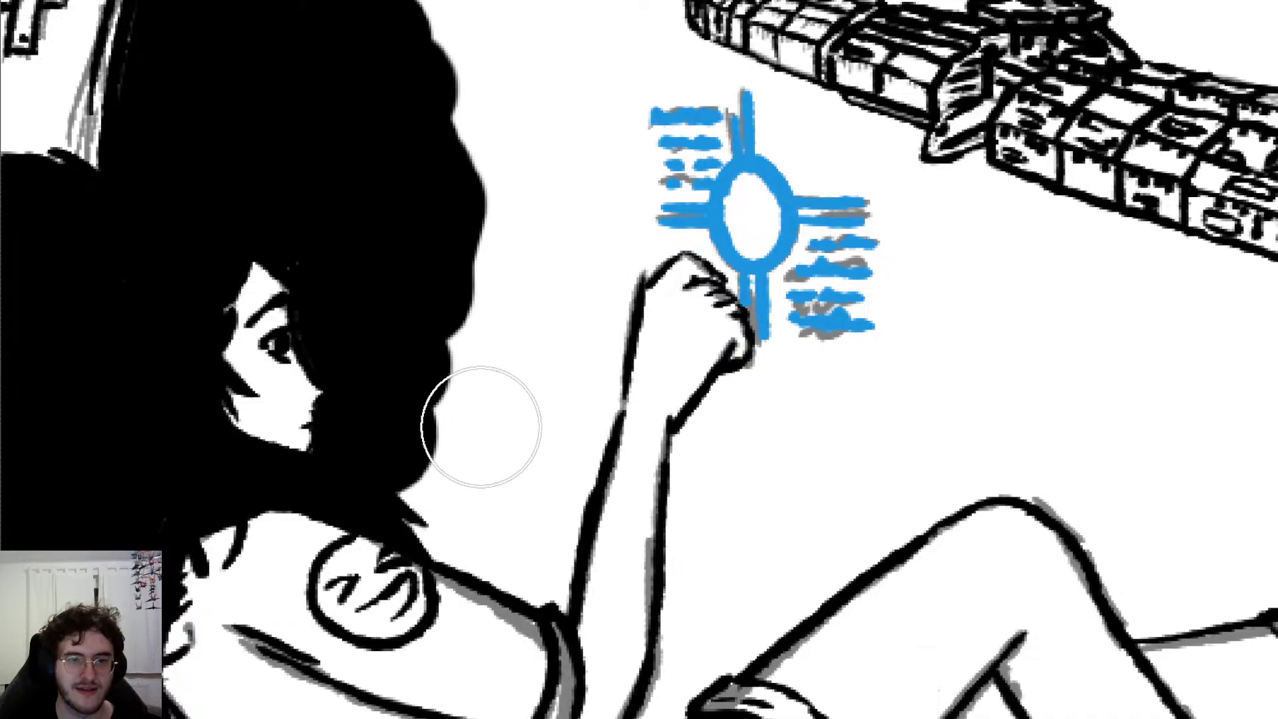
left_click_drag(440, 487, 481, 518)
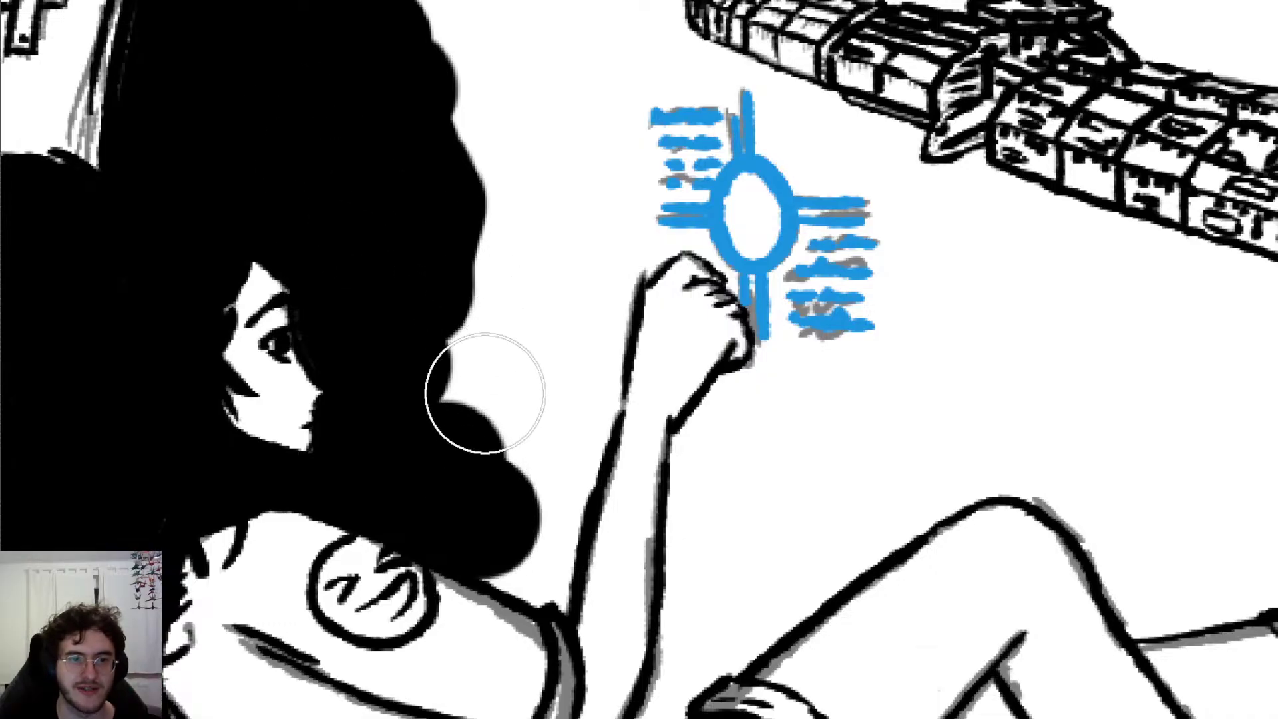
left_click_drag(485, 393, 473, 302)
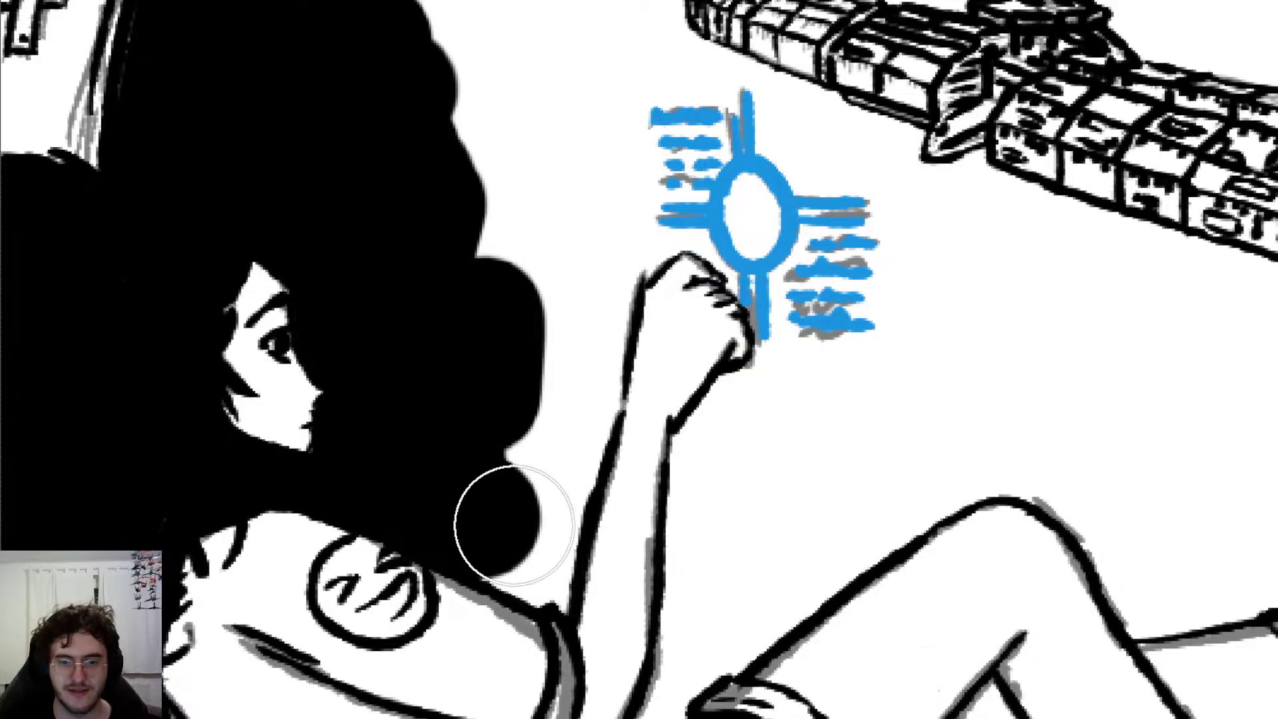
mouse_move(515, 526)
left_mouse_down()
mouse_move(579, 562)
mouse_move(633, 550)
mouse_move(574, 587)
mouse_move(613, 570)
mouse_move(604, 541)
left_mouse_up()
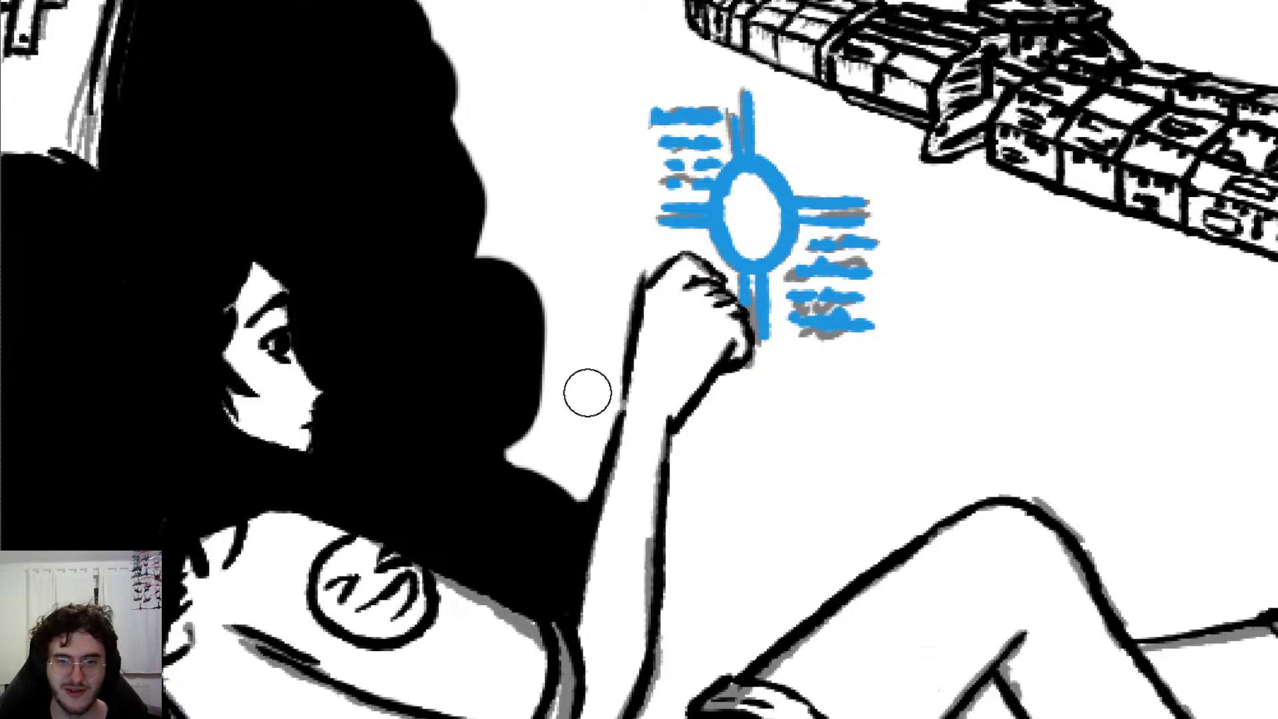
Step: Fill the space around the raised hand and behind the blue emblem with black, continuing down beside the forearm with a larger brush
key("bracketright")
key("bracketright")
key("bracketright")
mouse_move(502, 465)
left_mouse_down()
mouse_move(553, 428)
mouse_move(576, 266)
mouse_move(565, 337)
mouse_move(582, 277)
mouse_move(659, 165)
mouse_move(742, 133)
mouse_move(818, 220)
mouse_move(714, 189)
mouse_move(607, 242)
mouse_move(651, 177)
mouse_move(695, 216)
mouse_move(730, 204)
mouse_move(785, 222)
mouse_move(765, 251)
mouse_move(780, 254)
mouse_move(804, 336)
mouse_move(816, 297)
mouse_move(792, 273)
mouse_move(816, 359)
mouse_move(814, 326)
mouse_move(782, 408)
mouse_move(790, 400)
mouse_move(736, 451)
mouse_move(721, 556)
left_mouse_up()
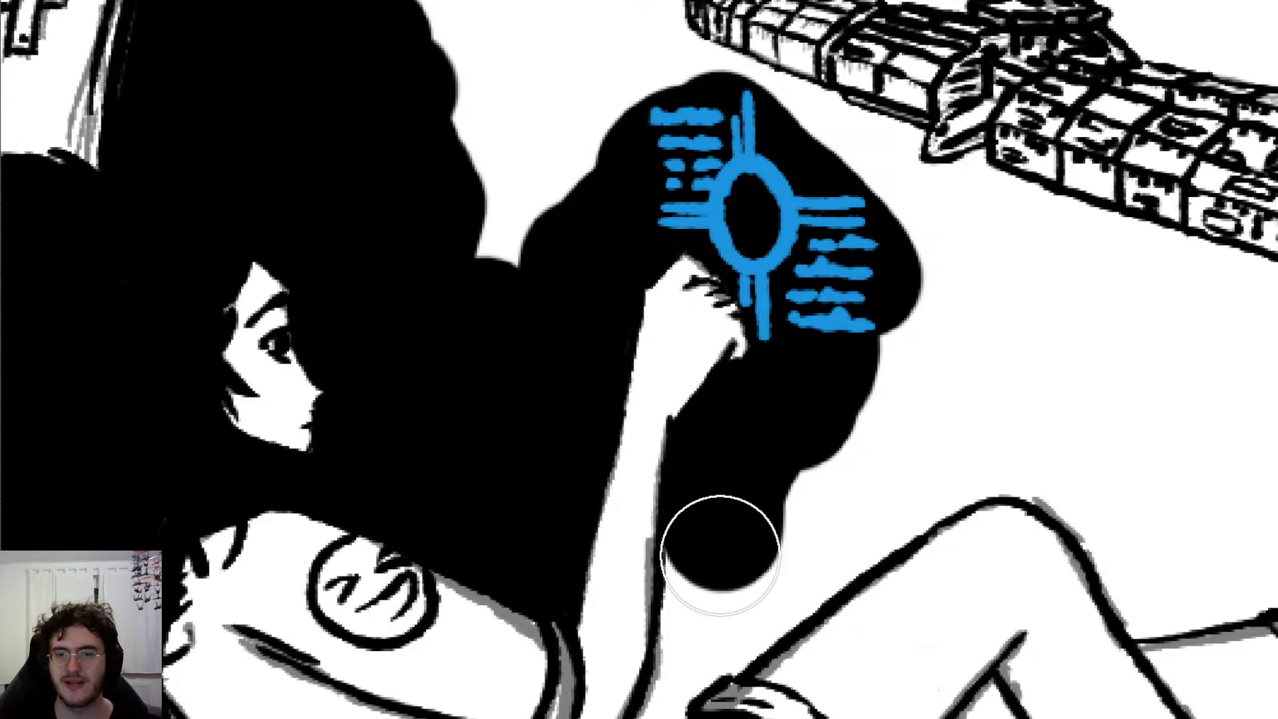
Step: Fill the small gap between the woman's elbow and lap with black and erase the spill over her torso
scroll(605, 477, "down", 3)
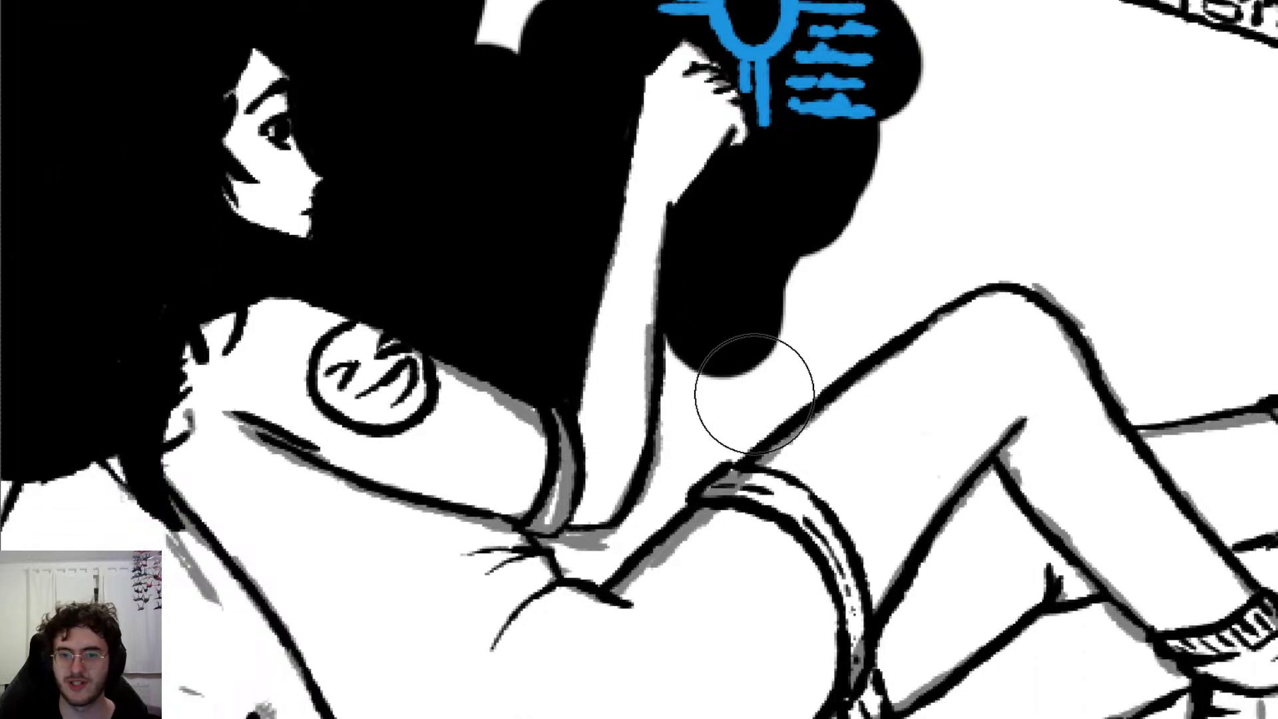
left_click(539, 609)
key("e")
left_click_drag(478, 559, 543, 643)
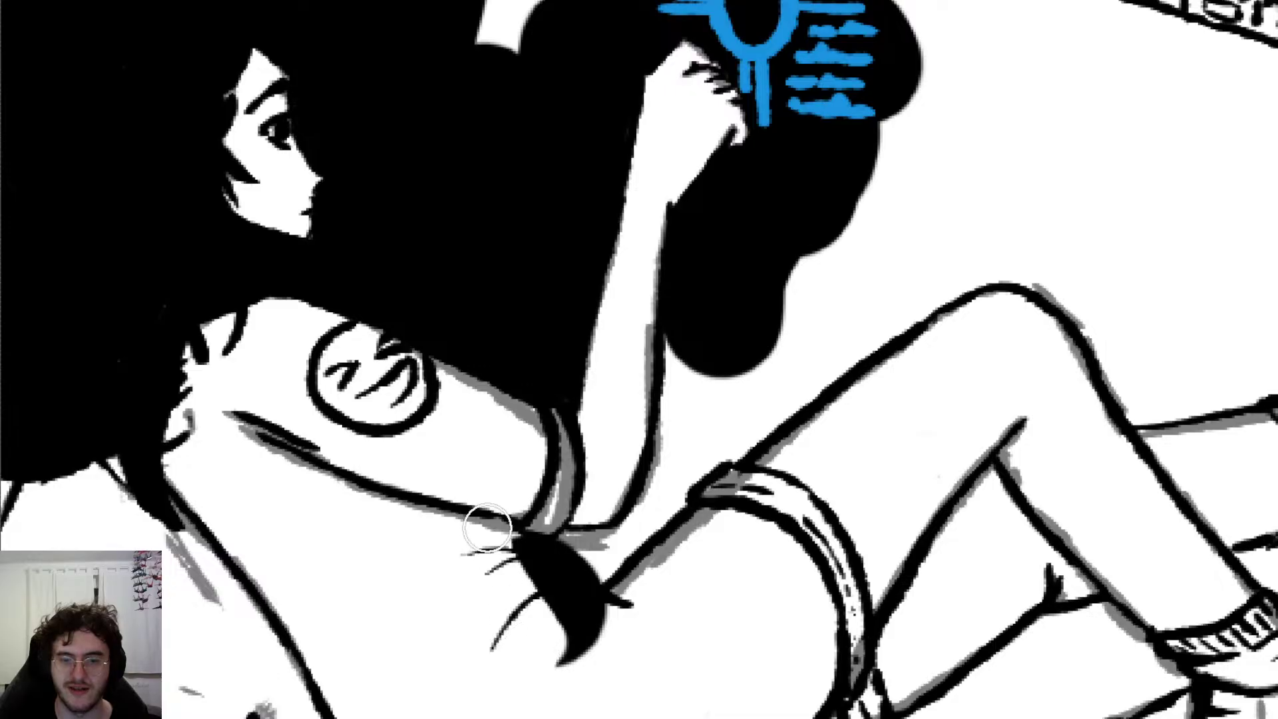
mouse_move(487, 527)
left_mouse_down()
mouse_move(579, 662)
mouse_move(642, 648)
left_mouse_up()
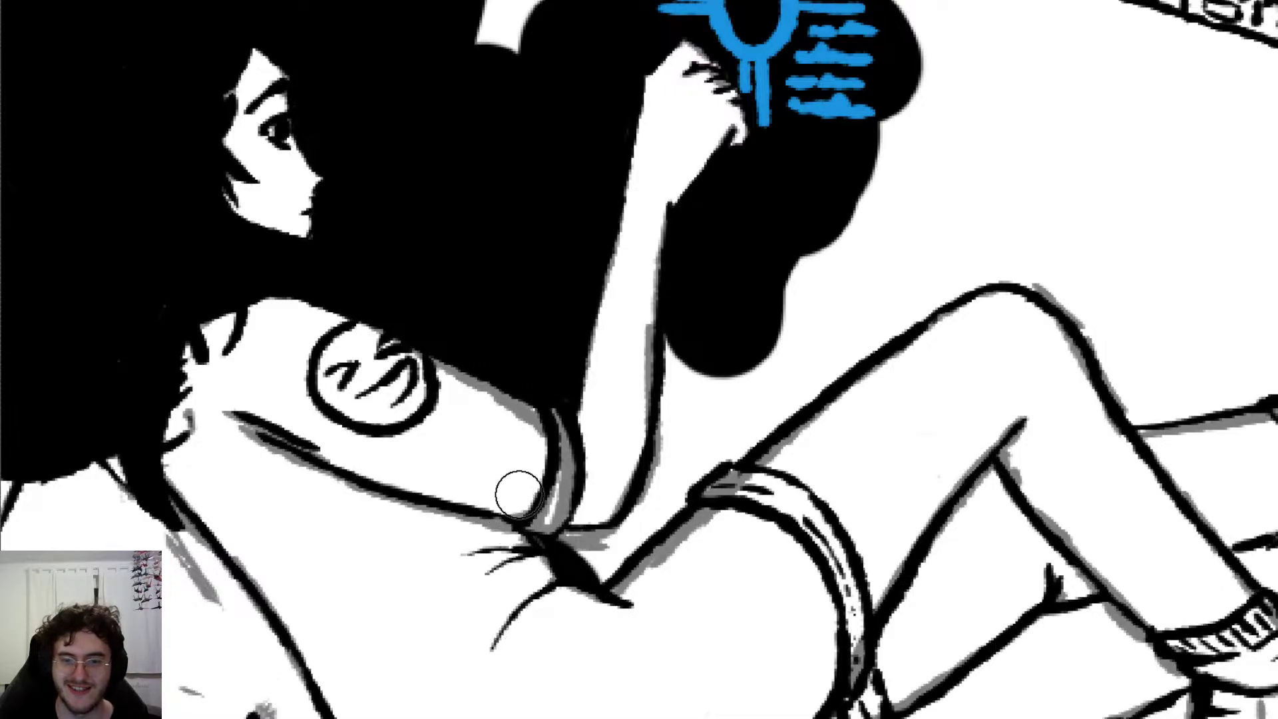
left_click(587, 584)
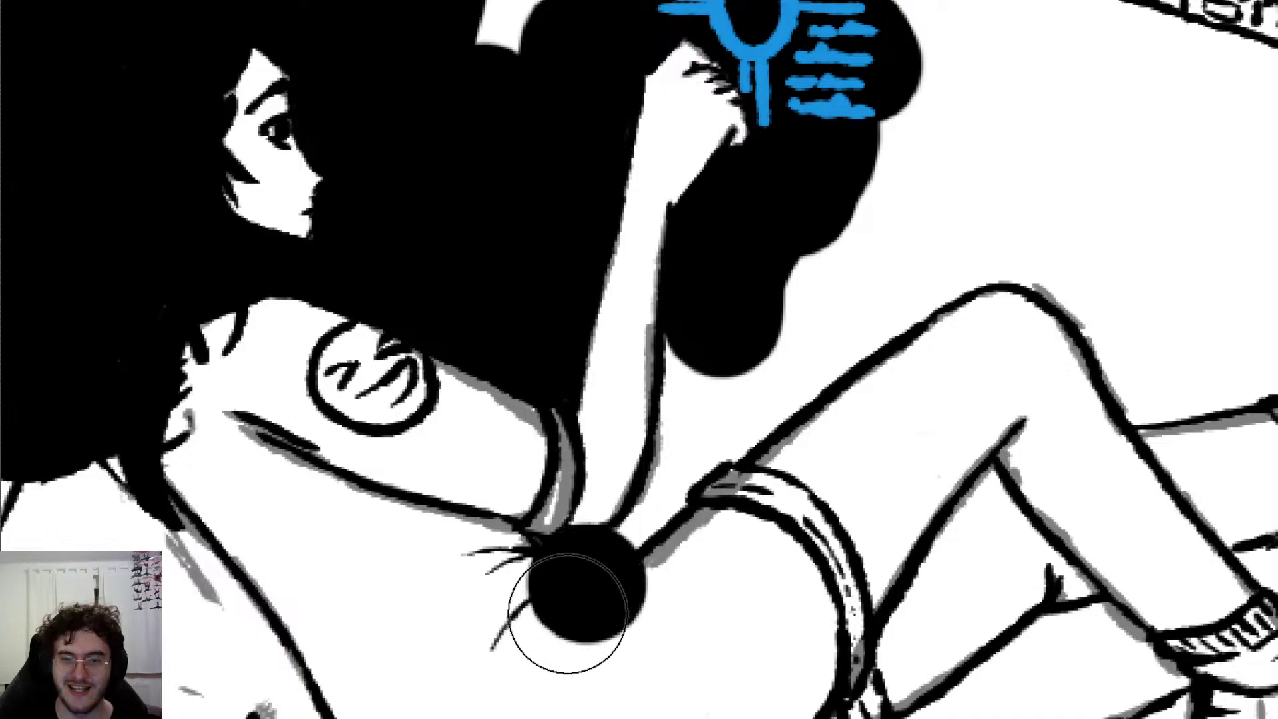
mouse_move(526, 572)
left_mouse_down()
mouse_move(561, 605)
mouse_move(638, 617)
left_mouse_up()
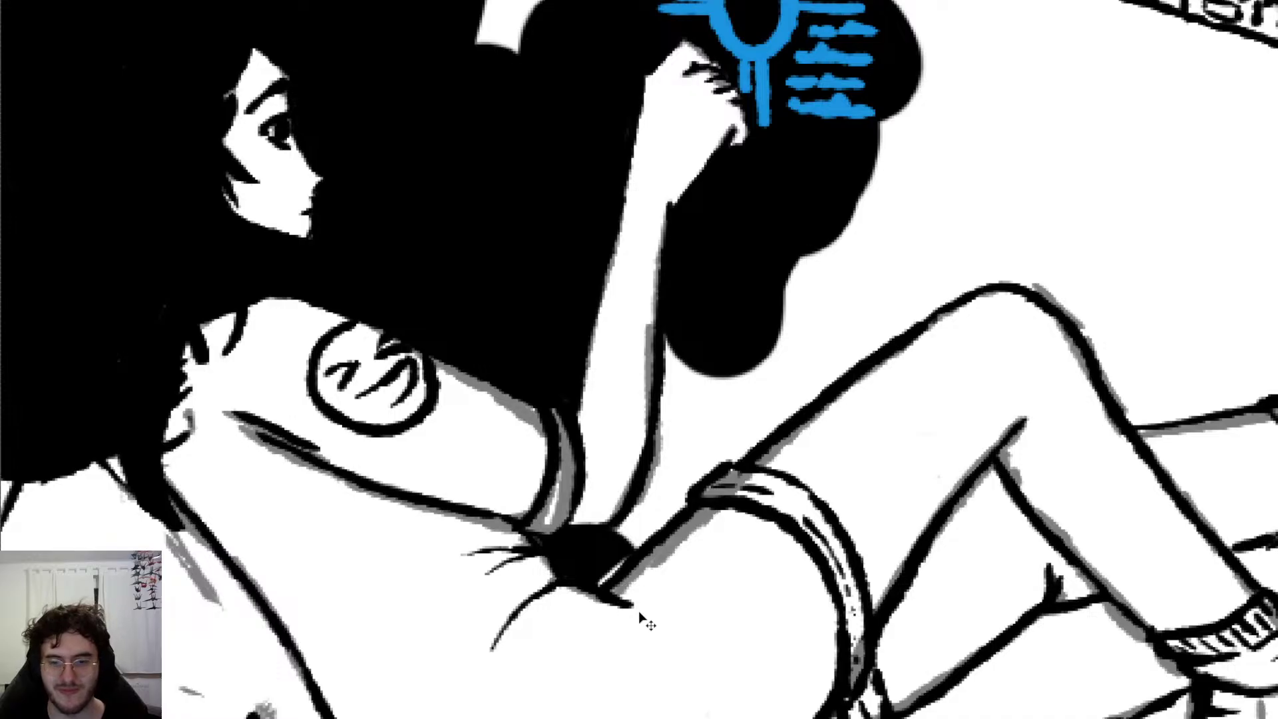
key("ctrl+z")
left_click_drag(626, 601, 659, 573)
key("b")
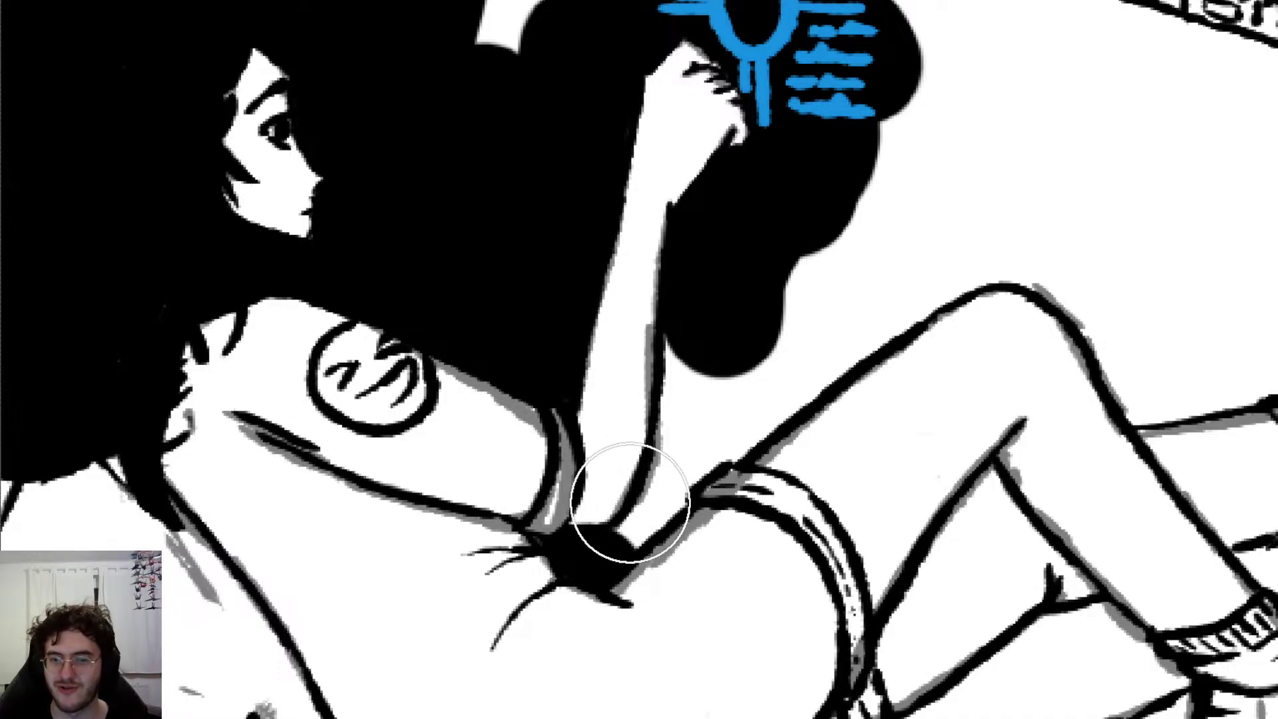
Step: Fill the space between the forearm and the raised thigh with black up to the knee, cleaning the spill off the shorts
left_click(667, 562)
mouse_move(668, 562)
left_mouse_down()
mouse_move(687, 517)
mouse_move(653, 550)
mouse_move(702, 491)
mouse_move(719, 353)
mouse_move(673, 518)
left_mouse_up()
left_click_drag(602, 616, 774, 468)
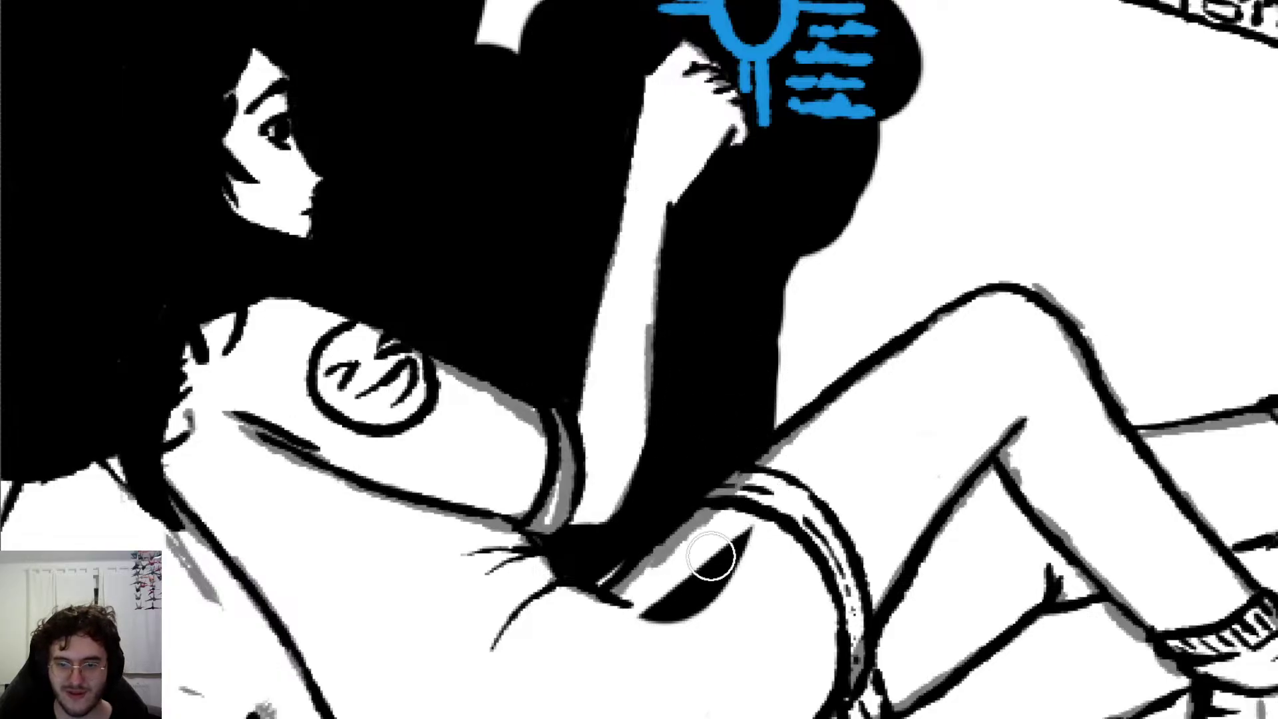
key("ctrl+z")
left_click_drag(628, 616, 781, 458)
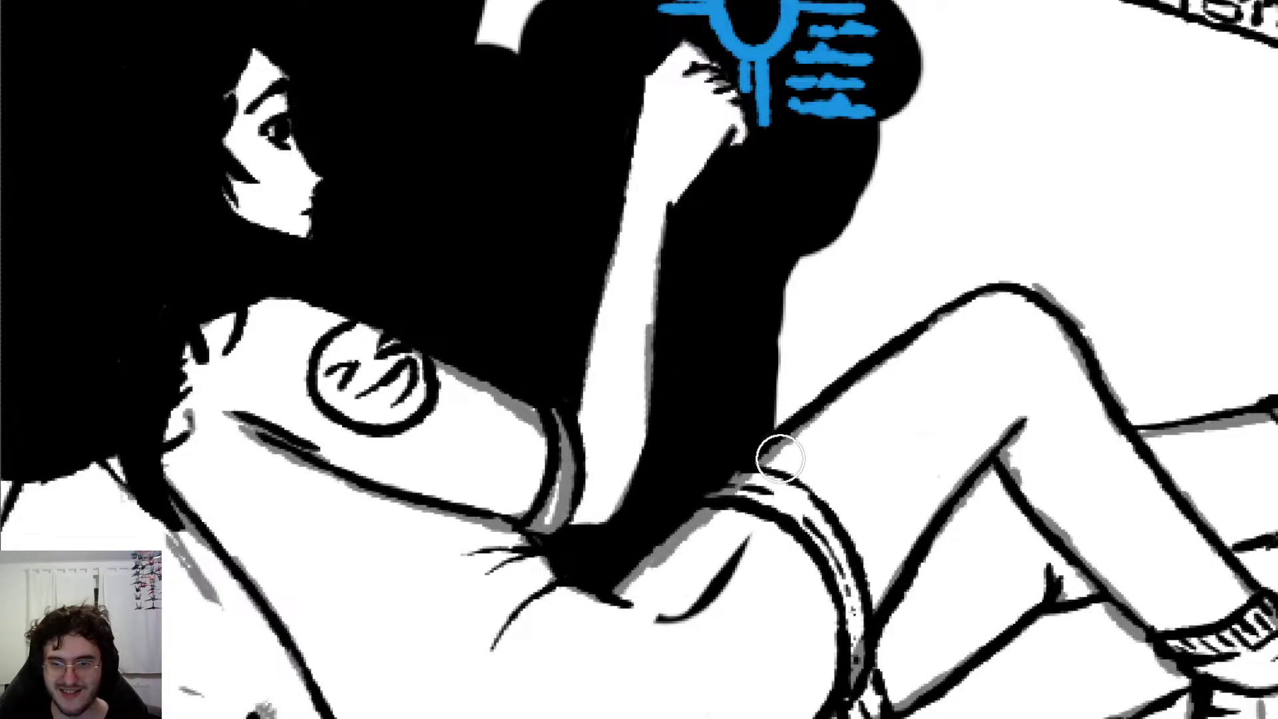
left_click_drag(747, 503, 661, 622)
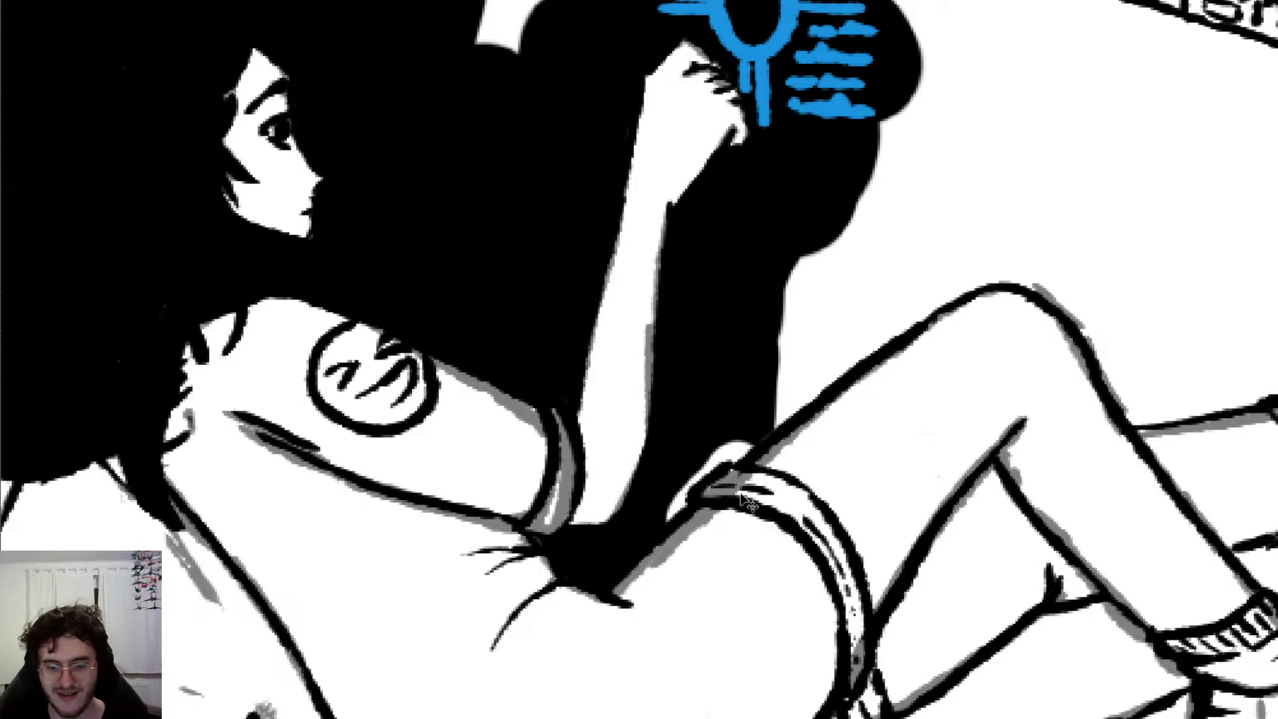
key("ctrl+z")
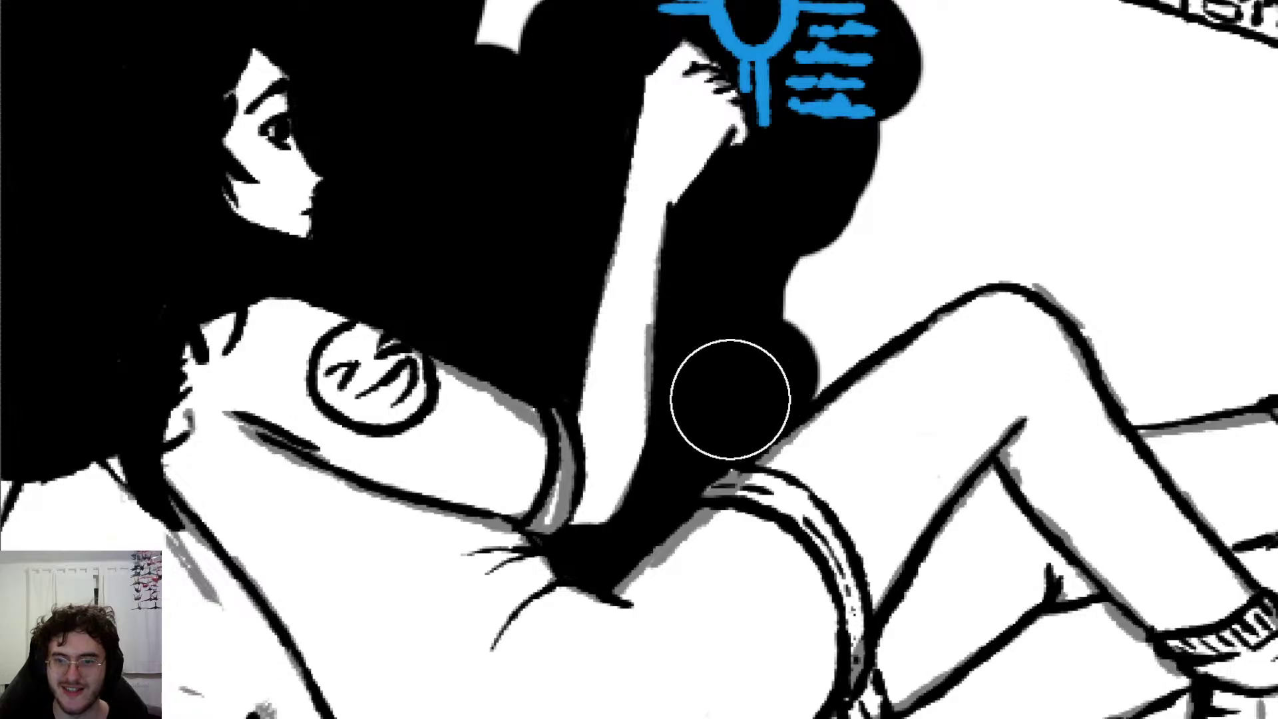
mouse_move(730, 393)
left_mouse_down()
mouse_move(847, 265)
mouse_move(858, 285)
mouse_move(953, 209)
left_mouse_up()
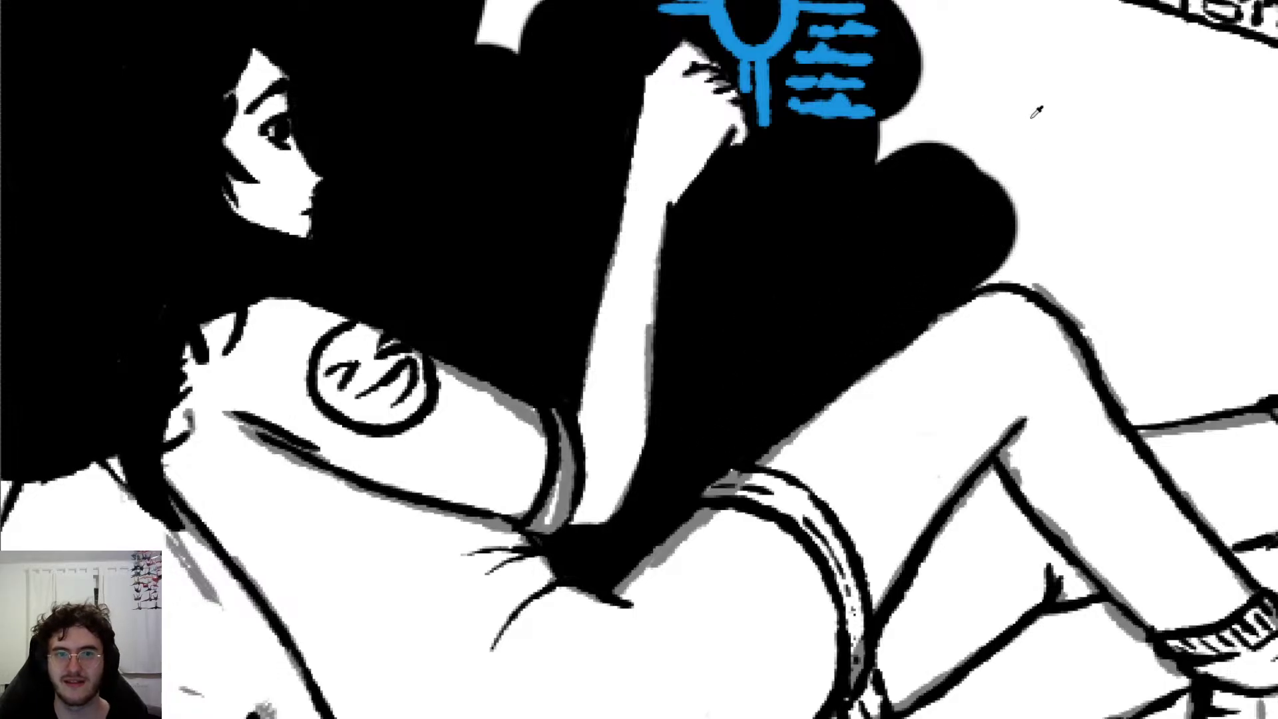
Step: Extend the black background from above the blue emblem to the spaceship's far tip and up toward the window rim
scroll(1032, 117, "down", 4)
scroll(992, 164, "right", 12)
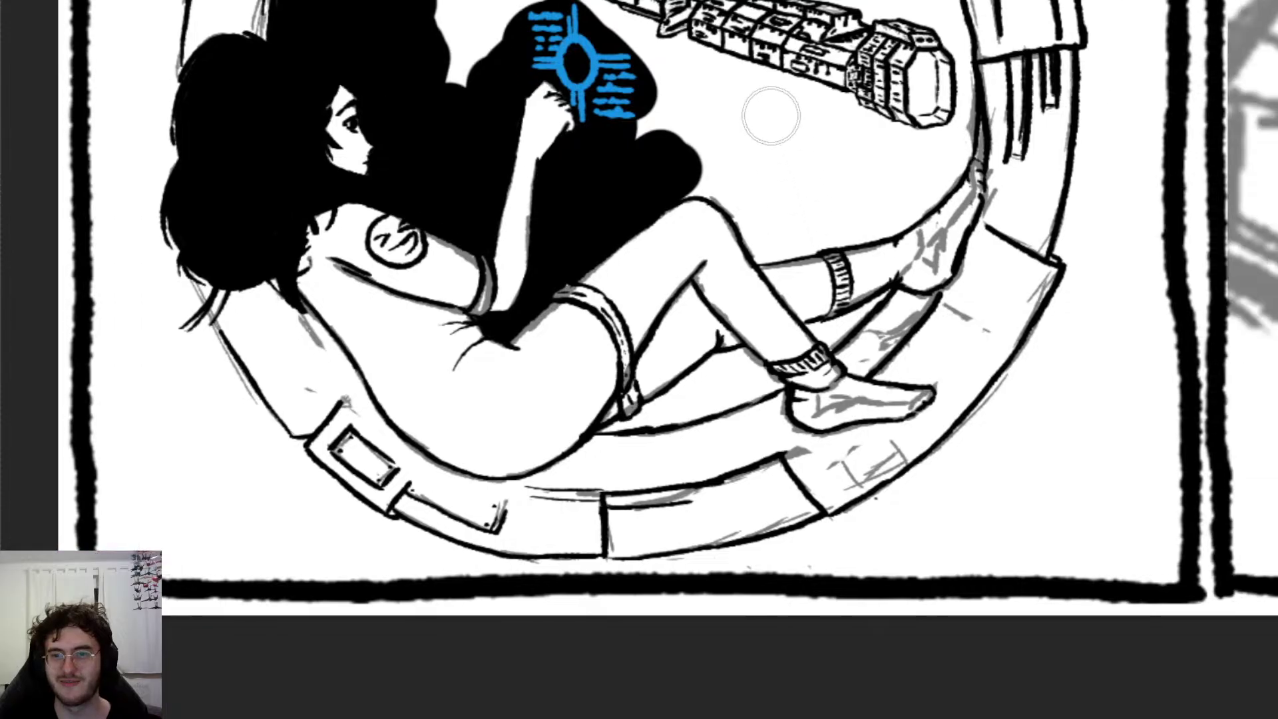
scroll(779, 118, "up", 4)
scroll(627, 171, "up", 8)
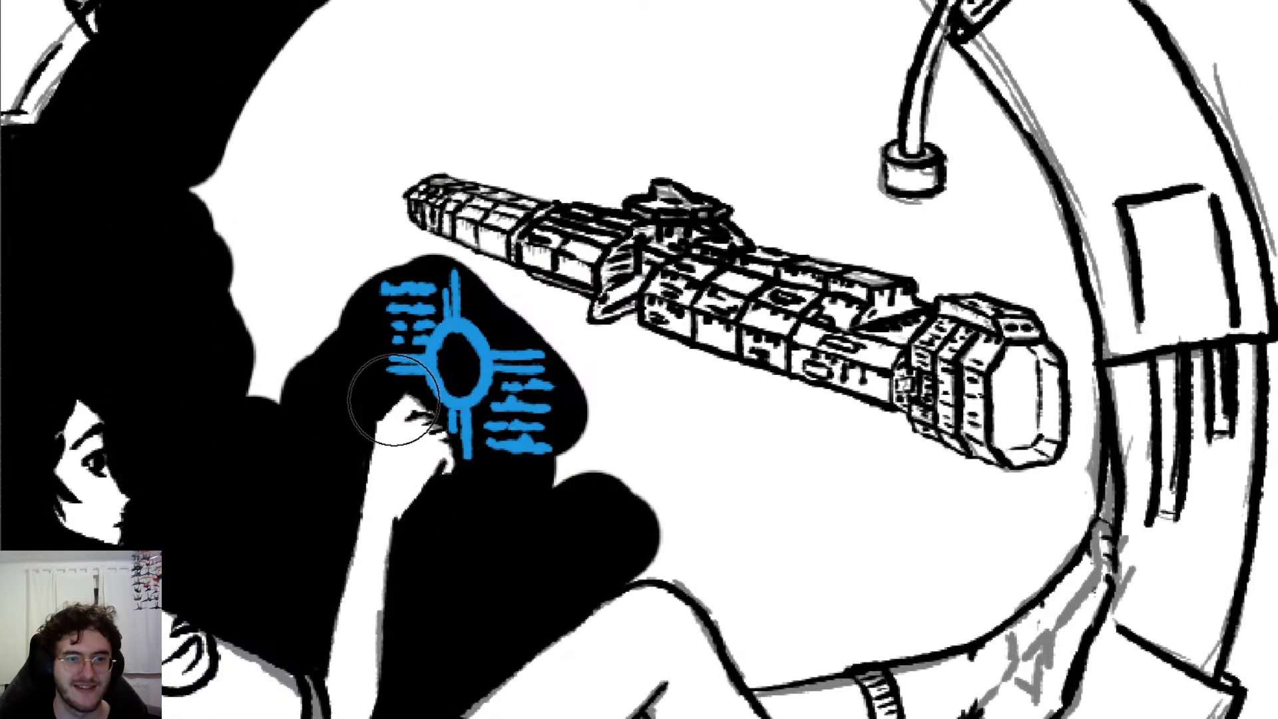
mouse_move(291, 442)
left_mouse_down()
mouse_move(211, 126)
mouse_move(279, 179)
mouse_move(319, 149)
mouse_move(357, 214)
mouse_move(362, 253)
mouse_move(328, 120)
mouse_move(293, 206)
mouse_move(351, 77)
mouse_move(336, 105)
mouse_move(414, 153)
left_mouse_up()
Step: Fill the space above the spaceship's far and middle hull sections with black up to the bridge tower
scroll(336, 104, "up", 5)
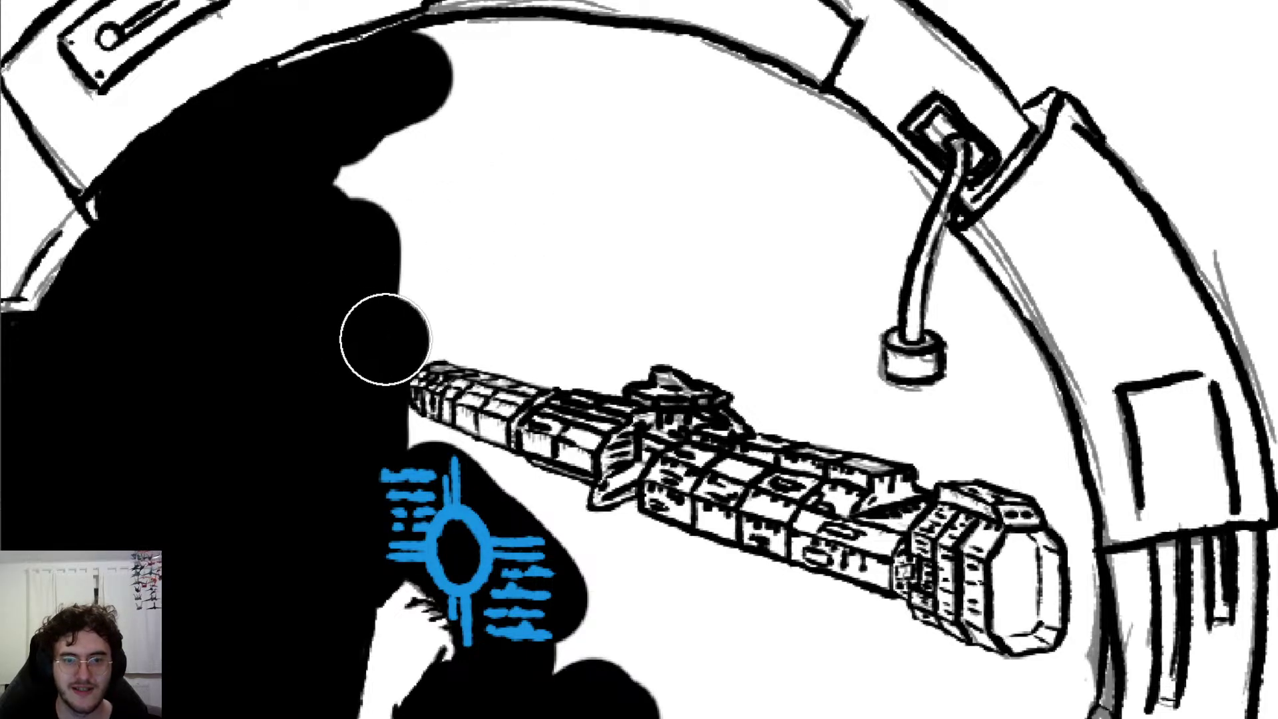
mouse_move(398, 318)
left_mouse_down()
mouse_move(428, 301)
mouse_move(448, 308)
mouse_move(356, 268)
mouse_move(436, 131)
mouse_move(542, 217)
mouse_move(462, 318)
mouse_move(493, 288)
mouse_move(502, 308)
mouse_move(490, 326)
mouse_move(582, 348)
mouse_move(605, 337)
mouse_move(604, 299)
mouse_move(603, 354)
mouse_move(591, 326)
left_mouse_up()
key("bracketleft")
key("bracketleft")
key("bracketleft")
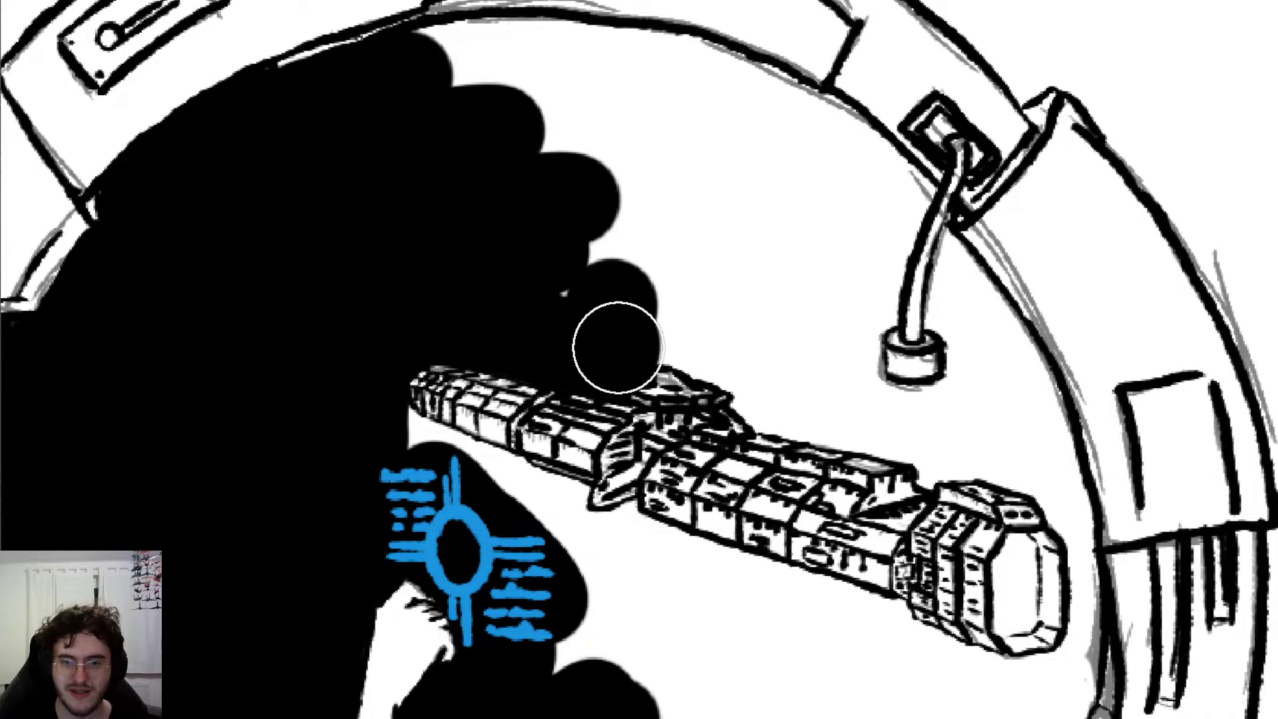
Step: Extend the black background from the spaceship's bridge tower up to the window rim and across to the hanging cable
left_click(672, 310)
mouse_move(672, 309)
left_mouse_down()
mouse_move(573, 205)
mouse_move(659, 160)
mouse_move(566, 165)
mouse_move(432, 81)
mouse_move(448, 57)
mouse_move(607, 66)
mouse_move(728, 86)
mouse_move(793, 137)
mouse_move(542, 114)
mouse_move(695, 67)
left_mouse_up()
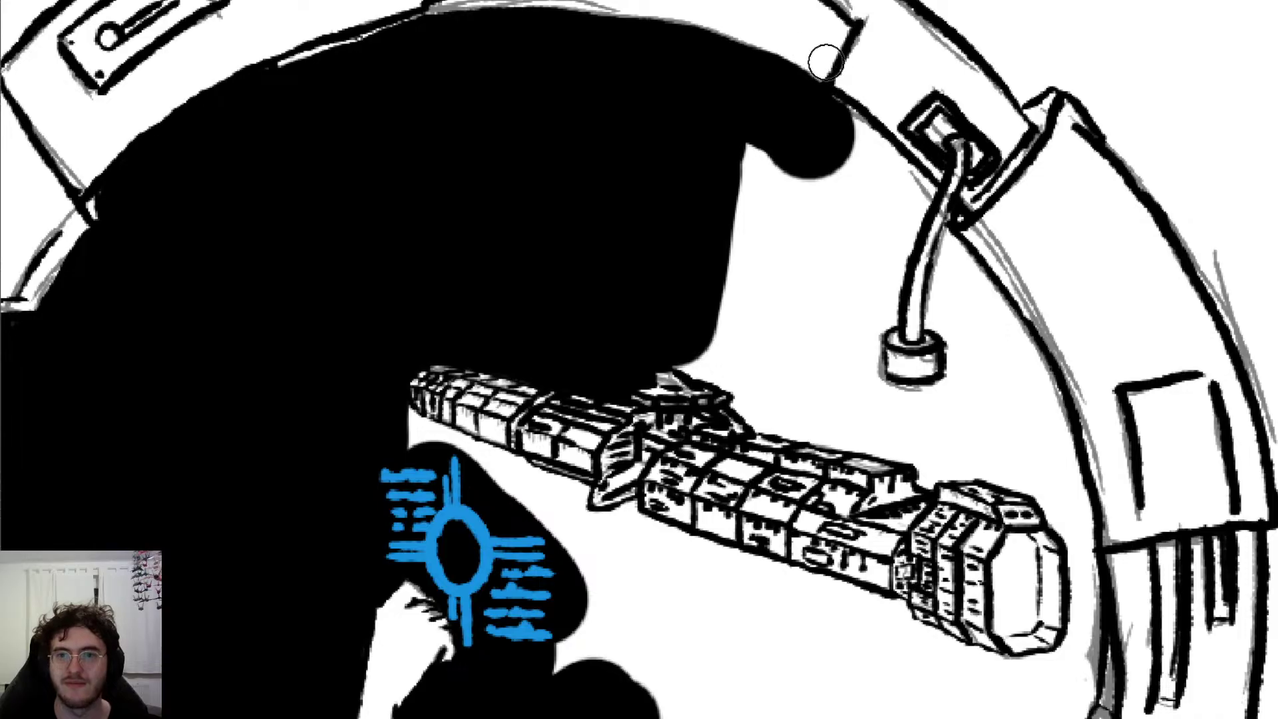
mouse_move(831, 122)
left_mouse_down()
mouse_move(801, 120)
mouse_move(884, 193)
mouse_move(870, 233)
mouse_move(883, 193)
mouse_move(897, 225)
left_mouse_up()
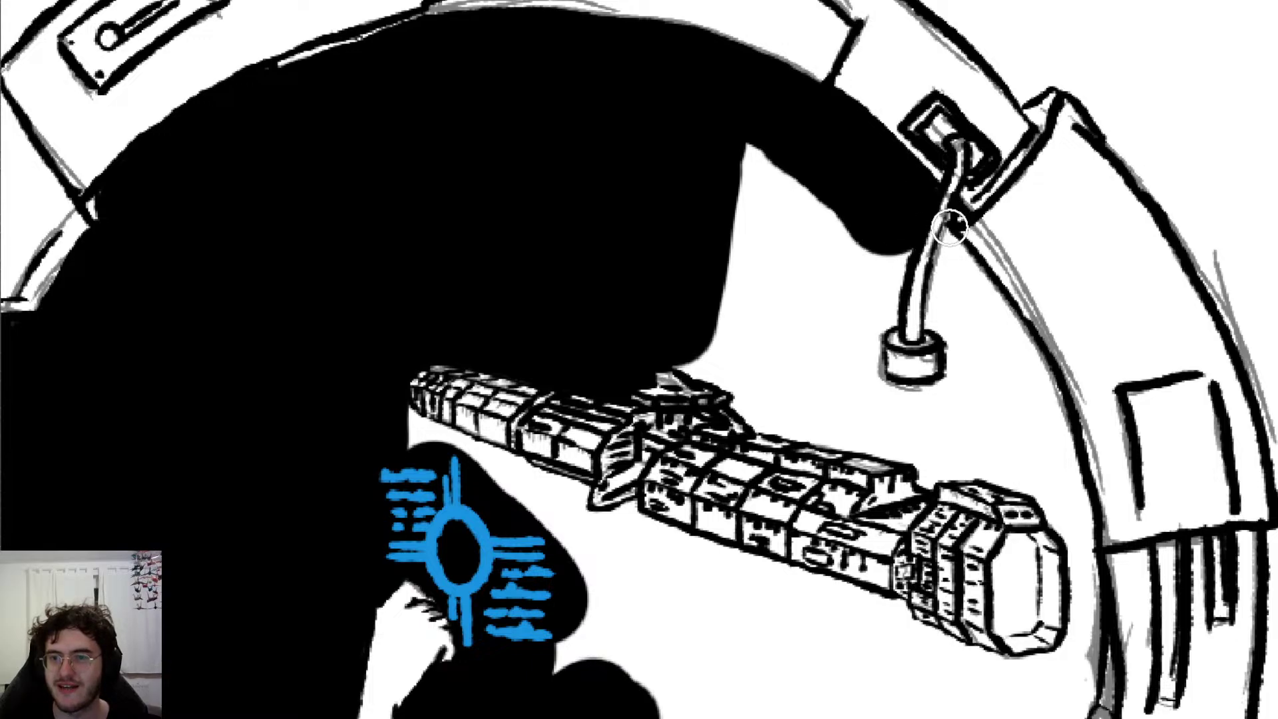
mouse_move(804, 249)
left_mouse_down()
mouse_move(765, 158)
mouse_move(810, 263)
mouse_move(864, 256)
mouse_move(856, 312)
mouse_move(847, 291)
mouse_move(811, 302)
mouse_move(830, 386)
mouse_move(830, 348)
mouse_move(766, 317)
mouse_move(761, 357)
mouse_move(699, 328)
mouse_move(807, 362)
mouse_move(765, 377)
mouse_move(805, 380)
mouse_move(861, 411)
left_mouse_up()
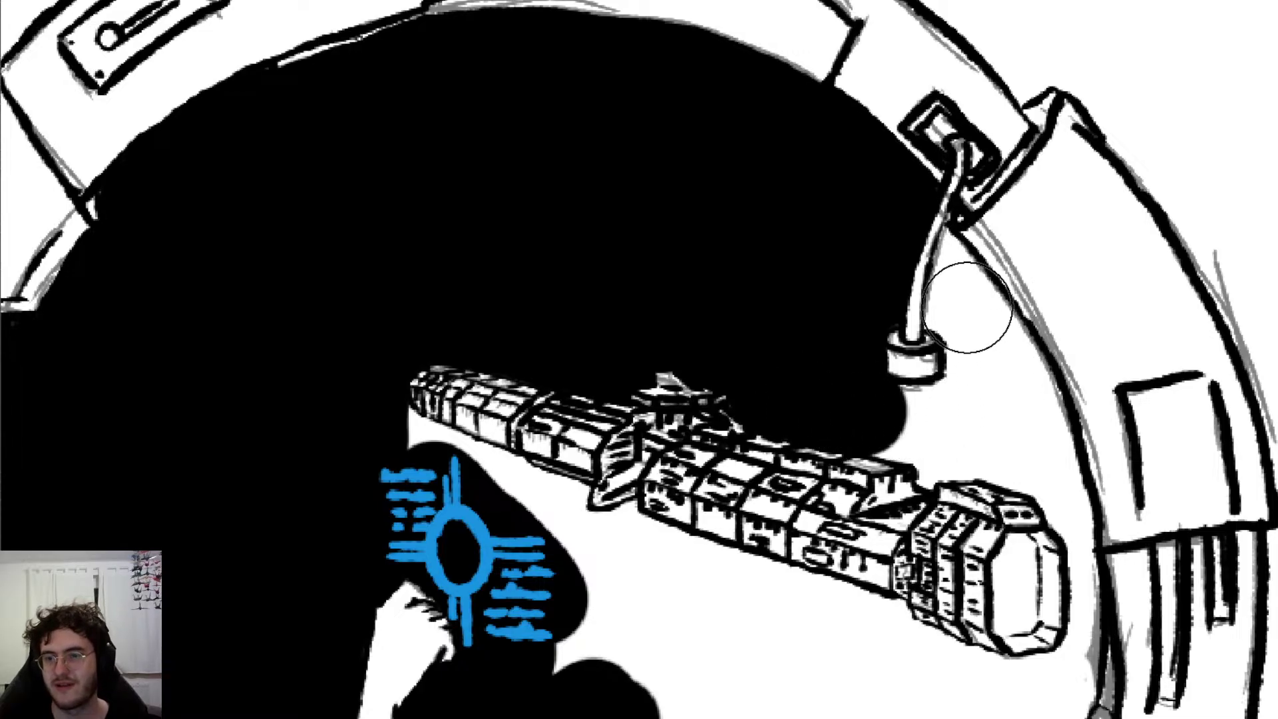
Step: Fill the space between the hanging cable and the window rim with black, continuing down below the cable's plug
mouse_move(967, 308)
left_mouse_down()
mouse_move(975, 260)
mouse_move(1009, 220)
mouse_move(987, 232)
left_mouse_up()
mouse_move(997, 245)
left_mouse_down()
mouse_move(1029, 276)
mouse_move(1019, 286)
mouse_move(1006, 273)
left_mouse_up()
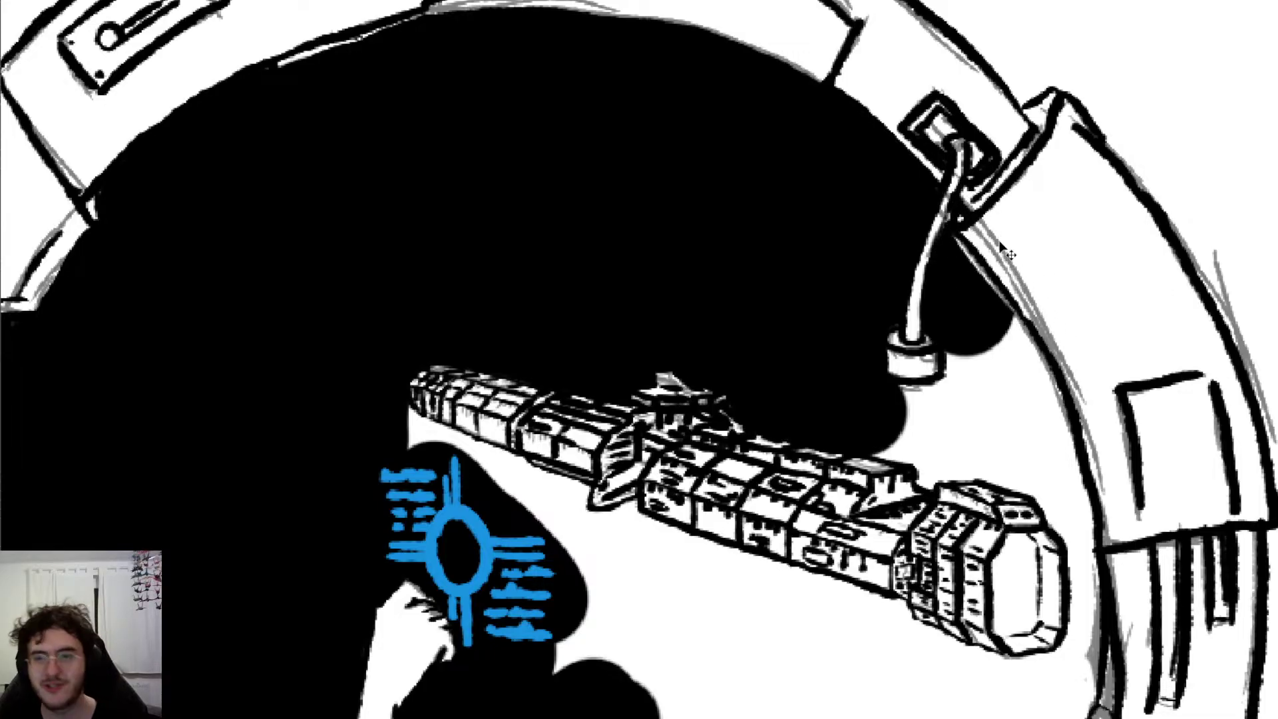
key("ctrl+z")
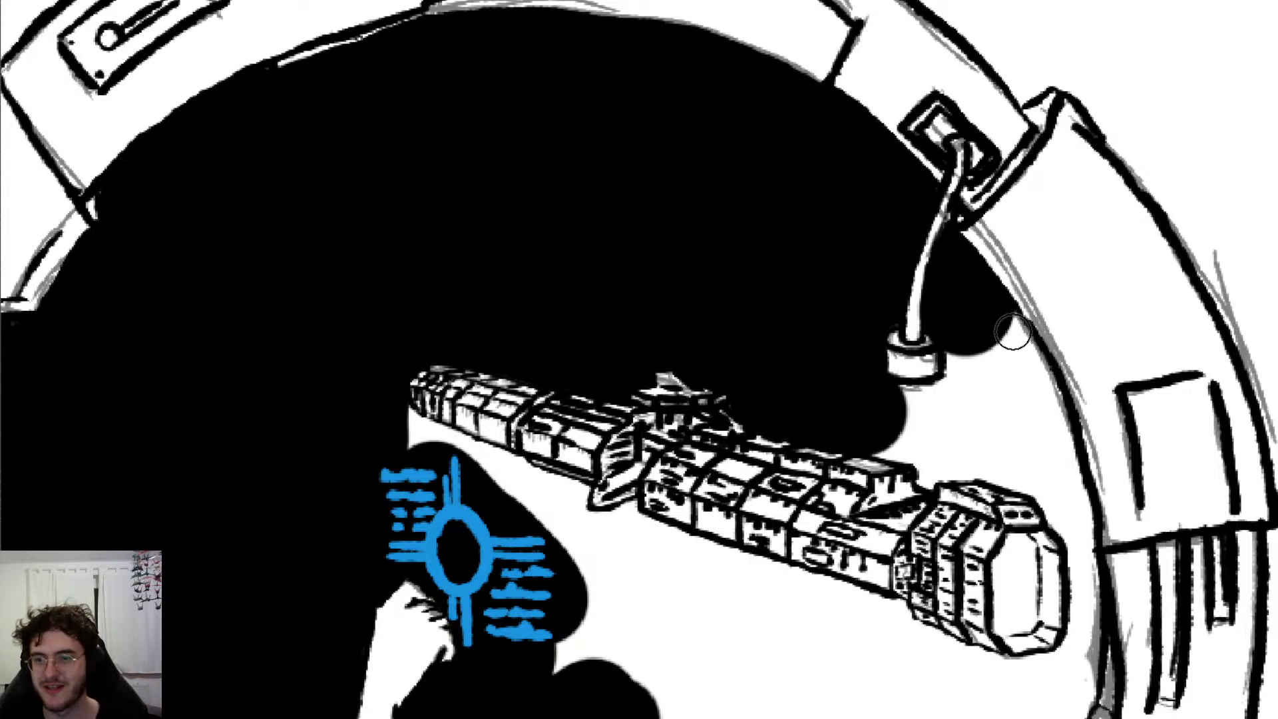
key("b")
mouse_move(987, 367)
left_mouse_down()
mouse_move(991, 353)
mouse_move(1018, 420)
mouse_move(896, 419)
mouse_move(1031, 442)
mouse_move(988, 420)
left_mouse_up()
Step: Fill the space above the spaceship's rear hull with black up to its edge and erase the spill over the hull plating
scroll(985, 346, "down", 2)
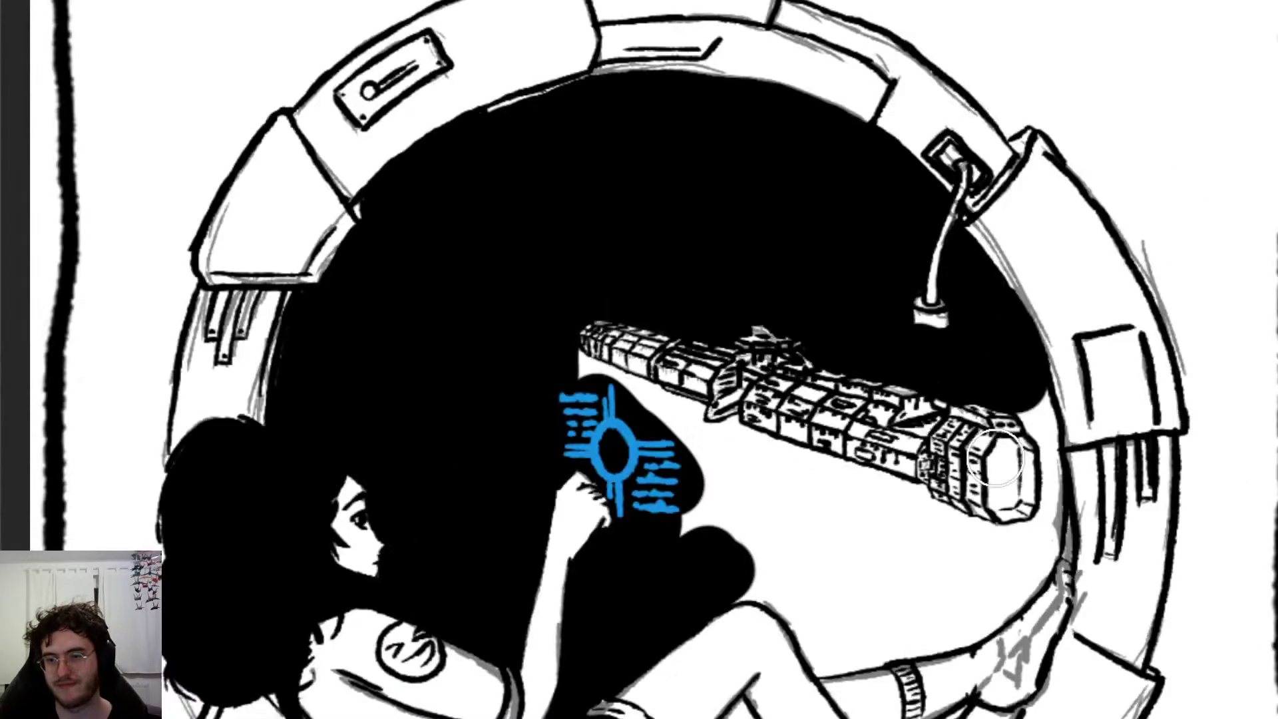
scroll(1038, 429, "up", 5)
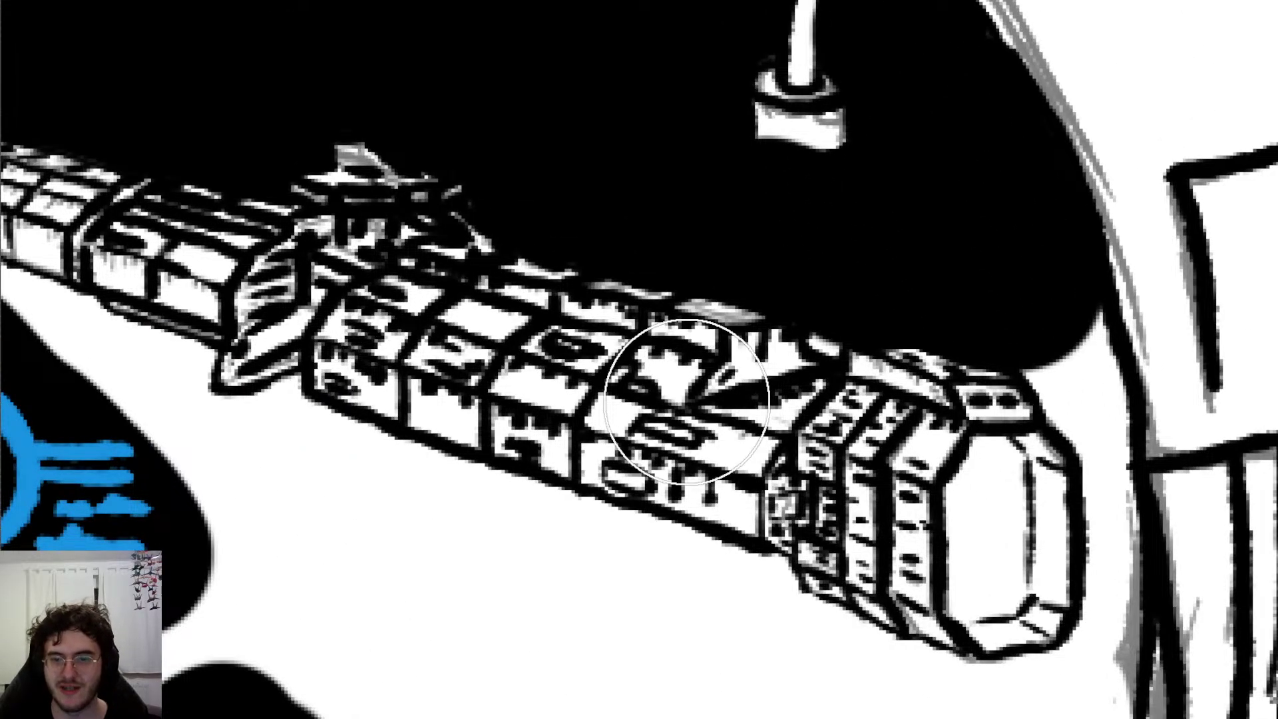
mouse_move(756, 371)
left_mouse_down()
mouse_move(748, 422)
mouse_move(714, 400)
left_mouse_up()
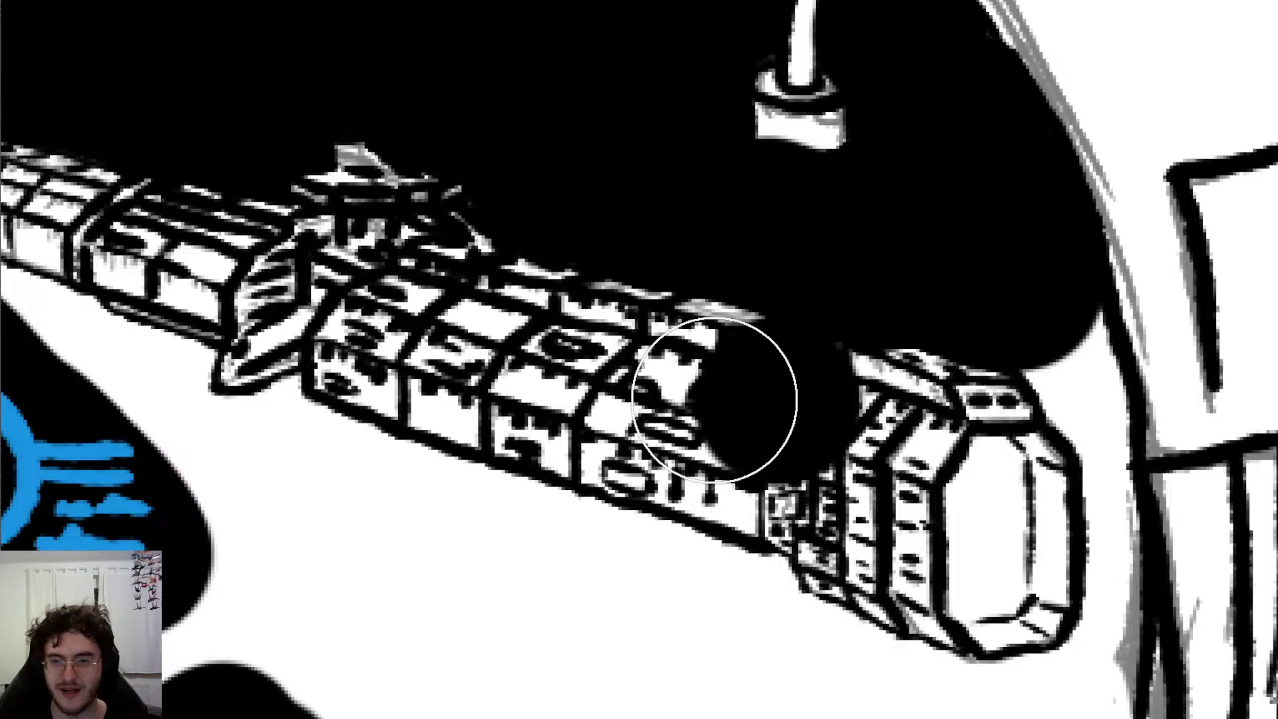
key("e")
mouse_move(718, 354)
left_mouse_down()
mouse_move(733, 419)
mouse_move(752, 420)
mouse_move(746, 407)
mouse_move(832, 453)
mouse_move(865, 419)
mouse_move(860, 385)
left_mouse_up()
key("b")
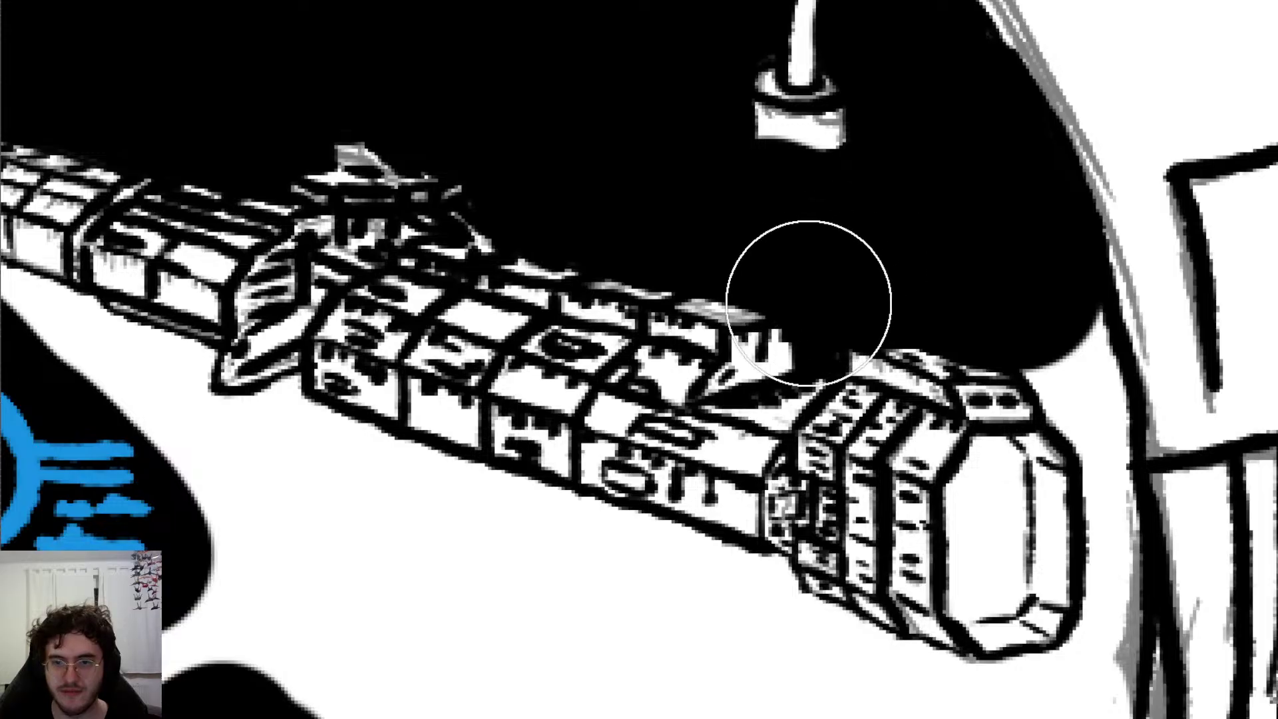
key("e")
mouse_move(772, 373)
left_mouse_down()
mouse_move(806, 353)
mouse_move(791, 416)
left_mouse_up()
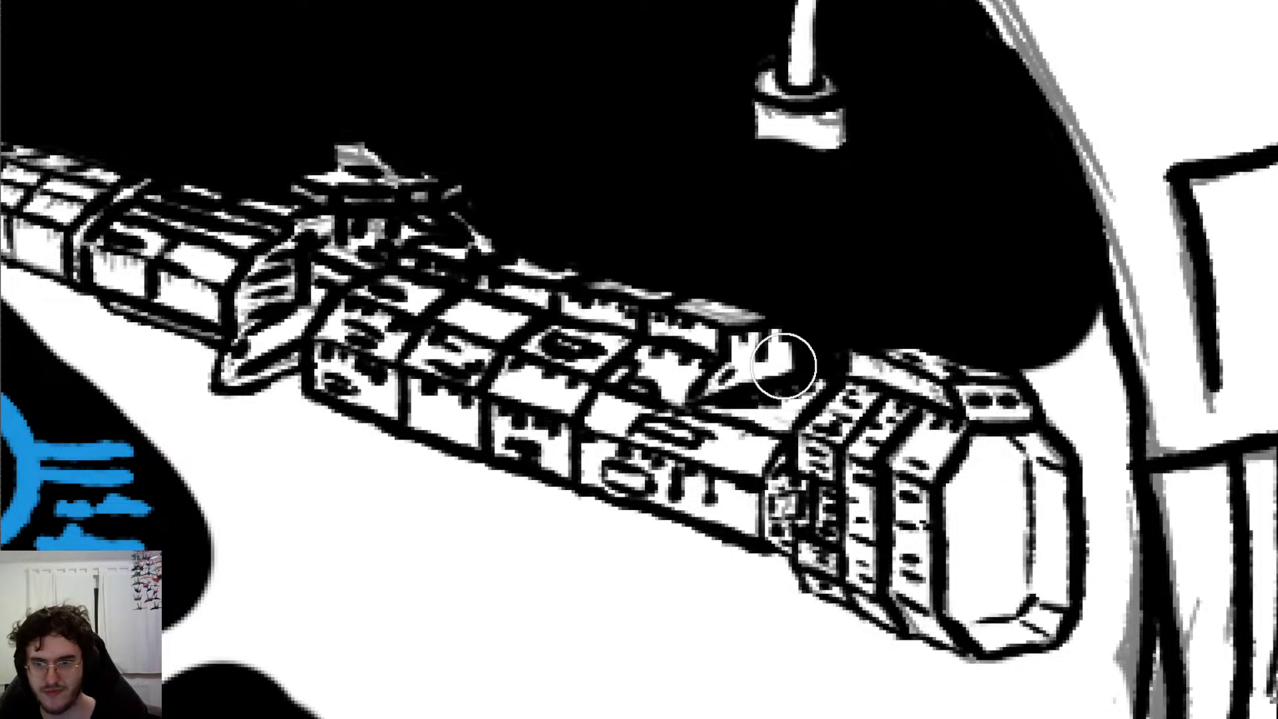
key("e")
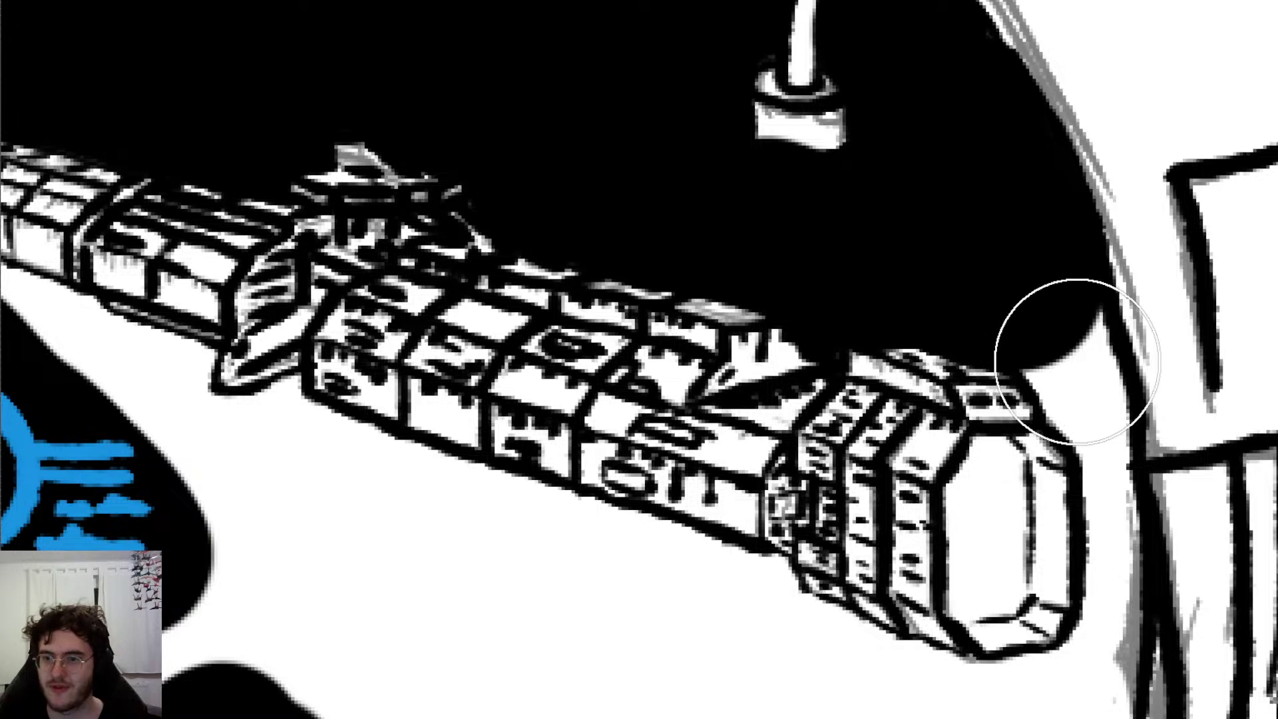
Step: Fill the gap between the top of the engine section and the window rim with black and erase the spill over the rim
left_click_drag(1098, 351, 1119, 366)
key("e")
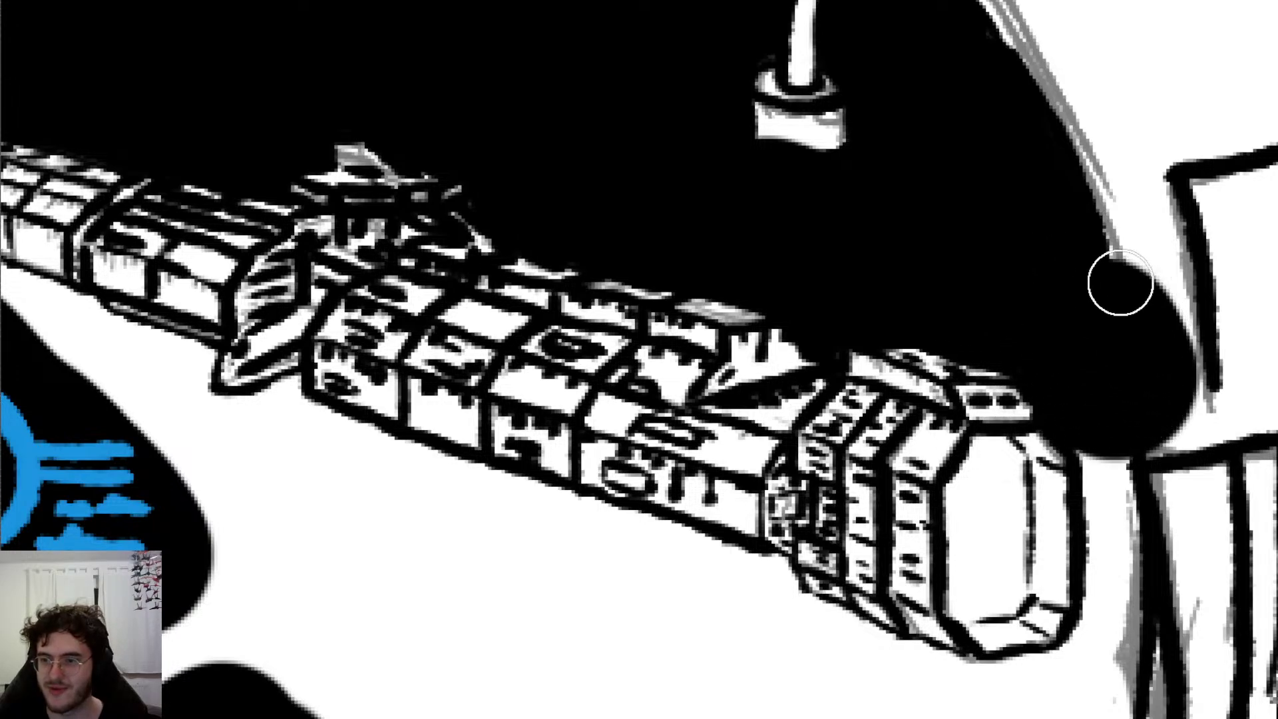
left_click_drag(1136, 227, 1181, 357)
left_click_drag(1163, 314, 1168, 405)
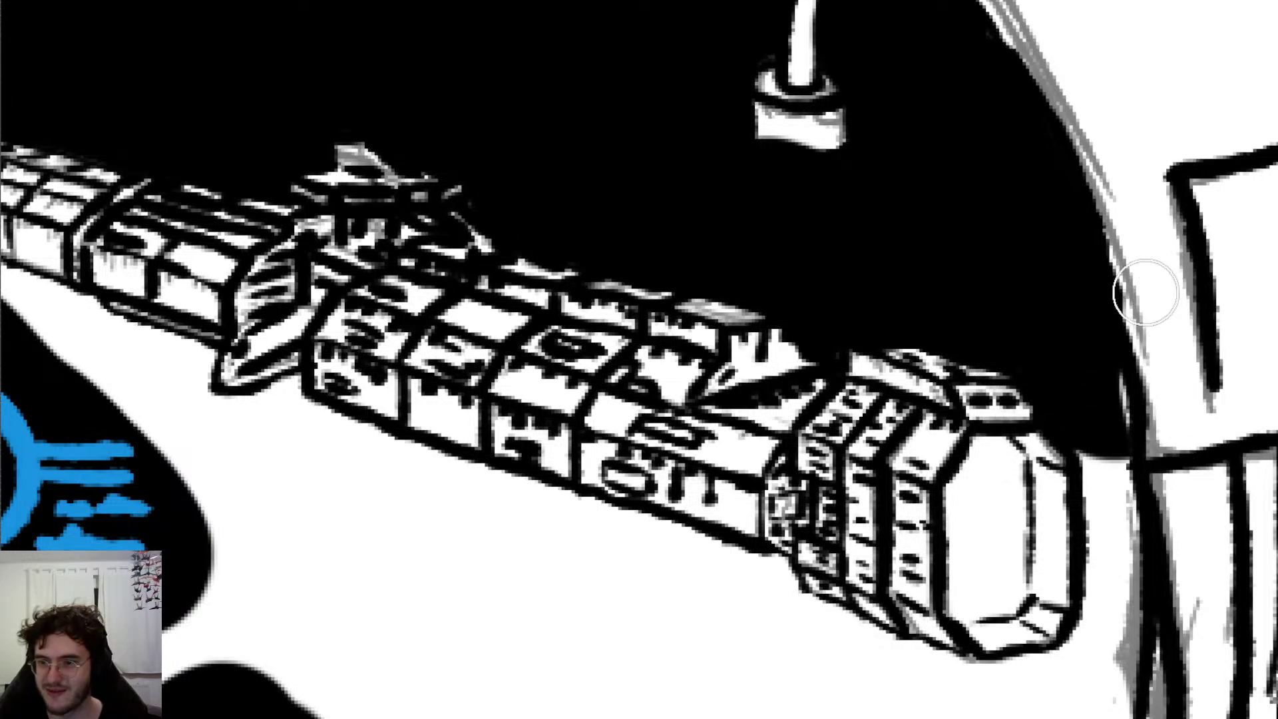
key("e")
mouse_move(1105, 323)
left_mouse_down()
mouse_move(1178, 454)
mouse_move(1140, 245)
mouse_move(1158, 317)
left_mouse_up()
key("e")
left_click(1148, 440)
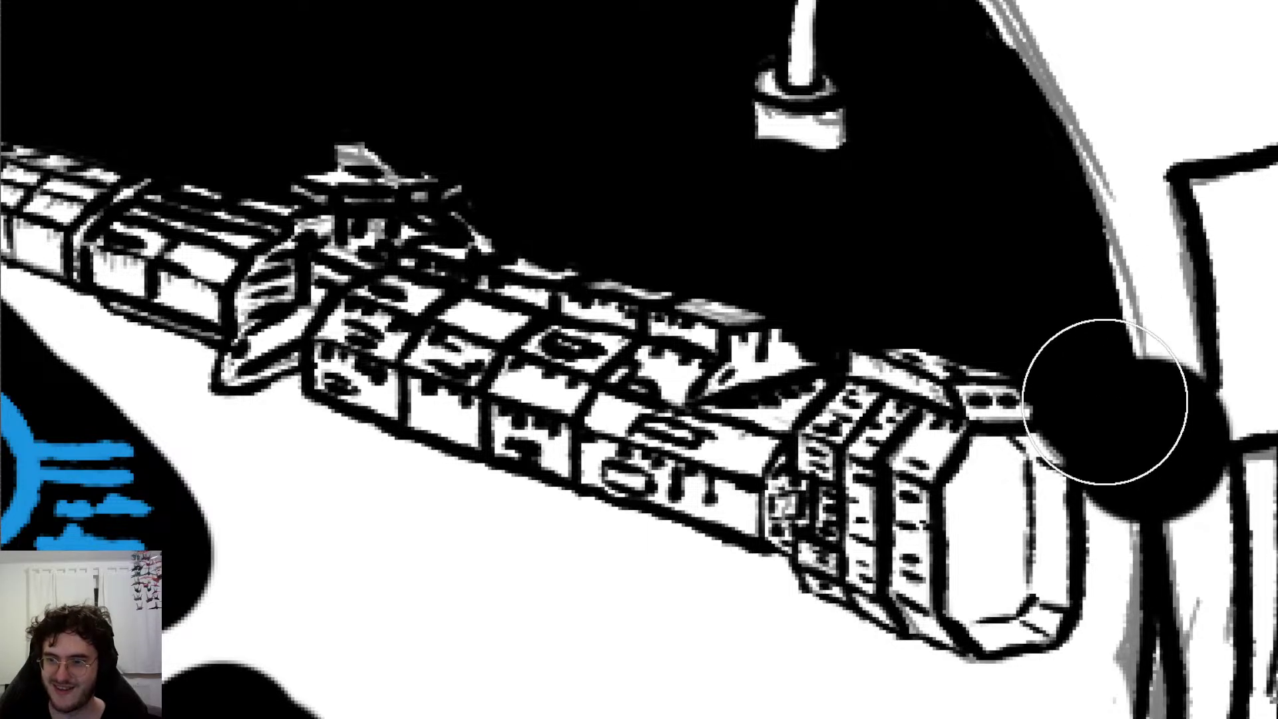
key("ctrl+z")
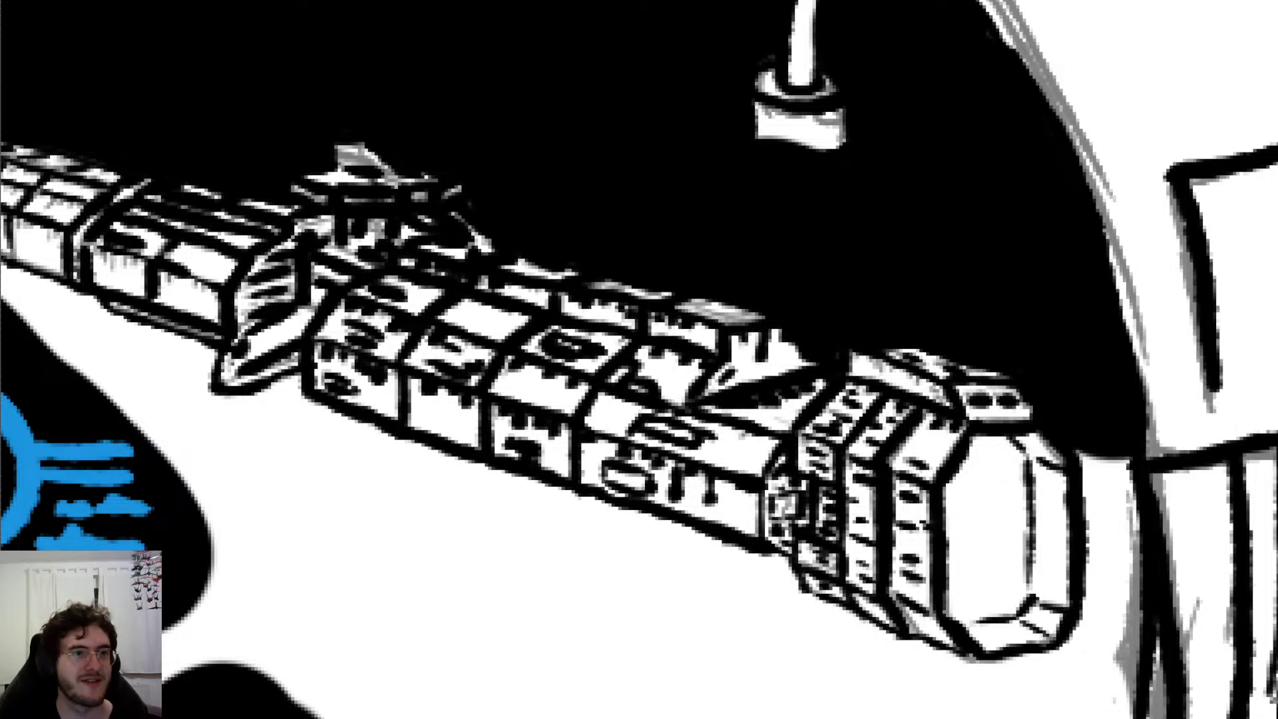
Step: Fill the open space below the spaceship with black from the blue emblem past the raised knee toward the far foot
scroll(301, 358, "down", 6)
scroll(301, 356, "down", 5)
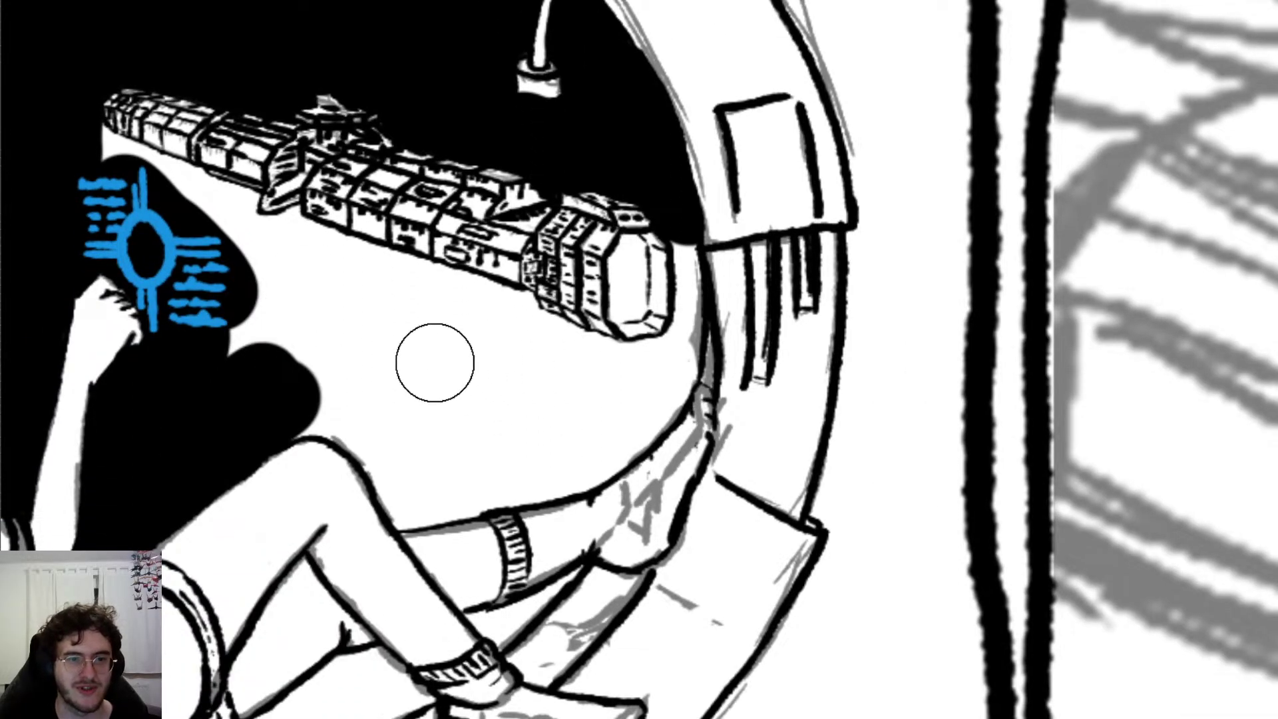
left_click_drag(228, 328, 383, 365)
mouse_move(219, 268)
left_mouse_down()
mouse_move(422, 322)
mouse_move(505, 362)
mouse_move(450, 391)
mouse_move(310, 380)
mouse_move(448, 433)
mouse_move(411, 457)
mouse_move(605, 414)
mouse_move(593, 408)
mouse_move(633, 374)
mouse_move(573, 419)
mouse_move(593, 395)
left_mouse_up()
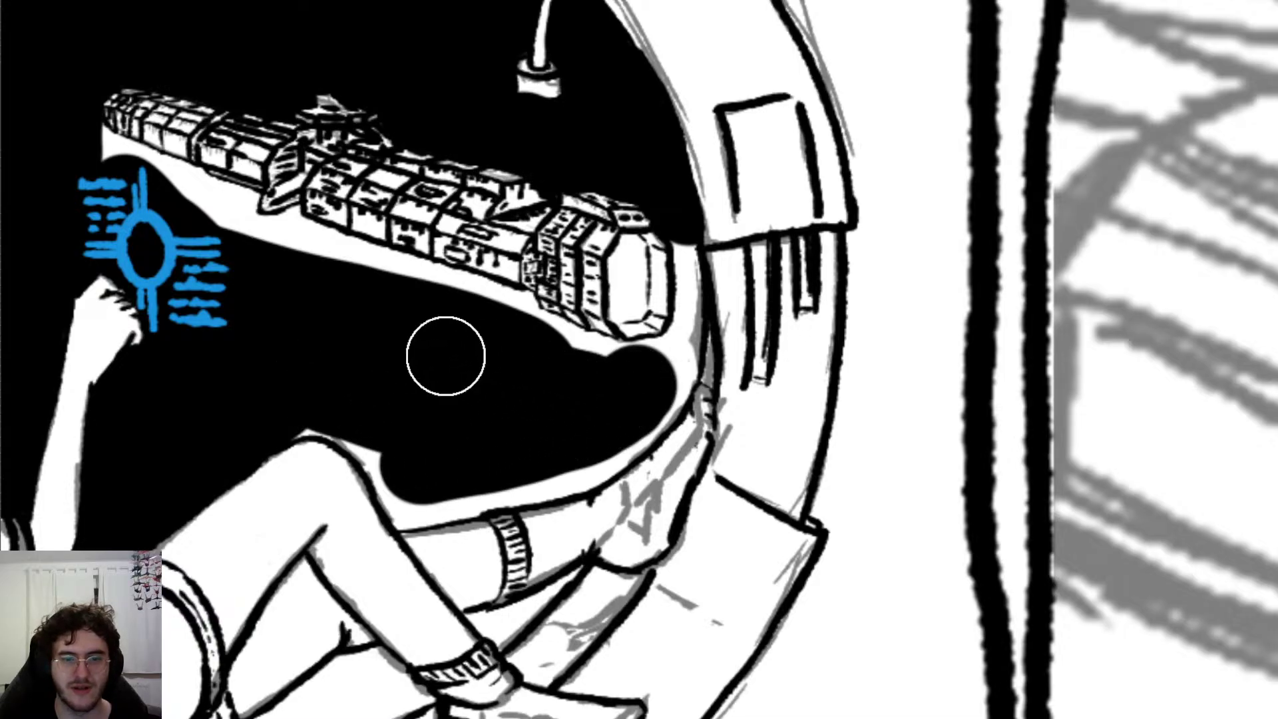
Step: Fill the strip between the engine opening and the window rim with black down to the toes and under the engine's corner
scroll(446, 356, "down", 5)
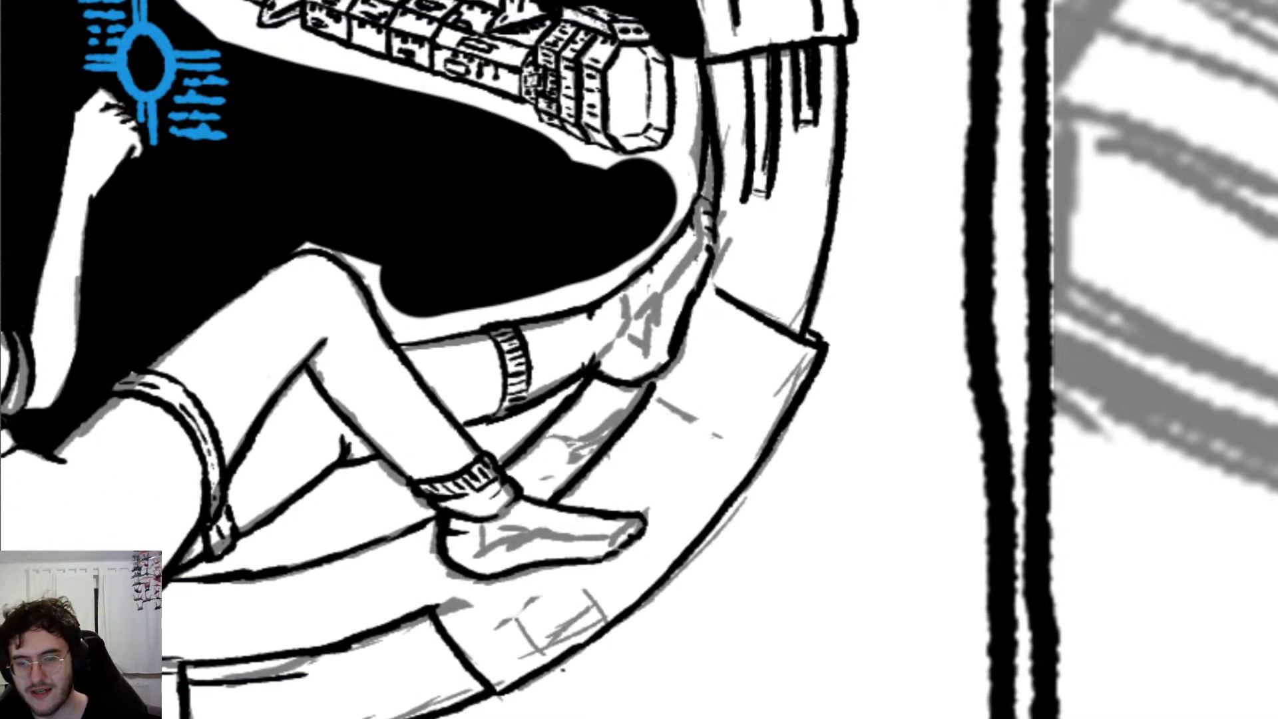
scroll(526, 75, "up", 5)
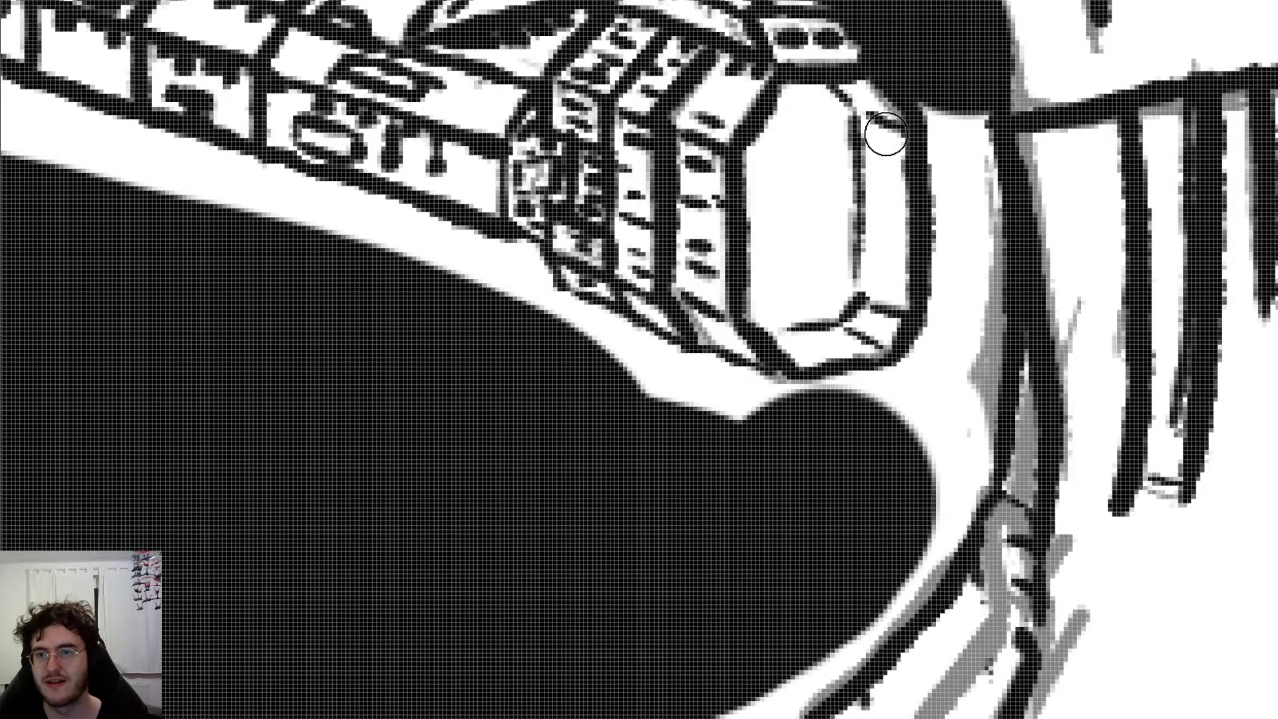
left_click_drag(799, 211, 917, 161)
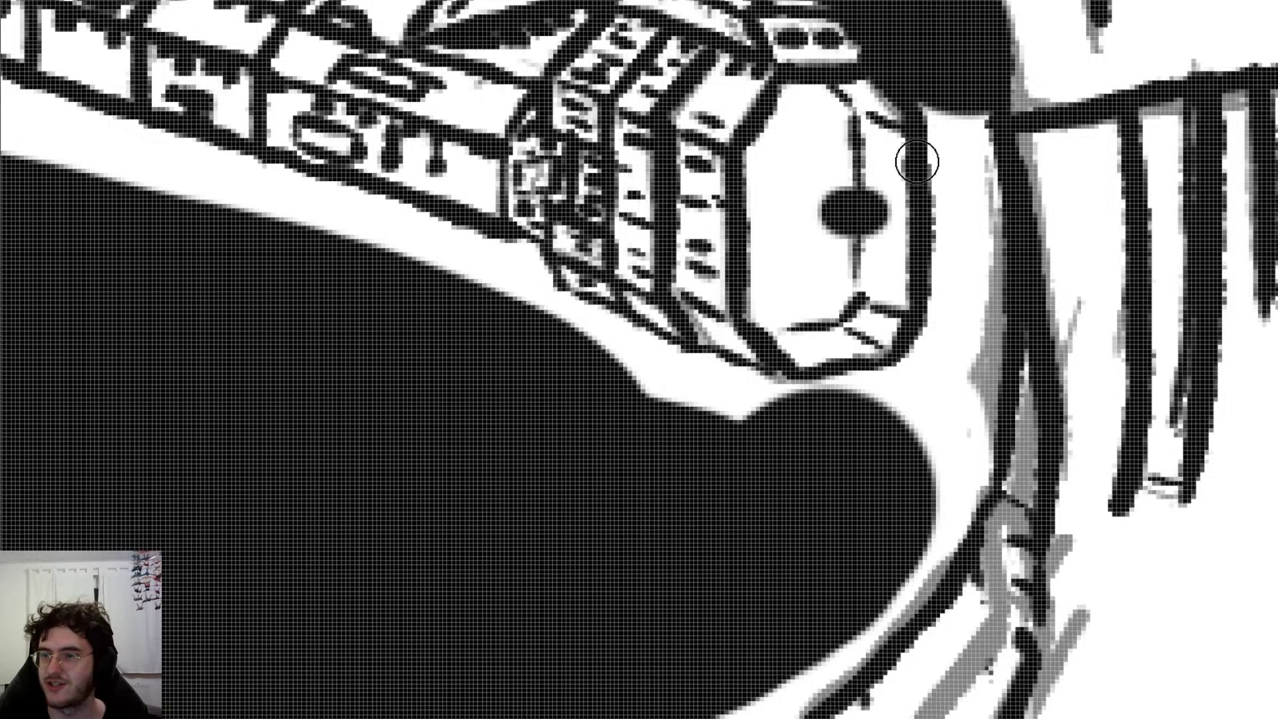
key("ctrl+z")
mouse_move(928, 81)
left_mouse_down()
mouse_move(951, 266)
mouse_move(979, 114)
mouse_move(965, 265)
mouse_move(945, 230)
mouse_move(901, 442)
mouse_move(975, 377)
mouse_move(975, 483)
left_mouse_up()
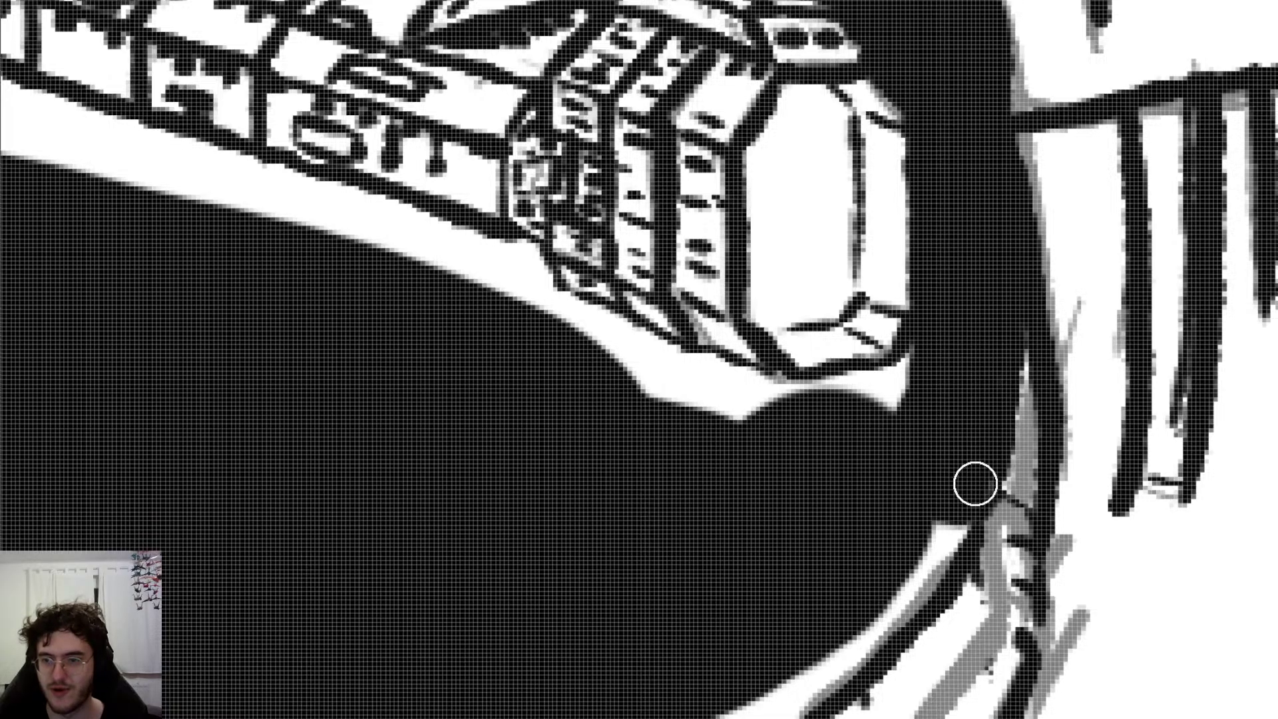
mouse_move(844, 390)
left_mouse_down()
mouse_move(910, 383)
mouse_move(899, 382)
mouse_move(945, 333)
left_mouse_up()
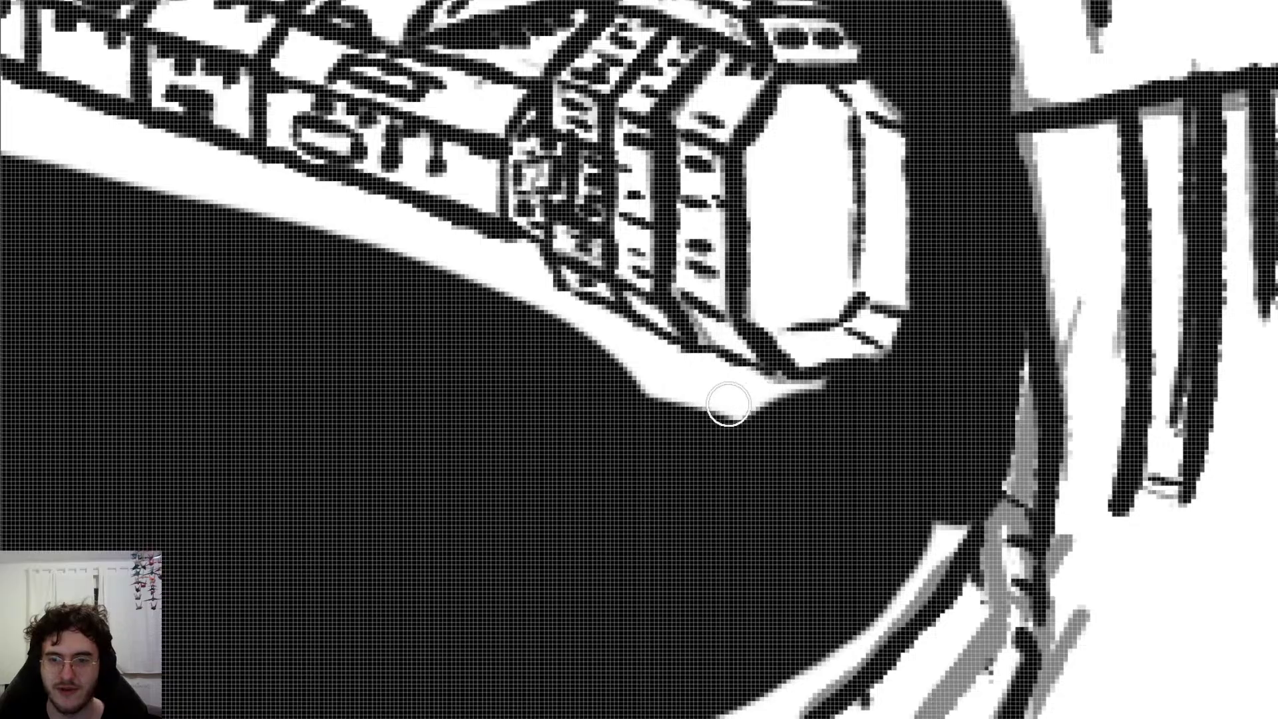
Step: Fill the white gap along the underside of the engine section and the rearmost hull segment with black
left_click_drag(729, 404, 772, 394)
left_click_drag(692, 374, 759, 390)
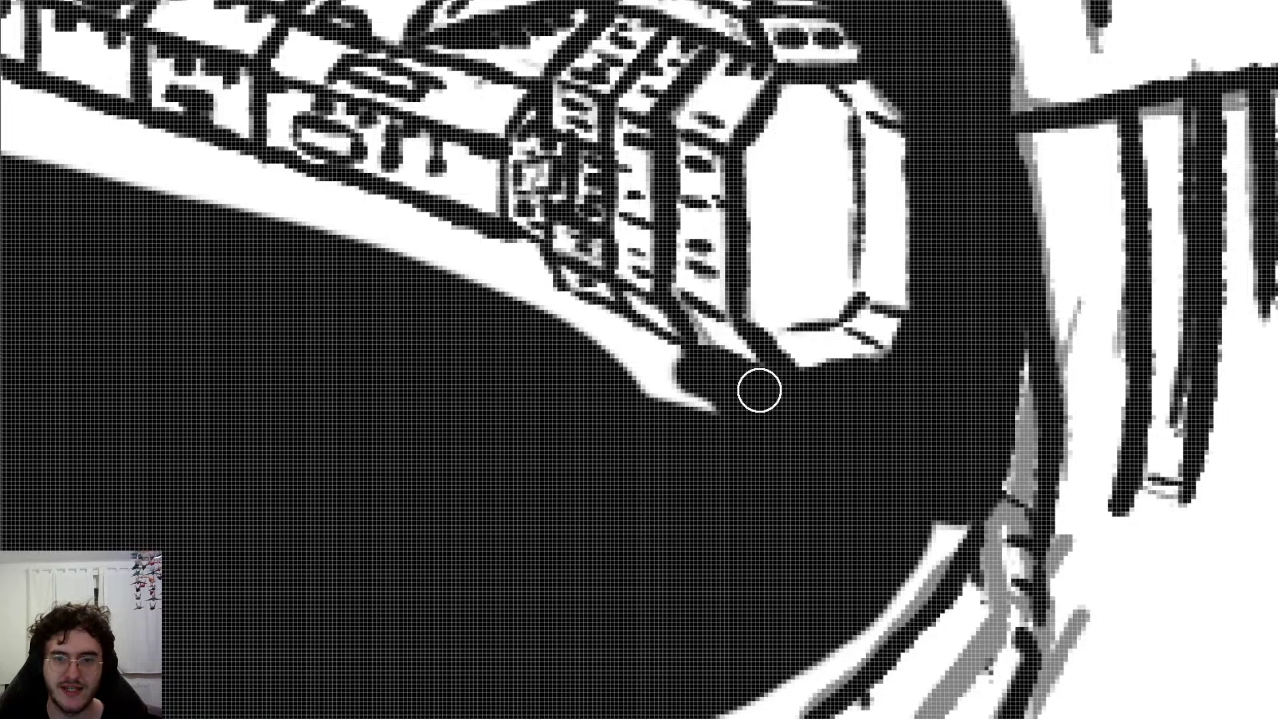
left_click_drag(679, 387, 742, 409)
left_click(434, 240)
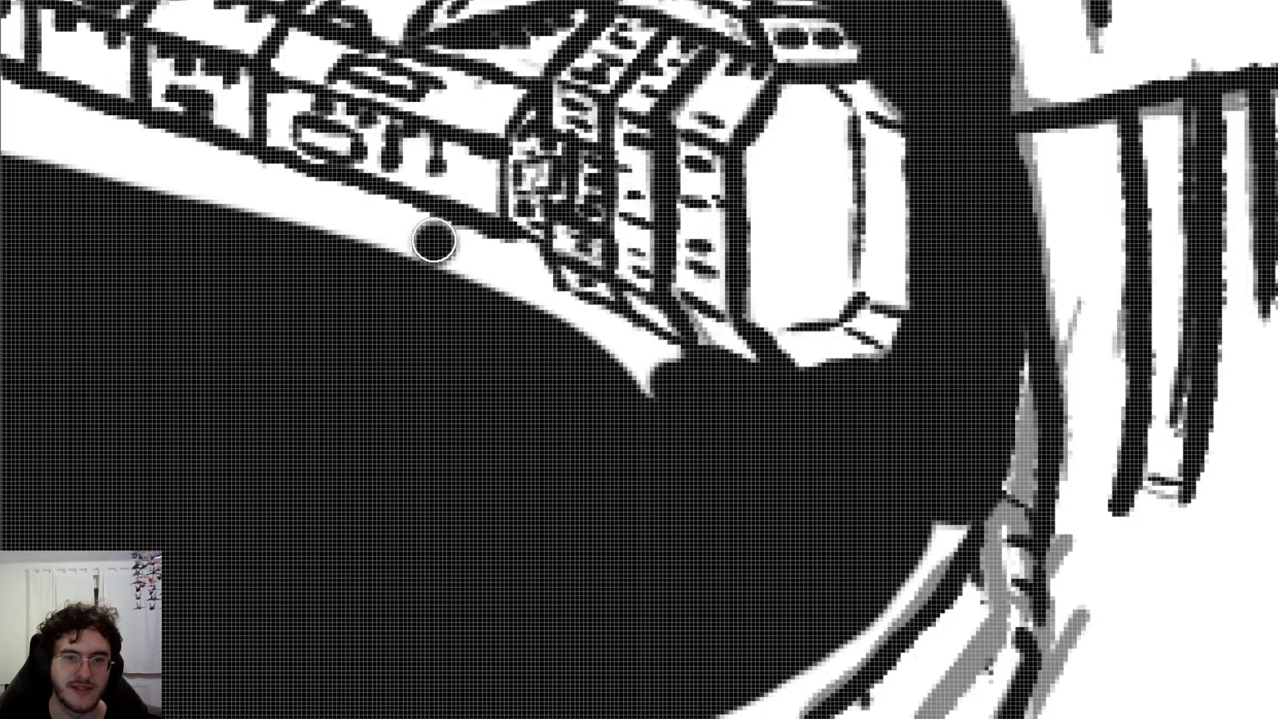
left_click(379, 222)
mouse_move(390, 235)
left_mouse_down()
mouse_move(429, 251)
mouse_move(402, 225)
mouse_move(378, 241)
mouse_move(522, 261)
mouse_move(542, 308)
mouse_move(536, 338)
mouse_move(556, 307)
mouse_move(662, 362)
mouse_move(648, 418)
left_mouse_up()
scroll(664, 437, "right", 3)
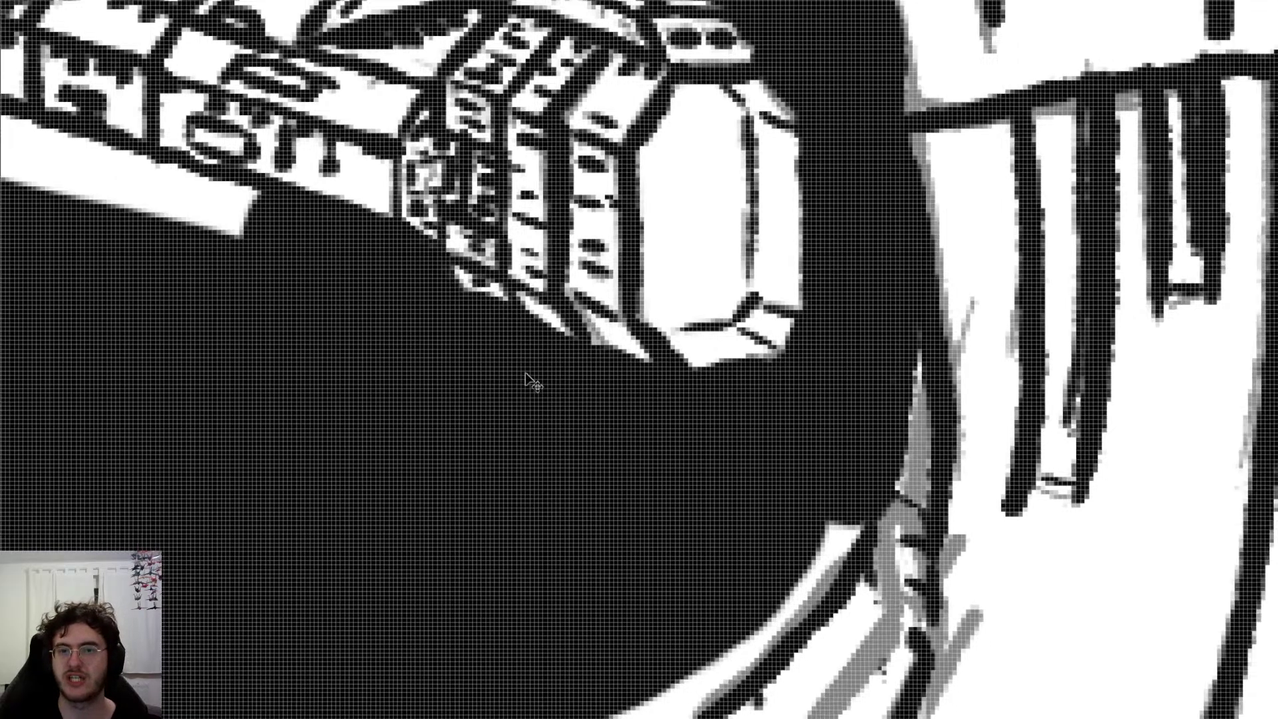
Step: Fill the remaining white strip beneath the spaceship with black from its far tip past the fin to the rear hull
scroll(471, 333, "up", 5)
scroll(473, 333, "down", 10)
scroll(473, 333, "left", 6)
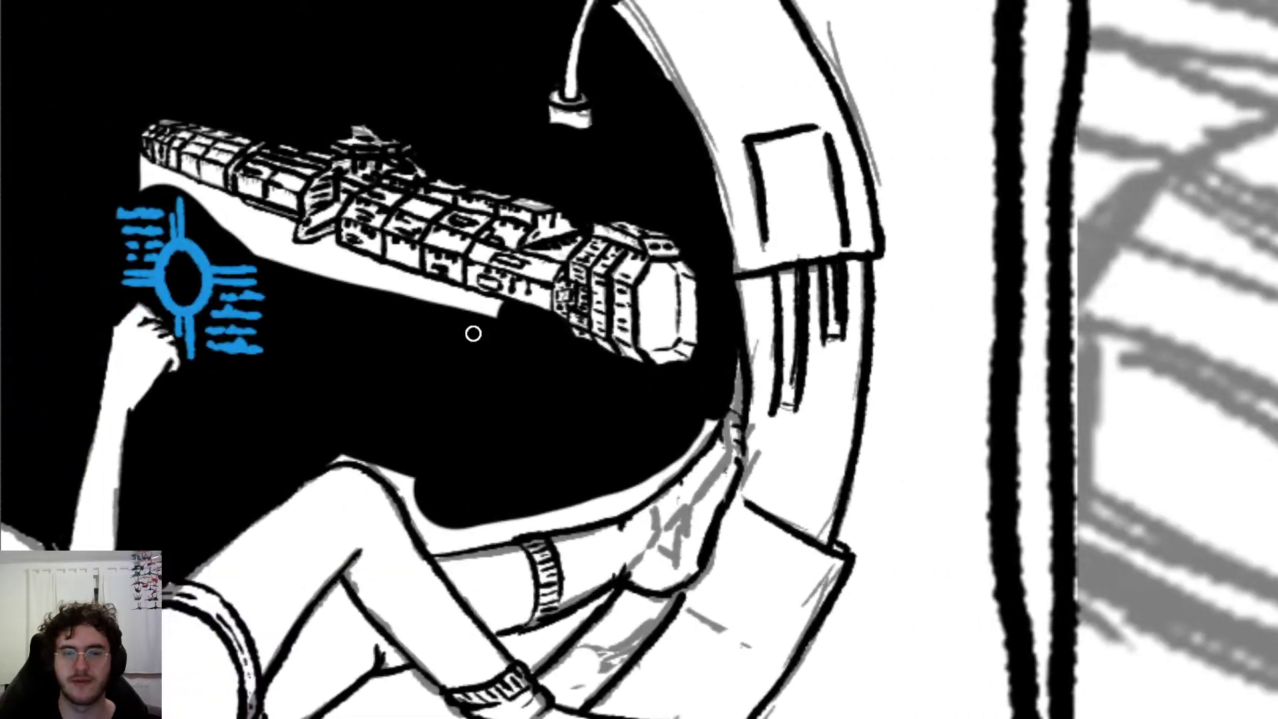
scroll(603, 276, "up", 3)
scroll(612, 267, "up", 2)
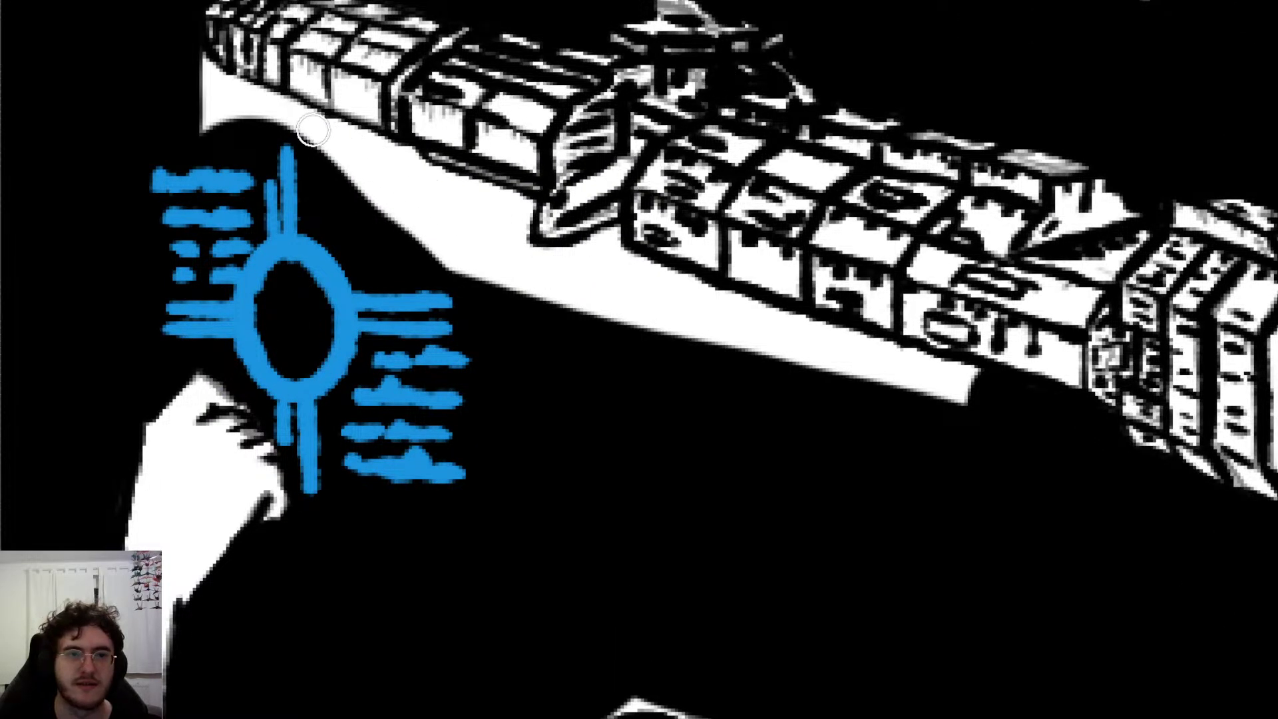
mouse_move(201, 110)
left_mouse_down()
mouse_move(194, 58)
mouse_move(229, 100)
mouse_move(237, 91)
mouse_move(249, 108)
mouse_move(408, 163)
mouse_move(399, 206)
mouse_move(346, 171)
mouse_move(370, 162)
mouse_move(397, 185)
mouse_move(439, 161)
mouse_move(522, 209)
mouse_move(489, 274)
mouse_move(562, 277)
mouse_move(542, 302)
mouse_move(585, 288)
mouse_move(584, 268)
mouse_move(610, 250)
mouse_move(650, 319)
mouse_move(823, 398)
left_mouse_up()
key("ctrl+z")
mouse_move(657, 287)
left_mouse_down()
mouse_move(710, 320)
mouse_move(971, 397)
left_mouse_up()
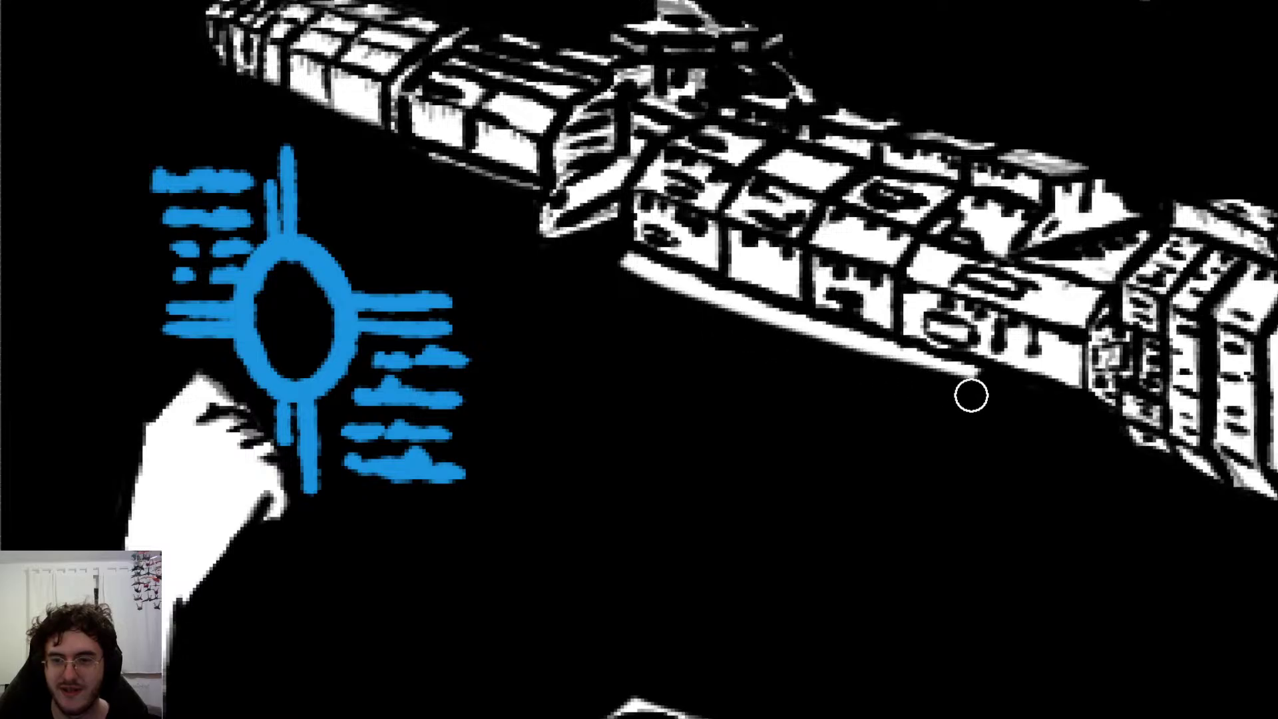
left_click_drag(621, 251, 969, 369)
key("ctrl+z")
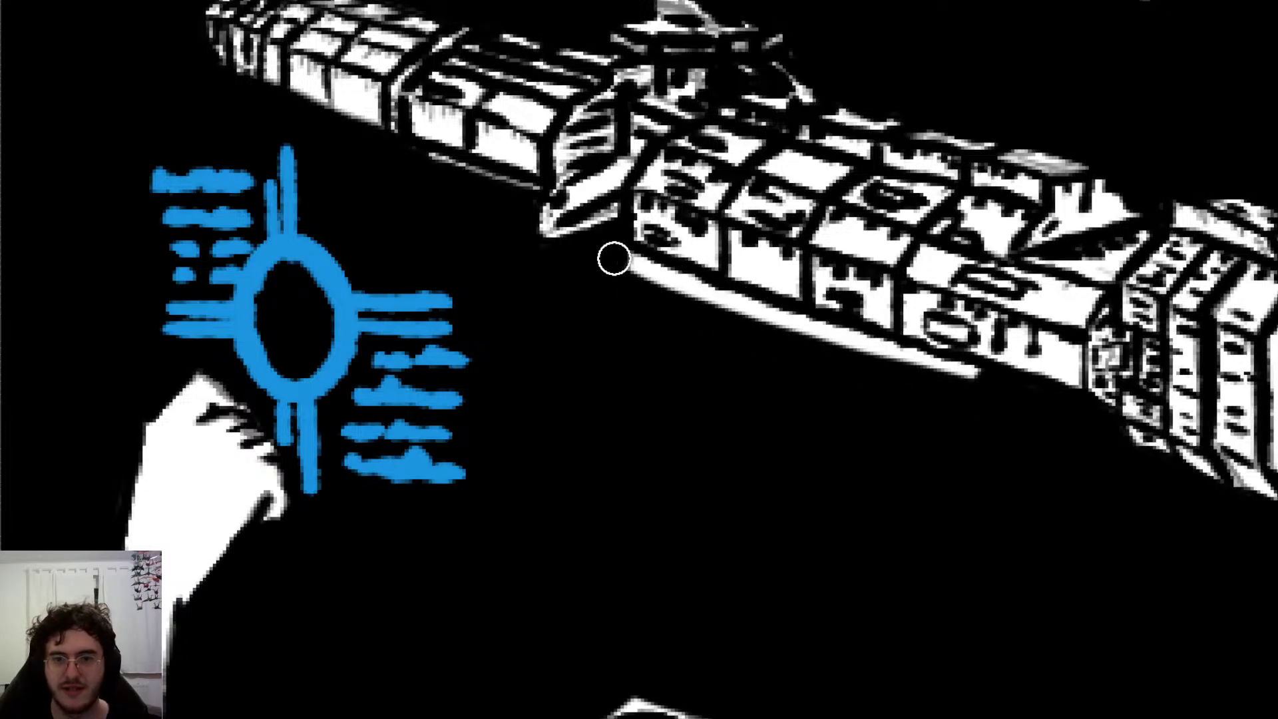
left_click_drag(614, 258, 994, 387)
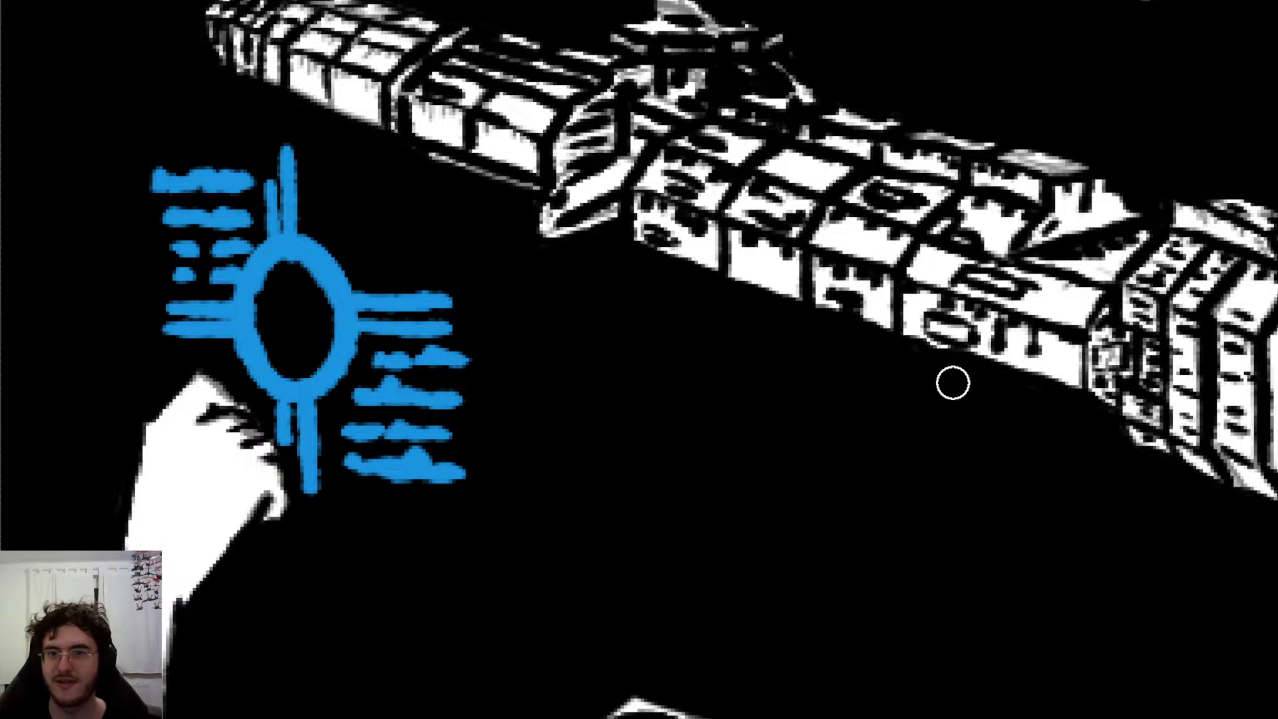
scroll(952, 383, "down", 10)
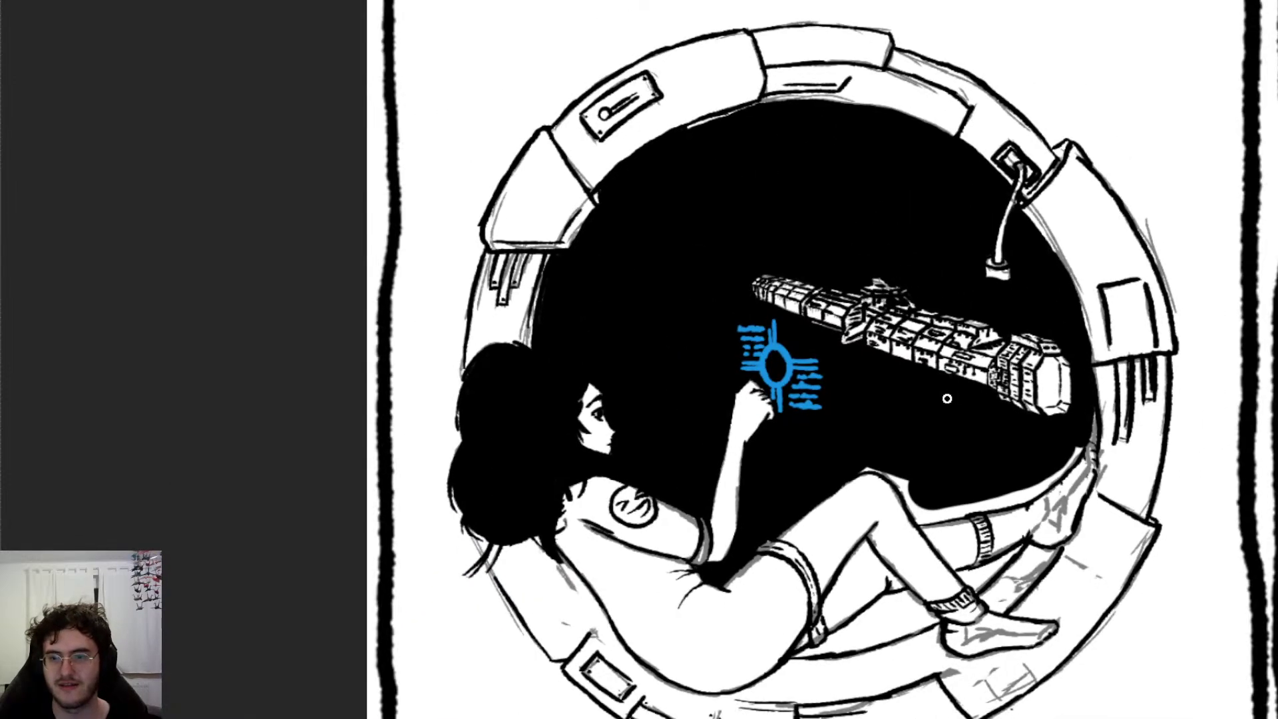
scroll(953, 304, "right", 10)
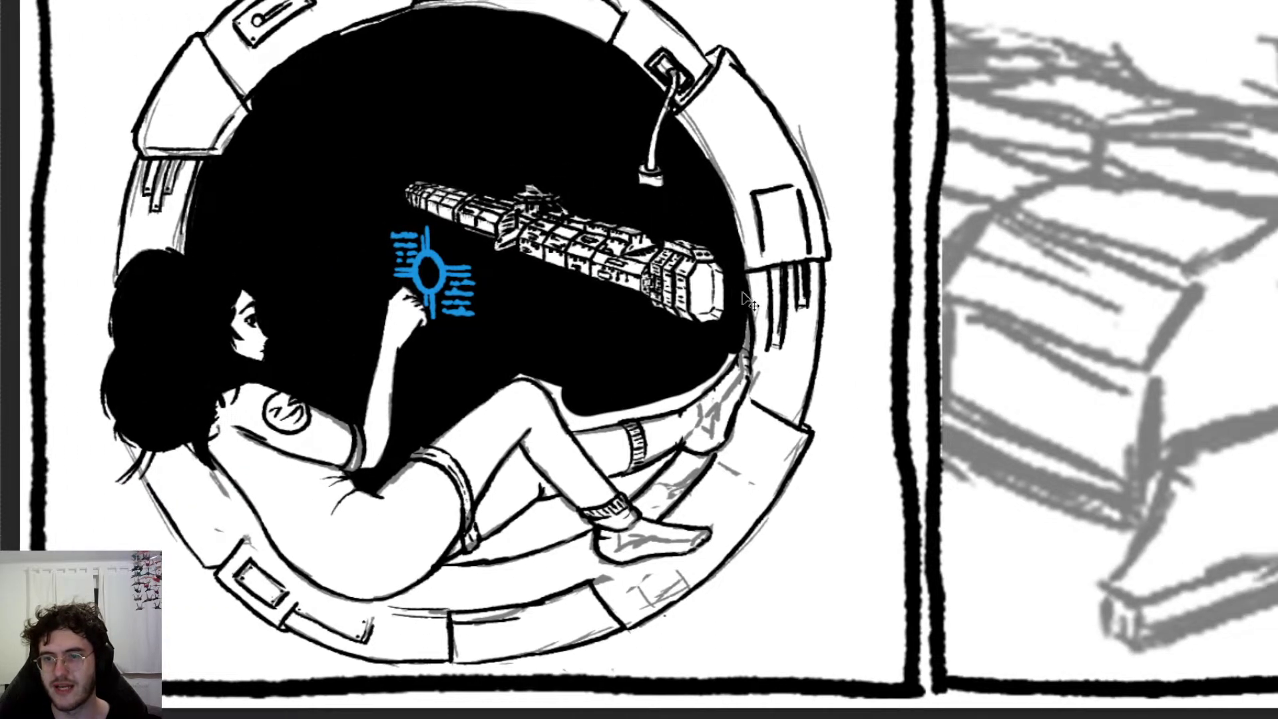
scroll(731, 314, "up", 1)
scroll(731, 315, "down", 8)
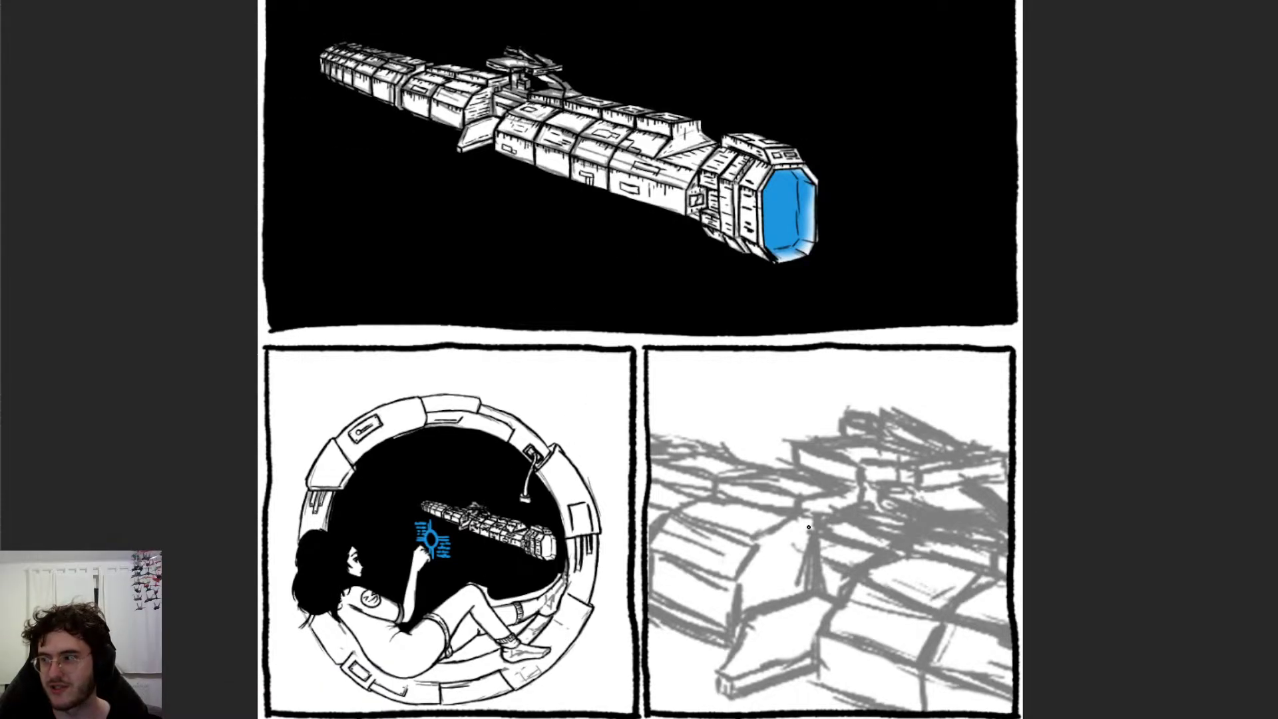
scroll(382, 573, "up", 4)
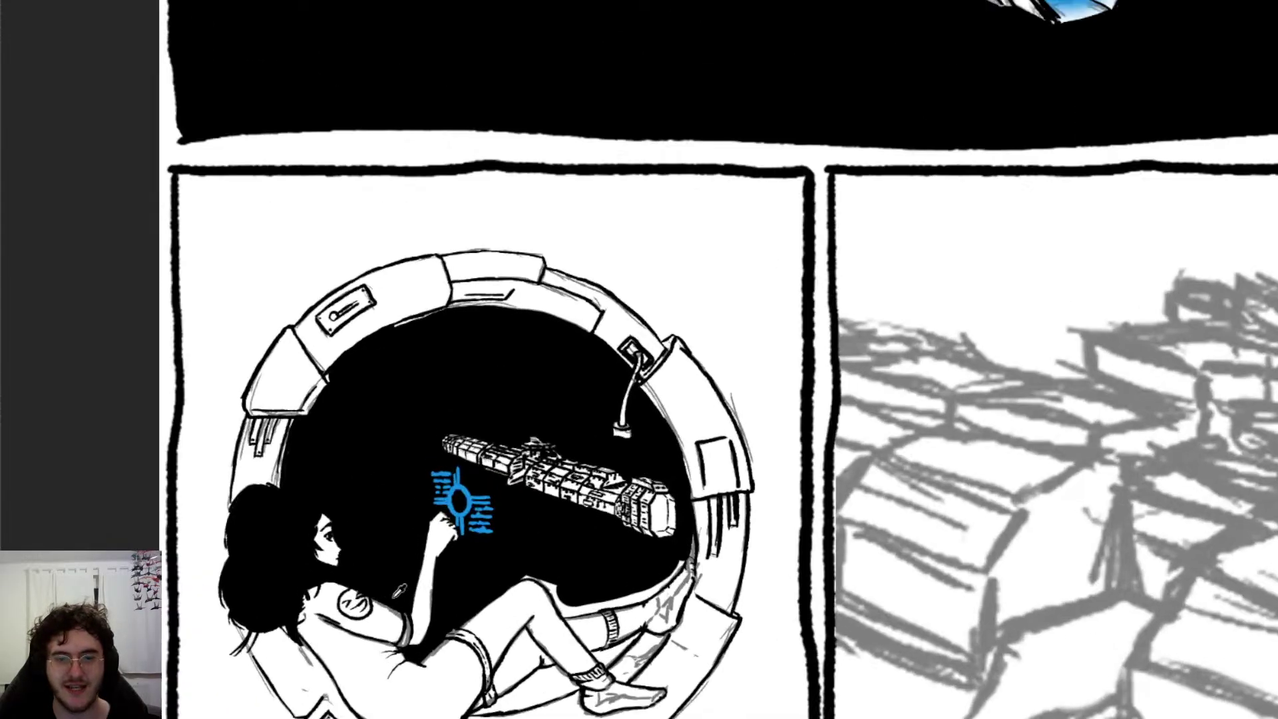
scroll(357, 586, "down", 3)
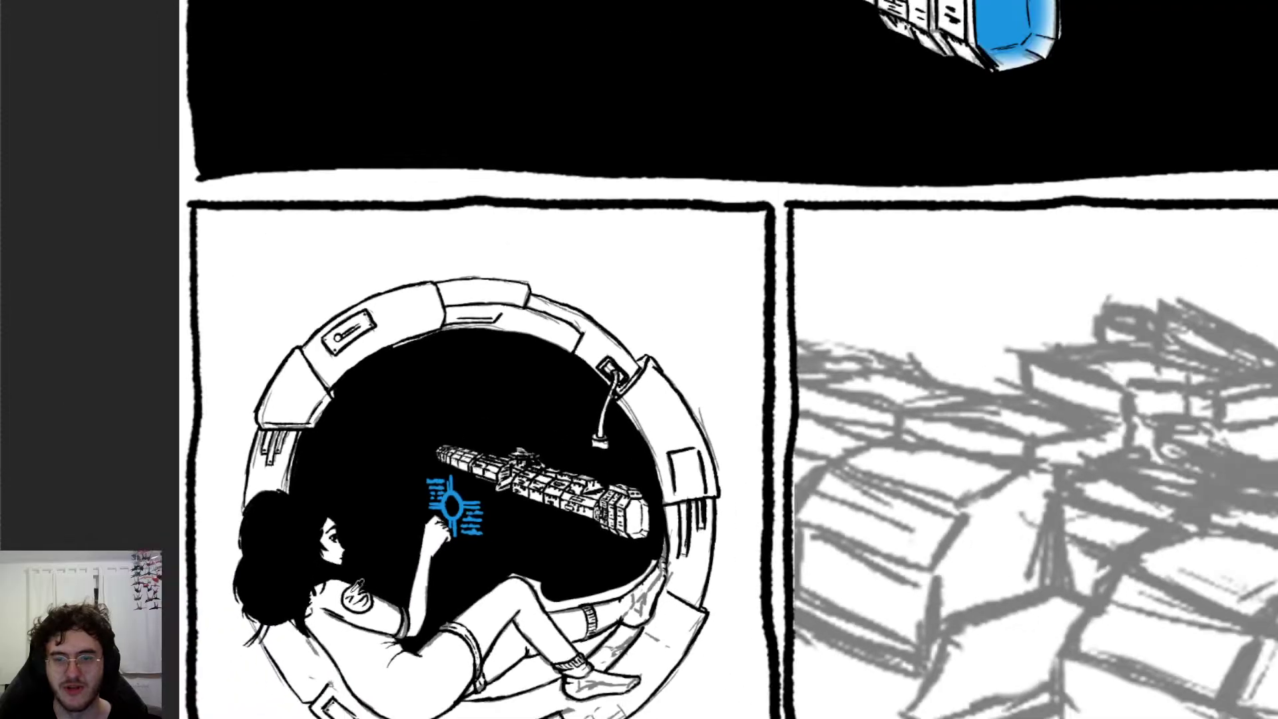
Step: Fill the remaining white strip with black from the raised knee along the far leg and foot to the window rim above the toes
scroll(362, 589, "up", 5)
scroll(932, 519, "down", 3)
scroll(1007, 502, "up", 3)
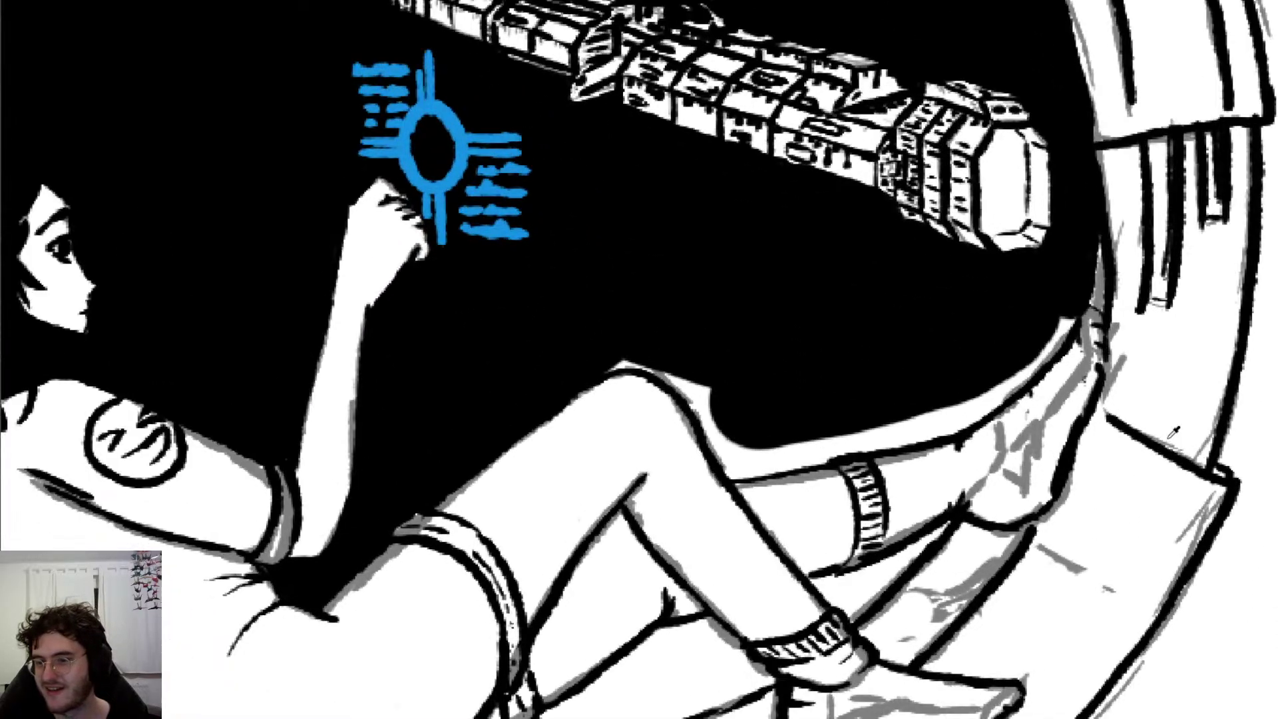
scroll(1122, 418, "up", 2)
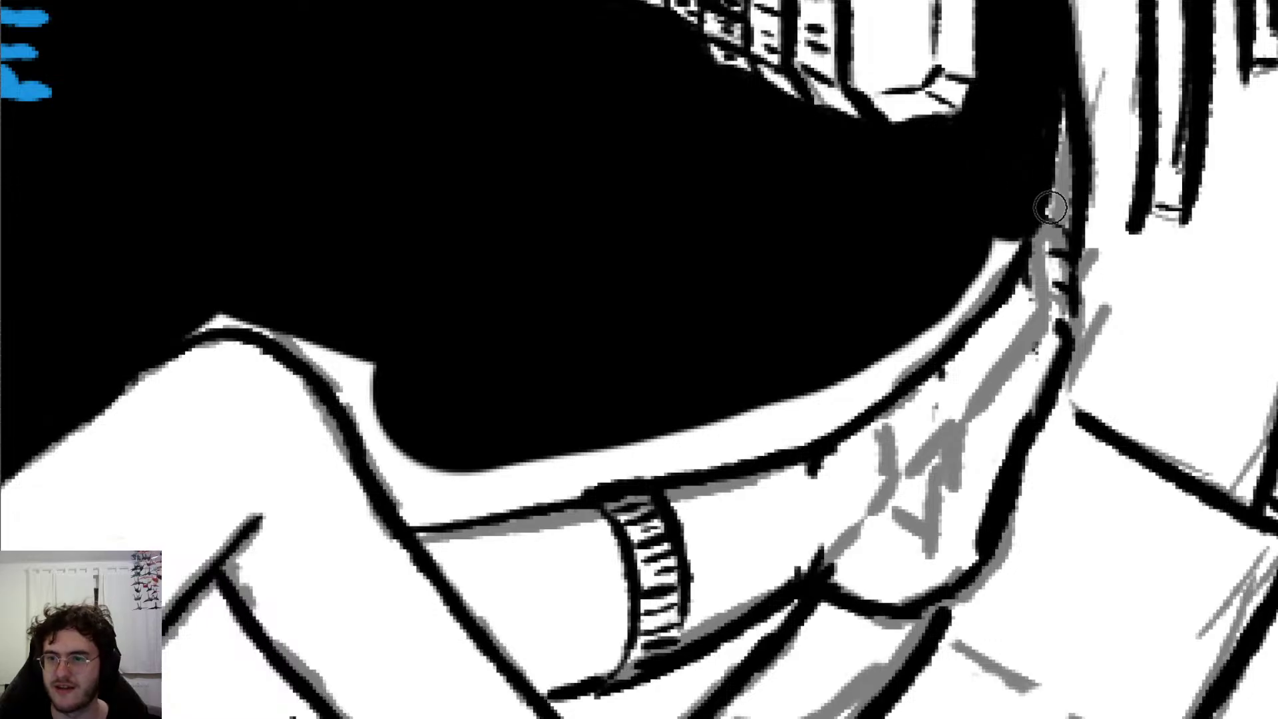
mouse_move(1047, 196)
left_mouse_down()
mouse_move(1063, 205)
mouse_move(1057, 152)
left_mouse_up()
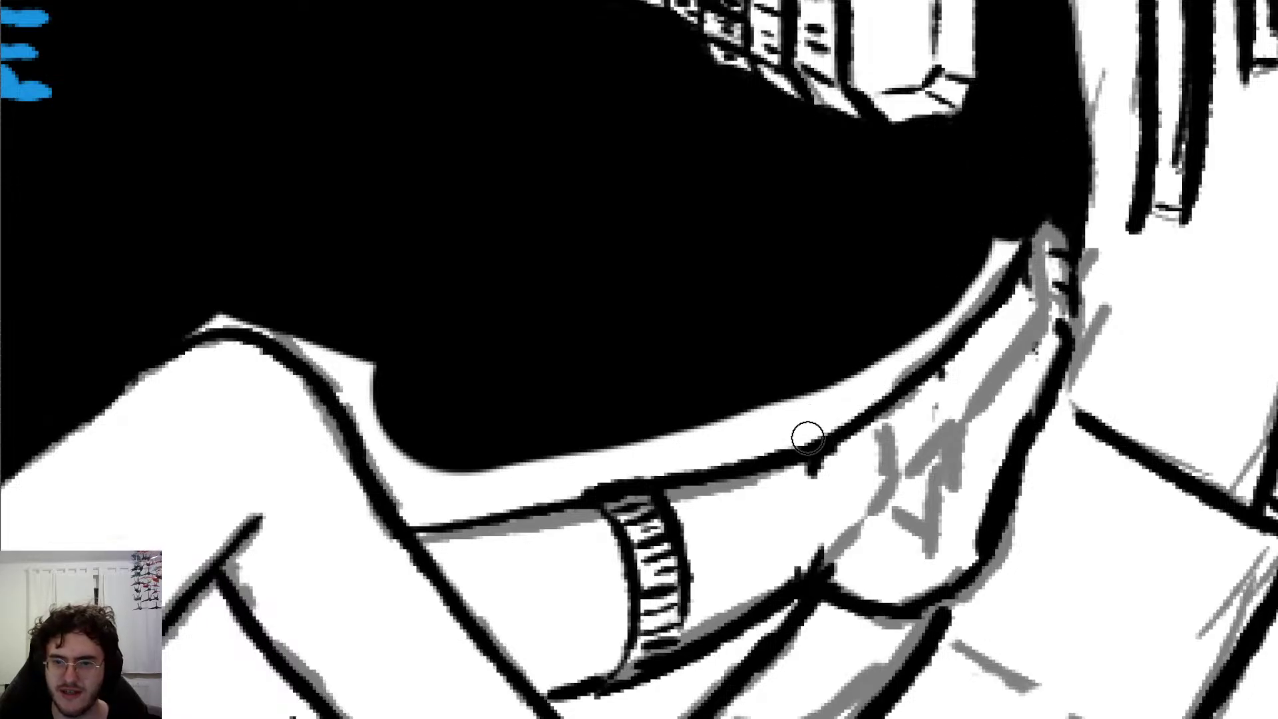
mouse_move(807, 437)
left_mouse_down()
mouse_move(928, 331)
mouse_move(1007, 233)
mouse_move(999, 264)
left_mouse_up()
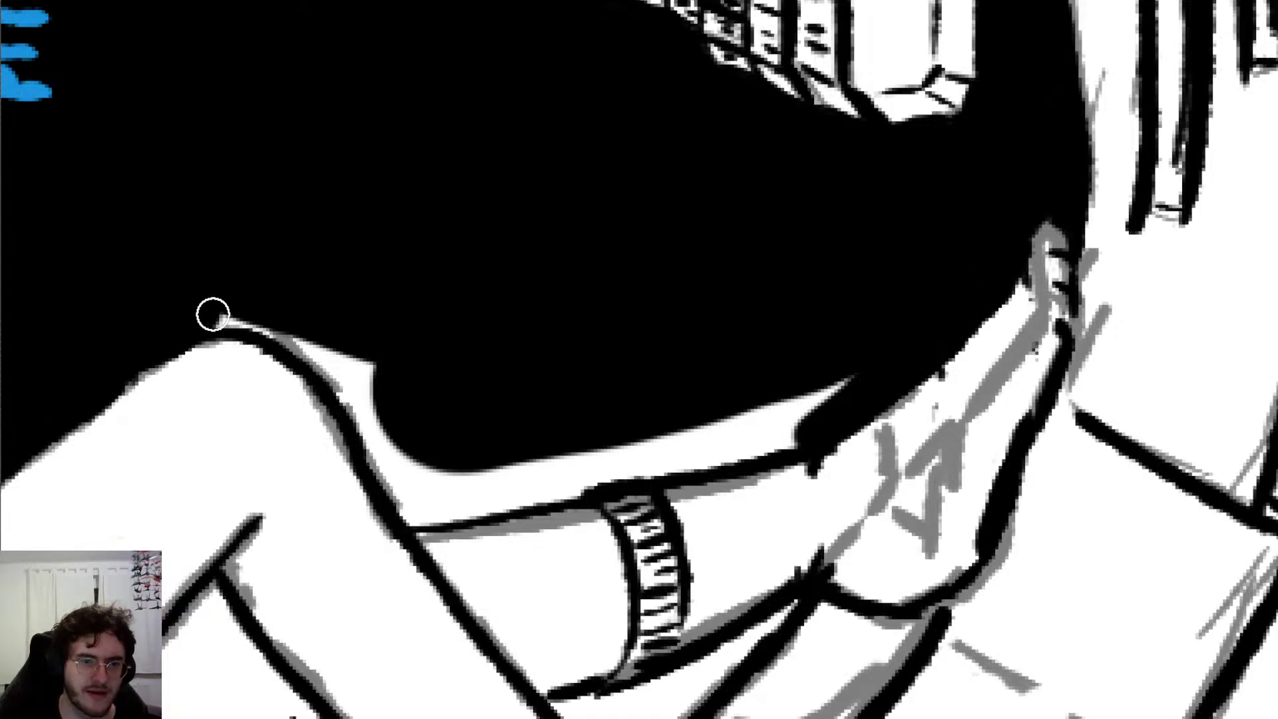
mouse_move(213, 314)
left_mouse_down()
mouse_move(302, 337)
mouse_move(357, 386)
mouse_move(378, 353)
mouse_move(391, 451)
mouse_move(371, 428)
mouse_move(412, 510)
mouse_move(562, 490)
mouse_move(533, 485)
mouse_move(533, 465)
mouse_move(418, 461)
mouse_move(610, 448)
mouse_move(588, 466)
mouse_move(769, 439)
mouse_move(619, 462)
mouse_move(842, 397)
mouse_move(864, 376)
left_mouse_up()
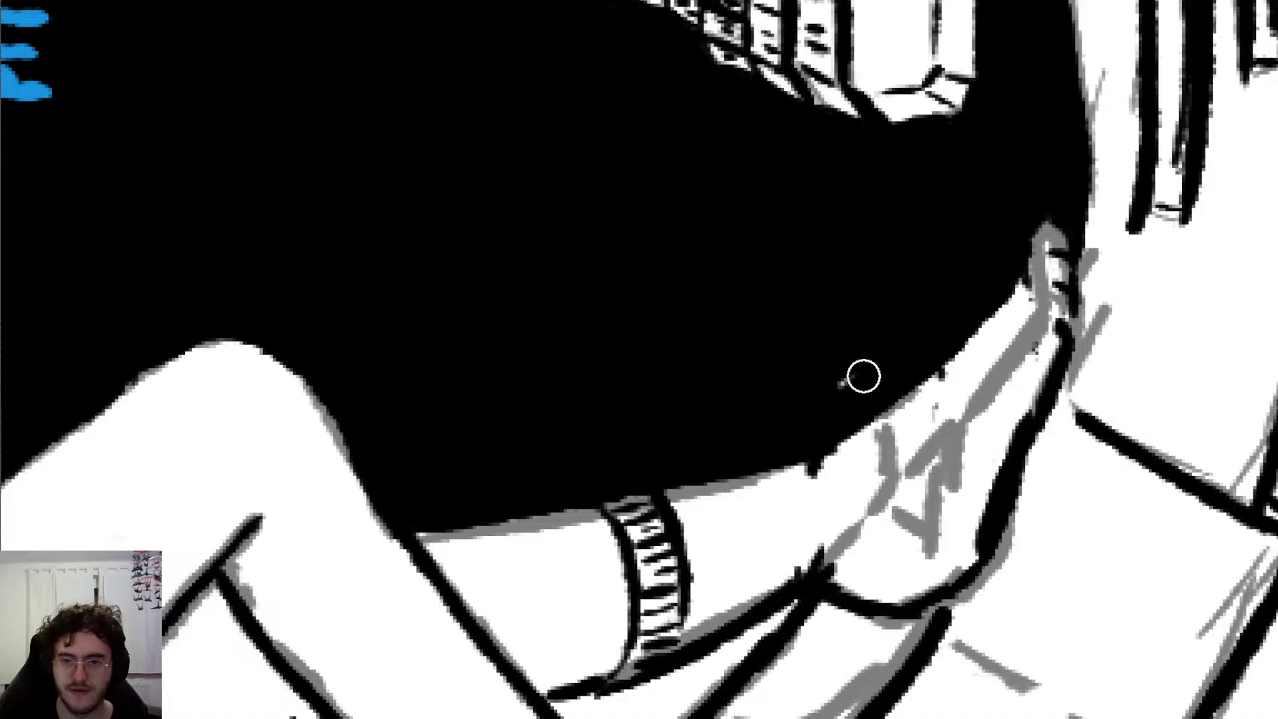
Step: Hide the grey sketch beneath the inked woman and window frame
scroll(749, 342, "down", 4)
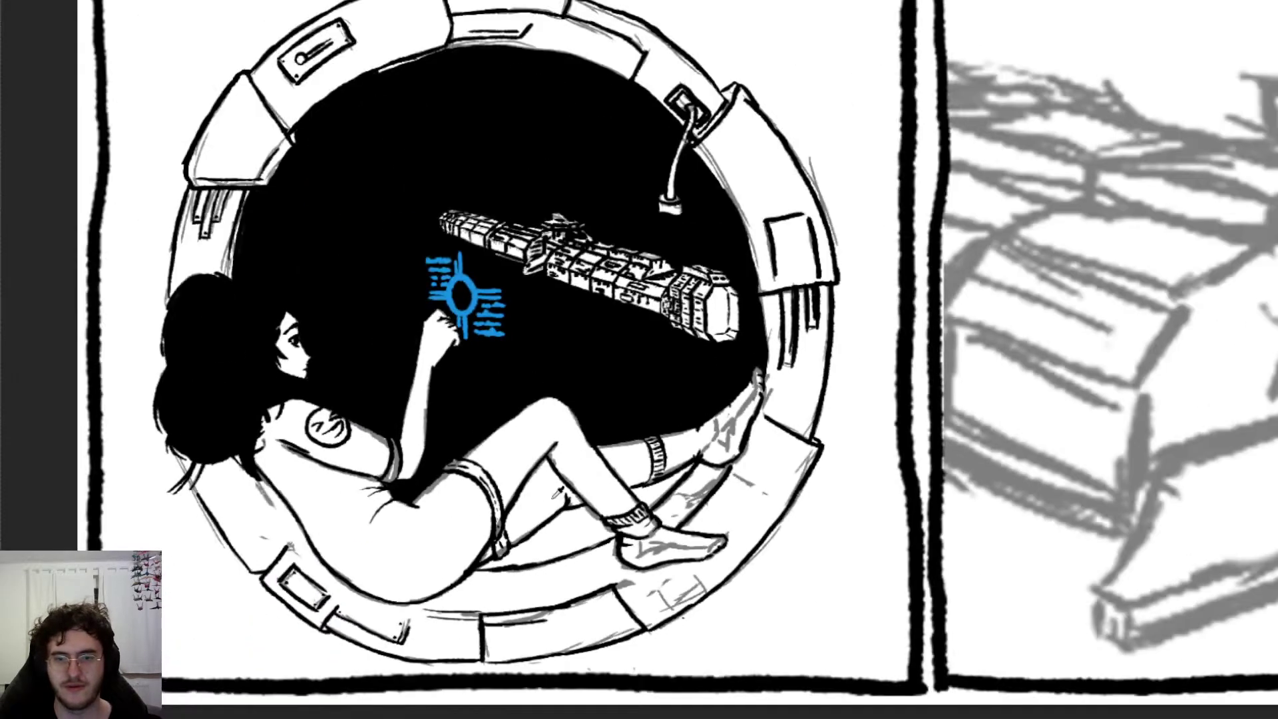
left_click_drag(484, 631, 562, 634)
scroll(564, 640, "up", 3)
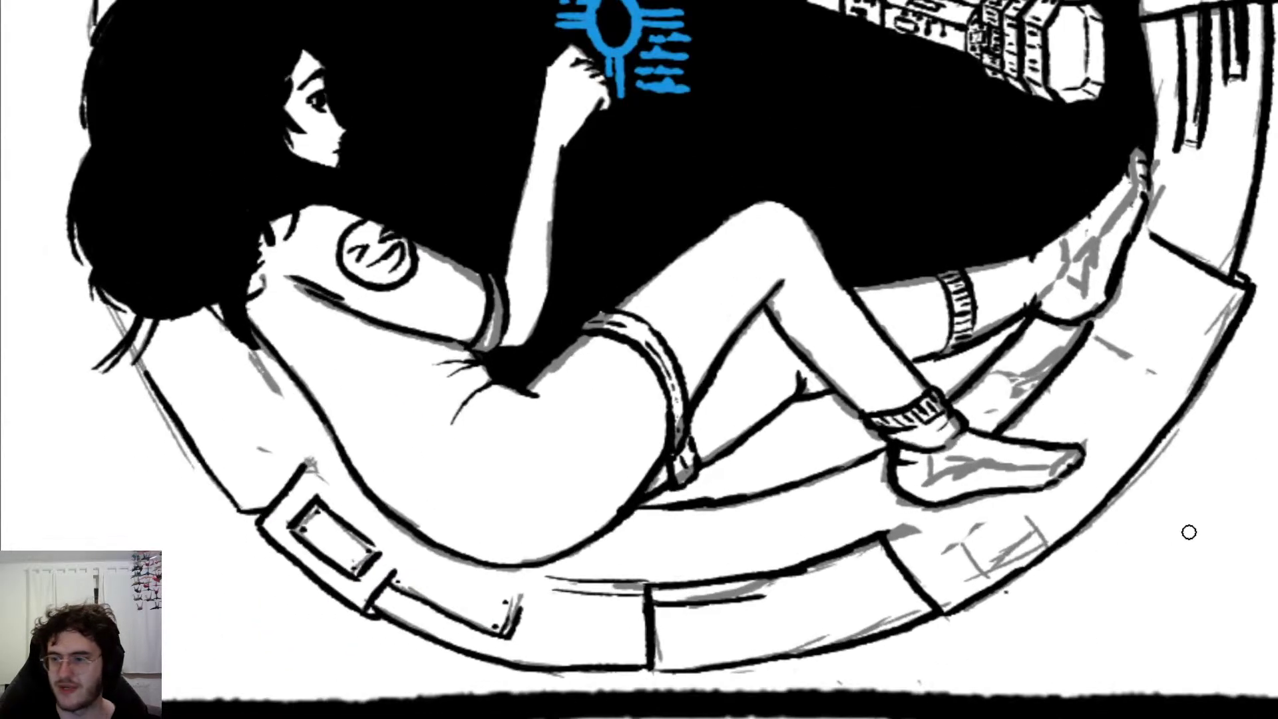
key("ctrl+comma")
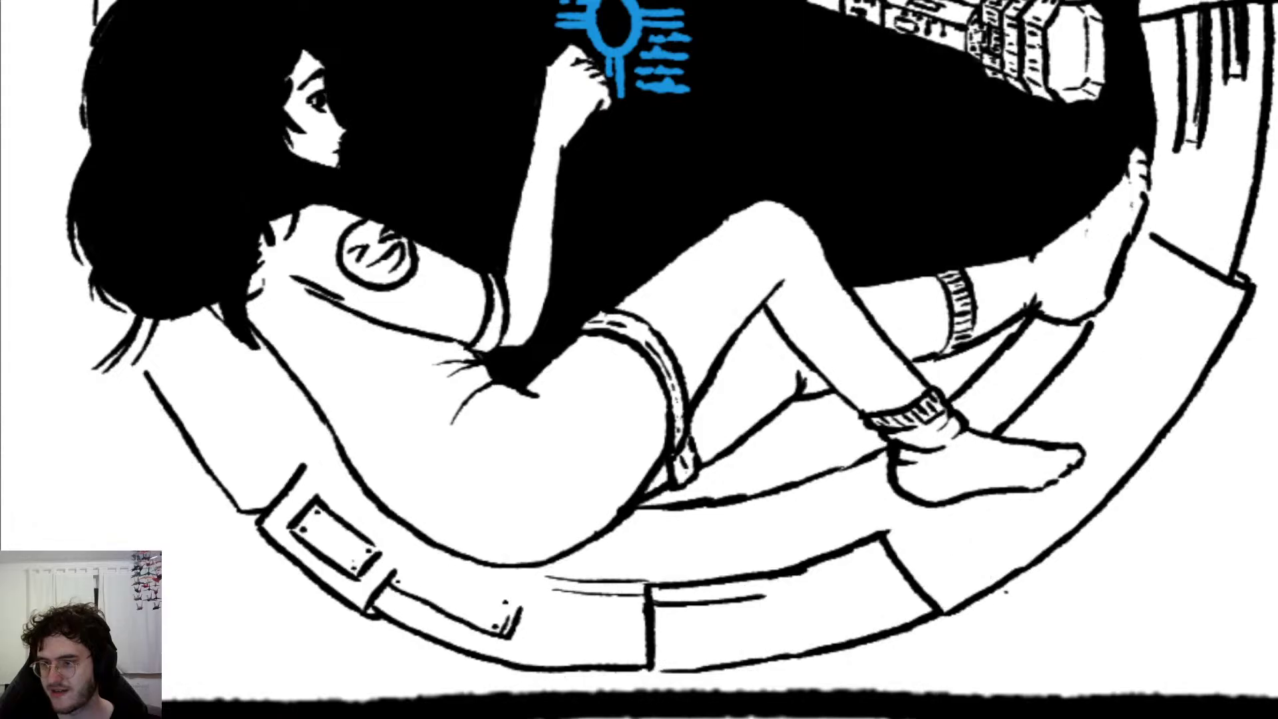
scroll(975, 495, "down", 2)
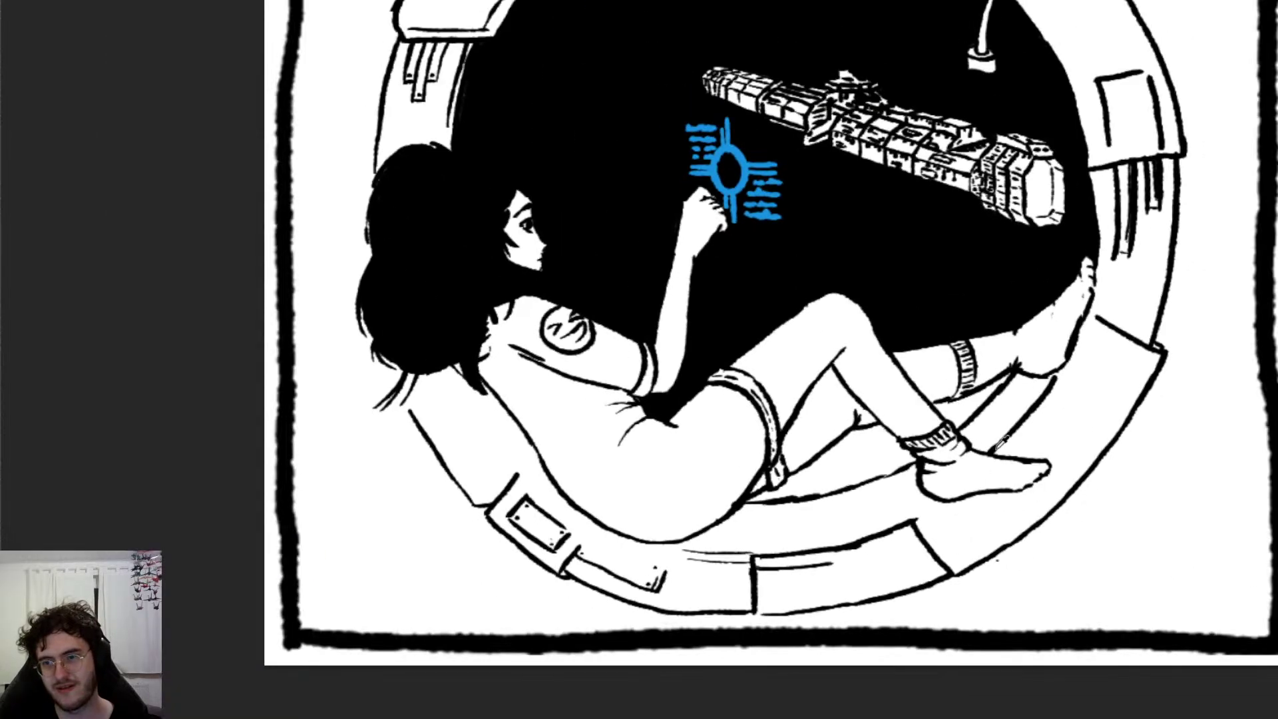
Step: Fill the gaps beneath the woman's legs with black, from the shorts' hem to the near ankle and beyond it under the far calf
scroll(924, 506, "up", 5)
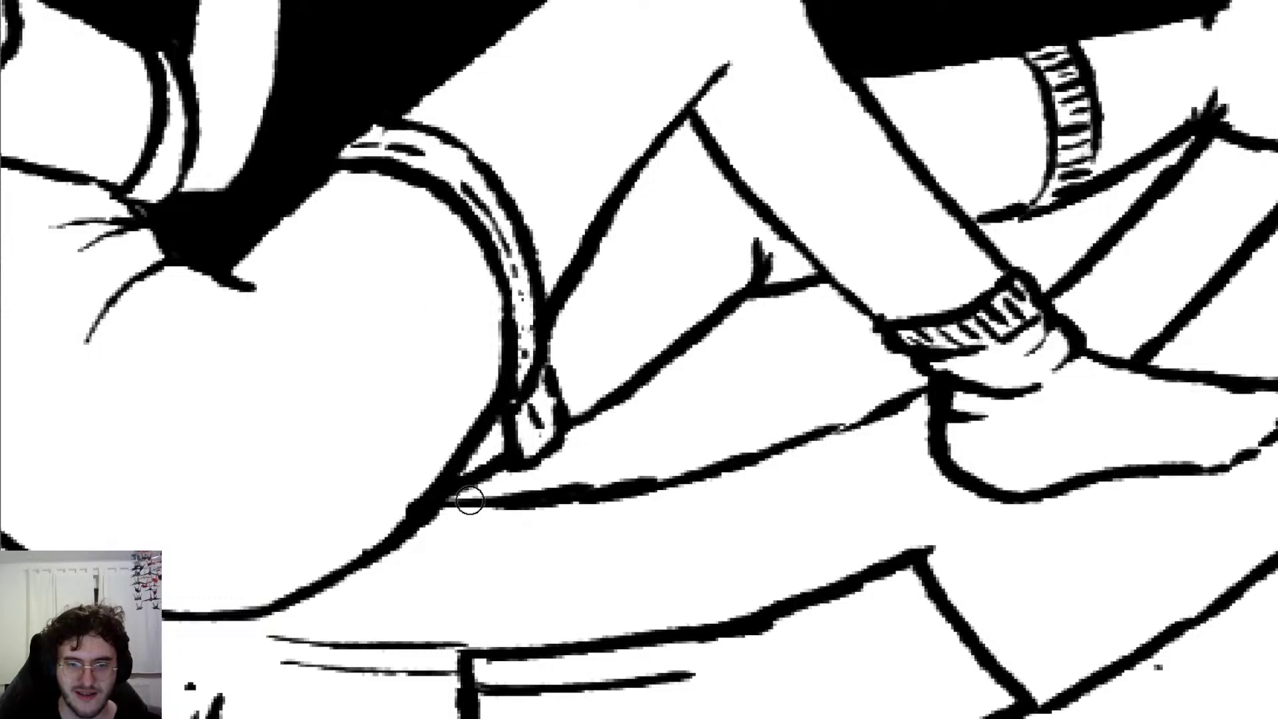
mouse_move(456, 492)
left_mouse_down()
mouse_move(516, 487)
mouse_move(612, 427)
left_mouse_up()
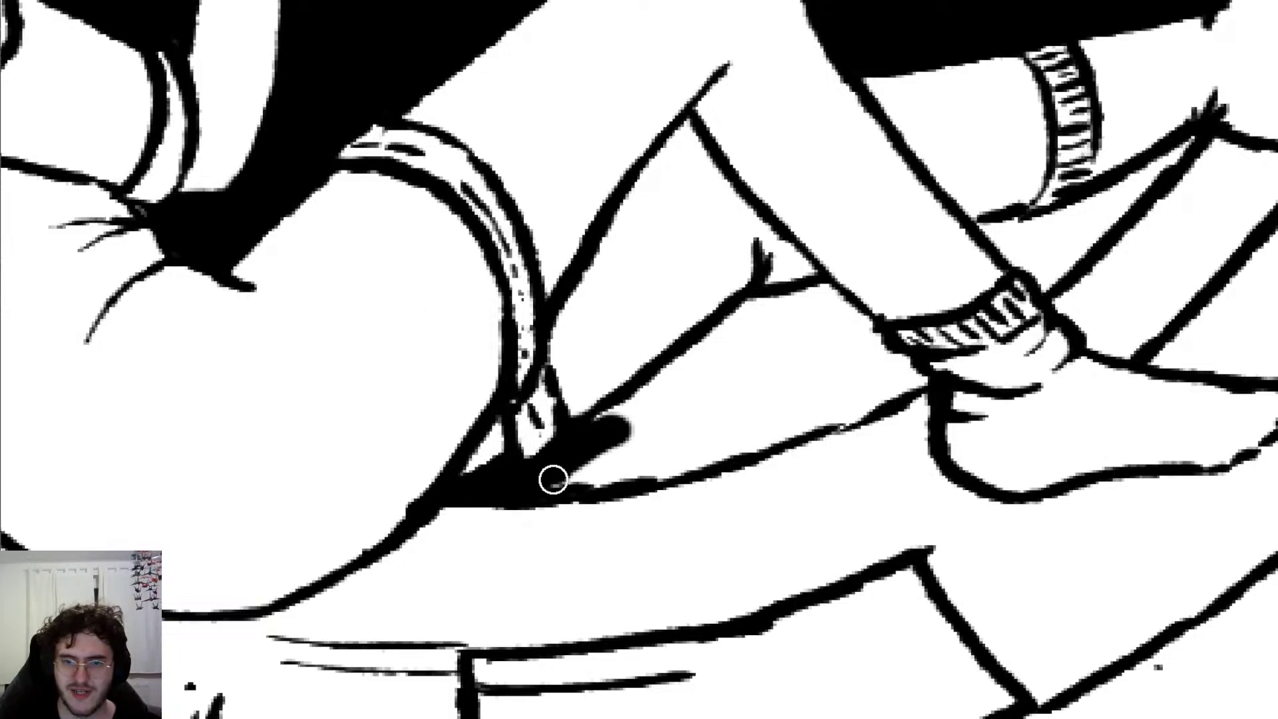
left_click_drag(553, 479, 787, 425)
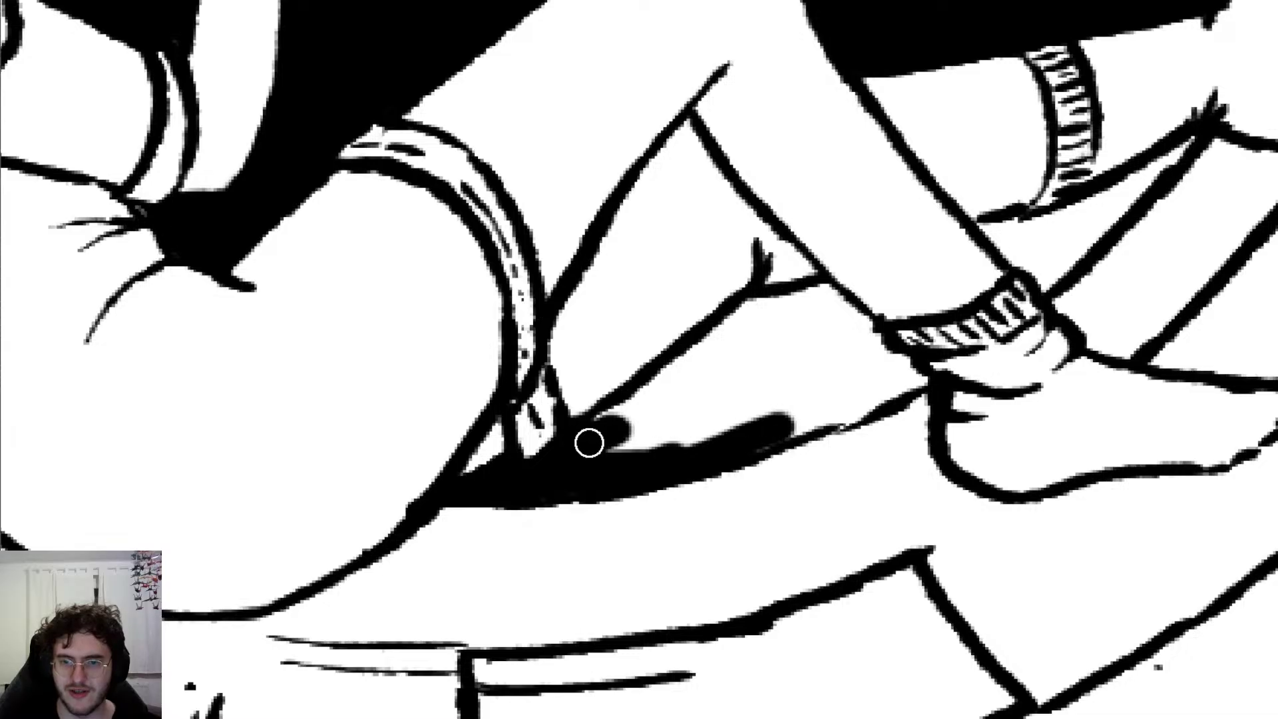
left_click_drag(589, 443, 693, 378)
mouse_move(604, 430)
left_mouse_down()
mouse_move(621, 439)
mouse_move(776, 408)
mouse_move(599, 422)
mouse_move(813, 385)
mouse_move(818, 413)
mouse_move(856, 397)
mouse_move(834, 419)
left_mouse_up()
mouse_move(919, 378)
left_mouse_down()
mouse_move(885, 385)
mouse_move(895, 370)
mouse_move(788, 400)
left_mouse_up()
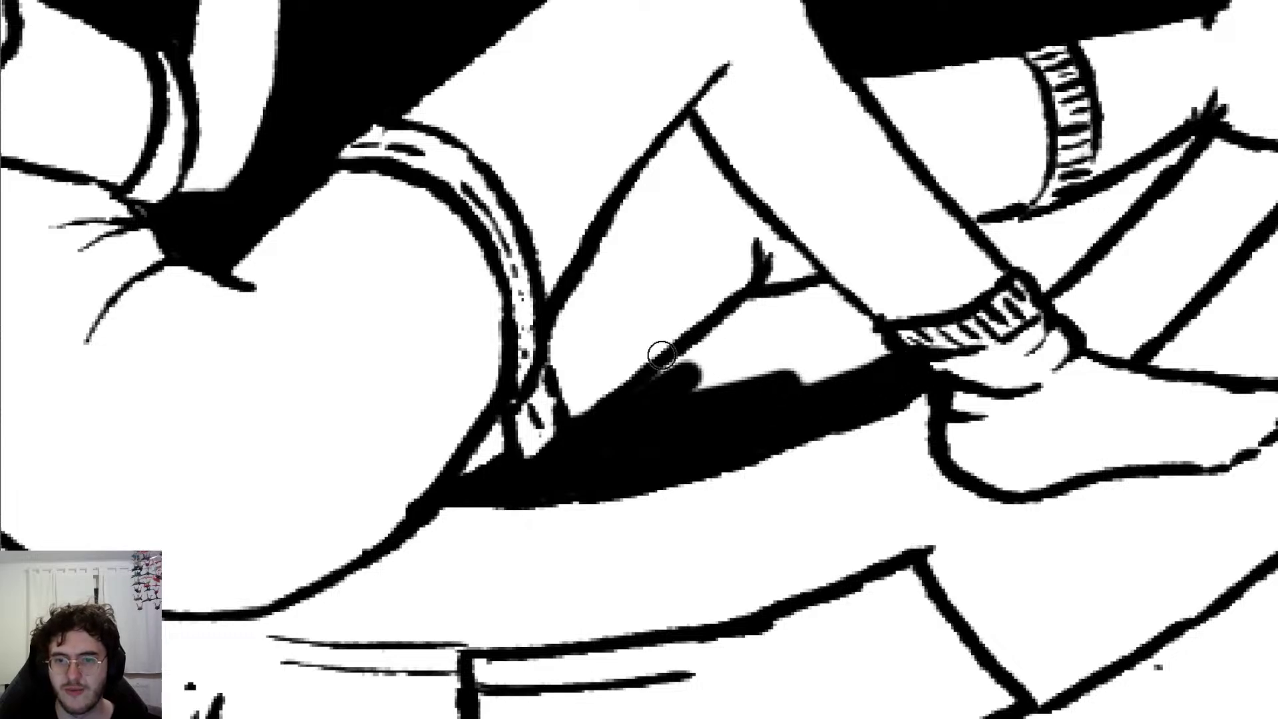
mouse_move(661, 357)
left_mouse_down()
mouse_move(685, 365)
mouse_move(758, 291)
mouse_move(819, 293)
mouse_move(883, 359)
left_mouse_up()
mouse_move(818, 310)
left_mouse_down()
mouse_move(833, 382)
mouse_move(799, 343)
mouse_move(725, 376)
mouse_move(718, 357)
left_mouse_up()
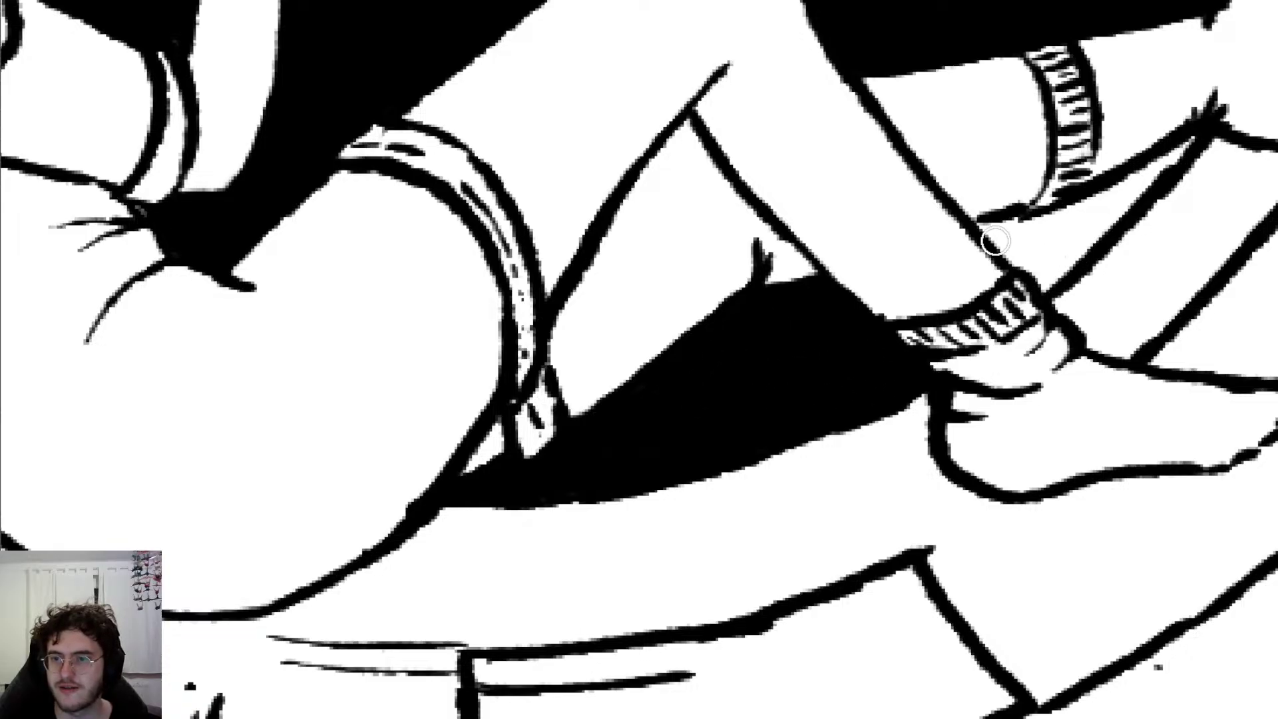
mouse_move(987, 230)
left_mouse_down()
mouse_move(1049, 279)
mouse_move(1084, 245)
mouse_move(1013, 228)
mouse_move(1184, 160)
left_mouse_up()
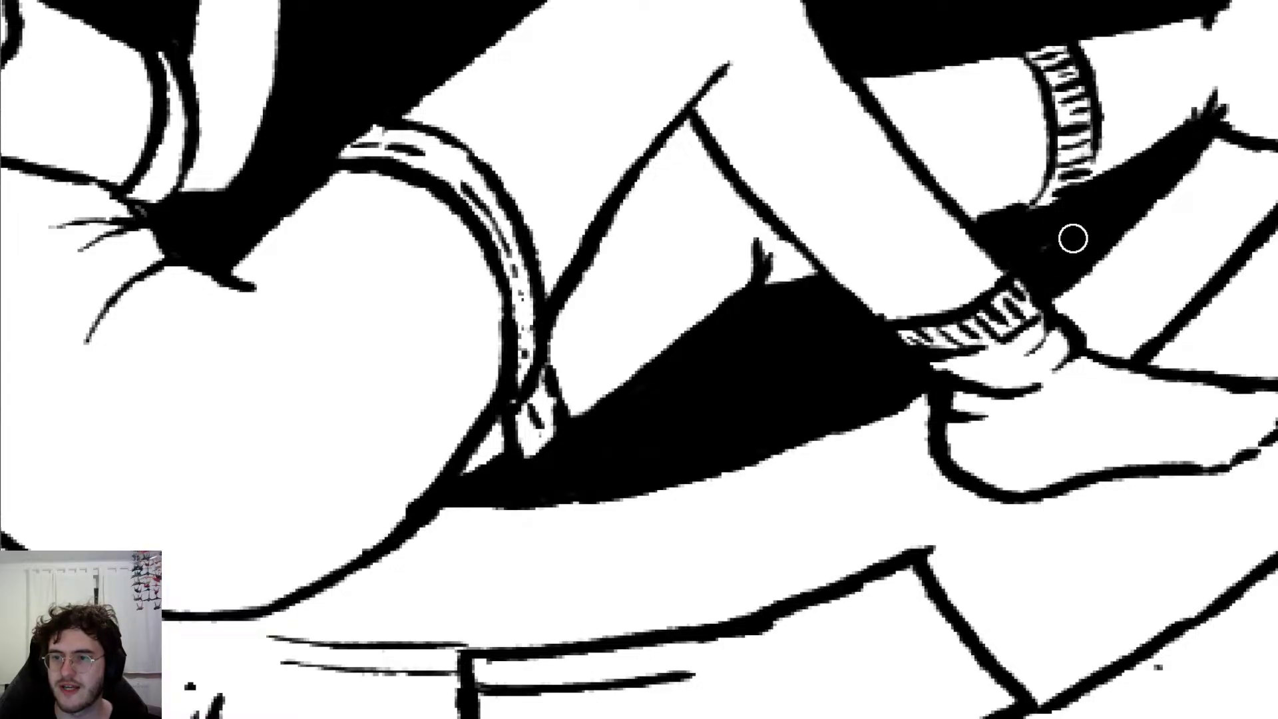
Step: Examine the inked woman, her legs and feet, and the blackened window for remaining gaps, both close up and as a whole panel
scroll(1027, 250, "down", 6)
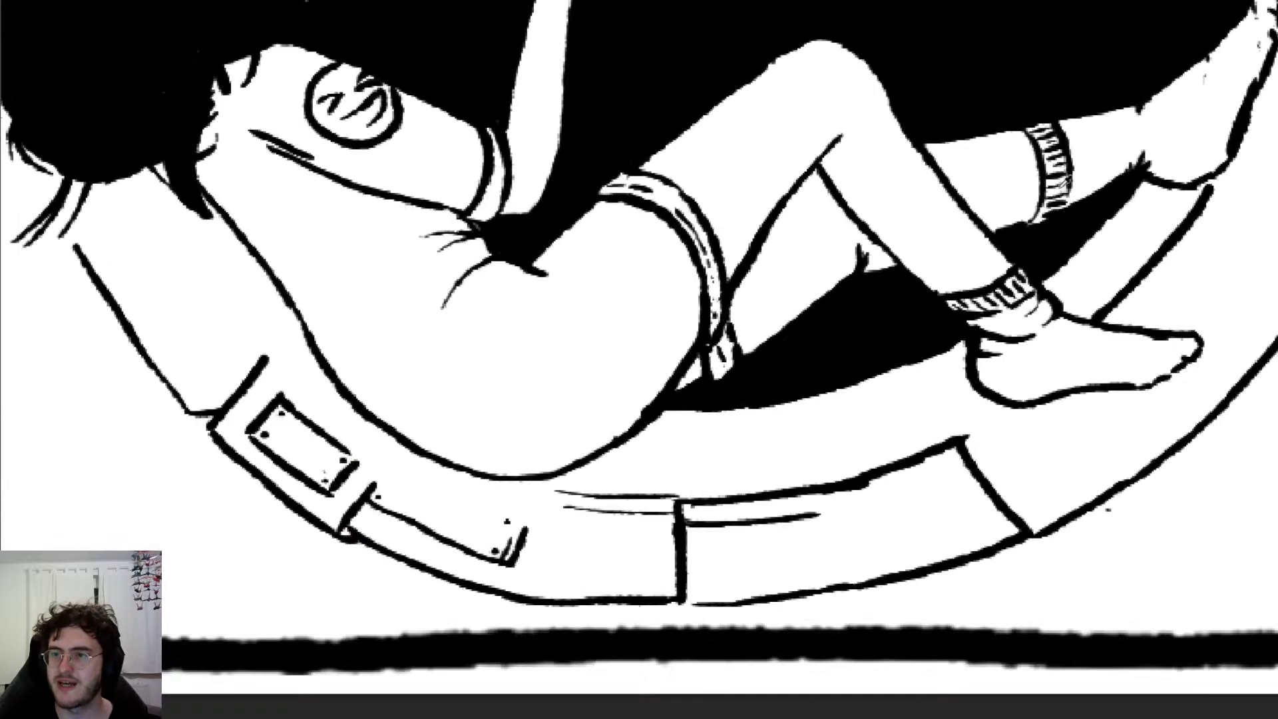
scroll(1063, 182, "down", 2)
scroll(1100, 85, "down", 1)
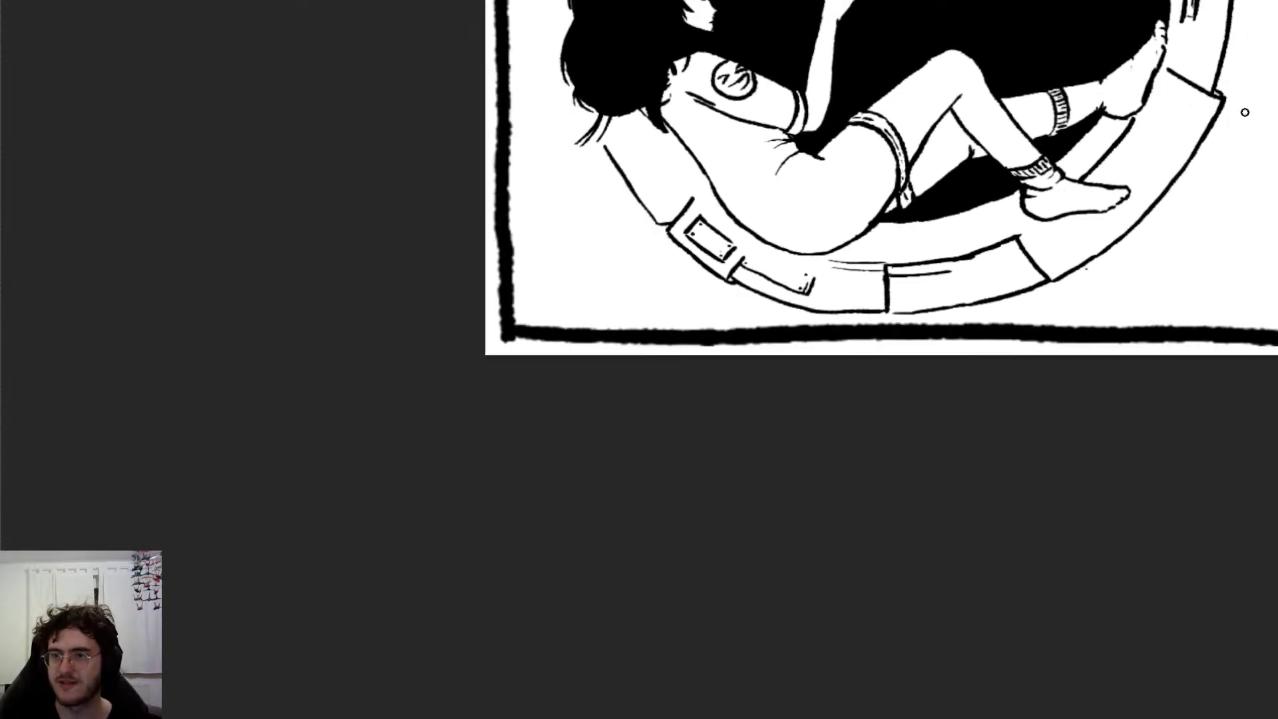
scroll(1242, 111, "up", 1)
scroll(1222, 117, "left", 4)
scroll(1220, 118, "right", 17)
scroll(1168, 98, "up", 3)
scroll(1169, 98, "up", 3)
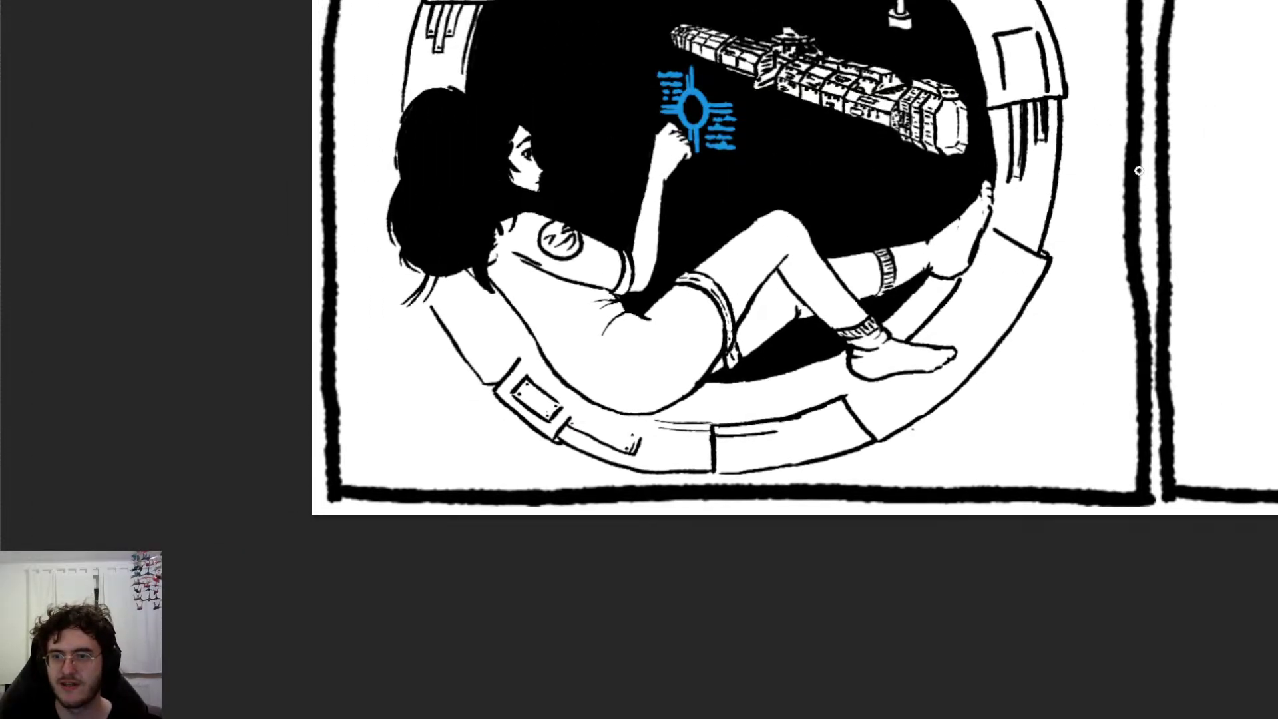
scroll(824, 359, "up", 5)
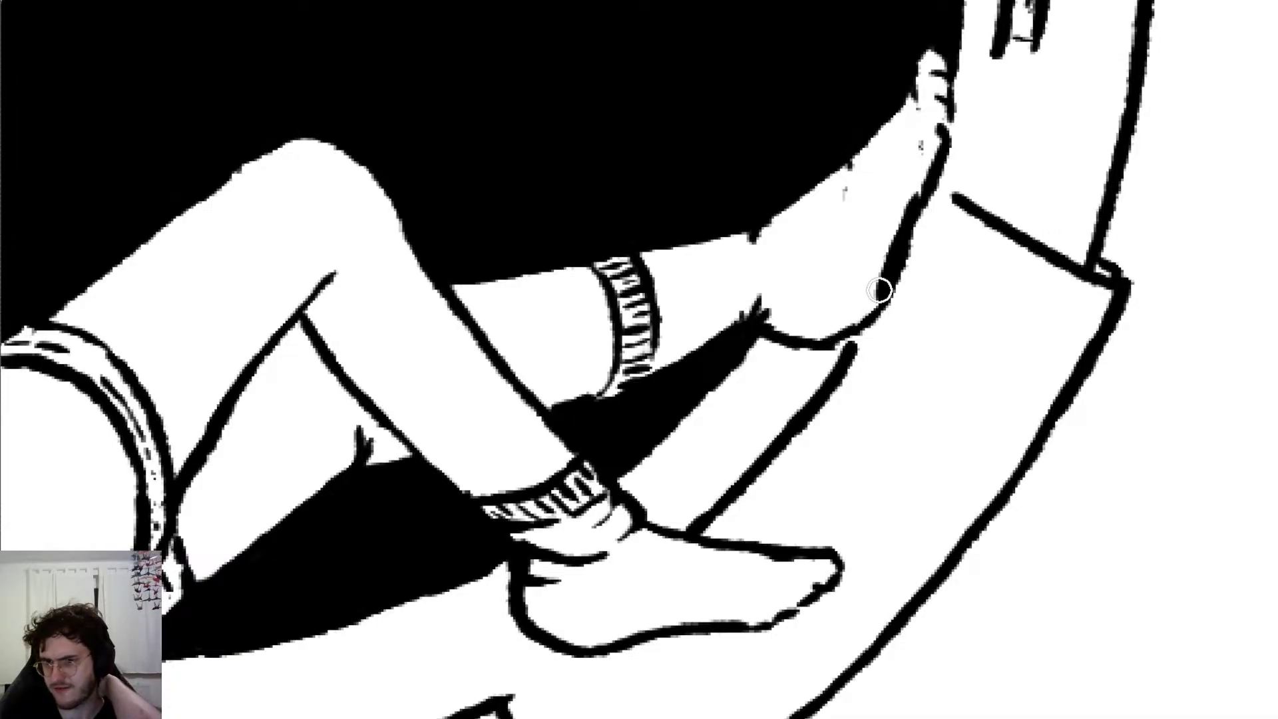
scroll(813, 242, "down", 6)
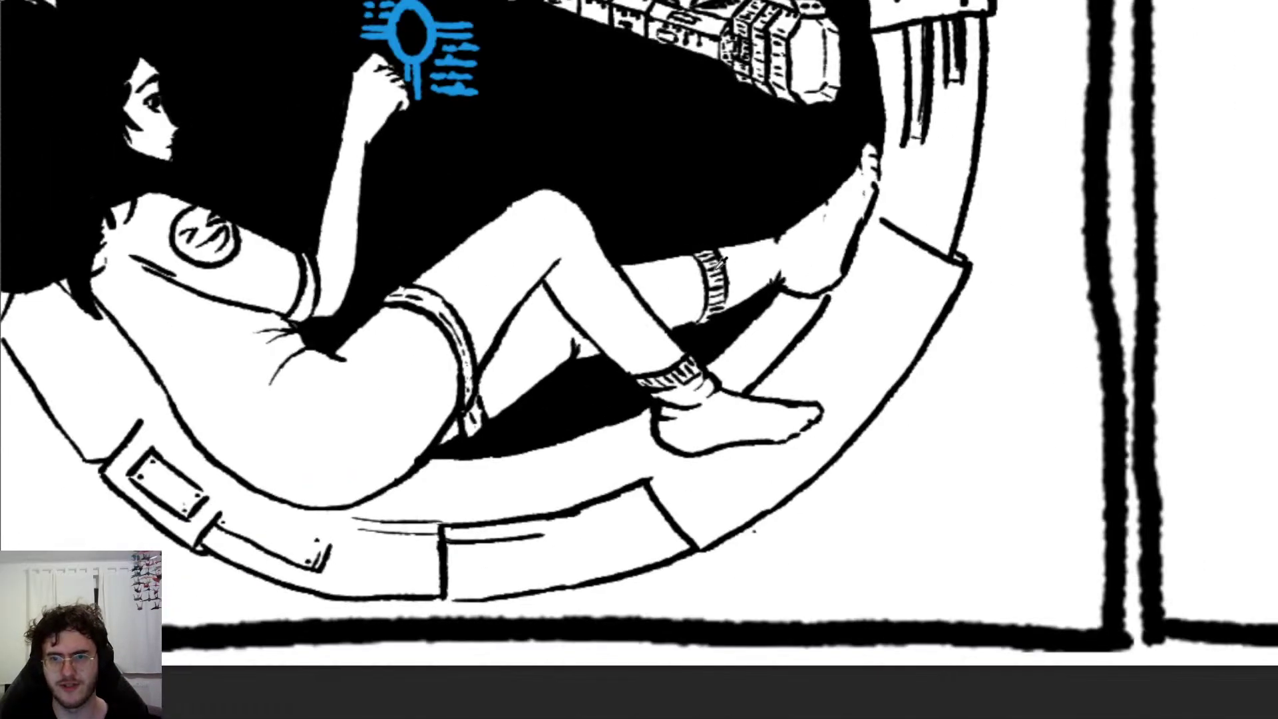
scroll(700, 292, "down", 2)
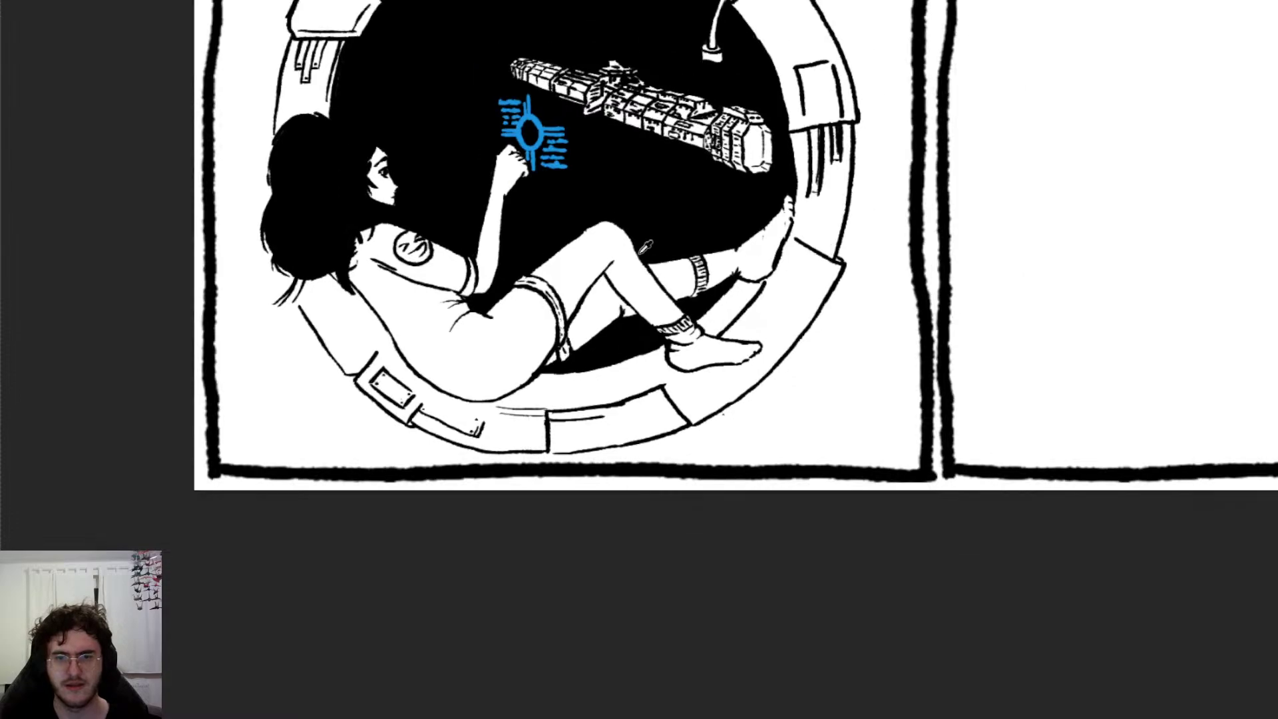
scroll(583, 240, "up", 2)
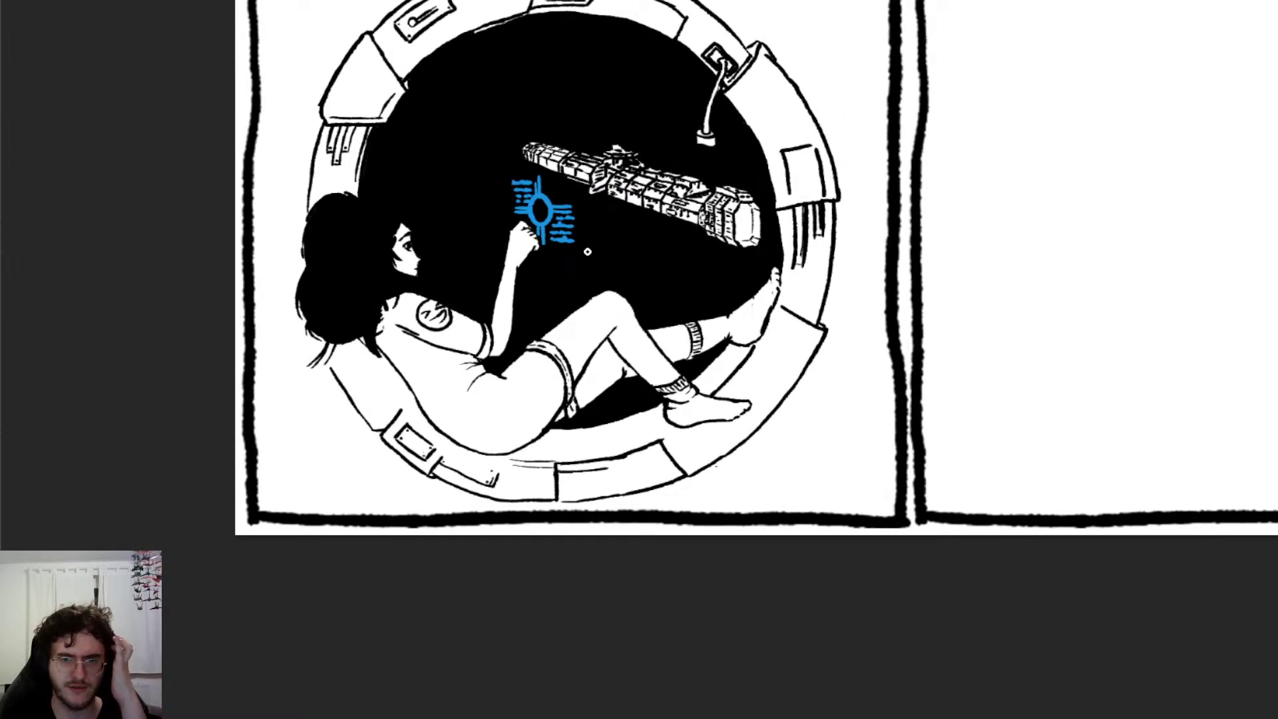
scroll(486, 227, "up", 2)
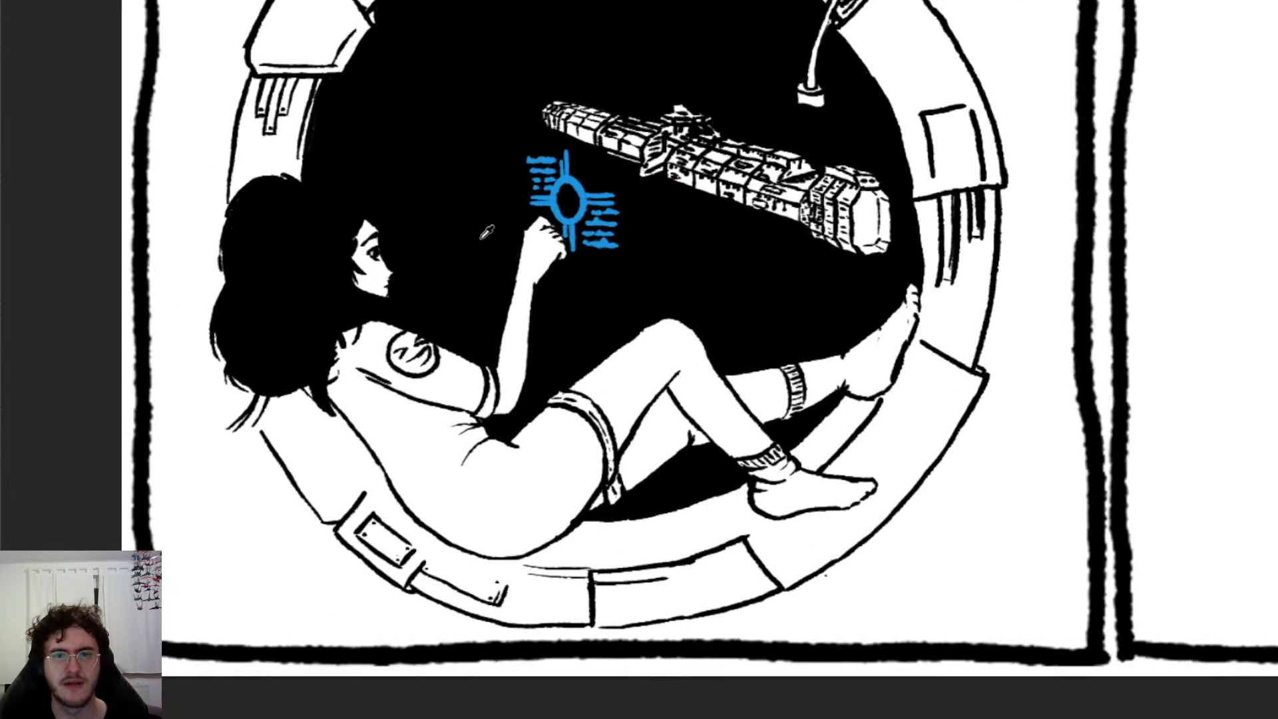
scroll(481, 238, "down", 2)
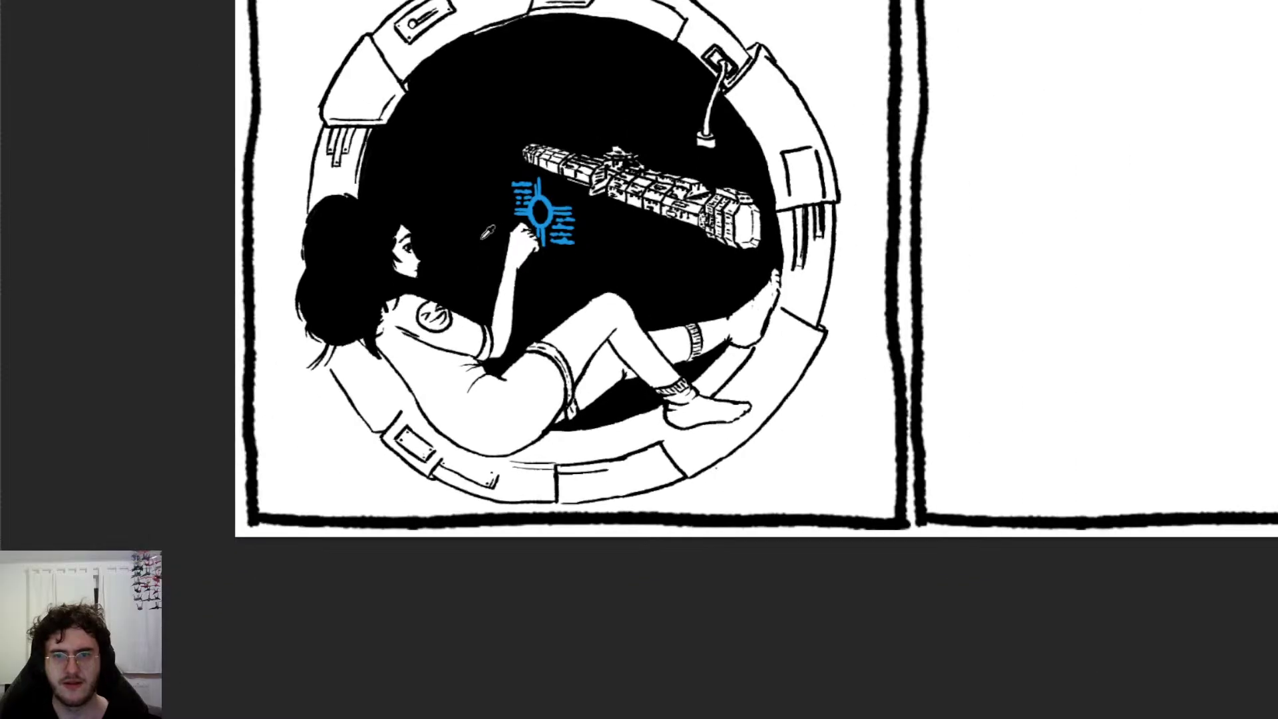
Step: Paint the small spaceship's engine opening in the emblem's blue, fading toward the outer rim, and erase any spill over the adjoining hull
scroll(662, 241, "up", 10)
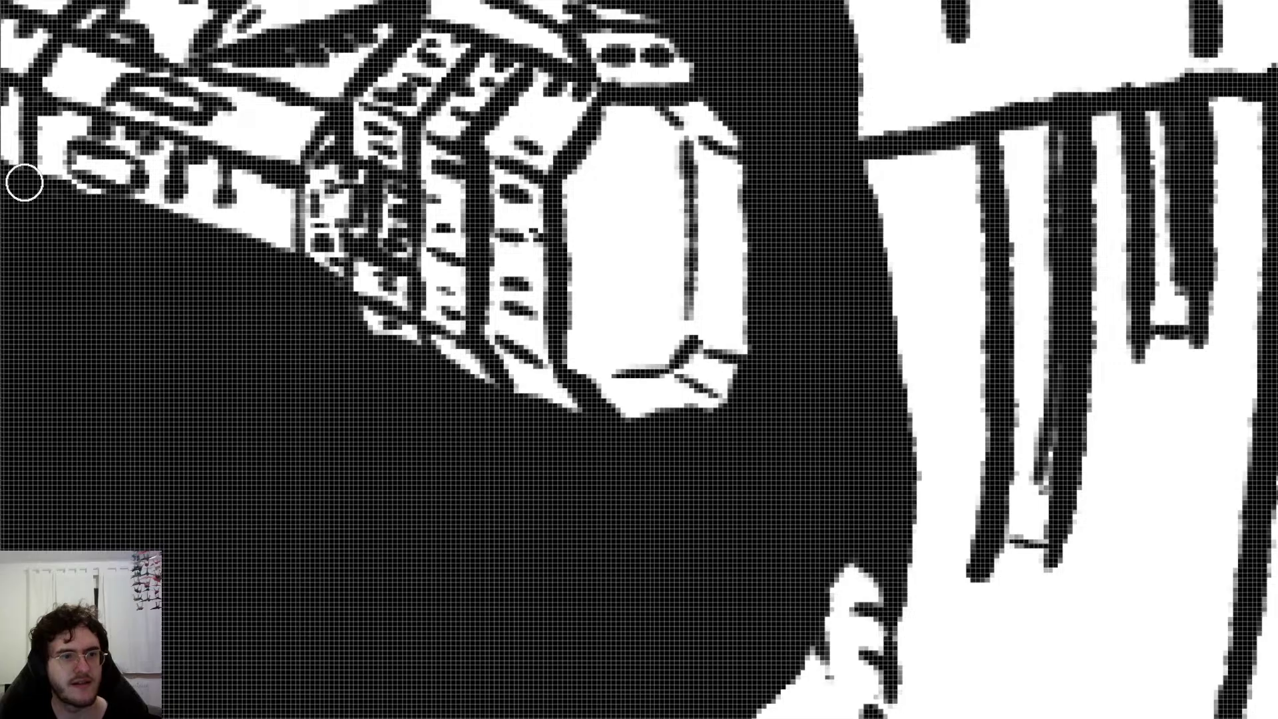
scroll(133, 245, "down", 5)
scroll(133, 244, "left", 4)
scroll(133, 244, "right", 2)
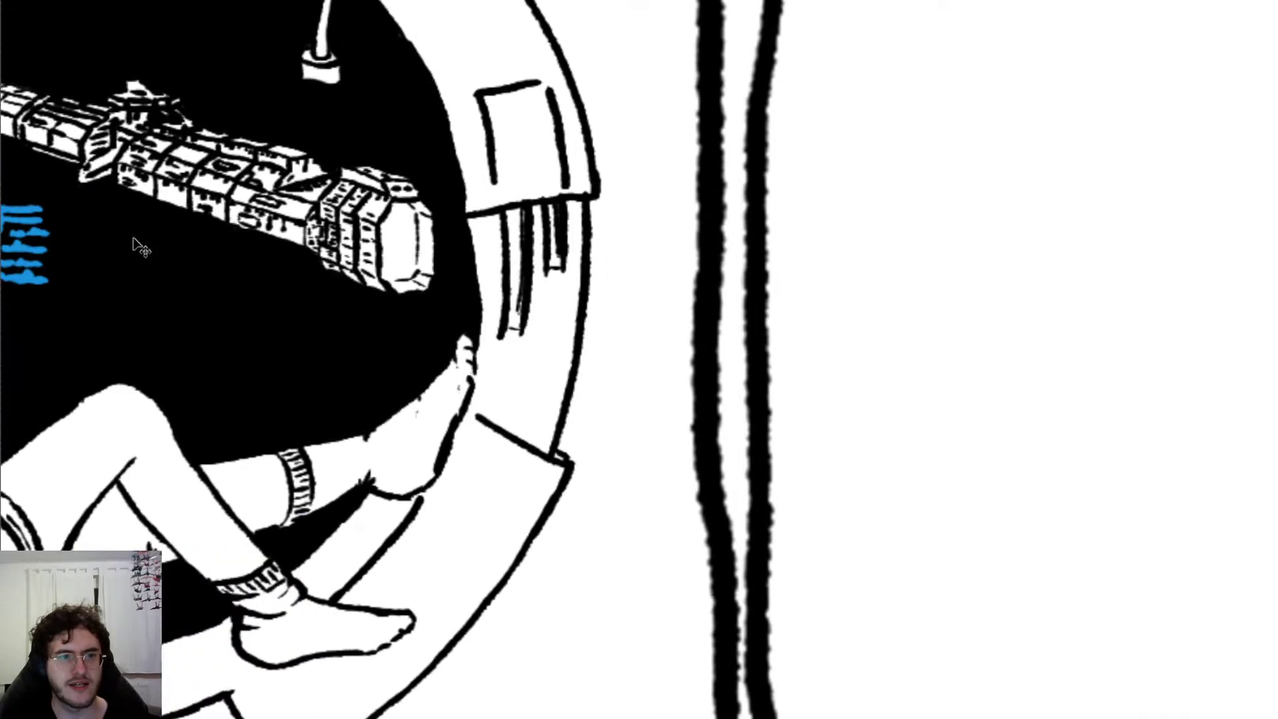
scroll(133, 240, "left", 2)
left_click(110, 205)
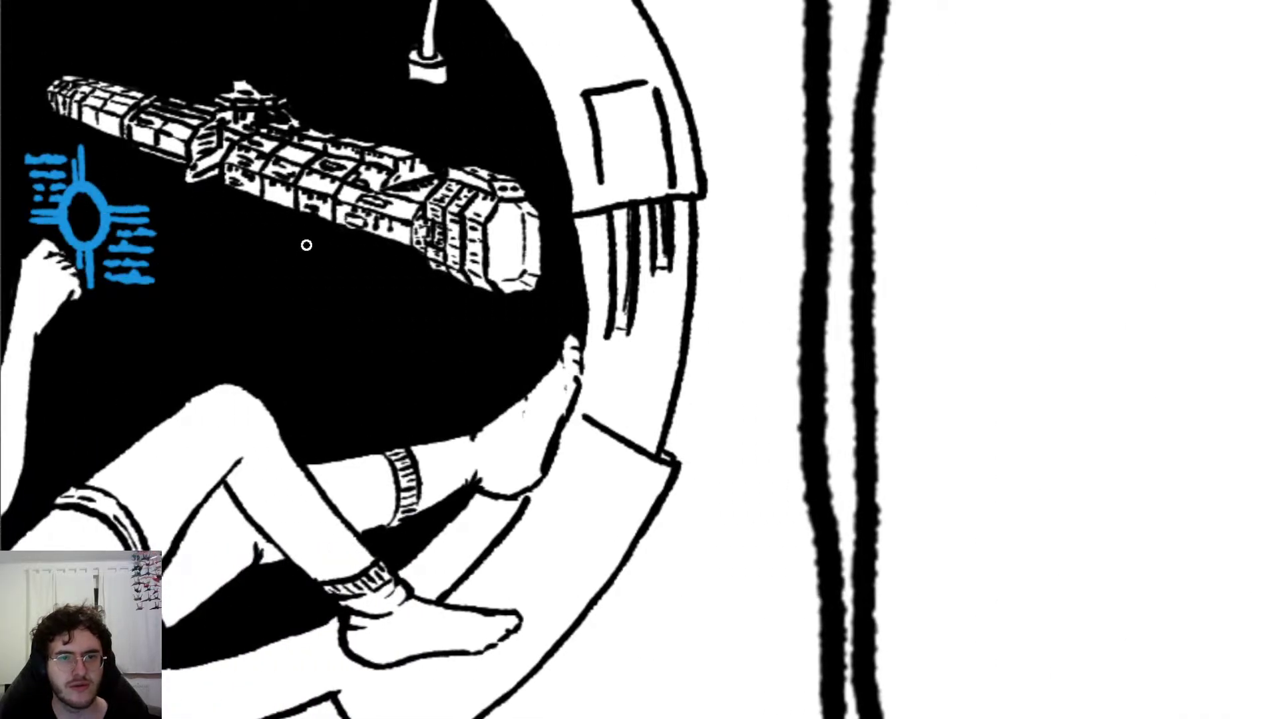
scroll(430, 240, "up", 5)
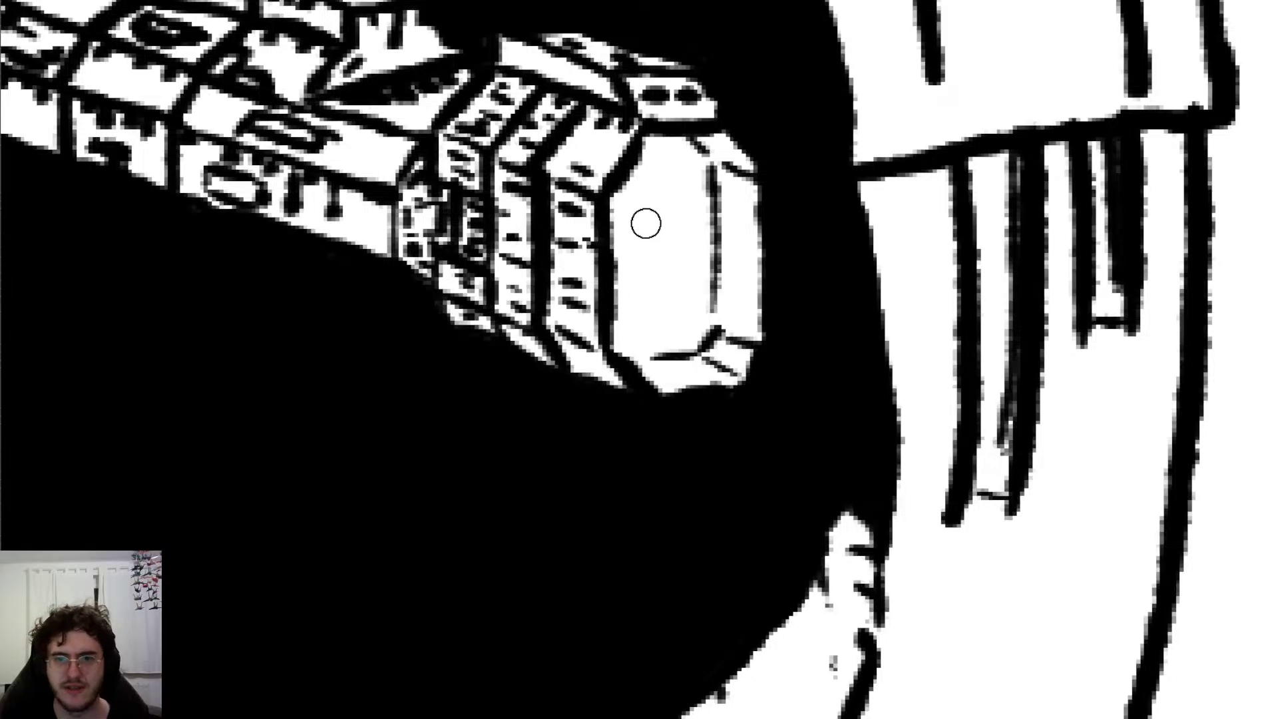
mouse_move(617, 212)
left_mouse_down()
mouse_move(665, 147)
mouse_move(712, 200)
mouse_move(739, 174)
mouse_move(711, 349)
mouse_move(673, 362)
mouse_move(638, 353)
mouse_move(665, 362)
mouse_move(621, 254)
mouse_move(629, 338)
mouse_move(705, 208)
mouse_move(705, 177)
mouse_move(690, 317)
left_mouse_up()
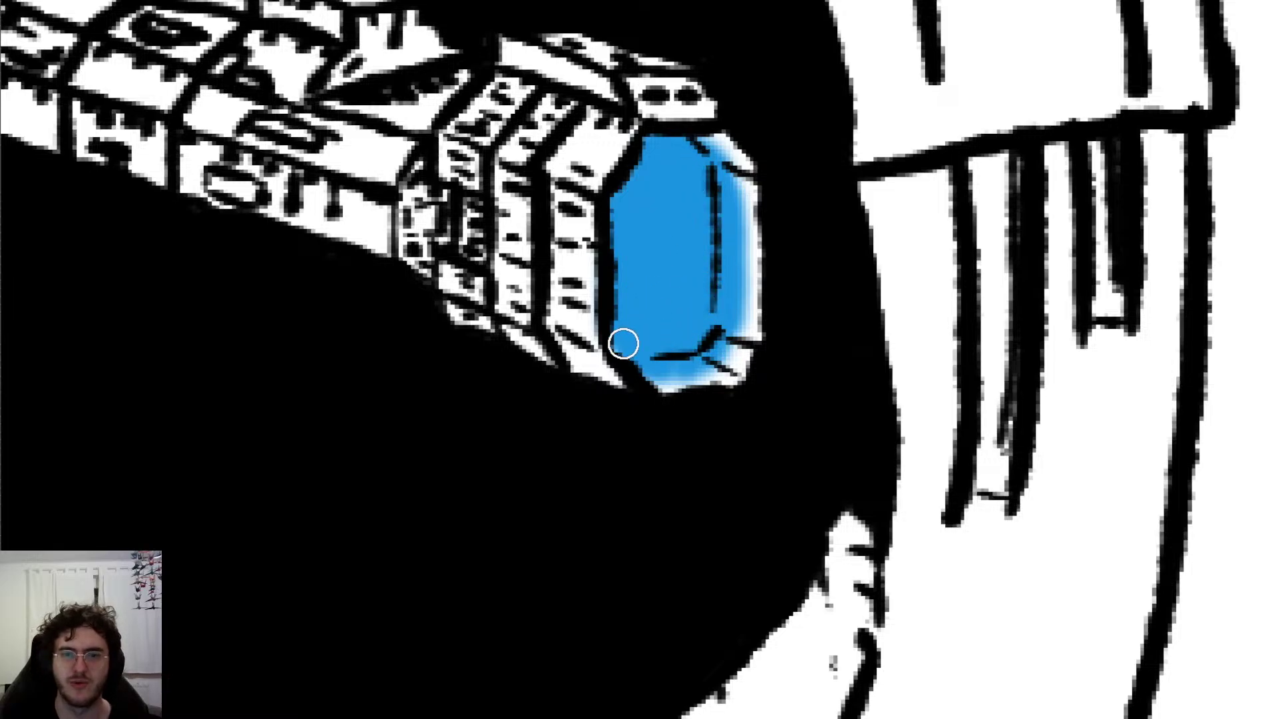
key("e")
mouse_move(563, 329)
left_mouse_down()
mouse_move(564, 166)
mouse_move(601, 120)
left_mouse_up()
key("b")
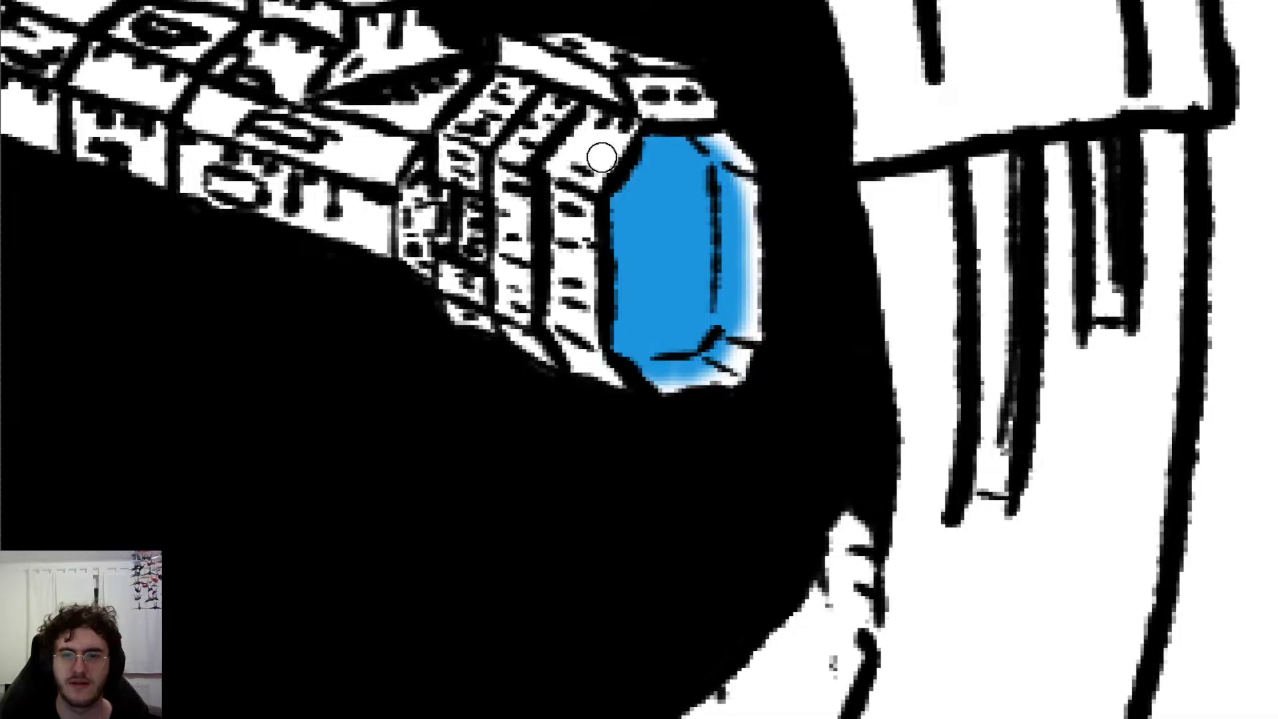
Step: Review the window panel against the large spaceship panel above and across the whole page
scroll(606, 153, "down", 12)
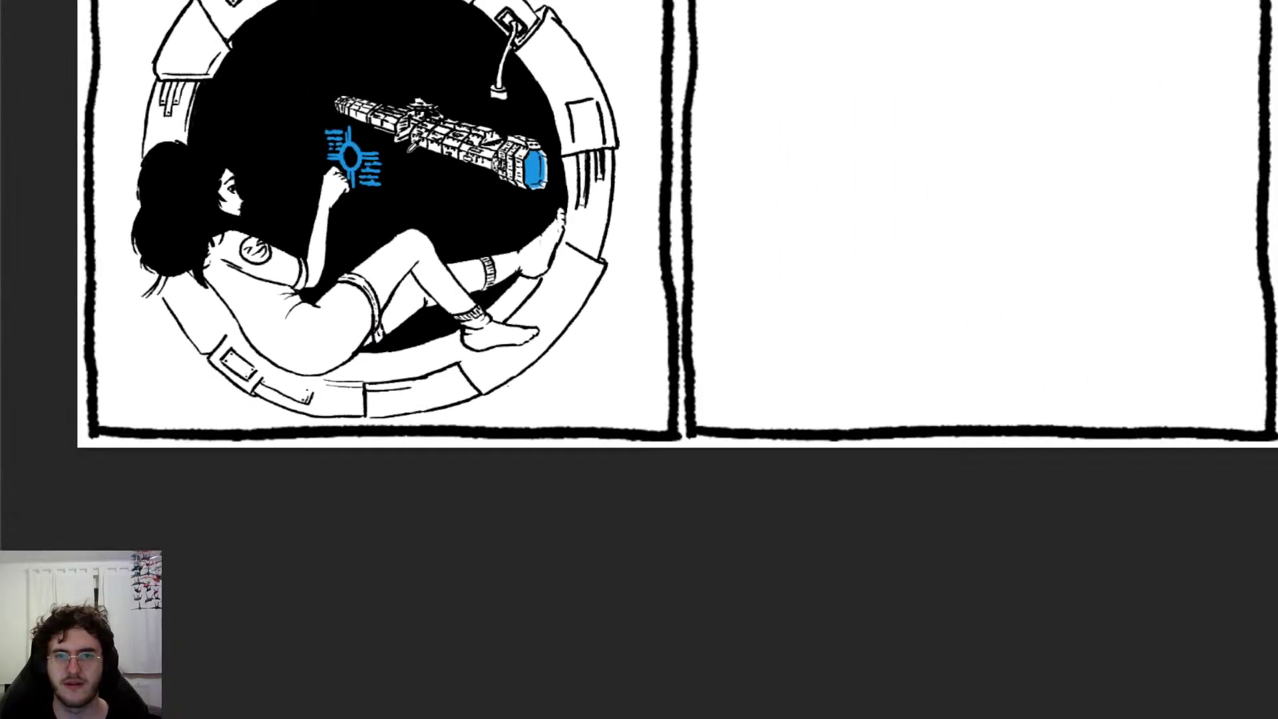
scroll(382, 134, "up", 5)
scroll(382, 134, "up", 3)
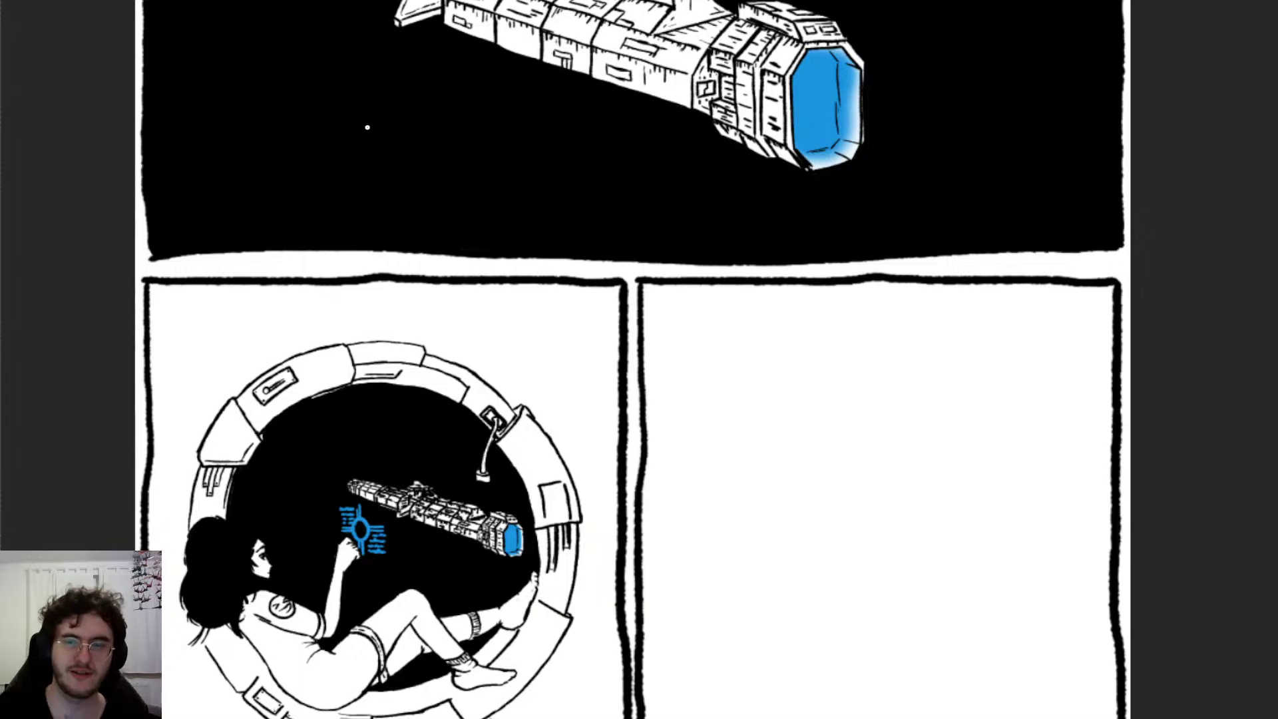
scroll(366, 126, "down", 1)
scroll(313, 171, "up", 2)
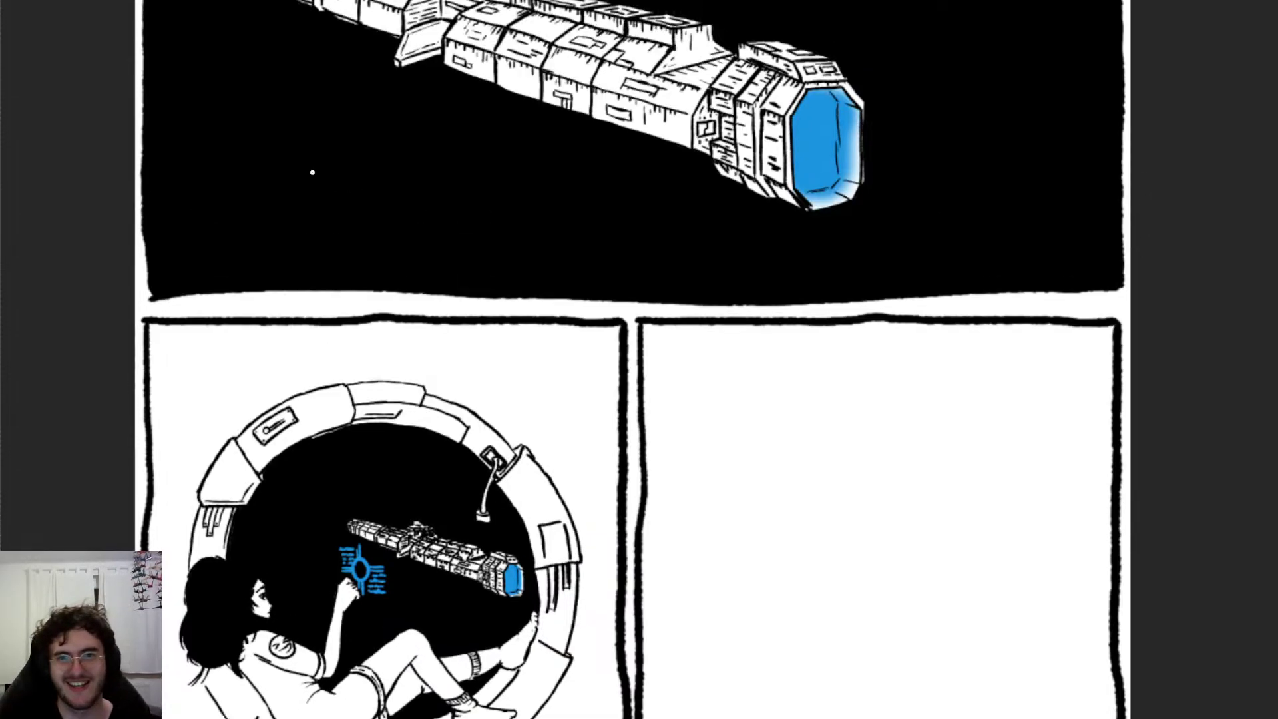
scroll(379, 213, "down", 3)
scroll(358, 370, "up", 3)
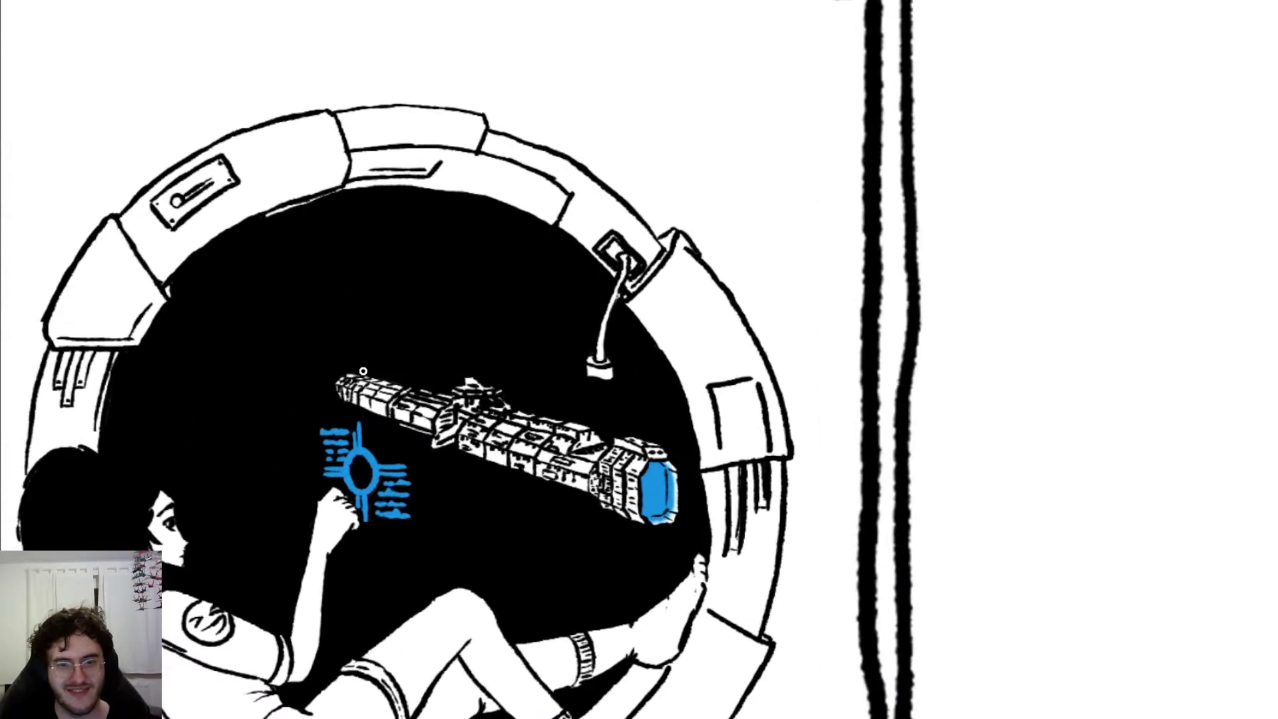
scroll(354, 371, "down", 2)
scroll(354, 371, "down", 5)
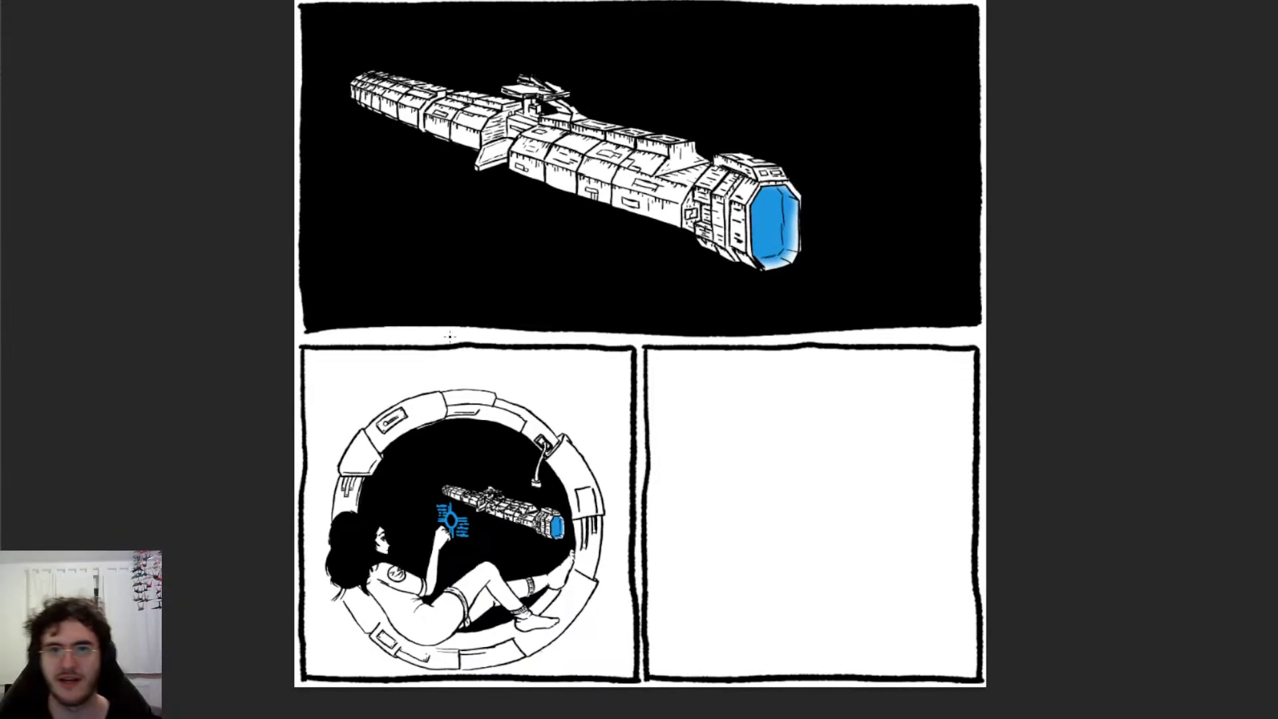
Step: Erase the underside line of the heel on the woman's far foot
scroll(382, 536, "up", 5)
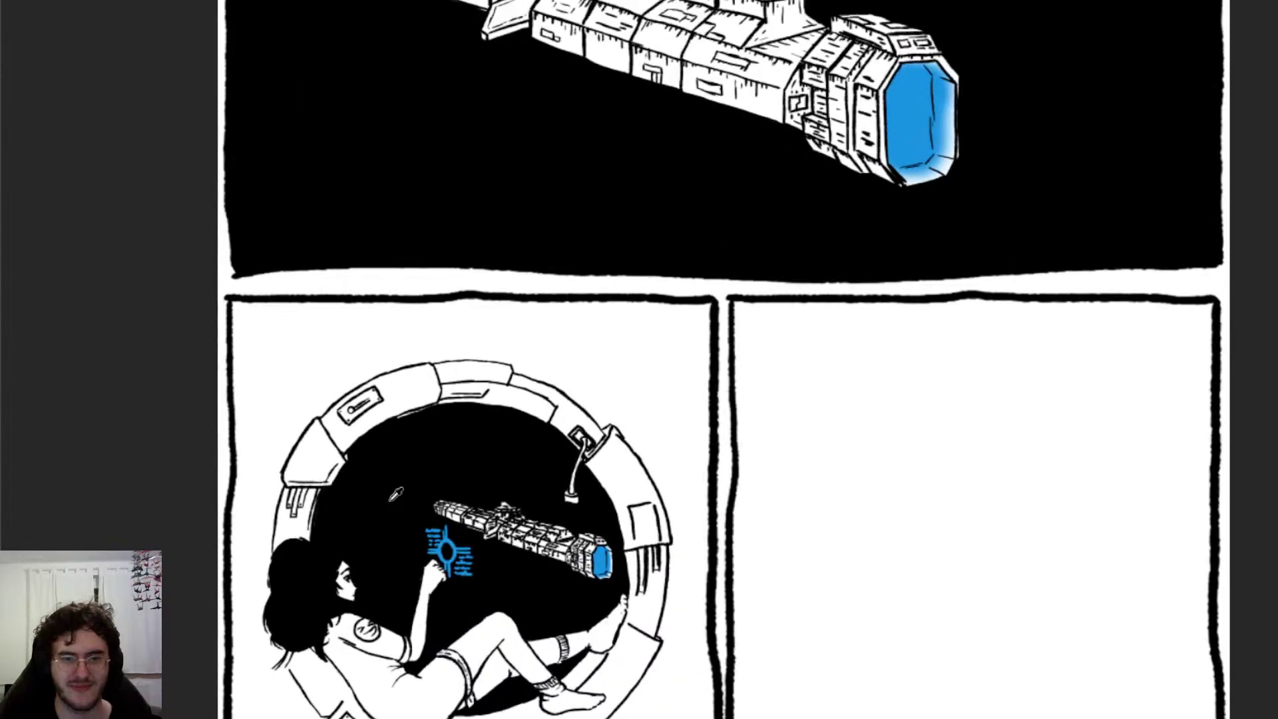
scroll(368, 365, "up", 2)
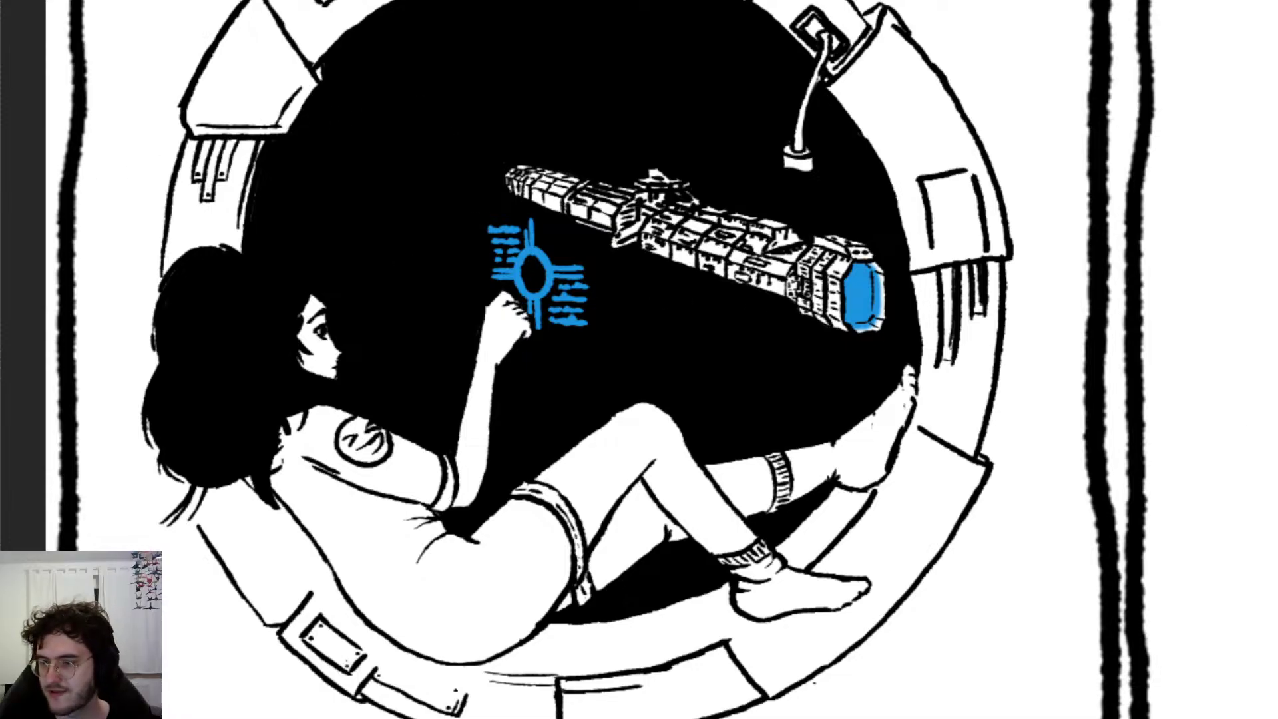
scroll(907, 500, "up", 5)
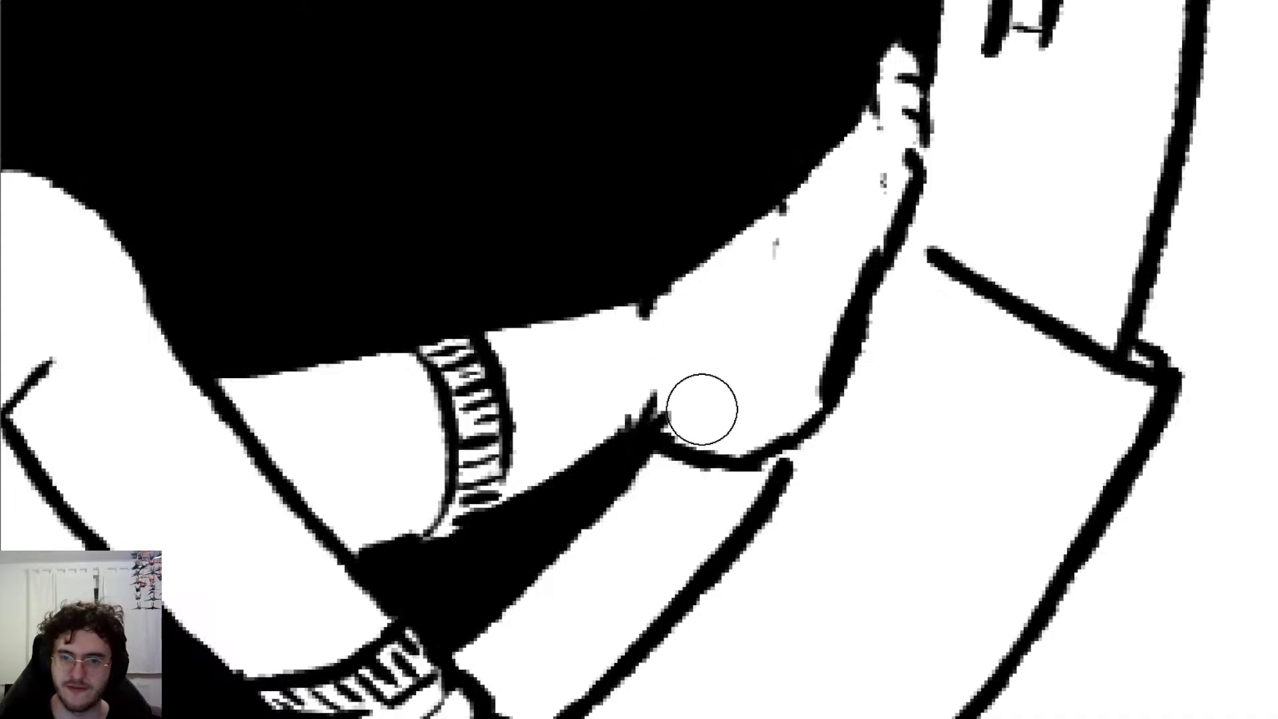
mouse_move(701, 408)
left_mouse_down()
mouse_move(710, 442)
mouse_move(748, 442)
mouse_move(725, 370)
left_mouse_up()
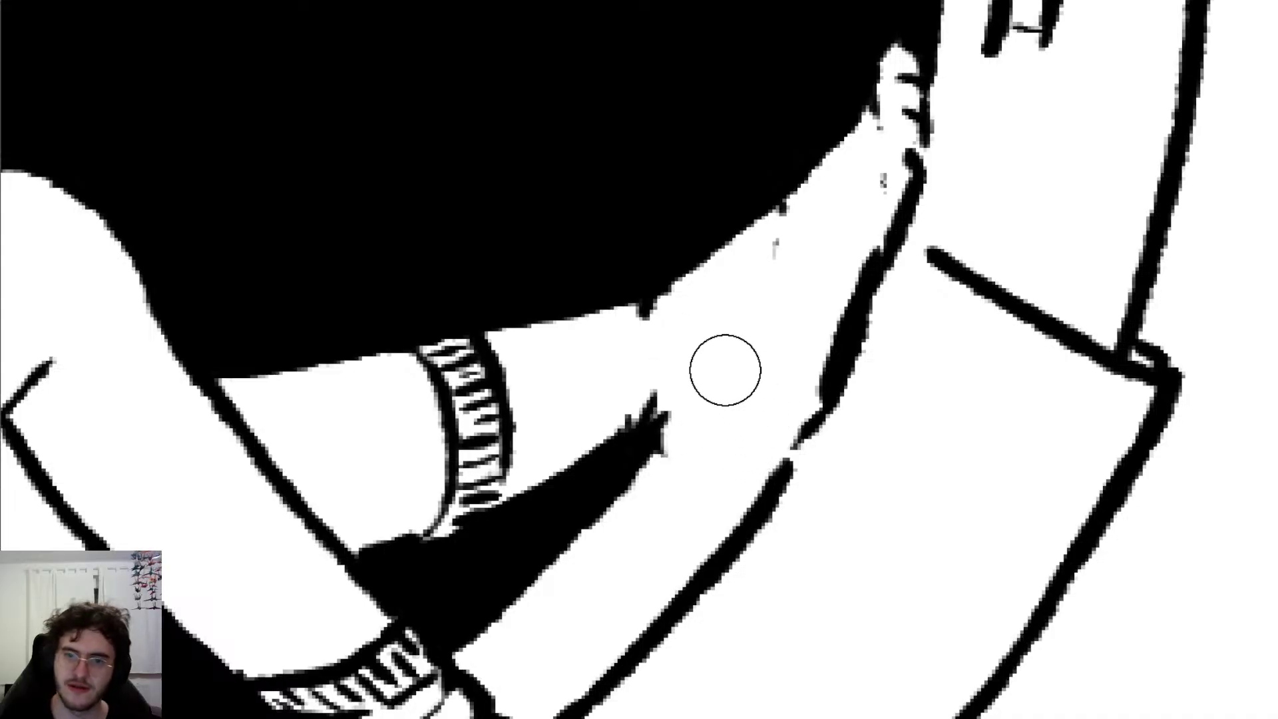
key("b")
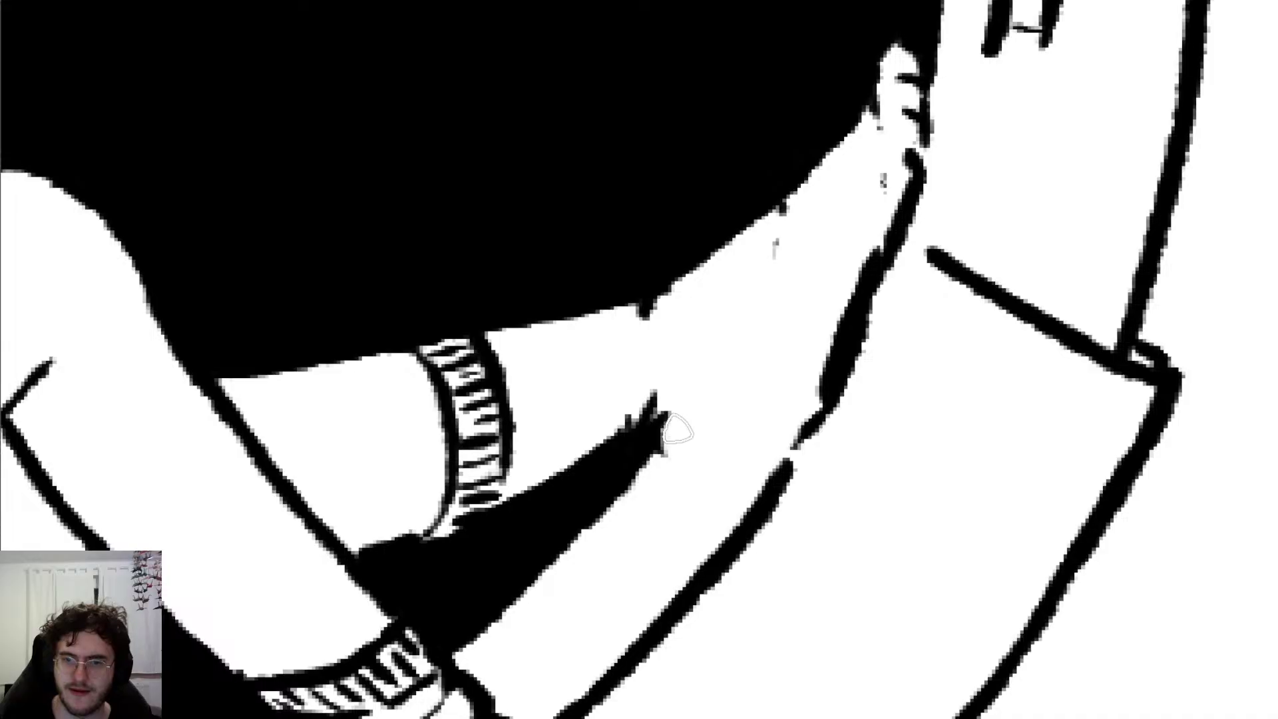
mouse_move(665, 426)
left_mouse_down()
mouse_move(739, 449)
mouse_move(792, 419)
mouse_move(856, 303)
left_mouse_up()
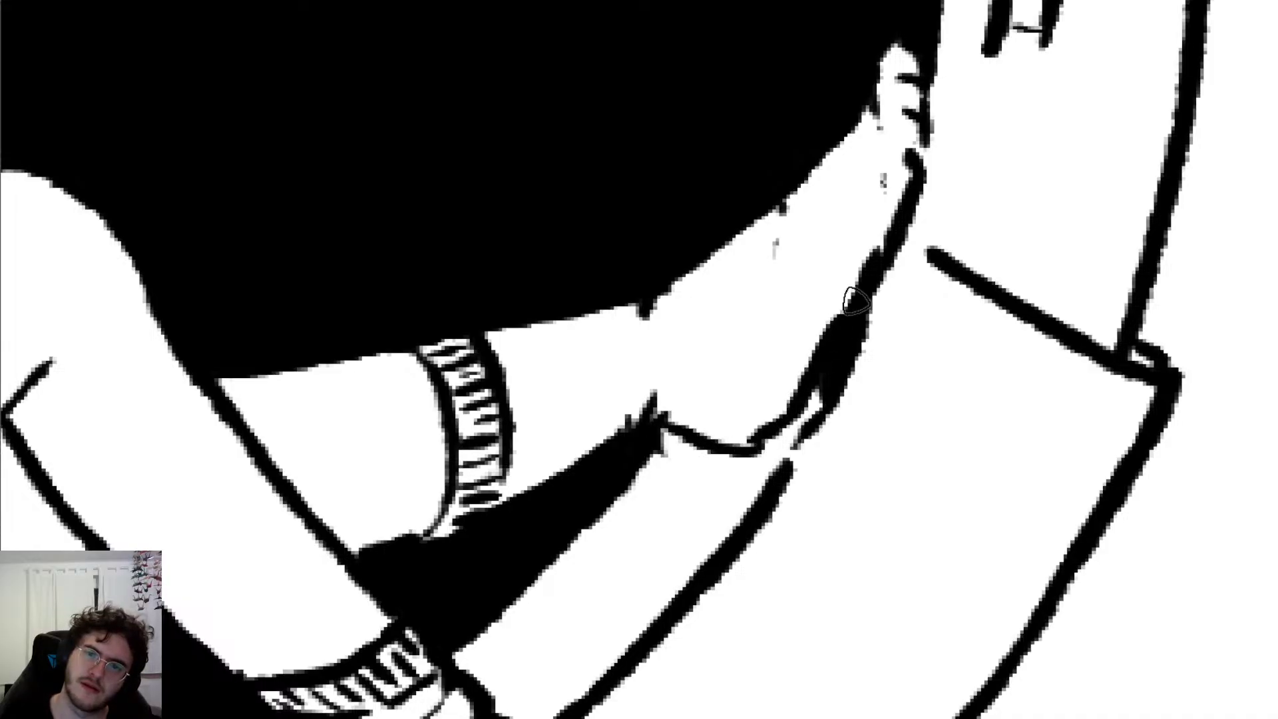
key("ctrl+z")
key("ctrl+z")
key("ctrl+z")
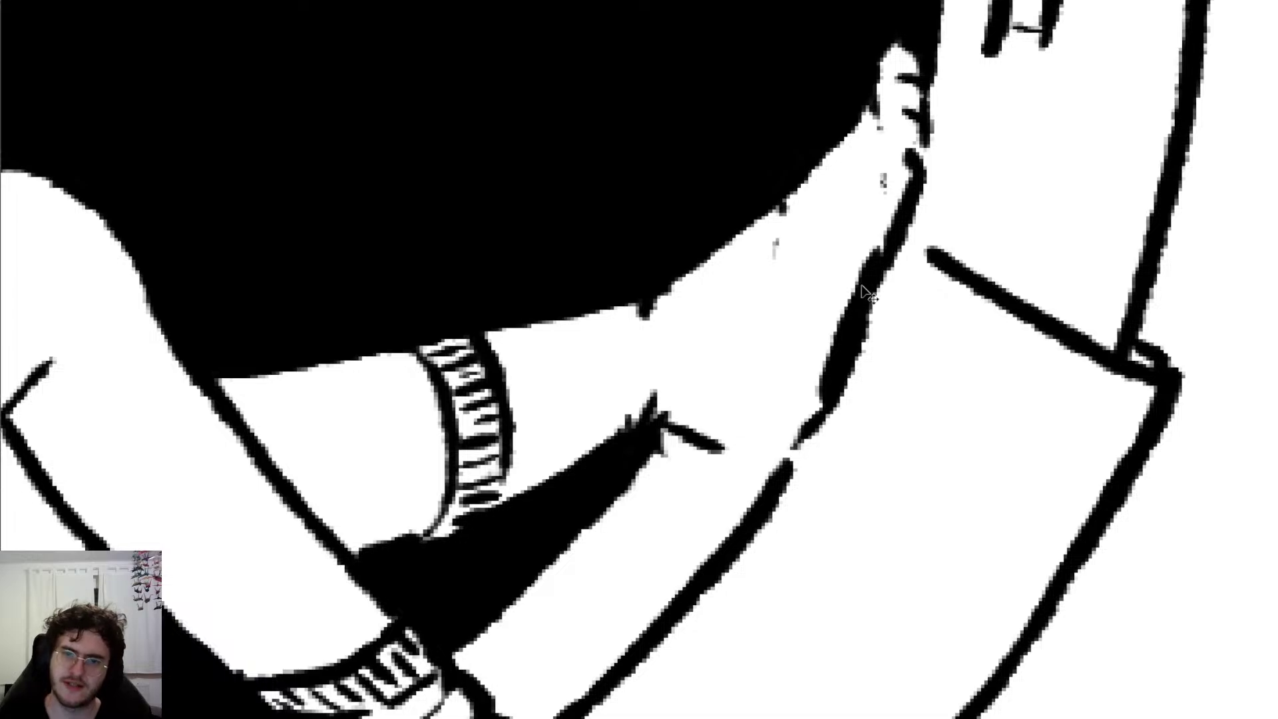
key("ctrl+z")
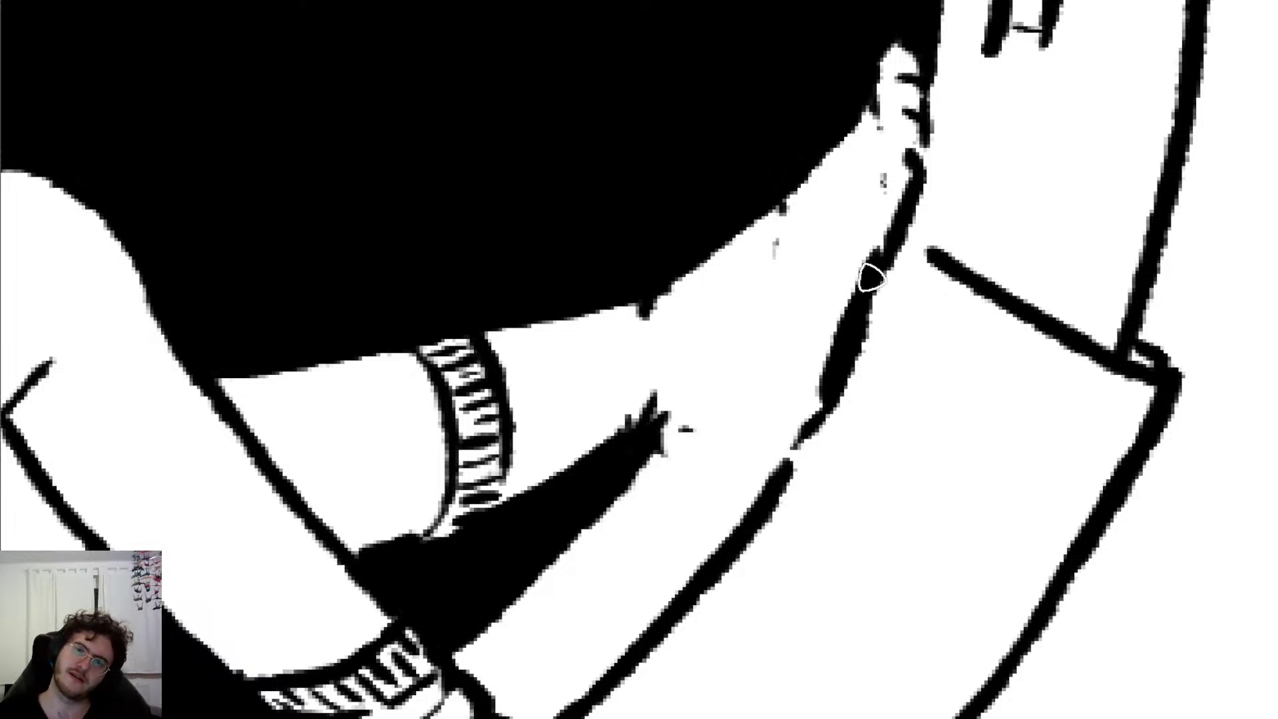
Step: Redraw the far foot's heel and sole as one slim contour, erase the excess black beside it, and add a short crease on the heel
mouse_move(898, 236)
left_mouse_down()
mouse_move(827, 328)
mouse_move(792, 422)
mouse_move(819, 406)
mouse_move(745, 444)
left_mouse_up()
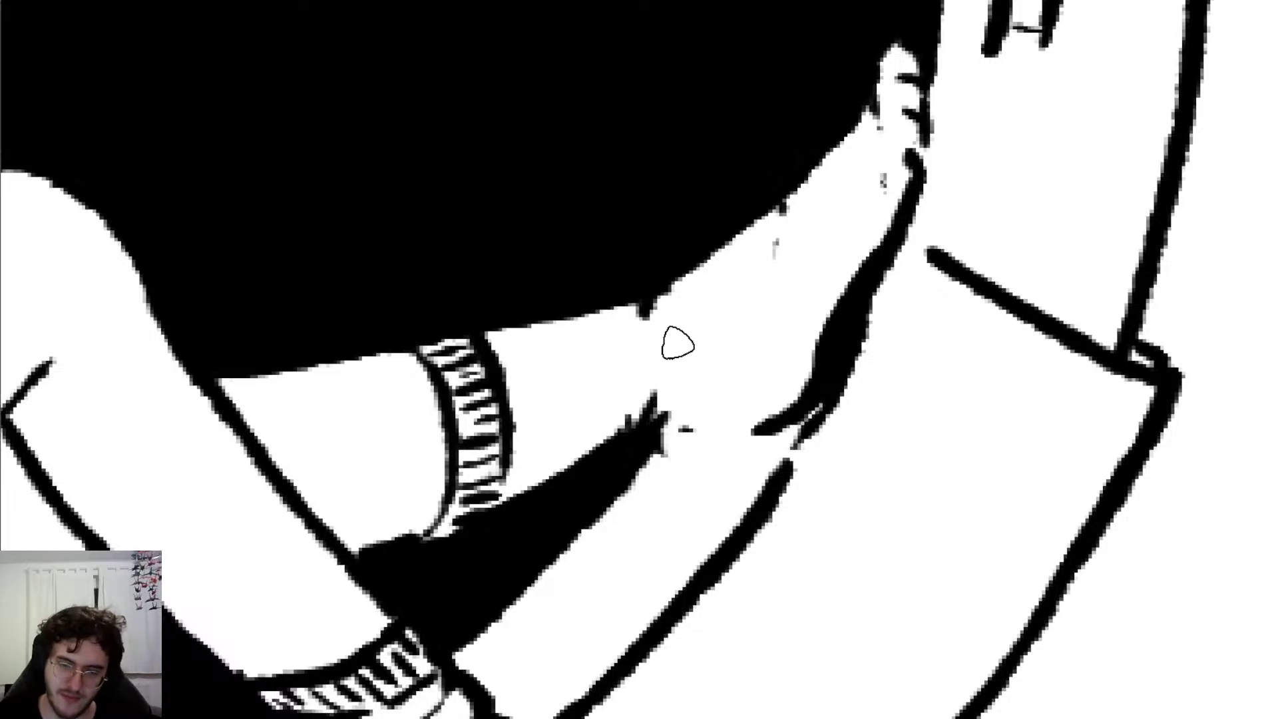
mouse_move(665, 434)
left_mouse_down()
mouse_move(716, 458)
mouse_move(792, 414)
mouse_move(749, 442)
mouse_move(749, 386)
left_mouse_up()
key("e")
key("b")
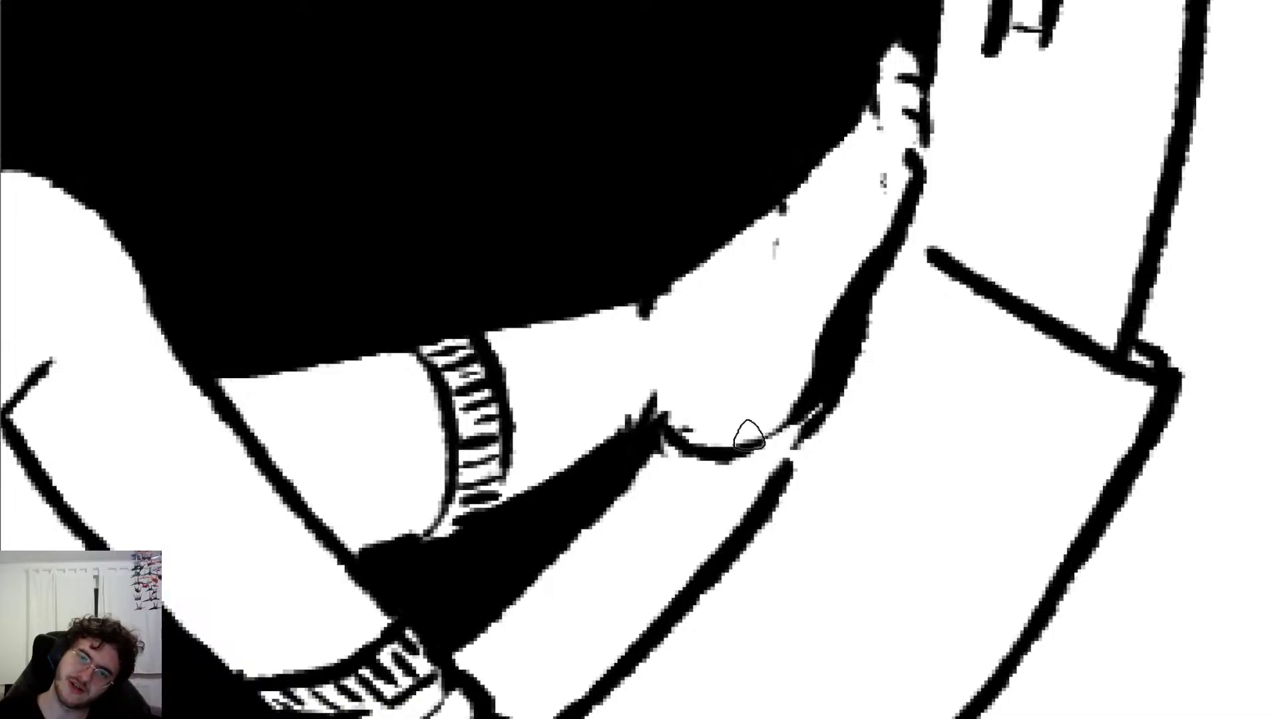
key("e")
key("b")
mouse_move(684, 448)
left_mouse_down()
mouse_move(742, 460)
mouse_move(809, 394)
mouse_move(821, 337)
left_mouse_up()
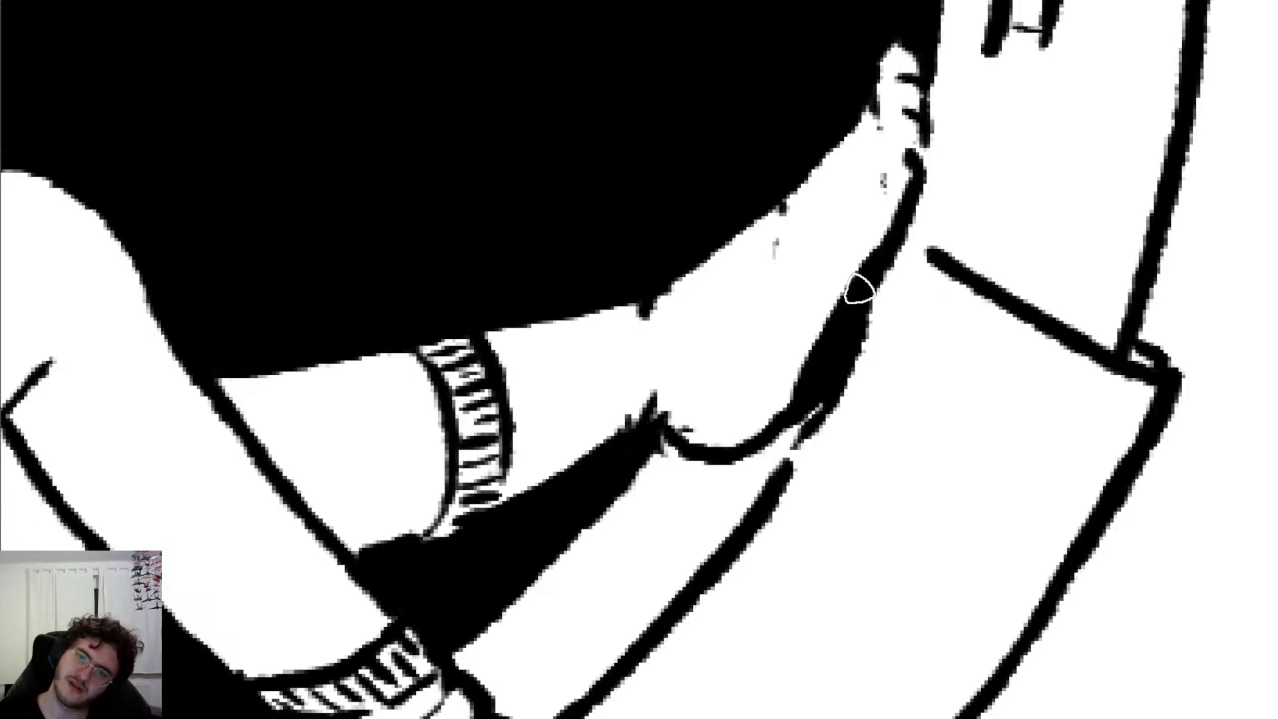
key("e")
mouse_move(829, 423)
left_mouse_down()
mouse_move(821, 434)
mouse_move(876, 339)
left_mouse_up()
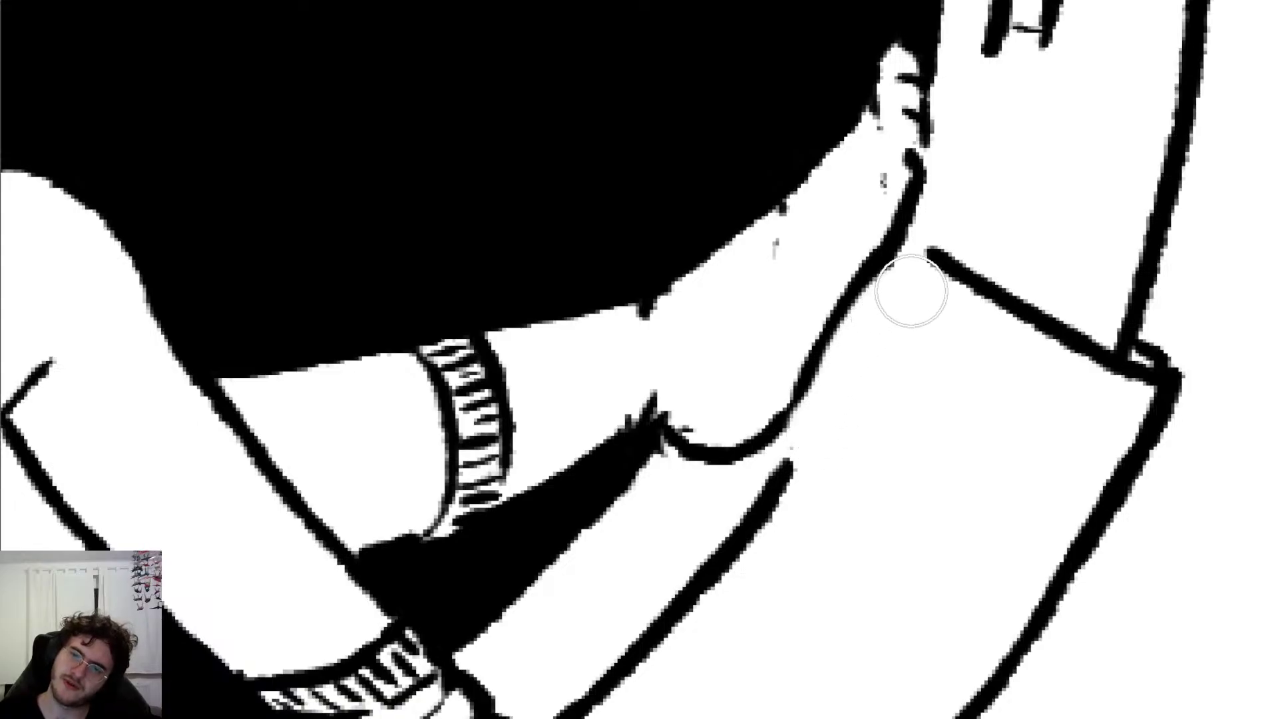
key("b")
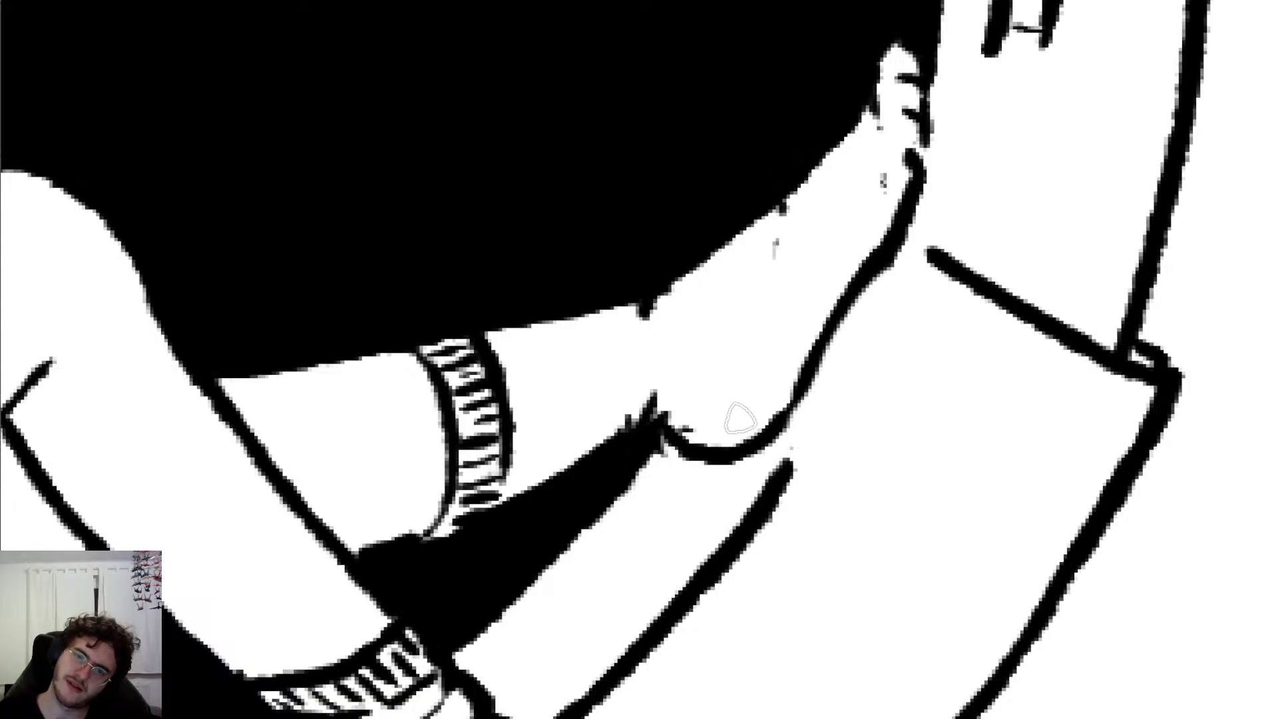
mouse_move(708, 399)
left_mouse_down()
mouse_move(731, 401)
mouse_move(753, 366)
left_mouse_up()
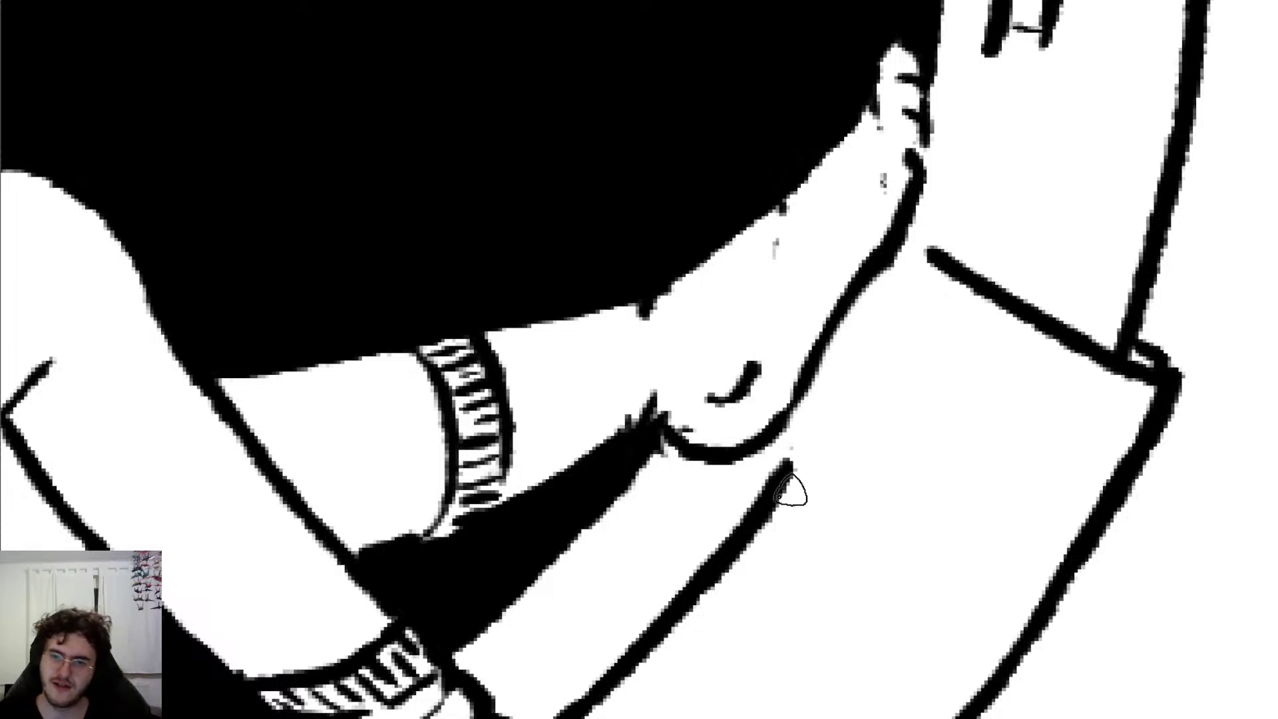
Step: Extend the window frame's inner edge past the far heel to the ball of the foot, and join the frame's panel seam to it
left_click_drag(780, 481, 813, 401)
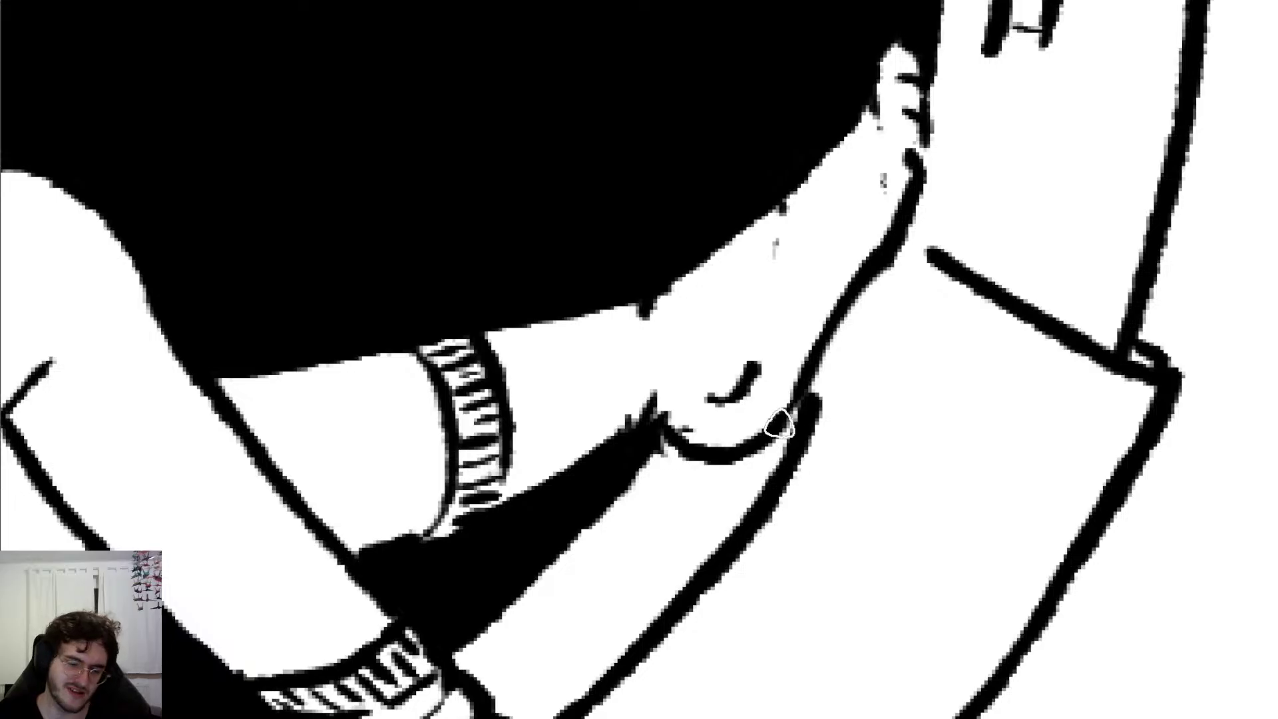
key("ctrl+z")
left_click_drag(786, 477, 880, 264)
key("ctrl+z")
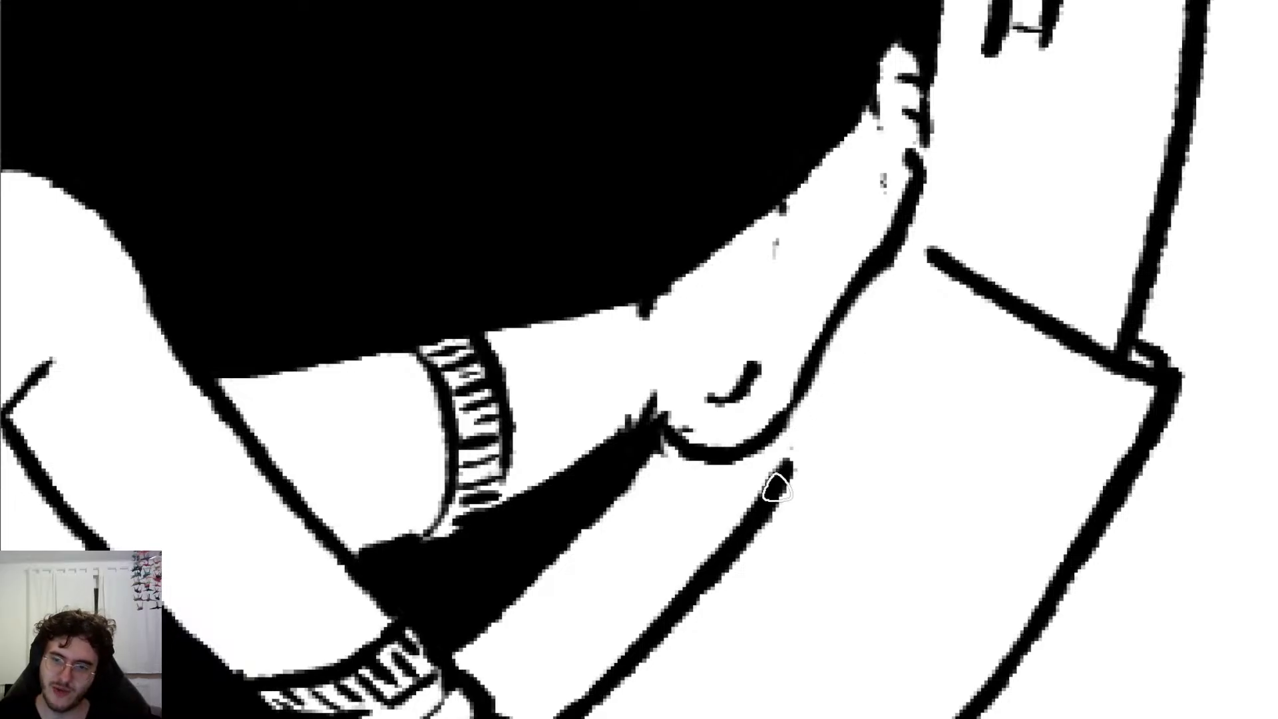
left_click_drag(777, 489, 862, 326)
key("ctrl+z")
left_click_drag(791, 457, 911, 215)
key("ctrl+z")
left_click_drag(885, 291, 912, 216)
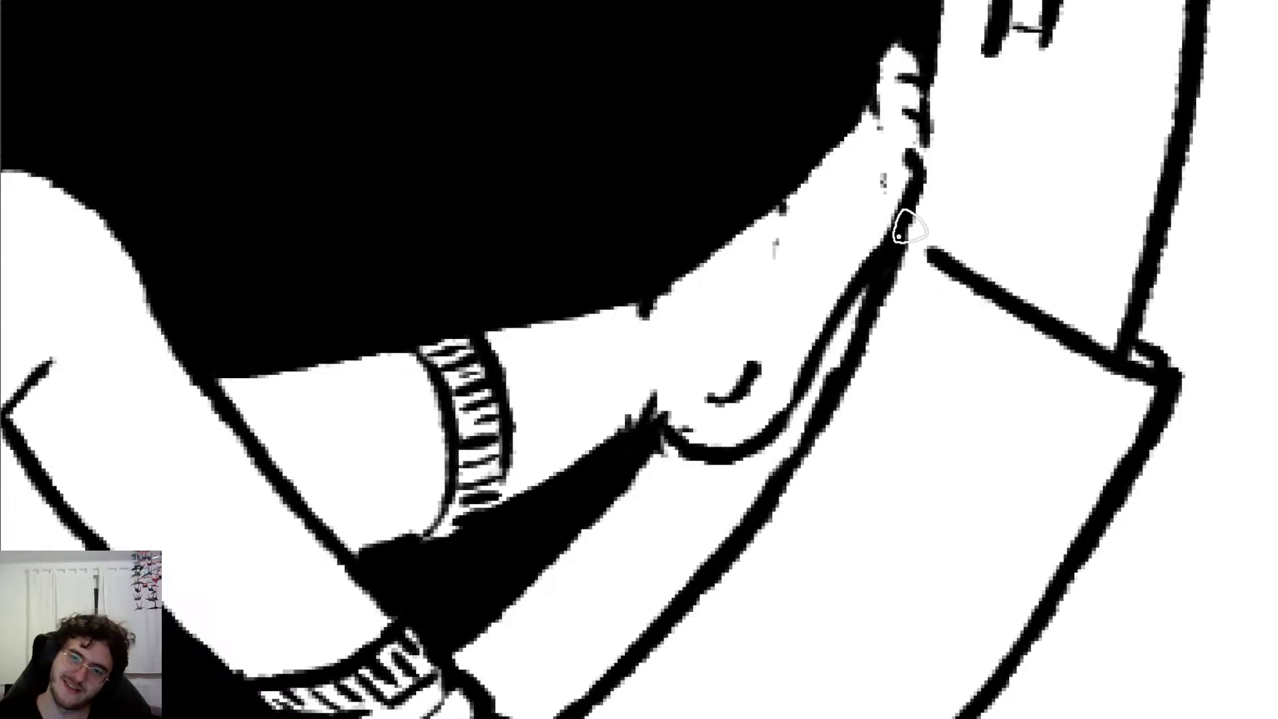
left_click_drag(959, 285, 908, 241)
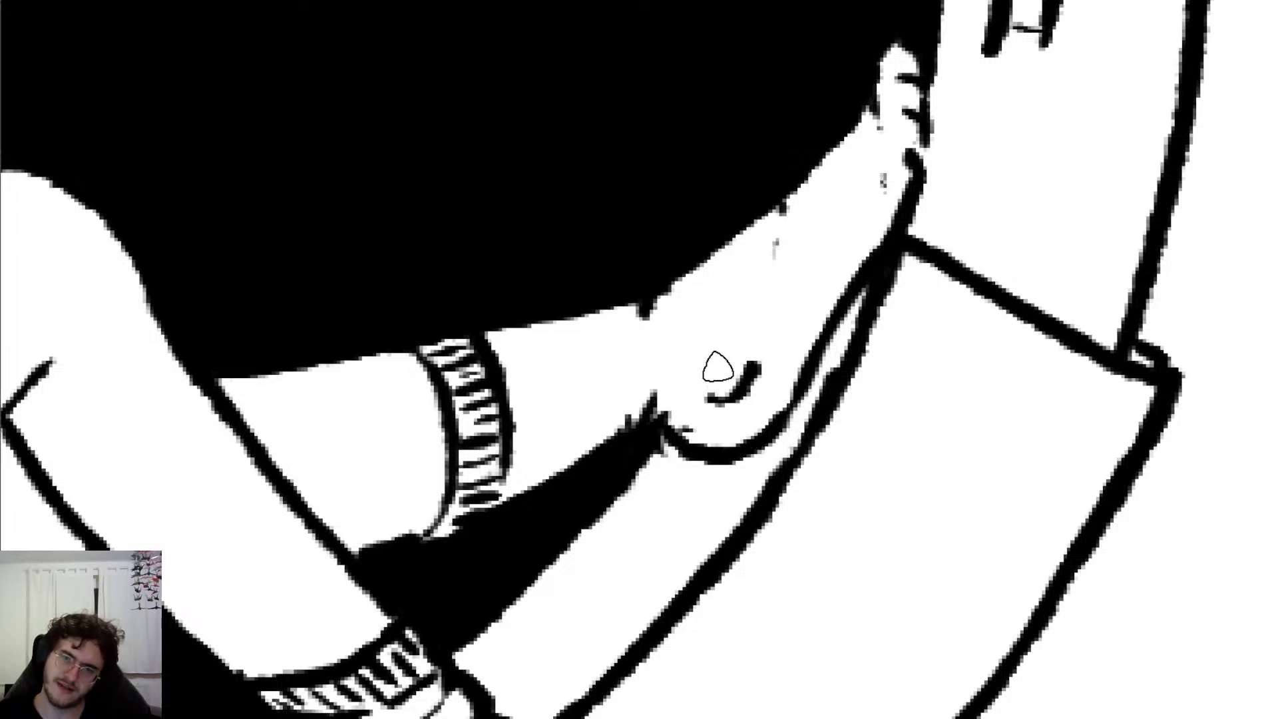
Step: Erase the curved crease on the far heel and replace it with a few small, fine ticks
key("e")
mouse_move(729, 387)
left_mouse_down()
mouse_move(716, 357)
mouse_move(721, 382)
left_mouse_up()
key("e")
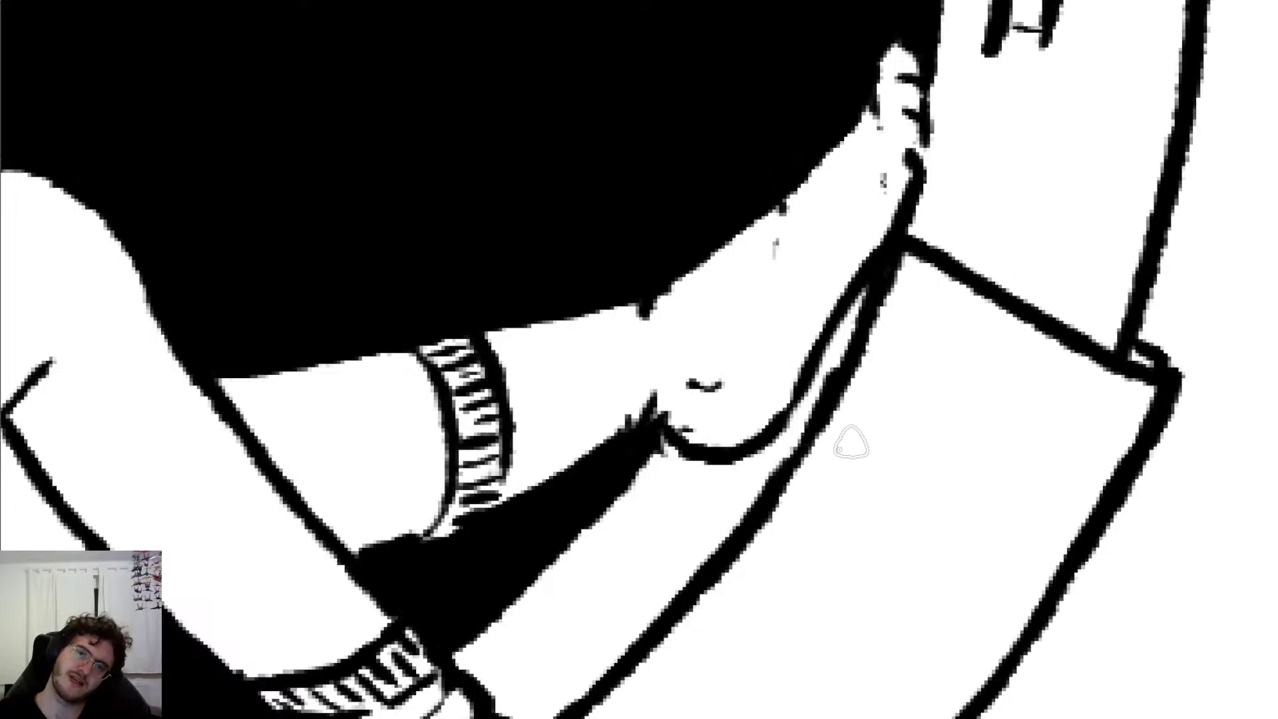
key("e")
left_click_drag(721, 374, 708, 365)
key("e")
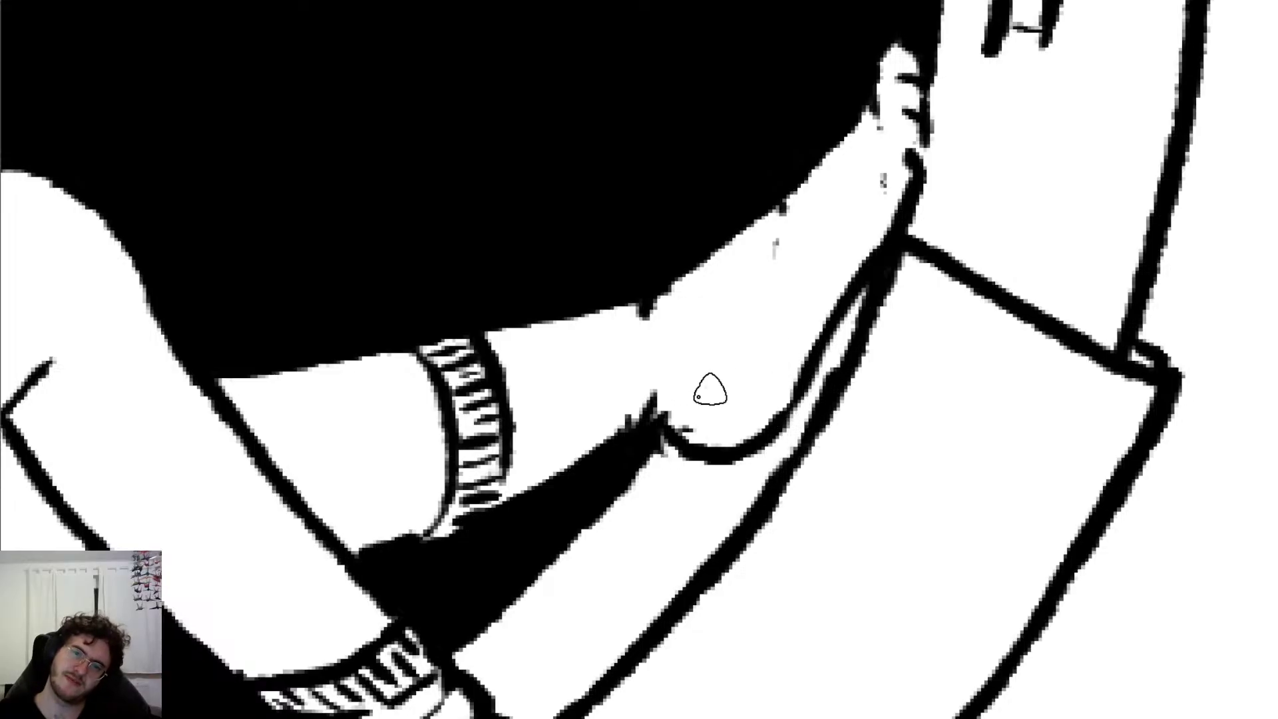
left_click_drag(721, 384, 734, 365)
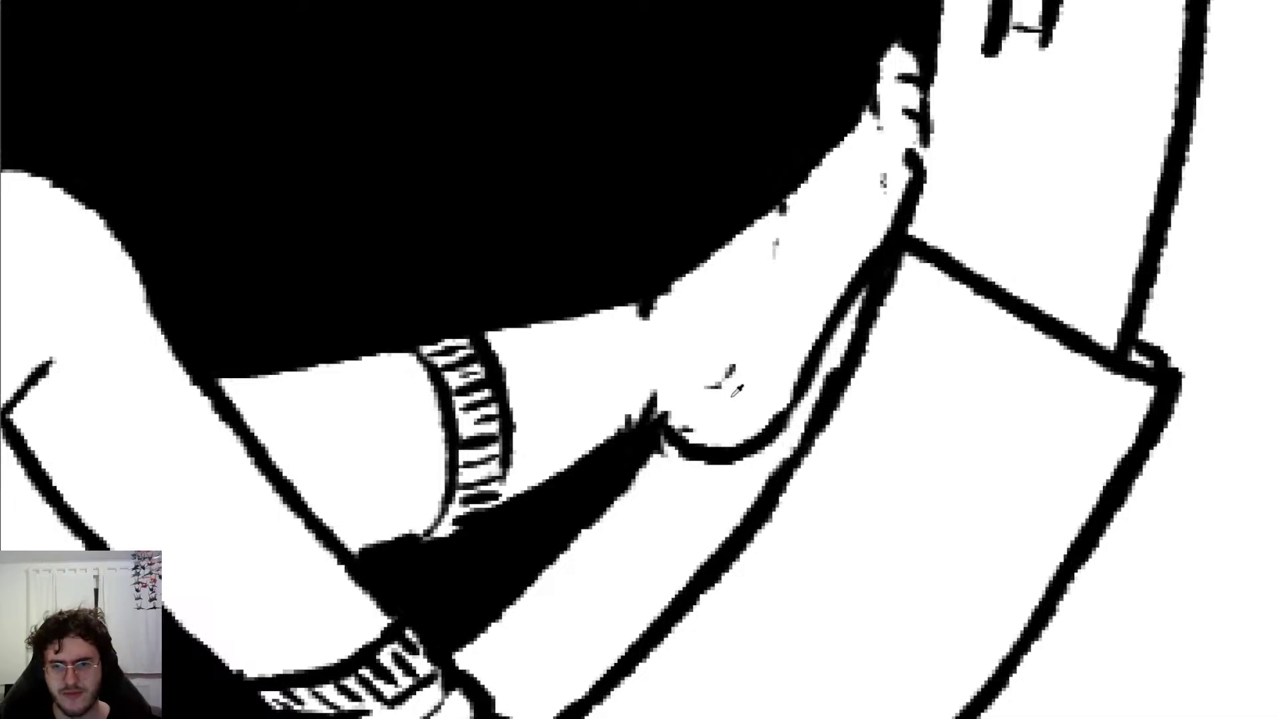
scroll(737, 391, "down", 5)
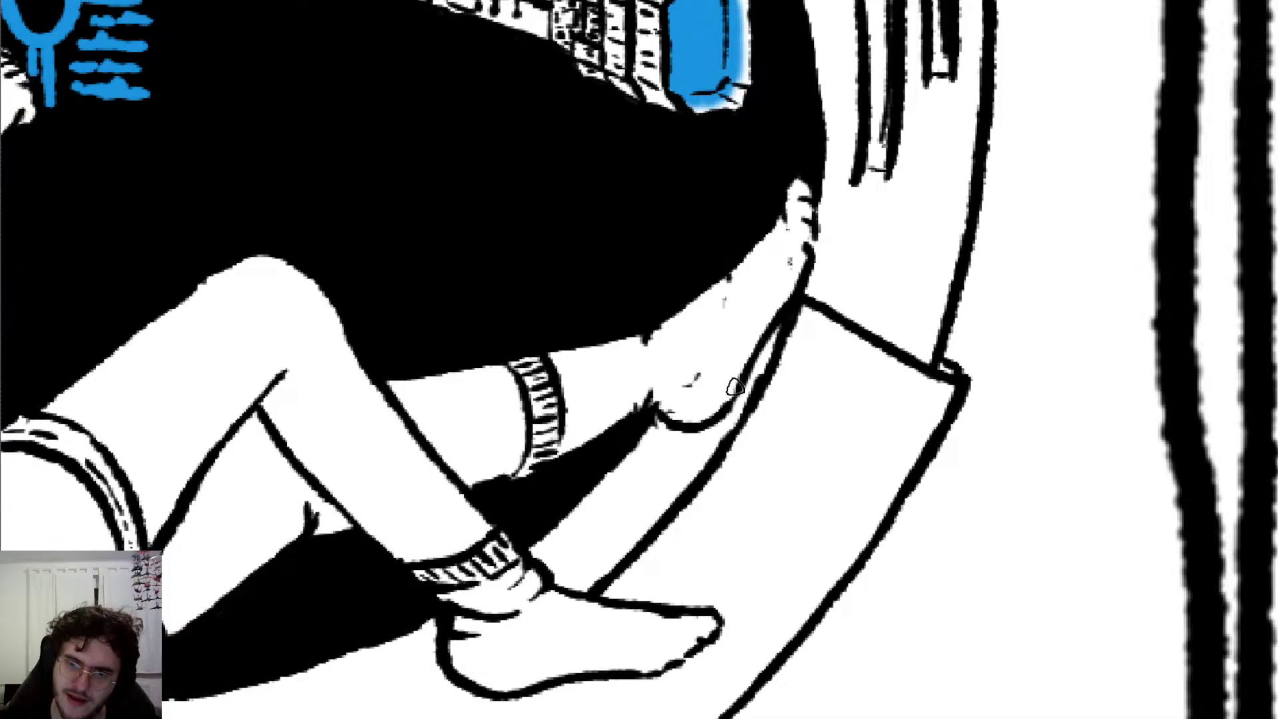
left_click_drag(746, 348, 743, 373)
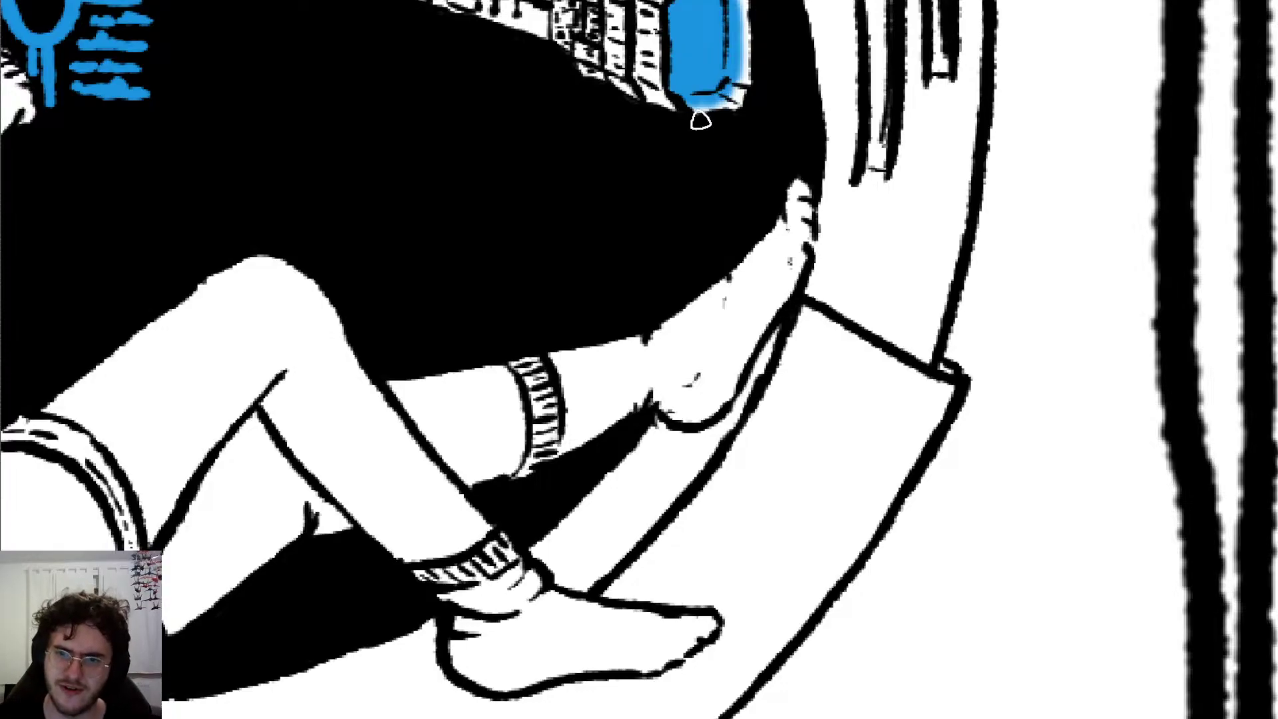
mouse_move(790, 211)
left_mouse_down()
mouse_move(799, 189)
mouse_move(791, 271)
mouse_move(799, 259)
left_mouse_up()
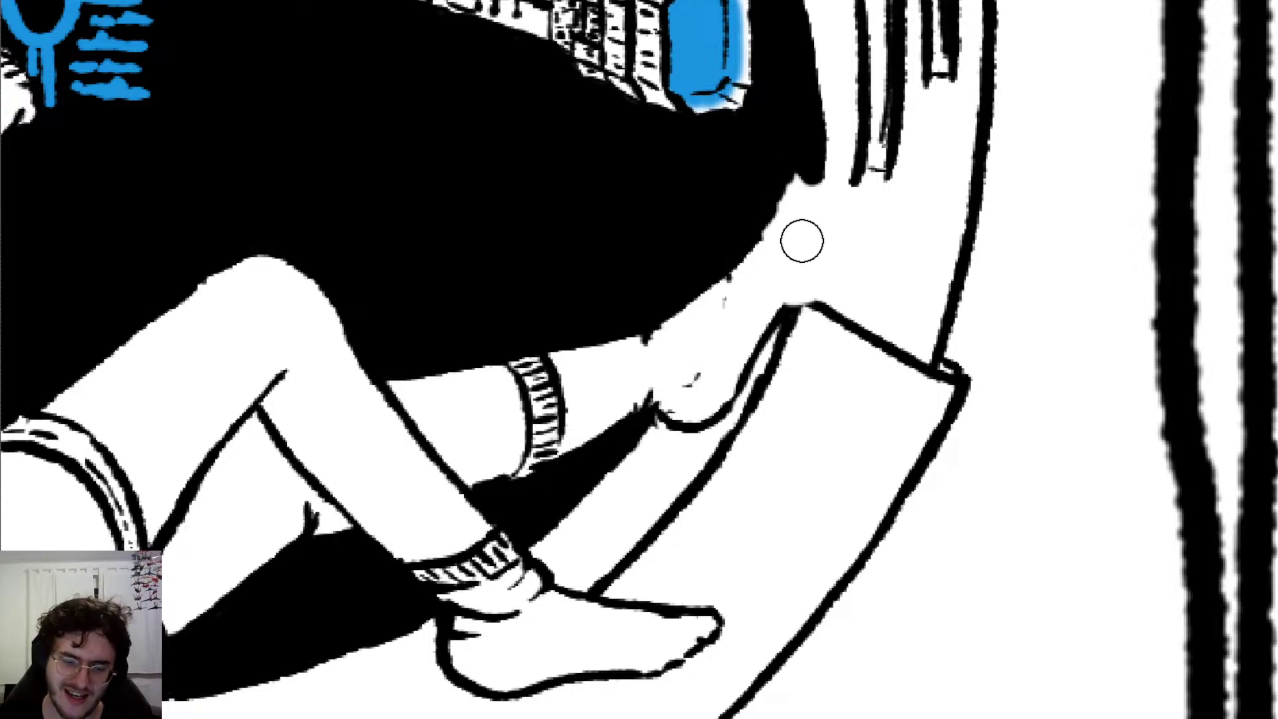
left_click_drag(793, 181, 807, 286)
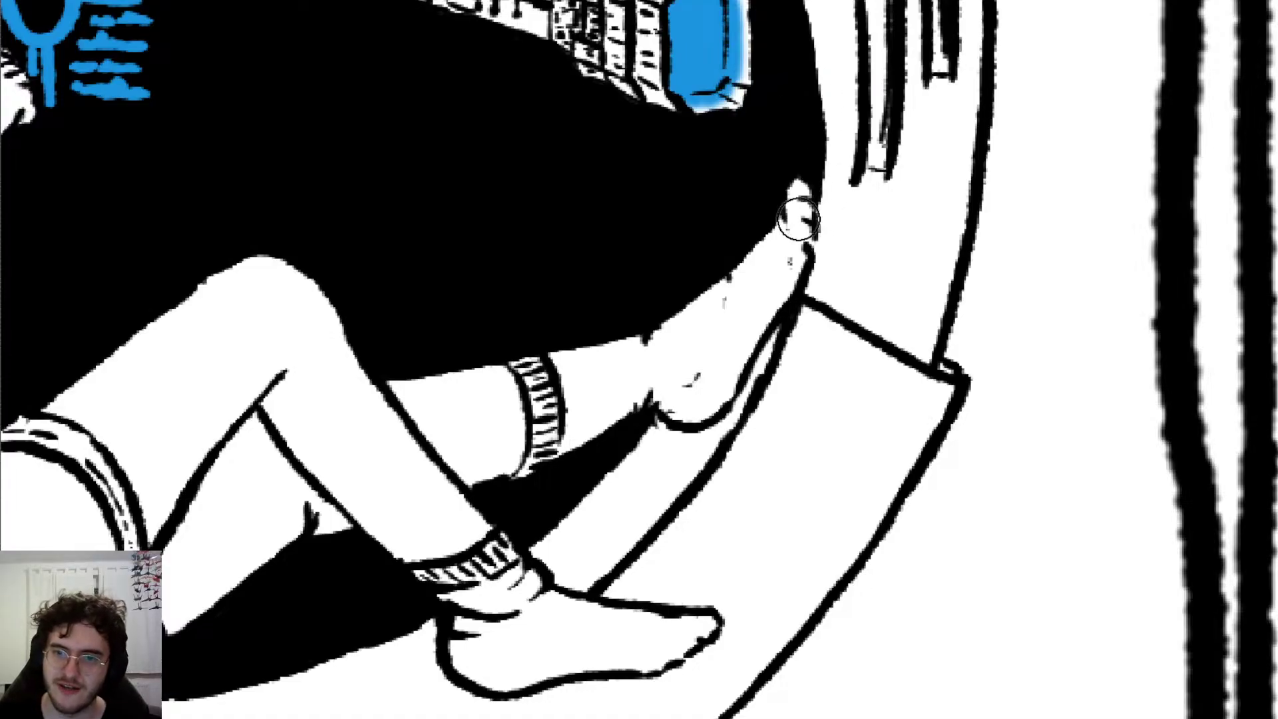
mouse_move(803, 215)
left_mouse_down()
mouse_move(798, 199)
mouse_move(805, 256)
mouse_move(801, 206)
left_mouse_up()
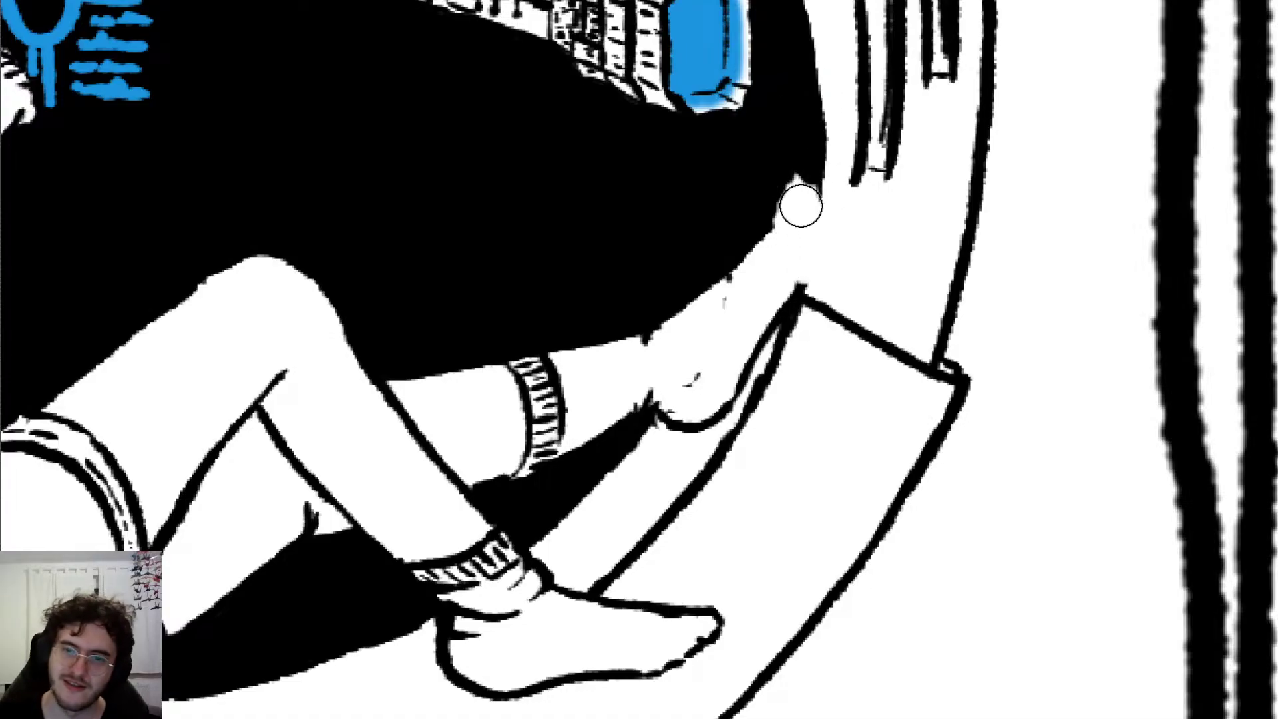
key("b")
left_click_drag(787, 303, 809, 253)
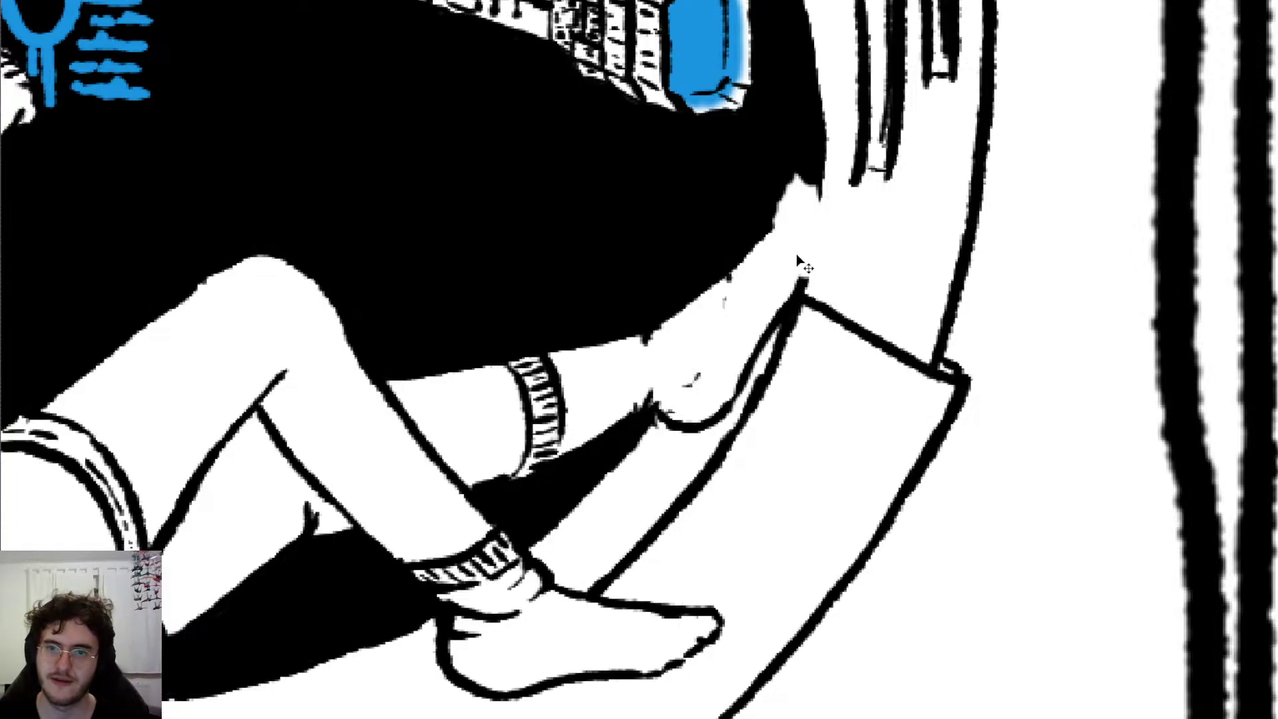
key("ctrl+z")
key("ctrl+z")
key("ctrl+z")
key("ctrl+z")
Step: Erase the toe lines on the far foot, shorten its tip with black, and close its outer edge with a continuous line
key("e")
mouse_move(782, 218)
left_mouse_down()
mouse_move(796, 209)
mouse_move(784, 249)
mouse_move(783, 191)
mouse_move(810, 194)
left_mouse_up()
key("b")
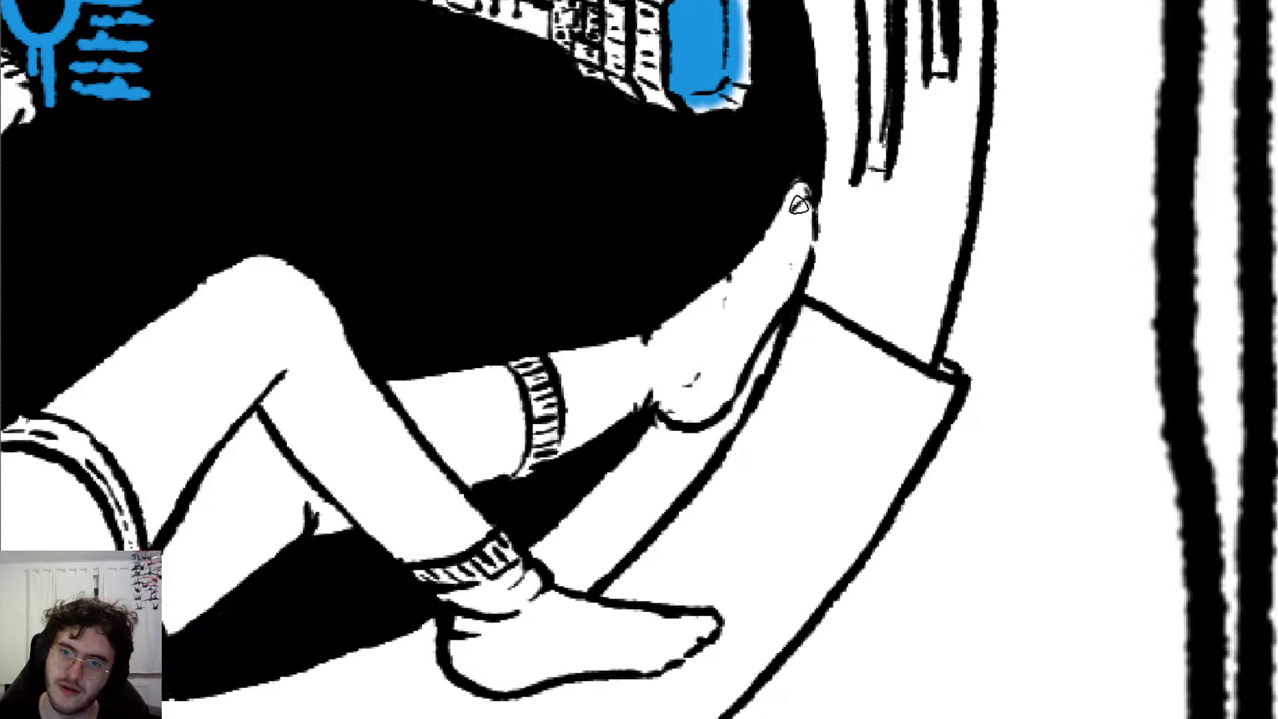
mouse_move(813, 202)
left_mouse_down()
mouse_move(790, 212)
mouse_move(808, 184)
mouse_move(780, 214)
left_mouse_up()
key("e")
key("b")
left_click_drag(784, 206, 799, 172)
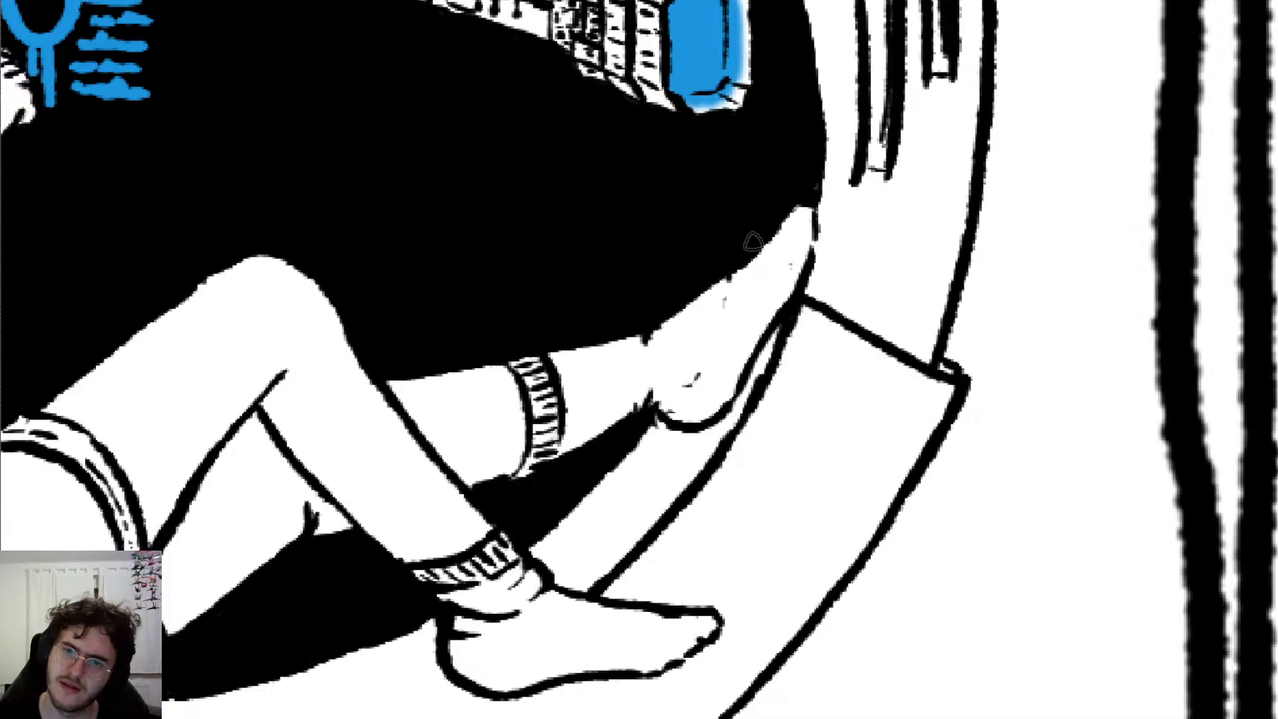
left_click_drag(812, 205, 812, 247)
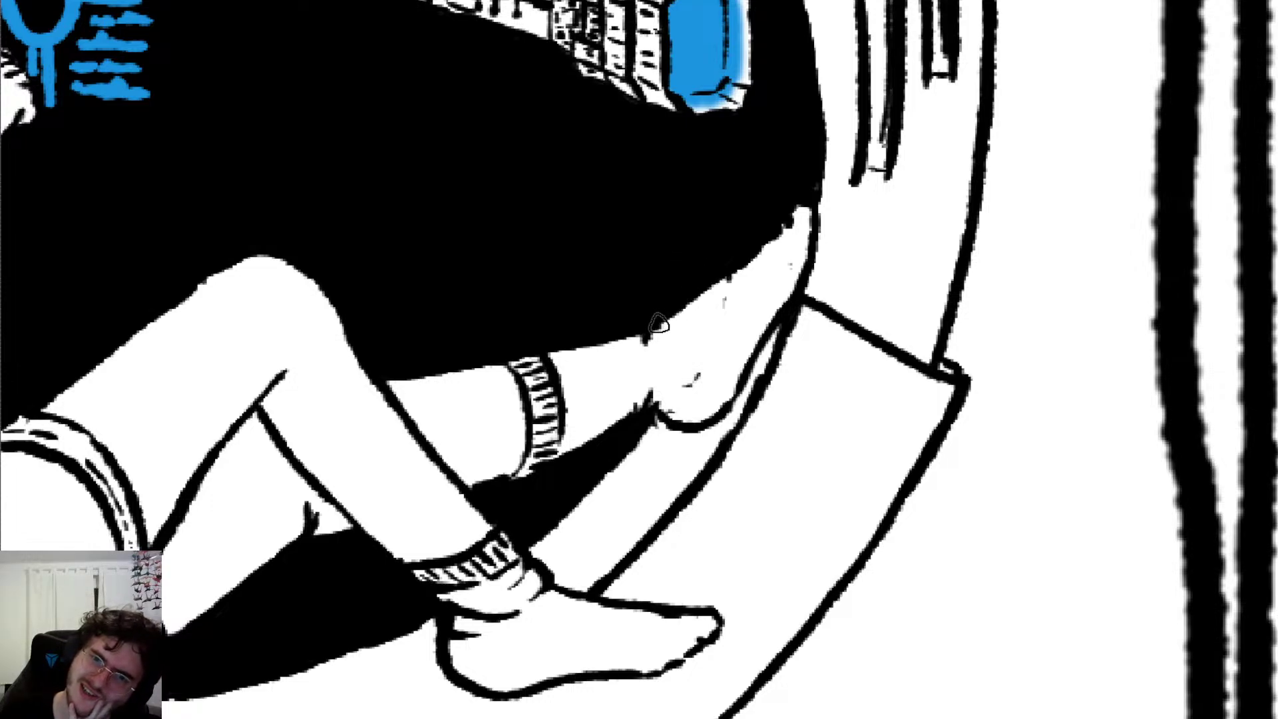
left_click_drag(659, 324, 745, 262)
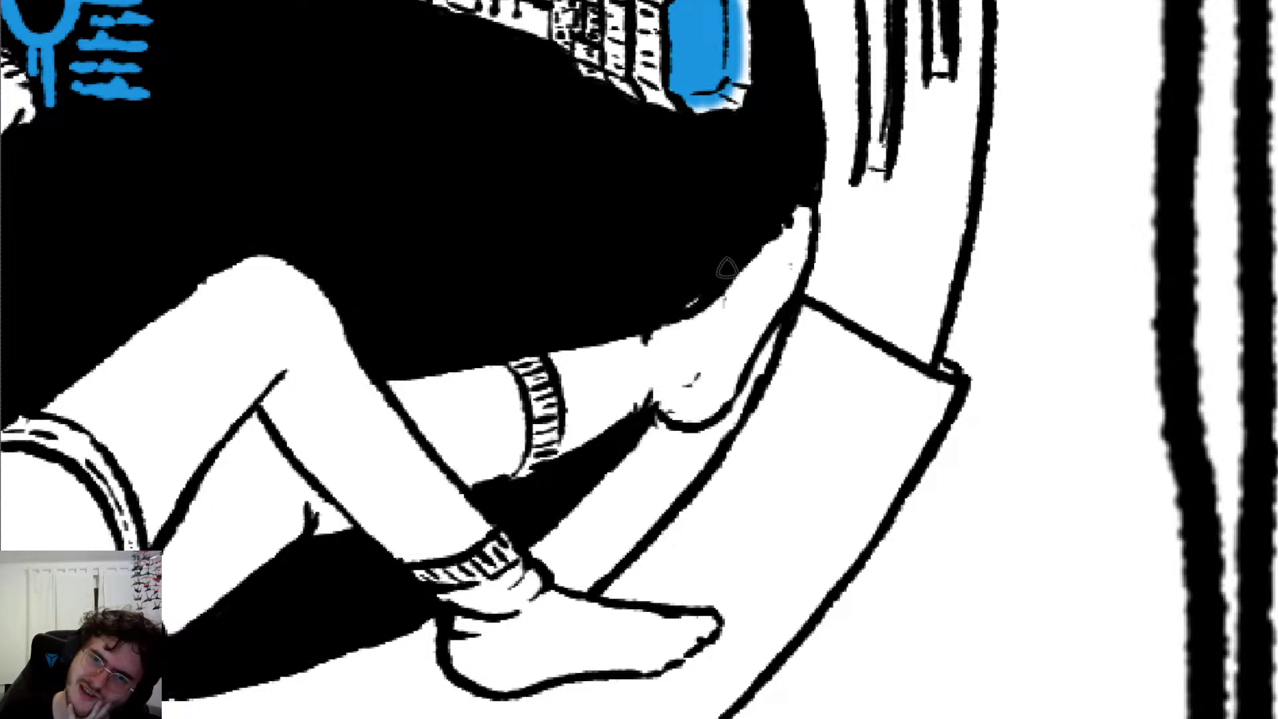
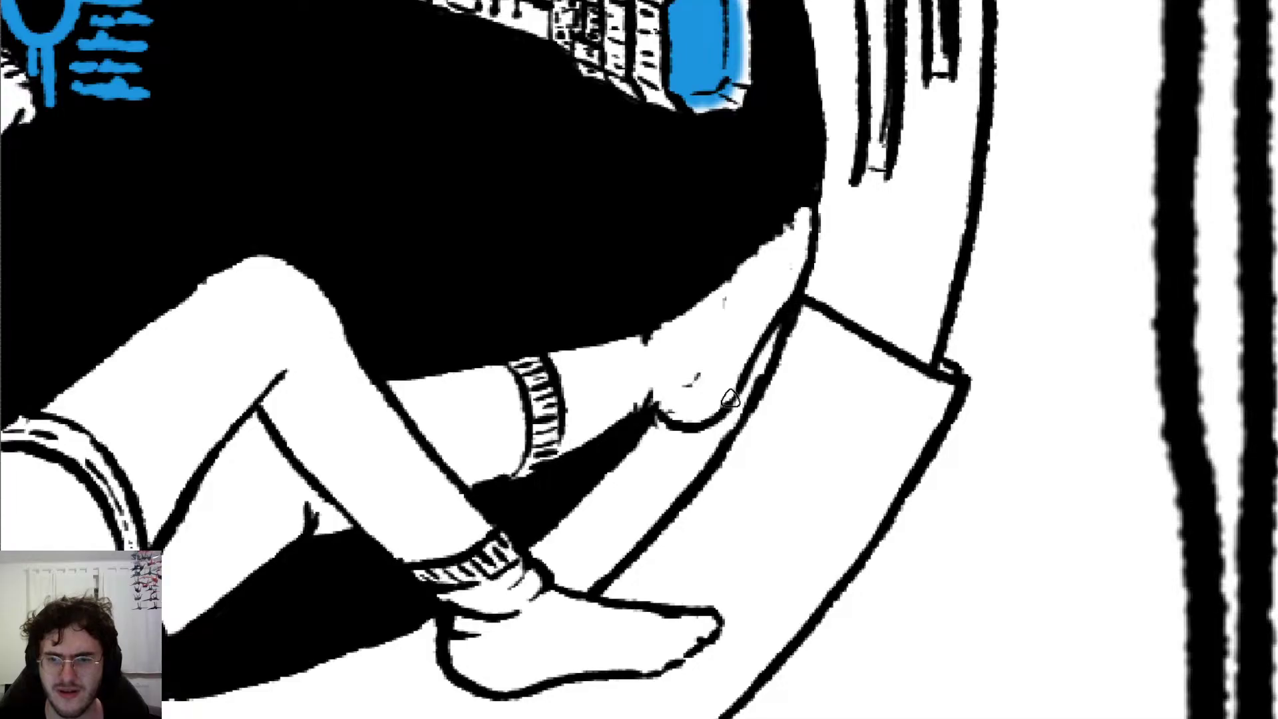
Step: Reshape the far foot's sole with an inward-curving arch line, and erase the surplus black between the sole and the window frame
left_click_drag(730, 399, 806, 266)
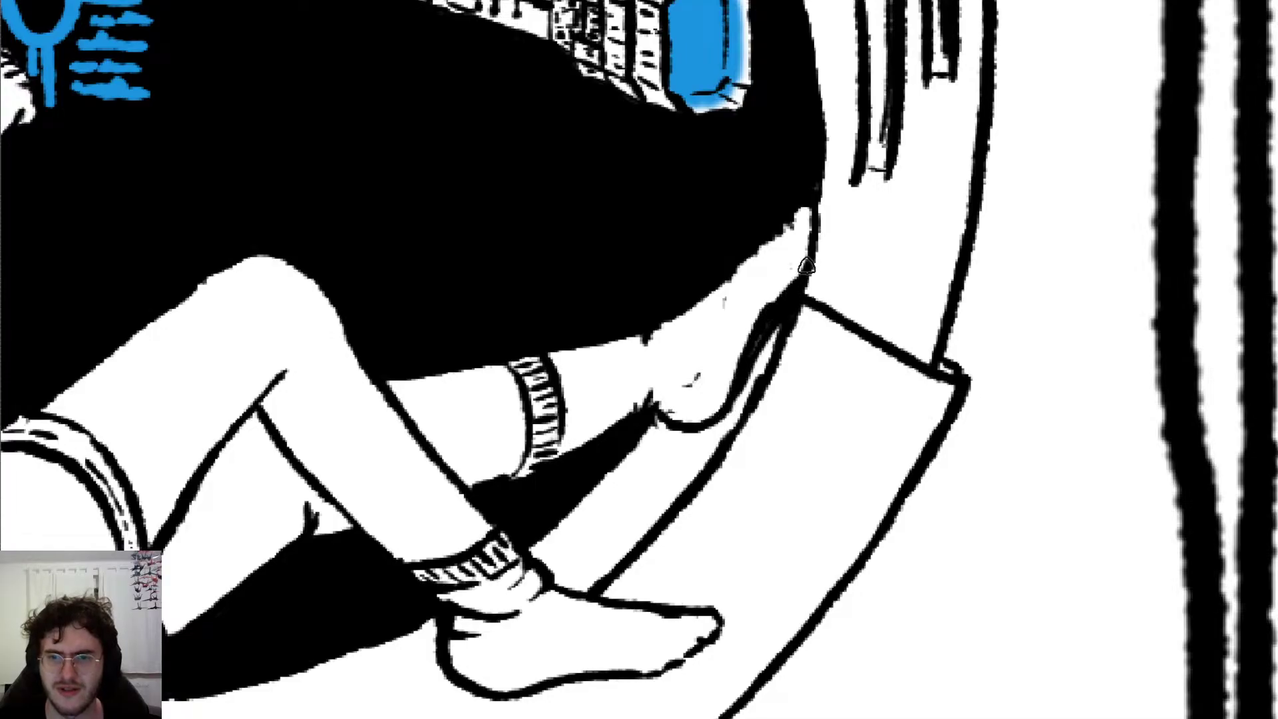
key("e")
mouse_move(795, 320)
left_mouse_down()
mouse_move(770, 368)
mouse_move(760, 360)
mouse_move(790, 325)
left_mouse_up()
key("b")
left_click_drag(757, 396, 800, 302)
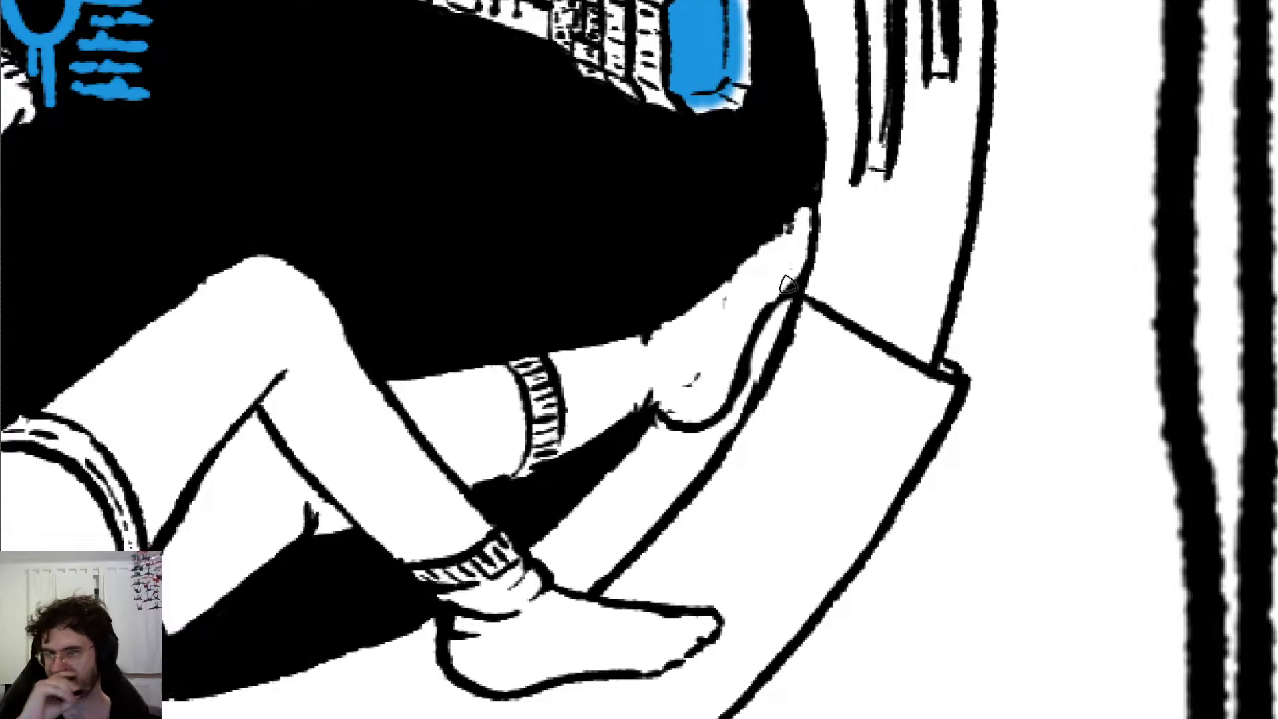
Step: Bring up the rough sketch without the inks and erase the sketched toes of the far foot for redrawing
scroll(340, 243, "down", 7)
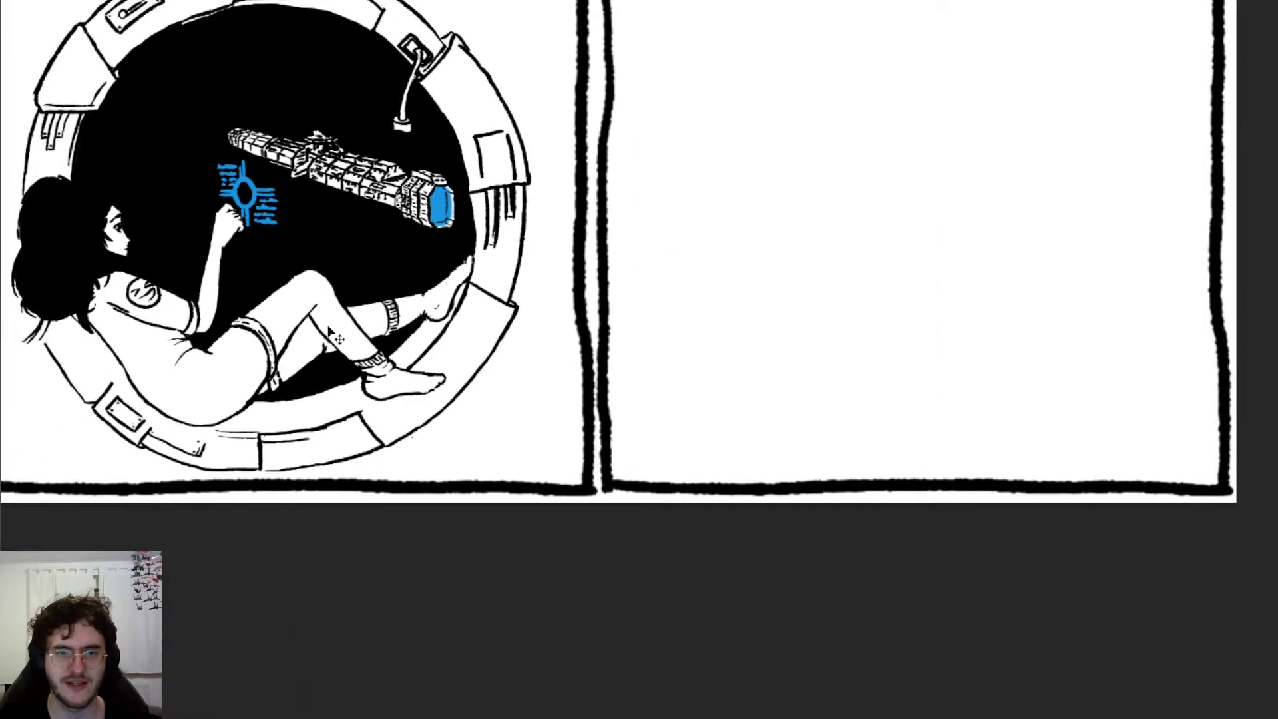
scroll(296, 324, "left", 7)
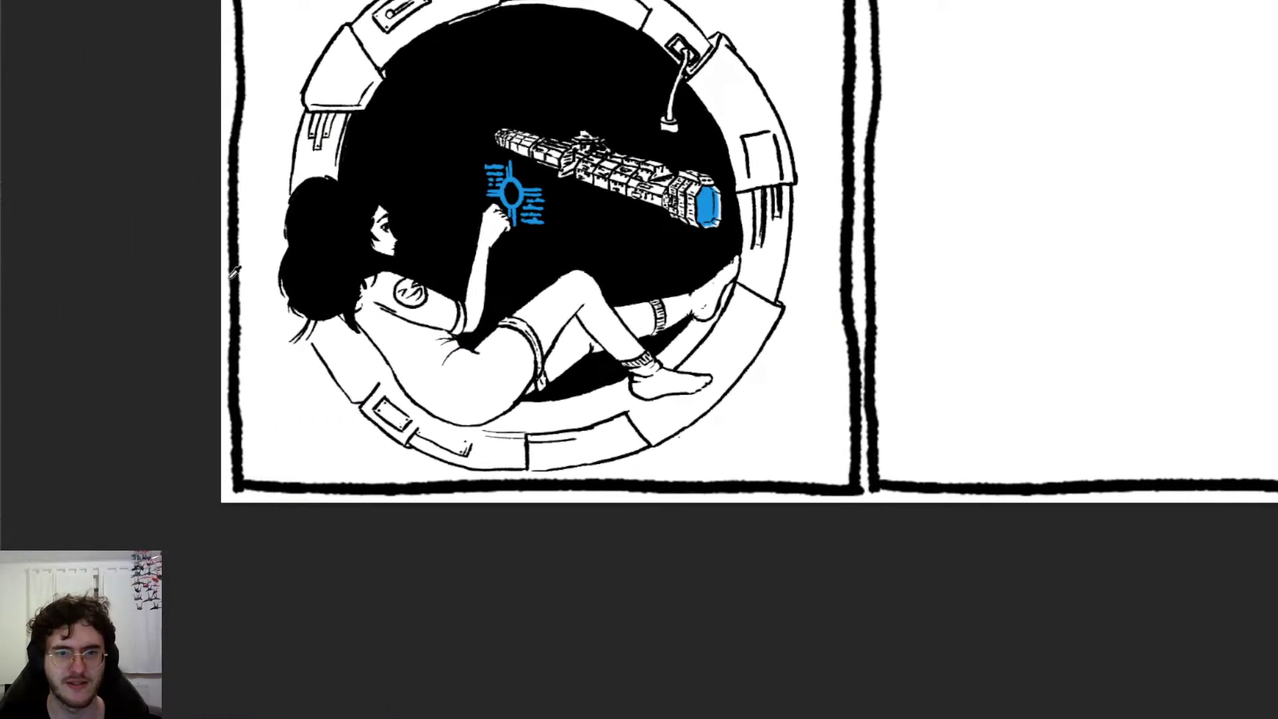
scroll(293, 320, "up", 5)
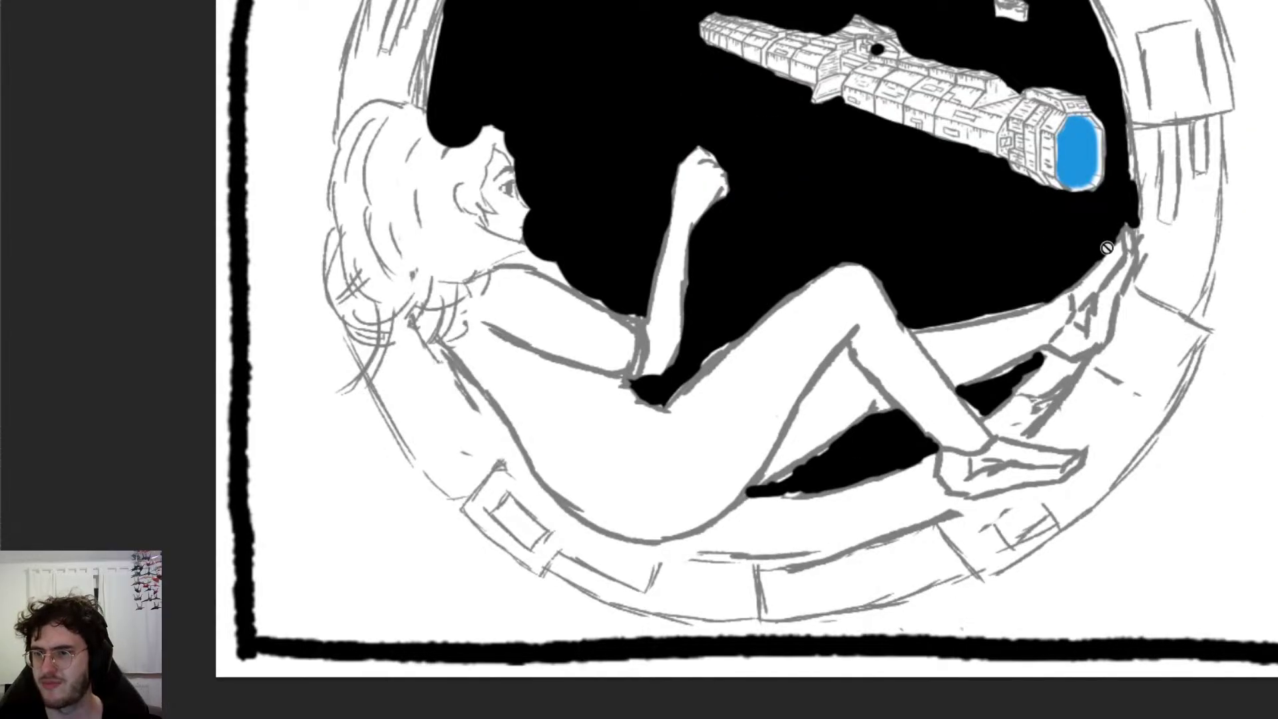
scroll(1210, 226, "up", 5)
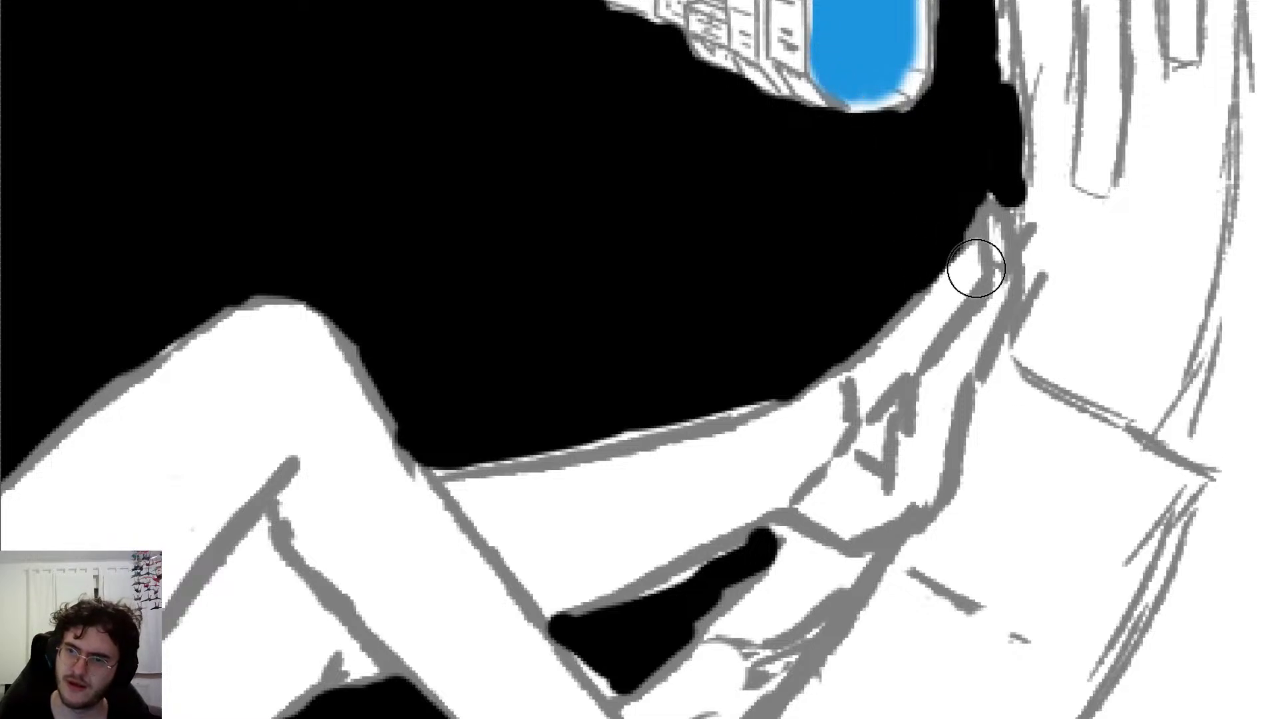
mouse_move(979, 257)
left_mouse_down()
mouse_move(999, 223)
mouse_move(1012, 233)
mouse_move(974, 285)
mouse_move(998, 258)
left_mouse_up()
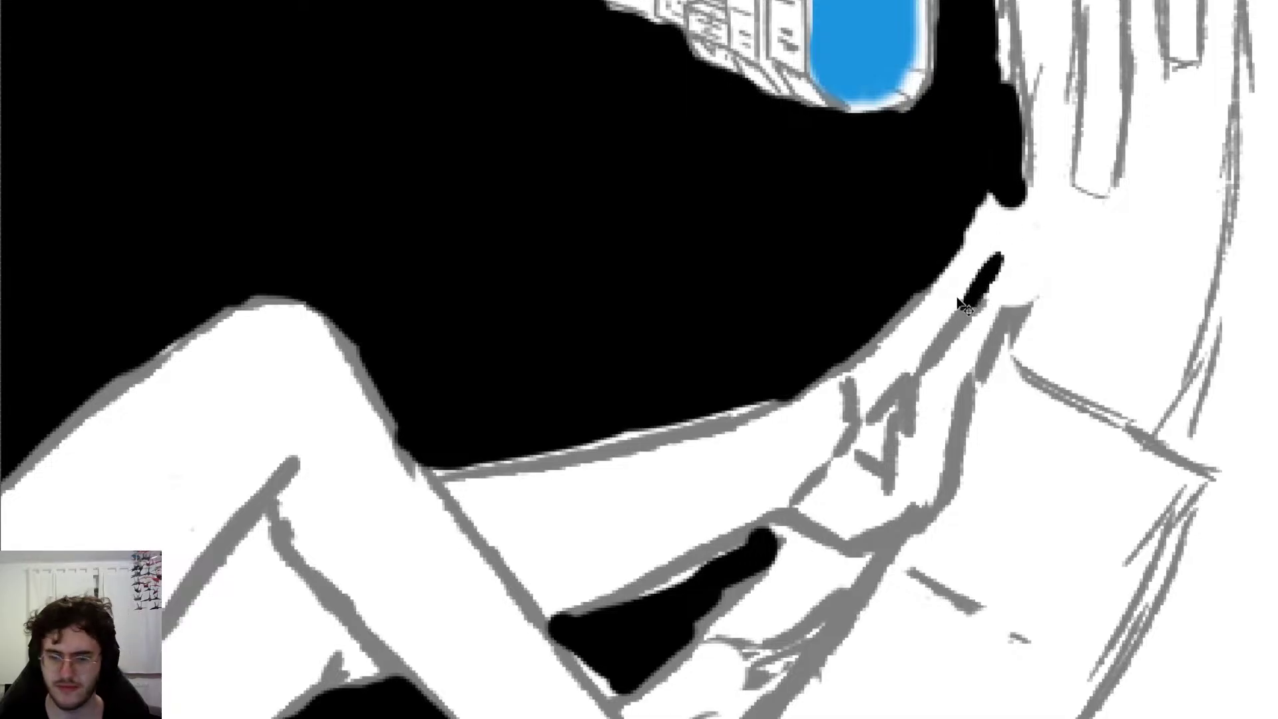
key("ctrl+z")
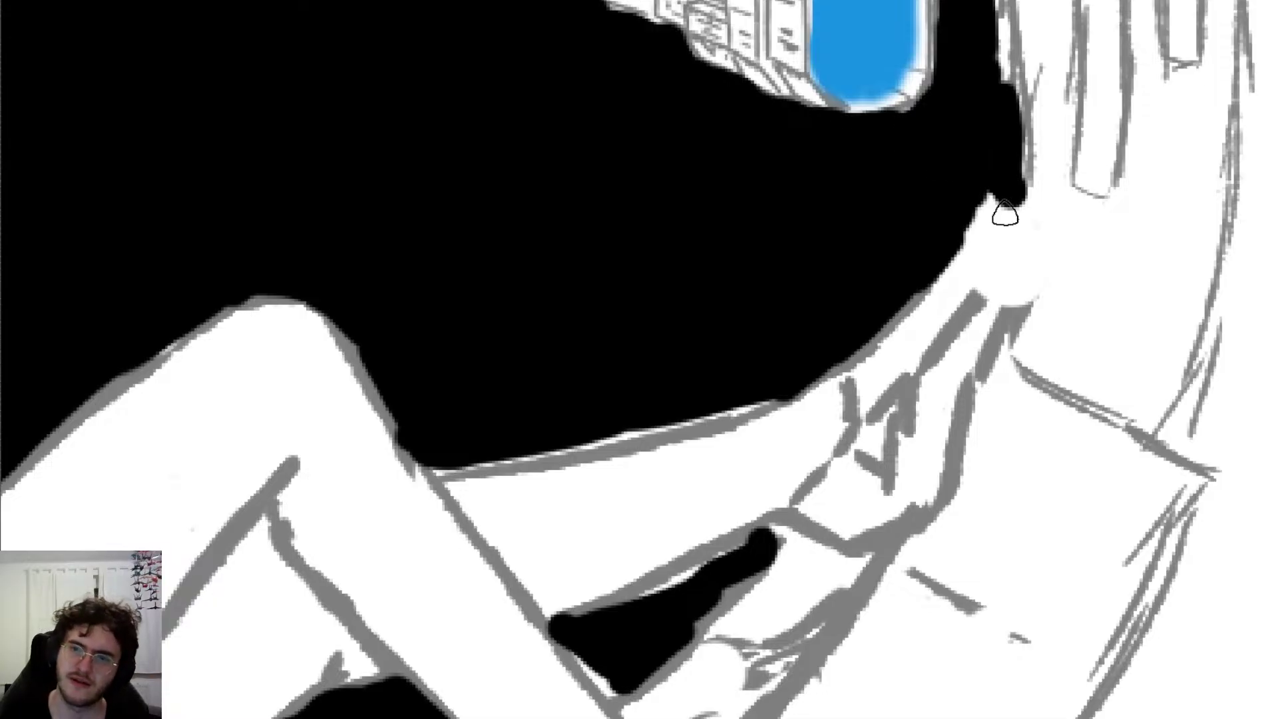
Step: Reshape the raised foot's toe end in white against the black window and ink its black outline
left_click_drag(960, 317, 1023, 249)
mouse_move(1013, 326)
left_mouse_down()
mouse_move(1030, 250)
mouse_move(1009, 253)
mouse_move(1038, 219)
mouse_move(1024, 258)
left_mouse_up()
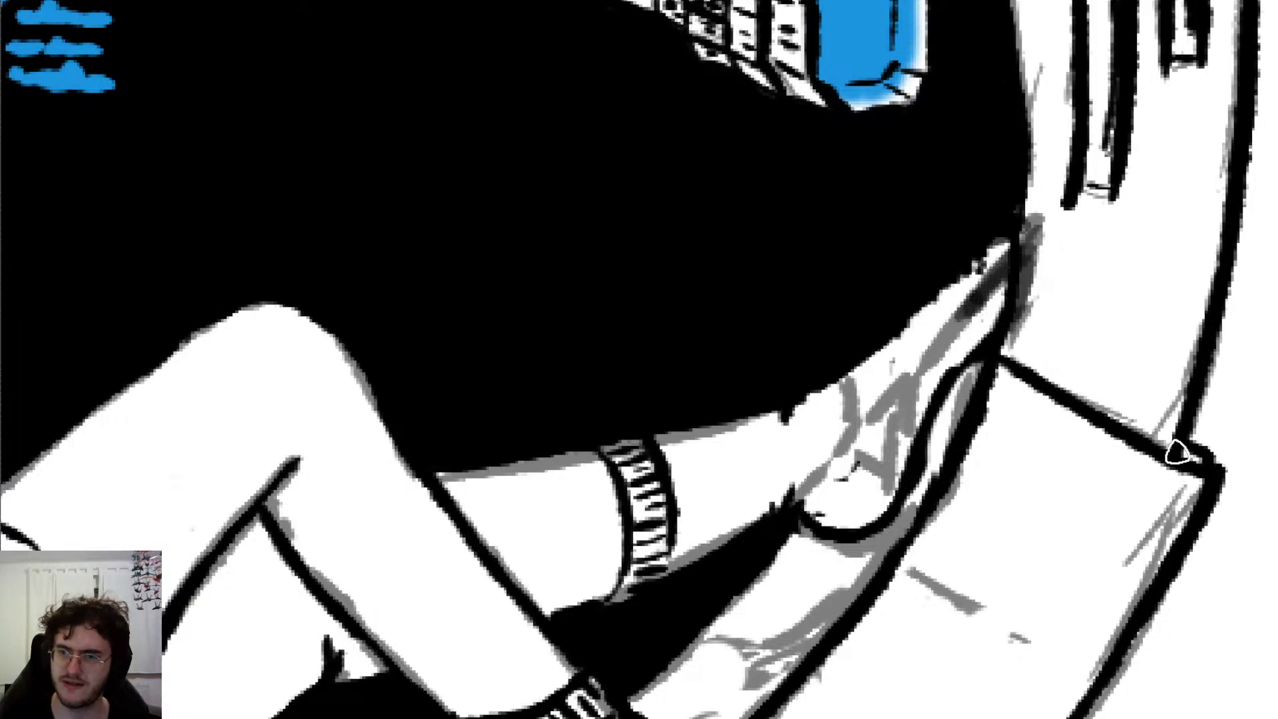
mouse_move(891, 336)
left_mouse_down()
mouse_move(933, 277)
mouse_move(998, 262)
mouse_move(931, 302)
left_mouse_up()
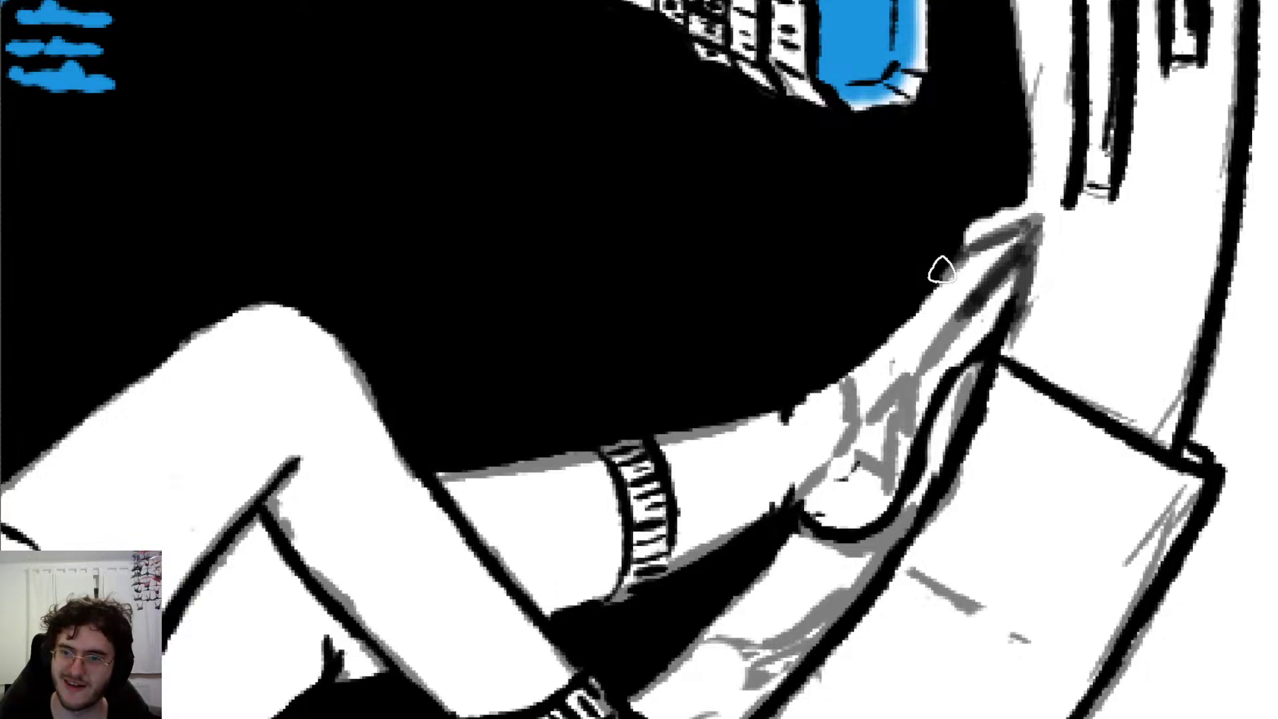
mouse_move(919, 293)
left_mouse_down()
mouse_move(1031, 220)
mouse_move(1040, 232)
mouse_move(1007, 322)
mouse_move(1010, 307)
left_mouse_up()
key("ctrl+z")
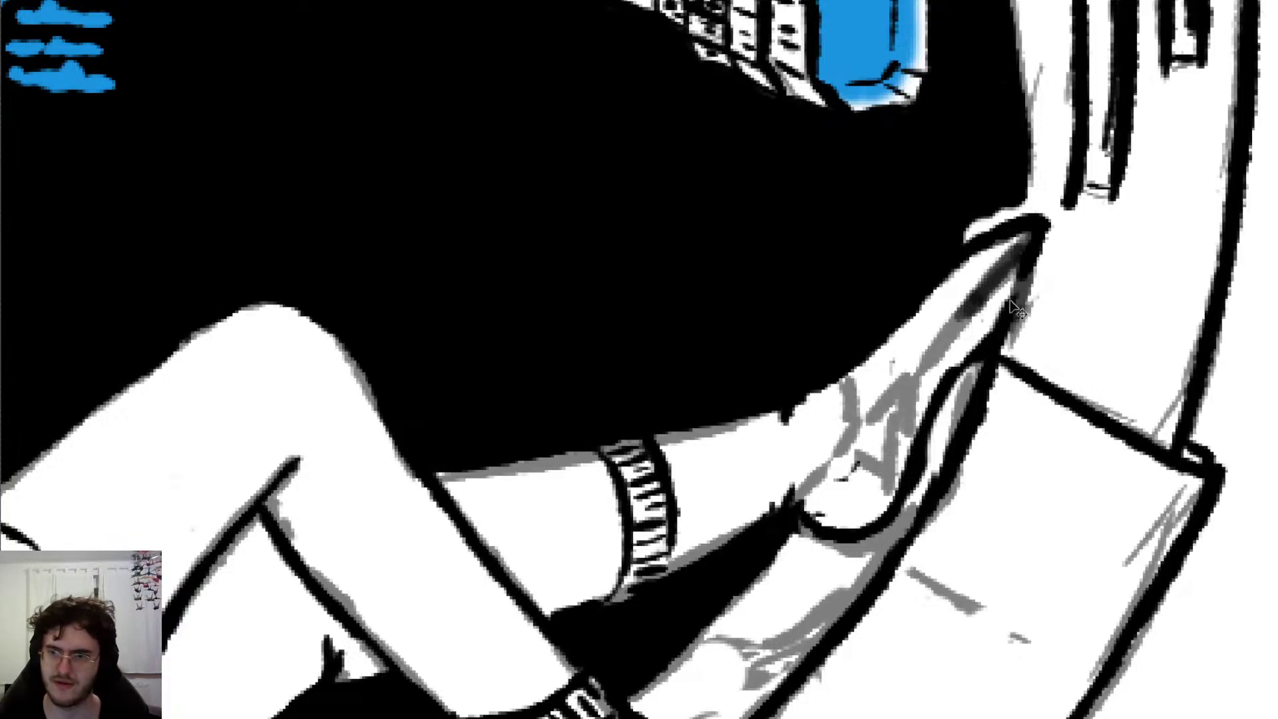
key("ctrl+z")
key("ctrl+z")
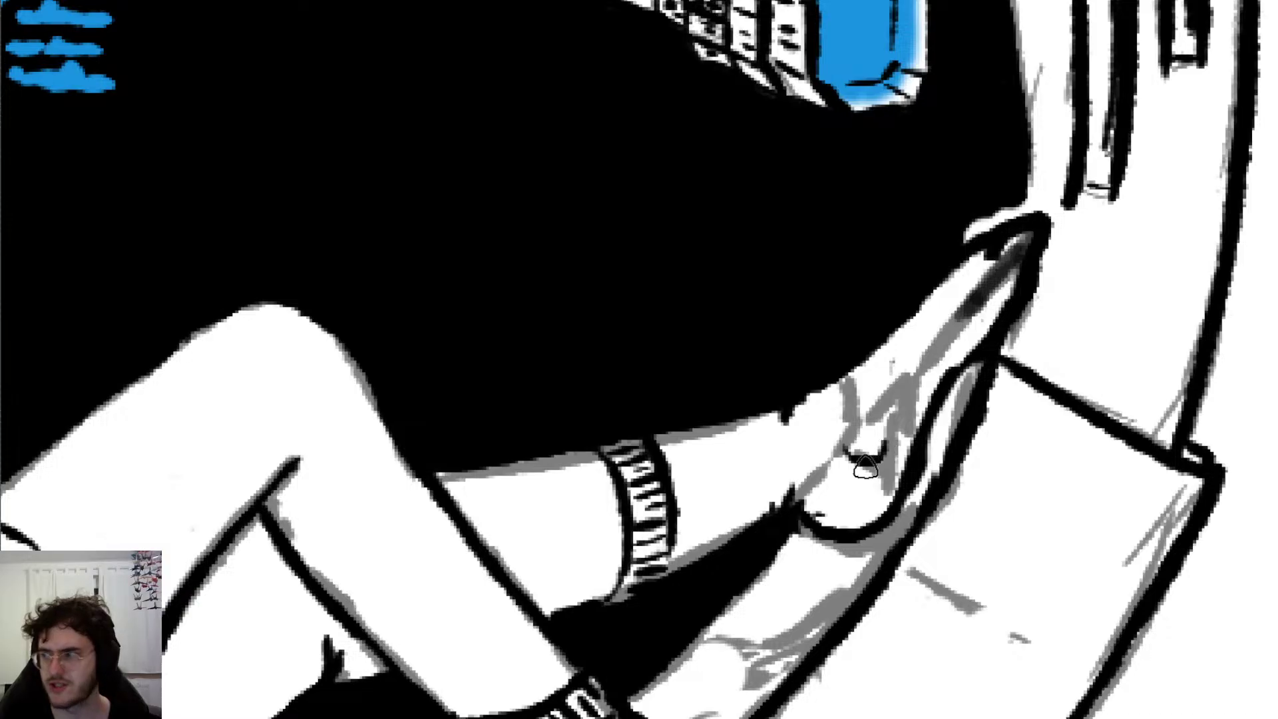
Step: Erase the curved ankle-bone mark on the raised foot
scroll(856, 471, "down", 2)
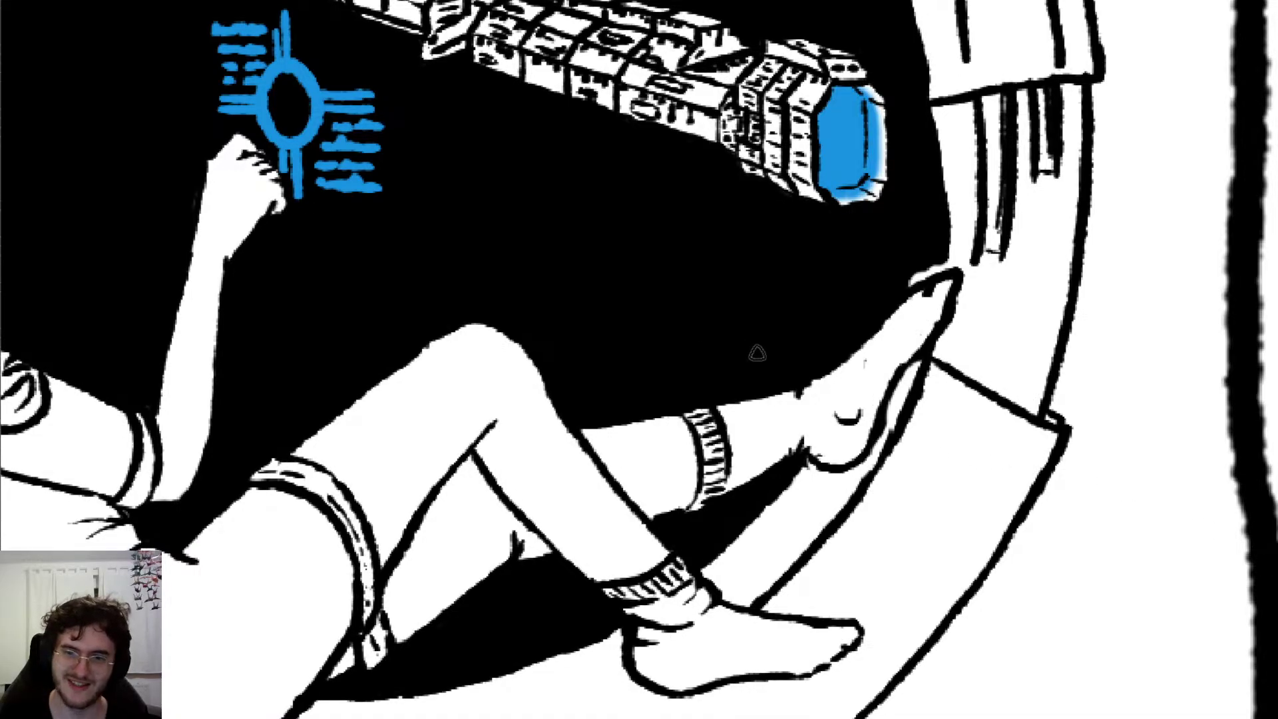
key("e")
left_click_drag(843, 425, 850, 409)
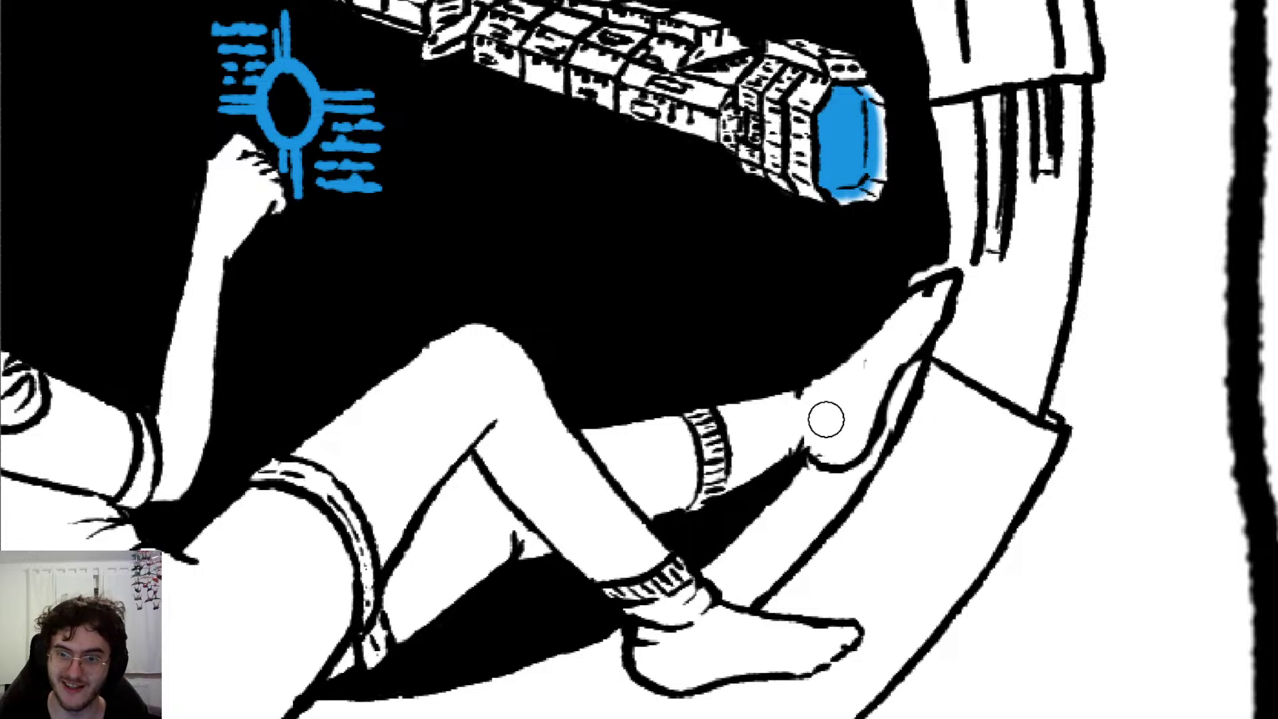
Step: Try a short, nearly horizontal ankle-bone stroke on the raised foot and start transforming it
key("b")
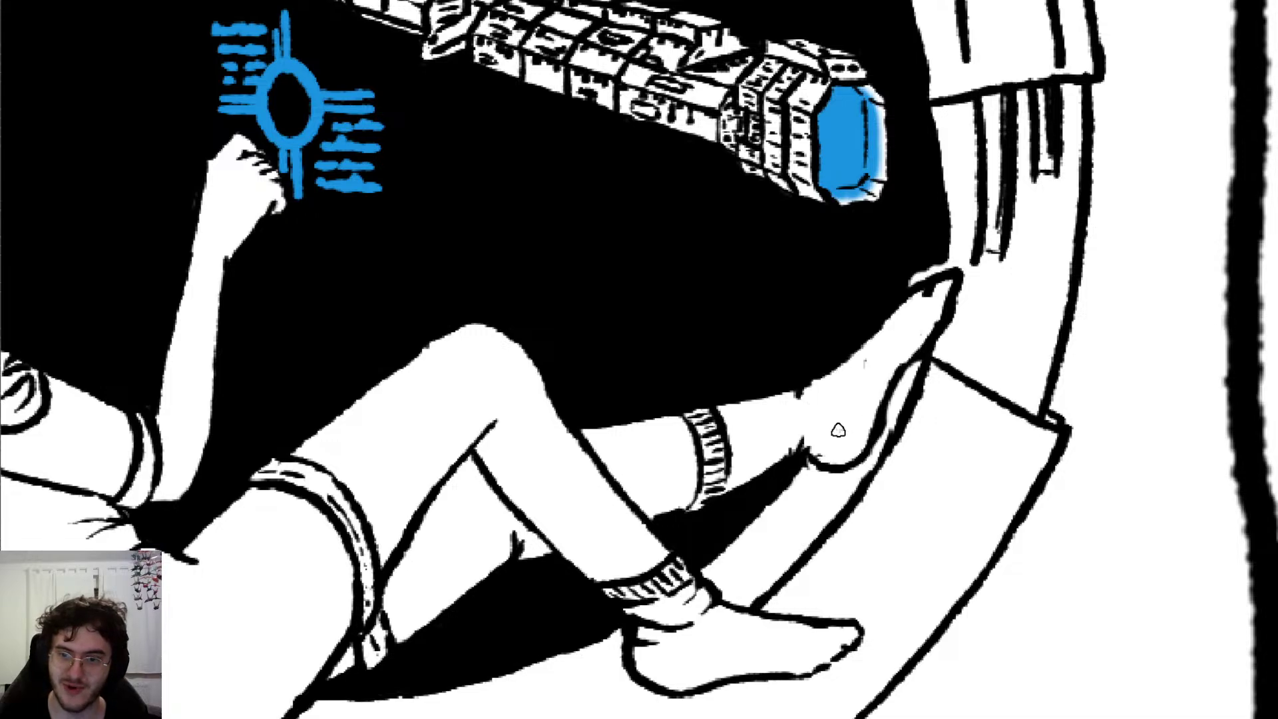
left_click_drag(836, 428, 848, 429)
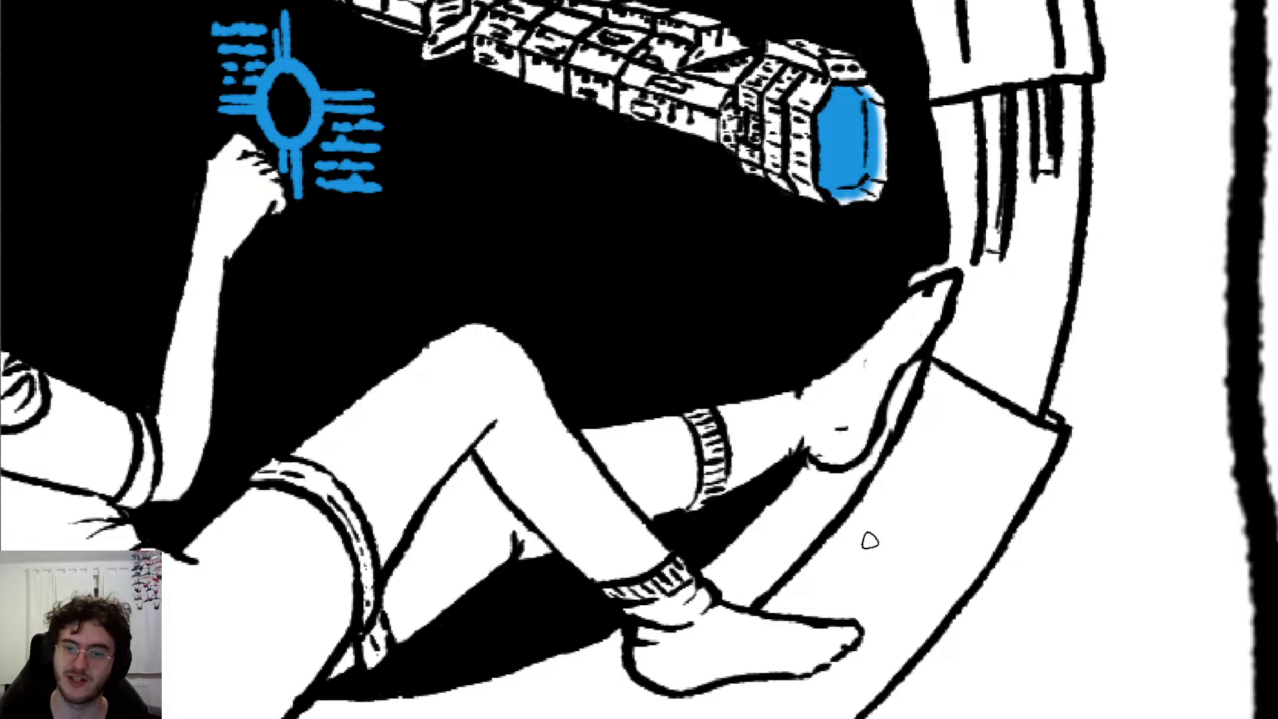
key("ctrl+z")
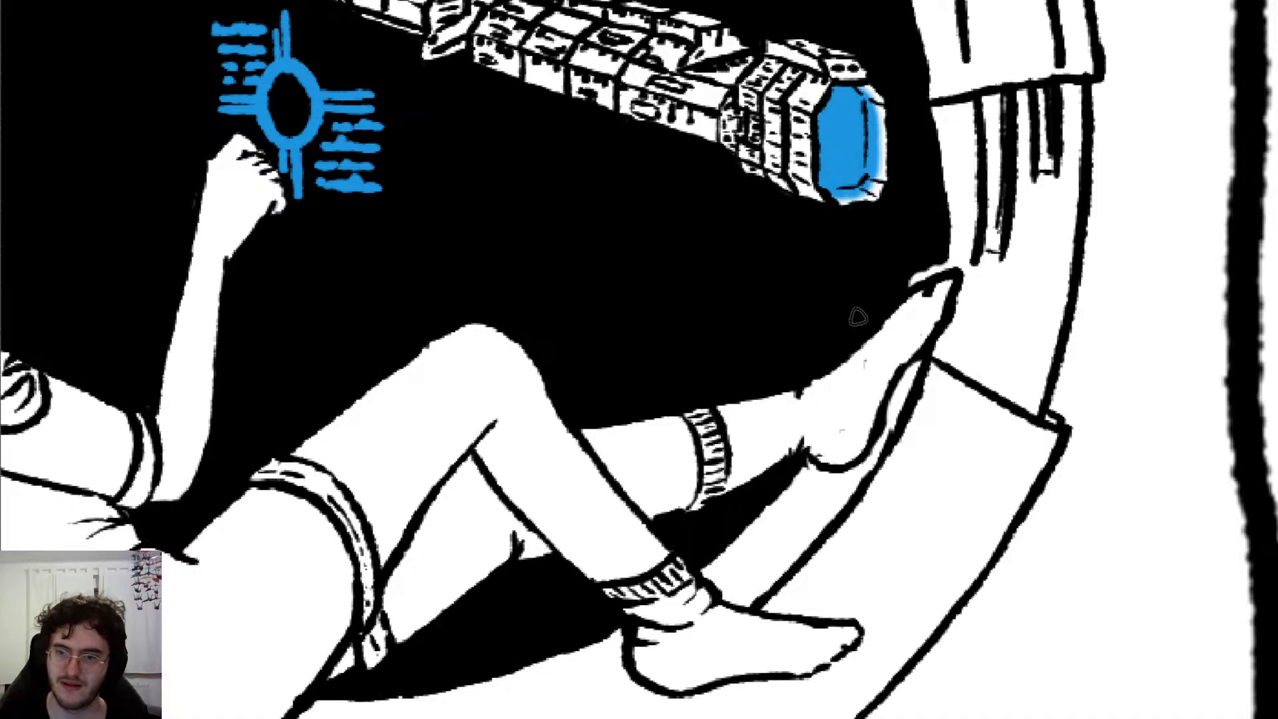
left_click_drag(836, 427, 851, 426)
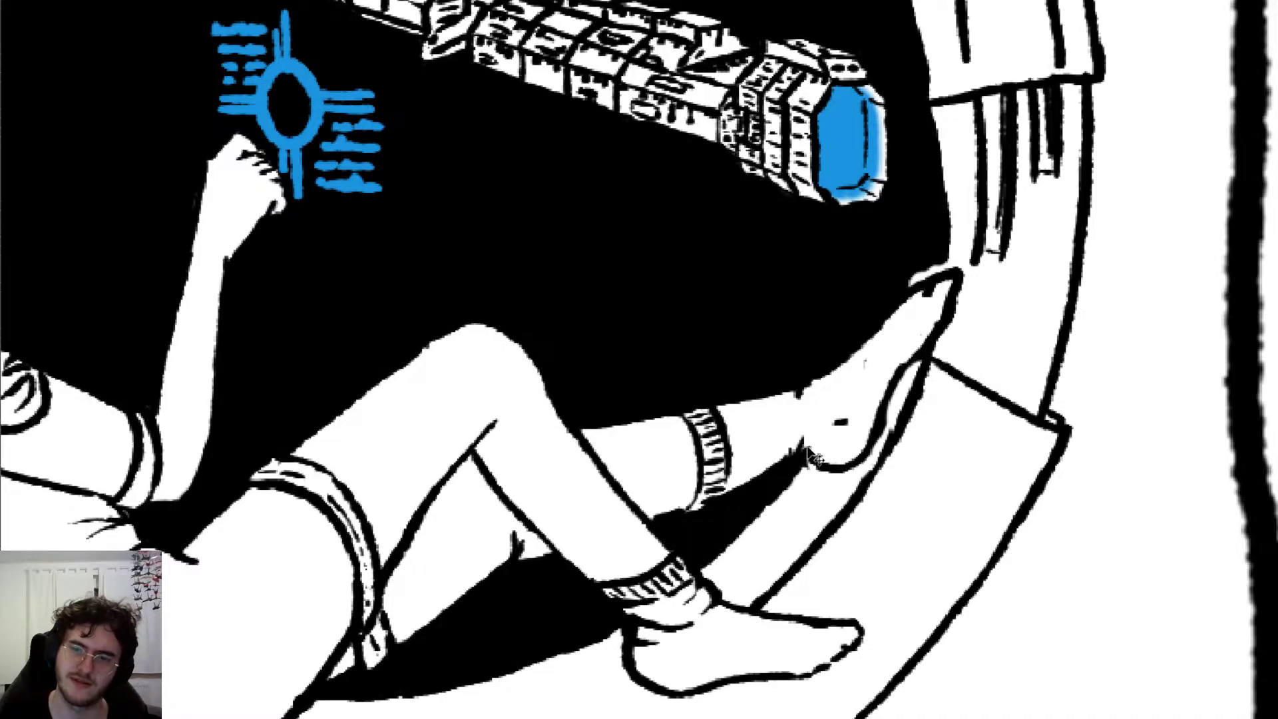
key("ctrl+t")
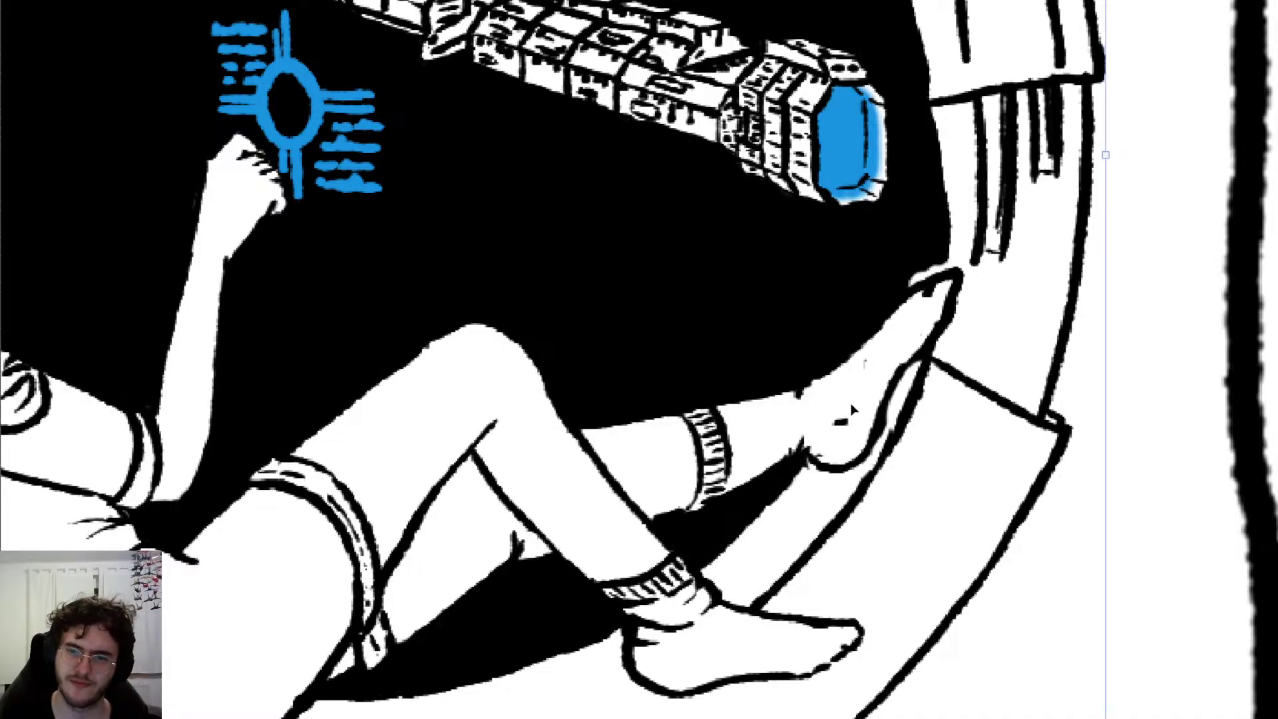
key("Escape")
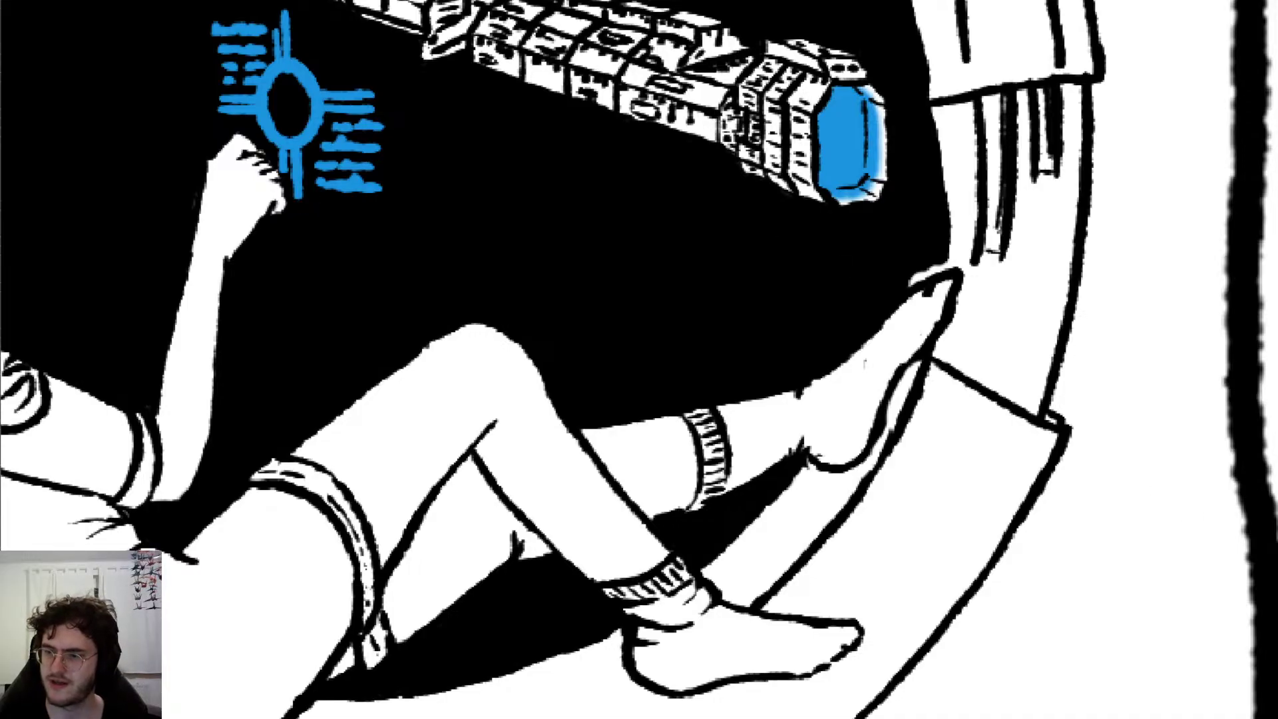
Step: Undo the recent changes to the raised foot's heel outline
key("ctrl+comma")
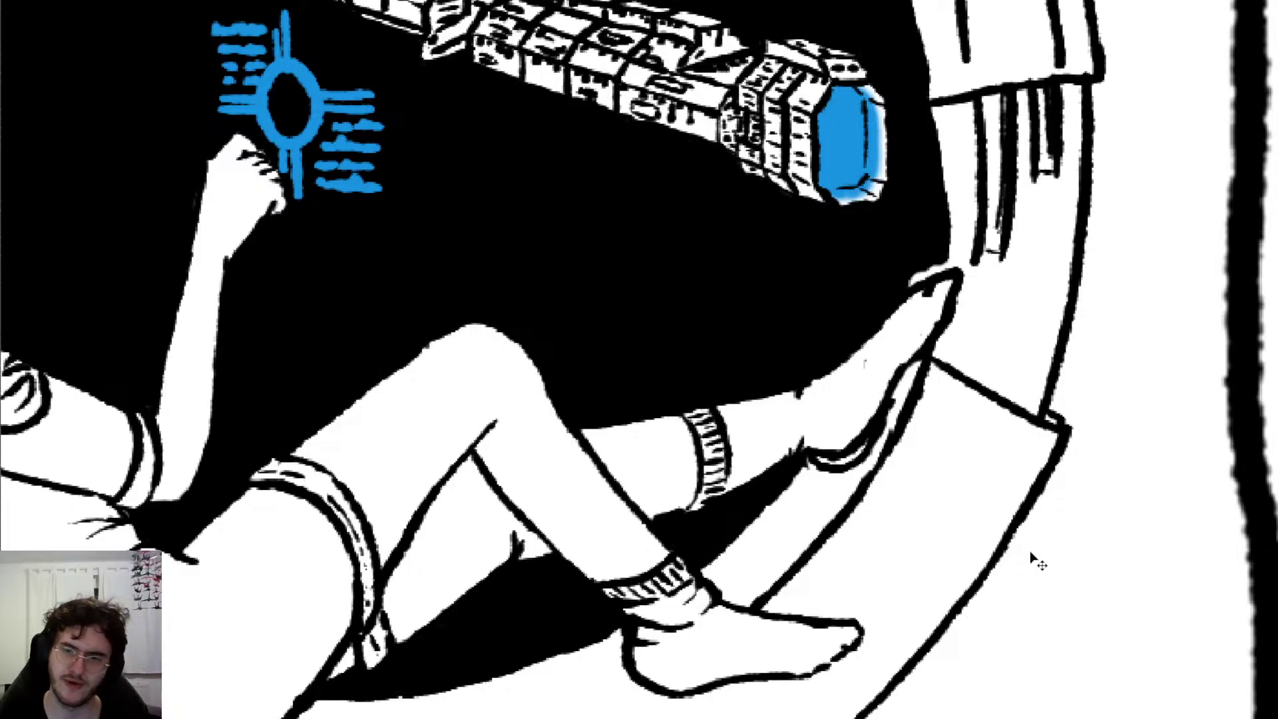
key("ctrl+z")
key("ctrl+z")
key("ctrl+z")
key("ctrl+z")
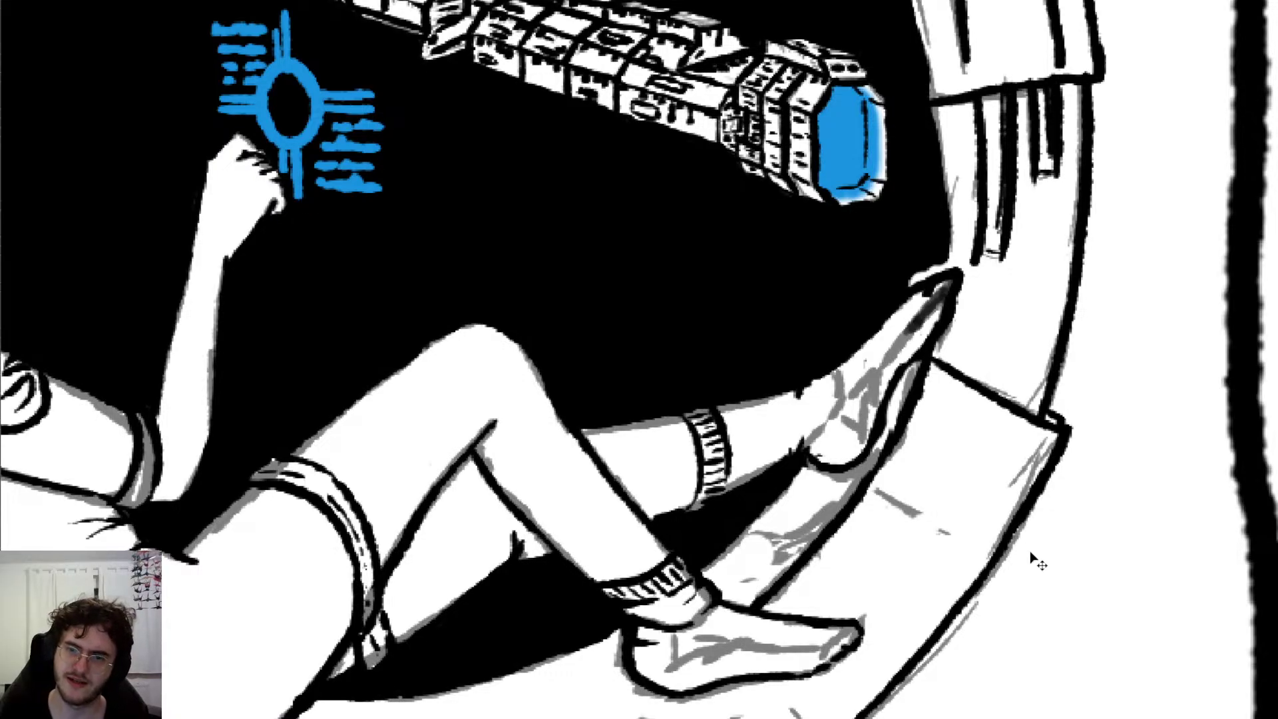
key("ctrl+z")
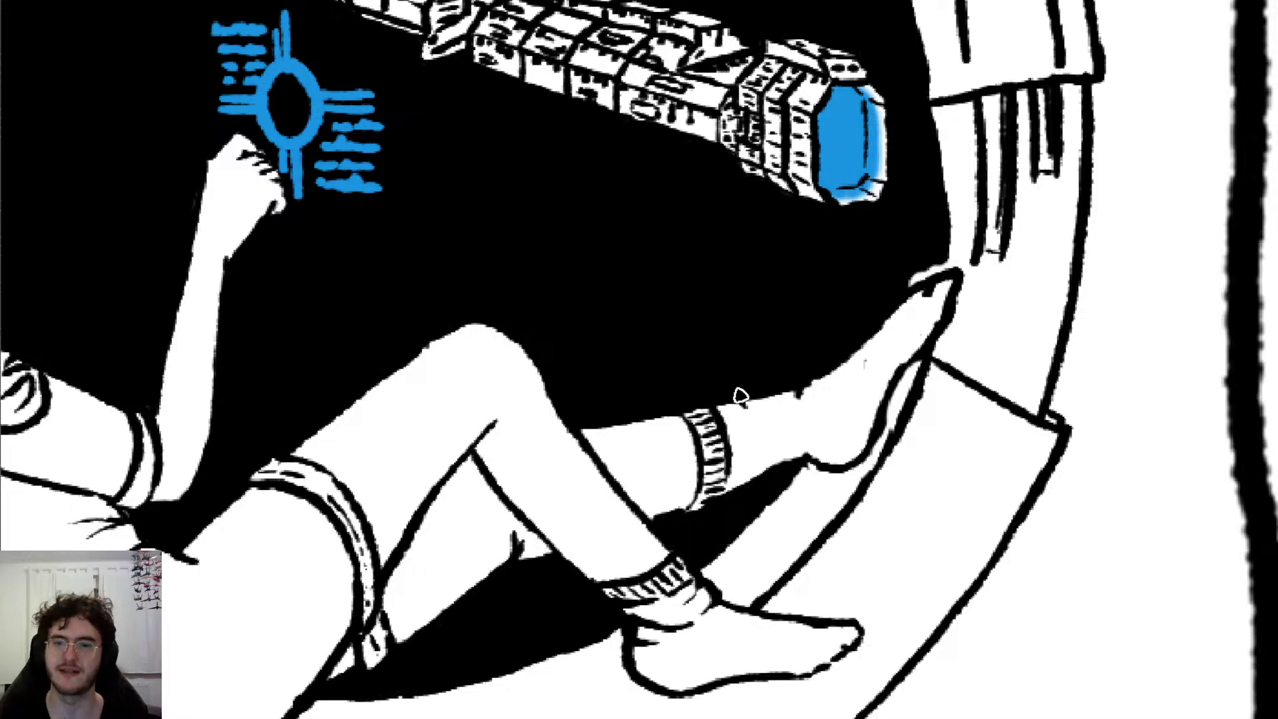
Step: Scatter small white stars across the black space around the spaceship in the upper comic panel
scroll(739, 396, "down", 5)
scroll(722, 404, "up", 4)
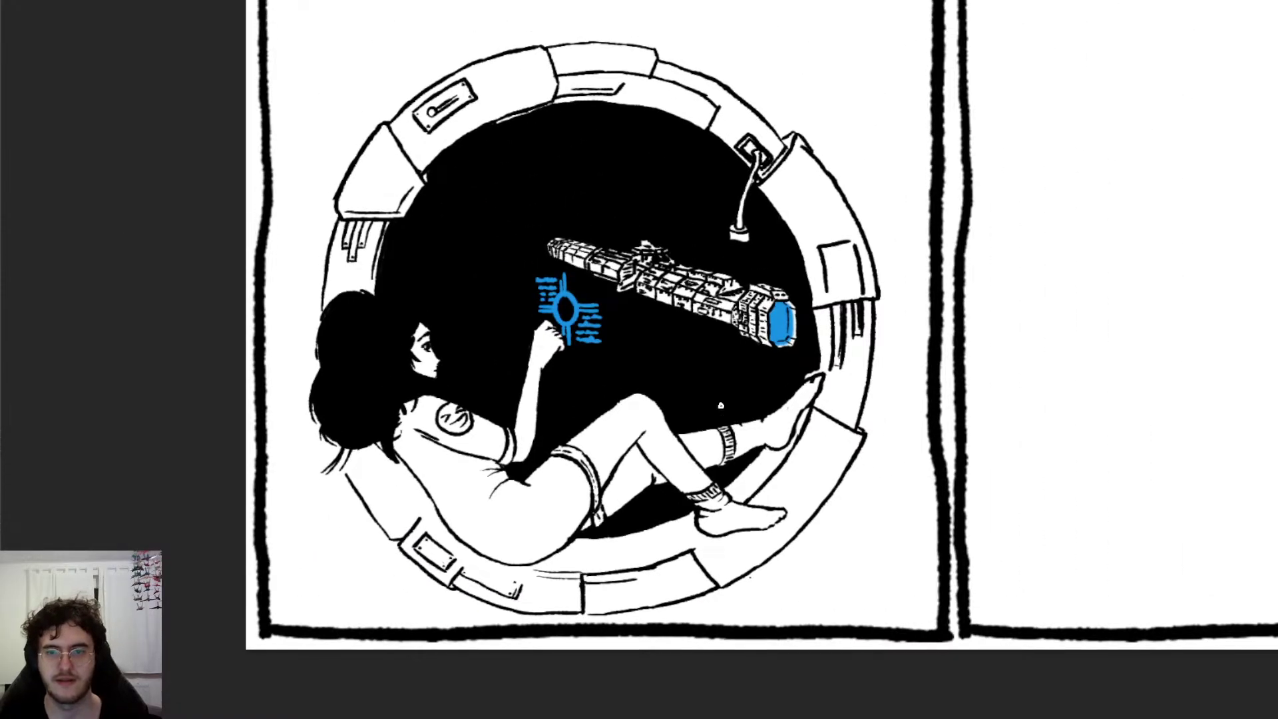
scroll(720, 404, "up", 8)
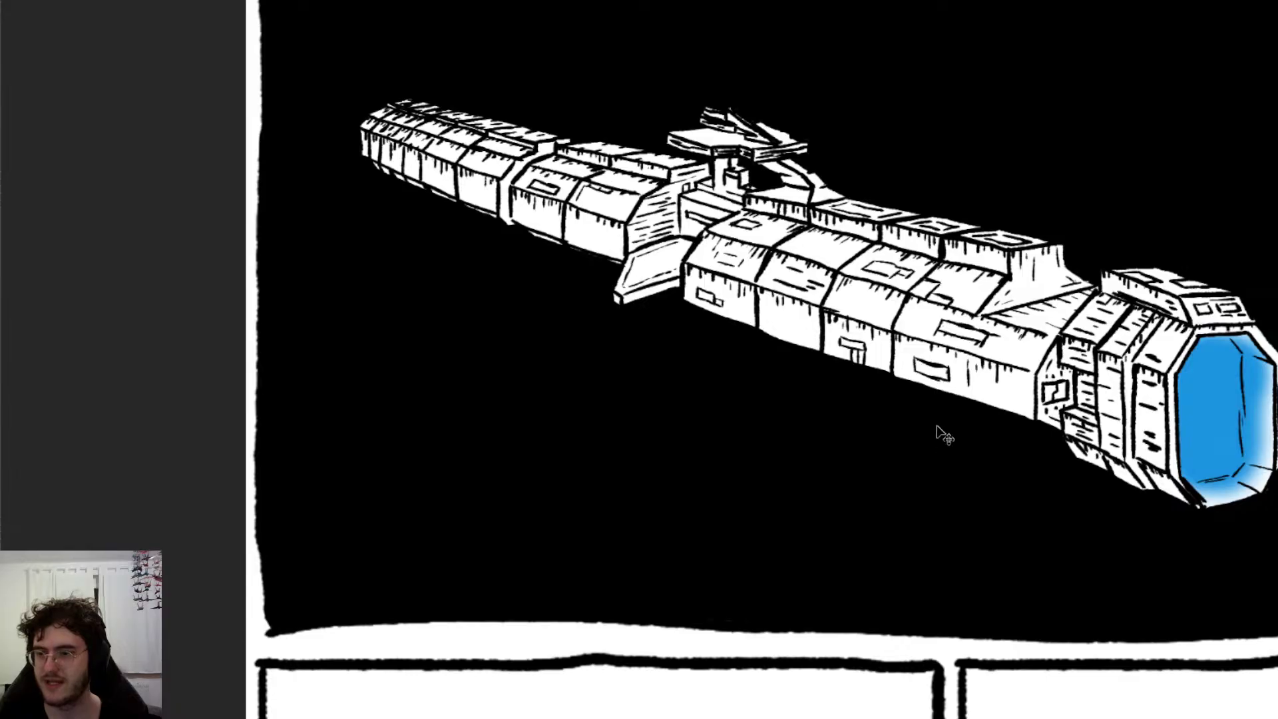
scroll(936, 433, "right", 3)
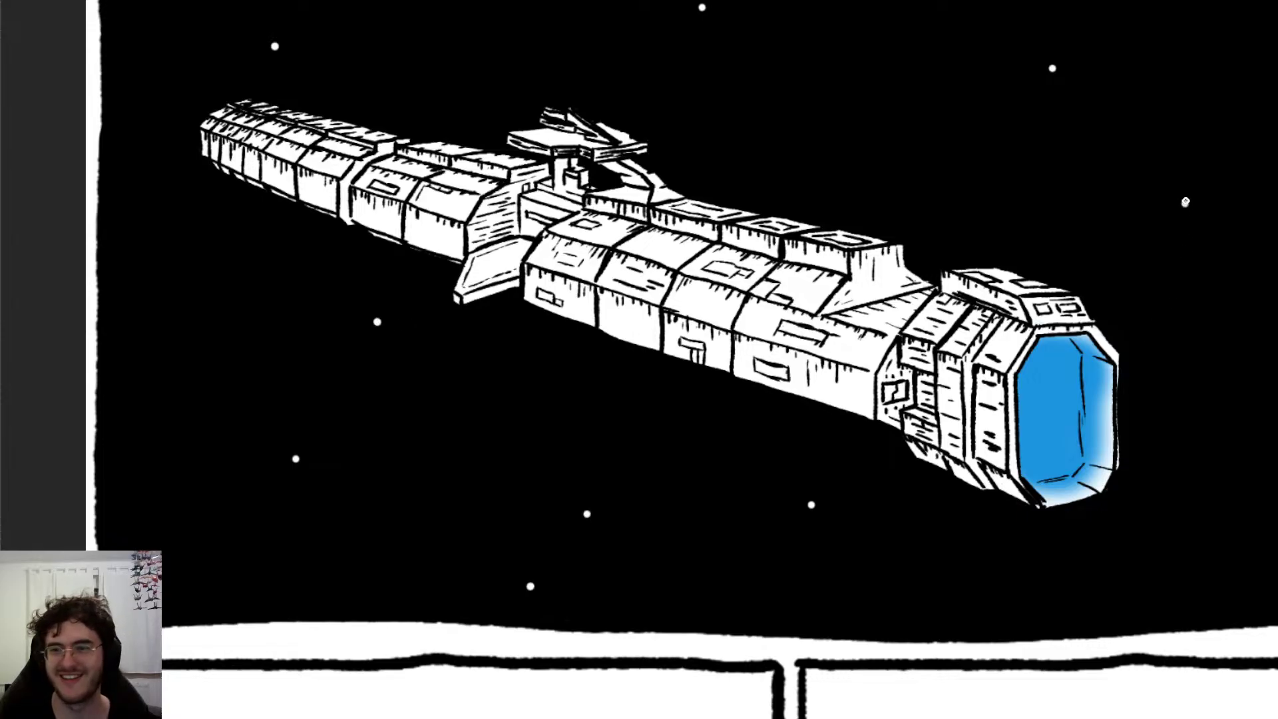
left_click_drag(1205, 176, 1086, 161)
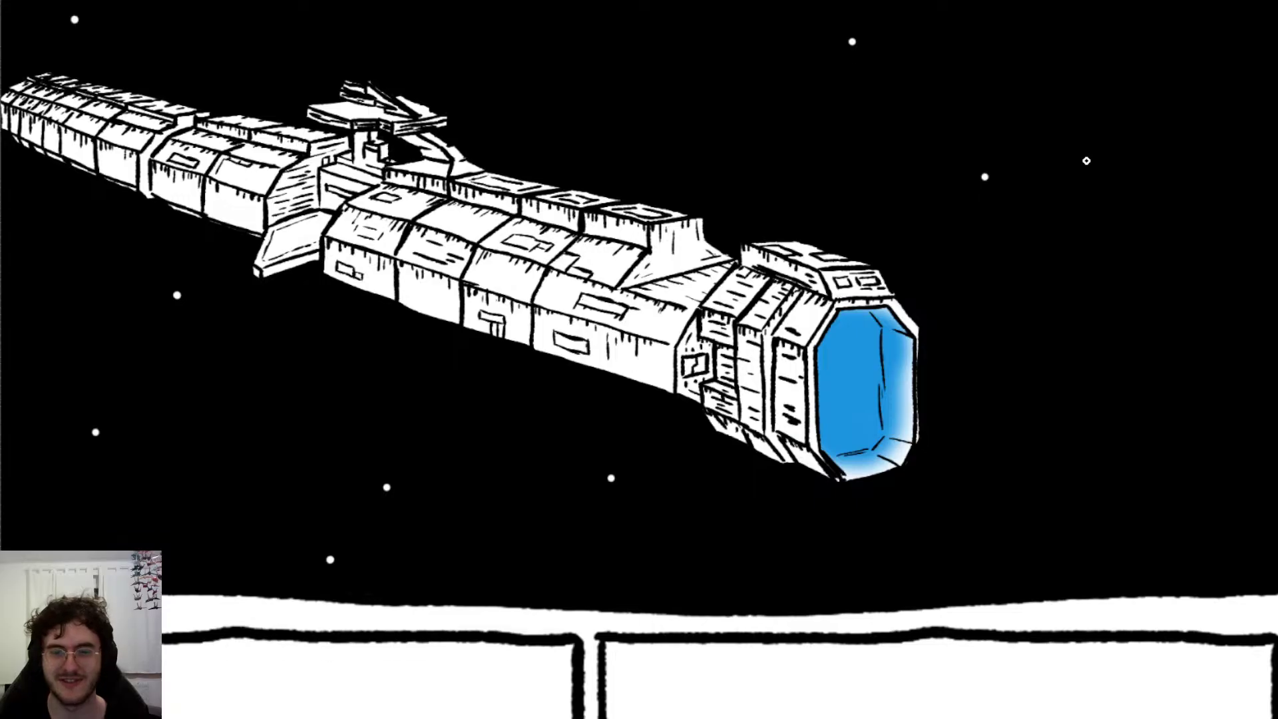
scroll(1086, 161, "down", 2)
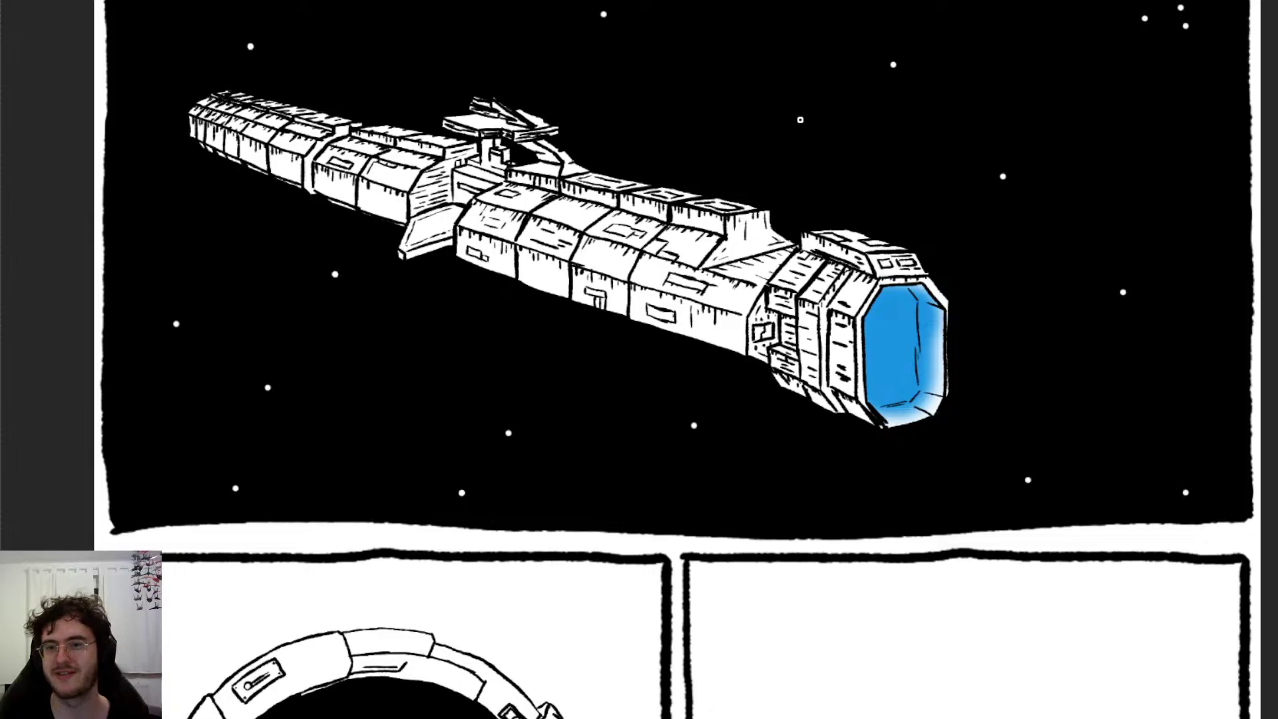
Step: Paint a tiny white flying saucer in the space above the spaceship and ink black contours separating its dome, rim and underside
scroll(800, 120, "up", 15)
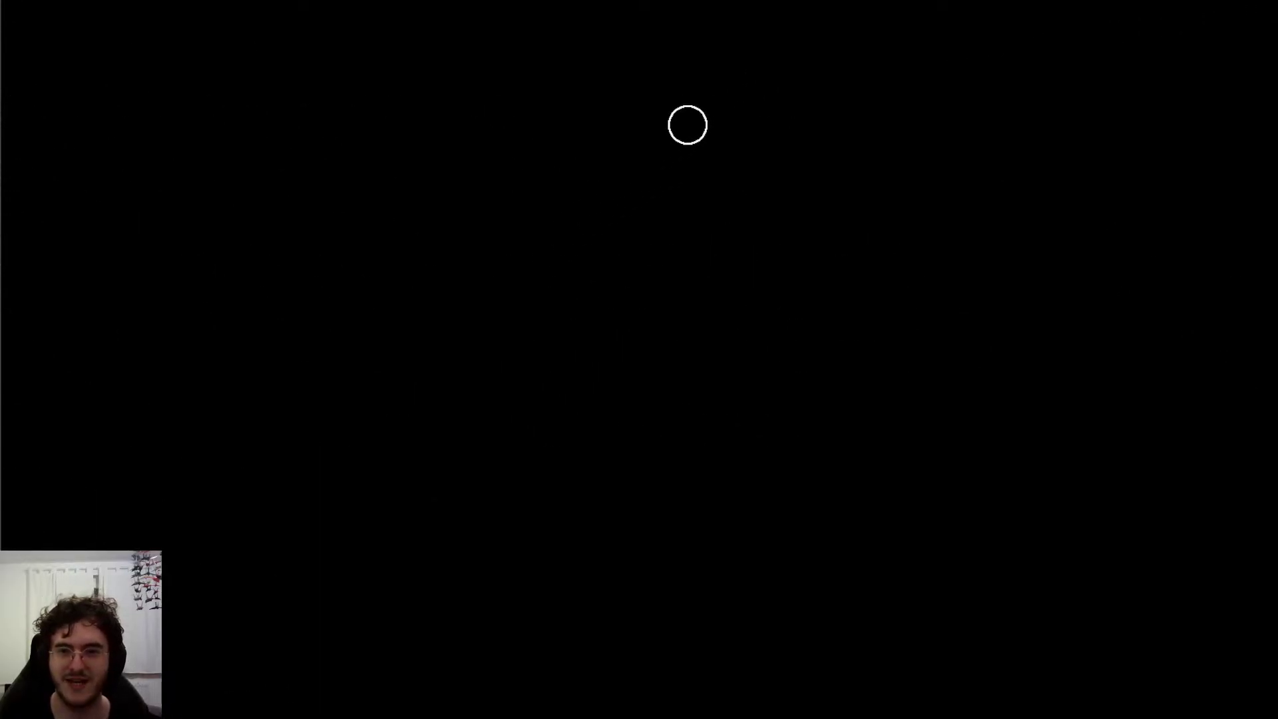
mouse_move(679, 110)
left_mouse_down()
mouse_move(667, 106)
mouse_move(693, 184)
mouse_move(691, 140)
mouse_move(601, 151)
mouse_move(733, 180)
mouse_move(650, 134)
mouse_move(625, 177)
left_mouse_up()
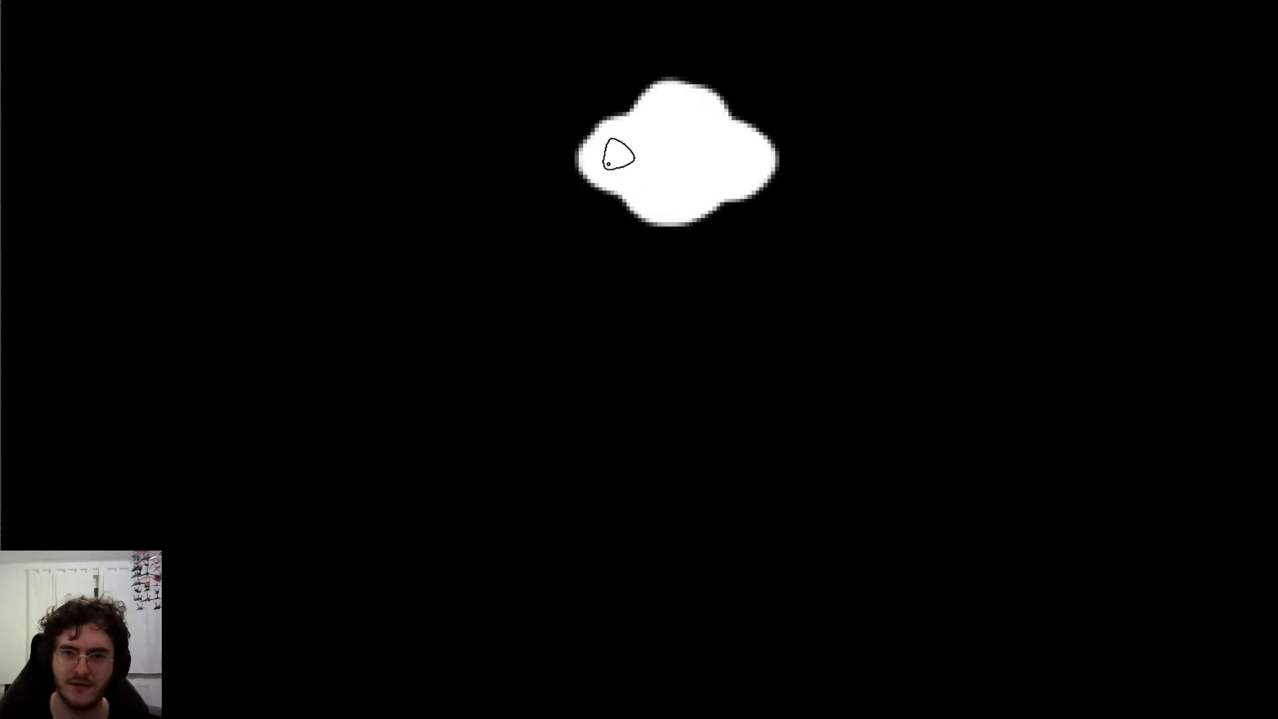
left_click_drag(615, 152, 633, 104)
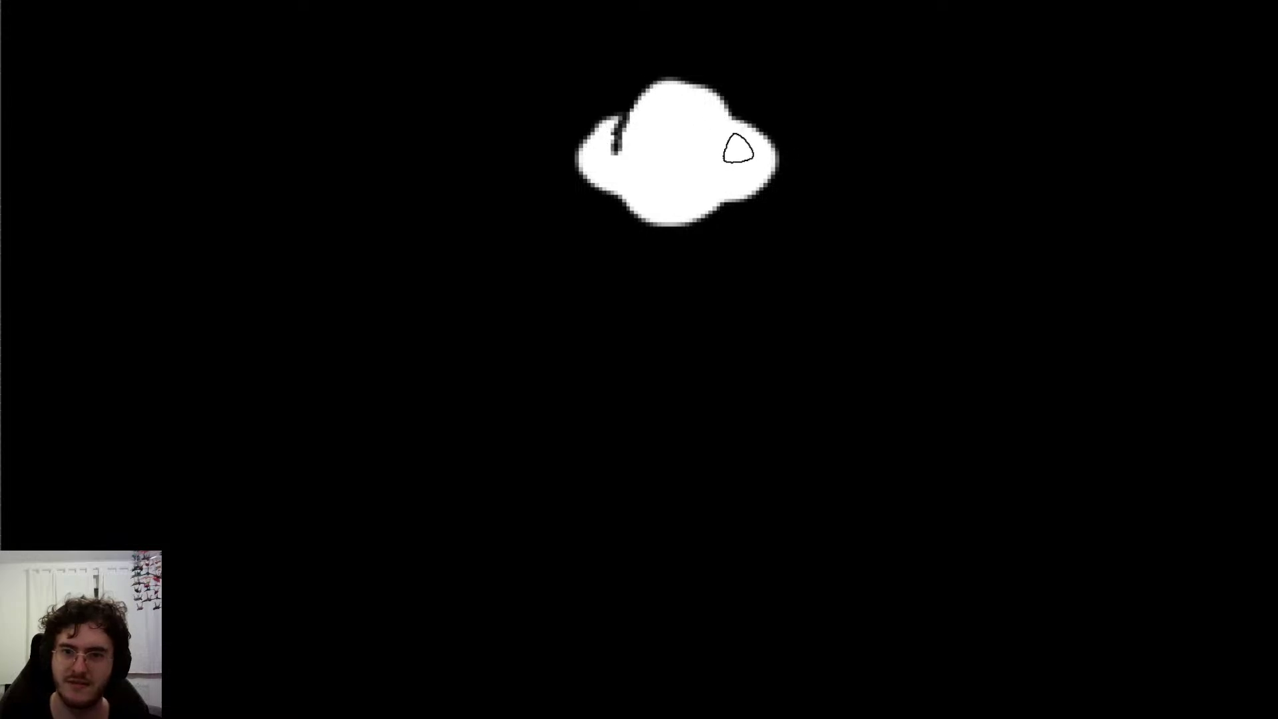
left_click_drag(737, 141, 736, 101)
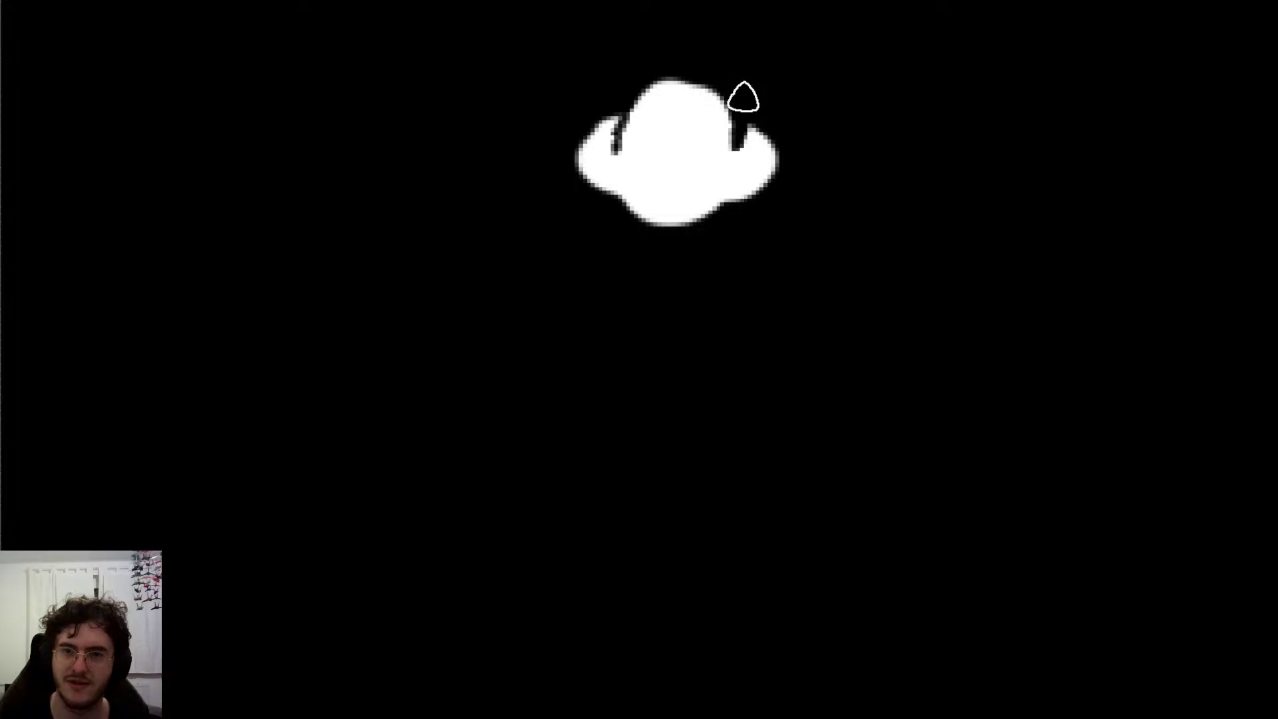
key("ctrl+z")
key("ctrl+z")
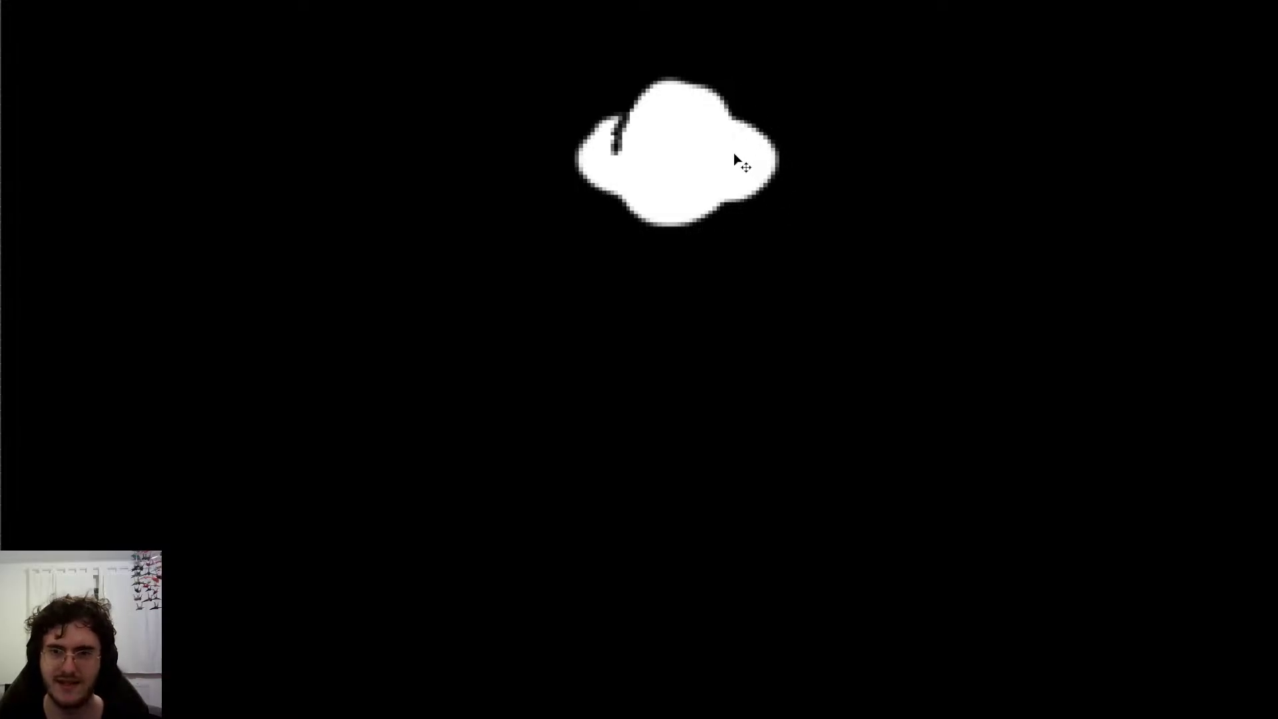
left_click_drag(728, 156, 735, 110)
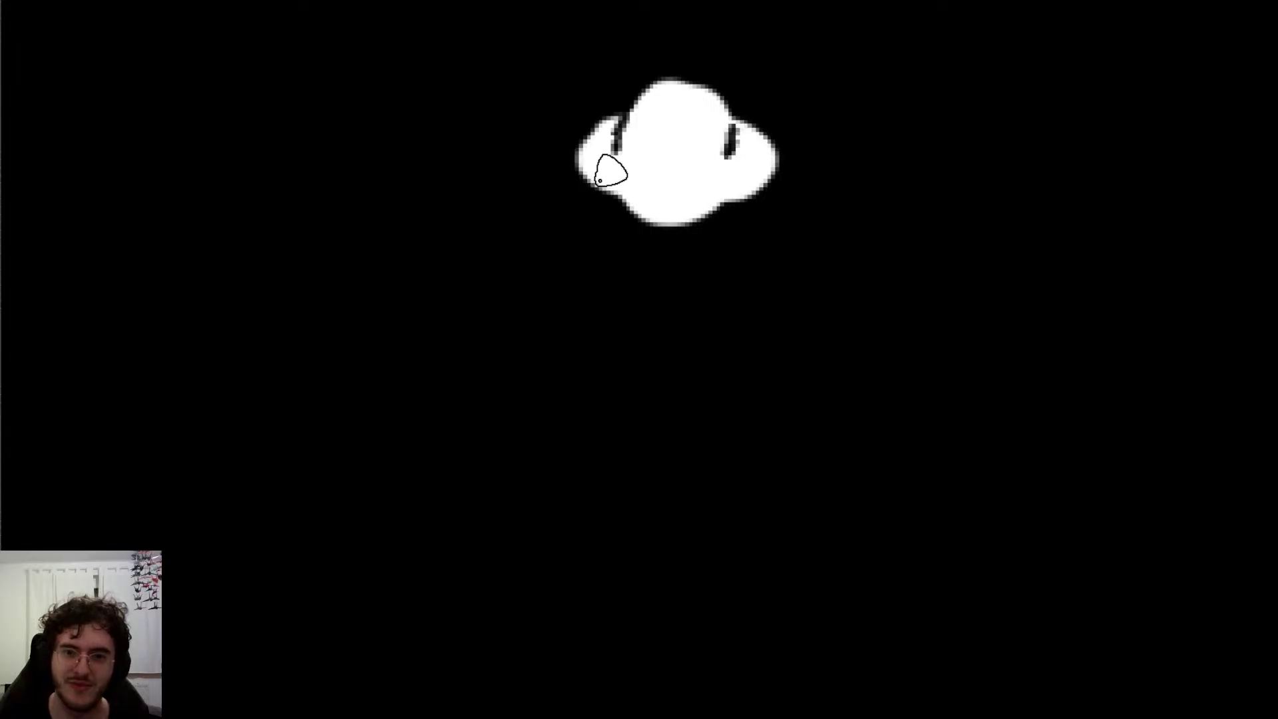
mouse_move(614, 160)
left_mouse_down()
mouse_move(707, 175)
mouse_move(731, 158)
left_mouse_up()
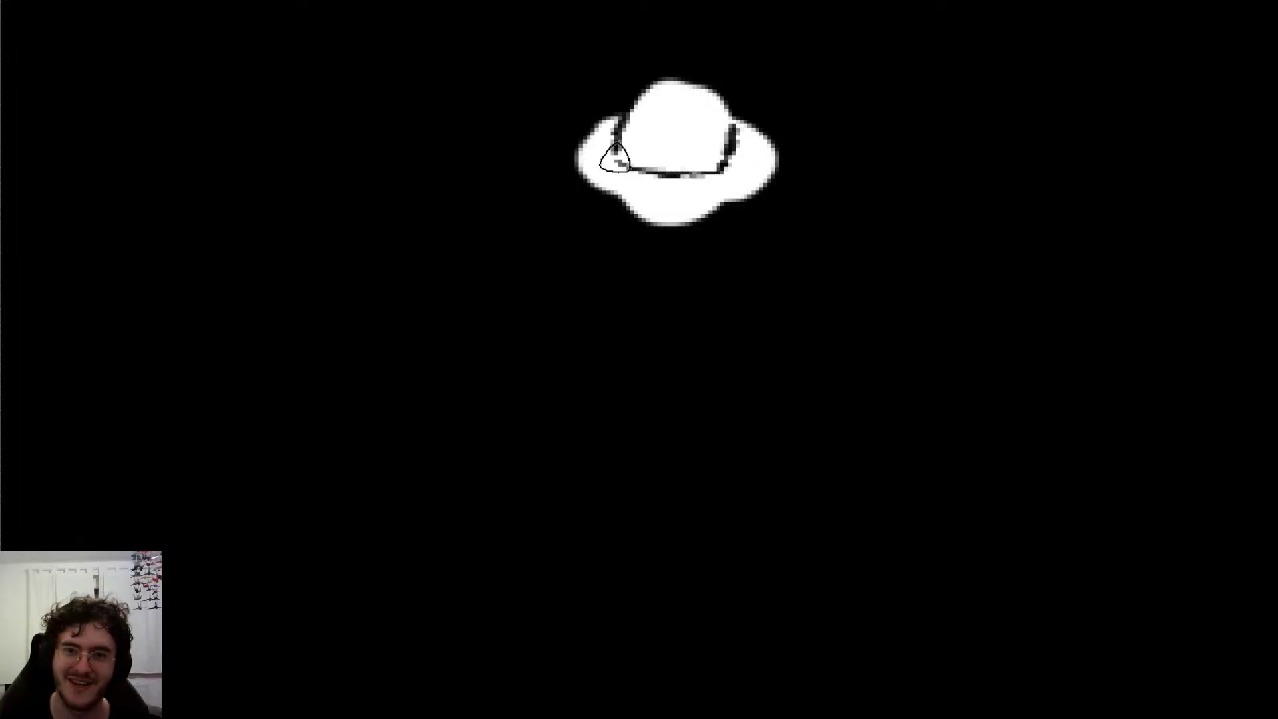
mouse_move(615, 155)
left_mouse_down()
mouse_move(653, 201)
mouse_move(713, 206)
left_mouse_up()
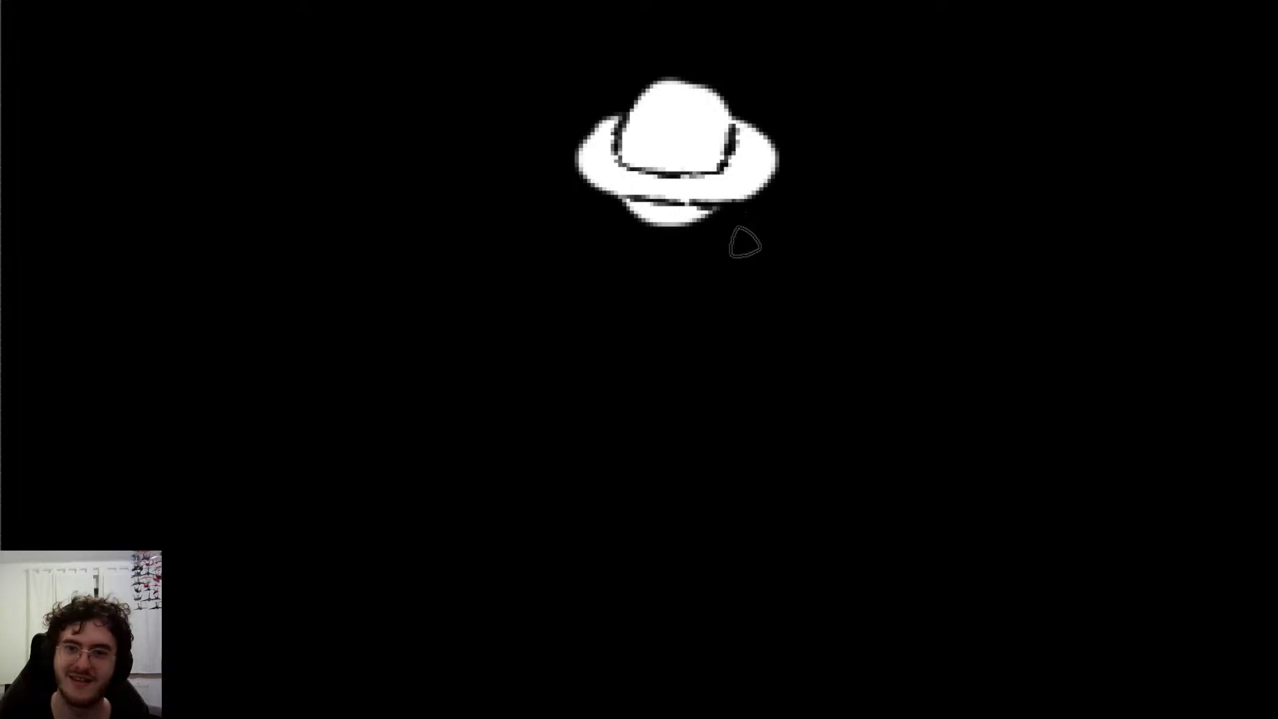
Step: Select the flying saucer in the upper panel with a tight rectangular selection
scroll(718, 238, "down", 6)
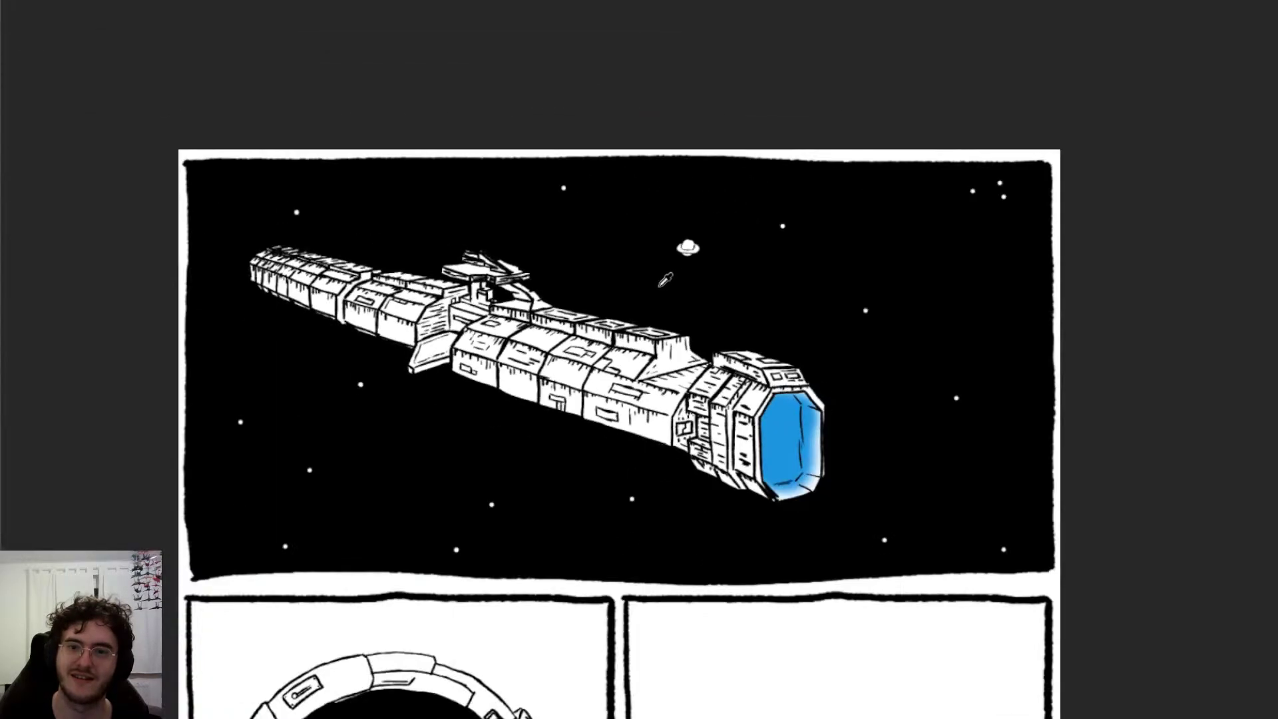
scroll(661, 286, "down", 2)
scroll(577, 298, "down", 1)
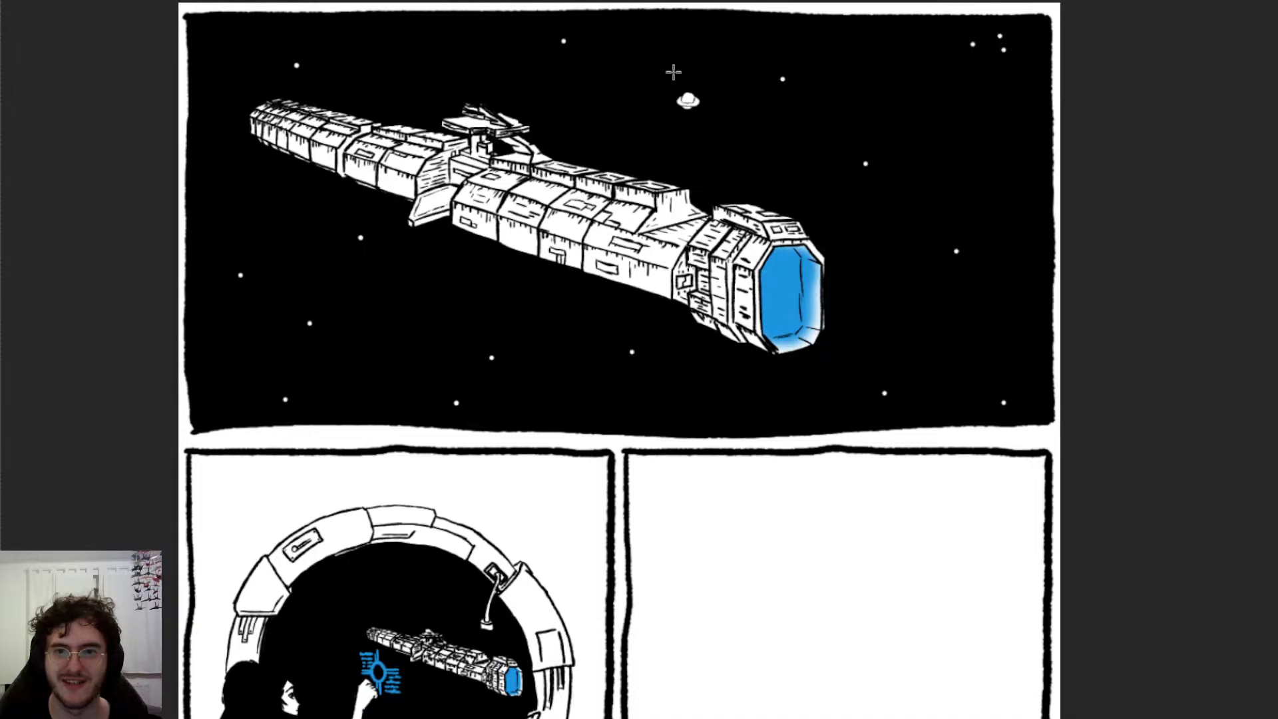
left_click_drag(673, 72, 713, 124)
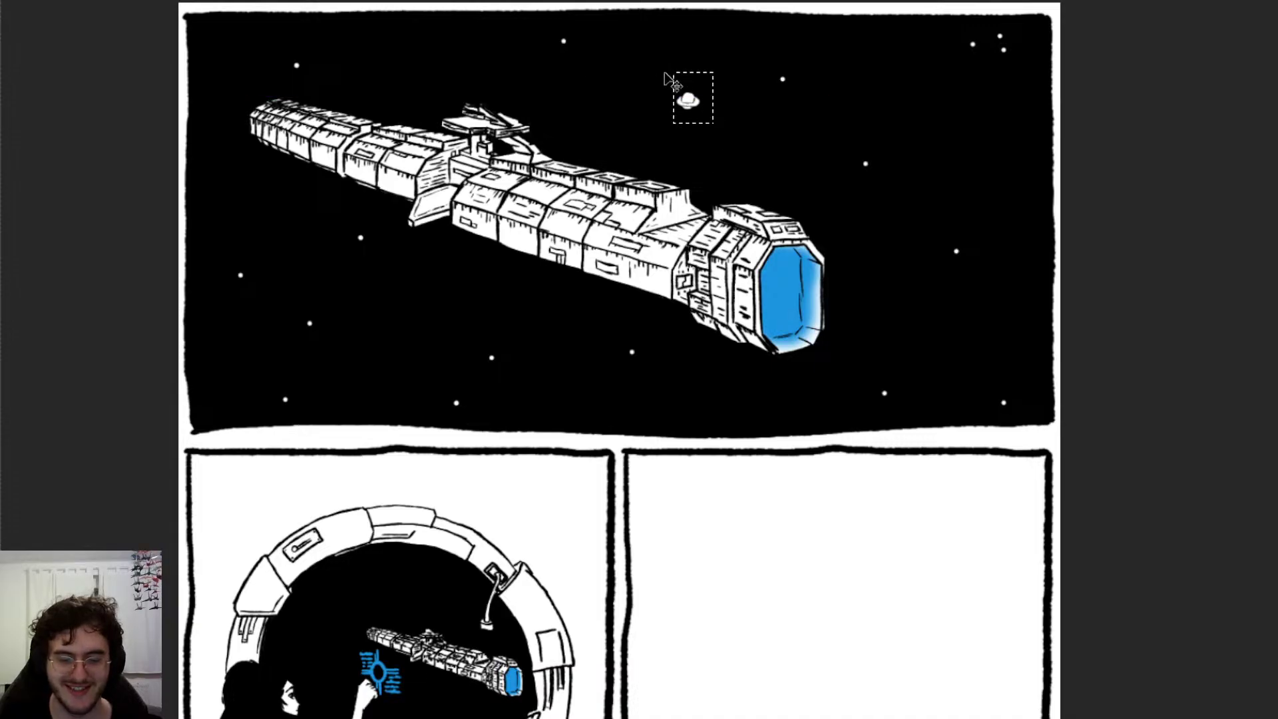
Step: Try to paste a copy of the flying saucer and shrink it over the black space in the lower panel's round window
scroll(333, 408, "down", 5)
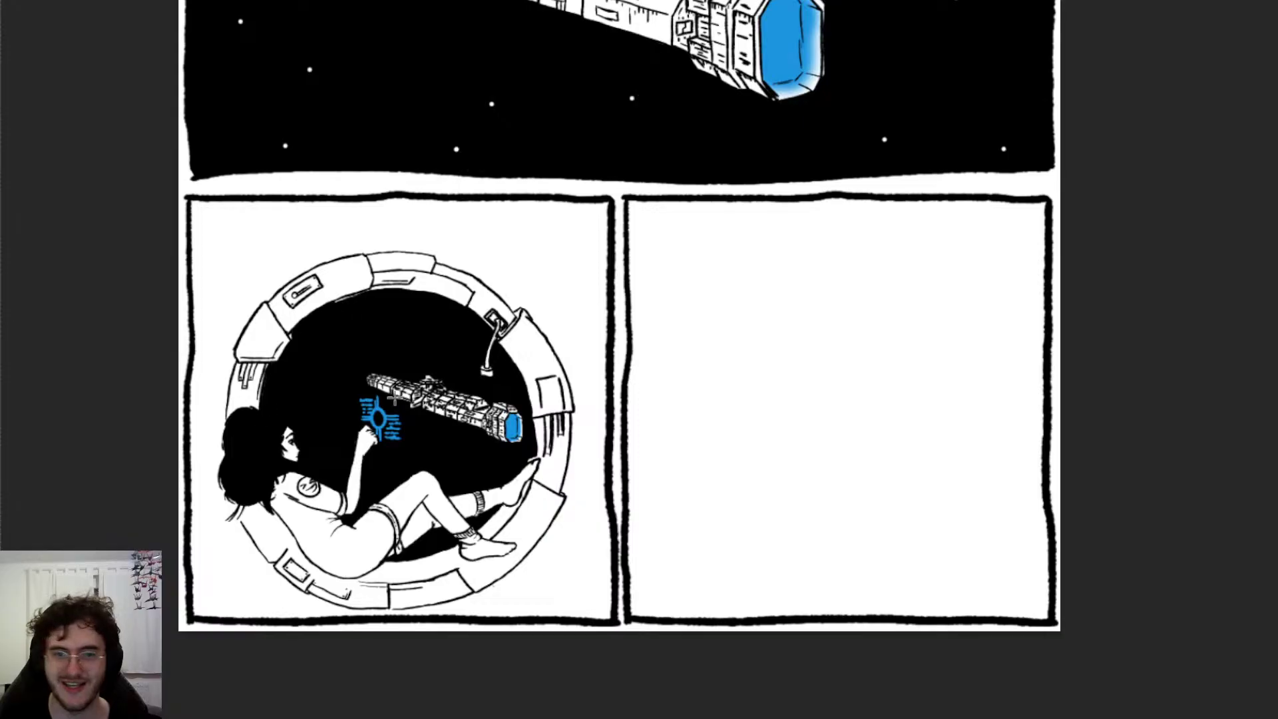
scroll(340, 351, "up", 5)
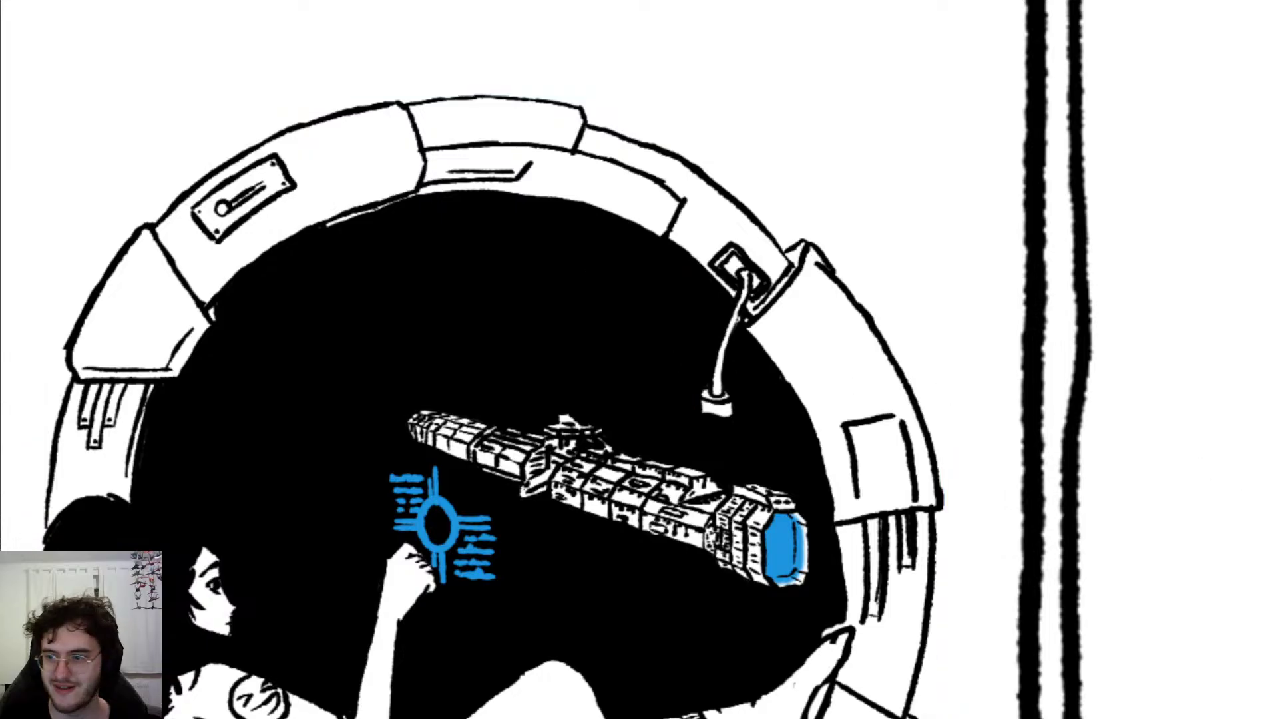
left_click_drag(881, 231, 1050, 8)
left_click(828, 71)
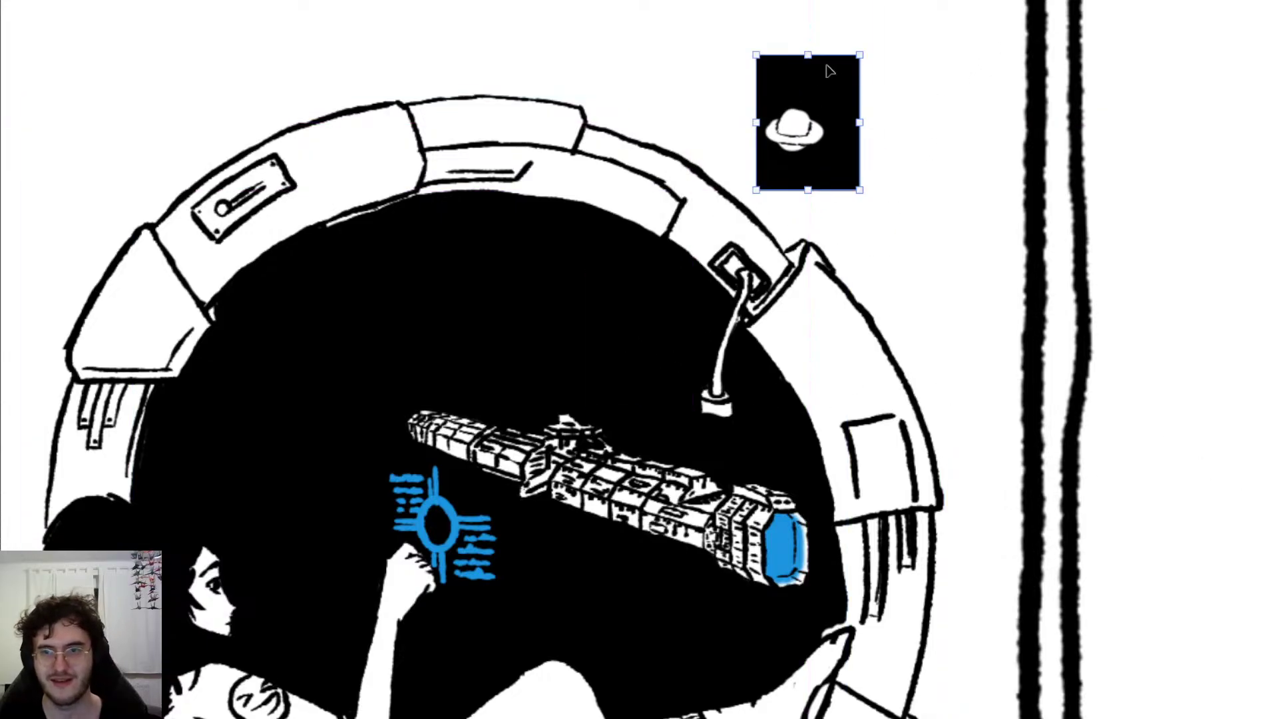
left_click_drag(864, 45, 618, 342)
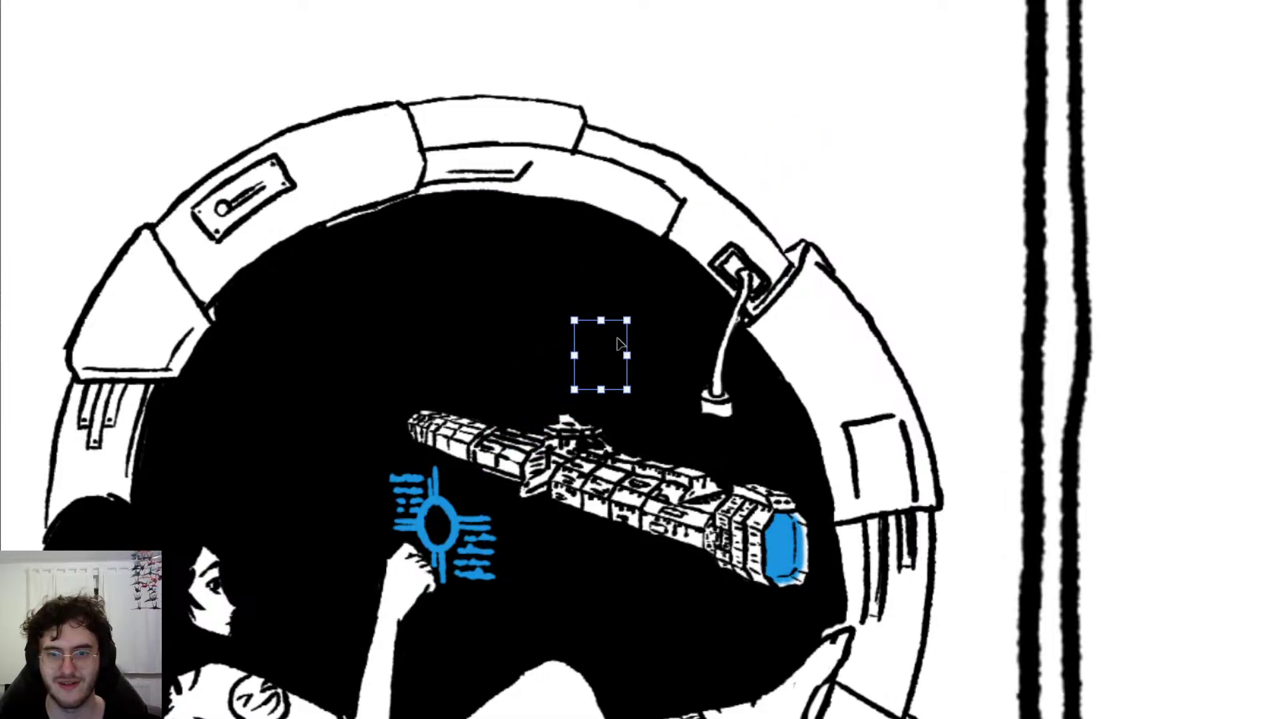
Step: Try to reposition the reduced saucer copy between the small spaceship and the hanging cable in the round window
scroll(962, 151, "down", 5)
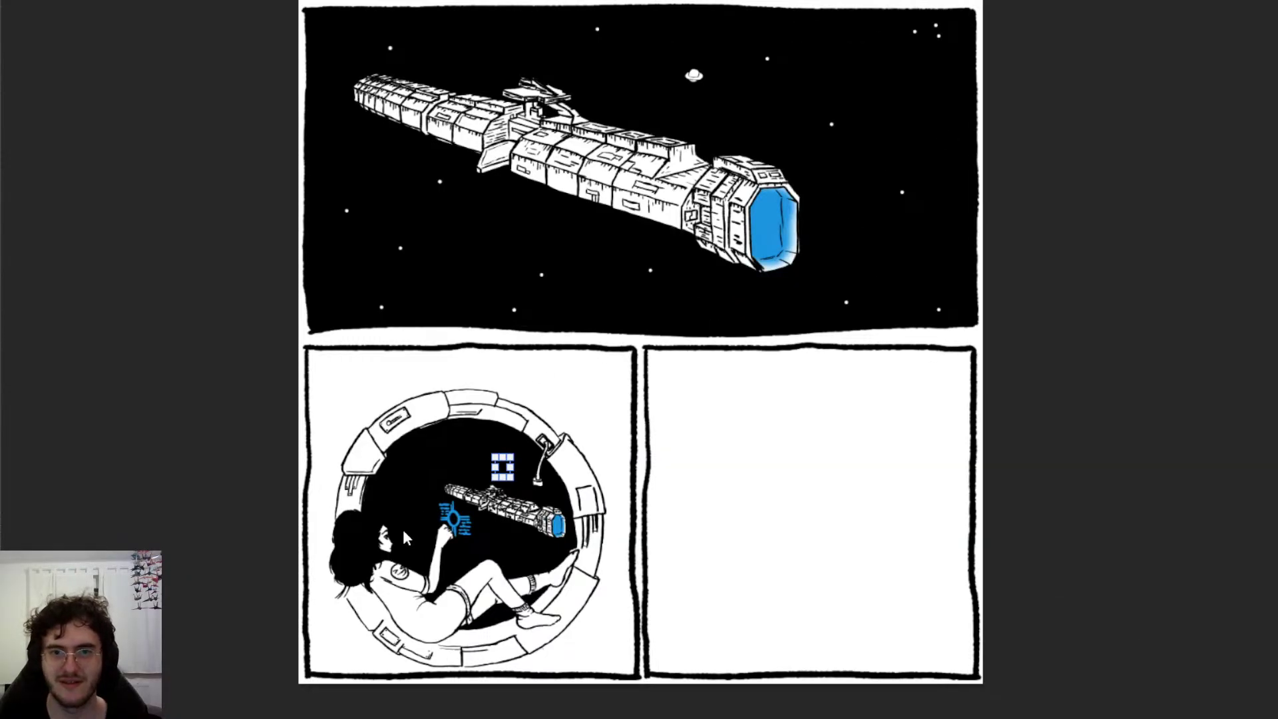
scroll(406, 538, "up", 5)
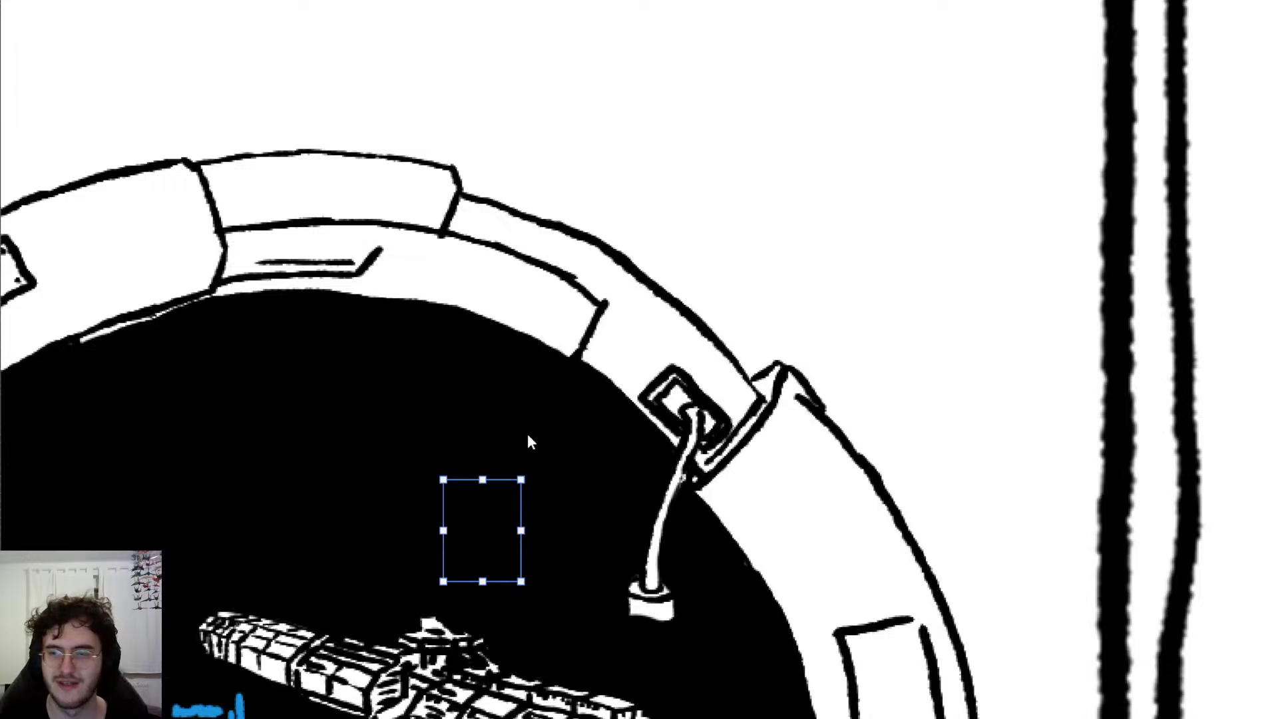
scroll(1274, 338, "down", 7)
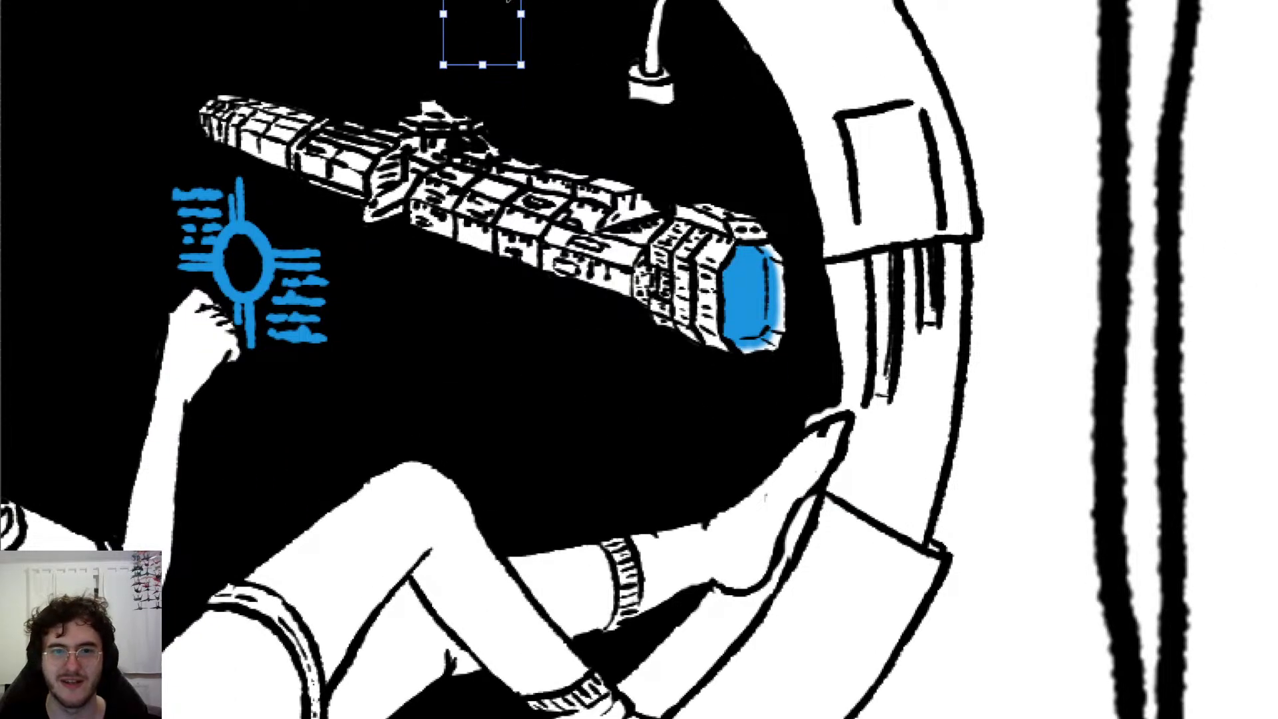
left_click_drag(499, 5, 570, 70)
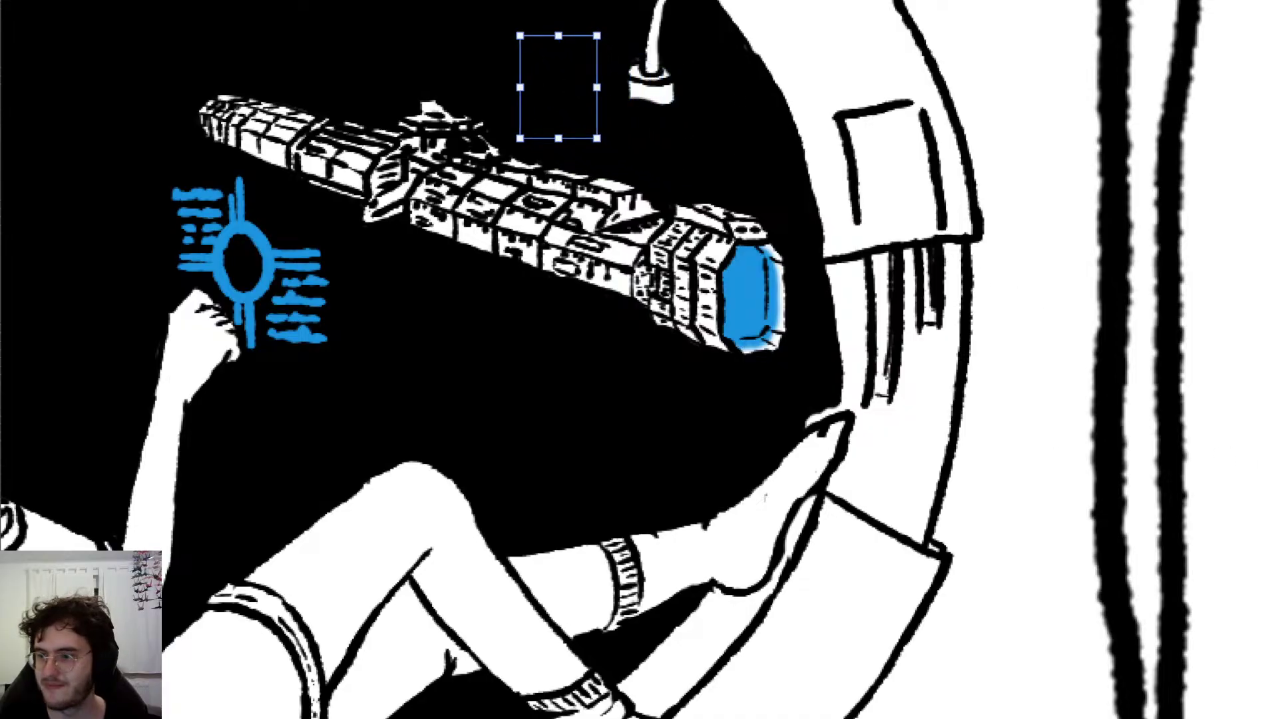
key("Escape")
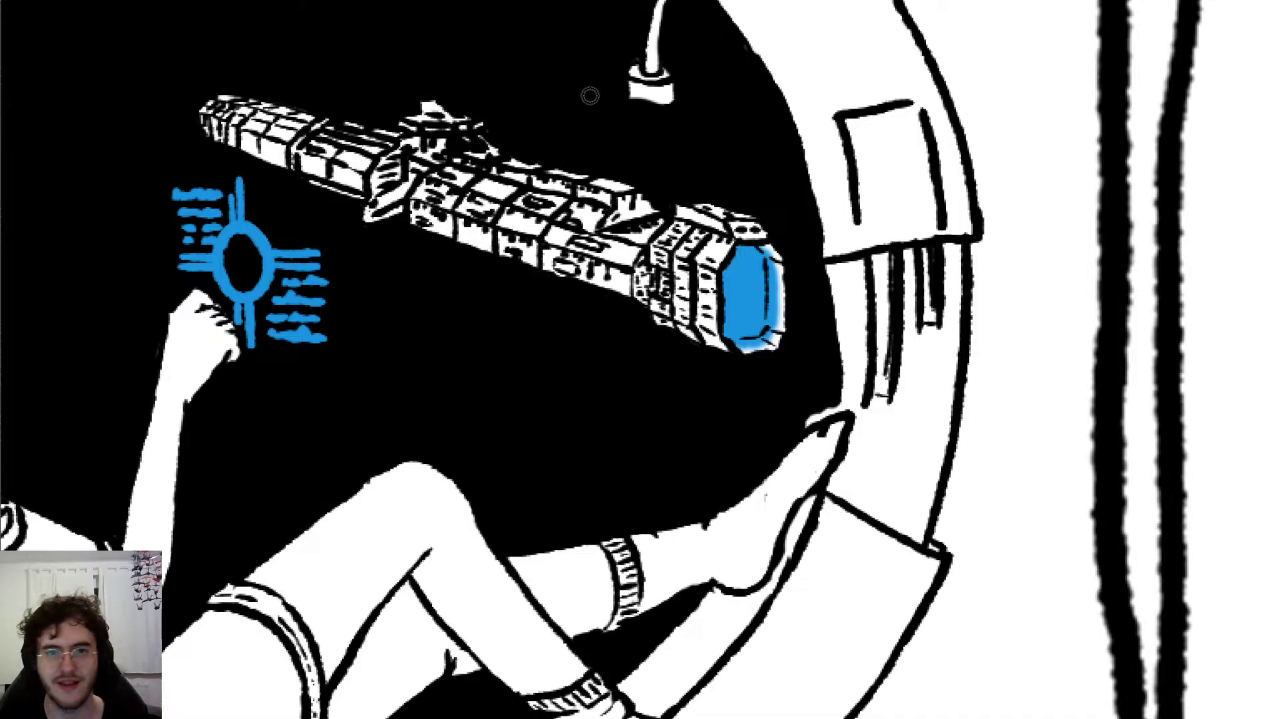
Step: Paint a tiny white flying saucer above the small spaceship in the round window, with black contours separating its parts
mouse_move(590, 96)
left_mouse_down()
mouse_move(611, 64)
mouse_move(547, 108)
mouse_move(506, 93)
mouse_move(548, 85)
mouse_move(533, 92)
left_mouse_up()
key("ctrl+z")
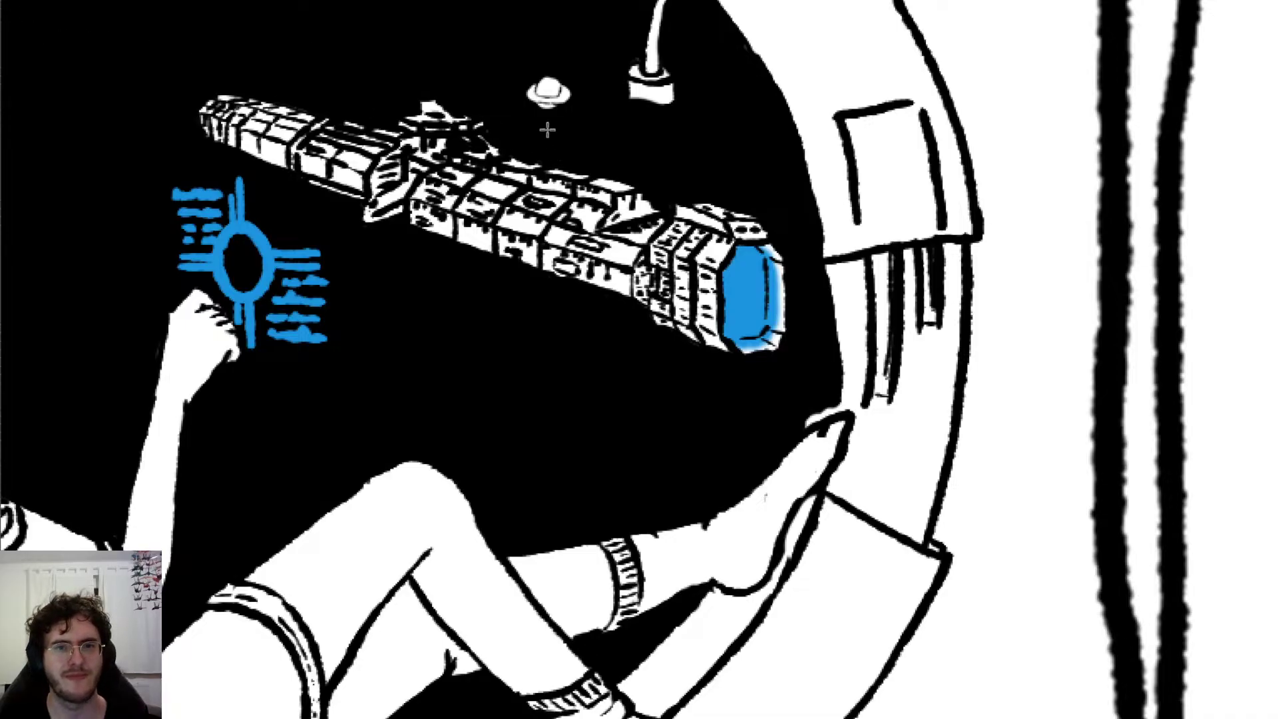
Step: Try to move the hand-painted small saucer with a rectangular selection, undo that, and paint the saucer out in black
left_click_drag(537, 81, 582, 125)
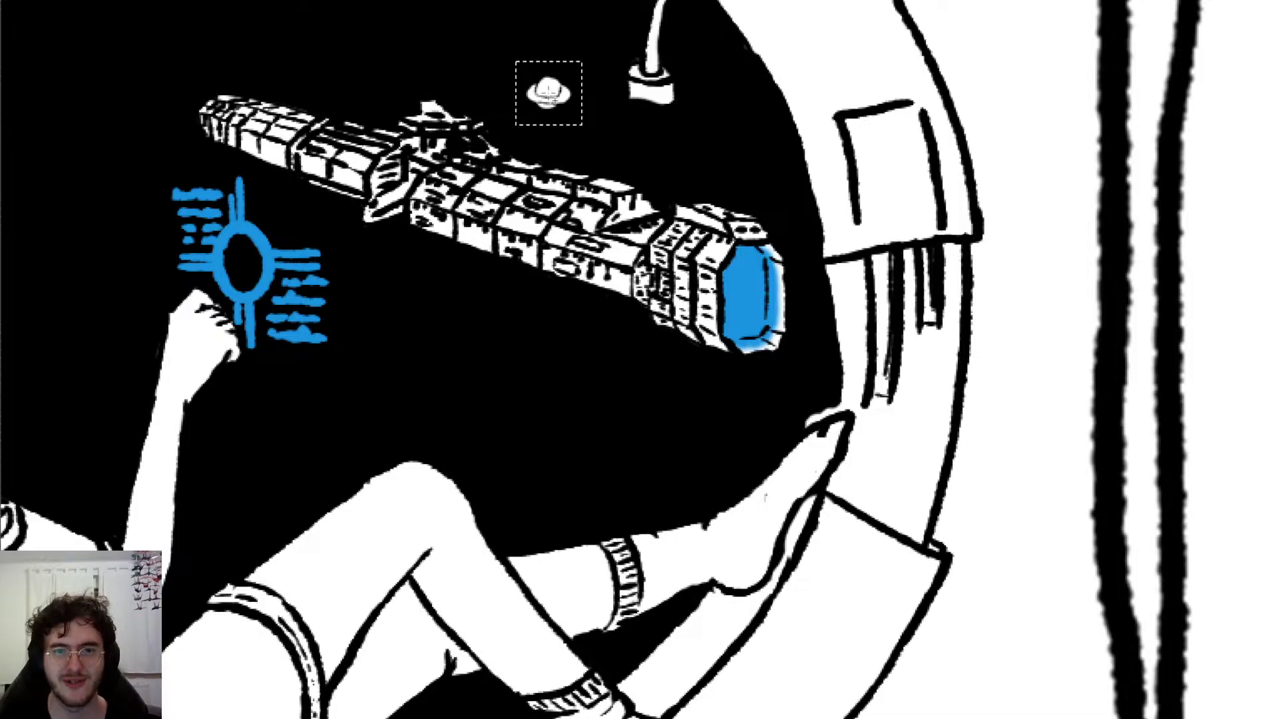
mouse_move(550, 98)
left_mouse_down()
mouse_move(597, 137)
mouse_move(548, 94)
mouse_move(602, 121)
mouse_move(579, 79)
mouse_move(536, 73)
mouse_move(589, 135)
left_mouse_up()
key("ctrl+z")
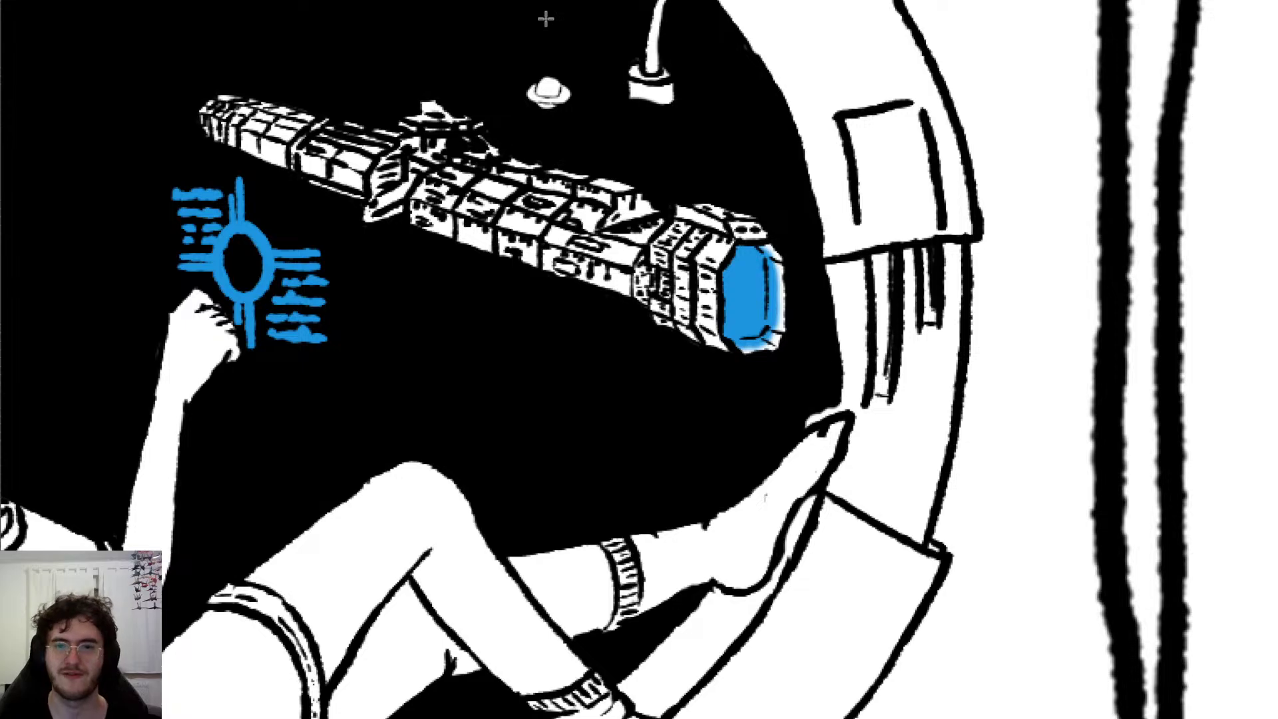
scroll(406, 33, "up", 1)
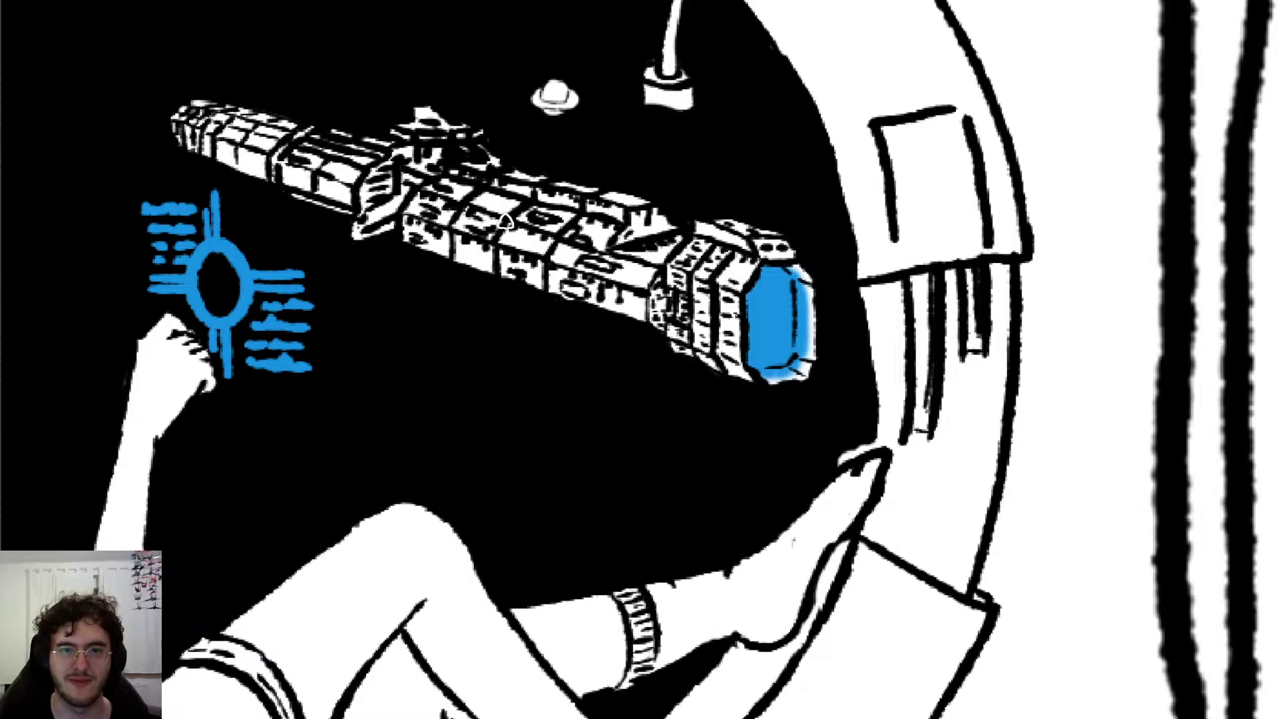
left_click_drag(542, 98, 574, 90)
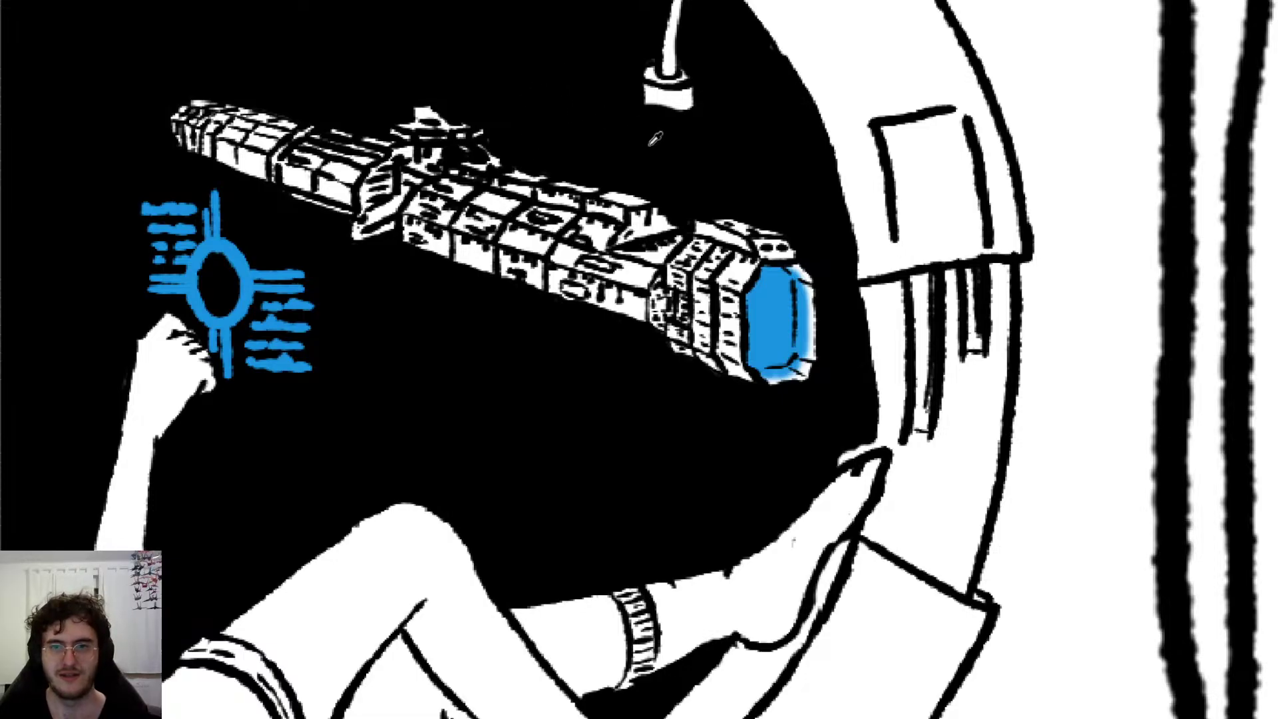
Step: Paint a small round white sphere between the small spaceship and the hanging cable, and ink black marks on its surface
scroll(655, 138, "up", 2)
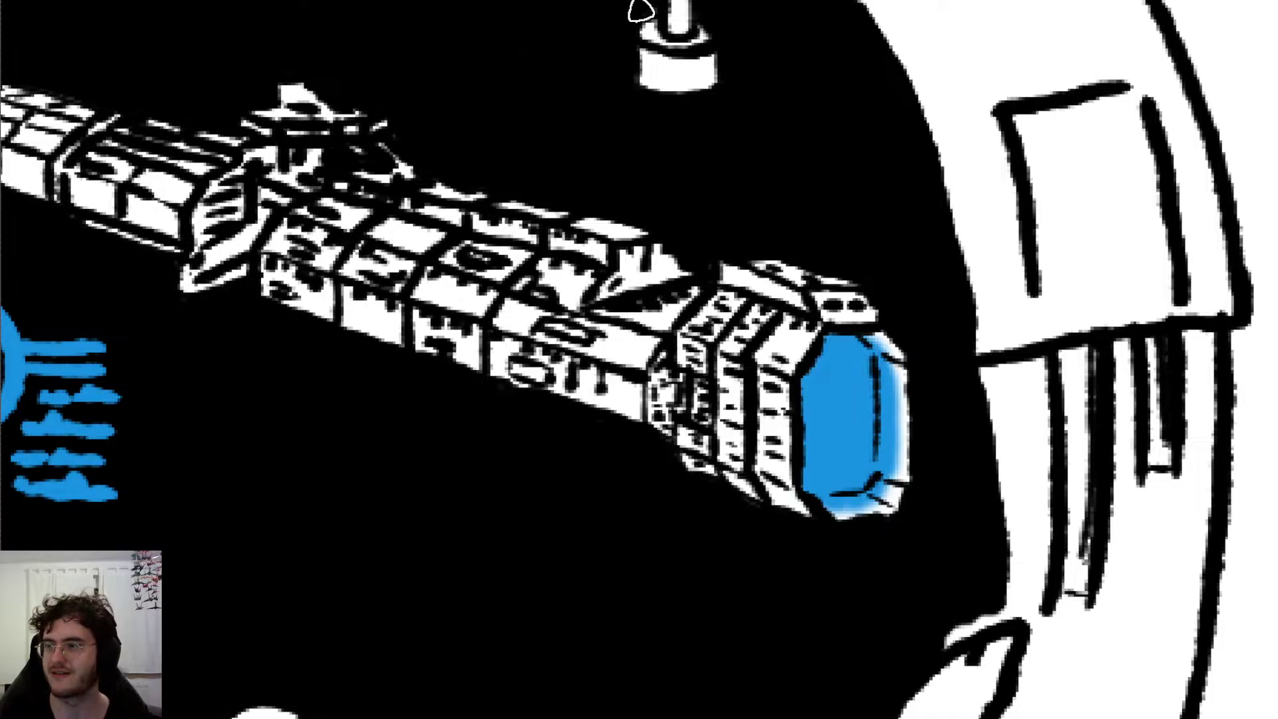
scroll(641, 9, "up", 3)
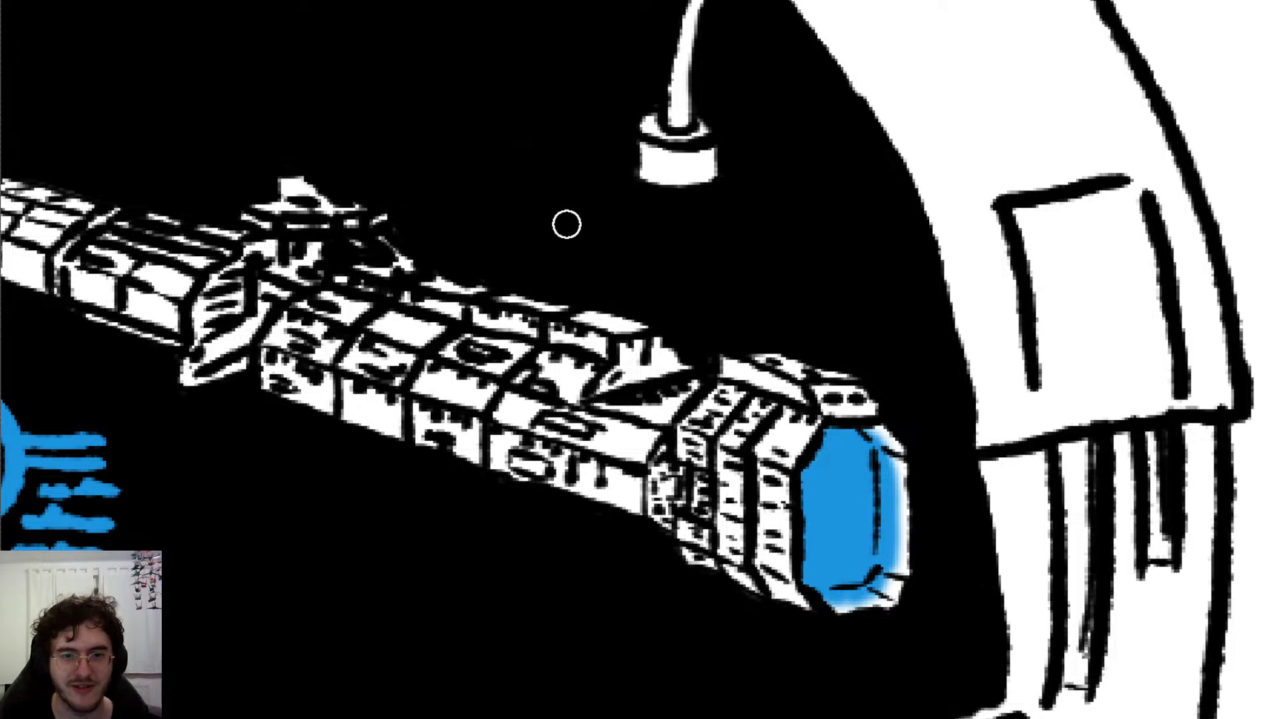
scroll(568, 229, "up", 3)
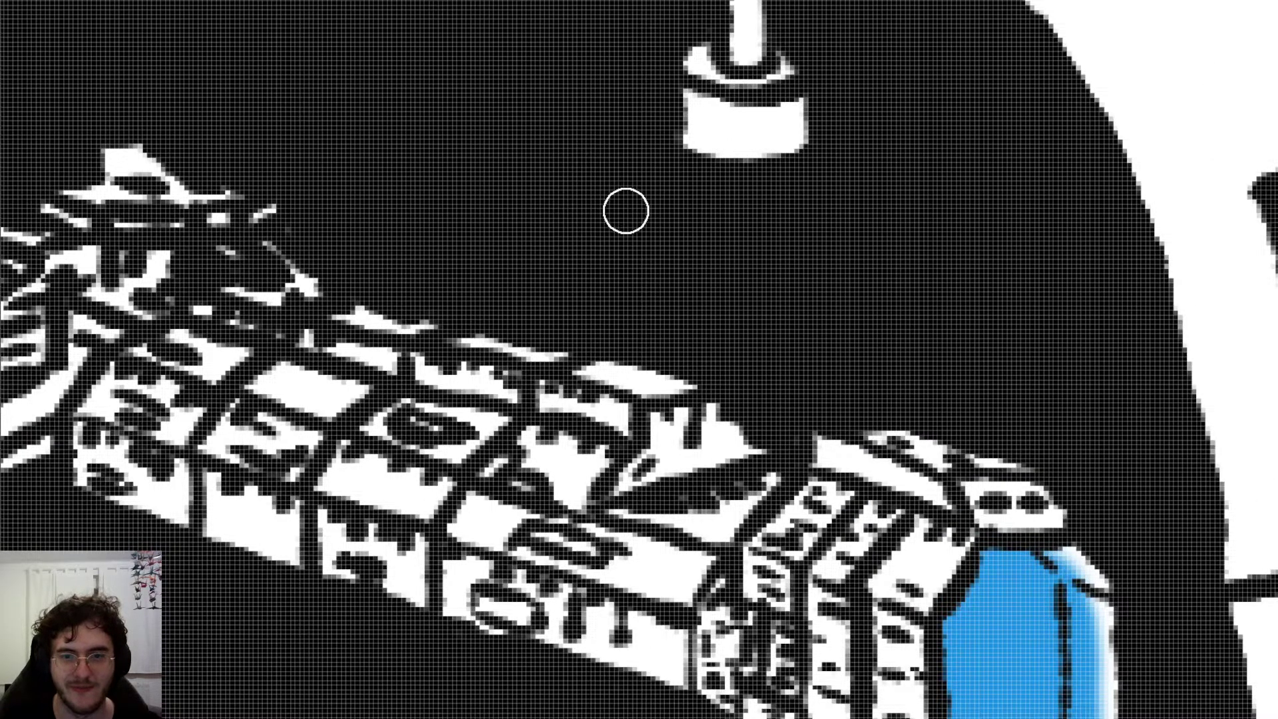
left_click(594, 218)
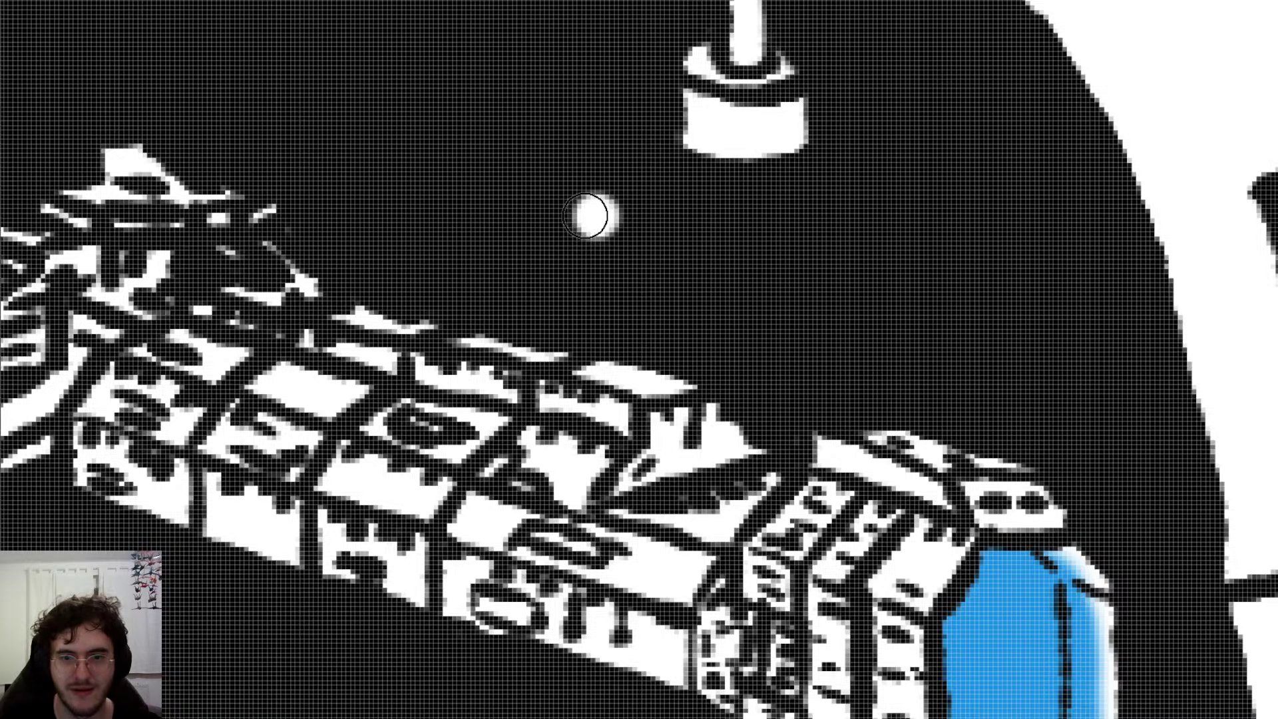
left_click(603, 220)
left_click_drag(599, 211, 597, 219)
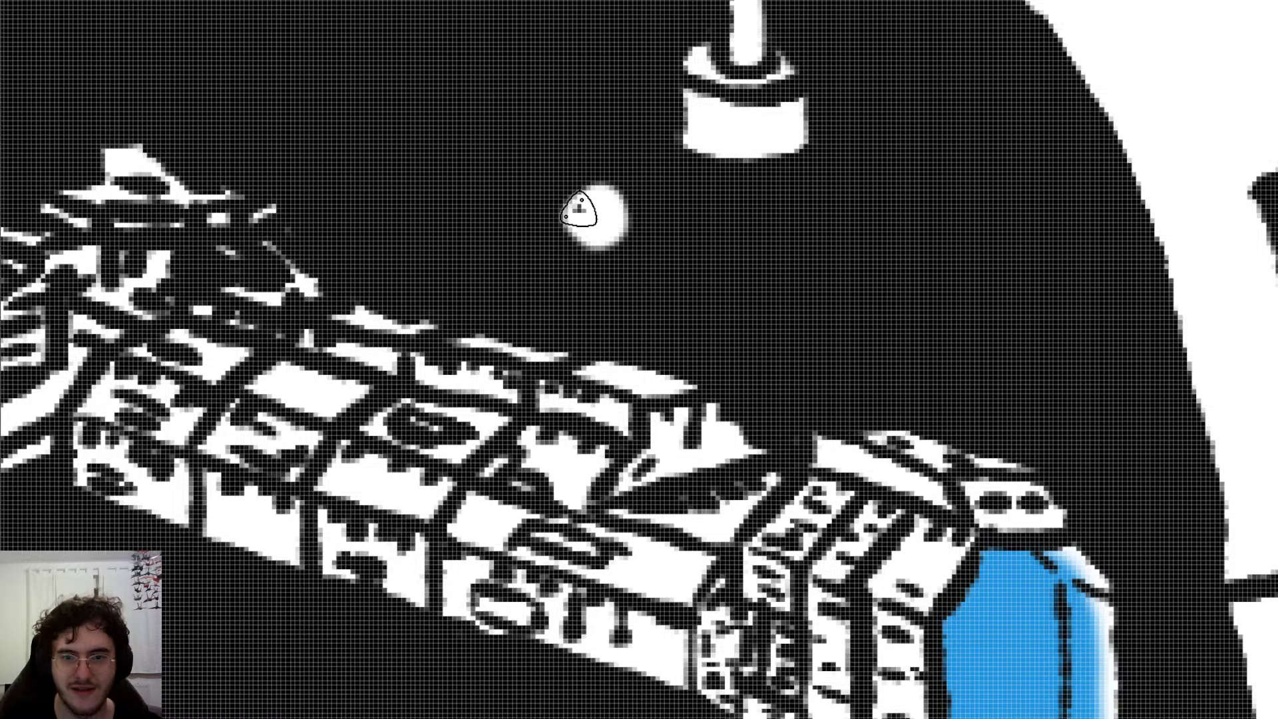
left_click_drag(581, 208, 628, 209)
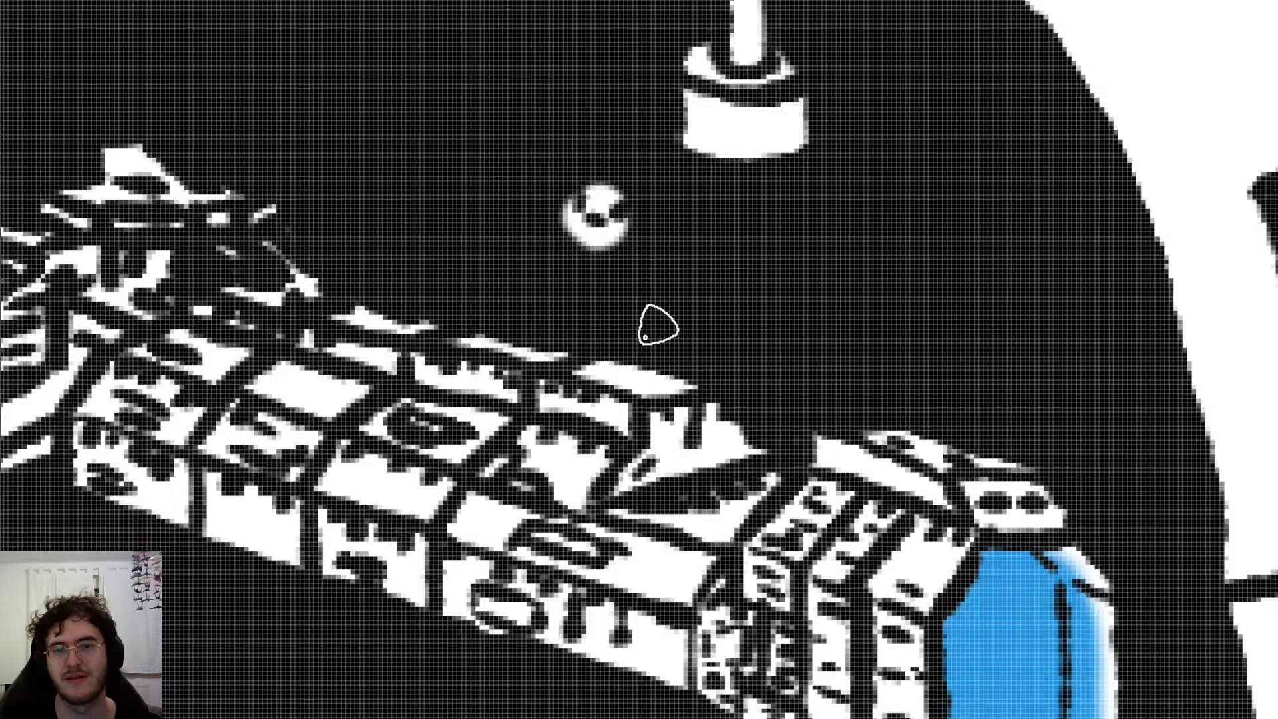
Step: Paint out the marked sphere near the hanging cable and replace it with a smaller plain white dot
scroll(711, 314, "down", 4)
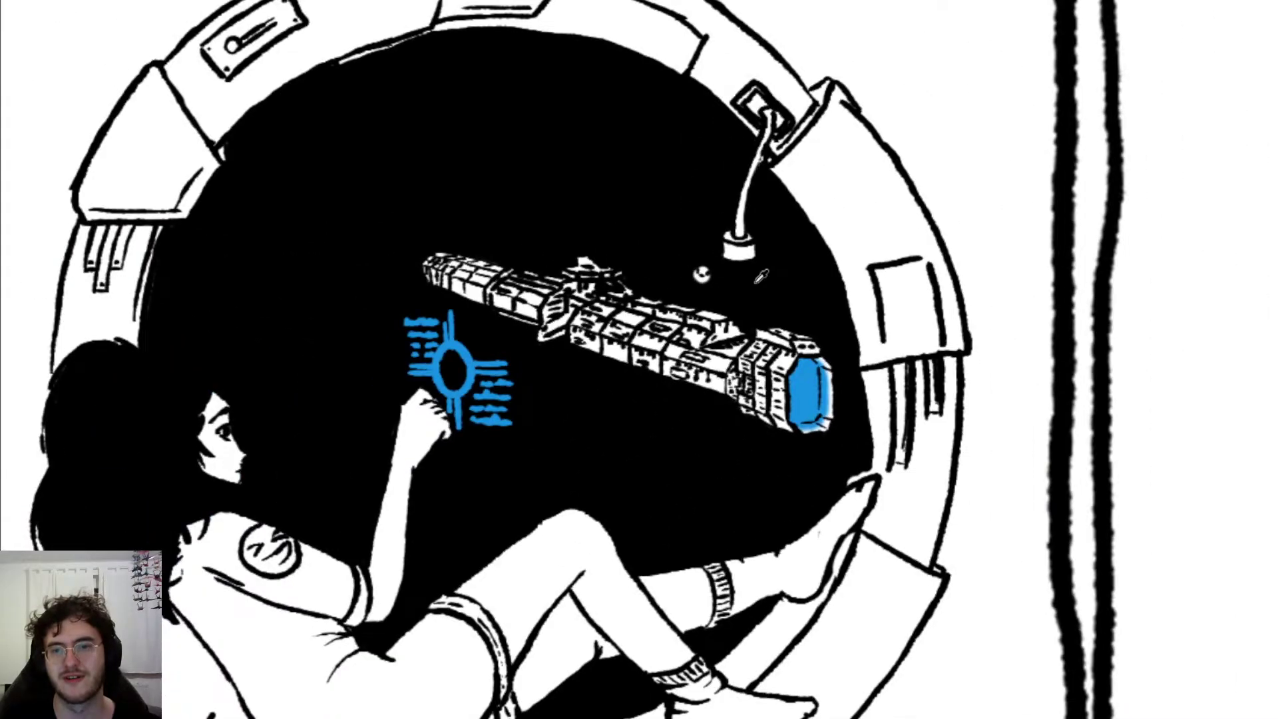
scroll(703, 274, "up", 6)
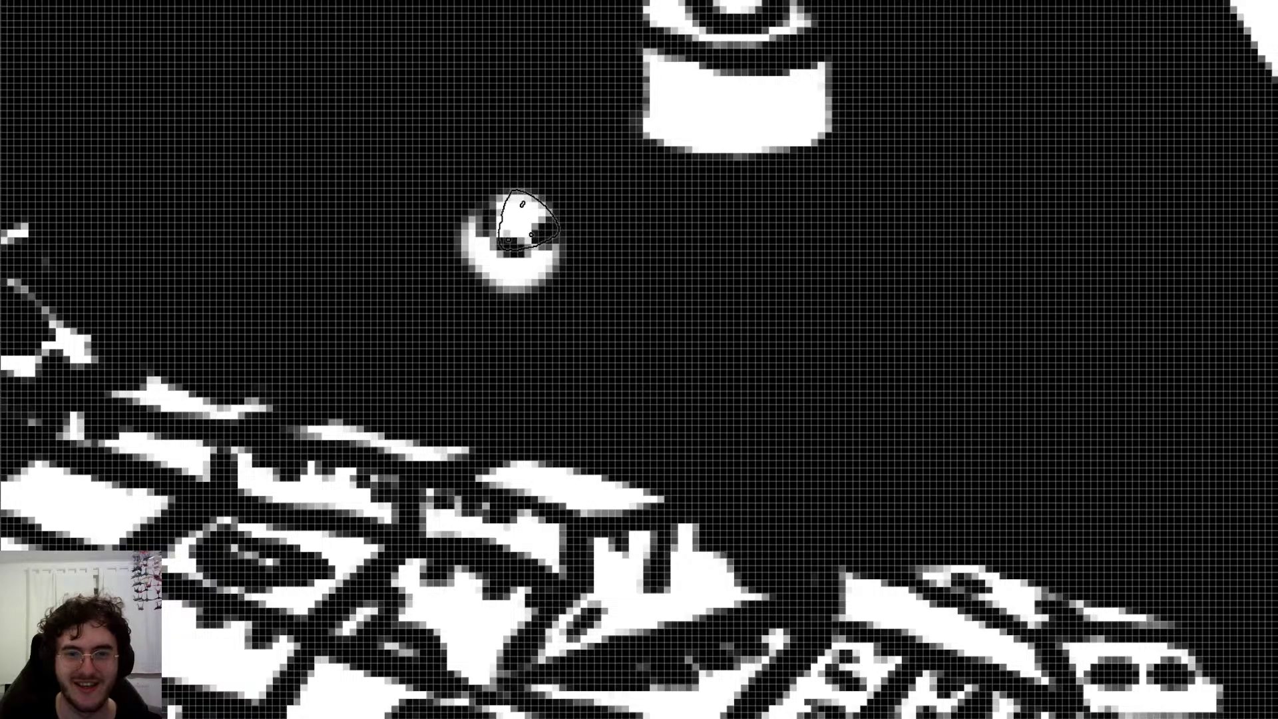
mouse_move(518, 229)
left_mouse_down()
mouse_move(470, 280)
mouse_move(549, 220)
mouse_move(487, 245)
mouse_move(493, 274)
left_mouse_up()
left_click(495, 241)
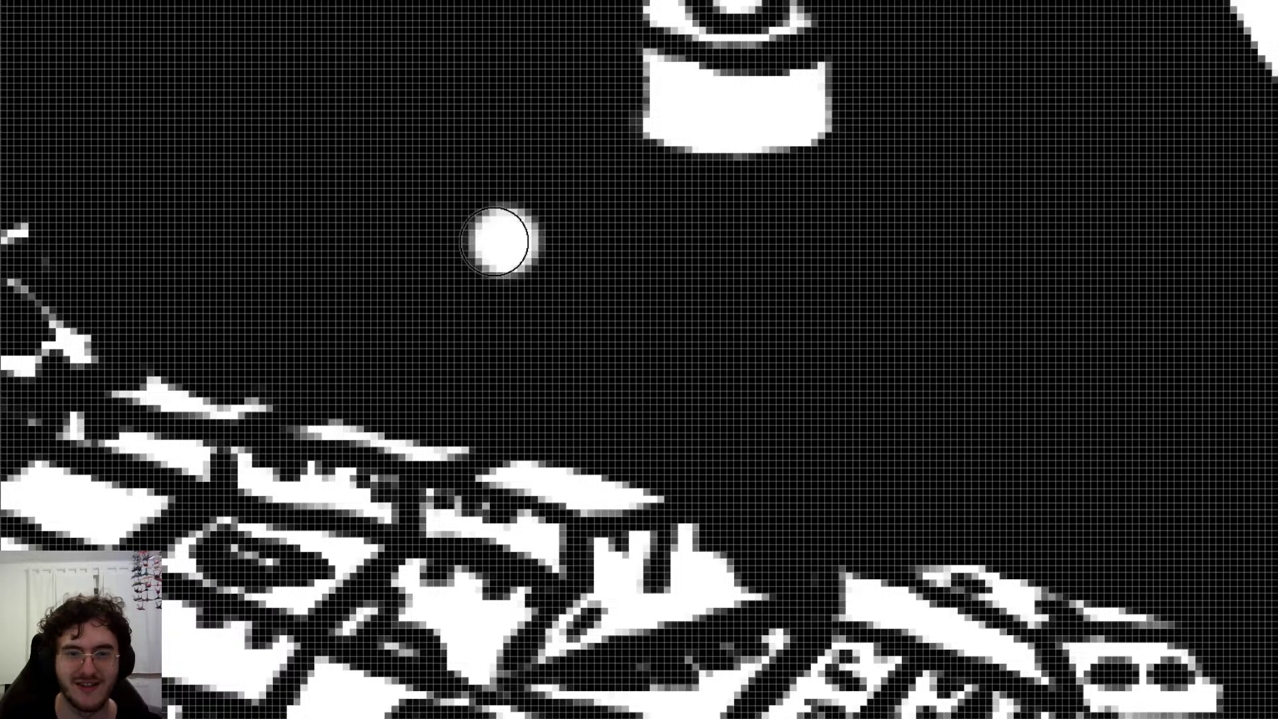
Step: Enlarge the plain white dot between the small spaceship and the end of the hanging cable
scroll(495, 241, "down", 10)
scroll(275, 140, "left", 5)
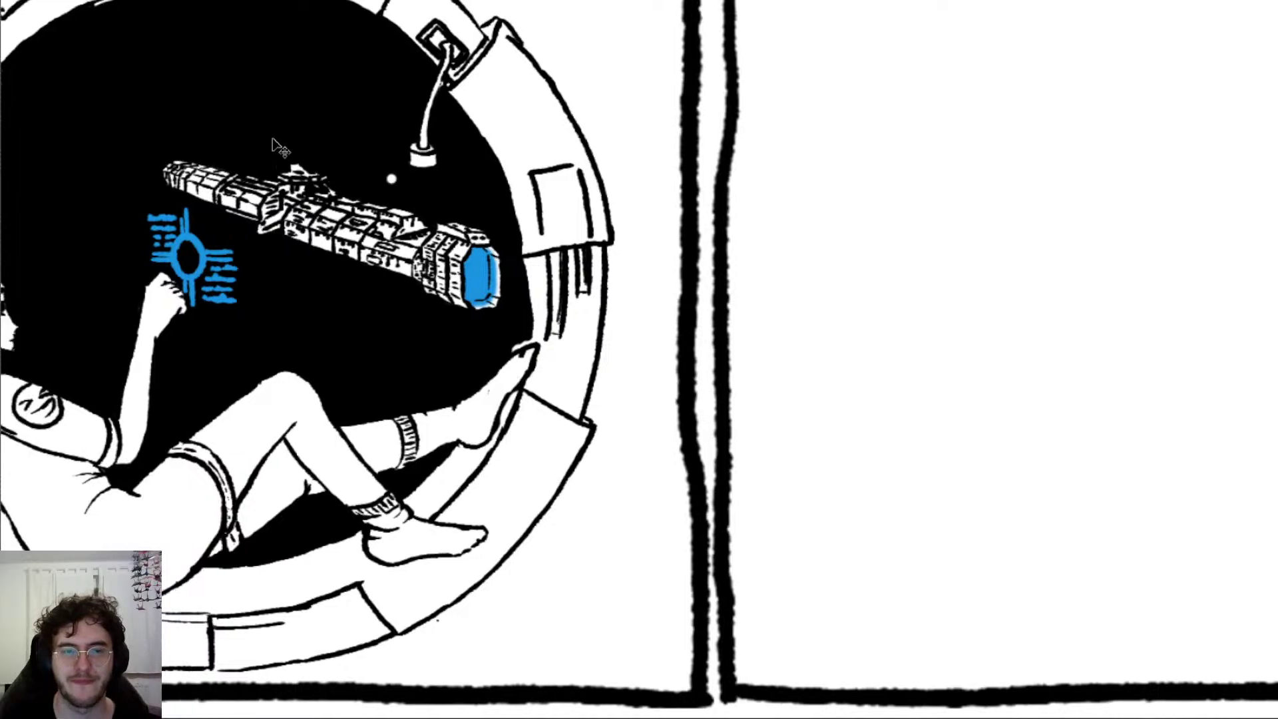
scroll(273, 139, "left", 2)
scroll(362, 160, "up", 2)
scroll(363, 160, "down", 3)
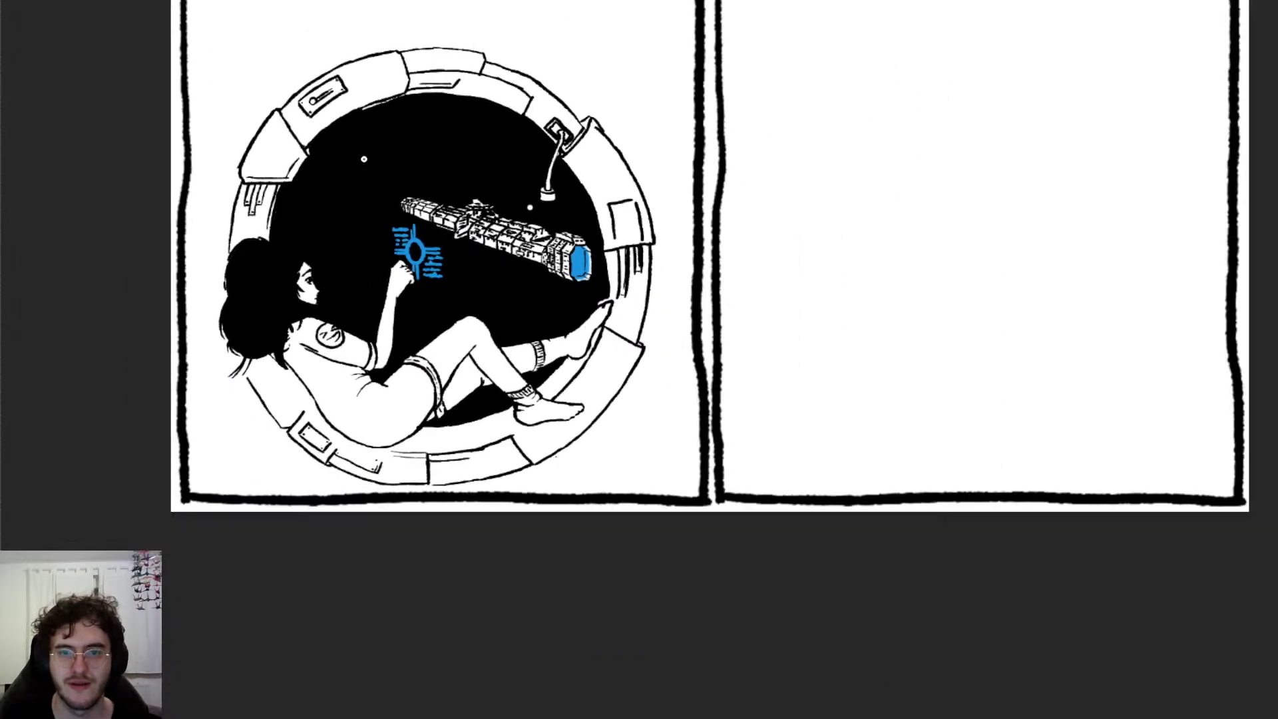
scroll(364, 159, "up", 2)
scroll(364, 159, "up", 4)
scroll(489, 300, "up", 6)
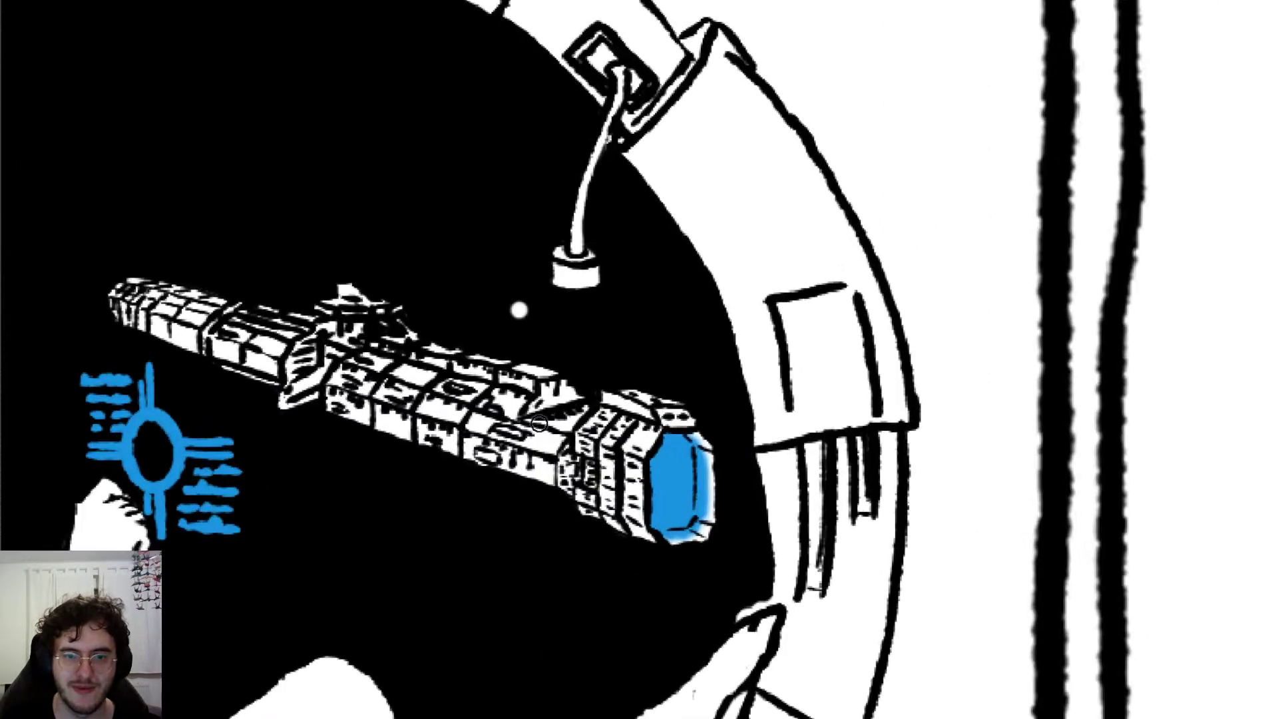
scroll(516, 318, "up", 2)
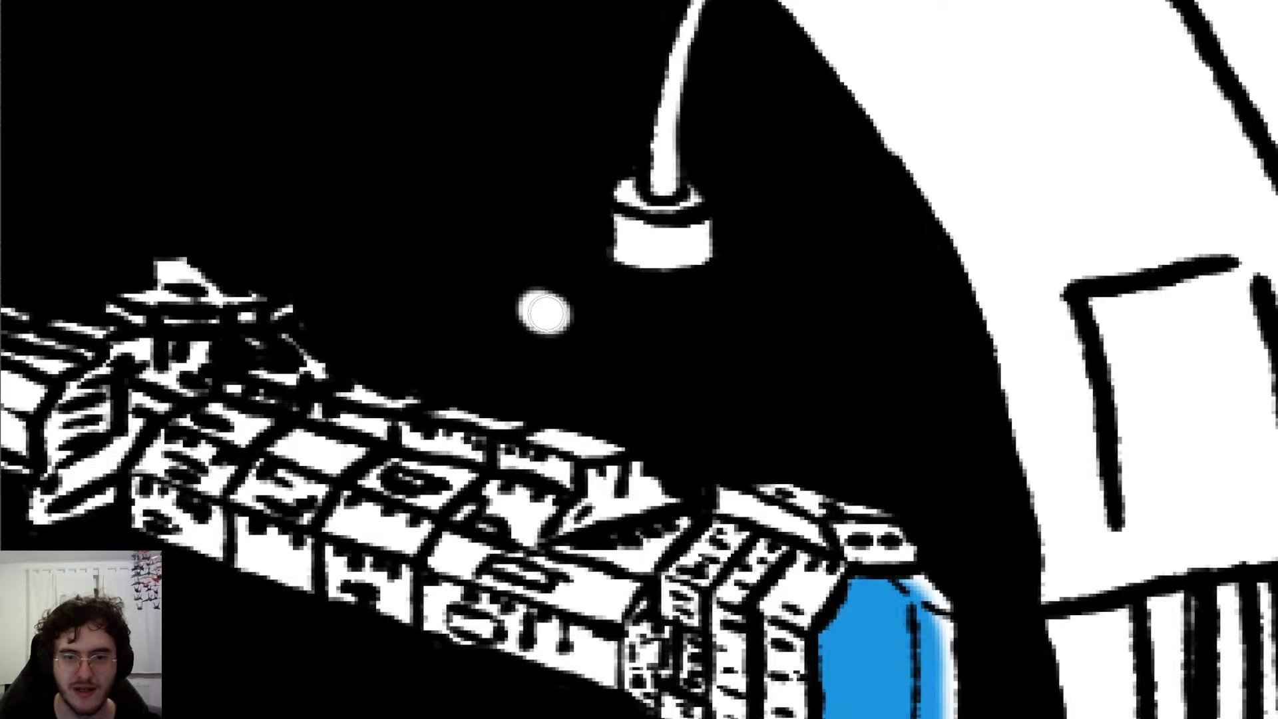
left_click_drag(546, 312, 550, 314)
scroll(456, 240, "down", 2)
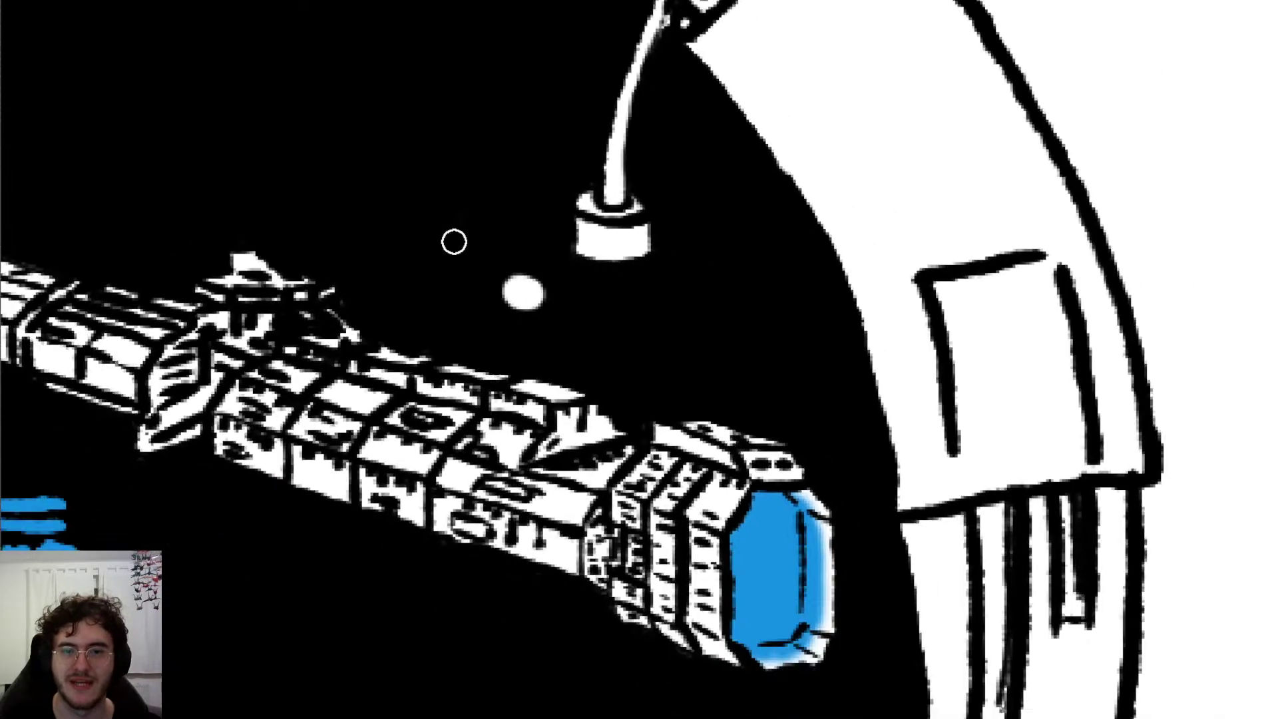
Step: Scatter small white stars across the black space inside the round window of the lower comic panel
scroll(454, 242, "down", 6)
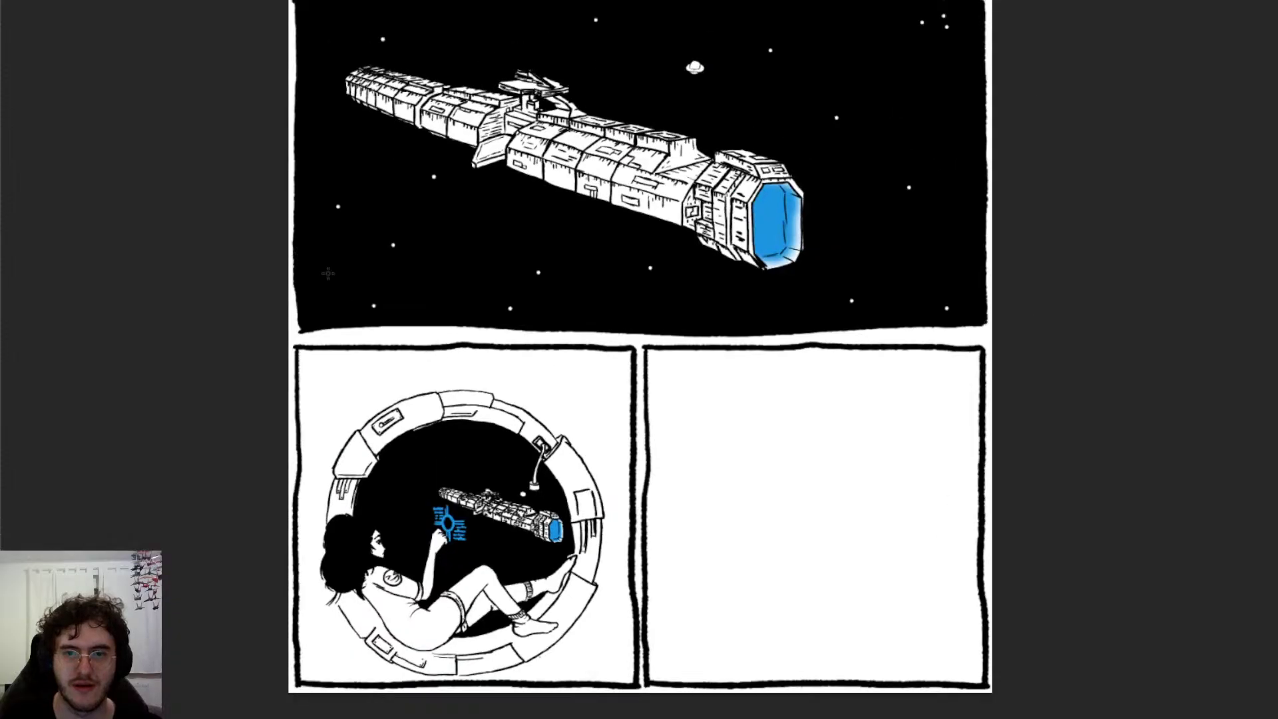
scroll(465, 488, "up", 1)
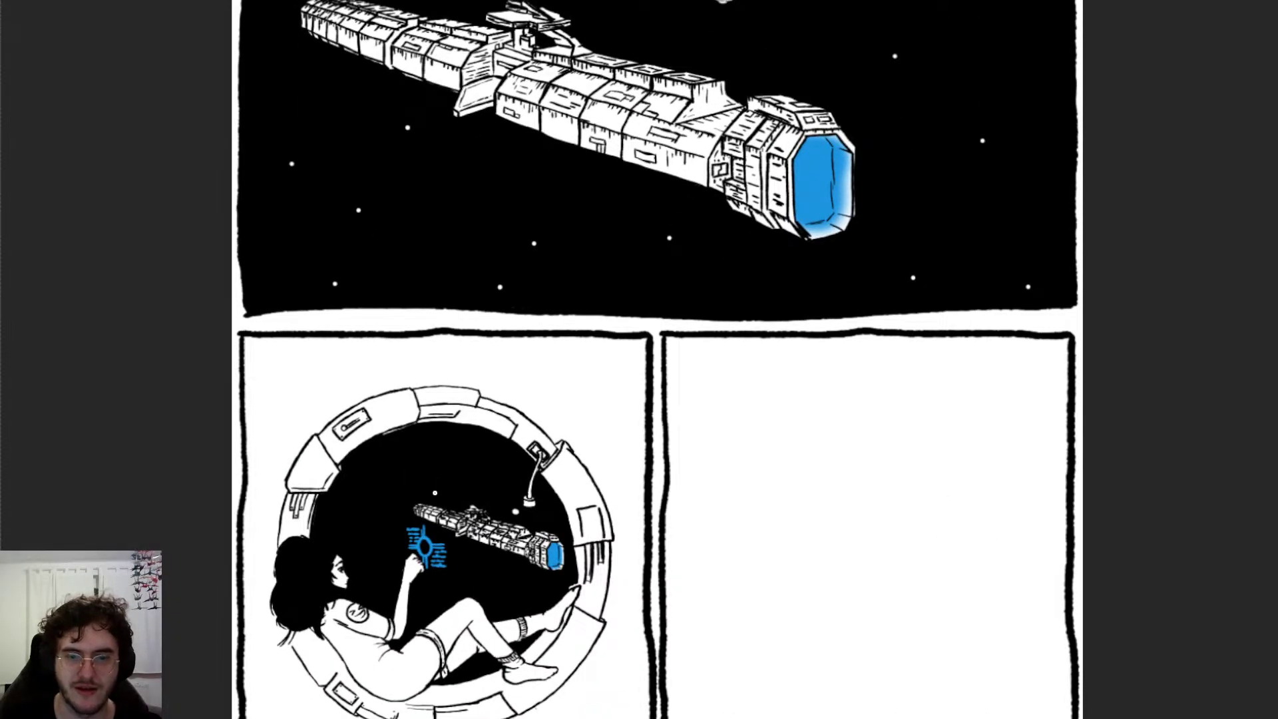
scroll(612, 213, "up", 2)
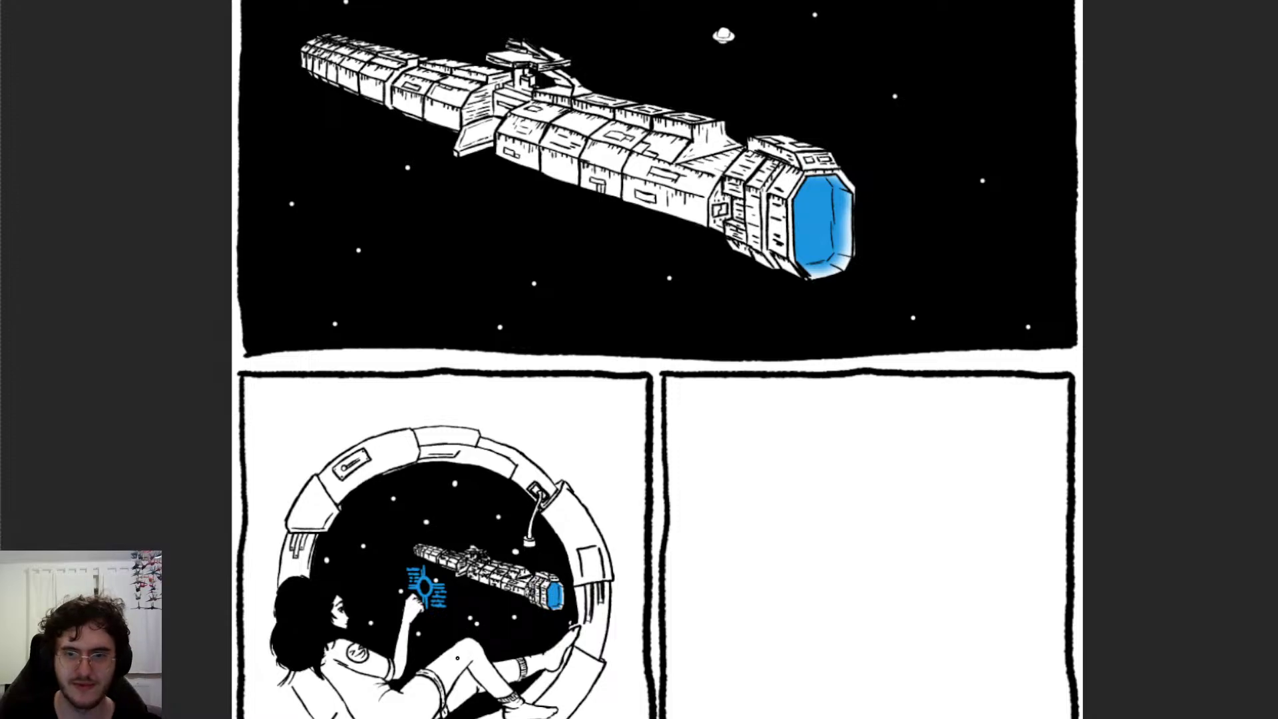
scroll(457, 658, "down", 3)
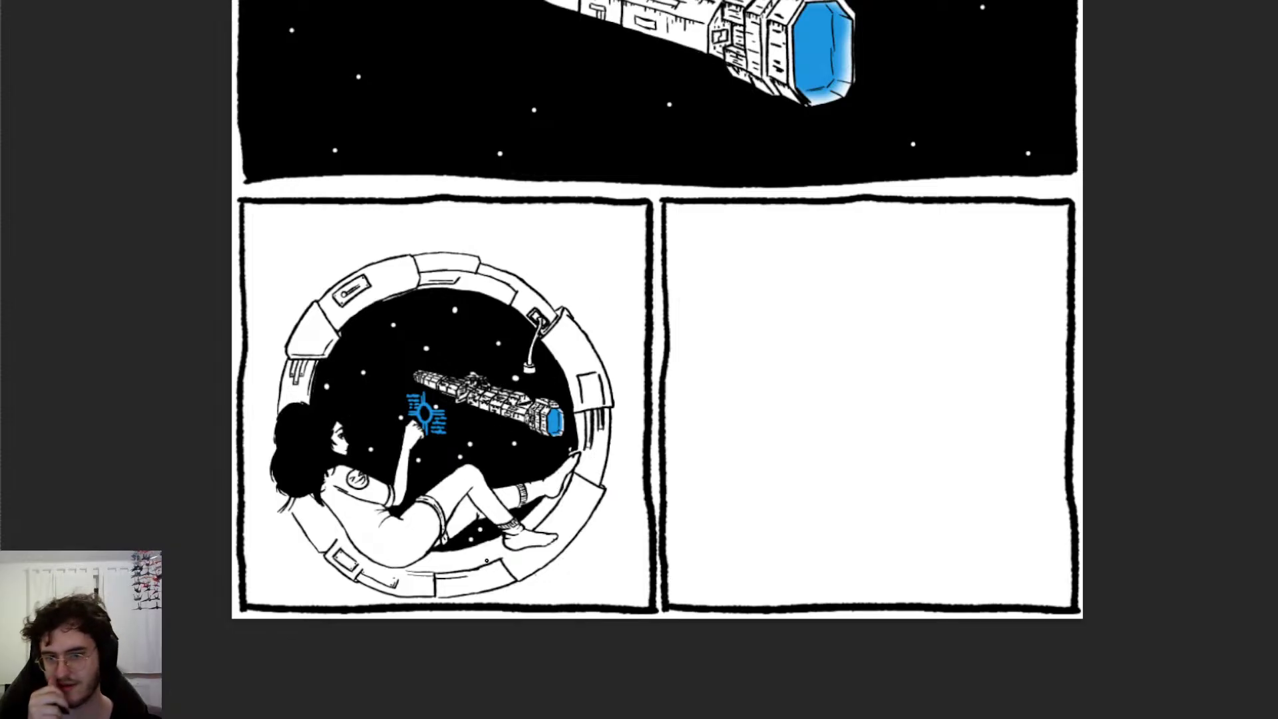
scroll(486, 561, "down", 3)
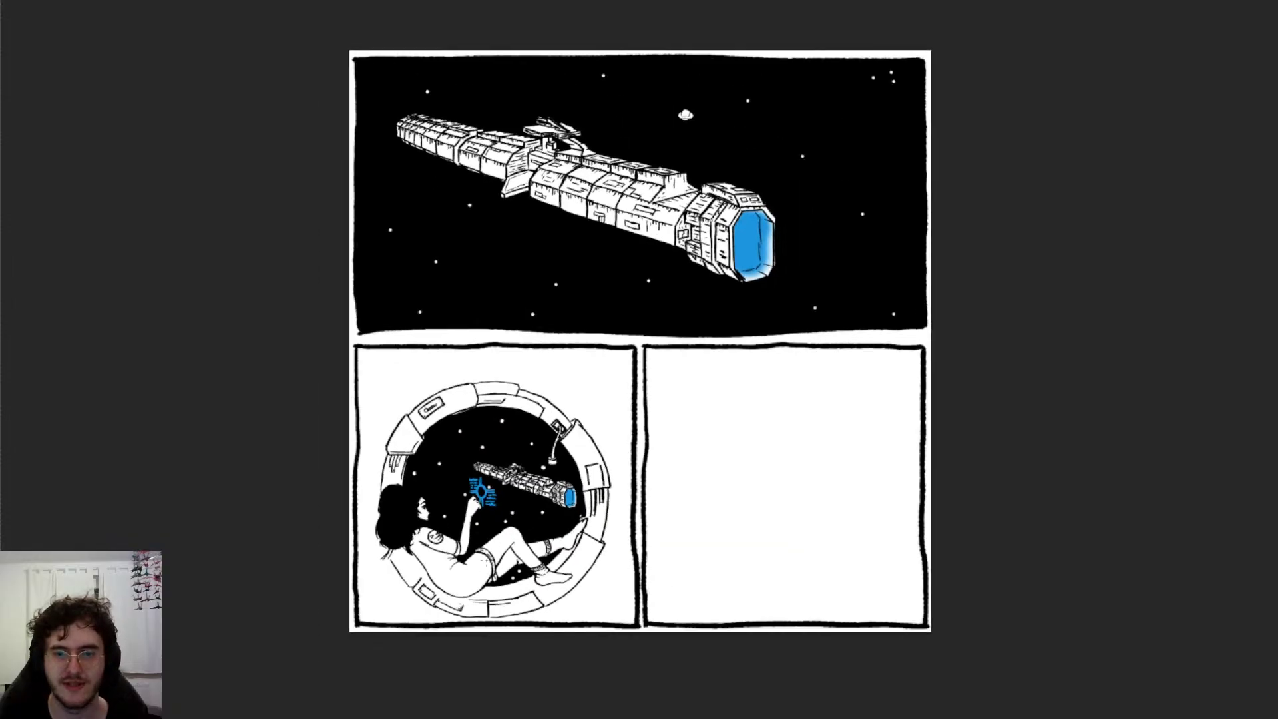
Step: Paint out the star touching the raised foot's toes and repaint it slightly farther into the black space
scroll(512, 599, "up", 10)
scroll(782, 512, "up", 2)
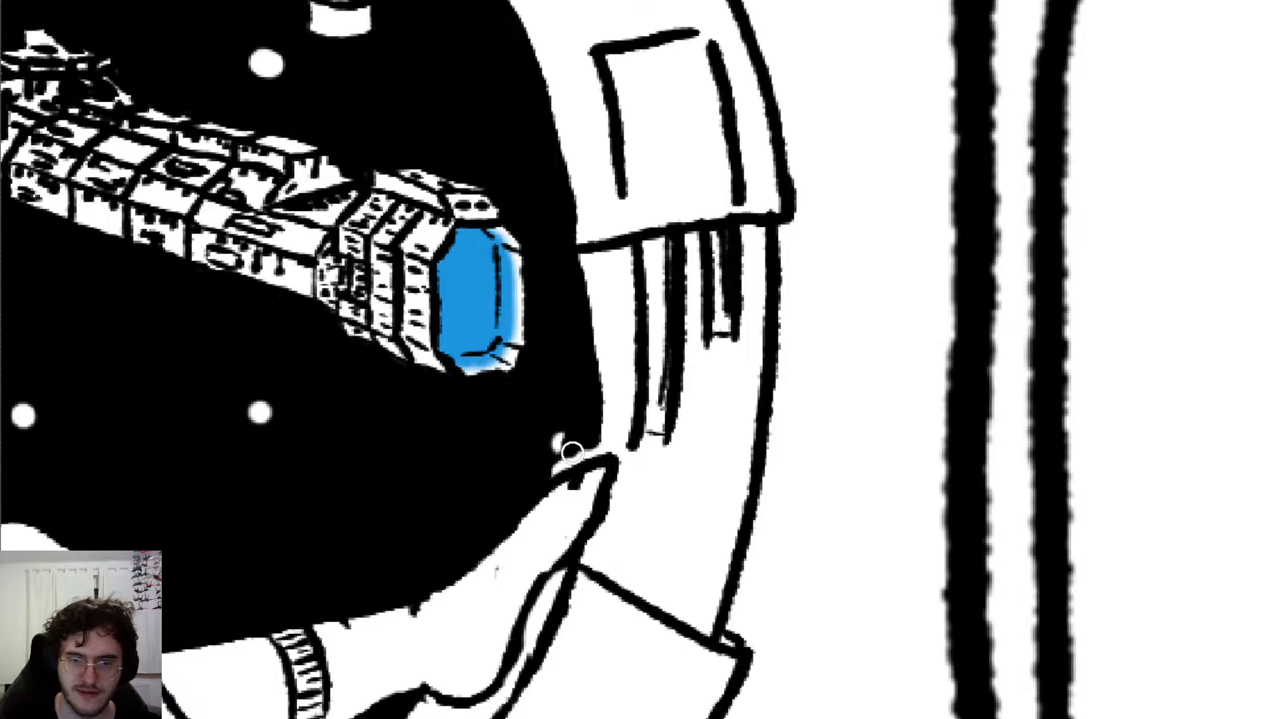
left_click(540, 441)
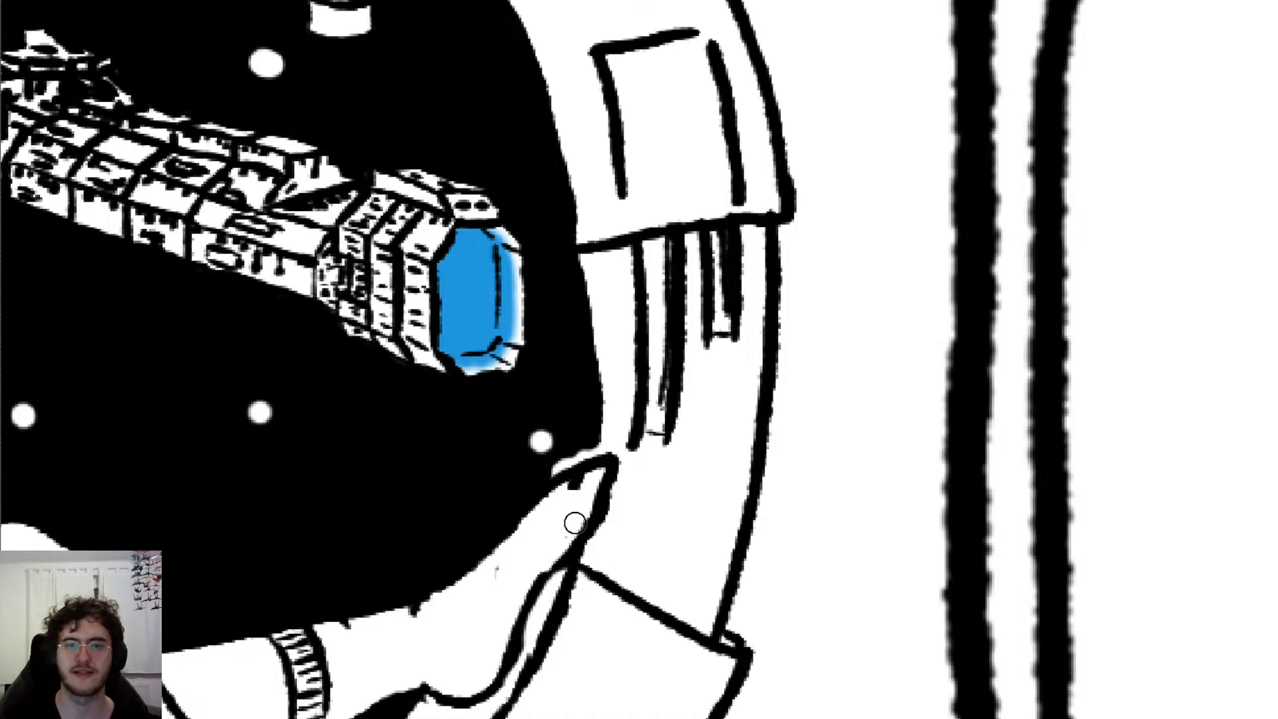
Step: Paint out the stray white smear along the upper edge of the raised foot's toes in black
scroll(574, 520, "down", 3)
scroll(589, 509, "up", 8)
scroll(599, 537, "down", 3)
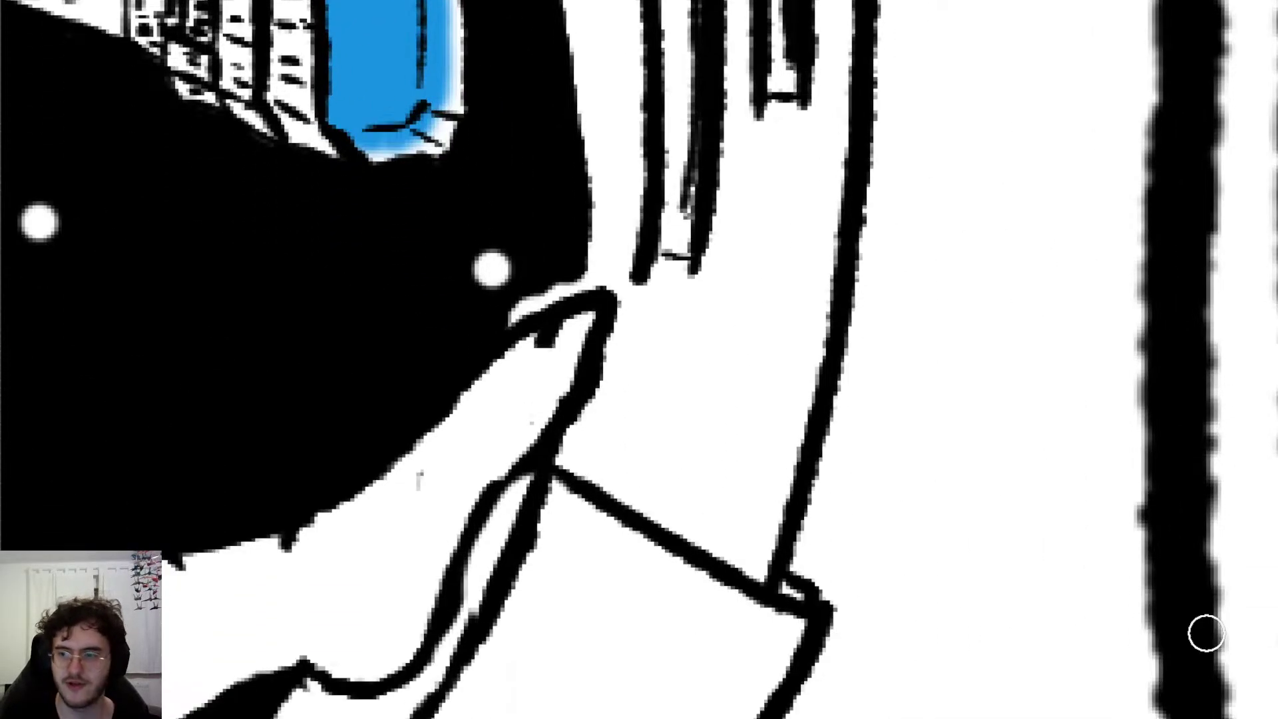
scroll(1157, 539, "down", 4)
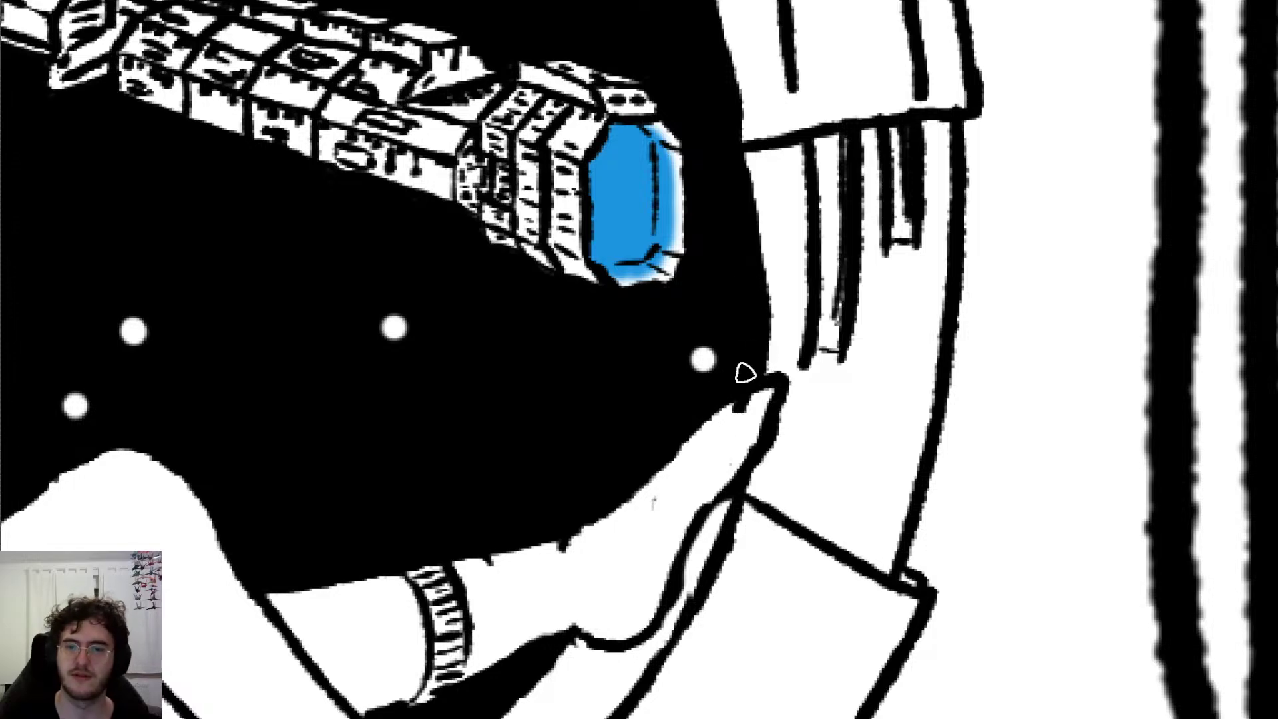
scroll(692, 373, "down", 7)
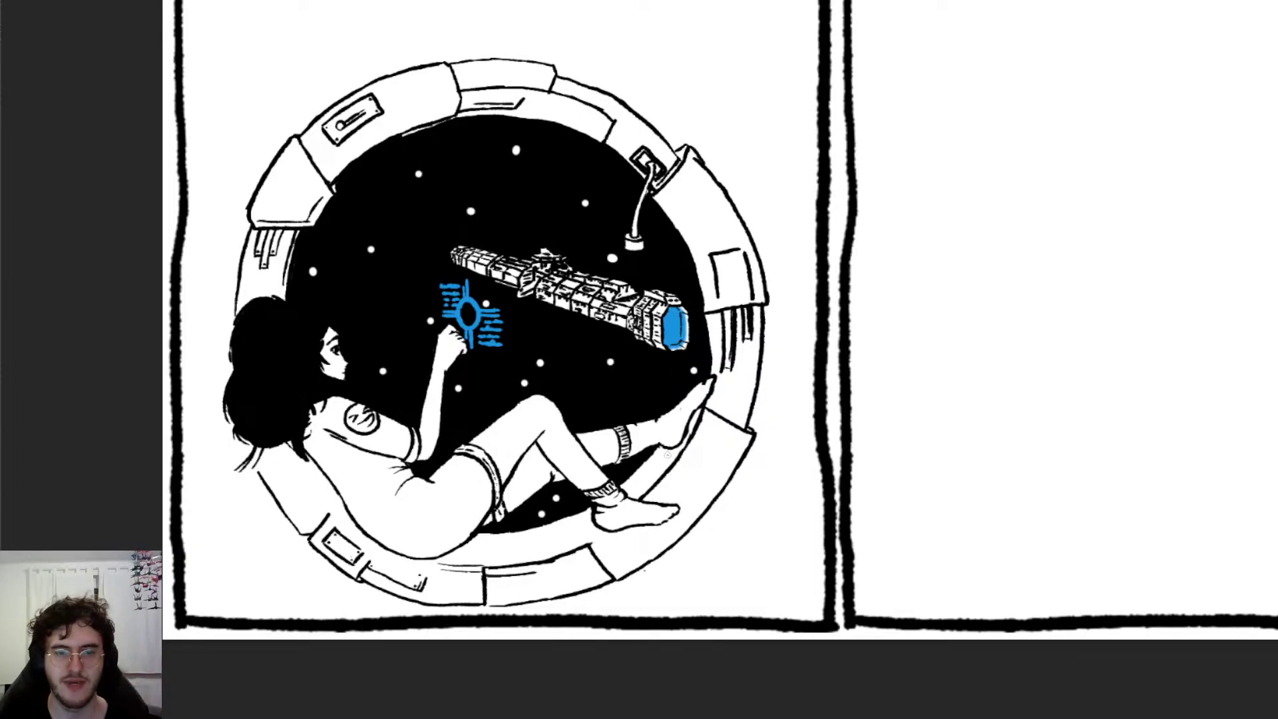
scroll(279, 493, "up", 4)
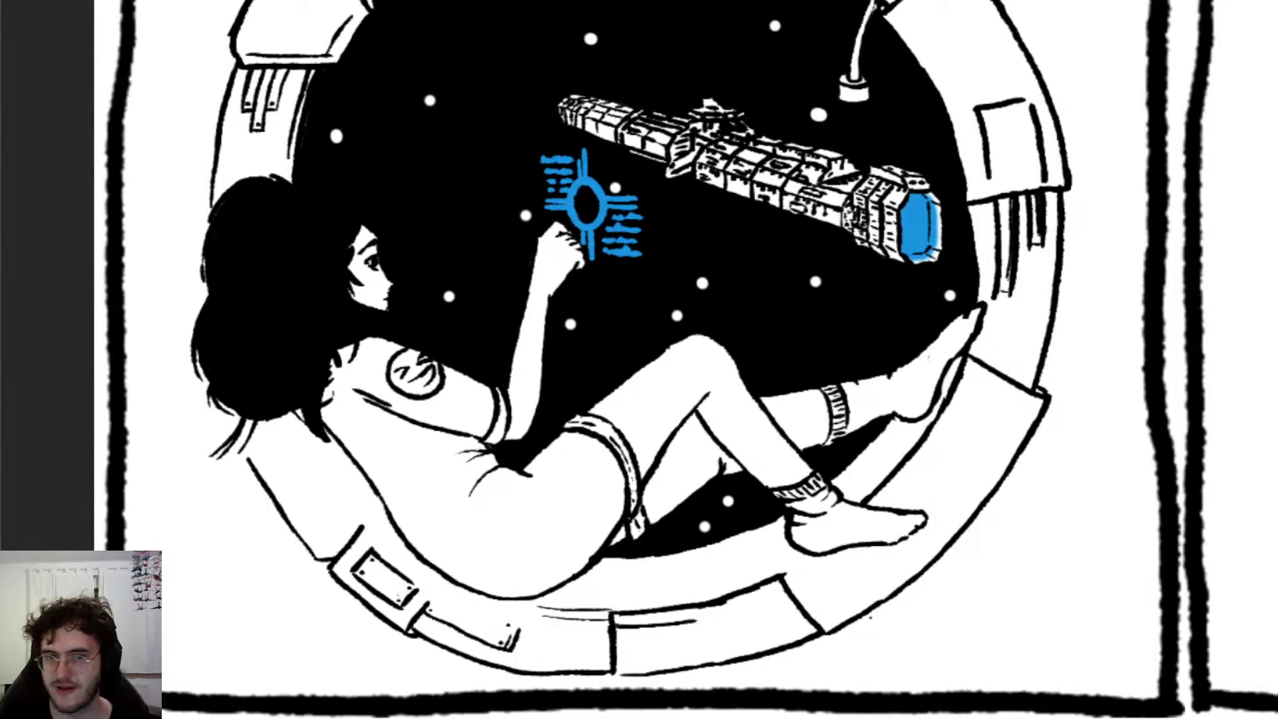
Step: Restore the earlier selection that follows the outlines of the girl's hair, face and arm against the black space
key("ctrl+shift+d")
scroll(771, 449, "up", 2)
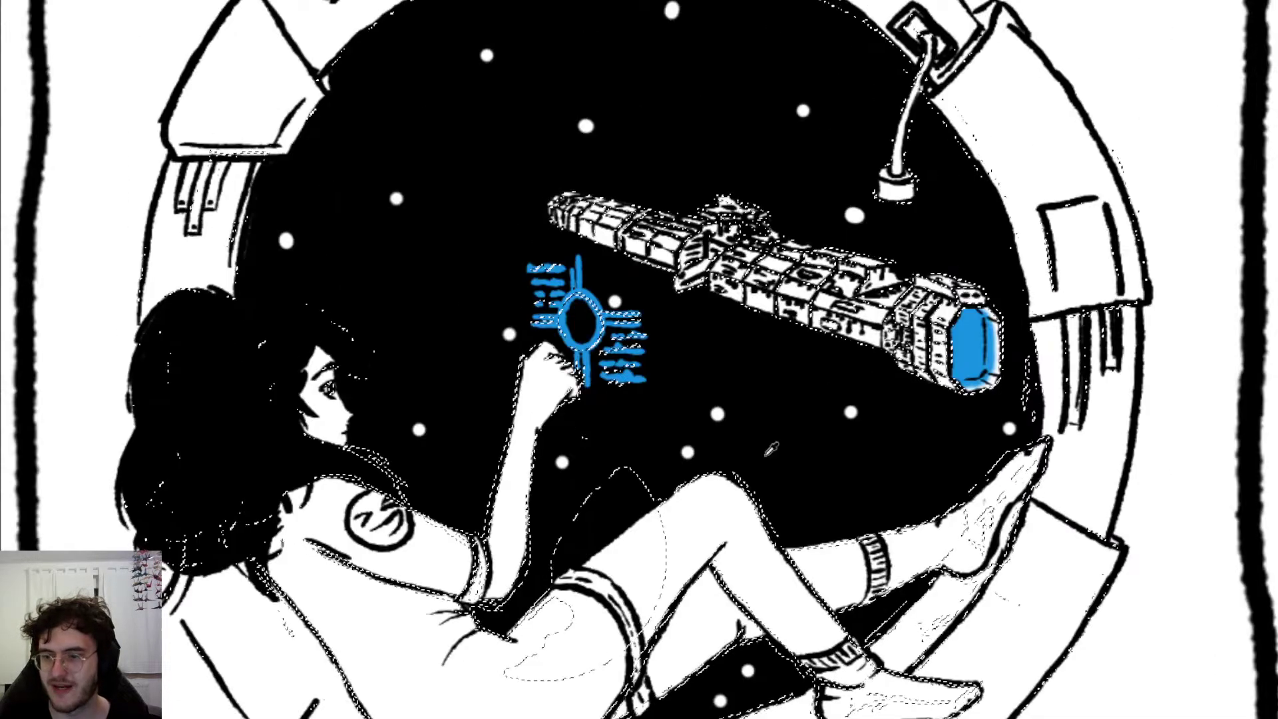
scroll(153, 392, "left", 5)
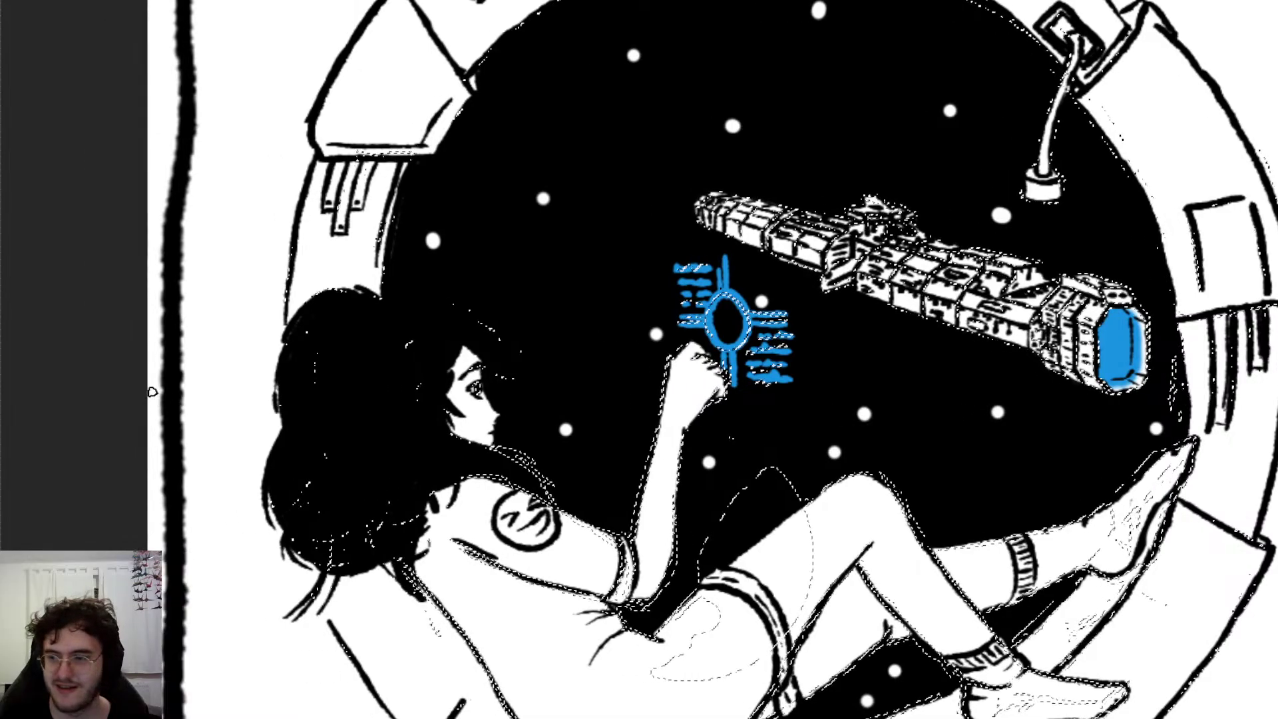
scroll(152, 392, "up", 10)
scroll(856, 229, "right", 1)
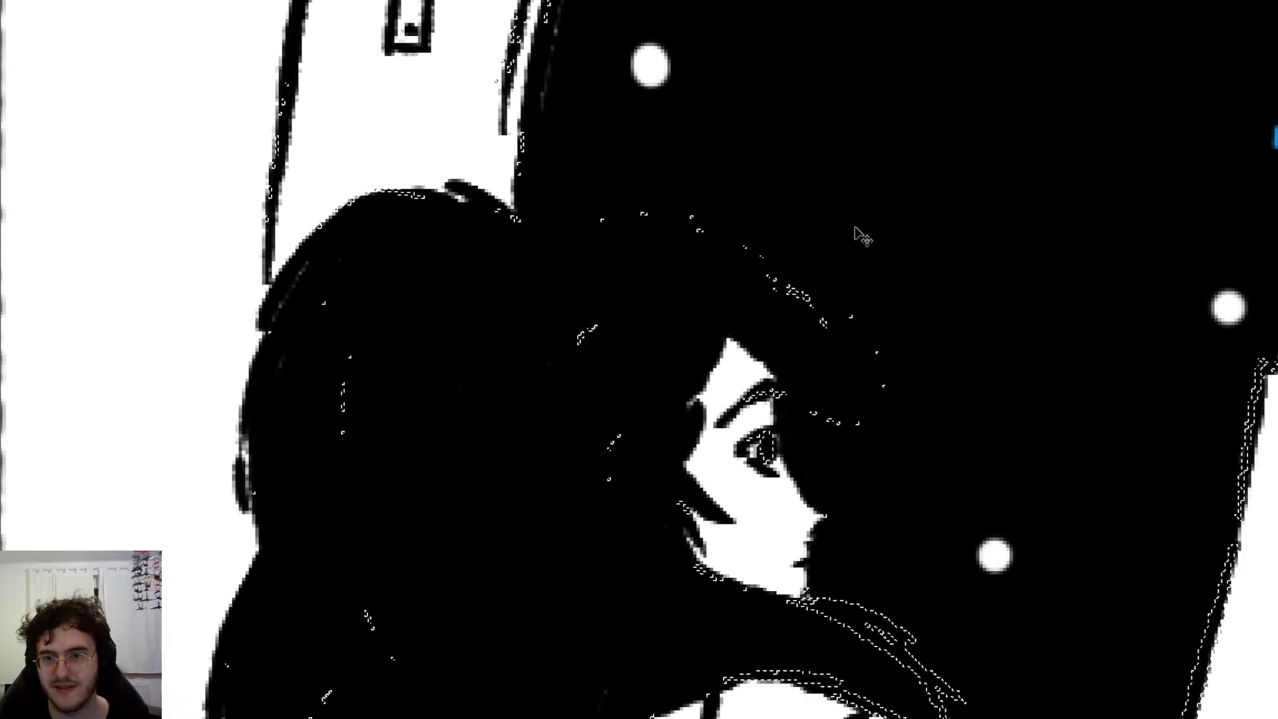
scroll(856, 228, "right", 4)
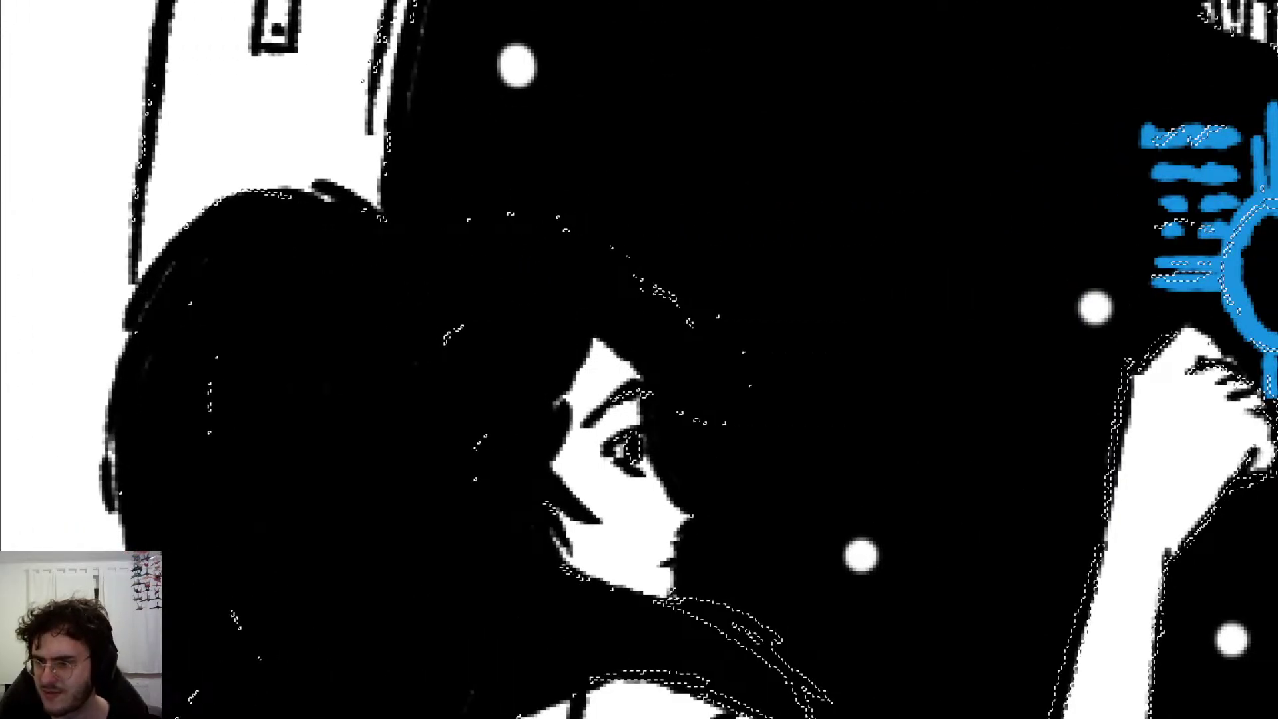
key("ctrl+z")
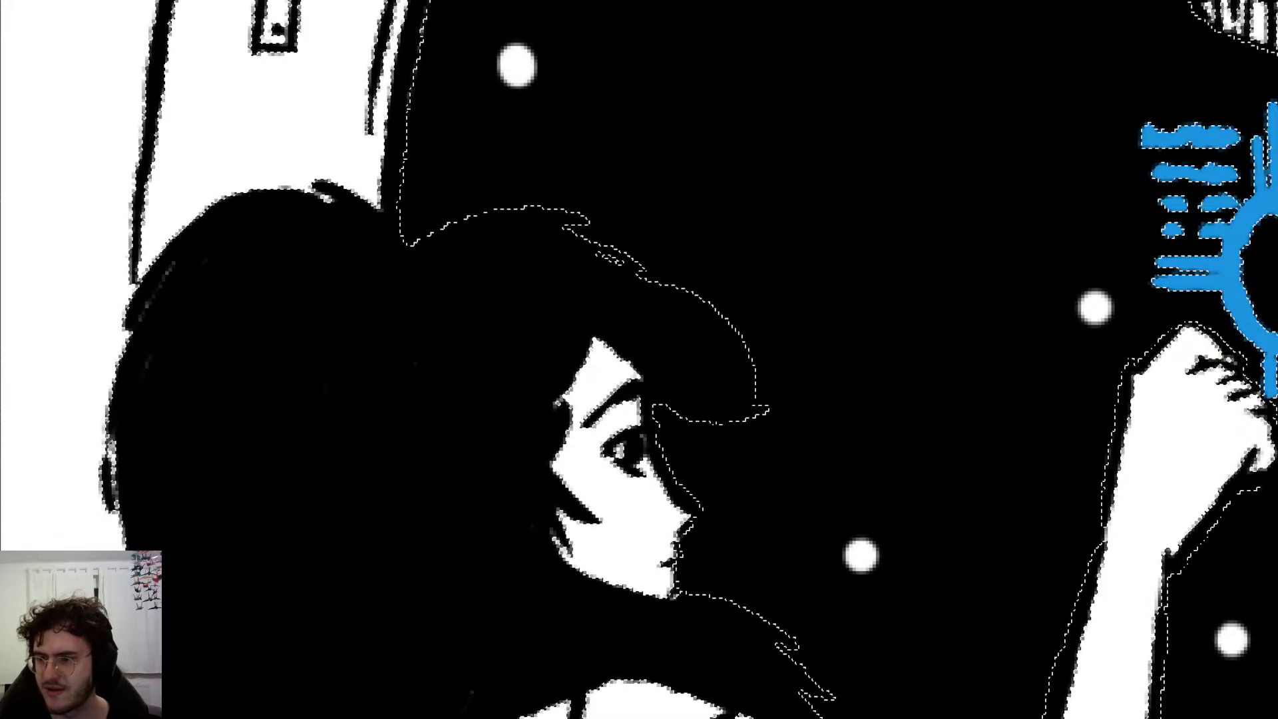
Step: Paint a thin white rim along the hair's outer edge, from the crown around the curled fringe above the eye
scroll(445, 229, "up", 5)
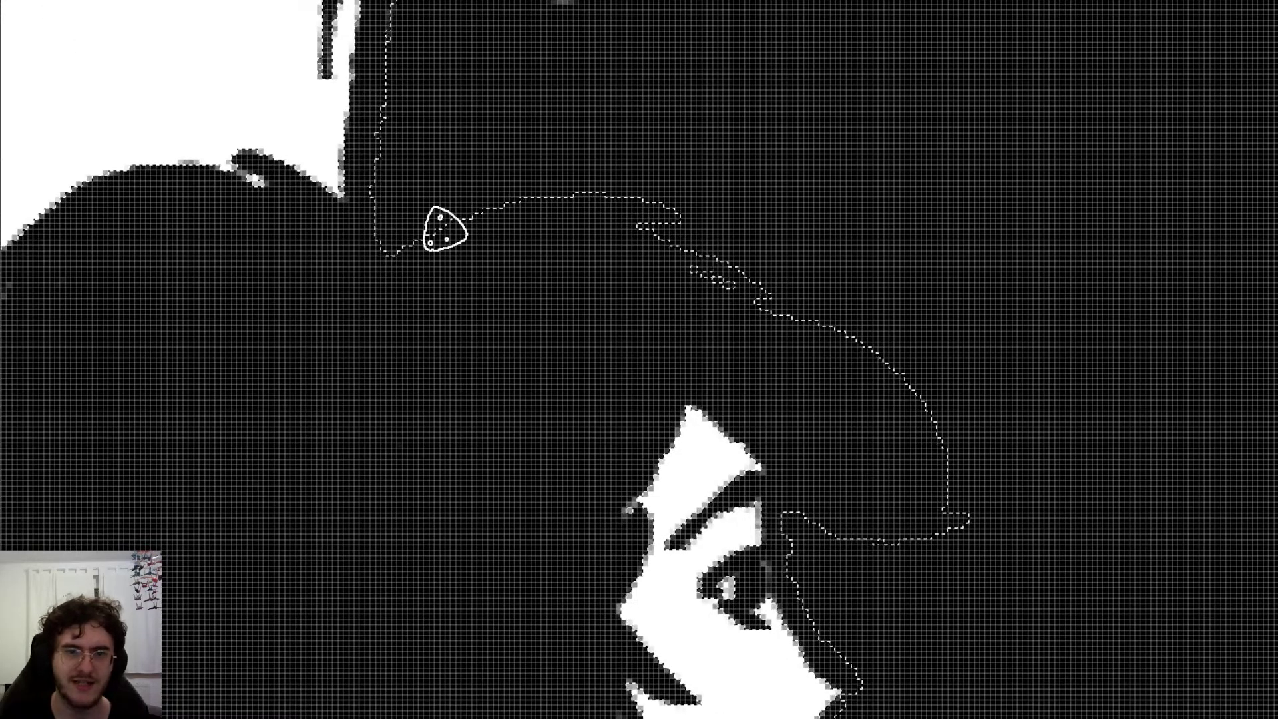
key("e")
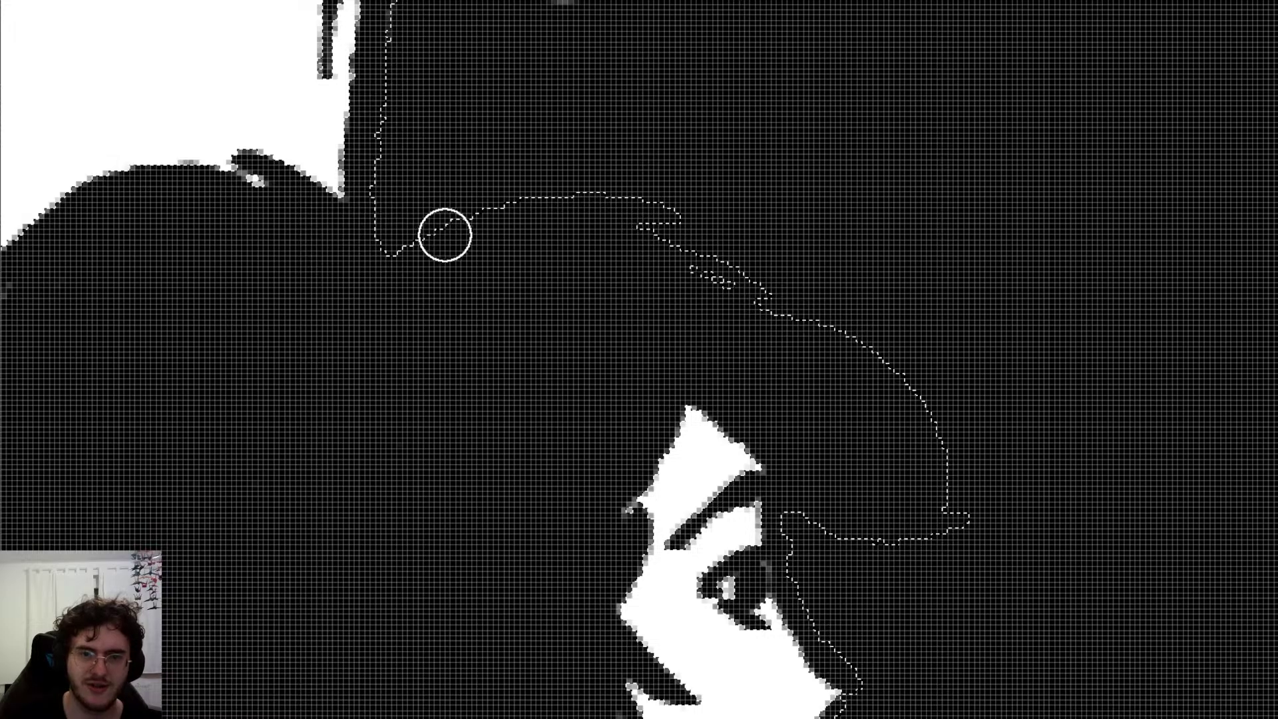
left_click_drag(397, 276, 431, 259)
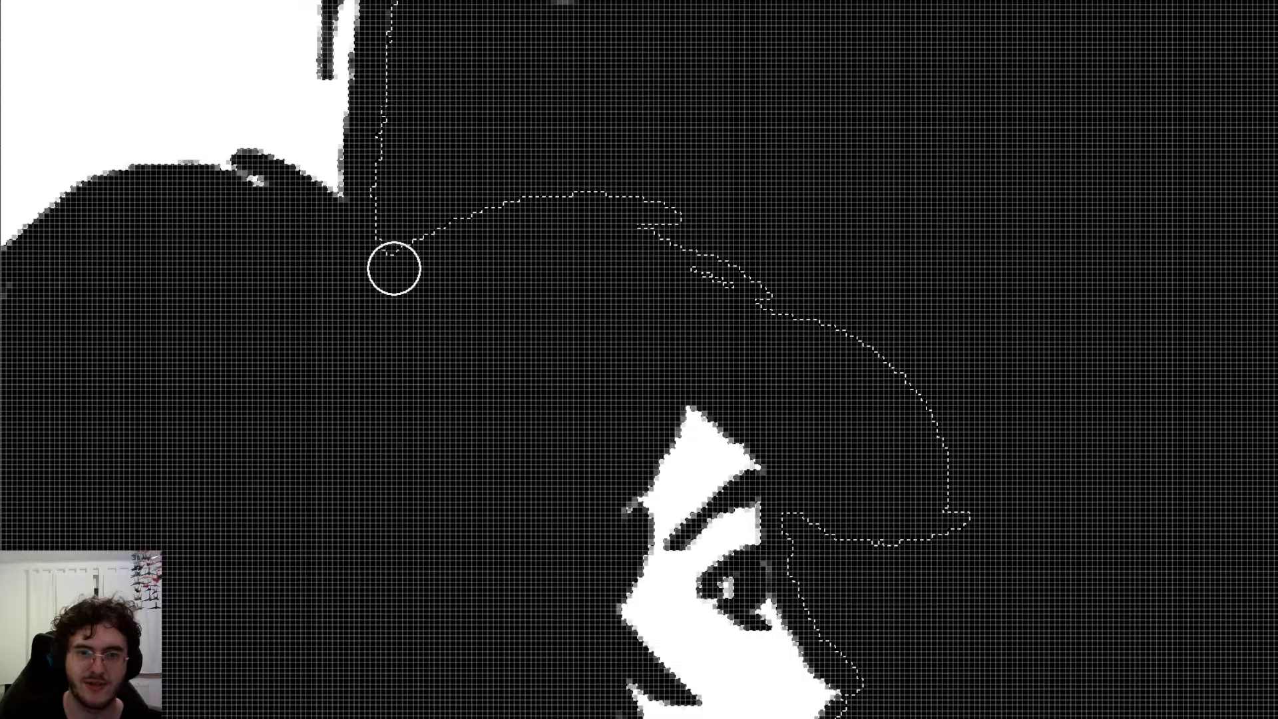
mouse_move(394, 266)
left_mouse_down()
mouse_move(559, 211)
mouse_move(653, 217)
mouse_move(610, 246)
mouse_move(685, 250)
left_mouse_up()
key("e")
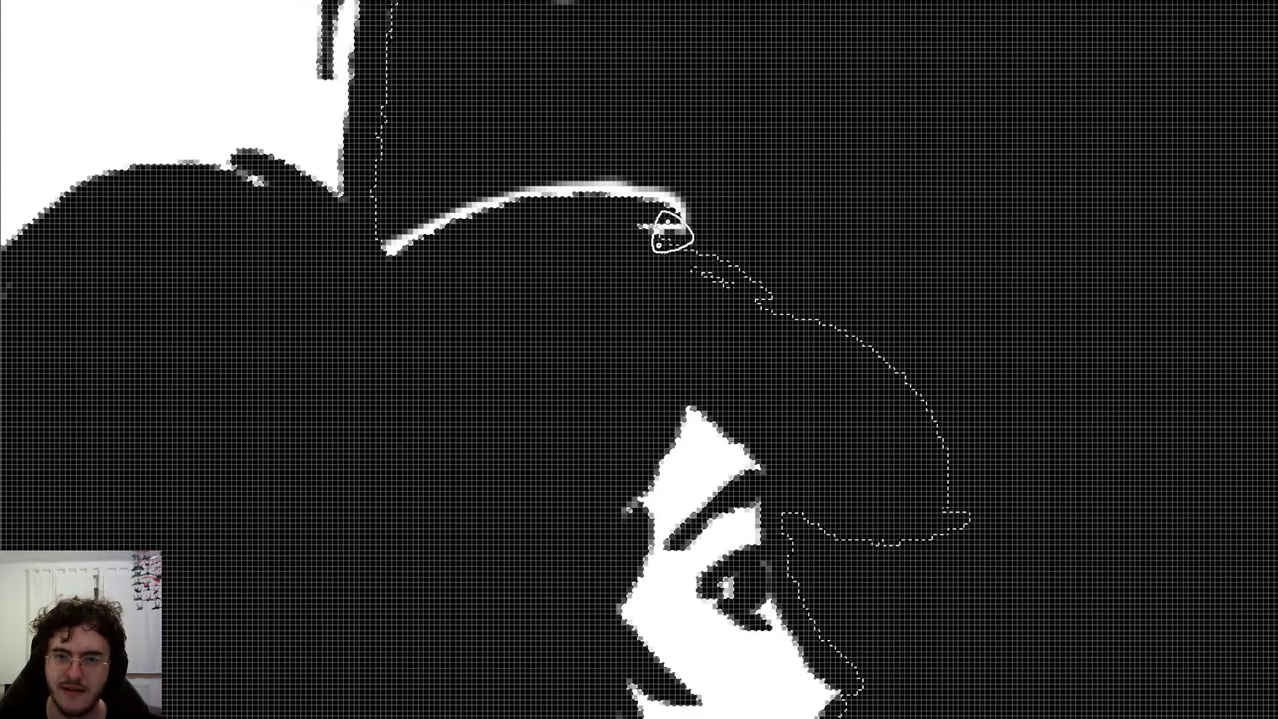
key("b")
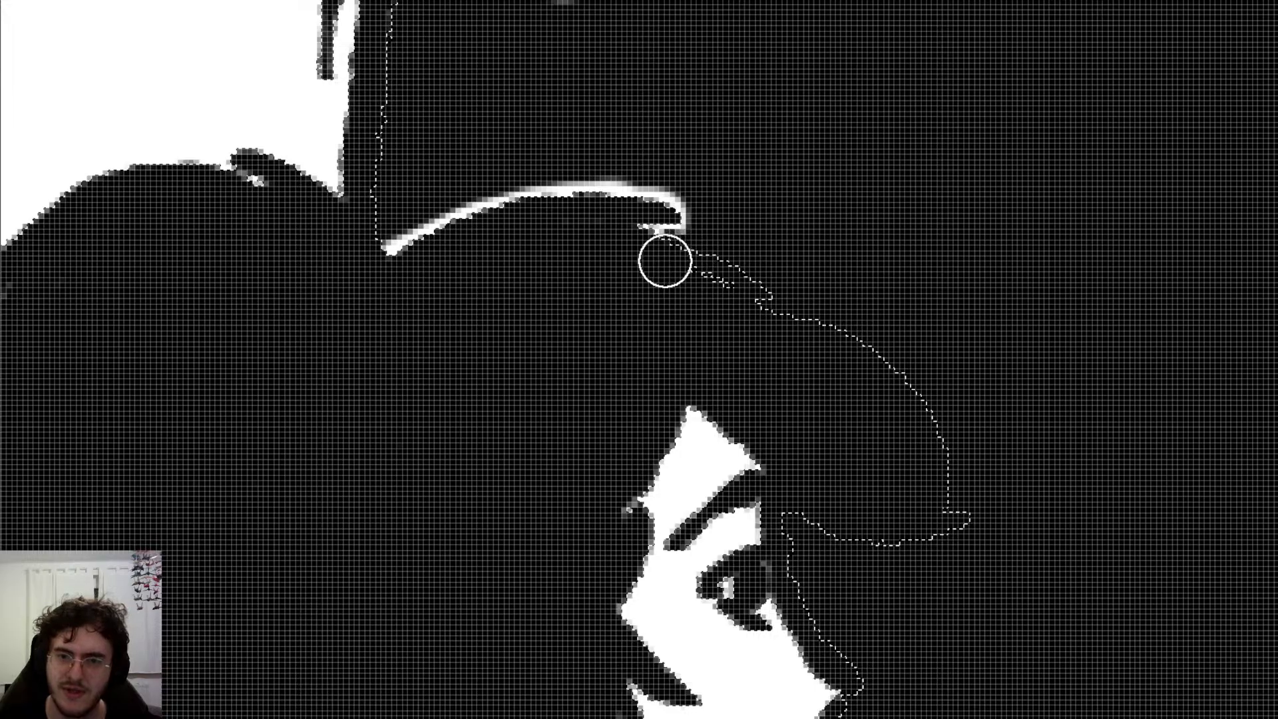
mouse_move(665, 262)
left_mouse_down()
mouse_move(782, 313)
mouse_move(793, 339)
mouse_move(901, 402)
mouse_move(928, 501)
mouse_move(948, 517)
mouse_move(936, 519)
mouse_move(950, 521)
mouse_move(862, 522)
mouse_move(800, 500)
mouse_move(844, 565)
mouse_move(928, 570)
left_mouse_up()
key("b")
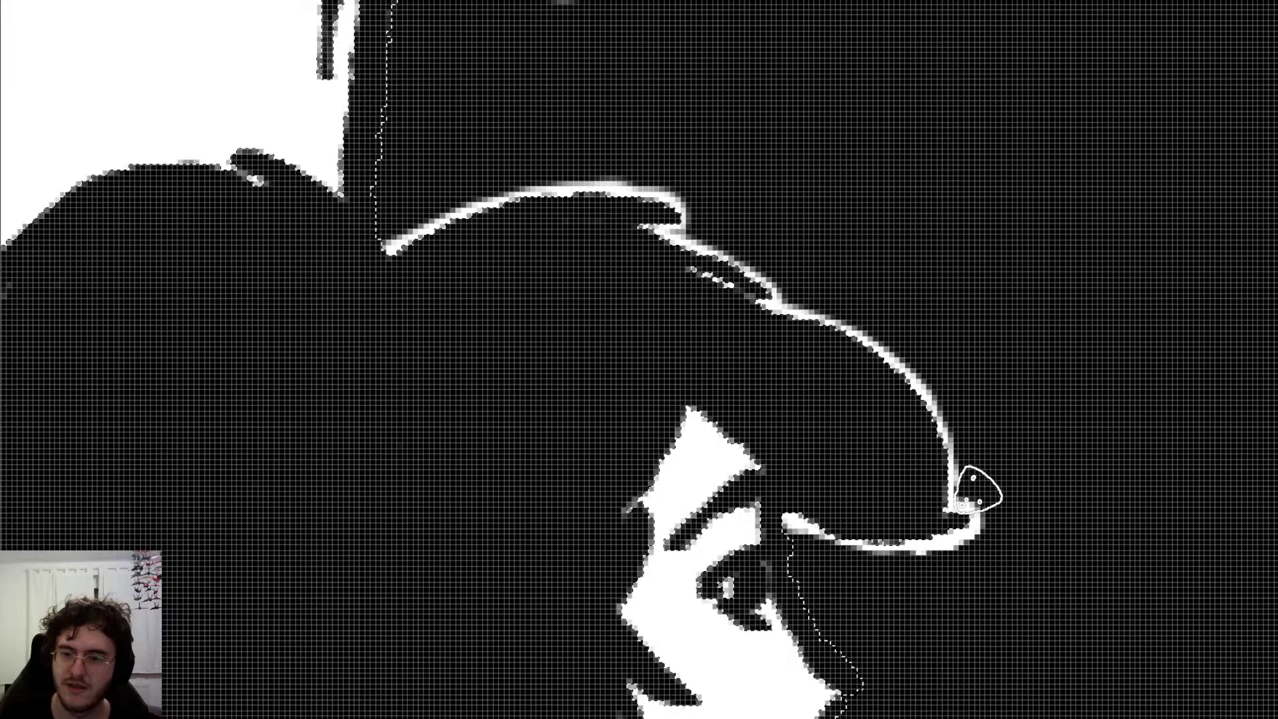
Step: Drop the selection and examine the white rim around the fringe against the black space of the round window
scroll(984, 480, "down", 10)
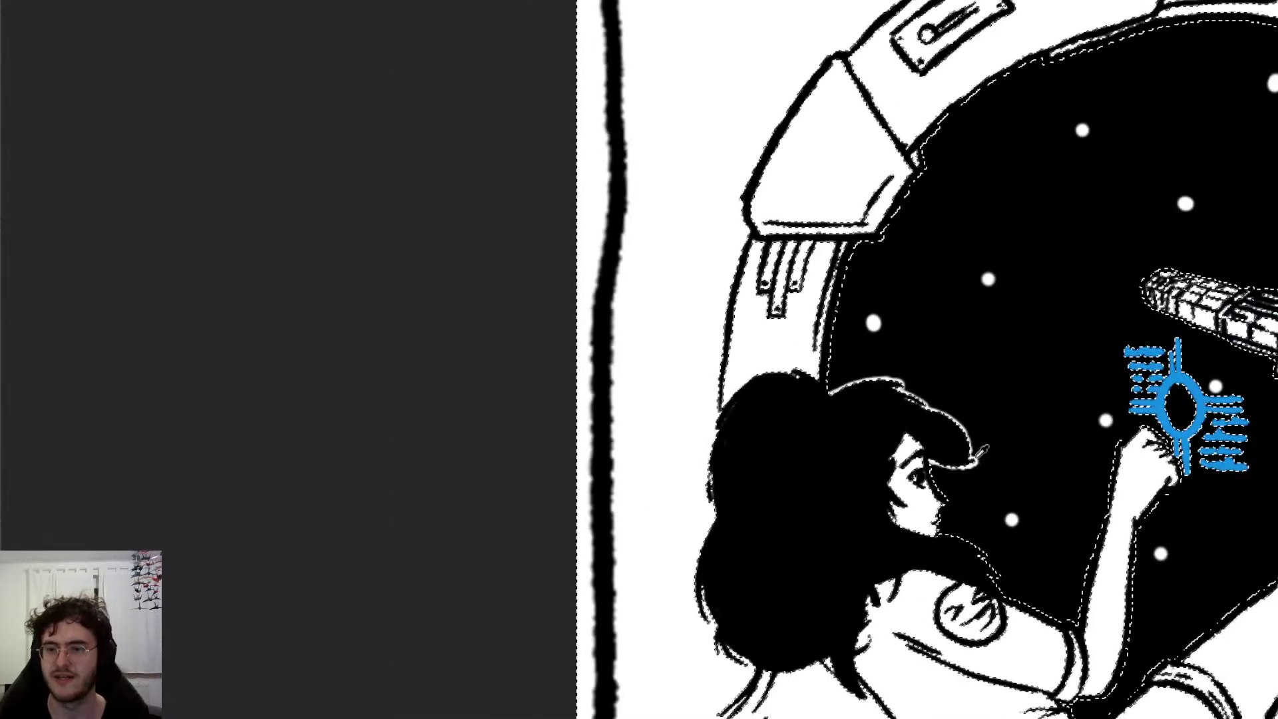
scroll(1046, 509, "right", 3)
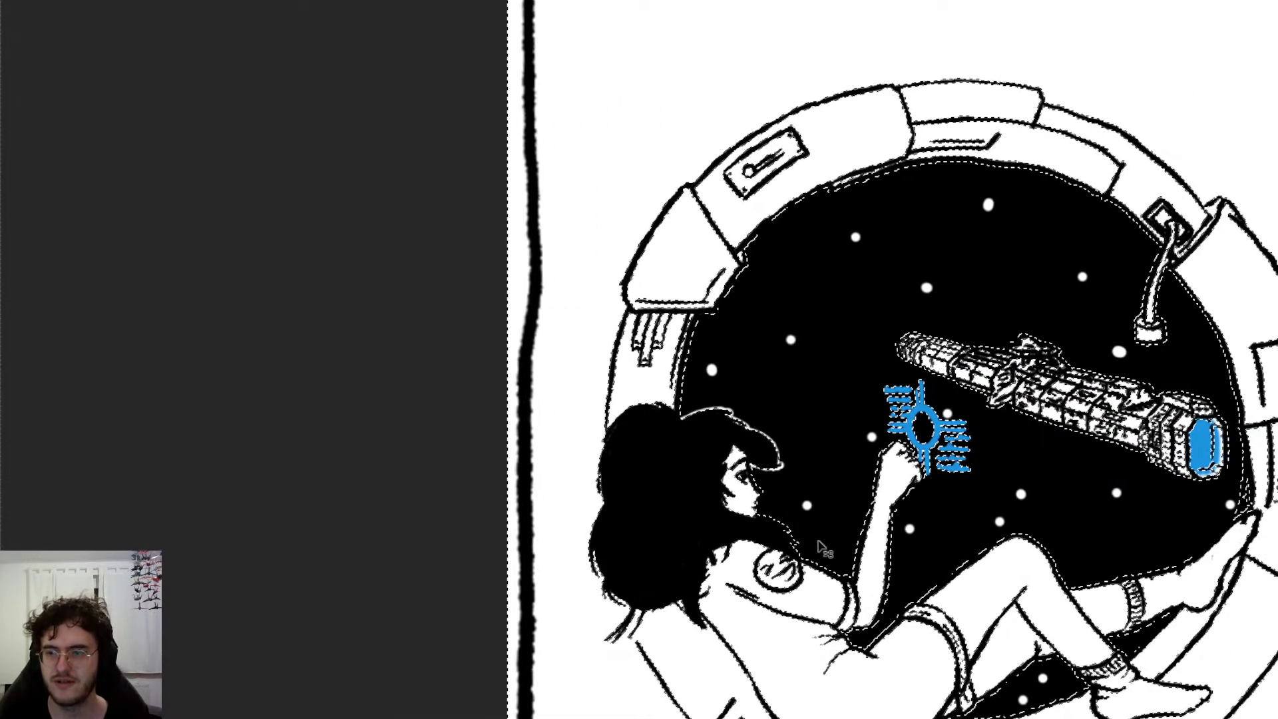
scroll(745, 497, "up", 5)
scroll(789, 442, "up", 6)
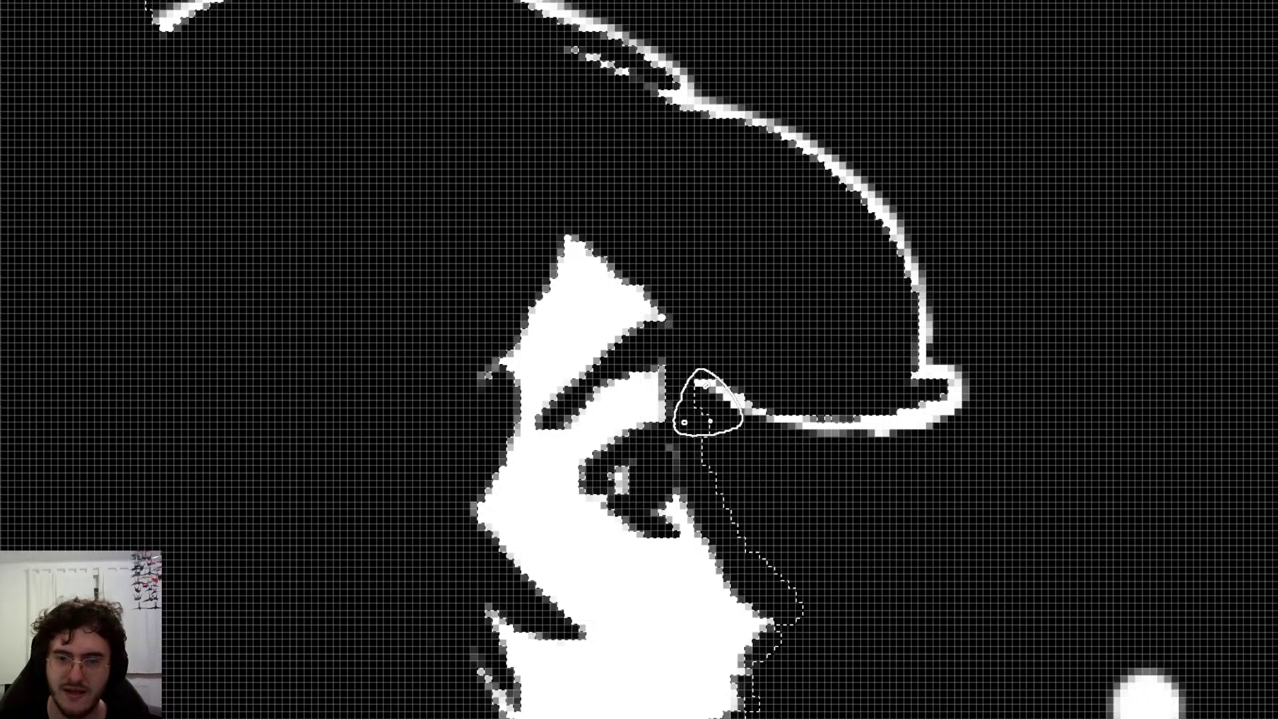
scroll(749, 469, "down", 10)
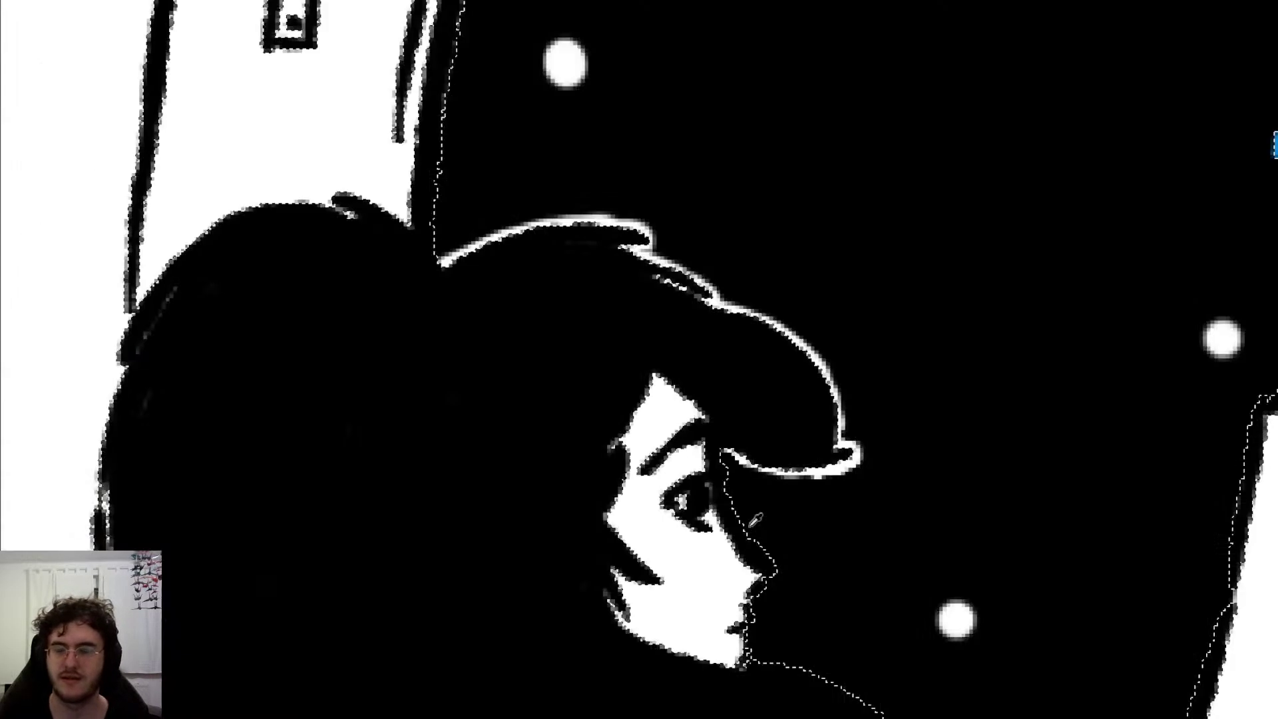
scroll(783, 501, "down", 3)
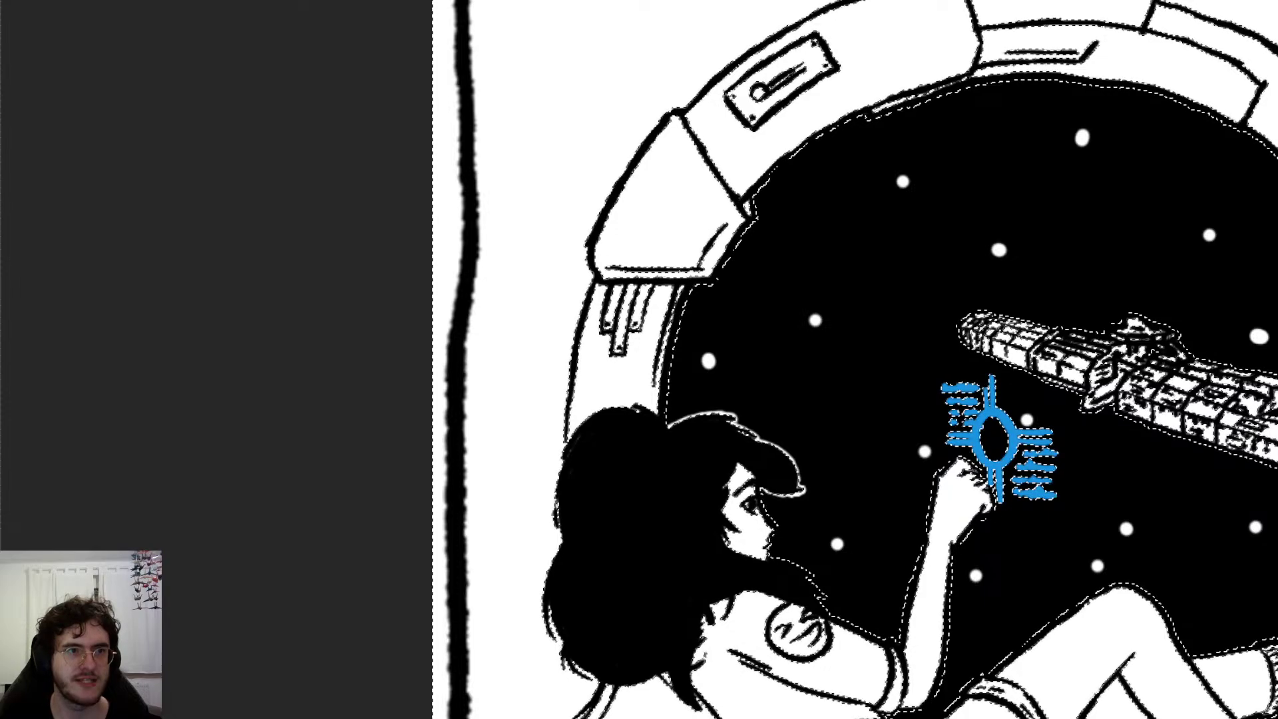
scroll(854, 255, "down", 2)
scroll(1003, 416, "down", 1)
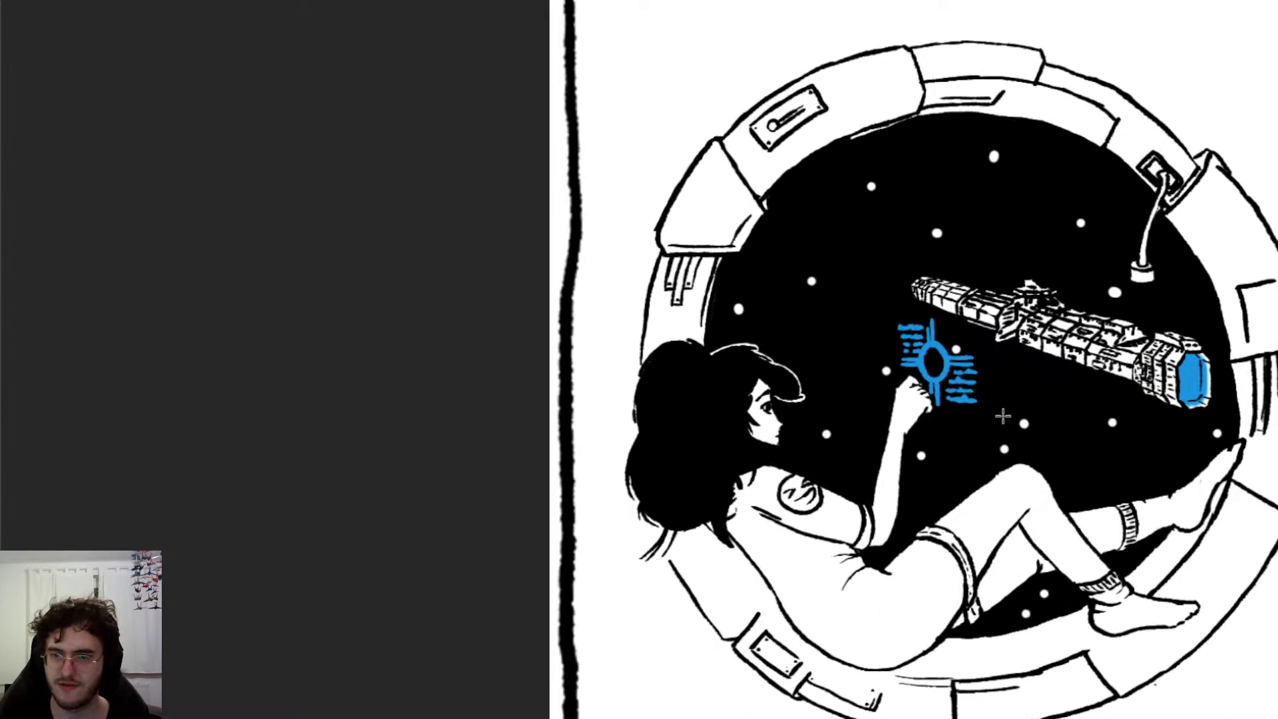
scroll(1003, 416, "up", 3)
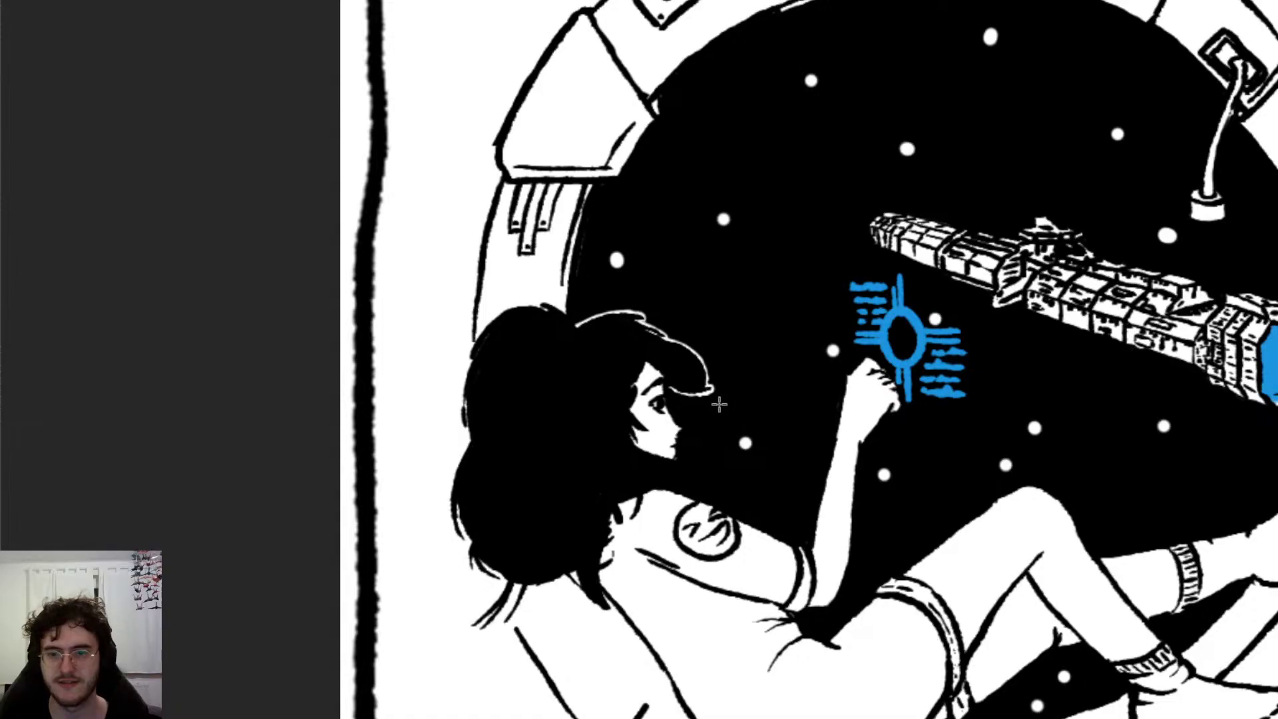
scroll(715, 402, "down", 1)
scroll(685, 399, "up", 3)
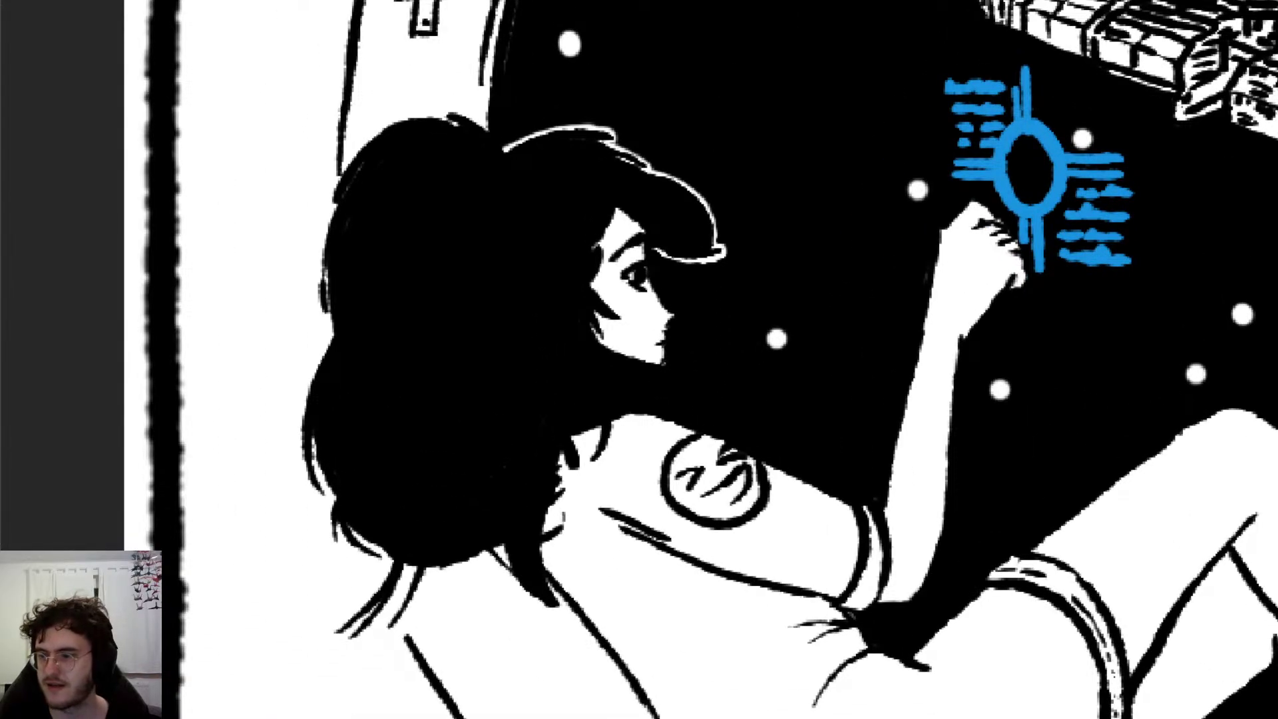
Step: Reselect the area around the figure, paint a white rim along the hair falling over the shoulder, and deselect
left_click(813, 419)
scroll(778, 397, "up", 3)
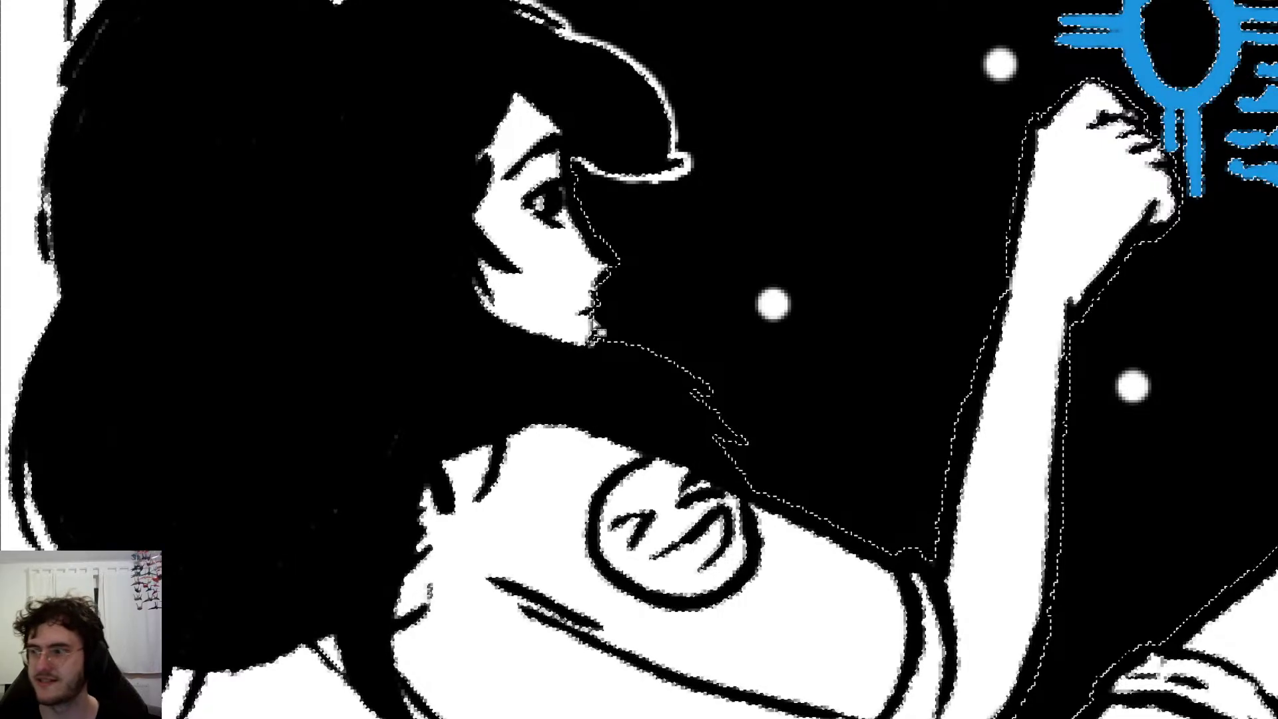
key("b")
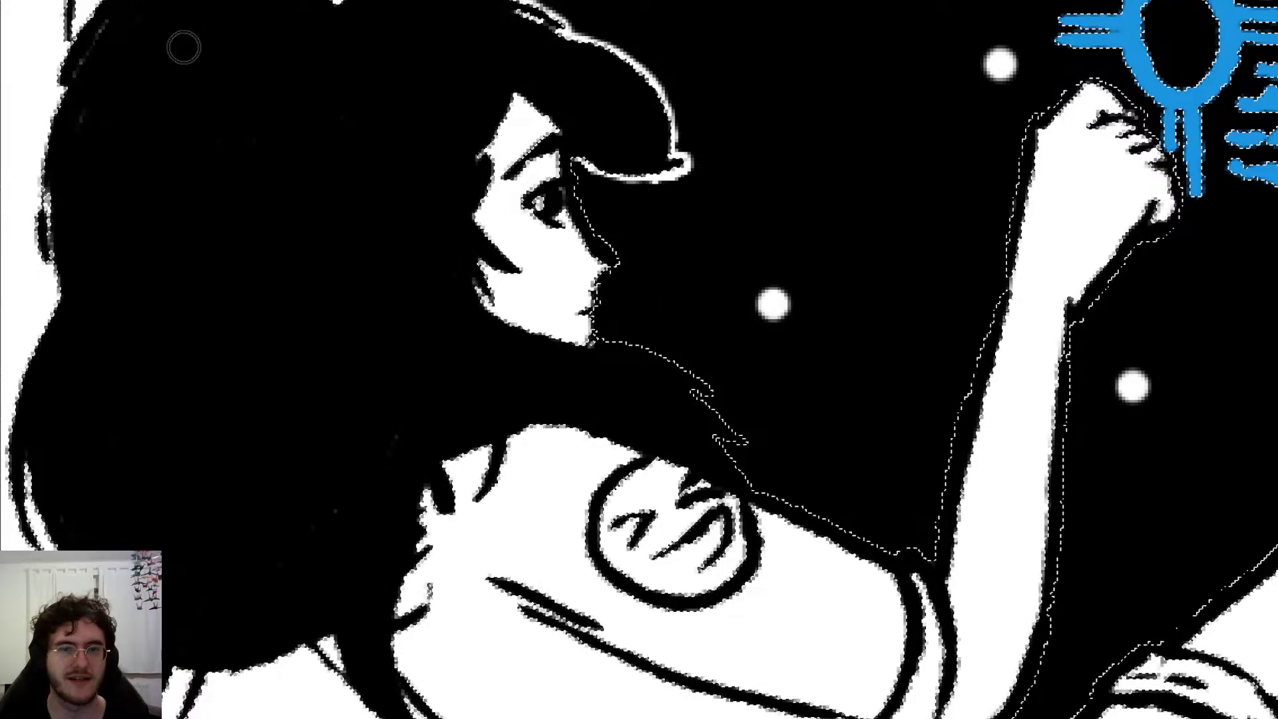
key("ctrl+d")
key("v")
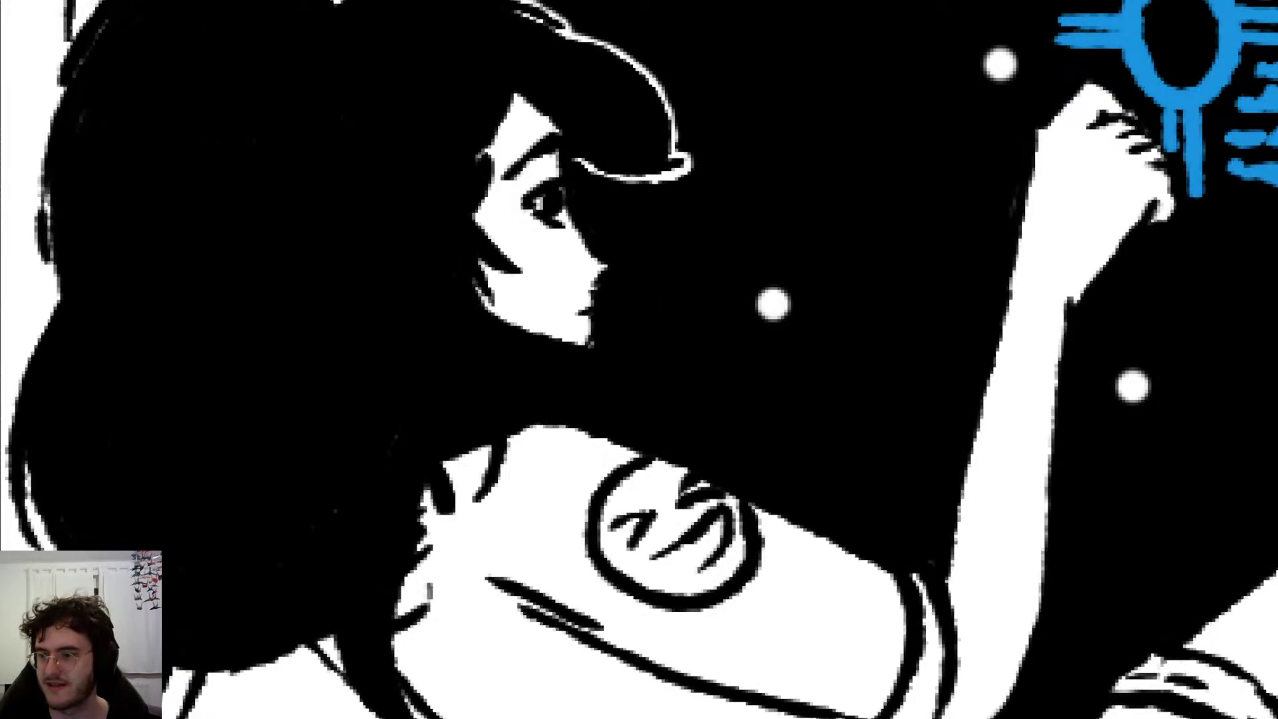
key("ctrl+z")
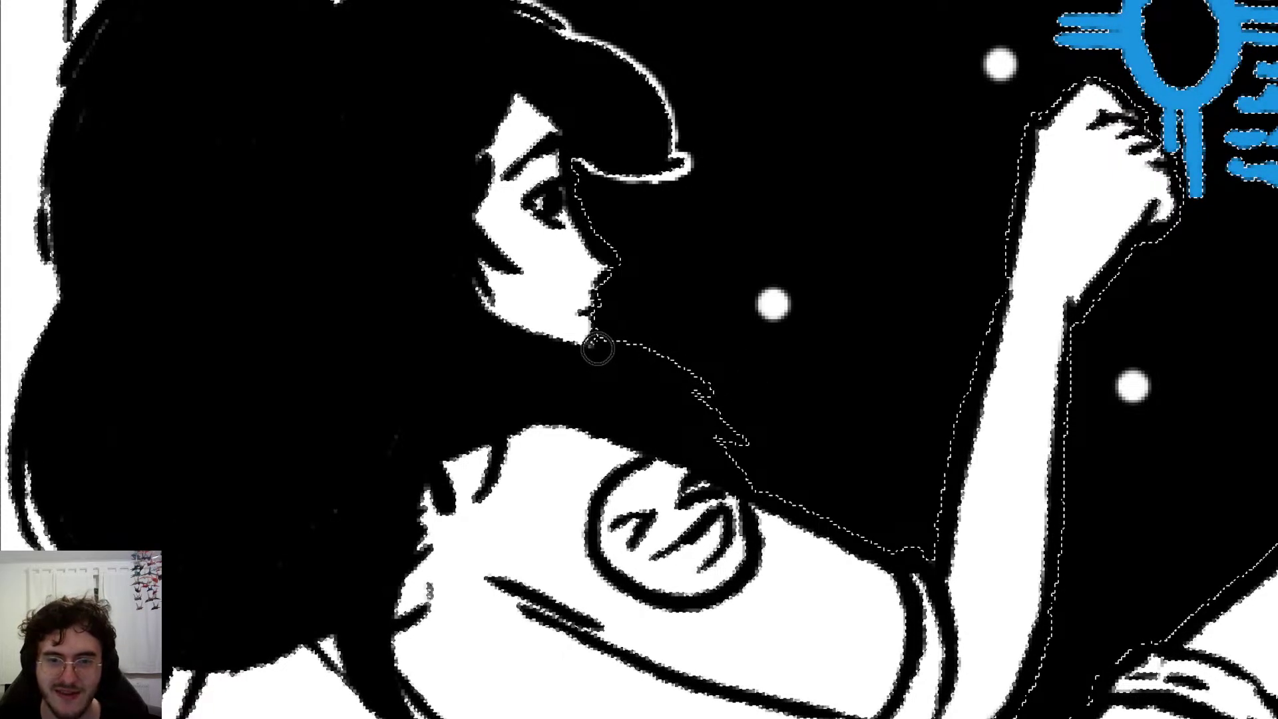
mouse_move(597, 349)
left_mouse_down()
mouse_move(683, 373)
mouse_move(754, 473)
left_mouse_up()
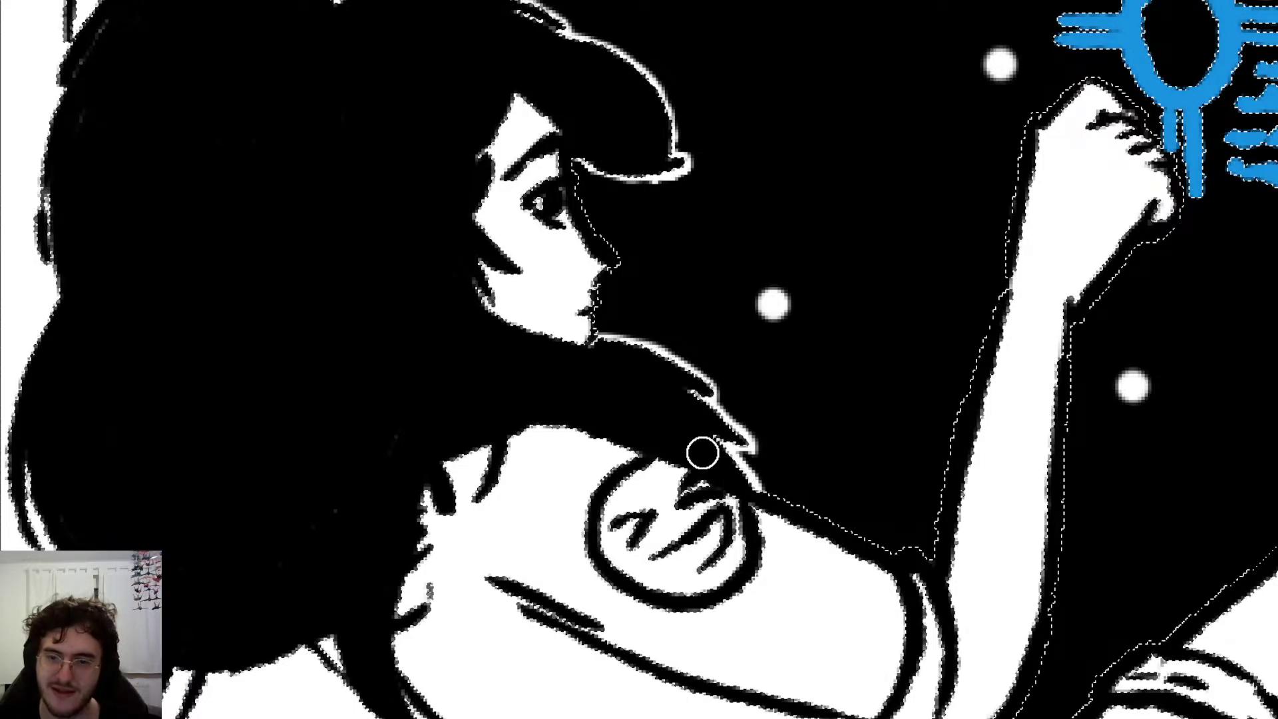
scroll(649, 405, "down", 6)
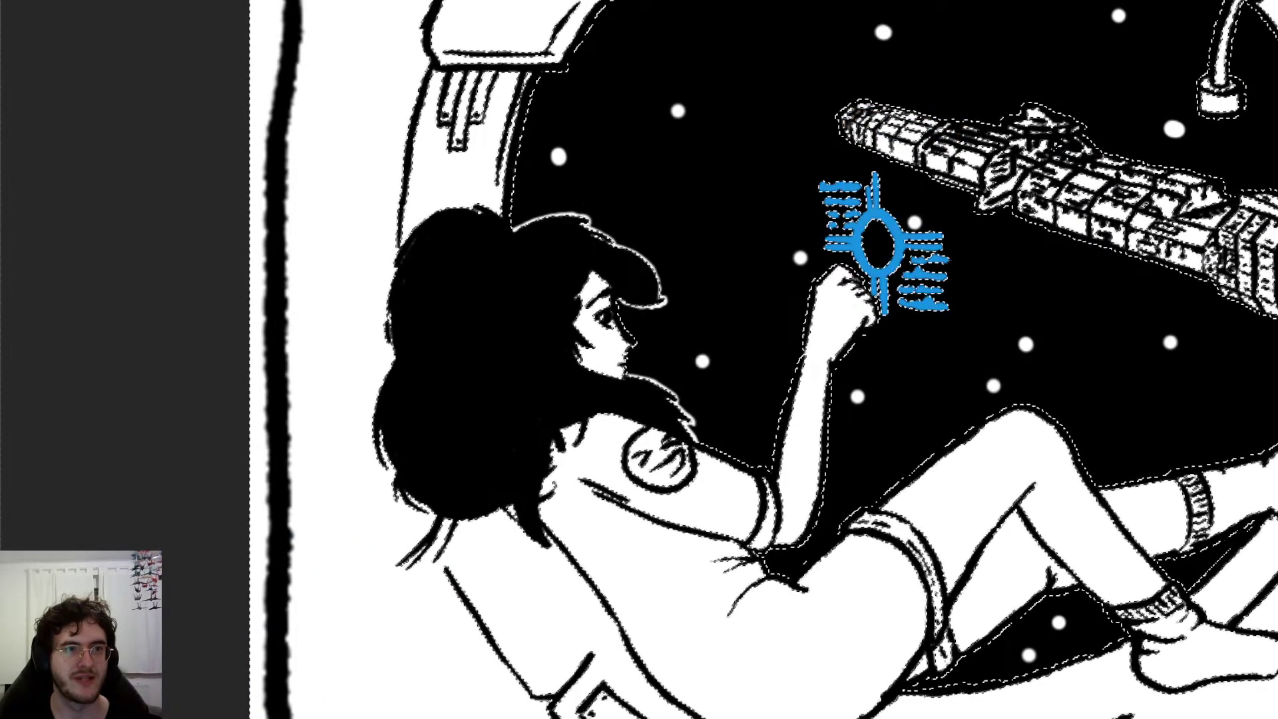
left_click(602, 133)
scroll(516, 133, "down", 2)
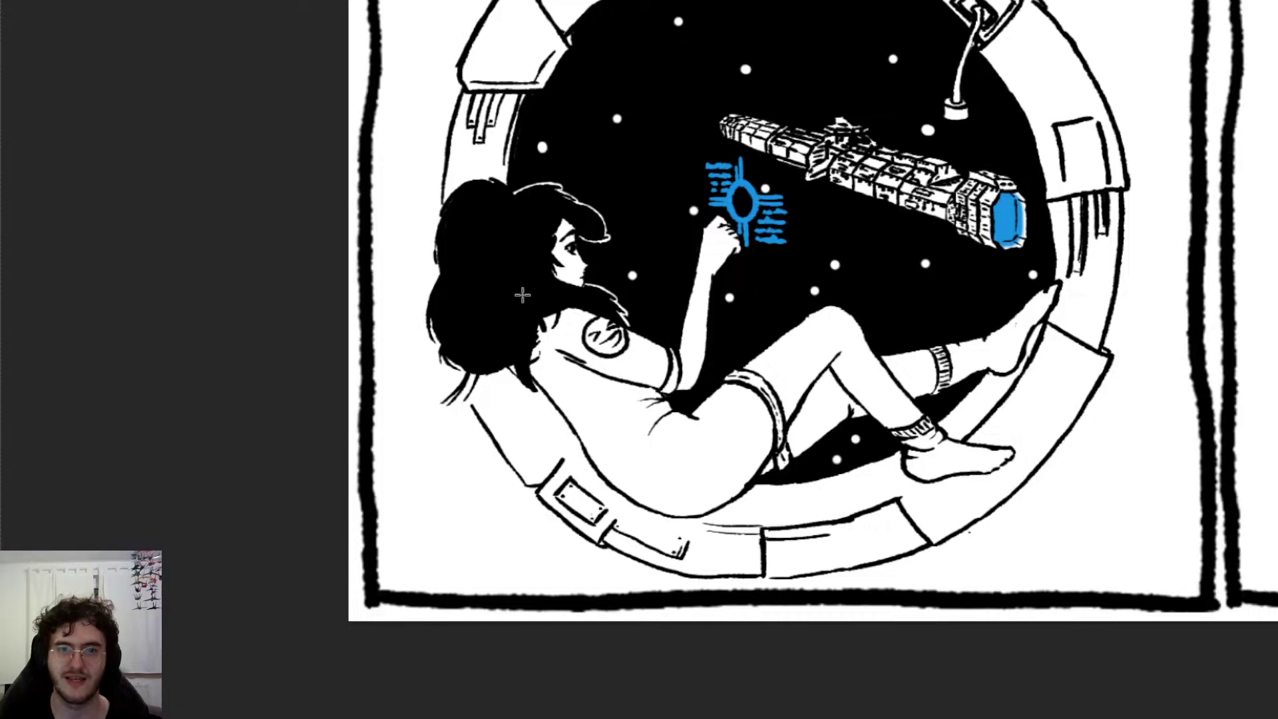
Step: Restore the figure selection and paint a short white highlight above the ear and a thin curved line outlining the ear
scroll(523, 295, "up", 5)
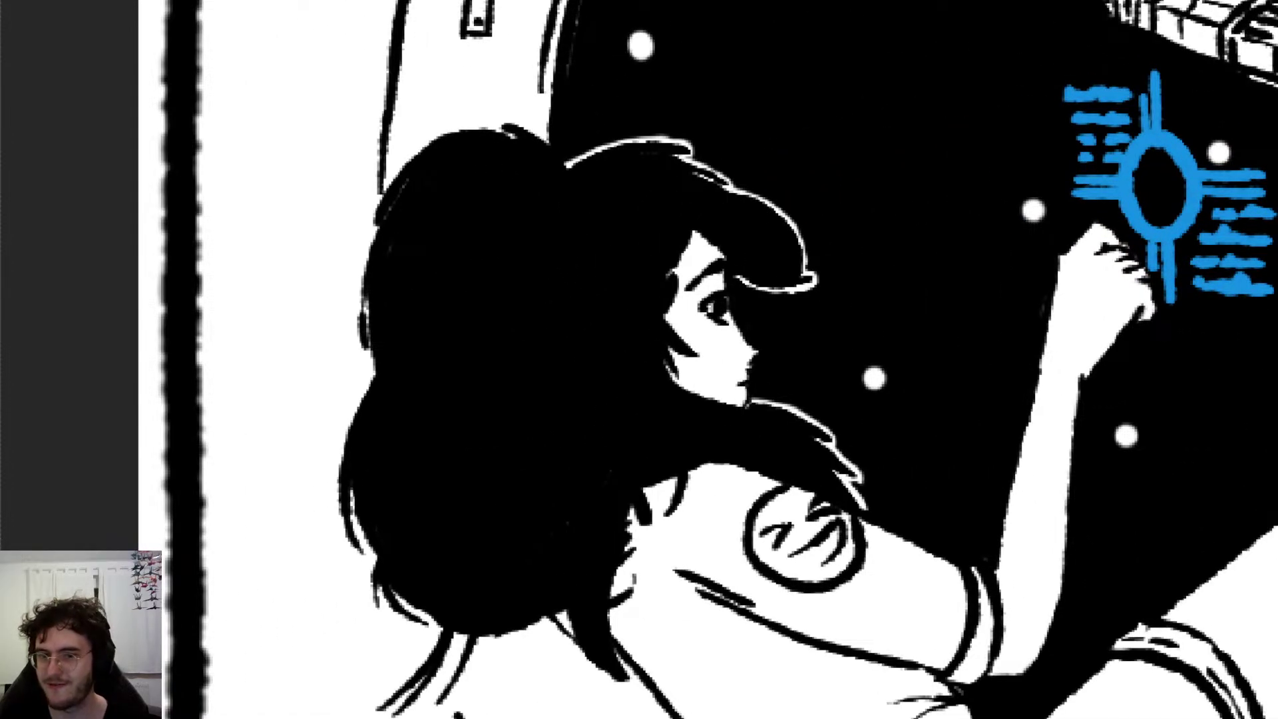
key("ctrl+z")
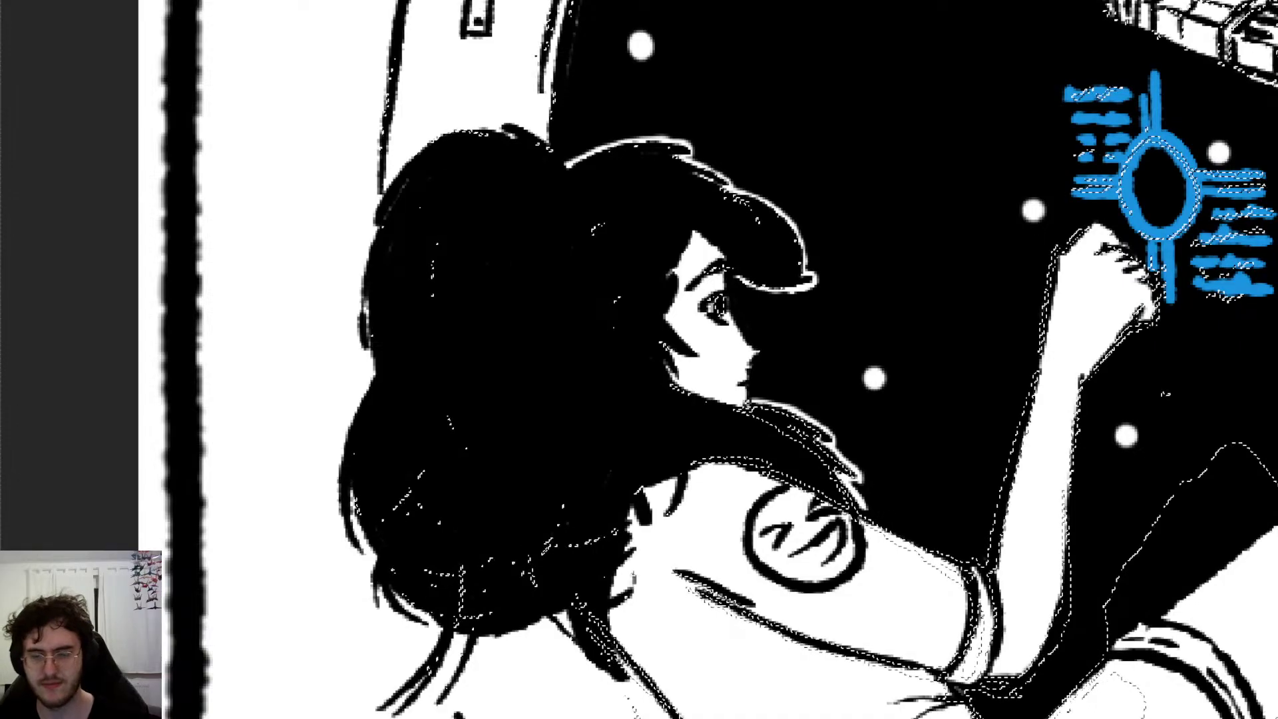
scroll(474, 133, "up", 5)
scroll(756, 281, "up", 1)
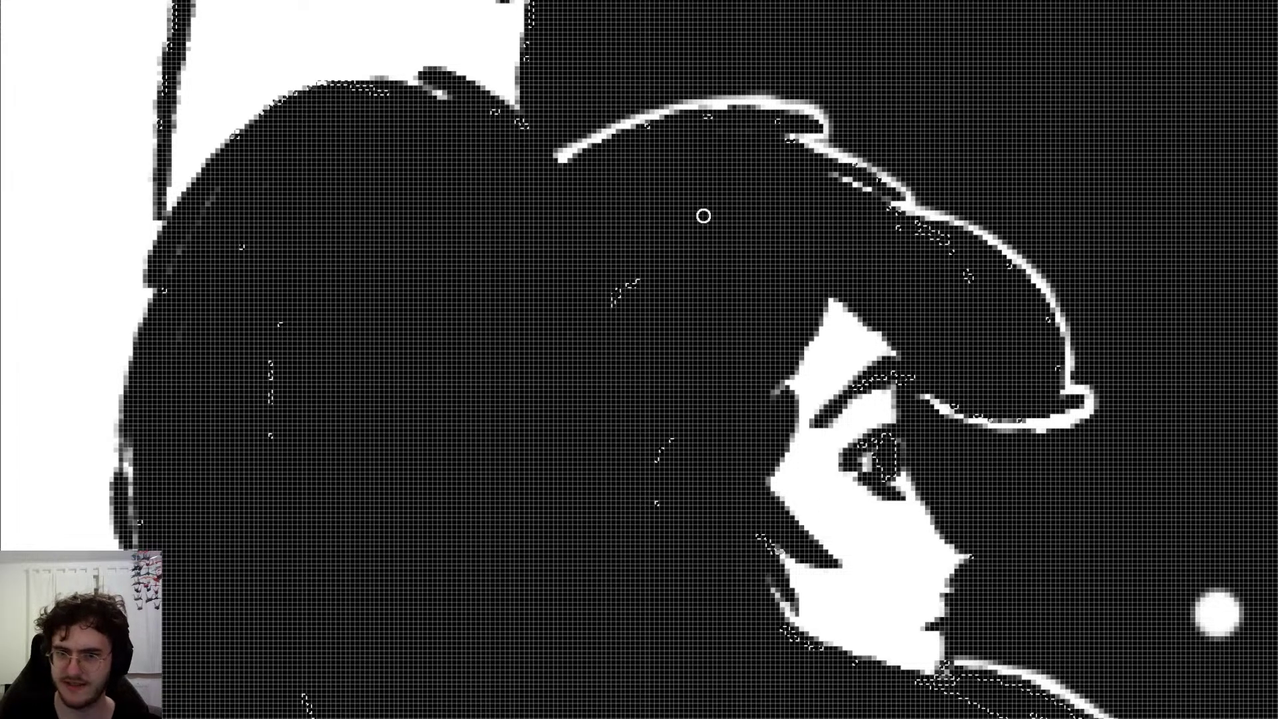
mouse_move(606, 299)
left_mouse_down()
mouse_move(619, 294)
mouse_move(588, 330)
mouse_move(609, 309)
left_mouse_up()
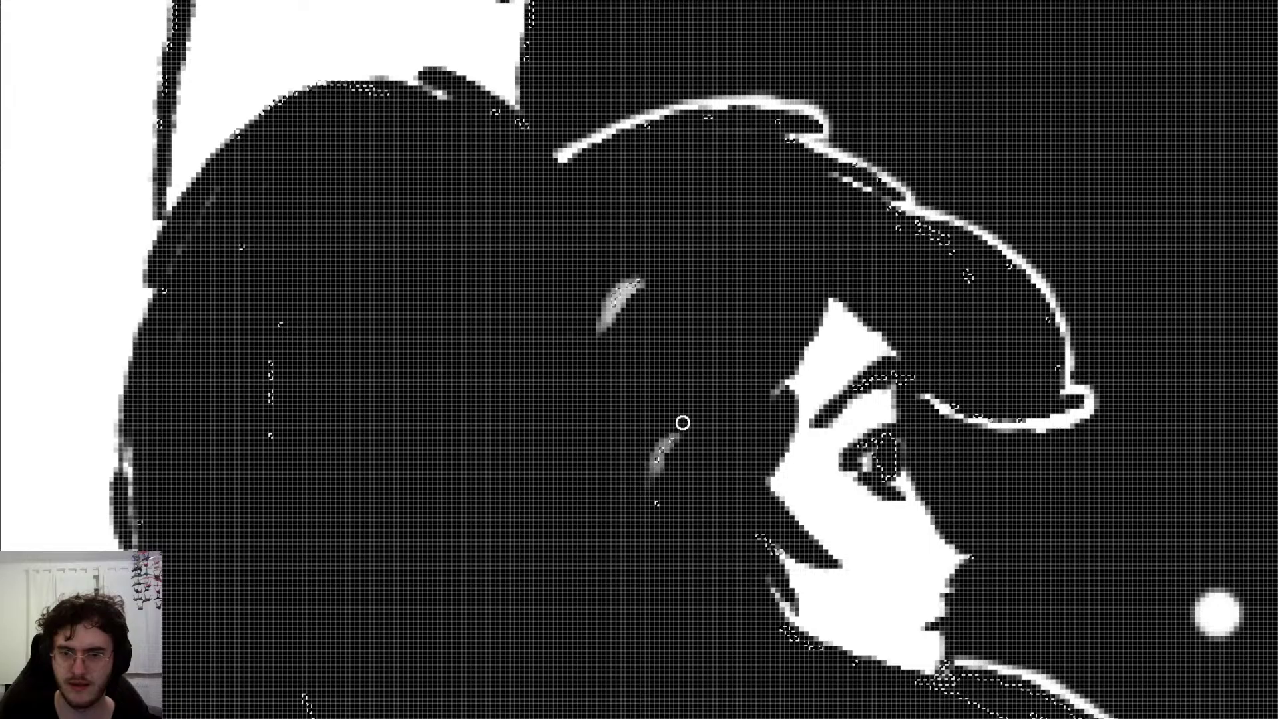
mouse_move(671, 434)
left_mouse_down()
mouse_move(654, 506)
mouse_move(662, 550)
mouse_move(682, 552)
mouse_move(696, 533)
mouse_move(705, 557)
left_mouse_up()
left_click_drag(707, 416, 761, 582)
left_click_drag(746, 518, 755, 612)
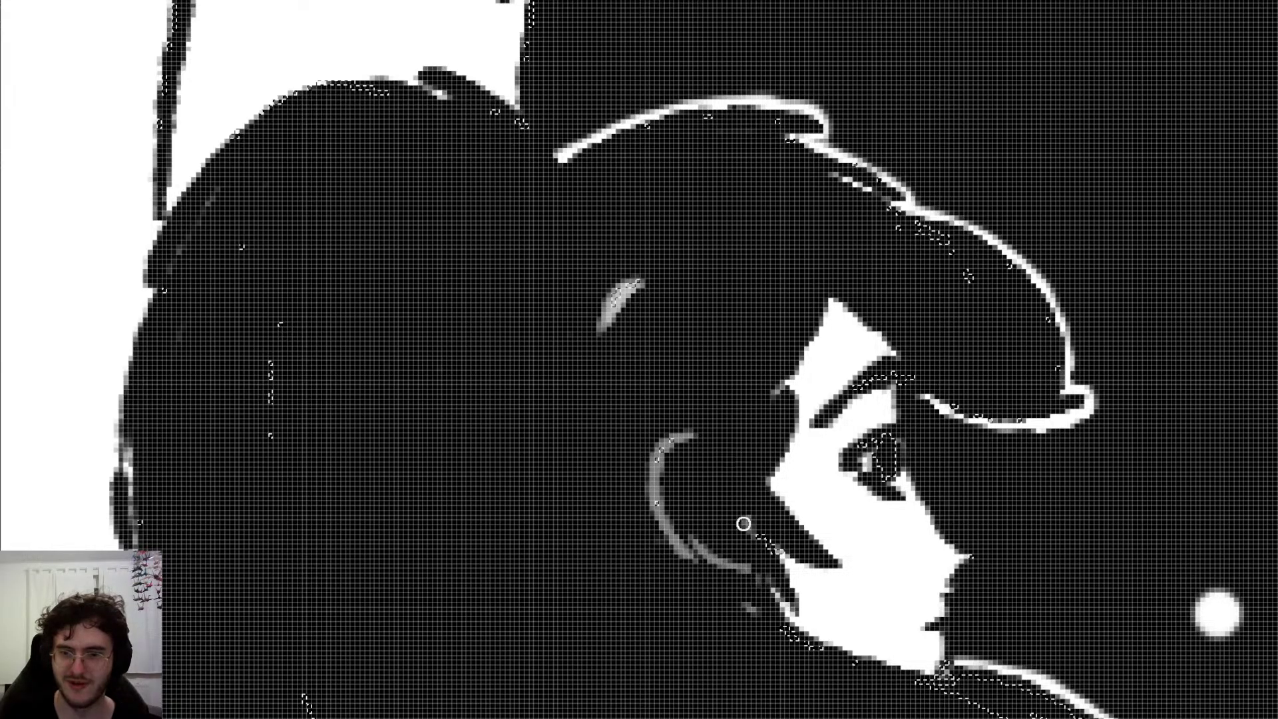
Step: Paint thin white strands between the ear and the jawline, and strengthen the ear outline with repeated strokes
mouse_move(739, 501)
left_mouse_down()
mouse_move(802, 639)
mouse_move(888, 663)
left_mouse_up()
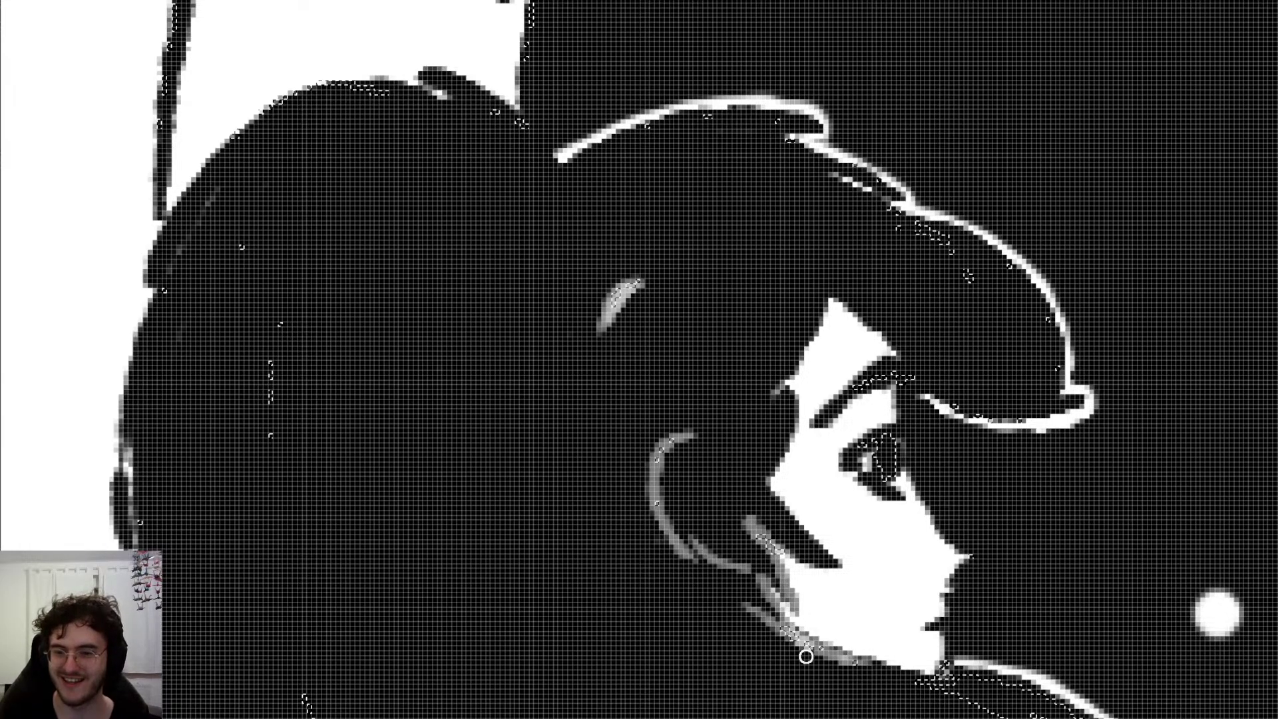
left_click_drag(780, 629, 875, 663)
mouse_move(756, 610)
left_mouse_down()
mouse_move(807, 649)
mouse_move(743, 604)
left_mouse_up()
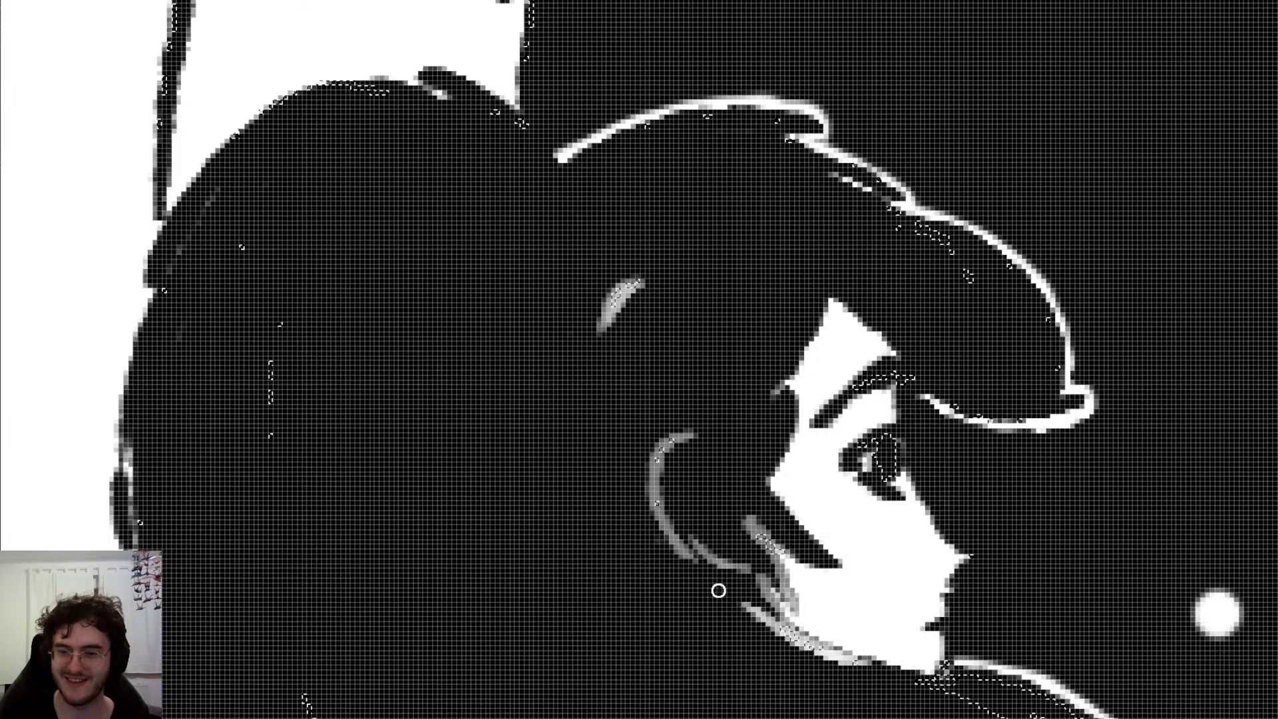
left_click_drag(836, 657, 762, 578)
left_click_drag(752, 519, 792, 613)
left_click_drag(773, 474, 797, 641)
left_click_drag(747, 519, 765, 547)
mouse_move(776, 503)
left_mouse_down()
mouse_move(788, 534)
mouse_move(691, 541)
mouse_move(661, 511)
left_mouse_up()
left_click_drag(671, 440, 658, 541)
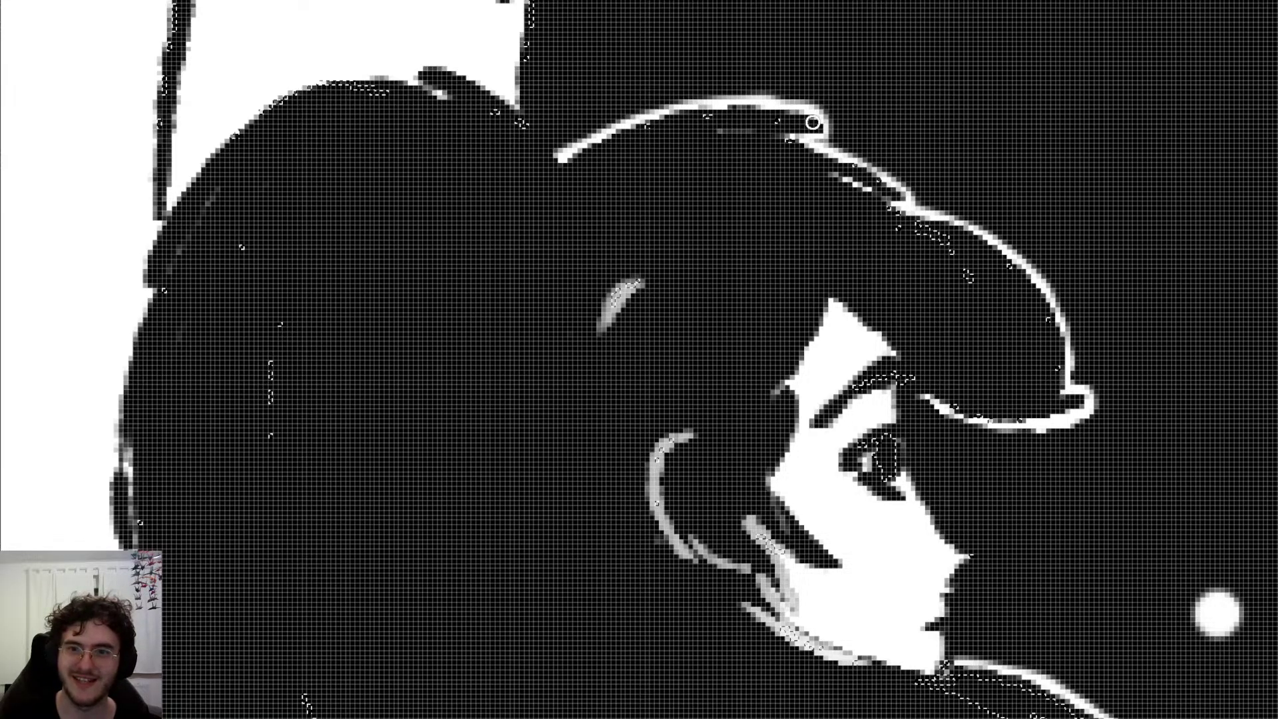
Step: Paint long curved white highlights down the back of the head, following the hair from the crown
mouse_move(278, 453)
left_mouse_down()
mouse_move(270, 442)
mouse_move(282, 522)
mouse_move(333, 163)
mouse_move(360, 166)
mouse_move(370, 147)
left_mouse_up()
mouse_move(232, 261)
left_mouse_down()
mouse_move(218, 300)
mouse_move(274, 200)
left_mouse_up()
left_click_drag(210, 316, 191, 381)
left_click_drag(277, 181, 213, 317)
left_click_drag(249, 255, 316, 161)
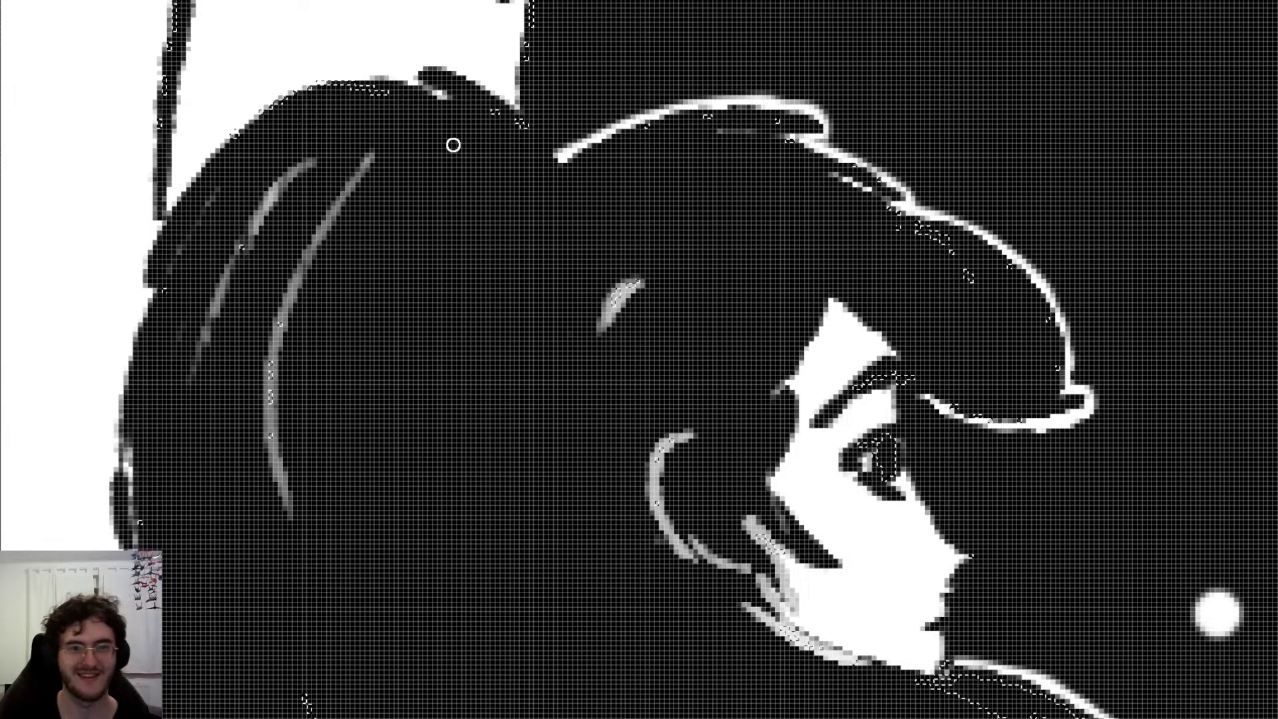
left_click_drag(442, 145, 199, 123)
Step: Continue the long back highlight with a tapering curved strand into the lower hair, undoing the stray stroke beside it
scroll(199, 122, "down", 1)
scroll(298, 402, "up", 1)
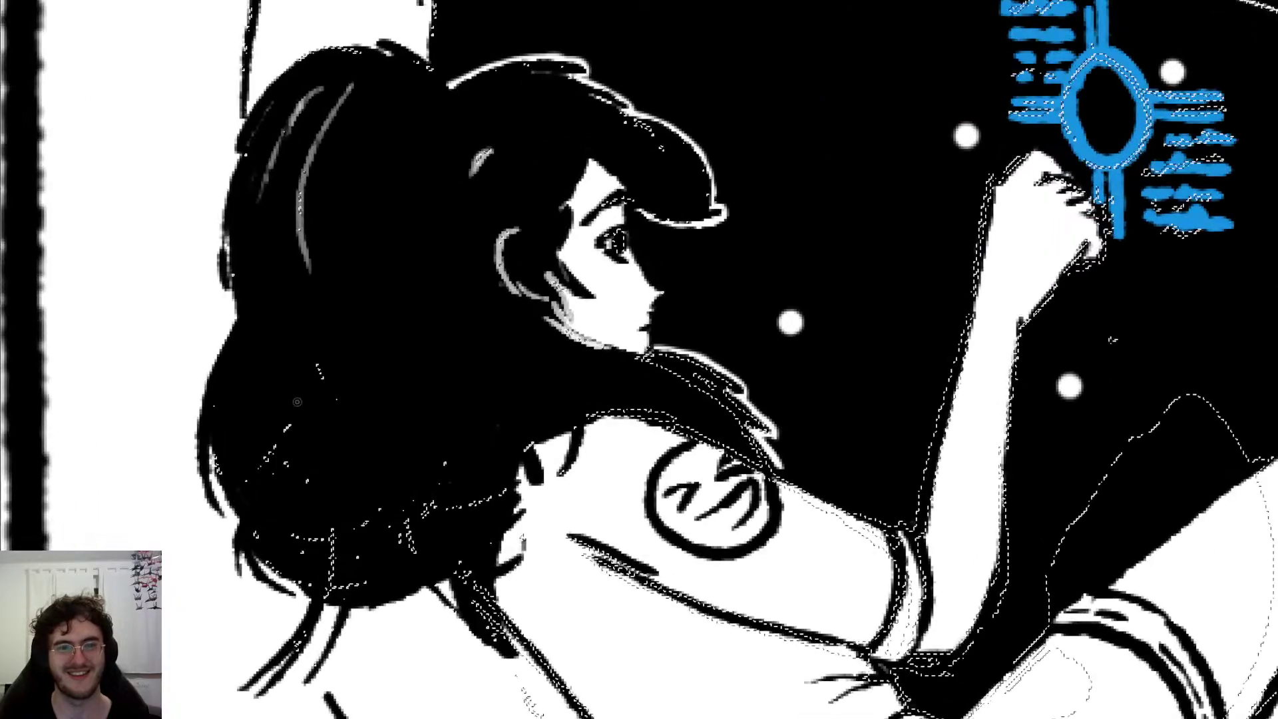
scroll(411, 453, "up", 2)
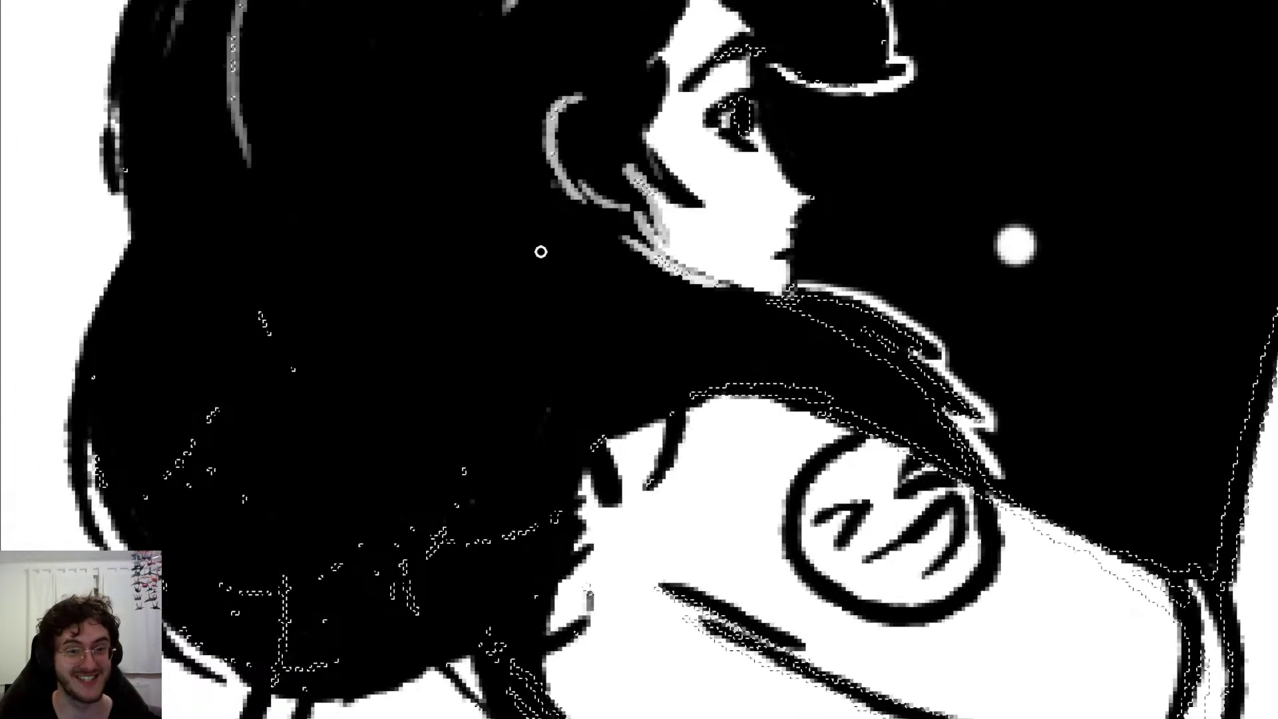
mouse_move(269, 296)
left_mouse_down()
mouse_move(231, 254)
mouse_move(266, 396)
left_mouse_up()
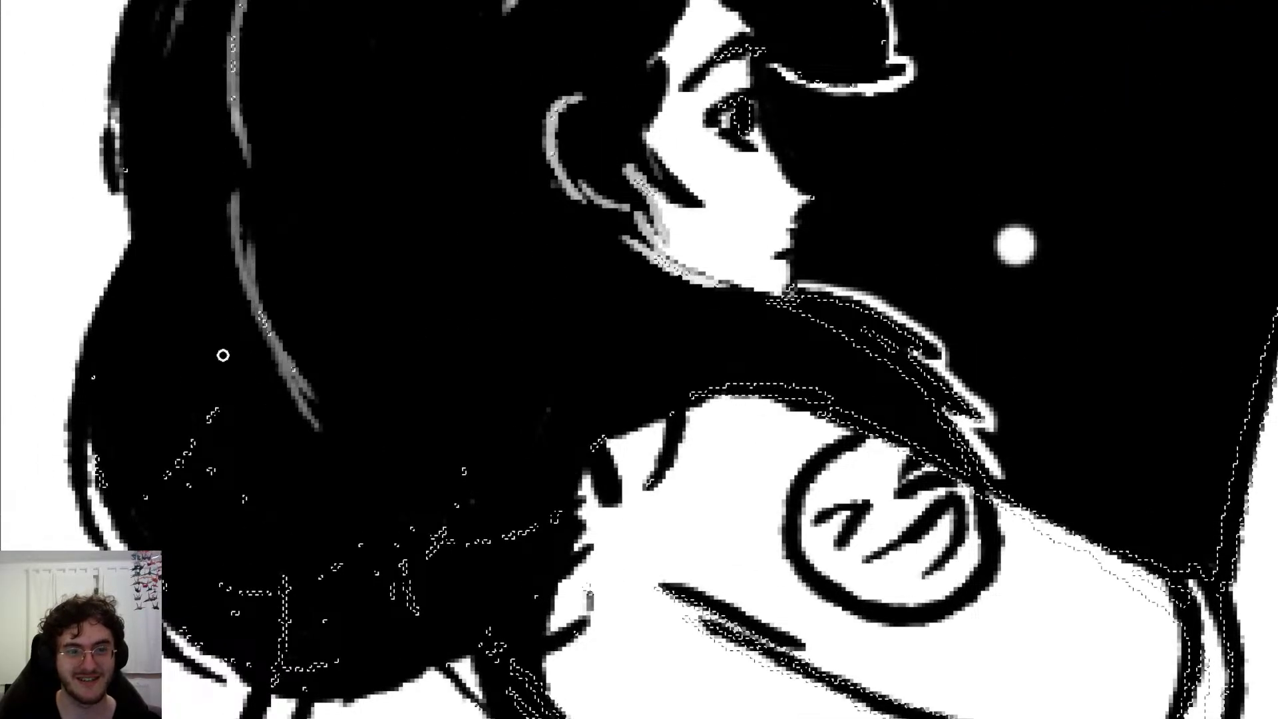
mouse_move(256, 286)
left_mouse_down()
mouse_move(302, 296)
mouse_move(357, 474)
mouse_move(345, 459)
mouse_move(201, 451)
left_mouse_up()
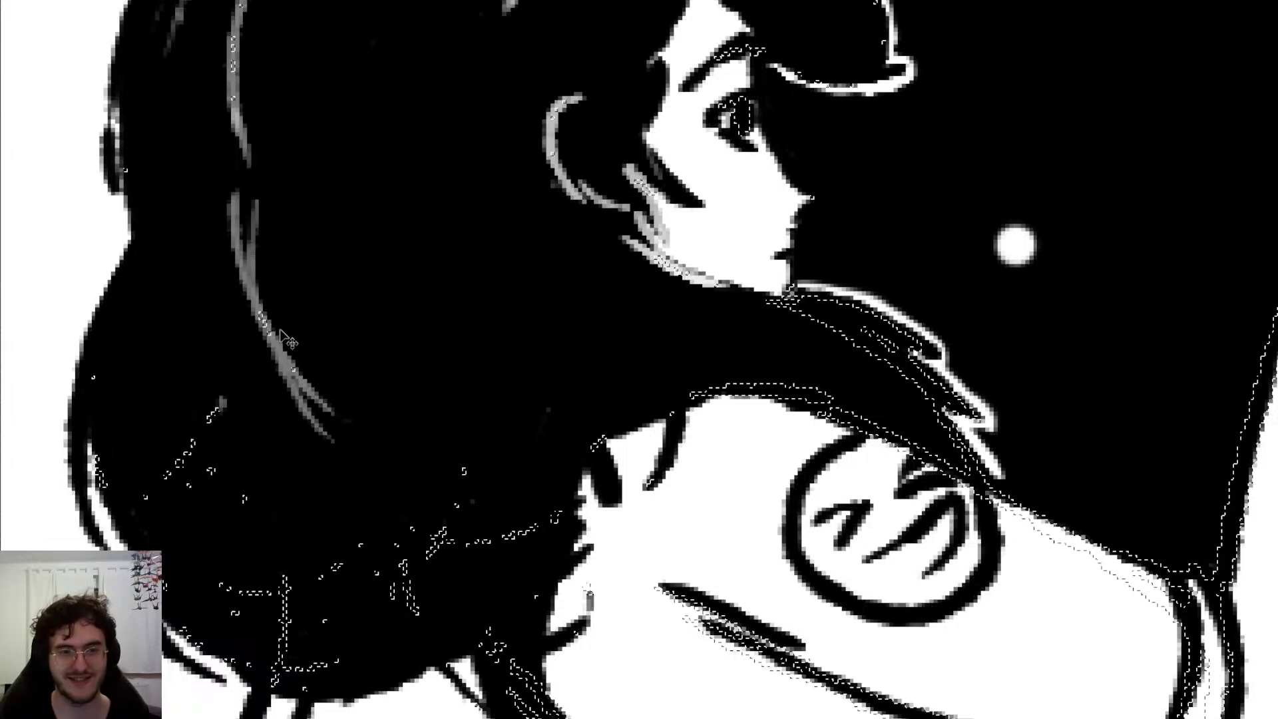
key("ctrl+z")
mouse_move(226, 186)
left_mouse_down()
mouse_move(280, 410)
mouse_move(233, 182)
mouse_move(262, 419)
mouse_move(337, 420)
left_mouse_up()
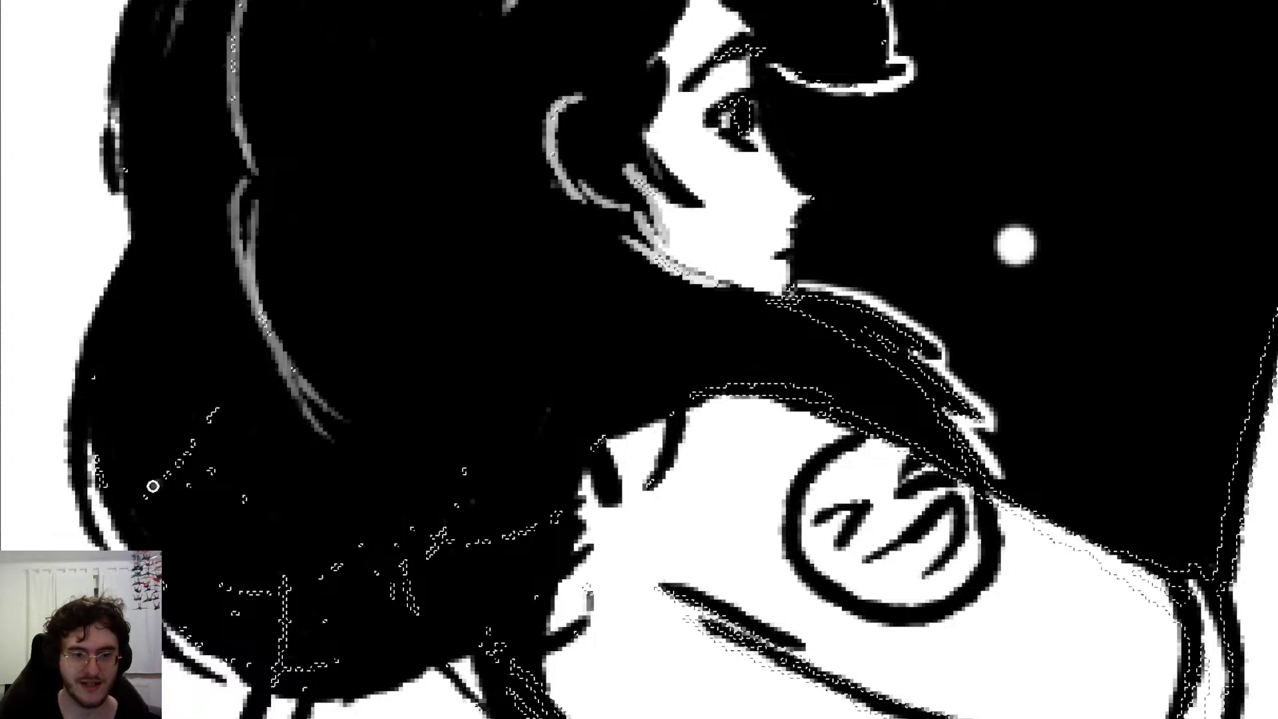
Step: Paint crossing white strands in the lower back hair and thin lines running up toward the indent behind the head
mouse_move(169, 447)
left_mouse_down()
mouse_move(150, 471)
mouse_move(180, 516)
mouse_move(211, 505)
mouse_move(294, 518)
left_mouse_up()
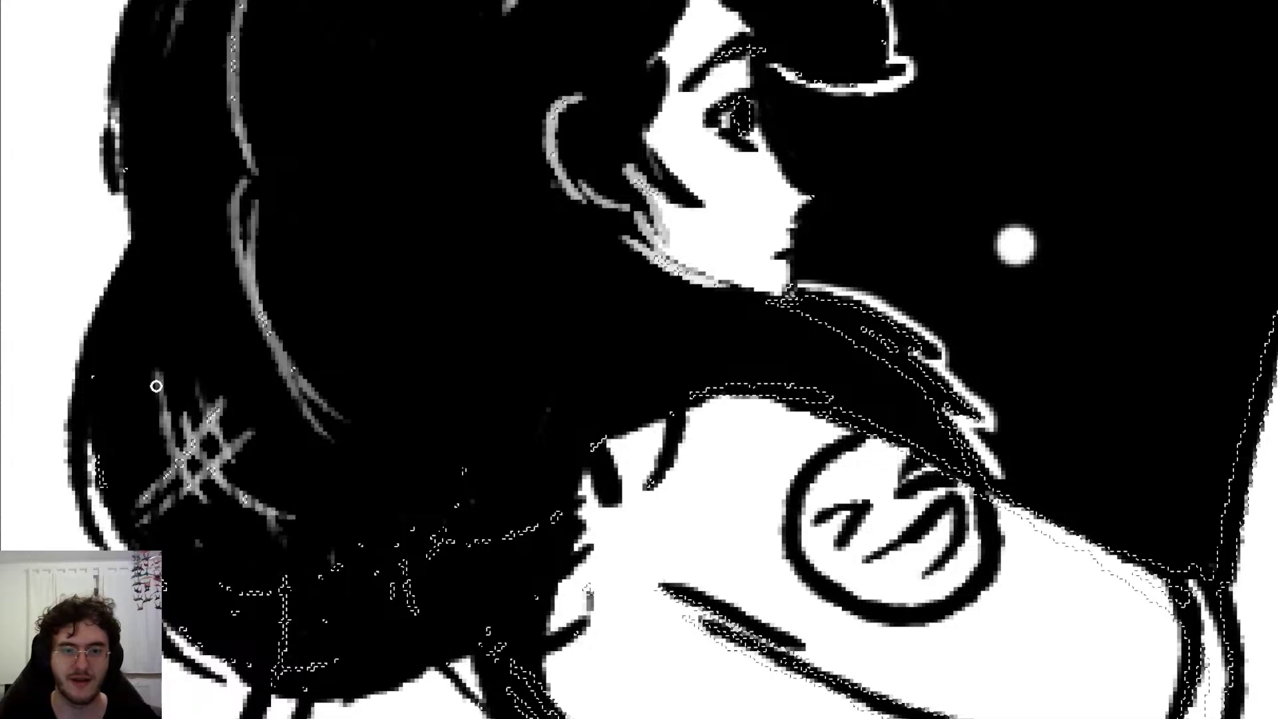
left_click_drag(158, 373, 169, 416)
left_click_drag(135, 324, 127, 370)
left_click_drag(152, 290, 175, 462)
left_click_drag(185, 412, 206, 500)
mouse_move(198, 364)
left_mouse_down()
mouse_move(254, 509)
mouse_move(276, 529)
left_mouse_up()
mouse_move(149, 272)
left_mouse_down()
mouse_move(126, 367)
mouse_move(165, 269)
mouse_move(157, 244)
left_mouse_up()
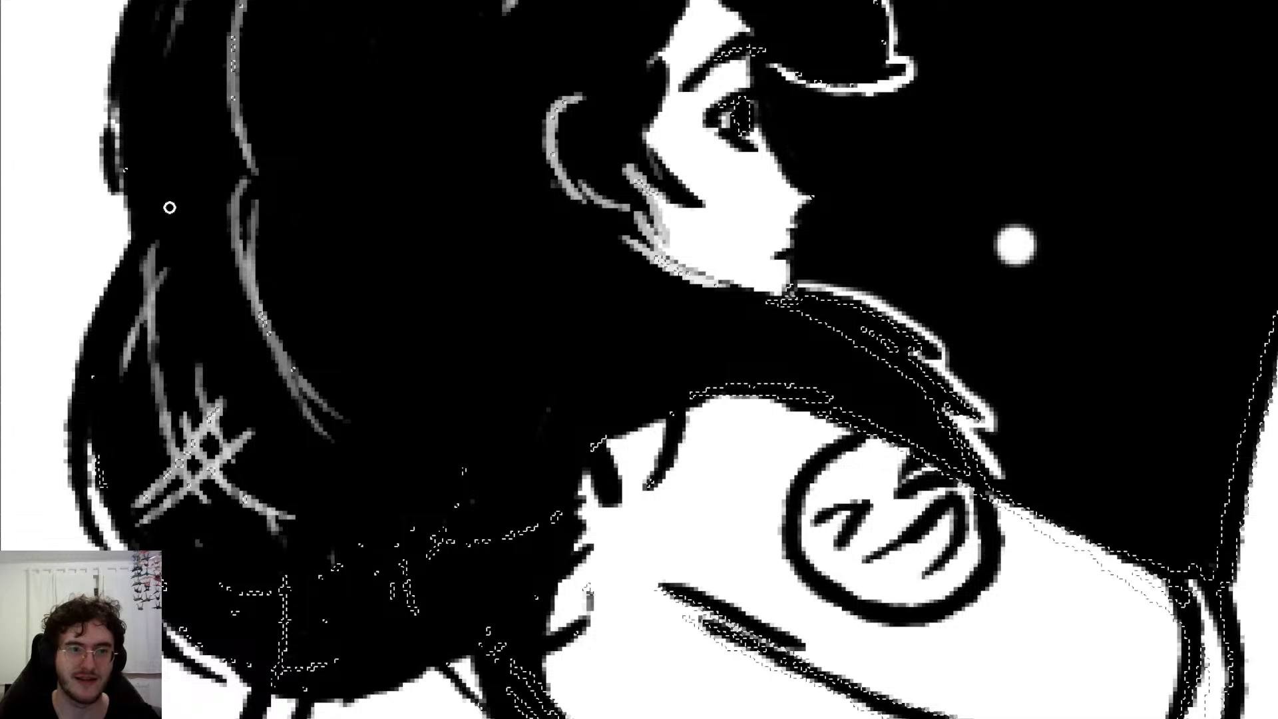
left_click_drag(154, 318, 170, 439)
left_click_drag(137, 238, 126, 257)
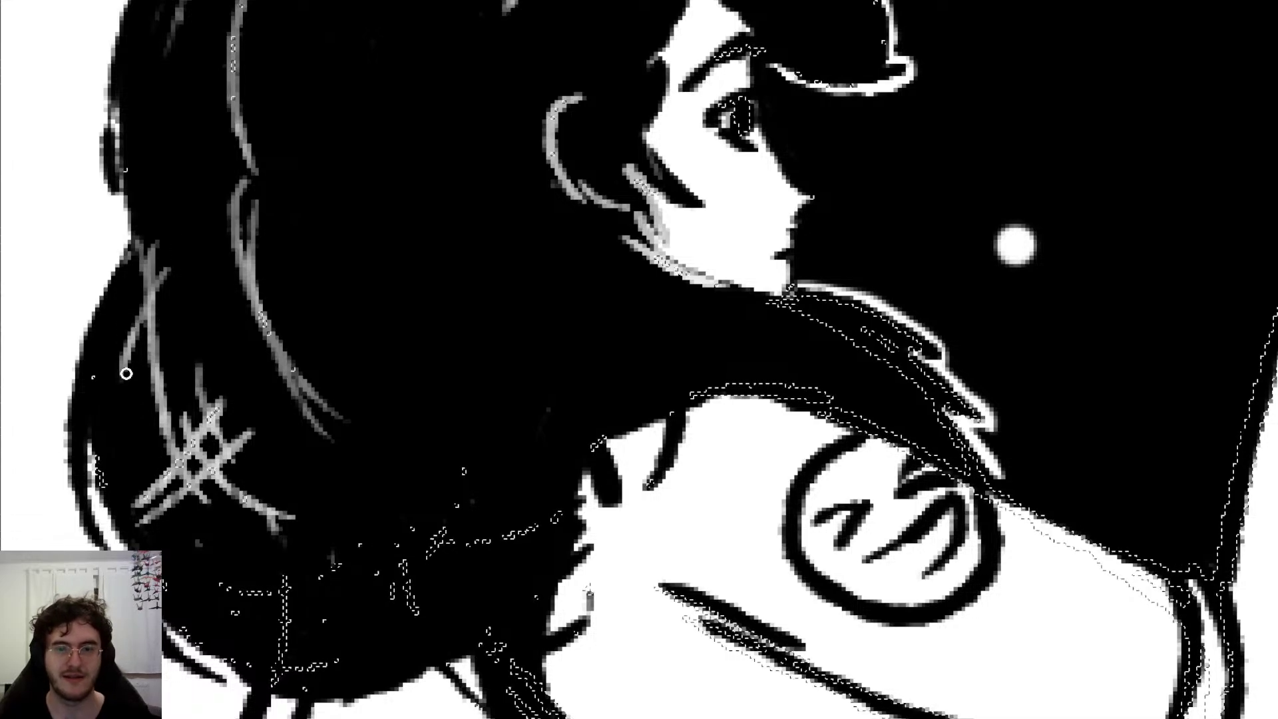
Step: Try thin white strands along the outer back edge of the lower hair and undo the excess strokes
scroll(503, 461, "up", 3)
scroll(503, 461, "left", 4)
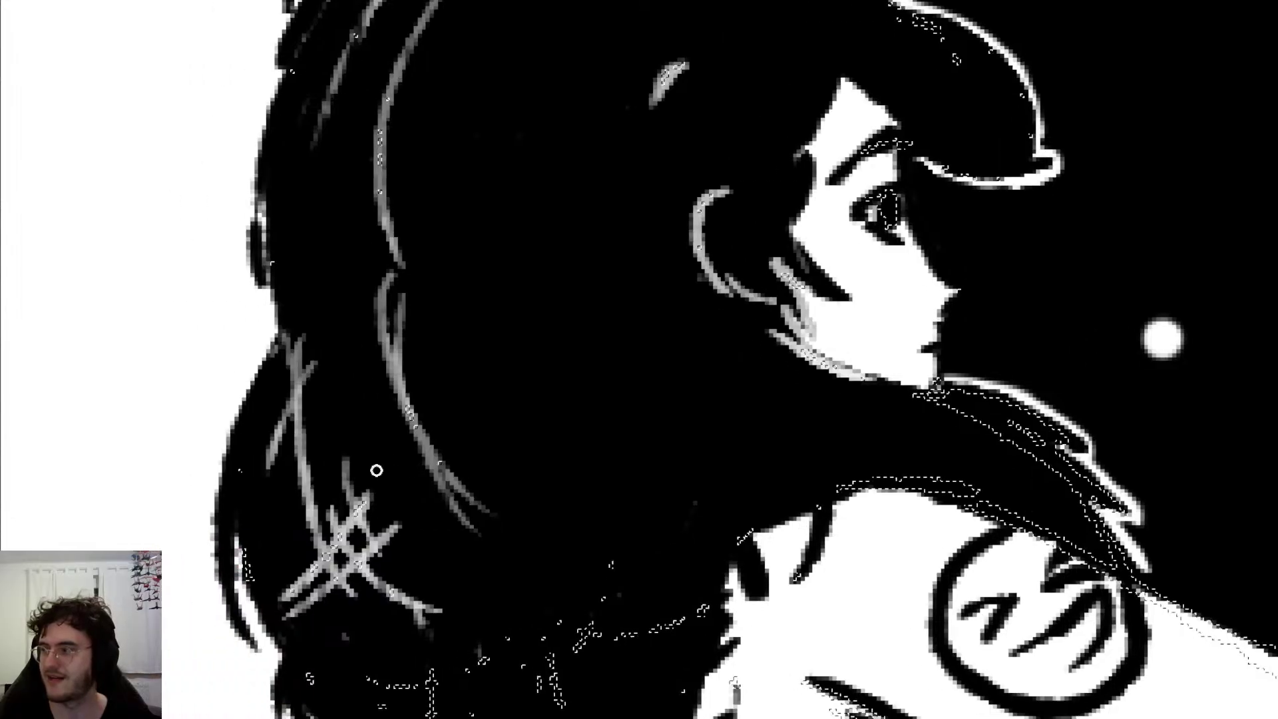
scroll(370, 465, "down", 4)
scroll(393, 420, "down", 2)
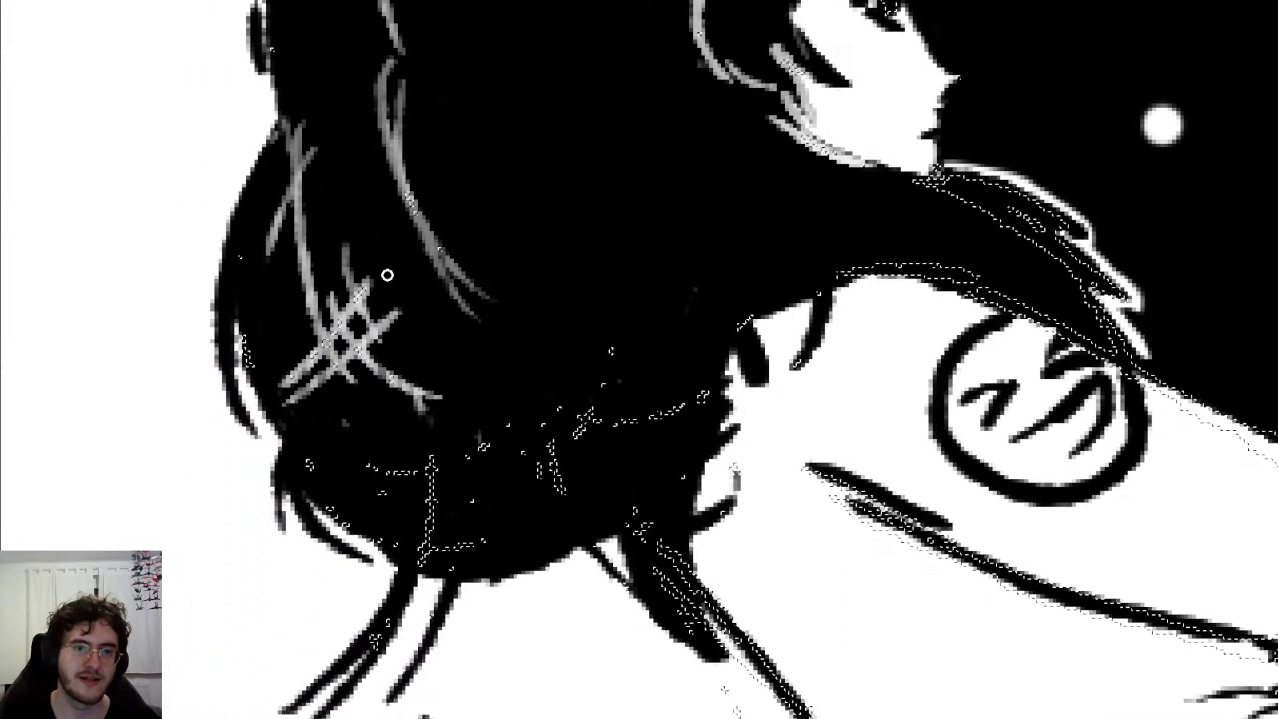
left_click_drag(237, 336, 245, 213)
left_click_drag(241, 363, 247, 199)
left_click_drag(252, 382, 247, 183)
left_click_drag(258, 404, 260, 256)
left_click_drag(274, 426, 271, 225)
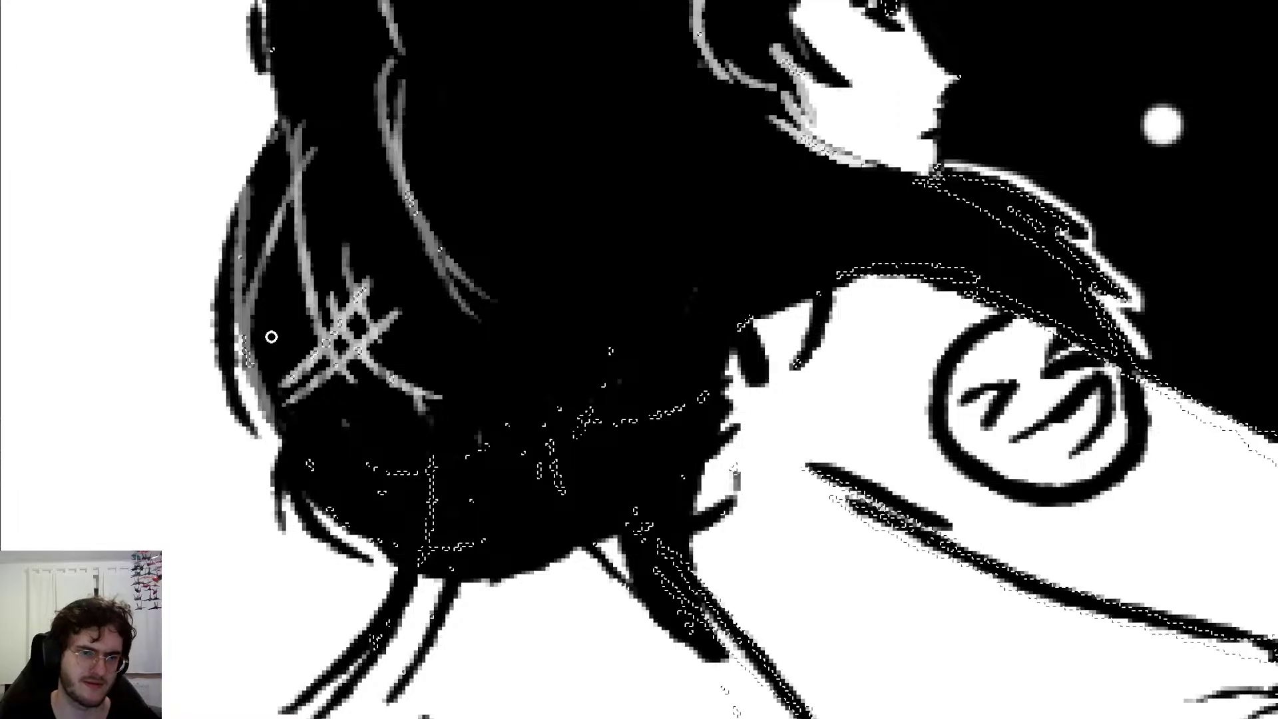
key("ctrl+z")
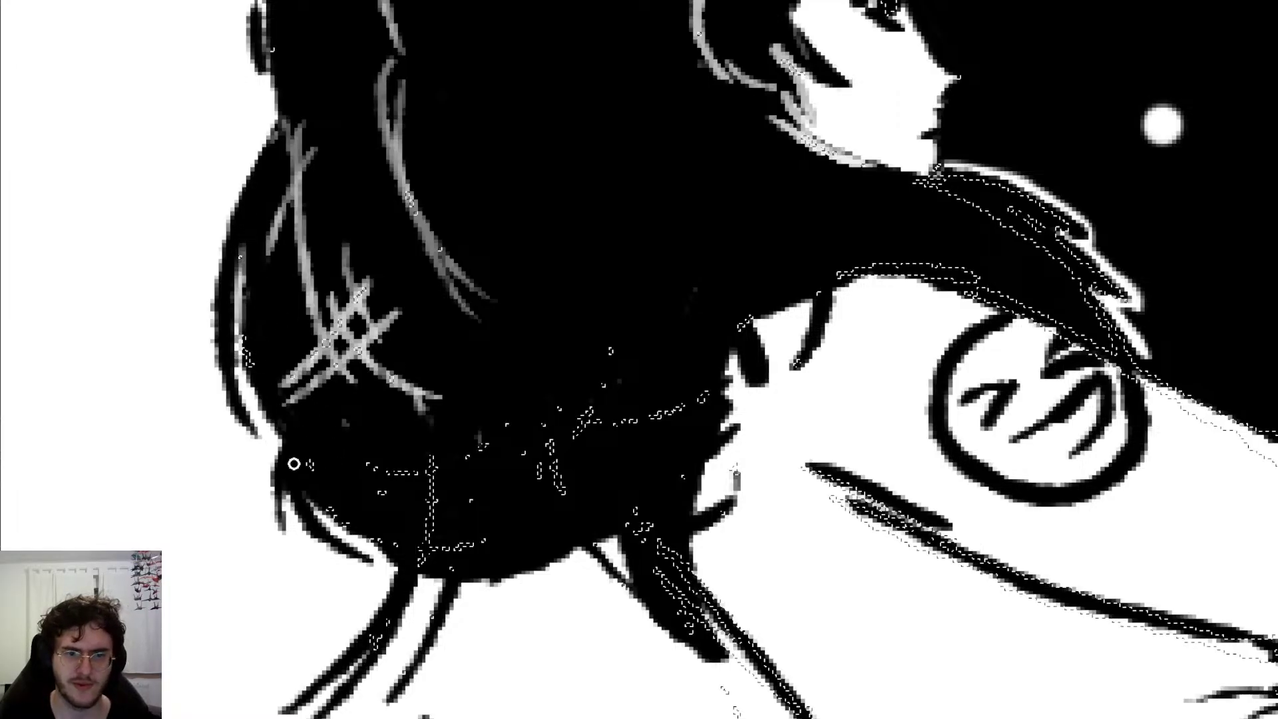
Step: Undo the short strokes at the hair's lower back edge and paint a vertical white strand down to its bottom edge
mouse_move(338, 525)
left_mouse_down()
mouse_move(293, 454)
mouse_move(306, 438)
left_mouse_up()
left_click_drag(348, 524, 321, 466)
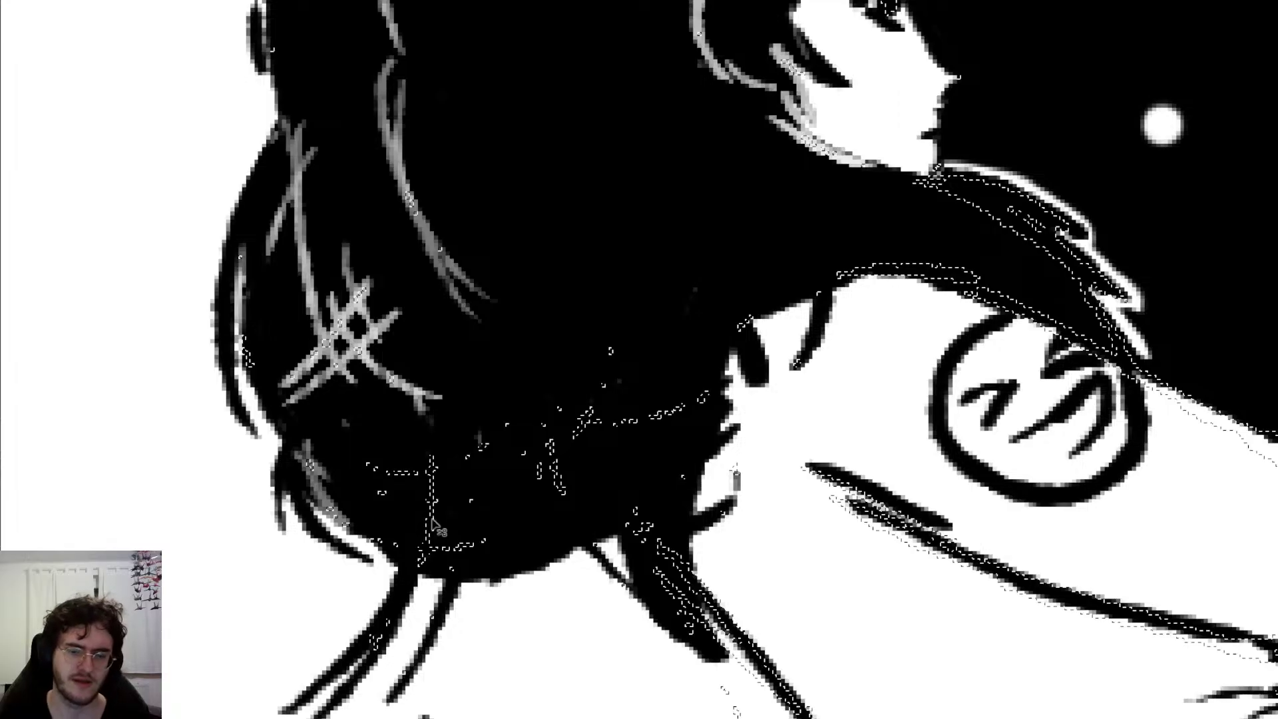
key("ctrl+z")
left_click_drag(418, 568, 436, 454)
left_click_drag(426, 542, 433, 430)
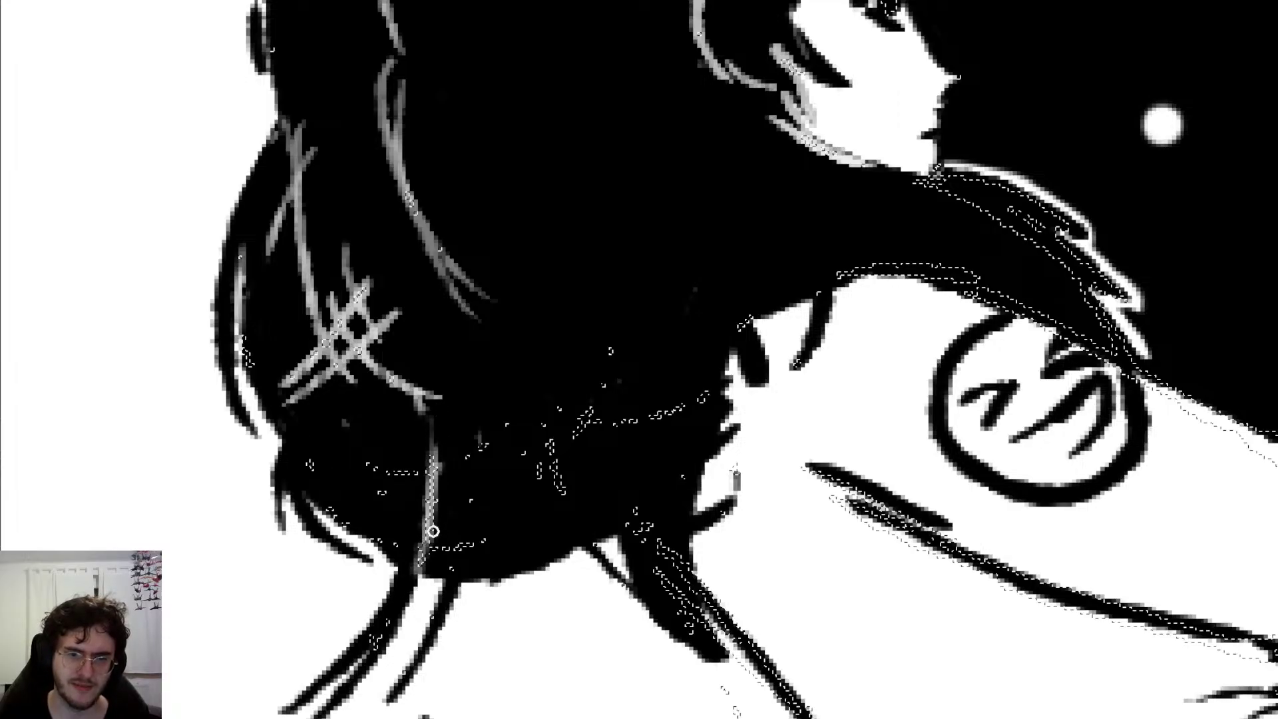
left_click_drag(431, 528, 426, 408)
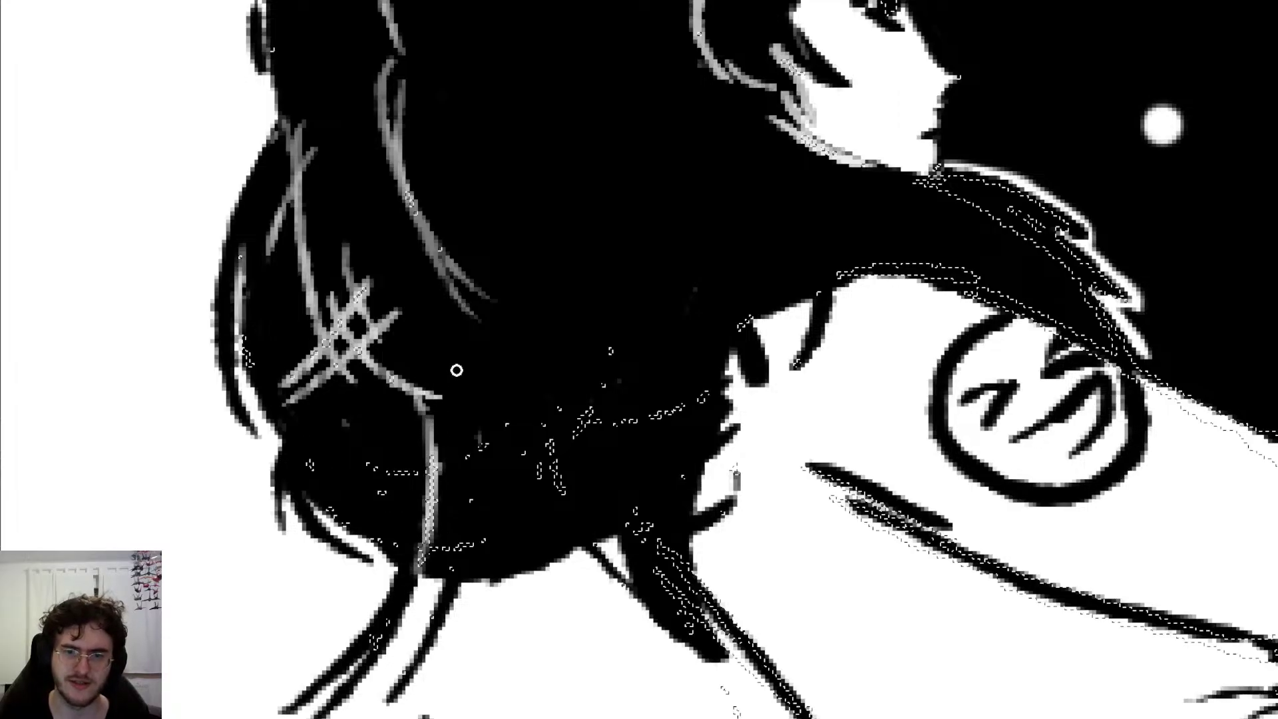
Step: Paint short, loose white strands in the lower hair near the nape and collar
mouse_move(552, 506)
left_mouse_down()
mouse_move(561, 406)
mouse_move(527, 447)
mouse_move(585, 394)
mouse_move(613, 336)
mouse_move(654, 429)
left_mouse_up()
left_click_drag(673, 401, 707, 326)
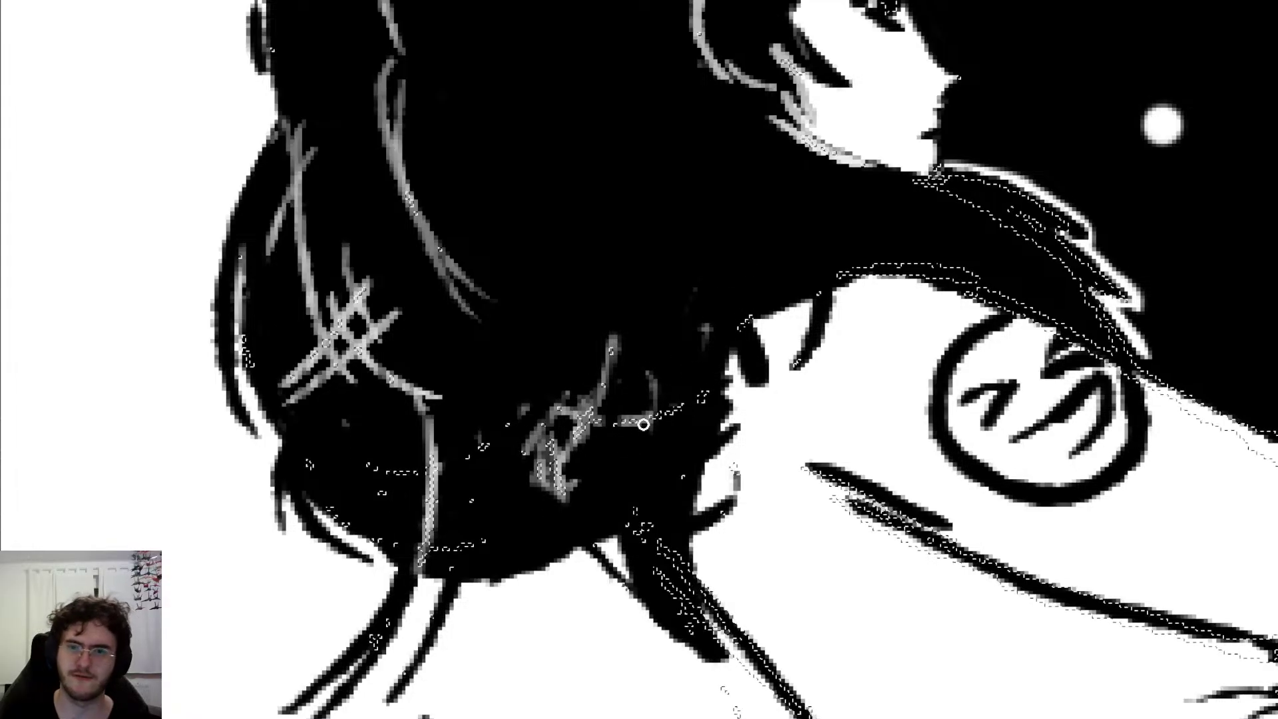
left_click_drag(643, 424, 658, 383)
left_click_drag(679, 406, 706, 326)
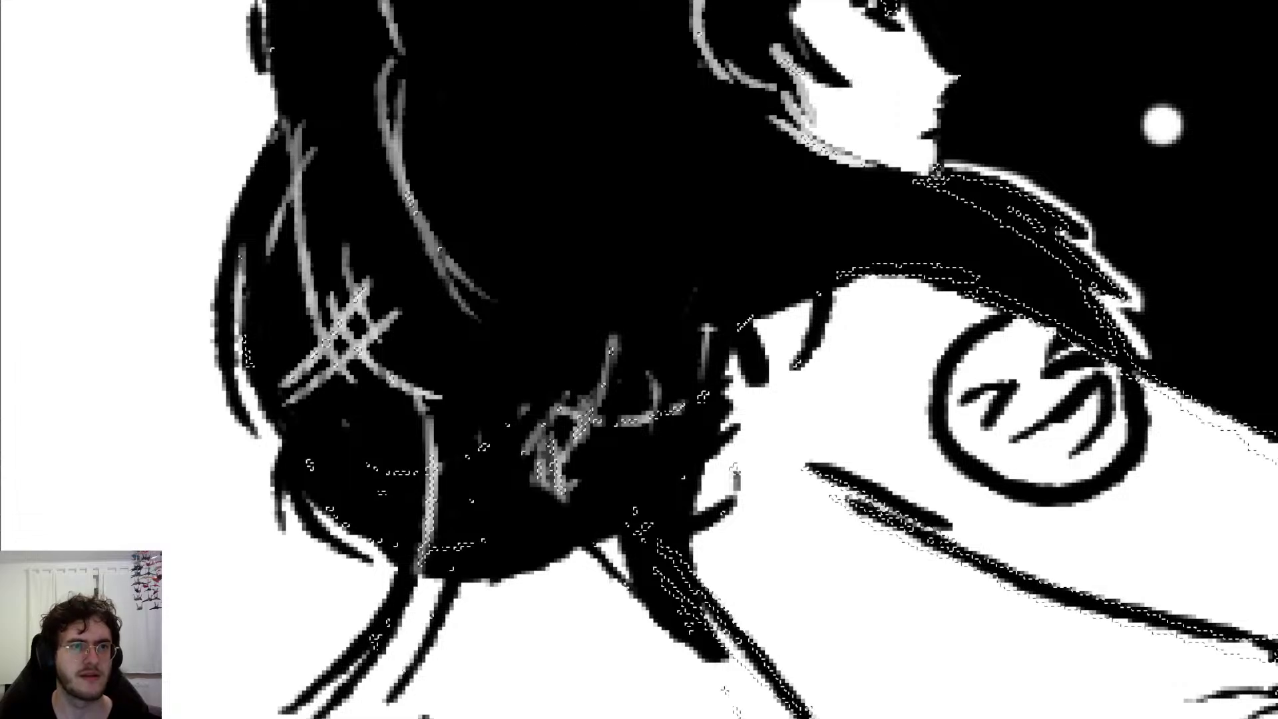
Step: Drop the selection to examine the highlights on the whole figure, restore it and undo the loose strands near the nape
key("ctrl+d")
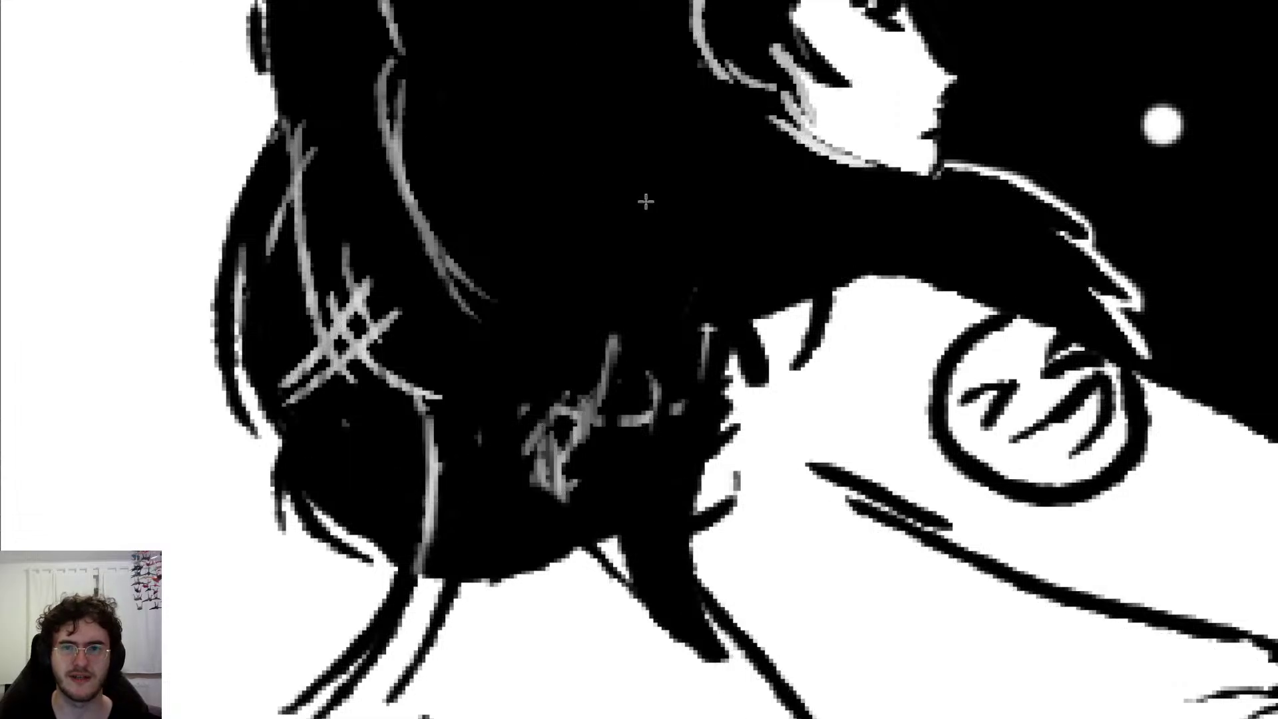
scroll(646, 201, "down", 6)
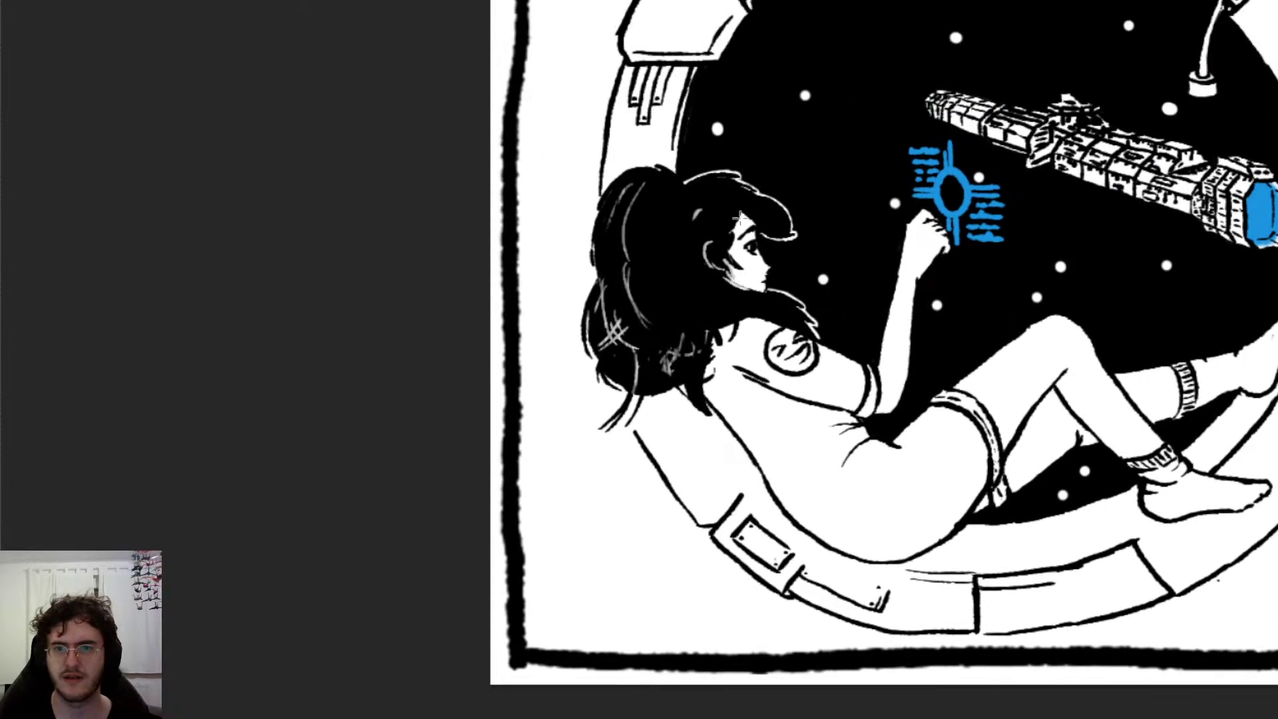
scroll(739, 217, "up", 2)
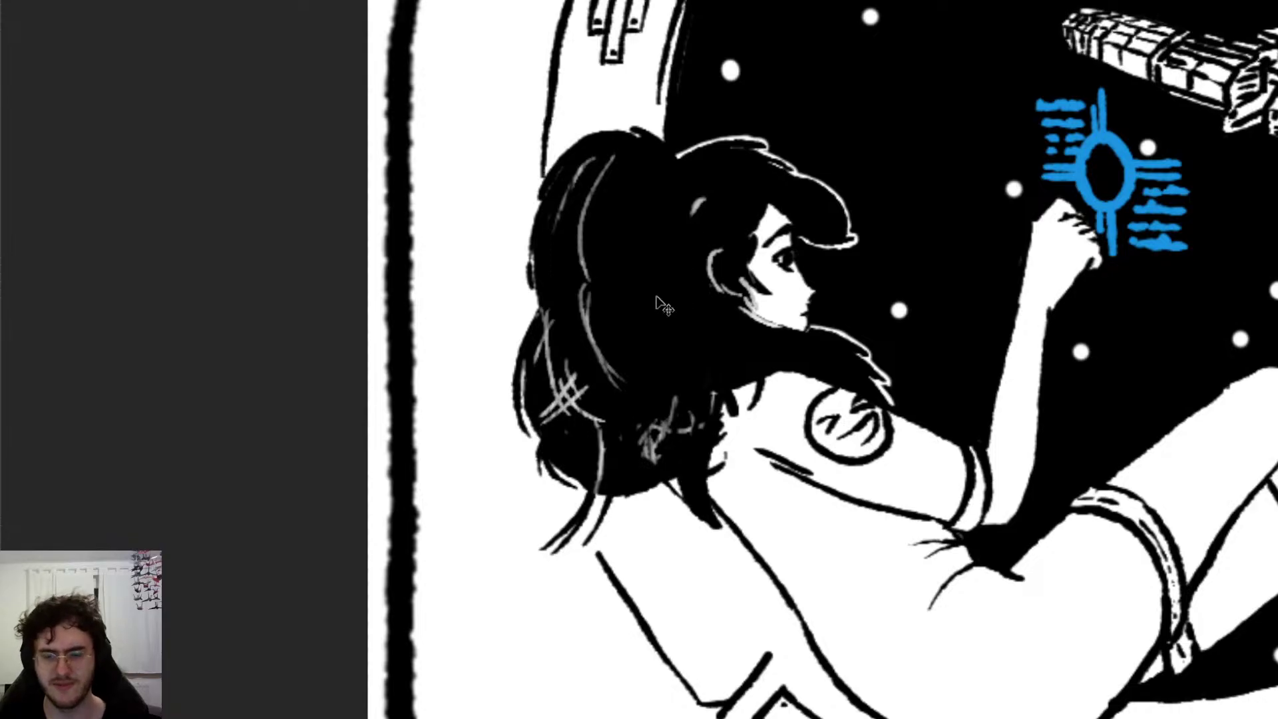
key("ctrl+shift+d")
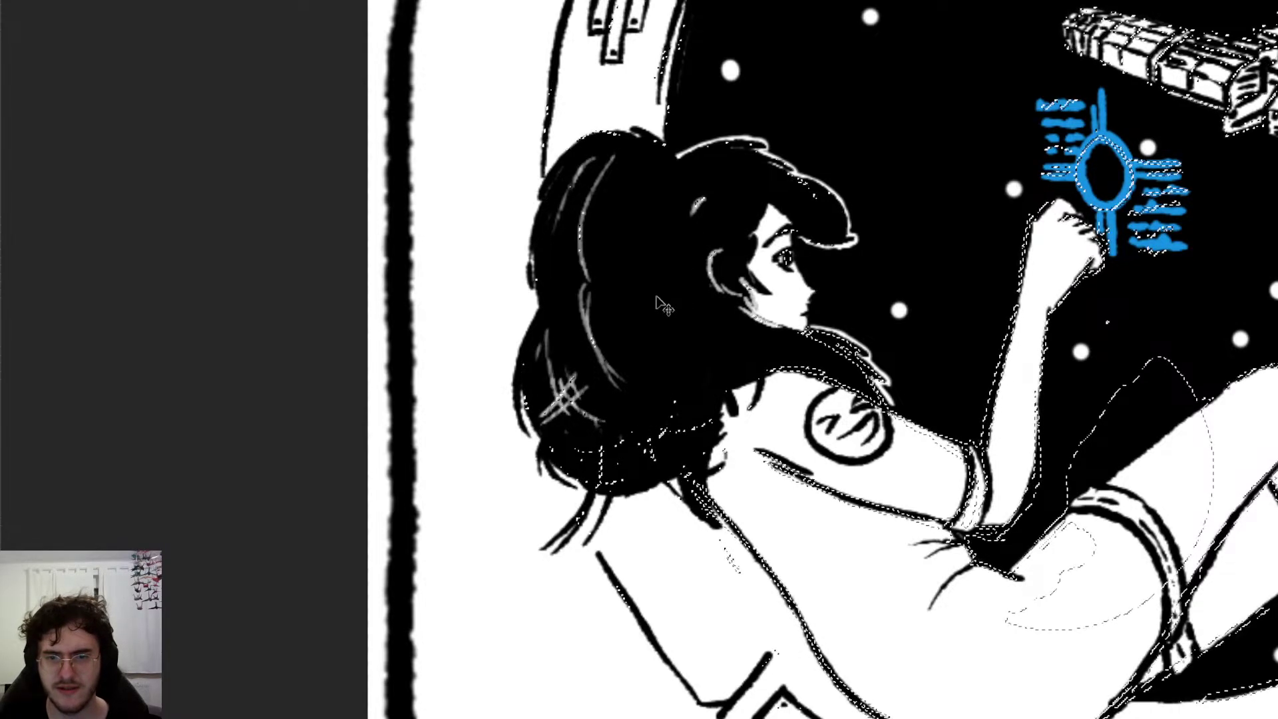
Step: Clear the selection and the lower hair highlights, and paint solid white along the lower half of the long crown strand
key("ctrl+d")
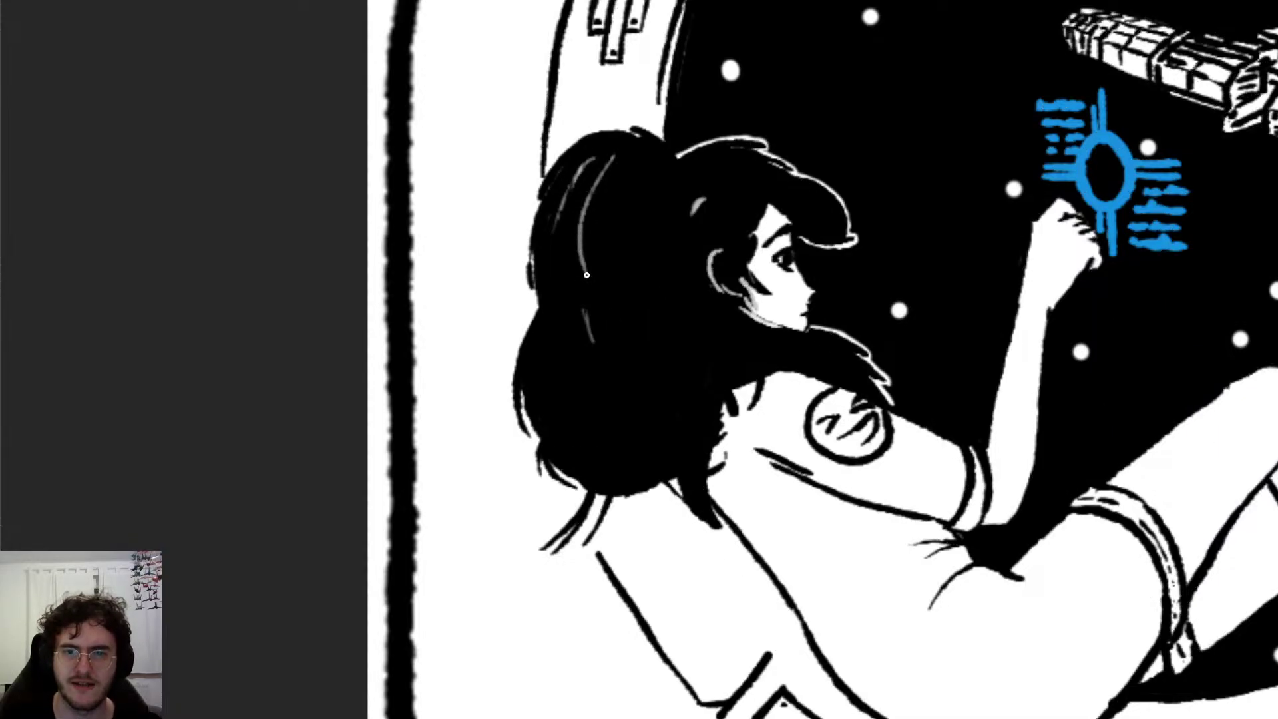
left_click_drag(586, 275, 596, 180)
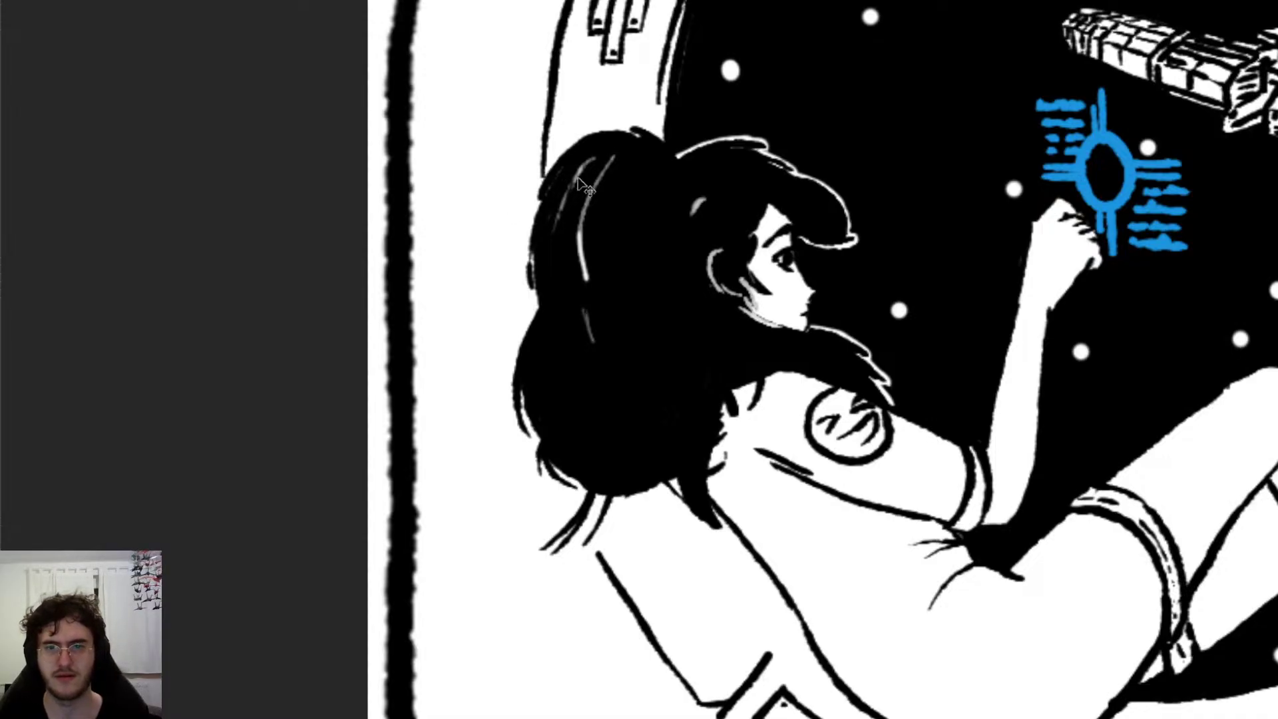
Step: Try thickening the outer crown highlight with bold white strokes, and undo them
scroll(582, 179, "up", 1)
scroll(582, 178, "up", 4)
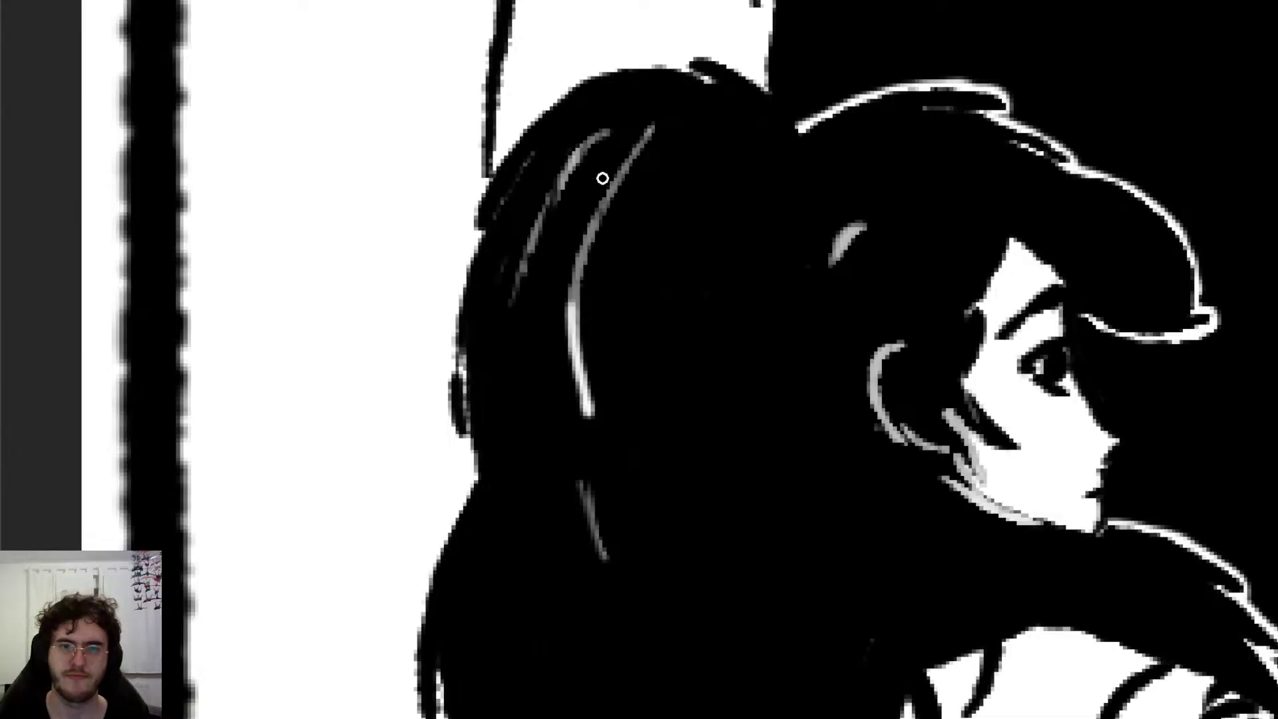
mouse_move(506, 304)
left_mouse_down()
mouse_move(551, 200)
mouse_move(616, 131)
mouse_move(541, 213)
left_mouse_up()
left_click_drag(602, 137, 532, 241)
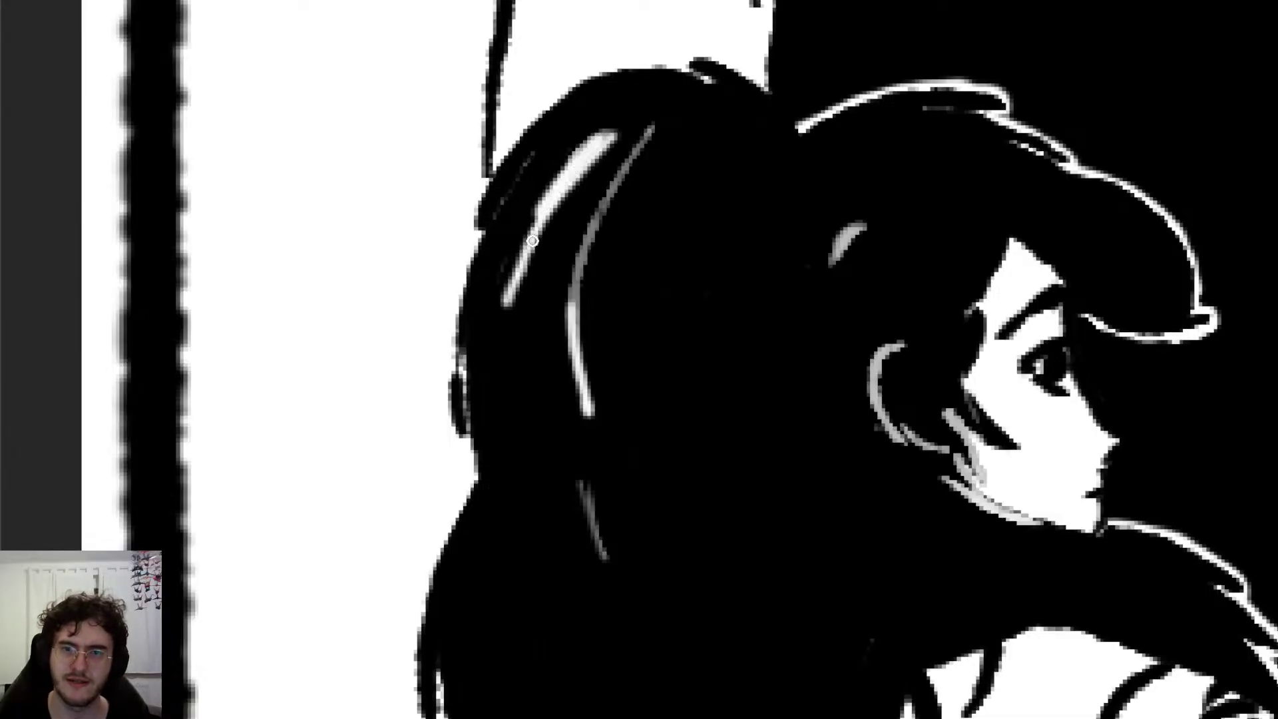
left_click_drag(638, 171, 536, 223)
left_click_drag(569, 150, 502, 306)
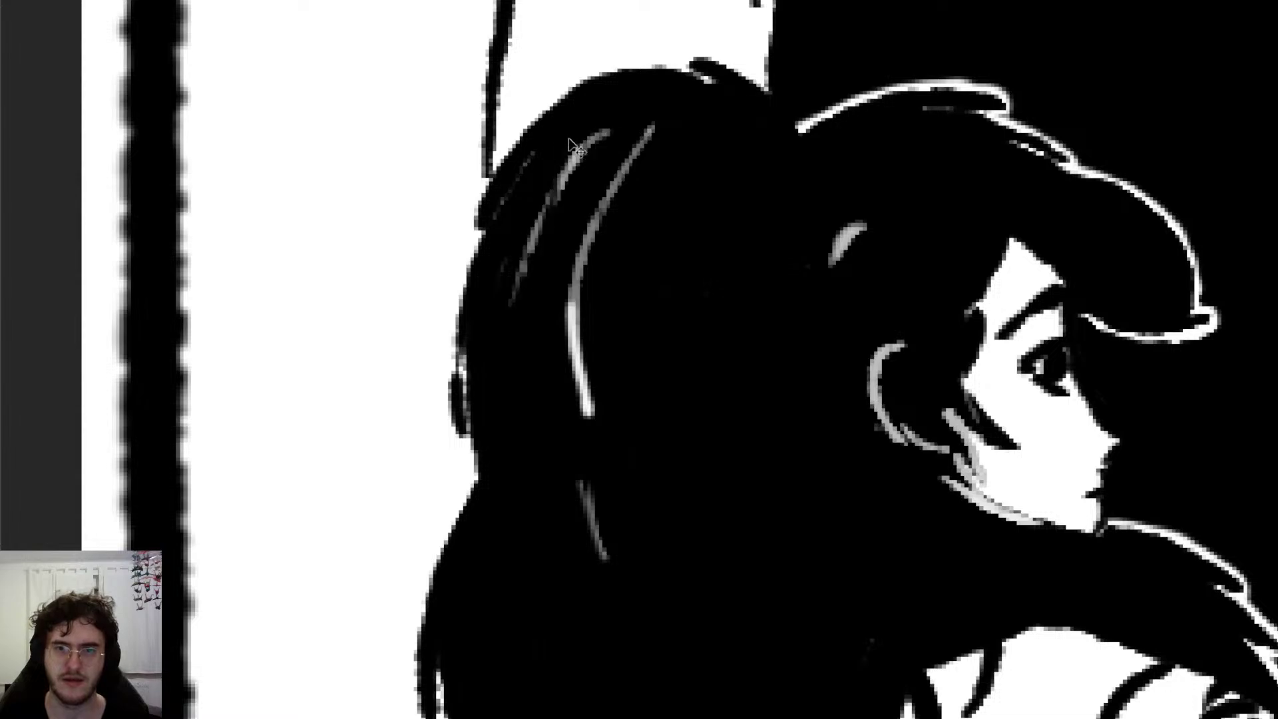
Step: Paint solid white over the crown strands and the short strand below them, and add a thin highlight along the lower back edge
mouse_move(599, 130)
left_mouse_down()
mouse_move(581, 136)
mouse_move(502, 285)
left_mouse_up()
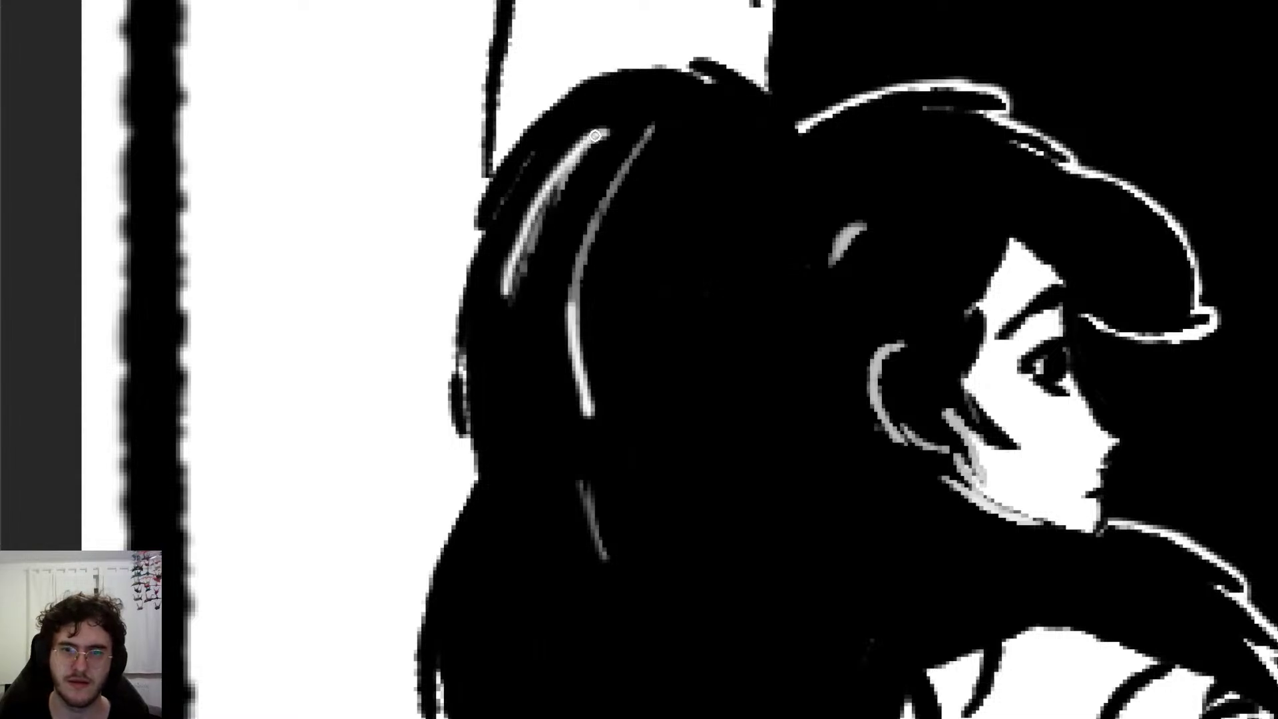
mouse_move(595, 135)
left_mouse_down()
mouse_move(507, 306)
mouse_move(550, 194)
left_mouse_up()
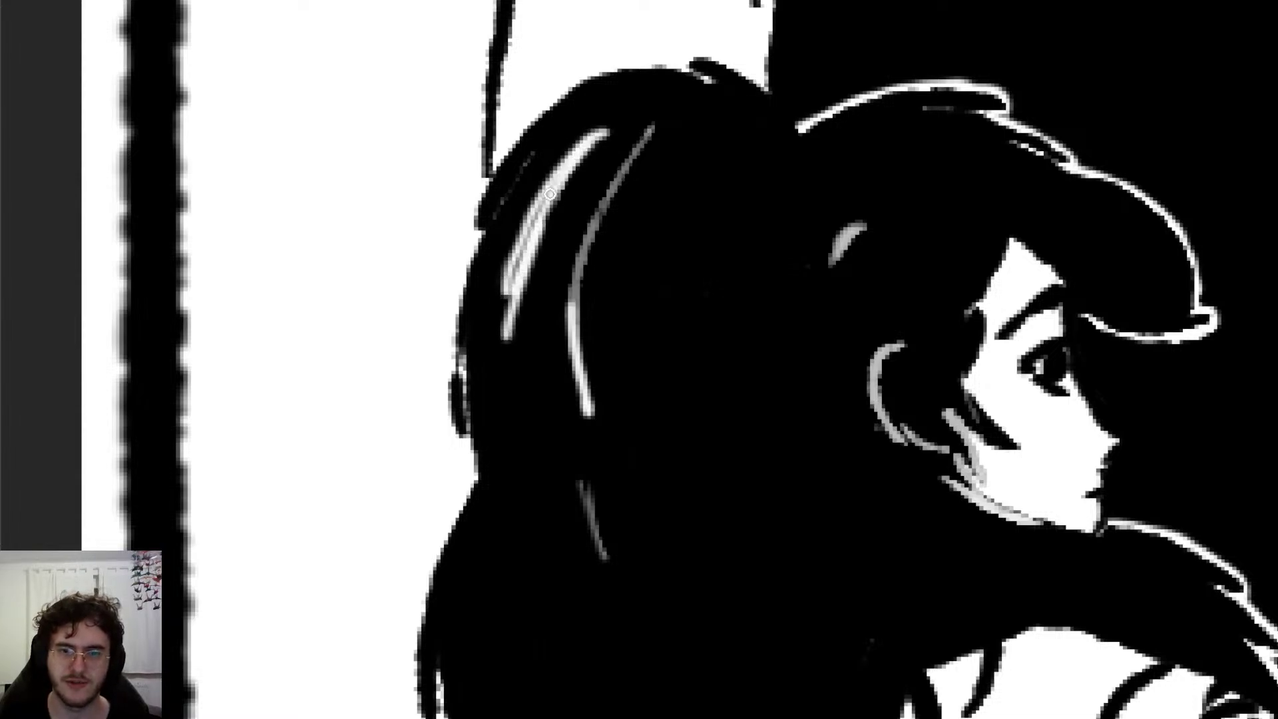
mouse_move(582, 407)
left_mouse_down()
mouse_move(604, 177)
mouse_move(658, 126)
left_mouse_up()
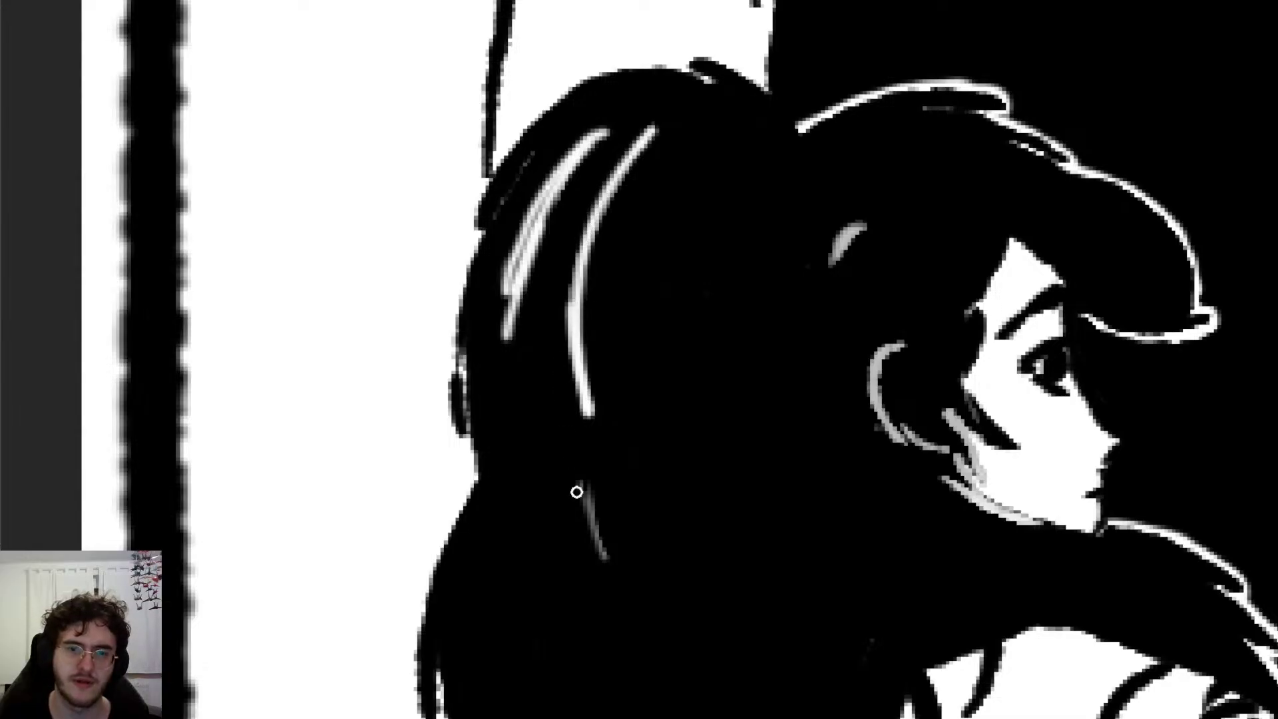
left_click_drag(610, 578, 573, 473)
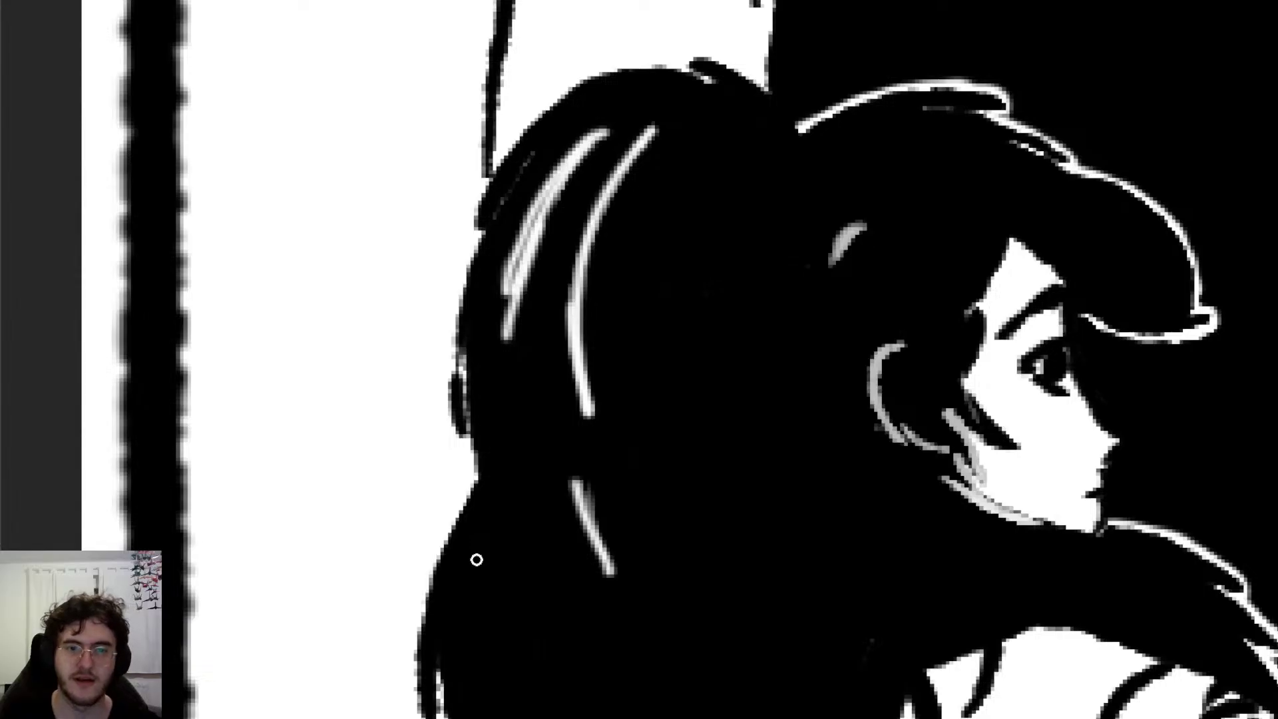
scroll(476, 560, "down", 3)
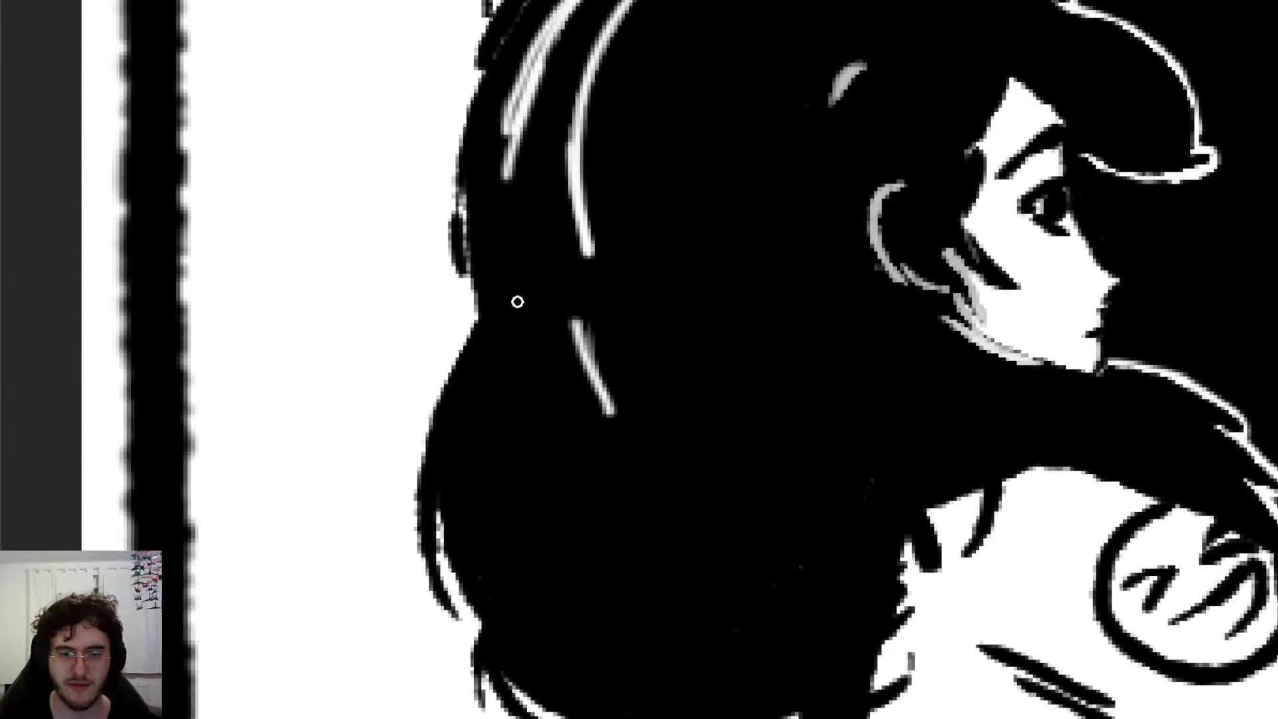
left_click_drag(441, 534, 453, 453)
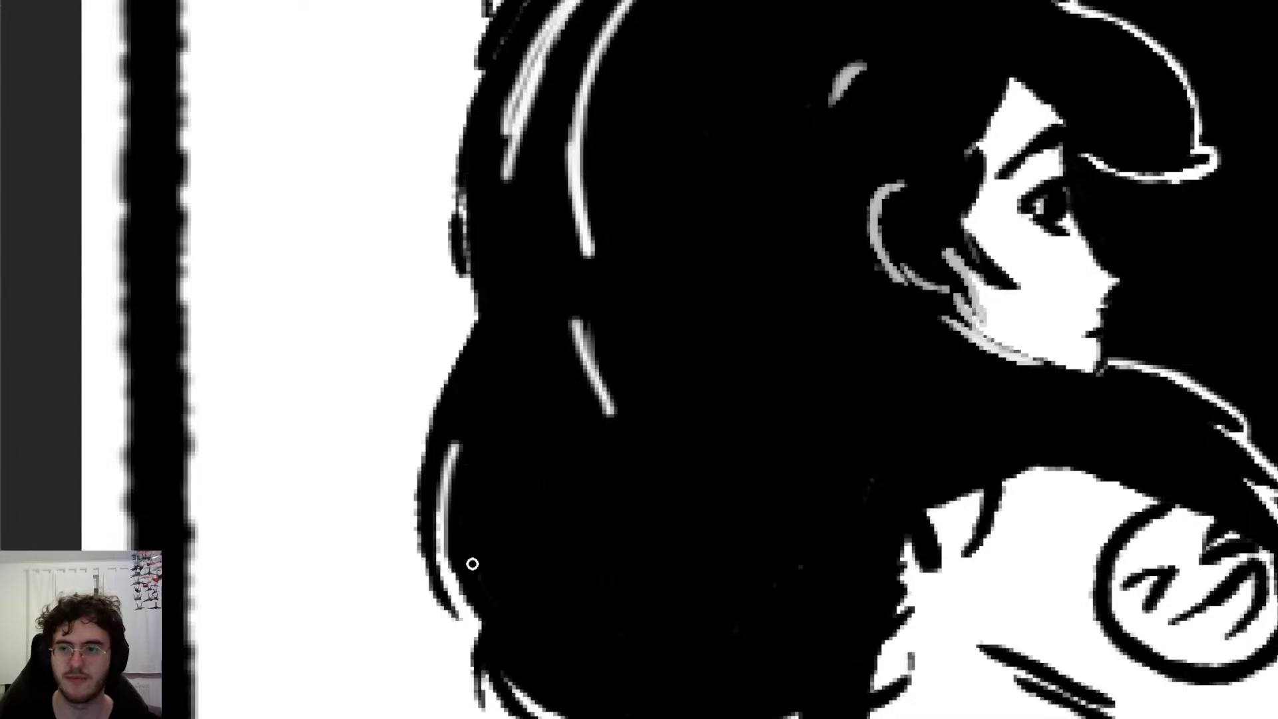
Step: Try a short slanted white stroke inward from the notch in the lower back hair edge, and undo it
scroll(599, 516, "down", 5)
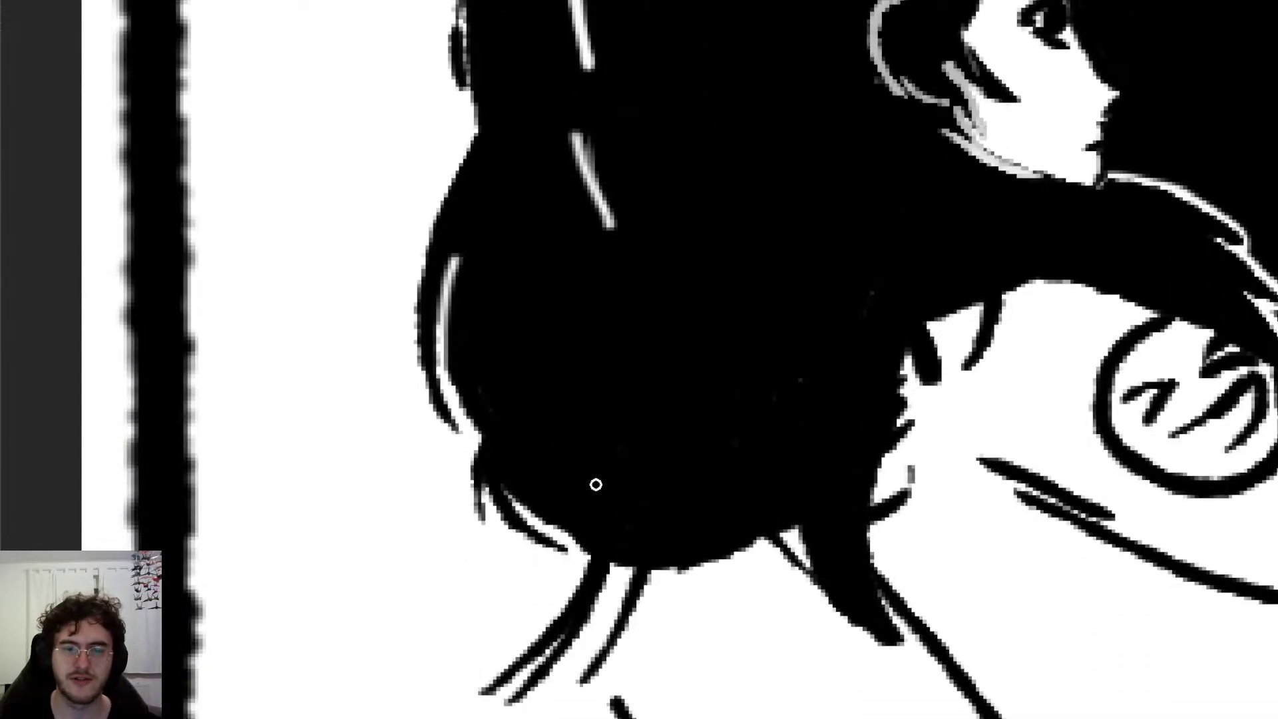
left_click_drag(469, 458, 499, 416)
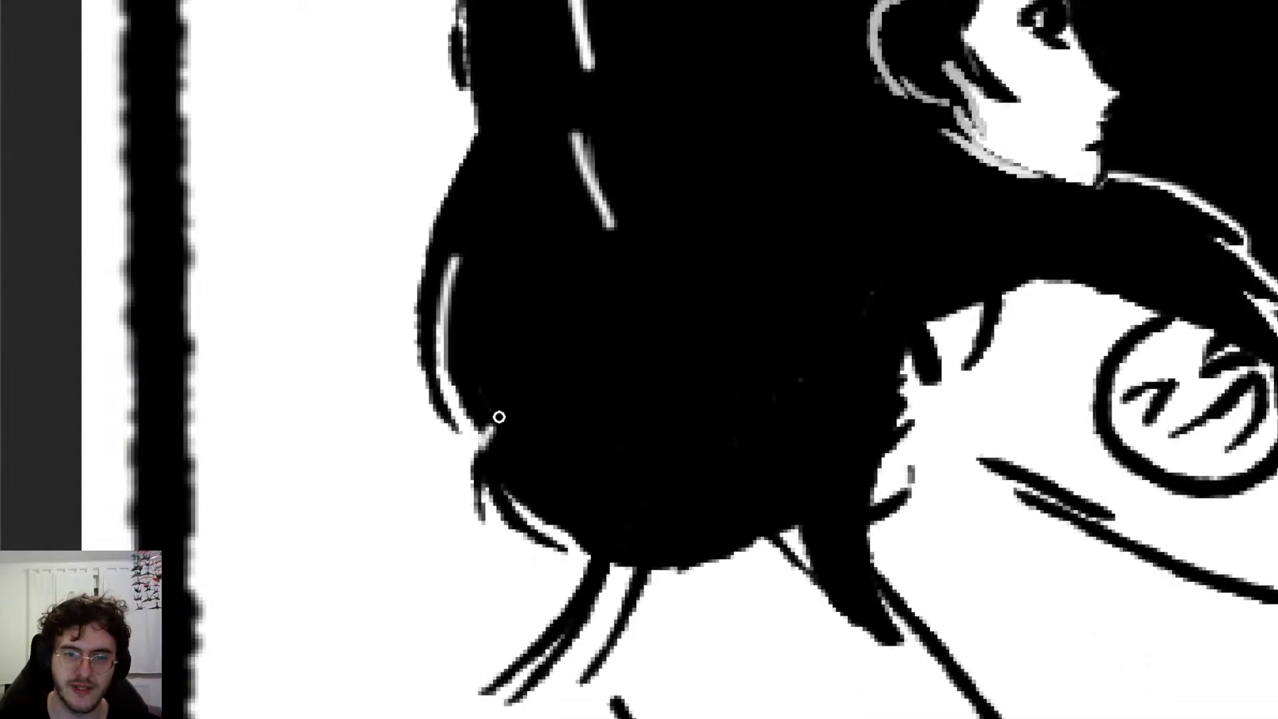
key("ctrl+z")
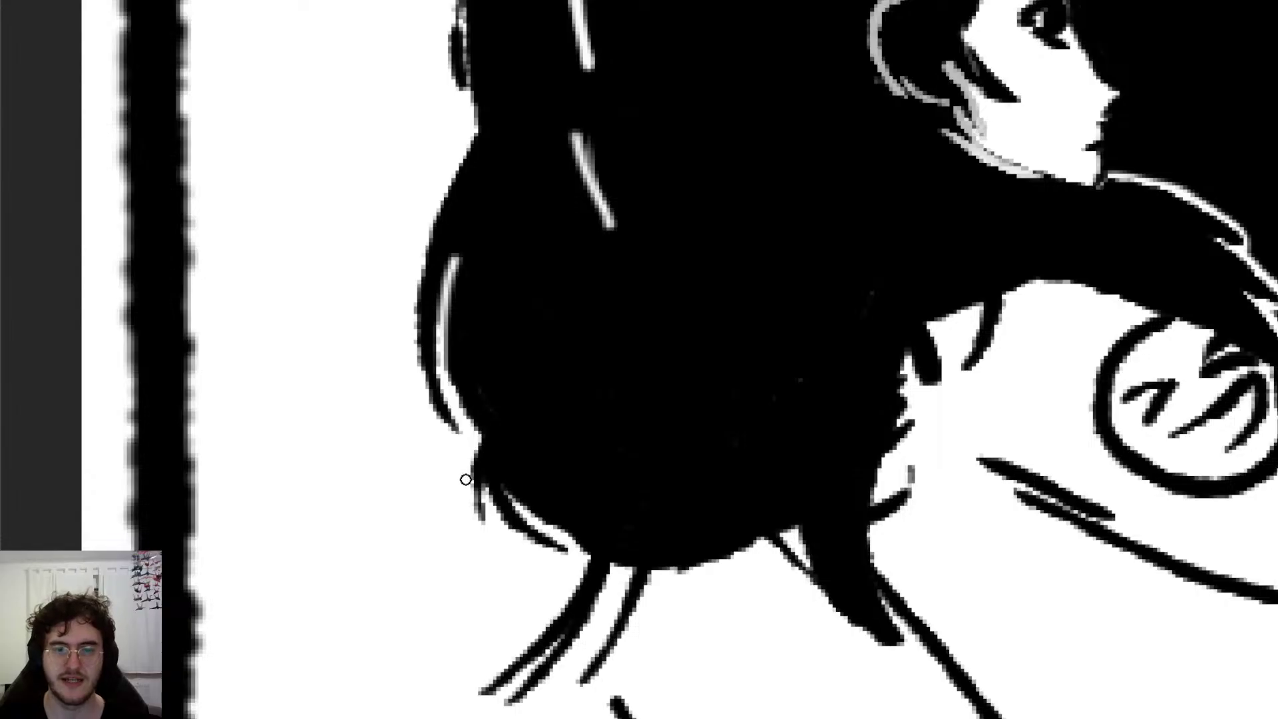
left_click_drag(470, 457, 520, 380)
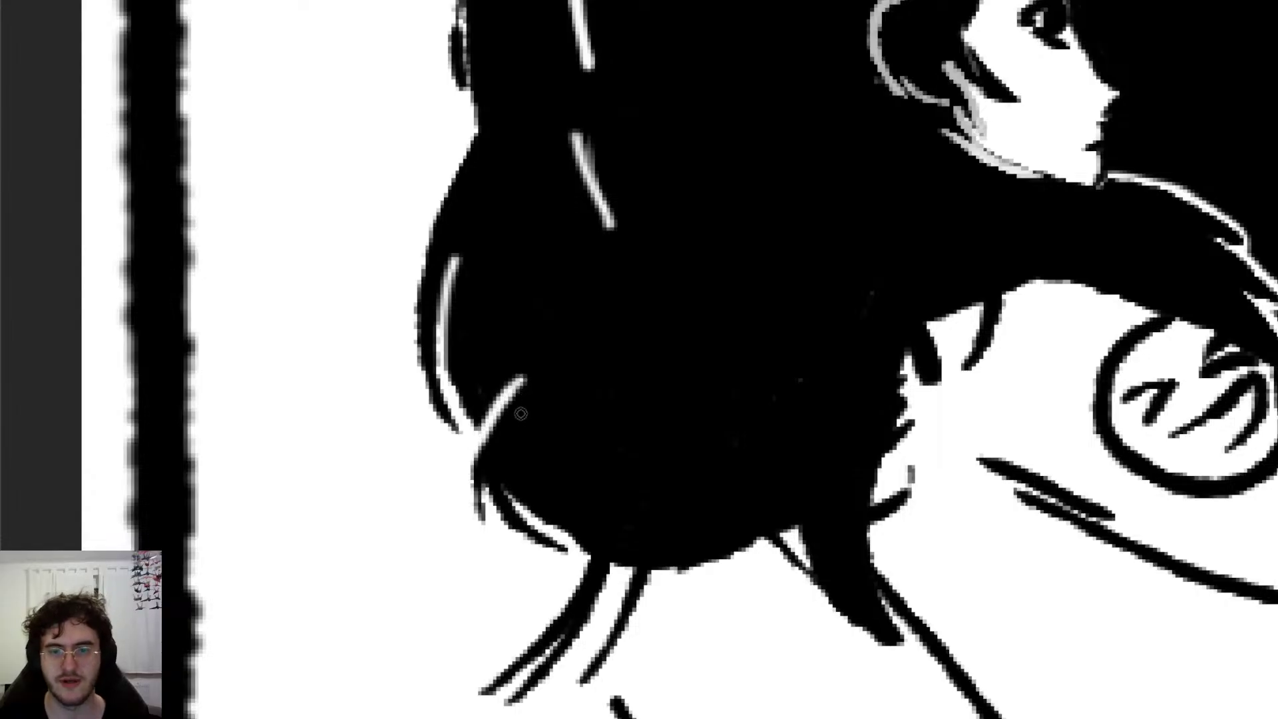
key("ctrl+z")
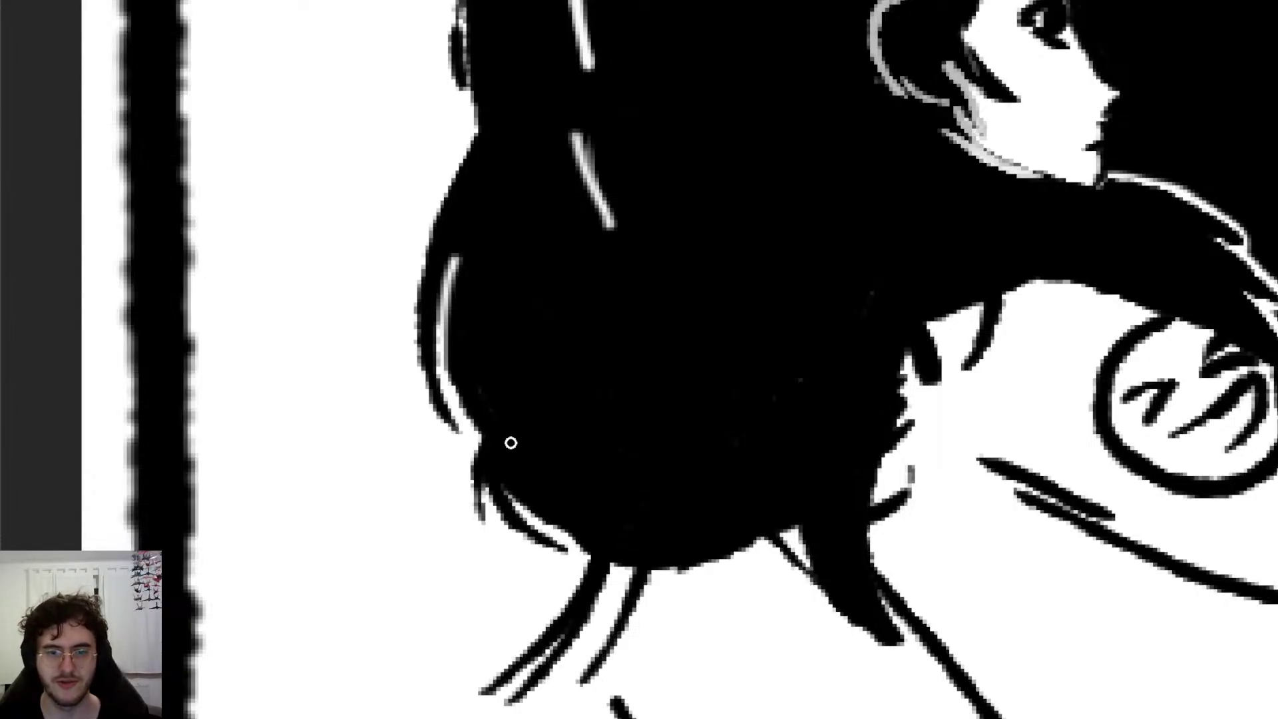
Step: Paint two short white strands rising from the hair's lower edge, one near the back notch and one above the loose tips
left_click_drag(504, 466, 521, 405)
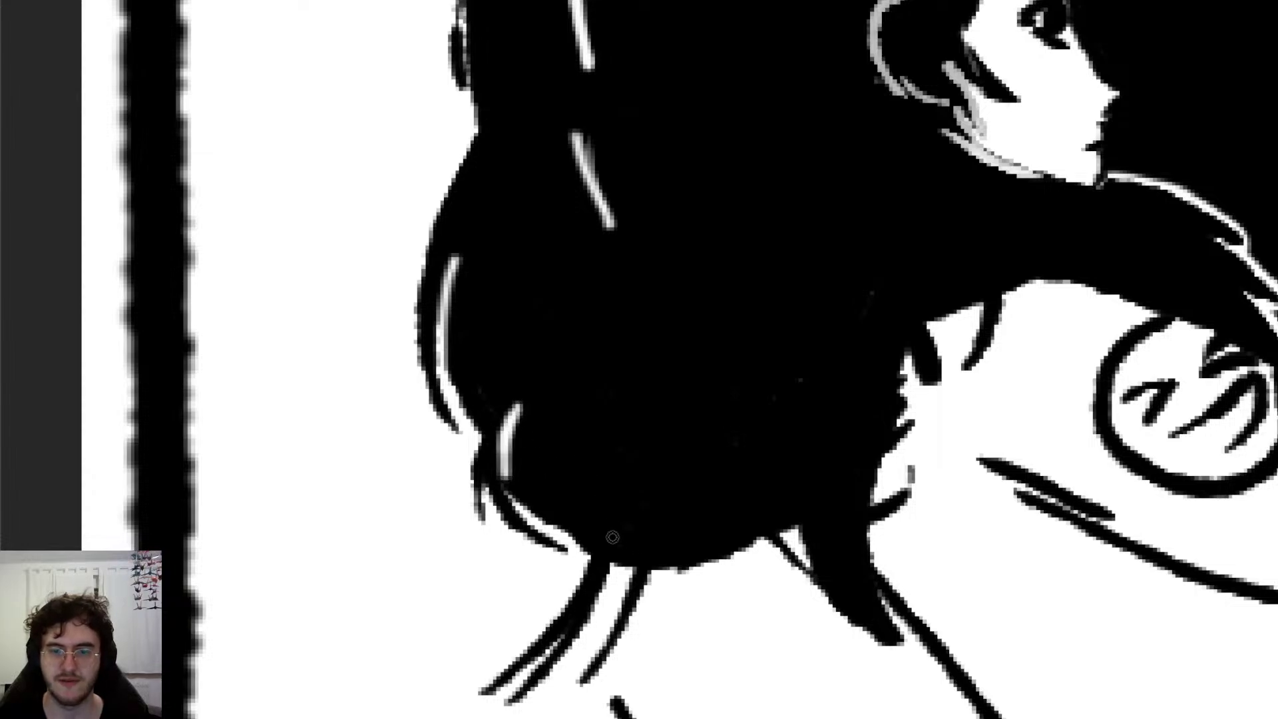
left_click_drag(614, 543, 628, 452)
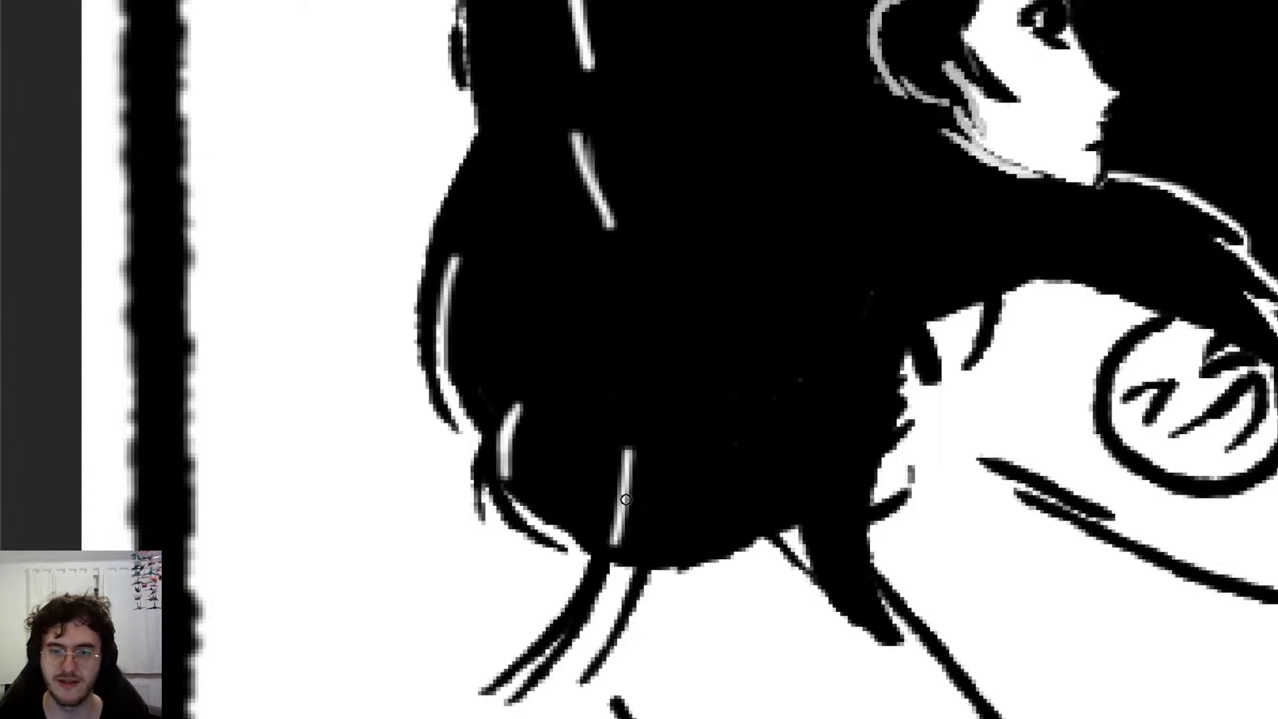
left_click_drag(608, 567, 619, 515)
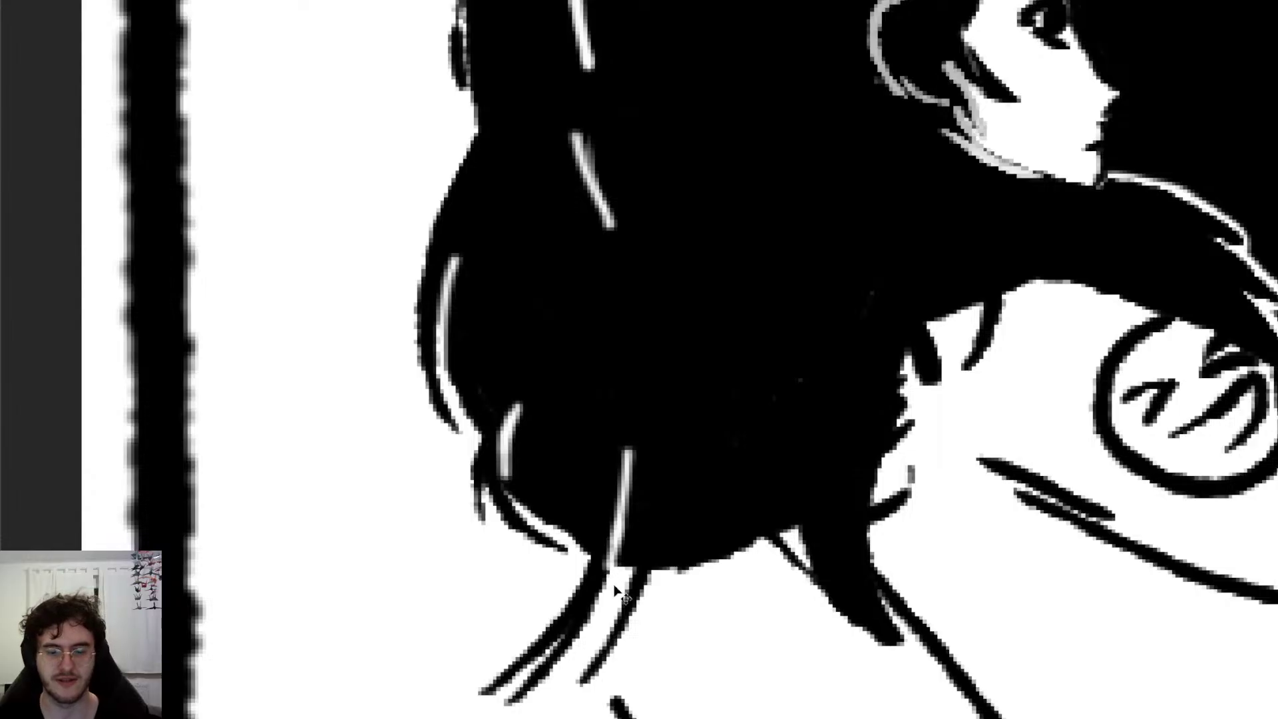
key("ctrl+z")
key("ctrl+z")
left_click_drag(616, 574, 633, 469)
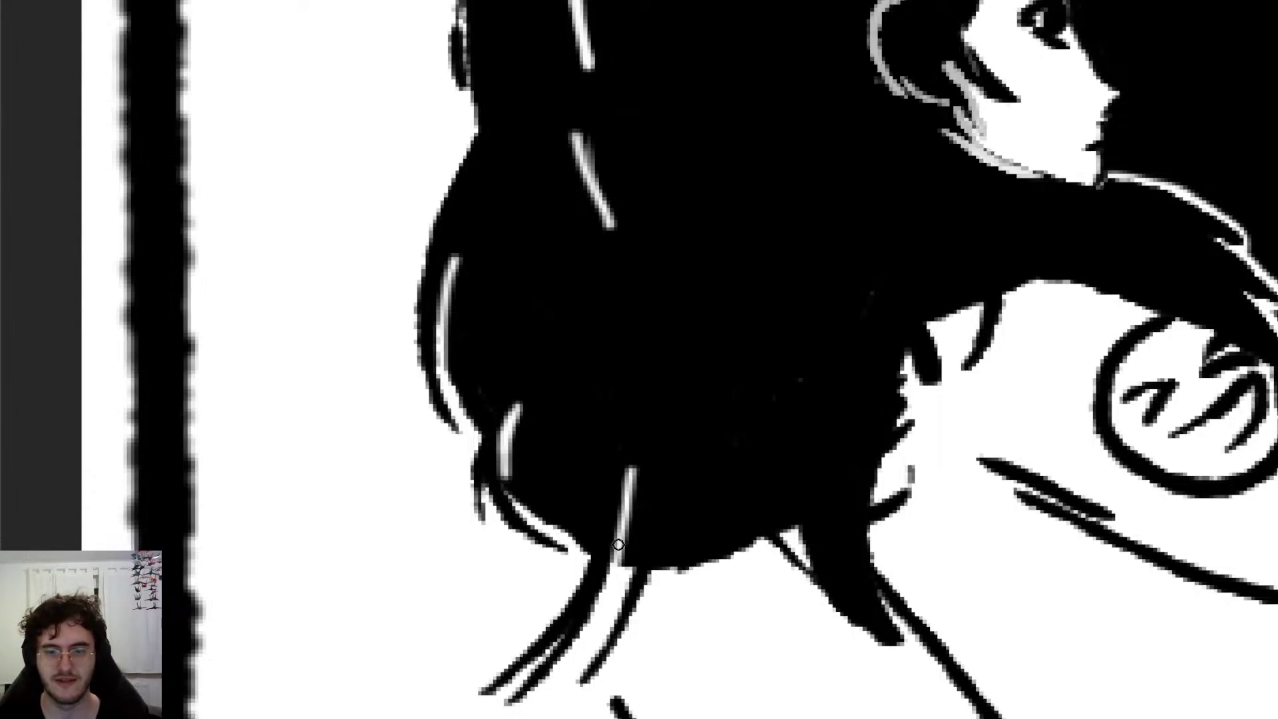
left_click_drag(619, 551, 631, 447)
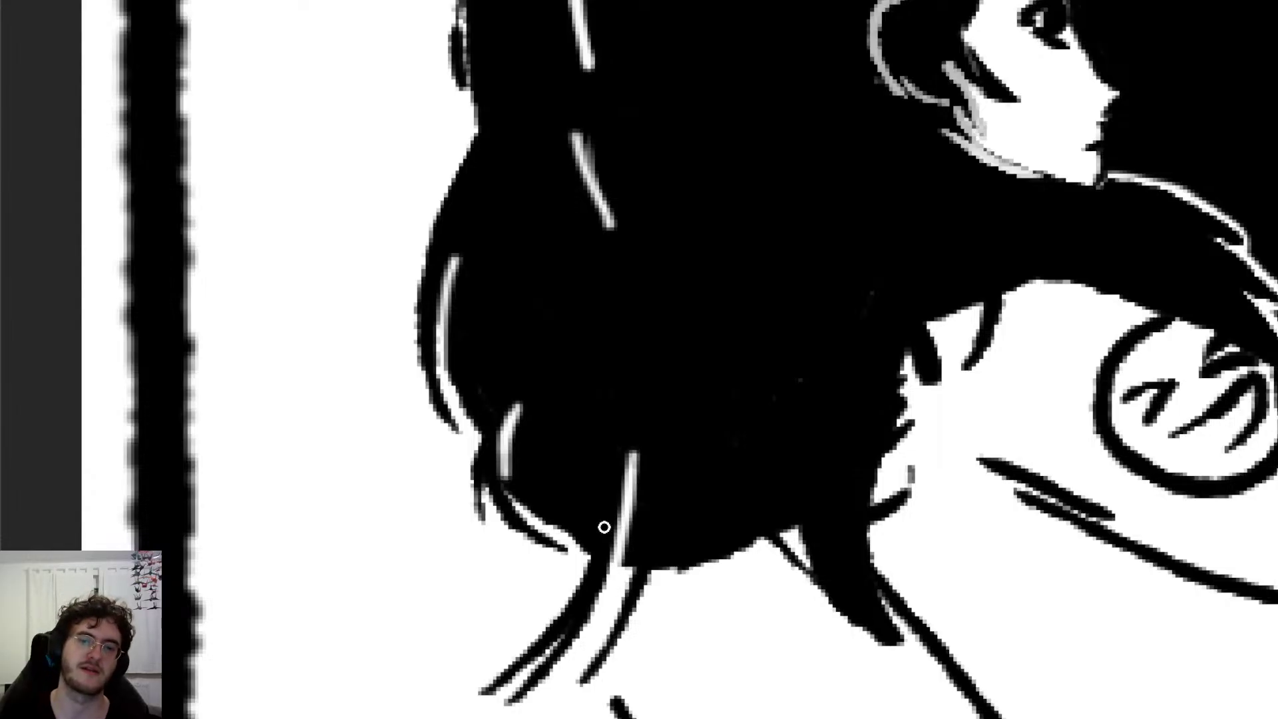
Step: Paint a curved white strand beside the long lock near the collar, and trim its upper end with black
scroll(603, 527, "down", 5)
scroll(814, 489, "up", 6)
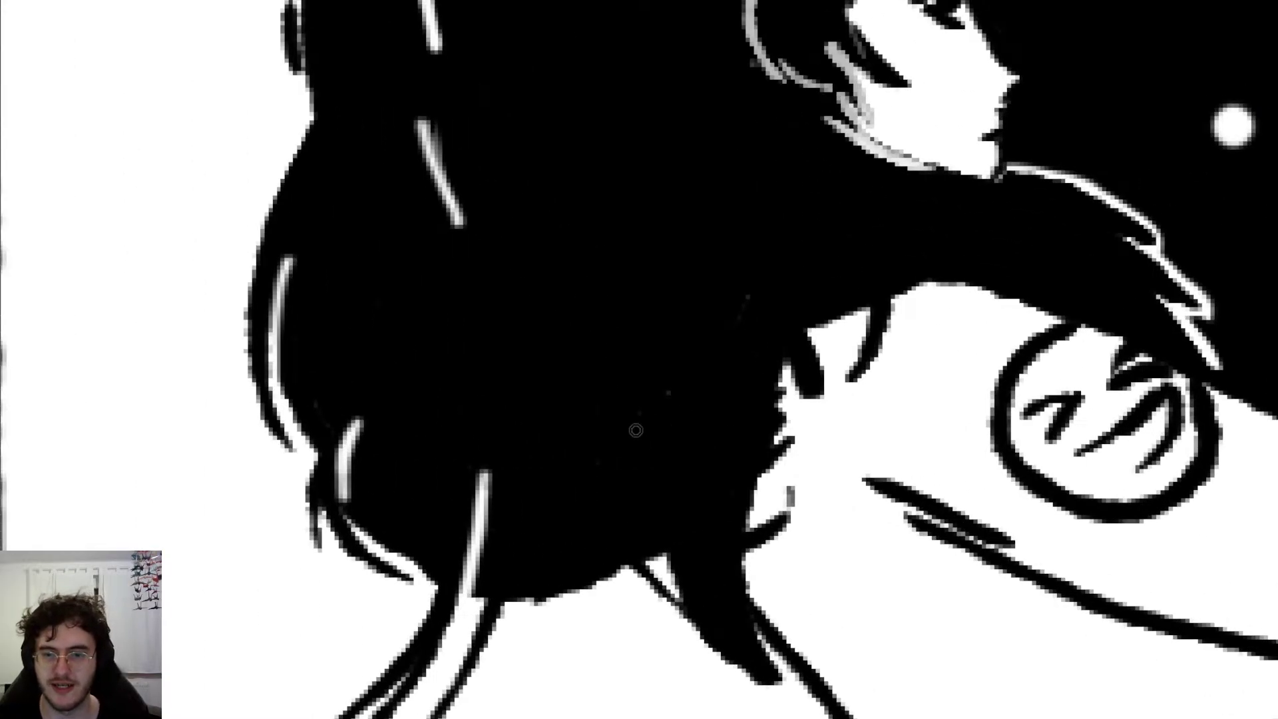
left_click_drag(667, 561, 697, 385)
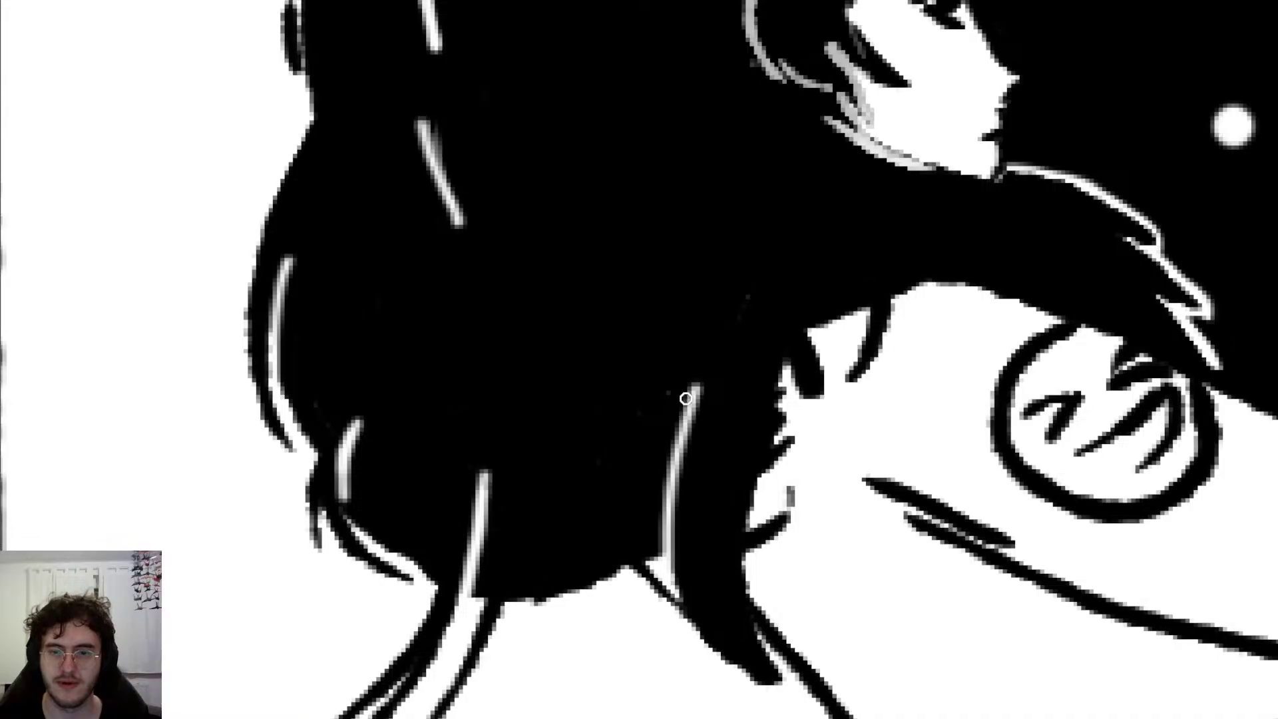
key("b")
left_click_drag(697, 460, 709, 357)
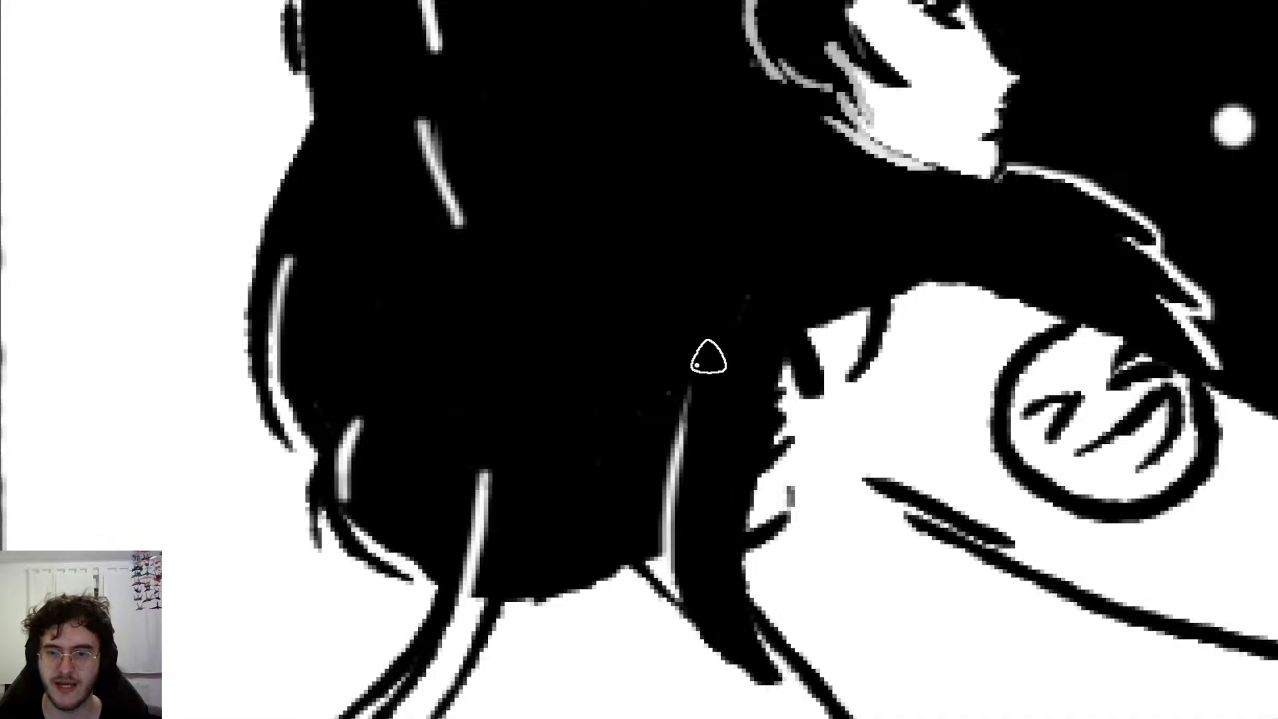
Step: Paint solid white over the ear's outline, its lobe and the short grey highlight in the hair above it
scroll(957, 420, "down", 8)
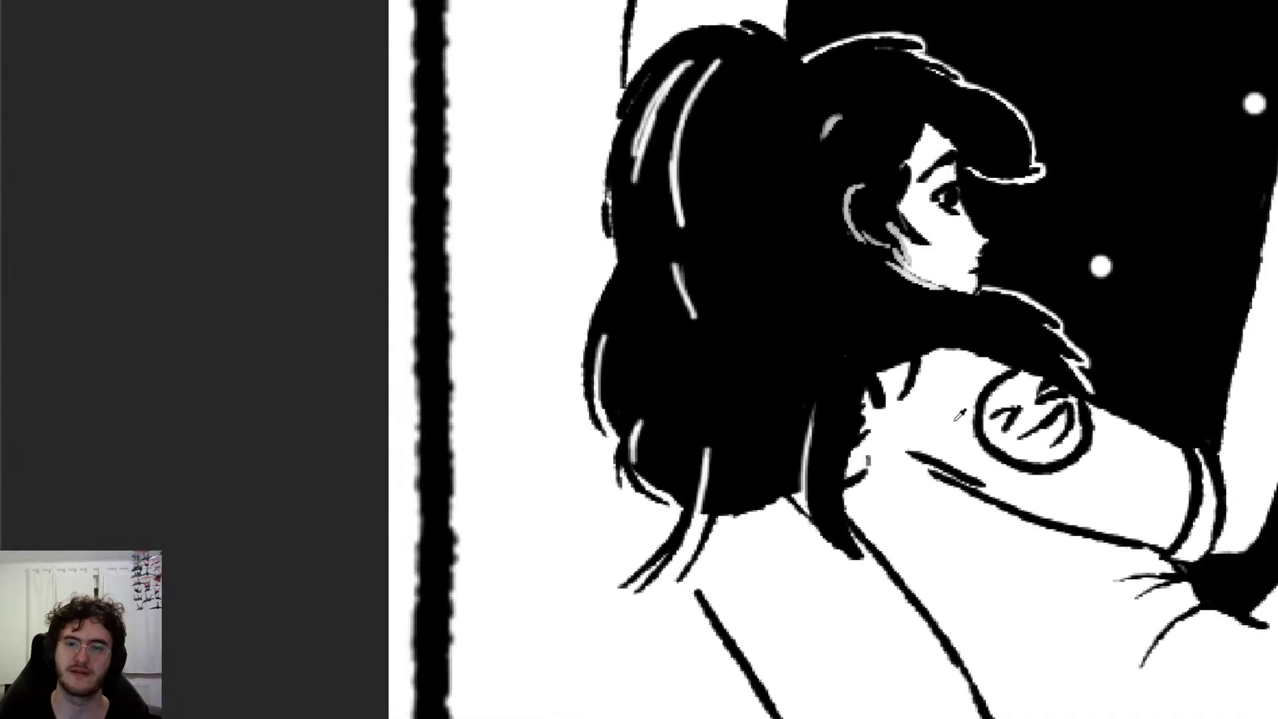
scroll(952, 330, "up", 3)
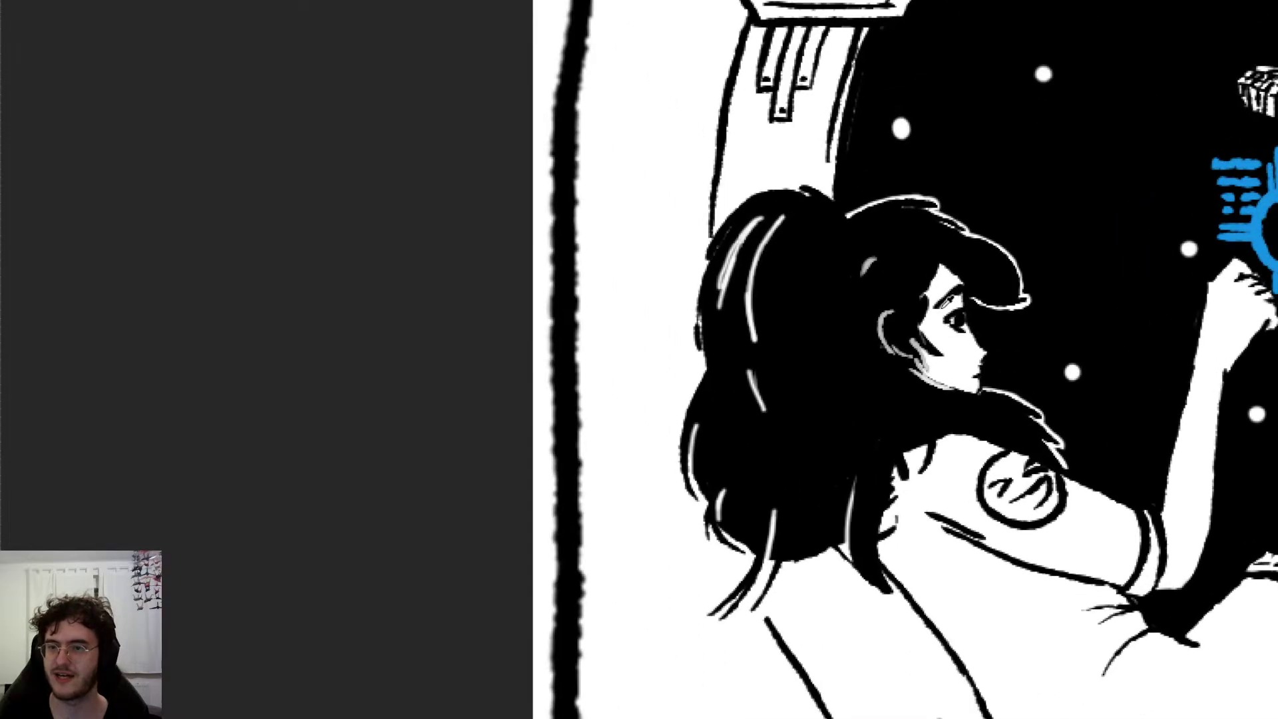
scroll(895, 374, "up", 8)
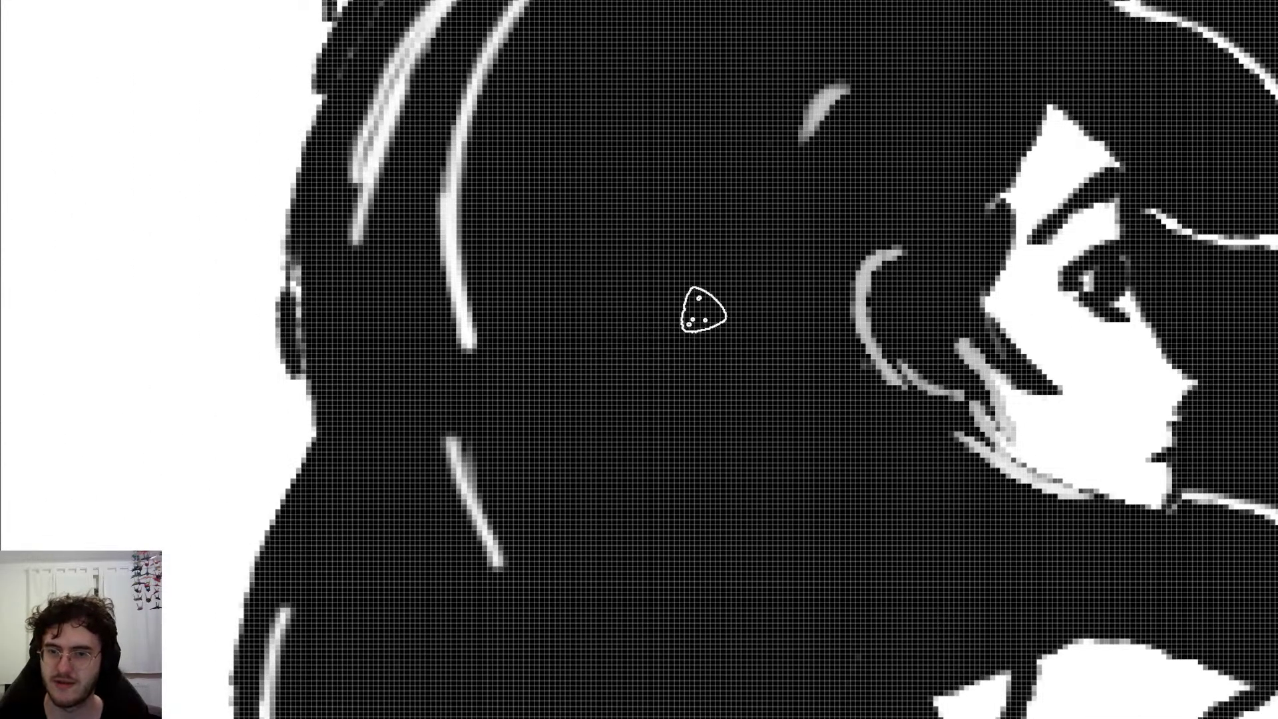
mouse_move(897, 383)
left_mouse_down()
mouse_move(859, 310)
mouse_move(897, 249)
left_mouse_up()
left_click_drag(849, 86, 802, 140)
left_click_drag(913, 376, 961, 401)
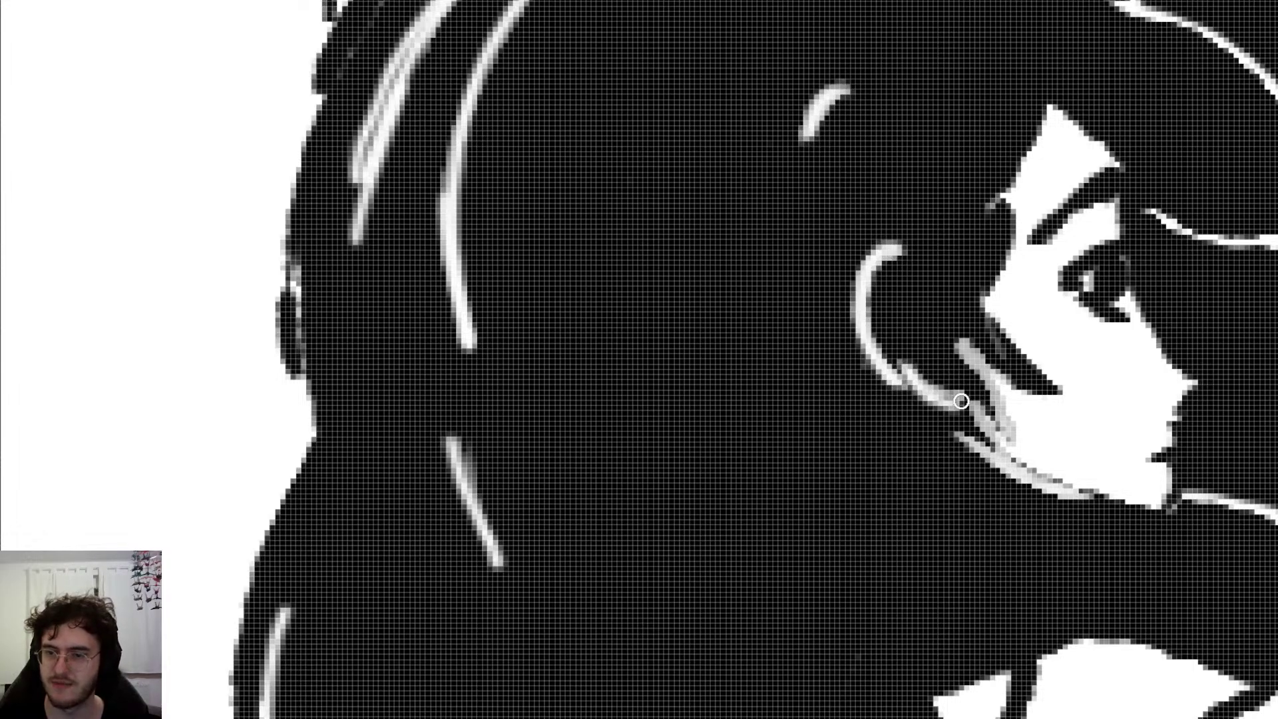
key("ctrl+z")
left_click_drag(908, 367, 1002, 414)
Step: Try whitening the grey strands between the earlobe and cheek, undo the strokes and cover the strands with black
left_click_drag(974, 354, 1029, 462)
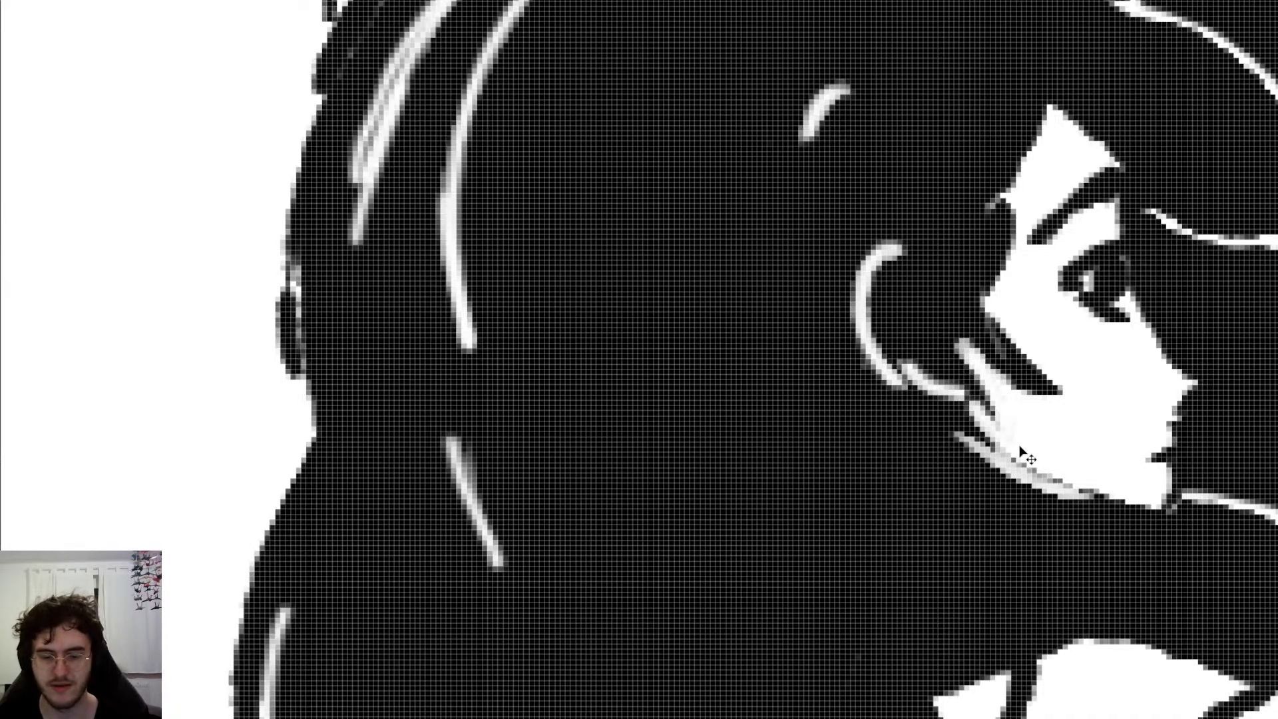
key("ctrl+z")
key("ctrl+z")
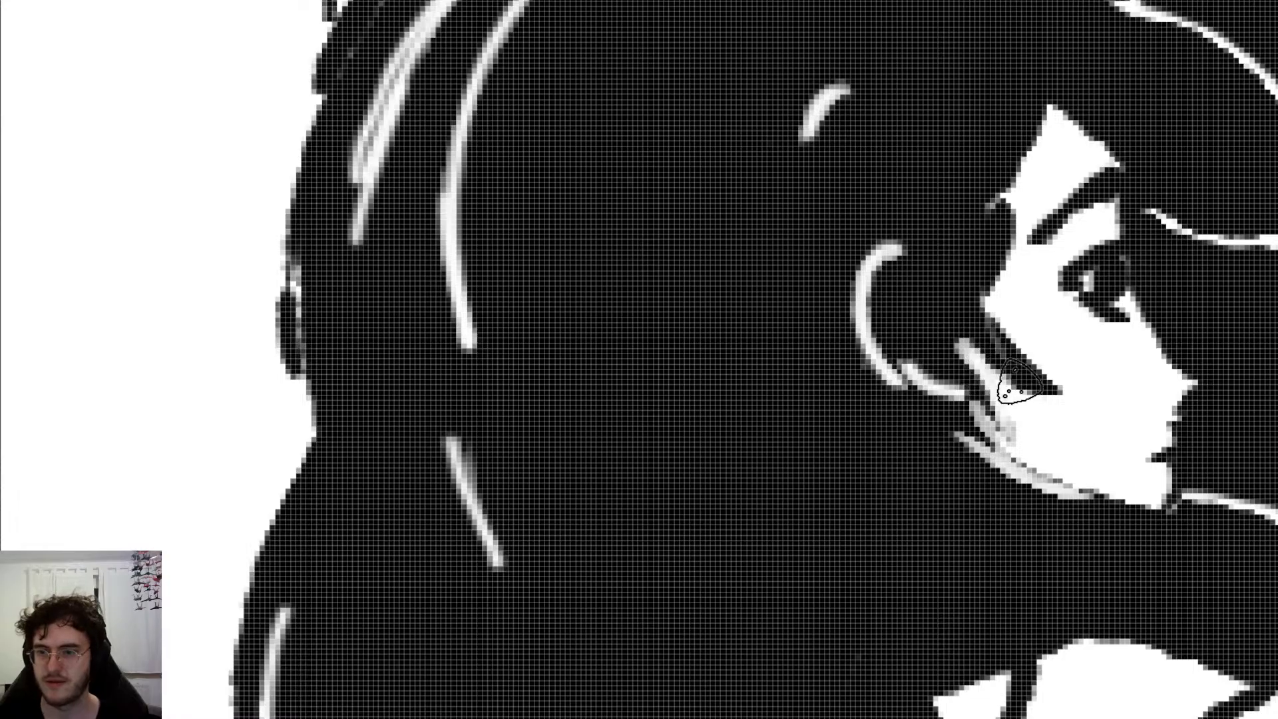
mouse_move(1025, 384)
left_mouse_down()
mouse_move(960, 328)
mouse_move(1007, 437)
mouse_move(973, 393)
left_mouse_up()
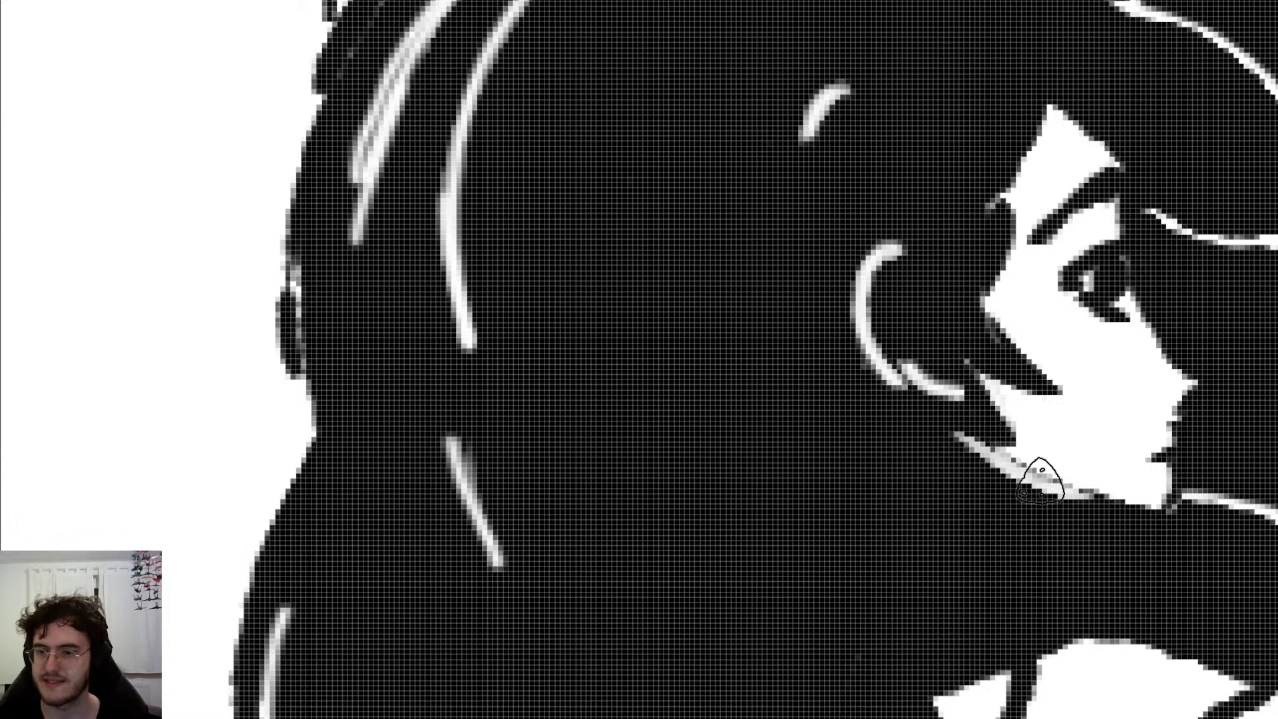
Step: Try blacking out the grey jawline strand and painting white touches at the hairline beside the face, and undo these strokes
mouse_move(1082, 505)
left_mouse_down()
mouse_move(950, 428)
mouse_move(984, 428)
mouse_move(973, 353)
left_mouse_up()
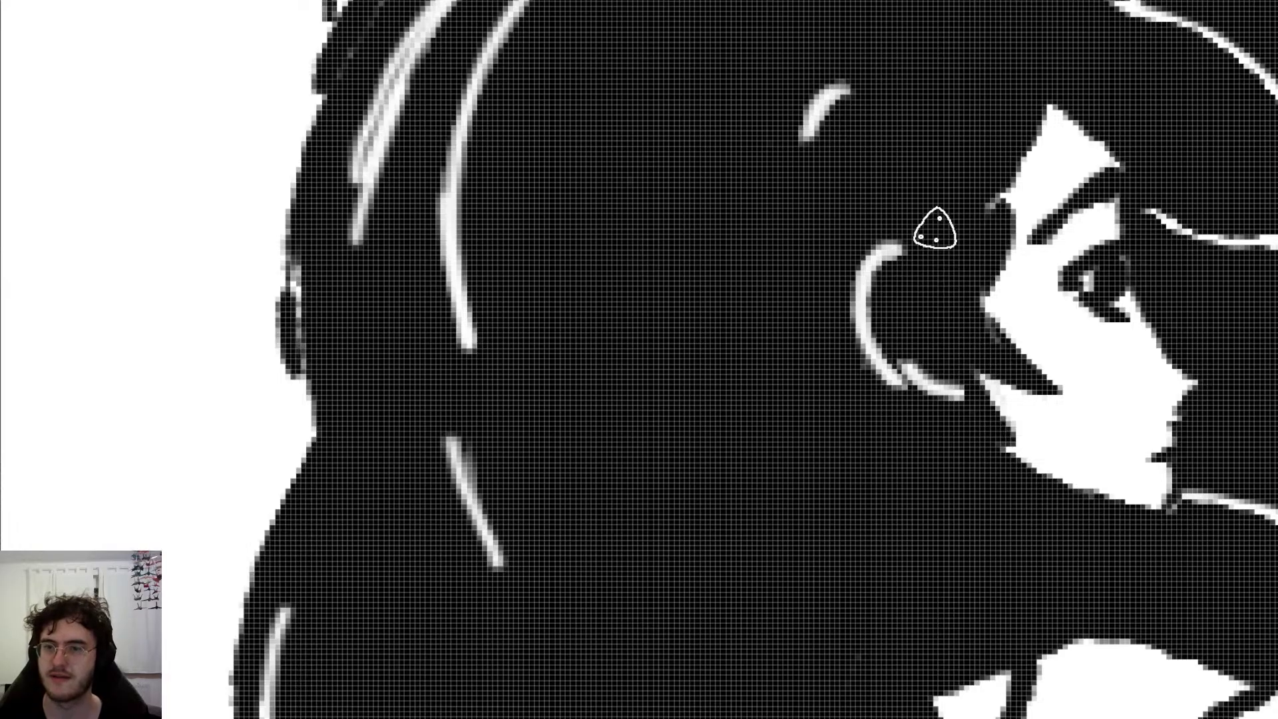
left_click_drag(986, 211, 1010, 199)
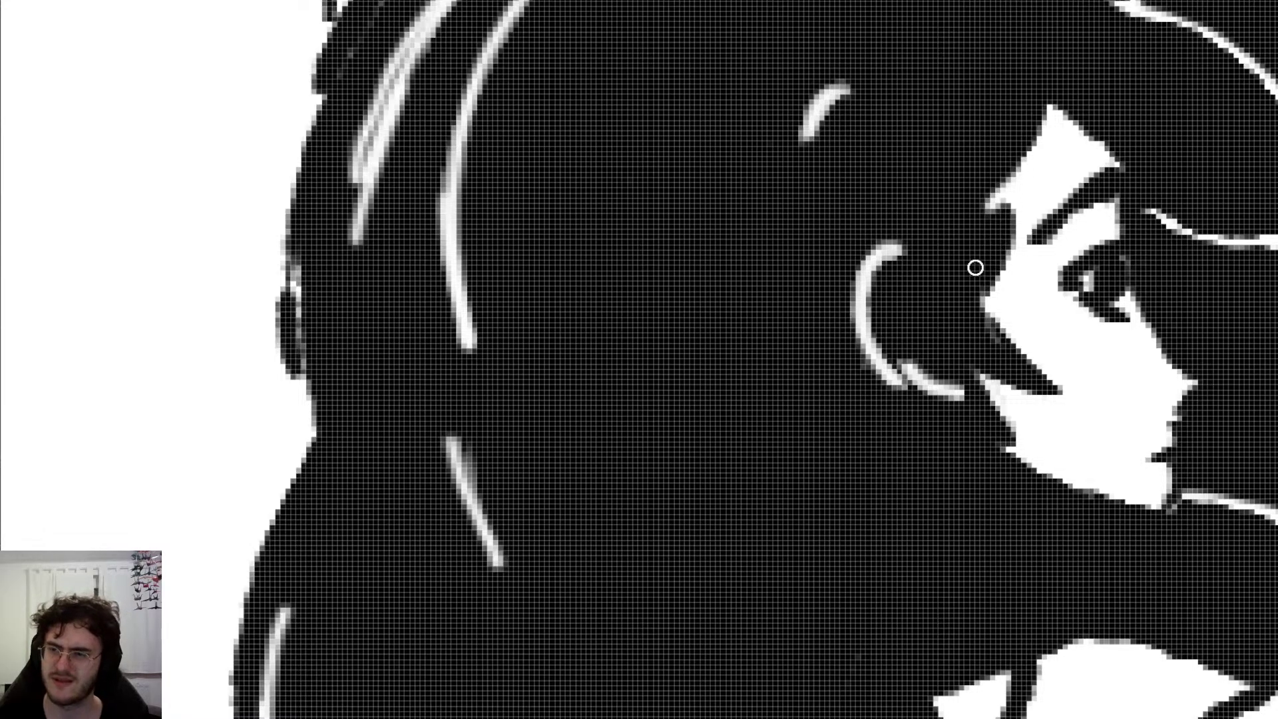
left_click_drag(999, 339, 982, 292)
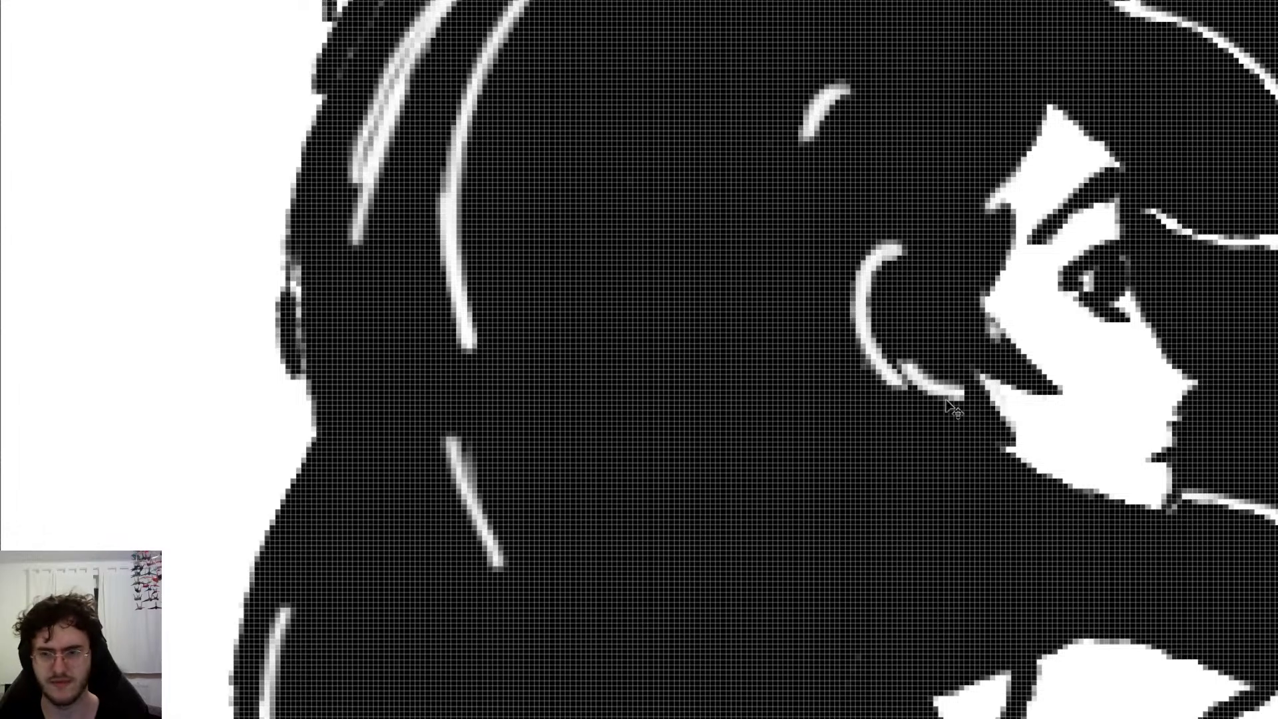
key("ctrl+z")
key("ctrl+z")
key("ctrl+z")
key("ctrl+z")
key("ctrl+z")
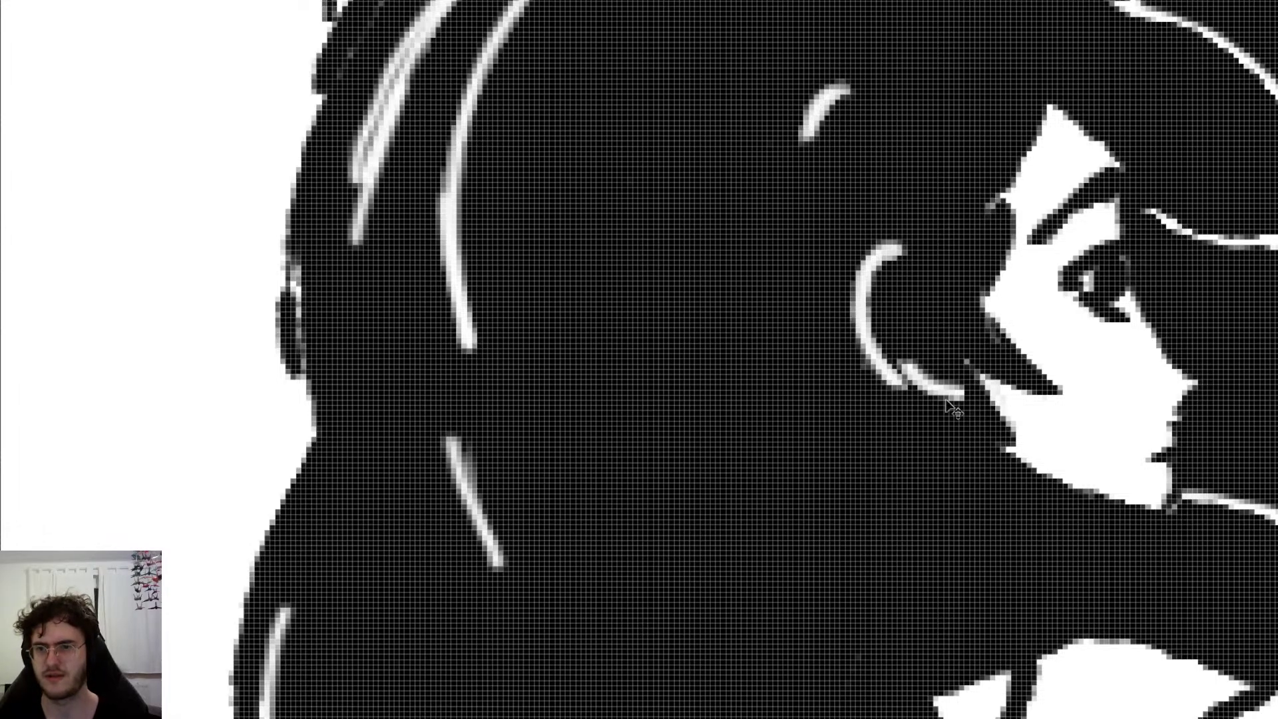
key("ctrl+z")
Step: Cover the grey strand along the jawline with black, and clean up the stray tip at the temple hairline
key("b")
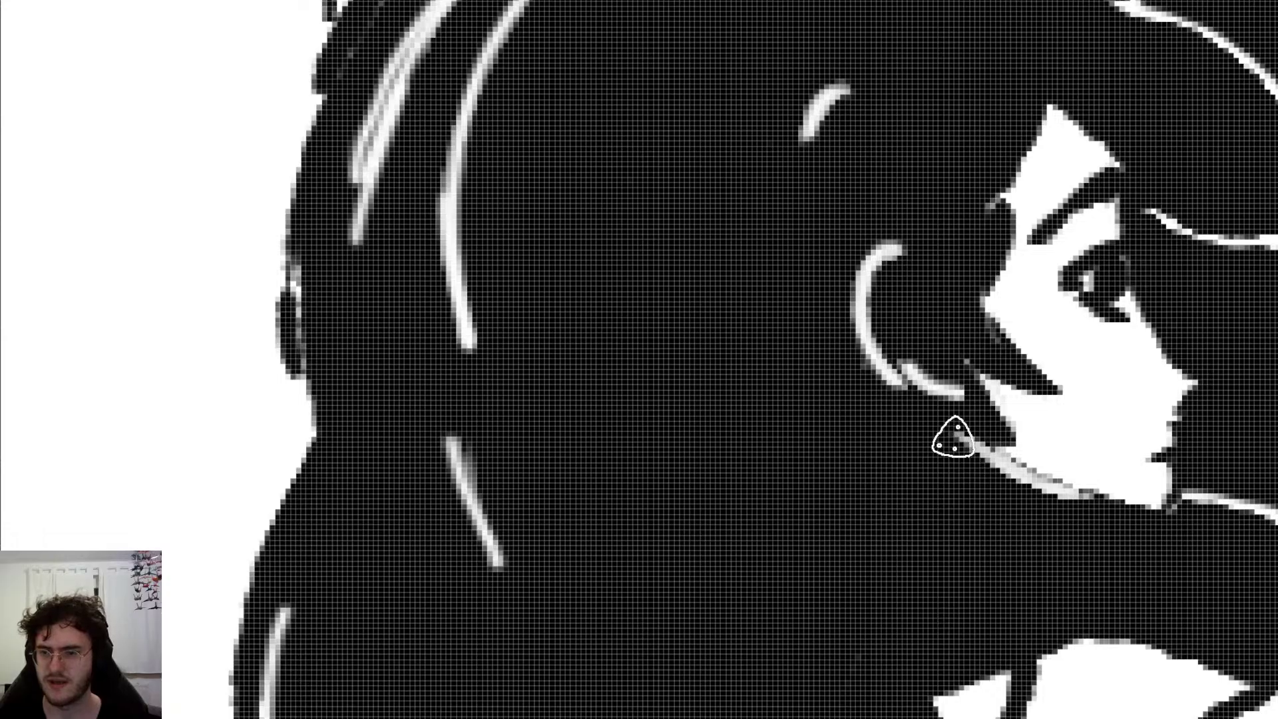
left_click_drag(954, 438, 1049, 501)
left_click_drag(994, 458, 1096, 509)
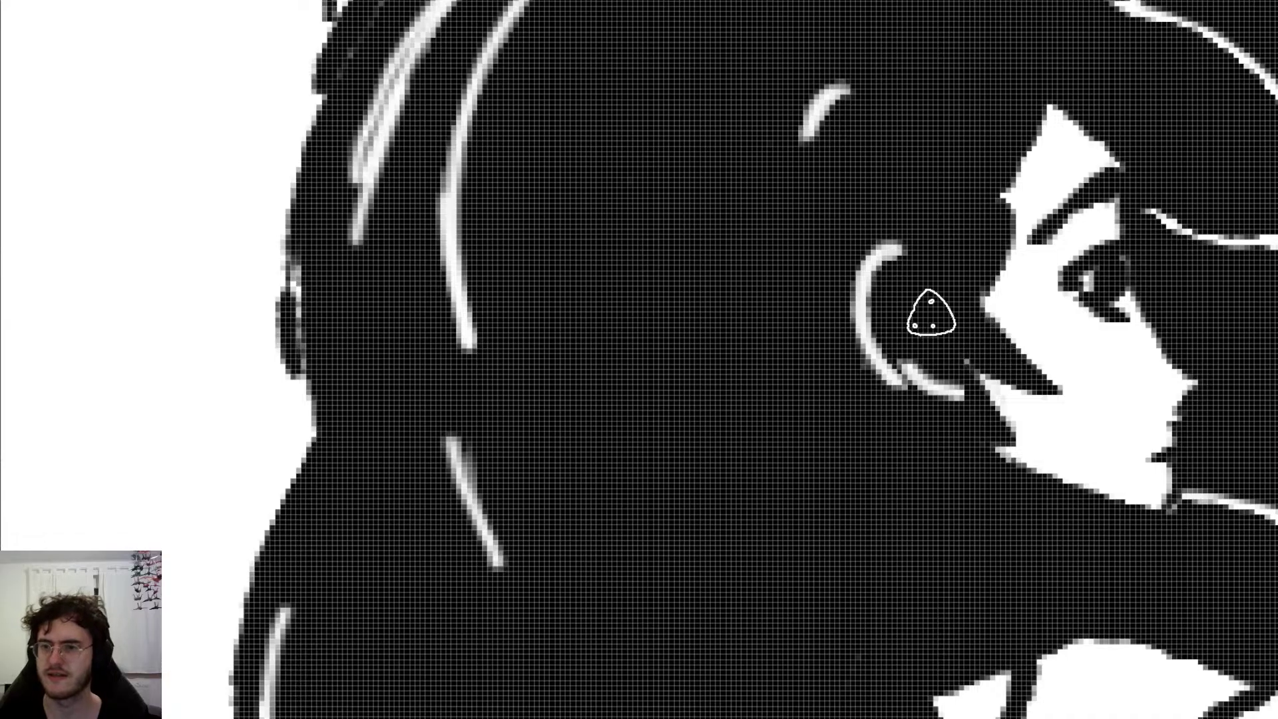
Step: Try outlining the two vertical bars above the blue hologram's ring with thin white strokes
scroll(931, 313, "down", 10)
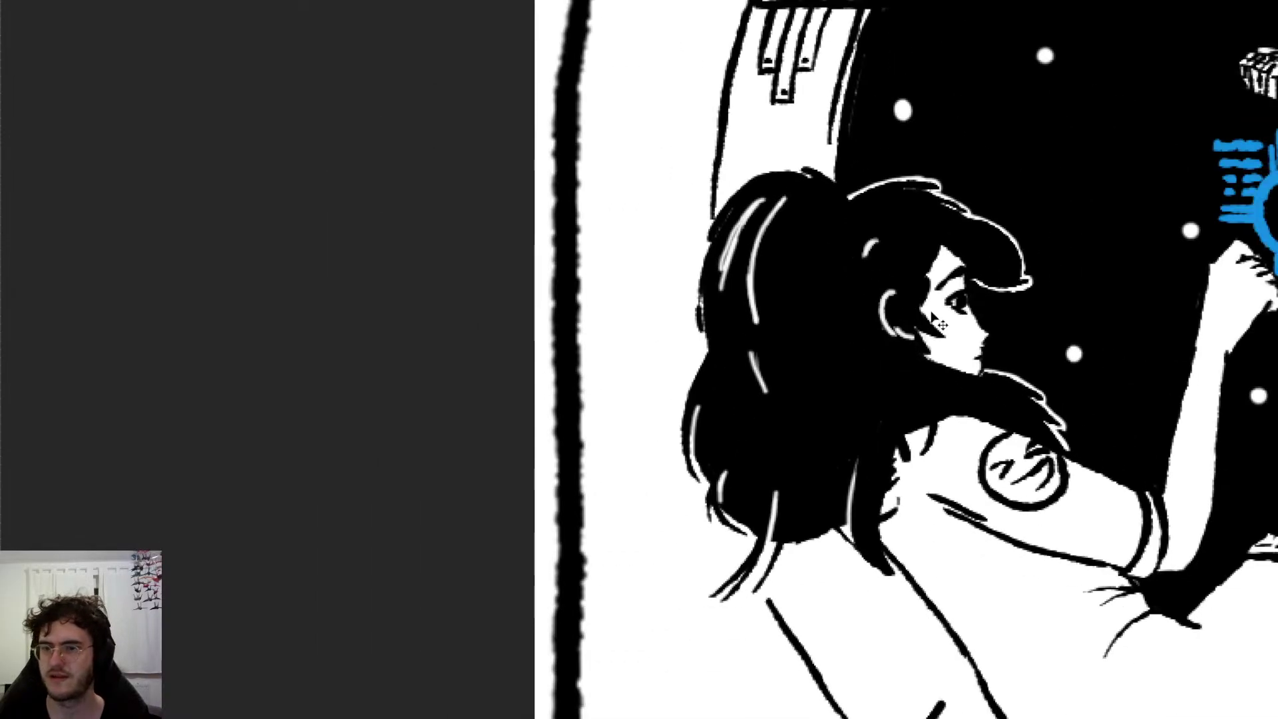
scroll(931, 313, "right", 10)
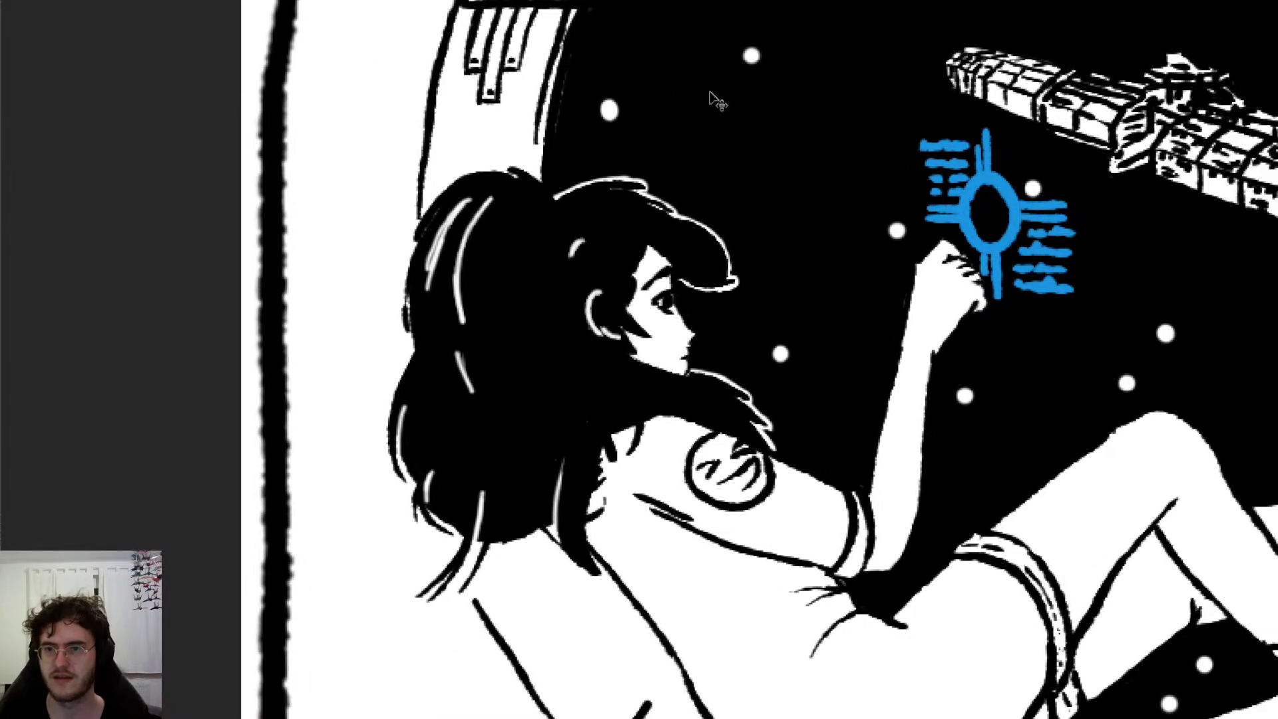
scroll(782, 149, "right", 4)
scroll(687, 139, "up", 10)
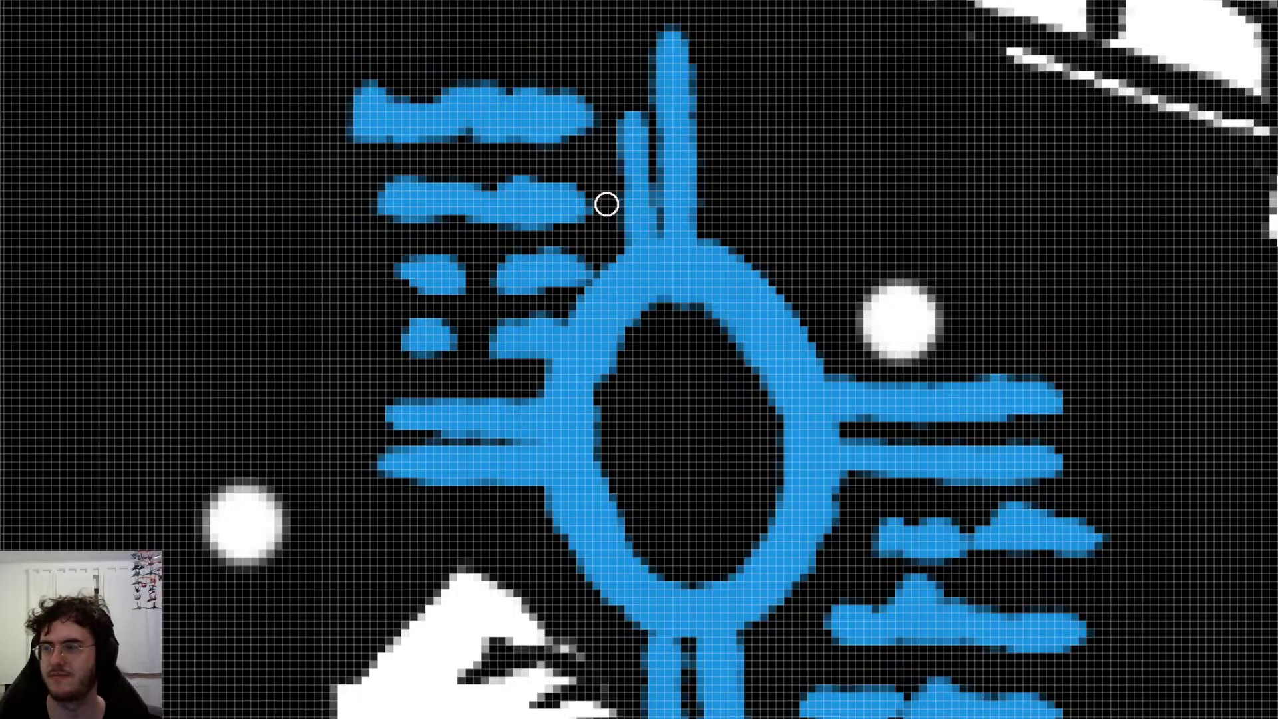
mouse_move(624, 256)
left_mouse_down()
mouse_move(628, 131)
mouse_move(639, 128)
mouse_move(625, 123)
mouse_move(643, 188)
mouse_move(645, 142)
left_mouse_up()
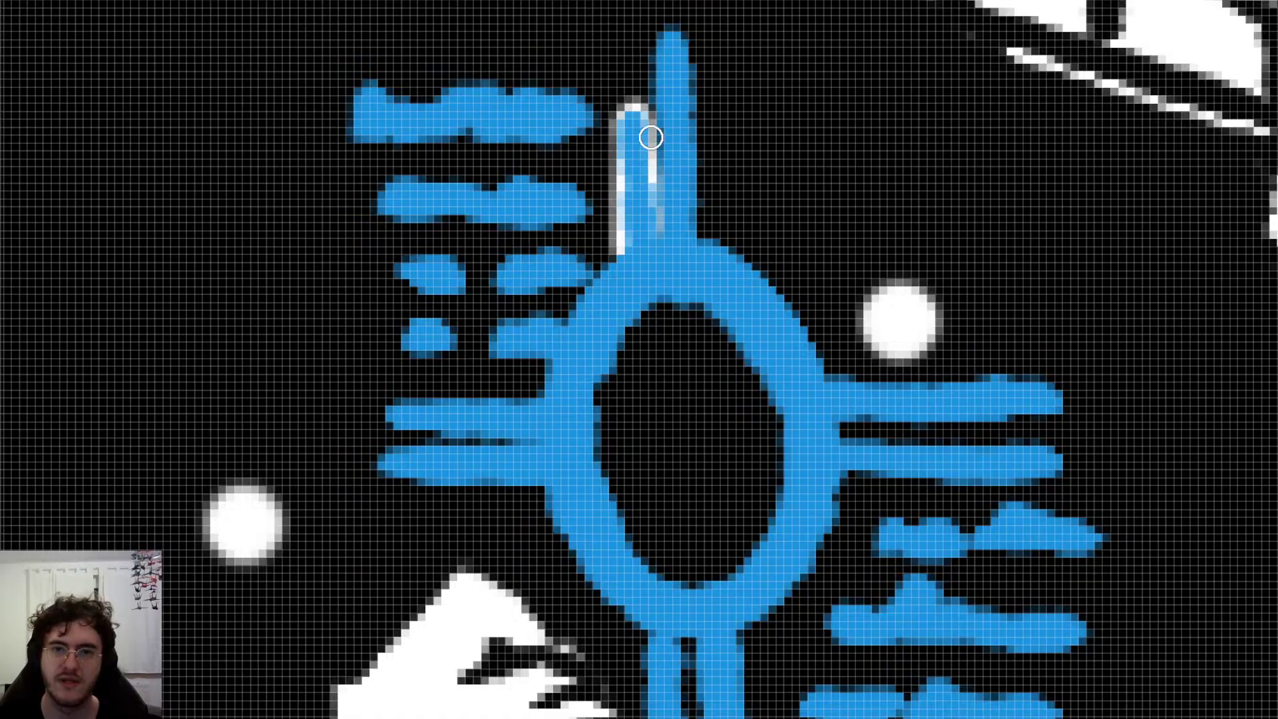
left_click_drag(667, 31, 656, 209)
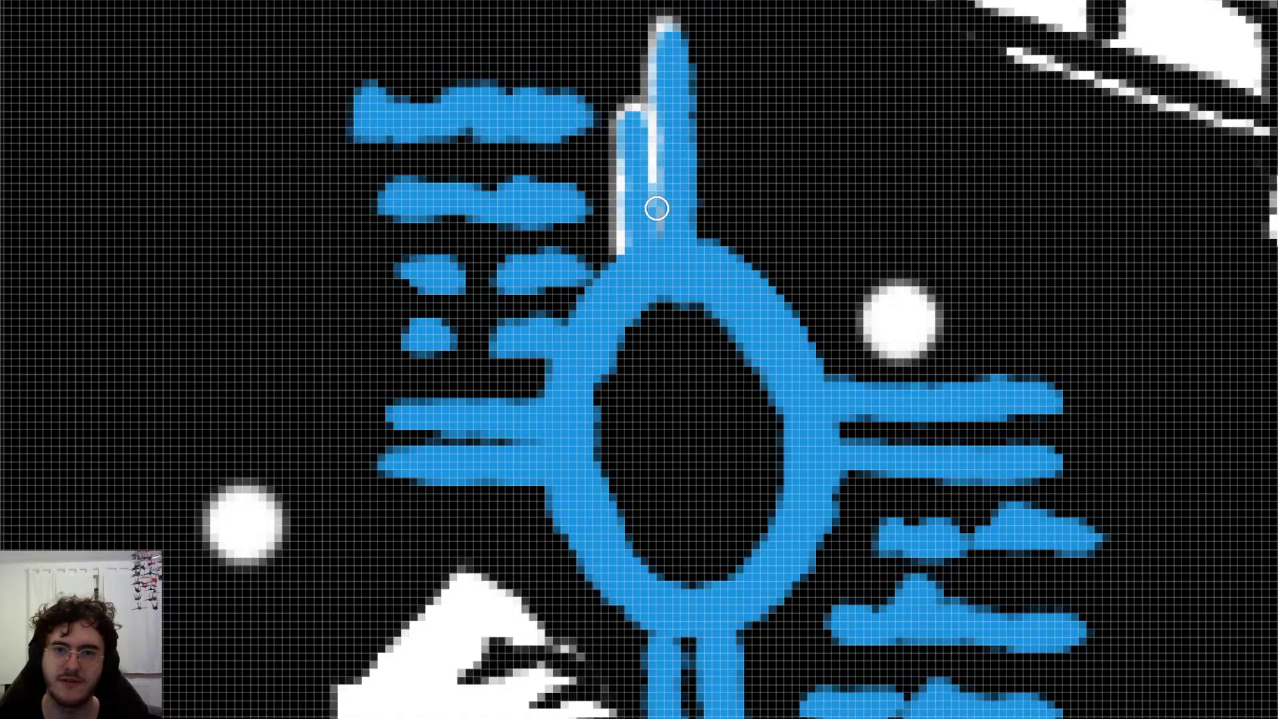
mouse_move(668, 34)
left_mouse_down()
mouse_move(685, 229)
mouse_move(686, 75)
left_mouse_up()
left_click_drag(690, 229, 684, 137)
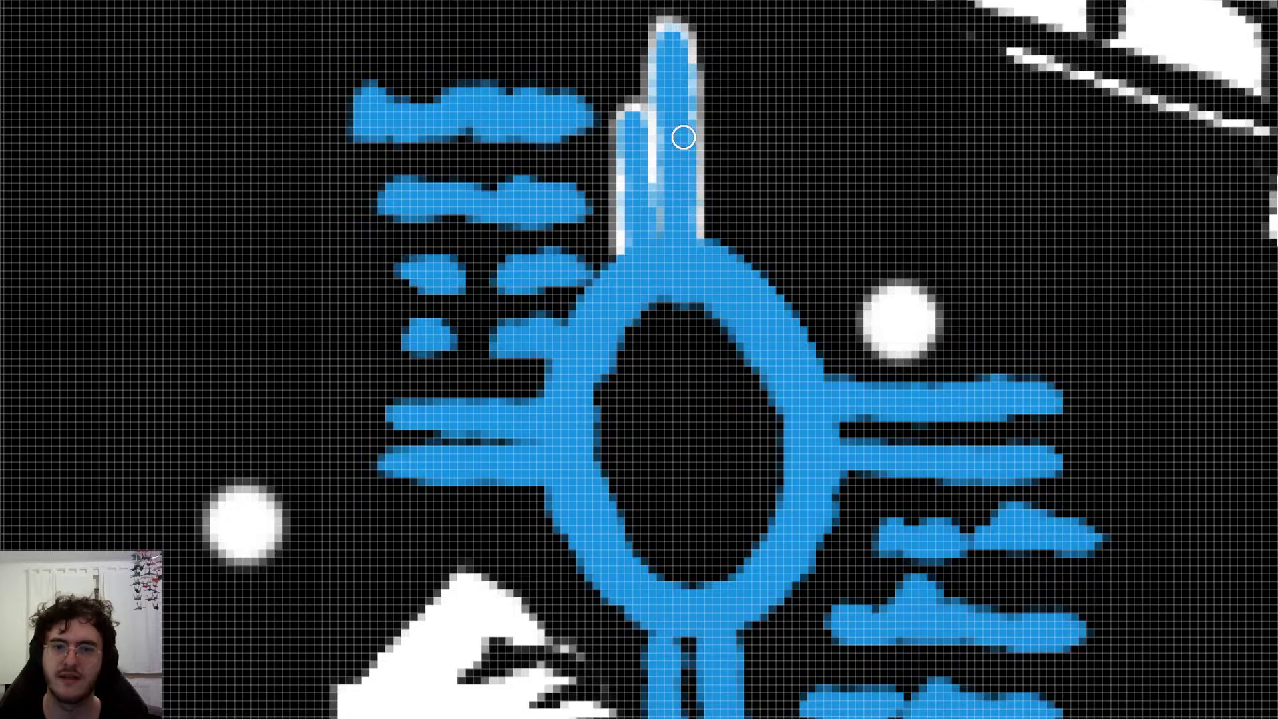
scroll(1039, 61, "down", 6)
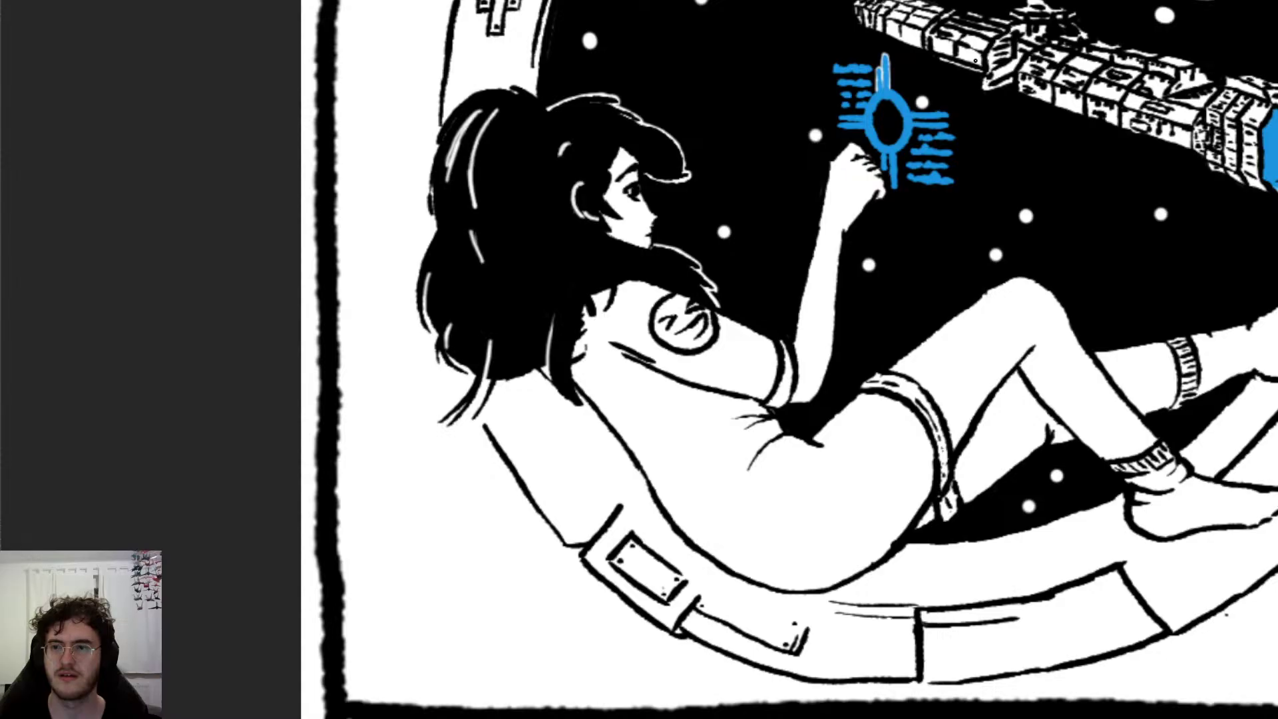
scroll(975, 61, "down", 3)
Step: Try thickening the hologram's upper vertical bars and first text row with soft blue brush strokes, and undo the strokes
scroll(978, 53, "up", 6)
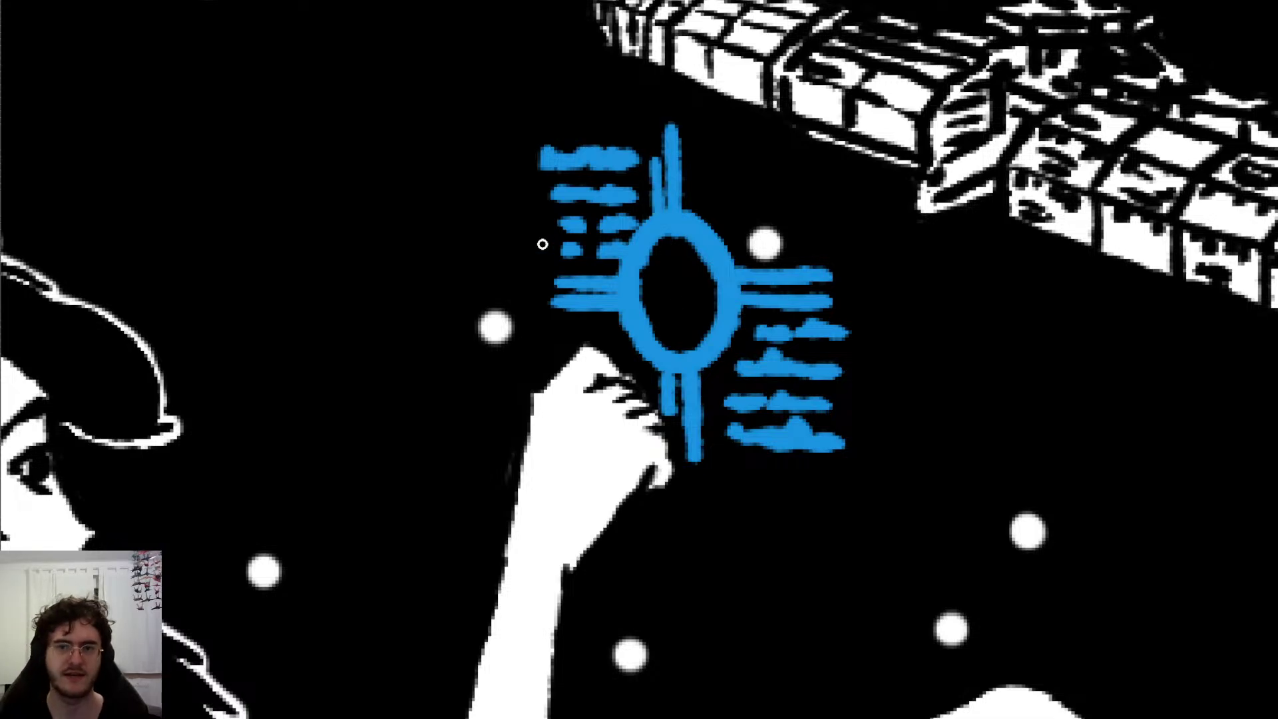
scroll(424, 82, "up", 2)
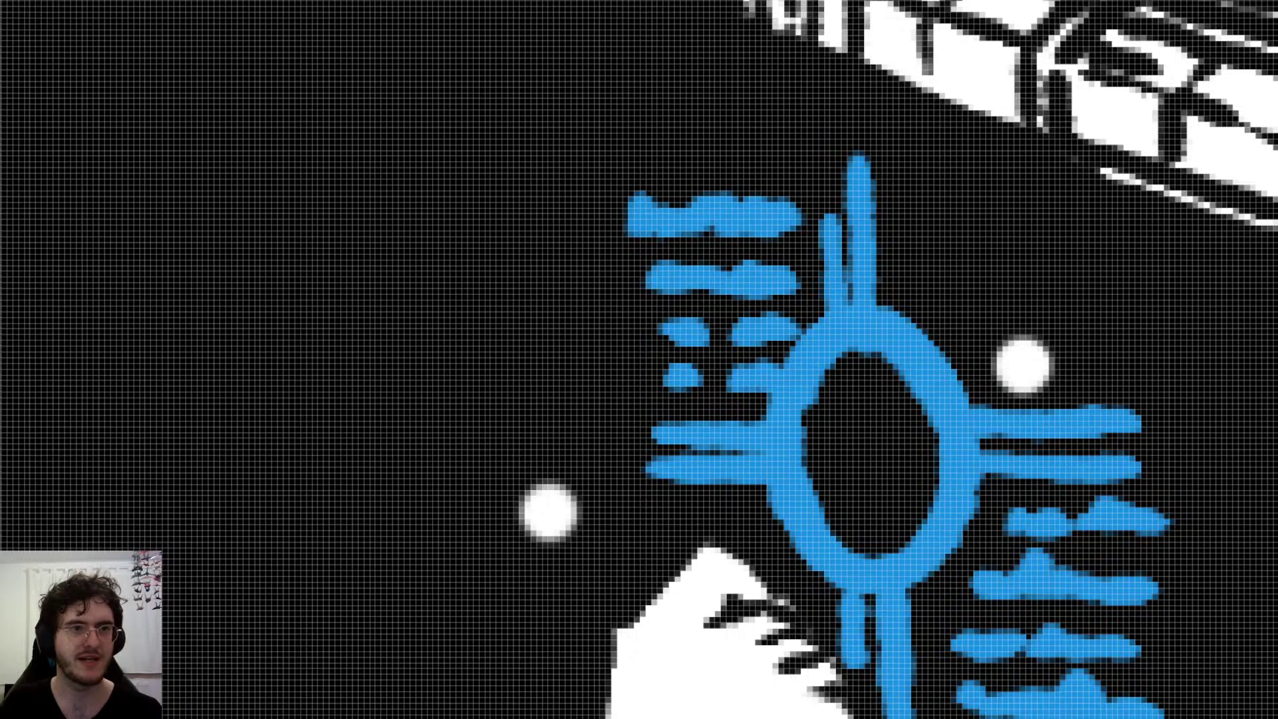
key("b")
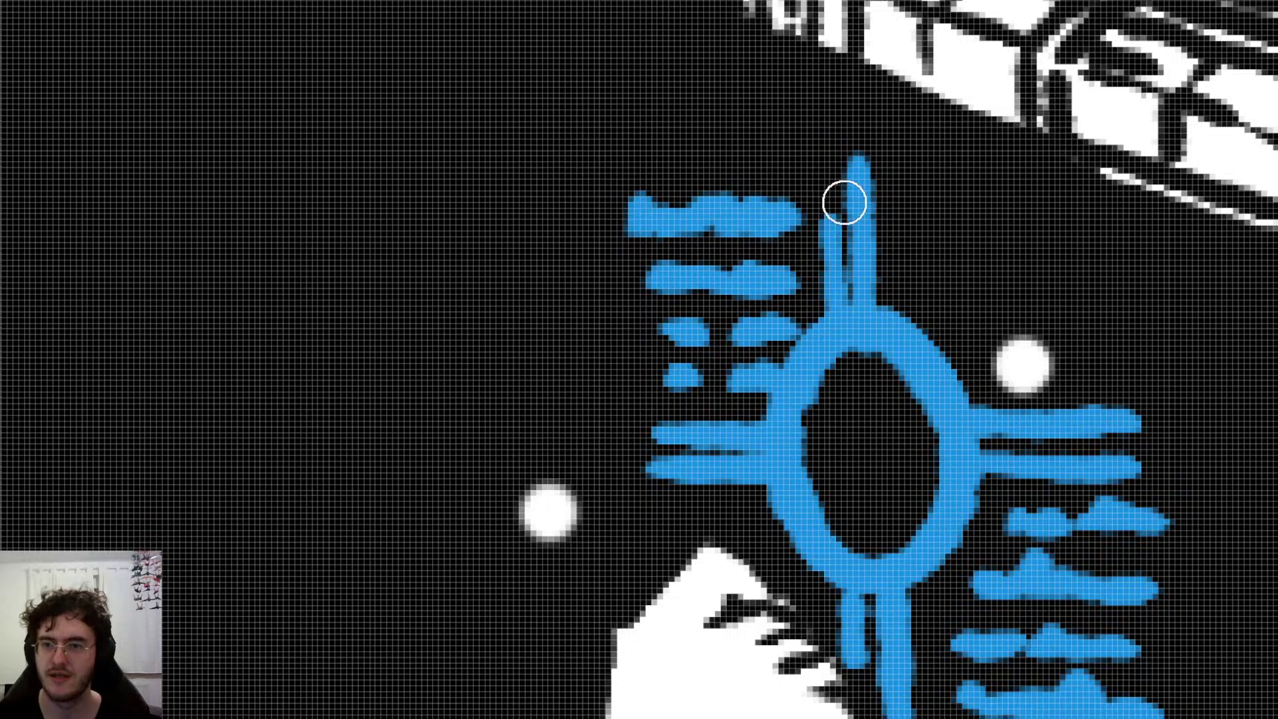
mouse_move(860, 164)
left_mouse_down()
mouse_move(853, 328)
mouse_move(827, 211)
mouse_move(830, 348)
mouse_move(807, 371)
left_mouse_up()
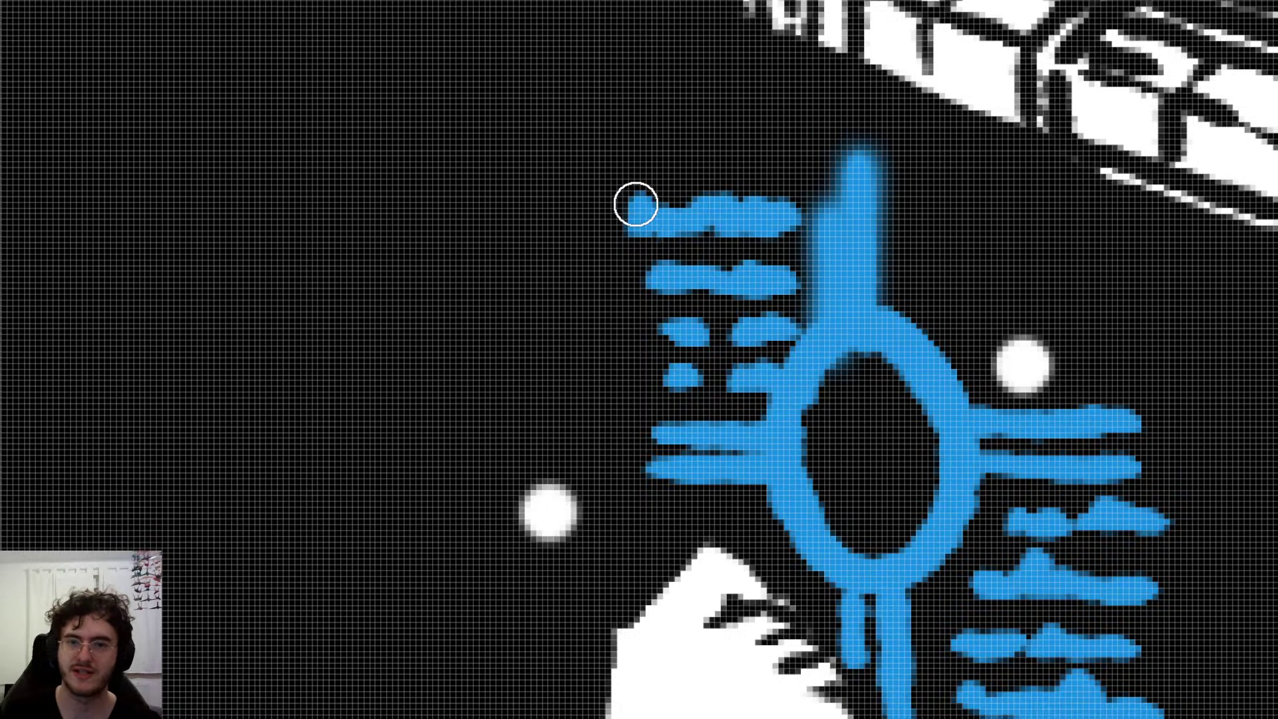
mouse_move(637, 208)
left_mouse_down()
mouse_move(633, 225)
mouse_move(795, 218)
left_mouse_up()
key("ctrl+z")
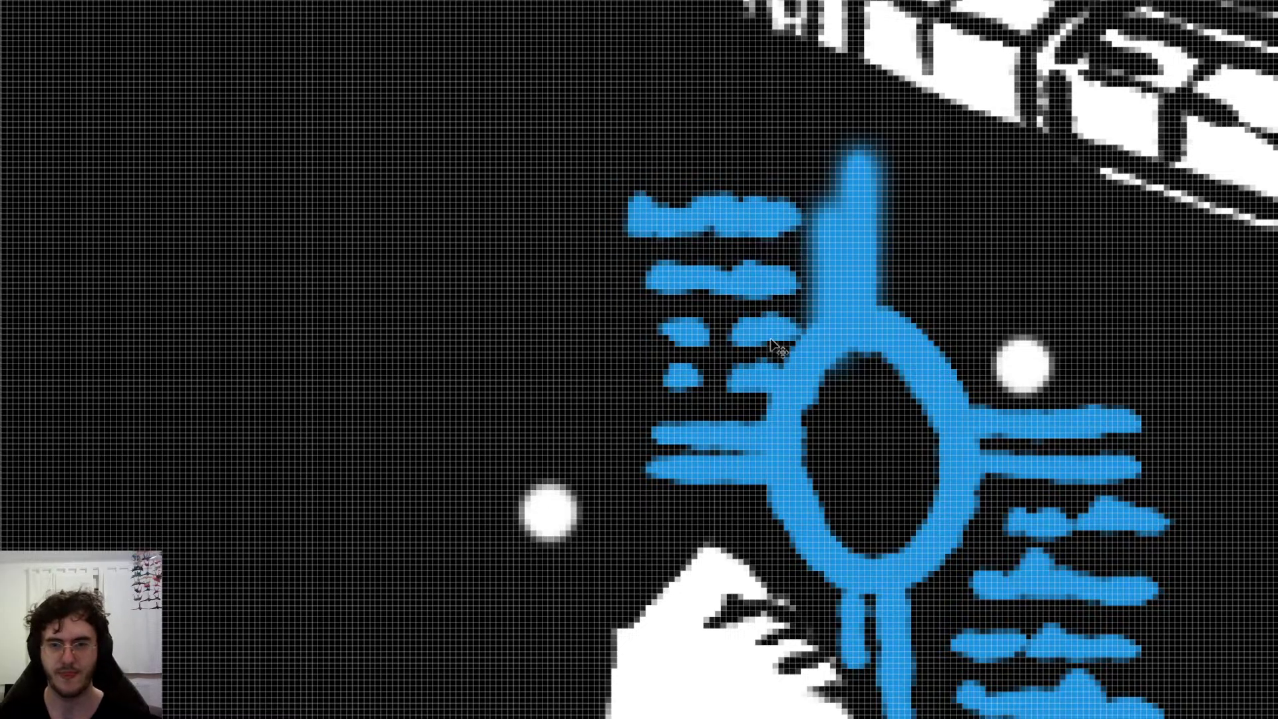
key("ctrl+z")
key("ctrl+z")
Step: Paint a faint blue glow around the hologram's upper vertical bars and all the rows and bars left of its ring
scroll(770, 338, "down", 10)
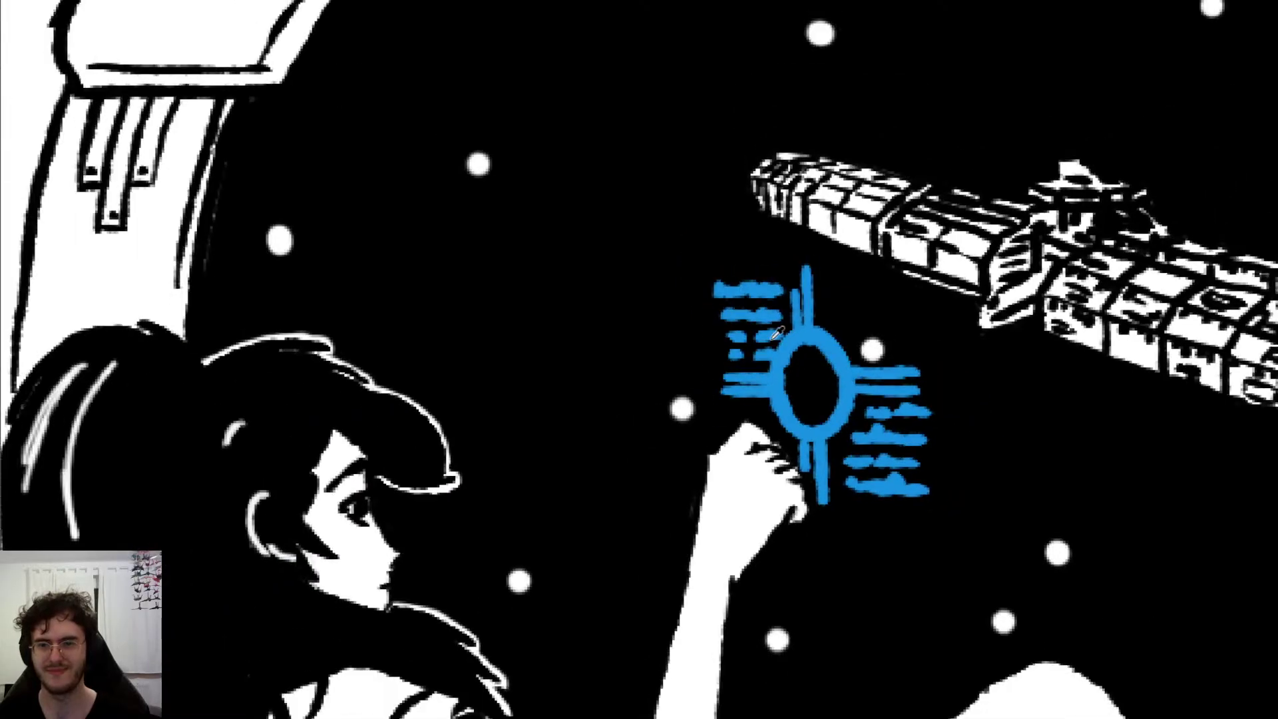
scroll(769, 337, "up", 5)
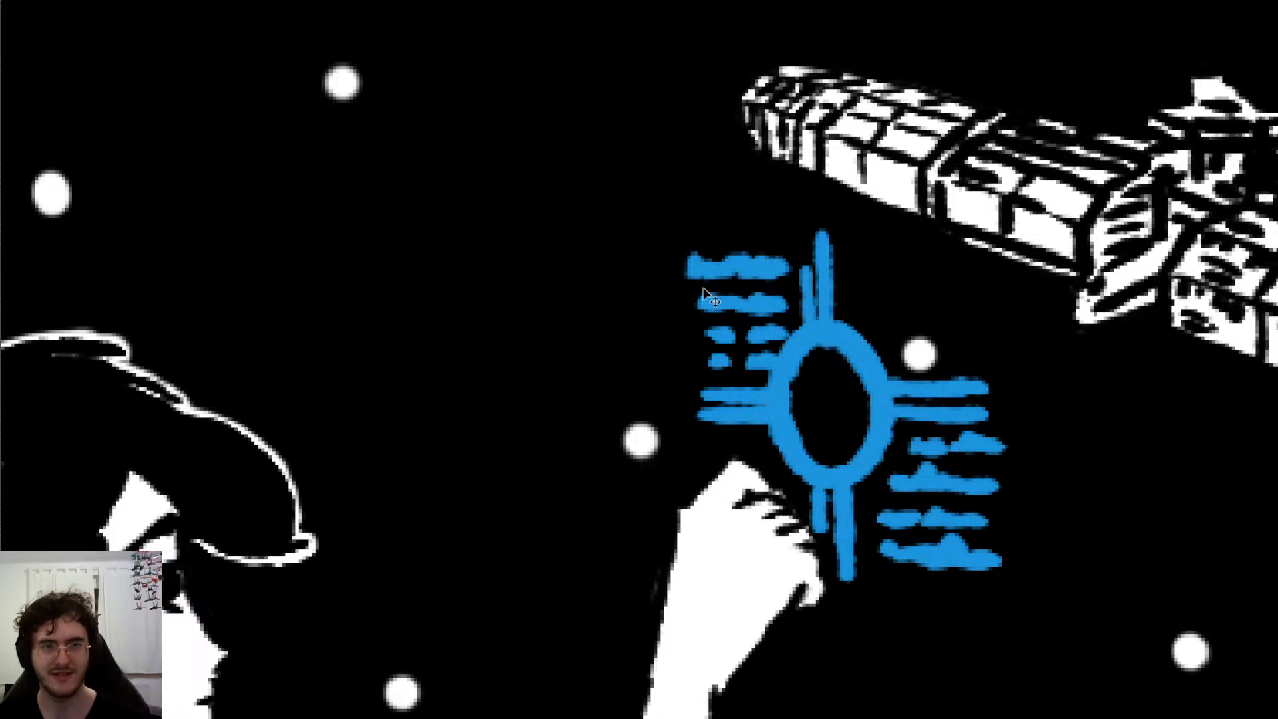
scroll(842, 303, "up", 4)
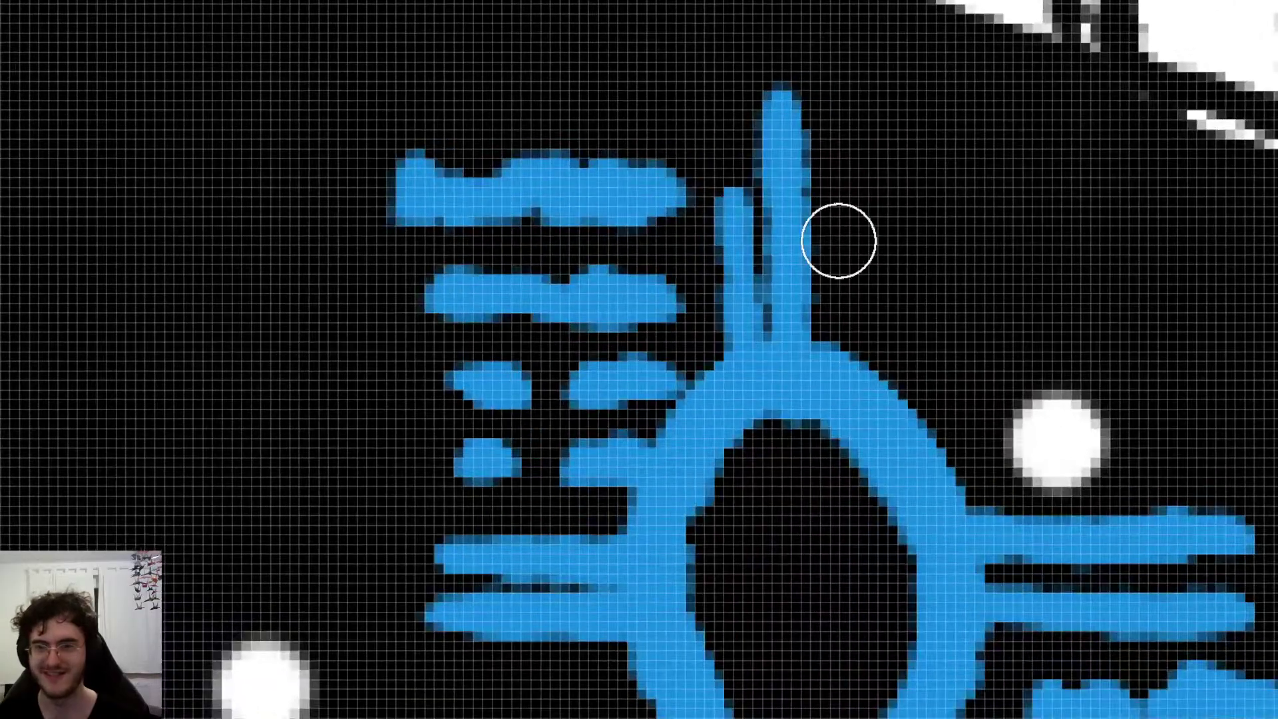
mouse_move(781, 137)
left_mouse_down()
mouse_move(782, 109)
mouse_move(788, 345)
mouse_move(751, 174)
mouse_move(745, 358)
left_mouse_up()
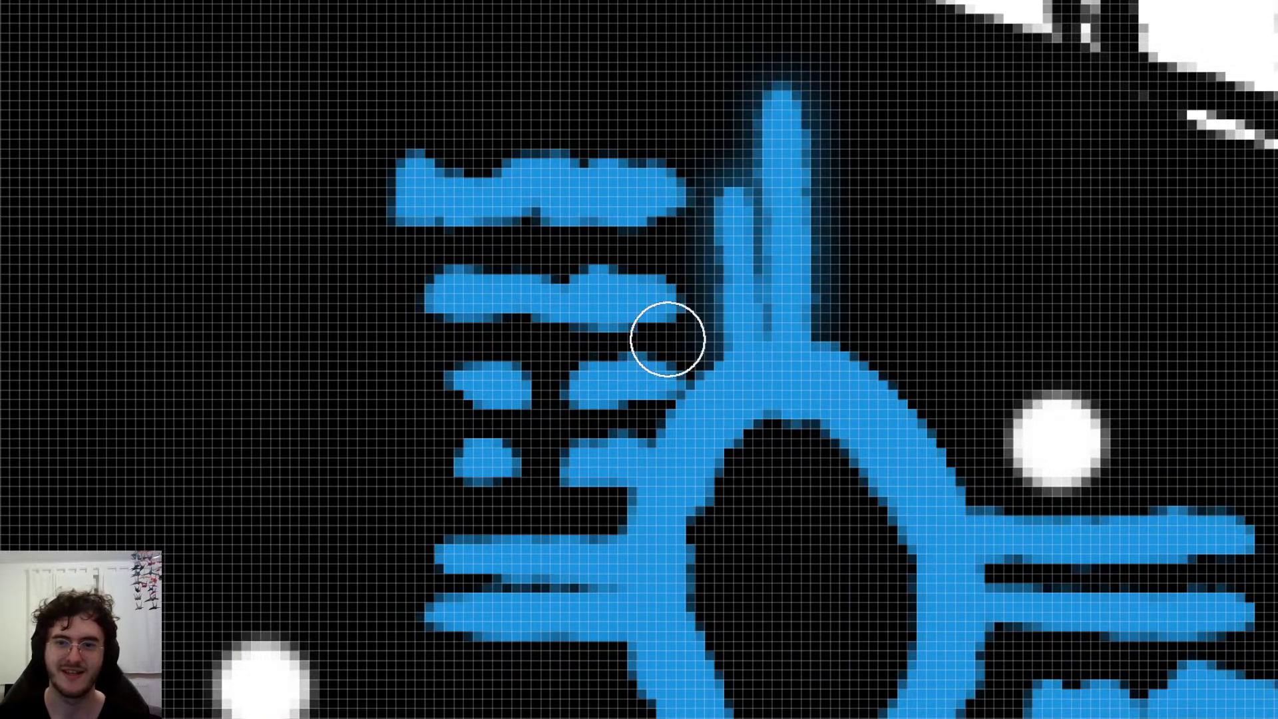
mouse_move(422, 168)
left_mouse_down()
mouse_move(422, 206)
mouse_move(587, 174)
mouse_move(707, 194)
left_mouse_up()
left_click_drag(429, 289, 685, 297)
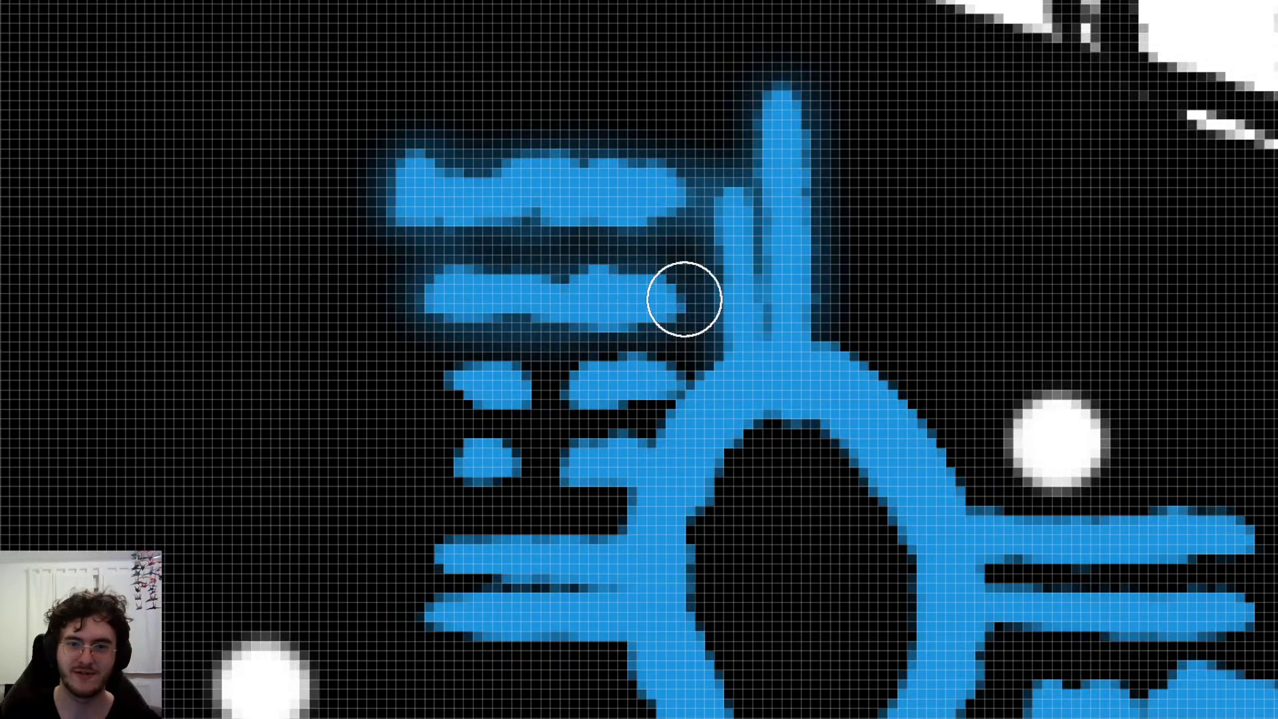
mouse_move(471, 388)
left_mouse_down()
mouse_move(588, 391)
mouse_move(596, 405)
left_mouse_up()
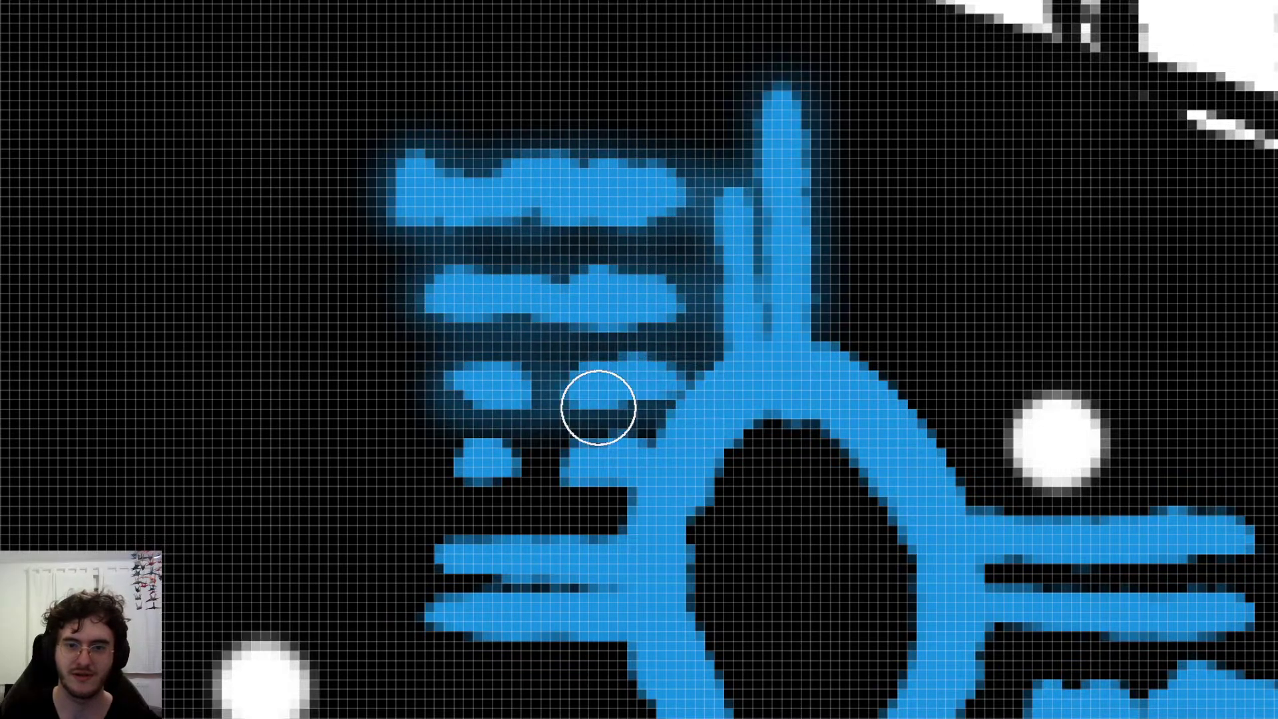
left_click_drag(465, 459, 607, 451)
mouse_move(679, 464)
left_mouse_down()
mouse_move(433, 553)
mouse_move(581, 553)
mouse_move(434, 593)
mouse_move(639, 632)
left_mouse_up()
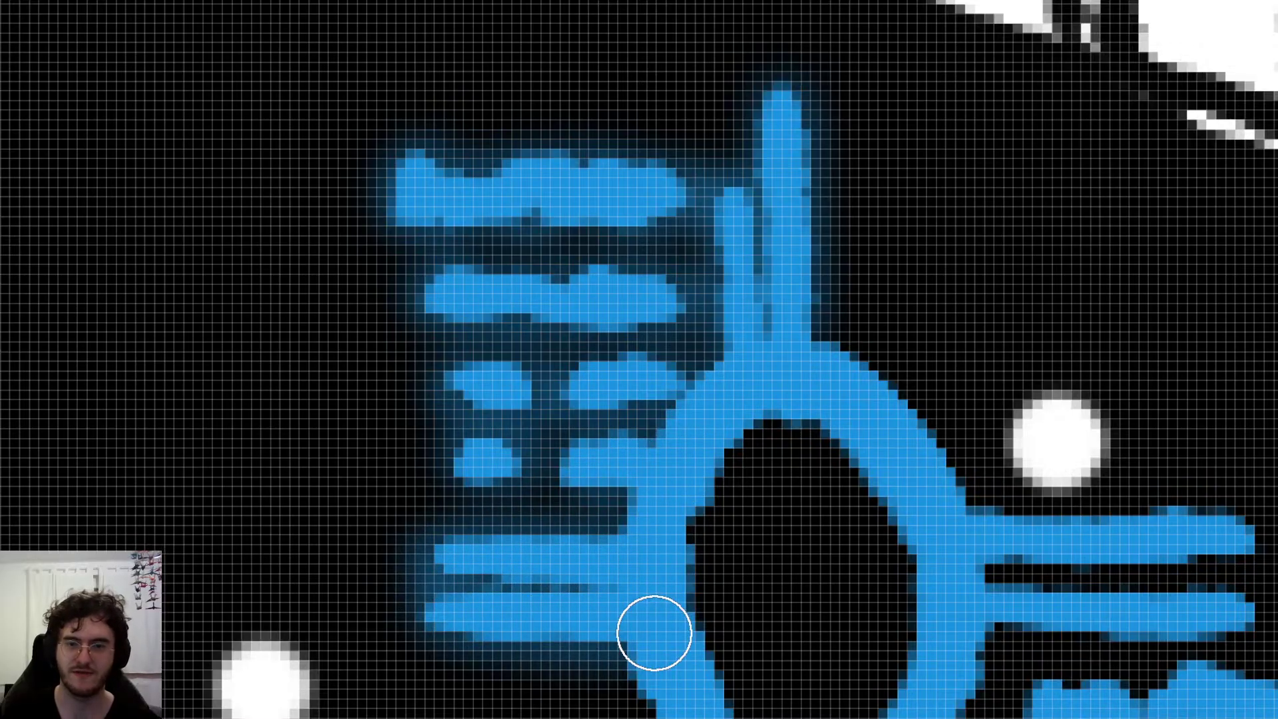
scroll(706, 468, "down", 7)
scroll(790, 517, "down", 9)
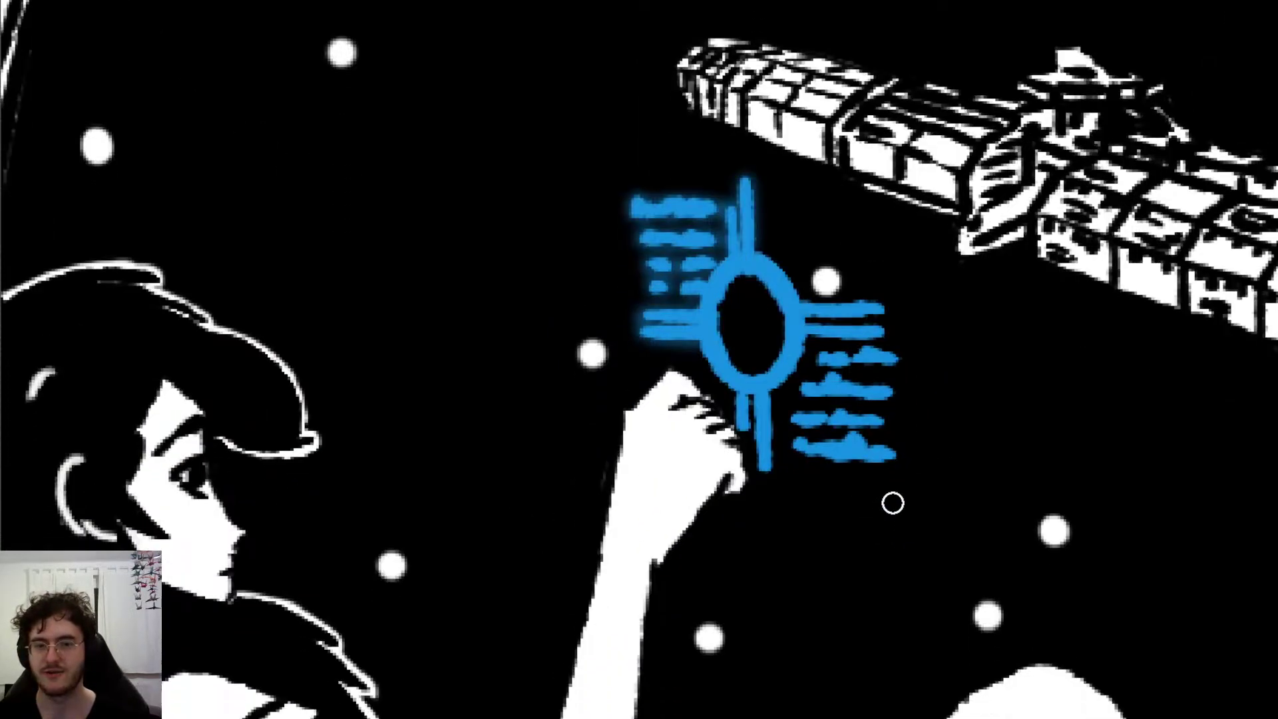
Step: Paint the soft blue glow around the hologram's lower vertical bars, its ring and the two long bars to the right
scroll(854, 388, "up", 2)
scroll(854, 388, "up", 1)
scroll(678, 288, "up", 1)
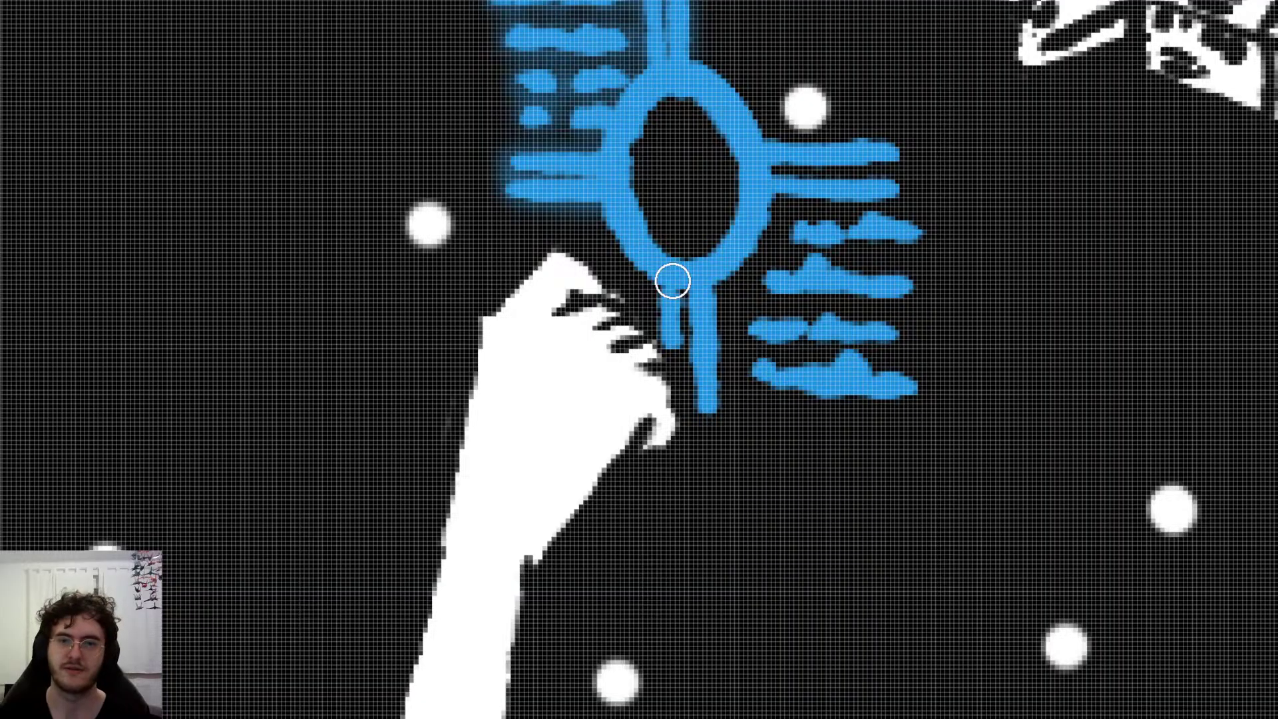
left_click_drag(668, 348, 672, 273)
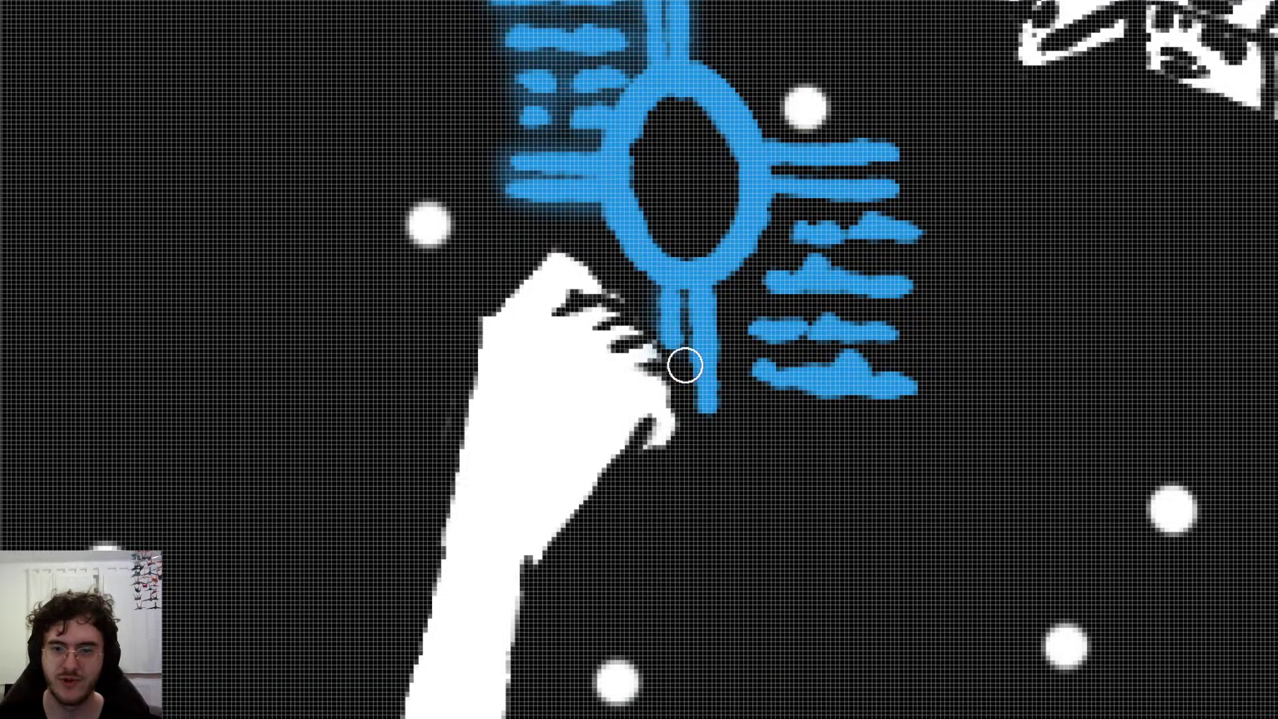
left_click_drag(706, 422, 705, 277)
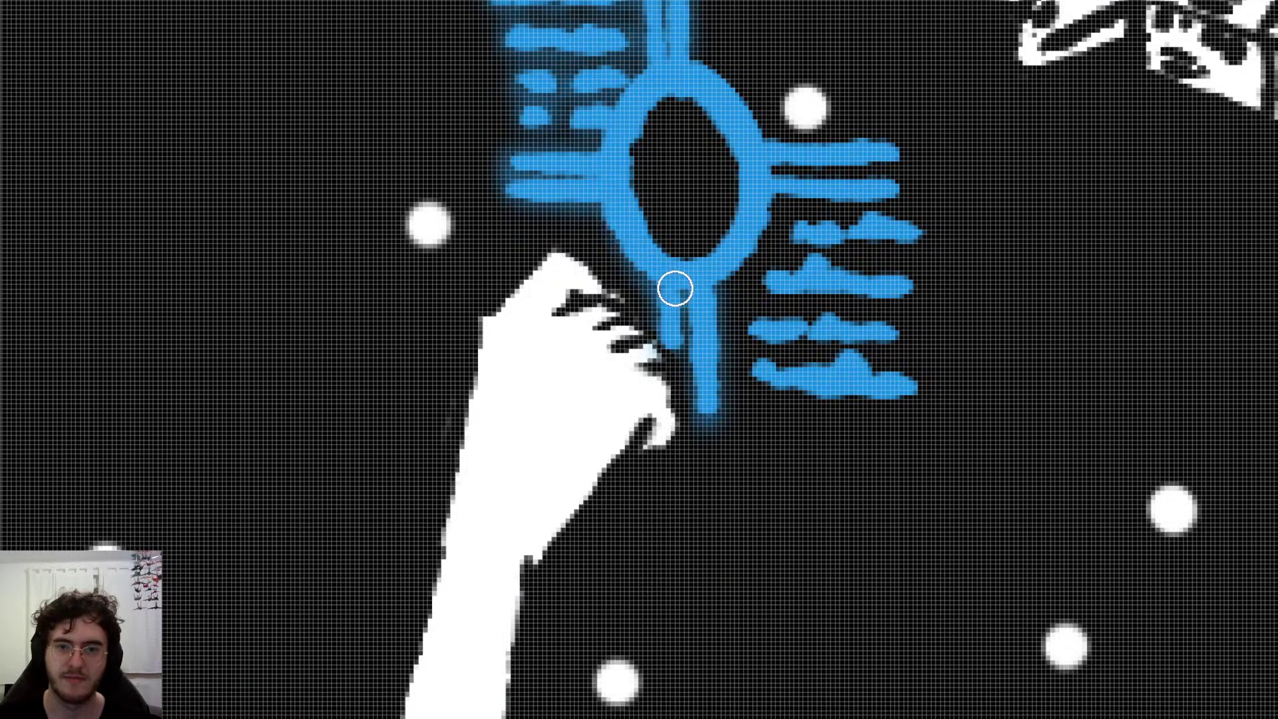
mouse_move(619, 146)
left_mouse_down()
mouse_move(665, 274)
mouse_move(685, 105)
mouse_move(741, 240)
mouse_move(692, 267)
left_mouse_up()
key("ctrl+z")
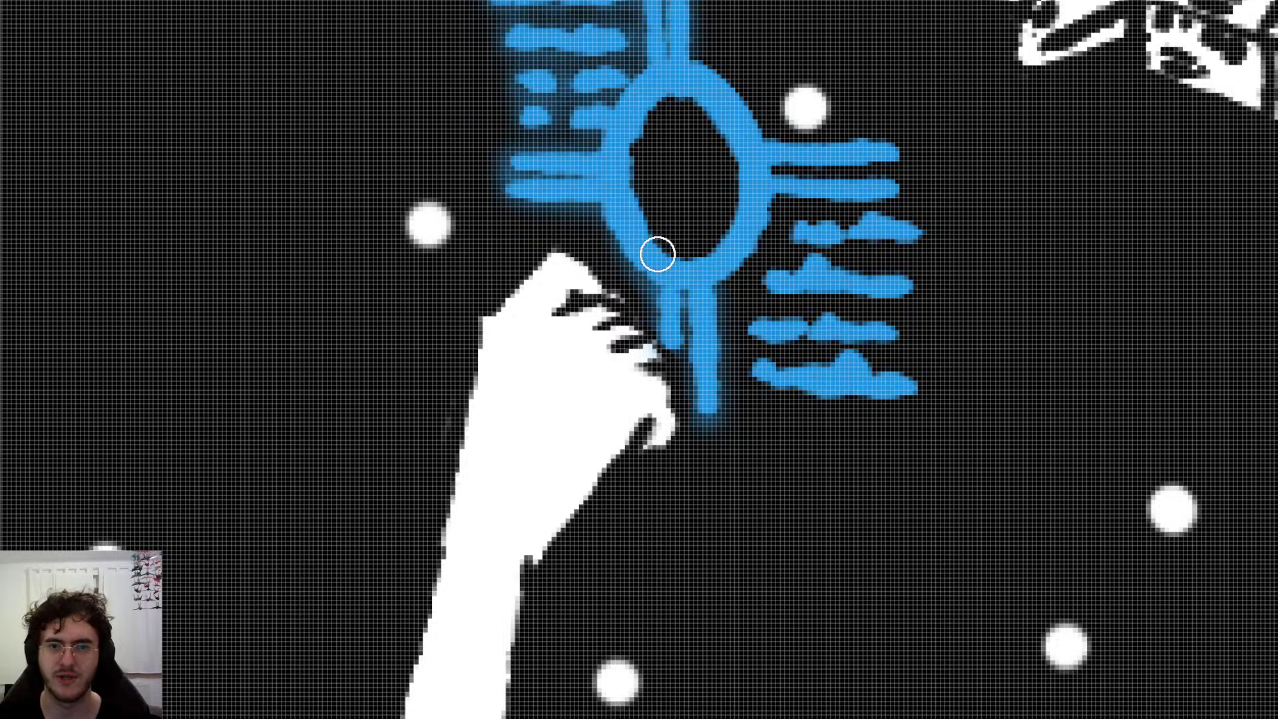
mouse_move(668, 344)
left_mouse_down()
mouse_move(673, 260)
mouse_move(705, 302)
mouse_move(685, 268)
mouse_move(650, 251)
mouse_move(636, 134)
mouse_move(650, 263)
mouse_move(653, 102)
mouse_move(666, 97)
mouse_move(730, 197)
mouse_move(693, 263)
mouse_move(745, 166)
mouse_move(770, 192)
mouse_move(876, 191)
mouse_move(756, 151)
mouse_move(905, 148)
left_mouse_up()
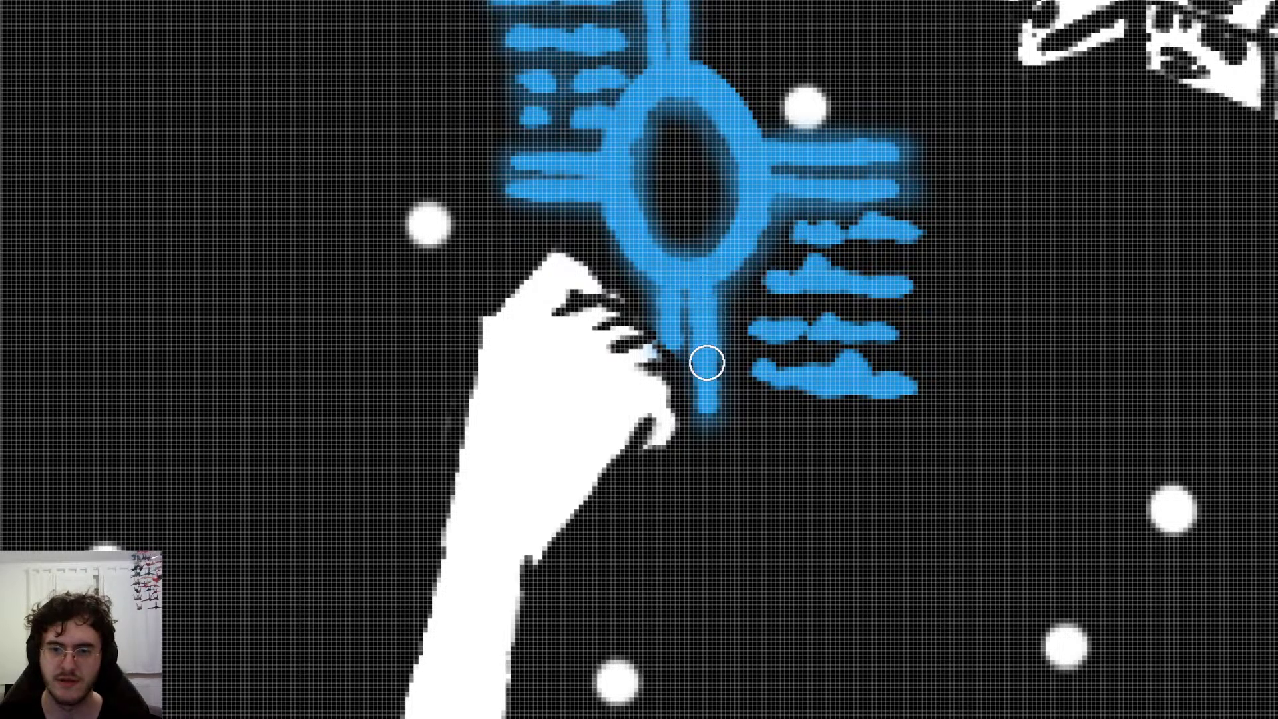
Step: Paint the soft blue glow around the four text rows at the hologram's lower right
left_click_drag(800, 236, 925, 239)
mouse_move(749, 286)
left_mouse_down()
mouse_move(819, 277)
mouse_move(893, 290)
left_mouse_up()
mouse_move(762, 330)
left_mouse_down()
mouse_move(776, 319)
mouse_move(763, 326)
mouse_move(890, 337)
mouse_move(759, 365)
mouse_move(790, 391)
mouse_move(870, 371)
mouse_move(916, 391)
left_mouse_up()
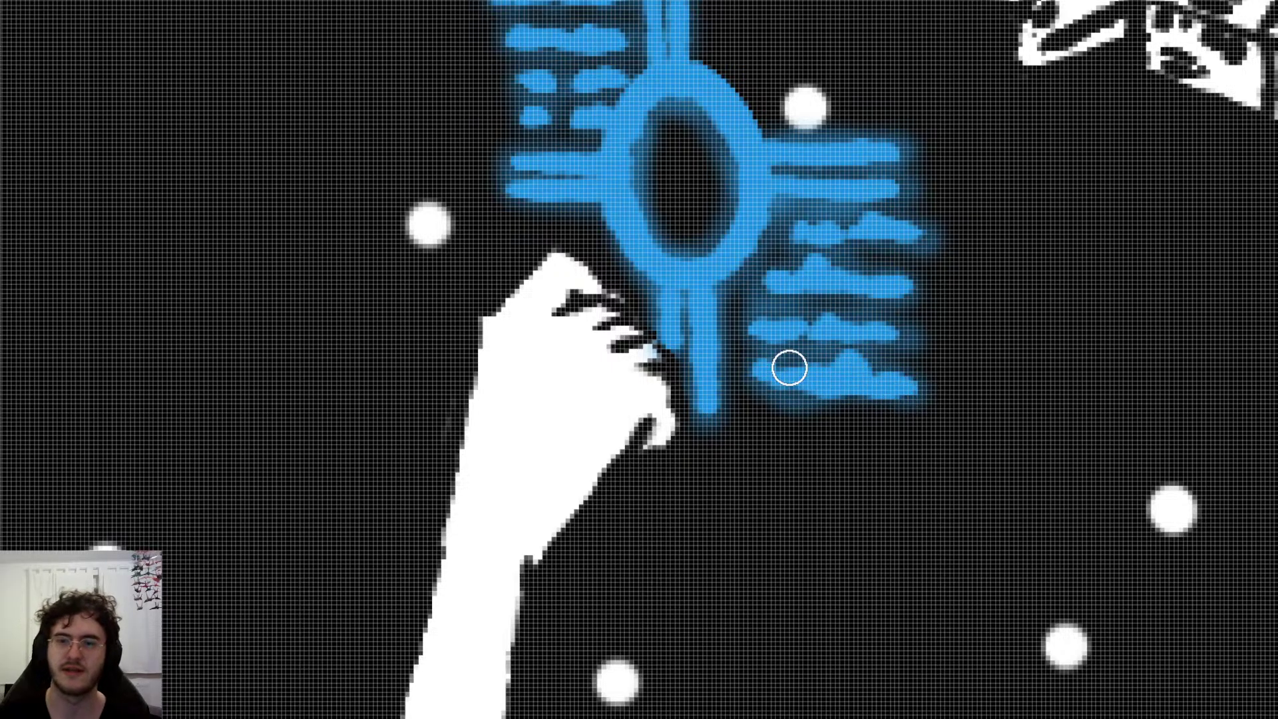
scroll(790, 367, "down", 6)
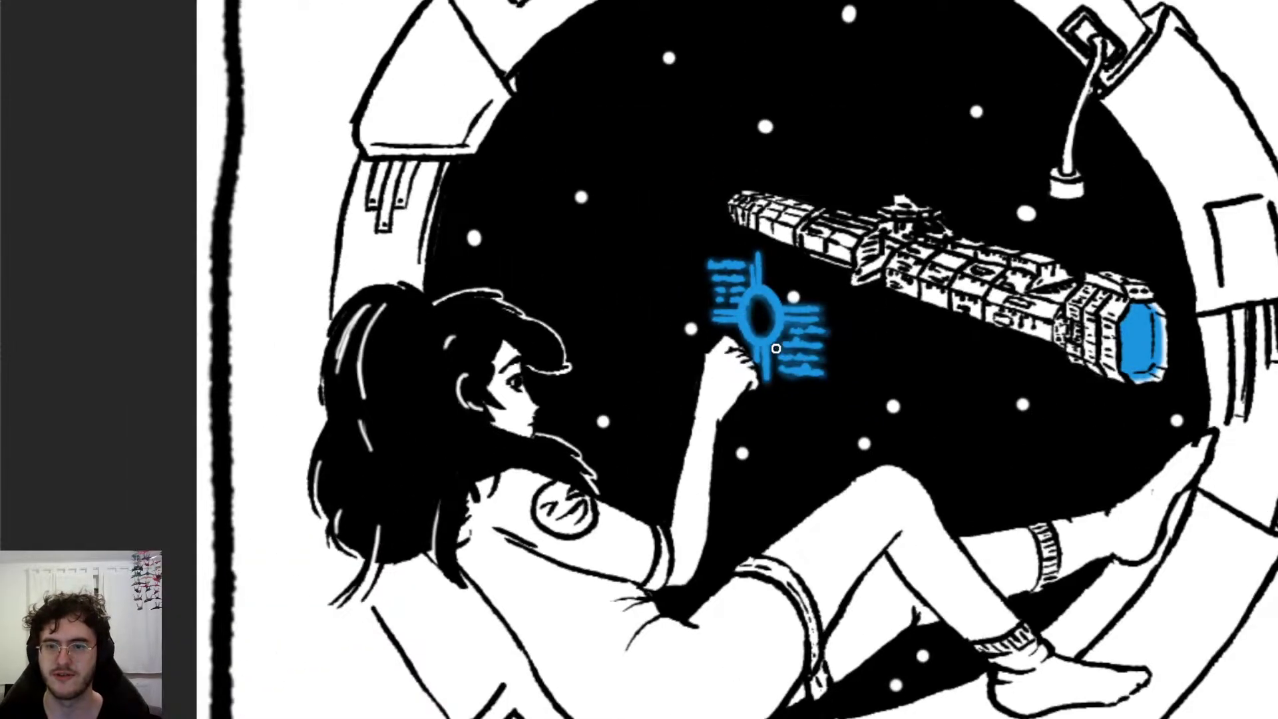
Step: Examine the hologram's glow against the girl, spaceship and stars across the whole porthole panel
scroll(777, 347, "down", 2)
scroll(776, 347, "down", 1)
scroll(778, 330, "down", 1)
scroll(746, 321, "up", 2)
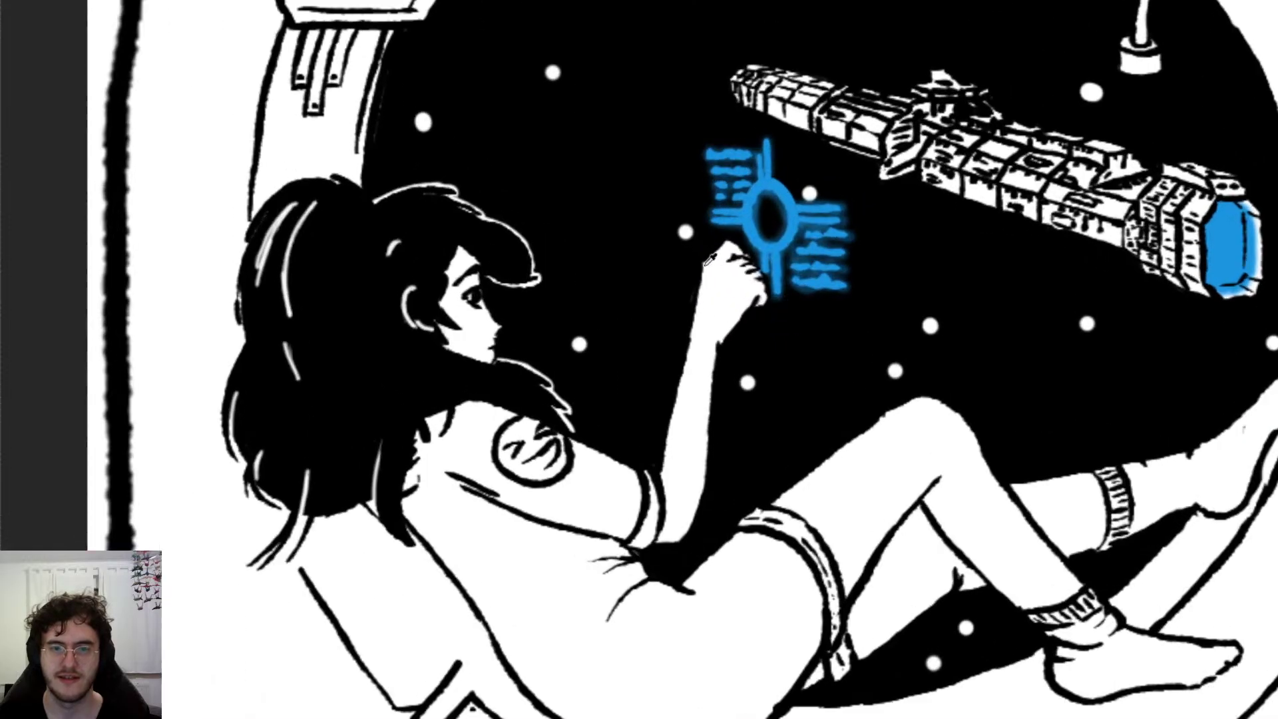
scroll(703, 266, "down", 3)
scroll(845, 268, "down", 3)
scroll(899, 269, "down", 3)
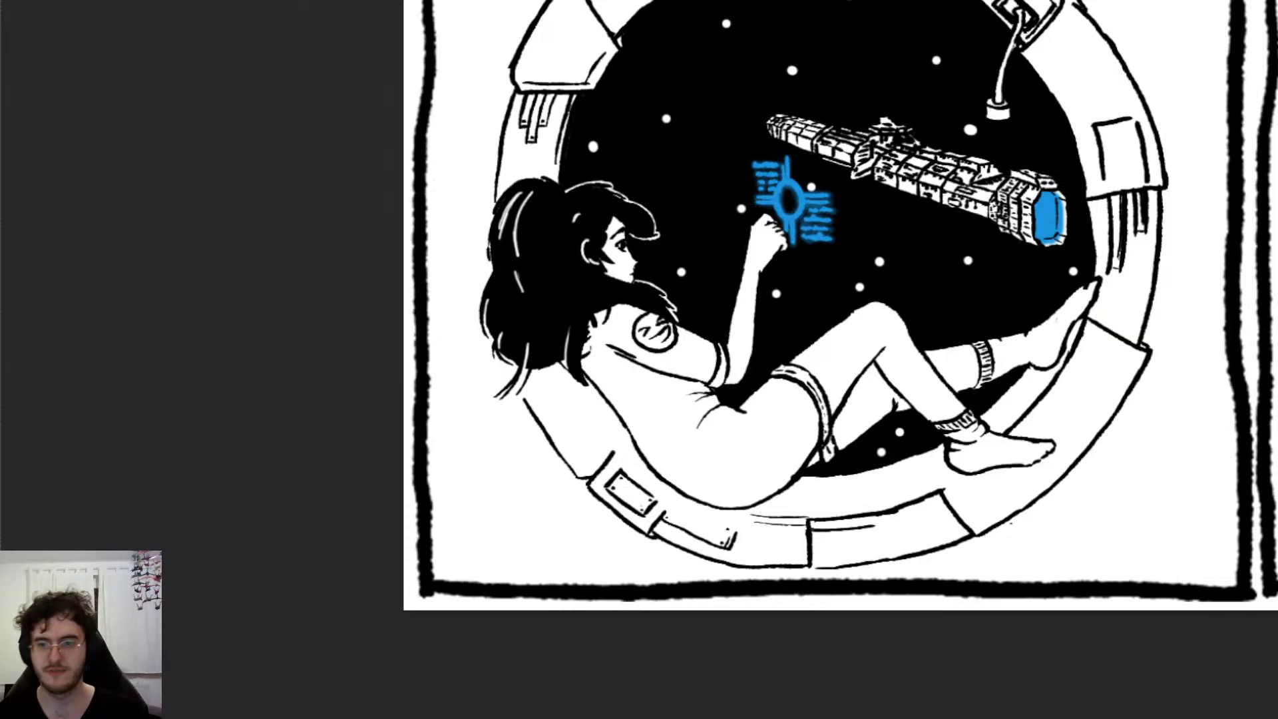
scroll(628, 293, "right", 2)
scroll(619, 231, "up", 2)
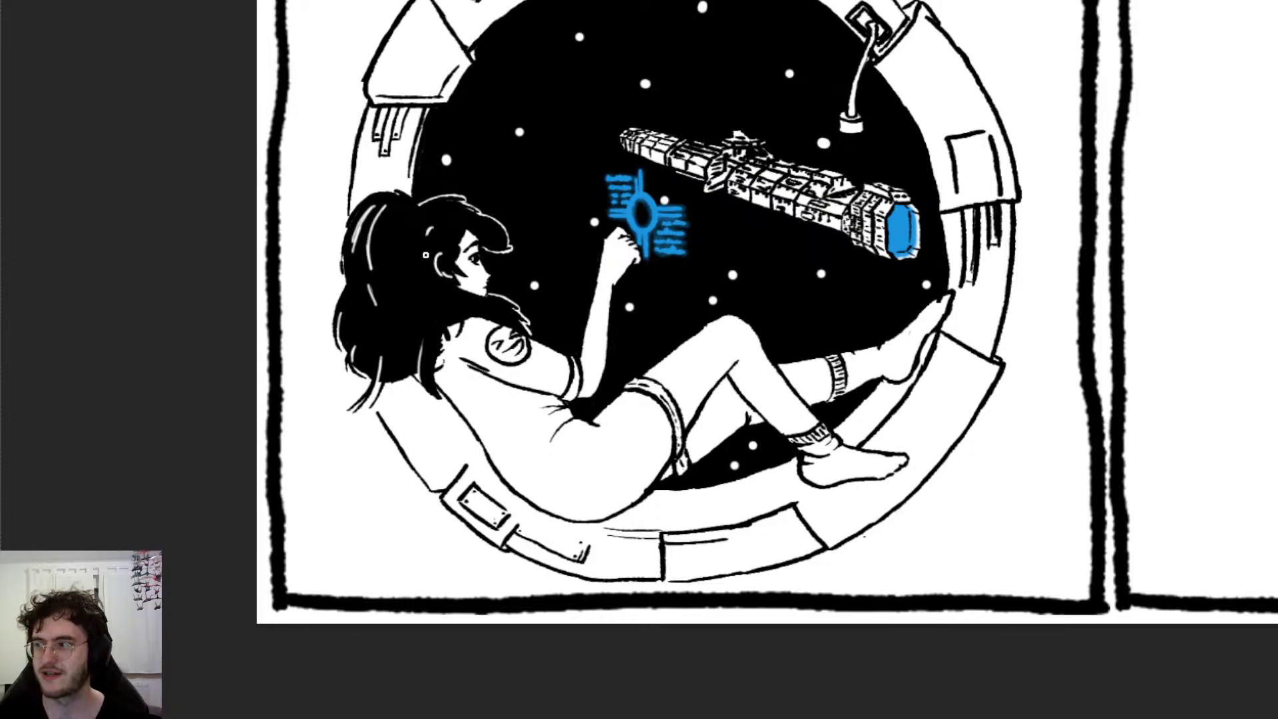
scroll(422, 273, "up", 1)
scroll(421, 273, "up", 1)
scroll(457, 274, "right", 3)
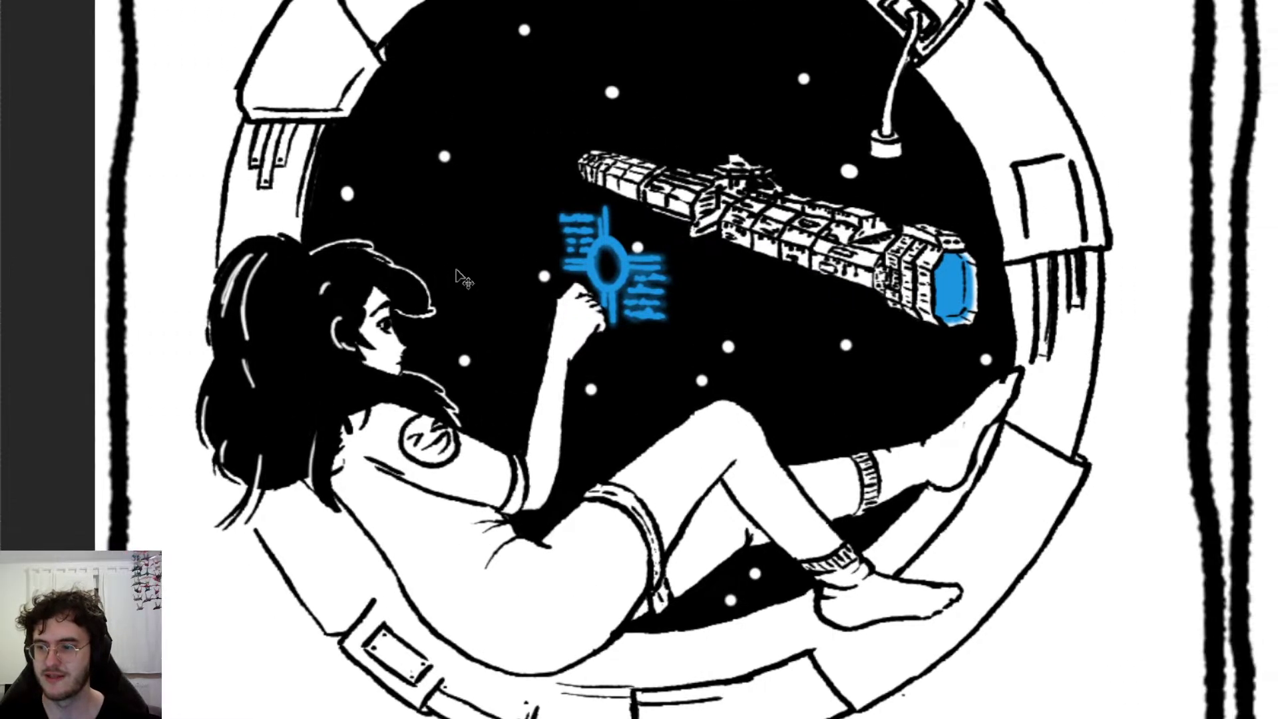
Step: Try shading the girl's shirt at the shoulder and upper back in light grey, and undo the strokes
scroll(453, 263, "down", 2)
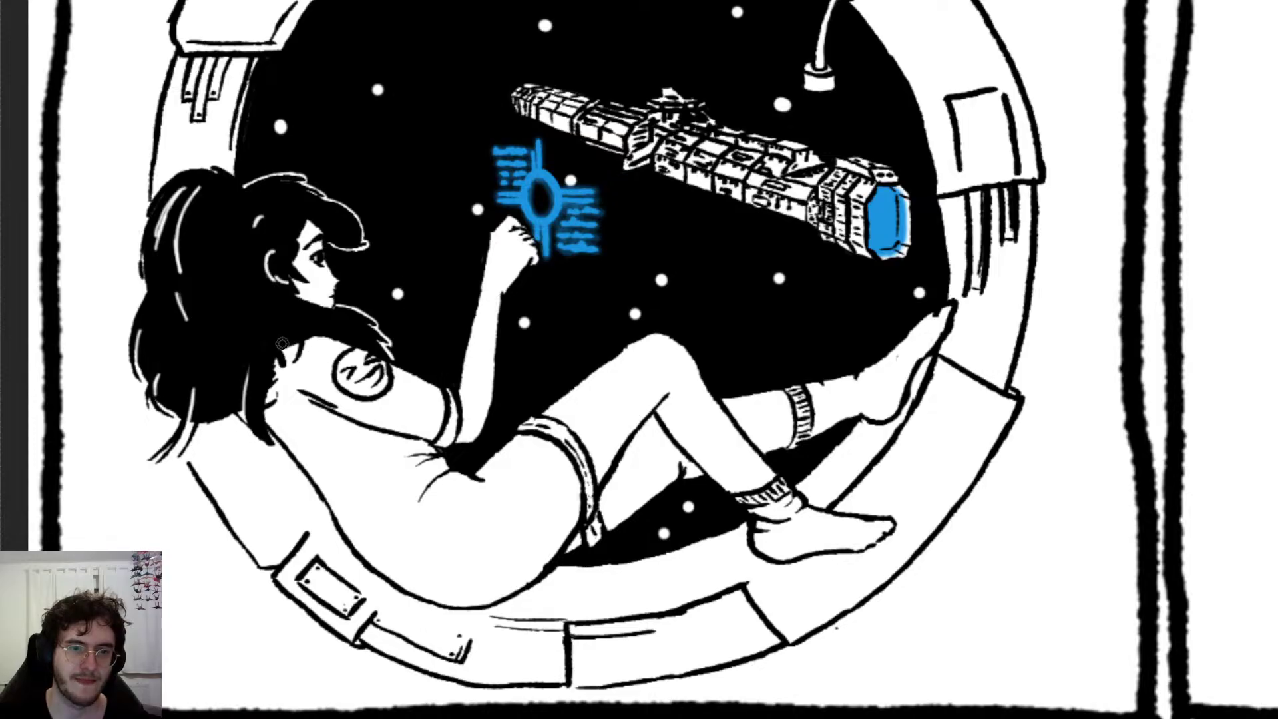
mouse_move(273, 391)
left_mouse_down()
mouse_move(303, 456)
mouse_move(326, 343)
mouse_move(340, 396)
mouse_move(324, 341)
left_mouse_up()
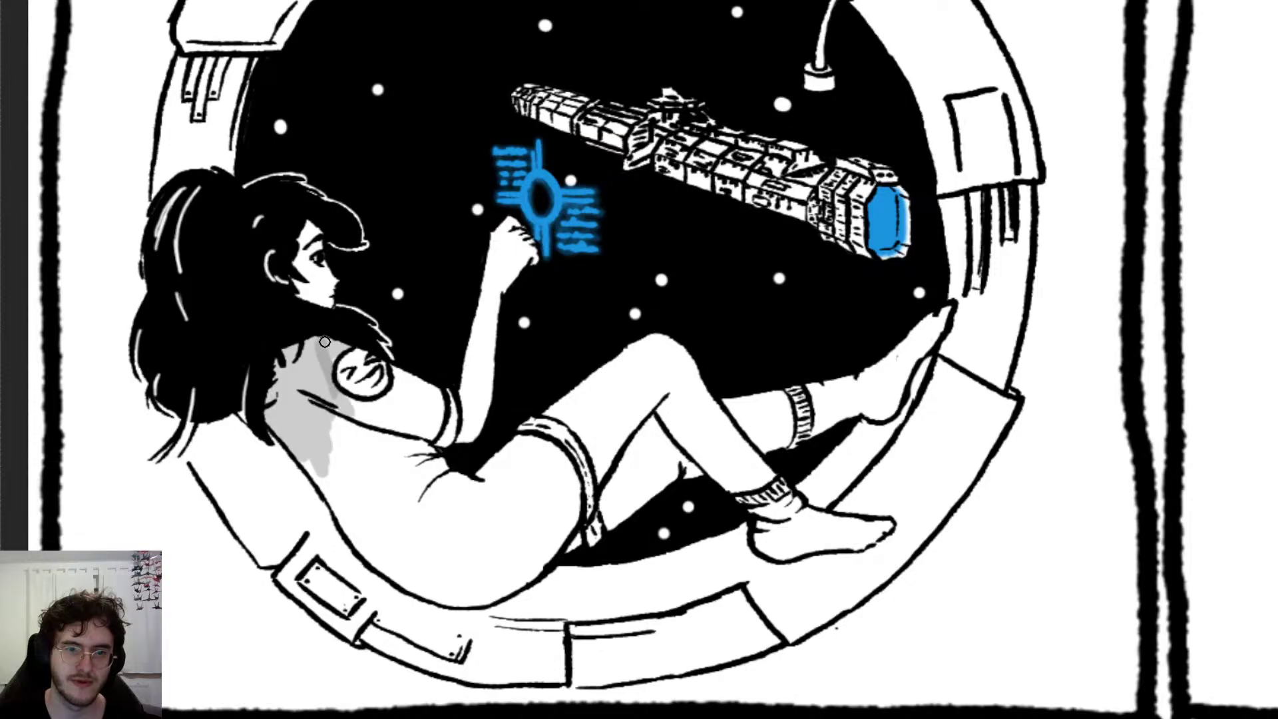
key("ctrl+z")
key("ctrl+z")
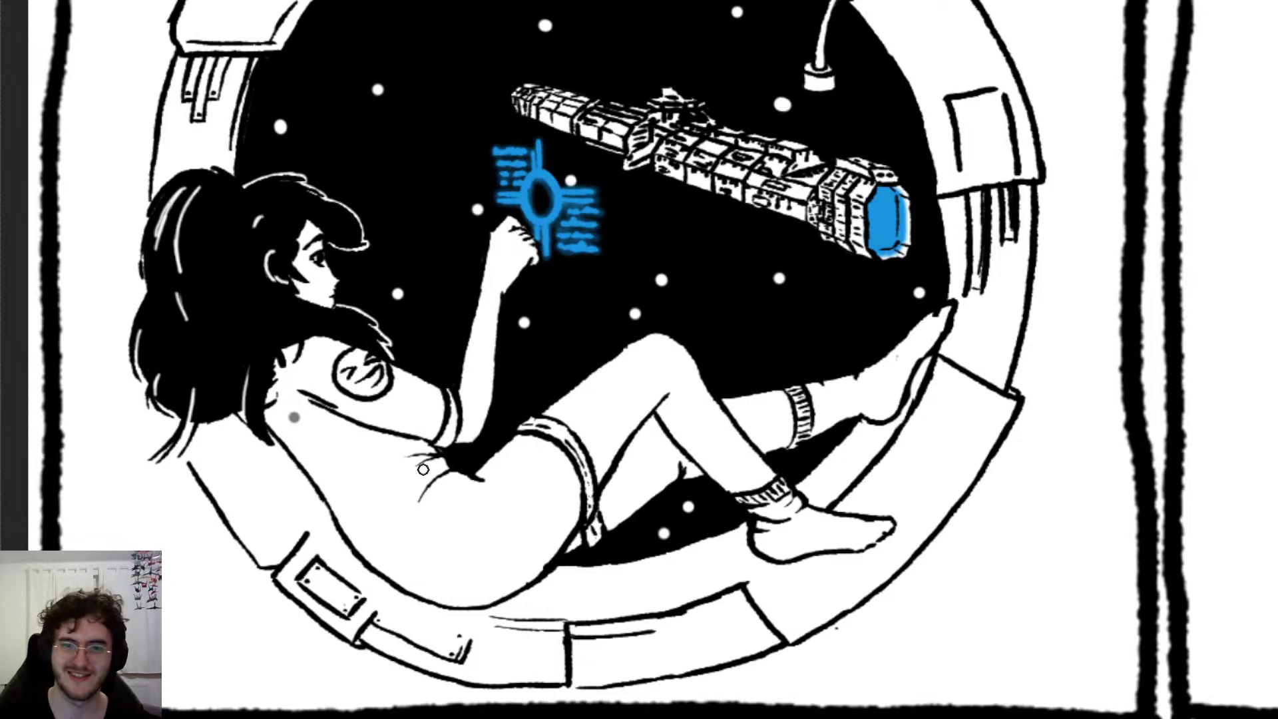
Step: Shade the girl's shirt in flat grey from the shoulder and sleeve down along the back, leaving the sleeve badge and cuff white
mouse_move(289, 414)
left_mouse_down()
mouse_move(282, 440)
mouse_move(313, 469)
mouse_move(311, 455)
mouse_move(336, 502)
mouse_move(286, 373)
mouse_move(312, 435)
mouse_move(287, 345)
mouse_move(342, 347)
mouse_move(318, 363)
mouse_move(306, 350)
mouse_move(328, 373)
mouse_move(332, 353)
left_mouse_up()
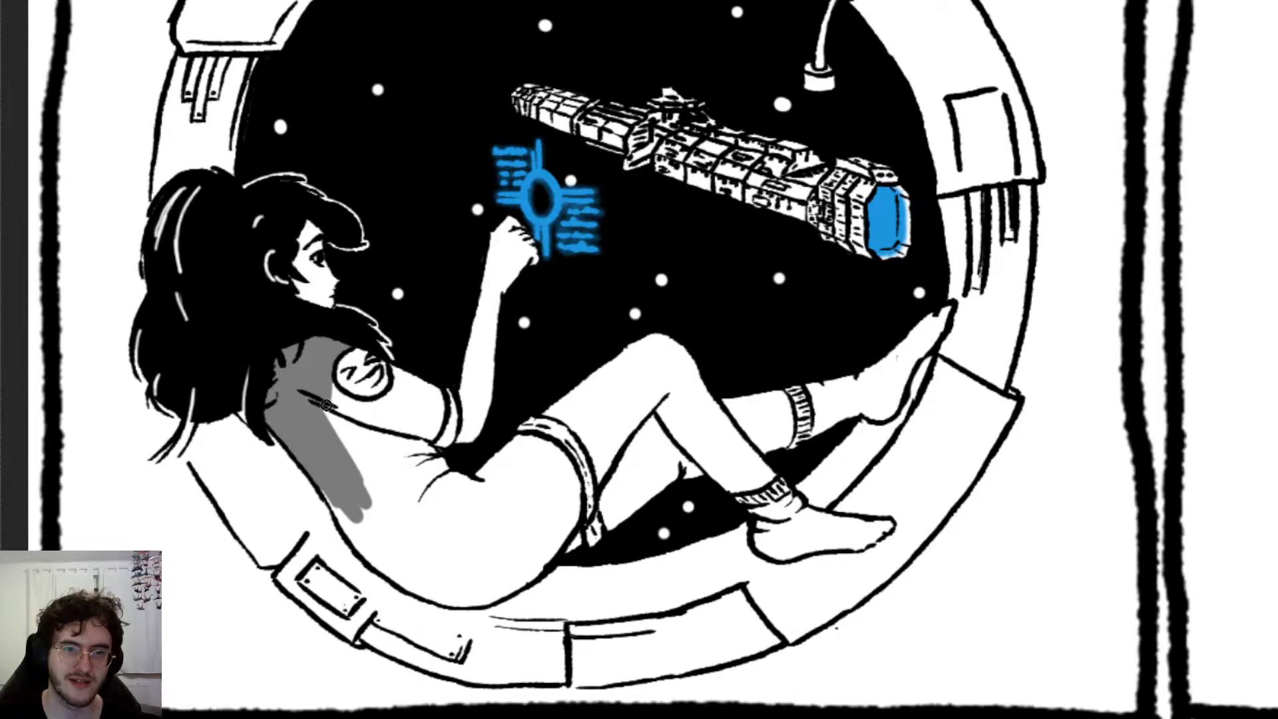
mouse_move(326, 406)
left_mouse_down()
mouse_move(376, 414)
mouse_move(386, 509)
mouse_move(363, 416)
mouse_move(423, 476)
mouse_move(437, 398)
mouse_move(372, 410)
mouse_move(394, 367)
mouse_move(403, 395)
mouse_move(424, 389)
left_mouse_up()
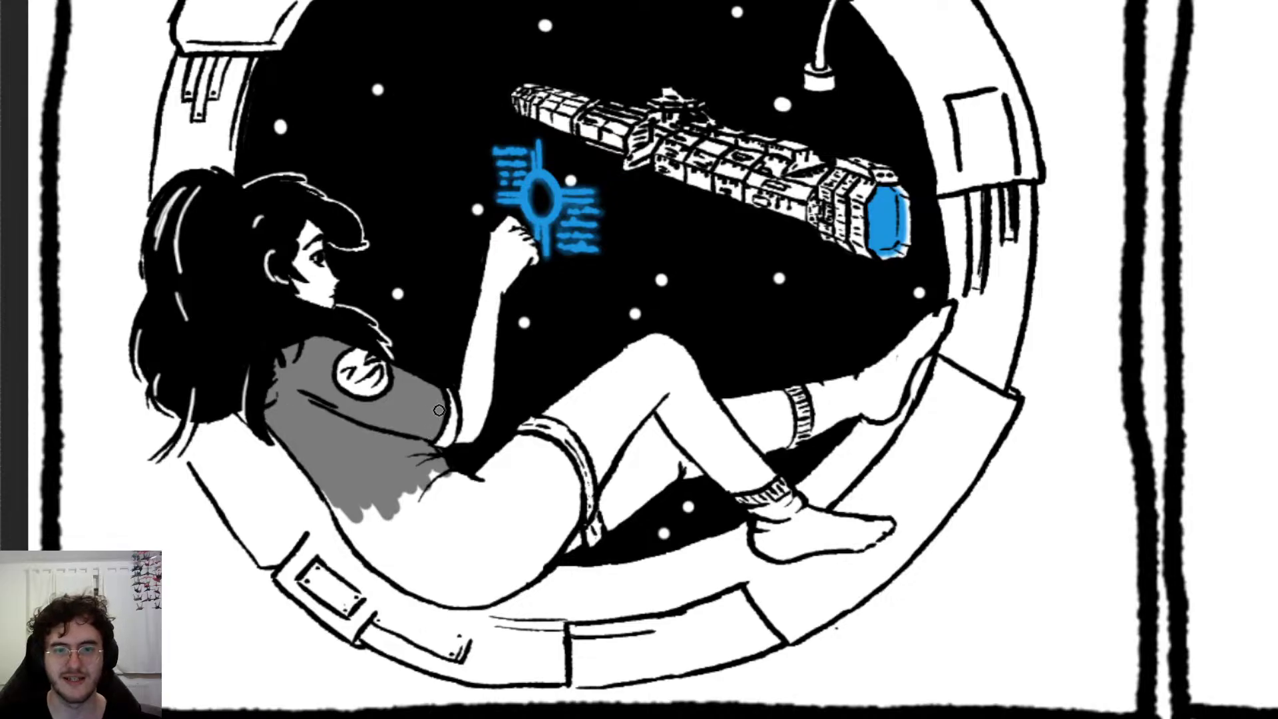
mouse_move(398, 477)
left_mouse_down()
mouse_move(333, 506)
mouse_move(362, 542)
left_mouse_up()
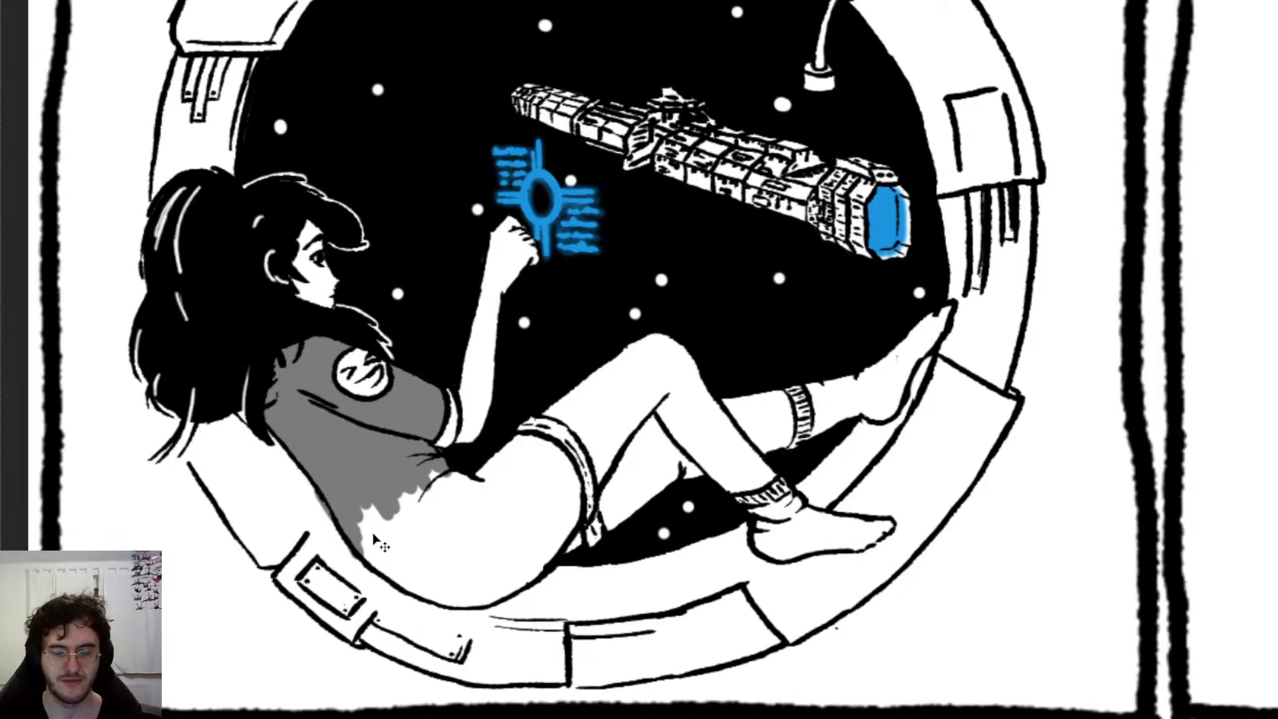
mouse_move(320, 474)
left_mouse_down()
mouse_move(390, 574)
mouse_move(373, 519)
left_mouse_up()
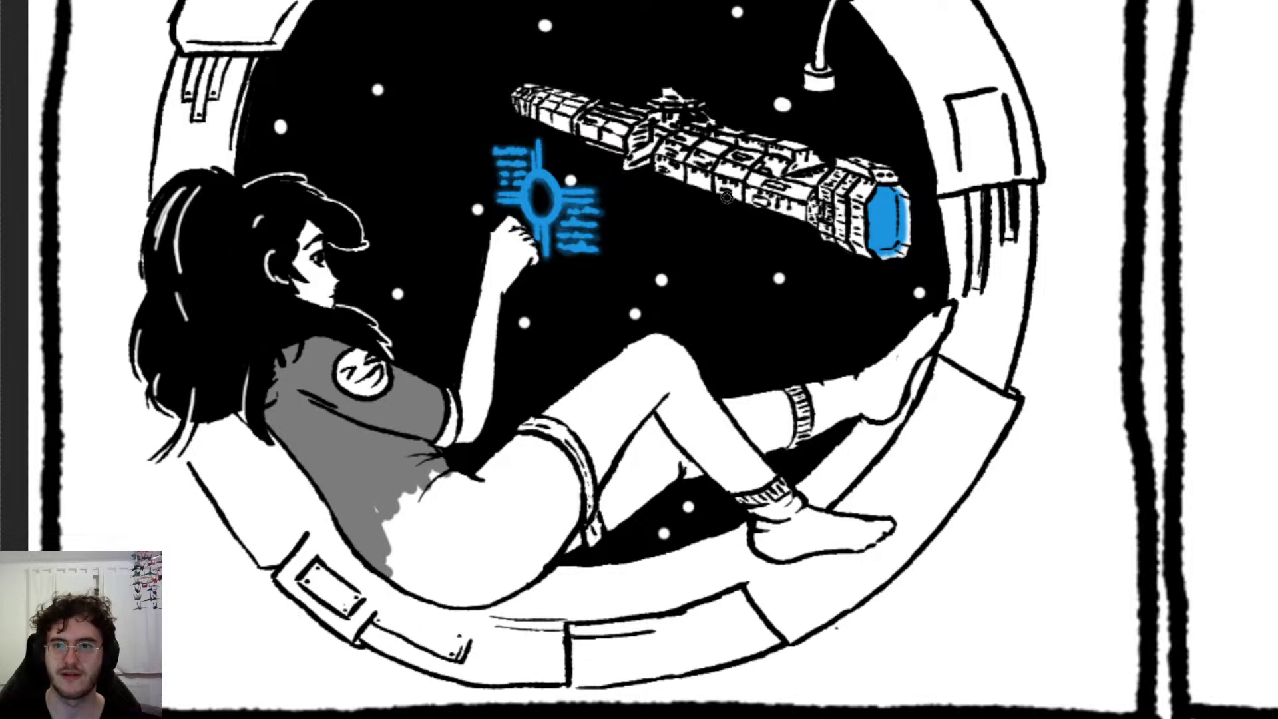
Step: Shade the hanging bars on the porthole's right rim and the rest of the girl's shirt down to the hem in grey
mouse_move(975, 280)
left_mouse_down()
mouse_move(976, 191)
mouse_move(1009, 238)
left_mouse_up()
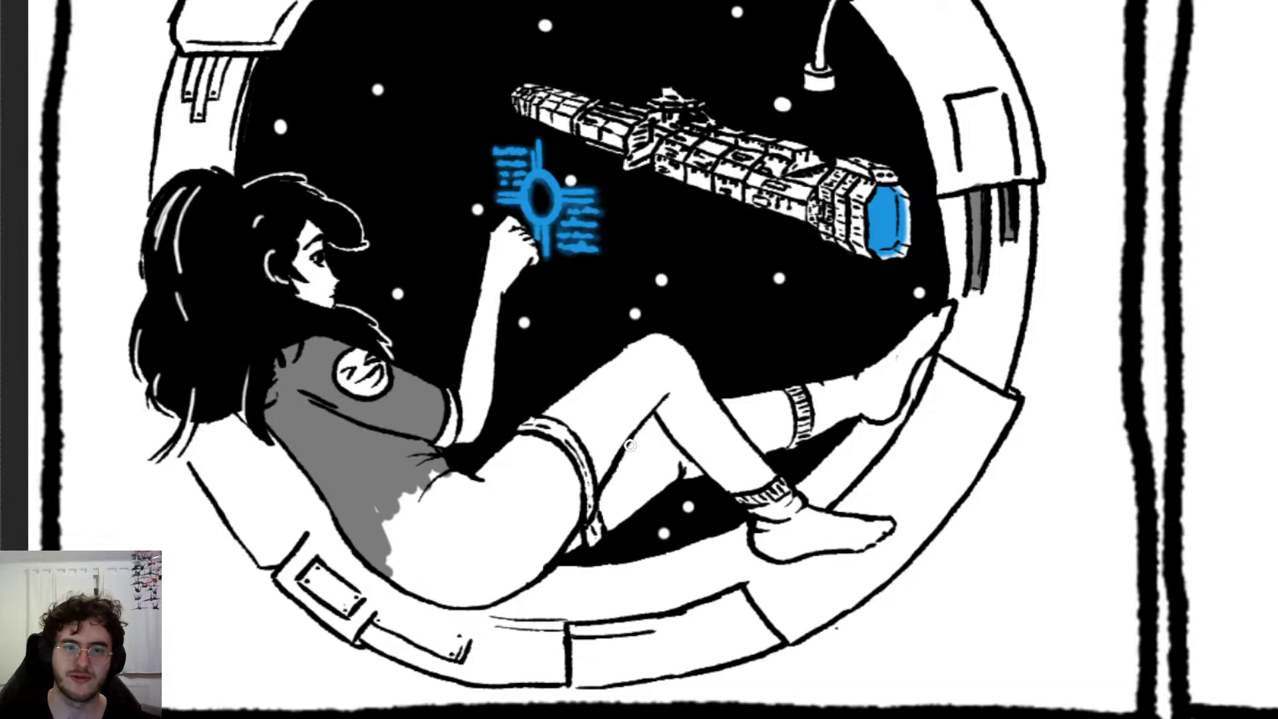
mouse_move(366, 506)
left_mouse_down()
mouse_move(406, 525)
mouse_move(419, 506)
mouse_move(426, 533)
mouse_move(432, 459)
mouse_move(439, 500)
mouse_move(475, 506)
mouse_move(436, 506)
mouse_move(462, 514)
mouse_move(464, 482)
mouse_move(486, 469)
mouse_move(522, 479)
mouse_move(491, 457)
mouse_move(545, 443)
mouse_move(567, 468)
mouse_move(576, 529)
mouse_move(551, 495)
mouse_move(556, 460)
mouse_move(474, 490)
left_mouse_up()
mouse_move(414, 566)
left_mouse_down()
mouse_move(393, 581)
mouse_move(483, 607)
mouse_move(529, 578)
mouse_move(560, 534)
left_mouse_up()
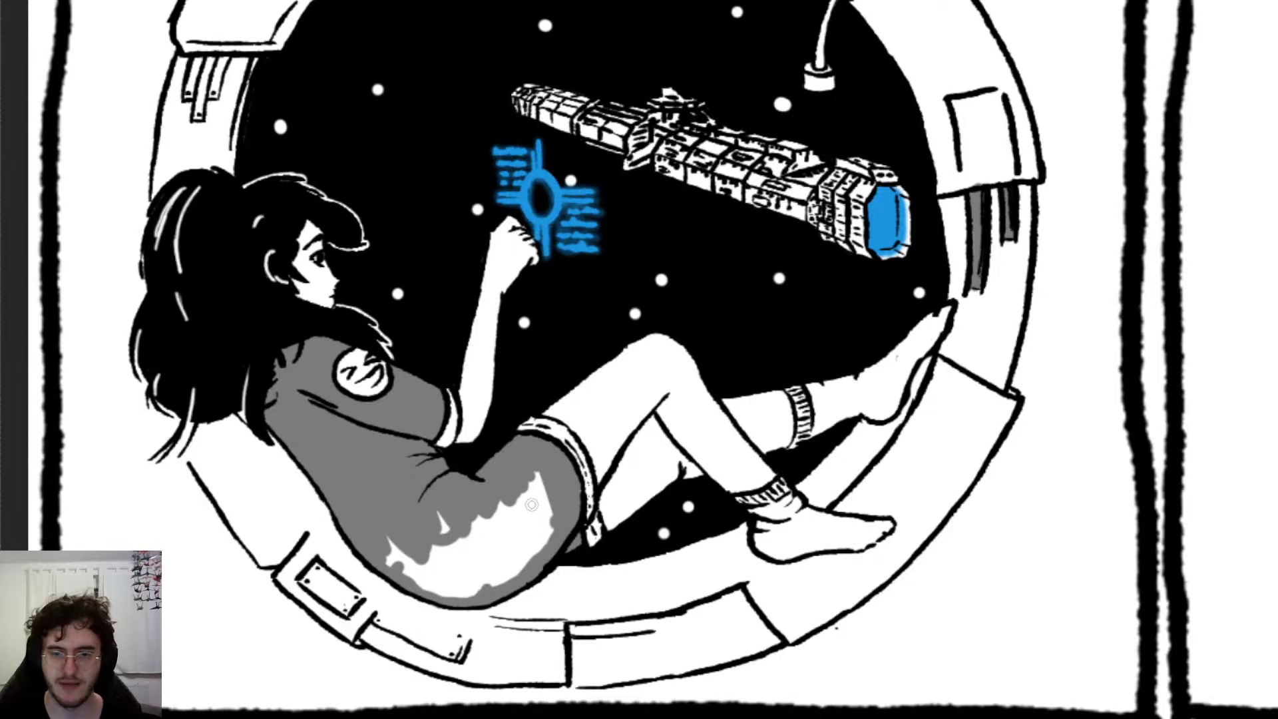
mouse_move(386, 554)
left_mouse_down()
mouse_move(426, 586)
mouse_move(386, 527)
mouse_move(439, 598)
mouse_move(466, 573)
mouse_move(459, 536)
mouse_move(466, 566)
mouse_move(489, 562)
mouse_move(509, 532)
mouse_move(533, 551)
mouse_move(542, 482)
mouse_move(506, 516)
mouse_move(471, 522)
left_mouse_up()
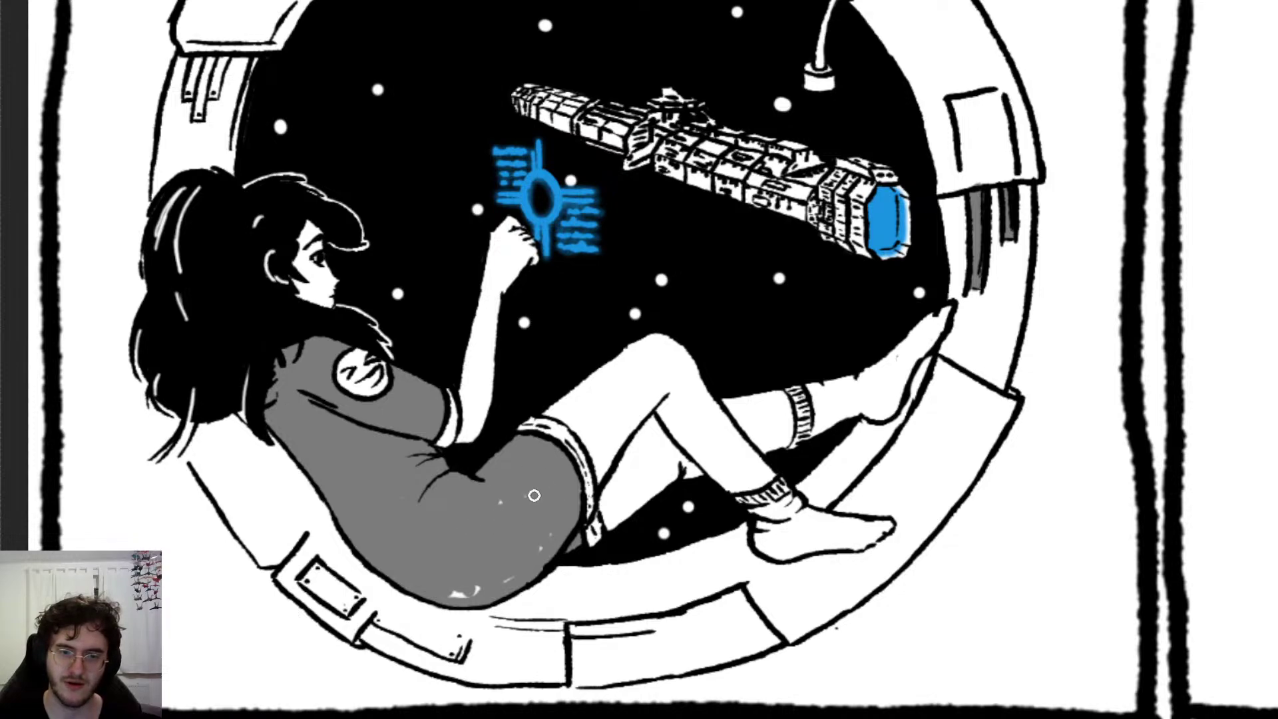
left_click_drag(491, 592, 459, 594)
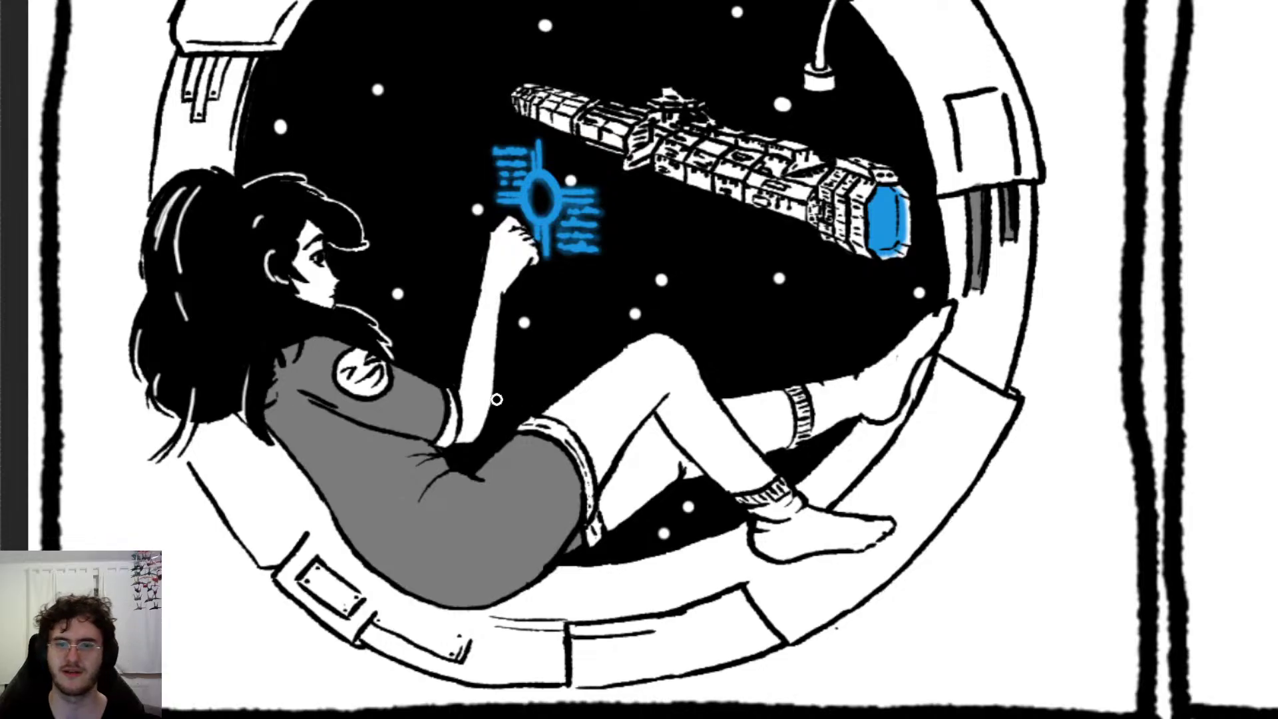
Step: Shade both of the girl's socks in grey, leaving their ribbed cuffs white
scroll(446, 278, "down", 2)
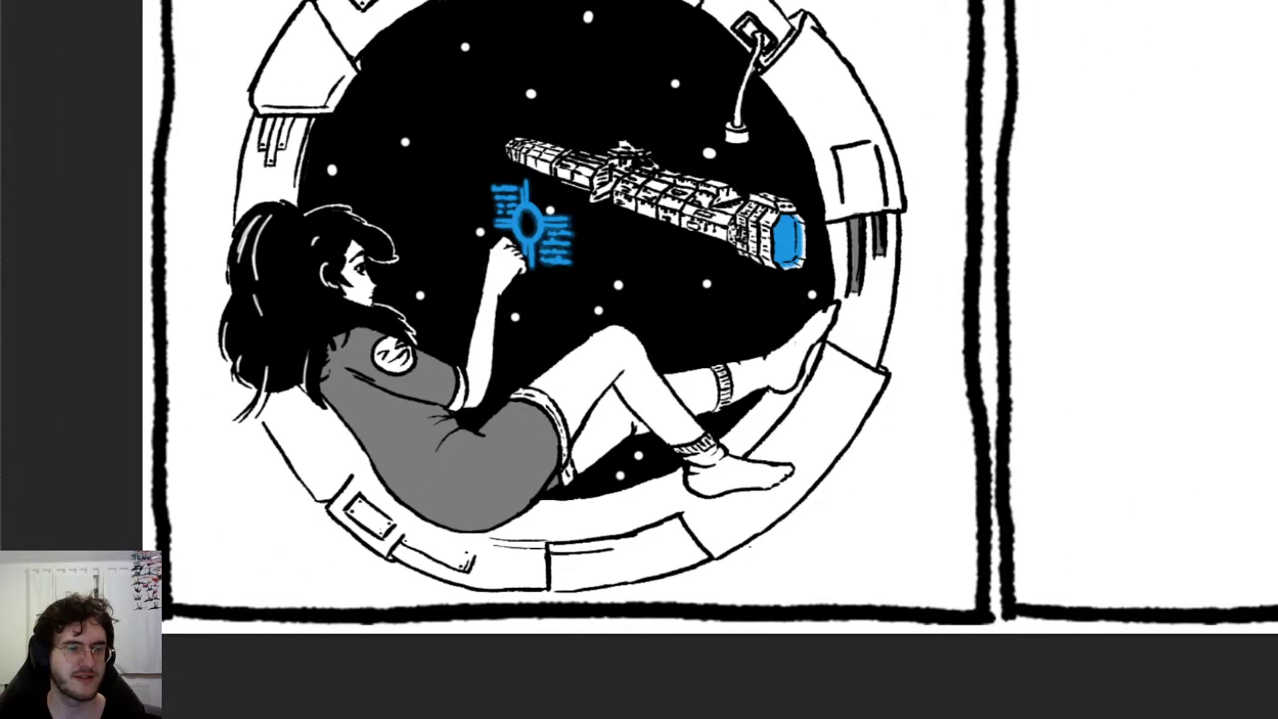
scroll(732, 360, "up", 3)
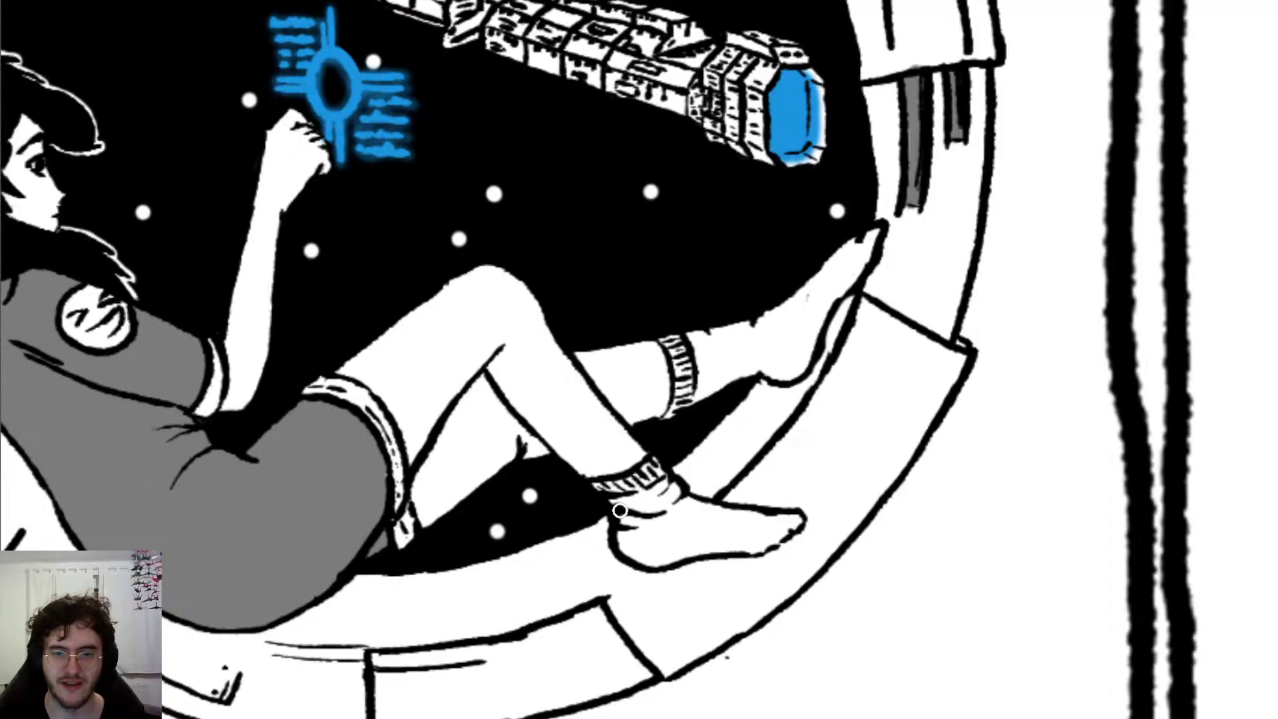
mouse_move(609, 506)
left_mouse_down()
mouse_move(669, 490)
mouse_move(676, 509)
mouse_move(629, 536)
mouse_move(630, 553)
mouse_move(671, 522)
mouse_move(735, 516)
left_mouse_up()
mouse_move(741, 516)
left_mouse_down()
mouse_move(787, 521)
mouse_move(649, 555)
mouse_move(763, 547)
mouse_move(784, 530)
mouse_move(689, 526)
mouse_move(733, 534)
left_mouse_up()
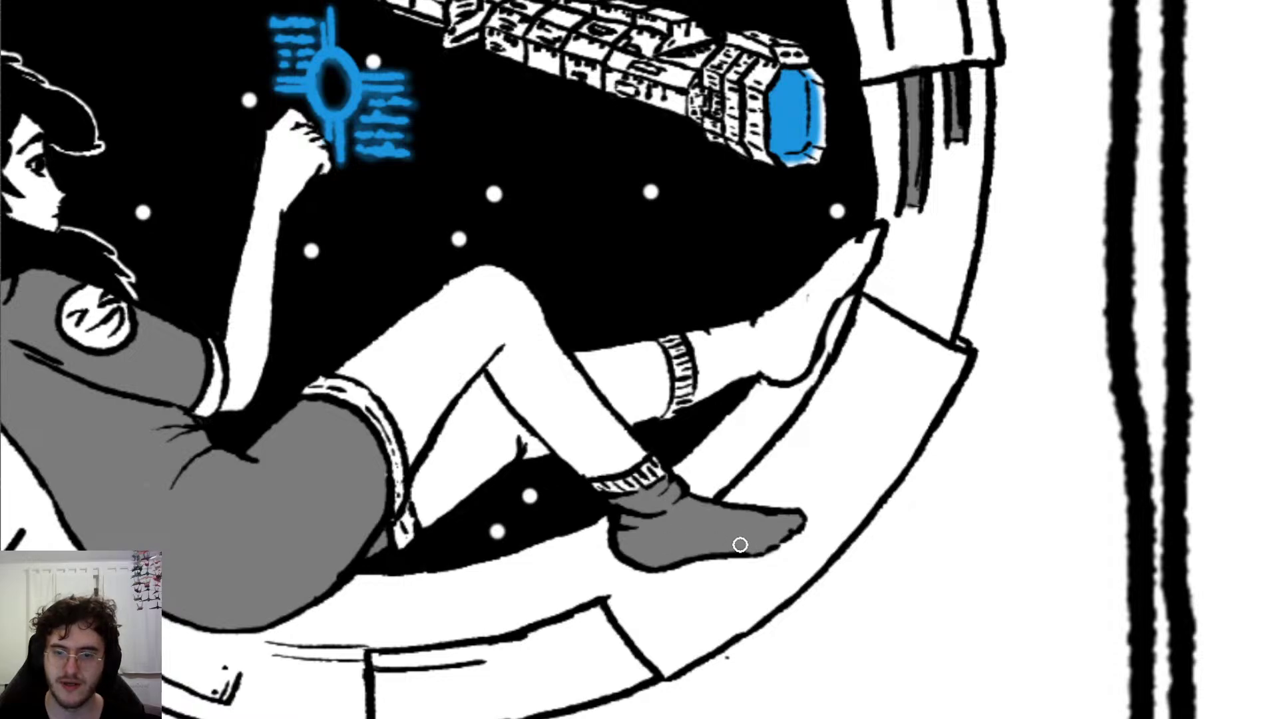
mouse_move(695, 326)
left_mouse_down()
mouse_move(698, 408)
mouse_move(721, 377)
mouse_move(713, 346)
mouse_move(752, 330)
mouse_move(775, 367)
mouse_move(806, 348)
mouse_move(790, 320)
mouse_move(768, 334)
mouse_move(826, 261)
mouse_move(808, 337)
mouse_move(863, 248)
mouse_move(820, 268)
left_mouse_up()
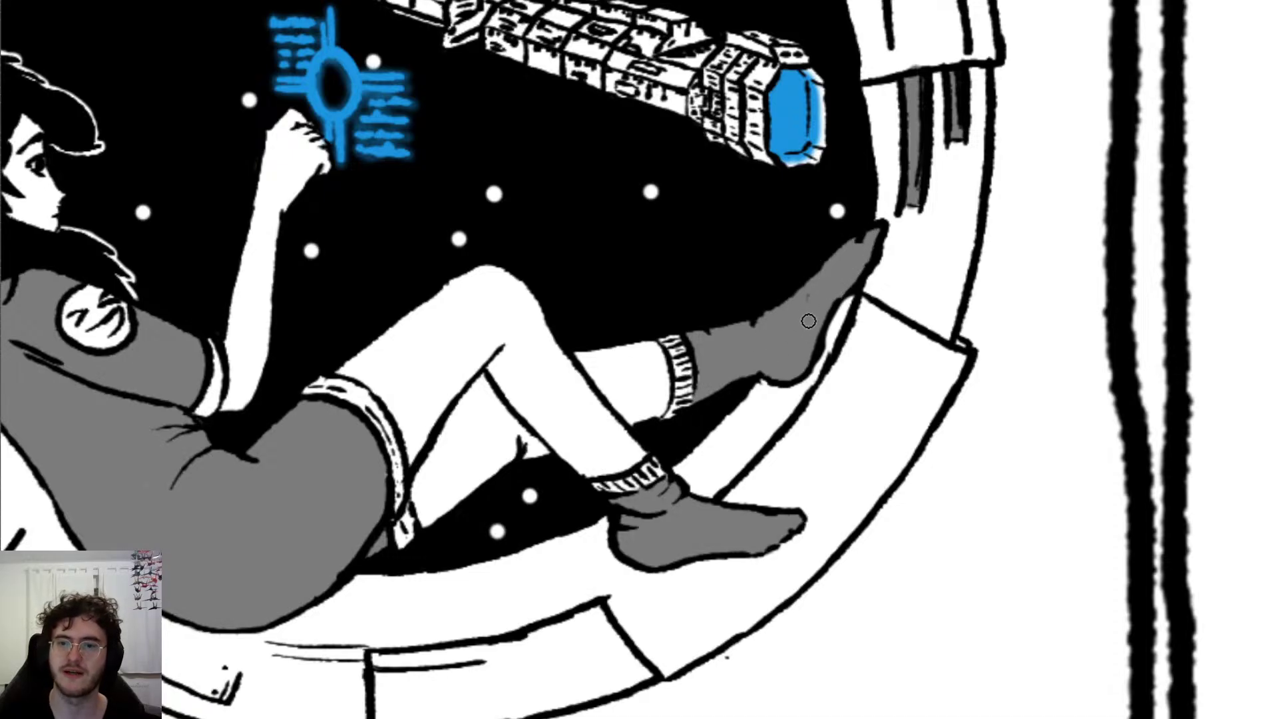
Step: Shade the three small hanging bars on the porthole's left rim in grey and erase the paint spilling above them
scroll(778, 289, "down", 4)
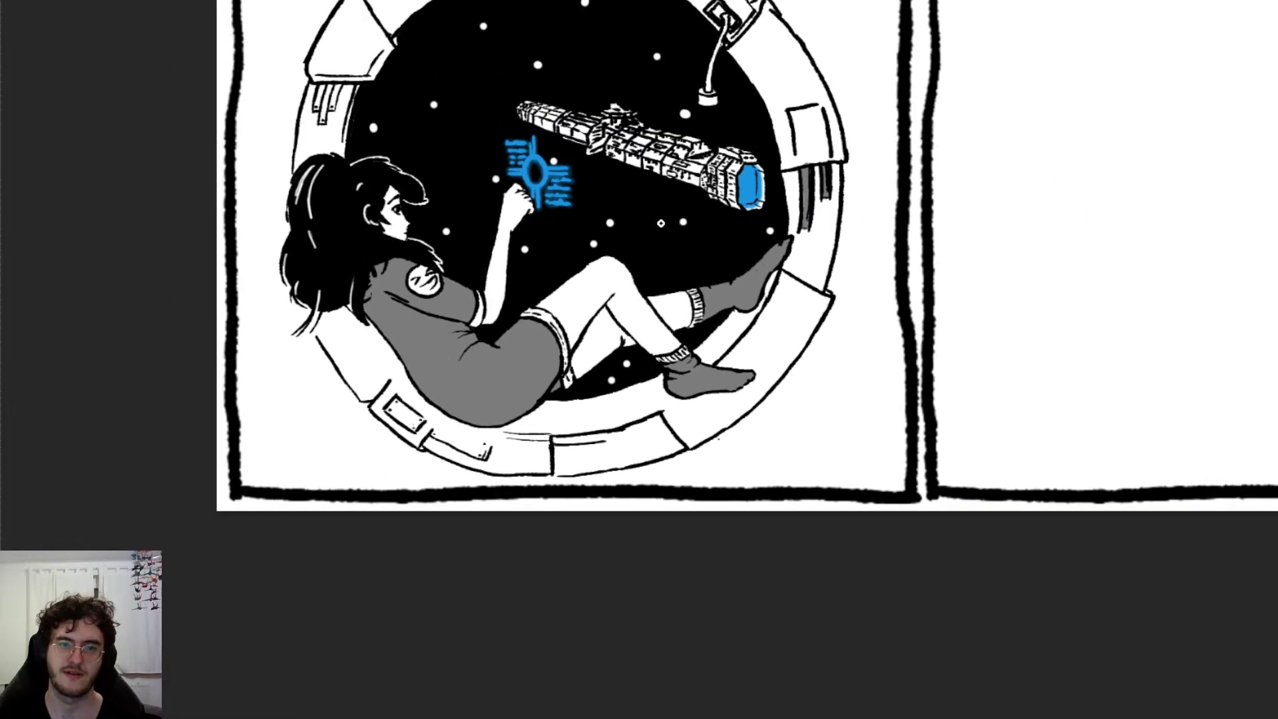
scroll(658, 223, "up", 3)
scroll(676, 189, "down", 5)
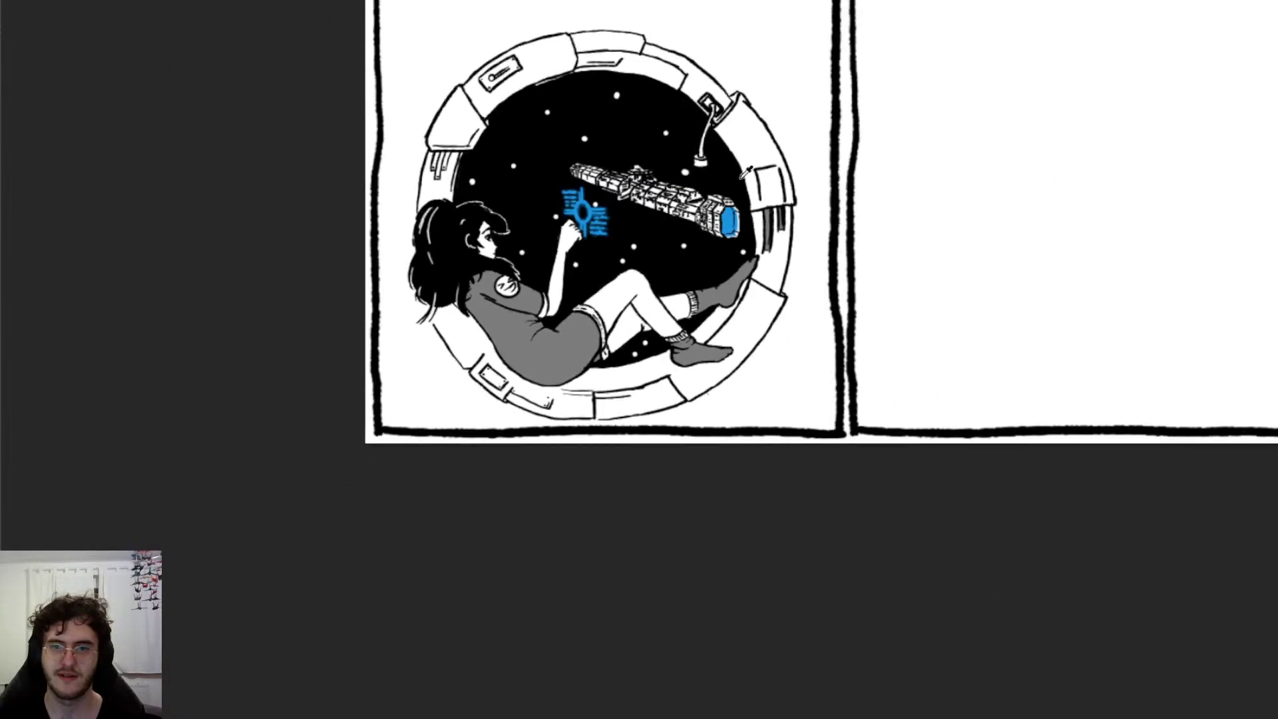
scroll(370, 436, "up", 6)
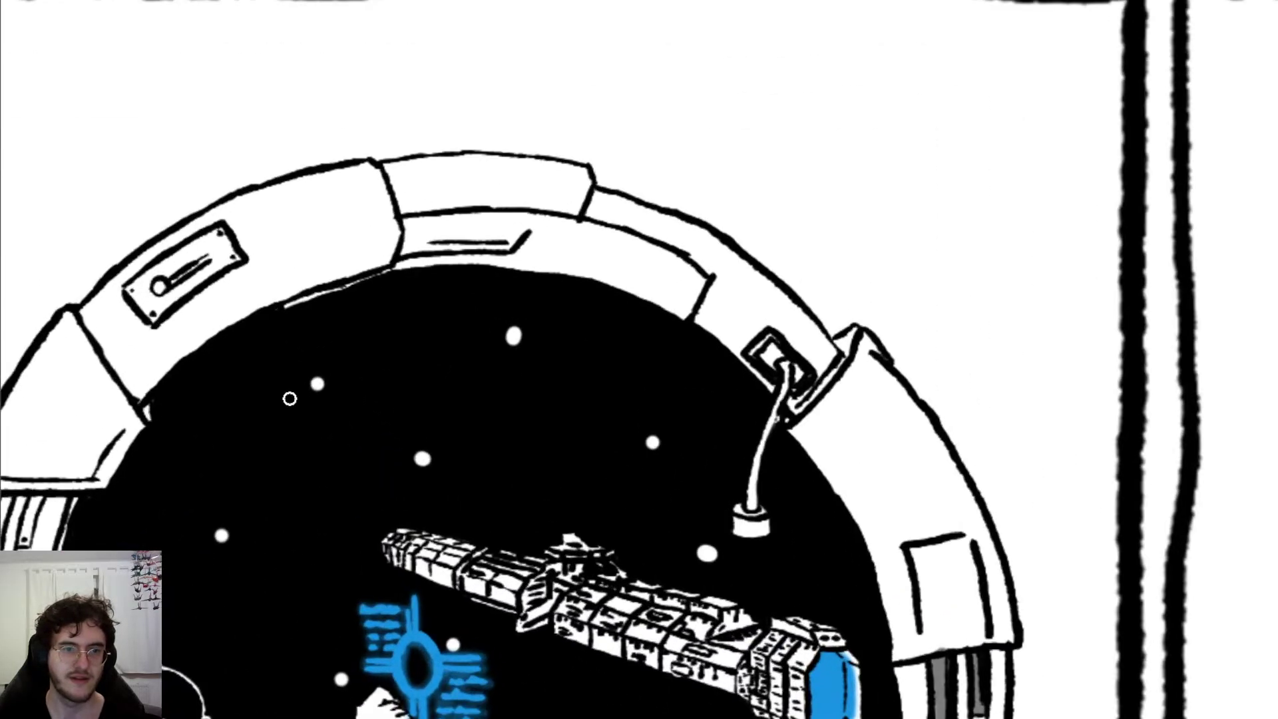
scroll(249, 378, "up", 2)
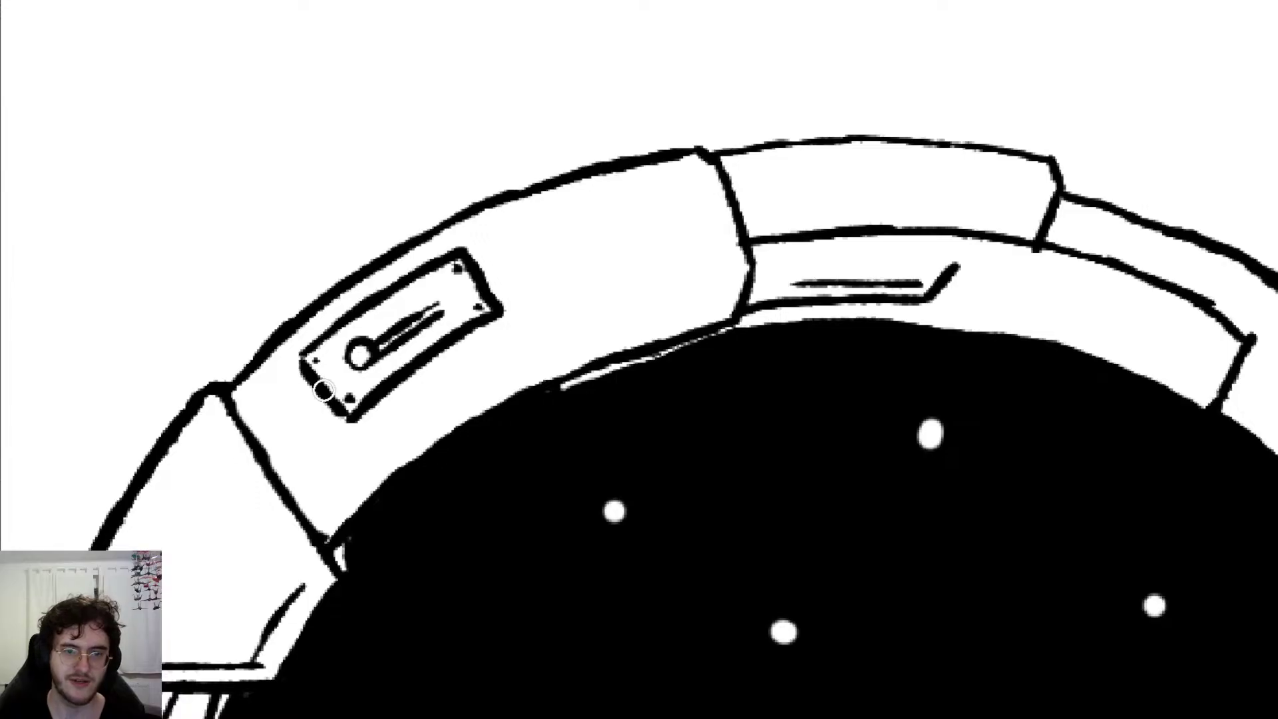
scroll(200, 433, "up", 3)
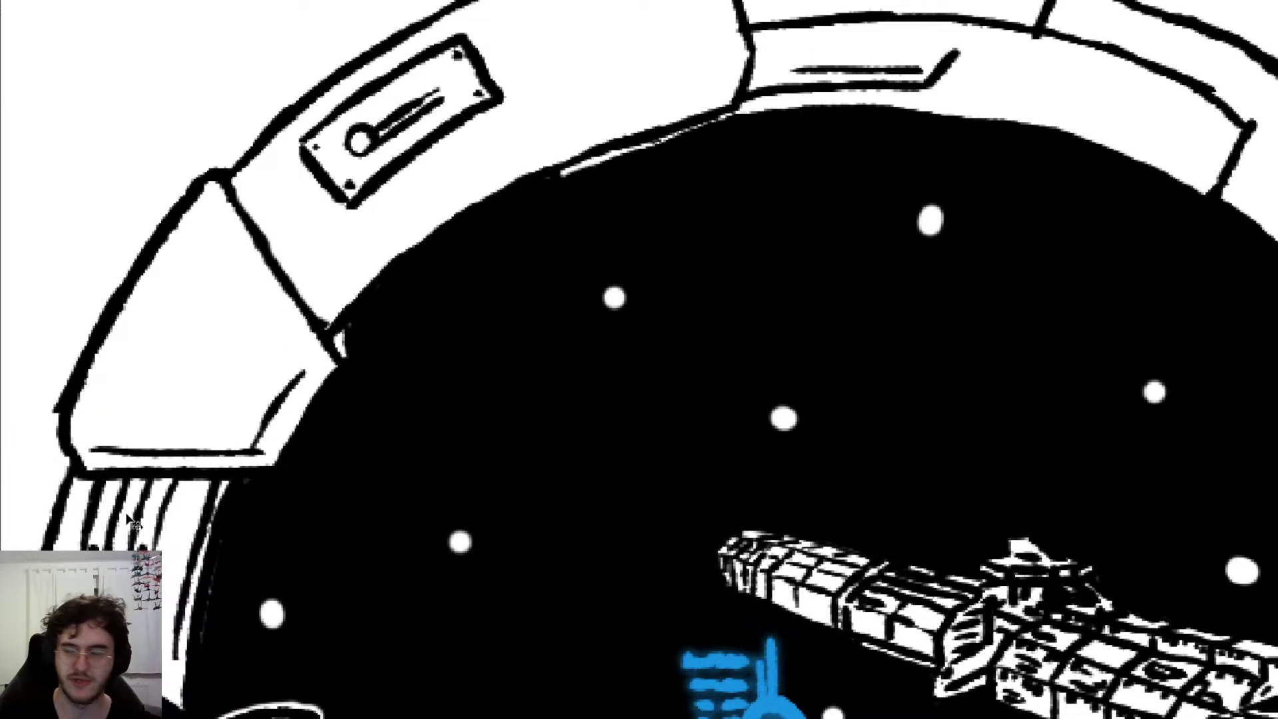
scroll(126, 452, "left", 7)
scroll(131, 433, "down", 4)
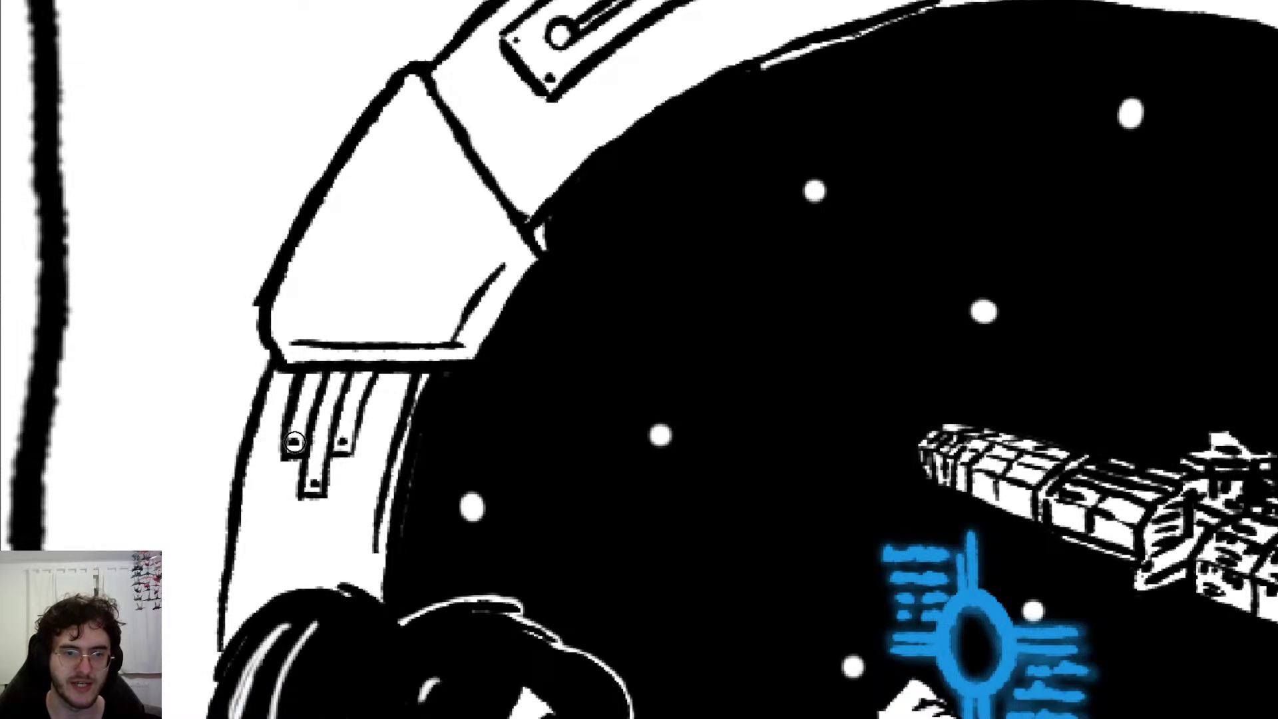
left_click_drag(293, 444, 311, 371)
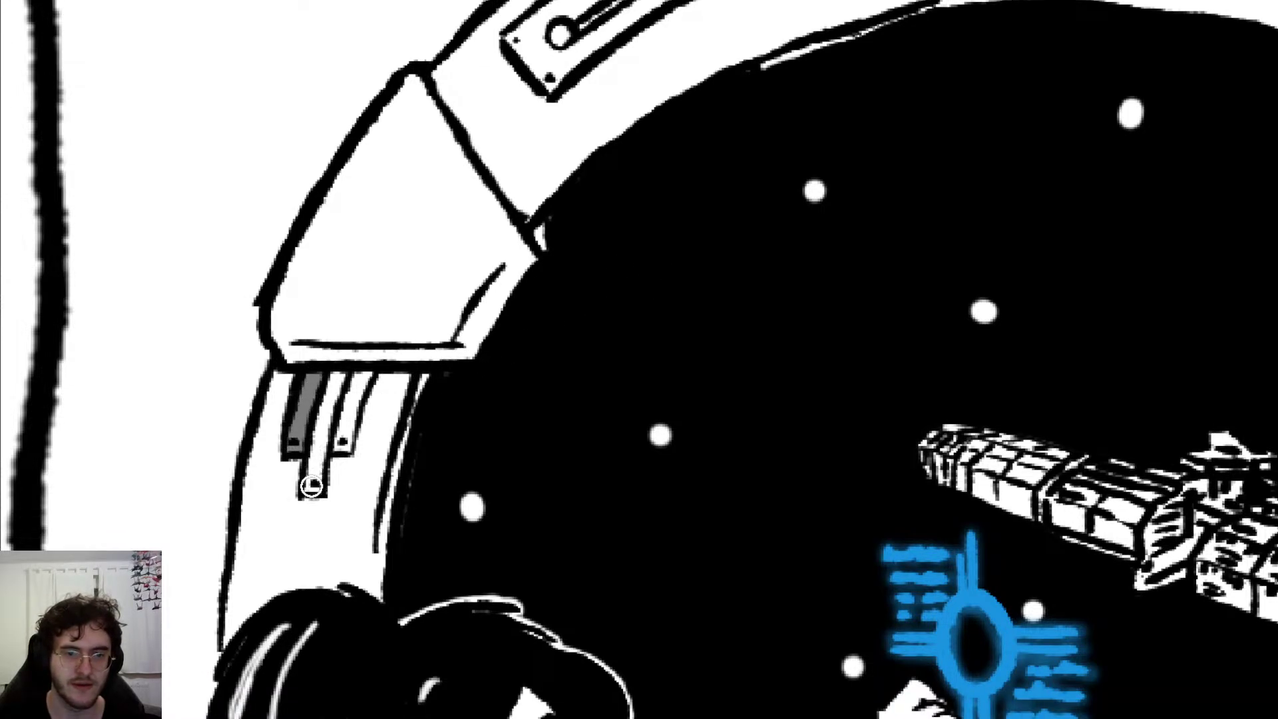
mouse_move(315, 489)
left_mouse_down()
mouse_move(322, 411)
mouse_move(342, 448)
mouse_move(371, 365)
left_mouse_up()
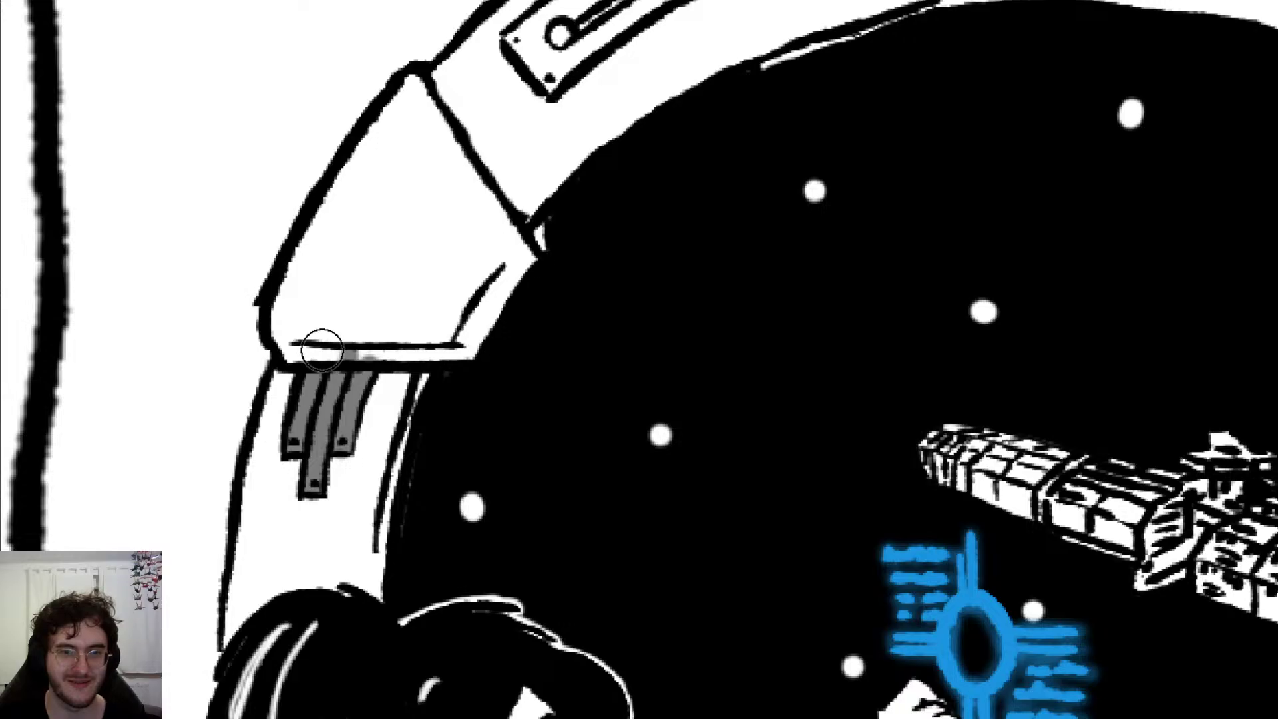
left_click_drag(318, 348, 392, 345)
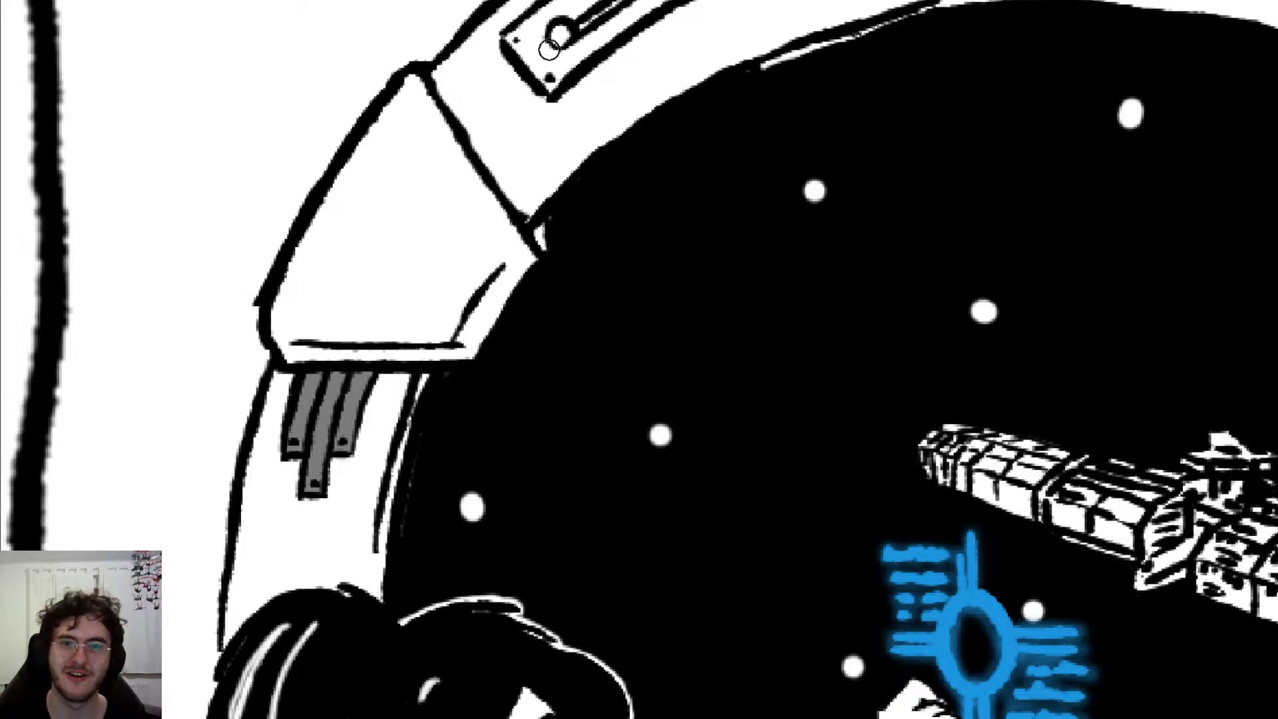
Step: Shade the screwed plate on the porthole's upper-left rim in grey, leaving its round knob white
scroll(497, 142, "up", 3)
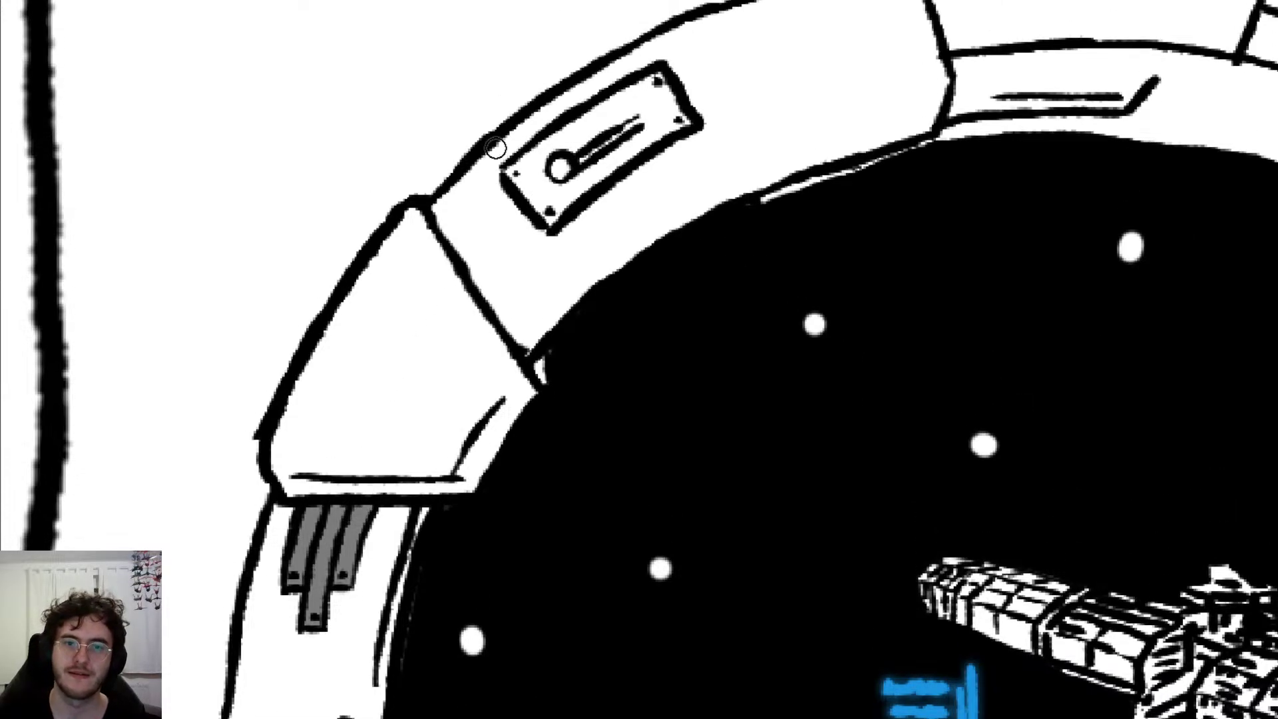
mouse_move(516, 172)
left_mouse_down()
mouse_move(528, 162)
mouse_move(549, 210)
mouse_move(635, 133)
mouse_move(584, 158)
mouse_move(555, 145)
mouse_move(561, 135)
mouse_move(605, 128)
mouse_move(587, 122)
mouse_move(656, 81)
mouse_move(659, 108)
mouse_move(638, 117)
left_mouse_up()
scroll(641, 135, "down", 7)
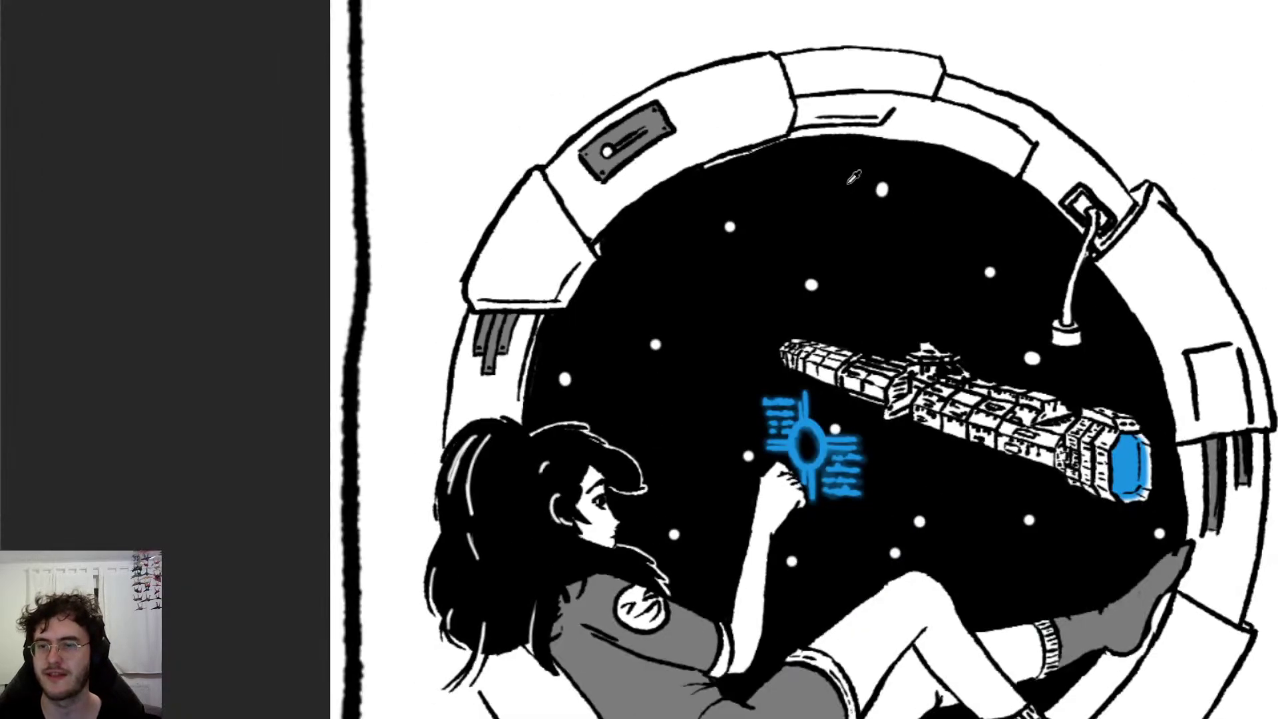
Step: Shade the socket on the porthole's upper-right rim, its hanging cable and the cylinder at the cable's end in grey
scroll(1010, 259, "up", 7)
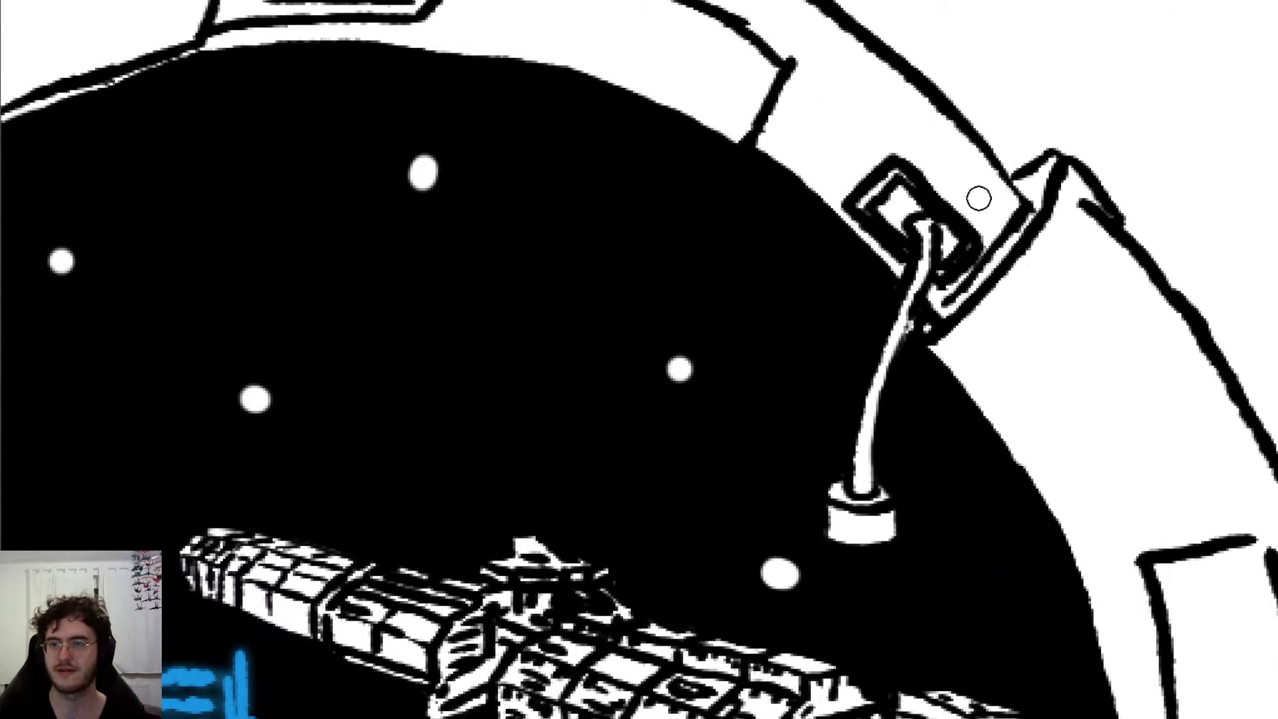
mouse_move(873, 197)
left_mouse_down()
mouse_move(901, 231)
mouse_move(889, 184)
mouse_move(930, 213)
mouse_move(947, 266)
mouse_move(928, 214)
left_mouse_up()
scroll(889, 193, "down", 3)
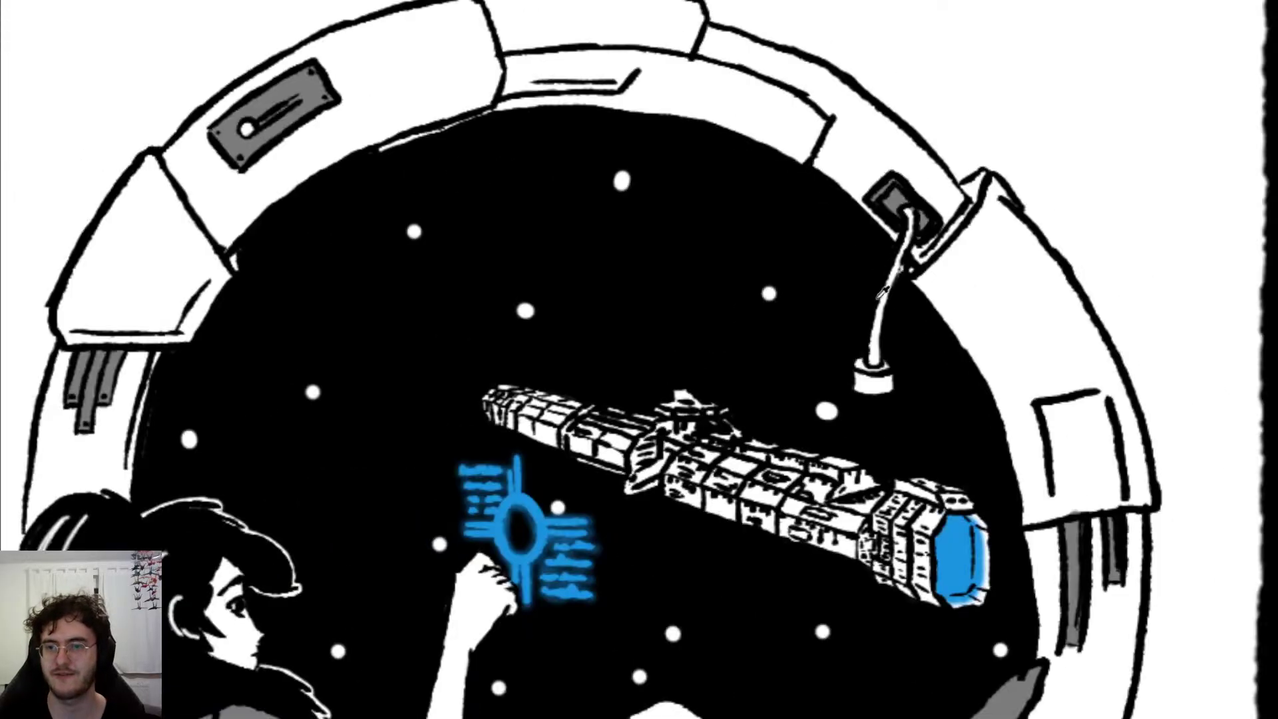
scroll(955, 293, "up", 3)
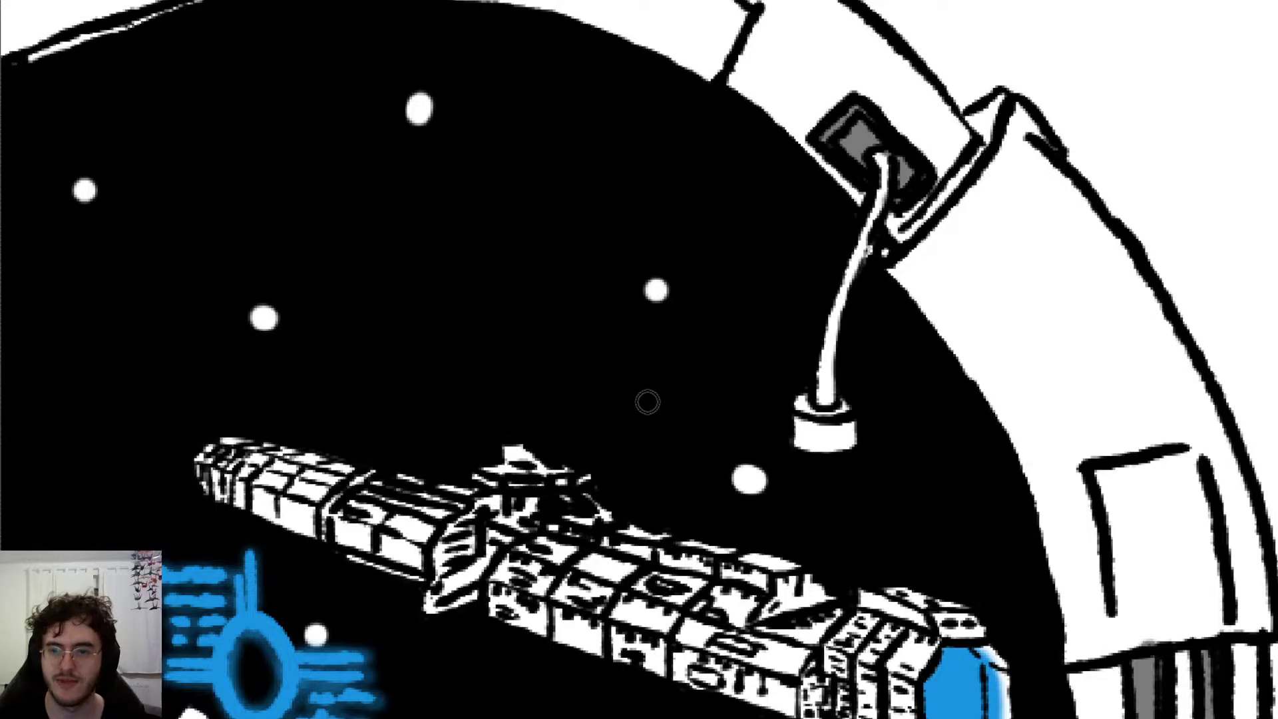
mouse_move(804, 422)
left_mouse_down()
mouse_move(834, 437)
mouse_move(842, 426)
mouse_move(827, 347)
mouse_move(879, 193)
mouse_move(880, 155)
mouse_move(865, 161)
left_mouse_up()
scroll(822, 164, "down", 3)
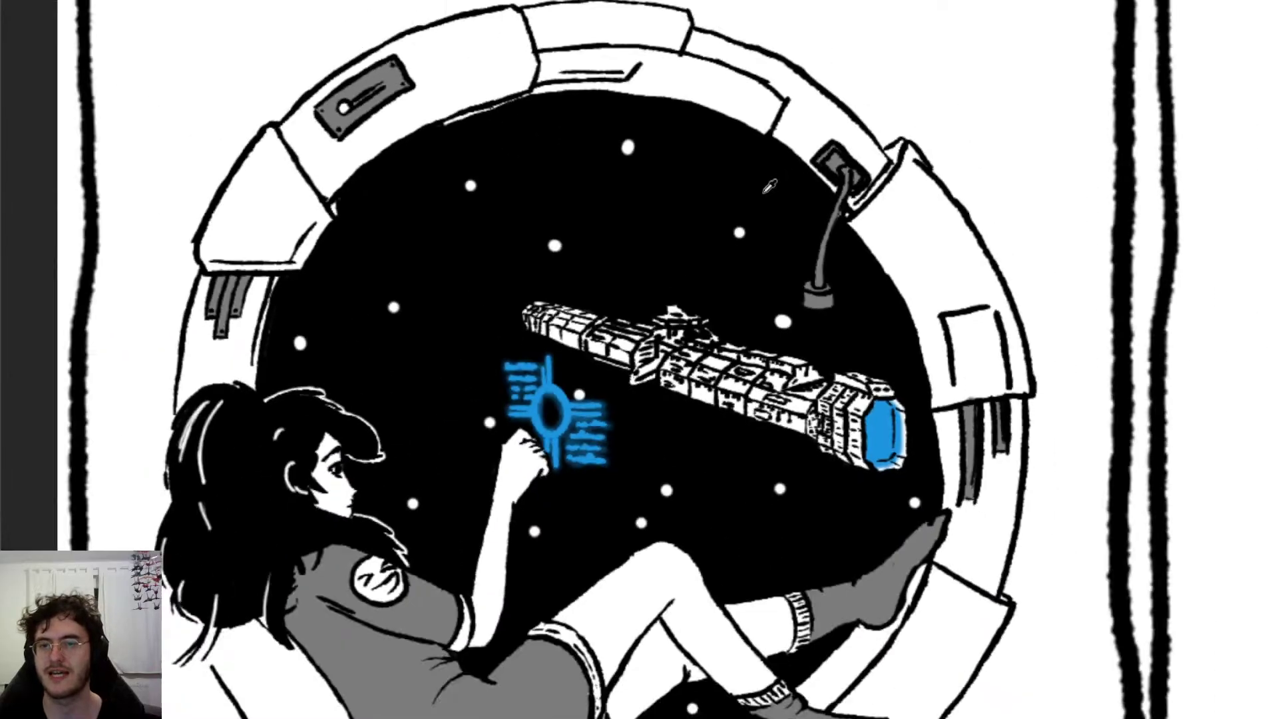
Step: Shade the riveted rectangular plate on the porthole's lower-left rim in grey
scroll(589, 293, "down", 2)
scroll(444, 469, "up", 1)
scroll(449, 464, "up", 4)
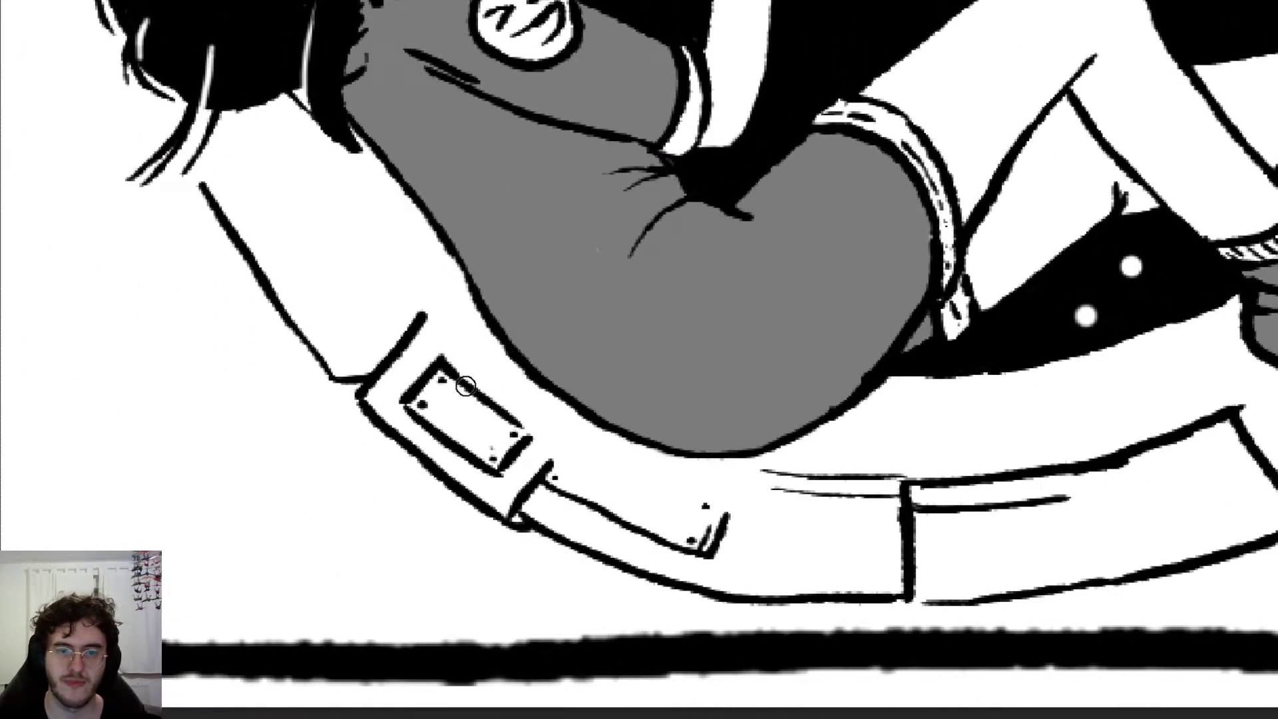
mouse_move(419, 399)
left_mouse_down()
mouse_move(493, 459)
mouse_move(519, 433)
mouse_move(492, 459)
mouse_move(439, 383)
mouse_move(501, 434)
left_mouse_up()
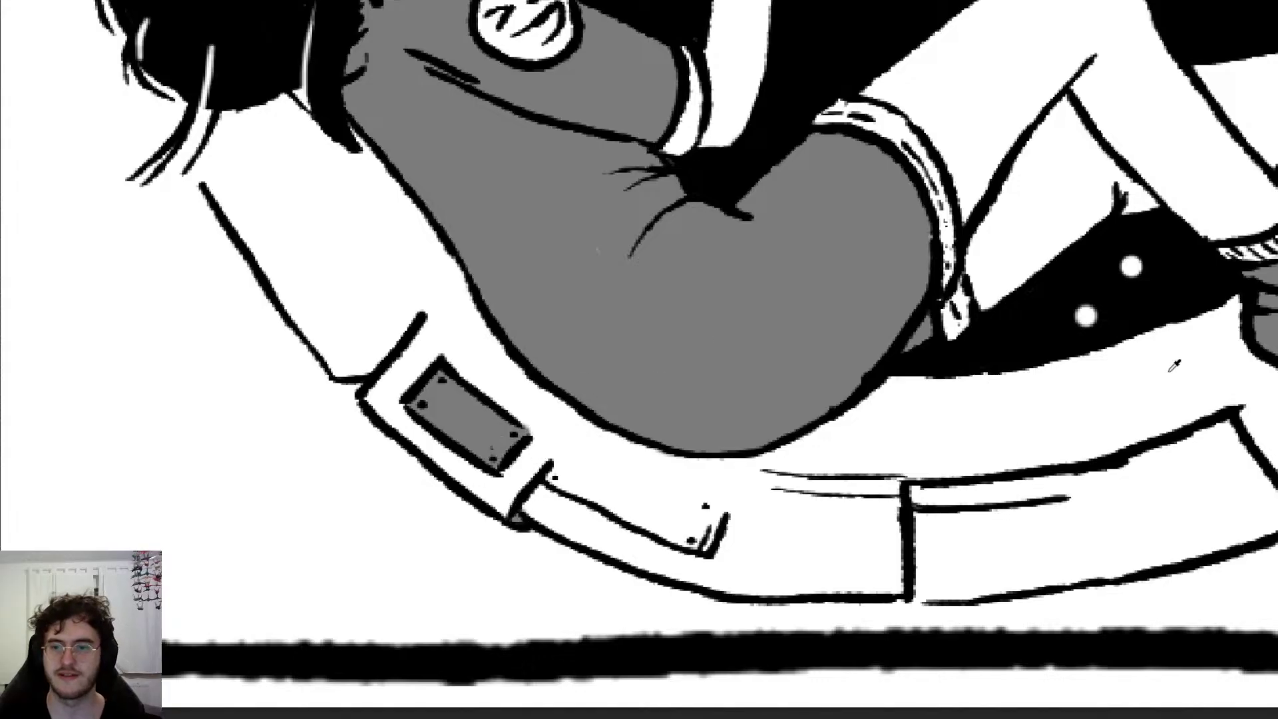
Step: Shade the narrow side face and recessed edge of the raised rim segment beside the cable socket in grey
scroll(1118, 326, "down", 7)
scroll(1061, 269, "right", 3)
scroll(1065, 267, "right", 2)
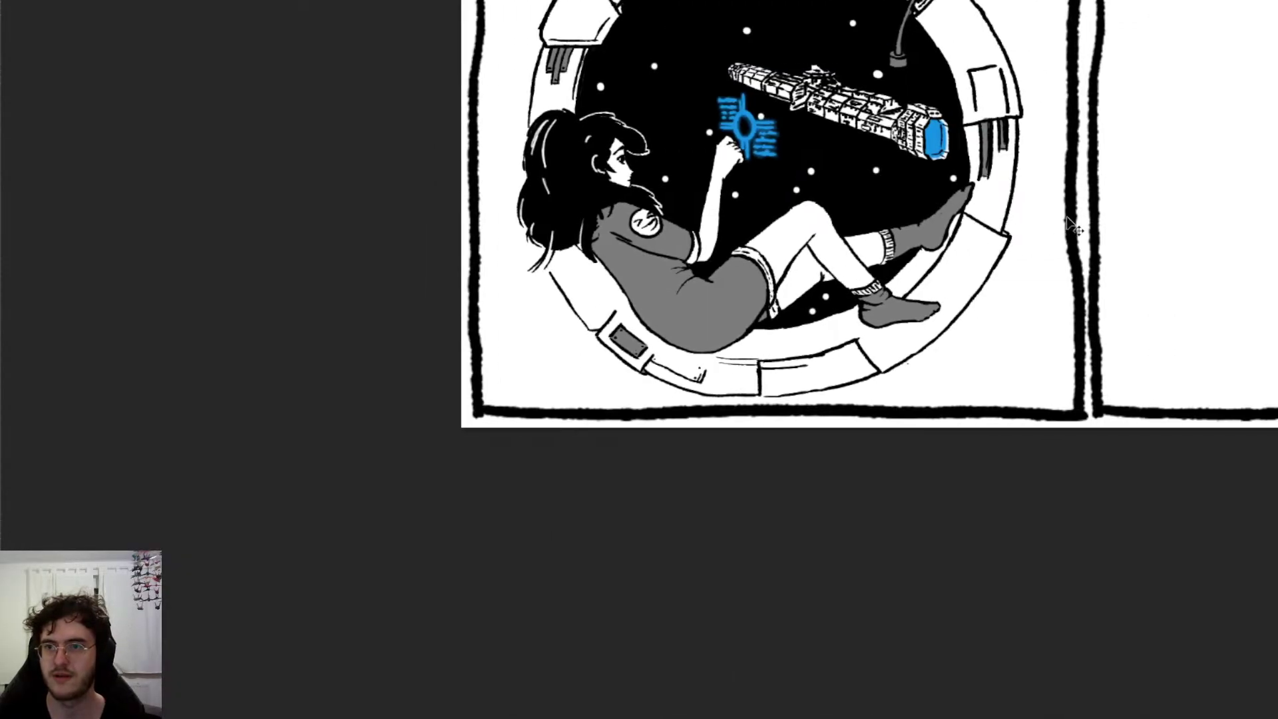
scroll(1025, 186, "up", 3)
scroll(952, 100, "up", 5)
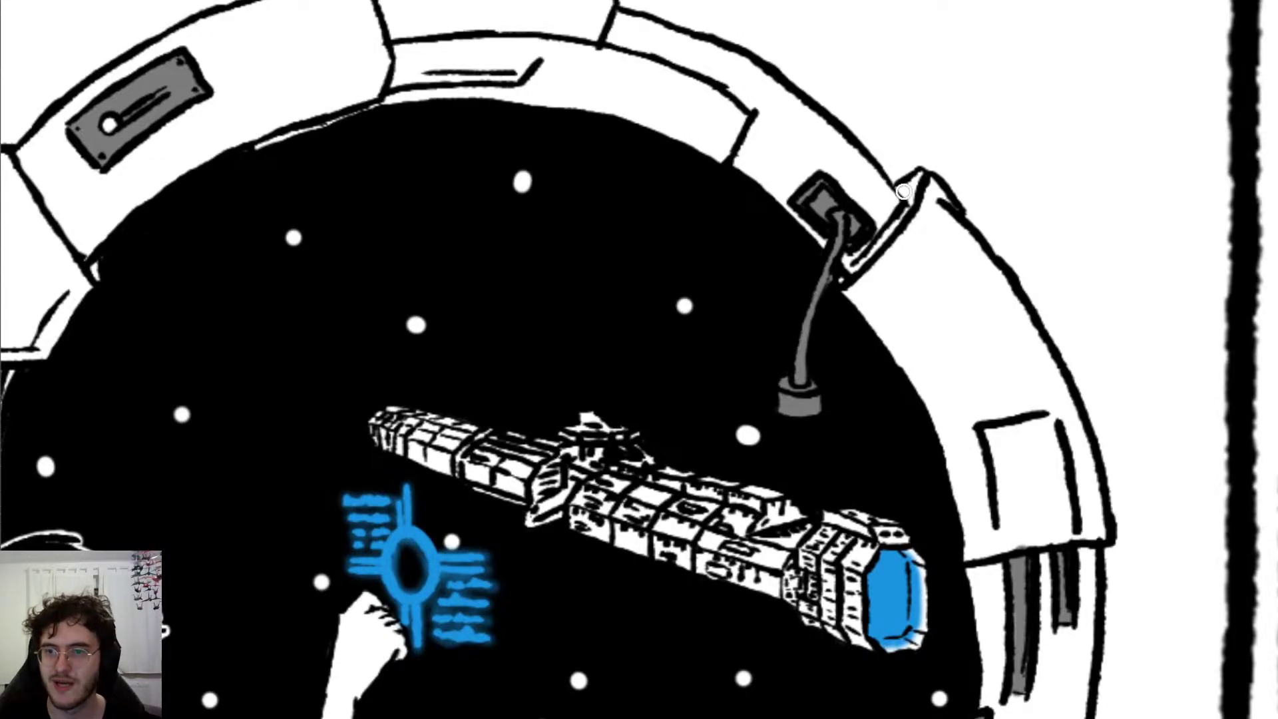
left_click_drag(904, 188, 916, 172)
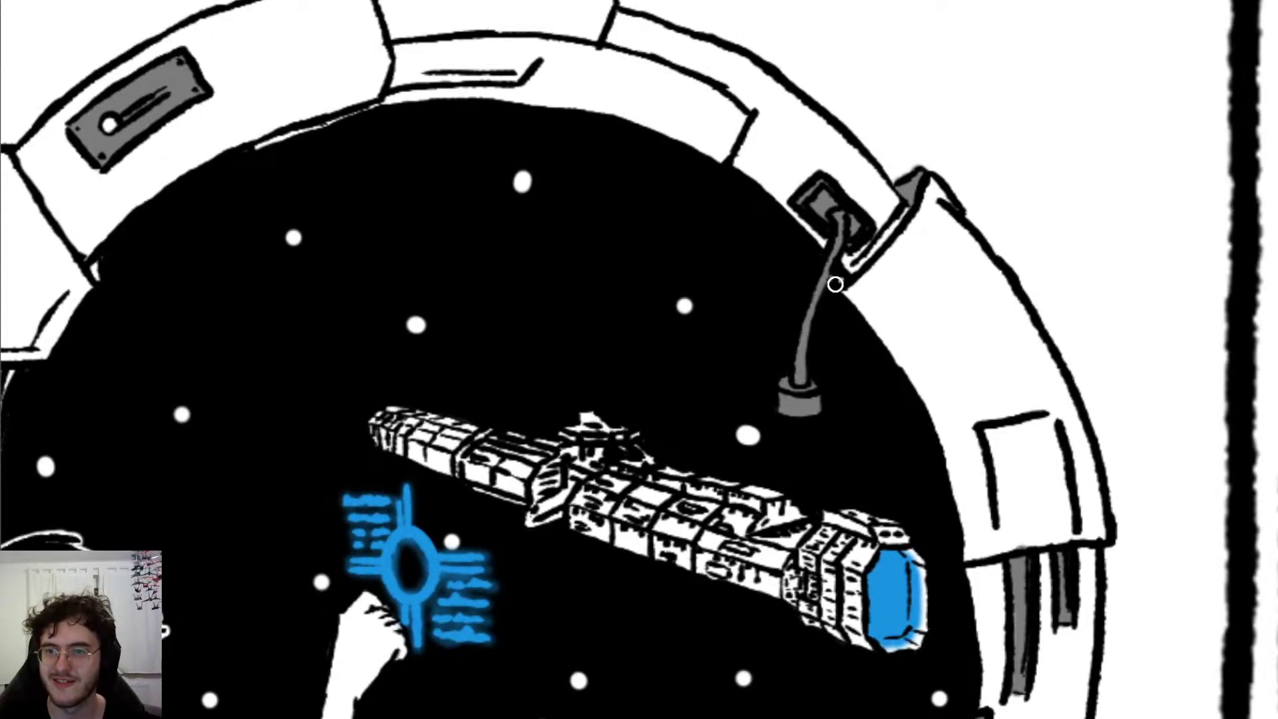
mouse_move(835, 285)
left_mouse_down()
mouse_move(892, 233)
mouse_move(861, 261)
left_mouse_up()
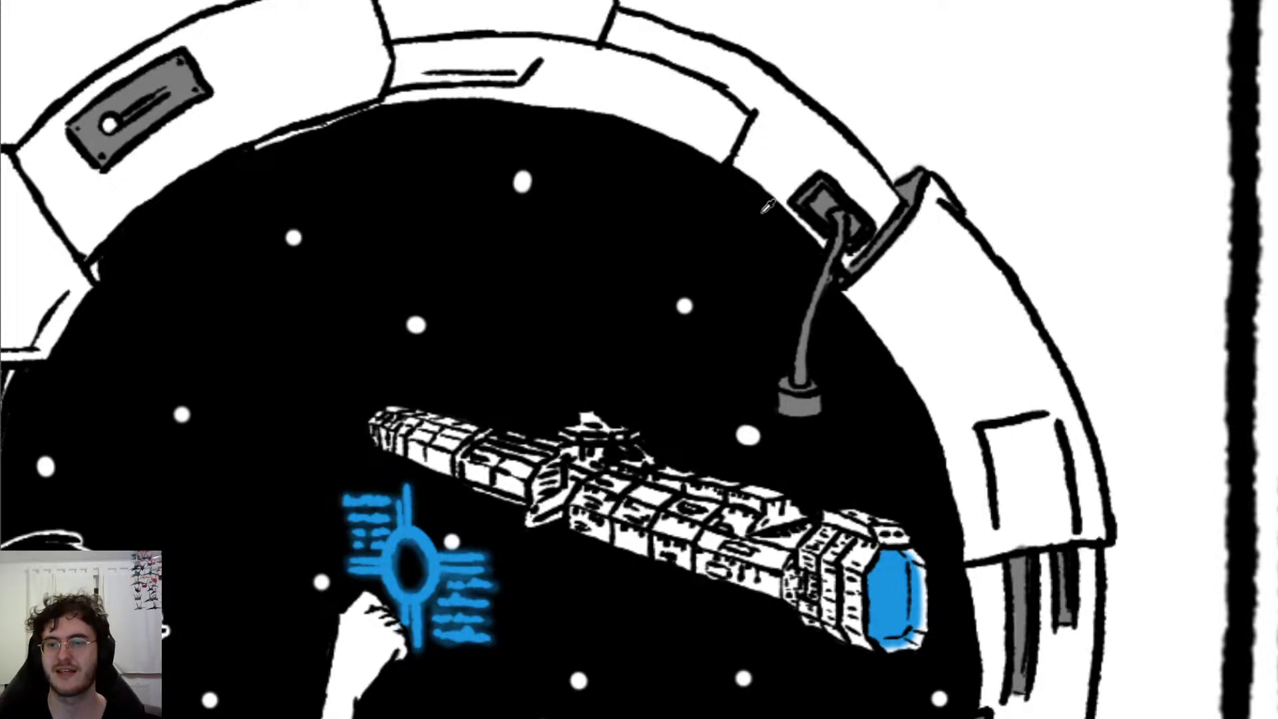
scroll(762, 213, "down", 12)
scroll(855, 267, "up", 6)
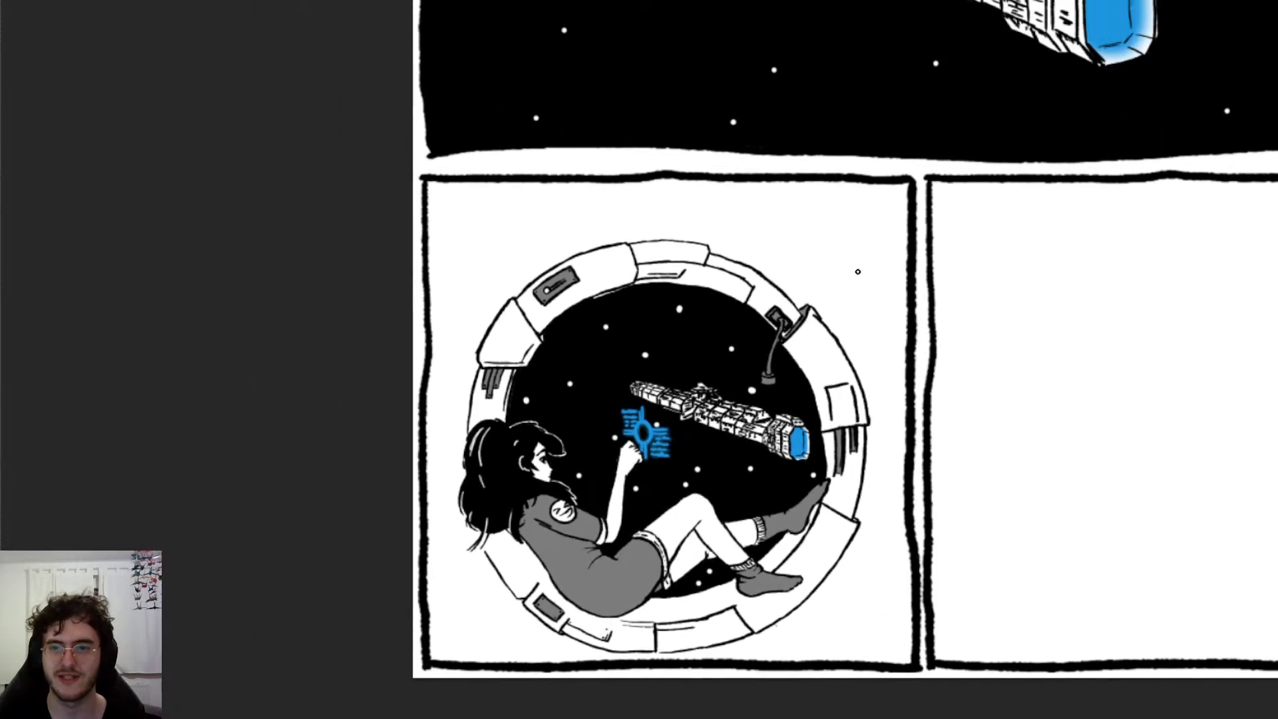
scroll(858, 271, "up", 3)
scroll(875, 54, "up", 3)
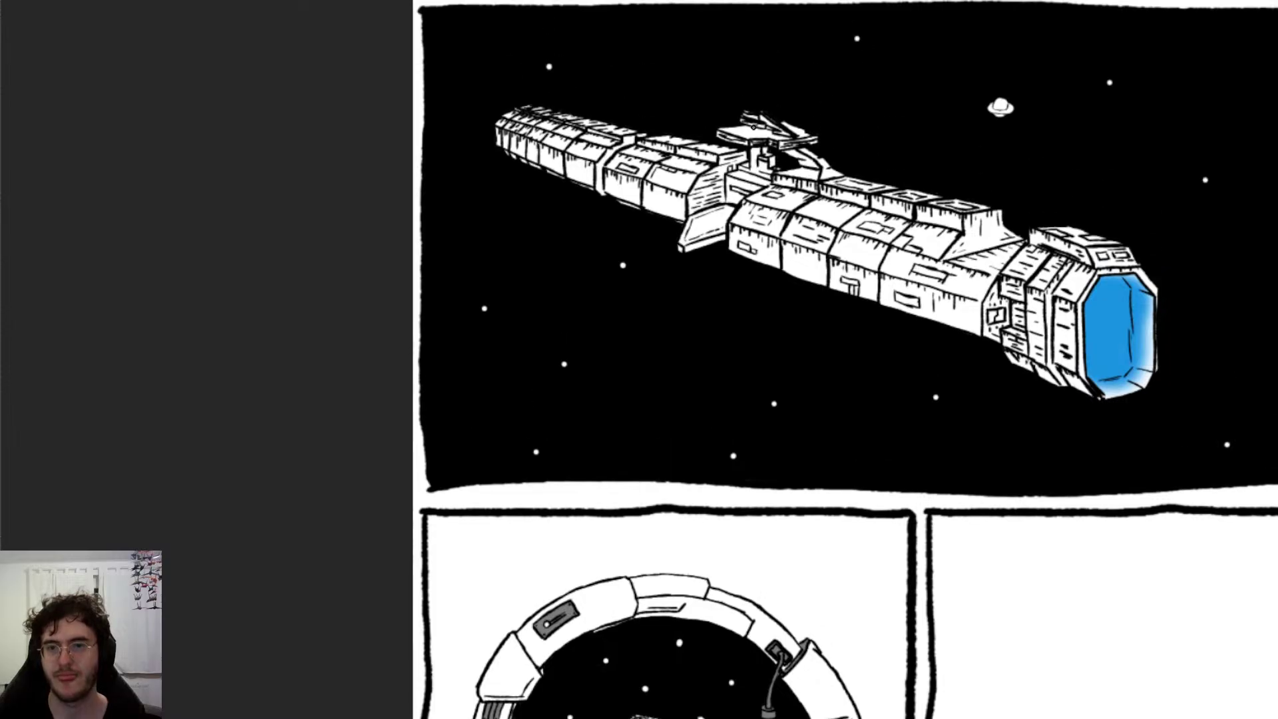
Step: Examine the spaceship's line art and rough grey shading along the hull, from the tail to the blue octagonal opening
scroll(566, 225, "up", 1)
scroll(569, 223, "up", 5)
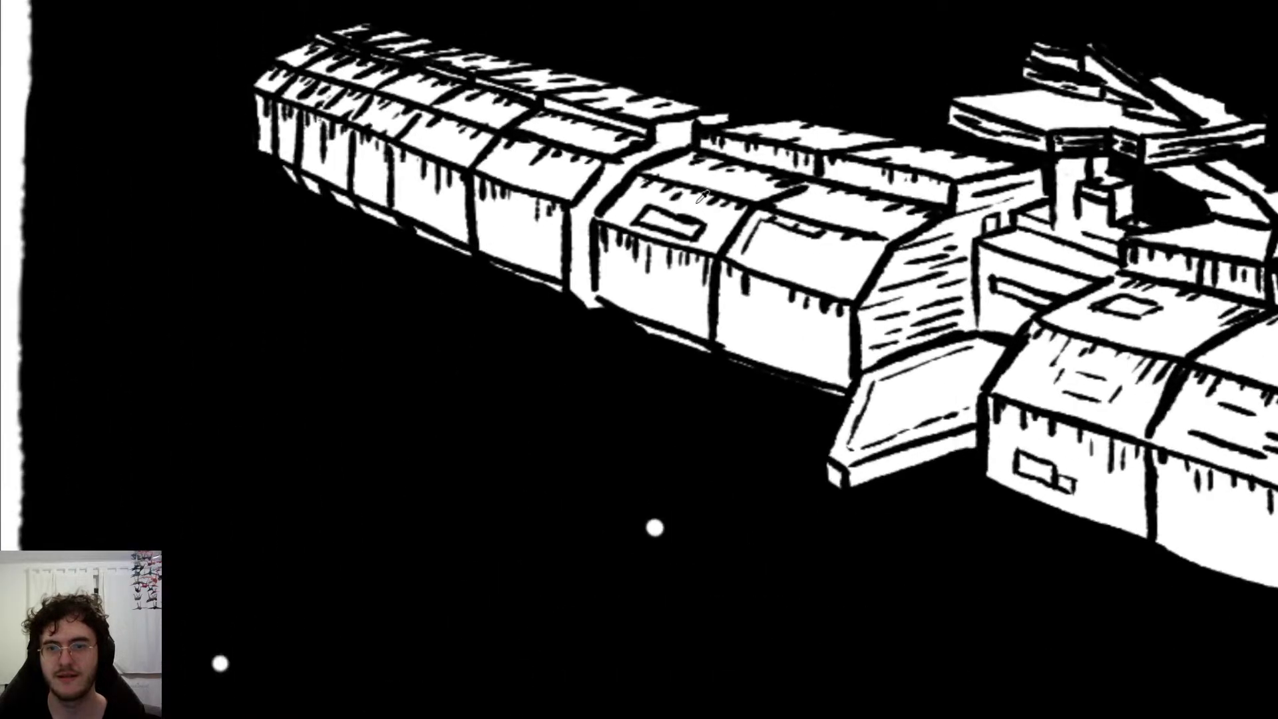
scroll(569, 223, "down", 3)
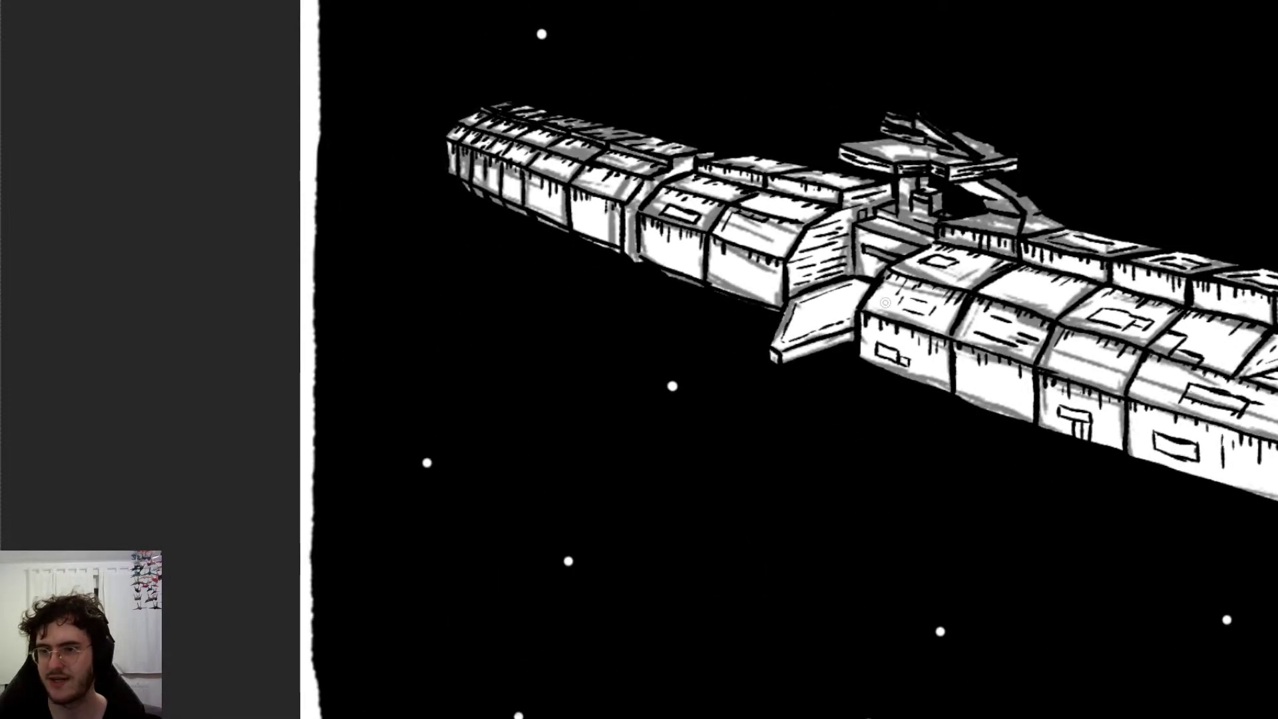
scroll(571, 124, "up", 6)
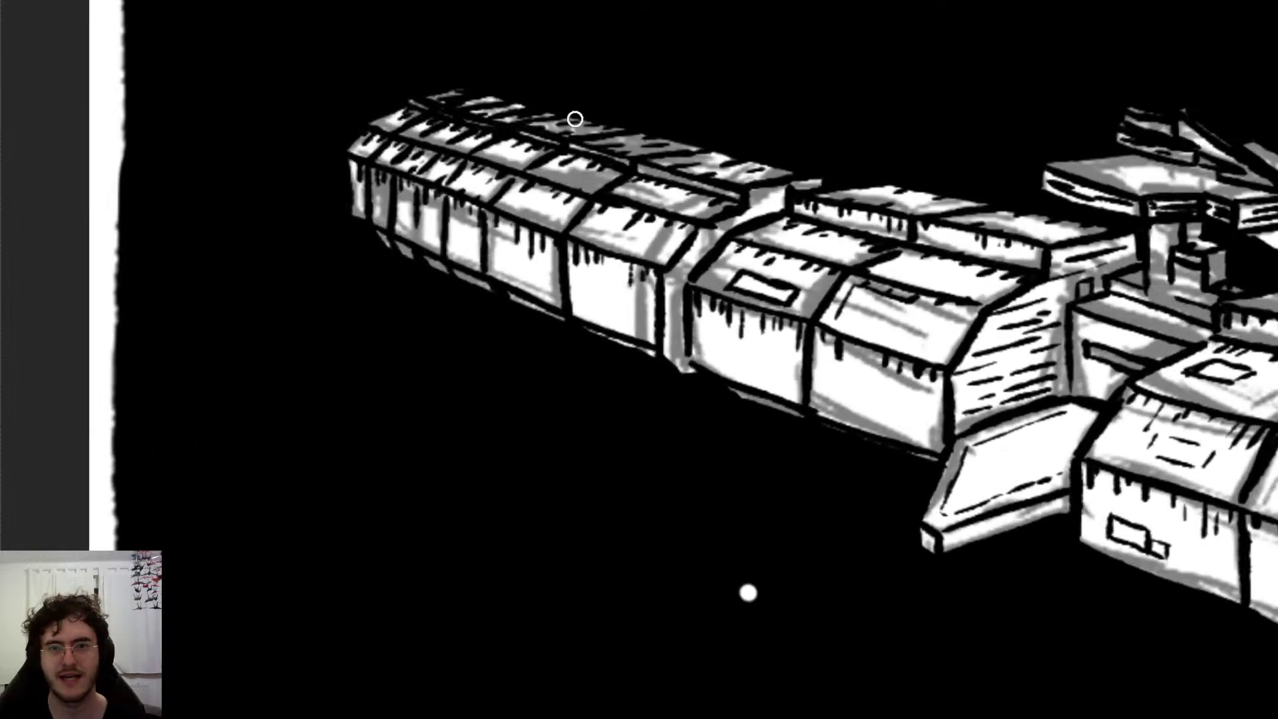
scroll(585, 101, "right", 8)
scroll(819, 108, "right", 3)
scroll(819, 108, "down", 6)
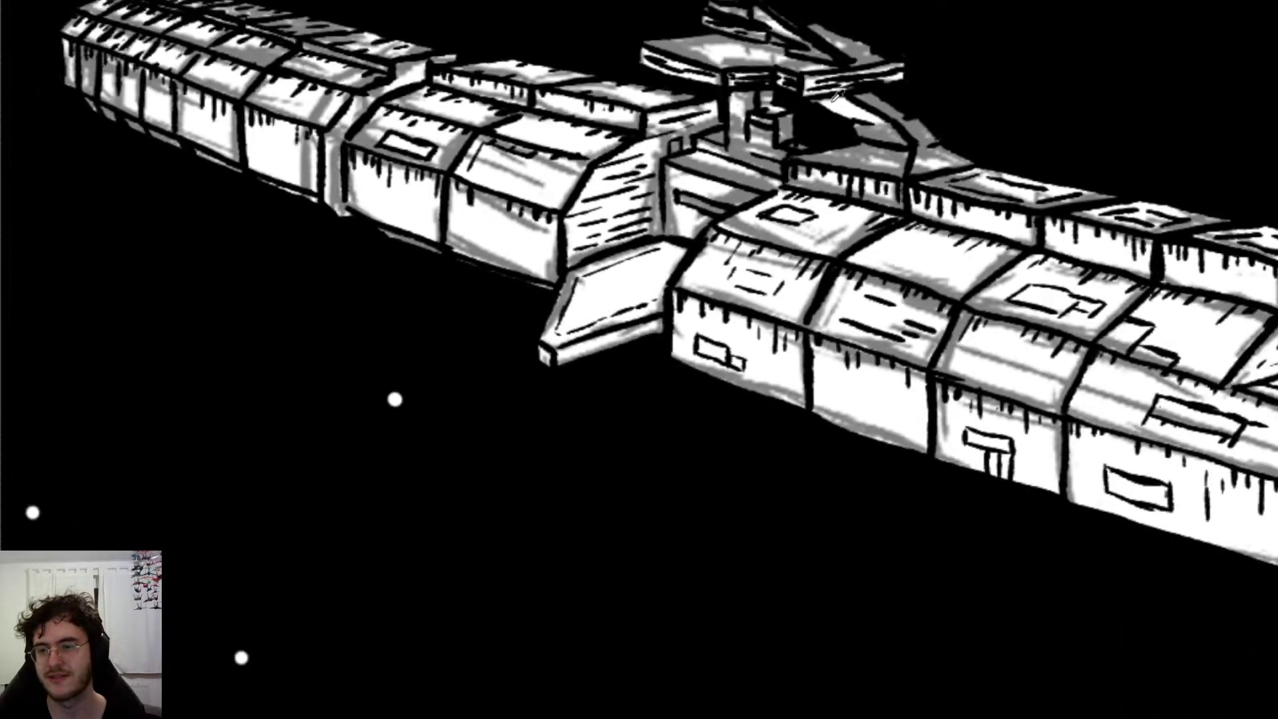
scroll(991, 119, "right", 6)
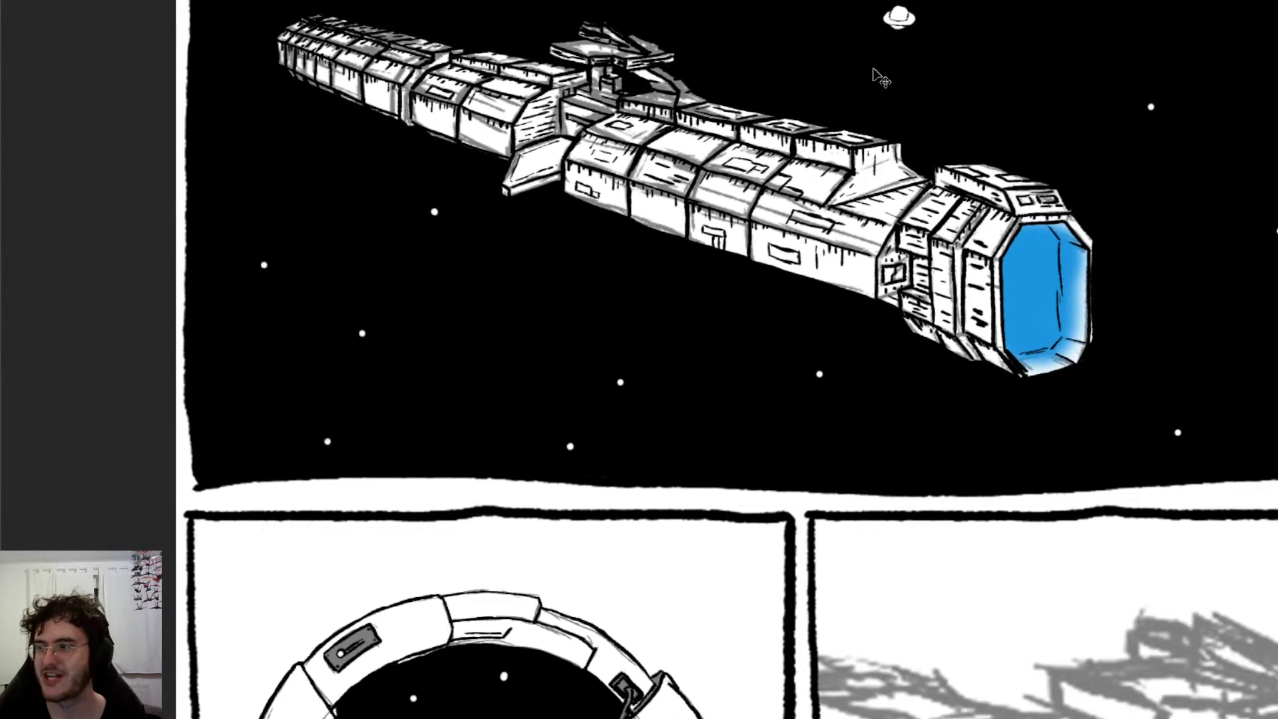
scroll(794, 208, "up", 8)
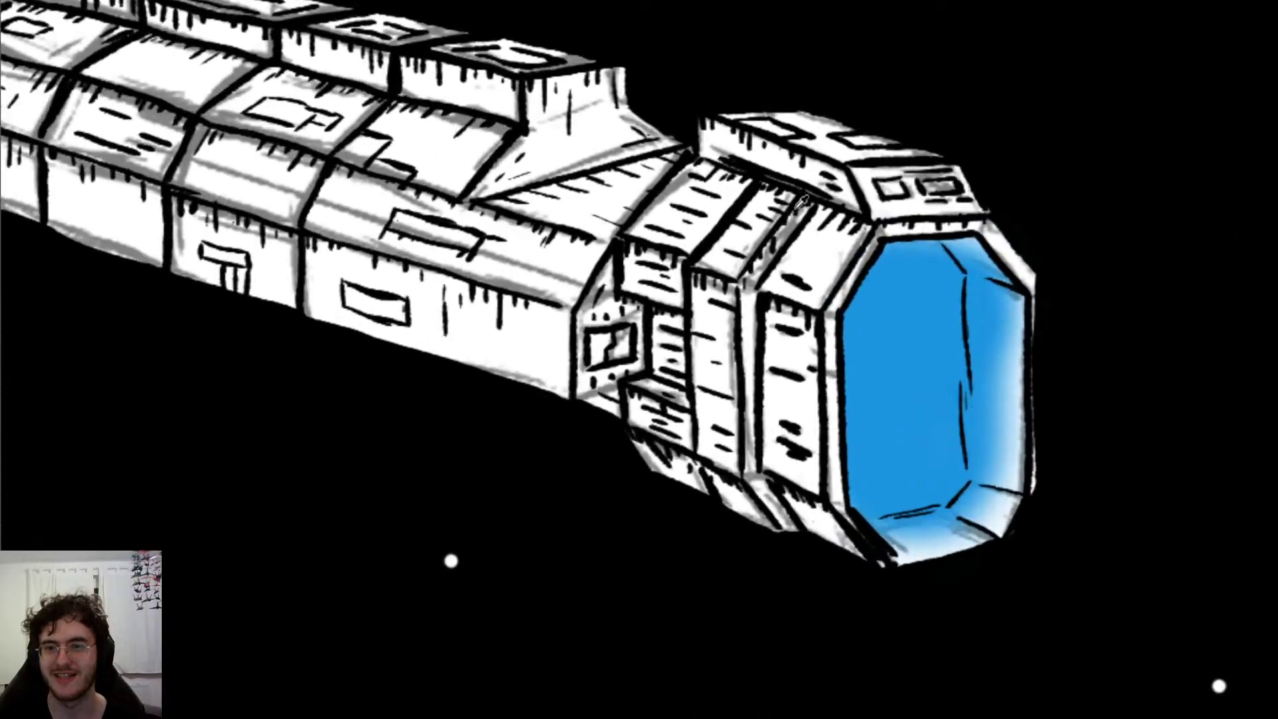
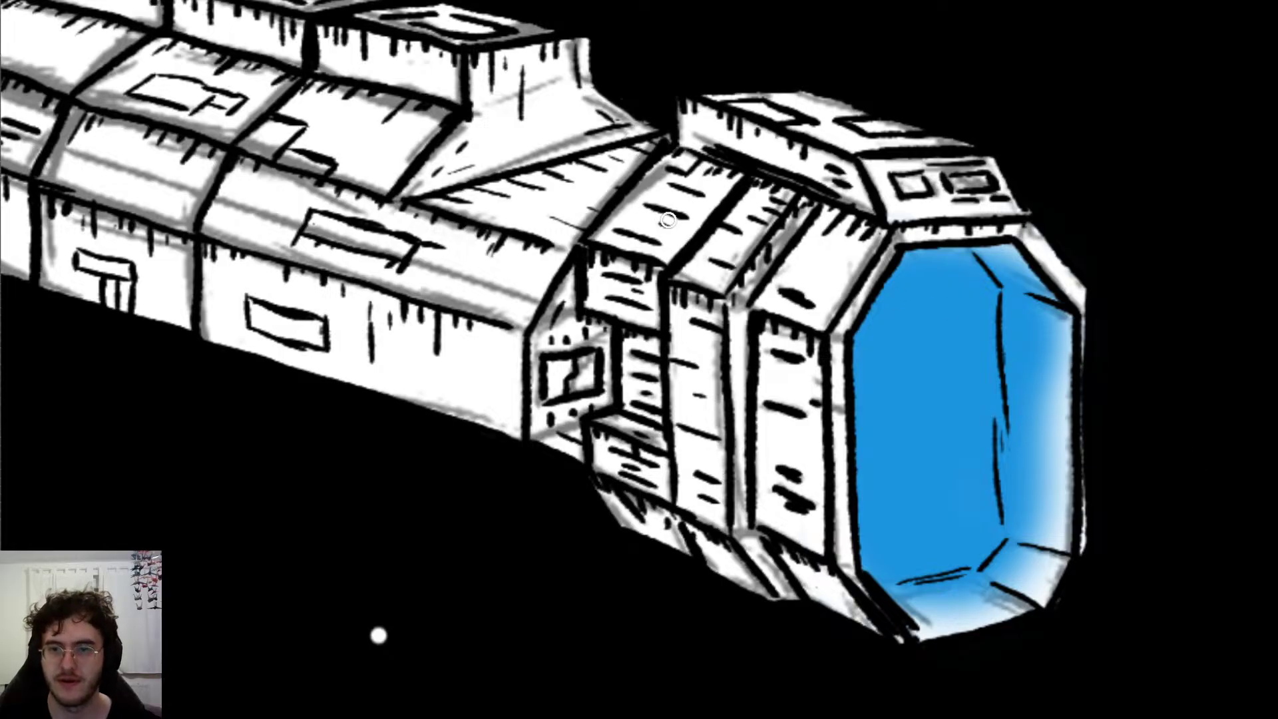
Step: Shade the grooves between the front collar's segments, the octagonal opening's rim and the small window on the raised block in grey
mouse_move(597, 224)
left_mouse_down()
mouse_move(636, 156)
mouse_move(597, 218)
mouse_move(657, 171)
left_mouse_up()
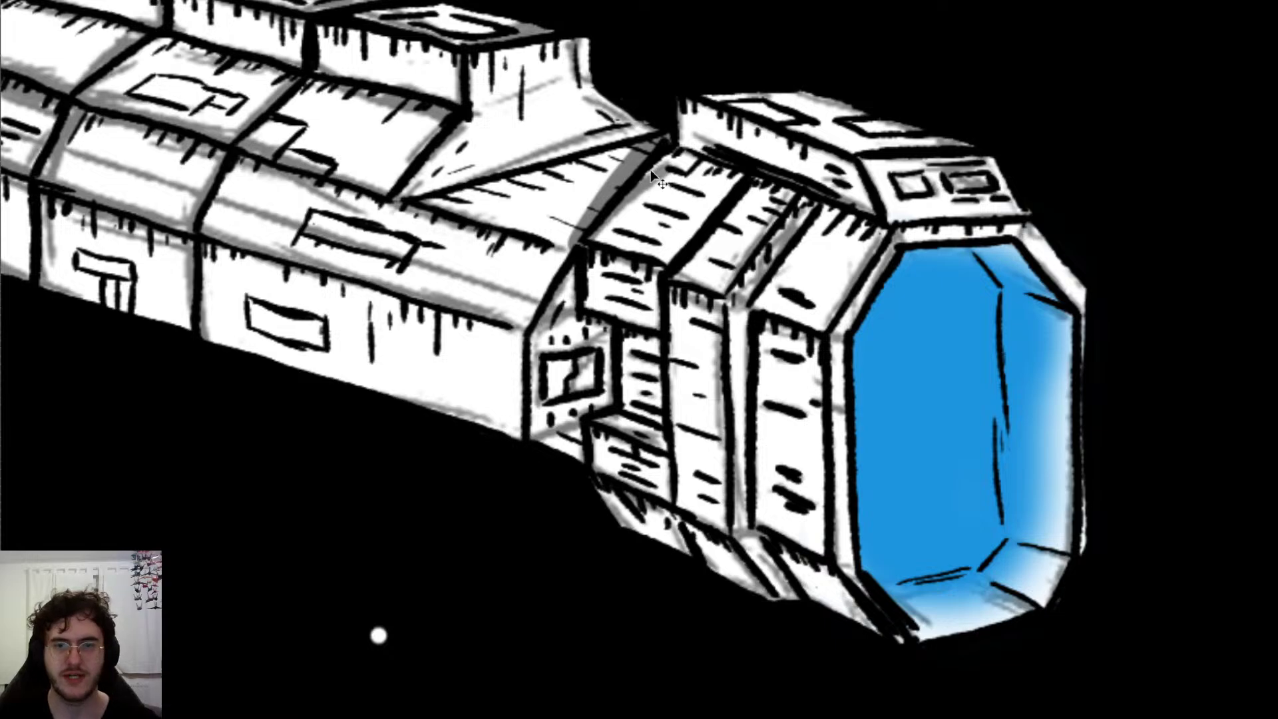
key("ctrl+z")
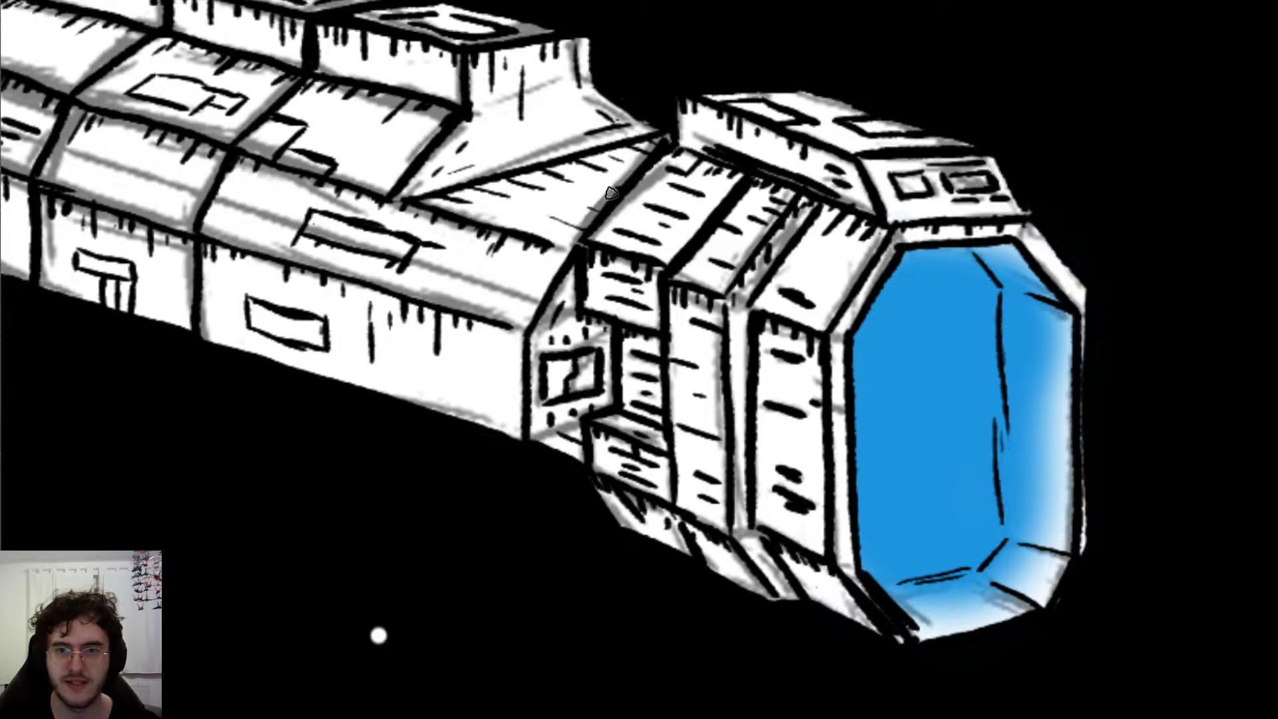
left_click_drag(603, 230, 676, 158)
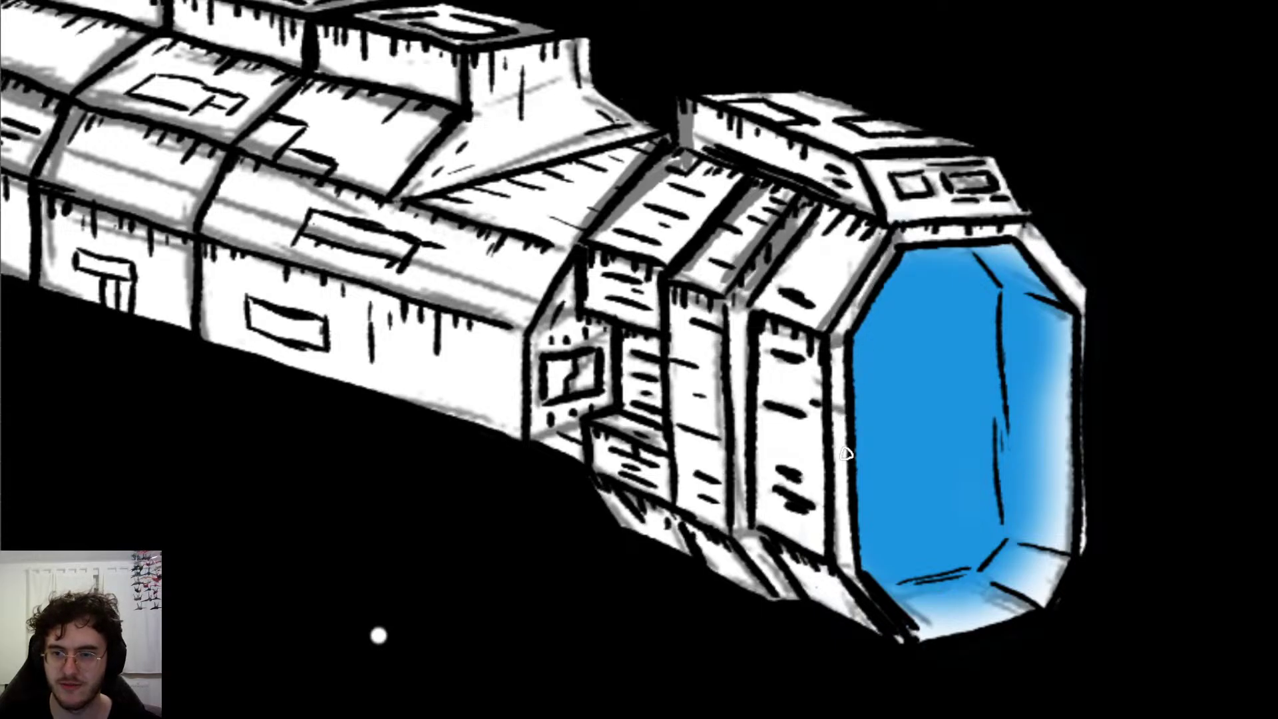
left_click_drag(846, 473, 836, 424)
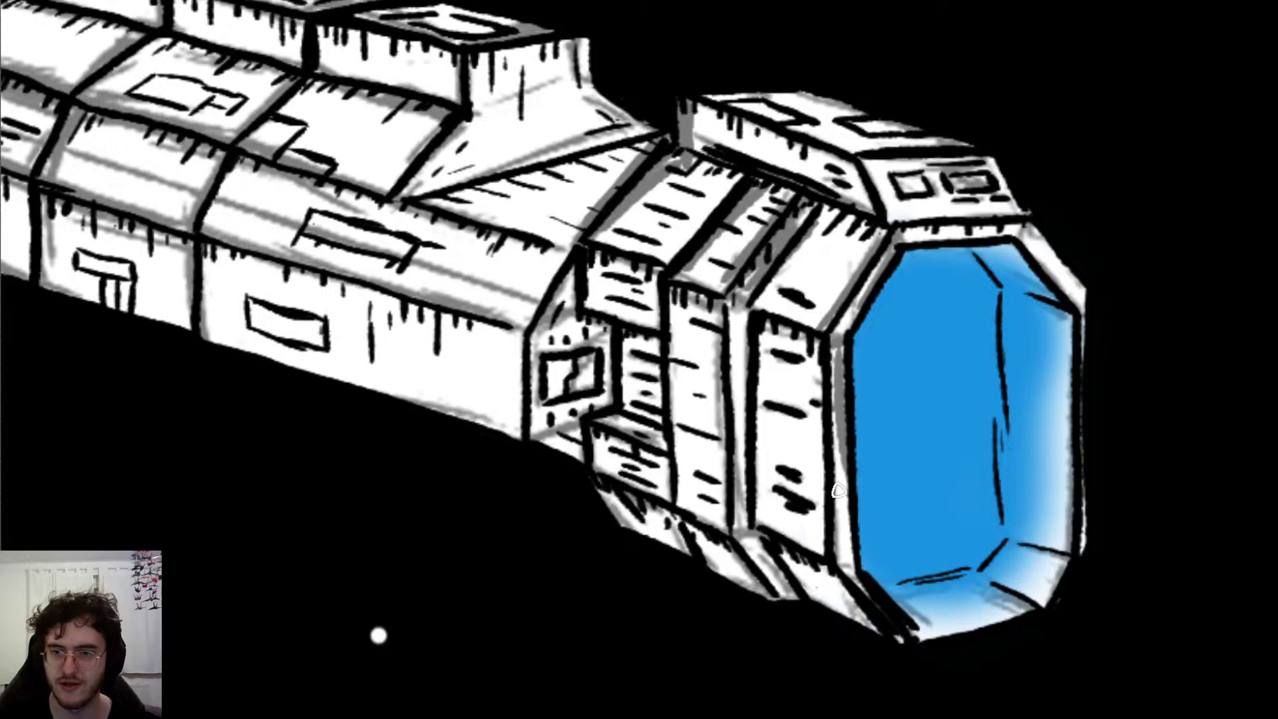
mouse_move(938, 178)
left_mouse_down()
mouse_move(984, 178)
mouse_move(976, 184)
mouse_move(981, 166)
left_mouse_up()
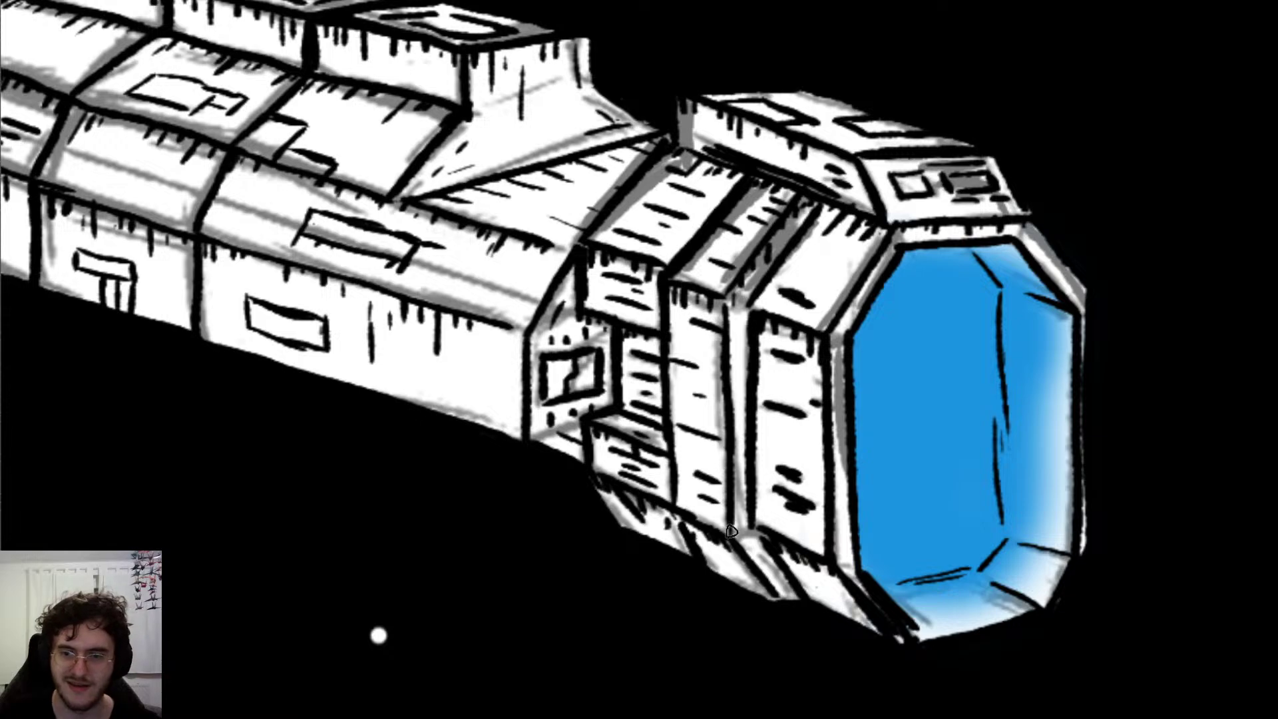
mouse_move(741, 513)
left_mouse_down()
mouse_move(721, 426)
mouse_move(719, 310)
mouse_move(735, 310)
mouse_move(690, 273)
left_mouse_up()
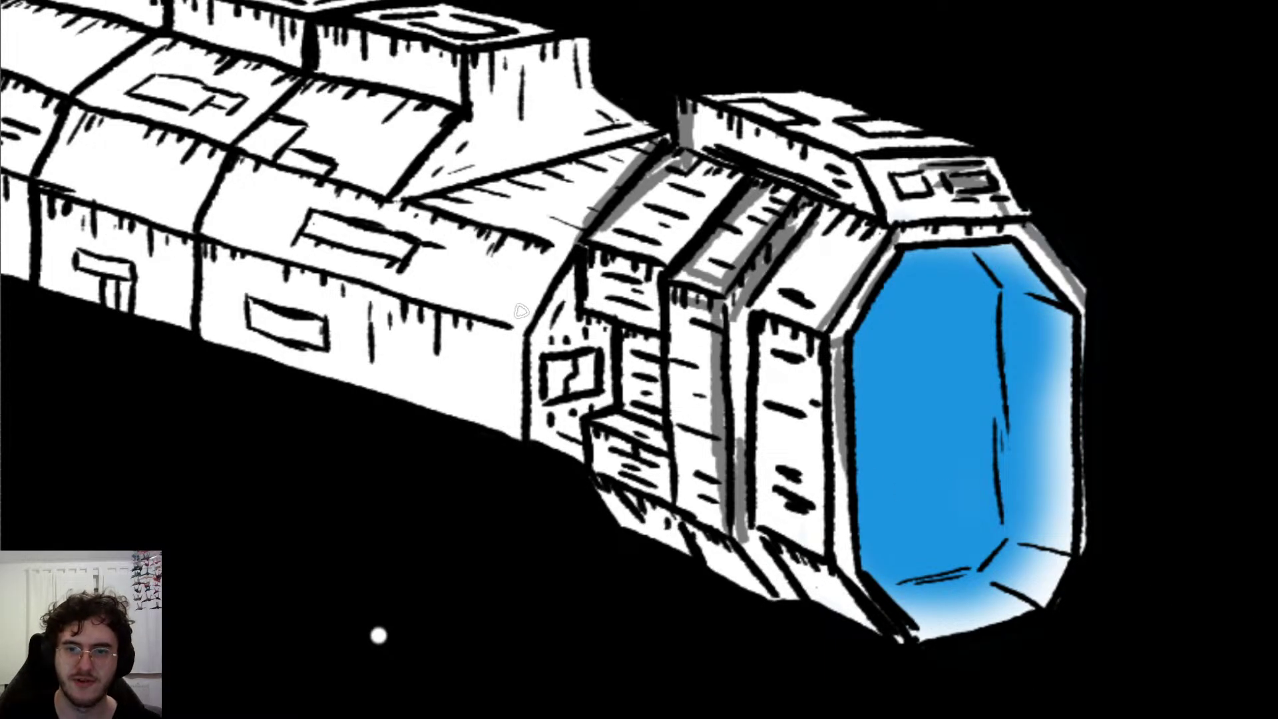
Step: Shade the recess behind the front collar, the edges of its adjoining blocks and the collar's lower bevels in grey
mouse_move(540, 330)
left_mouse_down()
mouse_move(569, 276)
mouse_move(566, 330)
mouse_move(573, 286)
mouse_move(611, 402)
mouse_move(608, 337)
mouse_move(628, 412)
left_mouse_up()
mouse_move(640, 412)
left_mouse_down()
mouse_move(656, 379)
mouse_move(609, 433)
mouse_move(653, 466)
mouse_move(617, 417)
left_mouse_up()
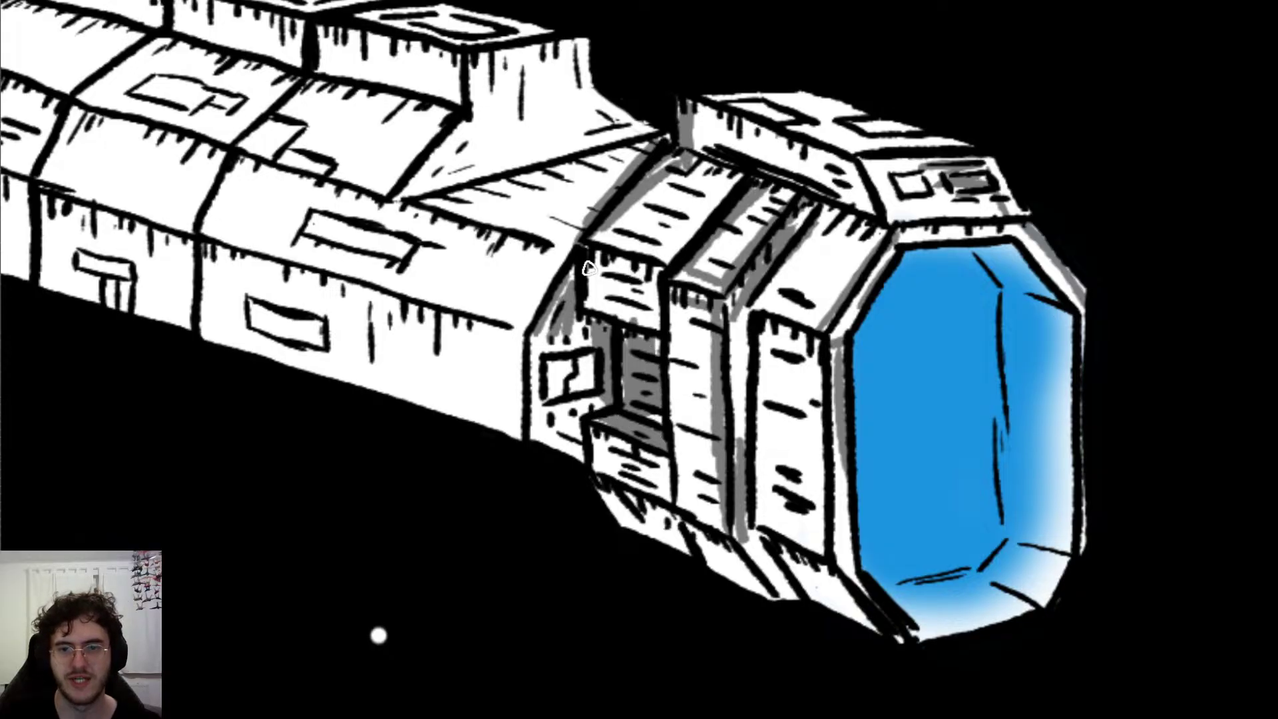
left_click_drag(591, 267, 605, 312)
mouse_move(646, 266)
left_mouse_down()
mouse_move(726, 199)
mouse_move(686, 246)
mouse_move(653, 328)
mouse_move(662, 353)
left_mouse_up()
left_click_drag(678, 440, 663, 472)
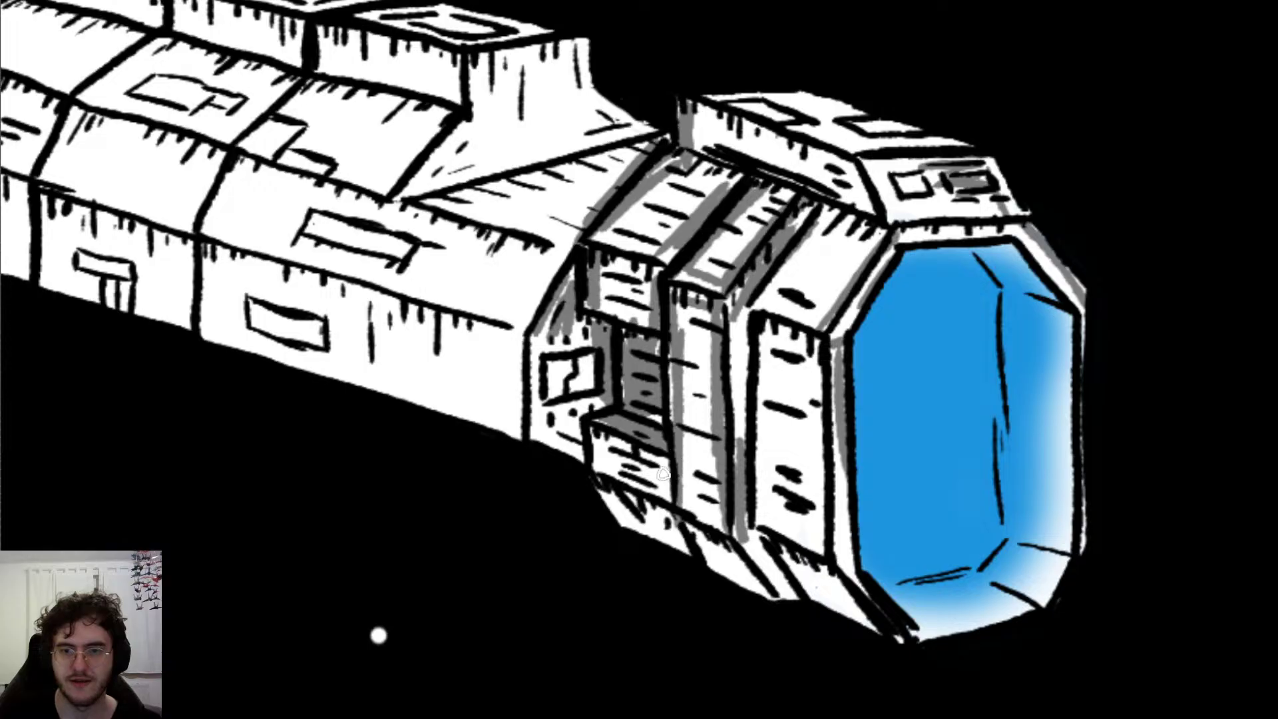
mouse_move(591, 435)
left_mouse_down()
mouse_move(603, 474)
mouse_move(639, 479)
mouse_move(765, 601)
mouse_move(739, 521)
left_mouse_up()
mouse_move(779, 578)
left_mouse_down()
mouse_move(799, 563)
mouse_move(844, 583)
mouse_move(903, 635)
mouse_move(815, 564)
mouse_move(854, 605)
left_mouse_up()
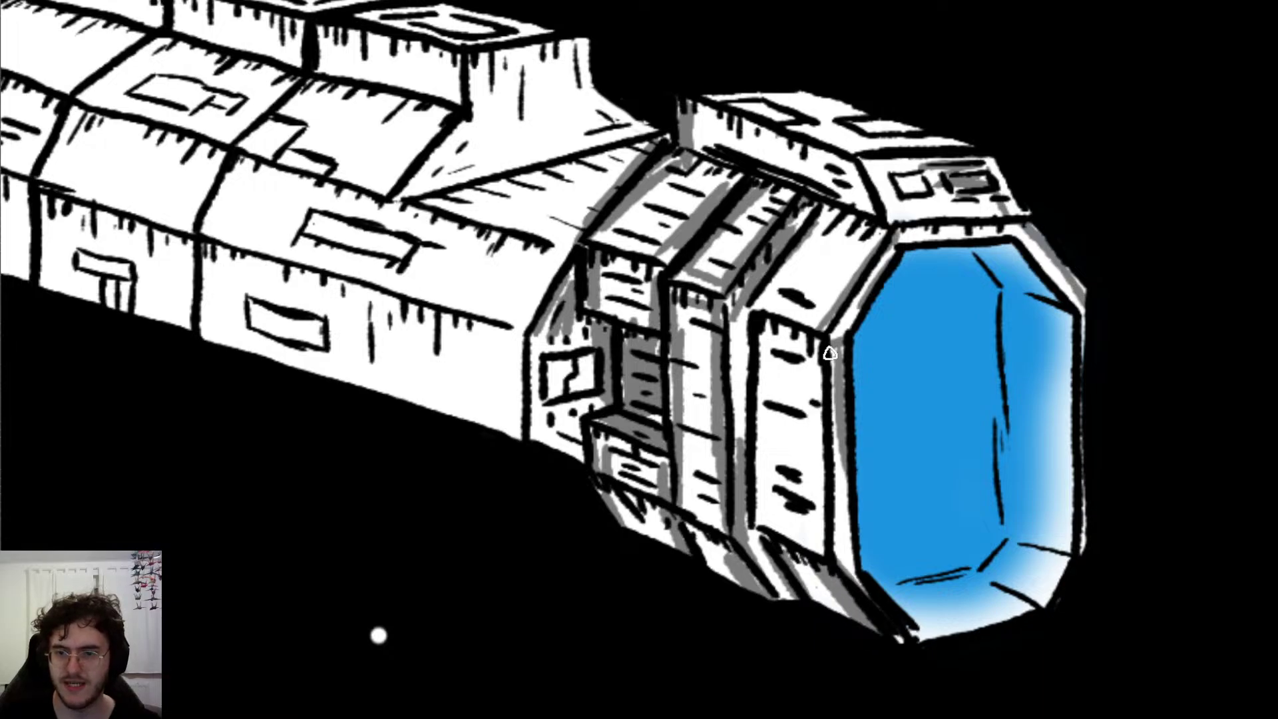
Step: Shade the edges of the collar's frontmost side plate and the raised block above in grey, filling the block's two top panels
left_click_drag(824, 357, 818, 559)
left_click_drag(820, 410, 820, 500)
left_click_drag(819, 371, 821, 452)
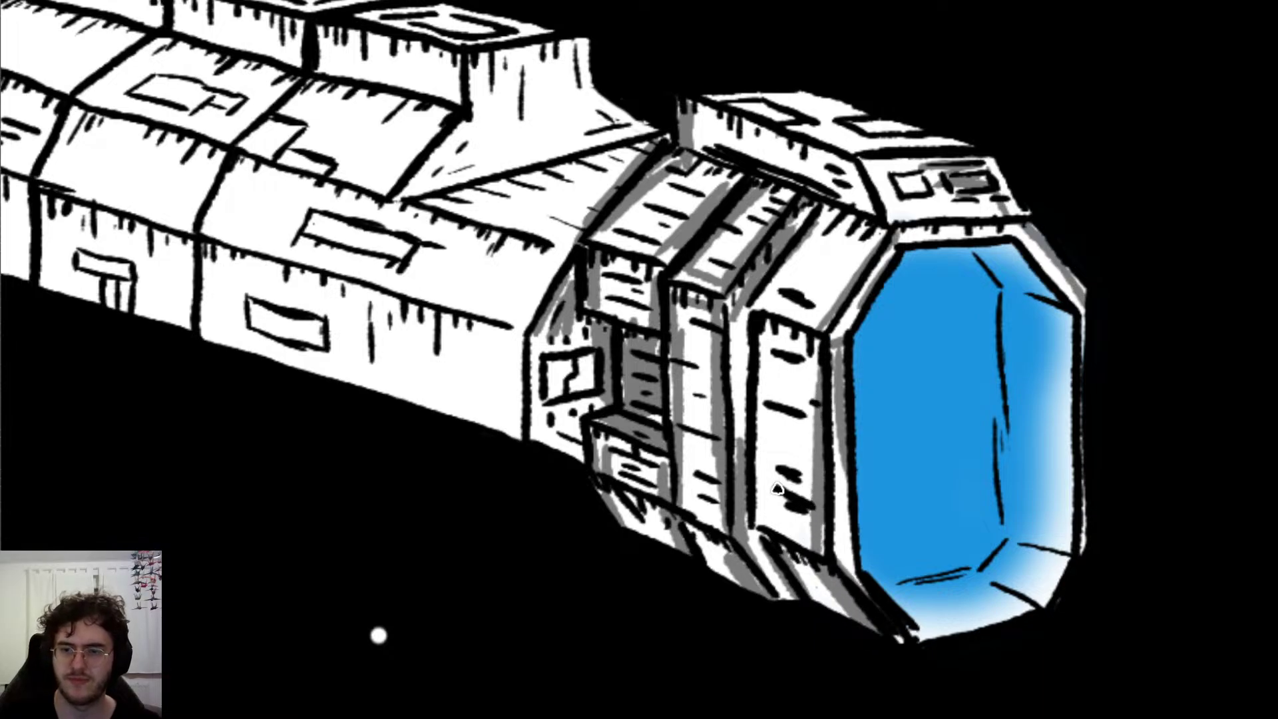
left_click_drag(764, 332, 751, 469)
left_click_drag(754, 376, 756, 490)
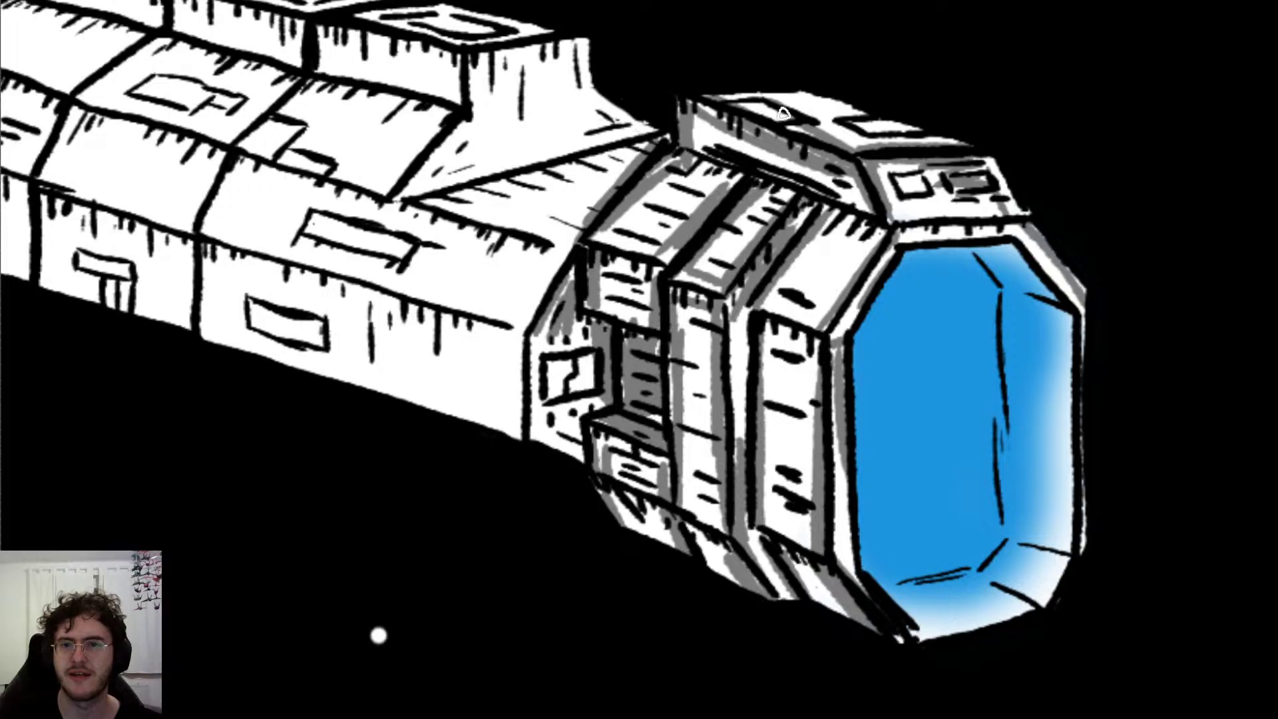
left_click_drag(866, 128, 906, 129)
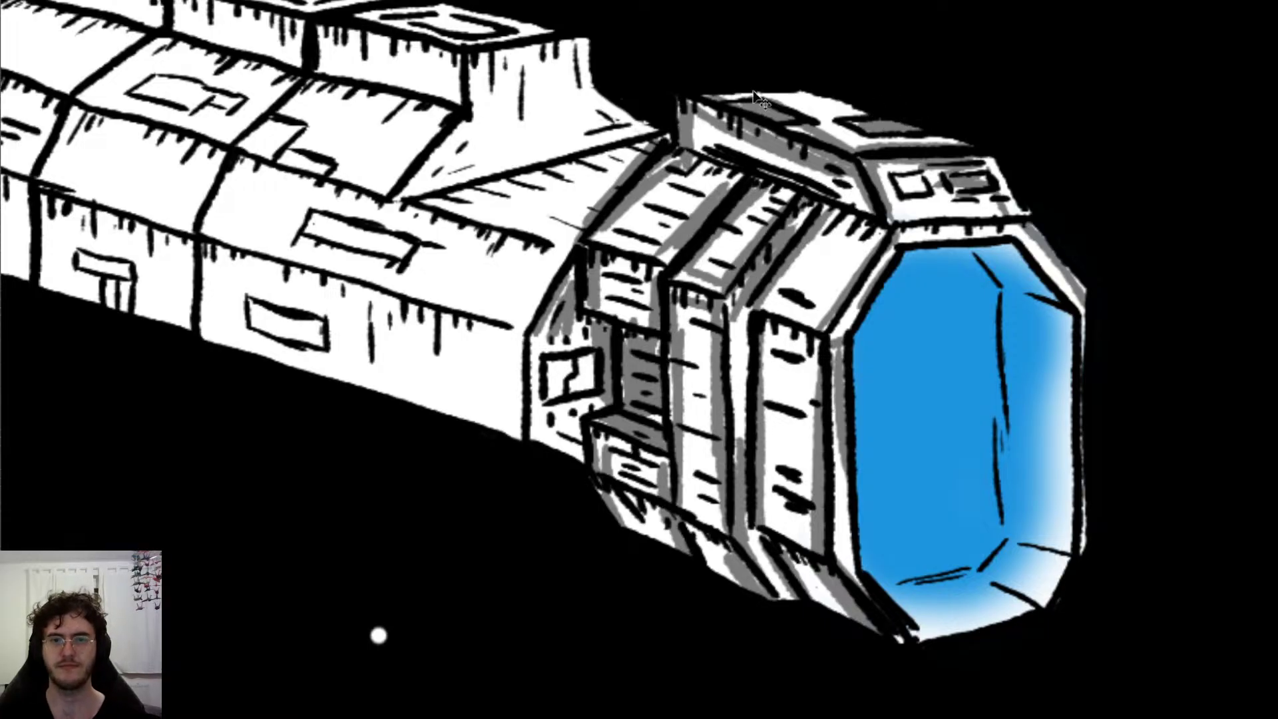
Step: Fill the hatches on the upper hull and the square split window beside the collar's recess in grey
mouse_move(176, 47)
left_mouse_down()
mouse_move(363, 33)
mouse_move(363, 165)
left_mouse_up()
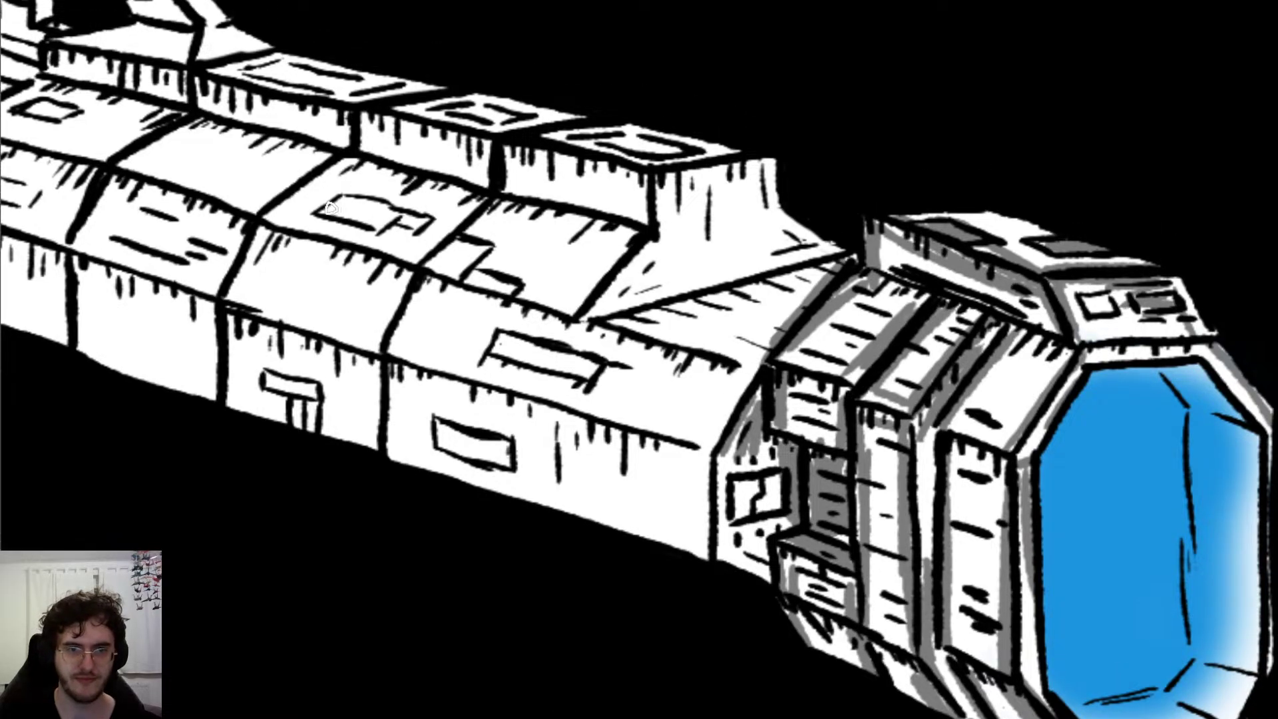
mouse_move(331, 209)
left_mouse_down()
mouse_move(396, 213)
mouse_move(439, 267)
mouse_move(518, 289)
left_mouse_up()
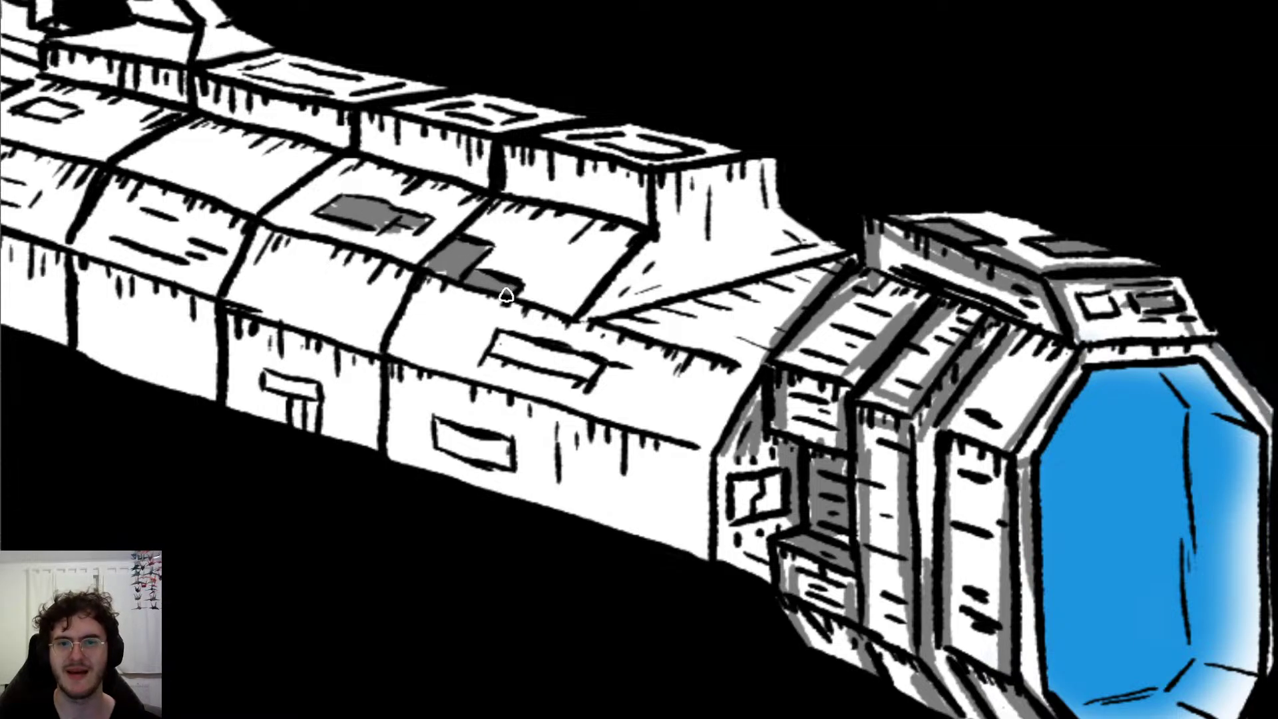
mouse_move(488, 342)
left_mouse_down()
mouse_move(589, 369)
mouse_move(505, 342)
mouse_move(569, 363)
left_mouse_up()
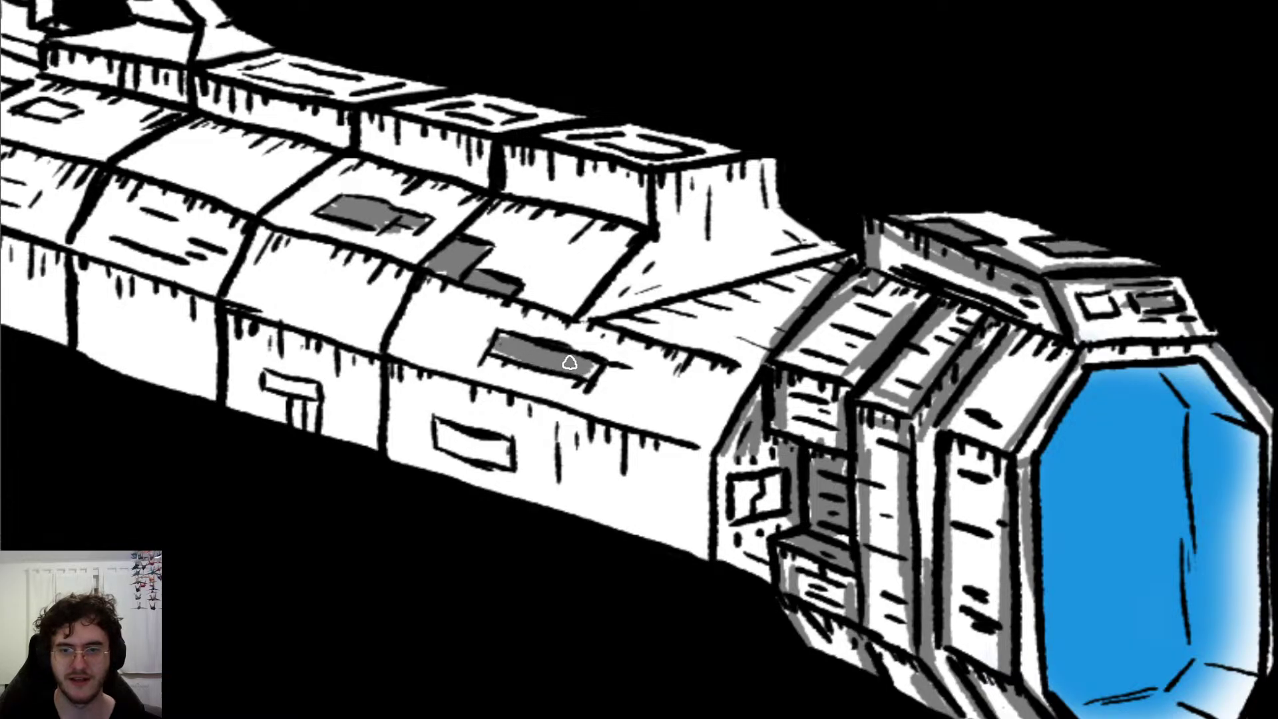
left_click_drag(765, 501, 774, 487)
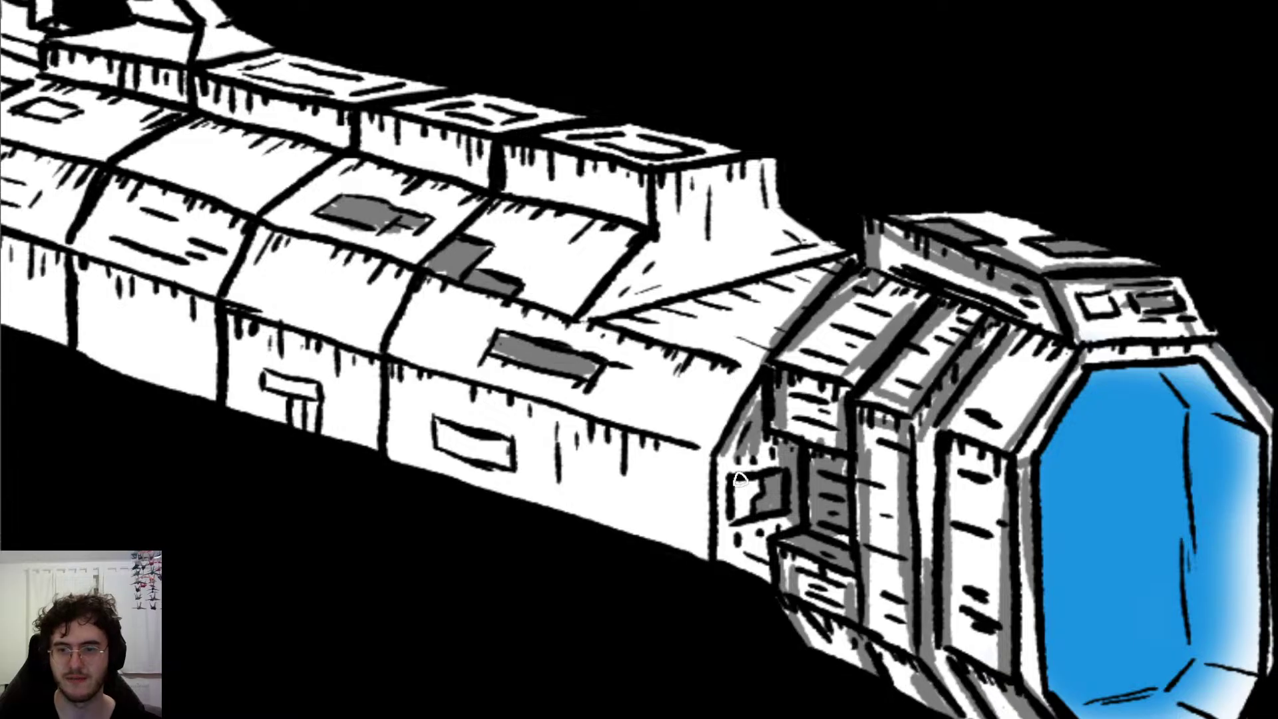
left_click_drag(733, 489, 758, 498)
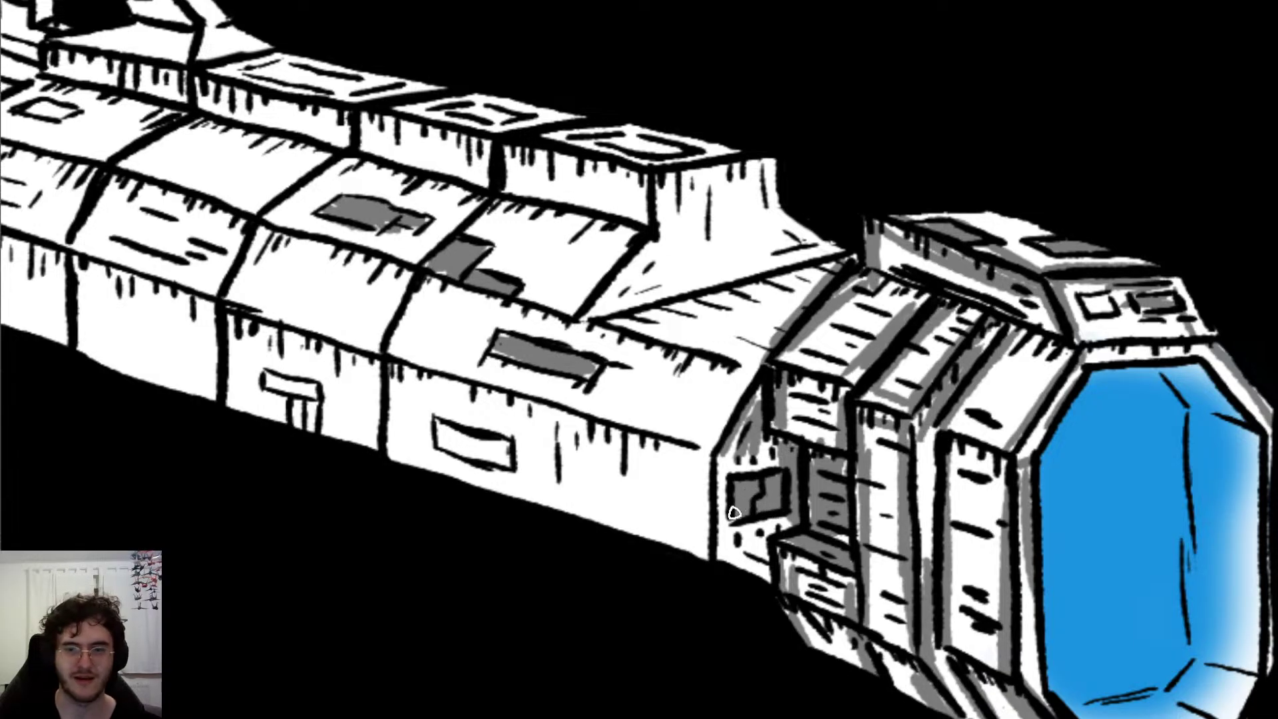
Step: Shade the sloping hull behind the collar and the adjoining raised block in grey, leaving the block's inner top panel white
mouse_move(602, 323)
left_mouse_down()
mouse_move(755, 375)
mouse_move(619, 312)
left_mouse_up()
mouse_move(765, 273)
left_mouse_down()
mouse_move(826, 266)
mouse_move(659, 313)
mouse_move(800, 273)
left_mouse_up()
mouse_move(625, 265)
left_mouse_down()
mouse_move(599, 318)
mouse_move(665, 246)
mouse_move(653, 181)
mouse_move(680, 226)
left_mouse_up()
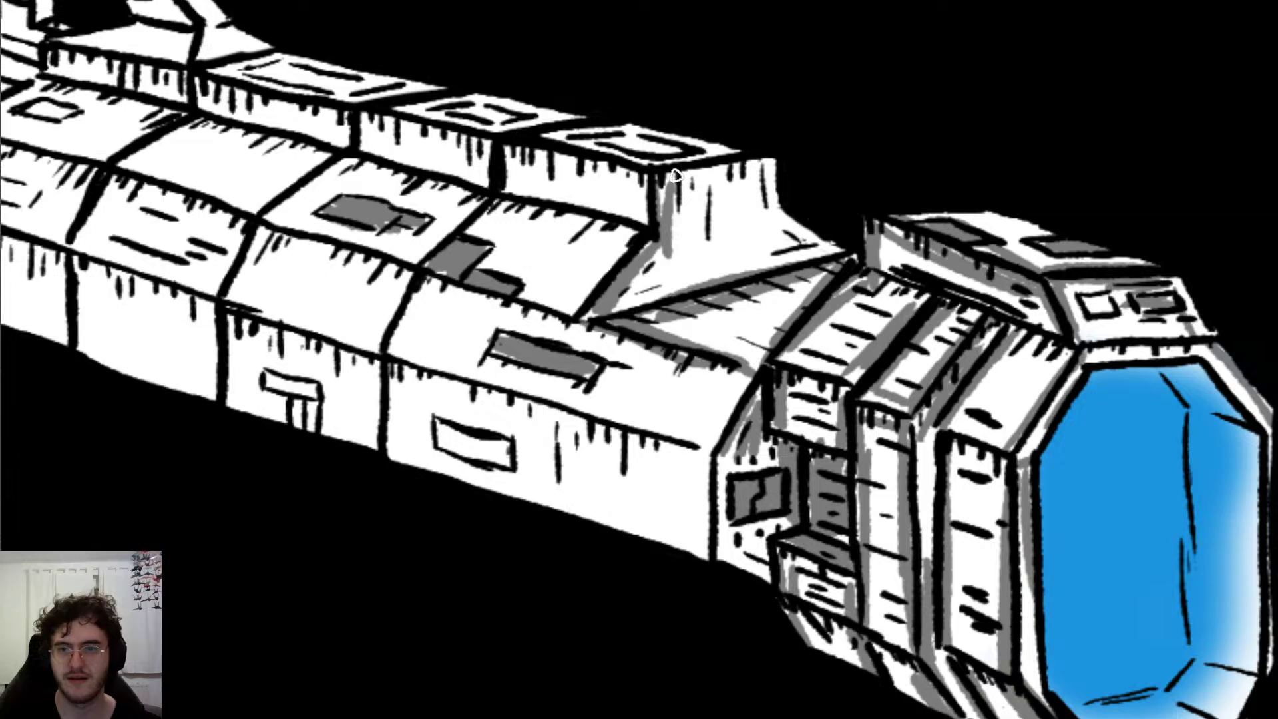
mouse_move(674, 175)
left_mouse_down()
mouse_move(779, 170)
mouse_move(765, 166)
mouse_move(772, 219)
mouse_move(842, 252)
left_mouse_up()
left_click_drag(505, 148, 513, 198)
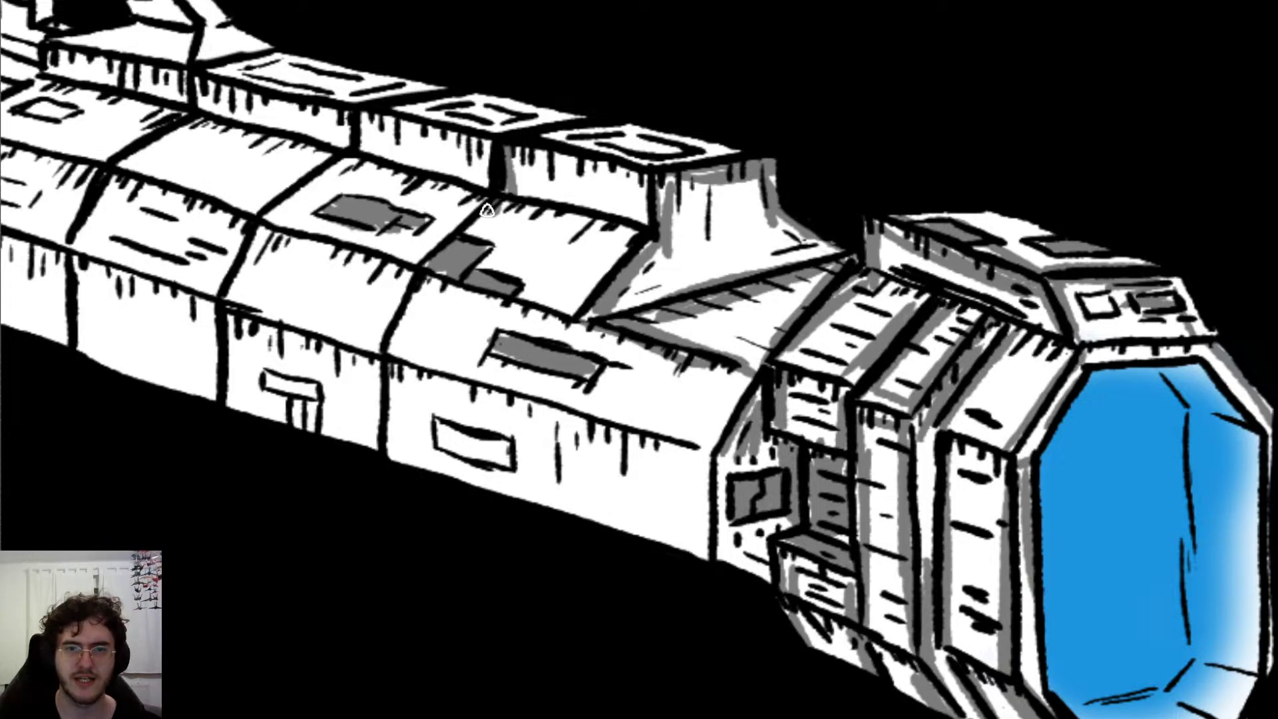
left_click_drag(511, 148, 639, 161)
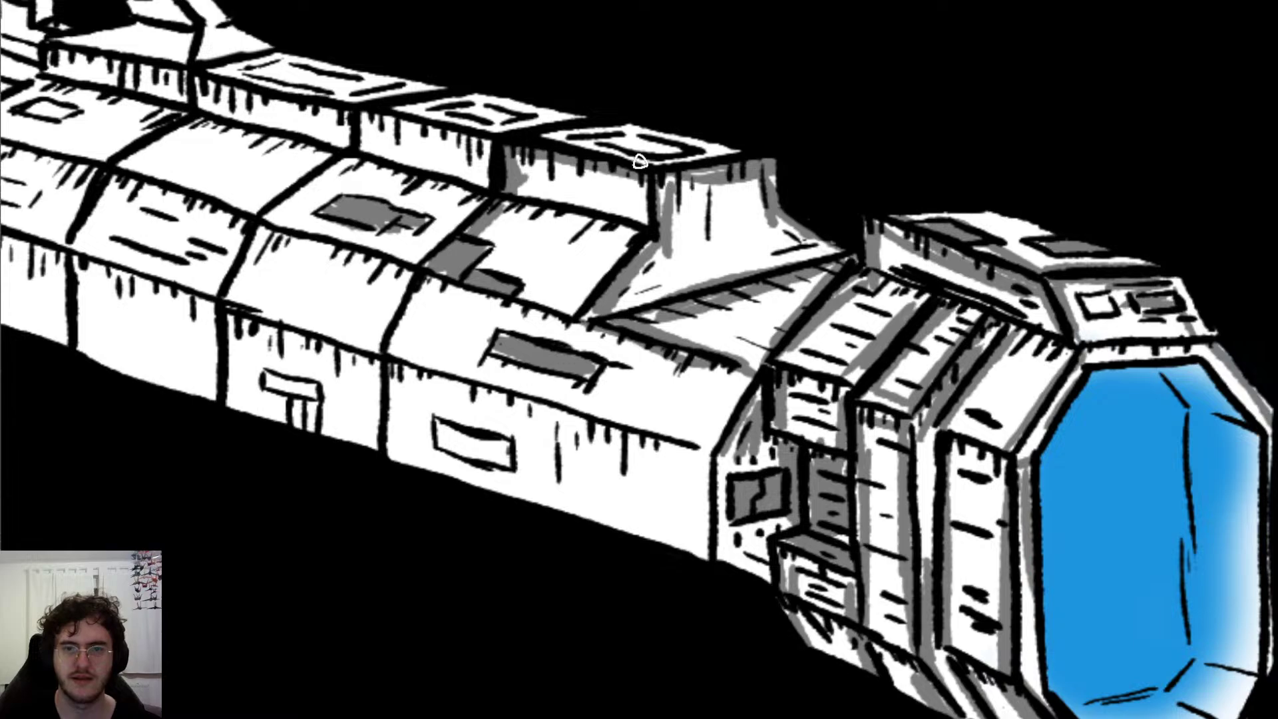
left_click_drag(542, 133, 701, 162)
mouse_move(610, 117)
left_mouse_down()
mouse_move(568, 126)
mouse_move(754, 158)
left_mouse_up()
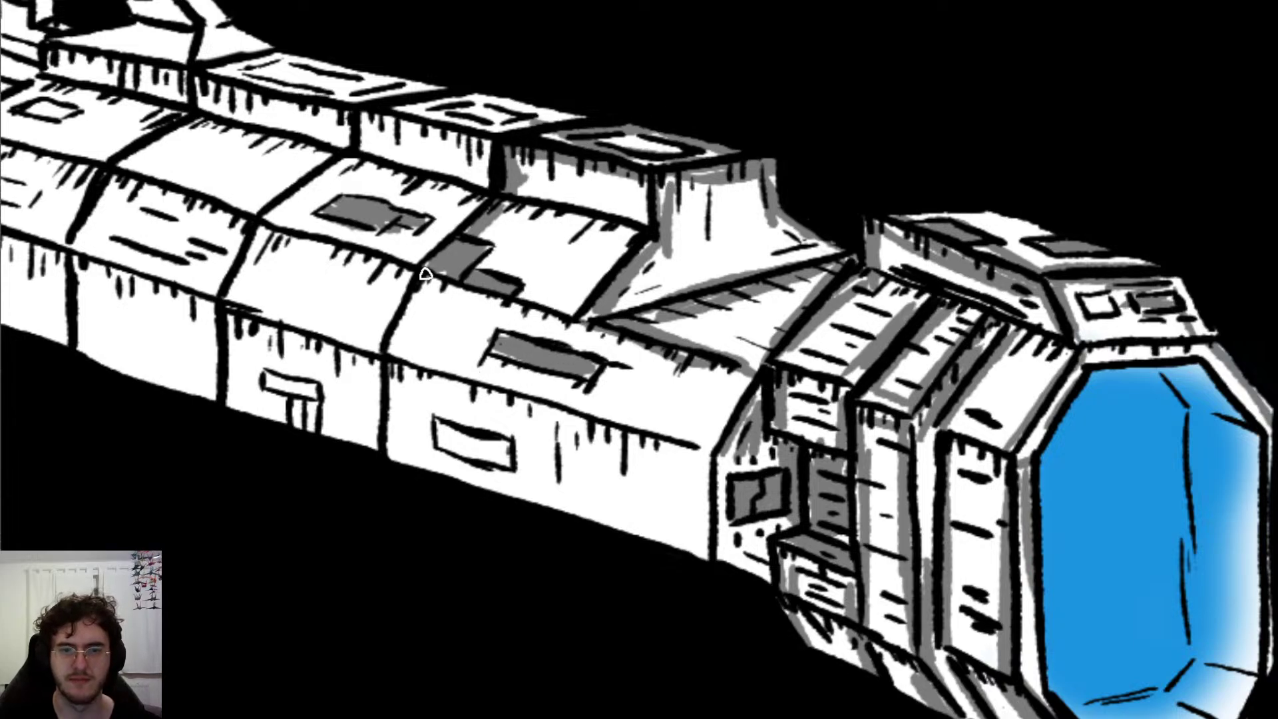
Step: Shade the seams and edges of the long hull segment directly behind the collar in grey
left_click_drag(426, 274, 592, 343)
left_click_drag(526, 283, 575, 323)
mouse_move(513, 188)
left_mouse_down()
mouse_move(622, 211)
mouse_move(636, 243)
left_mouse_up()
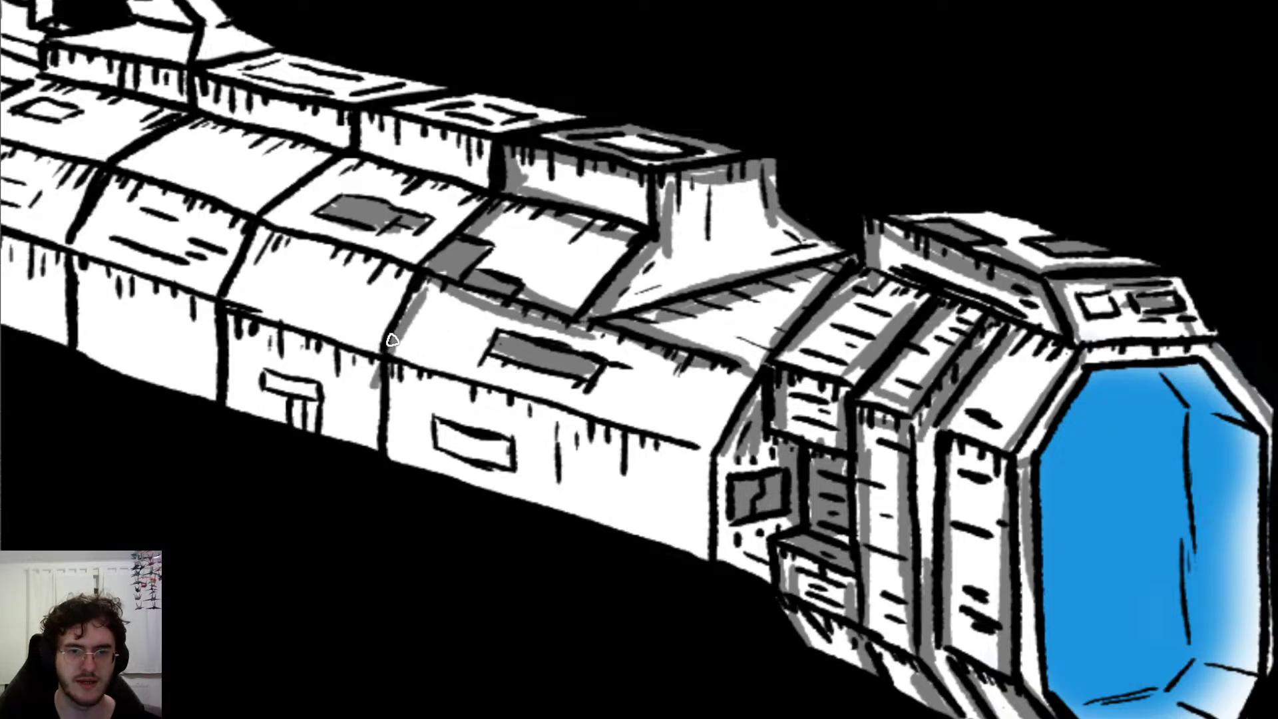
mouse_move(397, 379)
left_mouse_down()
mouse_move(400, 406)
mouse_move(706, 455)
left_mouse_up()
left_click_drag(400, 352, 692, 451)
mouse_move(555, 408)
left_mouse_down()
mouse_move(703, 452)
mouse_move(709, 525)
mouse_move(728, 471)
left_mouse_up()
left_click_drag(721, 554, 765, 578)
Step: Shade the front edge and vertical seams of the two hull segments nearest the side fin in grey
scroll(688, 318, "left", 5)
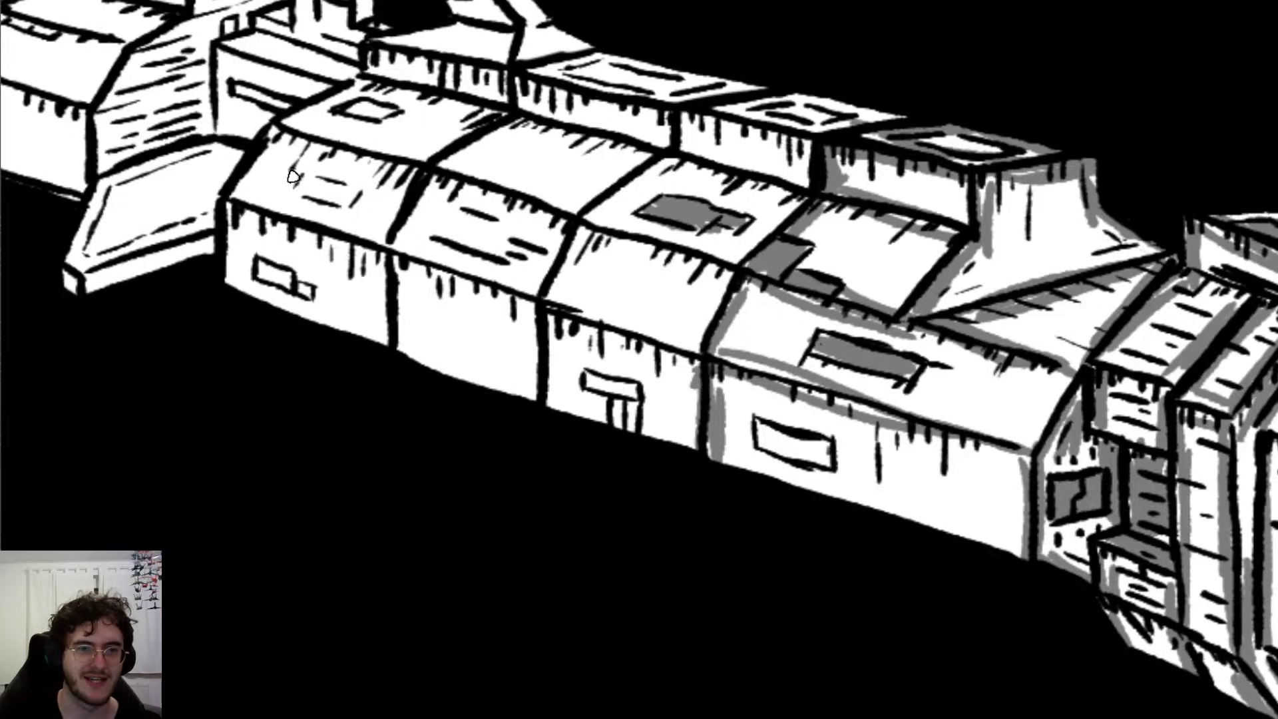
mouse_move(218, 212)
left_mouse_down()
mouse_move(225, 283)
mouse_move(242, 178)
mouse_move(285, 125)
mouse_move(374, 73)
left_mouse_up()
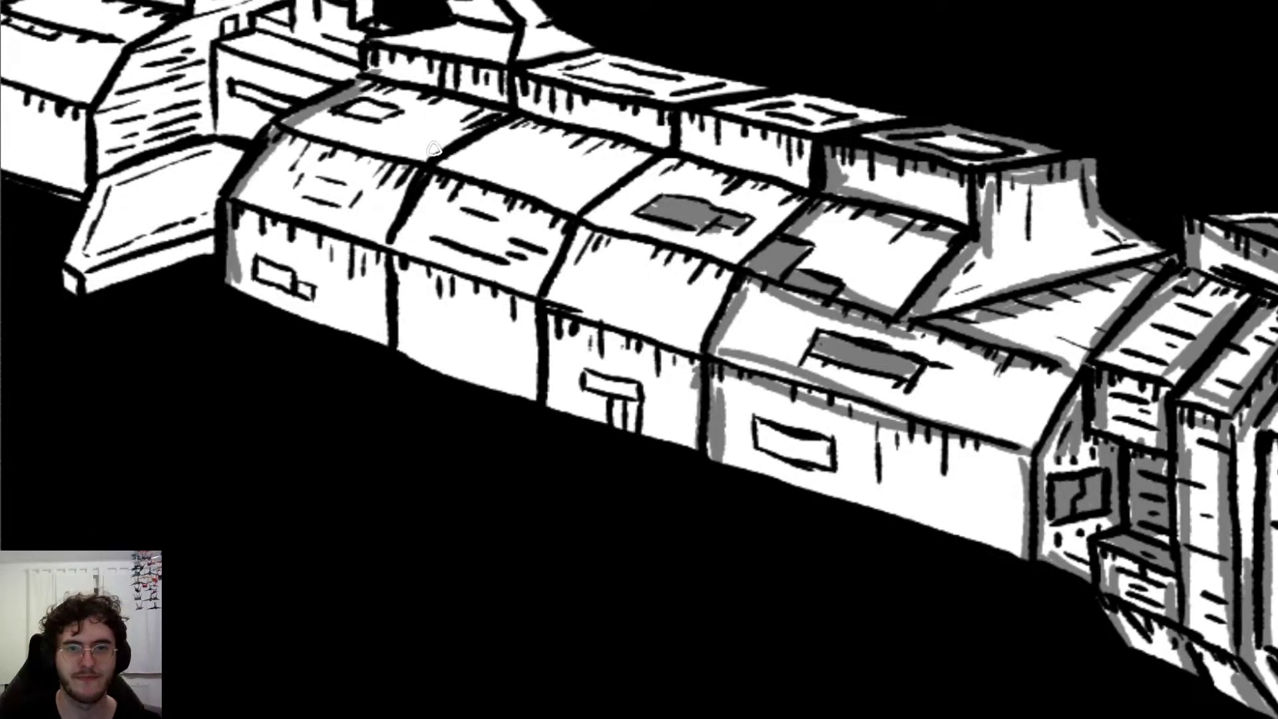
left_click_drag(424, 154, 518, 120)
mouse_move(379, 249)
left_mouse_down()
mouse_move(409, 173)
mouse_move(382, 242)
mouse_move(430, 171)
left_mouse_up()
mouse_move(370, 258)
left_mouse_down()
mouse_move(377, 353)
mouse_move(406, 352)
left_mouse_up()
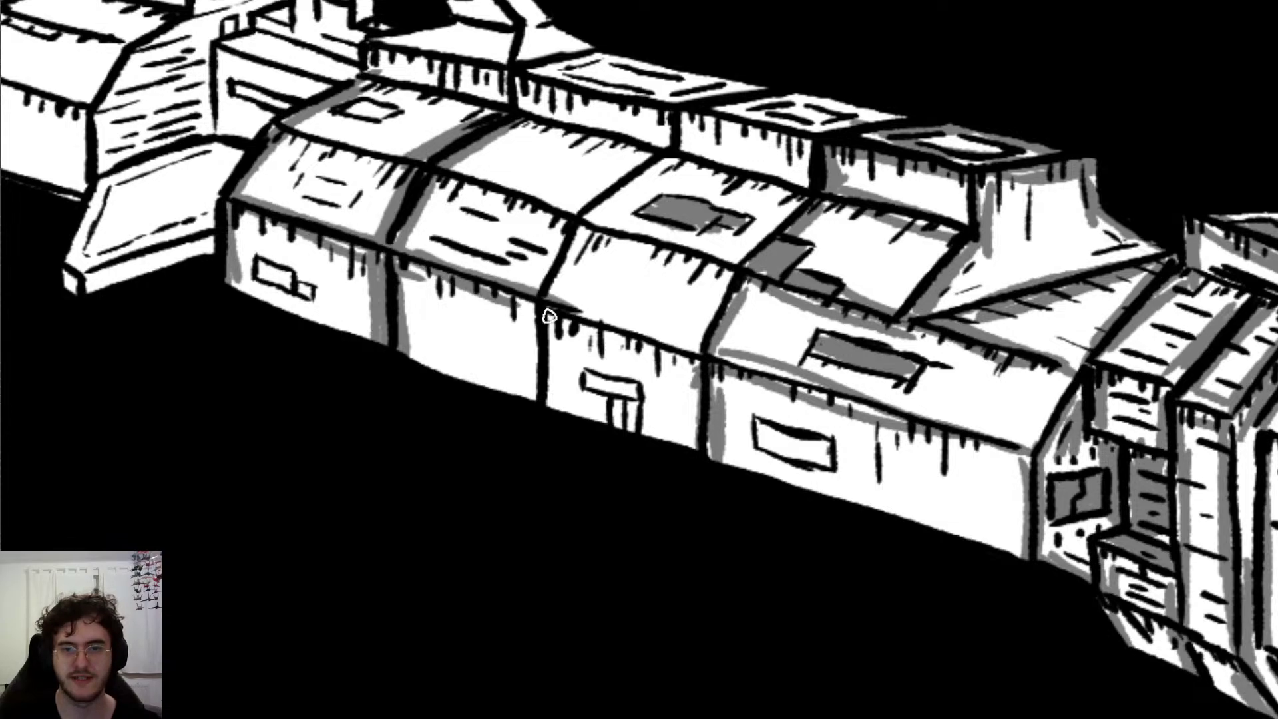
Step: Shade the seams around the middle hull segment's lower side in grey and fill its T-shaped hatch
left_click_drag(578, 306, 704, 356)
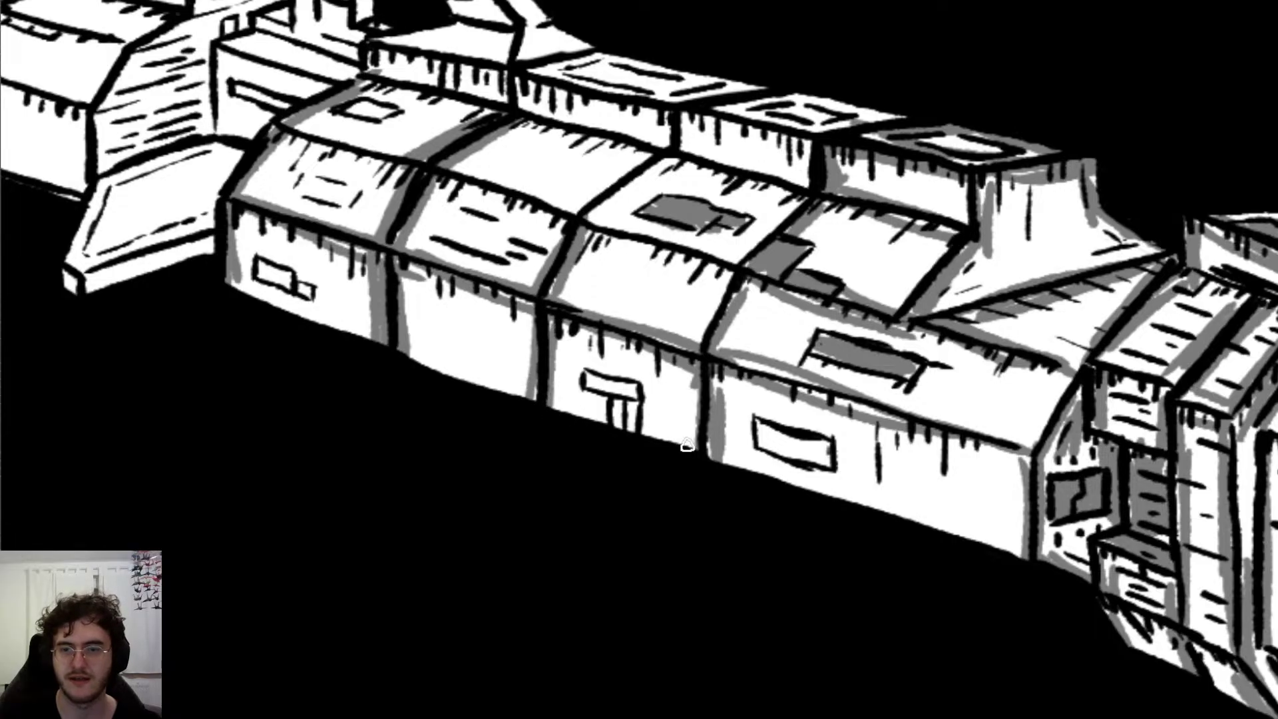
mouse_move(590, 381)
left_mouse_down()
mouse_move(631, 392)
mouse_move(609, 414)
mouse_move(622, 396)
mouse_move(640, 428)
mouse_move(643, 408)
mouse_move(637, 442)
mouse_move(640, 382)
mouse_move(581, 388)
left_mouse_up()
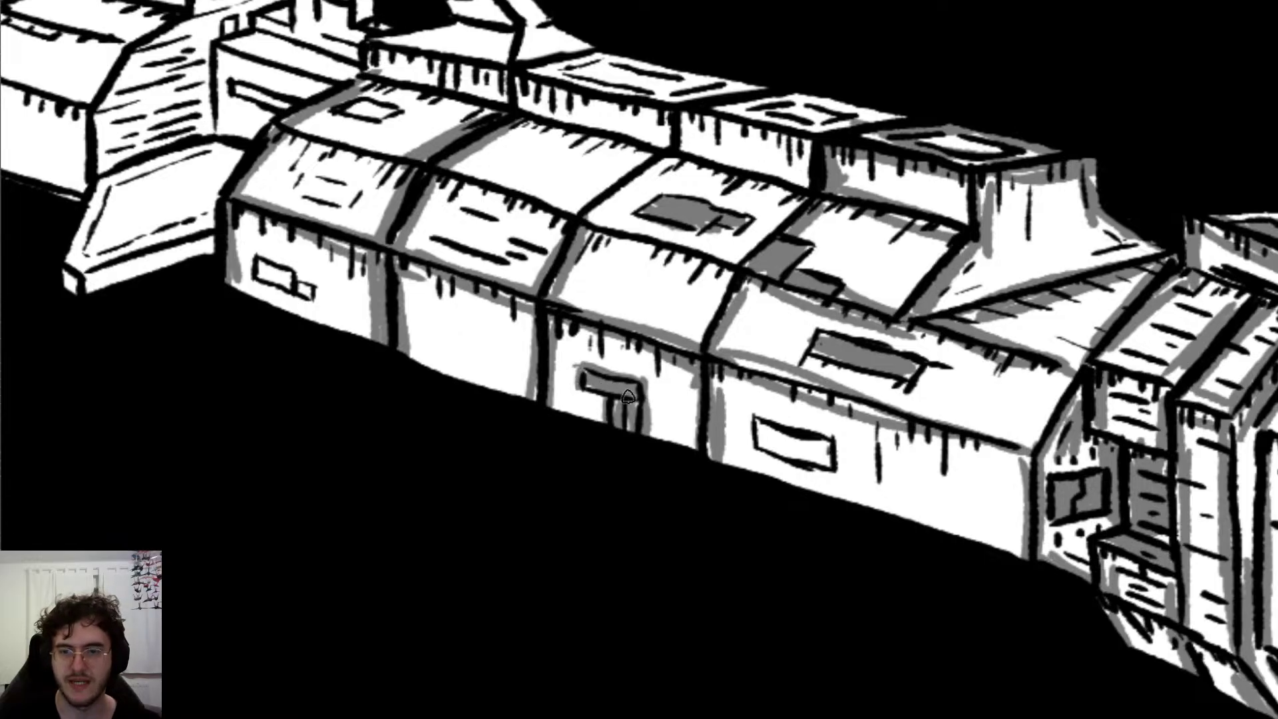
scroll(604, 404, "up", 1)
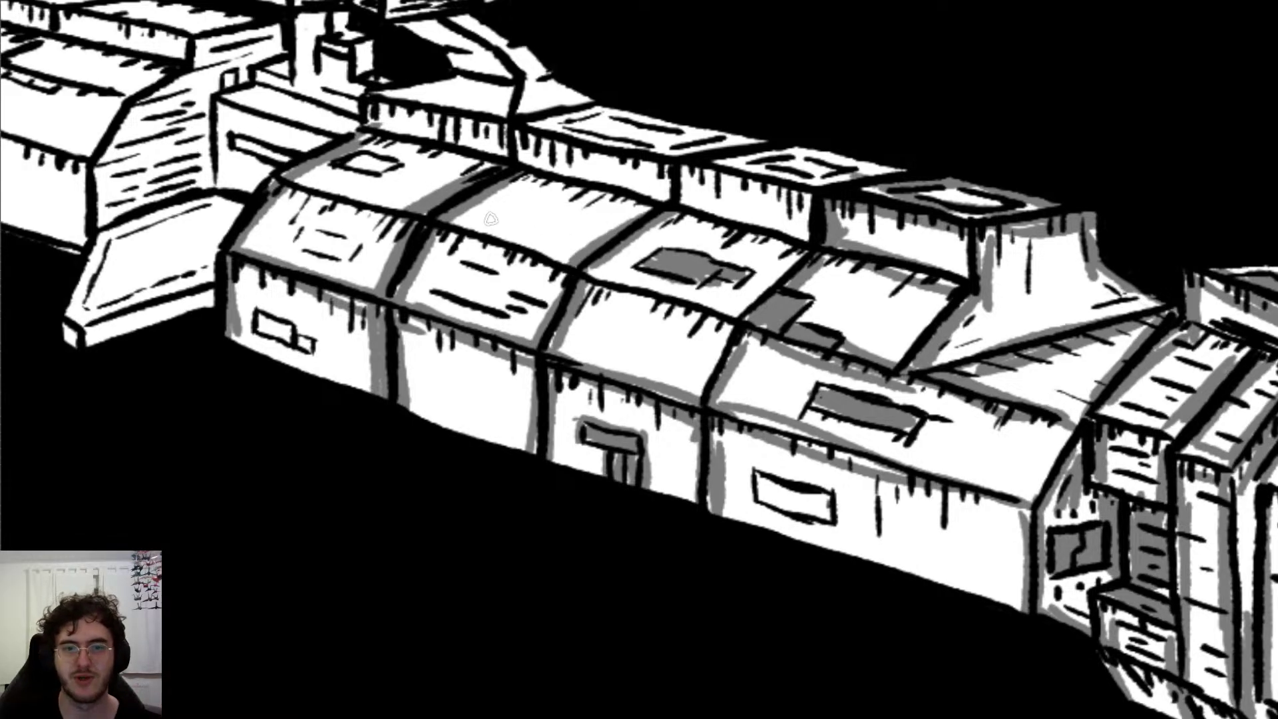
Step: Shade the long edges of the middle hull's upper panels and the top borders of the raised block behind them in grey
mouse_move(552, 265)
left_mouse_down()
mouse_move(451, 229)
mouse_move(545, 257)
left_mouse_up()
mouse_move(464, 212)
left_mouse_down()
mouse_move(582, 259)
mouse_move(572, 269)
left_mouse_up()
left_click_drag(394, 213, 447, 229)
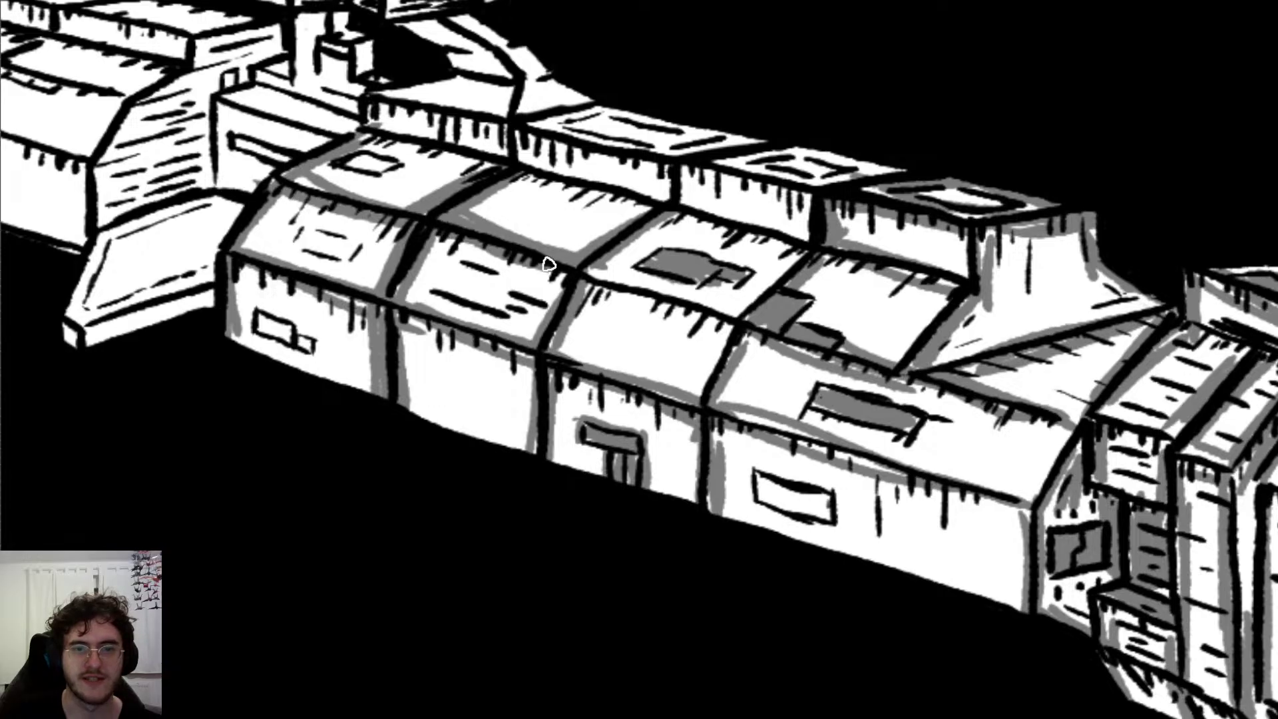
left_click_drag(581, 277, 735, 320)
left_click_drag(596, 270, 744, 311)
left_click_drag(609, 266, 653, 285)
left_click_drag(736, 315, 709, 308)
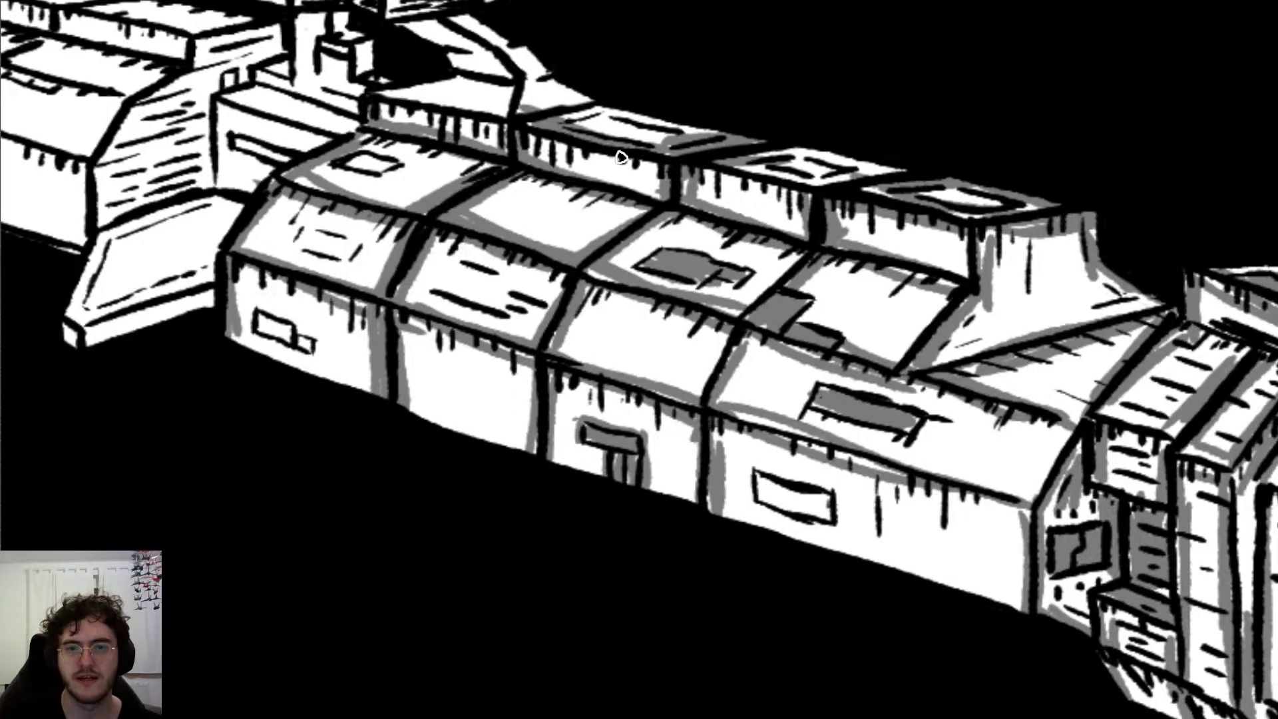
Step: Shade the rearmost raised block on the middle hull and the curved strut rising behind it in grey
mouse_move(375, 93)
left_mouse_down()
mouse_move(507, 116)
mouse_move(483, 82)
mouse_move(397, 95)
left_mouse_up()
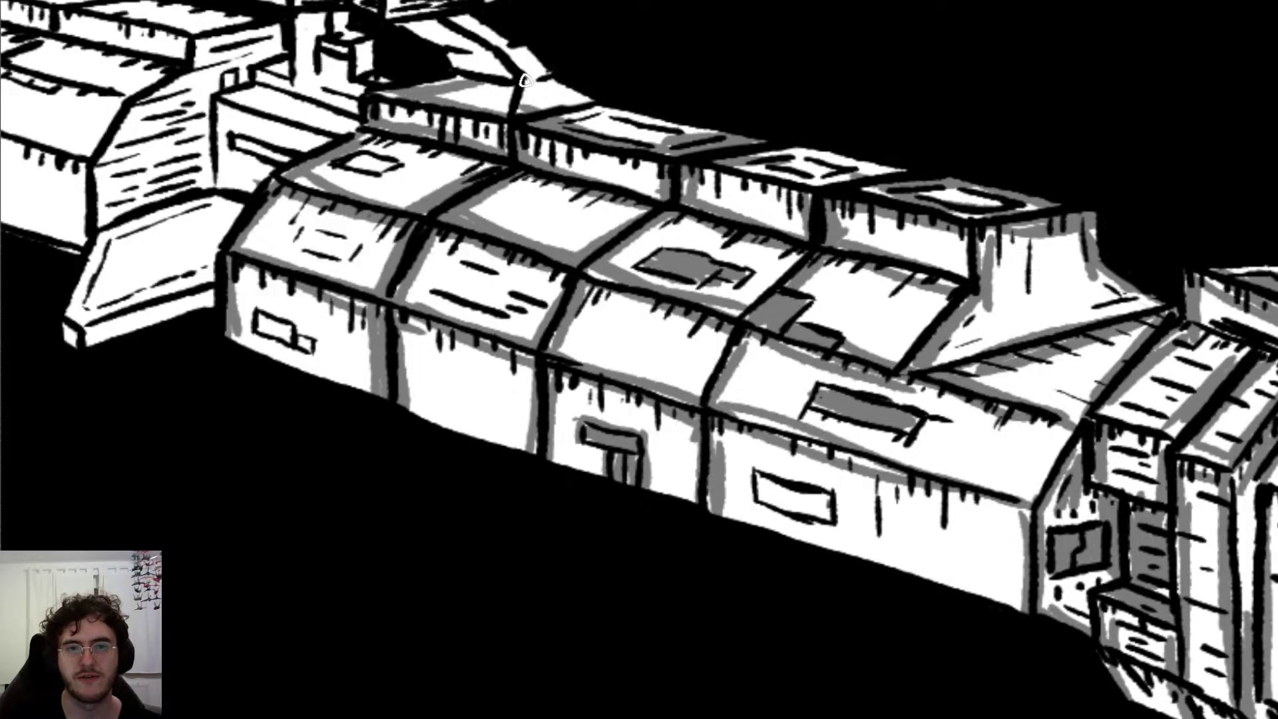
mouse_move(510, 85)
left_mouse_down()
mouse_move(497, 111)
mouse_move(523, 113)
mouse_move(562, 89)
mouse_move(593, 99)
left_mouse_up()
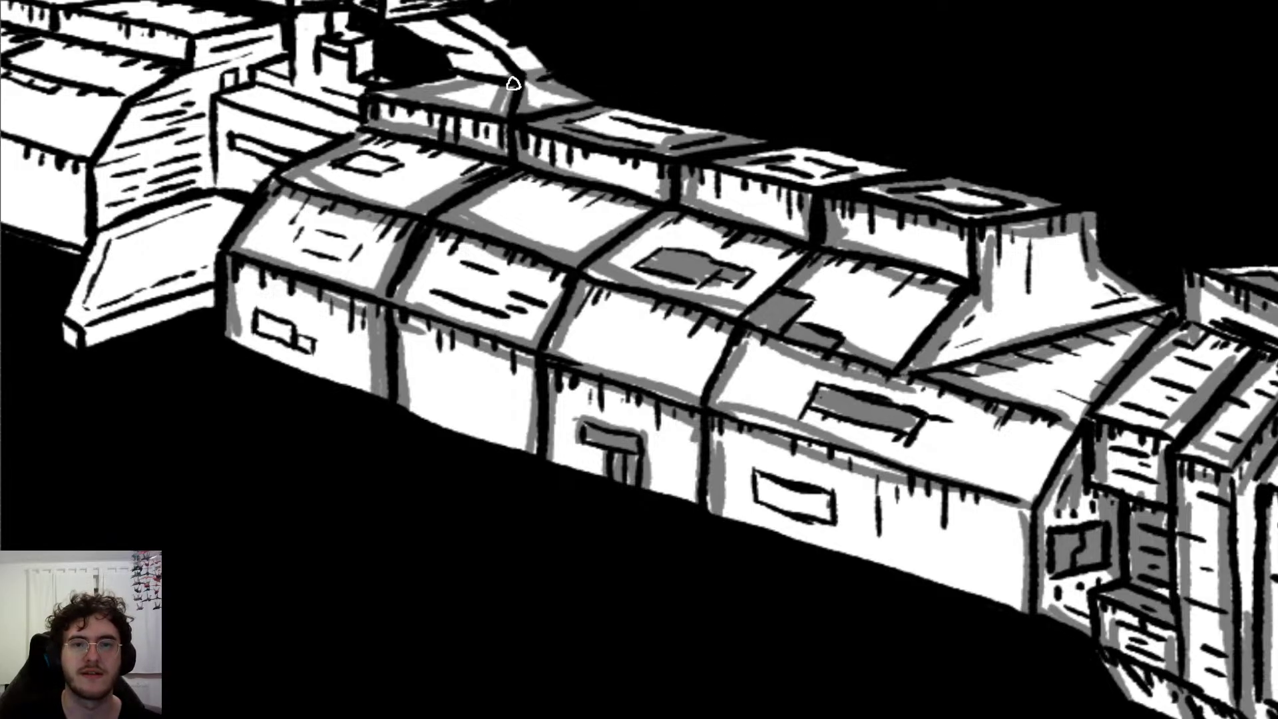
left_click_drag(462, 65, 510, 71)
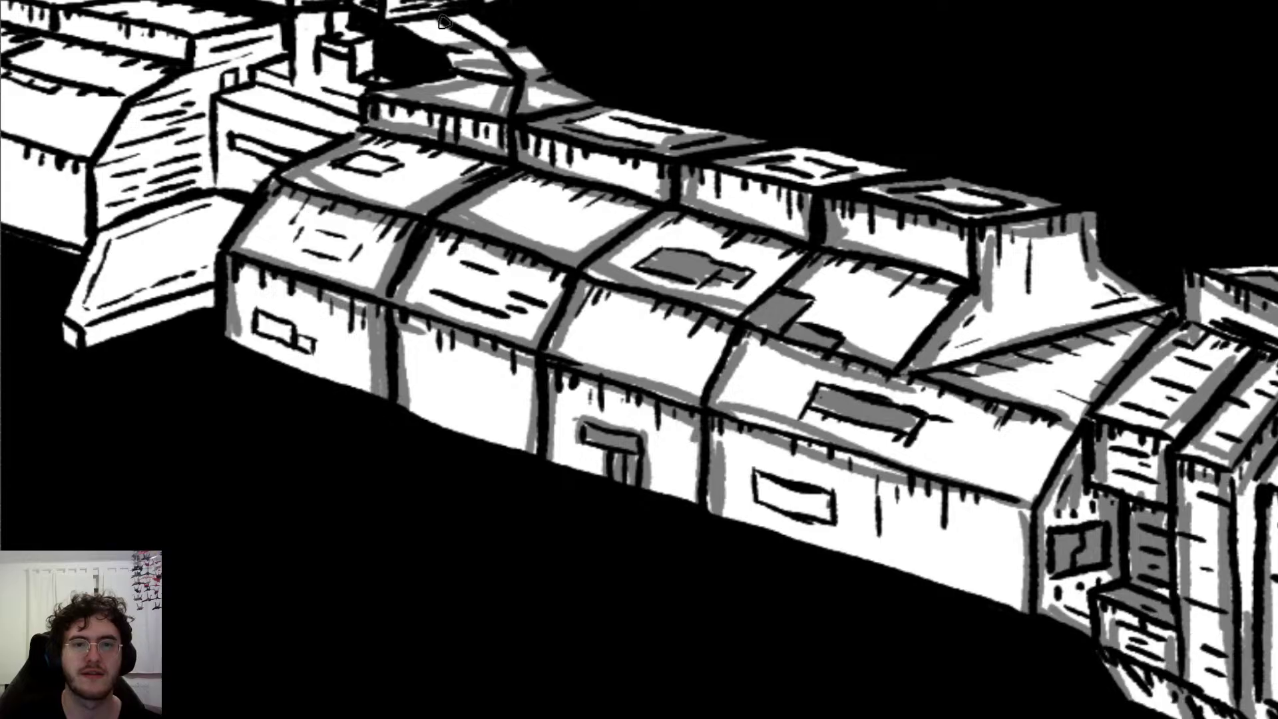
mouse_move(457, 19)
left_mouse_down()
mouse_move(514, 59)
mouse_move(513, 43)
left_mouse_up()
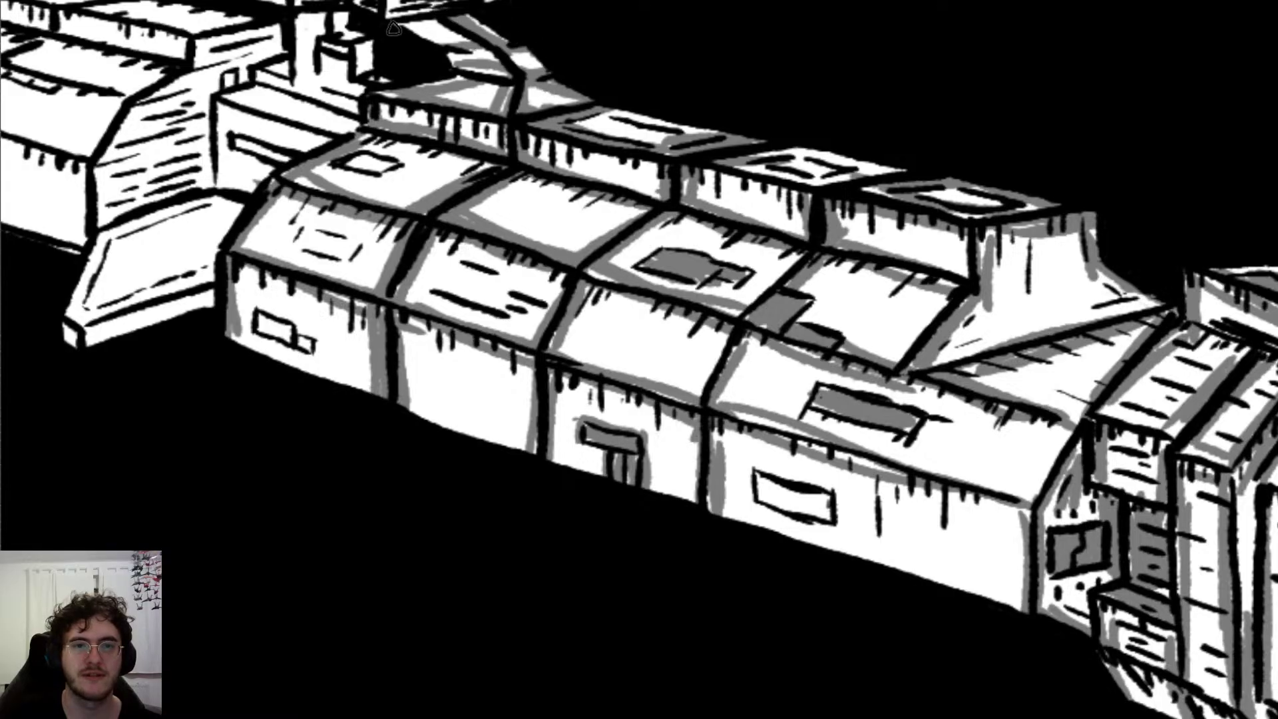
Step: Shade the tower platform's rim and surface edges and the angled beams above it in grey
mouse_move(394, 29)
left_mouse_down()
mouse_move(485, 78)
mouse_move(801, 95)
mouse_move(830, 203)
left_mouse_up()
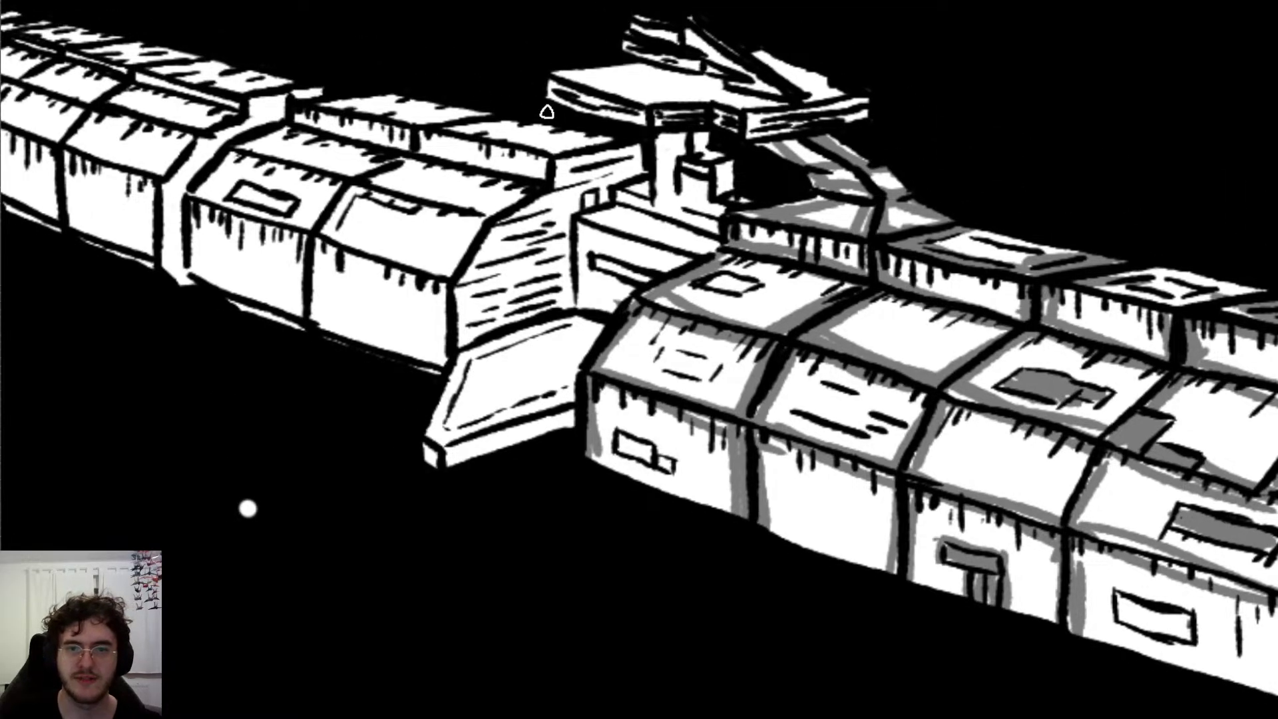
mouse_move(546, 112)
left_mouse_down()
mouse_move(671, 126)
mouse_move(563, 87)
mouse_move(567, 70)
mouse_move(698, 110)
mouse_move(732, 103)
mouse_move(769, 140)
mouse_move(725, 127)
mouse_move(865, 108)
left_mouse_up()
mouse_move(733, 109)
left_mouse_down()
mouse_move(799, 99)
mouse_move(859, 117)
mouse_move(854, 90)
mouse_move(820, 97)
left_mouse_up()
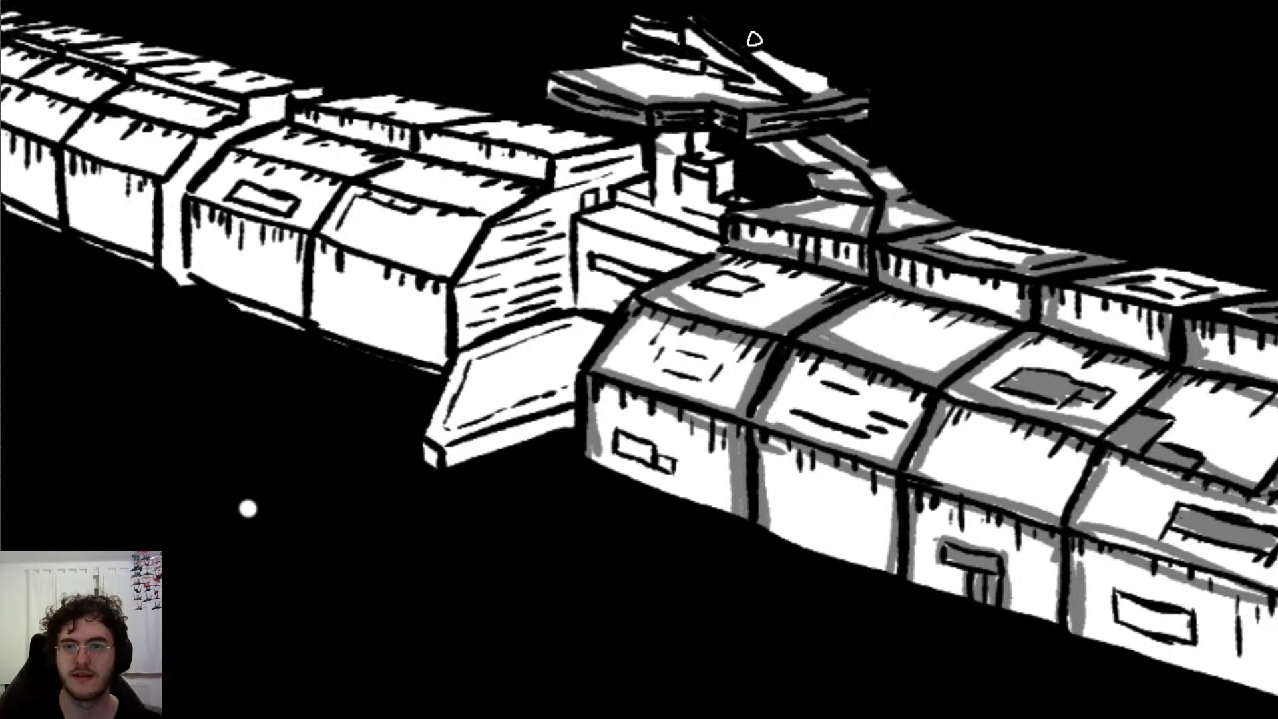
mouse_move(756, 40)
left_mouse_down()
mouse_move(847, 95)
mouse_move(822, 79)
left_mouse_up()
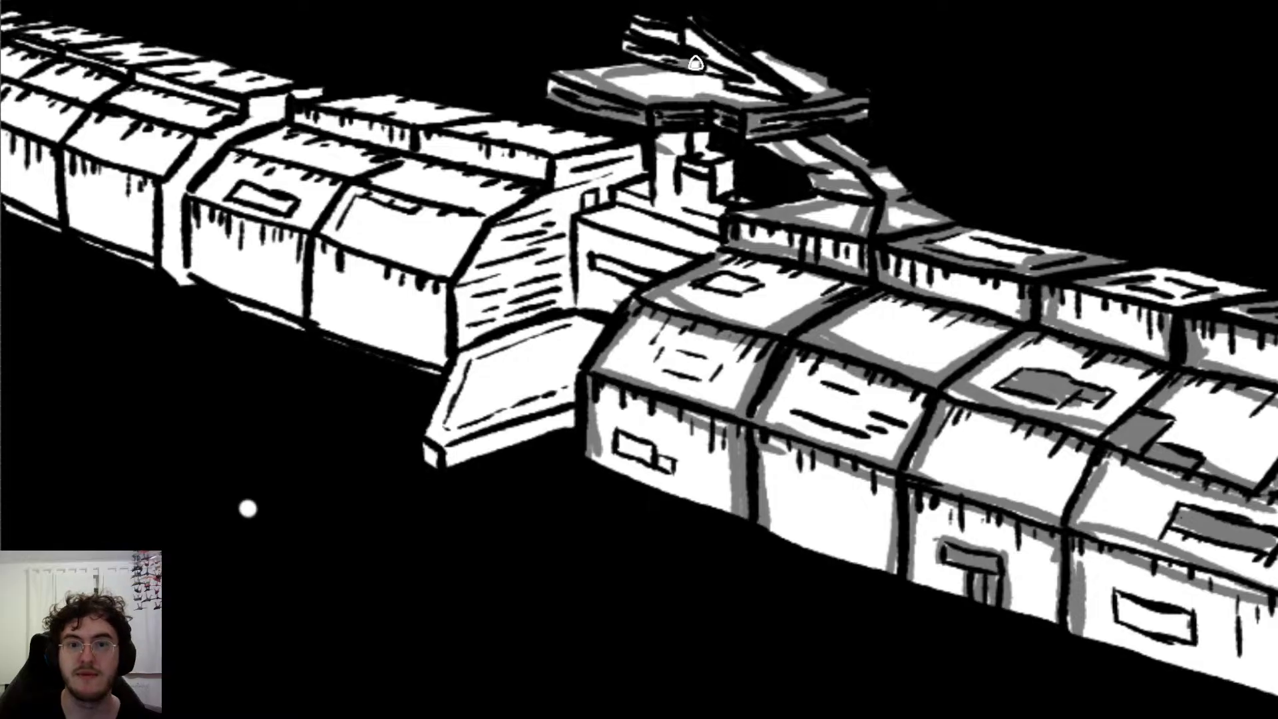
mouse_move(685, 52)
left_mouse_down()
mouse_move(700, 41)
mouse_move(781, 106)
mouse_move(745, 98)
mouse_move(762, 98)
left_mouse_up()
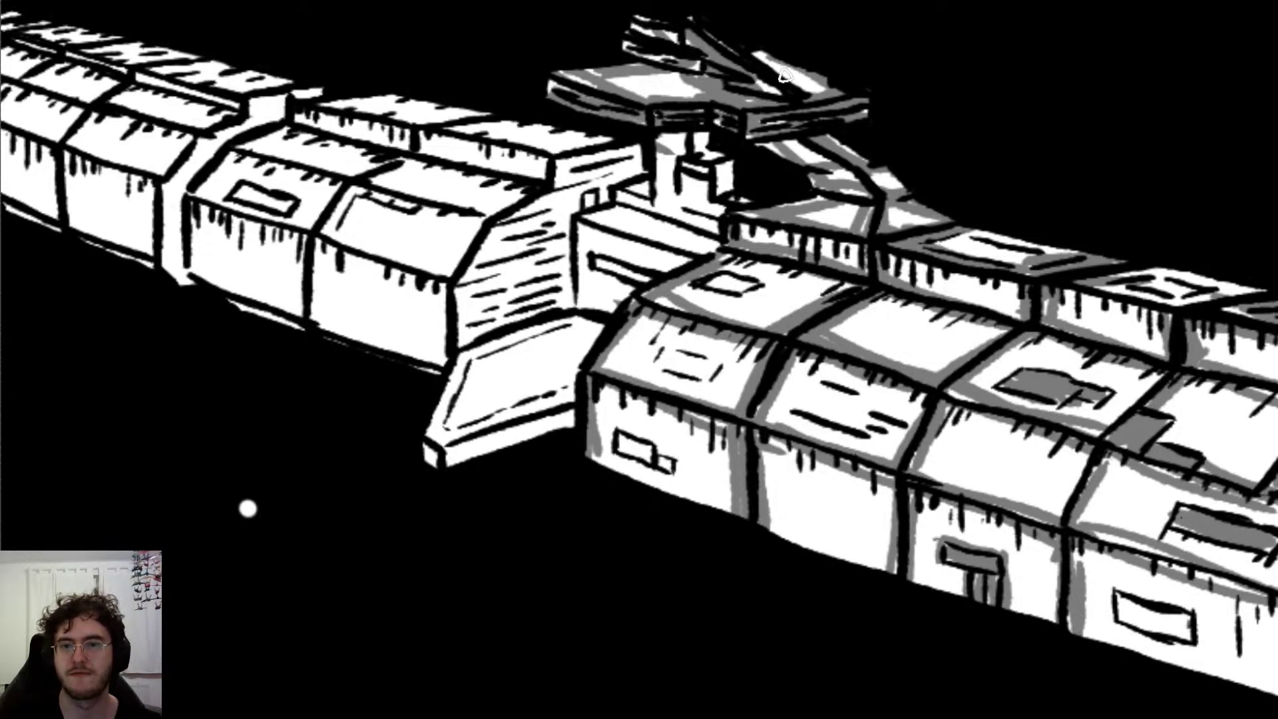
Step: Shade the tower's supporting column and the stepped, slotted block beneath it in grey
mouse_move(655, 143)
left_mouse_down()
mouse_move(666, 199)
mouse_move(719, 153)
mouse_move(692, 170)
mouse_move(728, 172)
mouse_move(729, 194)
mouse_move(699, 187)
mouse_move(713, 203)
left_mouse_up()
mouse_move(629, 186)
left_mouse_down()
mouse_move(657, 184)
mouse_move(640, 188)
mouse_move(680, 212)
mouse_move(639, 216)
mouse_move(721, 246)
left_mouse_up()
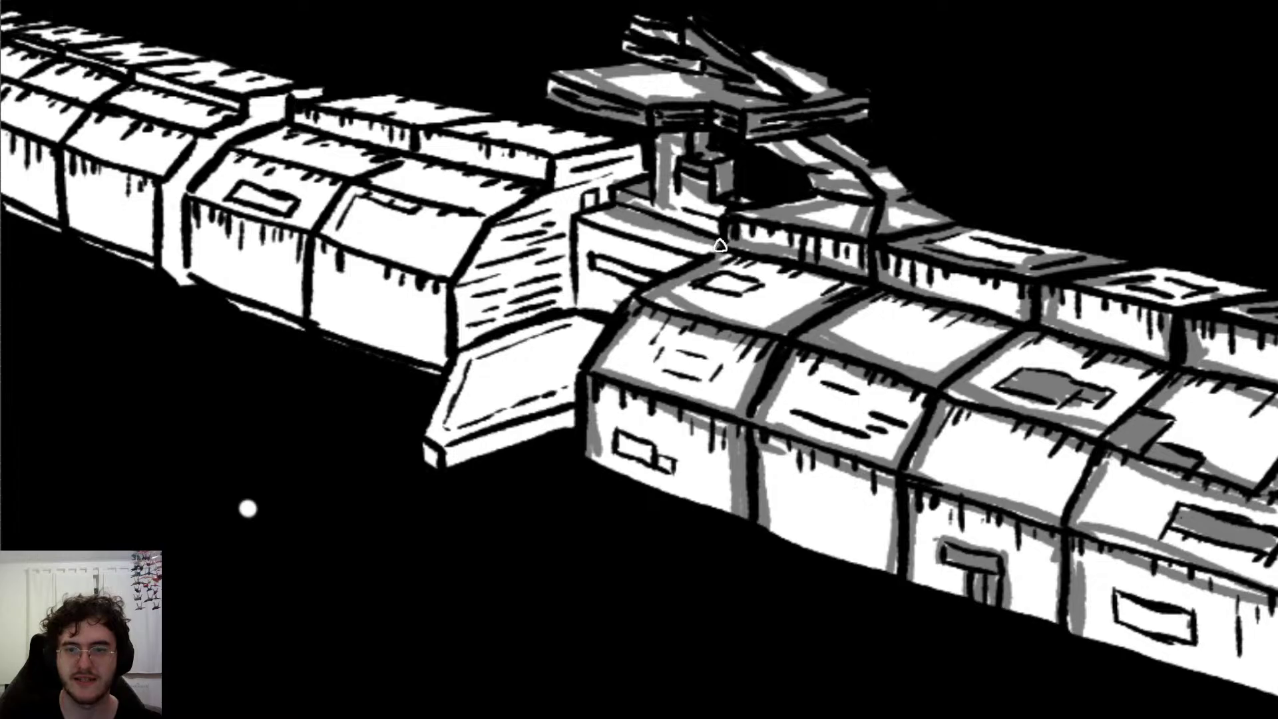
mouse_move(603, 206)
left_mouse_down()
mouse_move(583, 226)
mouse_move(579, 305)
left_mouse_up()
mouse_move(595, 259)
left_mouse_down()
mouse_move(652, 278)
mouse_move(604, 228)
mouse_move(686, 257)
left_mouse_up()
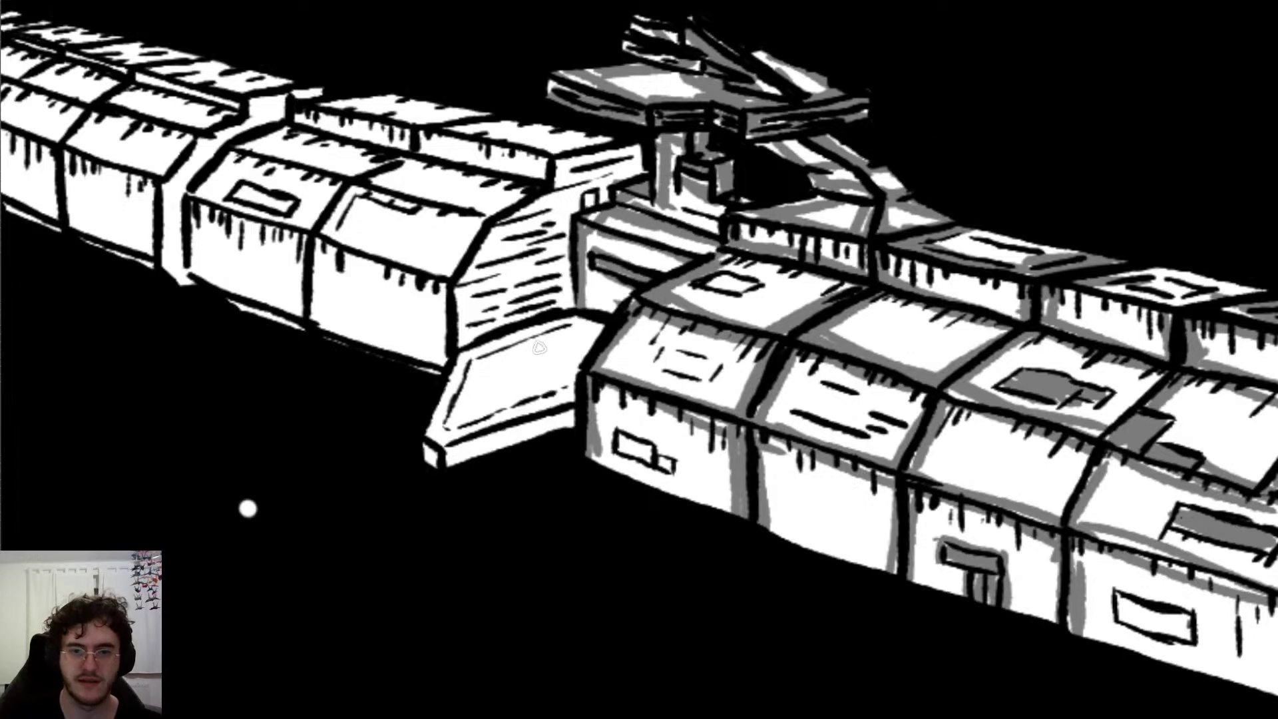
Step: Shade the side fin's edges and the borders of the slatted end face and small block above it in grey
mouse_move(415, 442)
left_mouse_down()
mouse_move(469, 356)
mouse_move(426, 450)
mouse_move(528, 418)
mouse_move(541, 433)
mouse_move(580, 375)
left_mouse_up()
mouse_move(466, 356)
left_mouse_down()
mouse_move(606, 313)
mouse_move(613, 331)
left_mouse_up()
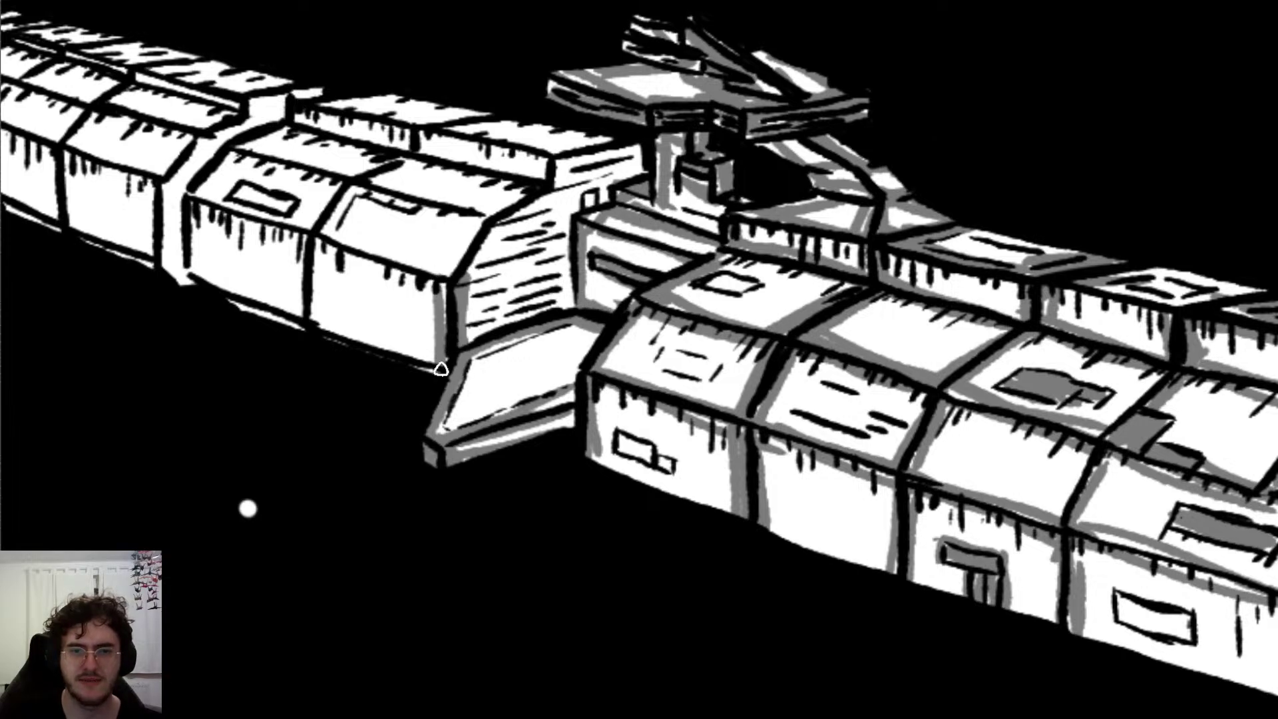
mouse_move(481, 241)
left_mouse_down()
mouse_move(496, 220)
mouse_move(442, 266)
mouse_move(480, 223)
mouse_move(559, 174)
left_mouse_up()
mouse_move(555, 162)
left_mouse_down()
mouse_move(560, 184)
mouse_move(603, 154)
left_mouse_up()
mouse_move(550, 149)
left_mouse_down()
mouse_move(620, 141)
mouse_move(591, 145)
mouse_move(639, 173)
left_mouse_up()
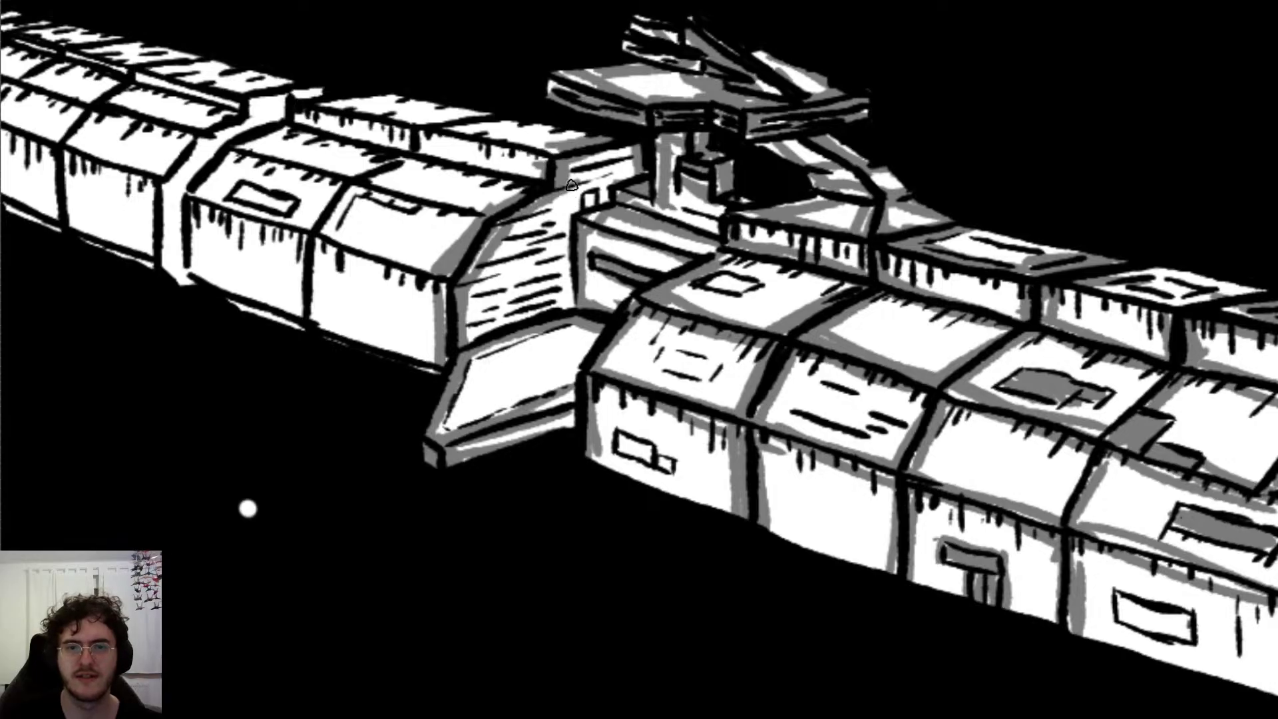
left_click_drag(560, 191, 570, 309)
mouse_move(565, 200)
left_mouse_down()
mouse_move(569, 293)
mouse_move(571, 262)
left_mouse_up()
mouse_move(575, 198)
left_mouse_down()
mouse_move(571, 239)
mouse_move(593, 203)
left_mouse_up()
left_click_drag(592, 194, 582, 210)
left_click_drag(584, 211, 623, 177)
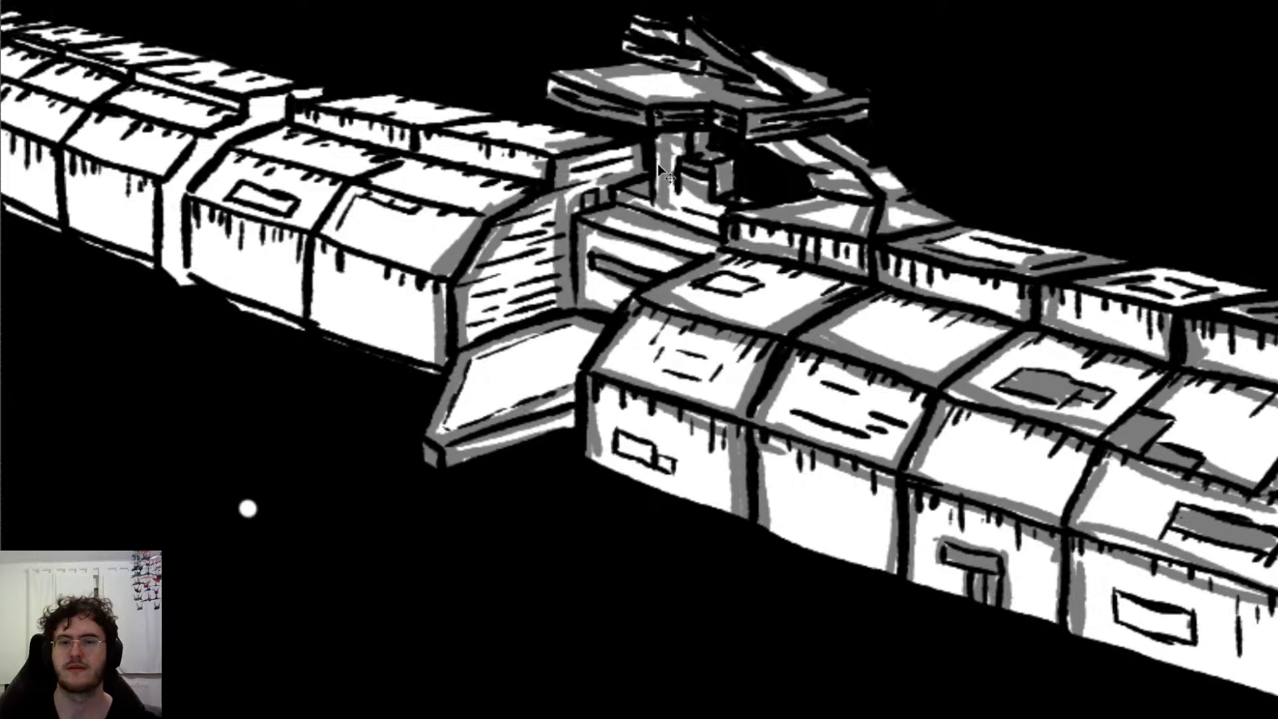
Step: Fill the narrow collar between the two rear hull sections with grey and shade the adjoining segment's front edges
scroll(658, 164, "left", 20)
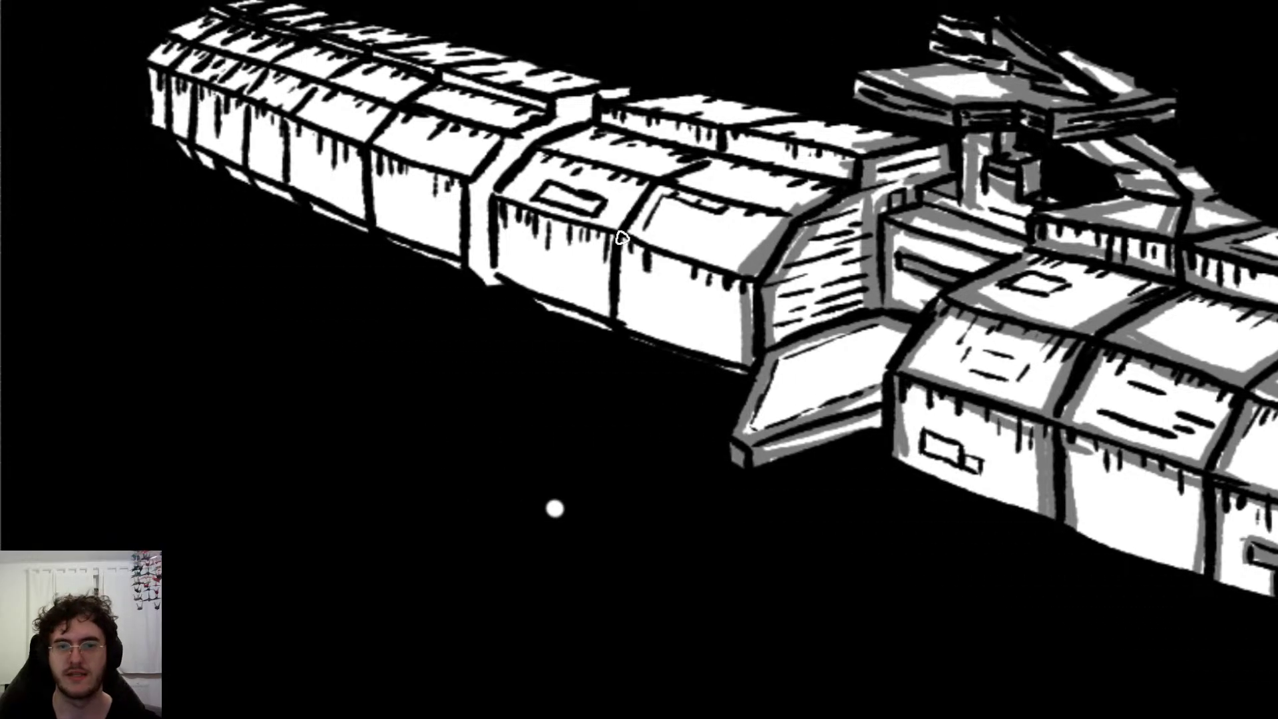
mouse_move(474, 183)
left_mouse_down()
mouse_move(480, 270)
mouse_move(494, 287)
left_mouse_up()
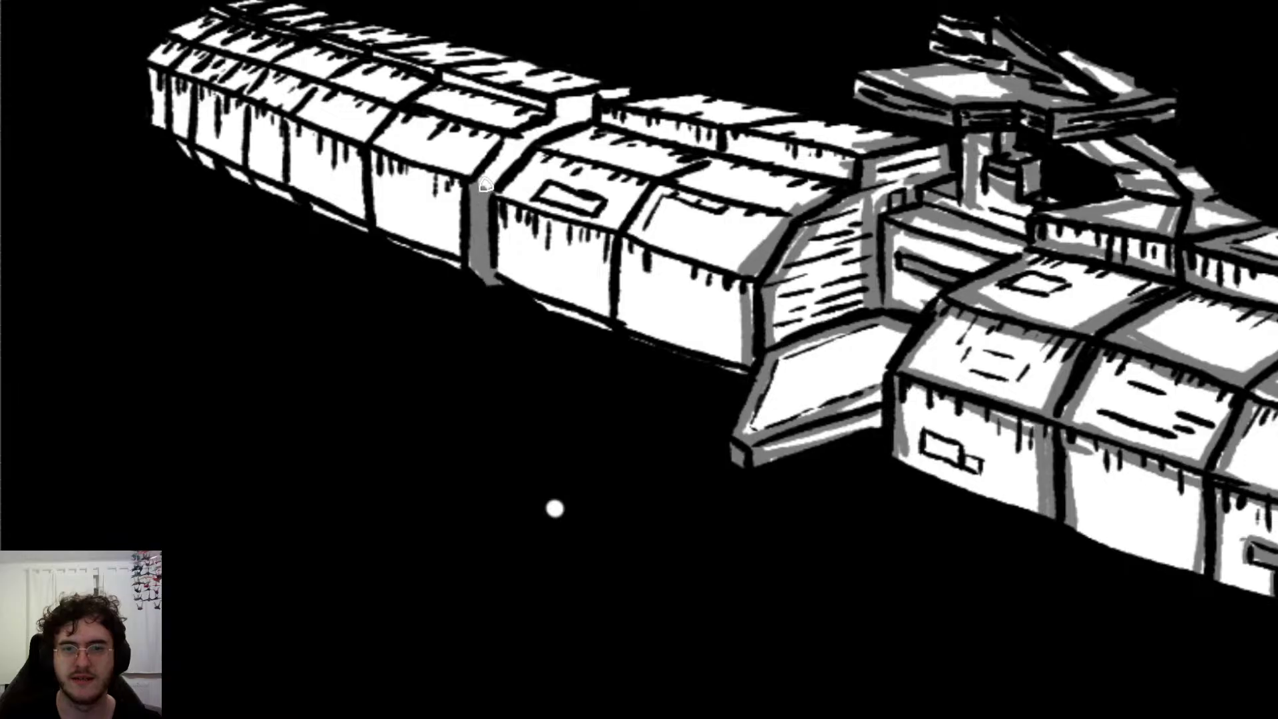
mouse_move(485, 184)
left_mouse_down()
mouse_move(558, 108)
mouse_move(627, 89)
left_mouse_up()
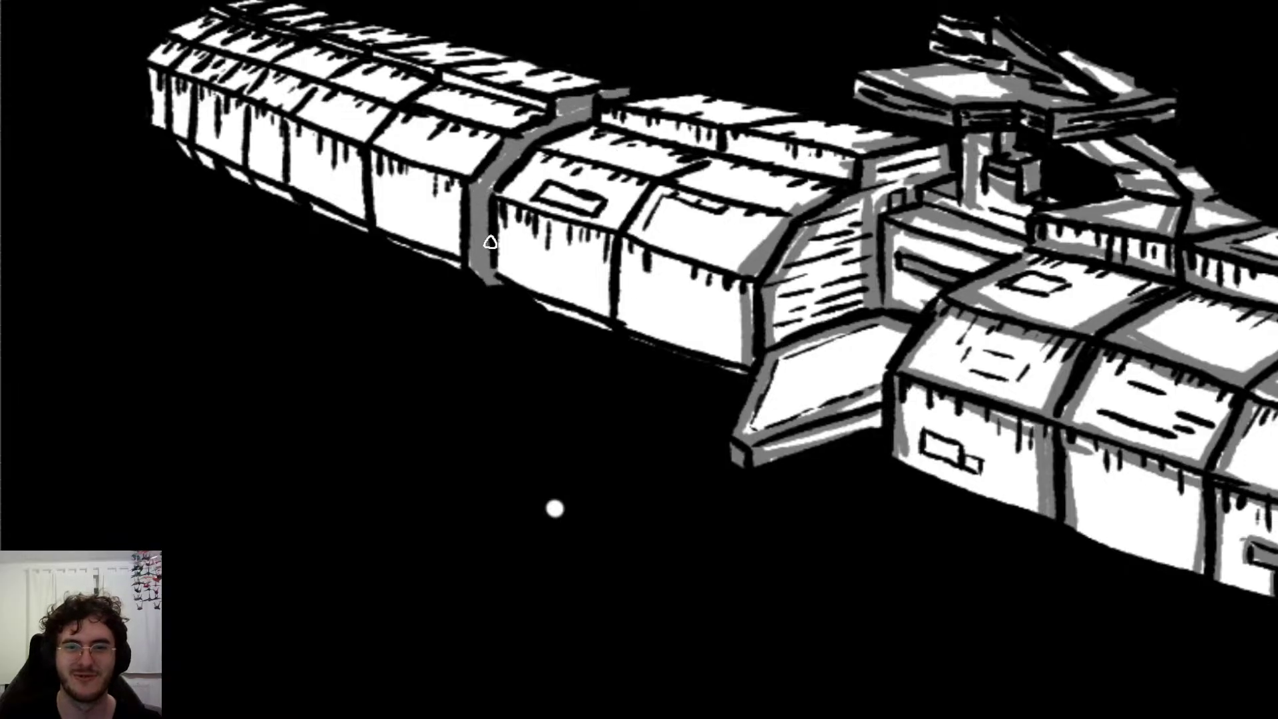
left_click_drag(504, 202, 507, 278)
mouse_move(497, 199)
left_mouse_down()
mouse_move(540, 142)
mouse_move(648, 98)
mouse_move(793, 122)
left_mouse_up()
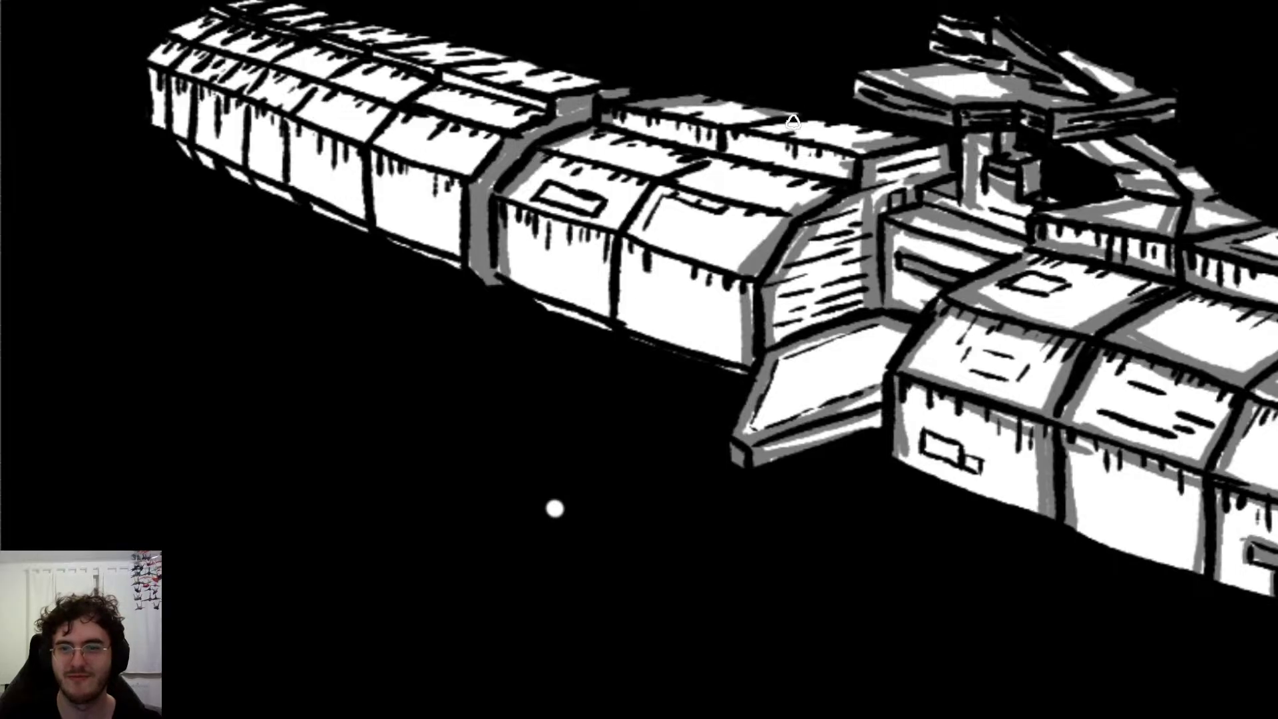
Step: Shade the raised blocks and upper panel seams of the rear hull section next to the slatted face in grey
left_click_drag(658, 122, 776, 139)
mouse_move(615, 111)
left_mouse_down()
mouse_move(731, 148)
mouse_move(826, 125)
mouse_move(814, 152)
left_mouse_up()
left_click_drag(758, 135, 847, 162)
left_click_drag(705, 157, 861, 198)
left_click_drag(735, 141, 843, 188)
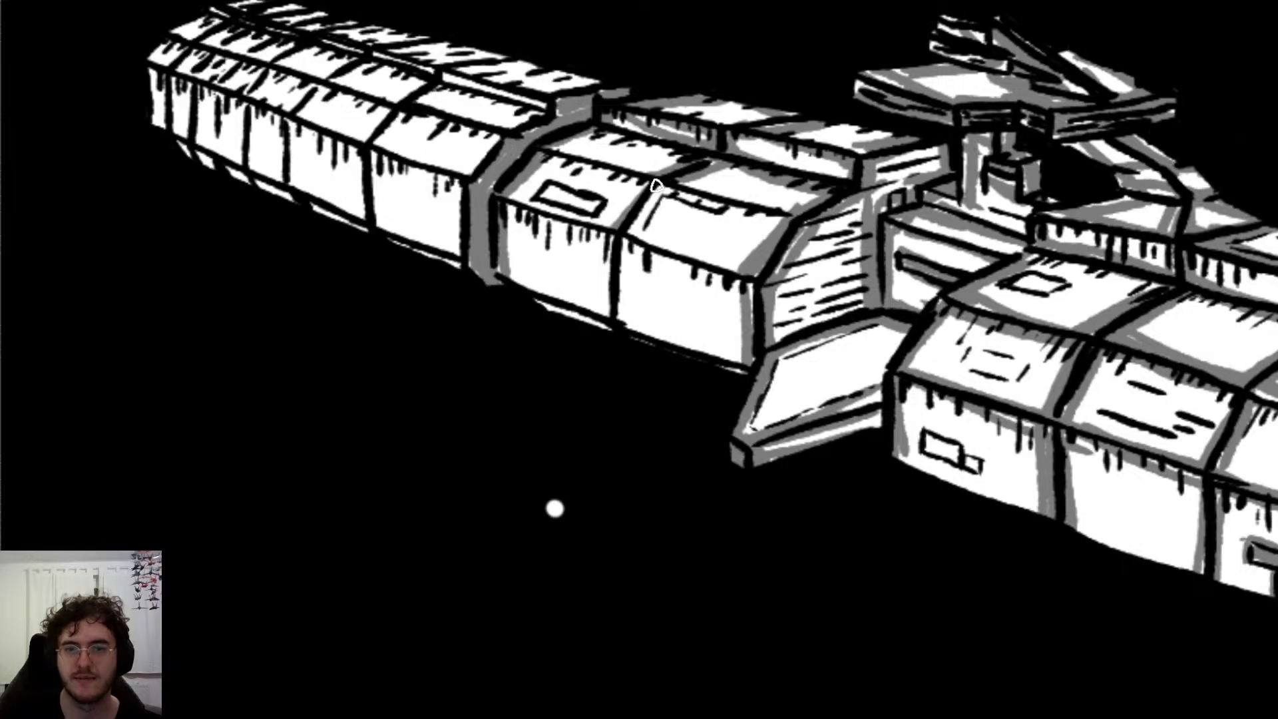
Step: Shade that section's side seams, lower edges and upper panel border in grey, and fill its rectangular hatch
mouse_move(616, 228)
left_mouse_down()
mouse_move(609, 333)
mouse_move(735, 355)
mouse_move(751, 370)
left_mouse_up()
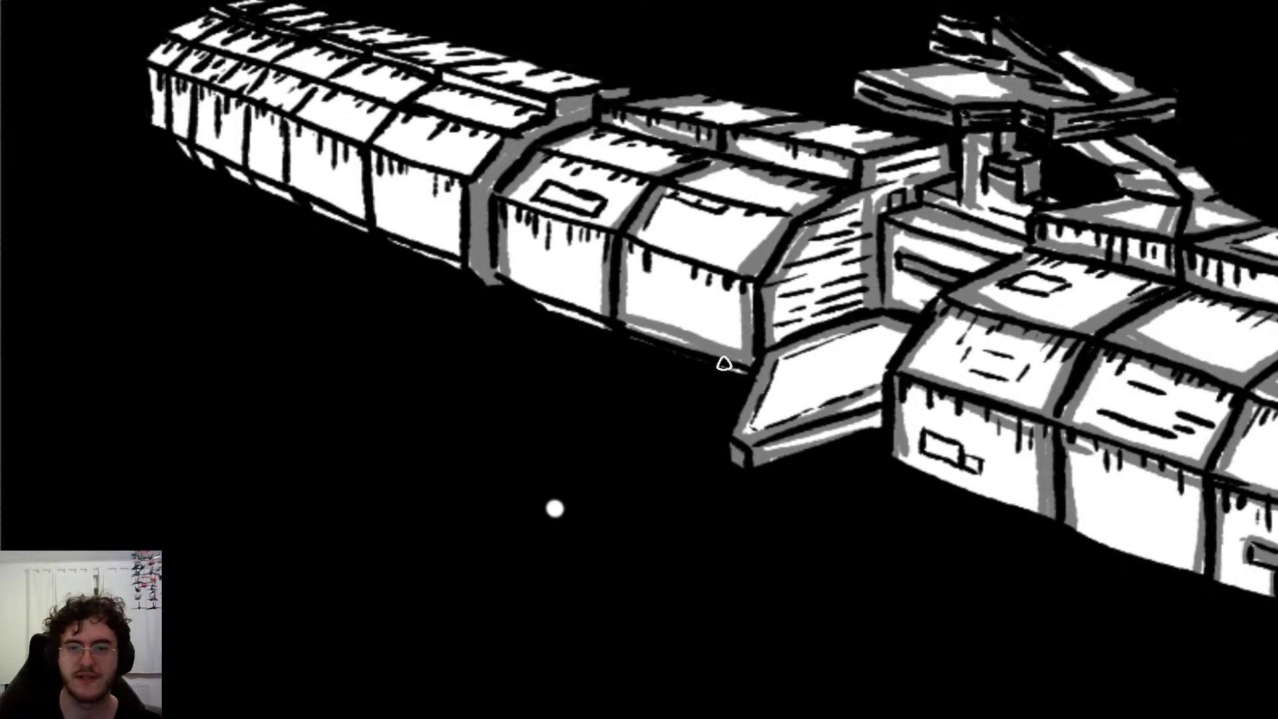
left_click_drag(524, 278, 627, 327)
left_click_drag(520, 302, 607, 327)
left_click_drag(531, 287, 605, 313)
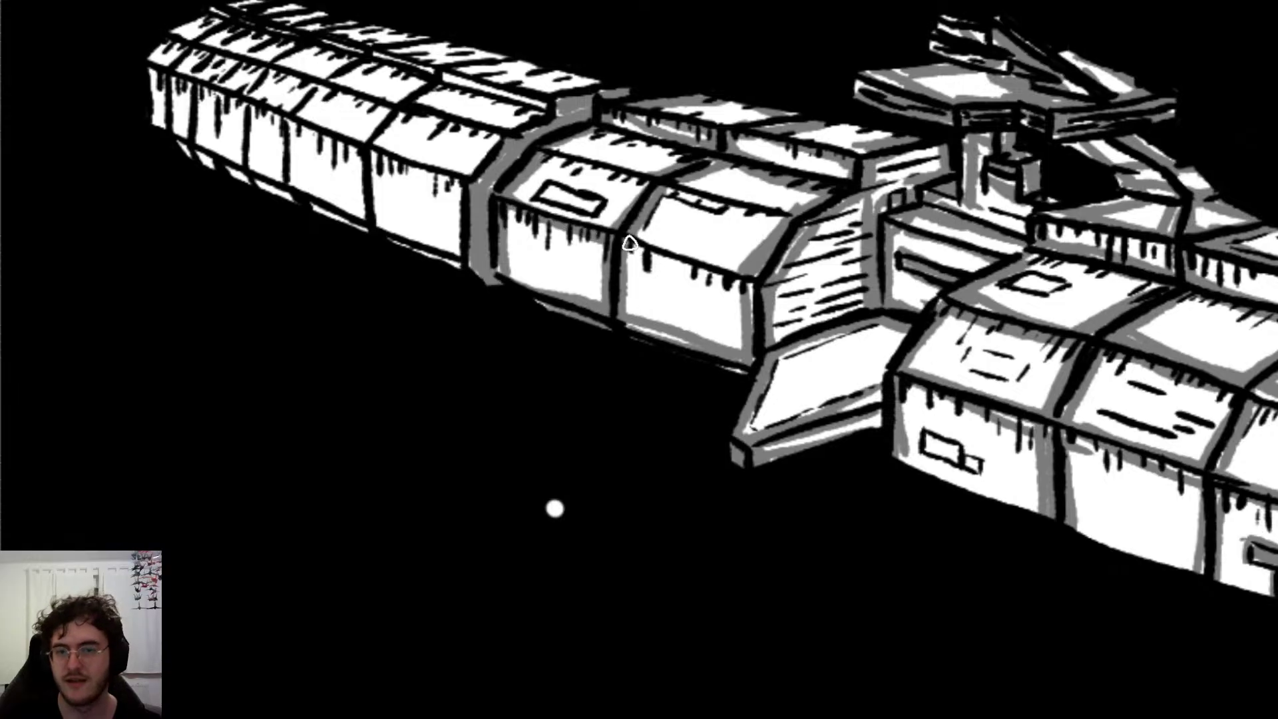
left_click_drag(544, 192, 612, 207)
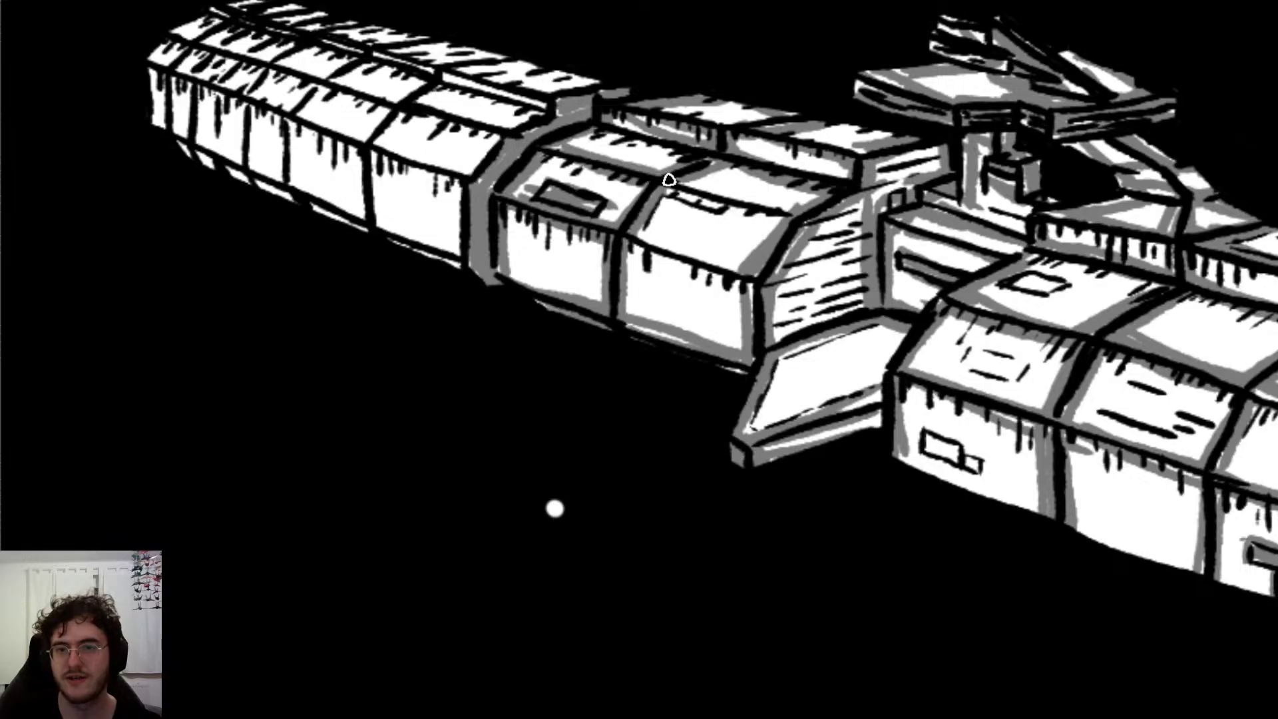
left_click_drag(692, 196, 837, 241)
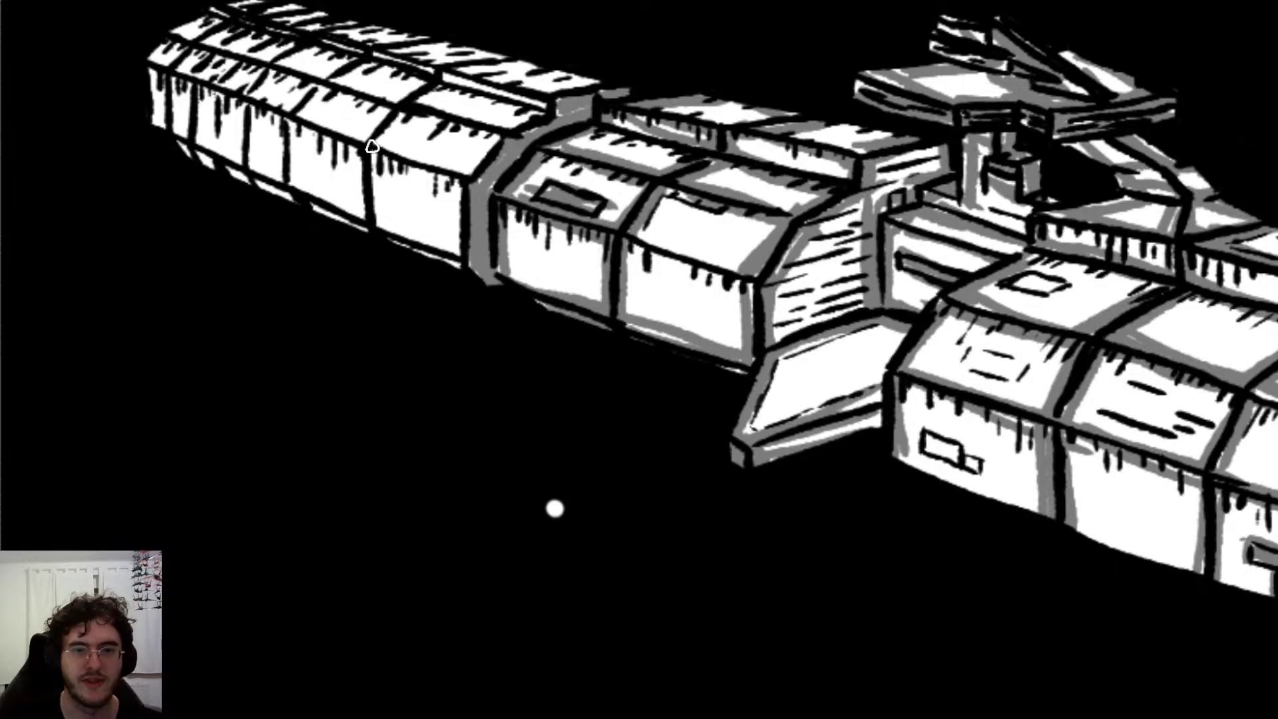
Step: Shade the vertical seams and lower edges of the rearmost hull section's side panels in grey
mouse_move(373, 149)
left_mouse_down()
mouse_move(392, 249)
mouse_move(374, 236)
mouse_move(482, 256)
left_mouse_up()
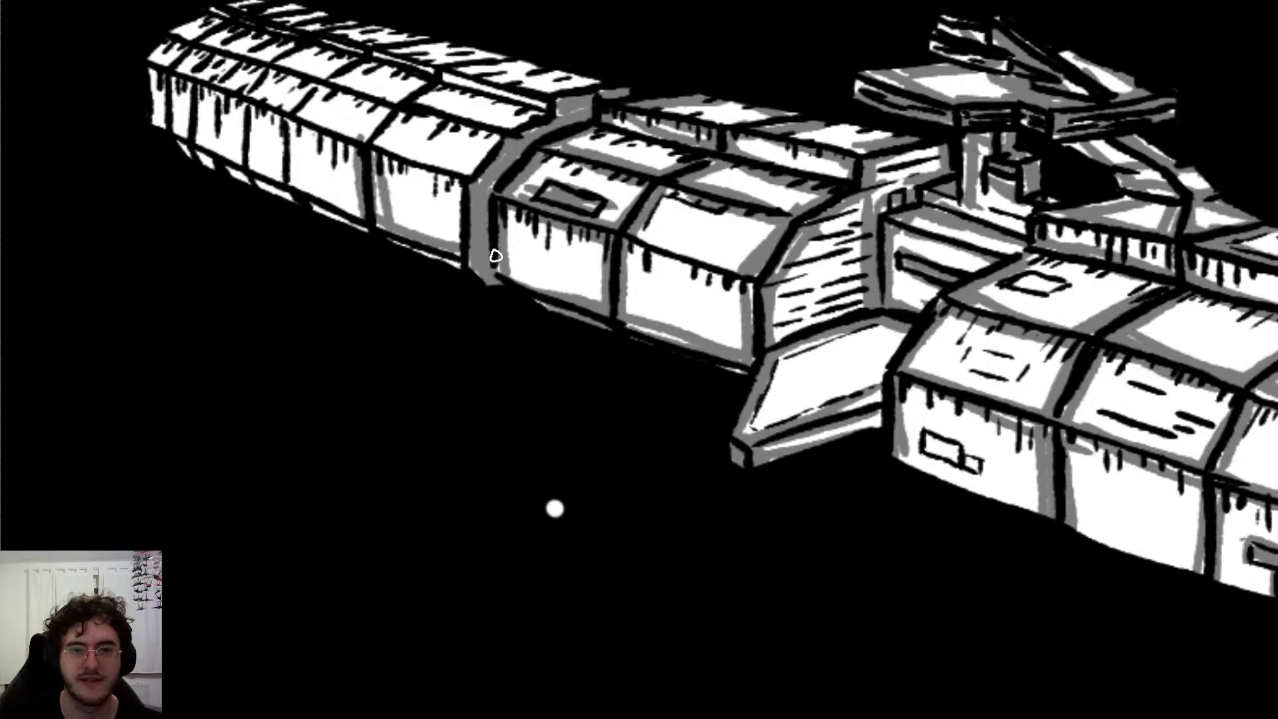
mouse_move(213, 145)
left_mouse_down()
mouse_move(388, 229)
mouse_move(293, 200)
left_mouse_up()
left_click_drag(148, 56, 155, 133)
mouse_move(162, 59)
left_mouse_down()
mouse_move(175, 118)
mouse_move(194, 116)
left_mouse_up()
left_click_drag(194, 71, 205, 144)
mouse_move(246, 96)
left_mouse_down()
mouse_move(253, 164)
mouse_move(286, 184)
left_mouse_up()
left_click_drag(295, 122, 296, 183)
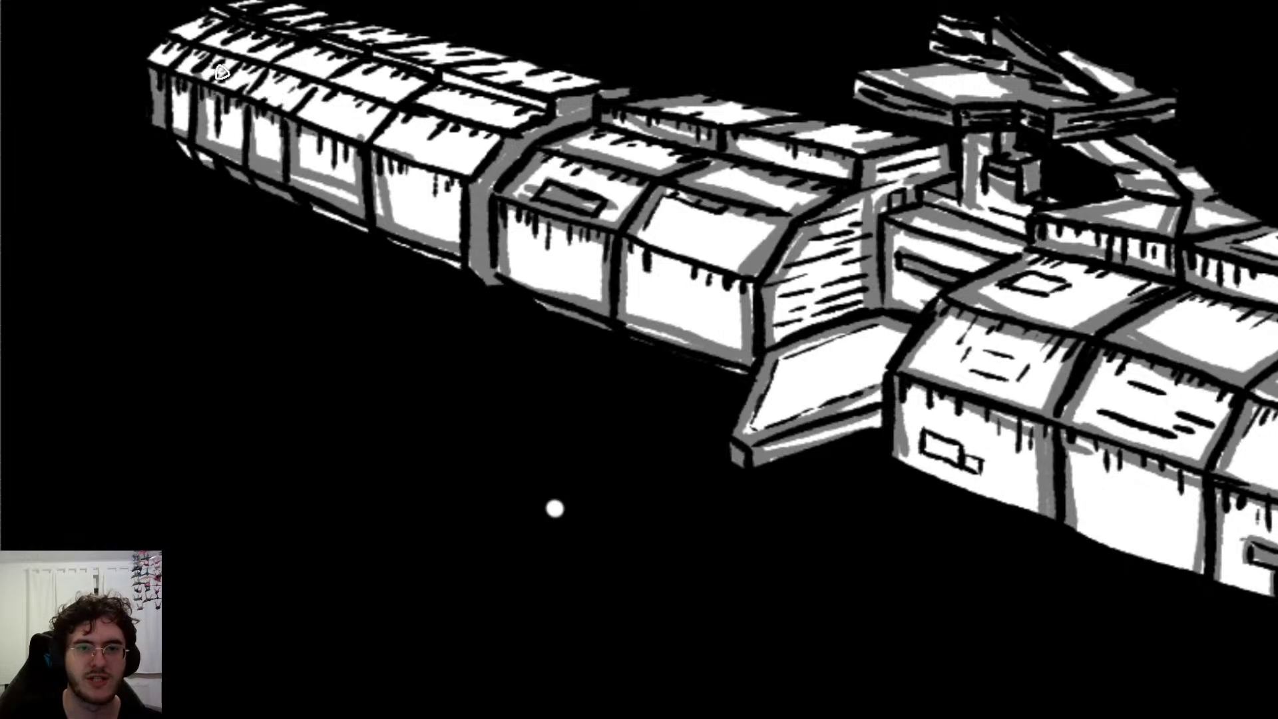
Step: Shade the seams and edges of the rearmost hull section's two rows of sloping upper panels in grey
left_click_drag(406, 163, 460, 185)
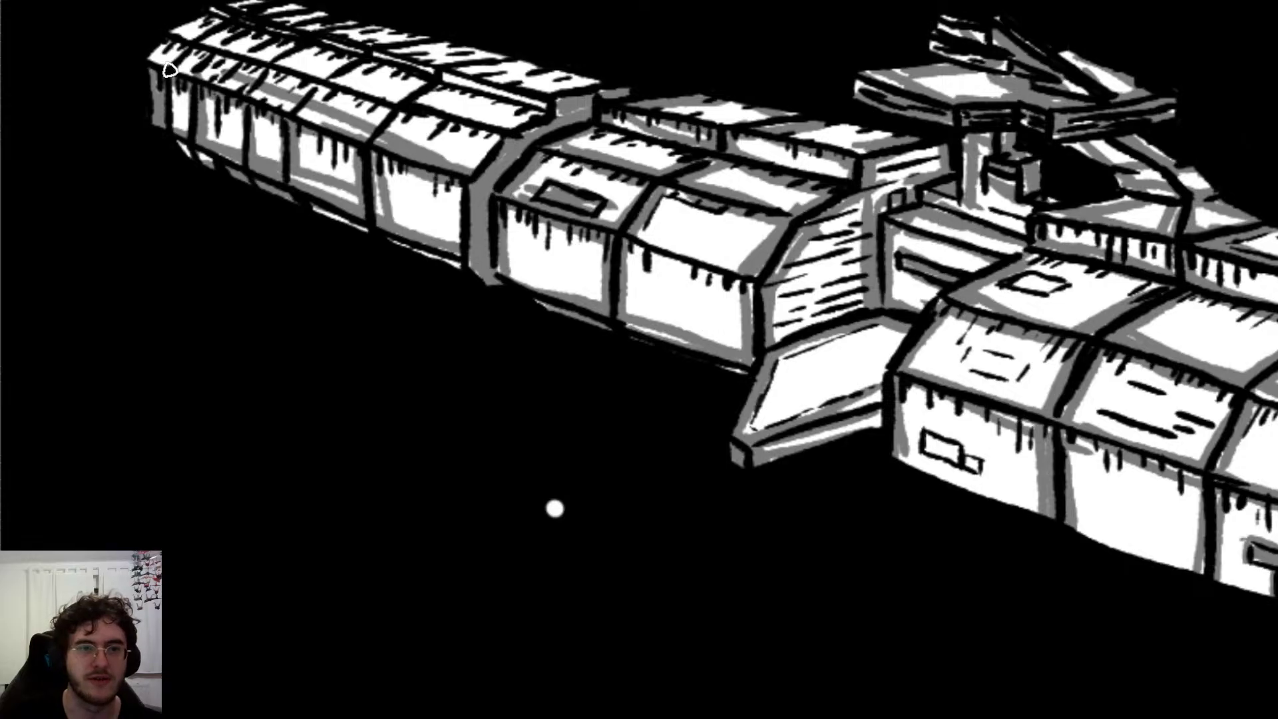
left_click_drag(169, 69, 370, 137)
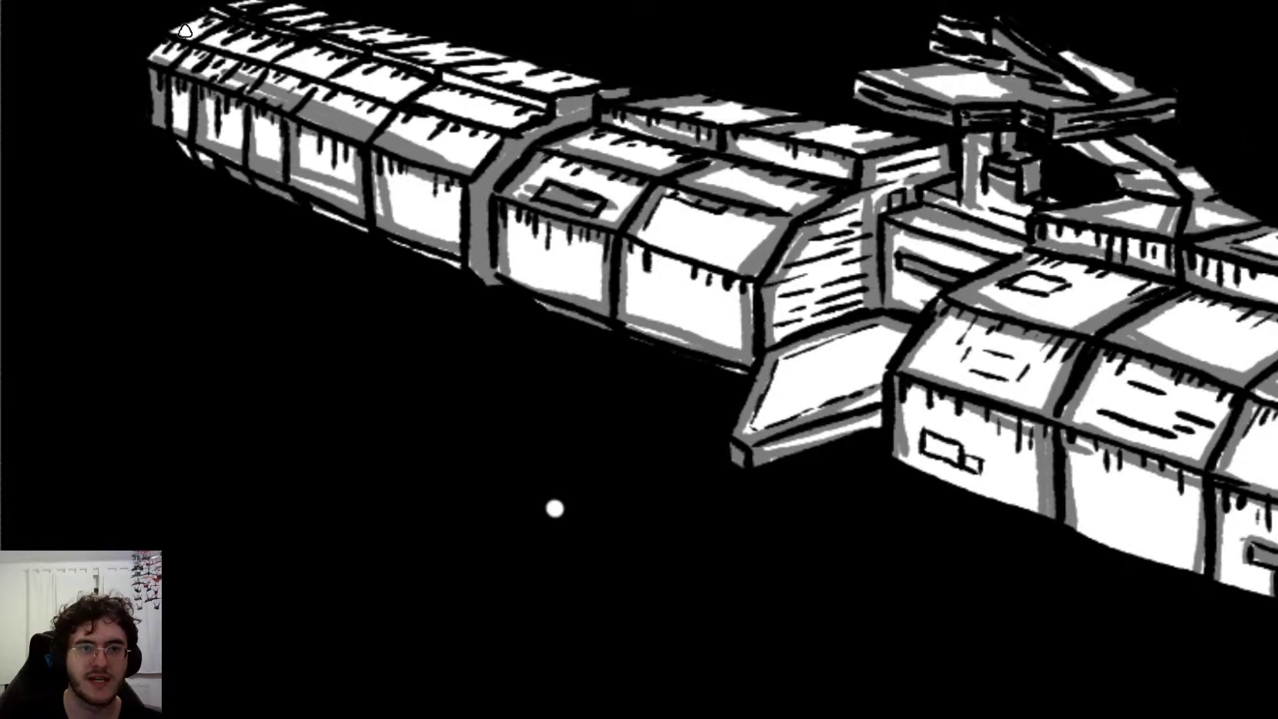
left_click_drag(185, 30, 439, 123)
left_click_drag(358, 87, 504, 131)
mouse_move(321, 69)
left_mouse_down()
mouse_move(466, 121)
mouse_move(384, 127)
left_mouse_up()
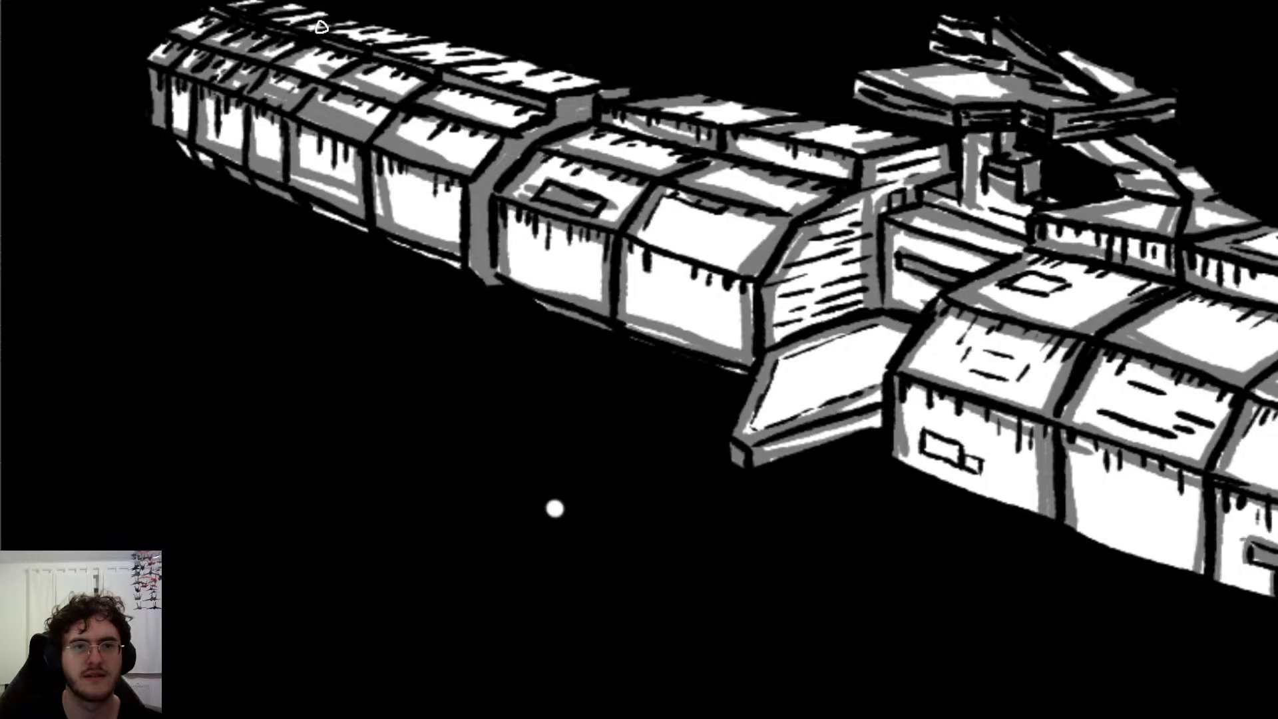
Step: Shade the top ridge of the rearmost hull section in grey
left_click_drag(585, 88, 554, 91)
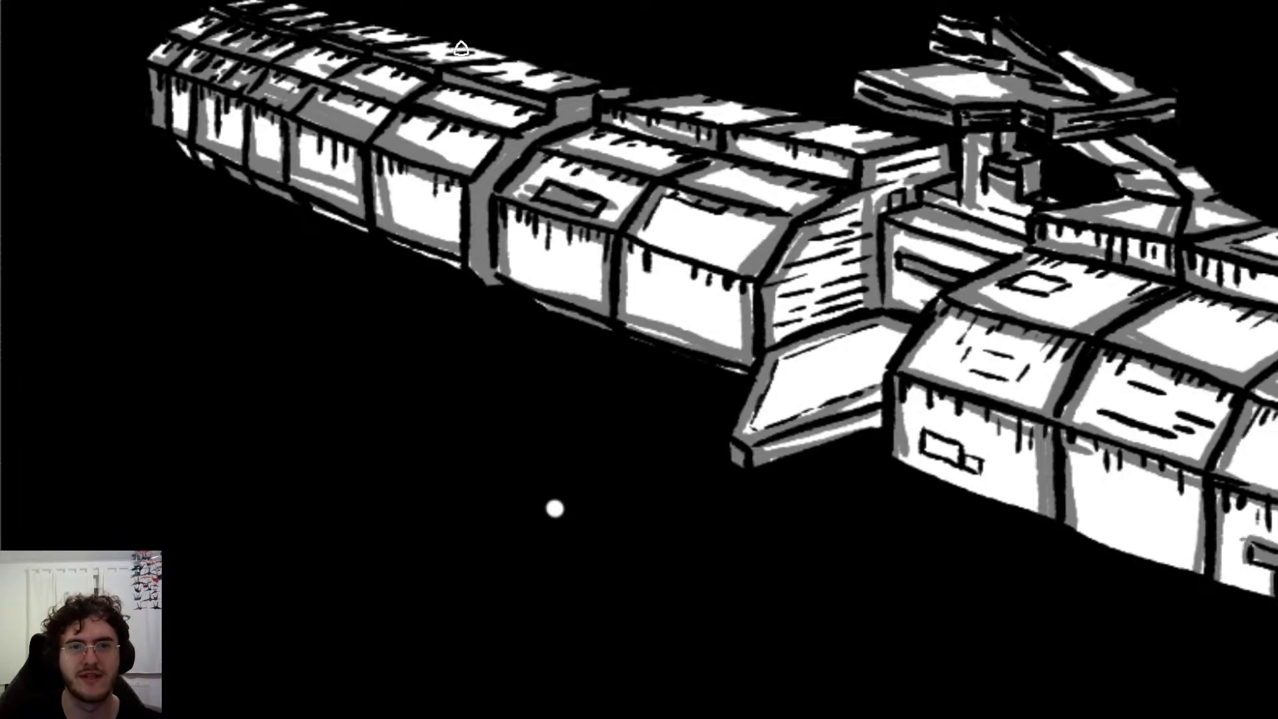
left_click_drag(459, 49, 572, 87)
left_click_drag(491, 66, 460, 69)
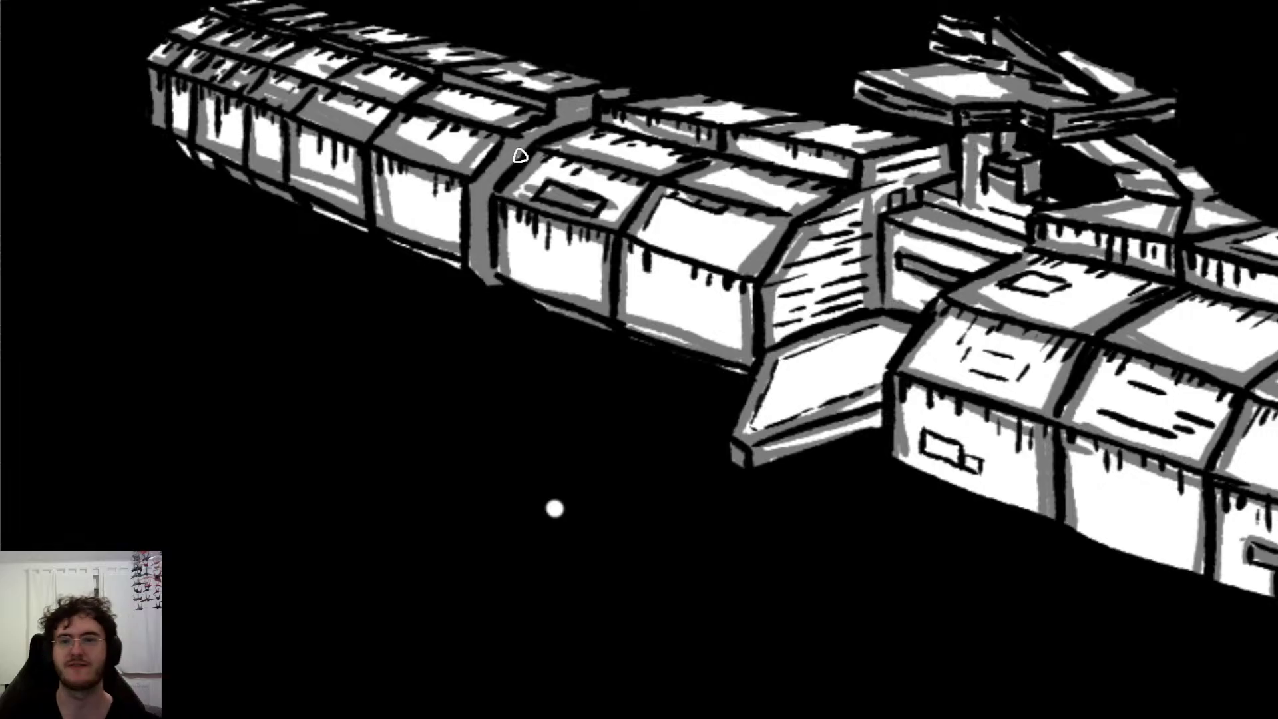
Step: Shade the lower edge of the main hull in grey, from the side fin to the front engine collar
scroll(519, 156, "down", 6)
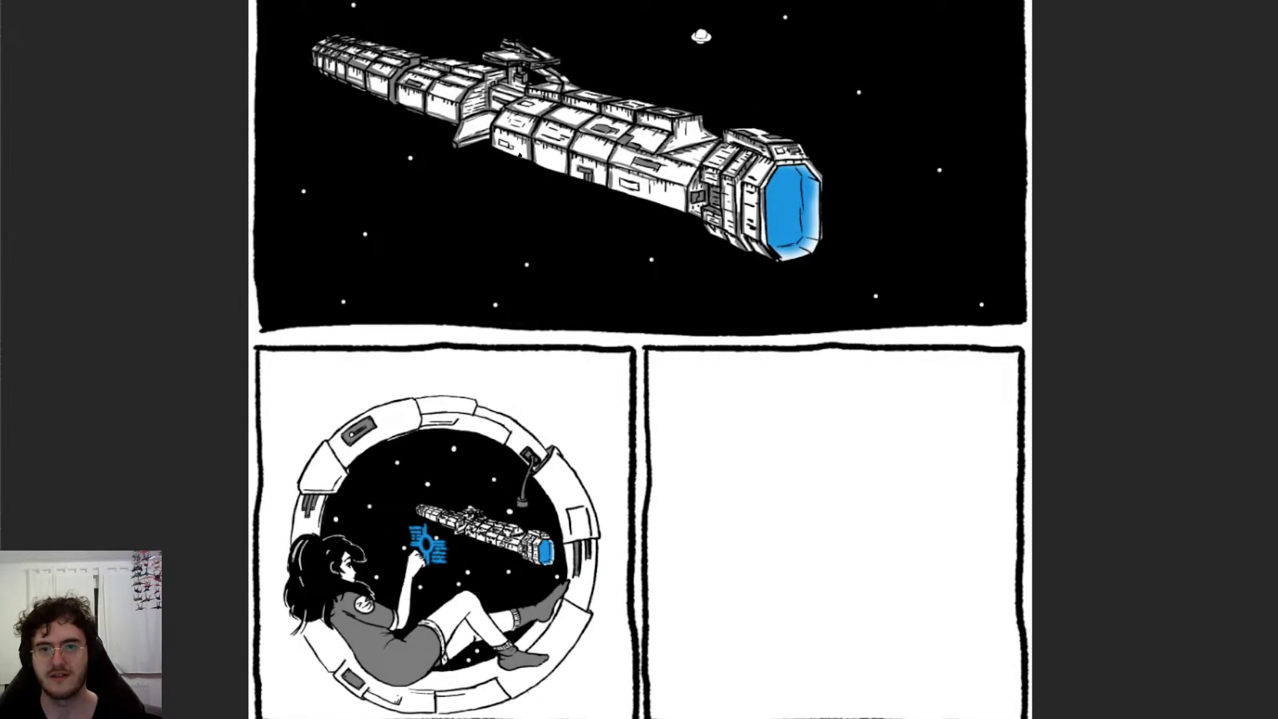
scroll(704, 145, "up", 5)
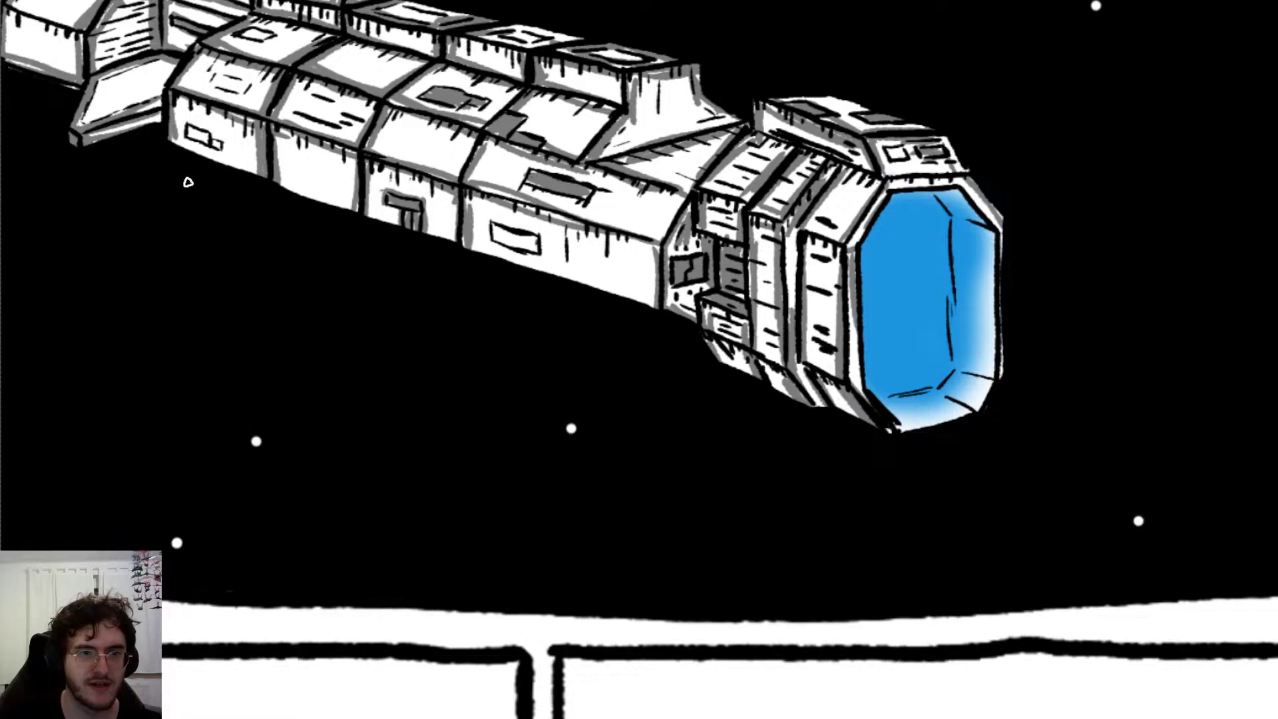
left_click_drag(175, 143, 331, 186)
left_click_drag(278, 185, 354, 208)
left_click_drag(367, 212, 457, 240)
left_click_drag(466, 245, 489, 251)
left_click_drag(557, 277, 613, 292)
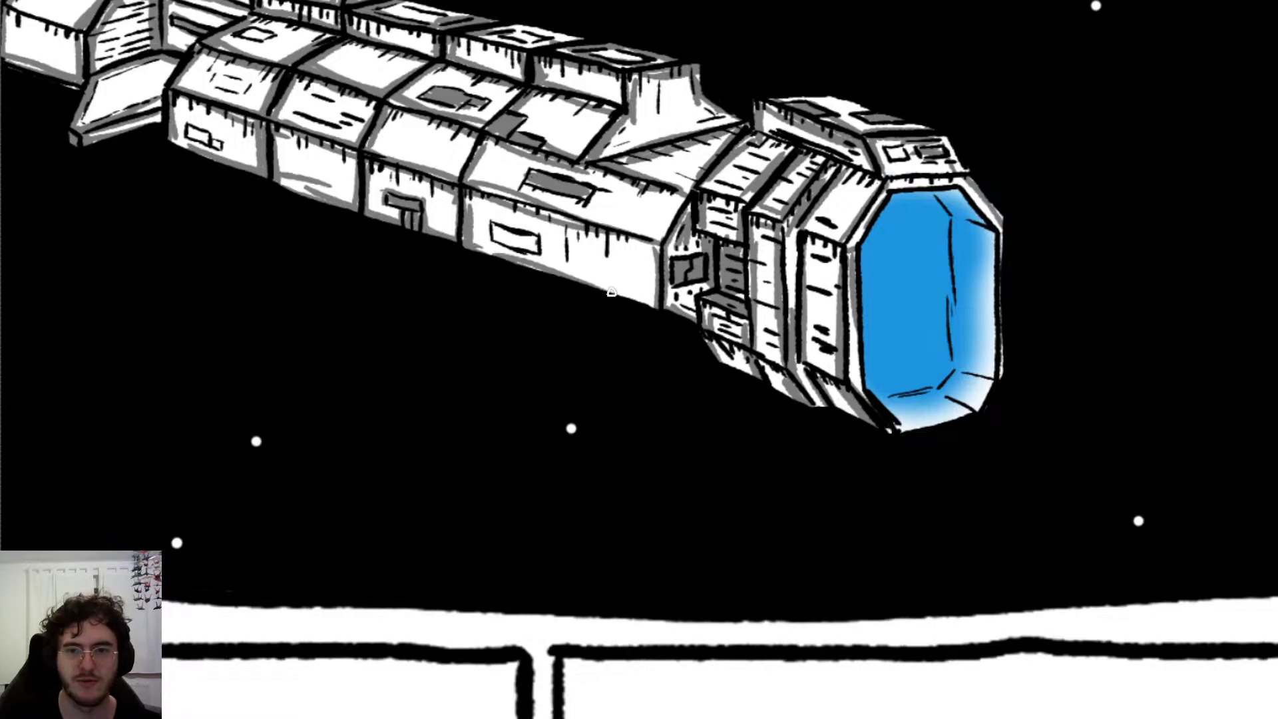
left_click_drag(526, 257, 655, 308)
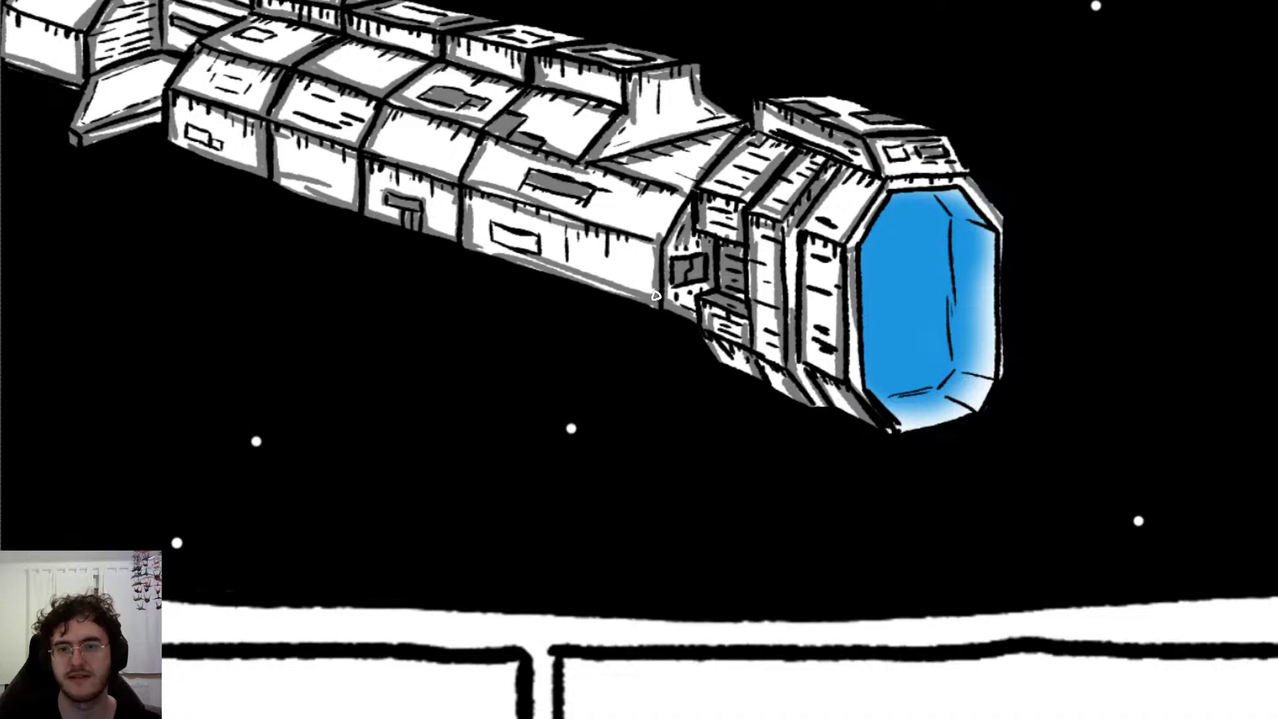
scroll(689, 199, "down", 6)
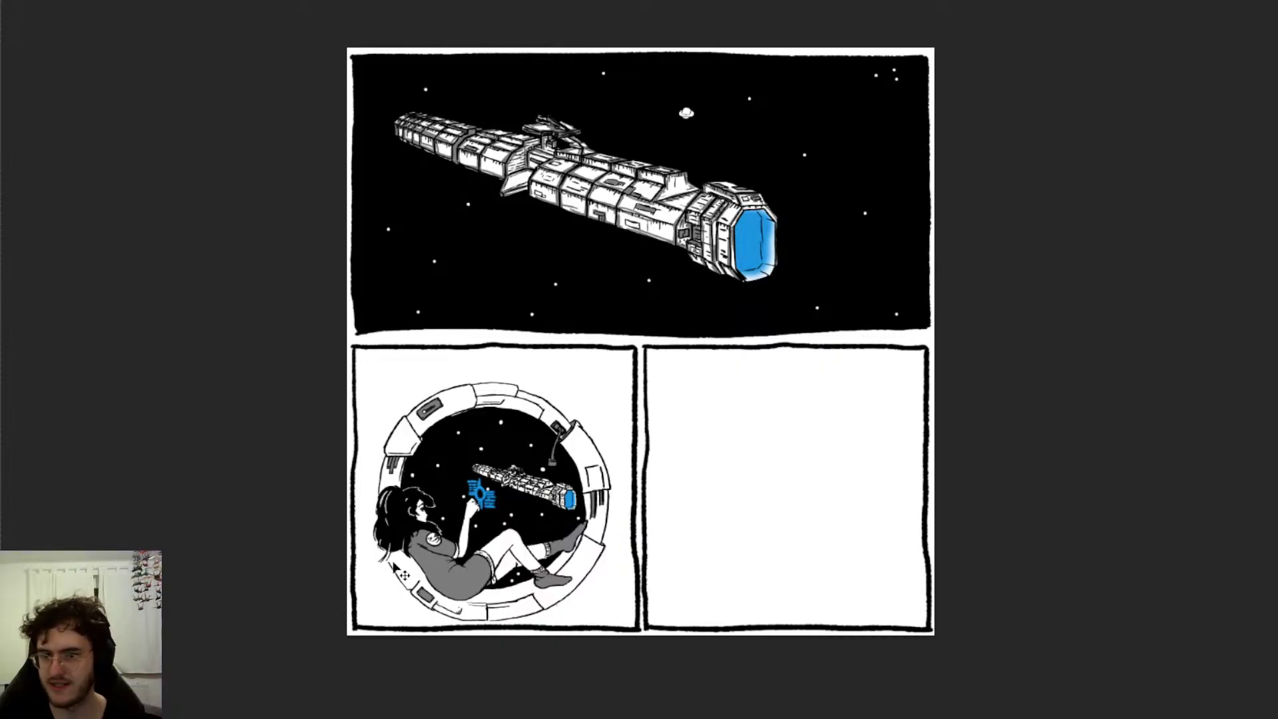
scroll(289, 426, "up", 5)
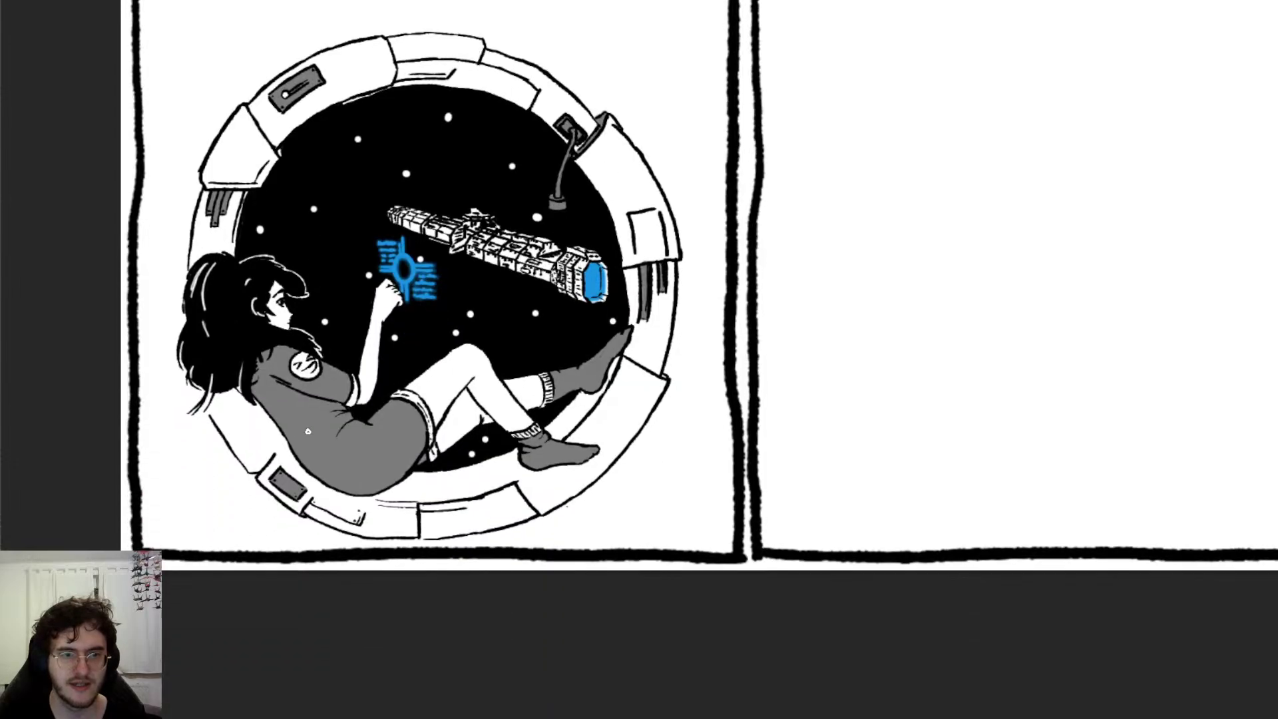
scroll(285, 431, "up", 1)
scroll(290, 430, "up", 6)
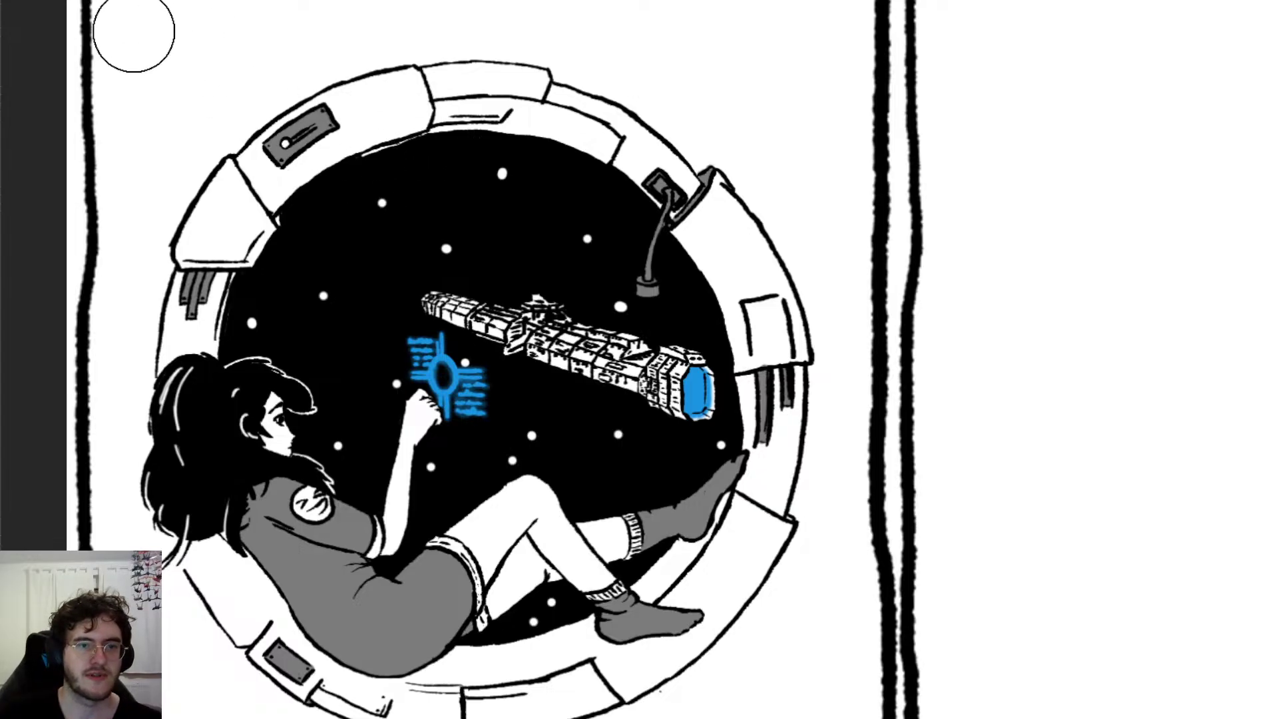
scroll(134, 32, "left", 2)
scroll(159, 63, "up", 2)
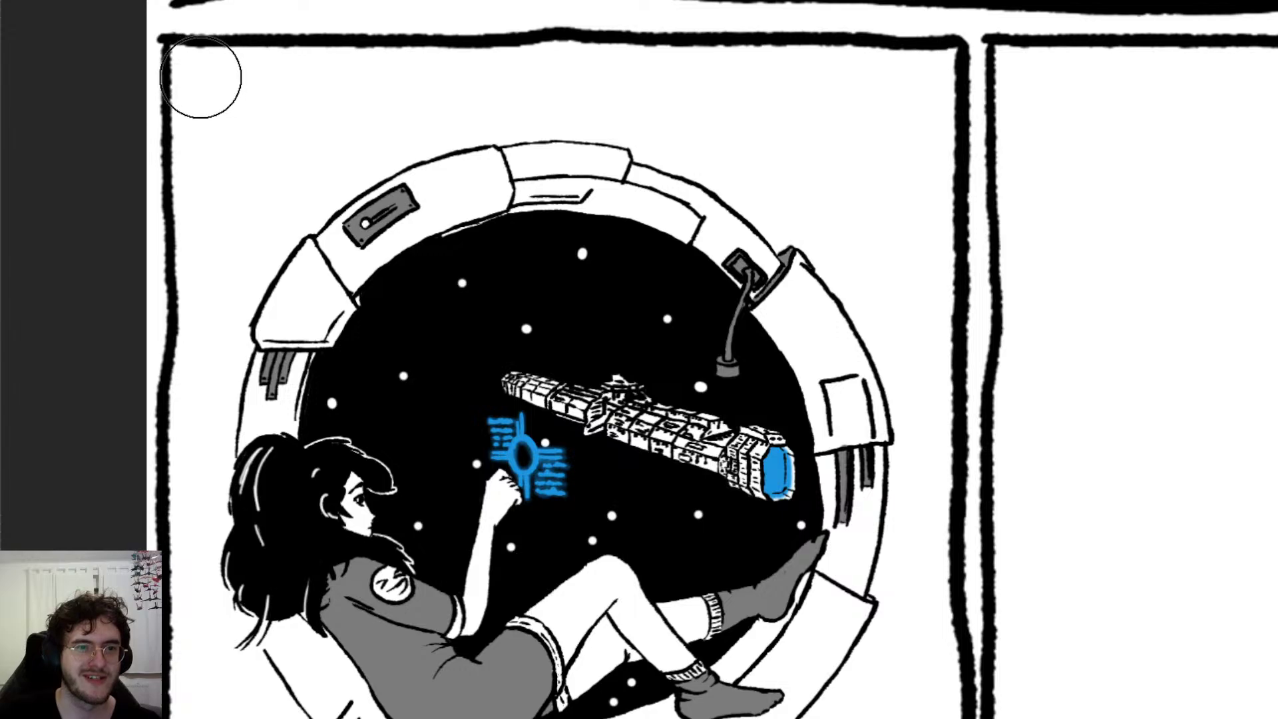
left_click_drag(193, 75, 199, 139)
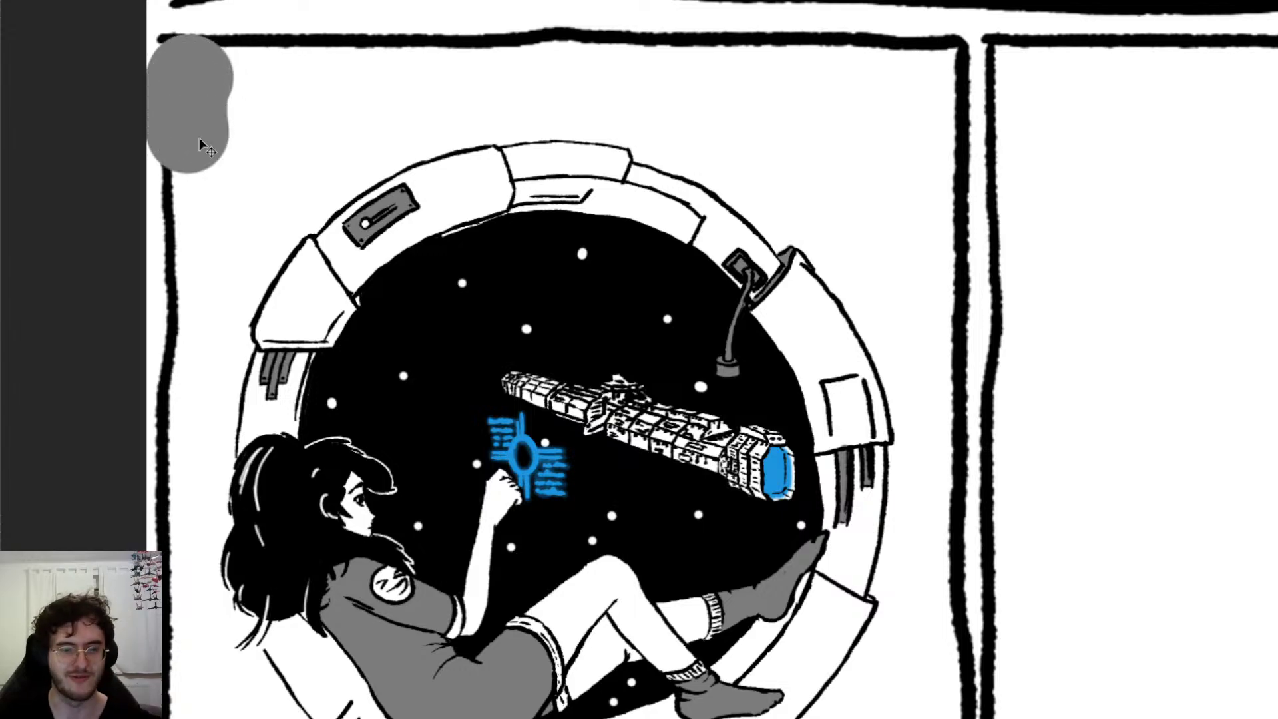
key("ctrl+z")
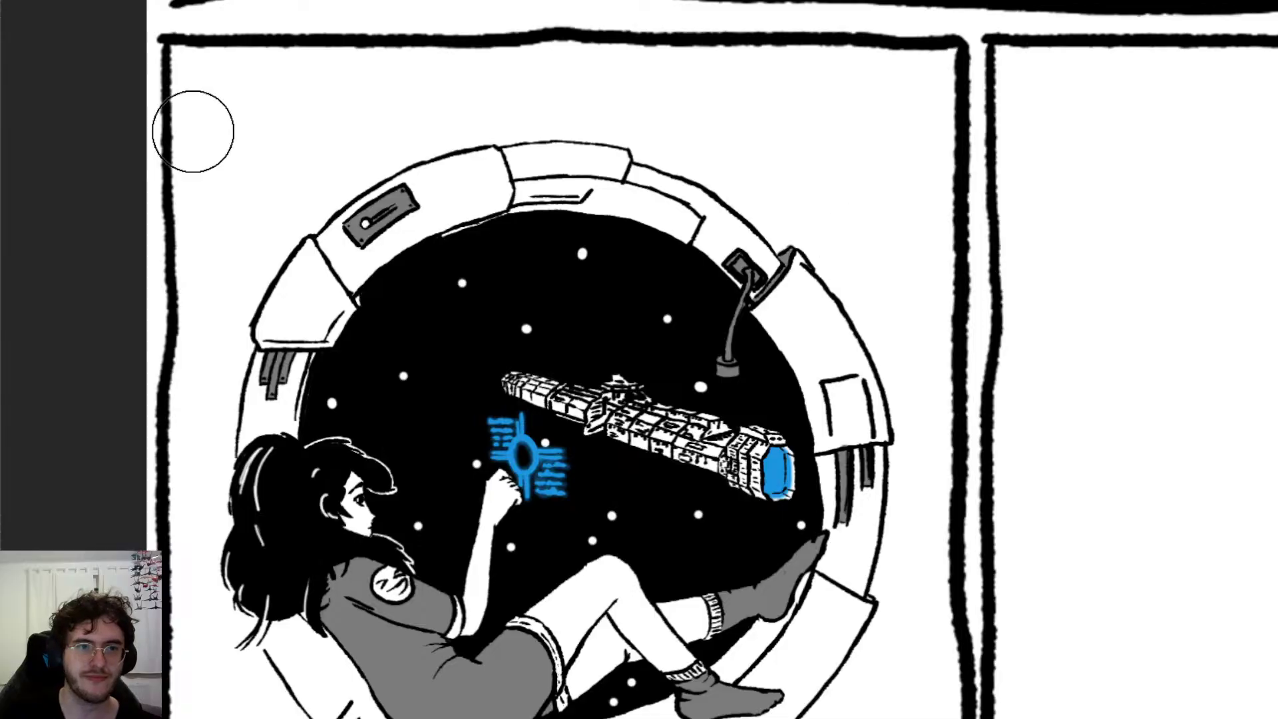
Step: Paint a black band across the top of the porthole panel's background and erase the spill outside the panel border
mouse_move(175, 78)
left_mouse_down()
mouse_move(319, 94)
mouse_move(220, 78)
mouse_move(594, 86)
mouse_move(548, 71)
mouse_move(765, 91)
mouse_move(705, 73)
mouse_move(952, 84)
mouse_move(995, 106)
left_mouse_up()
key("e")
mouse_move(984, 46)
left_mouse_down()
mouse_move(978, 117)
mouse_move(978, 106)
left_mouse_up()
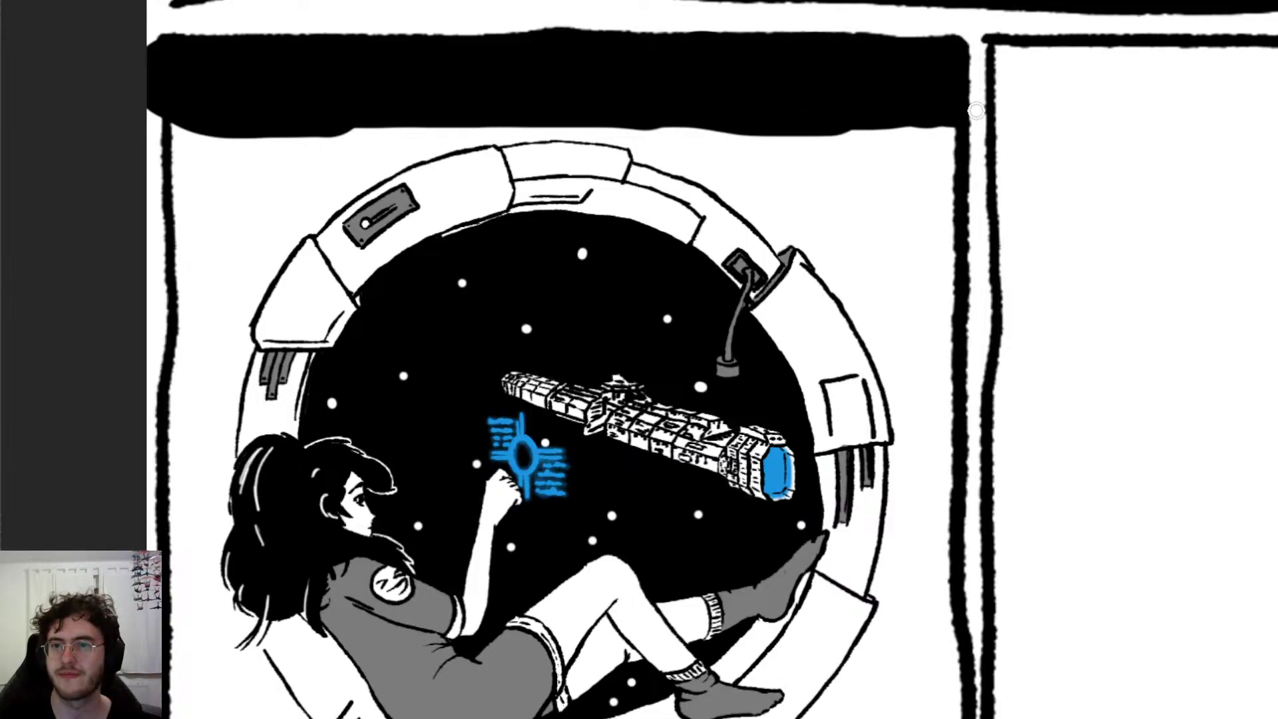
left_click_drag(145, 53, 162, 130)
Step: Paint the porthole panel's upper-left background black down its side border and erase the overlap on the porthole's outer rim
key("b")
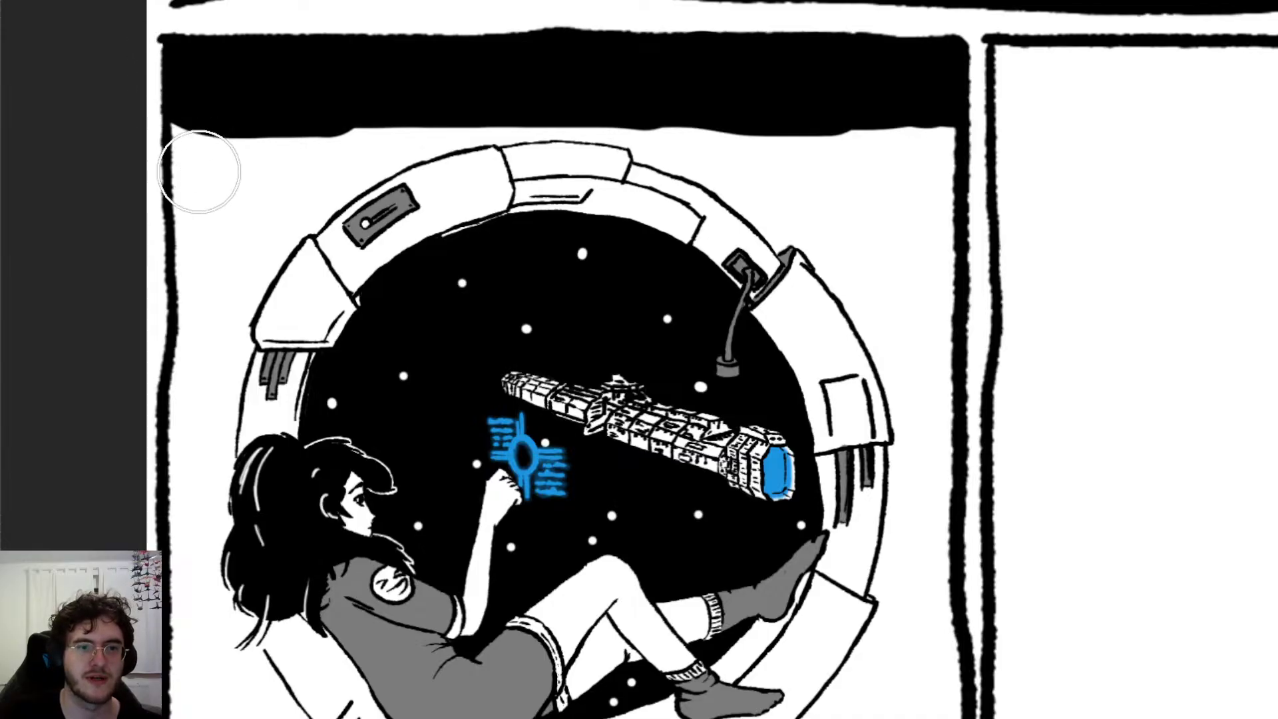
mouse_move(199, 171)
left_mouse_down()
mouse_move(217, 126)
mouse_move(203, 295)
mouse_move(217, 339)
mouse_move(211, 288)
mouse_move(206, 353)
mouse_move(209, 257)
left_mouse_up()
key("e")
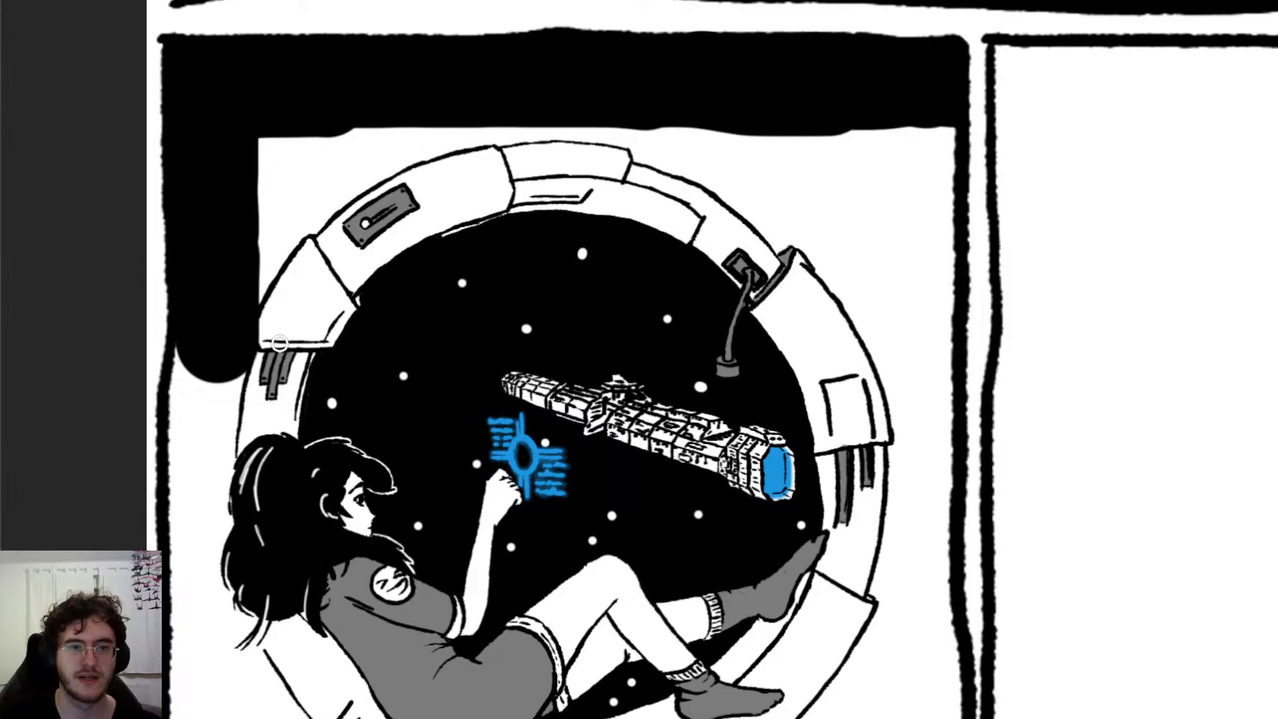
left_click_drag(260, 372, 265, 320)
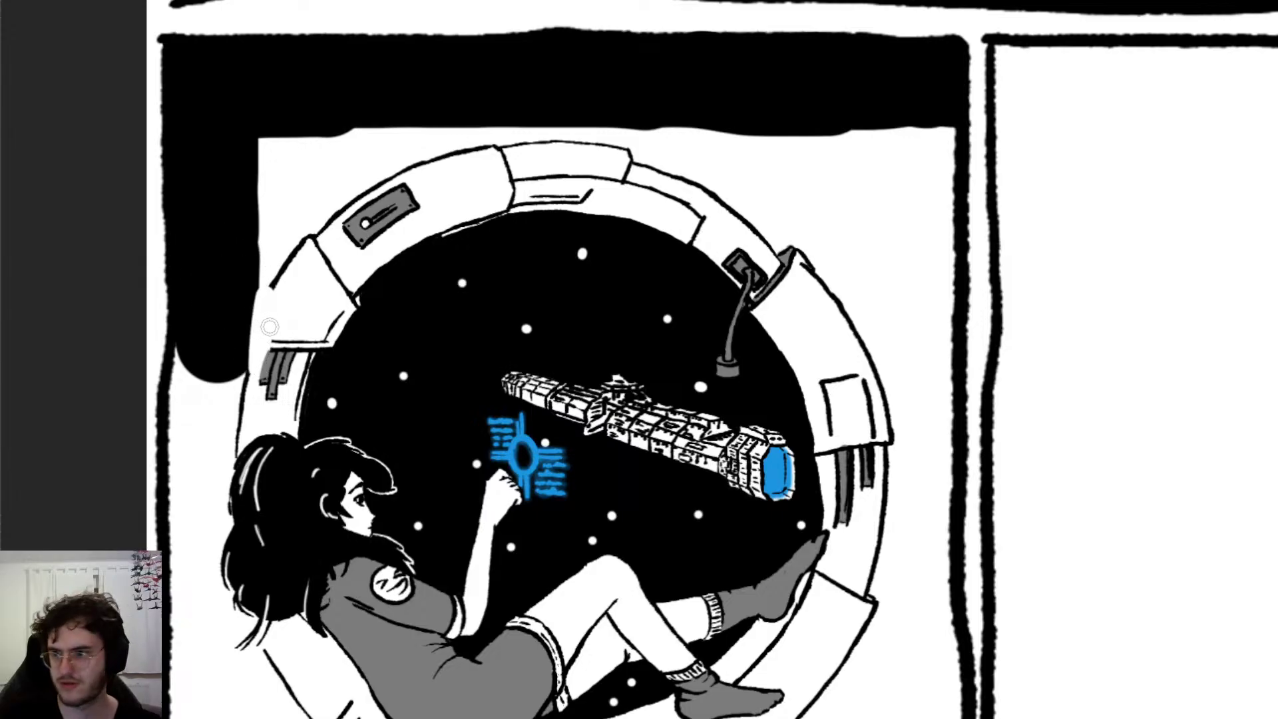
Step: Undo the black brush strokes across the panel's upper area and down its left side
key("ctrl+z")
key("ctrl+z")
key("ctrl+z")
key("ctrl+z")
key("ctrl+z")
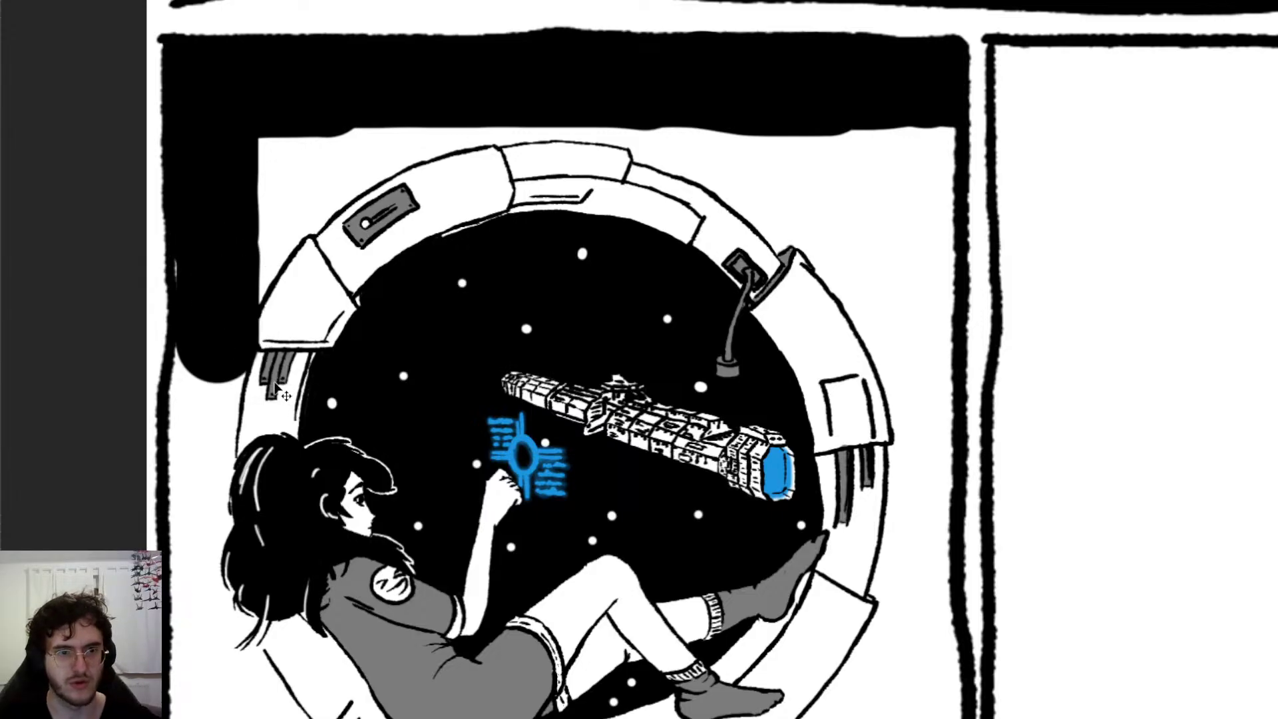
key("ctrl+z")
key("ctrl+z")
key("ctrl+z")
key("ctrl+z")
key("ctrl+z")
key("ctrl+z")
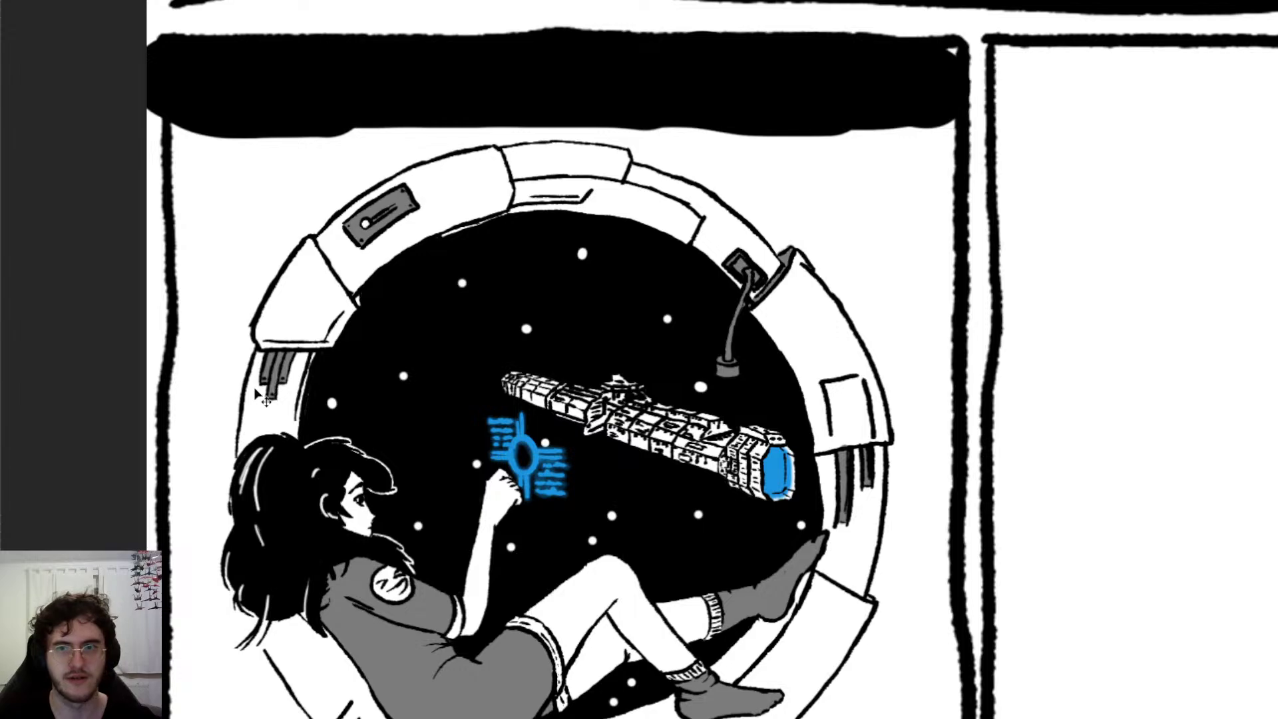
key("ctrl+z")
key("ctrl+z")
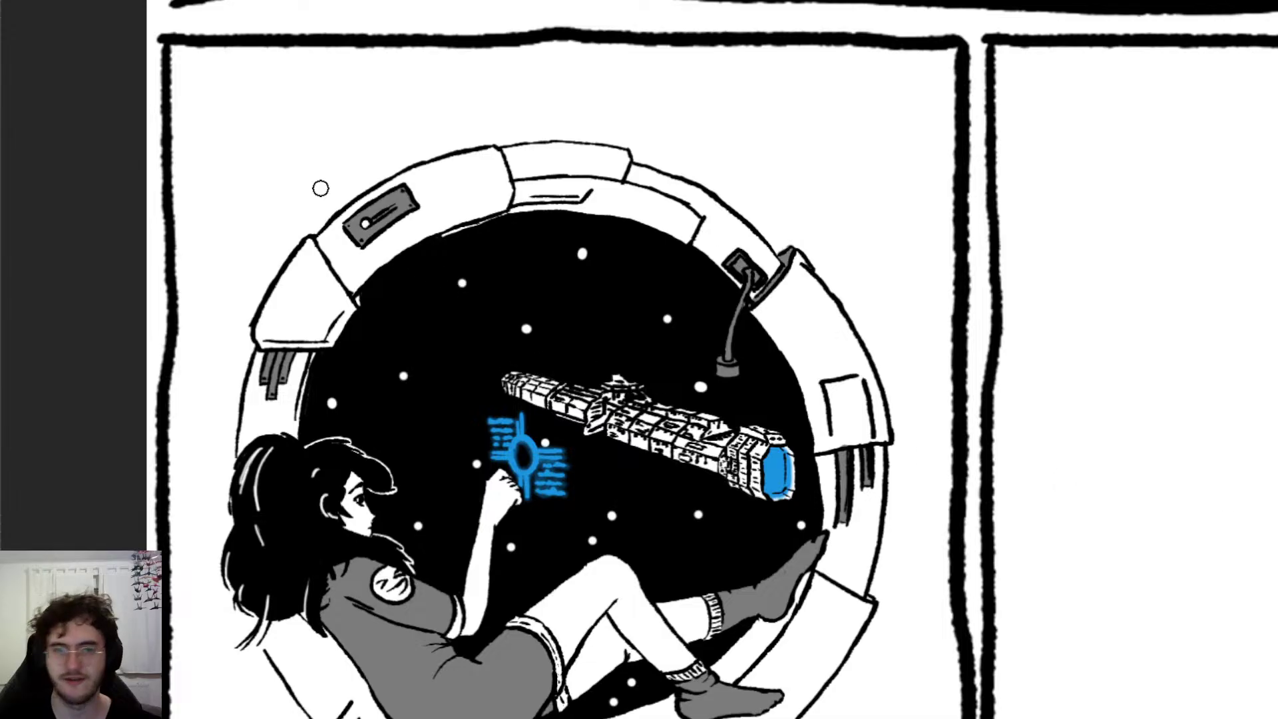
Step: Enlarge the brush and paint a straight black band along the panel's upper border, from corner to corner
key("bracketright")
key("bracketright")
key("bracketright")
key("bracketright")
key("bracketright")
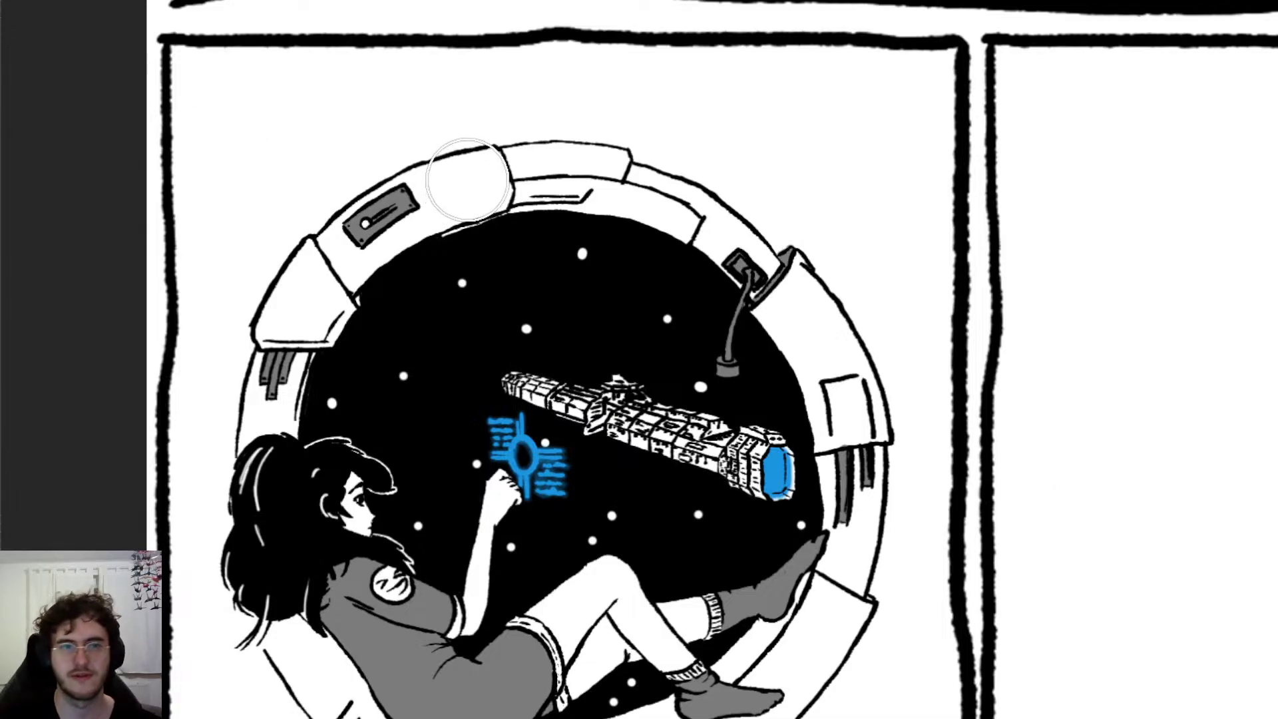
left_click_drag(193, 72, 201, 97)
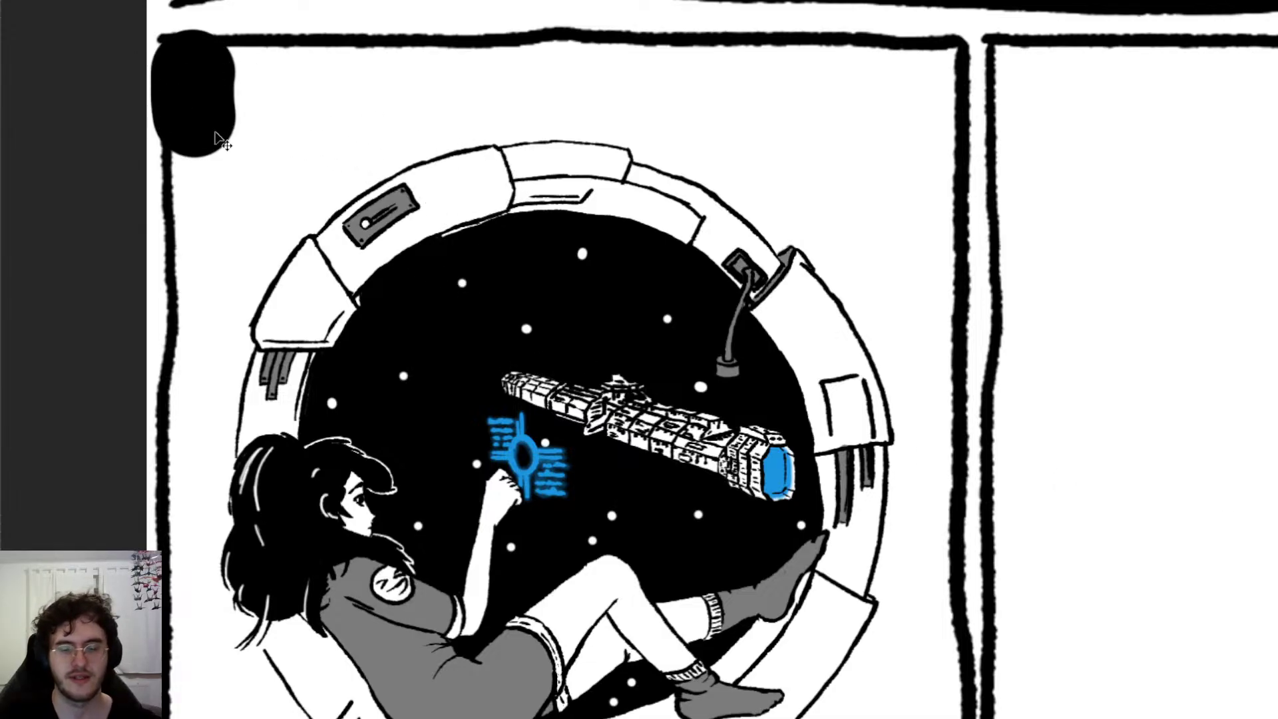
key("ctrl+z")
left_click(193, 82)
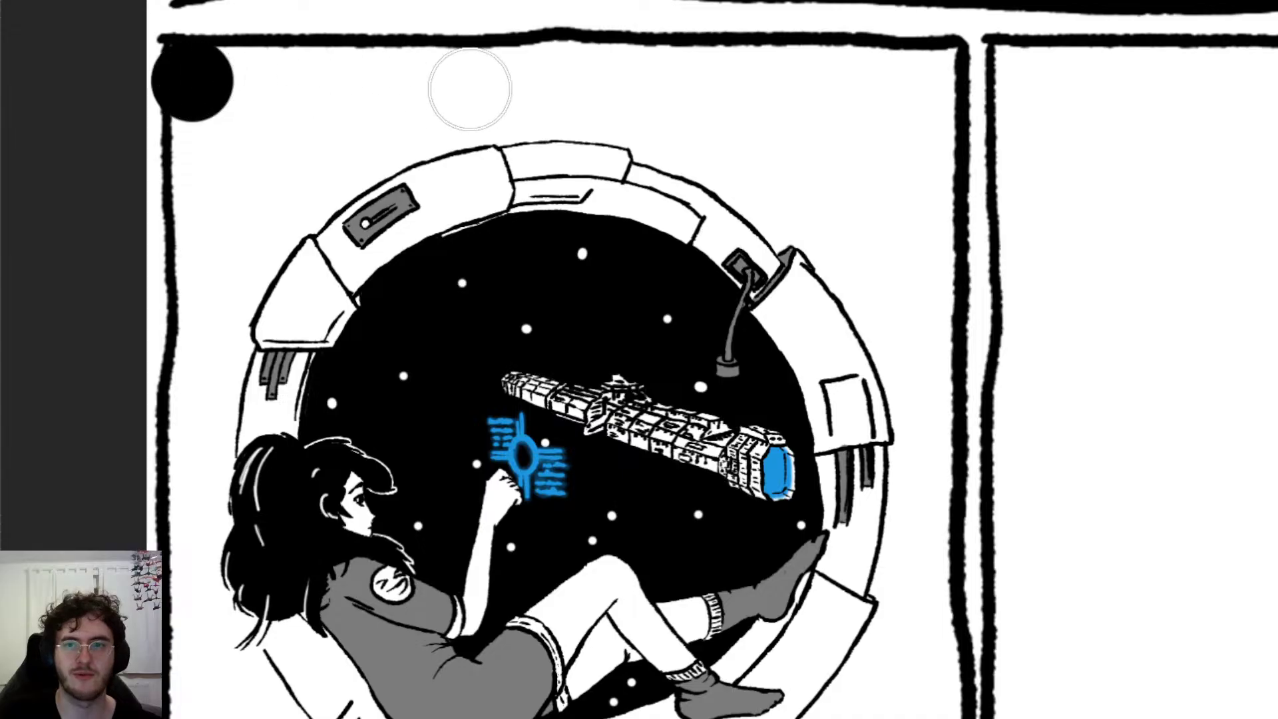
left_click(945, 80, "shift")
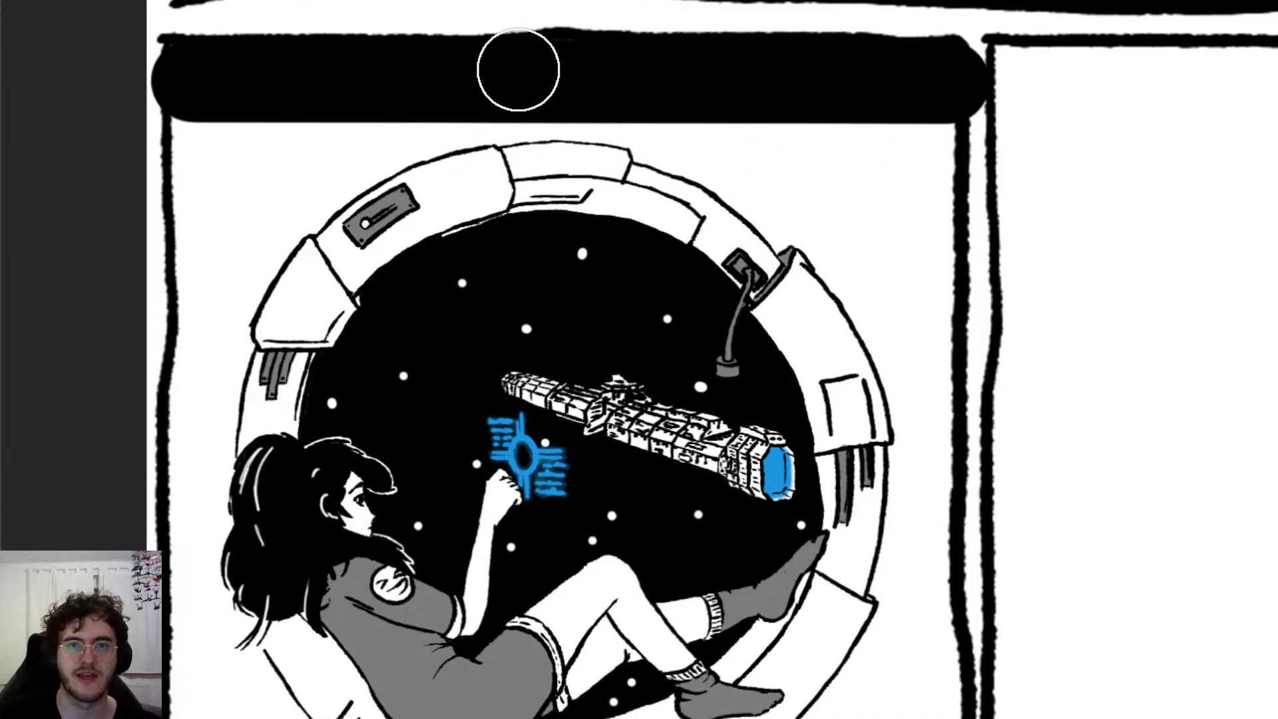
Step: Erase the rounded ends of the black band that spill past the panel's left and right borders
key("bracketleft")
key("bracketleft")
key("bracketleft")
key("bracketleft")
key("bracketleft")
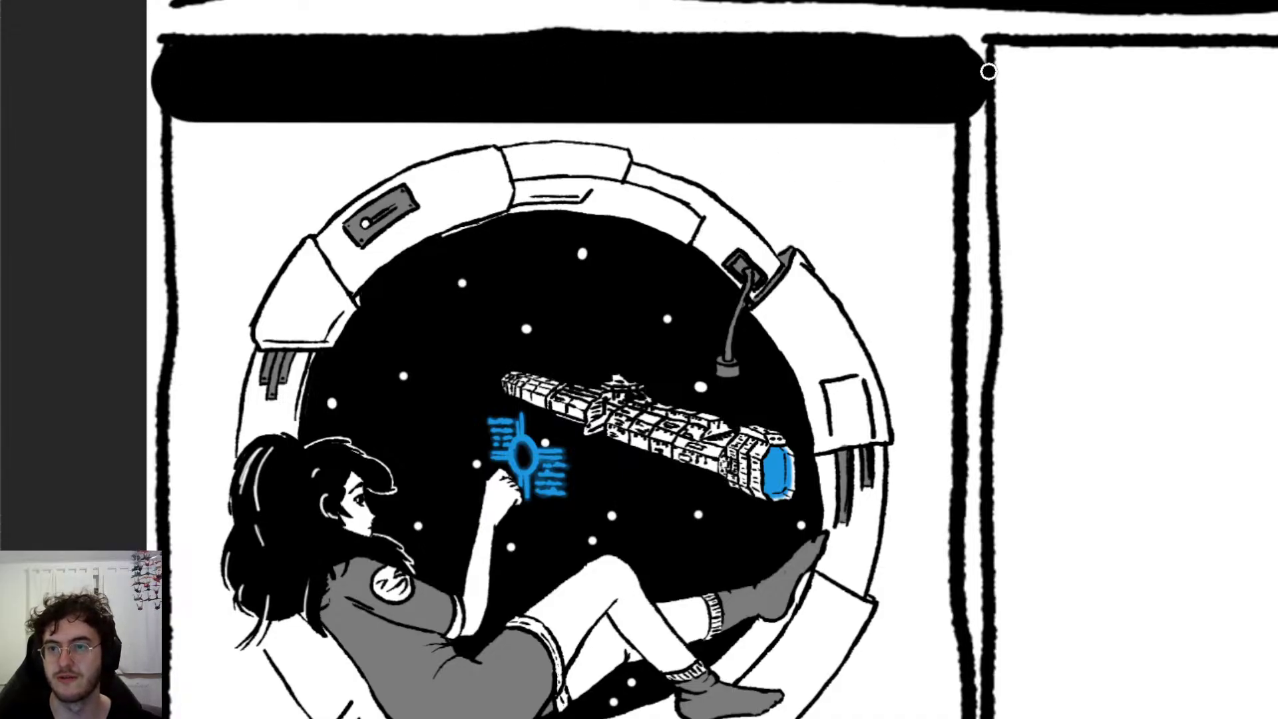
mouse_move(990, 71)
left_mouse_down()
mouse_move(984, 108)
mouse_move(977, 41)
mouse_move(973, 56)
left_mouse_up()
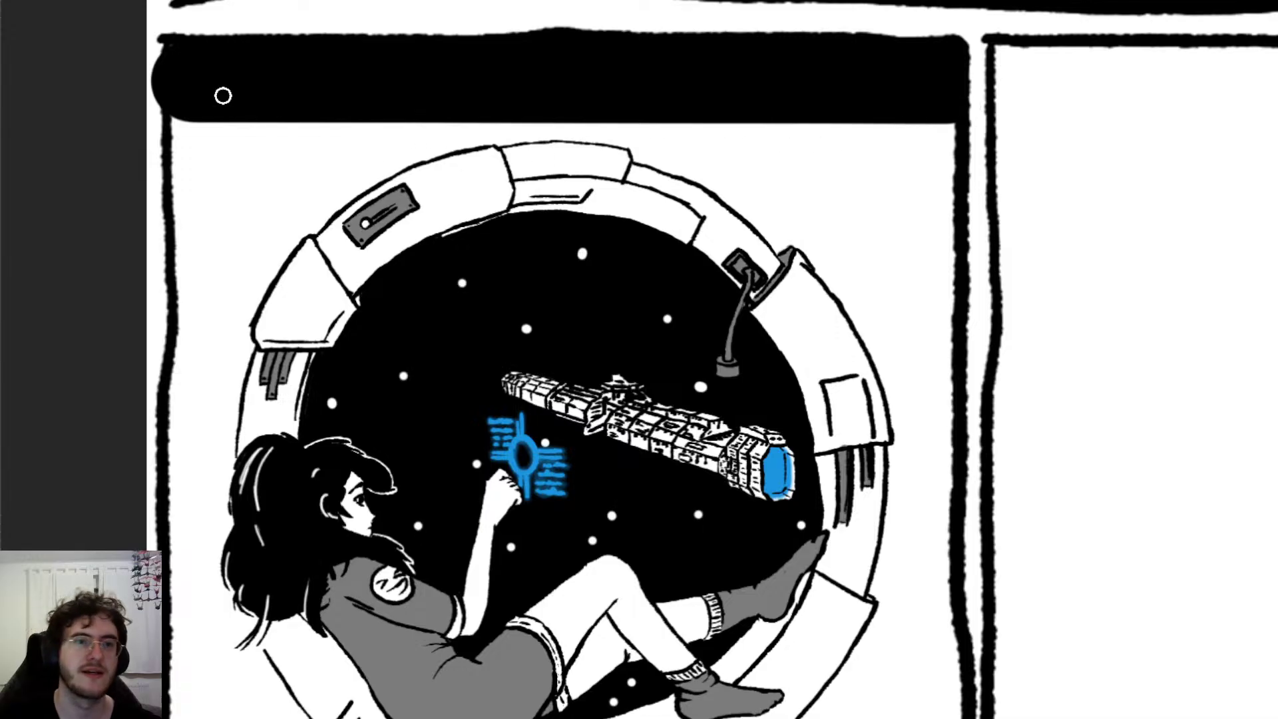
left_click_drag(141, 91, 153, 33)
Step: Paint the upper-left background black, following the ring's outer edge to past its top segment
key("b")
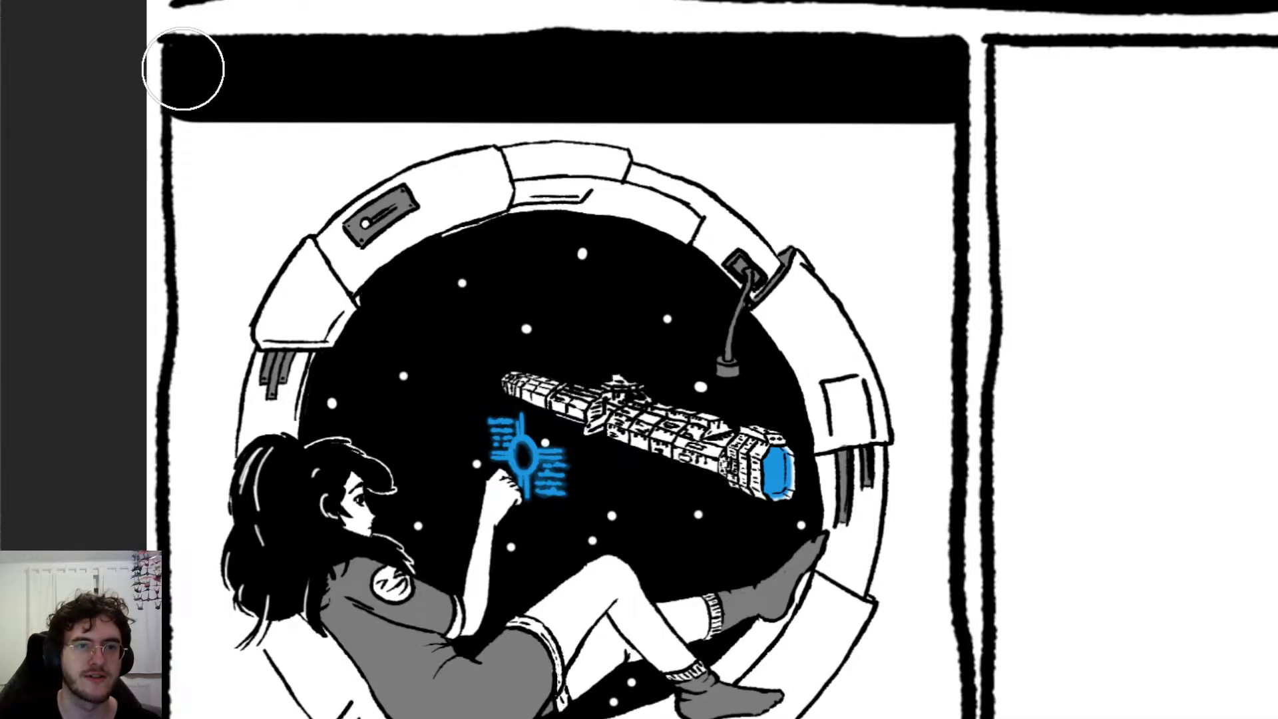
mouse_move(198, 84)
left_mouse_down()
mouse_move(170, 79)
mouse_move(148, 111)
mouse_move(159, 54)
mouse_move(164, 114)
mouse_move(212, 115)
mouse_move(217, 275)
left_mouse_up()
key("e")
key("b")
mouse_move(213, 291)
left_mouse_down()
mouse_move(217, 243)
mouse_move(231, 273)
mouse_move(277, 200)
mouse_move(313, 171)
mouse_move(277, 157)
mouse_move(351, 118)
mouse_move(330, 157)
mouse_move(391, 122)
mouse_move(502, 99)
mouse_move(625, 102)
mouse_move(571, 102)
mouse_move(645, 109)
mouse_move(621, 105)
mouse_move(670, 118)
mouse_move(665, 128)
left_mouse_up()
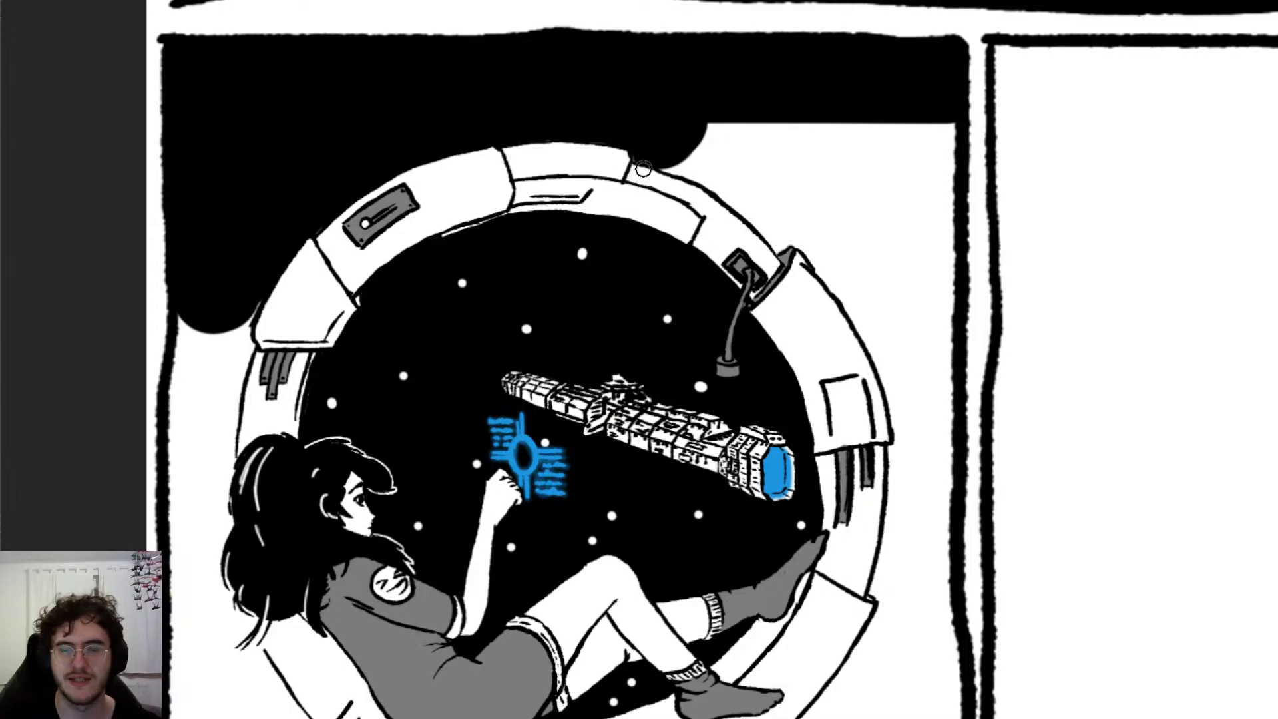
Step: Paint the upper-right background black between the ring and the panel border, down to the ring's side hatch
key("b")
left_click_drag(664, 118, 658, 134)
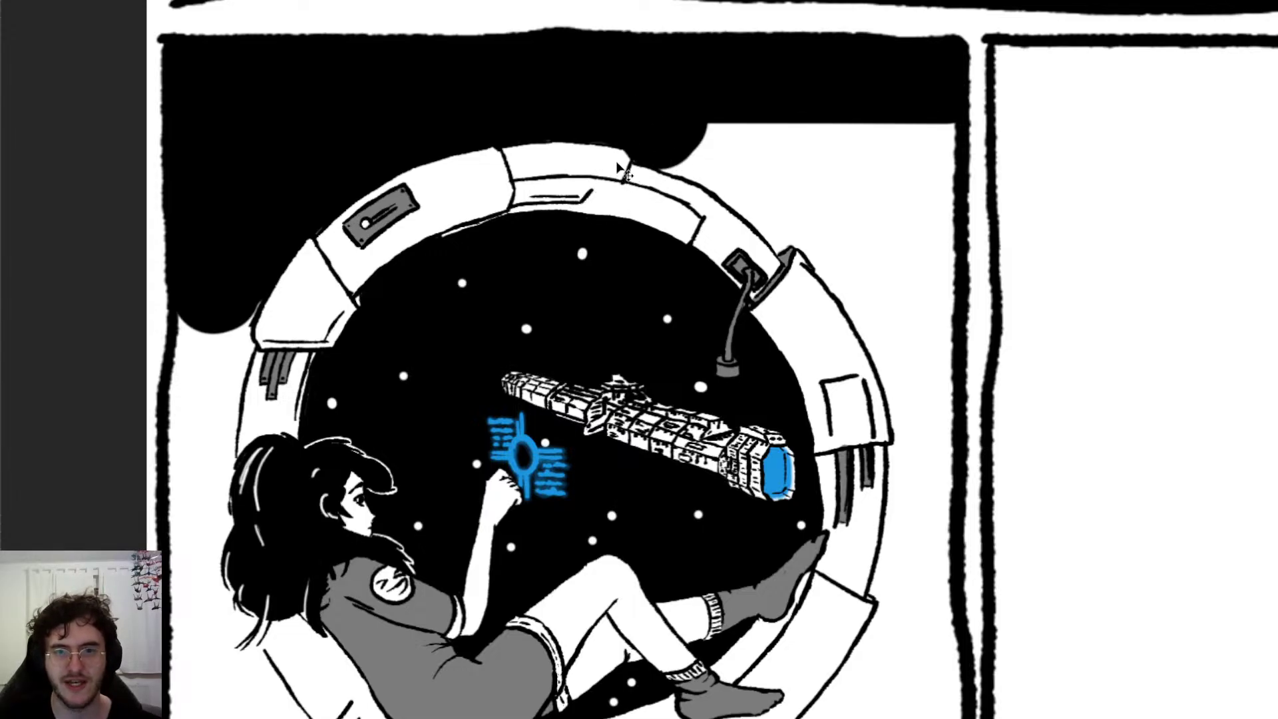
mouse_move(635, 161)
left_mouse_down()
mouse_move(707, 128)
mouse_move(676, 128)
mouse_move(748, 162)
mouse_move(813, 162)
mouse_move(824, 131)
mouse_move(861, 182)
mouse_move(872, 171)
mouse_move(882, 217)
mouse_move(906, 248)
mouse_move(916, 206)
mouse_move(918, 372)
mouse_move(919, 334)
mouse_move(916, 355)
mouse_move(867, 242)
mouse_move(870, 271)
mouse_move(825, 206)
mouse_move(765, 194)
mouse_move(764, 183)
mouse_move(797, 194)
mouse_move(784, 201)
left_mouse_up()
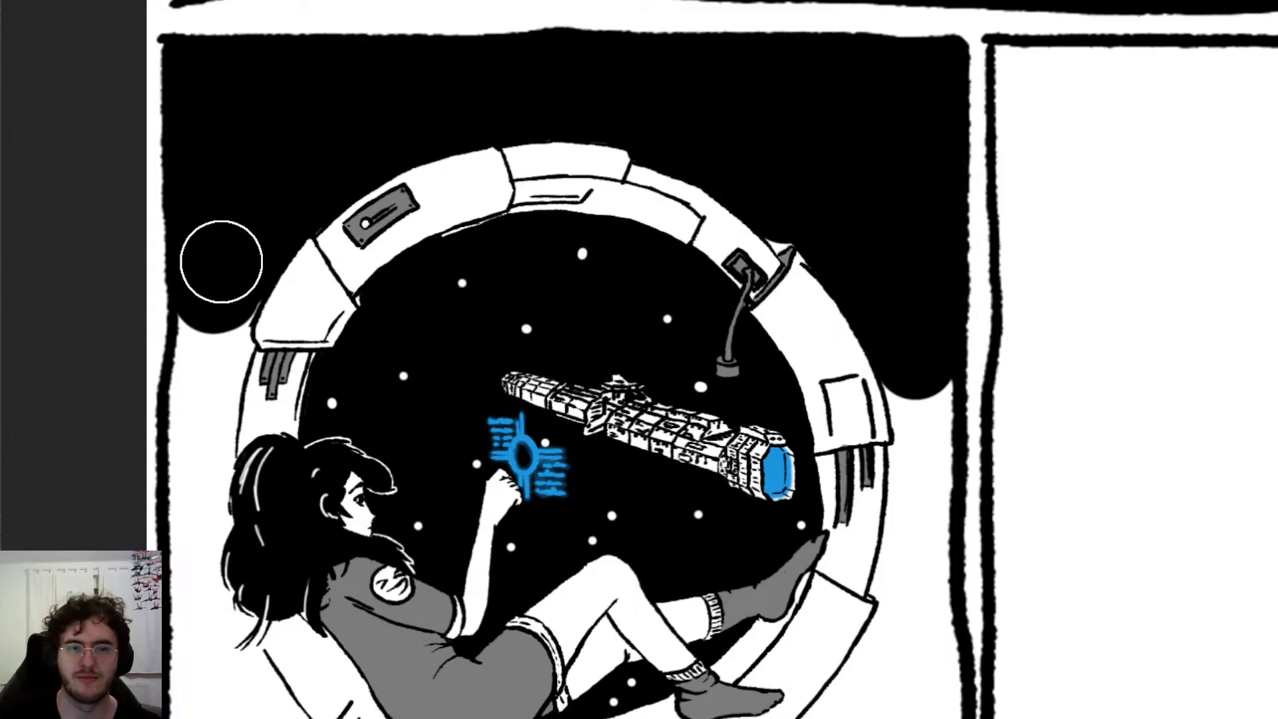
Step: Extend the black background down the left side of the ring to just above the woman's hair
mouse_move(171, 399)
left_mouse_down()
mouse_move(186, 348)
mouse_move(189, 403)
left_mouse_up()
key("ctrl+z")
key("ctrl+z")
key("ctrl+z")
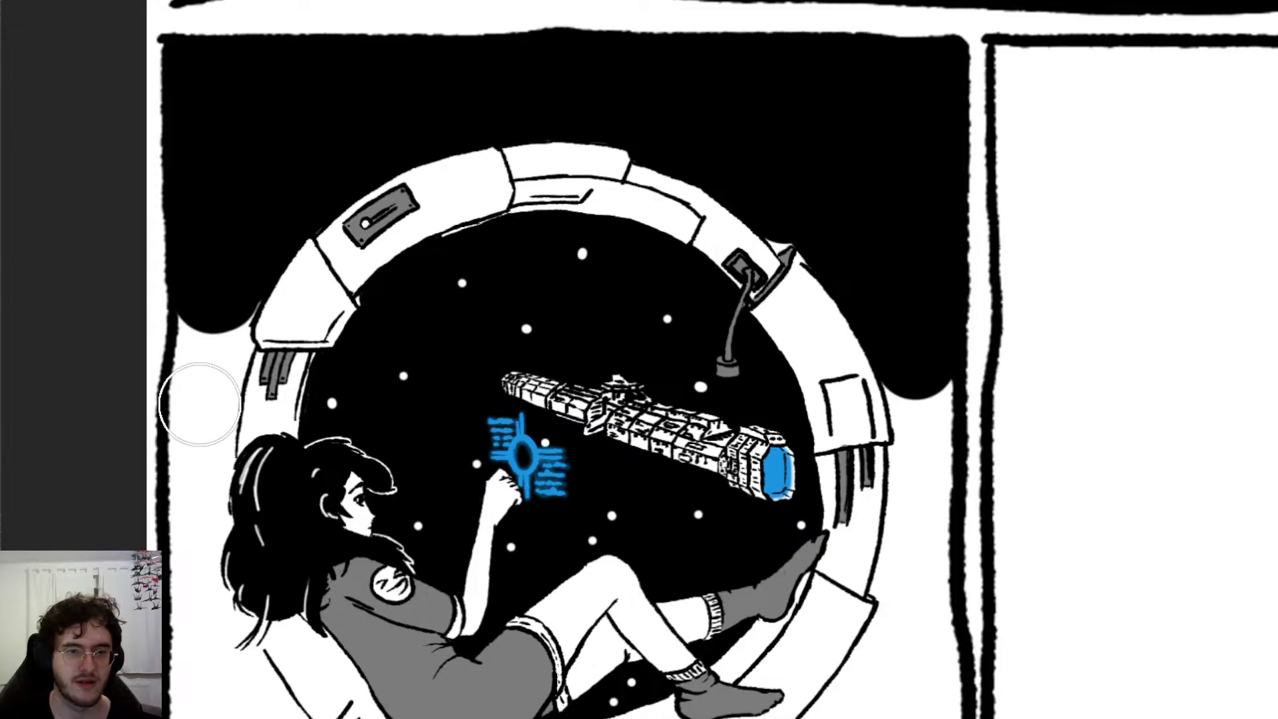
mouse_move(200, 404)
left_mouse_down()
mouse_move(206, 322)
mouse_move(211, 346)
left_mouse_up()
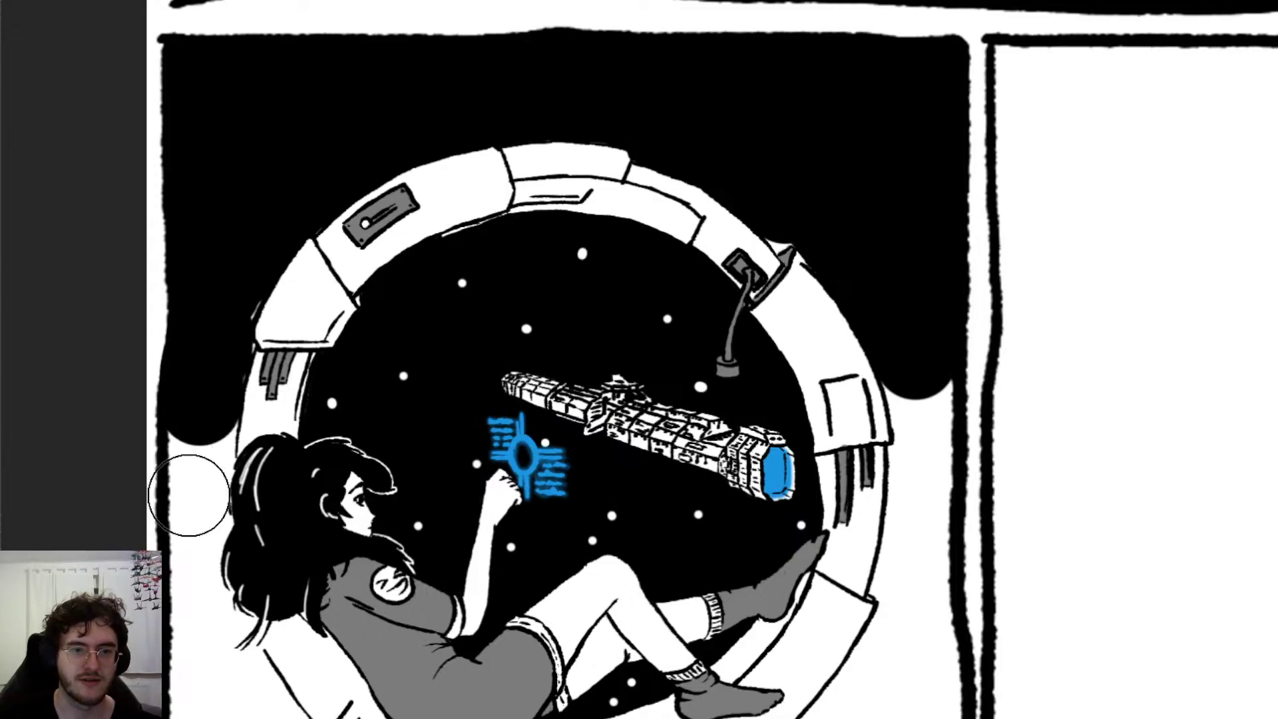
Step: Paint the panel's lower-left and lower-right corners black outside the ring
scroll(188, 495, "down", 5)
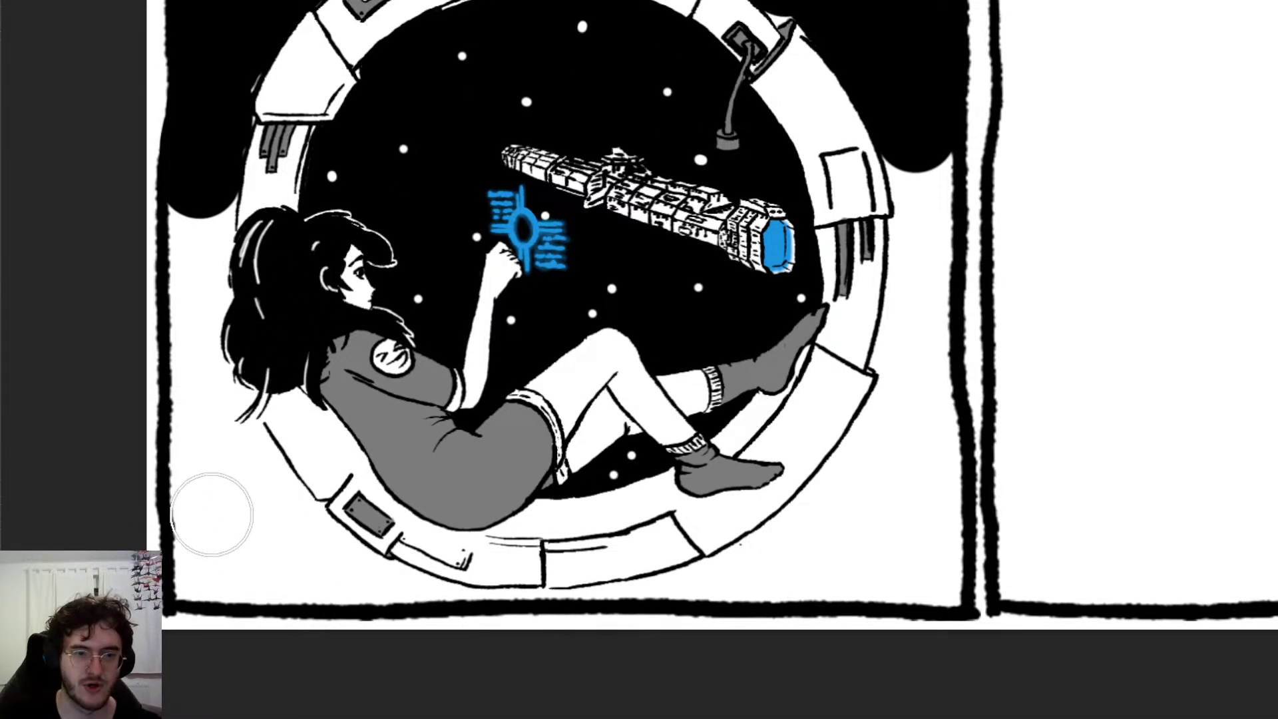
mouse_move(204, 573)
left_mouse_down()
mouse_move(213, 522)
mouse_move(229, 561)
mouse_move(228, 541)
mouse_move(268, 571)
mouse_move(228, 562)
mouse_move(214, 508)
mouse_move(237, 485)
mouse_move(334, 585)
left_mouse_up()
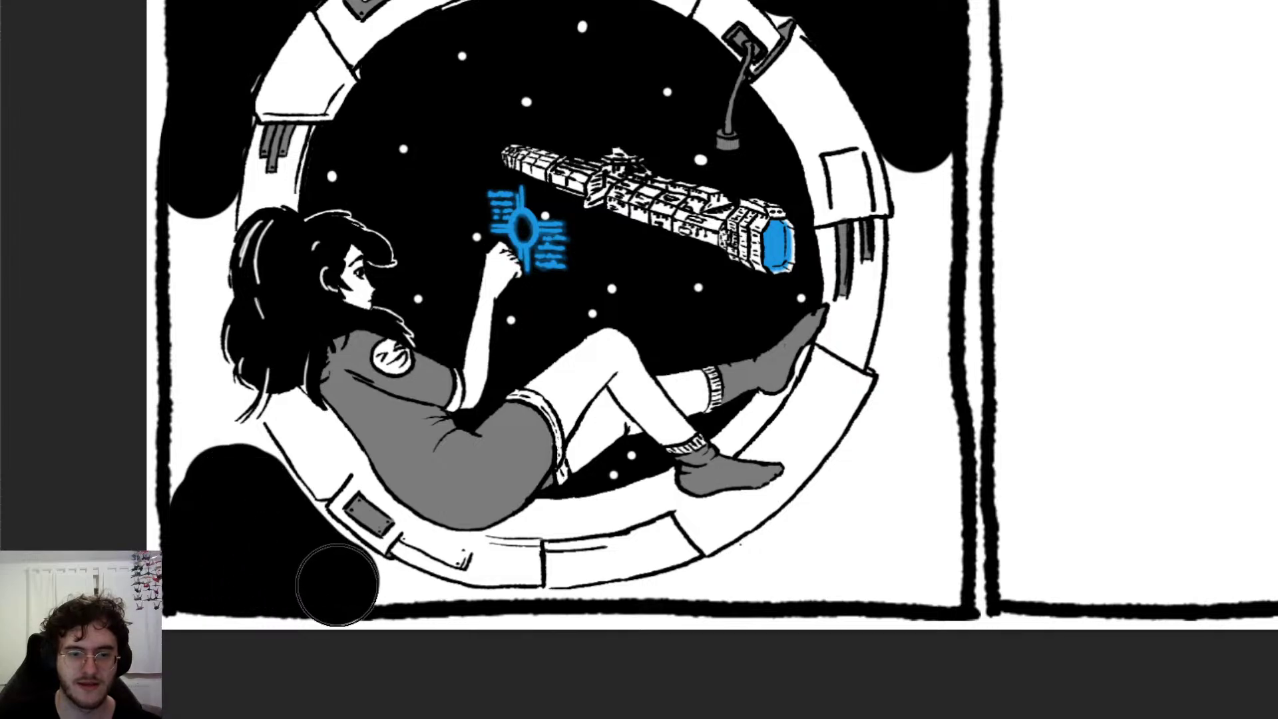
mouse_move(207, 484)
left_mouse_down()
mouse_move(194, 414)
mouse_move(206, 461)
mouse_move(213, 425)
left_mouse_up()
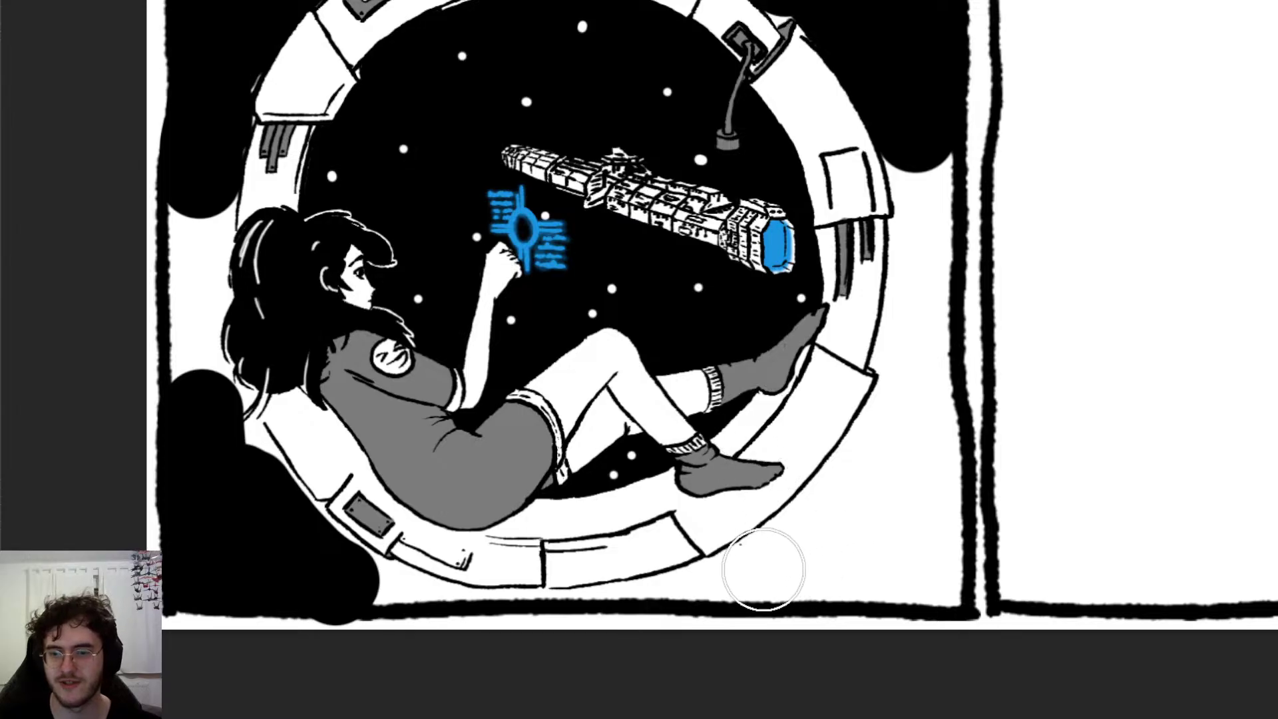
left_click(805, 568)
mouse_move(805, 568)
left_mouse_down()
mouse_move(936, 576)
mouse_move(918, 550)
mouse_move(928, 466)
mouse_move(908, 456)
mouse_move(865, 513)
mouse_move(922, 400)
left_mouse_up()
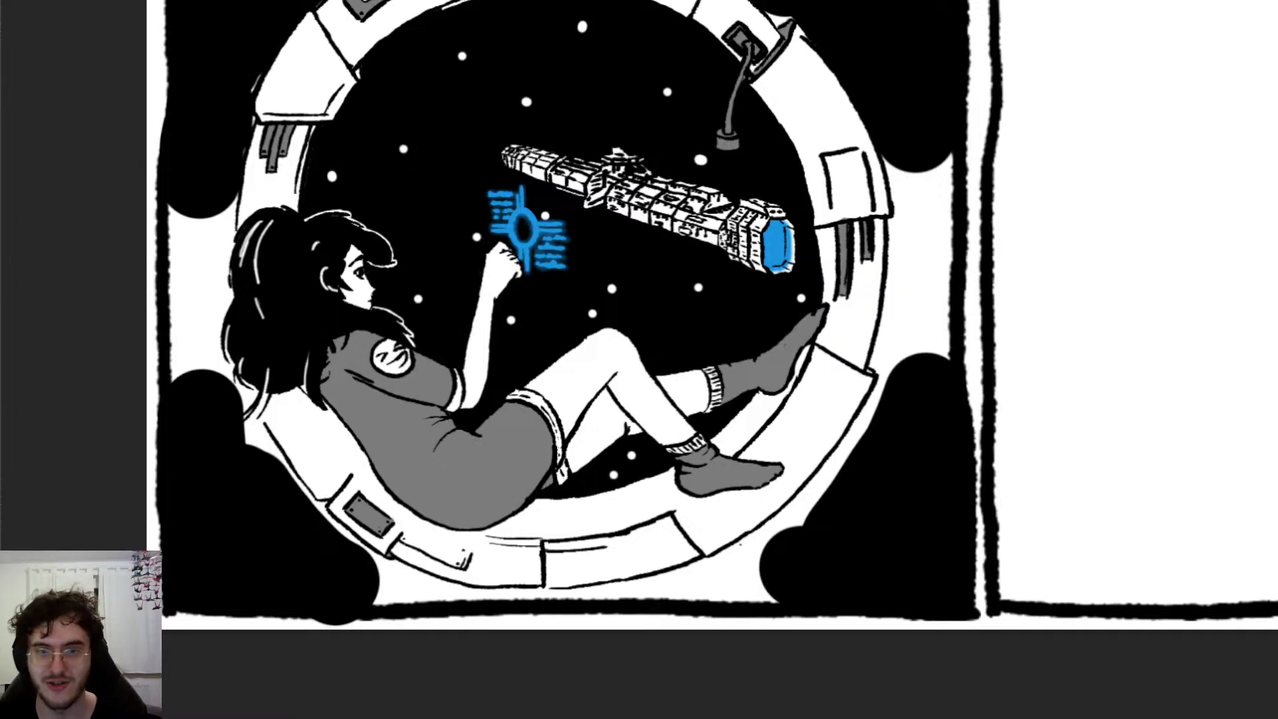
Step: Fill the small white gap beside the grey bracket on the ring's upper-right edge with black
scroll(856, 60, "up", 10)
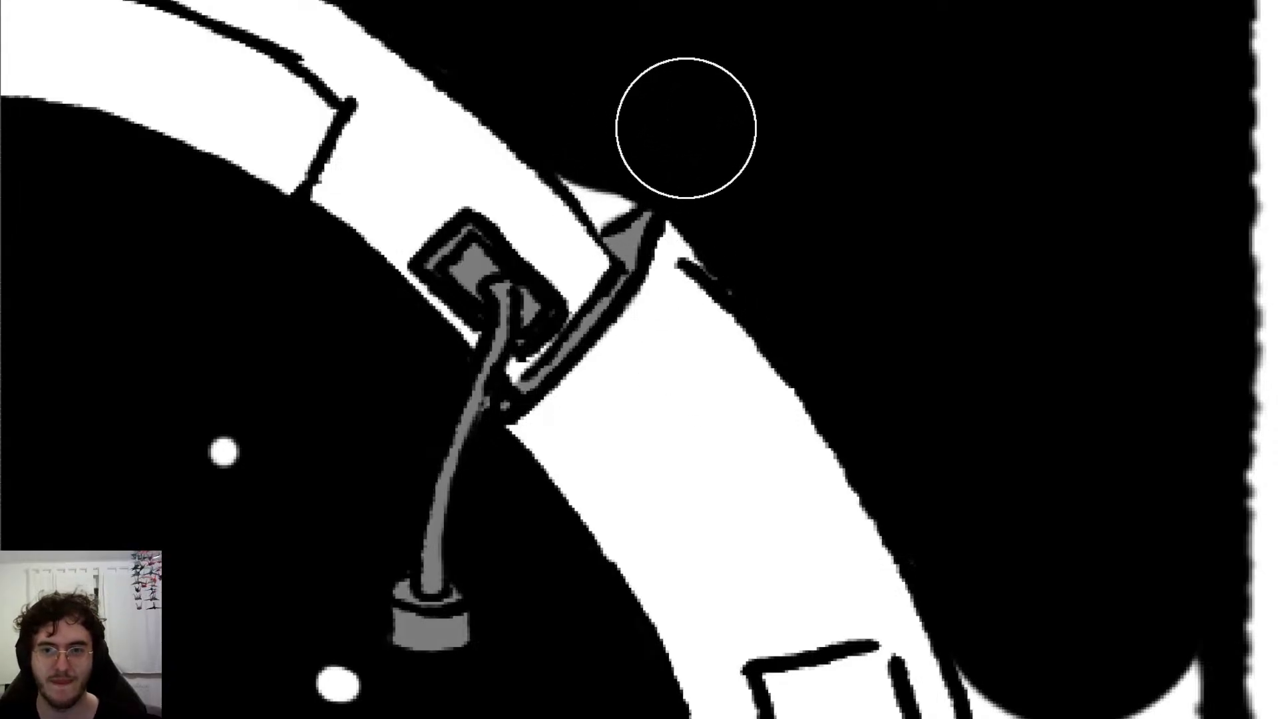
mouse_move(616, 166)
left_mouse_down()
mouse_move(479, 143)
mouse_move(573, 257)
left_mouse_up()
key("b")
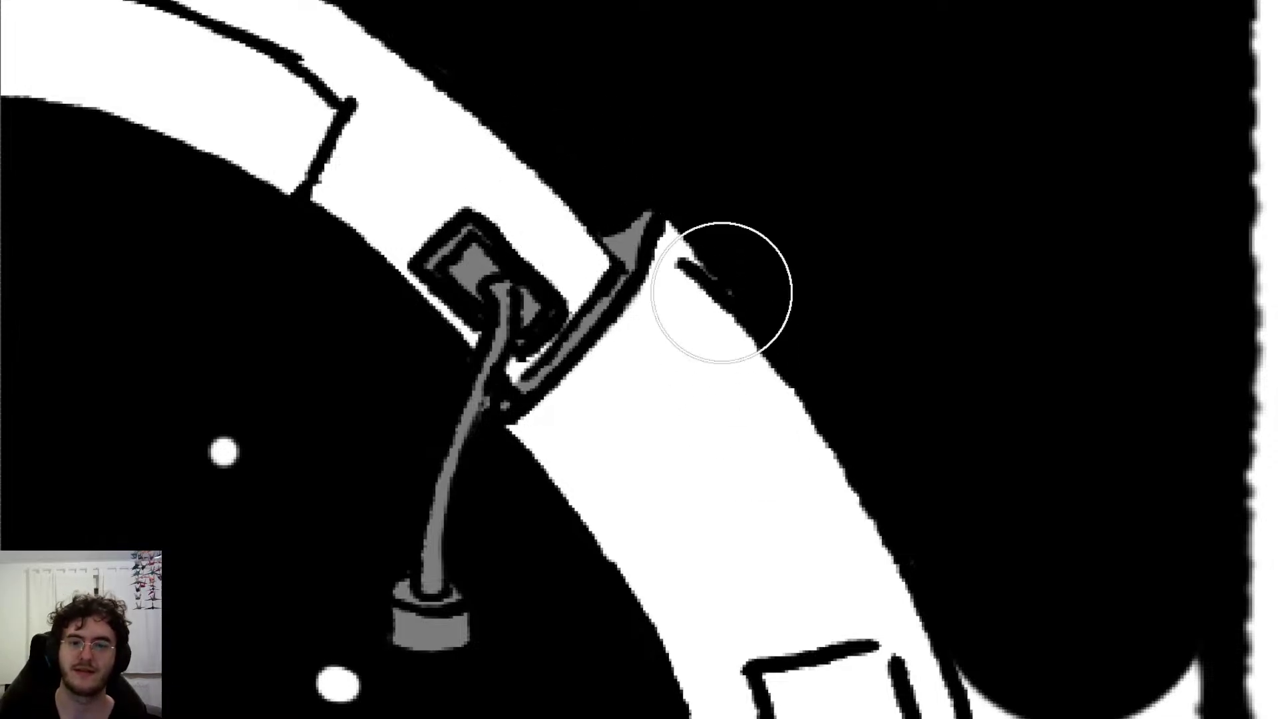
Step: Fill the white gap along the panel's right border and the lower-right background up to the ring's outline with black
scroll(722, 292, "down", 5)
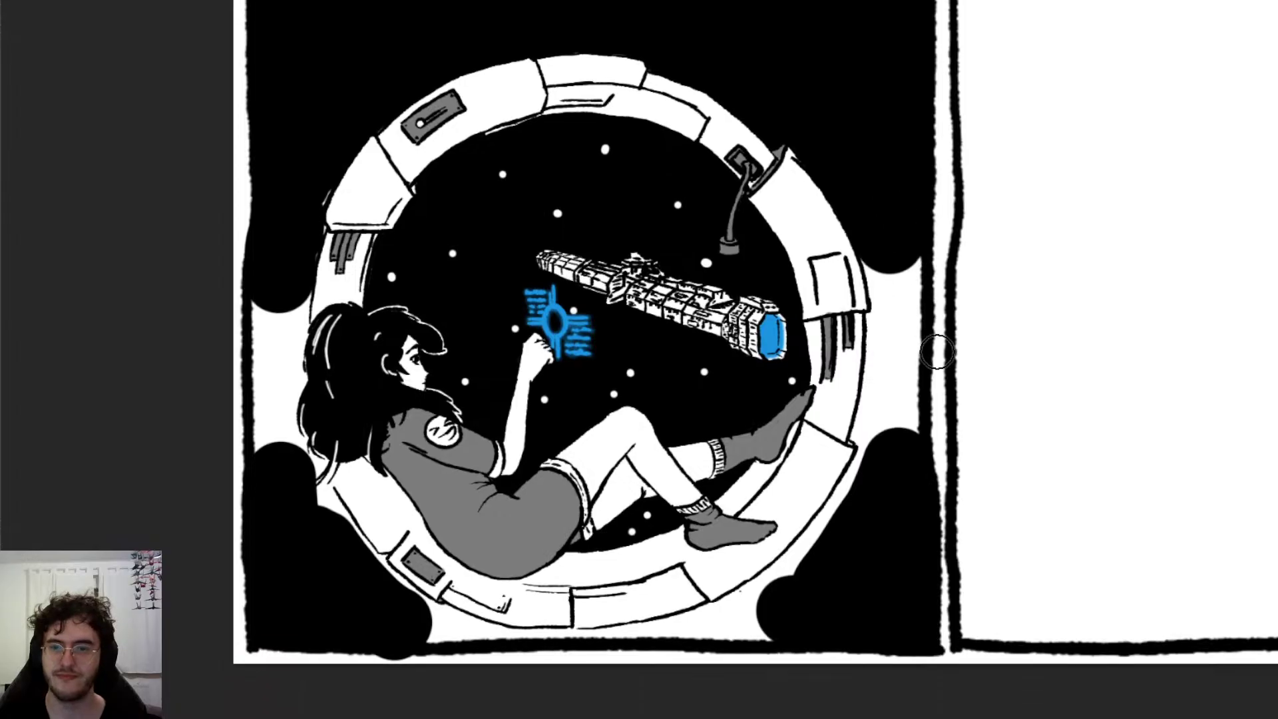
scroll(932, 339, "down", 2)
scroll(936, 351, "up", 1)
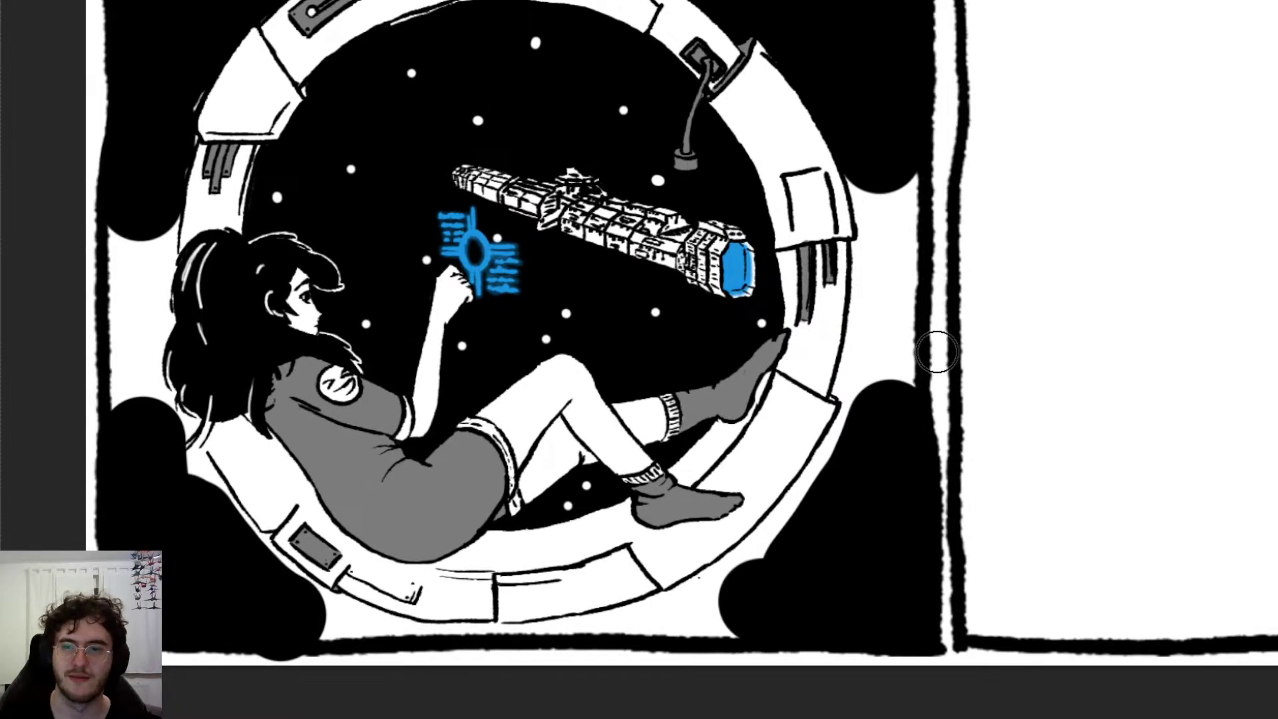
mouse_move(866, 174)
left_mouse_down()
mouse_move(901, 222)
mouse_move(867, 297)
mouse_move(873, 366)
mouse_move(908, 353)
mouse_move(865, 371)
mouse_move(893, 365)
mouse_move(897, 329)
left_mouse_up()
key("ctrl+z")
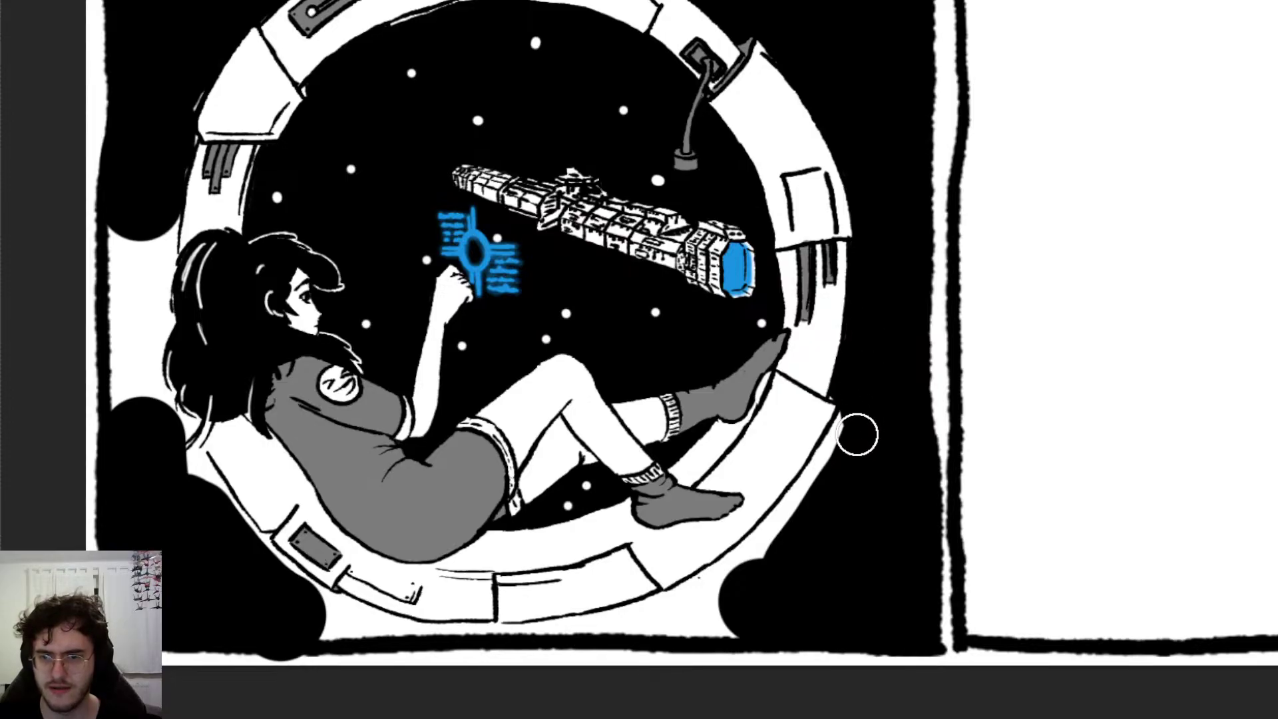
left_click_drag(702, 599, 843, 449)
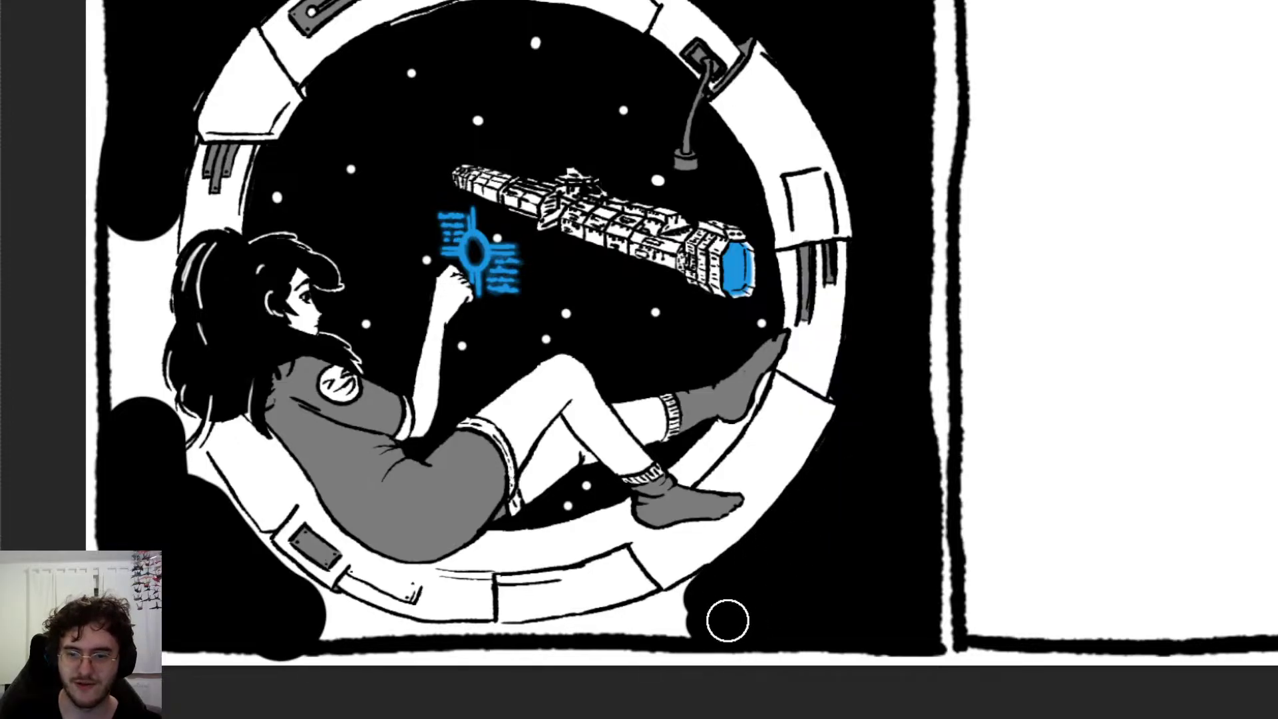
left_click_drag(661, 627, 651, 617)
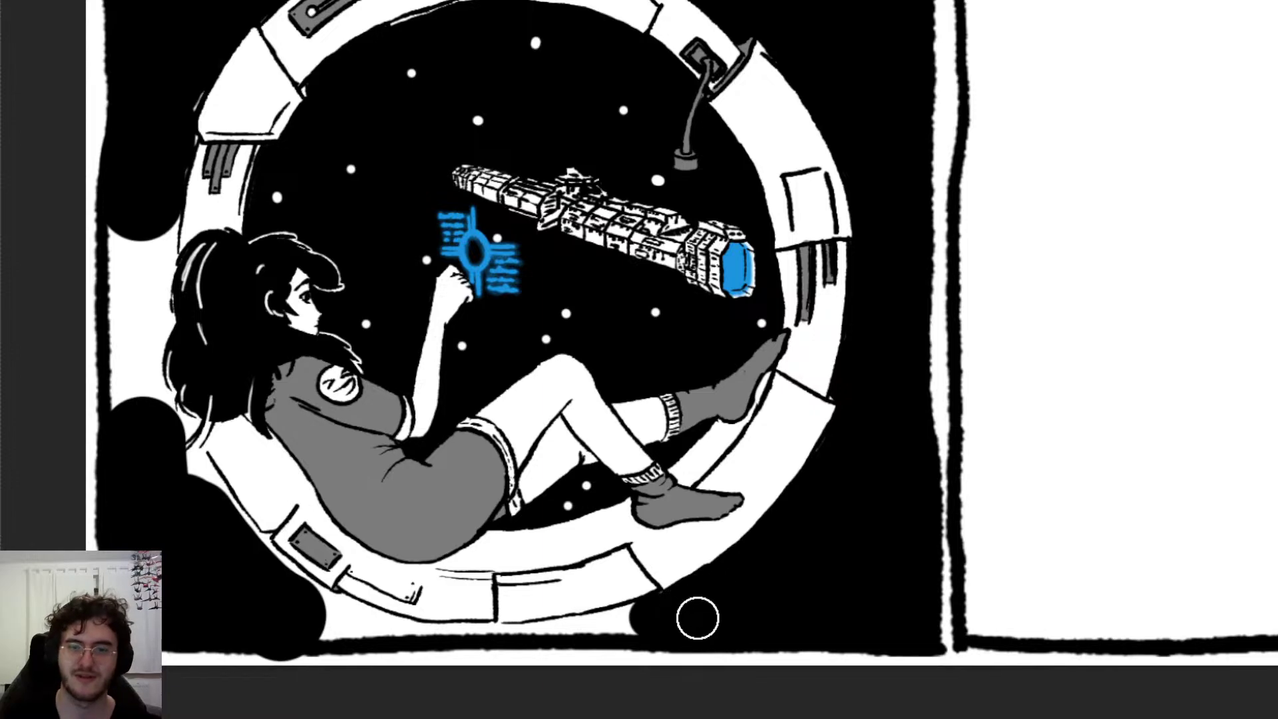
Step: Fill the white sliver between the lower-left black area and the ring's outline with black
scroll(697, 618, "left", 4)
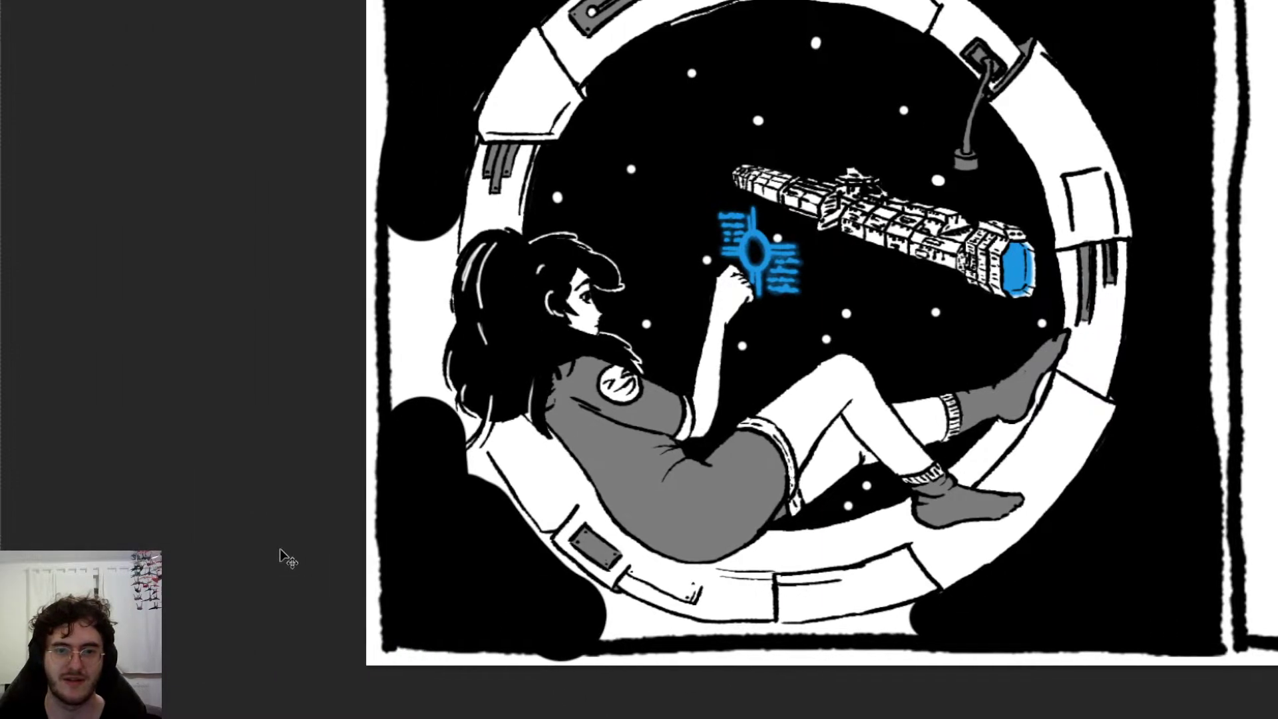
scroll(370, 529, "down", 2)
scroll(377, 523, "up", 5)
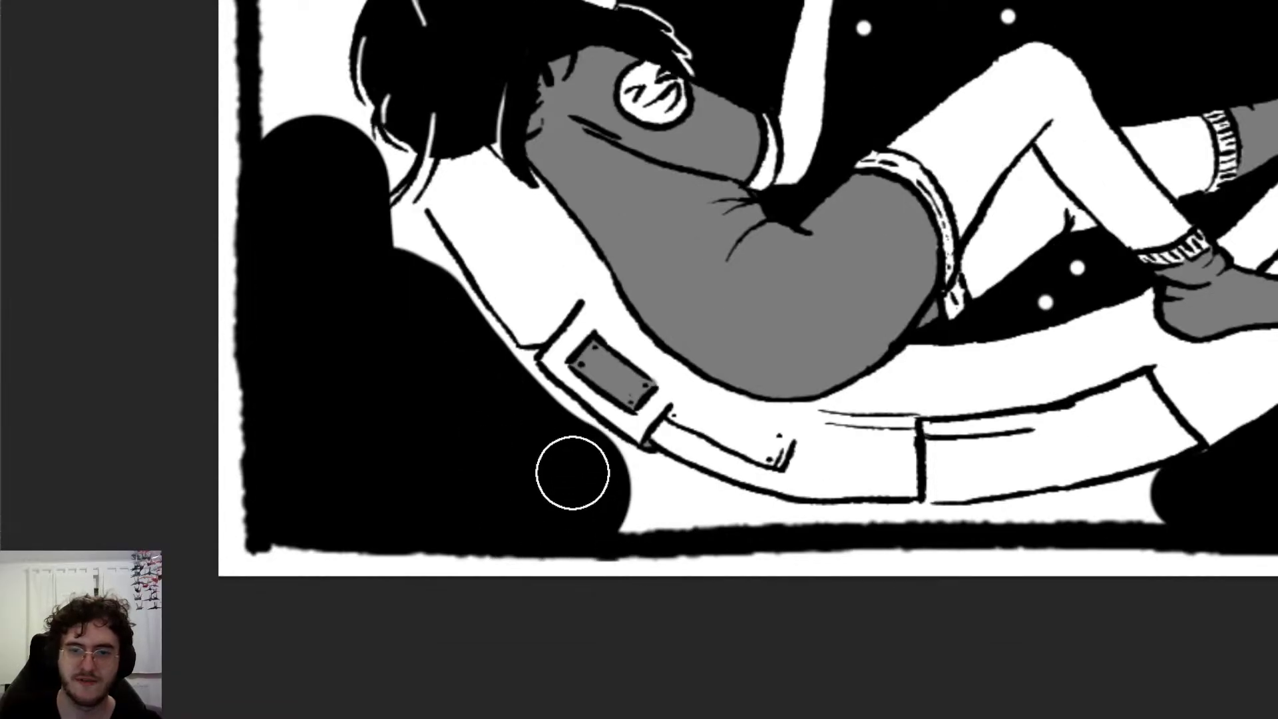
mouse_move(399, 251)
left_mouse_down()
mouse_move(577, 459)
mouse_move(540, 441)
mouse_move(659, 510)
mouse_move(653, 493)
mouse_move(733, 513)
mouse_move(618, 502)
left_mouse_up()
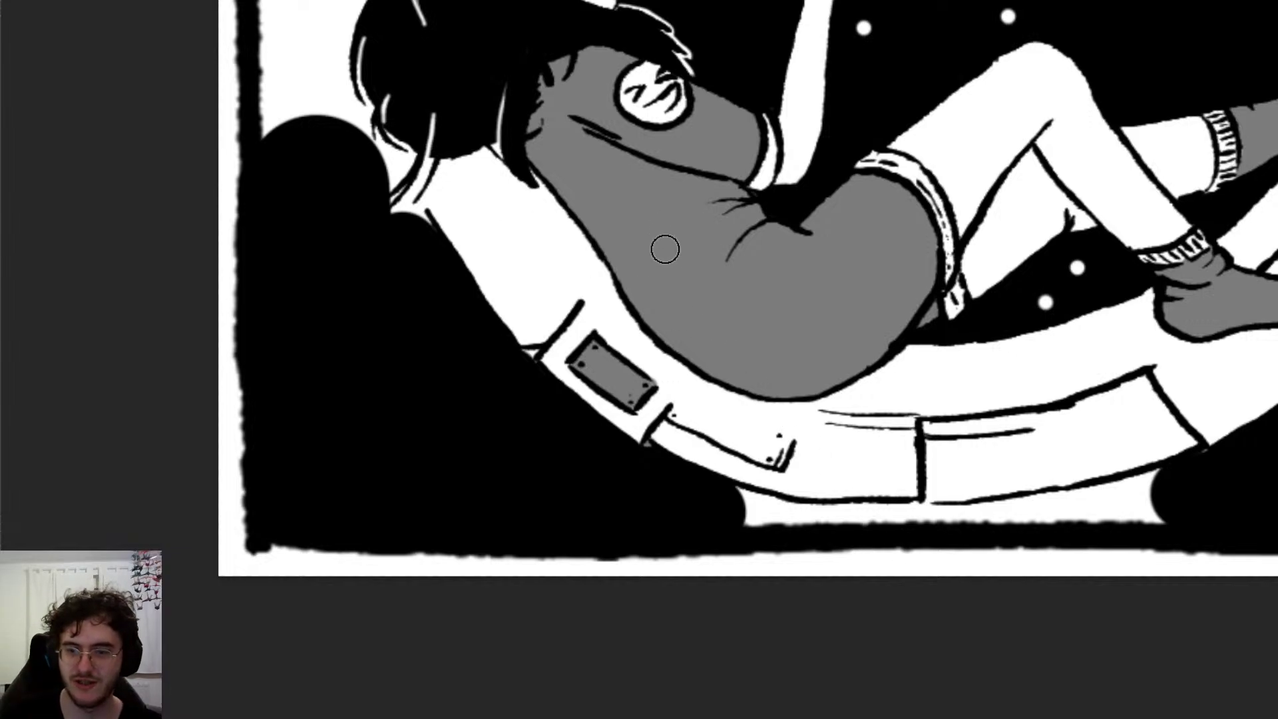
left_click_drag(722, 500, 728, 494)
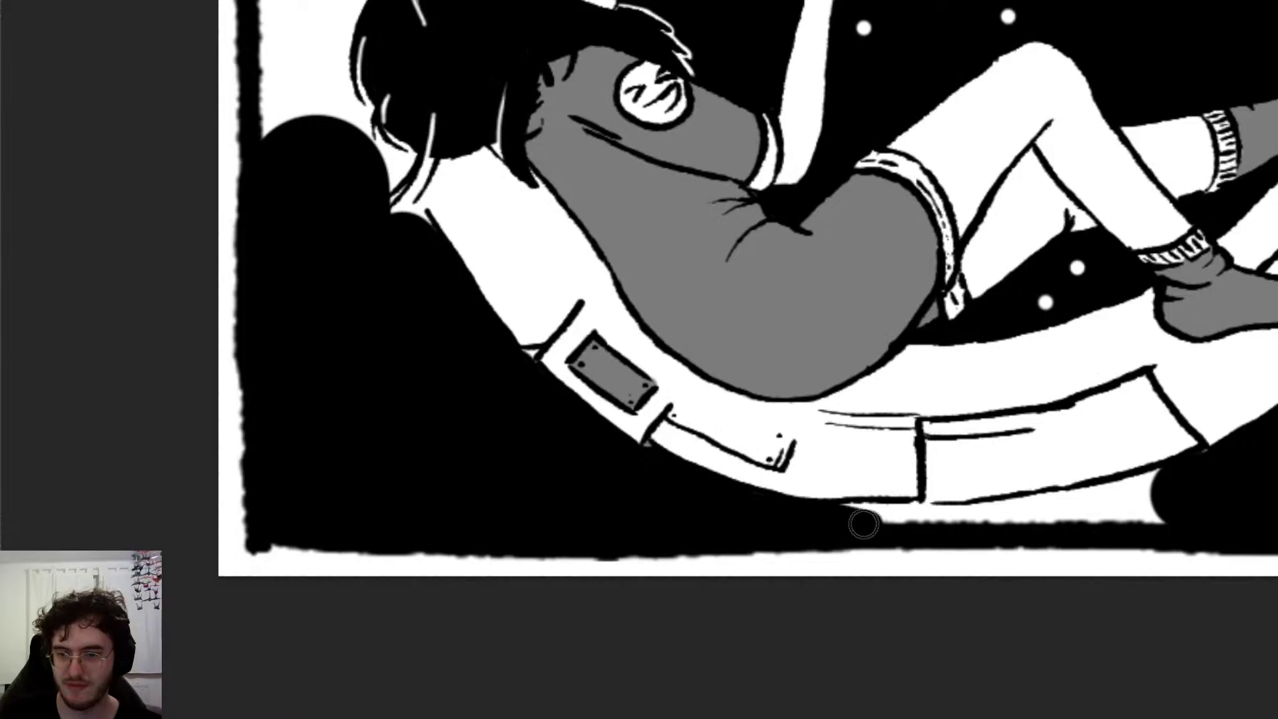
Step: Fill the remaining white strip between the ring's underside and the panel's lower border with black
left_click_drag(863, 524, 900, 525)
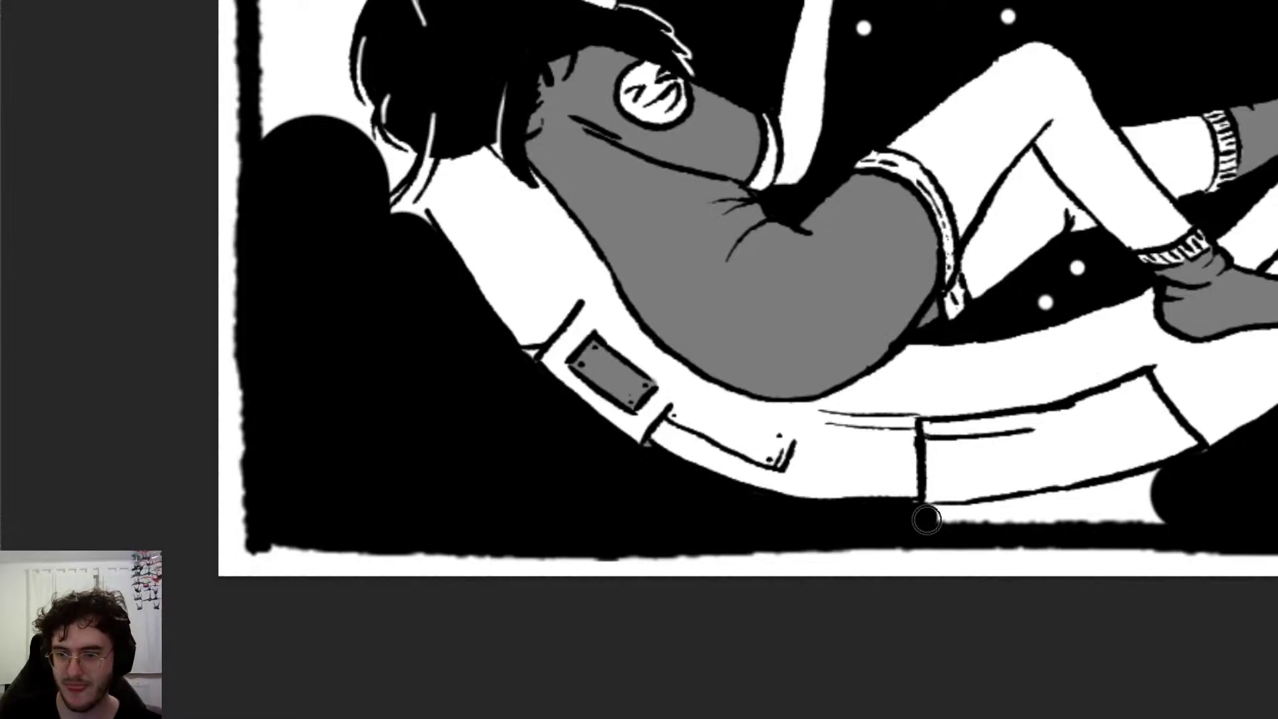
left_click_drag(929, 521, 1171, 525)
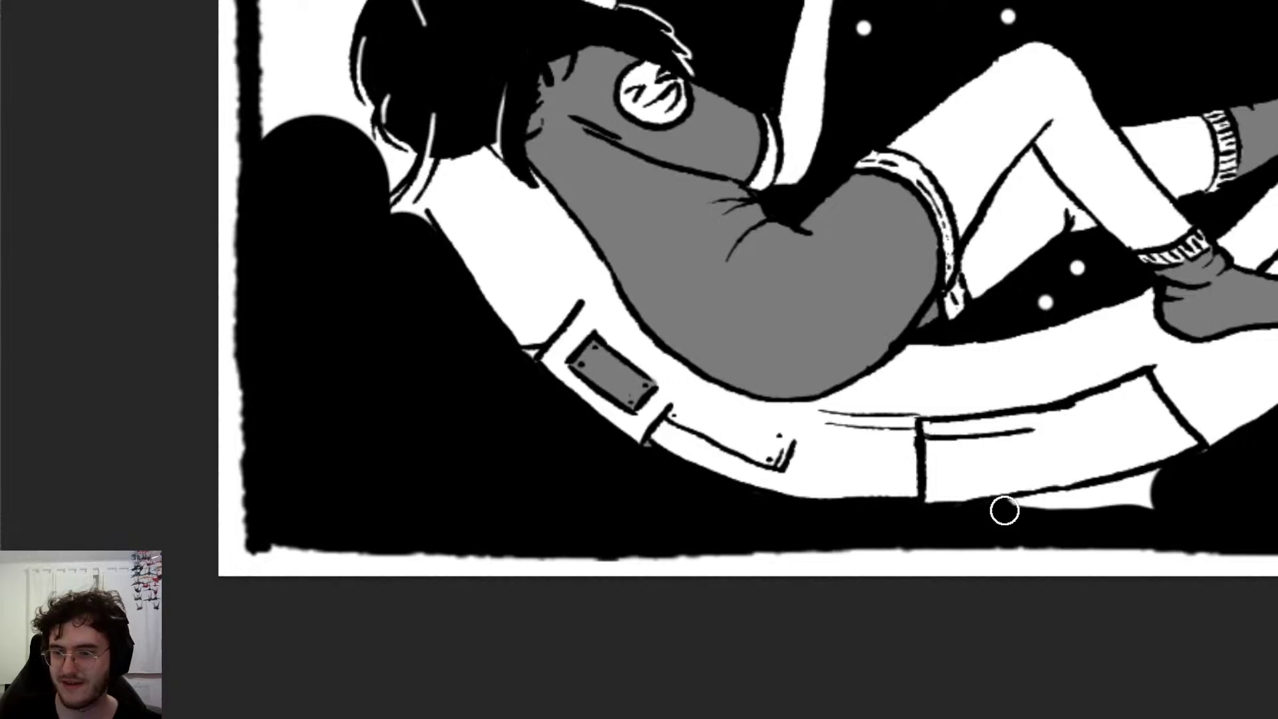
left_click_drag(1005, 510, 1172, 491)
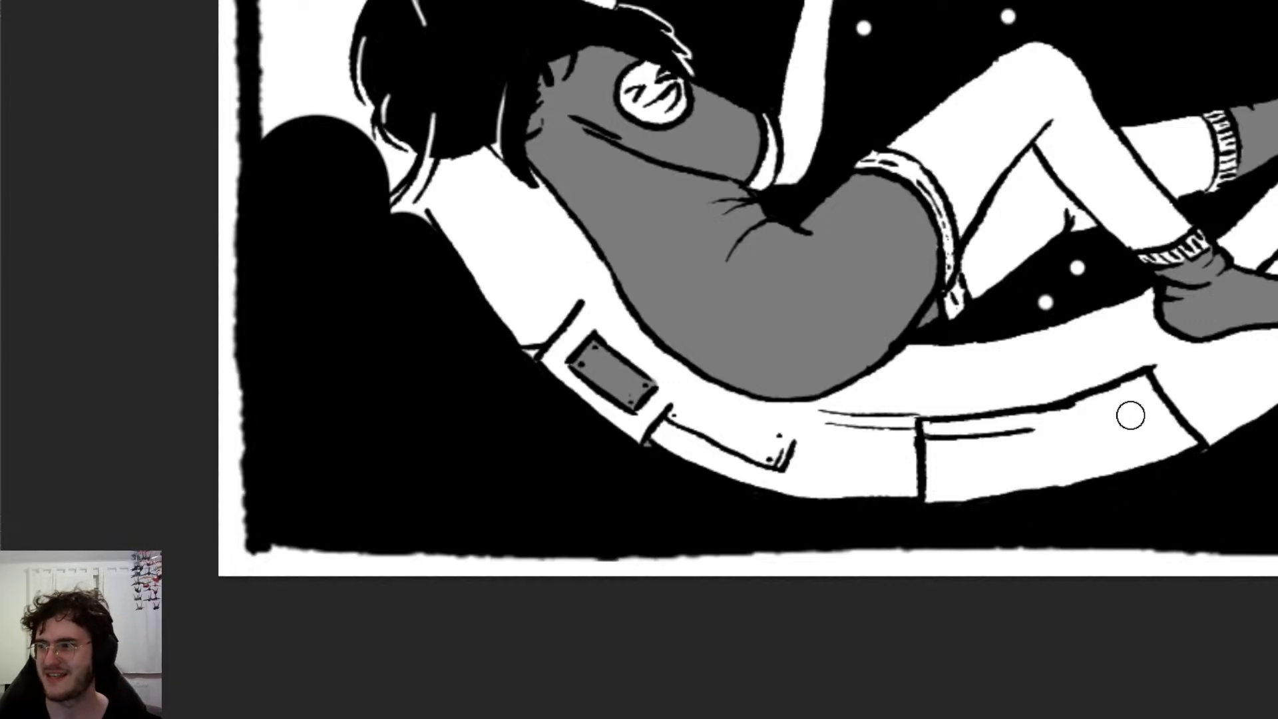
scroll(1130, 415, "right", 5)
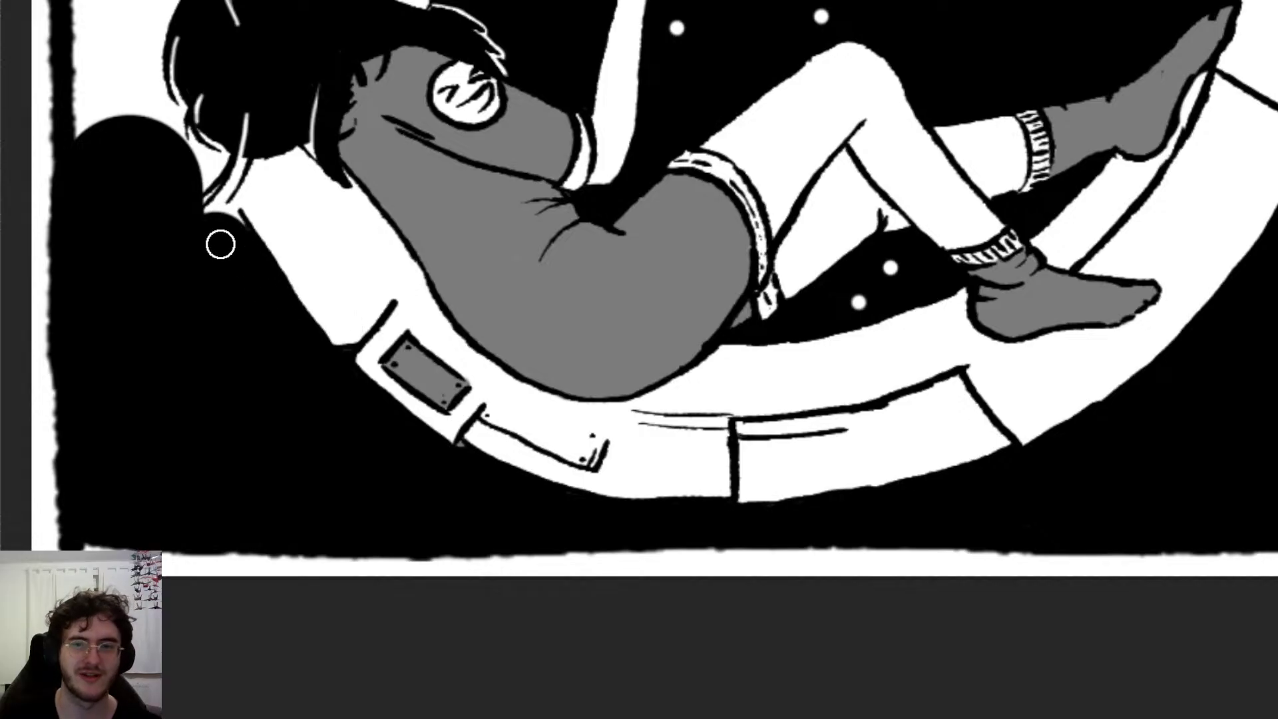
scroll(220, 244, "down", 4)
scroll(259, 119, "up", 5)
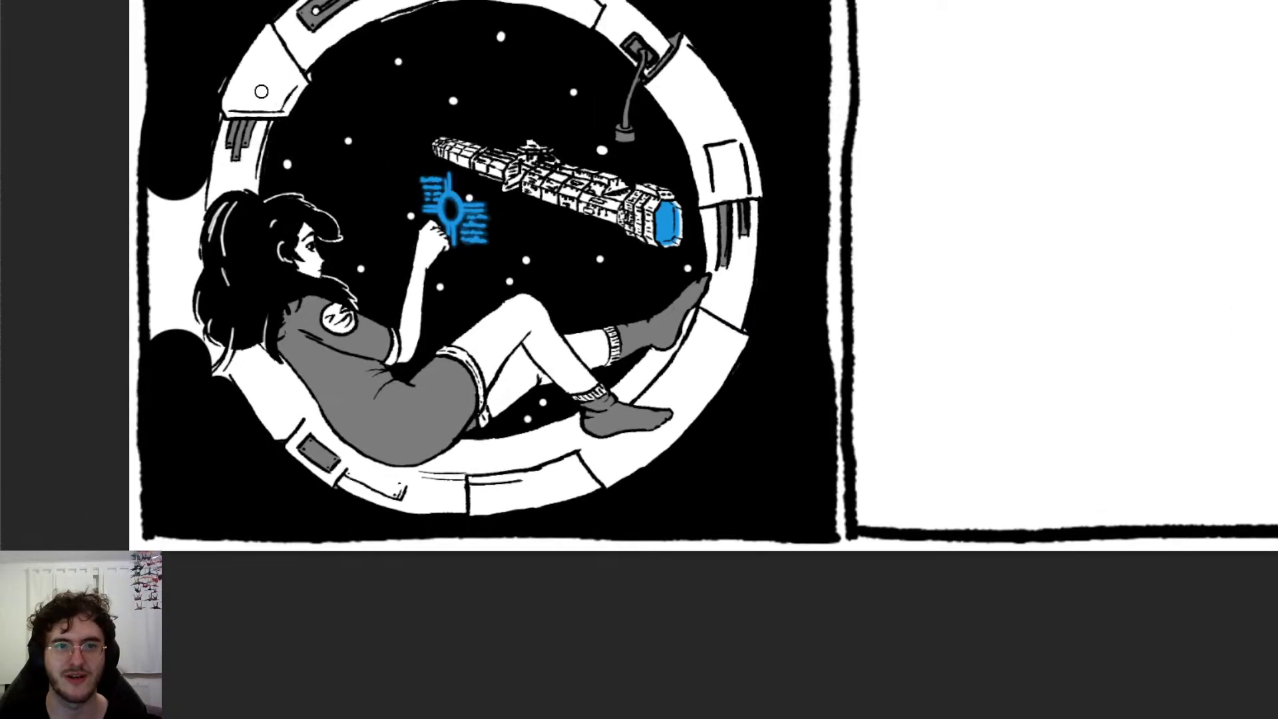
Step: Fill the white gap between the upper and lower black areas behind the woman's hair with black
scroll(219, 185, "left", 1)
scroll(220, 193, "up", 5)
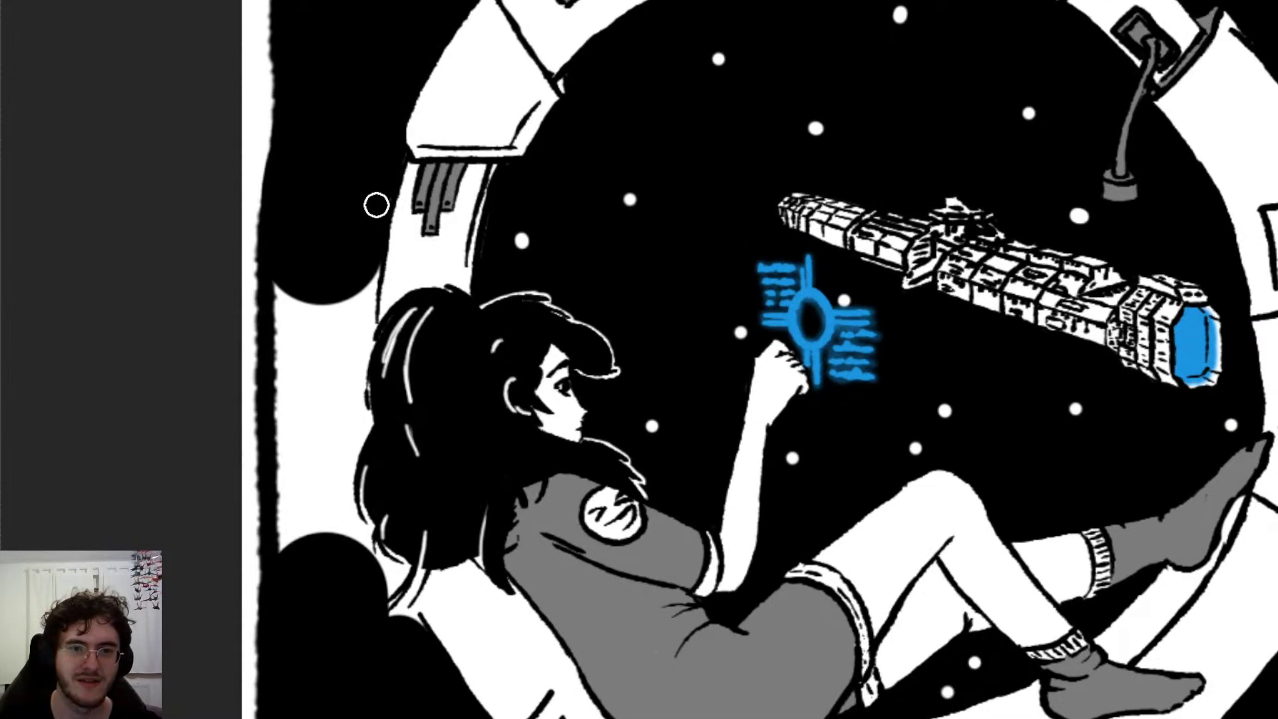
mouse_move(344, 316)
left_mouse_down()
mouse_move(285, 362)
mouse_move(282, 541)
mouse_move(282, 411)
mouse_move(318, 545)
mouse_move(337, 331)
left_mouse_up()
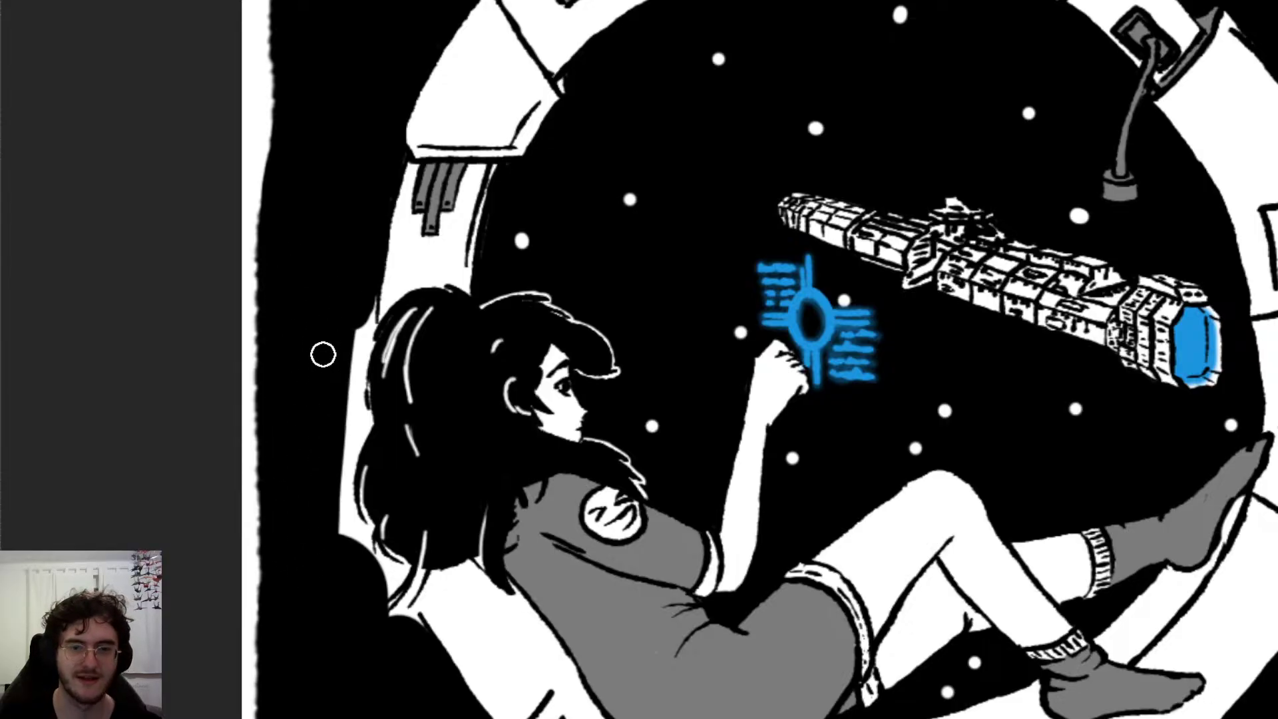
Step: Paint the black background closer around the back of the woman's hair, leaving a thin white margin, and whiten around the lowest hair tips
scroll(323, 355, "up", 5)
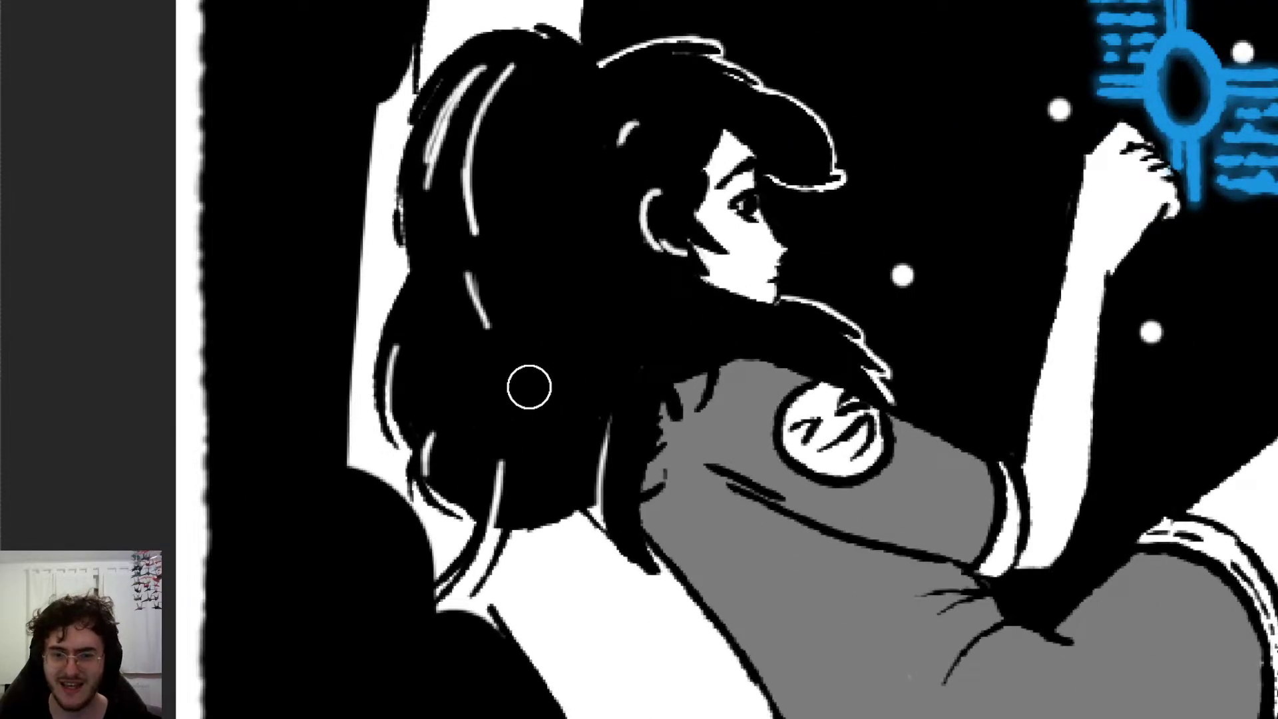
left_click_drag(431, 607, 409, 623)
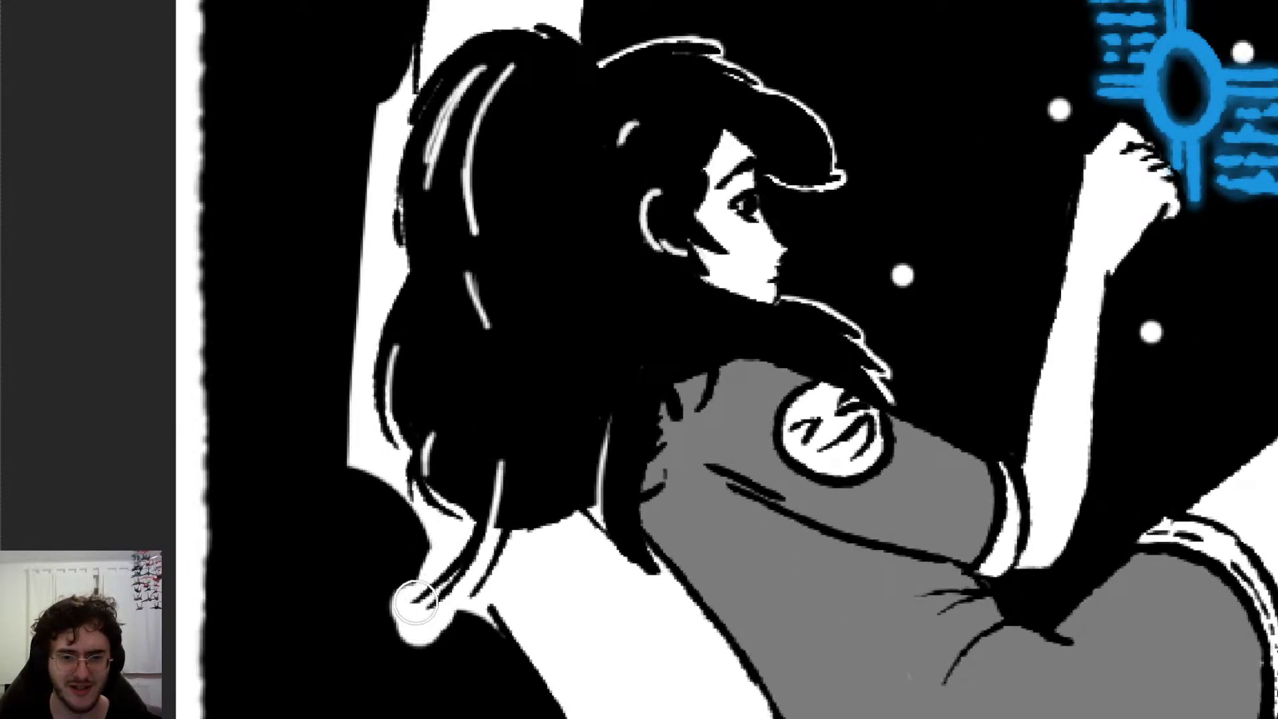
mouse_move(368, 493)
left_mouse_down()
mouse_move(328, 422)
mouse_move(368, 229)
left_mouse_up()
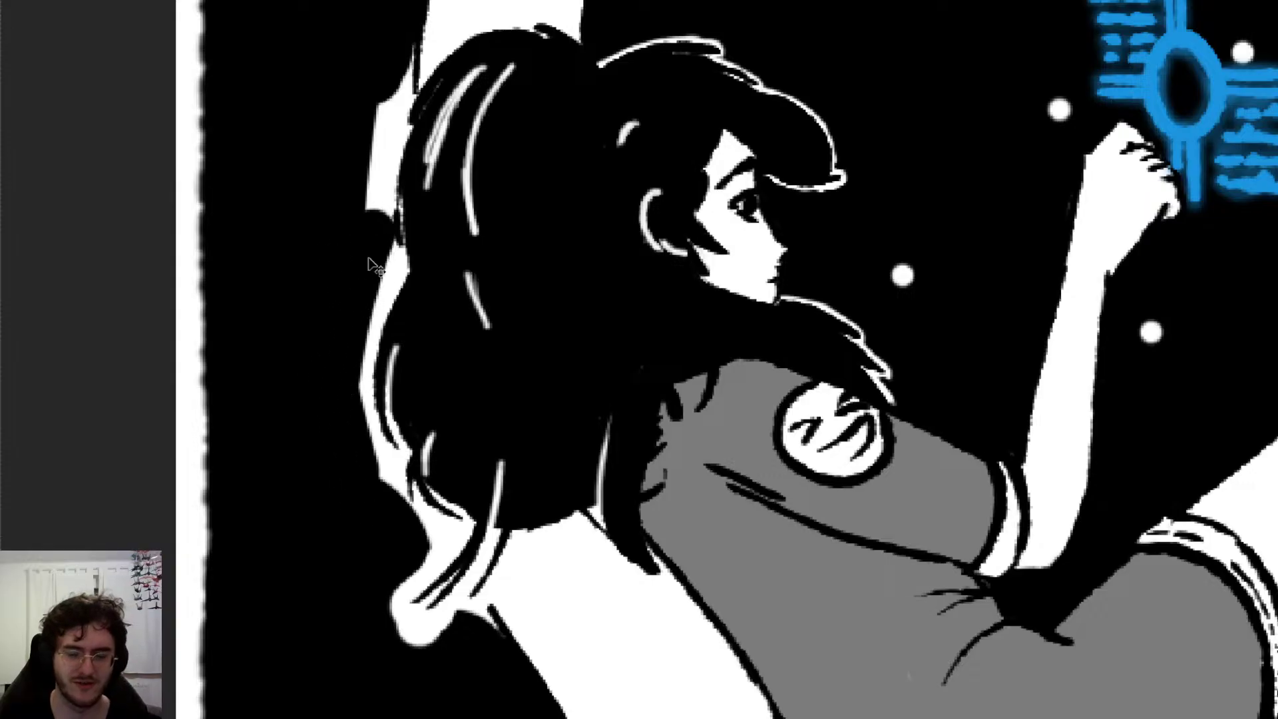
key("ctrl+z")
mouse_move(334, 382)
left_mouse_down()
mouse_move(363, 261)
mouse_move(353, 174)
mouse_move(353, 186)
mouse_move(385, 63)
left_mouse_up()
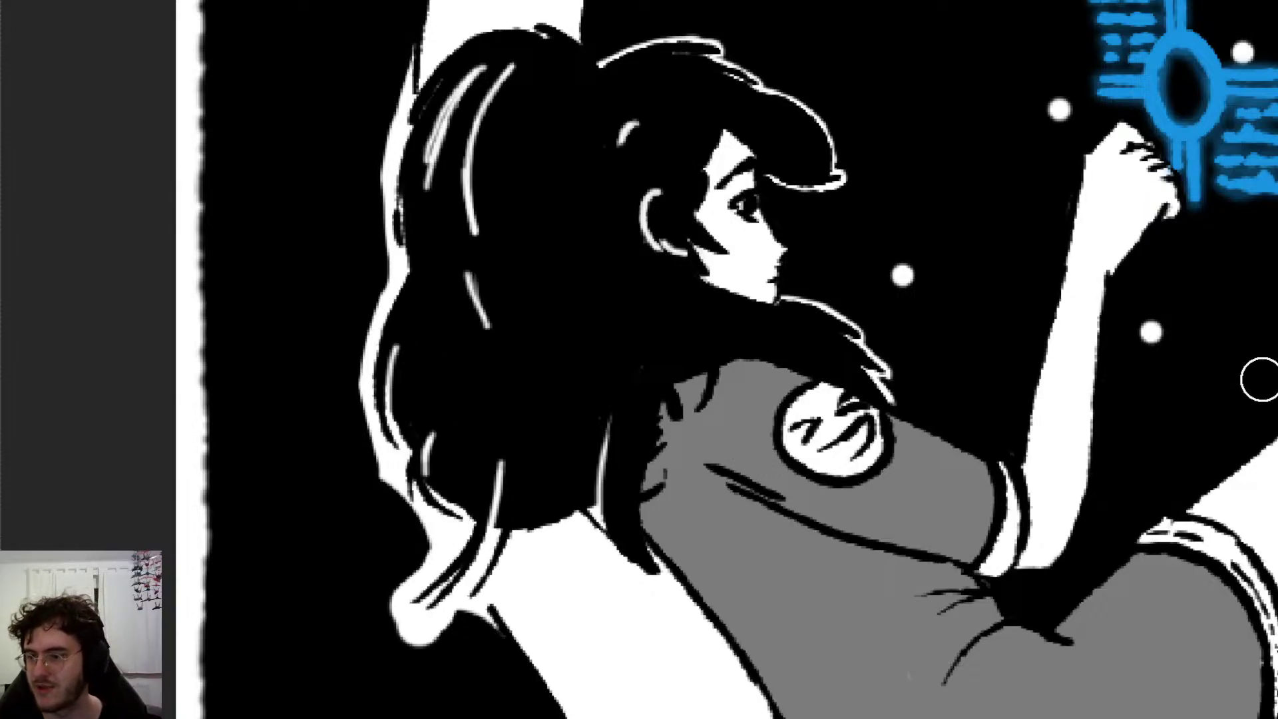
Step: Continue the ring's outer edge as a thin black line through the lowest hair tips up to the underside of the hair
scroll(865, 416, "down", 7)
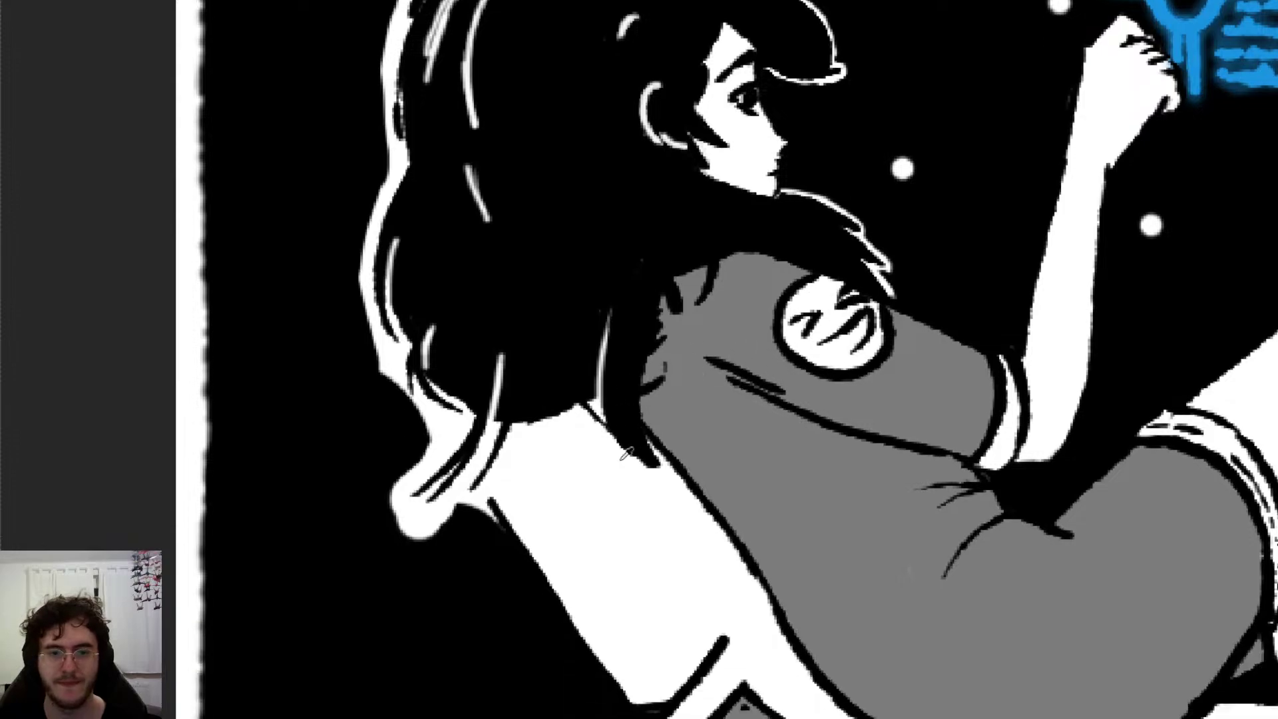
scroll(612, 452, "up", 4)
scroll(326, 306, "up", 1)
scroll(293, 279, "down", 2)
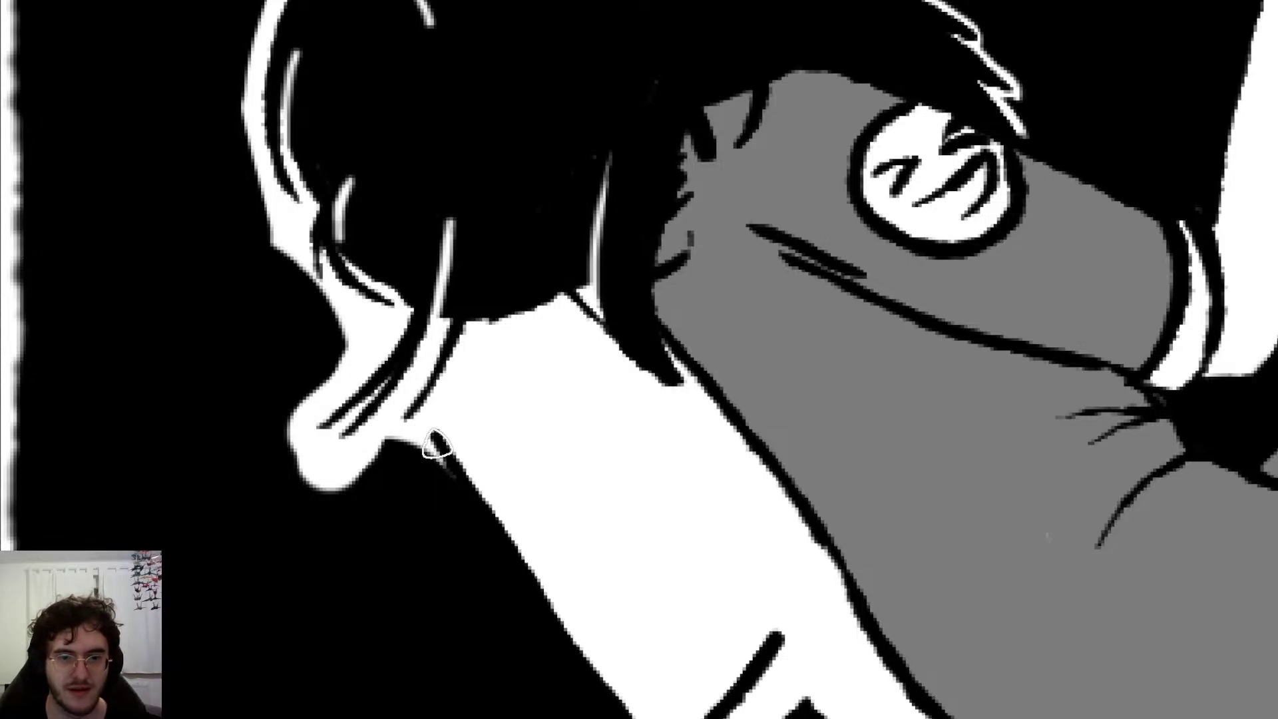
left_click_drag(447, 458, 380, 283)
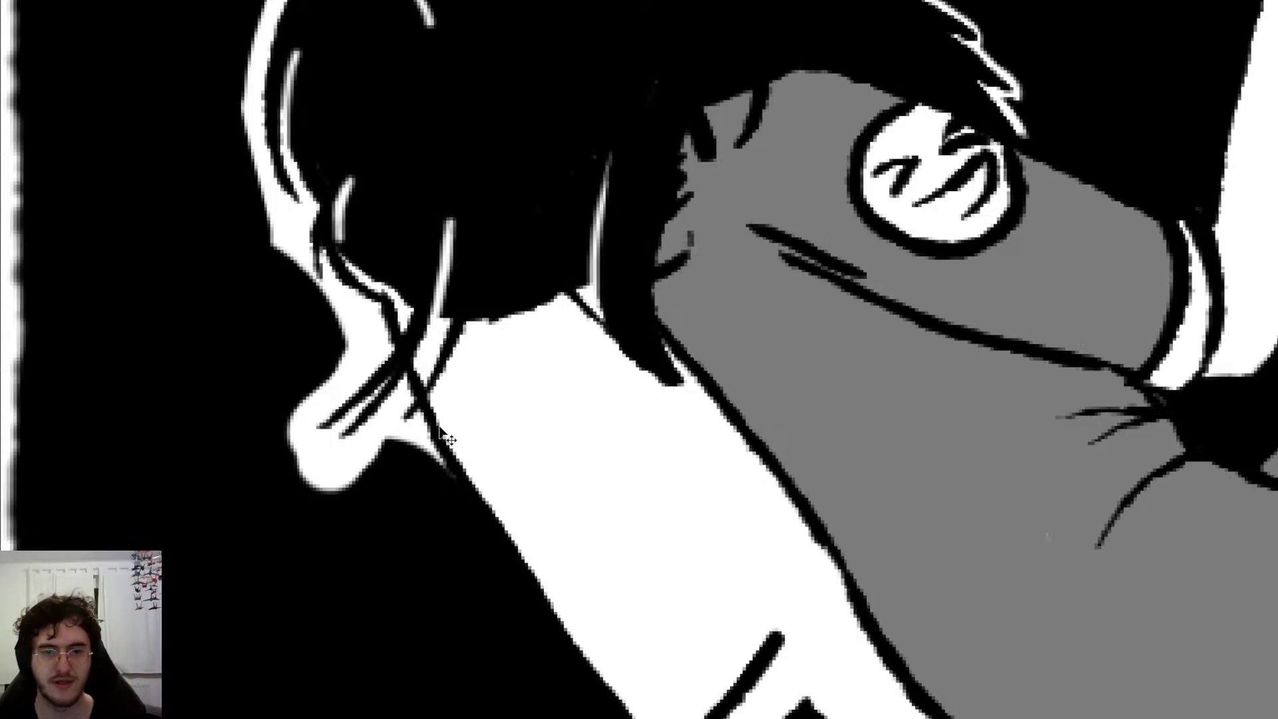
key("ctrl+z")
key("ctrl+z")
mouse_move(437, 441)
left_mouse_down()
mouse_move(452, 469)
mouse_move(357, 259)
left_mouse_up()
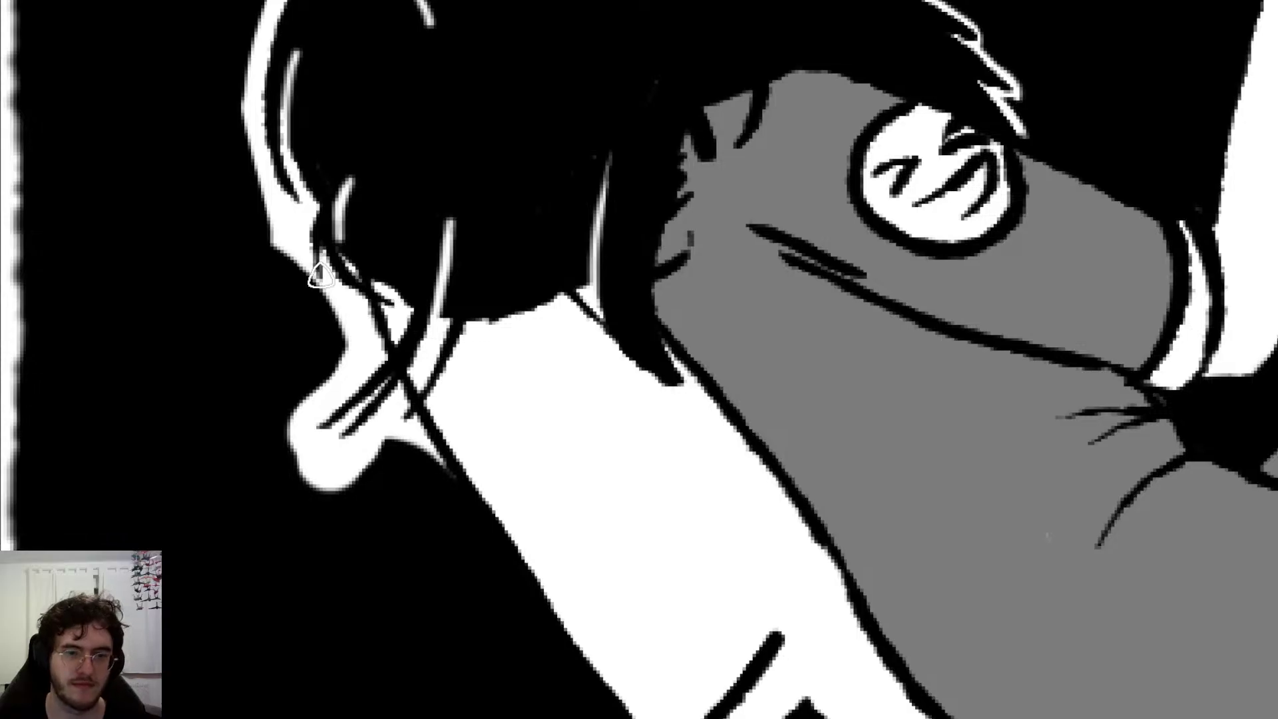
Step: Fill the white margin around the hair tips and along the back of the hair with black, up to the ring's outer edge
mouse_move(286, 433)
left_mouse_down()
mouse_move(274, 406)
mouse_move(337, 498)
mouse_move(366, 491)
mouse_move(362, 516)
mouse_move(309, 336)
mouse_move(371, 371)
mouse_move(366, 348)
mouse_move(411, 397)
mouse_move(333, 251)
mouse_move(390, 396)
mouse_move(385, 374)
mouse_move(360, 388)
mouse_move(285, 134)
mouse_move(265, 157)
mouse_move(354, 363)
mouse_move(343, 318)
left_mouse_up()
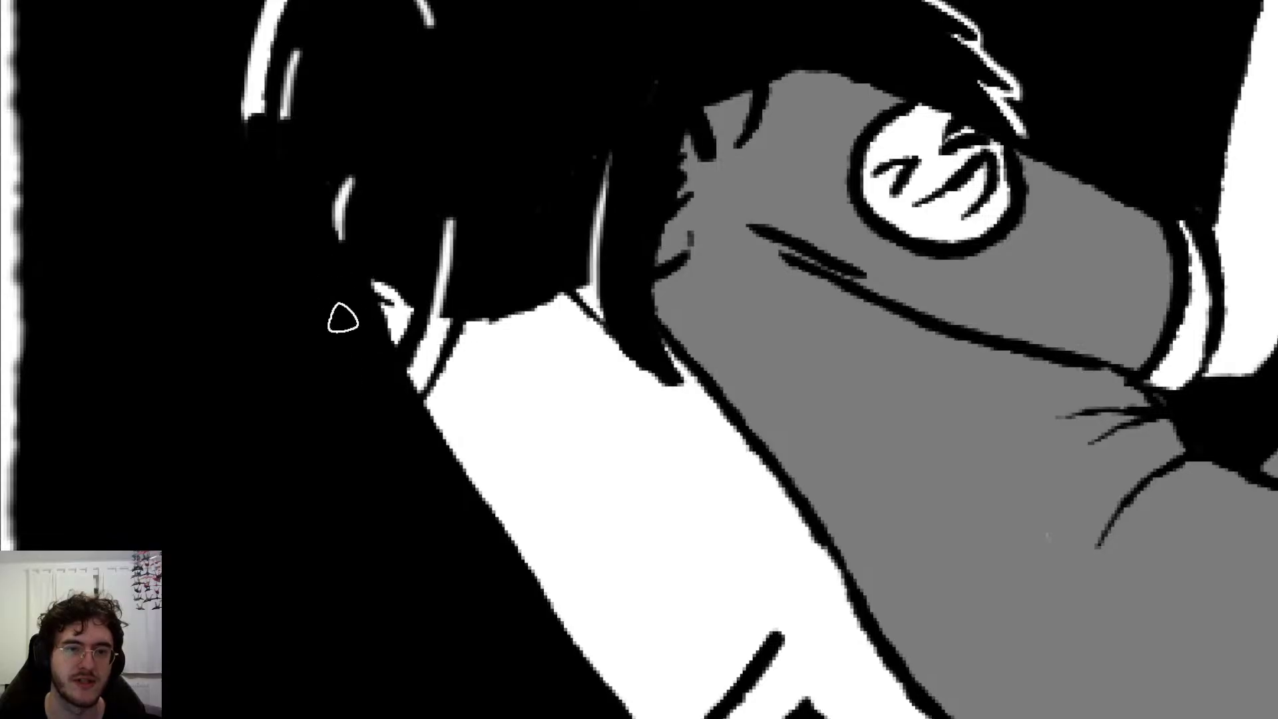
scroll(282, 241, "up", 5)
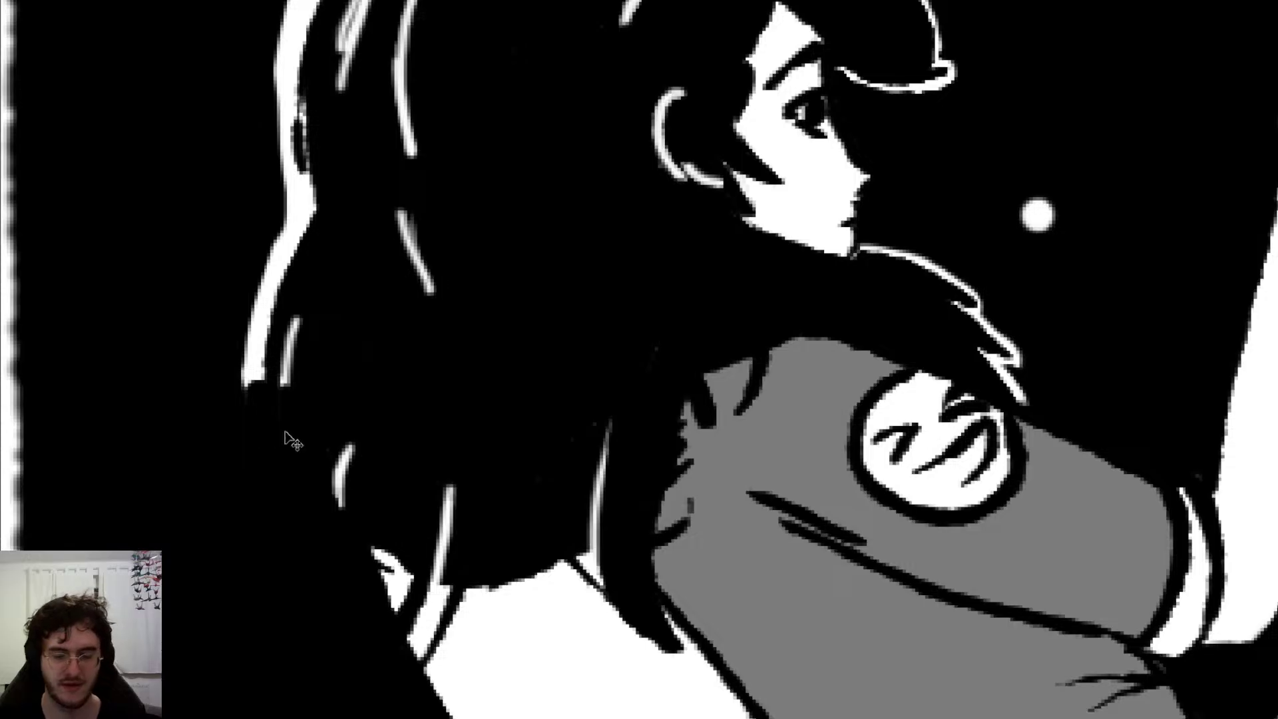
mouse_move(259, 436)
left_mouse_down()
mouse_move(240, 399)
mouse_move(303, 190)
mouse_move(295, 198)
mouse_move(286, 180)
mouse_move(299, 63)
mouse_move(291, 142)
left_mouse_up()
scroll(296, 140, "up", 5)
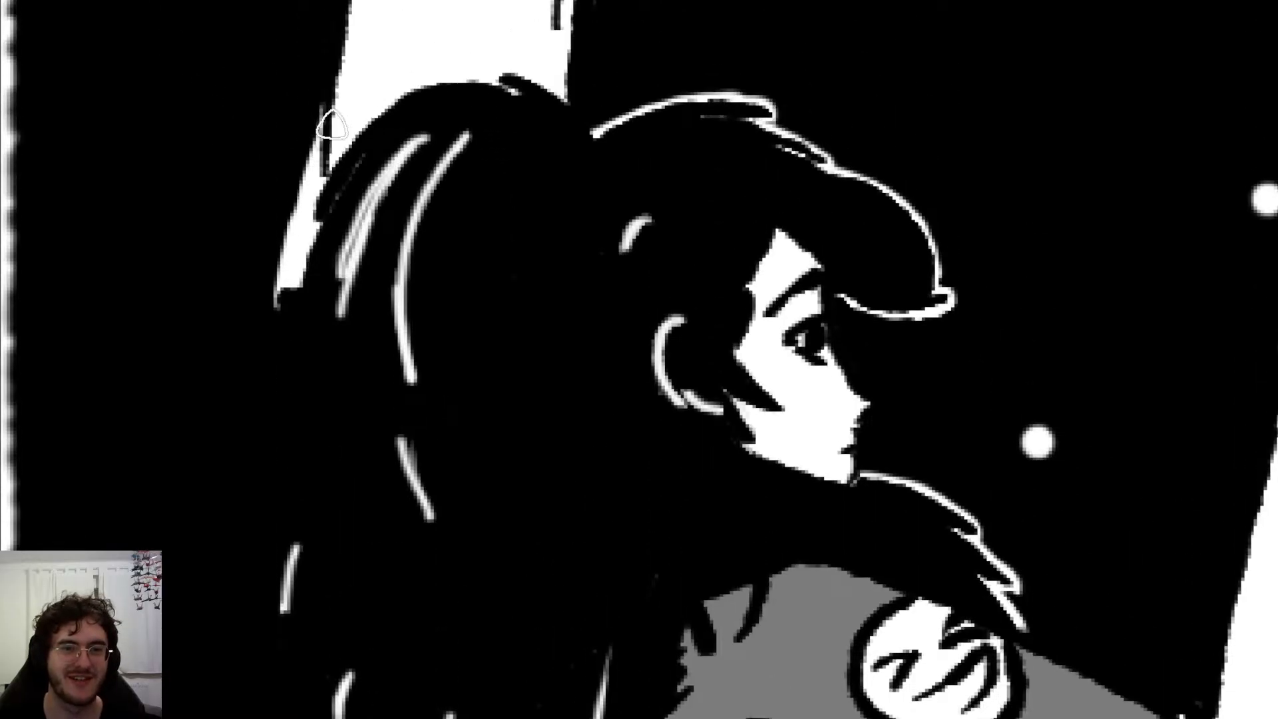
mouse_move(330, 119)
left_mouse_down()
mouse_move(320, 213)
mouse_move(311, 157)
mouse_move(278, 318)
mouse_move(257, 253)
left_mouse_up()
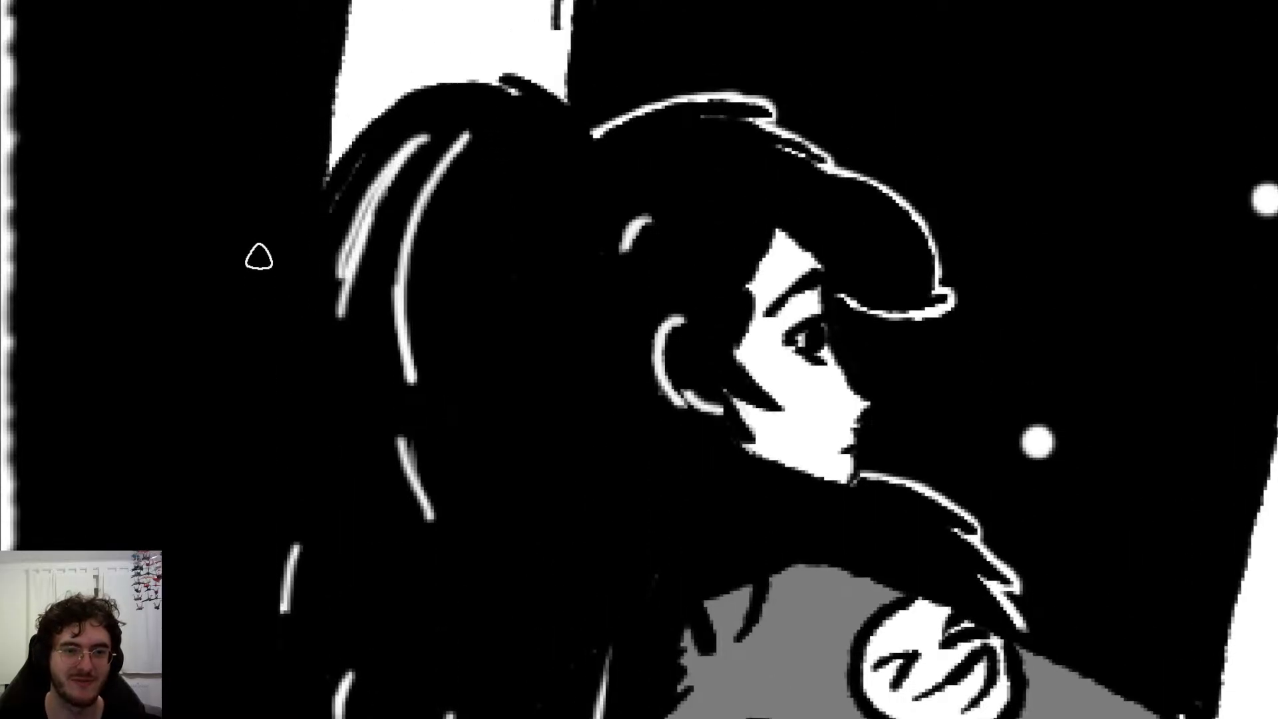
scroll(258, 244, "down", 6)
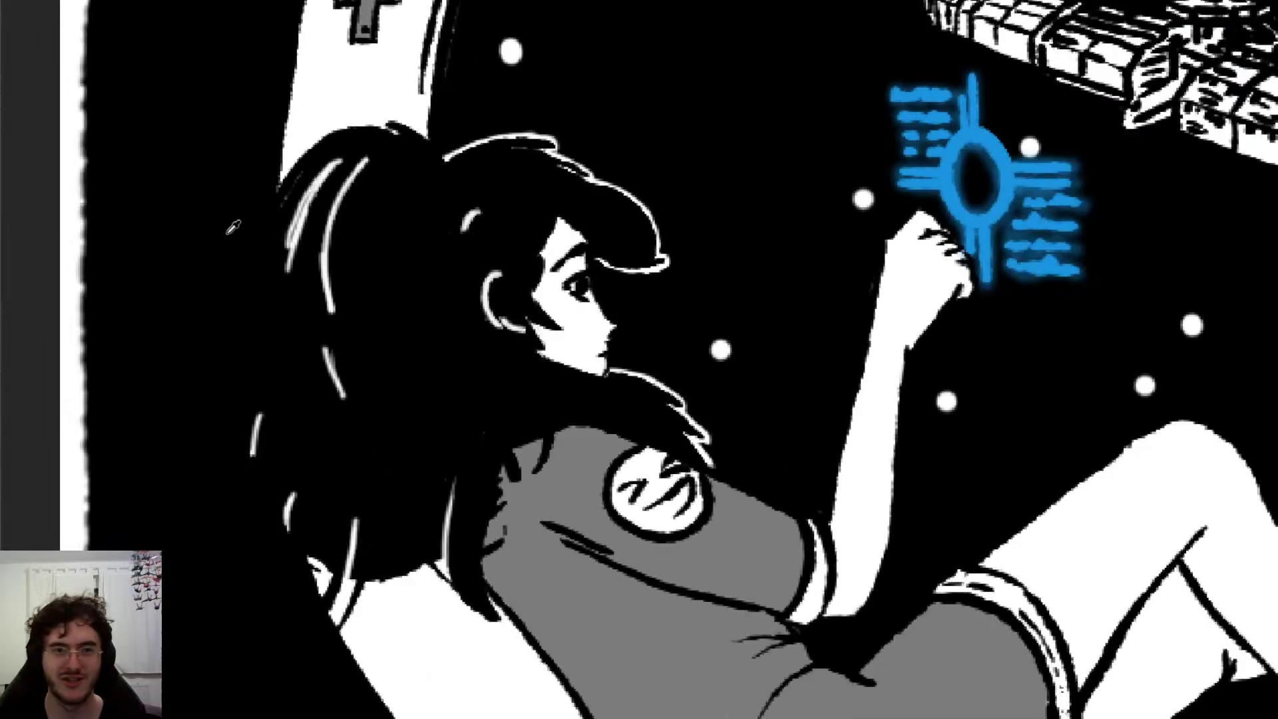
scroll(226, 277, "up", 4)
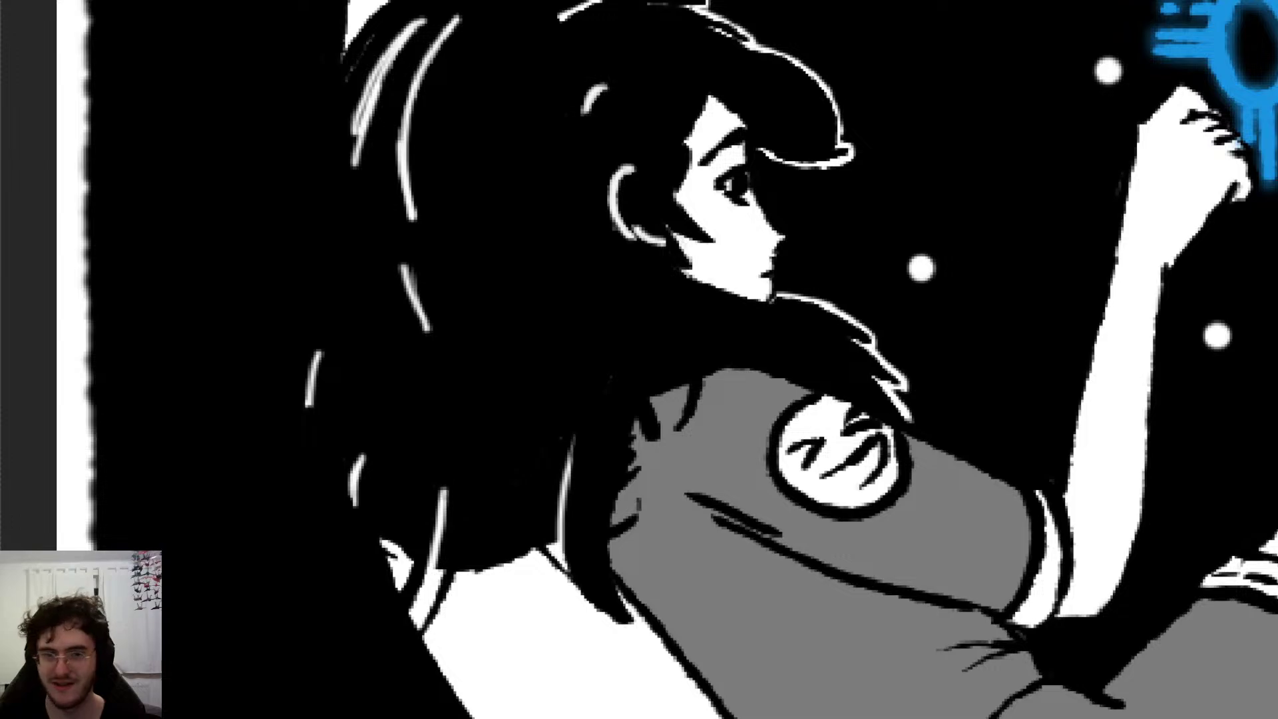
Step: Restore the last selection and paint a thin white outline along the back of the woman's hair, down to its lower curls
key("ctrl+shift+d")
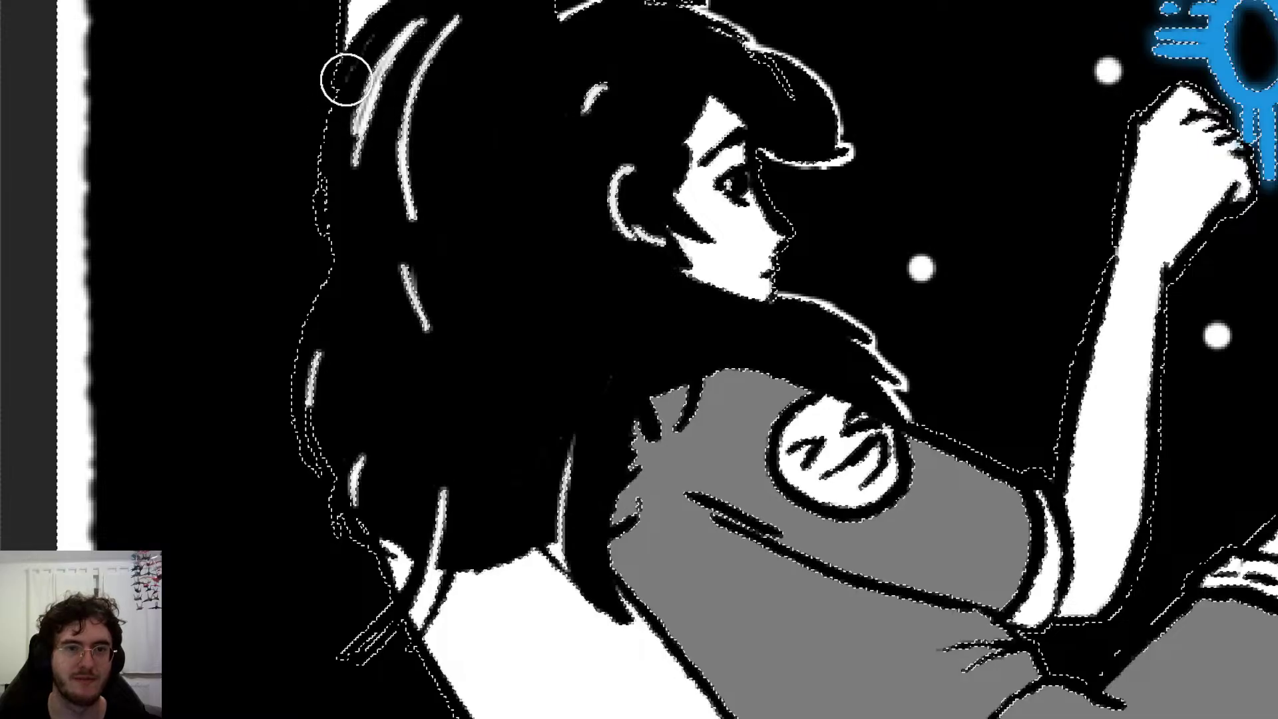
mouse_move(355, 87)
left_mouse_down()
mouse_move(354, 63)
mouse_move(337, 197)
mouse_move(353, 277)
mouse_move(321, 335)
left_mouse_up()
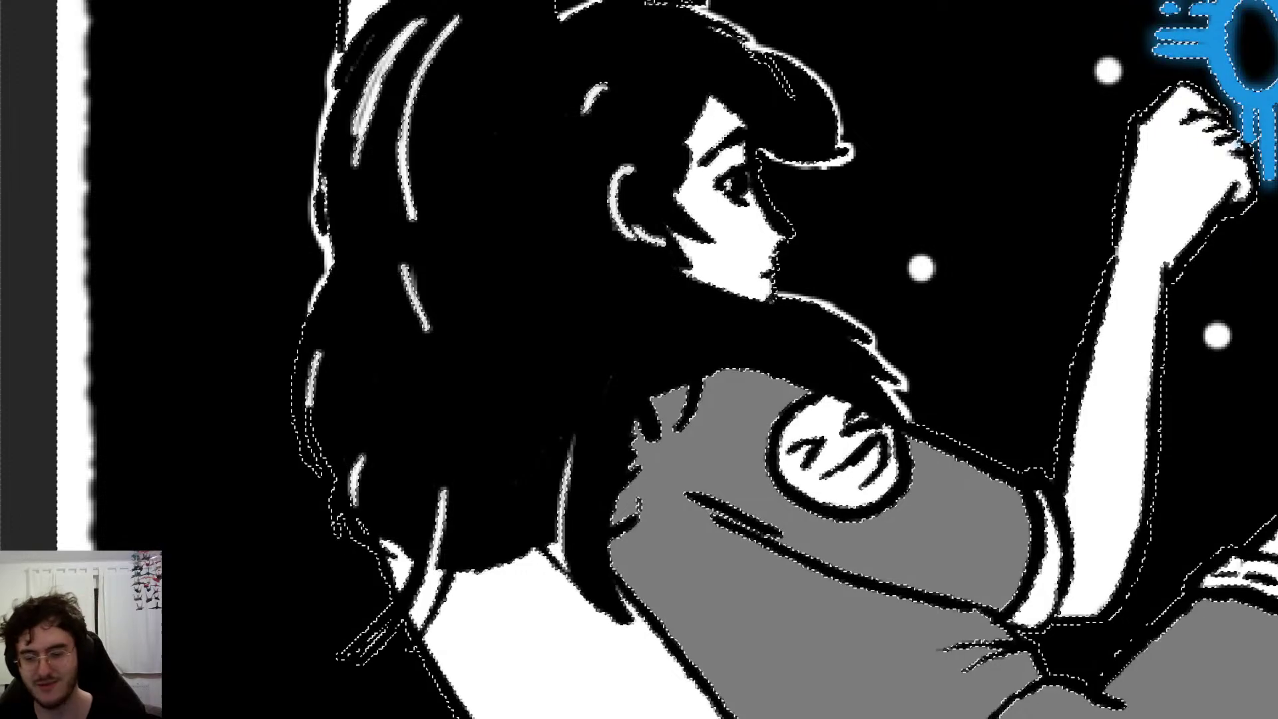
scroll(132, 425, "up", 1)
scroll(132, 425, "up", 2)
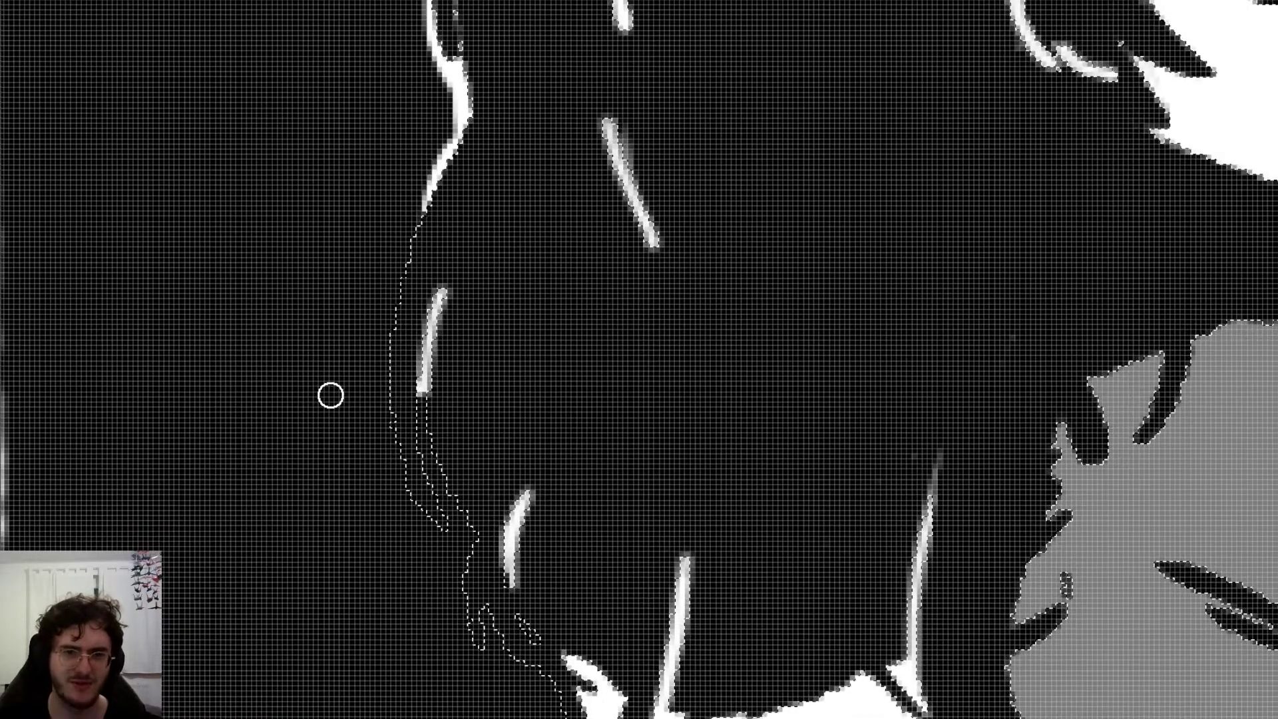
mouse_move(404, 320)
left_mouse_down()
mouse_move(442, 183)
mouse_move(408, 277)
mouse_move(397, 363)
mouse_move(422, 487)
mouse_move(447, 526)
mouse_move(422, 502)
mouse_move(397, 424)
mouse_move(442, 462)
mouse_move(422, 377)
mouse_move(442, 391)
mouse_move(484, 548)
mouse_move(477, 645)
mouse_move(466, 553)
mouse_move(496, 620)
mouse_move(557, 659)
mouse_move(496, 641)
left_mouse_up()
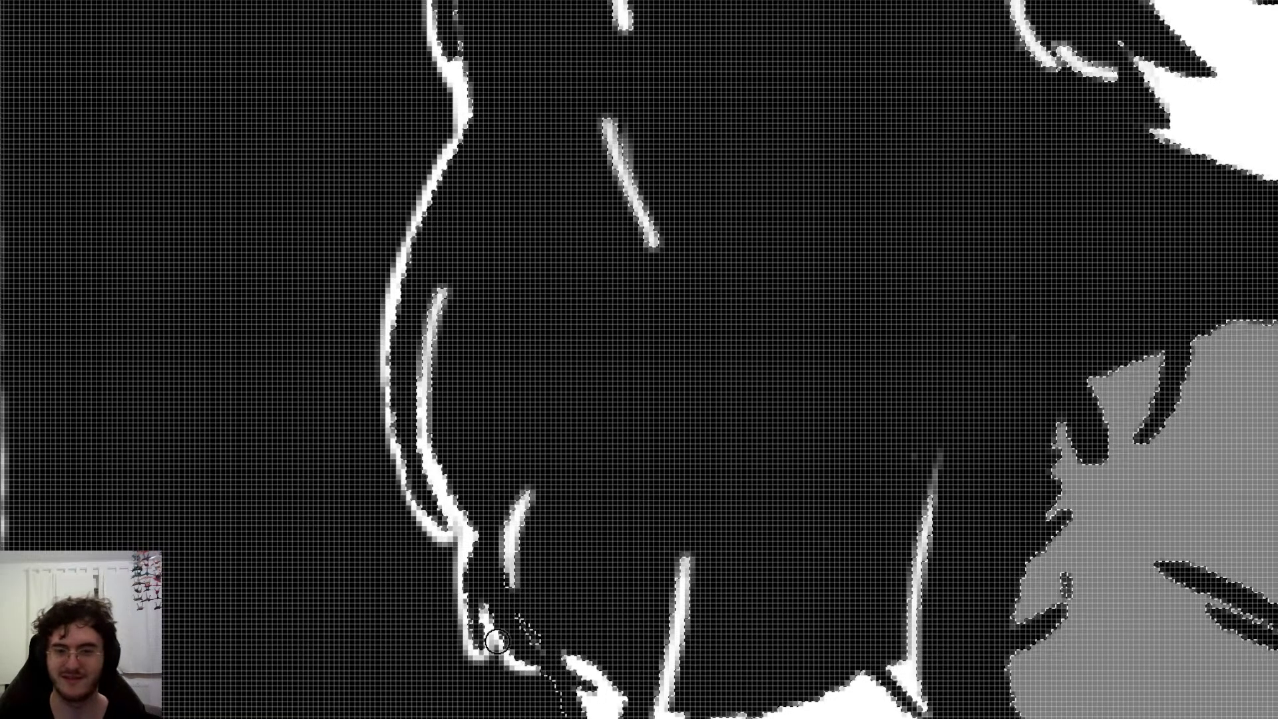
scroll(496, 641, "down", 5)
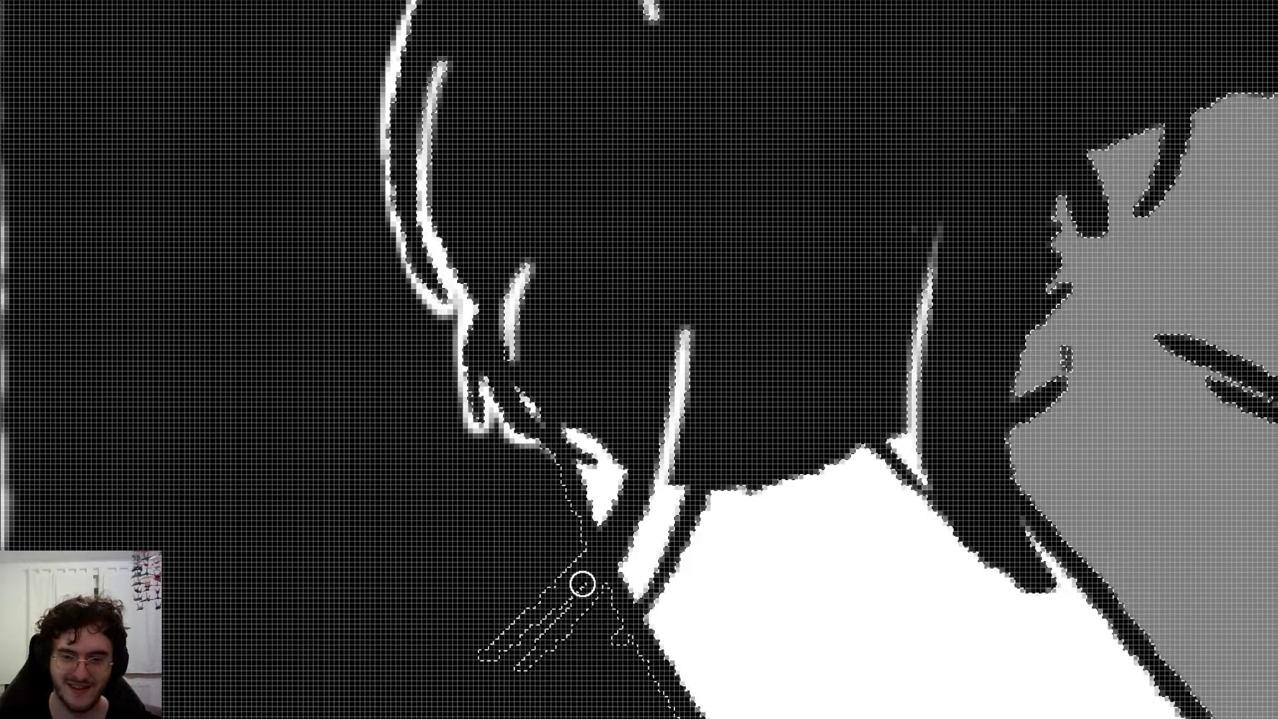
Step: Paint thin white outlines around the loose hair tips that overlap the ring's outer edge, and clear the selection
mouse_move(486, 658)
left_mouse_down()
mouse_move(571, 565)
mouse_move(503, 652)
mouse_move(596, 573)
mouse_move(520, 652)
left_mouse_up()
scroll(521, 652, "down", 5)
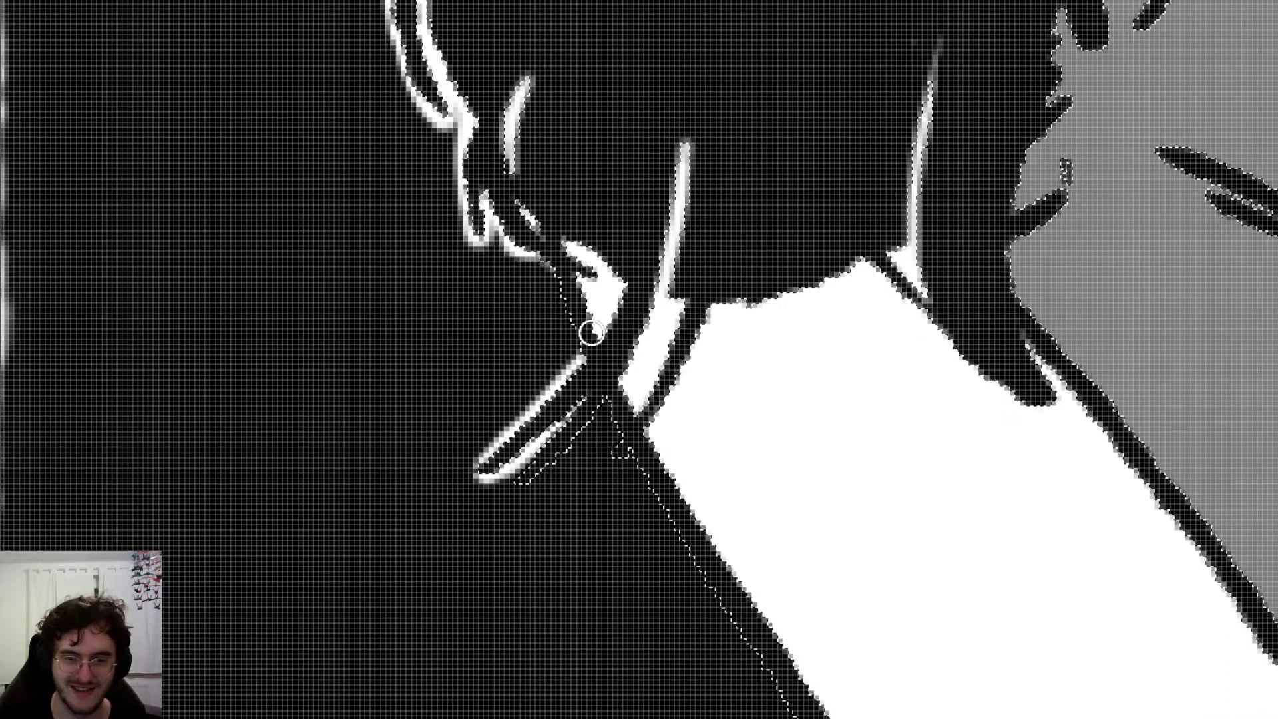
left_click_drag(518, 485, 561, 449)
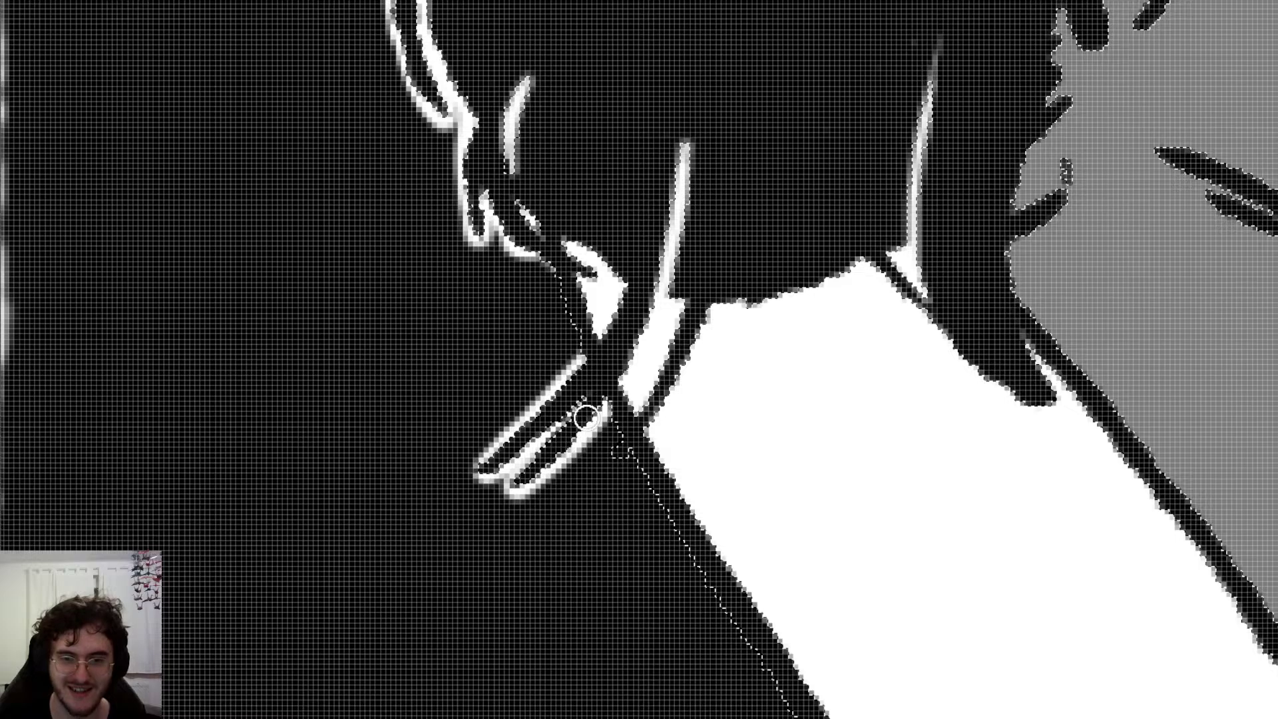
key("ctrl+z")
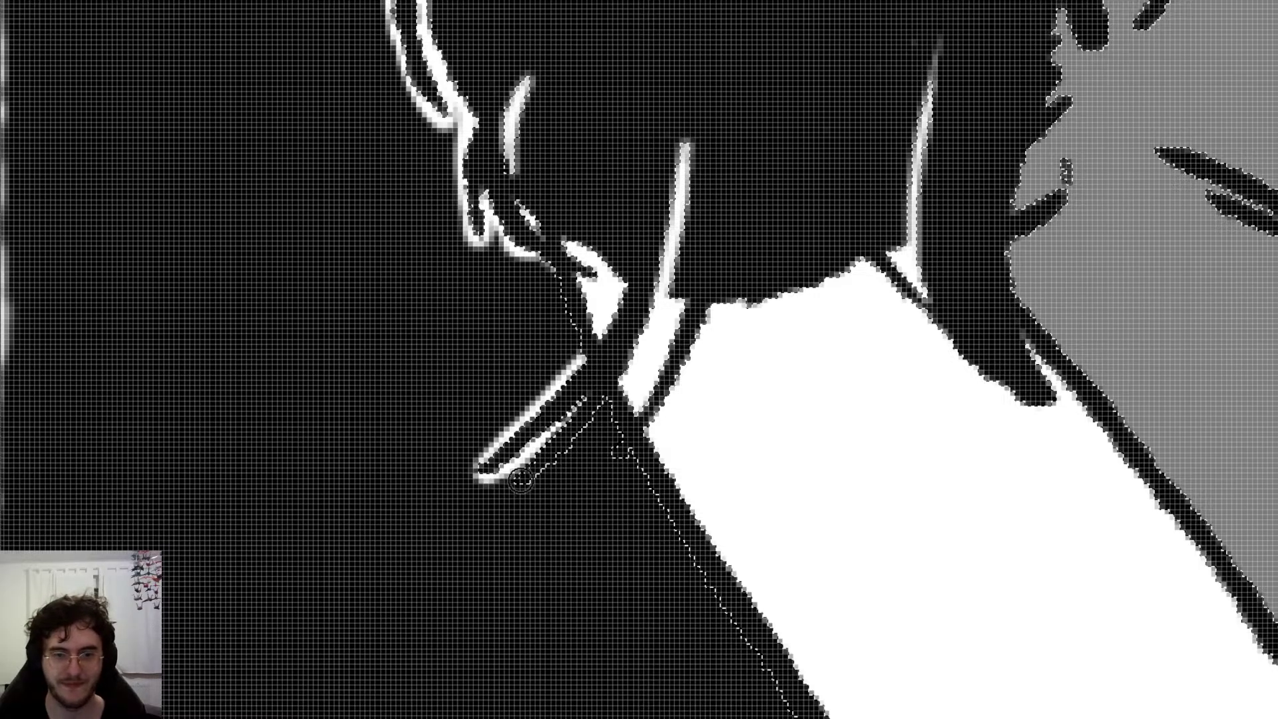
left_click_drag(521, 480, 602, 401)
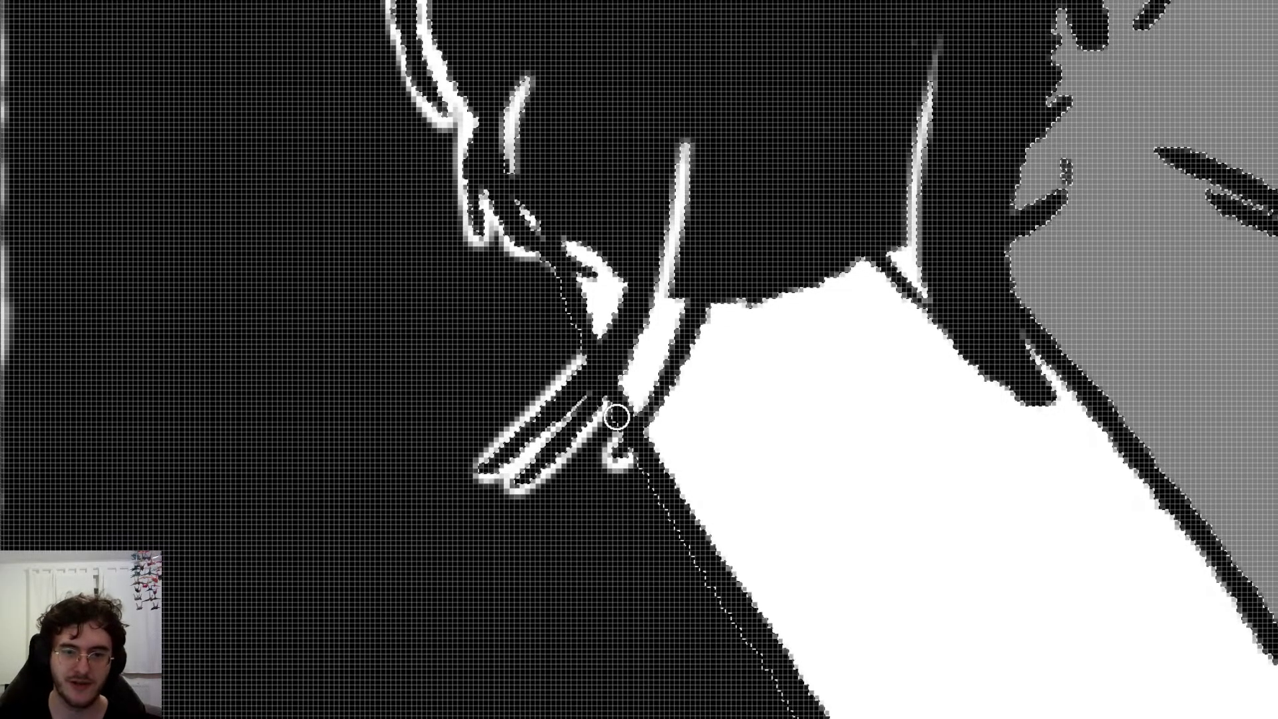
left_click_drag(485, 468, 468, 475)
scroll(530, 378, "down", 10)
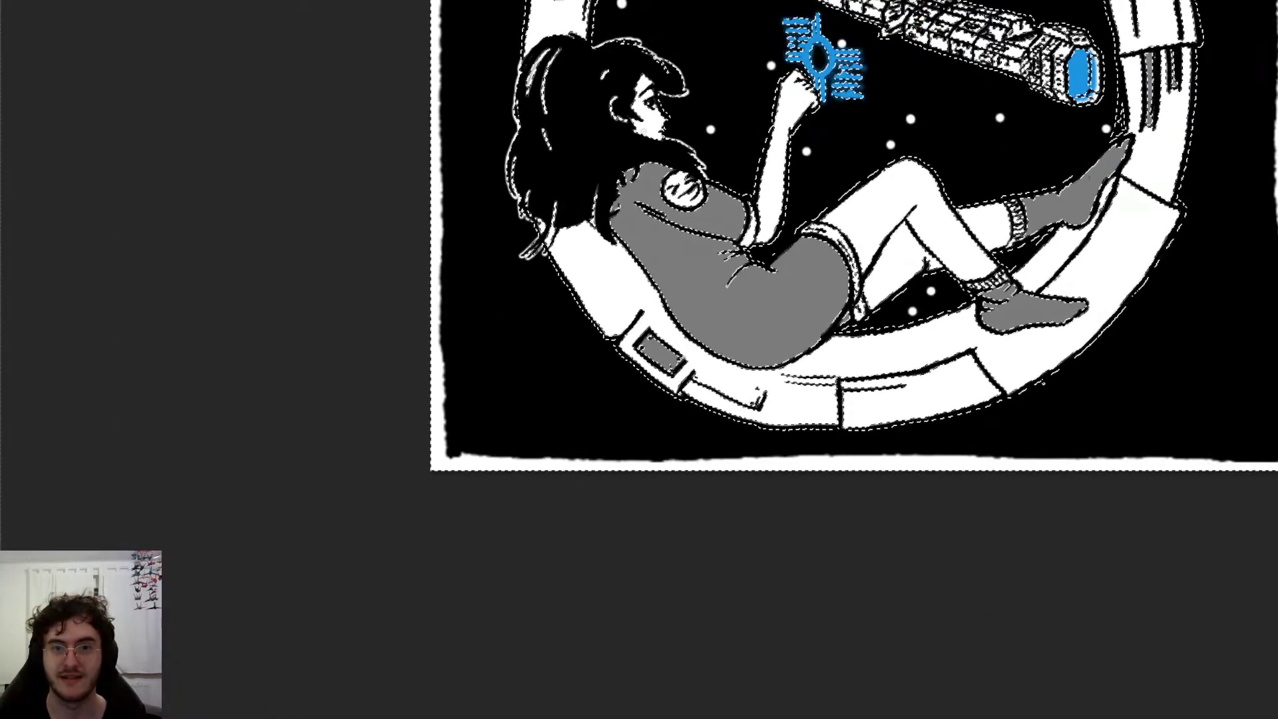
scroll(853, 304, "up", 4)
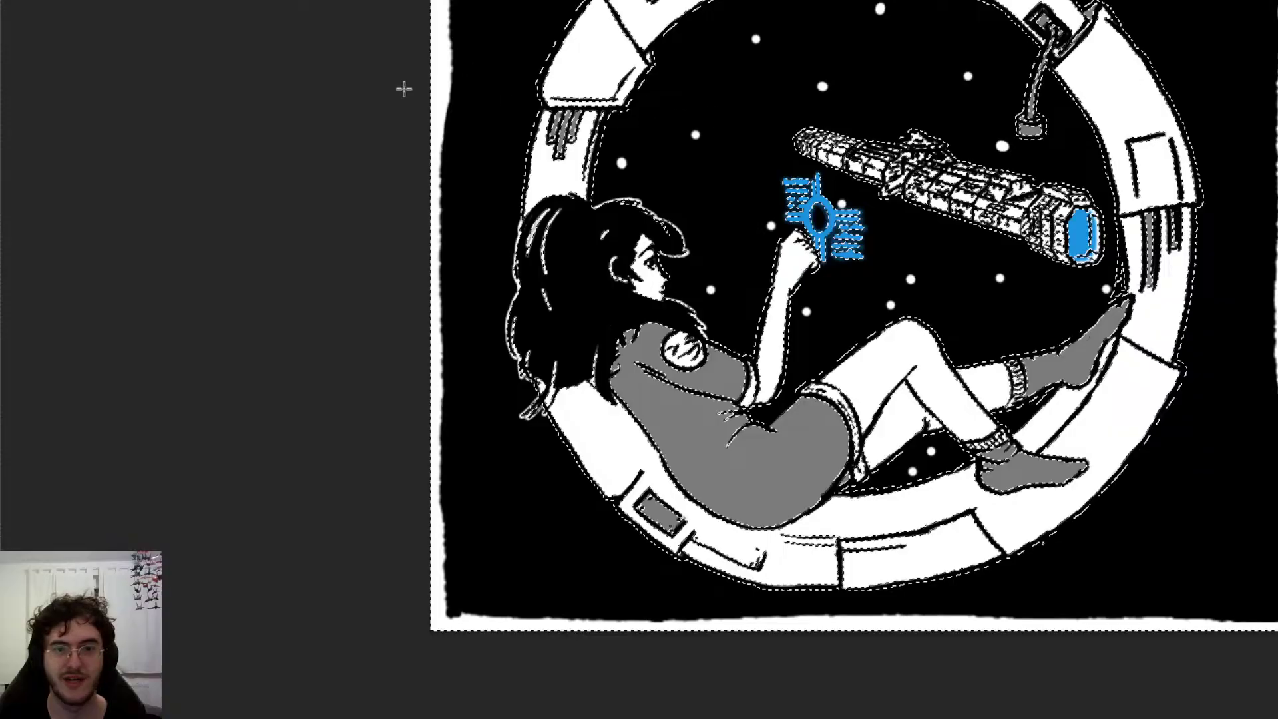
key("ctrl+d")
Step: Extend the black seam line above the ring's lower-left grey plate up to the woman's back
scroll(606, 157, "down", 2)
scroll(602, 173, "up", 2)
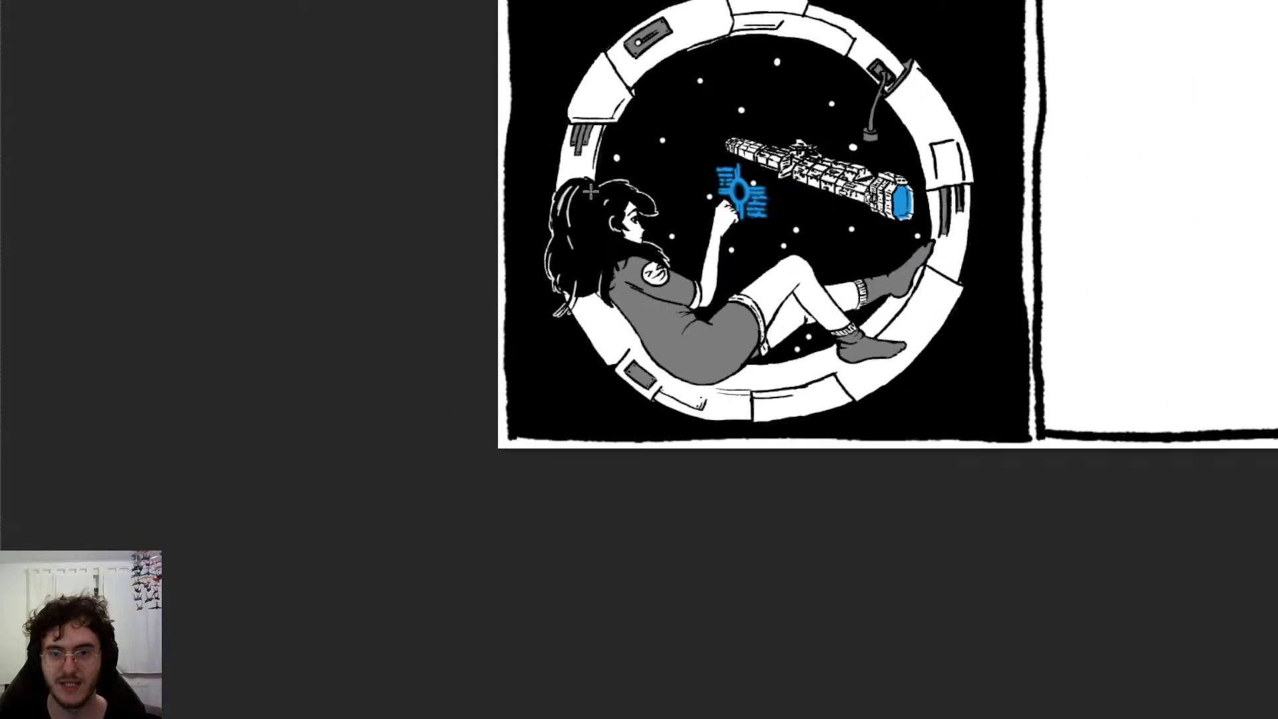
scroll(614, 322, "down", 3)
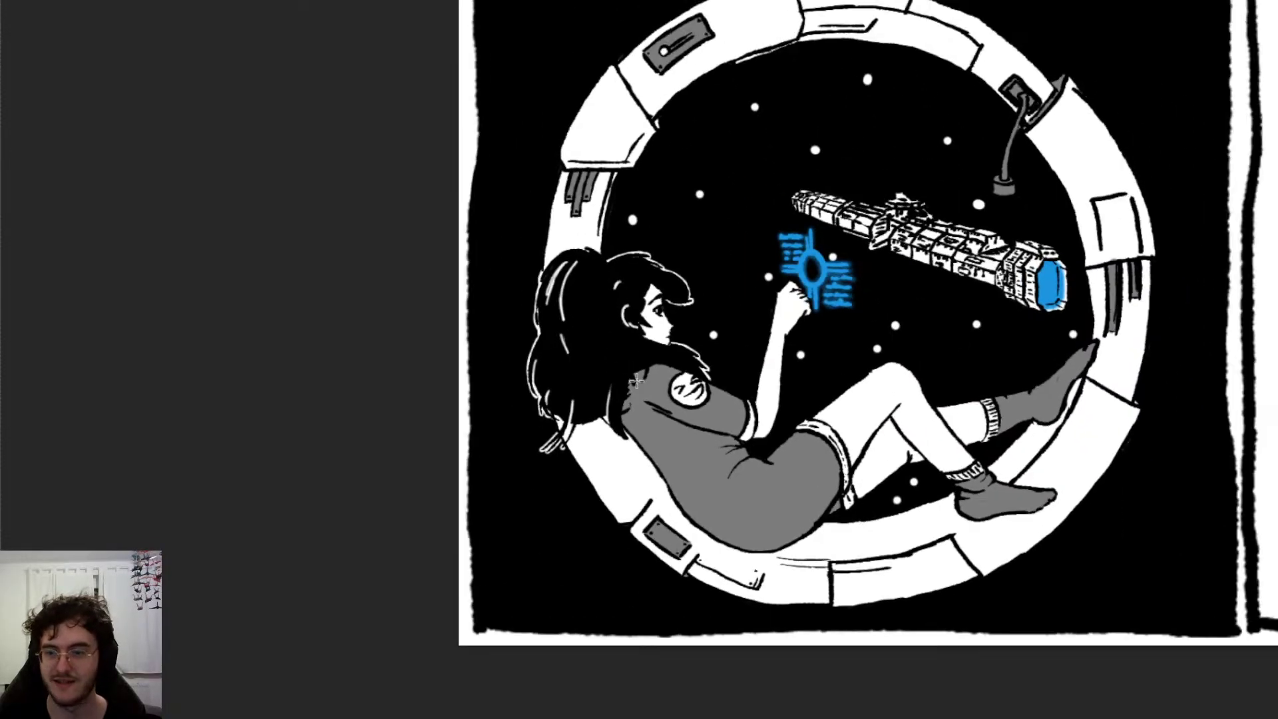
scroll(718, 452, "up", 2)
scroll(718, 453, "up", 2)
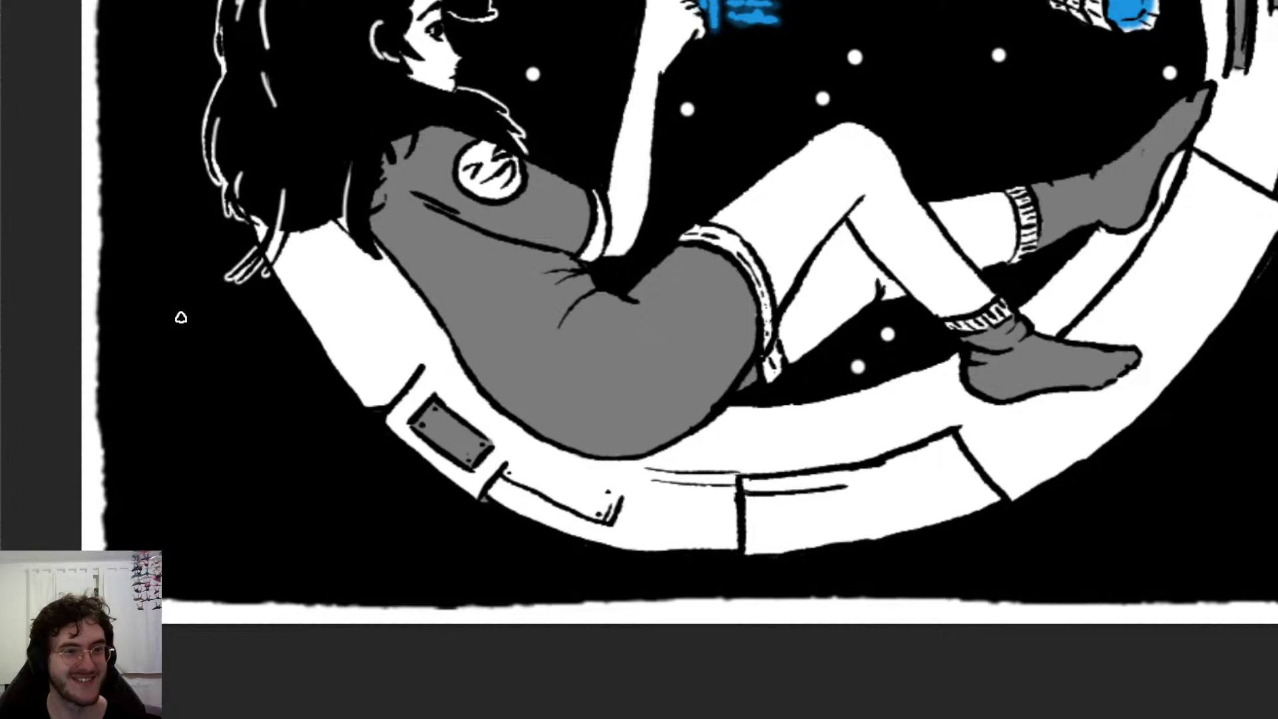
scroll(213, 324, "up", 2)
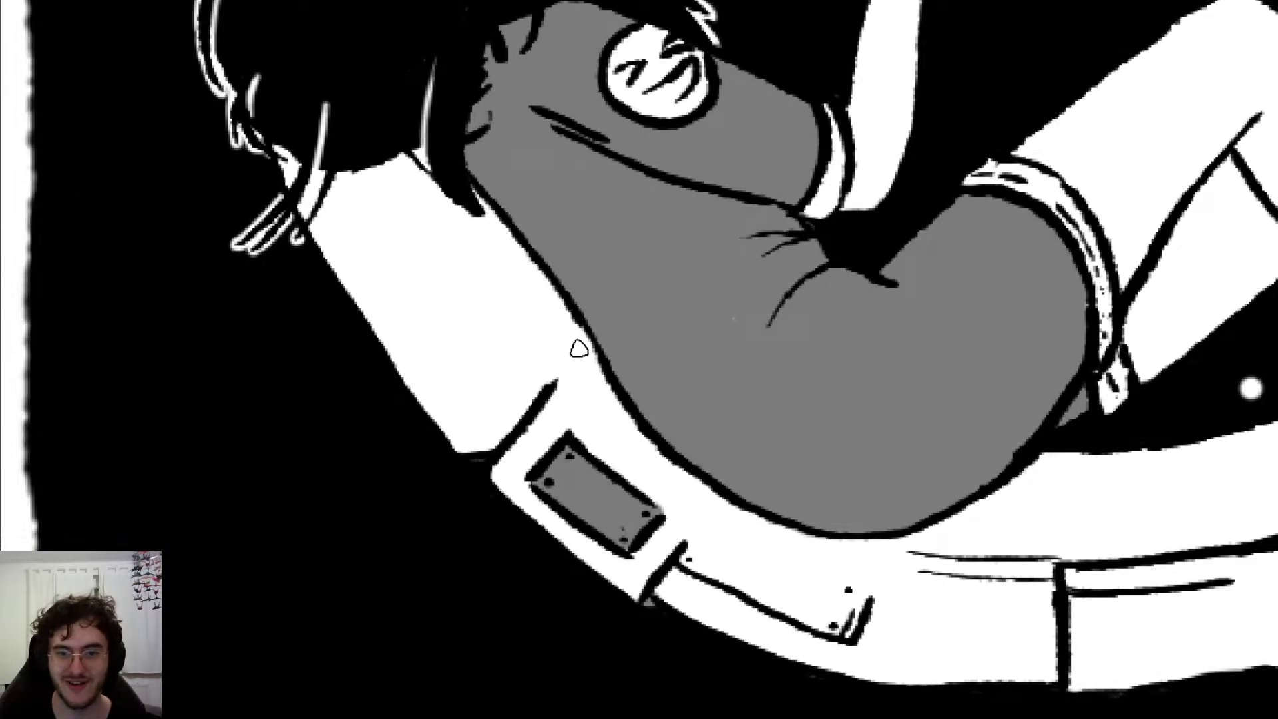
left_click_drag(578, 351, 539, 398)
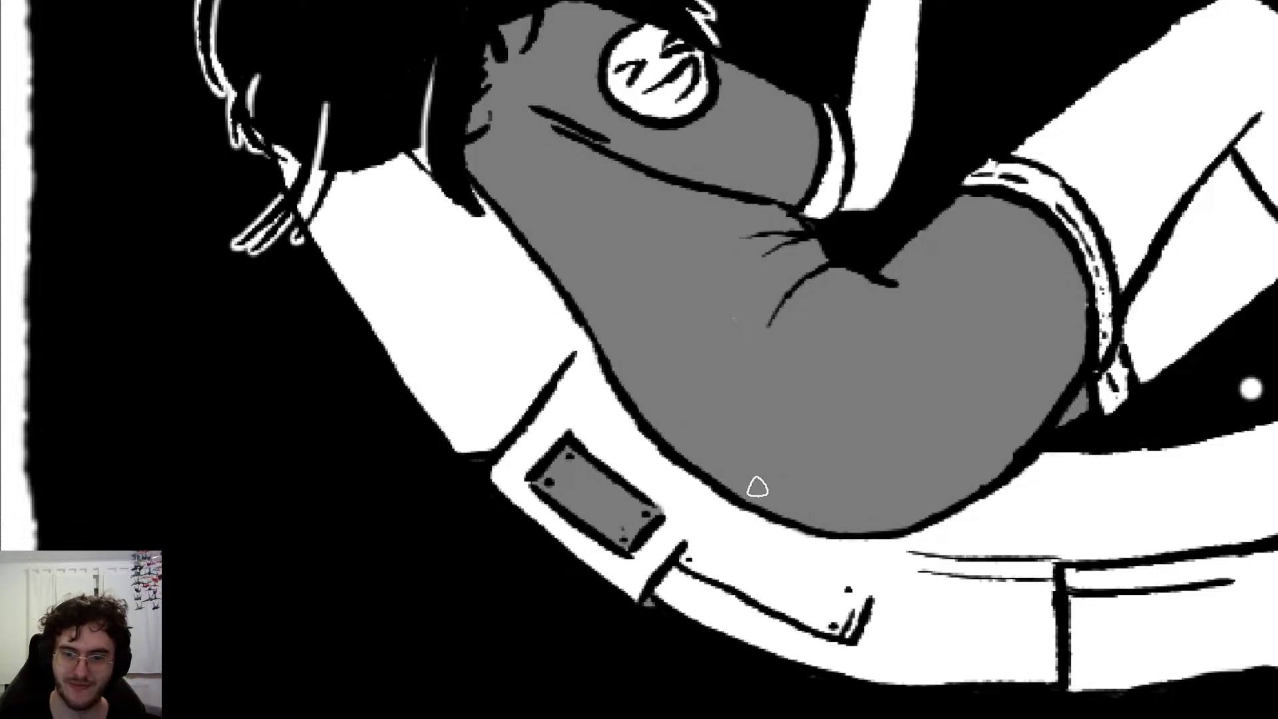
Step: Draw a thin black inner edge line on the ring behind the woman's back, running from her hair past the seam to her hip
left_click_drag(625, 409, 570, 363)
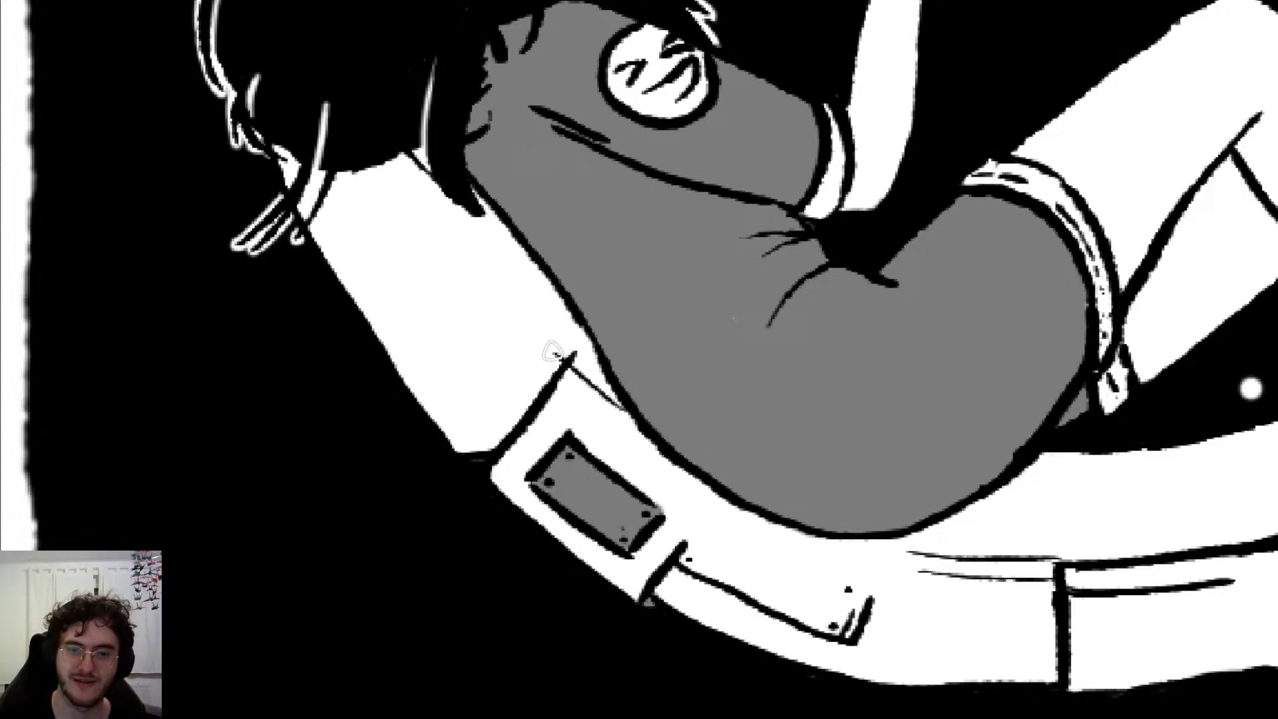
left_click_drag(526, 322, 571, 361)
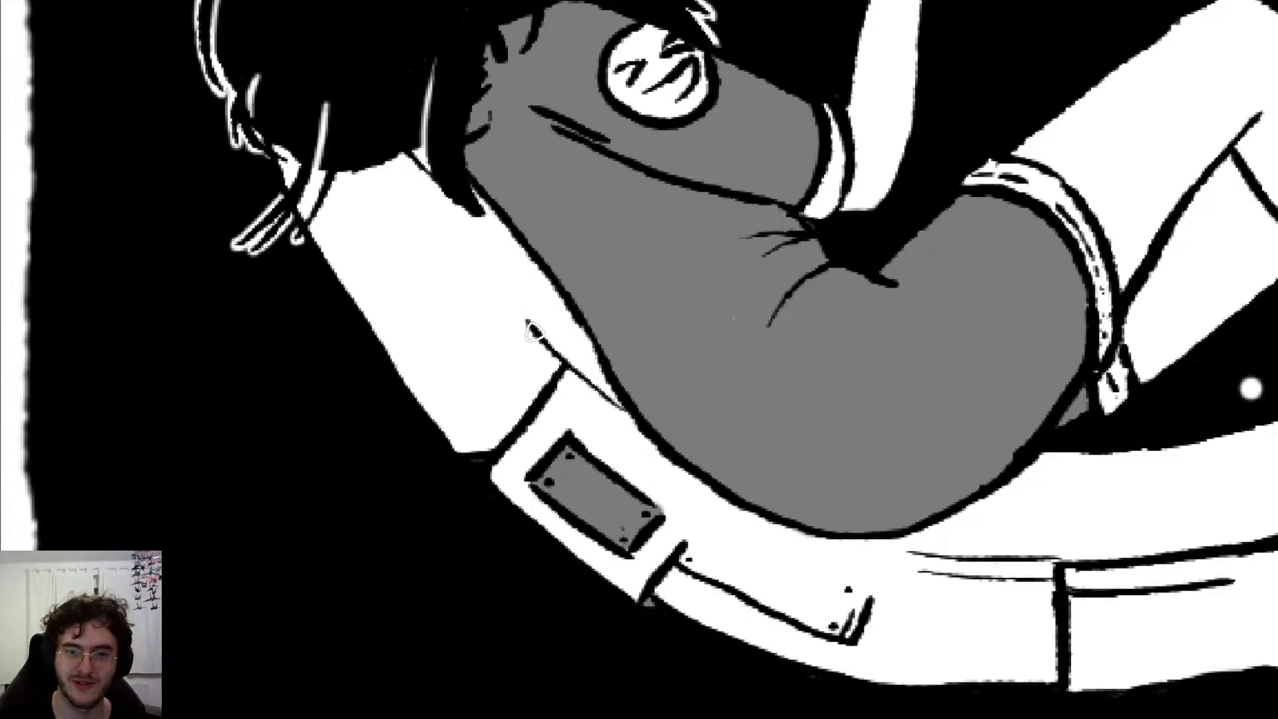
mouse_move(526, 322)
left_mouse_down()
mouse_move(422, 167)
mouse_move(443, 215)
left_mouse_up()
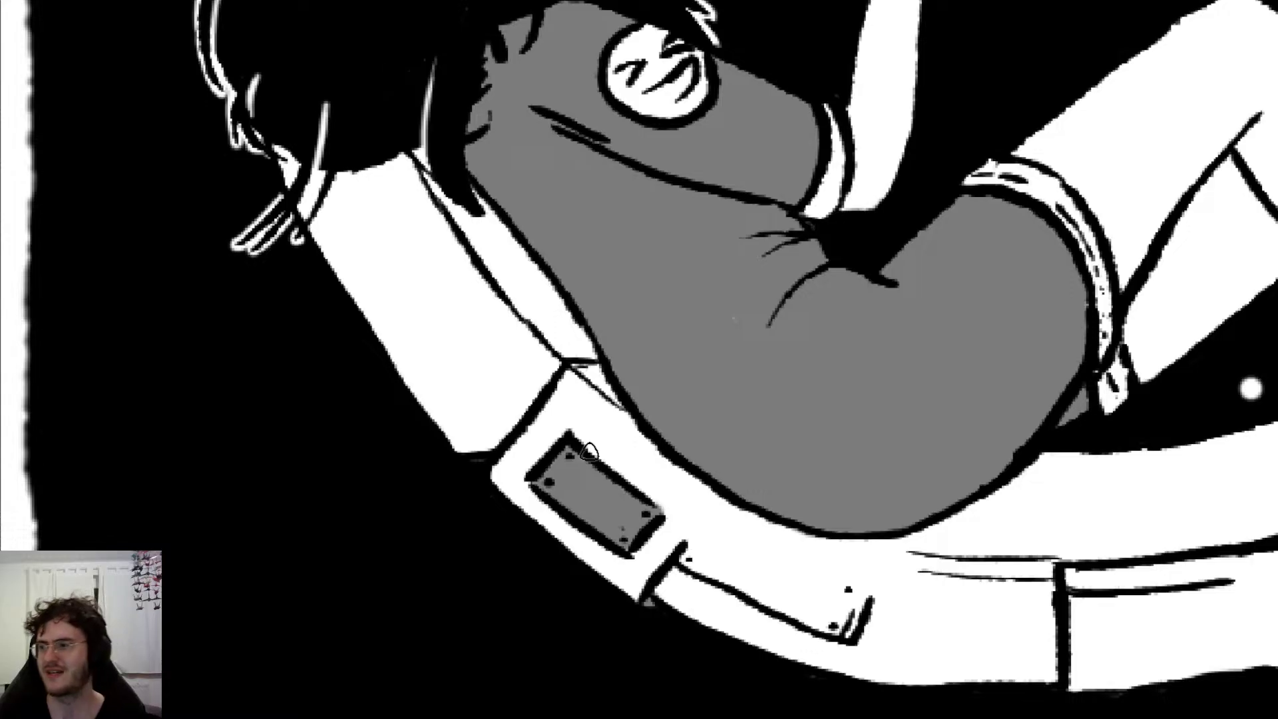
Step: Extend the two black seam lines on the ring beneath the woman's legs toward the ring's inner edge
scroll(591, 451, "down", 10)
scroll(806, 482, "up", 5)
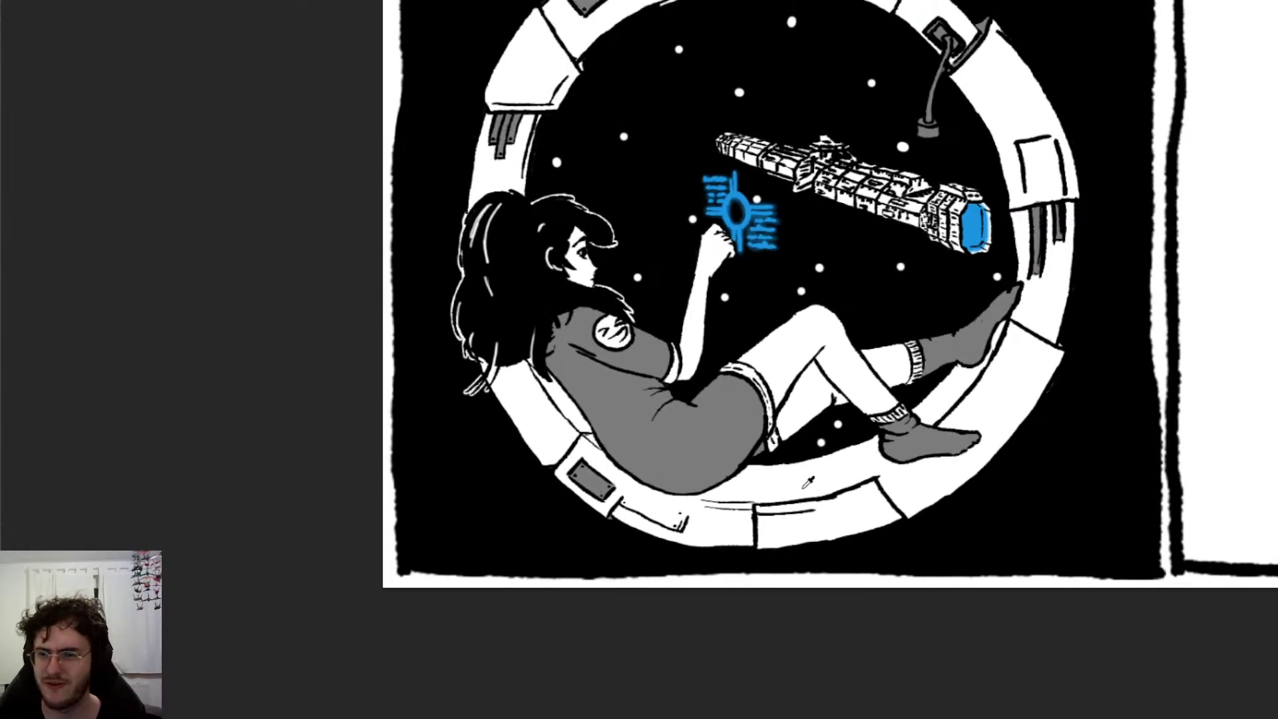
scroll(767, 510, "up", 3)
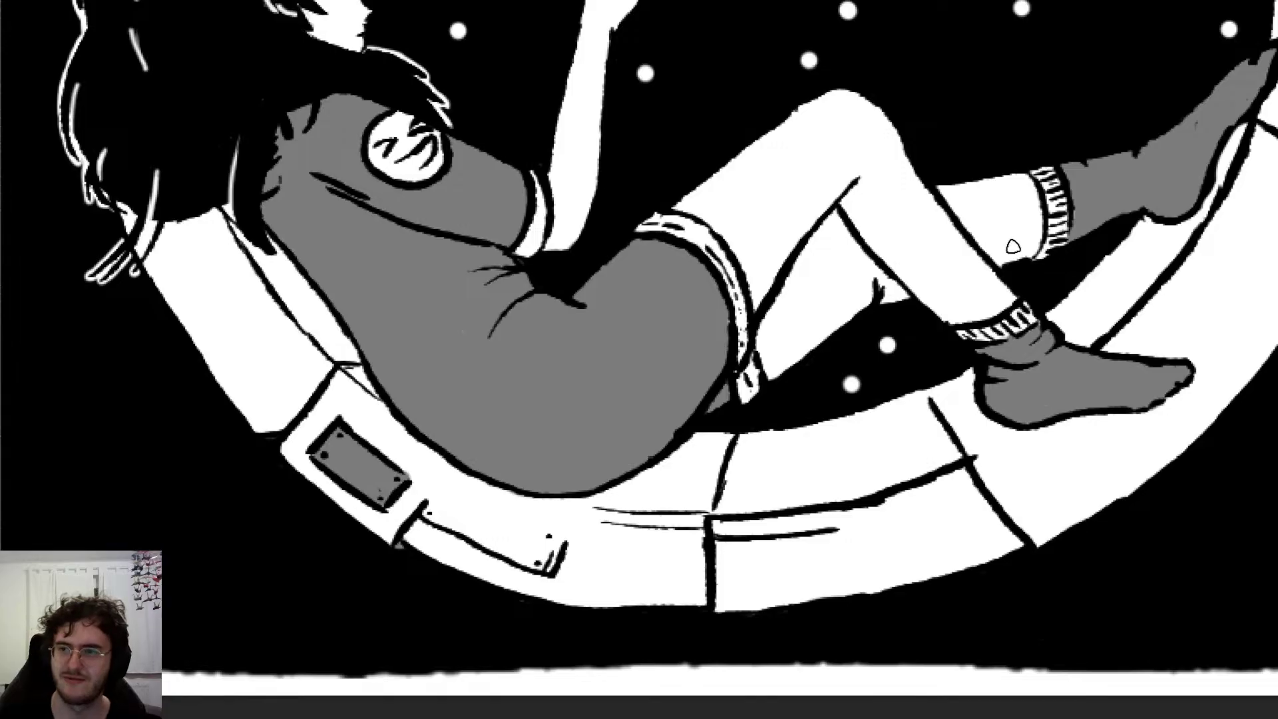
Step: Examine the inked ring and woman up close, and check the window panel against the rest of the comic page
scroll(639, 362, "down", 5)
scroll(639, 360, "up", 4)
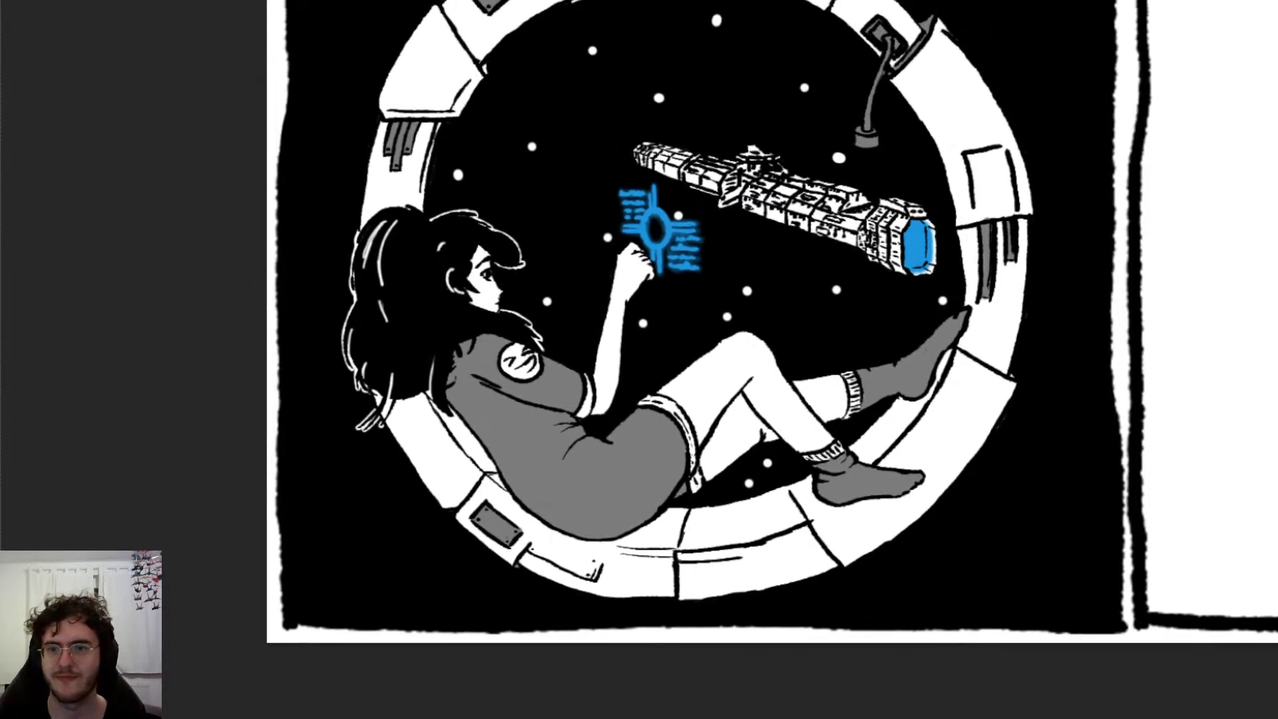
scroll(639, 360, "down", 3)
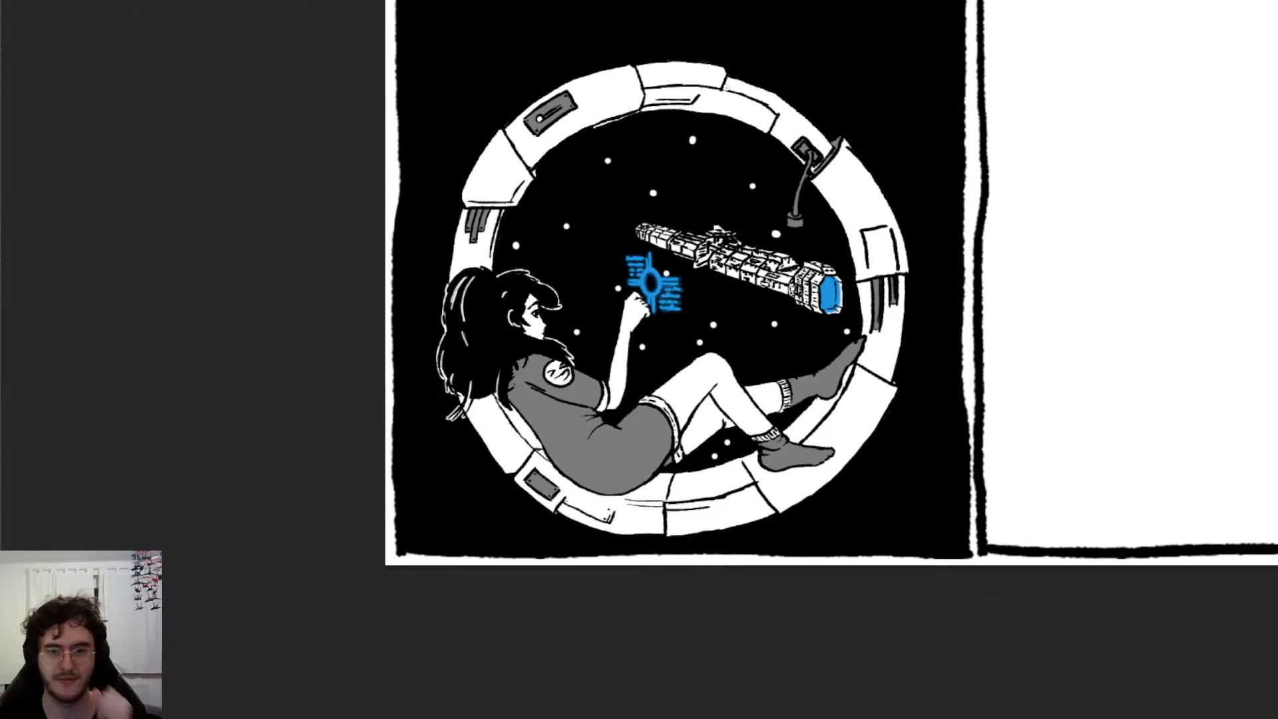
scroll(582, 339, "up", 6)
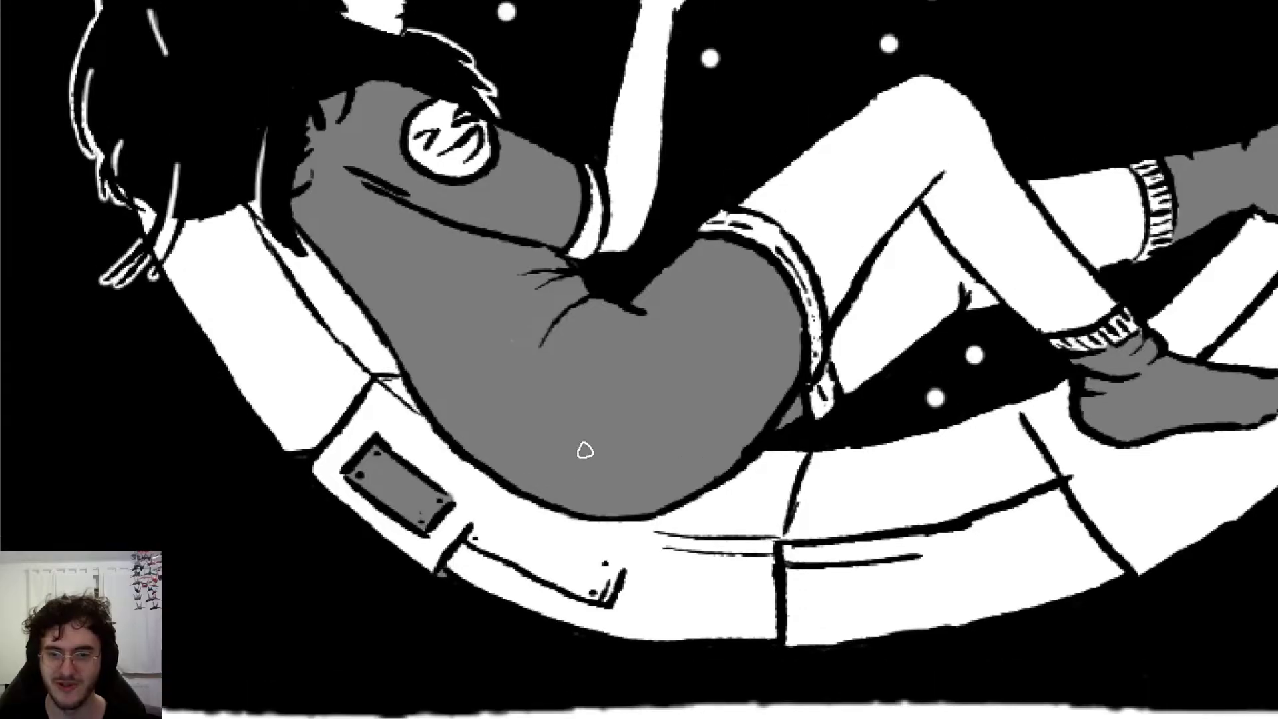
scroll(665, 526, "up", 2)
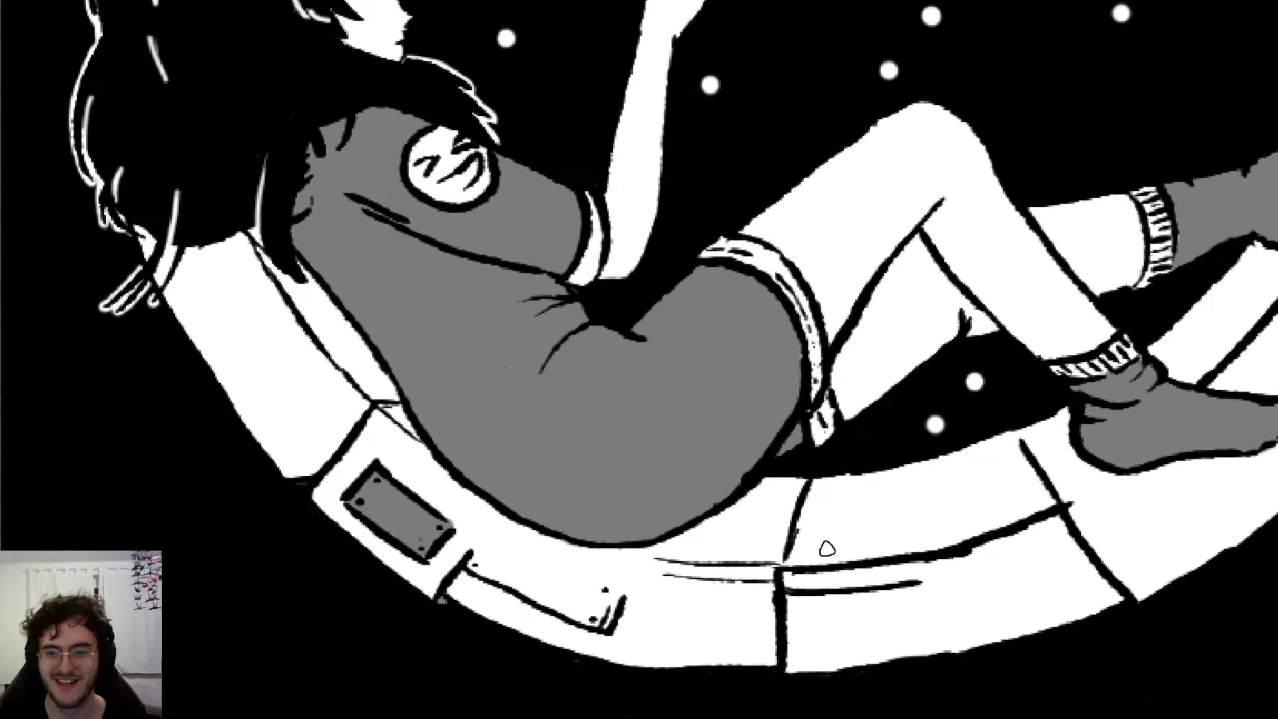
scroll(825, 540, "up", 2)
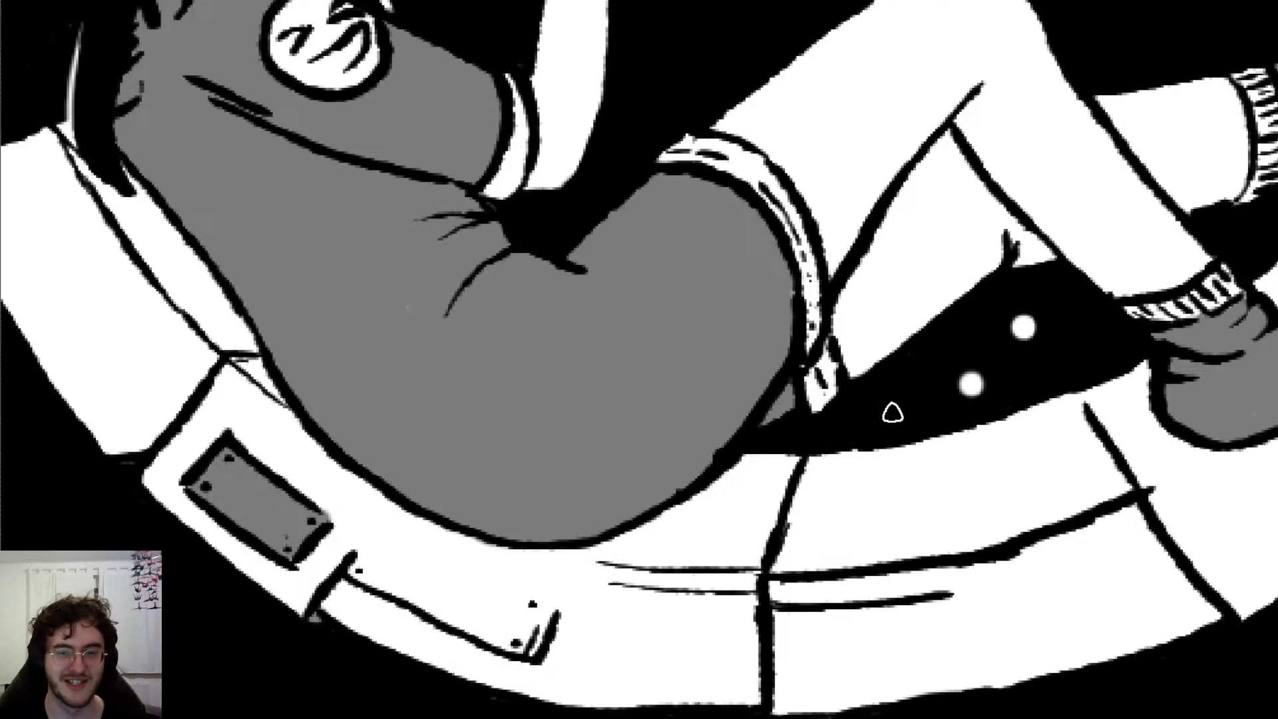
scroll(892, 413, "down", 4)
scroll(893, 412, "down", 1)
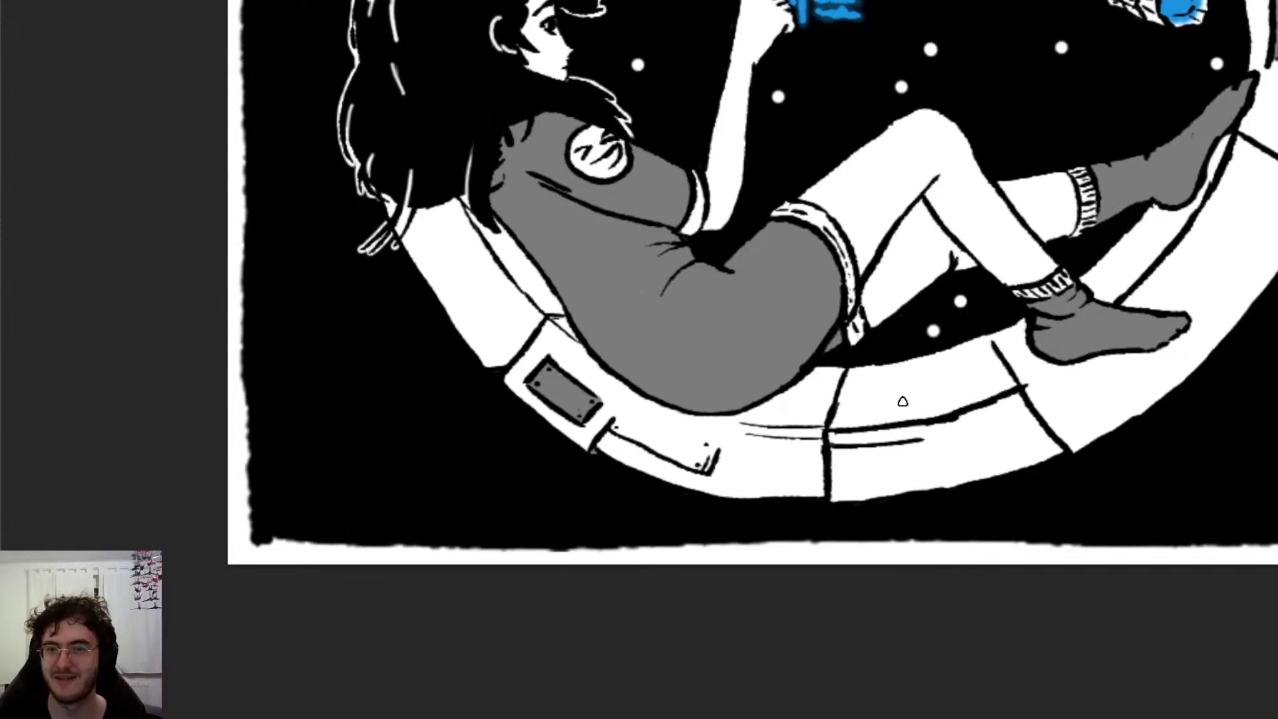
scroll(903, 401, "up", 2)
scroll(902, 401, "right", 4)
scroll(903, 379, "down", 1)
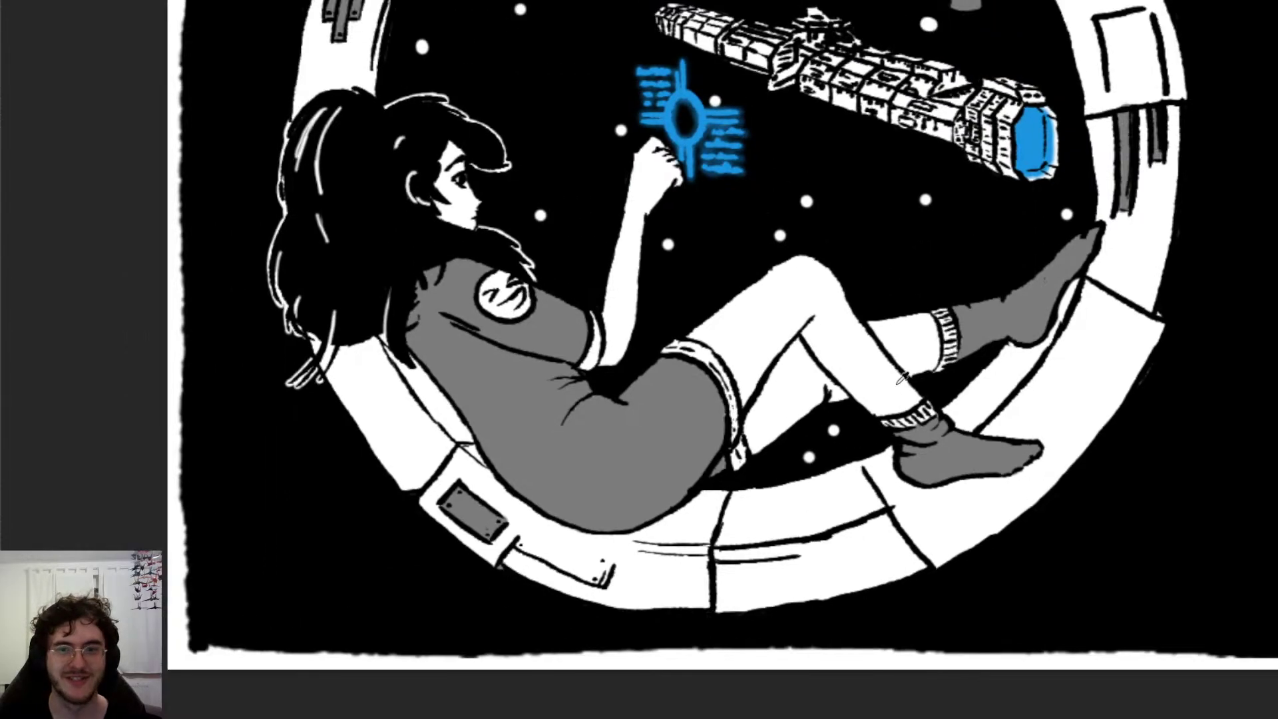
scroll(903, 379, "down", 5)
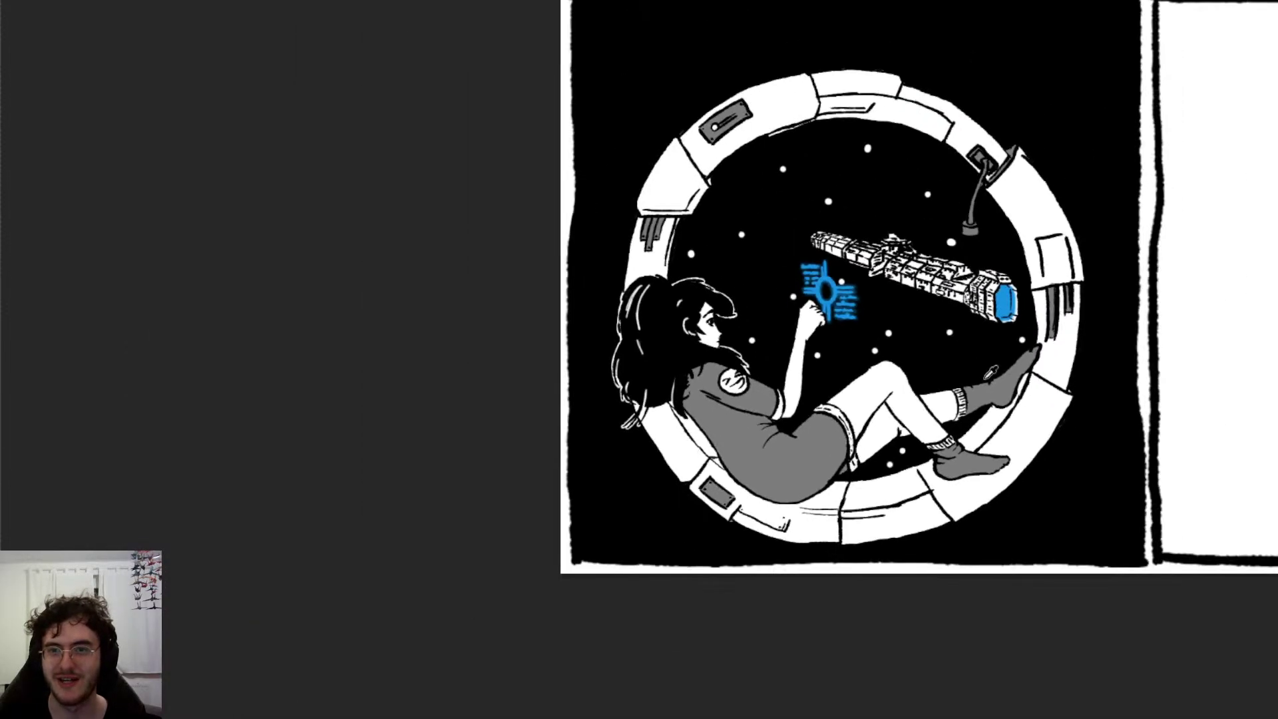
scroll(951, 242, "down", 3)
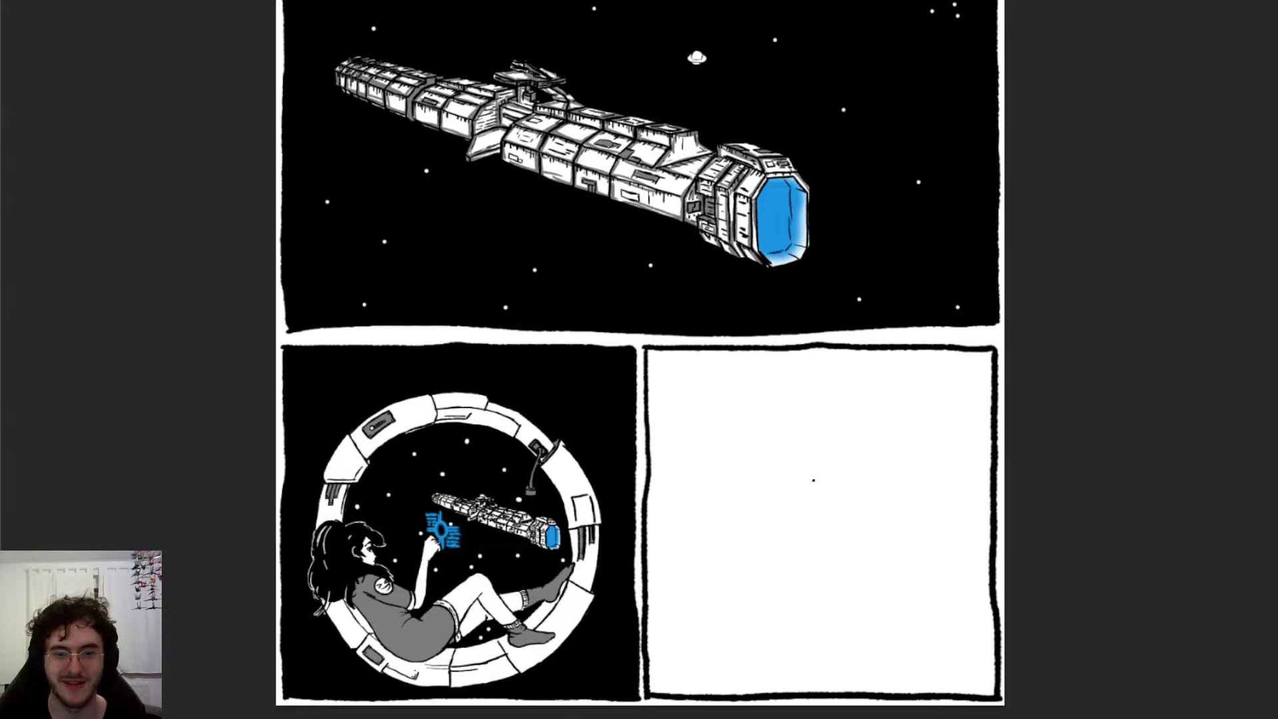
scroll(812, 480, "up", 2)
scroll(802, 480, "down", 3)
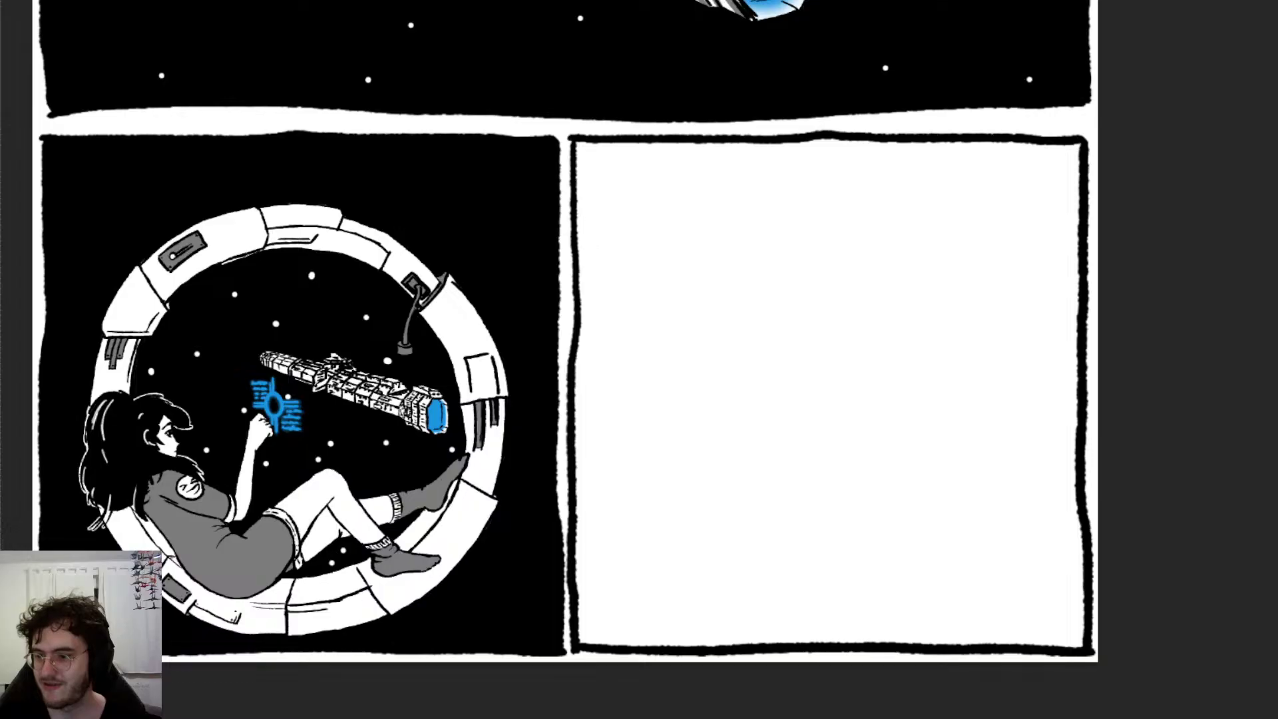
Step: Show the rough spaceship sketch in the empty third panel and compare it with the finished ship in the top panel
key("ctrl+comma")
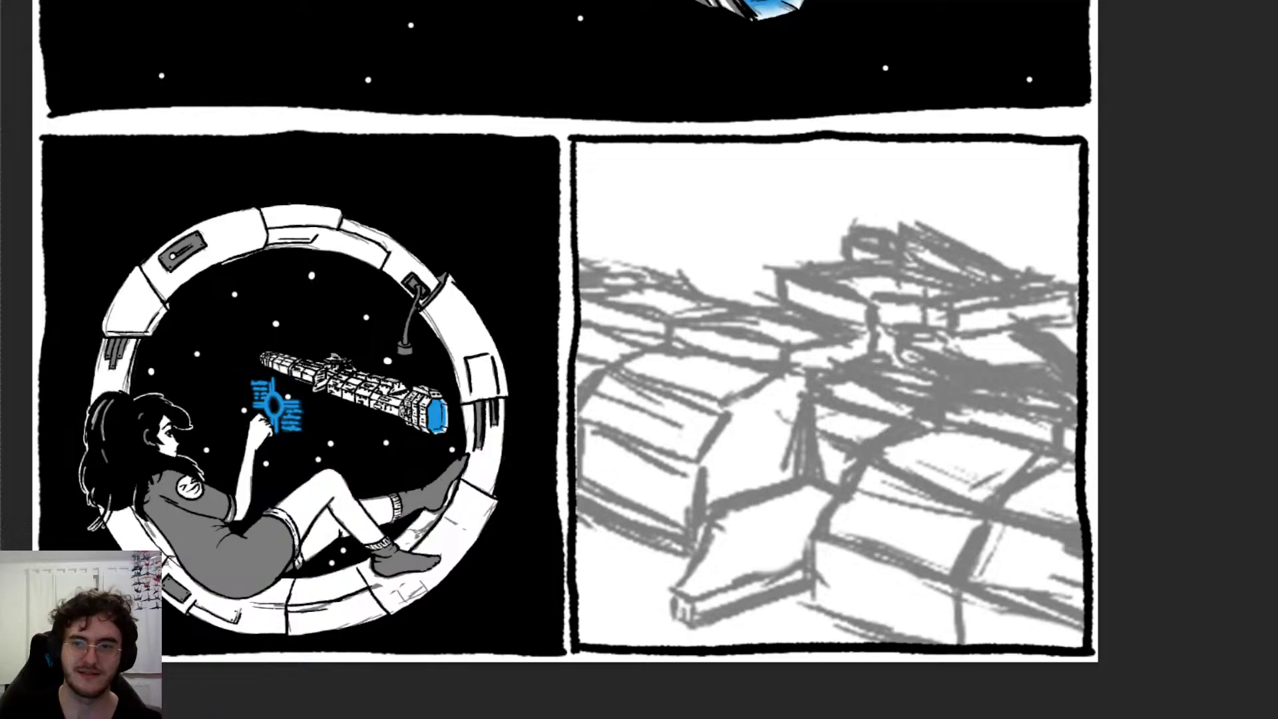
scroll(566, 360, "up", 5)
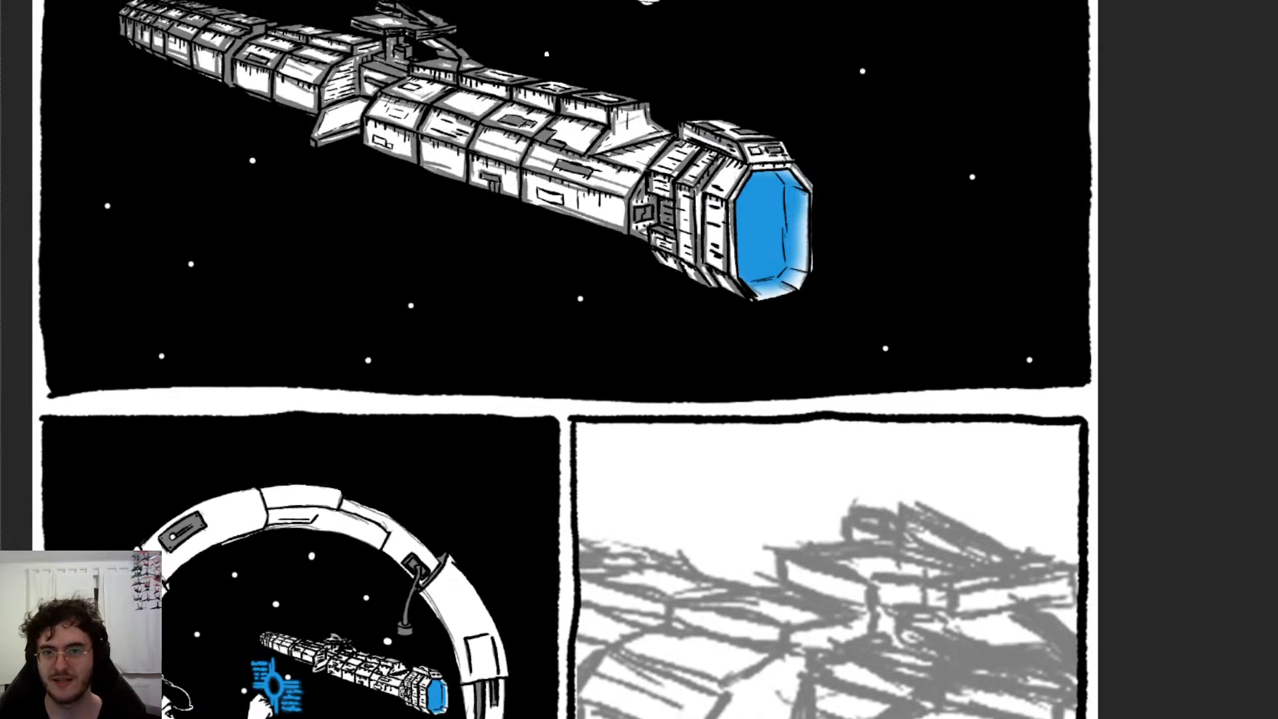
scroll(546, 54, "down", 5)
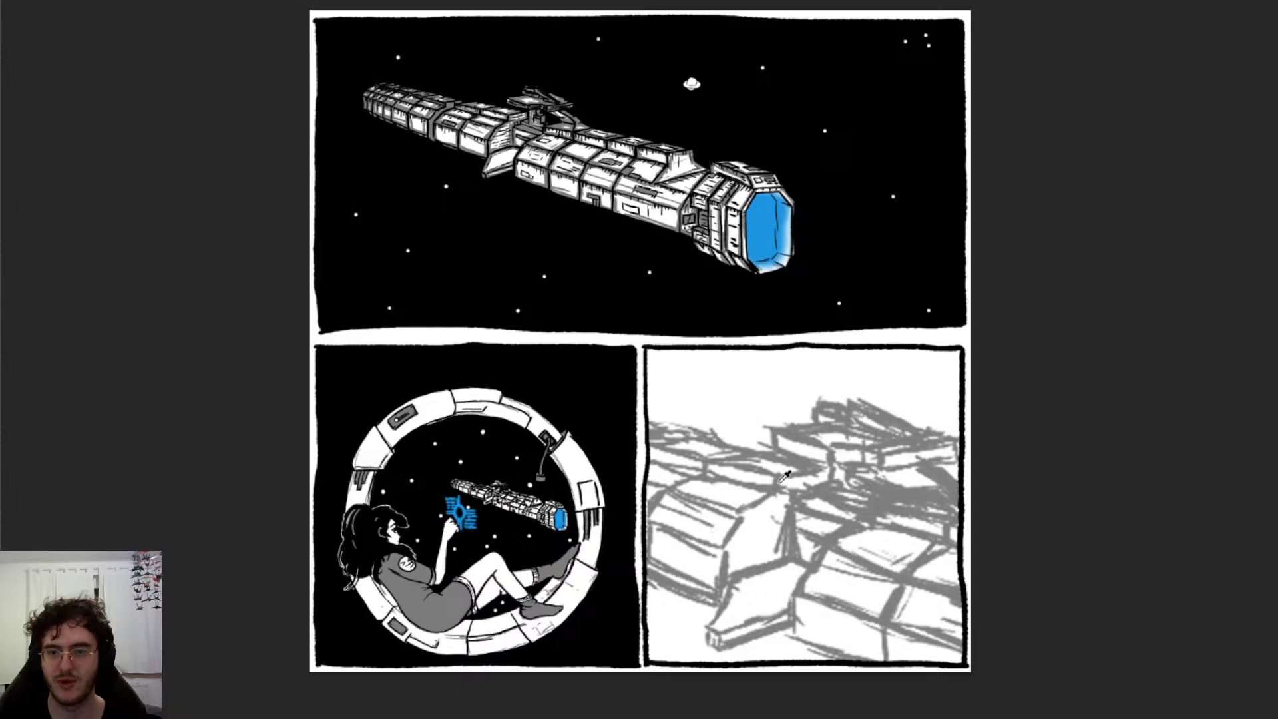
scroll(743, 421, "up", 2)
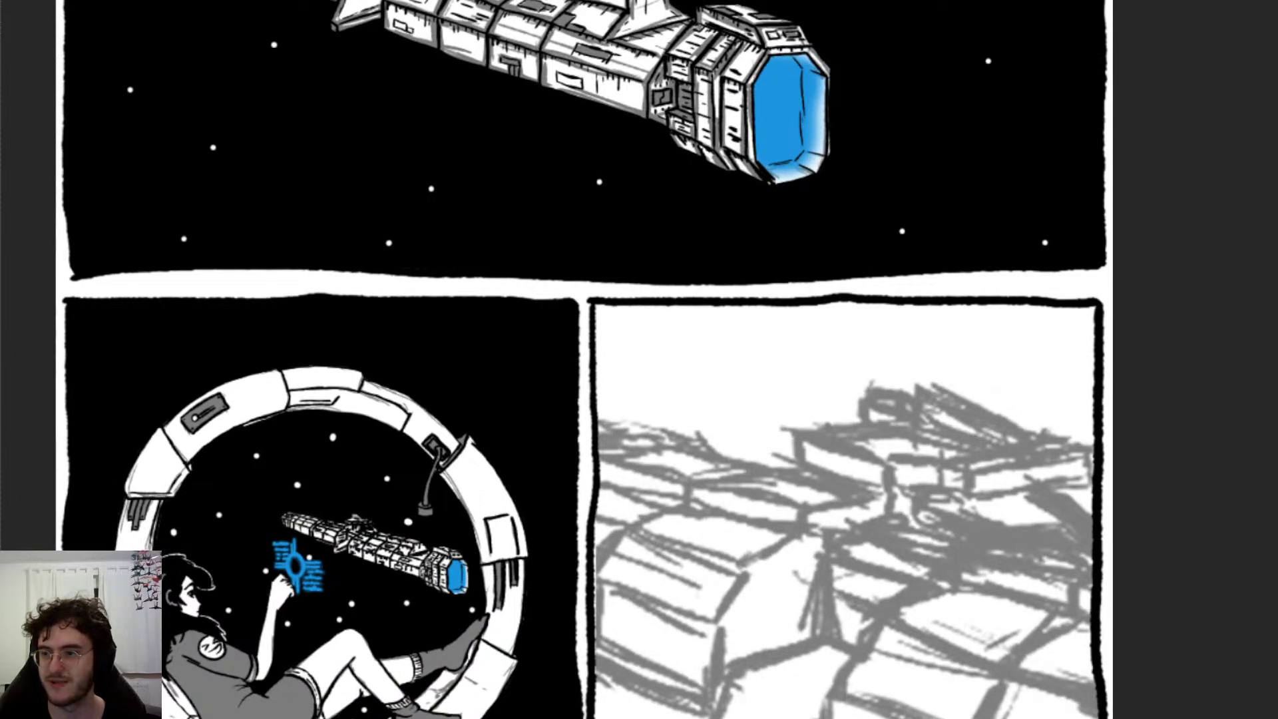
scroll(35, 273, "down", 3)
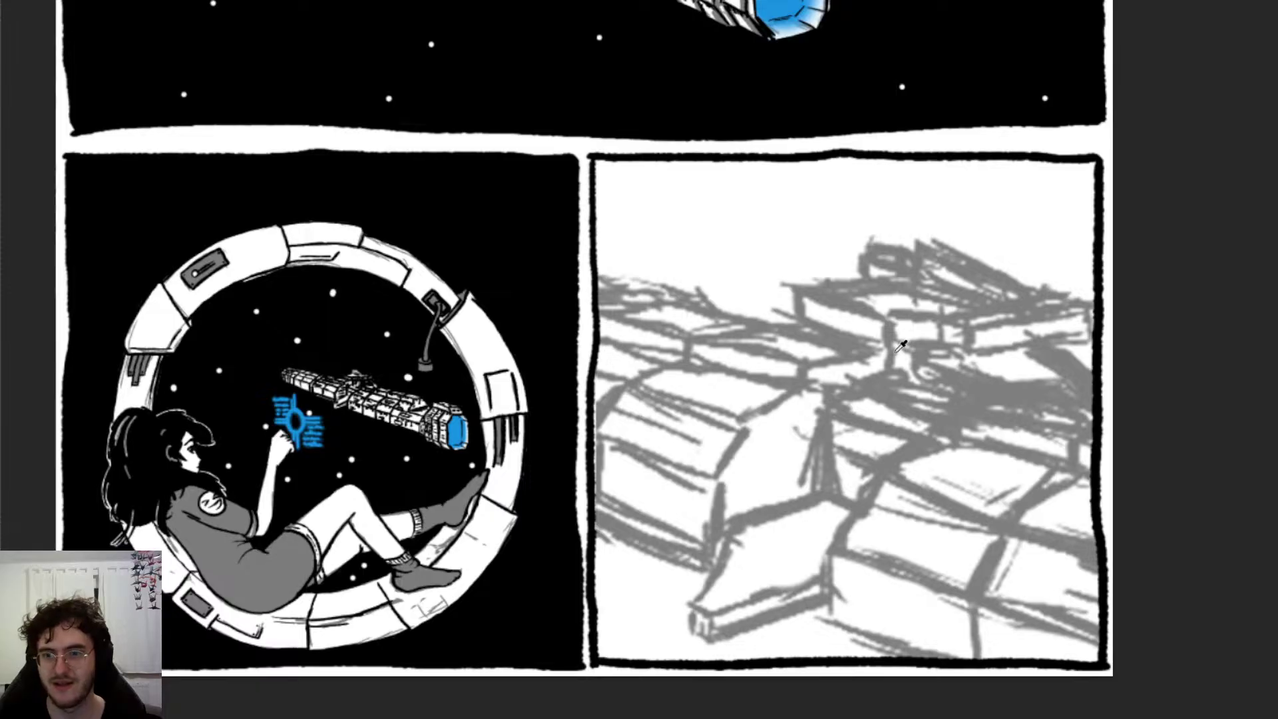
scroll(899, 346, "up", 1)
scroll(895, 337, "down", 2)
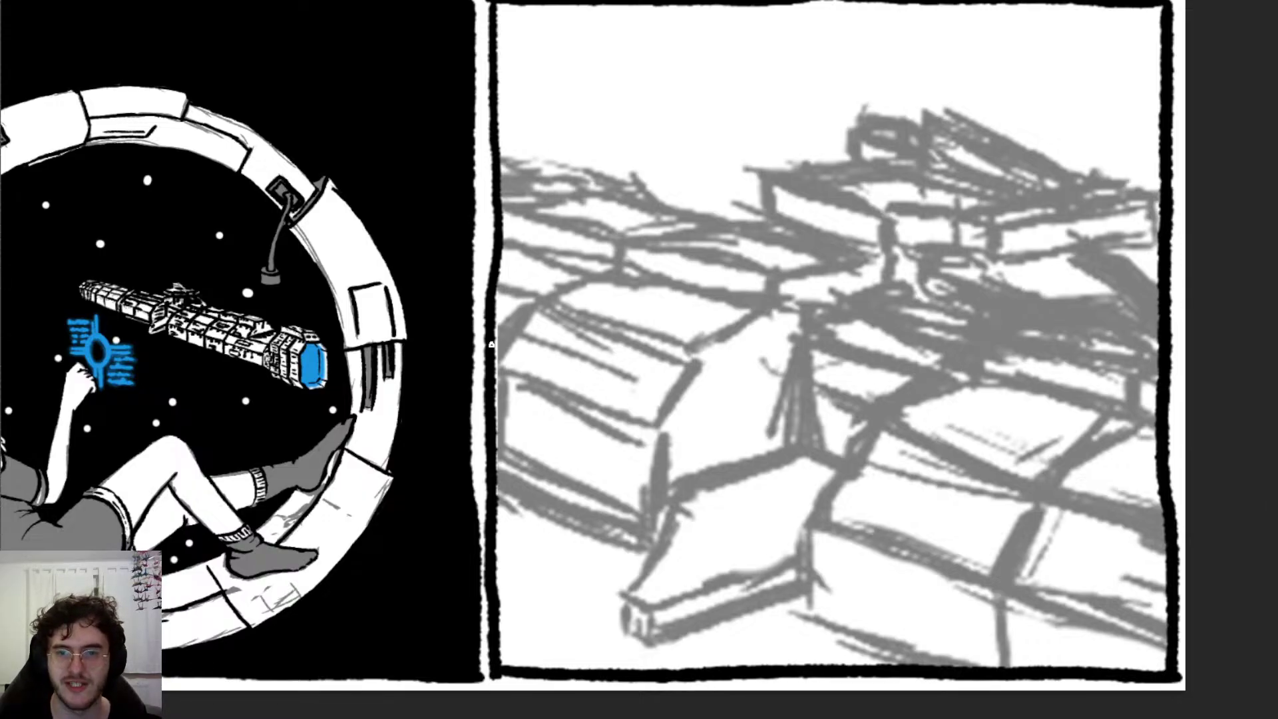
Step: Copy the line art of the ship's middle section from the top panel and place the copy over the third panel's sketch
key("ctrl+0")
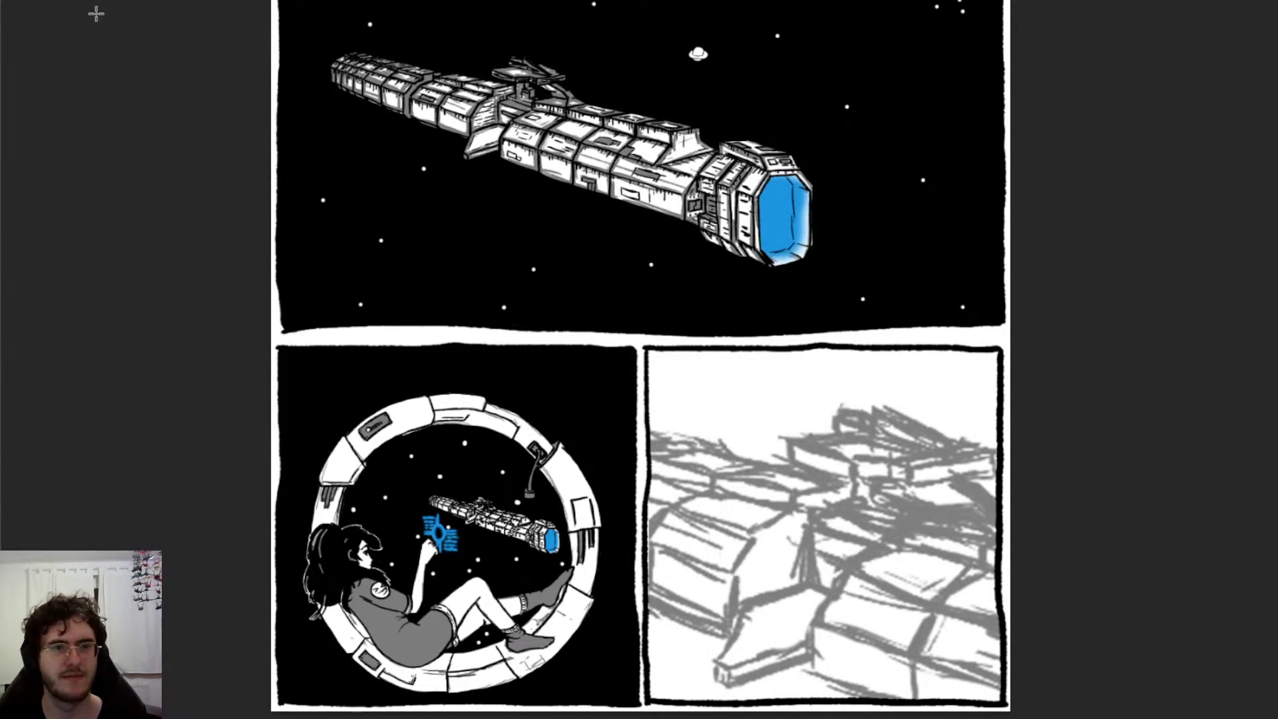
key("ctrl+comma")
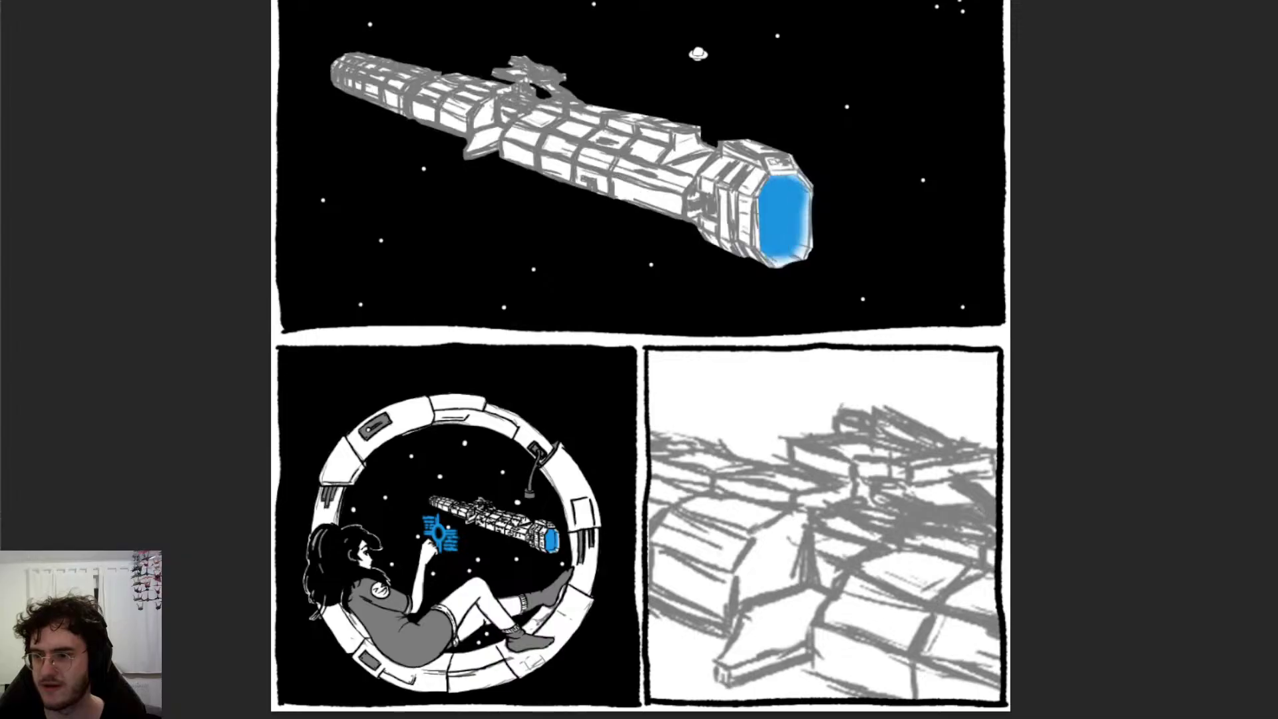
key("ctrl+comma")
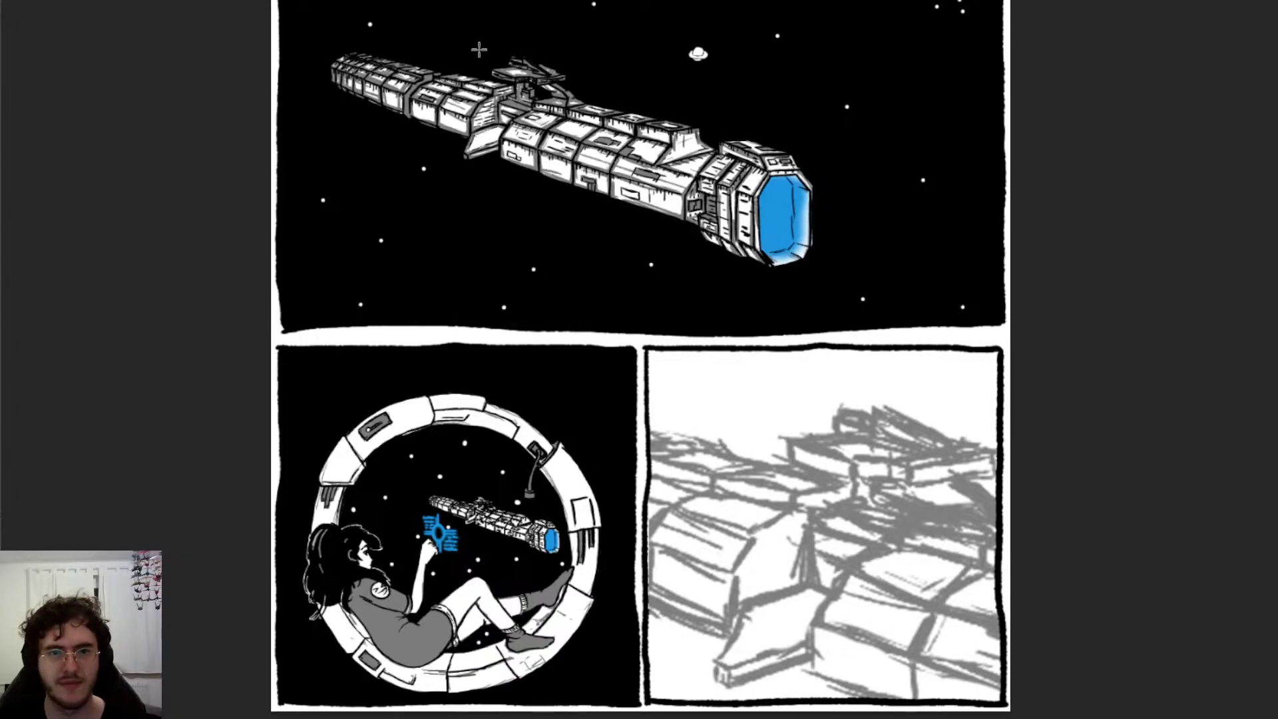
left_click_drag(426, 43, 634, 272)
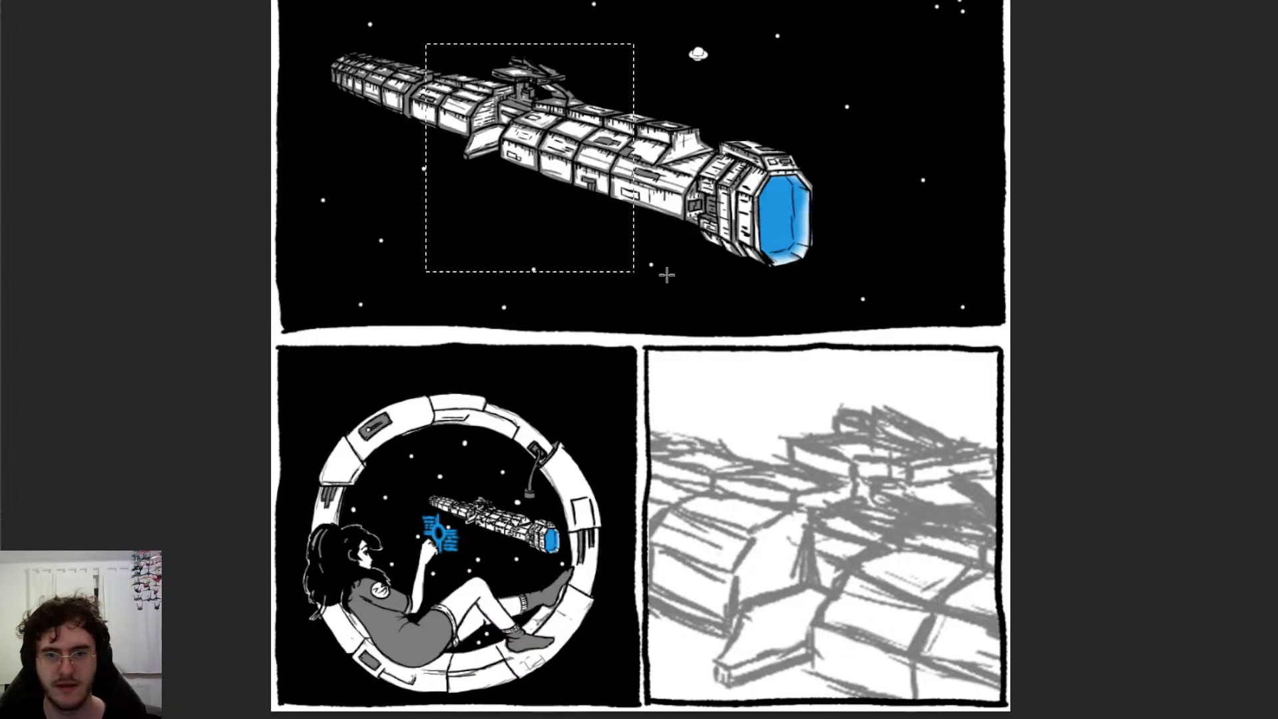
key("ctrl+d")
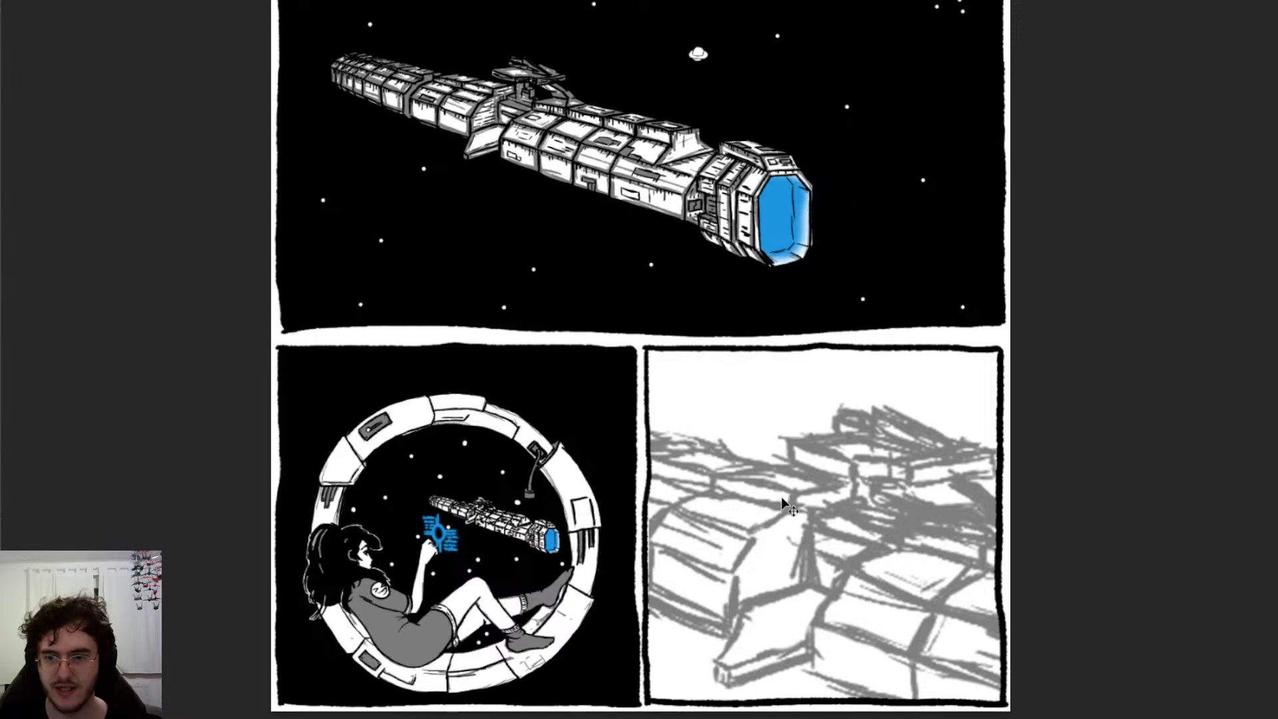
key("ctrl+v")
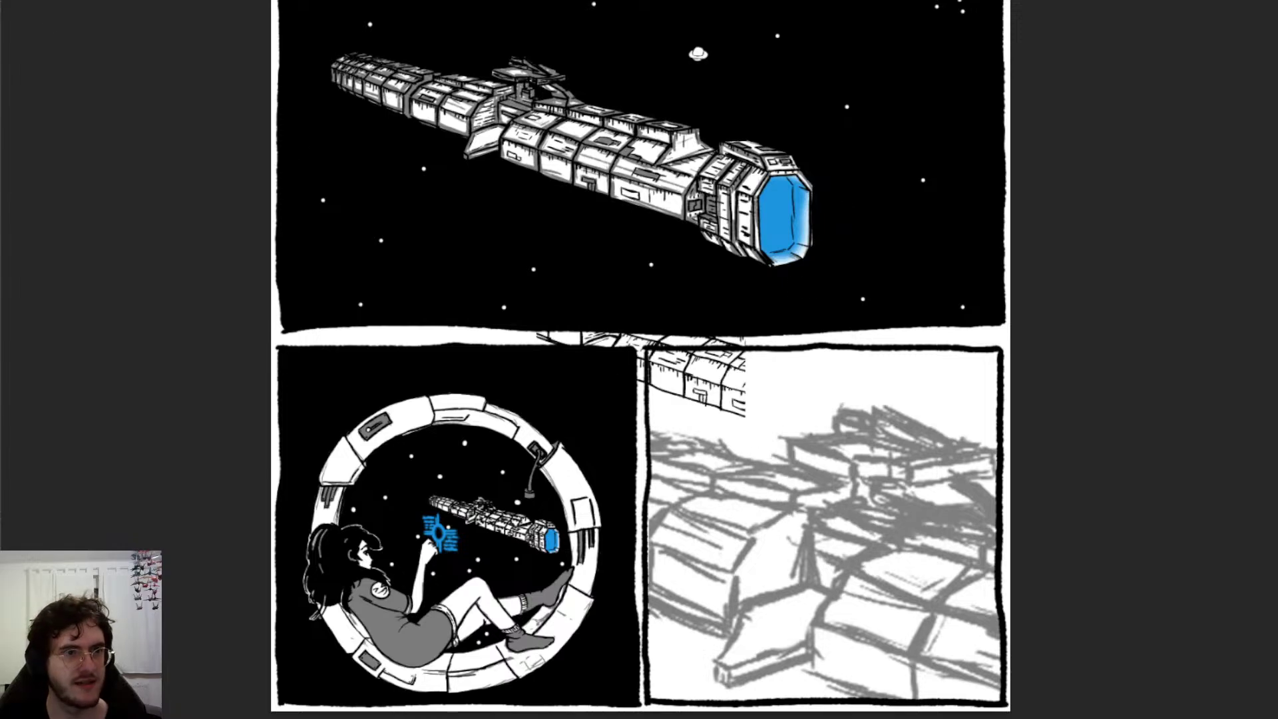
left_click_drag(668, 366, 756, 561)
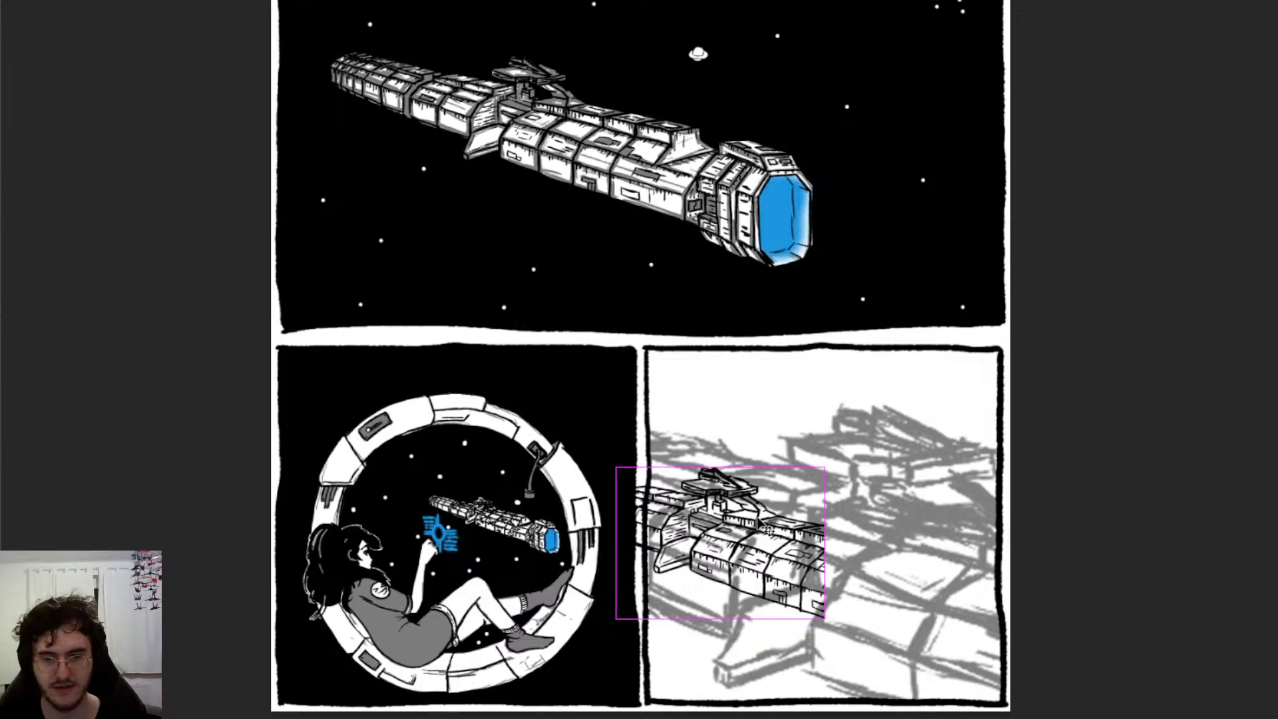
Step: Enlarge the pasted ship line art and reposition it to span the third panel
key("ctrl+t")
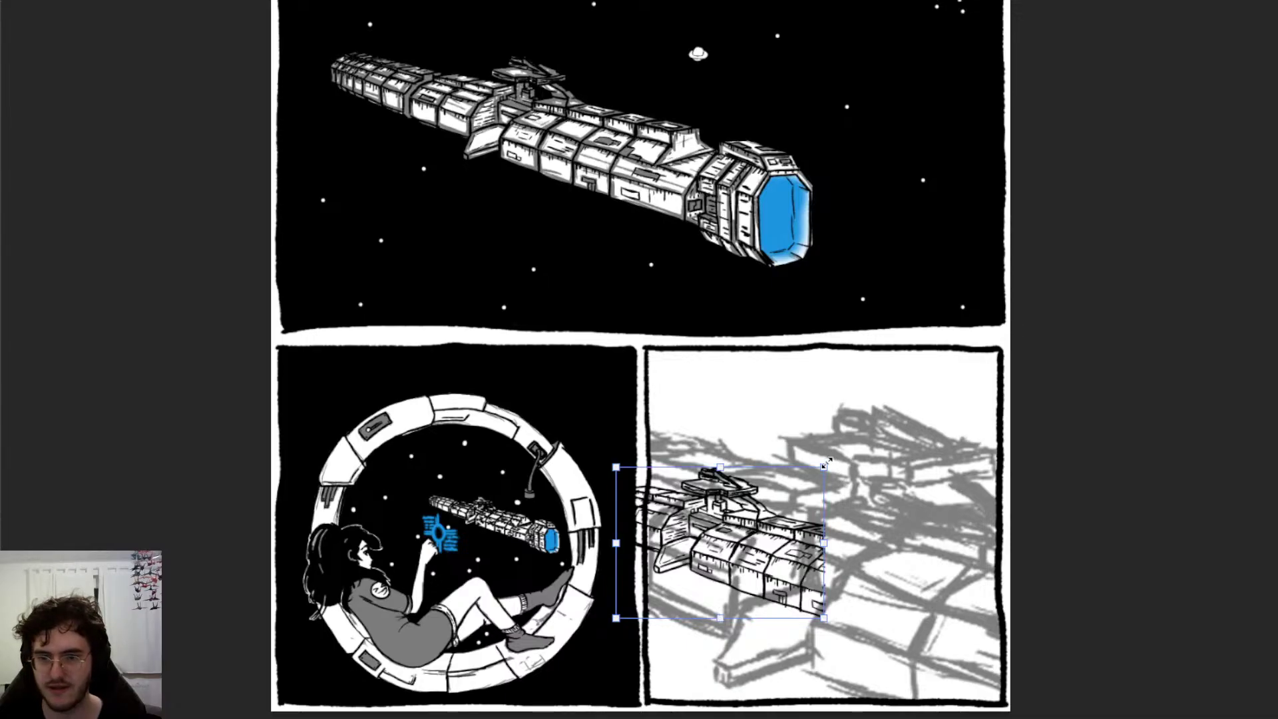
left_click_drag(827, 463, 1090, 385)
left_click_drag(913, 397, 811, 452)
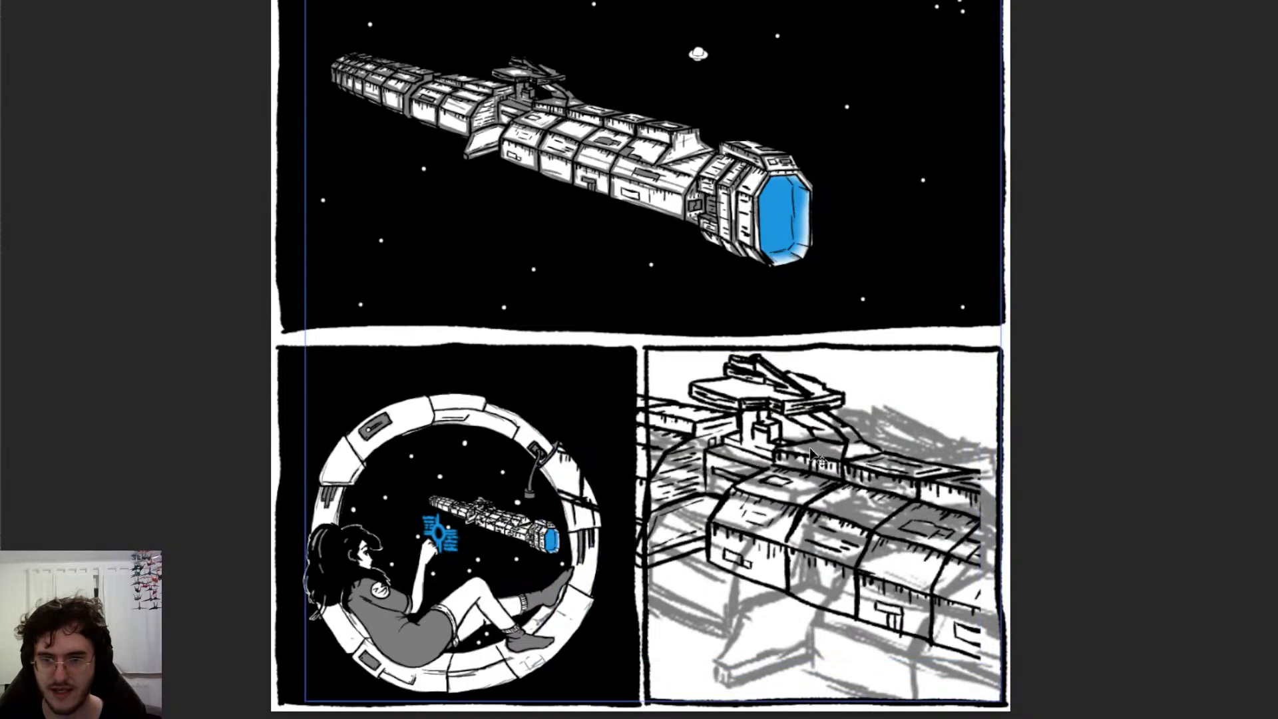
key("Return")
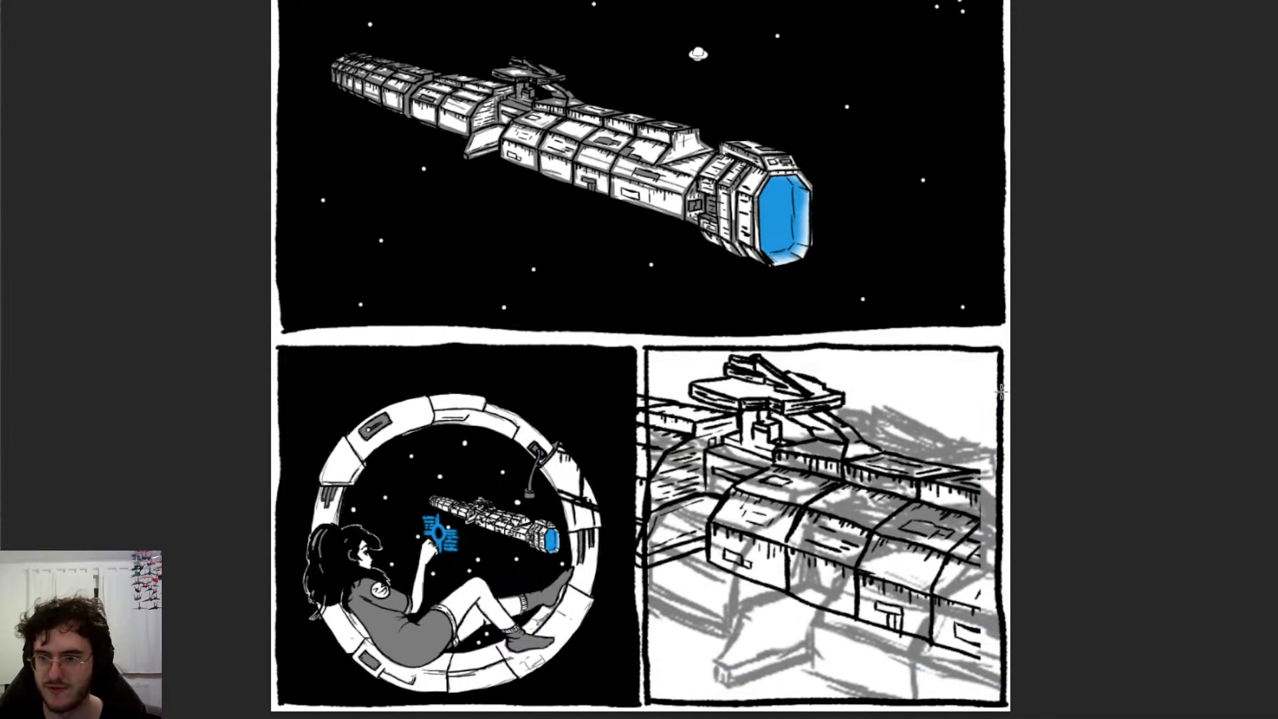
Step: Delete the strip of pasted ship lines along the third panel's right side and clear the selection
left_click_drag(1000, 392, 922, 697)
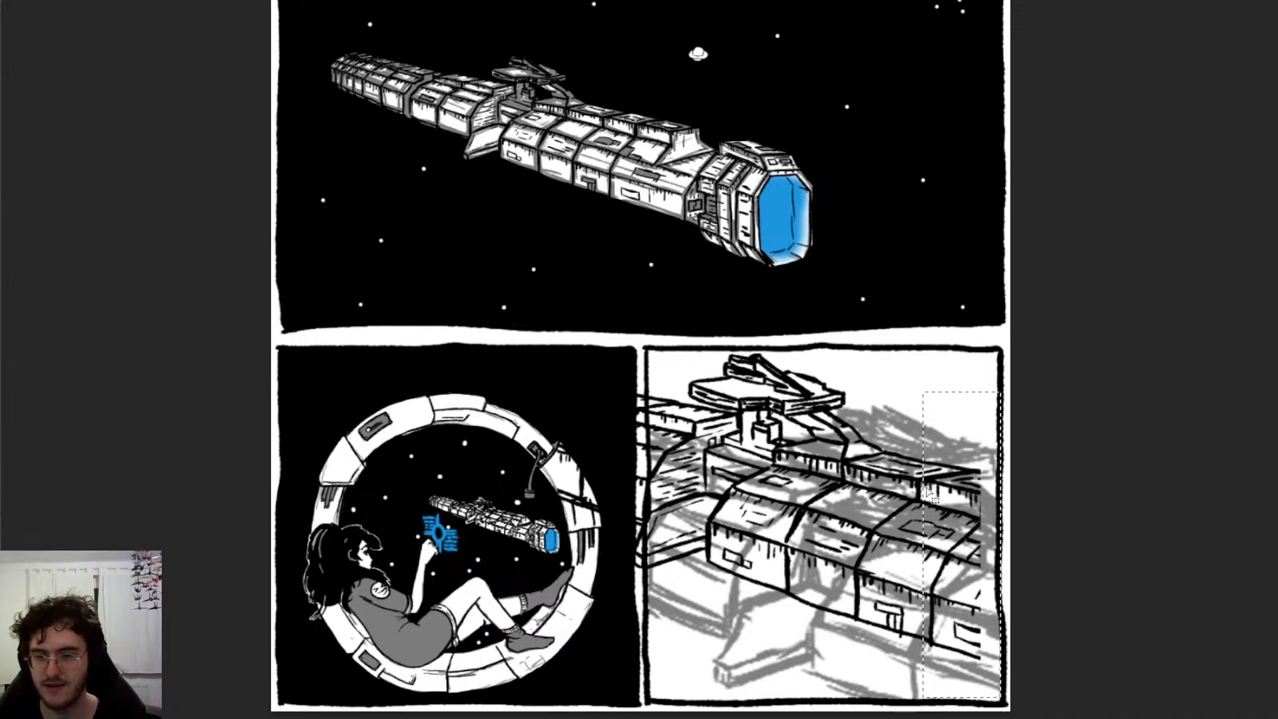
key("Delete")
key("ctrl+d")
key("v")
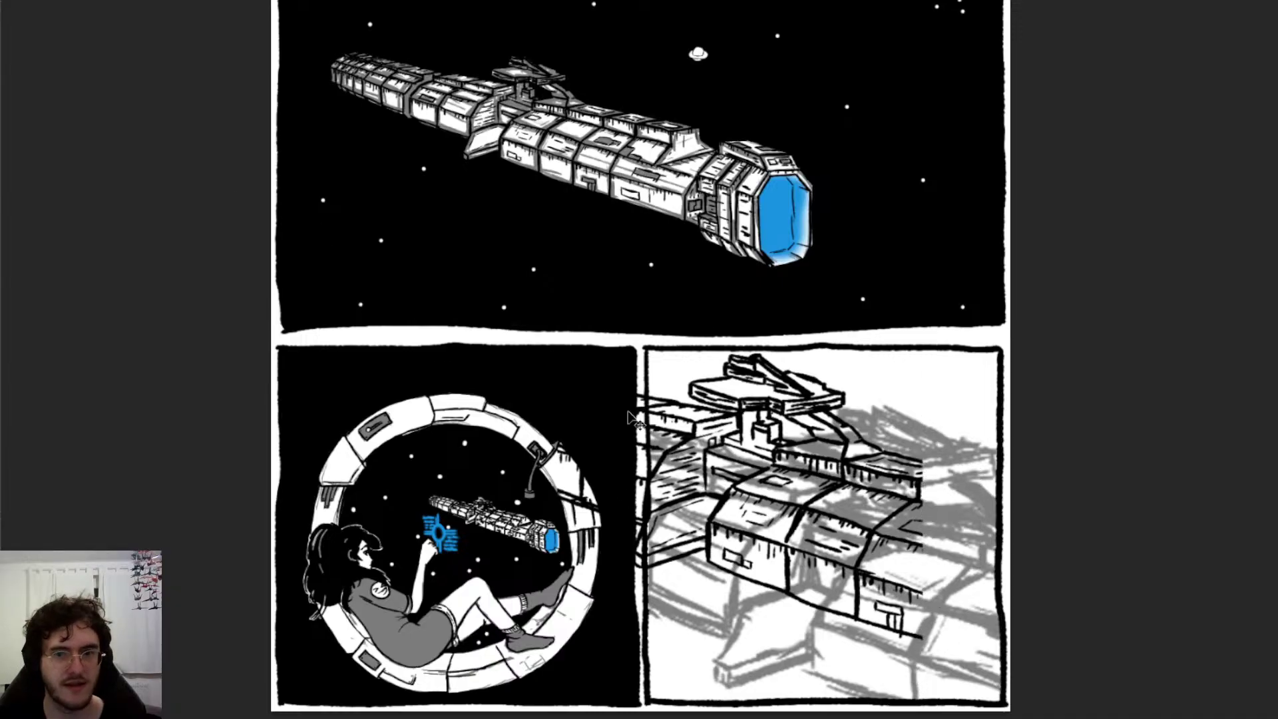
Step: Shift the pasted ship art to the right and delete the part that overlaps the window panel
mouse_move(669, 465)
left_mouse_down()
mouse_move(766, 484)
mouse_move(757, 479)
left_mouse_up()
key("m")
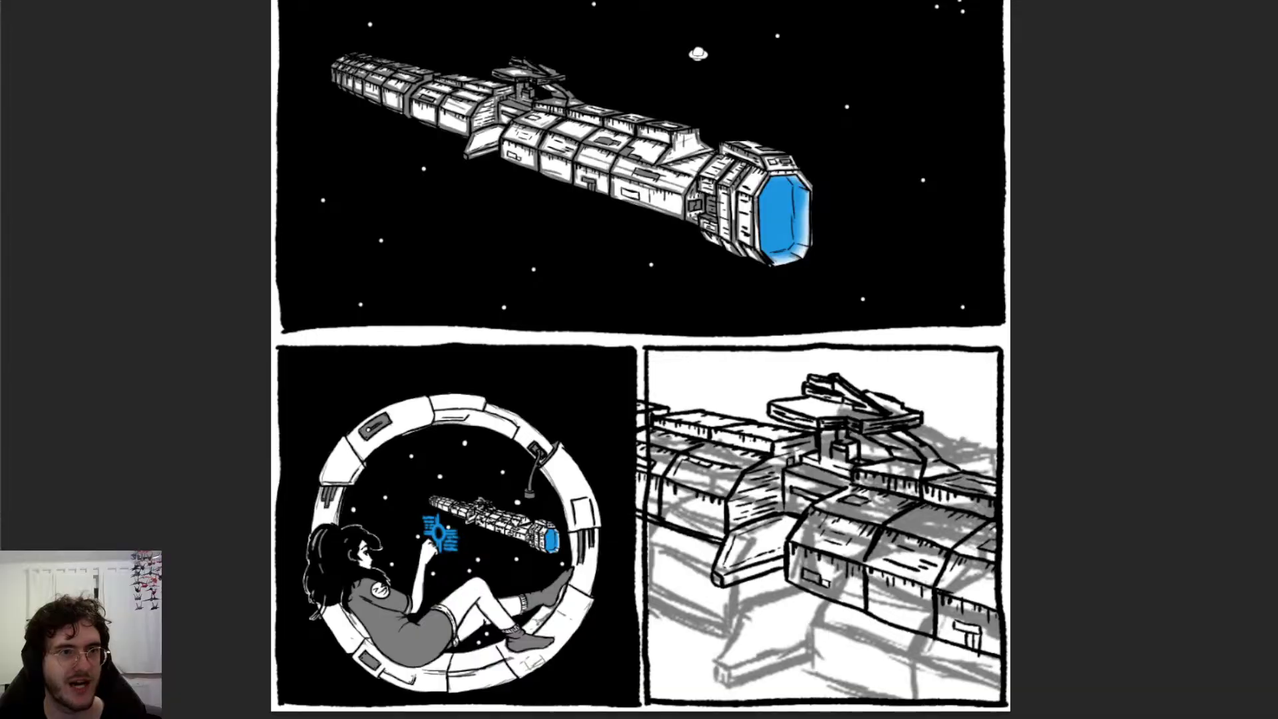
left_click_drag(640, 474, 647, 616)
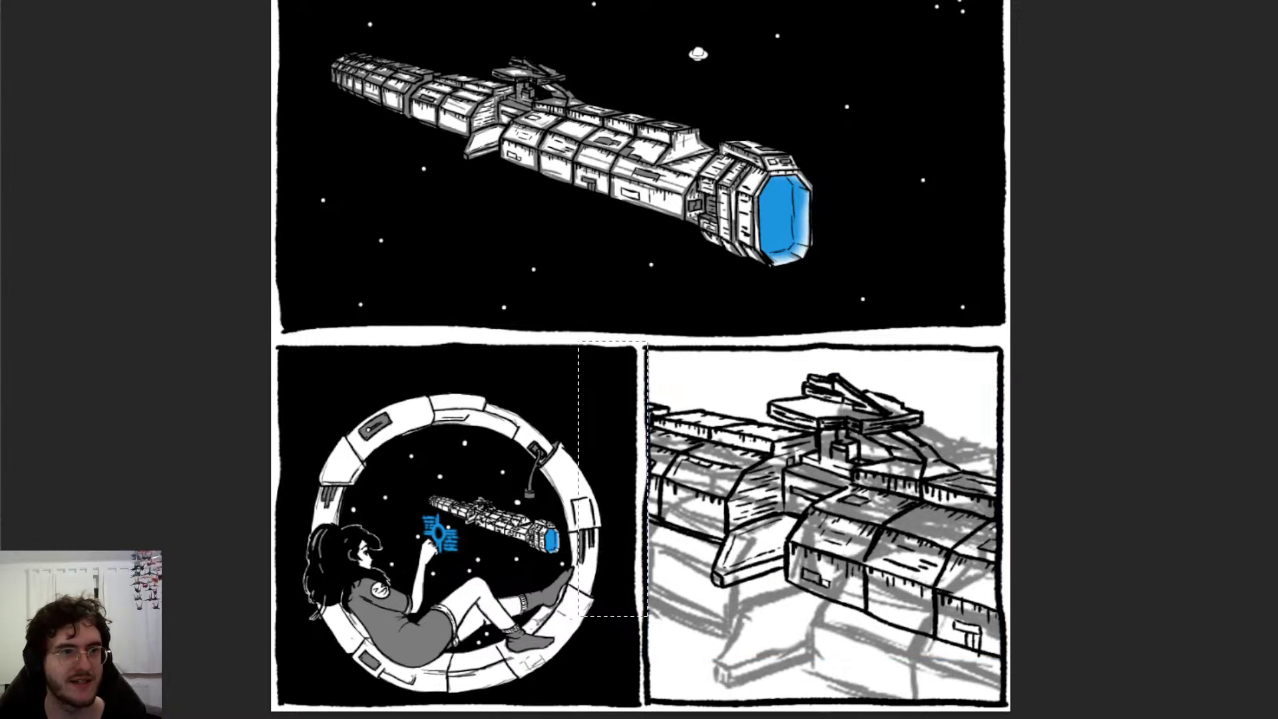
key("ctrl+d")
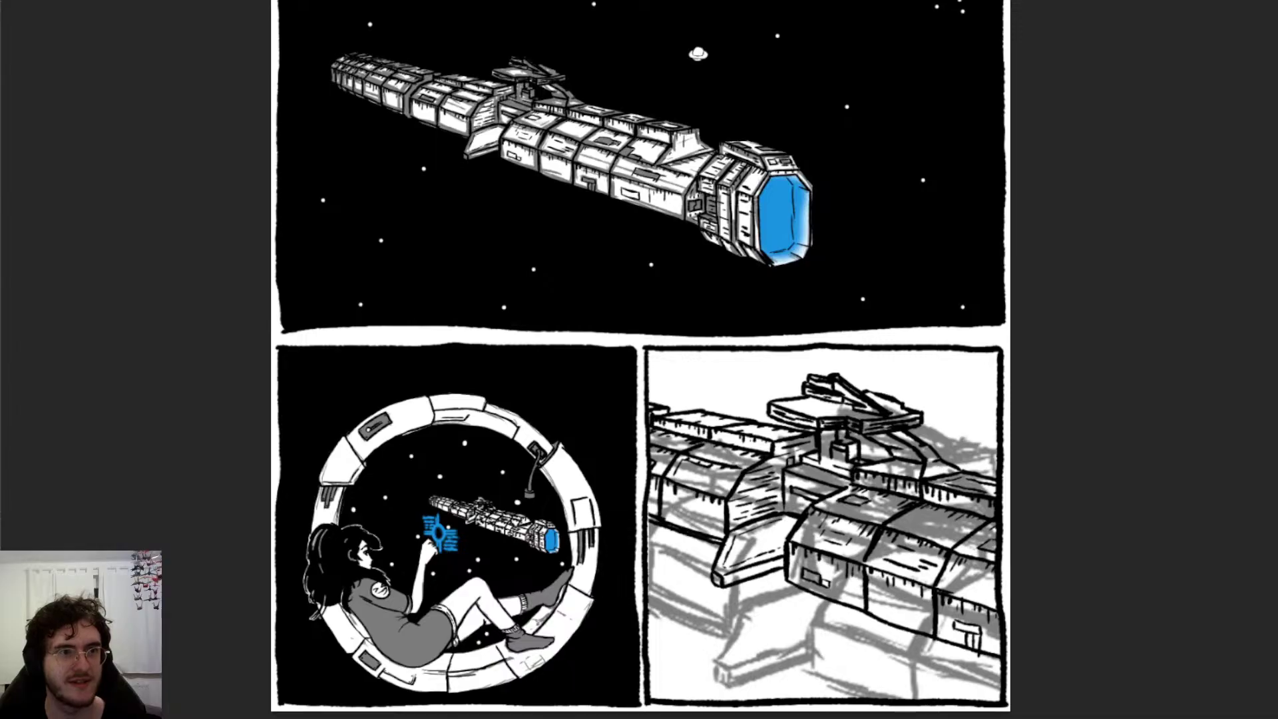
Step: Enlarge the pasted ship line art further and reposition it so the hull extends past the third panel's borders
left_click_drag(898, 483, 848, 526)
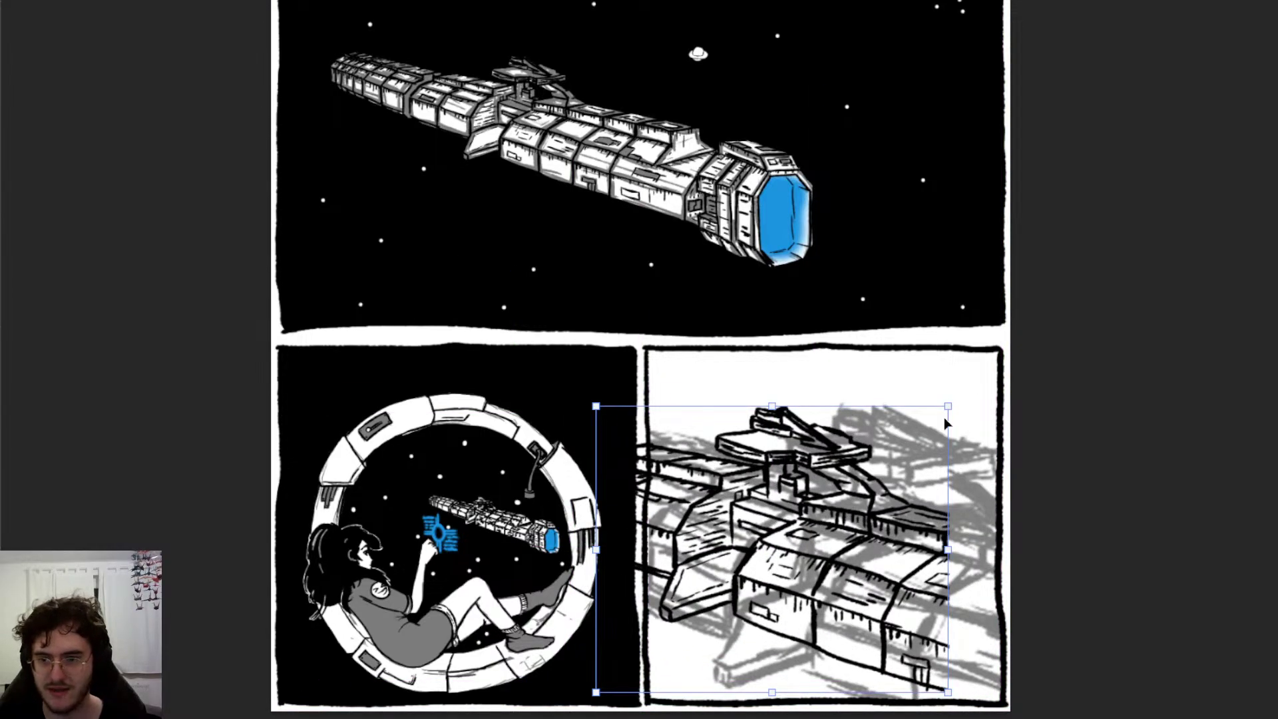
left_click_drag(945, 423, 1121, 319)
left_click_drag(852, 414, 771, 421)
key("Return")
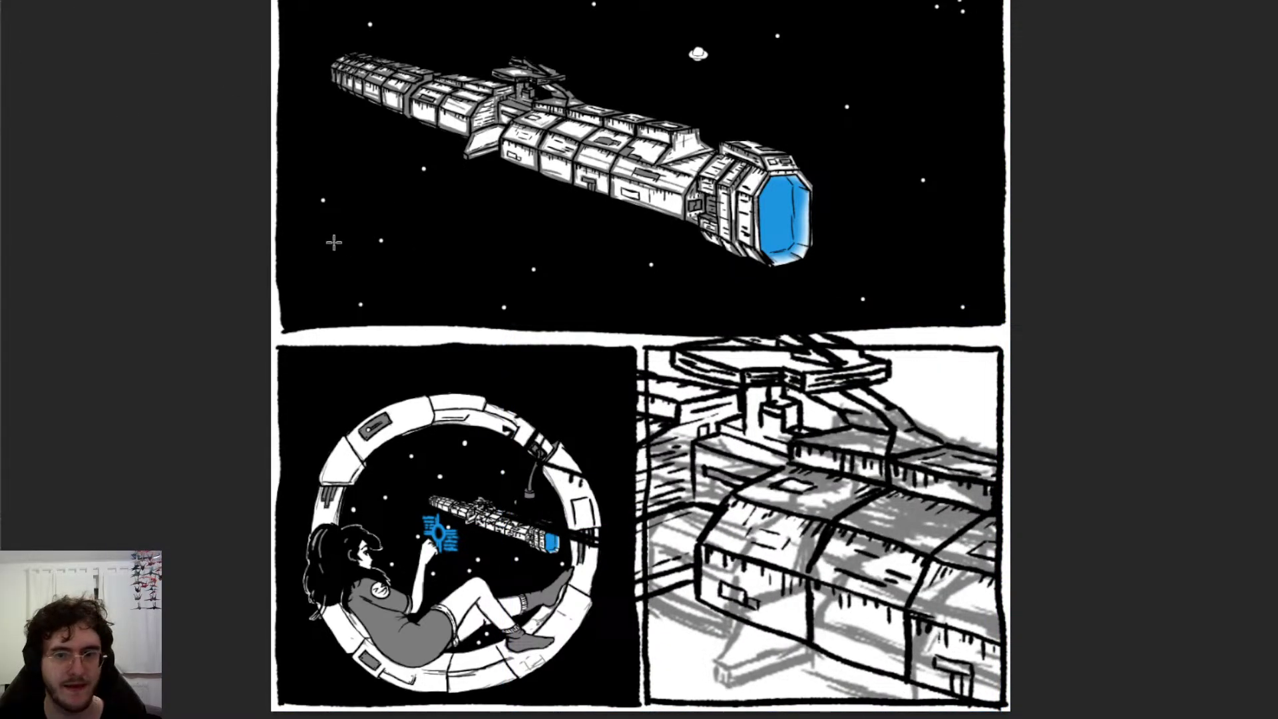
Step: Delete the pasted ship lines that overlap the window panel and those that cross the third panel's bottom border, and clear the selection
left_click_drag(296, 205, 644, 692)
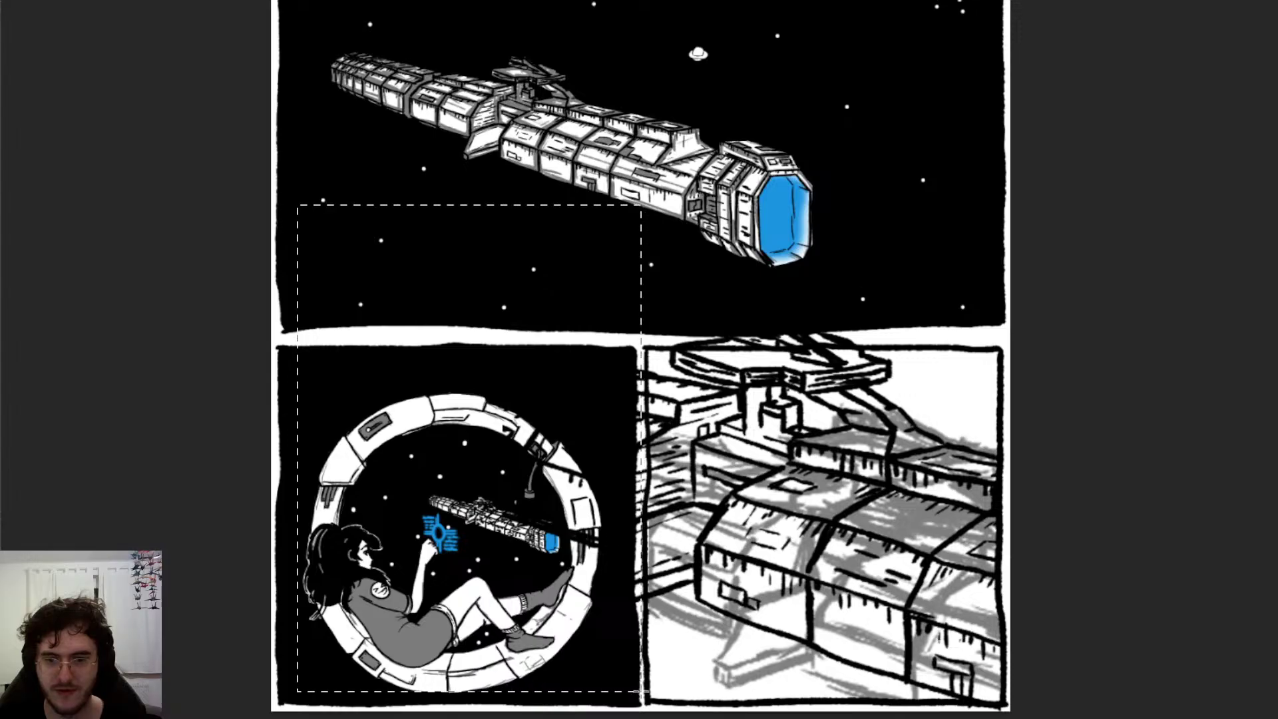
key("Delete")
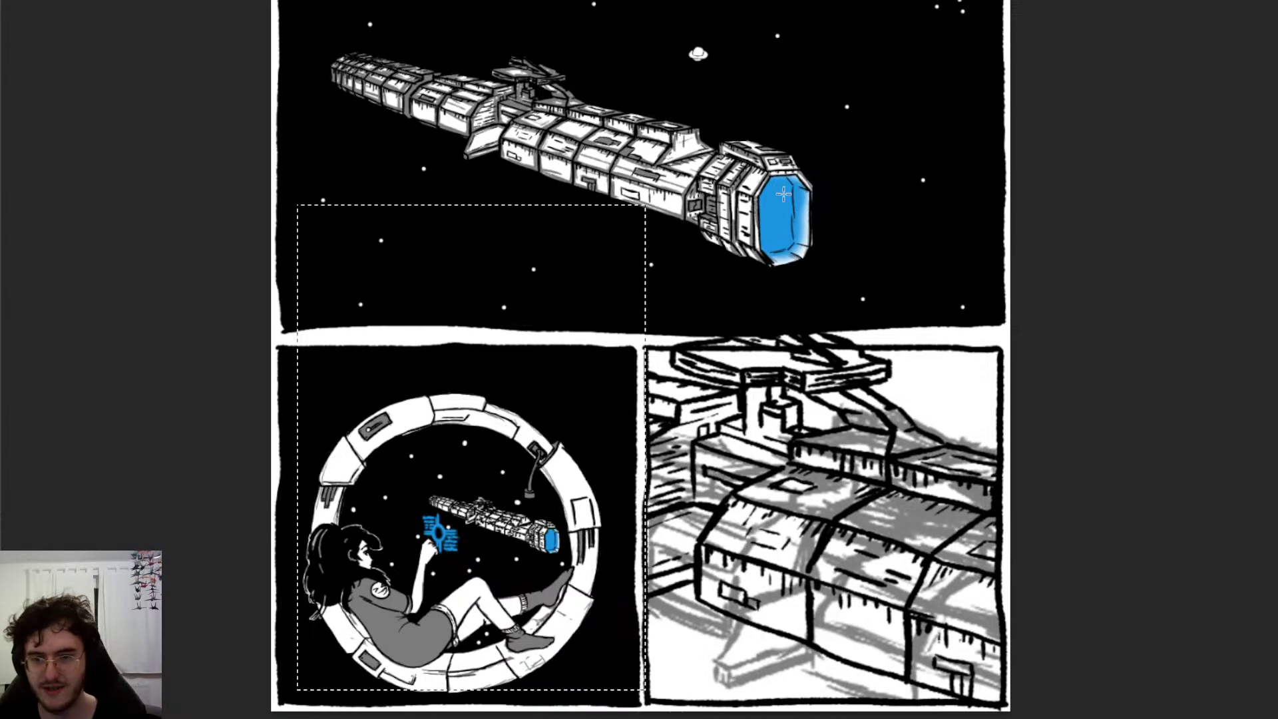
left_click(783, 195)
key("v")
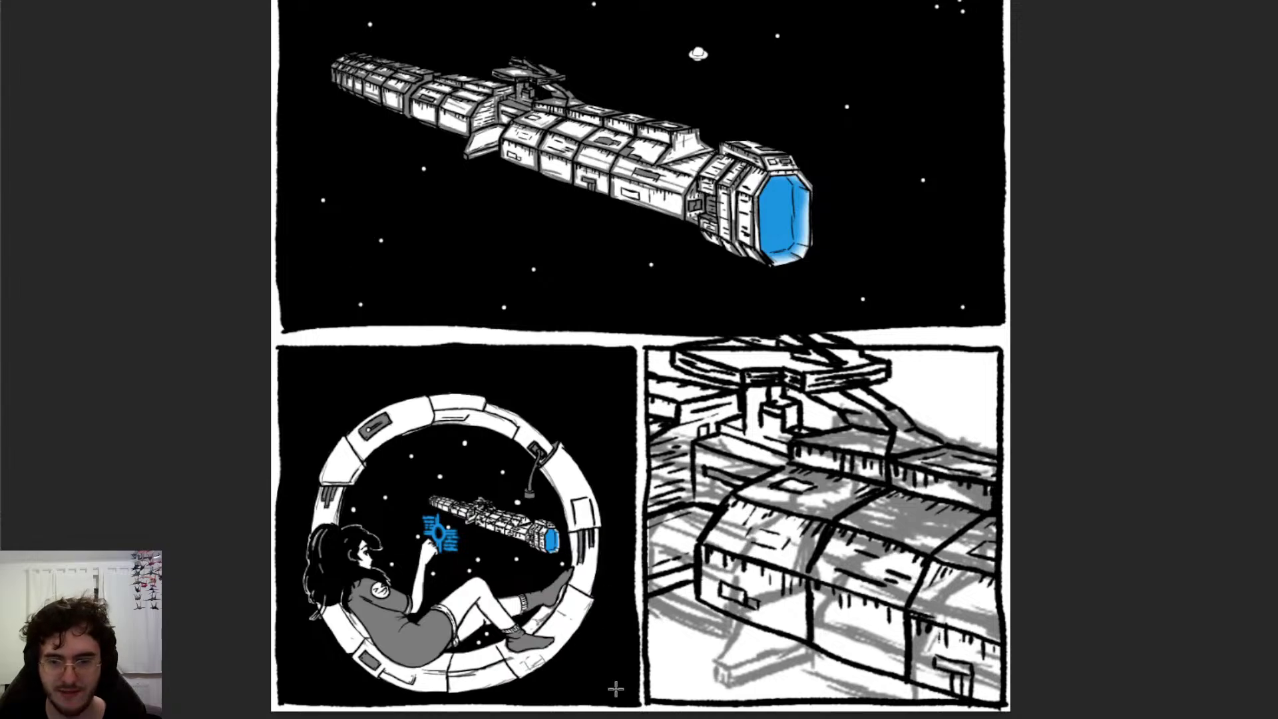
left_click_drag(610, 670, 1037, 704)
key("Delete")
key("ctrl+d")
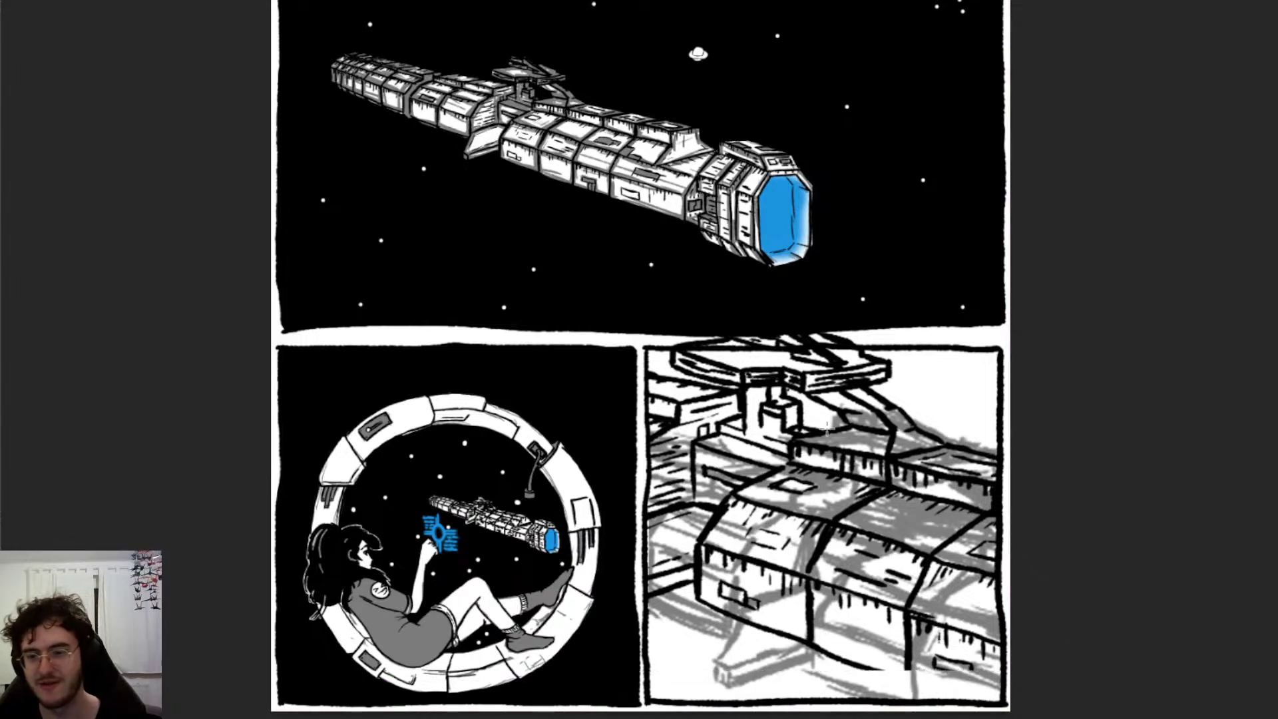
Step: Move the pasted ship art down within the third panel and delete the part that sticks out above its top border
left_click_drag(859, 454, 856, 484)
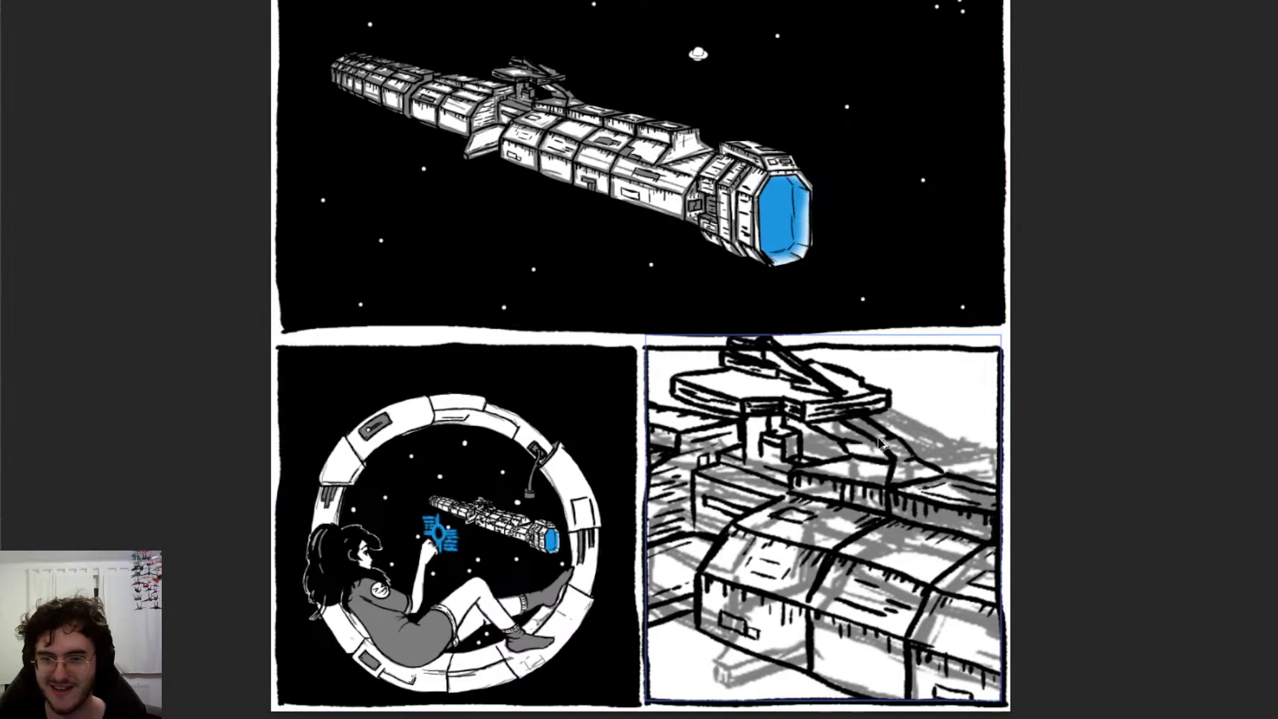
scroll(854, 426, "up", 4)
scroll(481, 181, "down", 5)
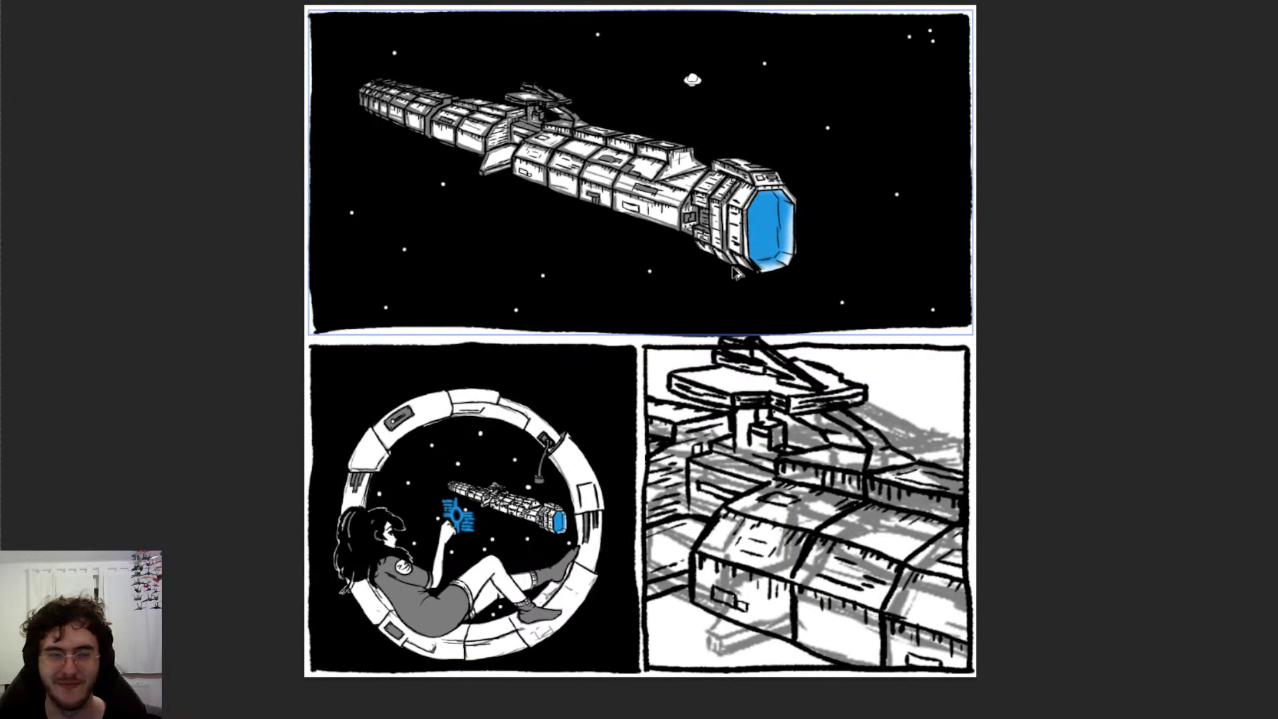
scroll(733, 268, "up", 4)
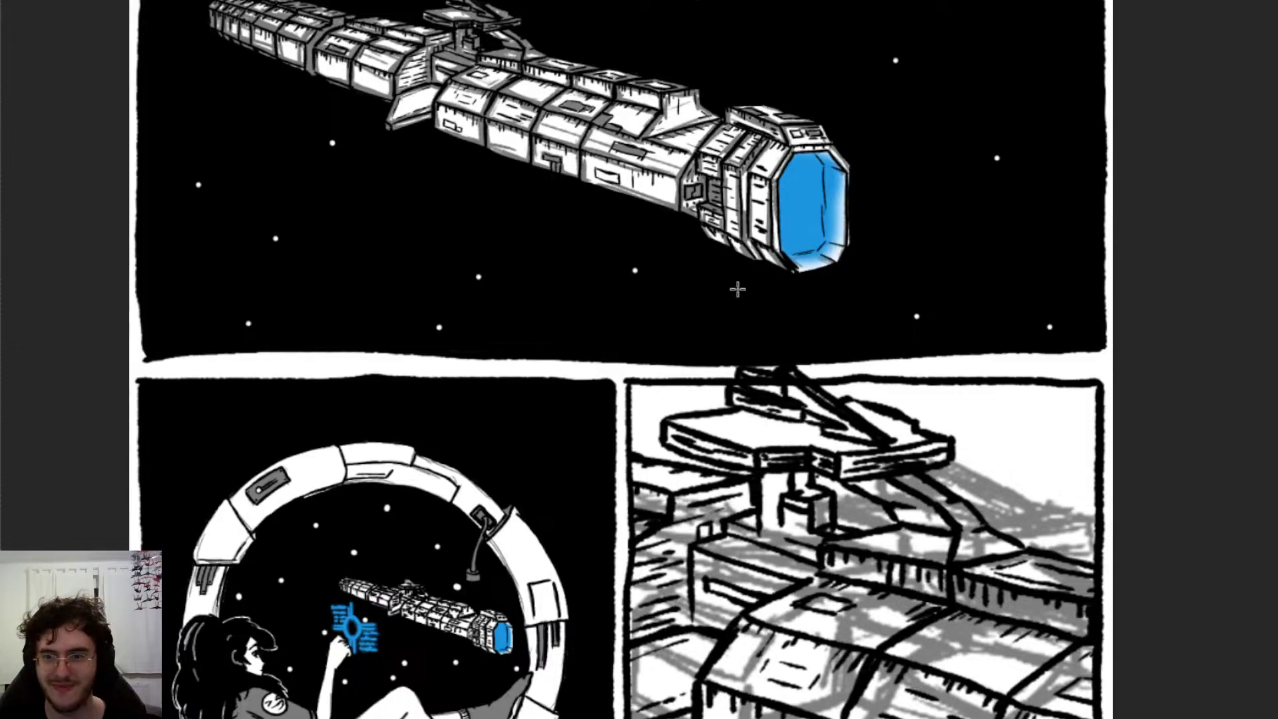
left_click_drag(639, 294, 919, 381)
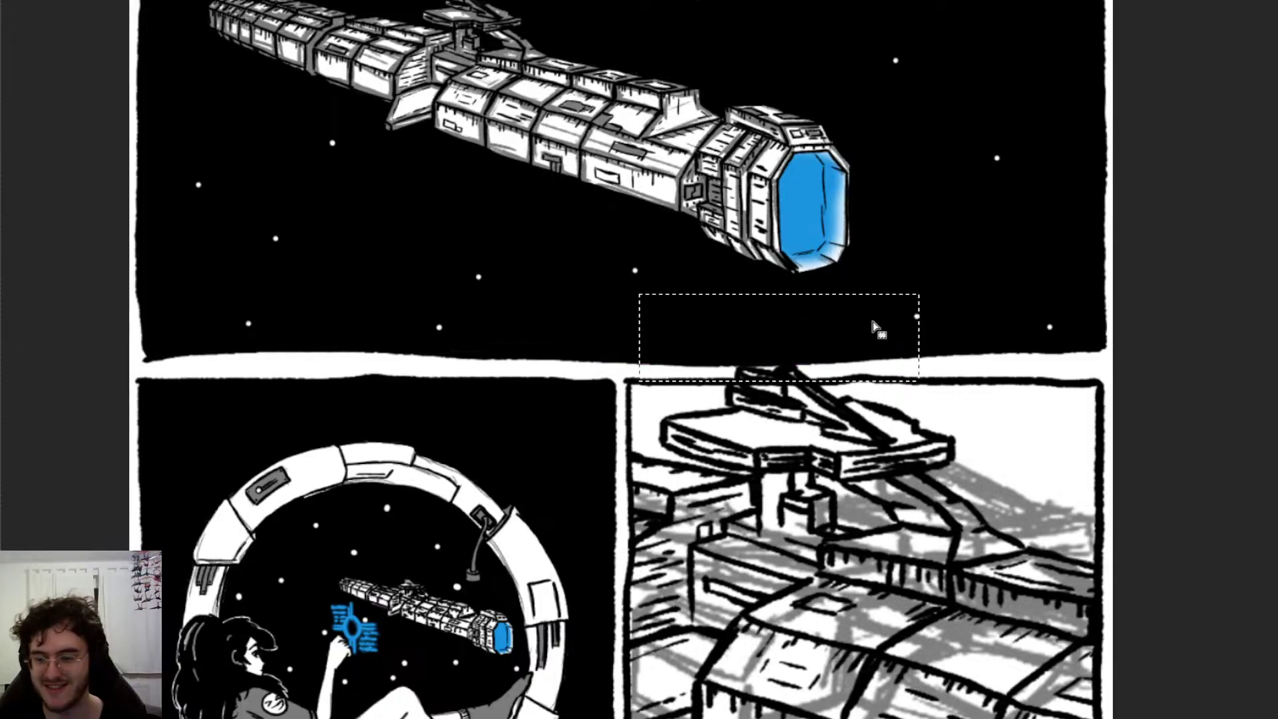
key("Delete")
left_click(921, 242)
scroll(921, 242, "down", 5)
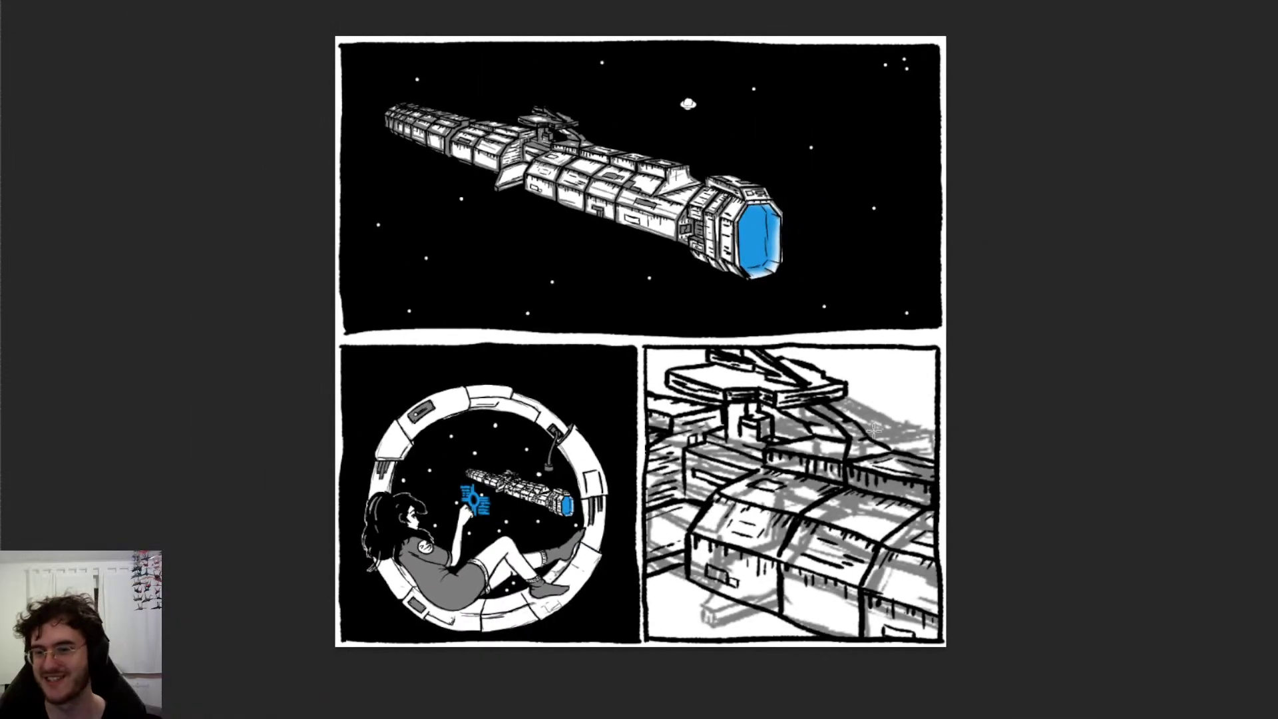
Step: Fade the pasted ship line art in the third panel to grey as a tracing guide
scroll(874, 434, "up", 6)
scroll(895, 442, "down", 4)
scroll(896, 442, "up", 2)
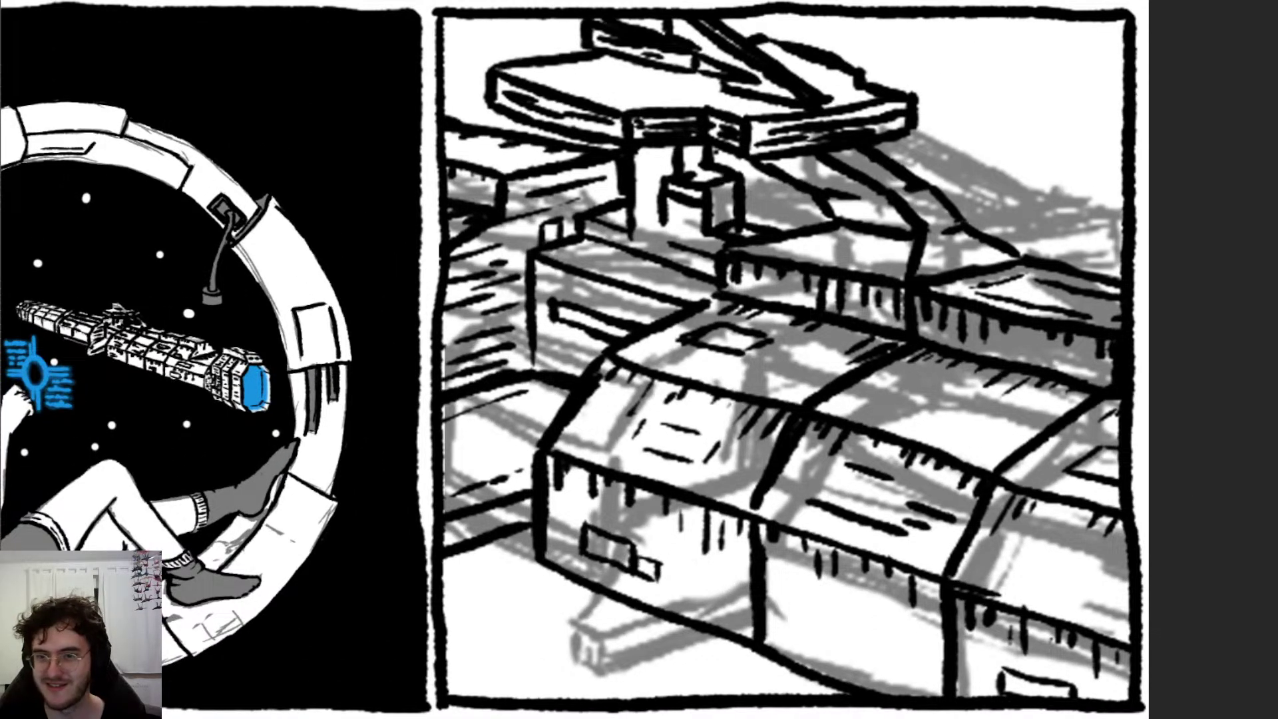
scroll(802, 354, "down", 2)
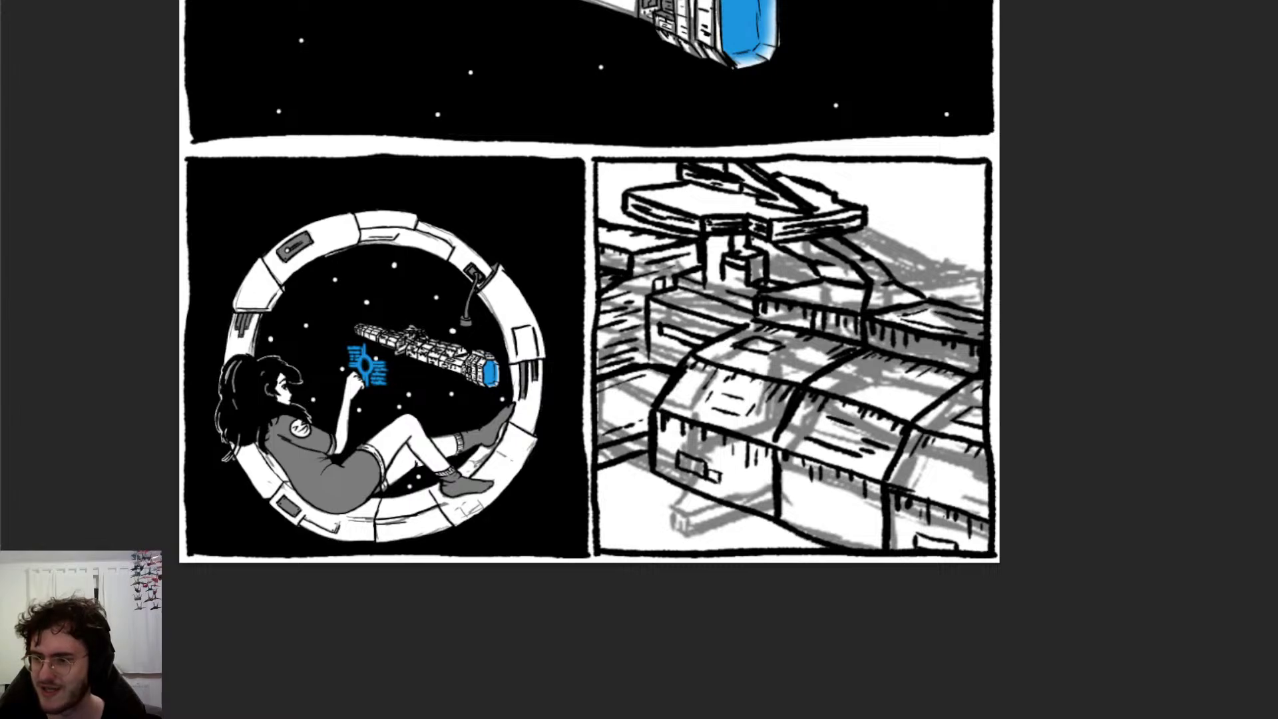
key("ctrl+shift+d")
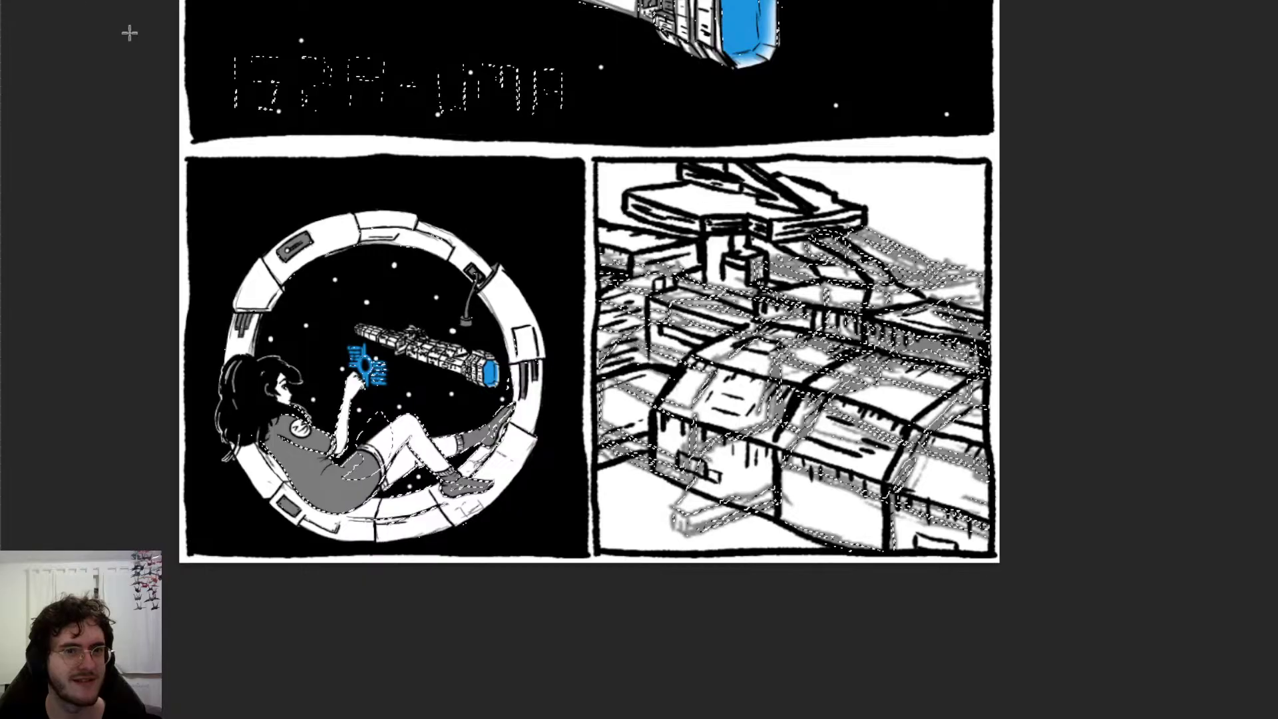
key("ctrl+d")
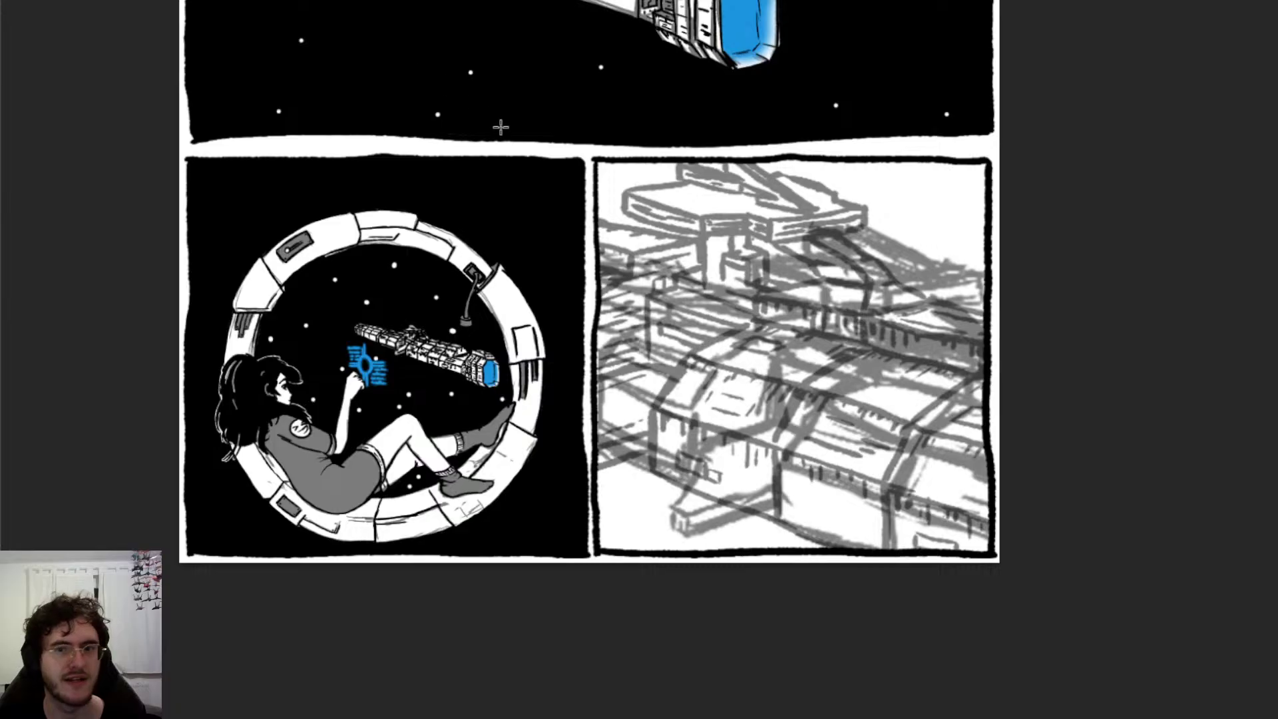
Step: Delete the old rough ship sketch beneath the faded line art in the third panel and clear the selection
mouse_move(546, 115)
left_mouse_down()
mouse_move(1009, 497)
mouse_move(1027, 601)
left_mouse_up()
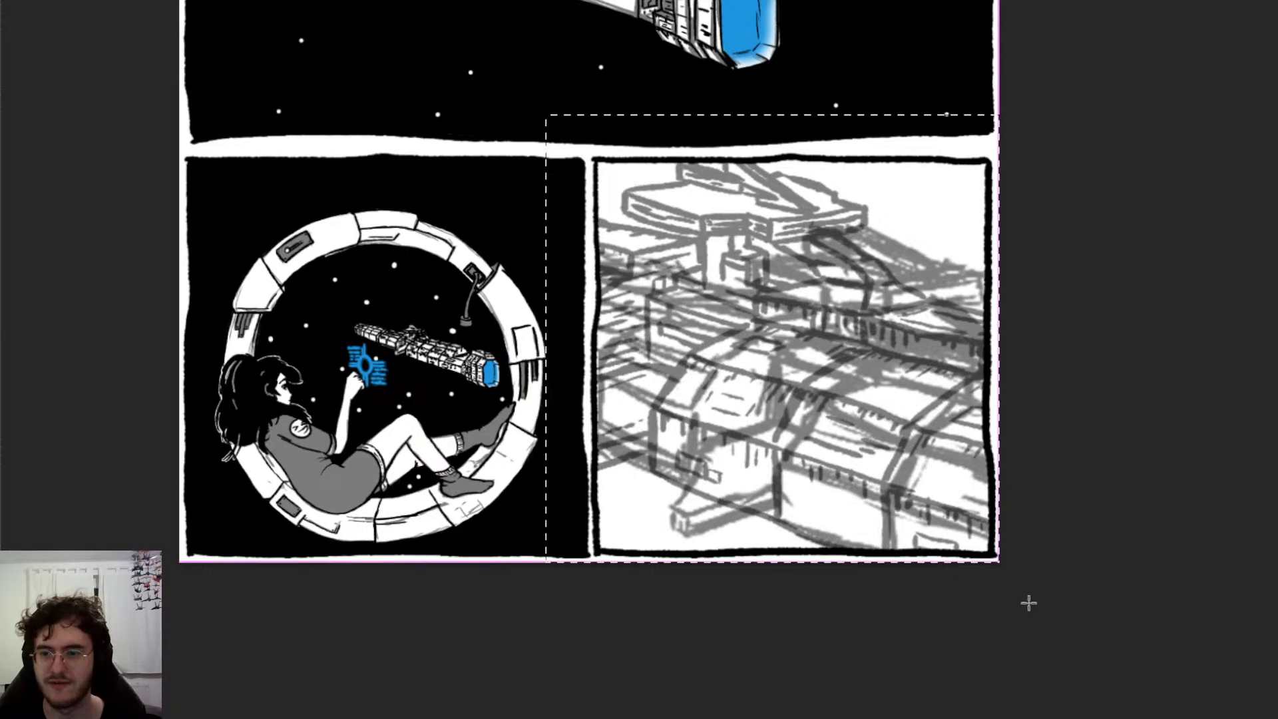
key("Delete")
key("ctrl+d")
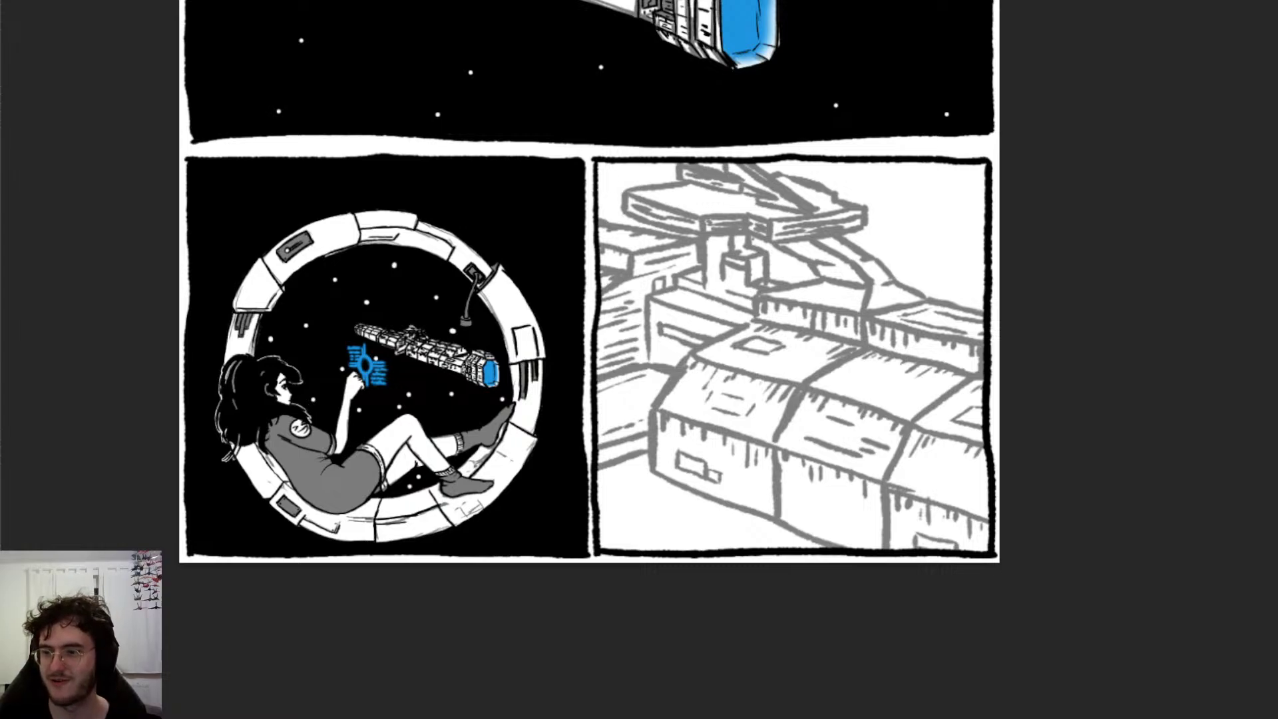
Step: Ink the sloping left edge of the front hull module in thin black, up to the base of the raised strip
scroll(785, 298, "up", 3)
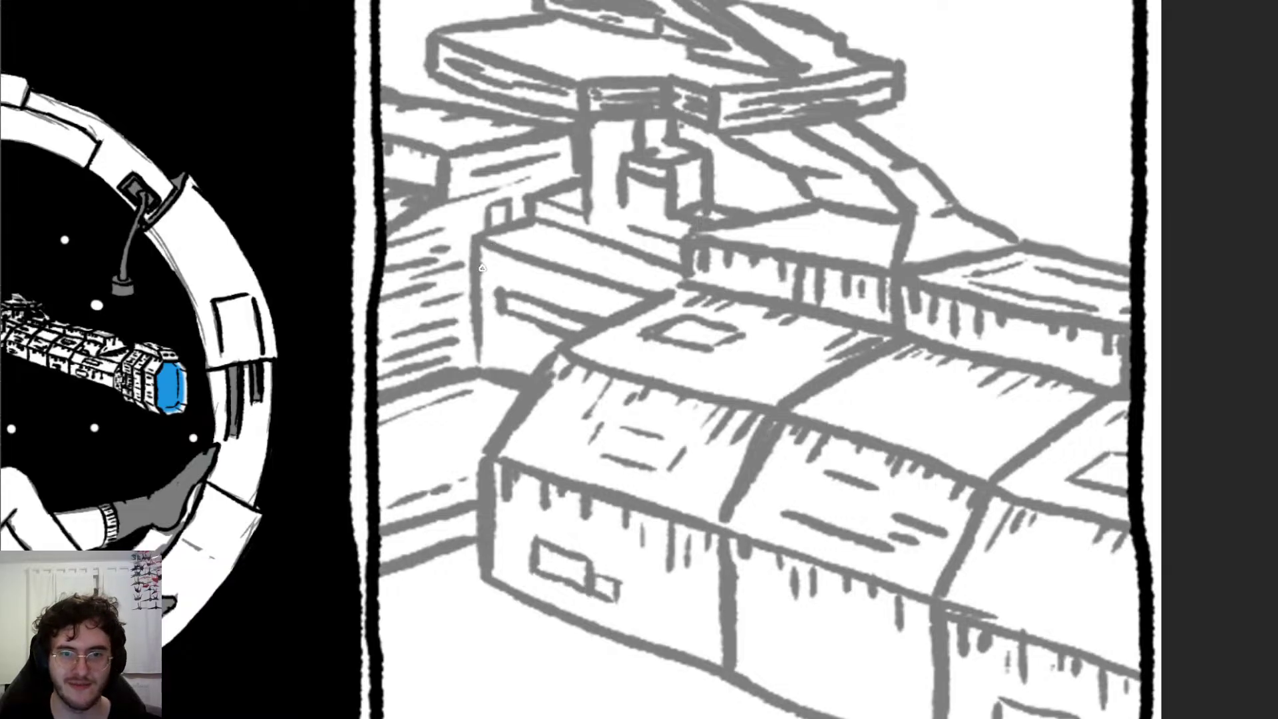
left_click_drag(479, 371, 472, 258)
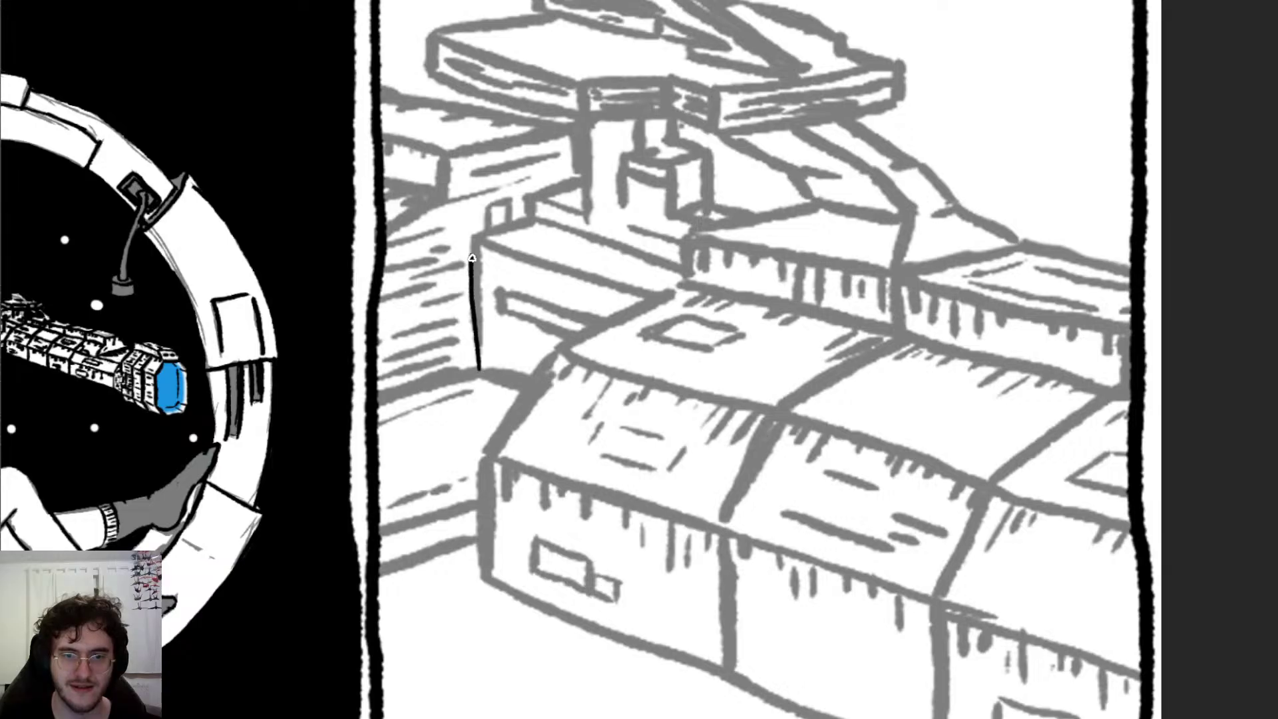
key("ctrl+z")
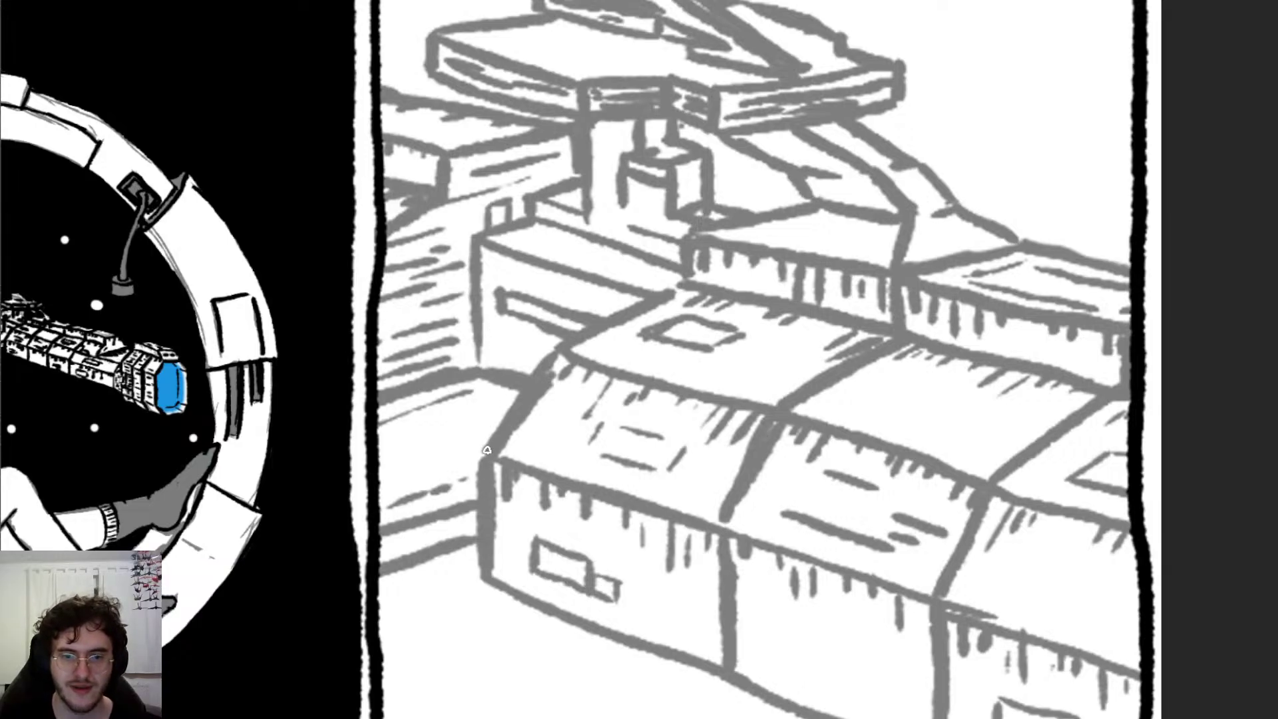
left_click_drag(482, 457, 560, 346)
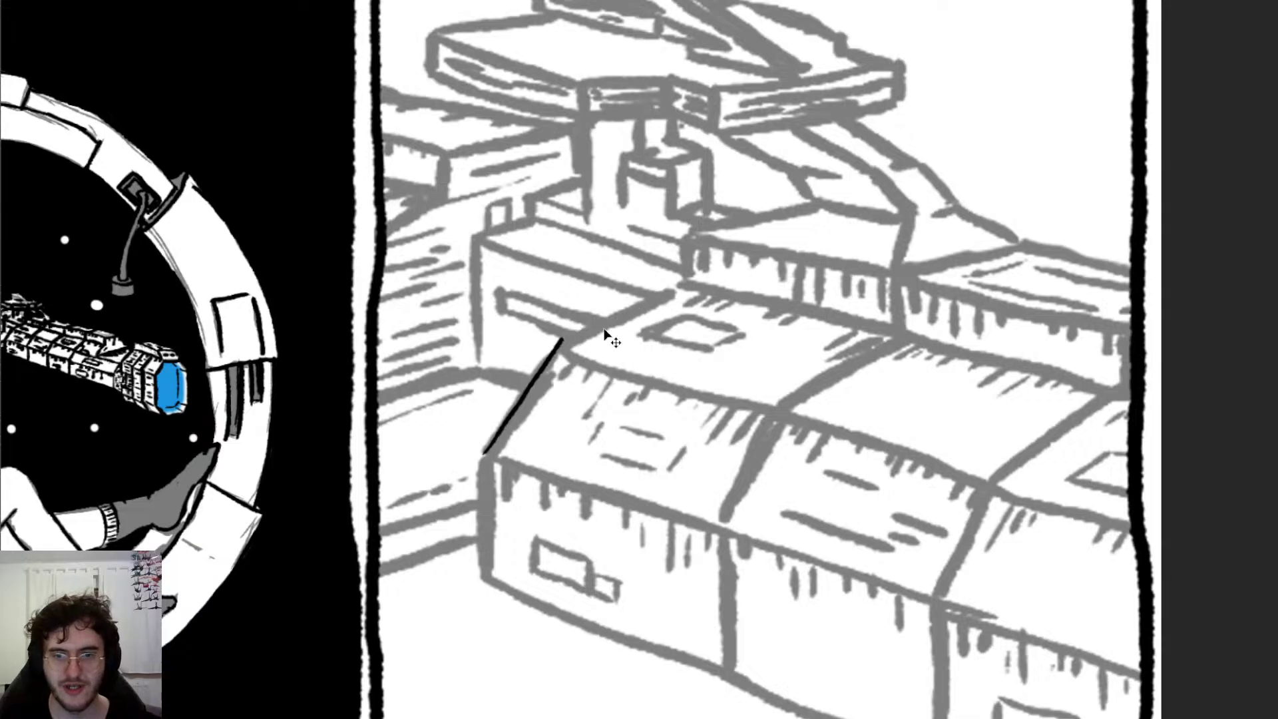
key("ctrl+z")
mouse_move(490, 451)
left_mouse_down()
mouse_move(556, 359)
mouse_move(683, 289)
left_mouse_up()
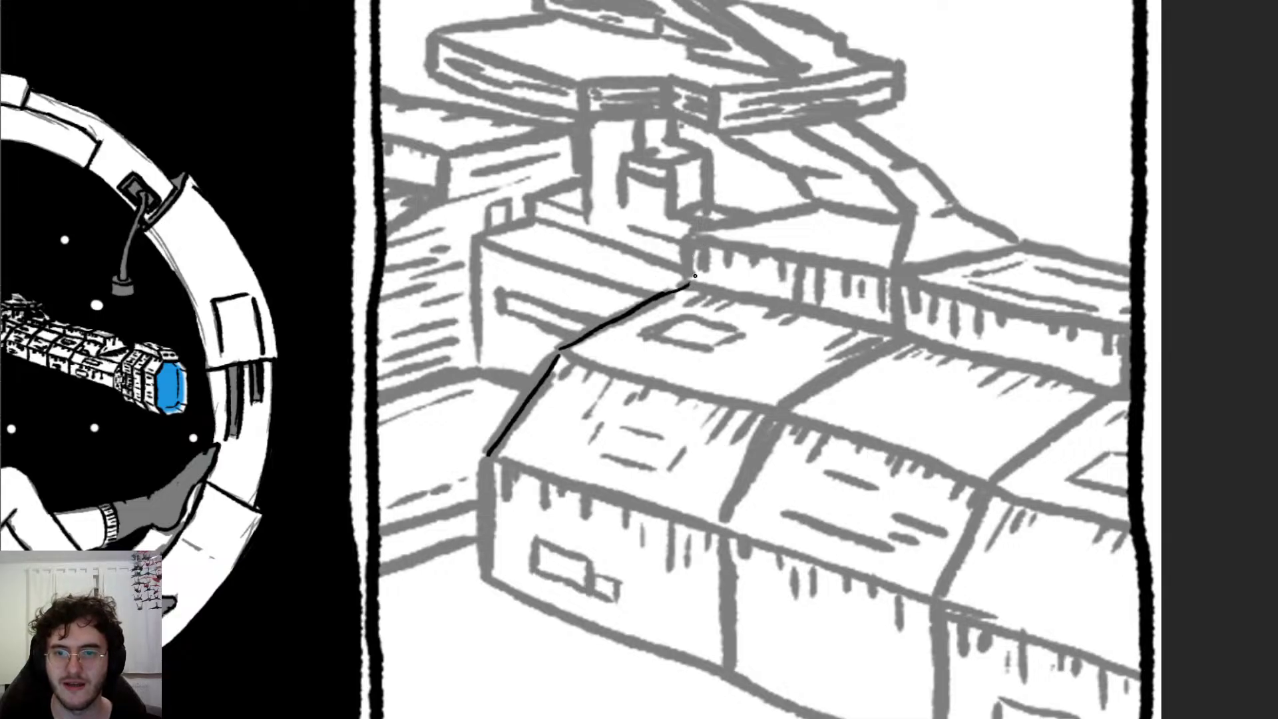
Step: Ink the outline of the raised strip's first section along the top of the front hull module
mouse_move(686, 243)
left_mouse_down()
mouse_move(688, 280)
mouse_move(715, 245)
mouse_move(775, 260)
left_mouse_up()
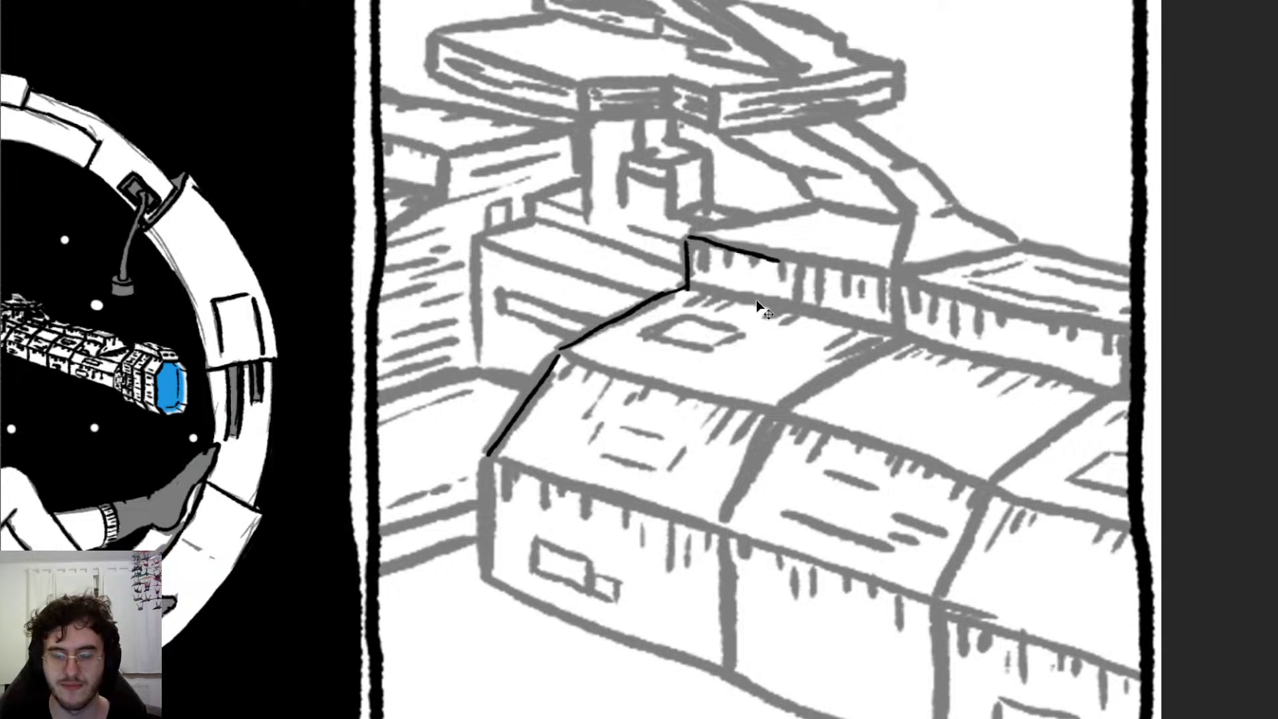
key("ctrl+z")
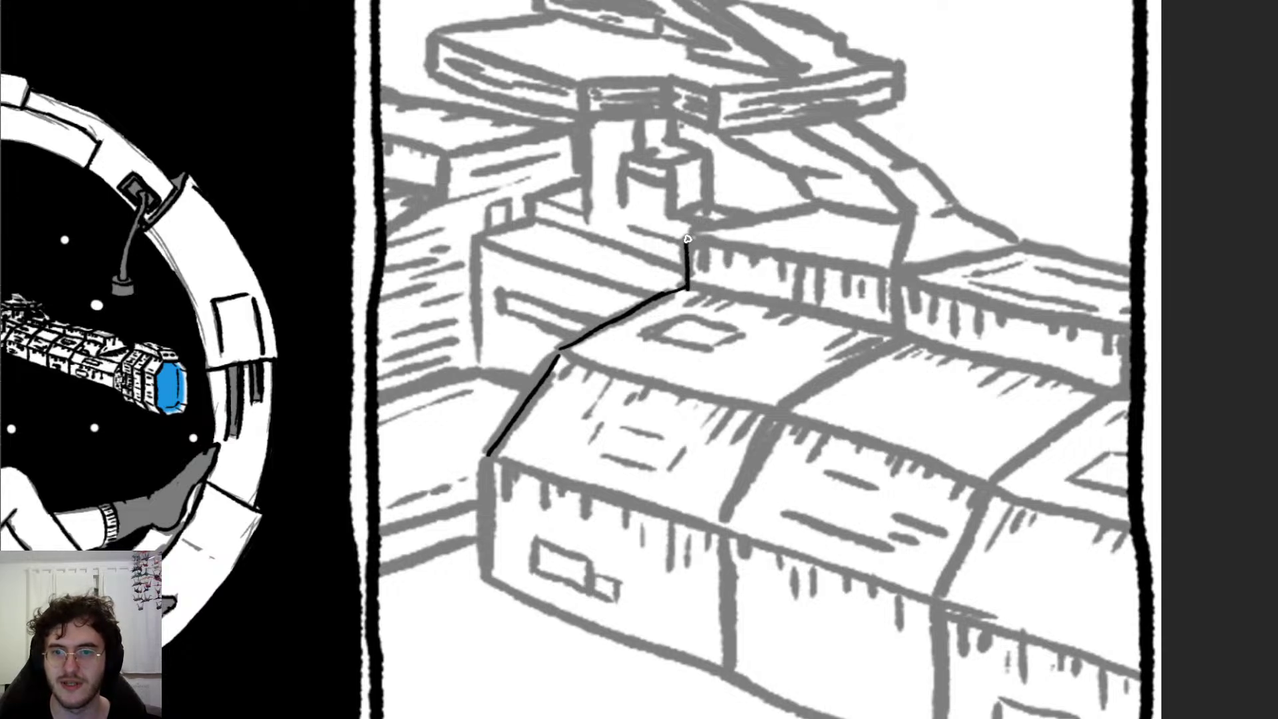
mouse_move(688, 238)
left_mouse_down()
mouse_move(896, 286)
mouse_move(903, 329)
left_mouse_up()
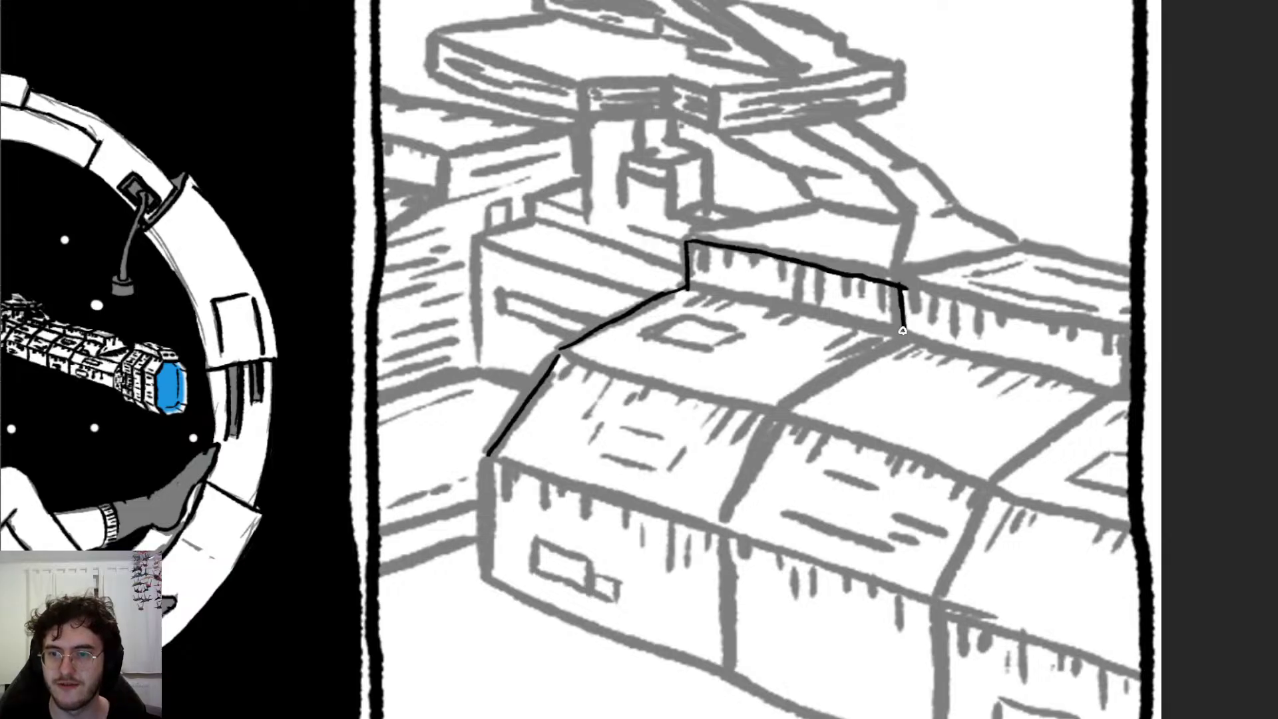
left_click_drag(708, 286, 804, 308)
key("ctrl+z")
mouse_move(690, 289)
left_mouse_down()
mouse_move(904, 331)
mouse_move(1105, 402)
left_mouse_up()
key("ctrl+z")
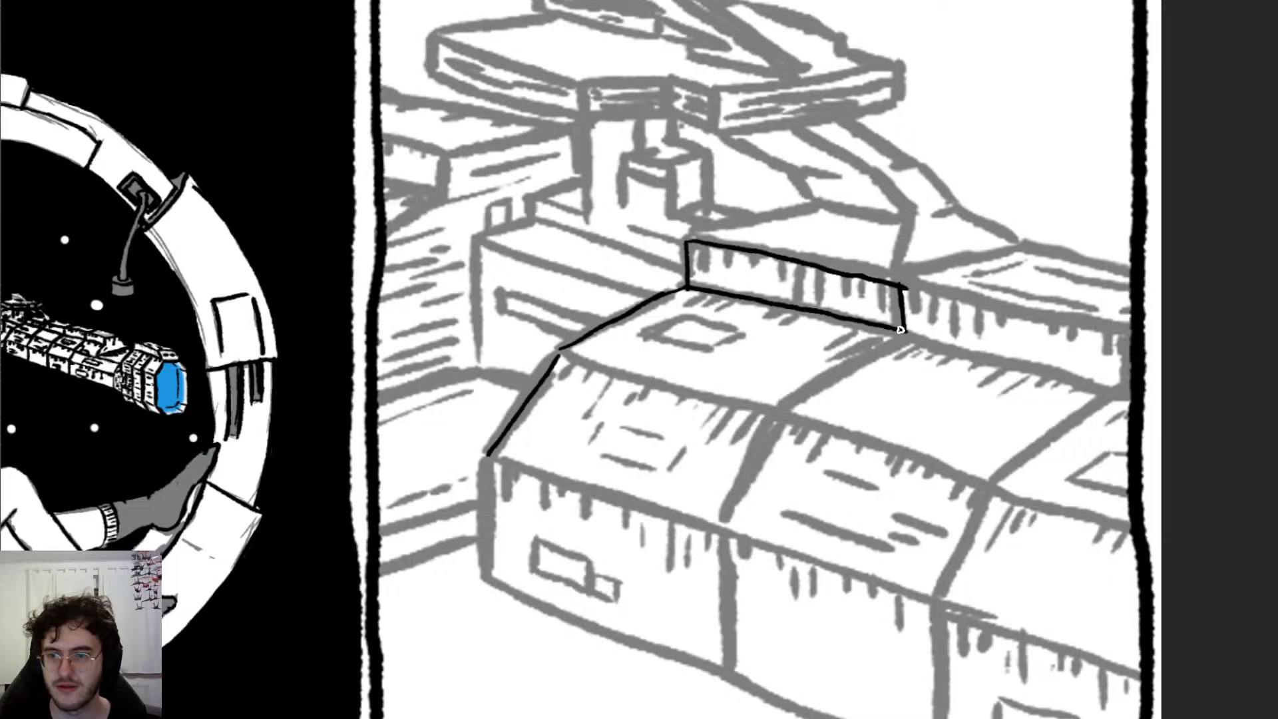
left_click_drag(894, 334, 1124, 403)
key("ctrl+z")
left_click_drag(896, 330, 1134, 404)
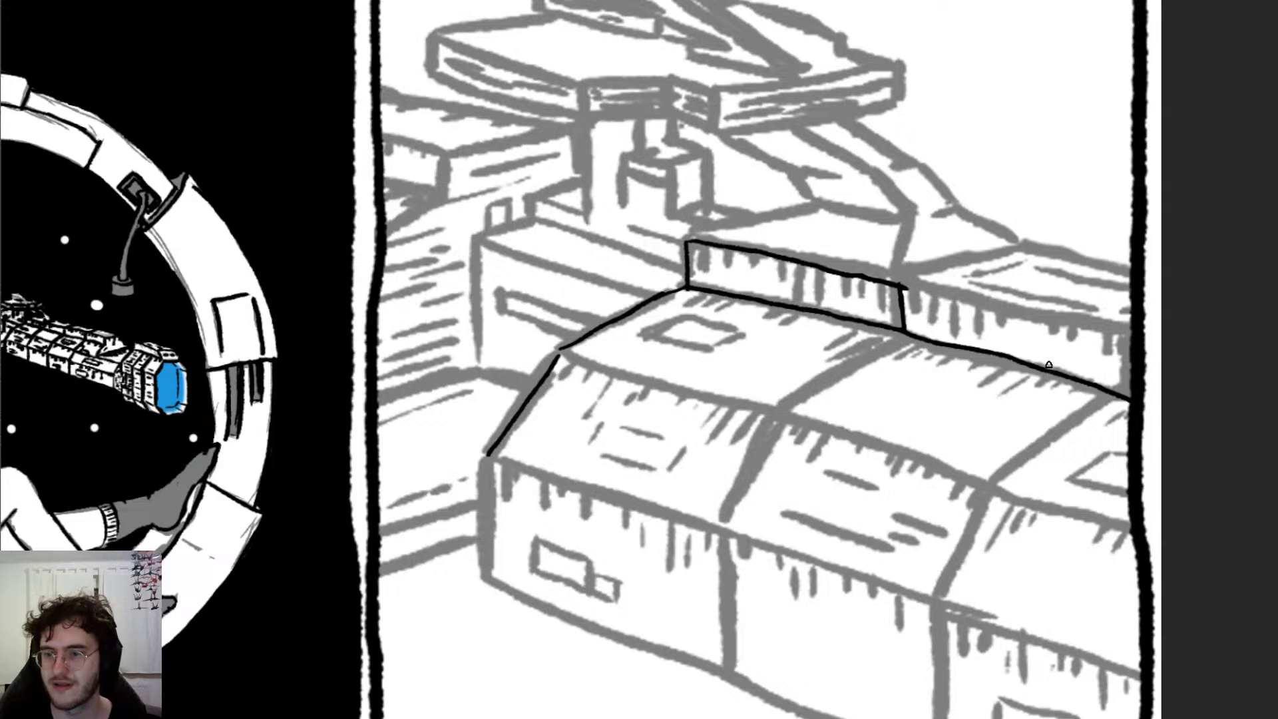
key("ctrl+z")
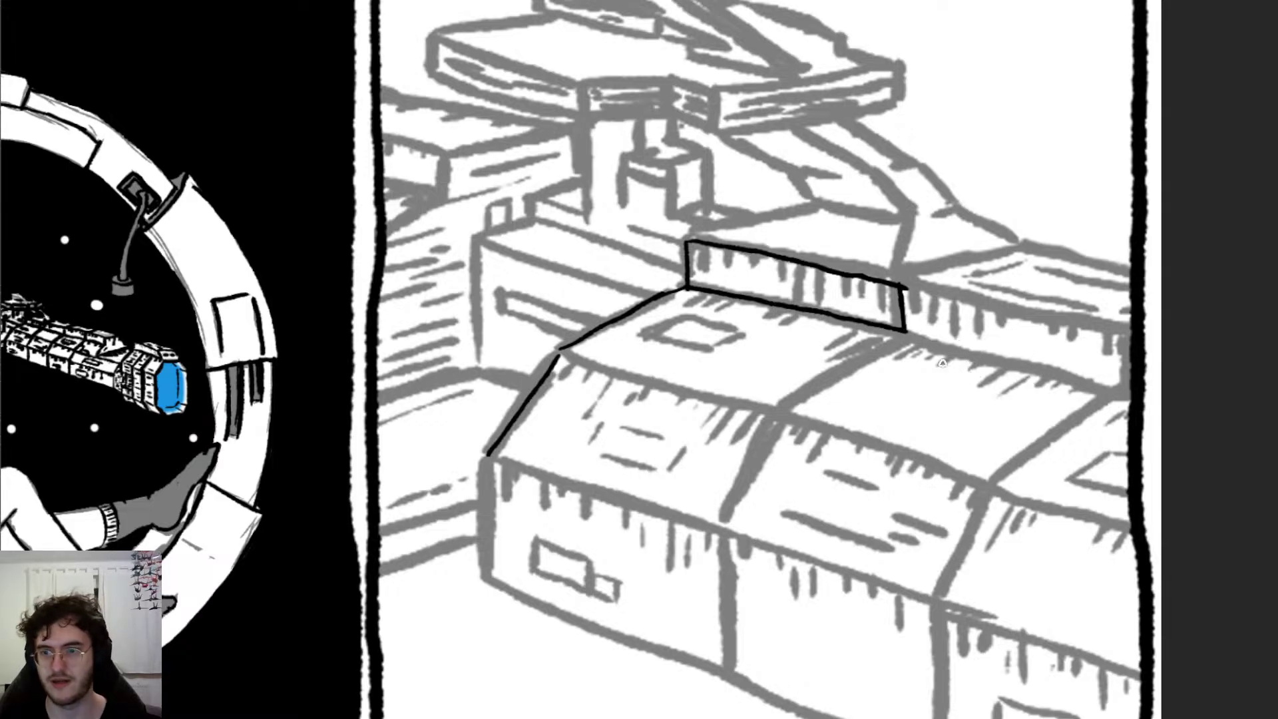
Step: Ink the seam between the first two hull modules and the lengthwise lower edges of the first module's top and sloping faces
scroll(939, 363, "down", 3)
scroll(855, 392, "up", 5)
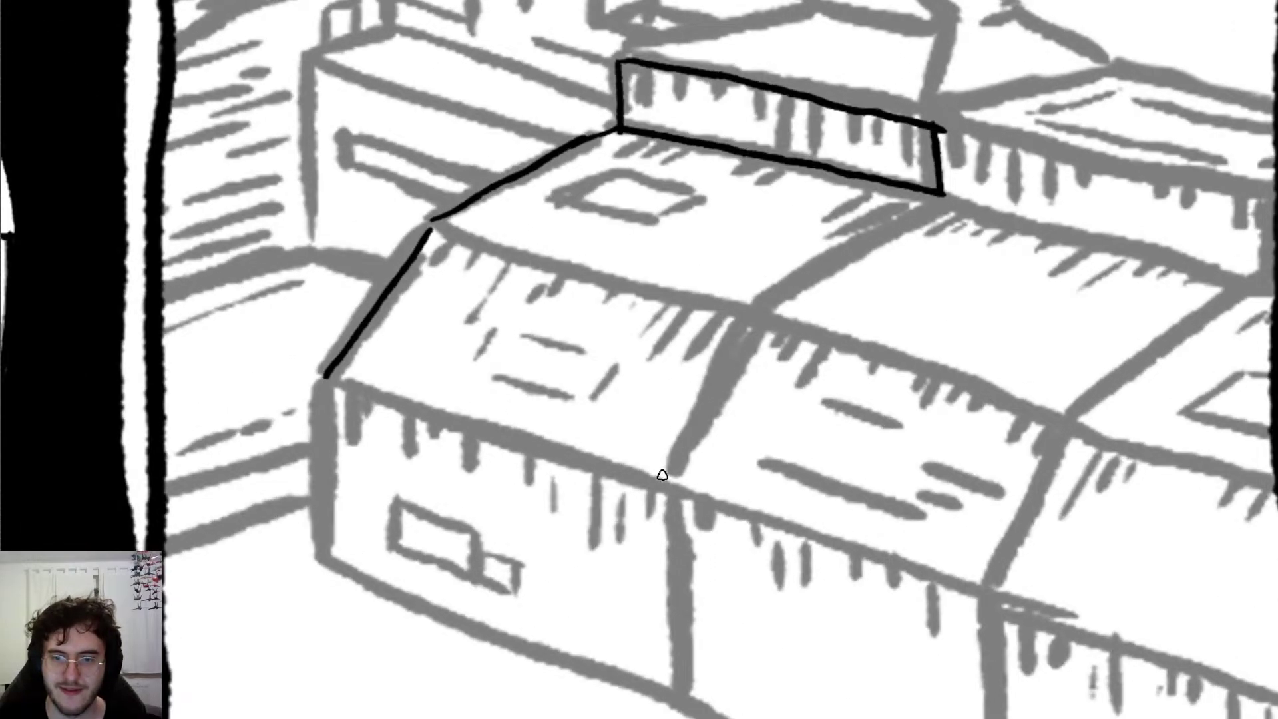
mouse_move(667, 481)
left_mouse_down()
mouse_move(754, 310)
mouse_move(939, 192)
left_mouse_up()
key("ctrl+z")
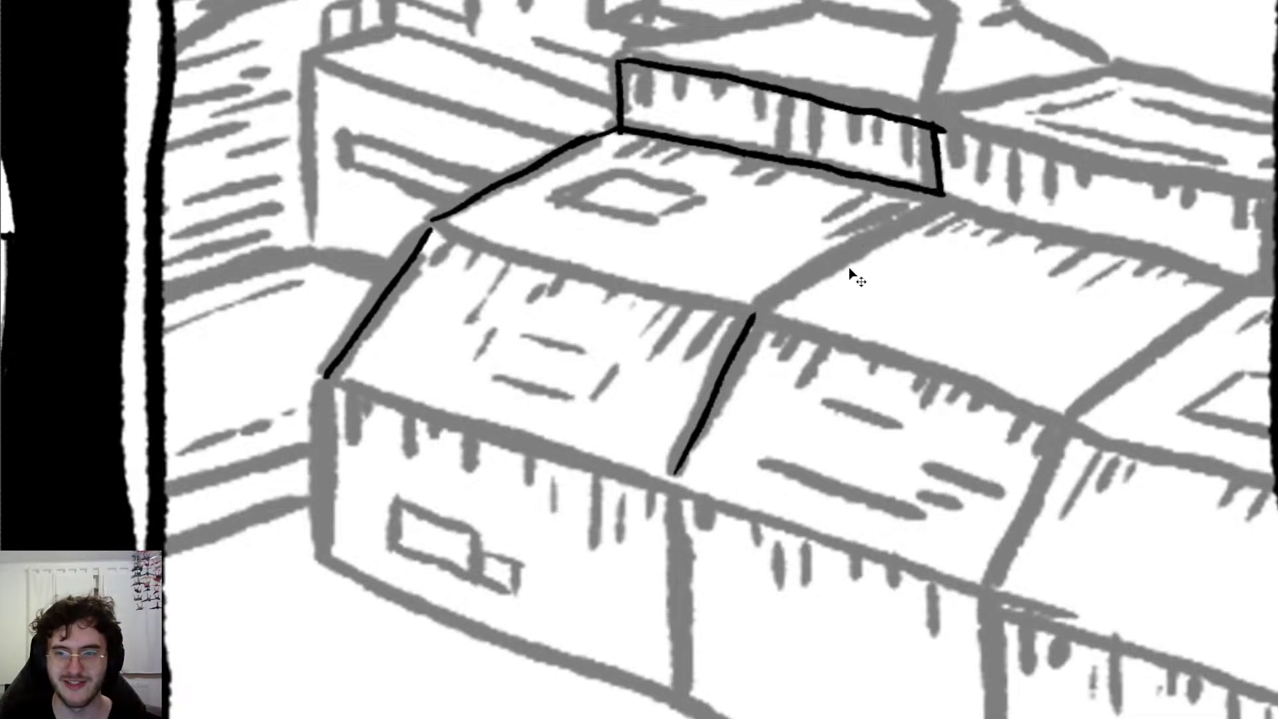
mouse_move(937, 196)
left_mouse_down()
mouse_move(758, 304)
mouse_move(746, 326)
left_mouse_up()
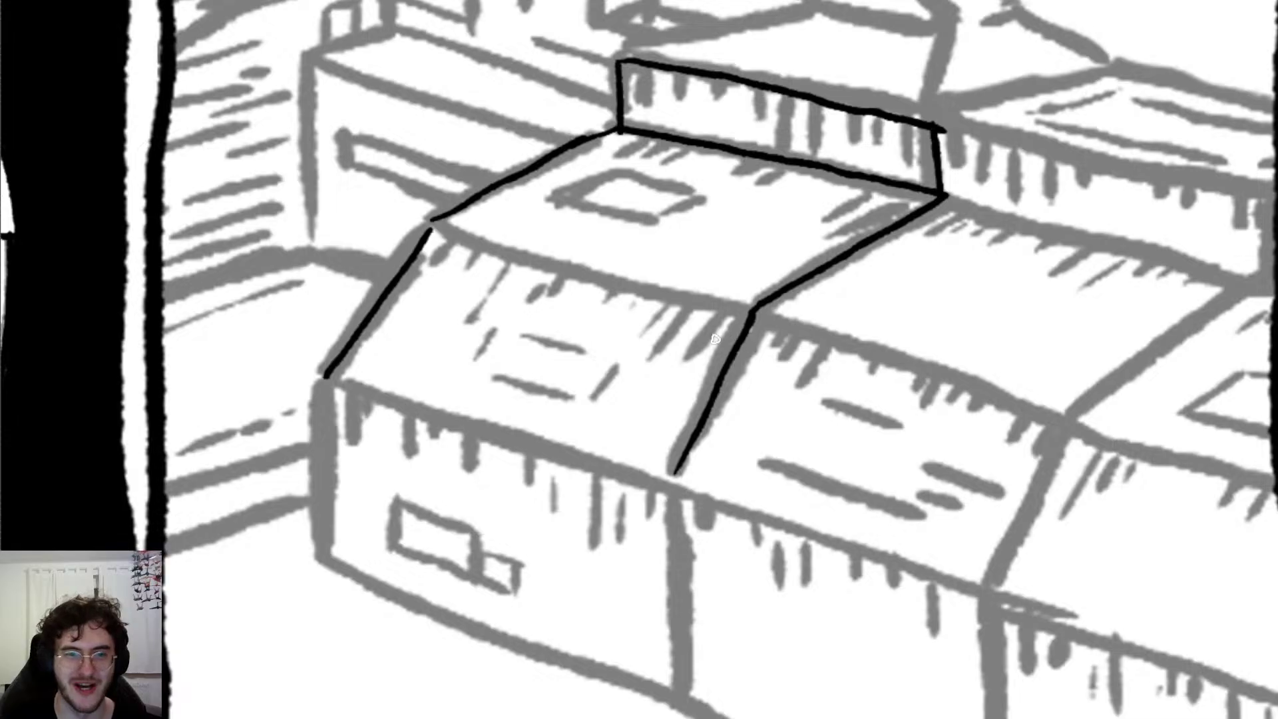
left_click_drag(435, 228, 760, 312)
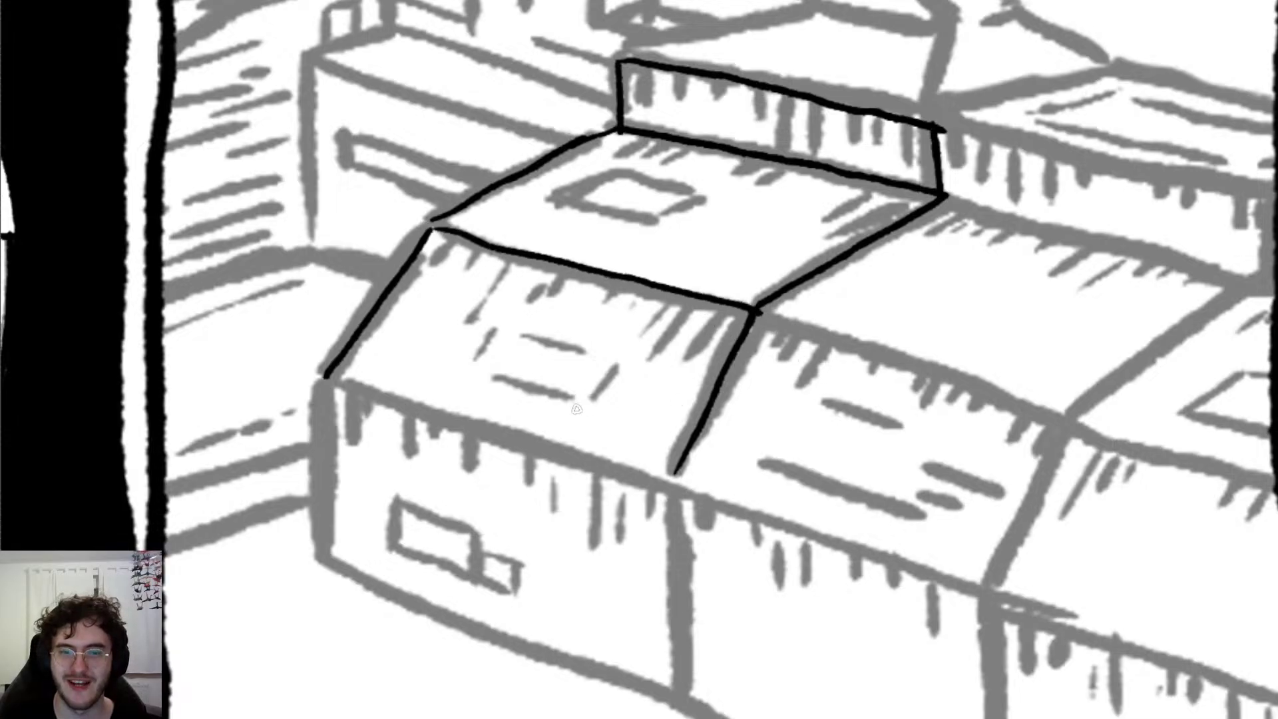
mouse_move(331, 385)
left_mouse_down()
mouse_move(686, 486)
mouse_move(686, 459)
left_mouse_up()
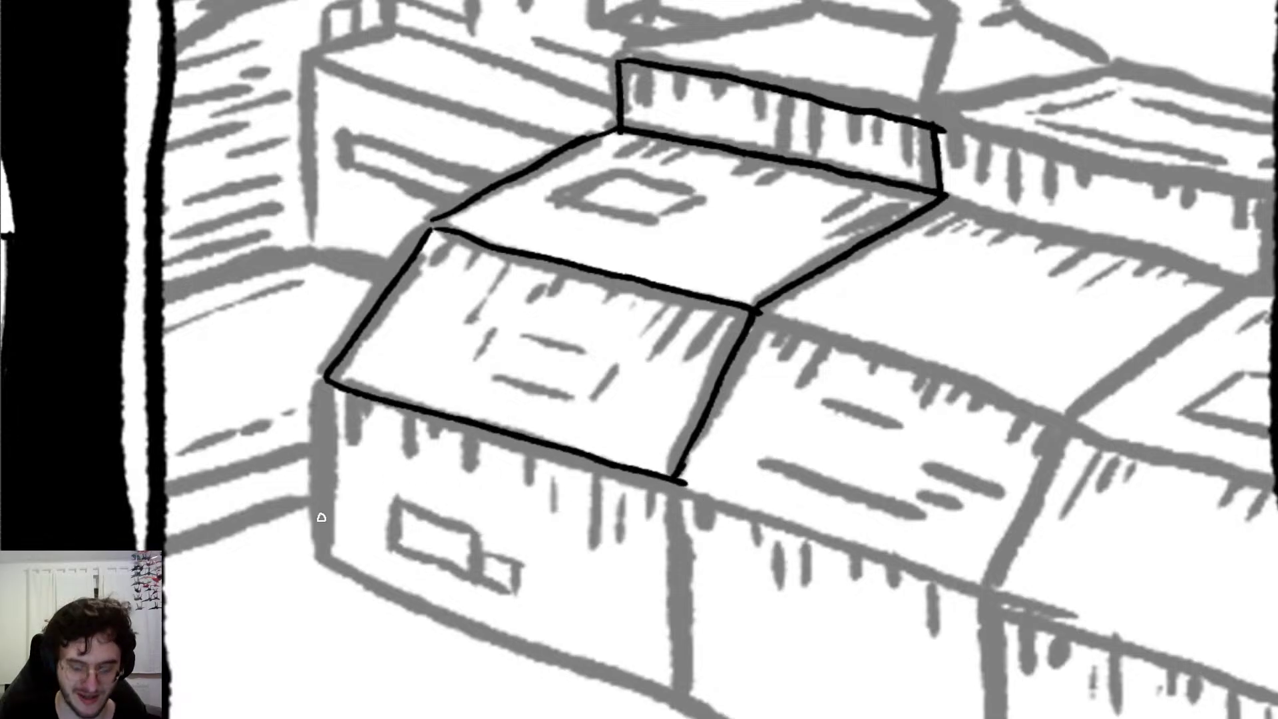
Step: Ink the first module's side face with its left edge, its vertical seam and the lower hull edge running to the panel's bottom border
scroll(321, 517, "down", 3)
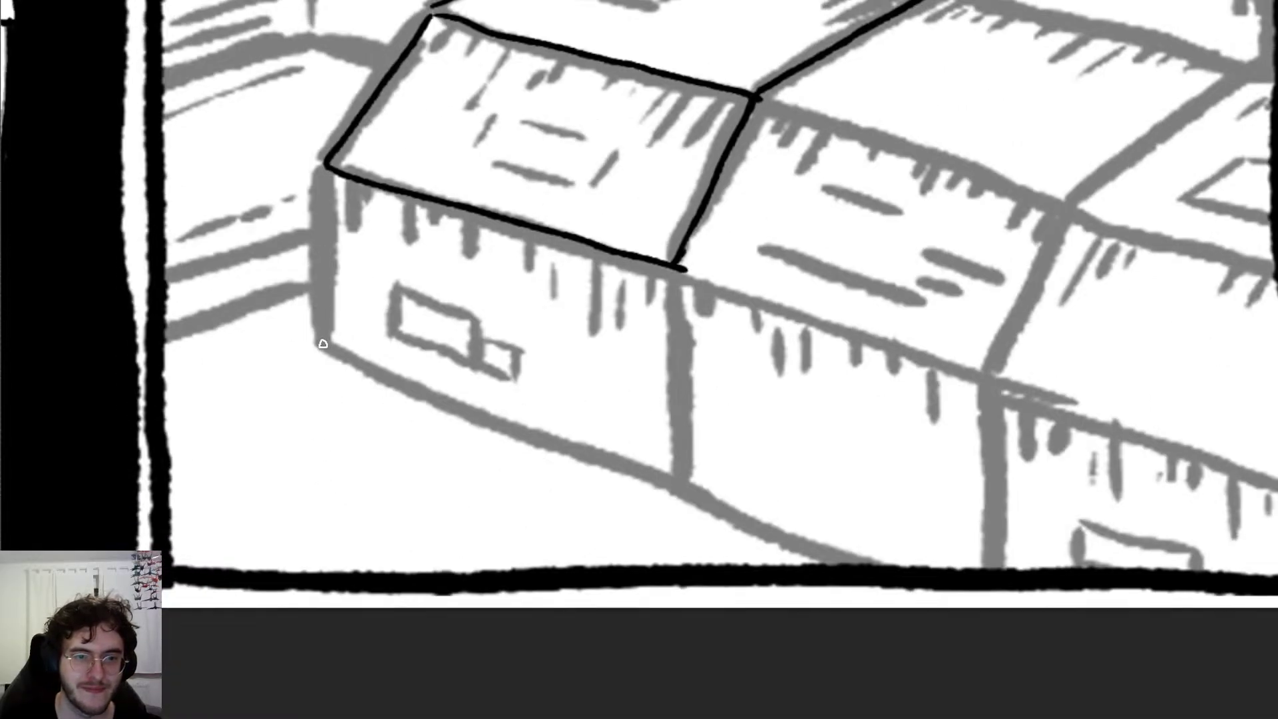
mouse_move(322, 343)
left_mouse_down()
mouse_move(318, 163)
mouse_move(326, 338)
mouse_move(343, 358)
mouse_move(890, 573)
left_mouse_up()
key("ctrl+z")
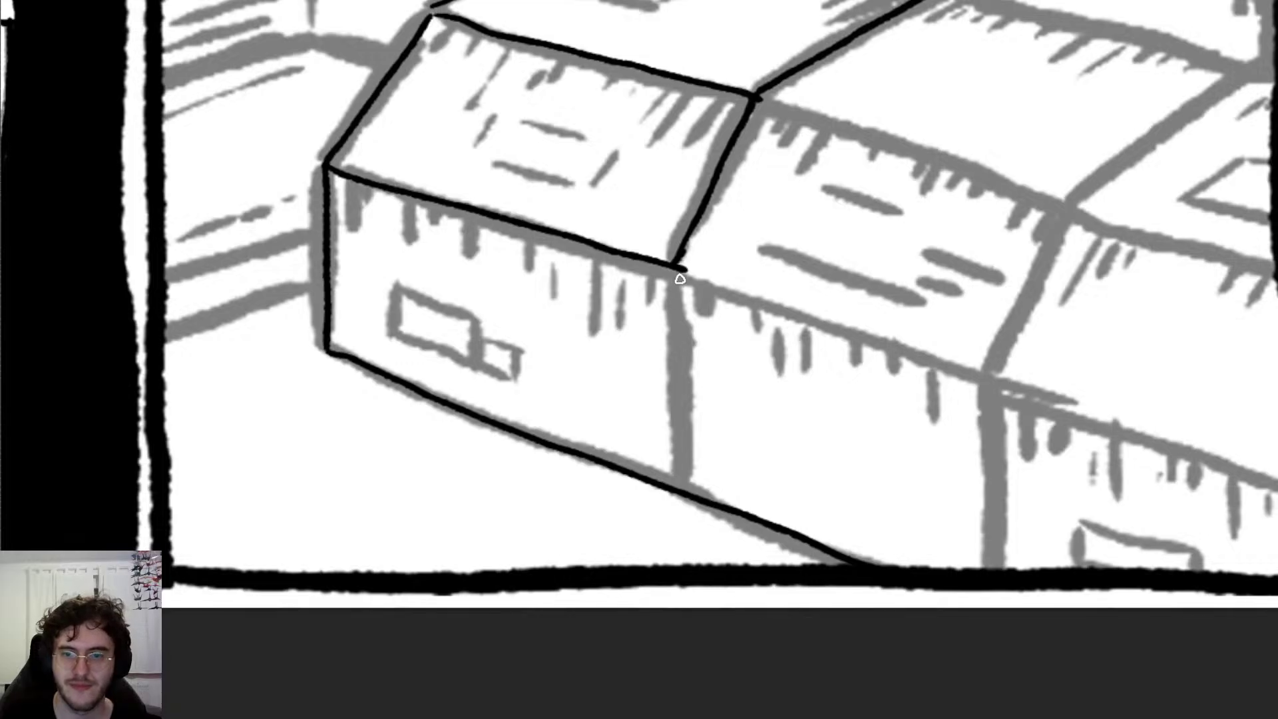
left_click_drag(675, 266, 675, 489)
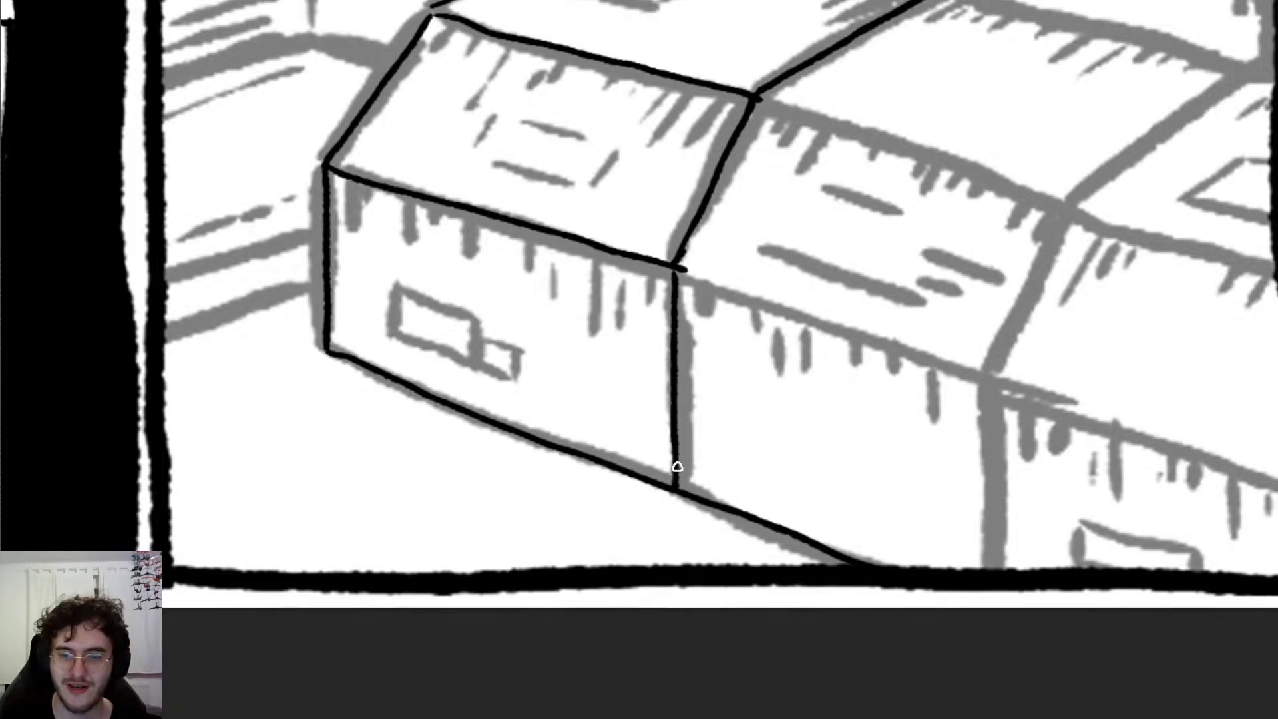
key("ctrl+z")
left_click_drag(675, 267, 677, 492)
key("ctrl+z")
key("ctrl+z")
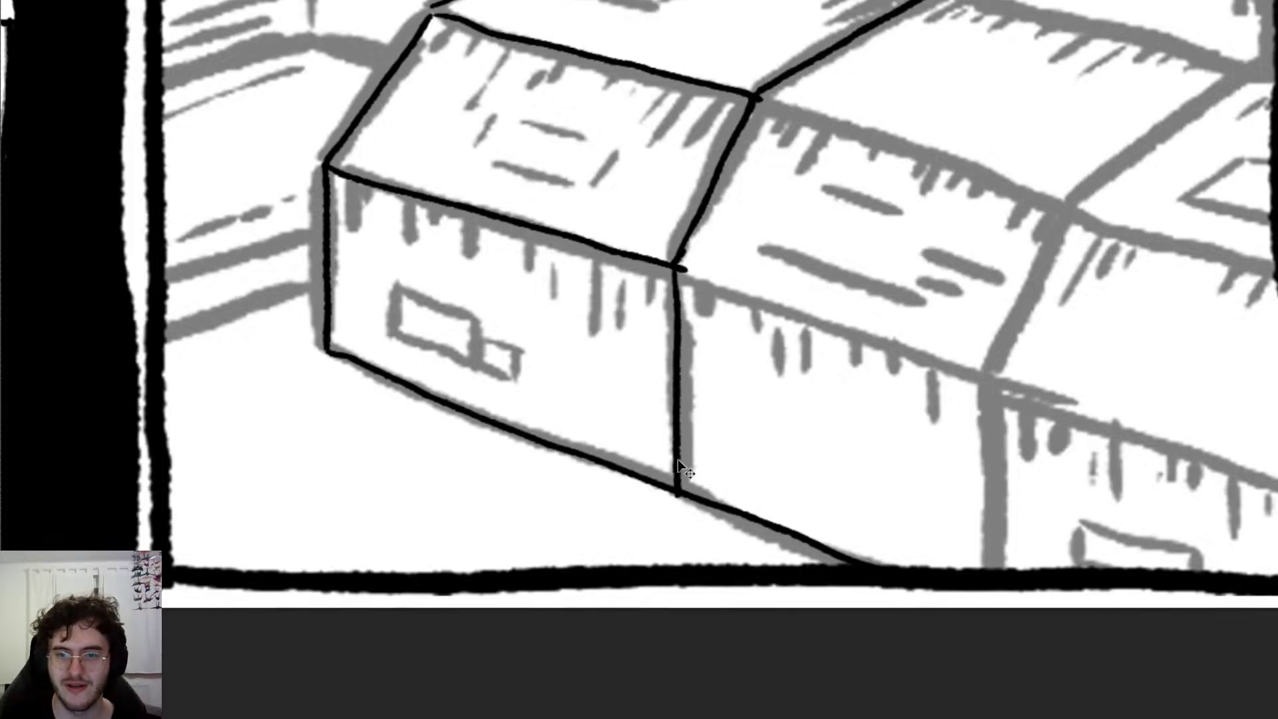
Step: Redraw the vertical seam between the side faces of the first two hull modules, down to the lower hull edge
key("ctrl+z")
left_click_drag(675, 269, 683, 491)
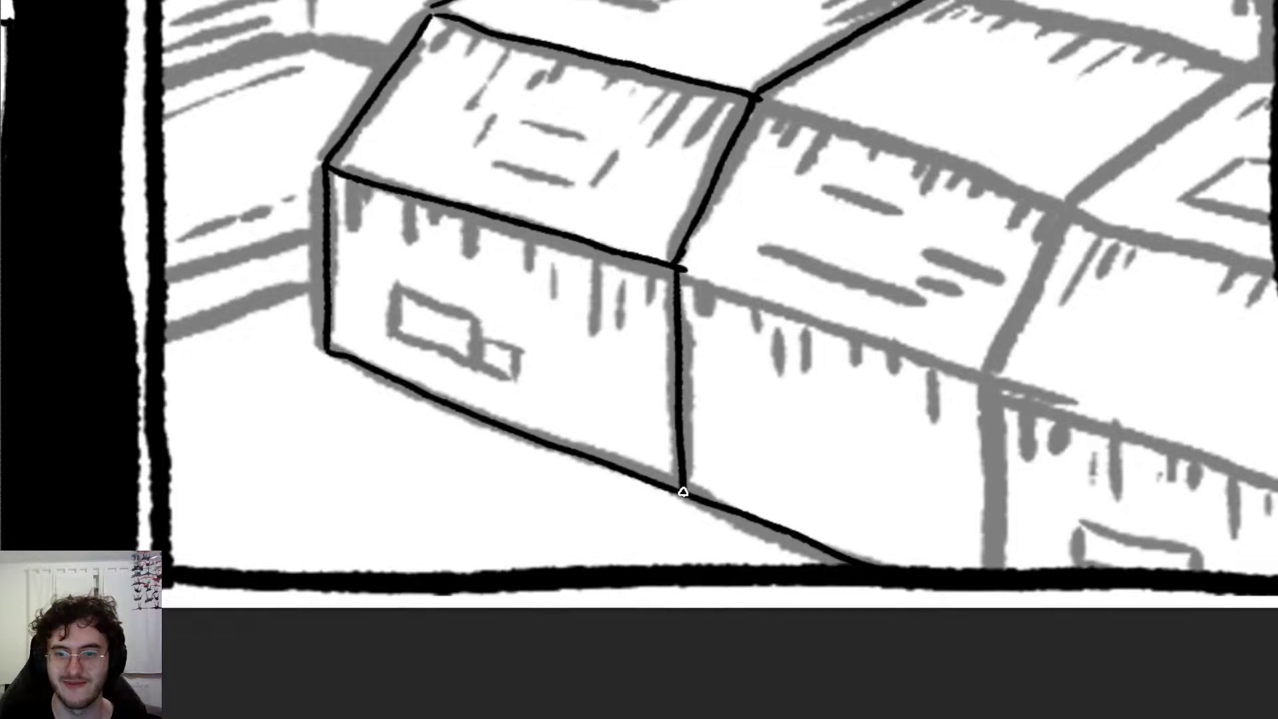
left_click_drag(684, 272, 956, 364)
key("ctrl+z")
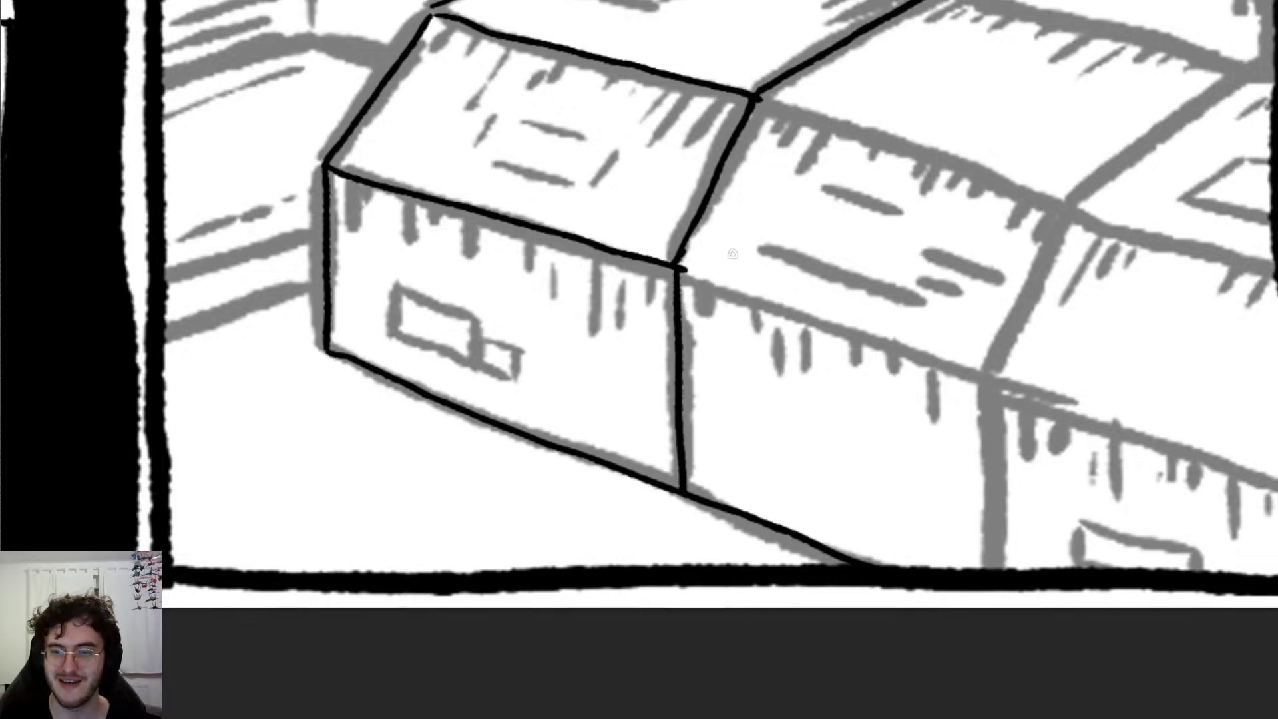
left_click_drag(674, 267, 1035, 416)
key("ctrl+z")
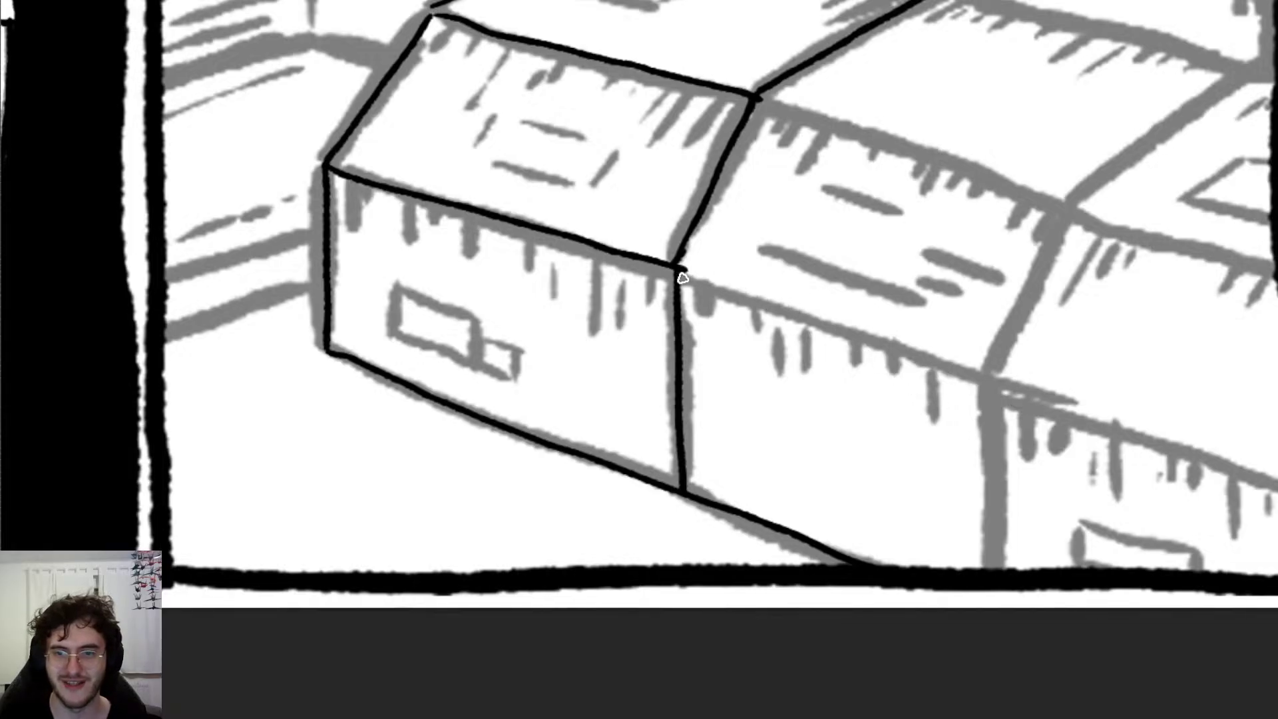
left_click_drag(675, 266, 1156, 471)
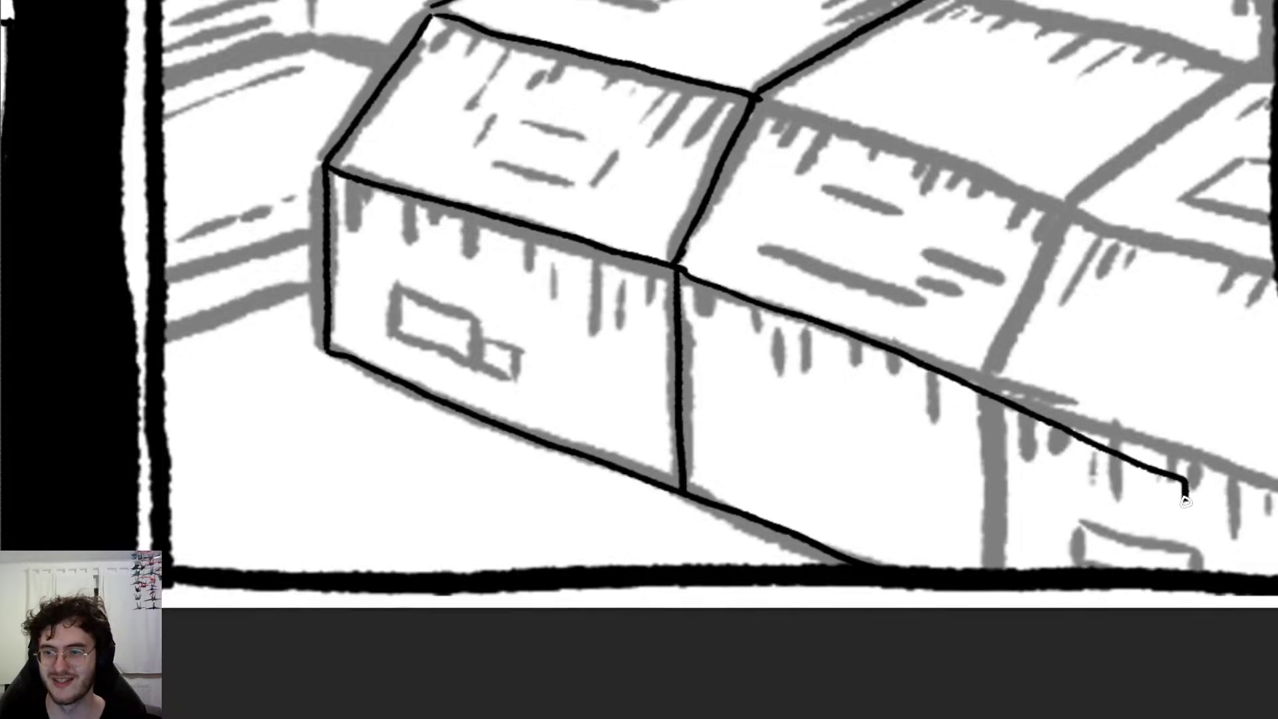
key("ctrl+z")
Step: Ink the lower edge of the sloping faces across the second and third modules, ending at the panel's right border
scroll(1185, 491, "right", 10)
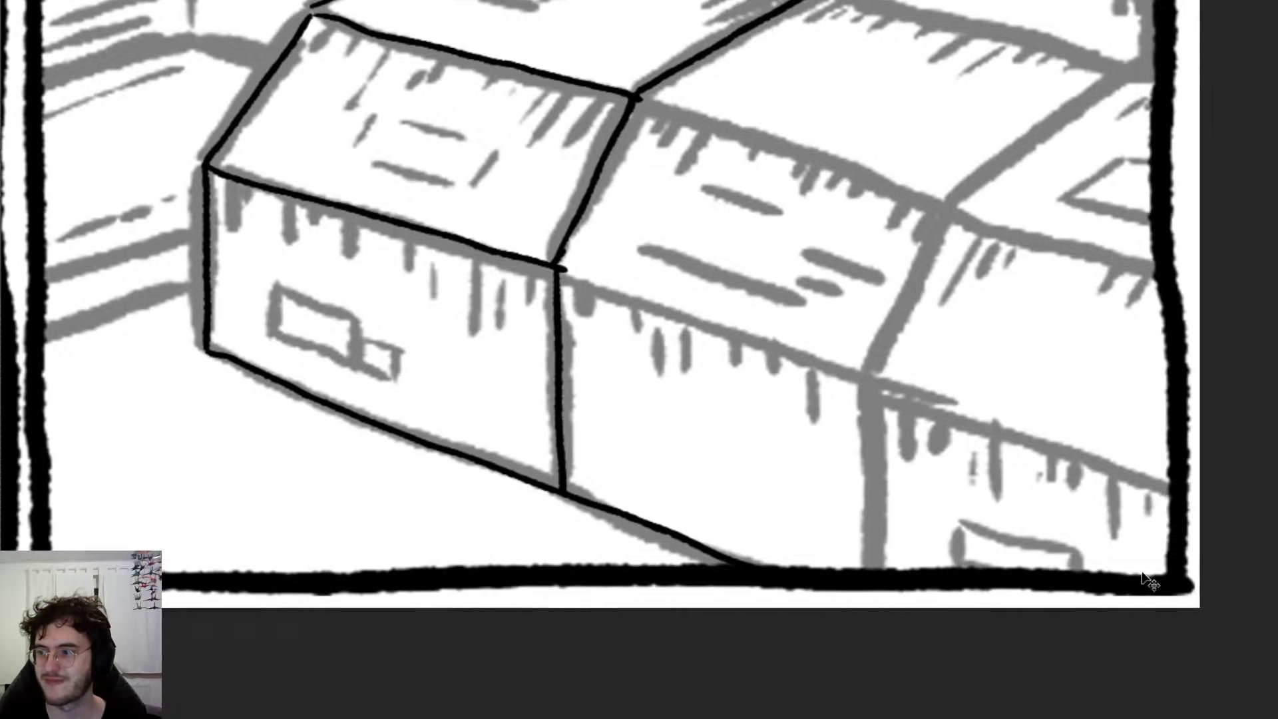
scroll(936, 445, "down", 2)
scroll(621, 314, "up", 2)
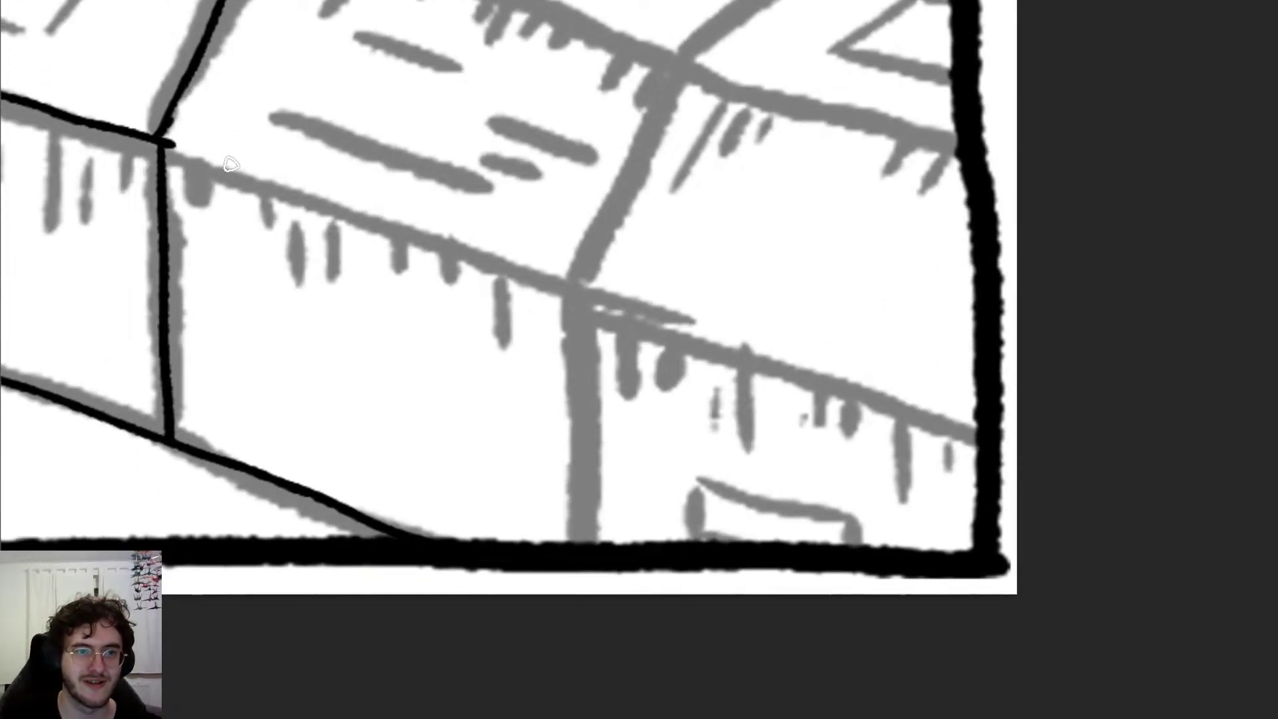
left_click_drag(161, 142, 379, 217)
key("ctrl+z")
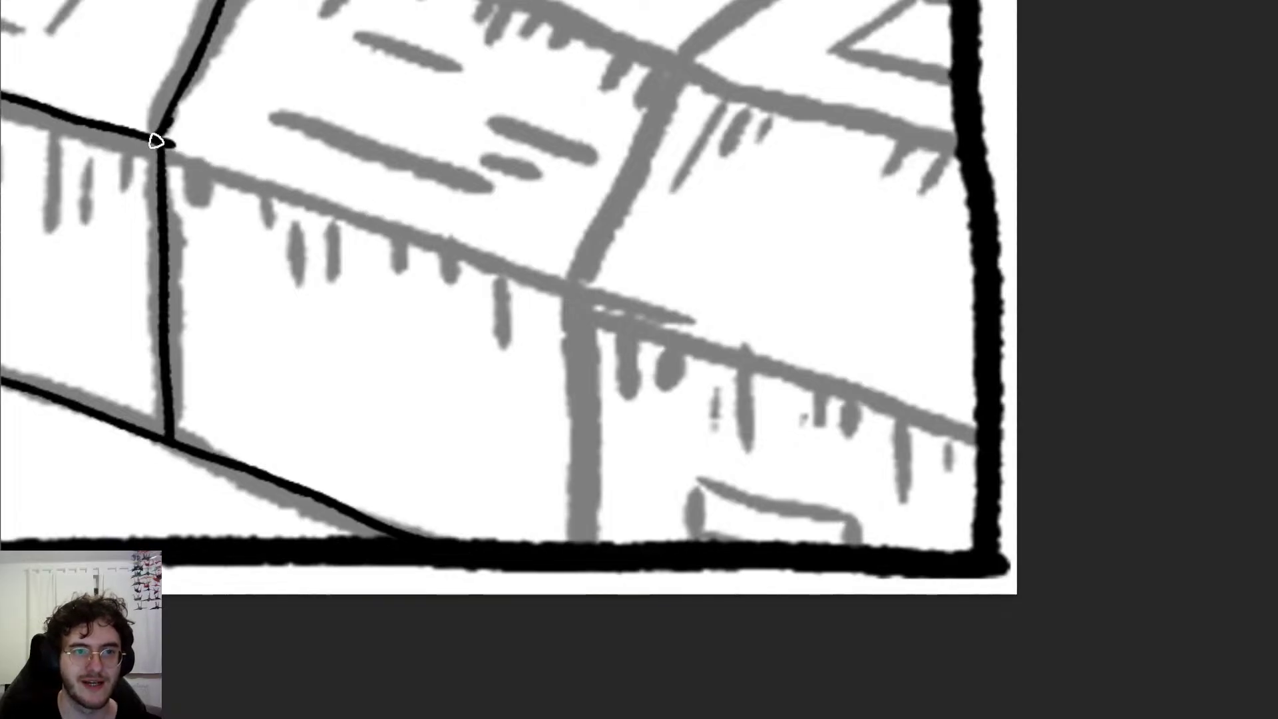
left_click_drag(159, 139, 987, 433)
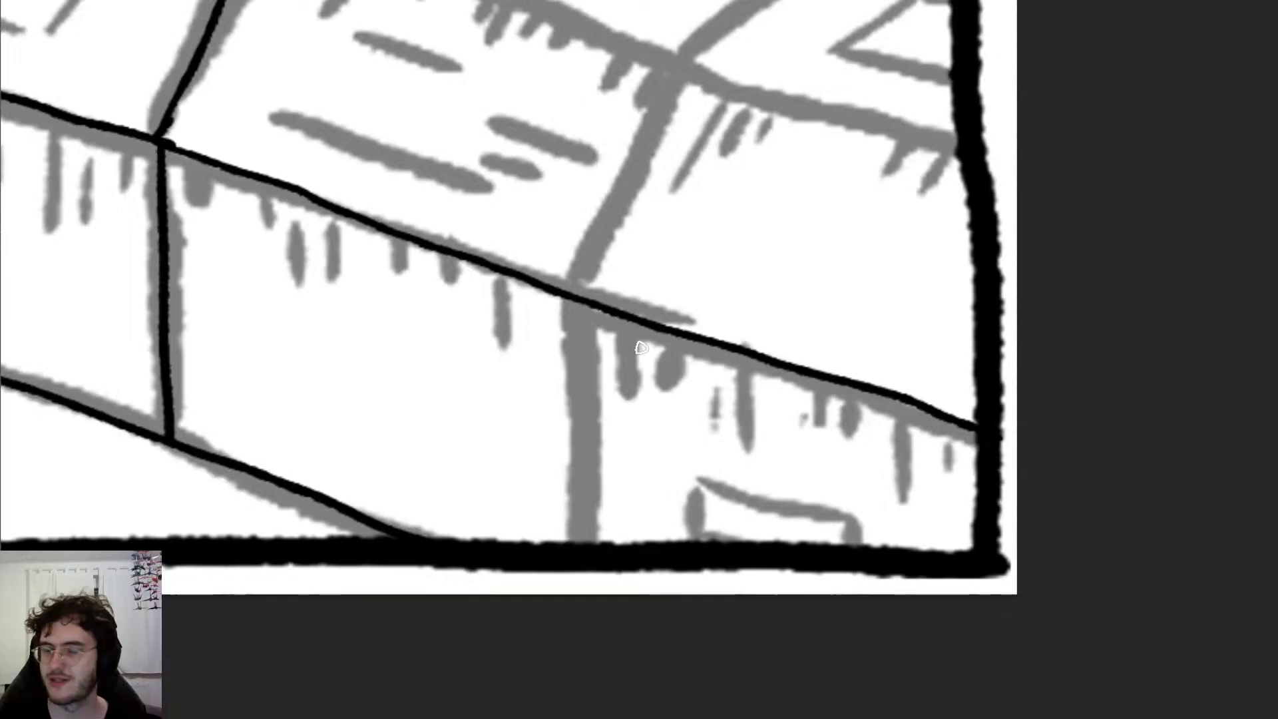
Step: Ink the vertical side seam between the second and third modules and its continuation up across the sloping faces
mouse_move(578, 306)
left_mouse_down()
mouse_move(569, 525)
mouse_move(576, 513)
left_mouse_up()
key("ctrl+z")
left_click_drag(585, 563, 583, 300)
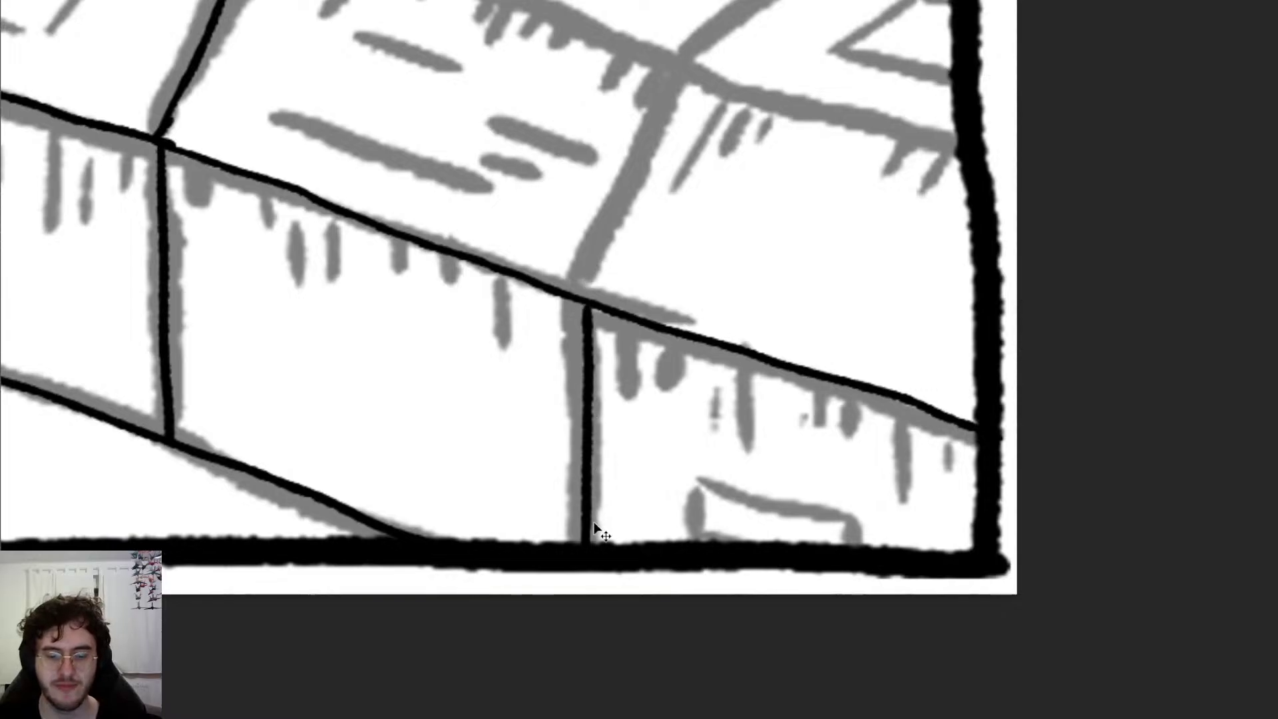
key("ctrl+z")
mouse_move(582, 543)
left_mouse_down()
mouse_move(578, 292)
mouse_move(680, 63)
left_mouse_up()
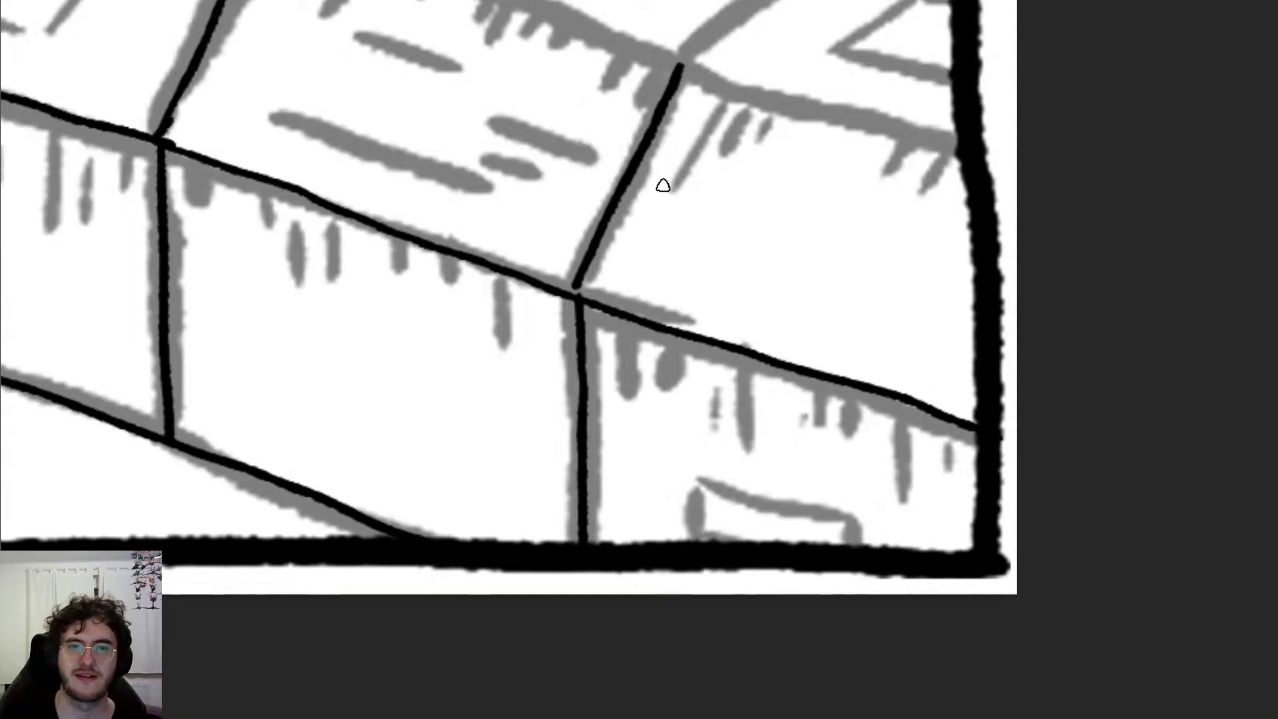
Step: Examine the inked hull modules against the other comic panels and the full page
scroll(663, 186, "down", 8)
scroll(584, 132, "up", 5)
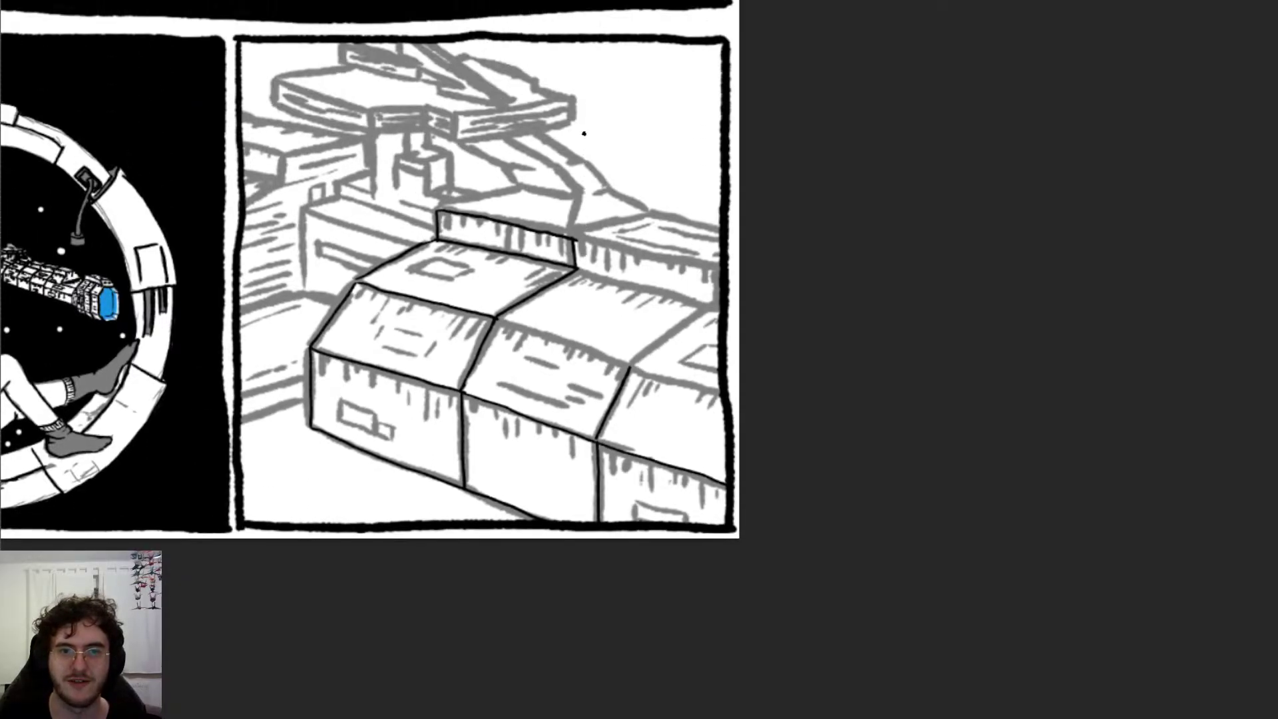
scroll(583, 132, "up", 5)
scroll(584, 132, "left", 5)
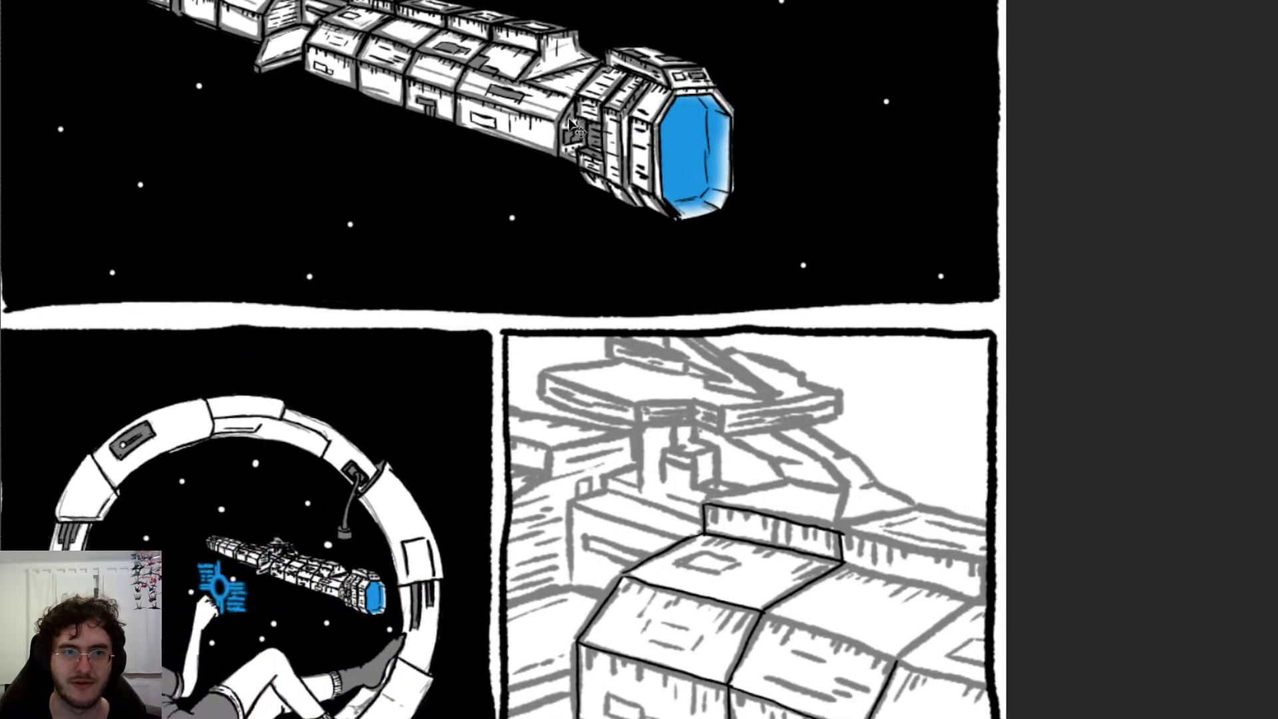
scroll(574, 126, "up", 3)
scroll(569, 119, "down", 10)
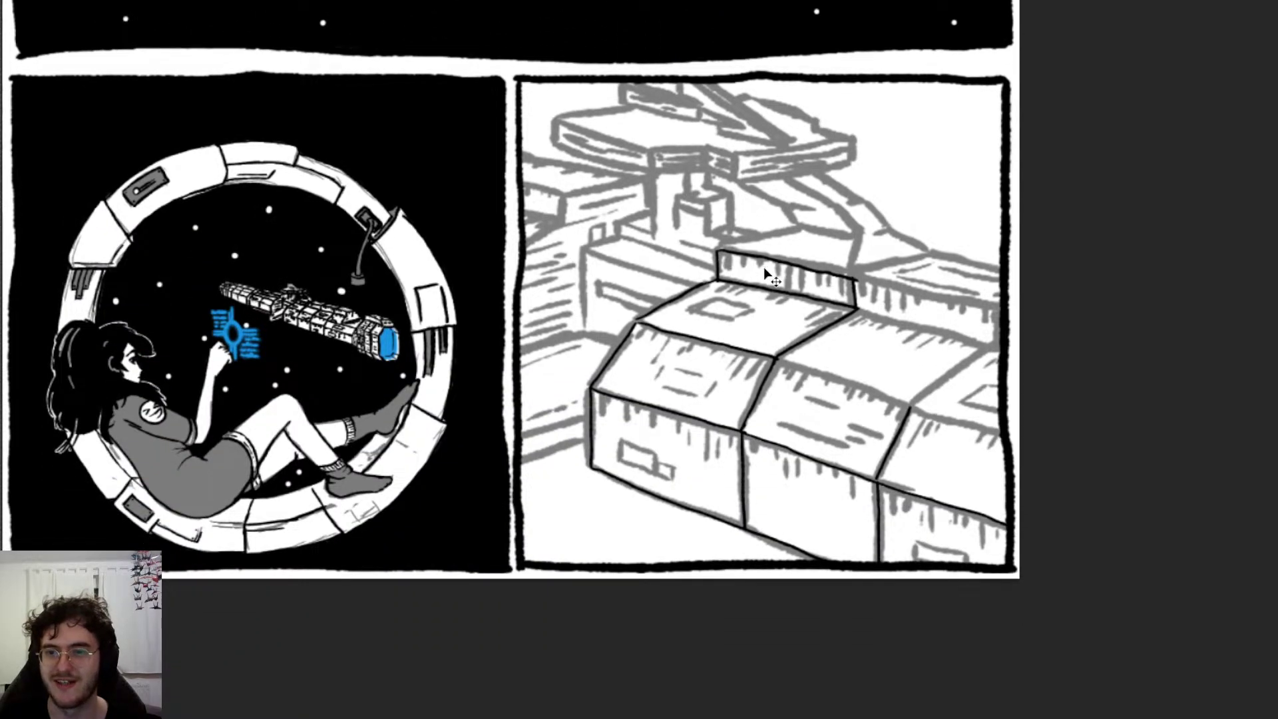
scroll(1078, 301, "left", 2)
scroll(989, 217, "down", 5)
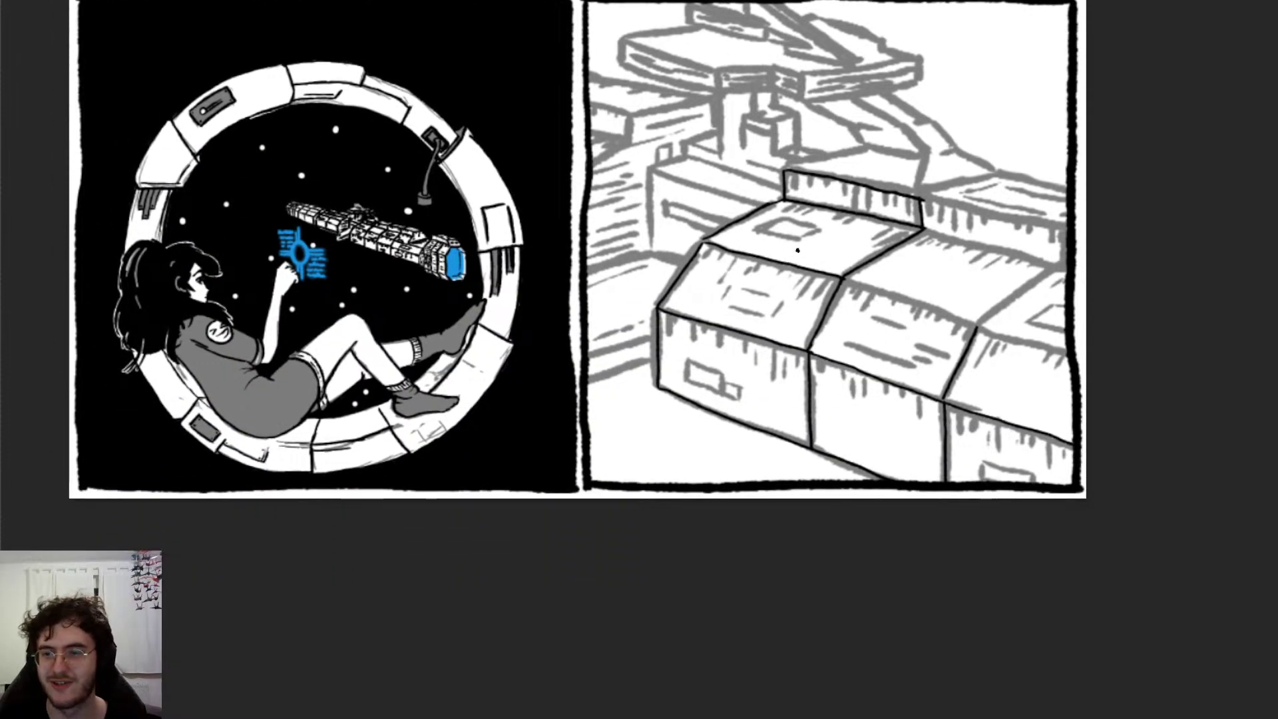
scroll(905, 288, "up", 8)
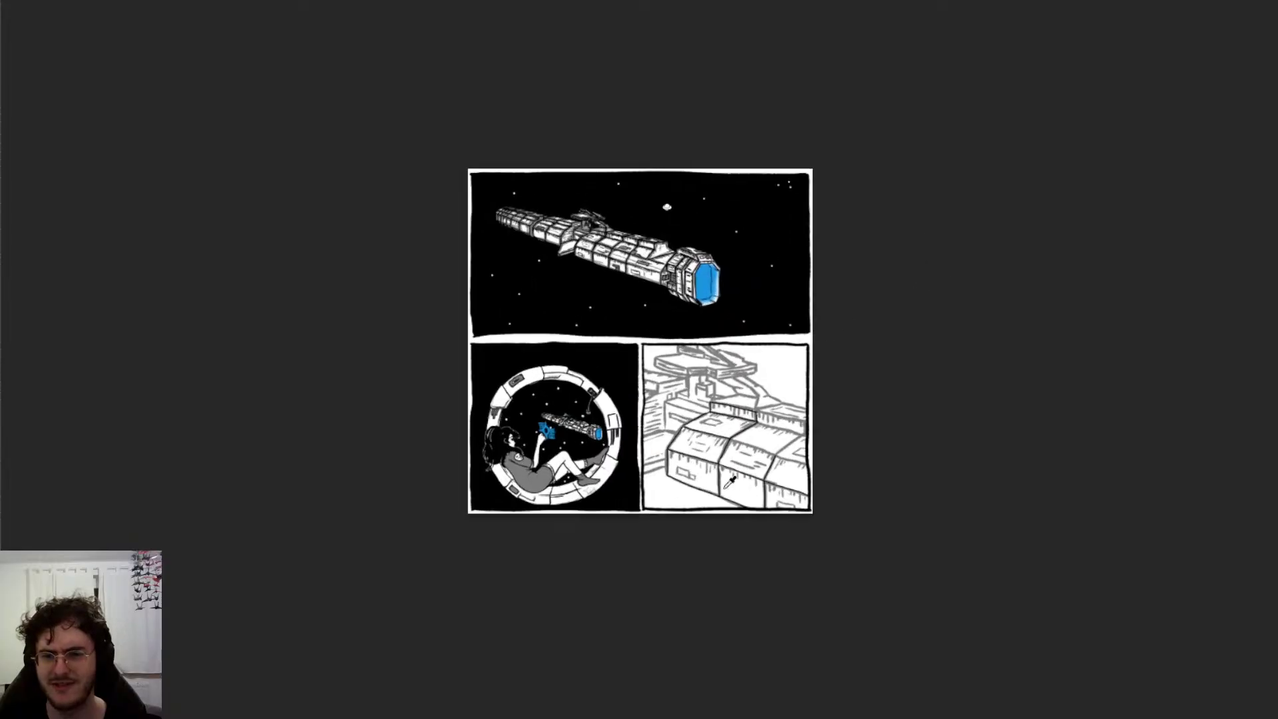
scroll(850, 431, "down", 5)
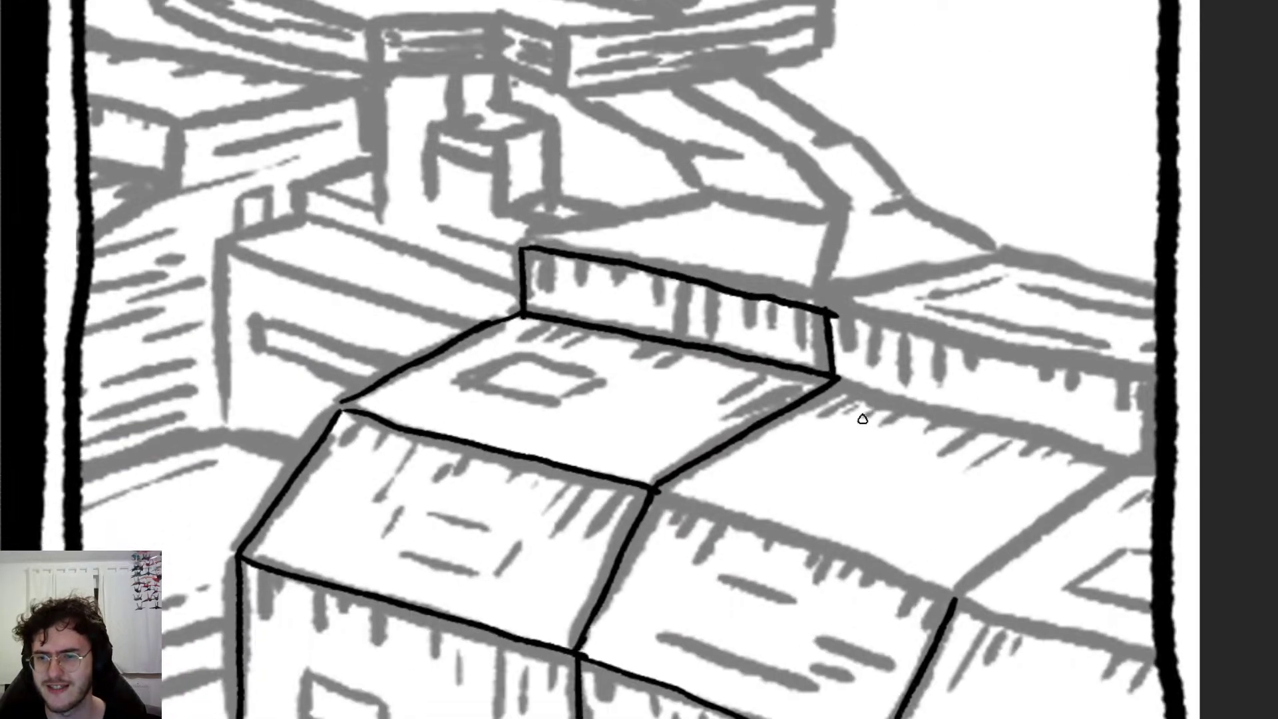
Step: Ink the upper edge of the sloping faces across the second and third modules, out to the panel's right border
scroll(876, 426, "right", 4)
scroll(884, 429, "down", 2)
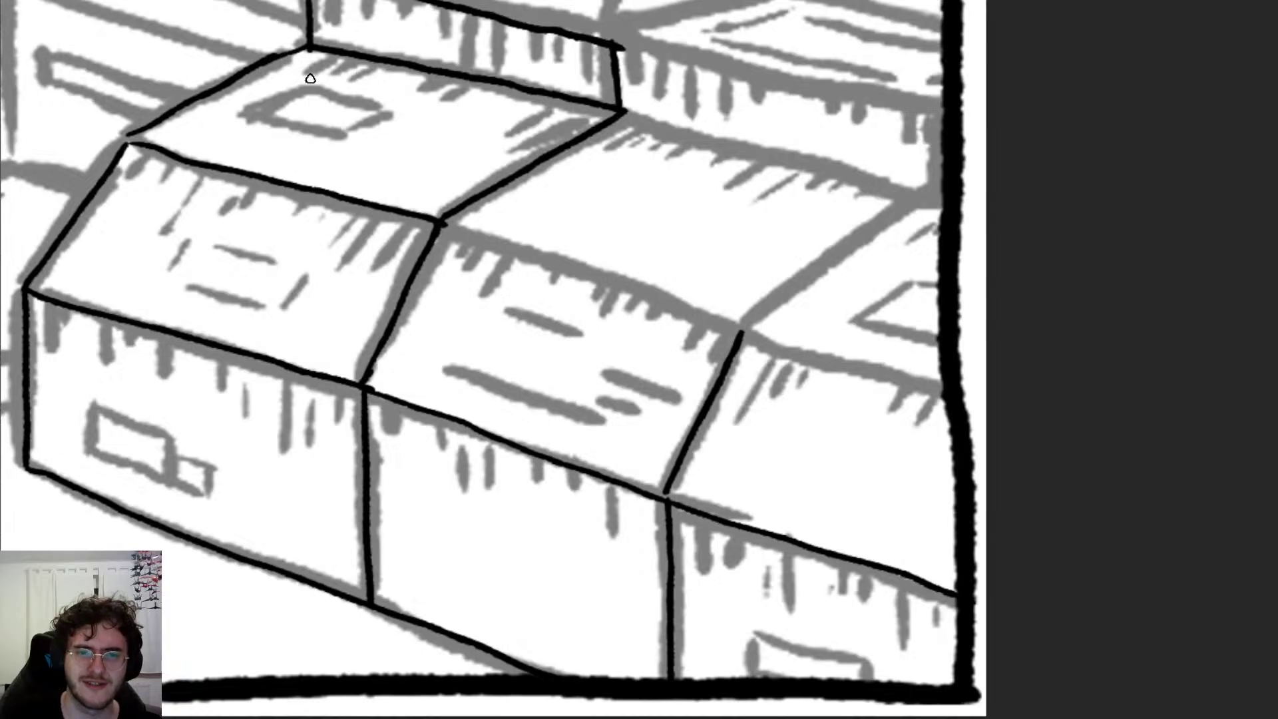
left_click_drag(434, 225, 736, 331)
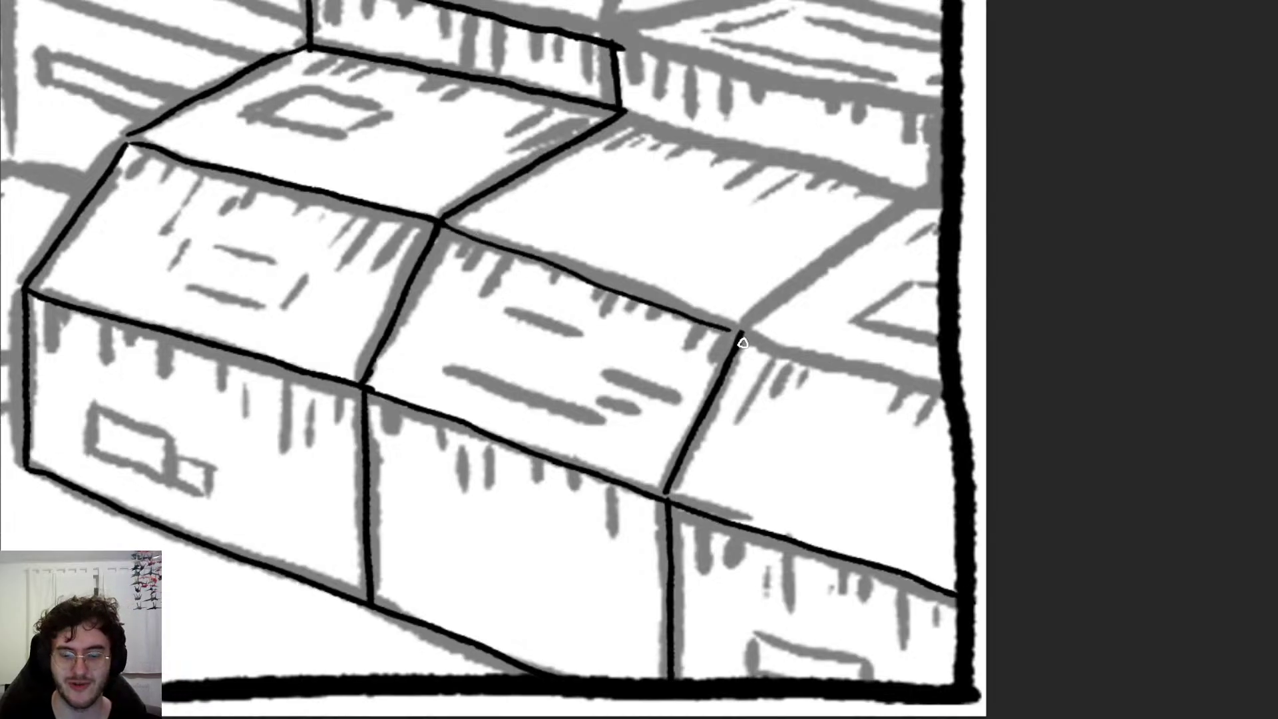
key("ctrl+z")
left_click_drag(445, 226, 736, 329)
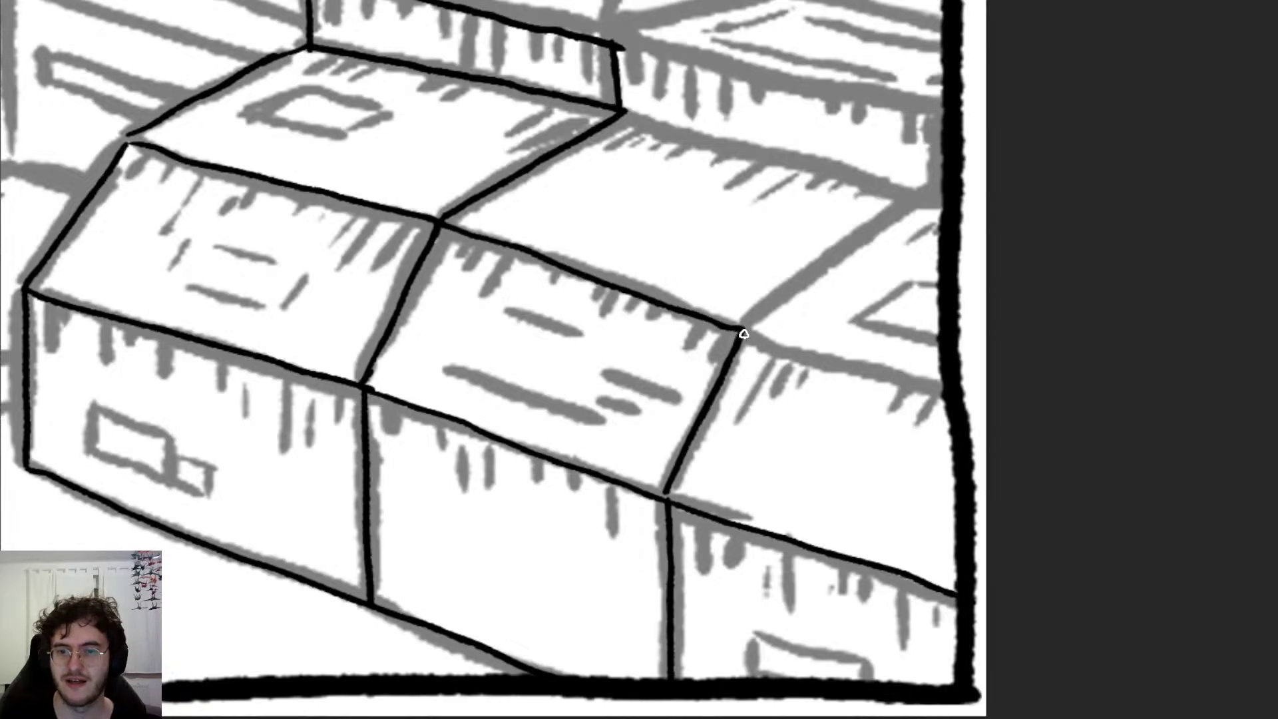
key("ctrl+z")
mouse_move(437, 225)
left_mouse_down()
mouse_move(697, 327)
mouse_move(975, 410)
left_mouse_up()
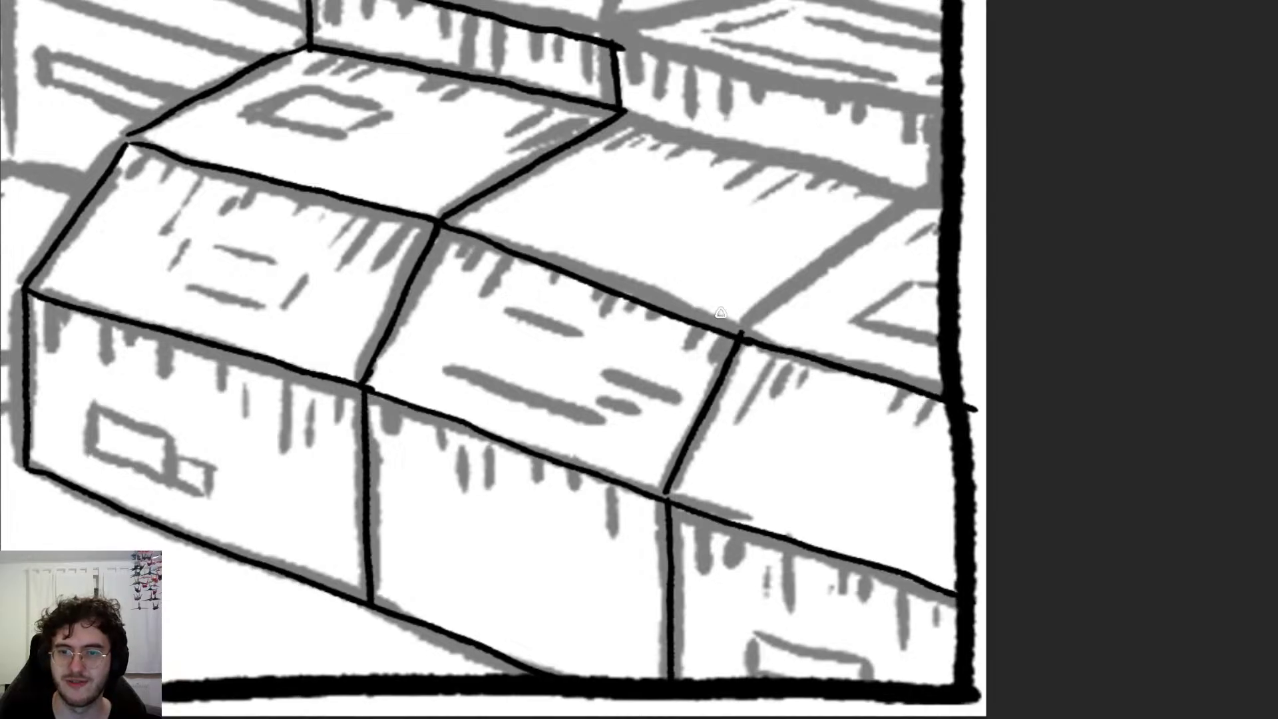
Step: Ink the top-face seam between the second and third modules and the base and upper front edge of the raised strip's second section
left_click_drag(741, 332, 906, 213)
key("ctrl+z")
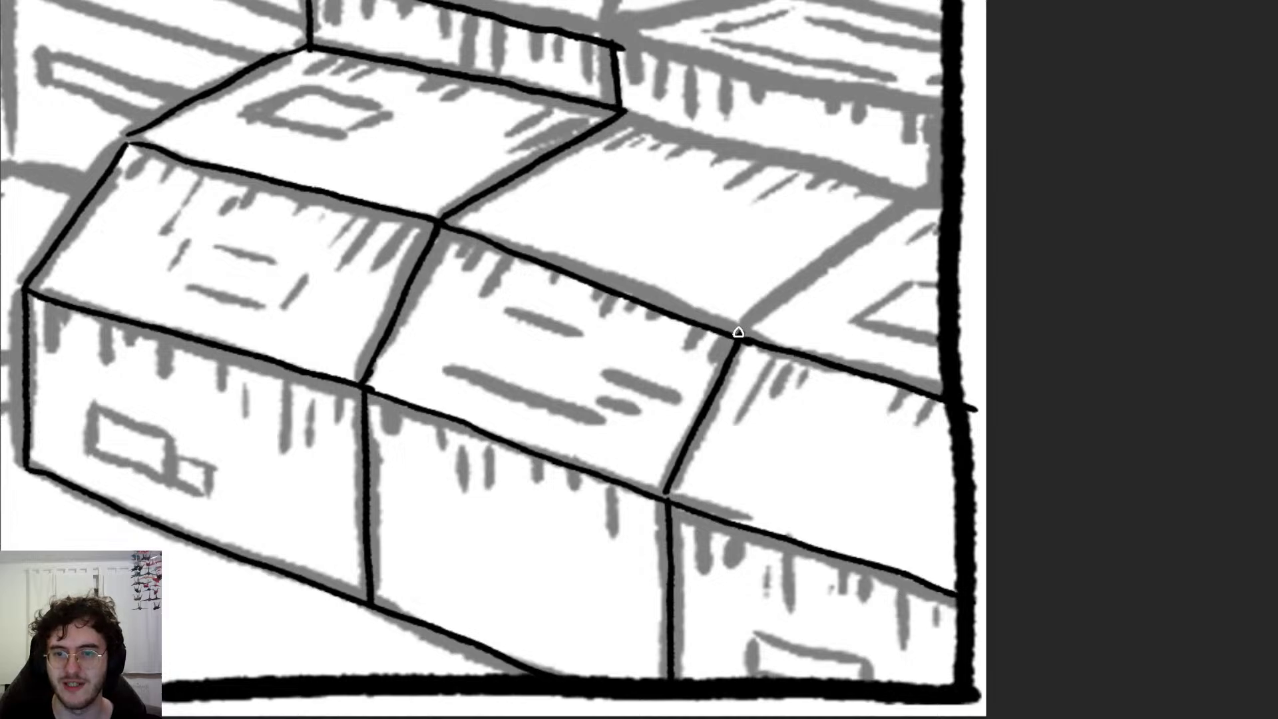
left_click_drag(739, 333, 921, 193)
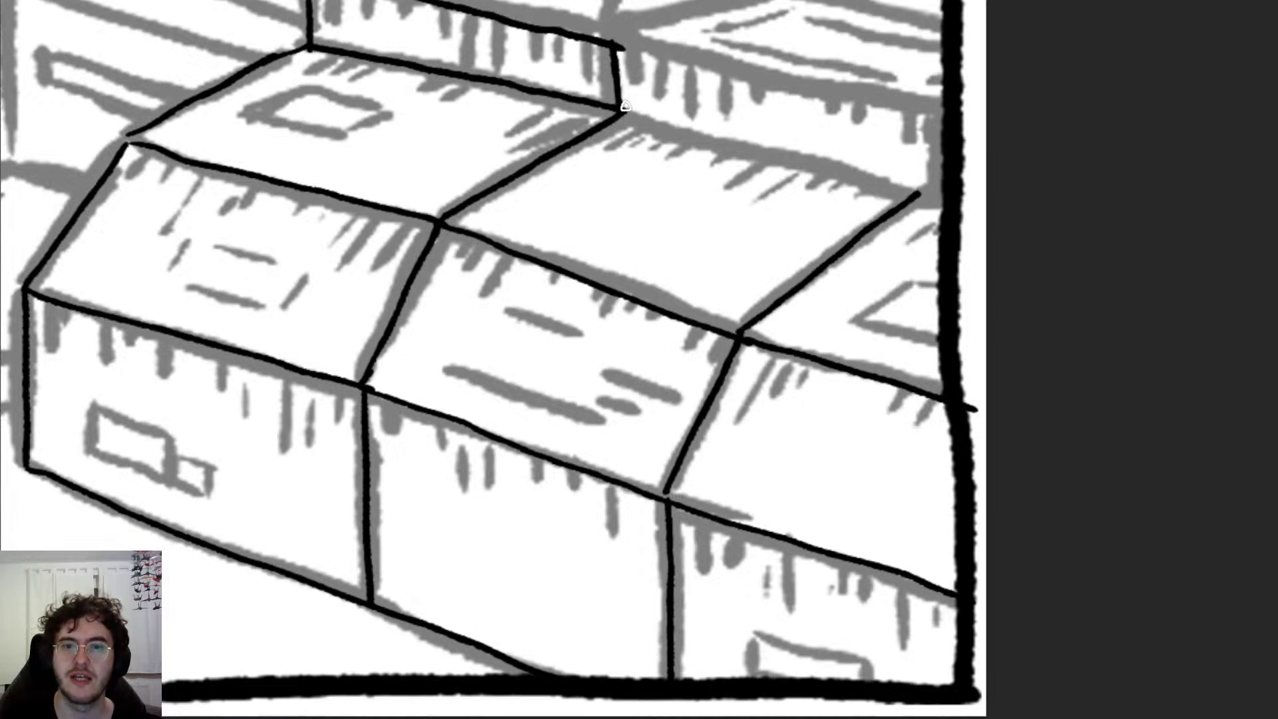
mouse_move(621, 111)
left_mouse_down()
mouse_move(956, 203)
mouse_move(943, 205)
left_mouse_up()
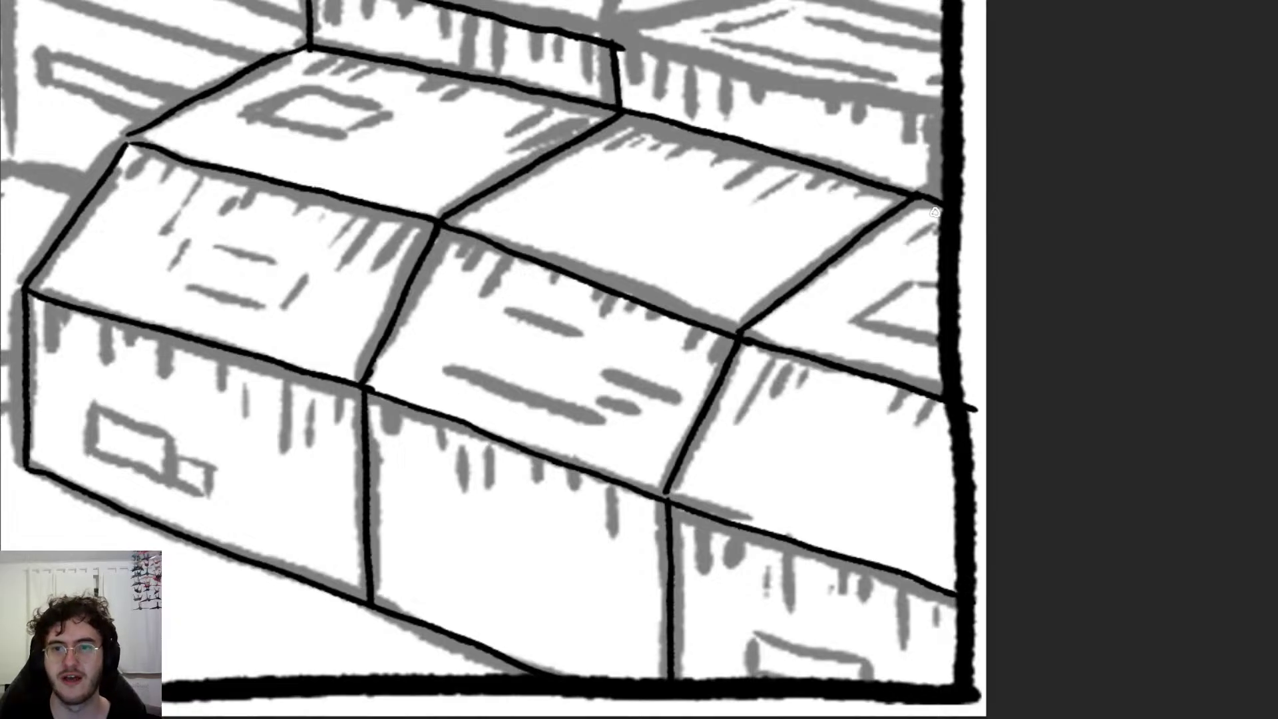
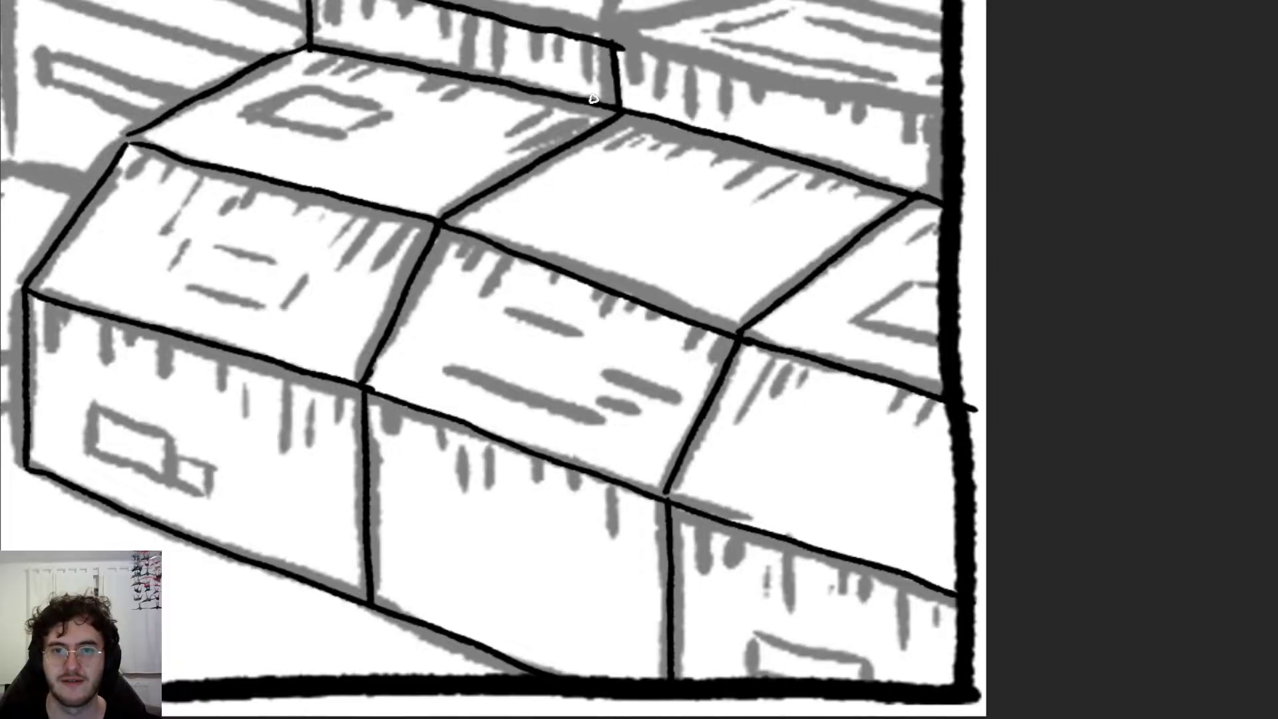
left_click_drag(618, 44, 975, 114)
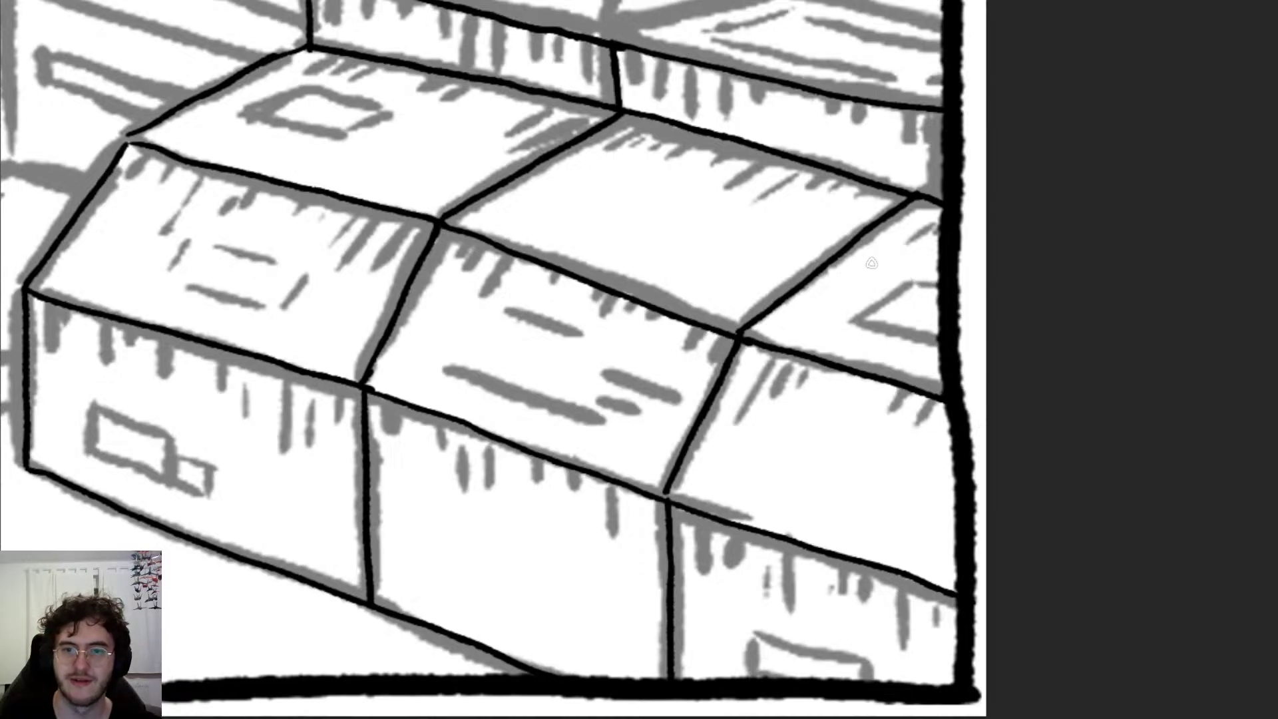
Step: Ink the left and back edges of the top face on the raised strip's second section, up to the panel's right border
scroll(761, 109, "up", 8)
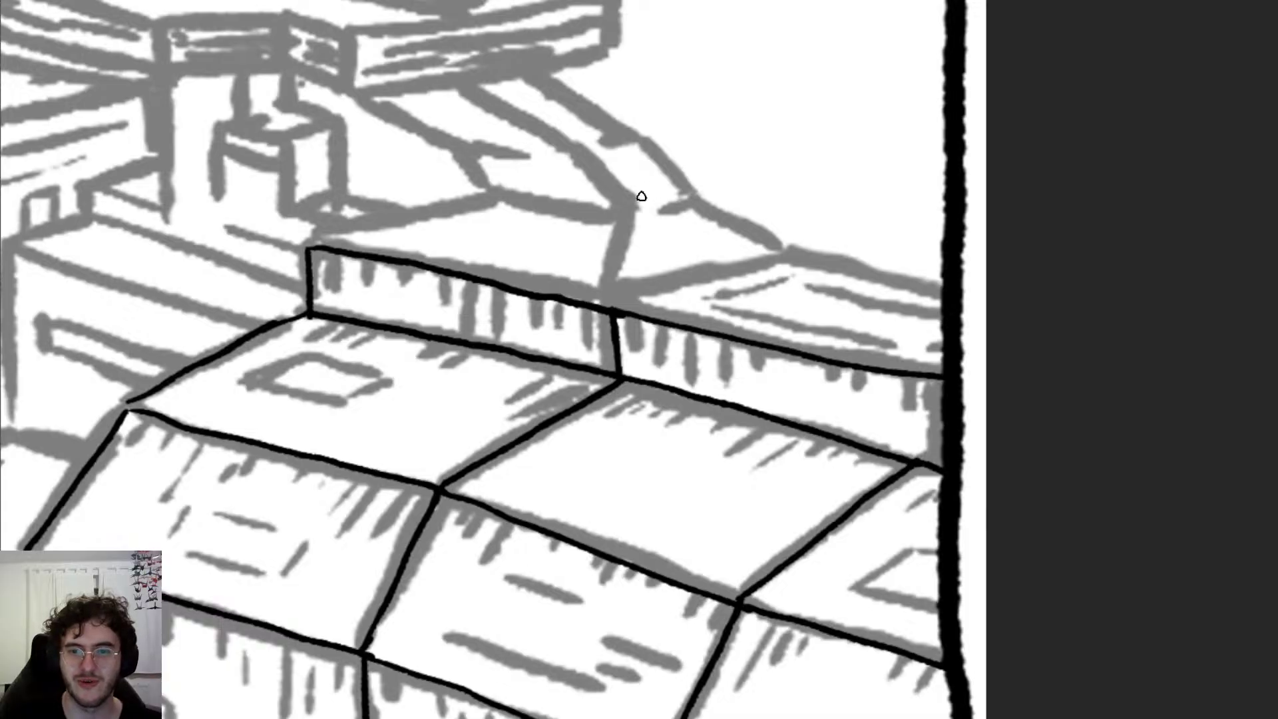
left_click_drag(607, 305, 780, 251)
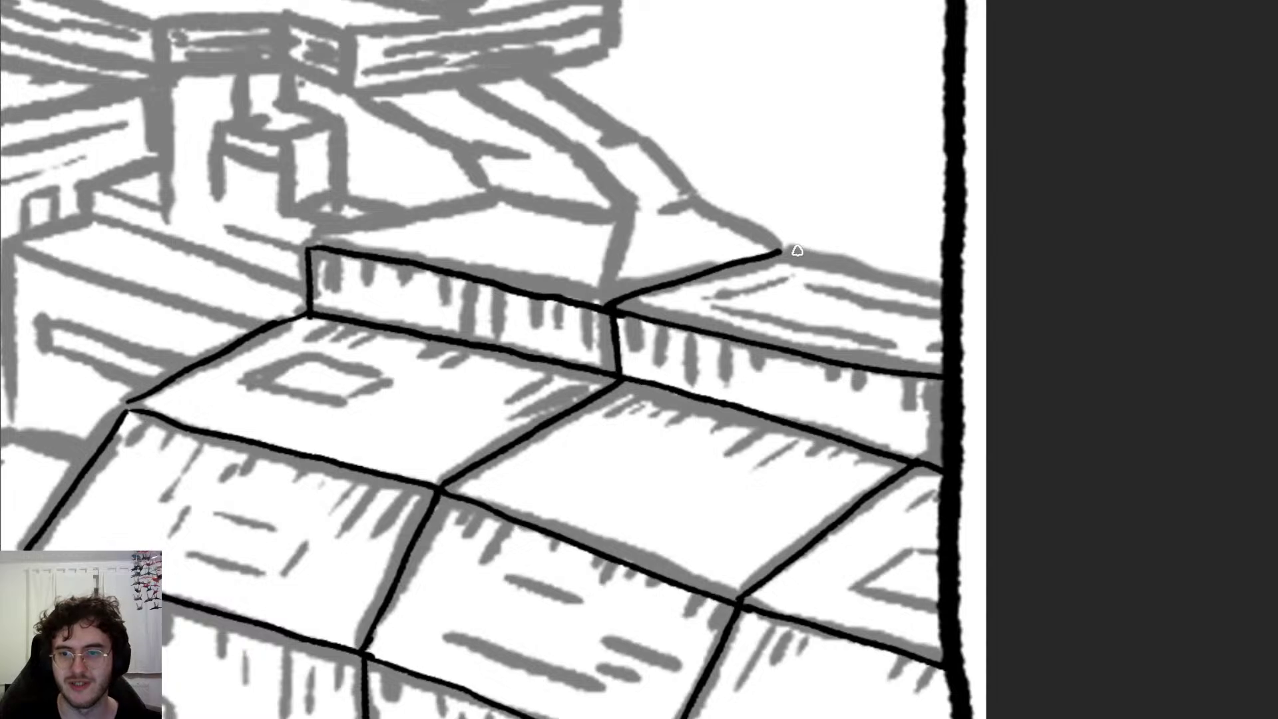
left_click_drag(783, 254, 958, 288)
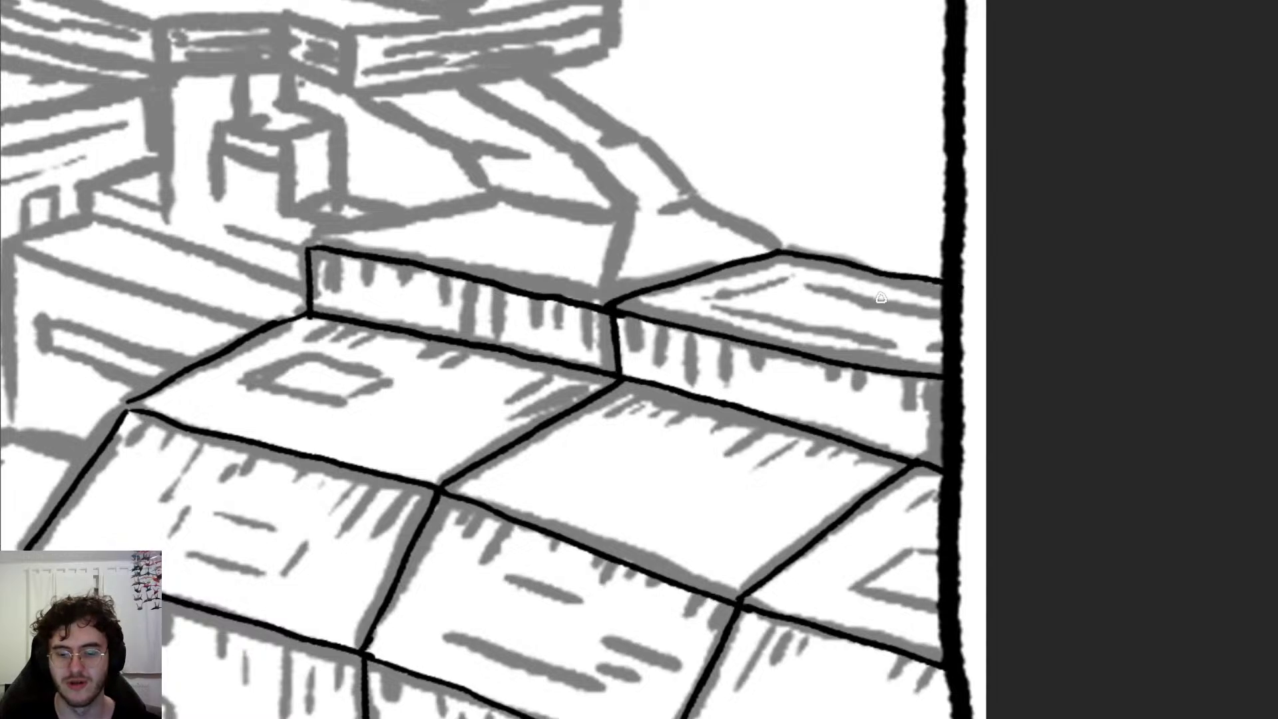
key("ctrl+z")
left_click_drag(784, 253, 950, 288)
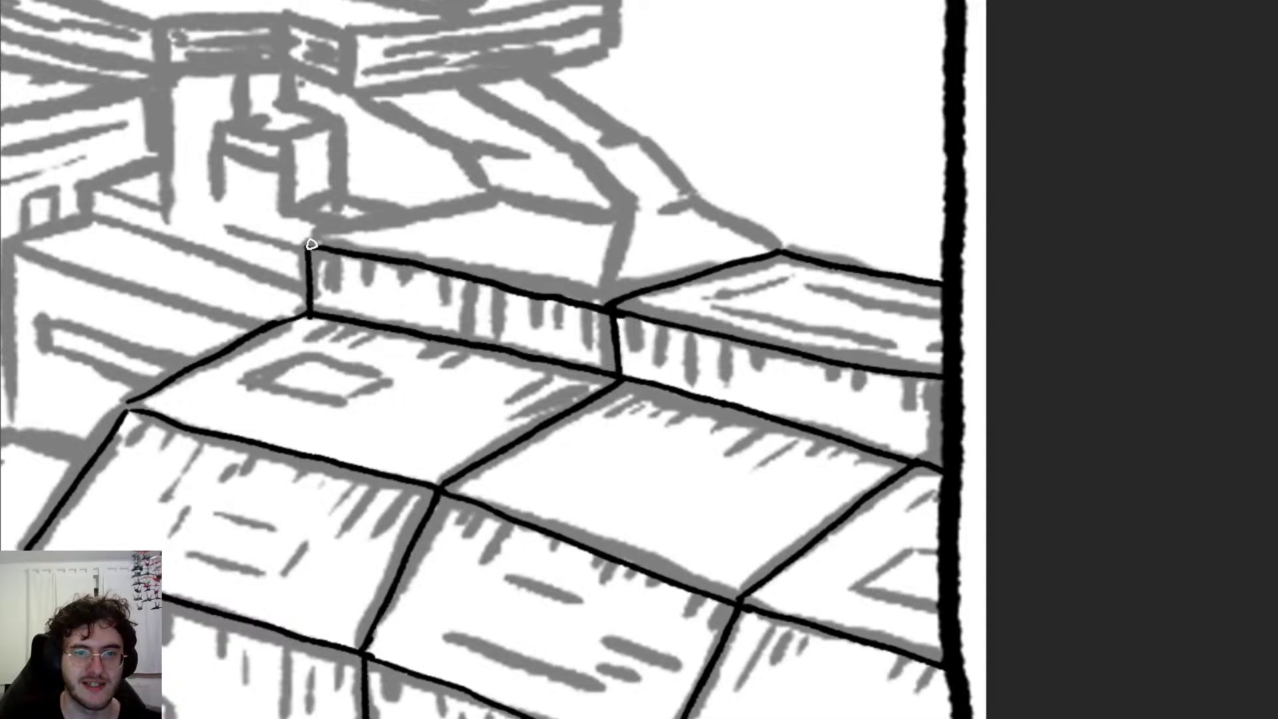
Step: Ink the left and right edges of the top face on the raised strip's first section
left_click_drag(311, 244, 484, 198)
key("ctrl+z")
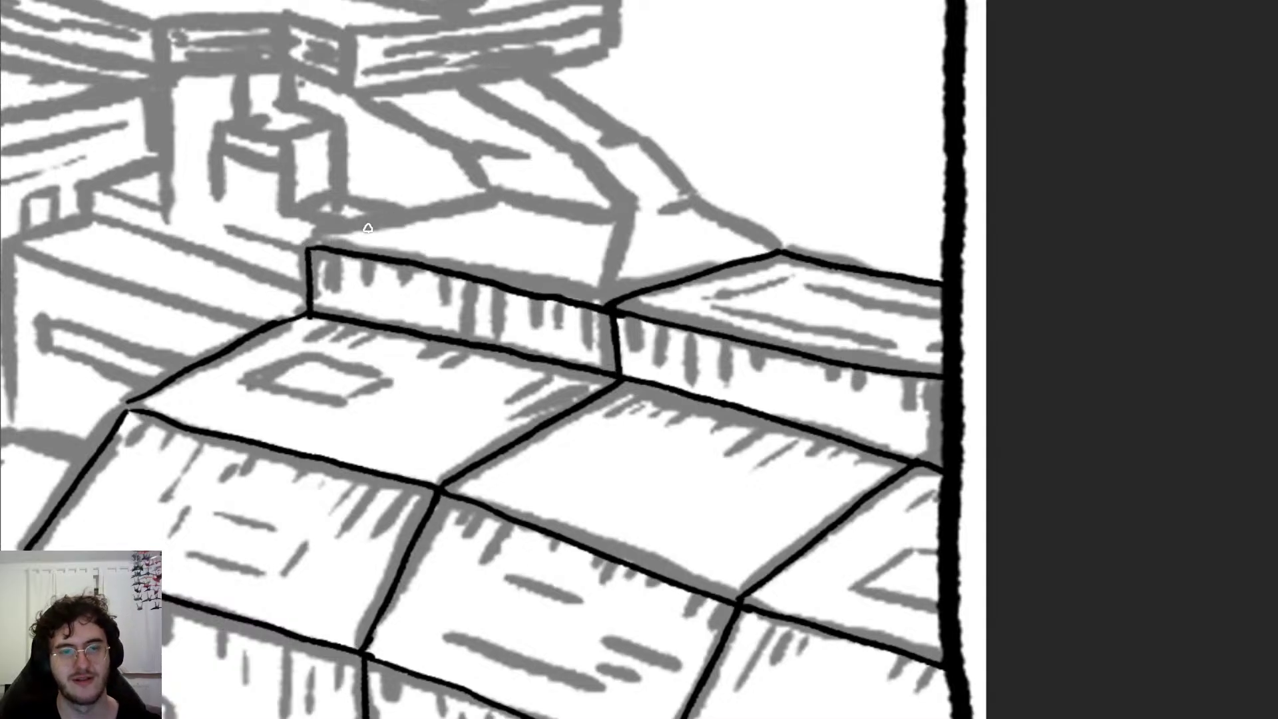
left_click_drag(308, 245, 484, 202)
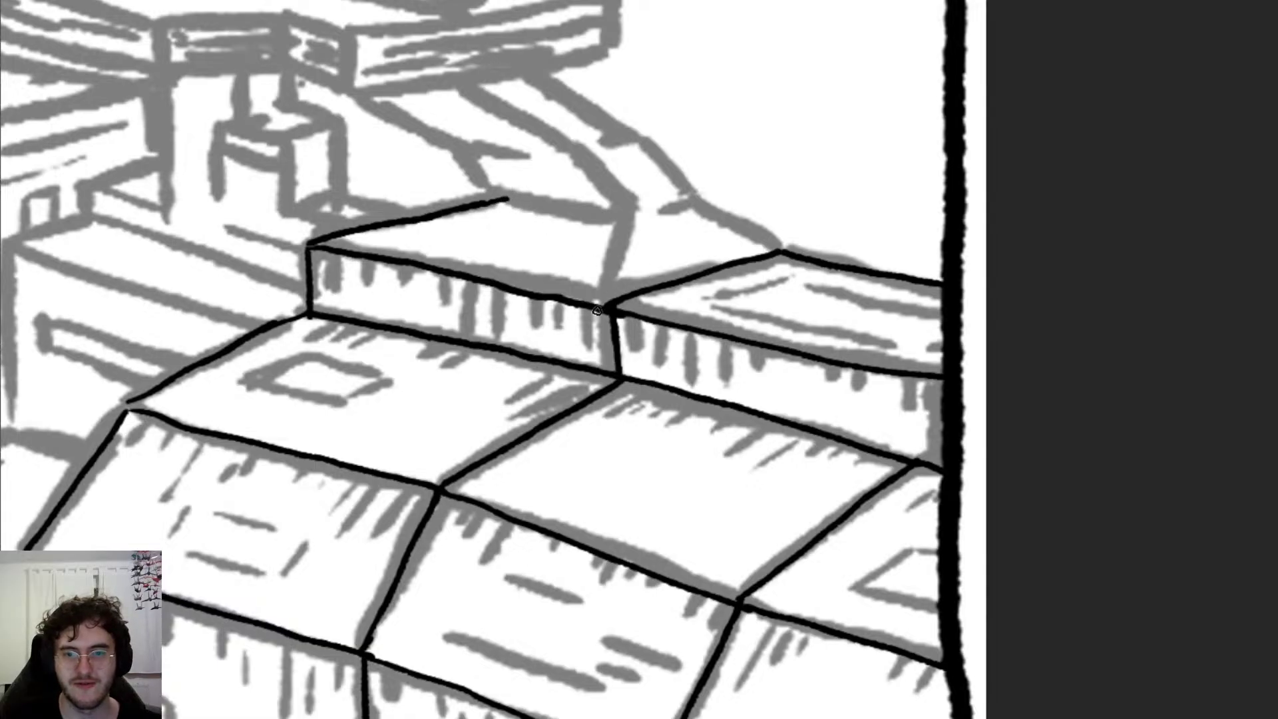
mouse_move(597, 310)
left_mouse_down()
mouse_move(629, 212)
mouse_move(692, 198)
mouse_move(784, 253)
left_mouse_up()
key("ctrl+z")
key("ctrl+z")
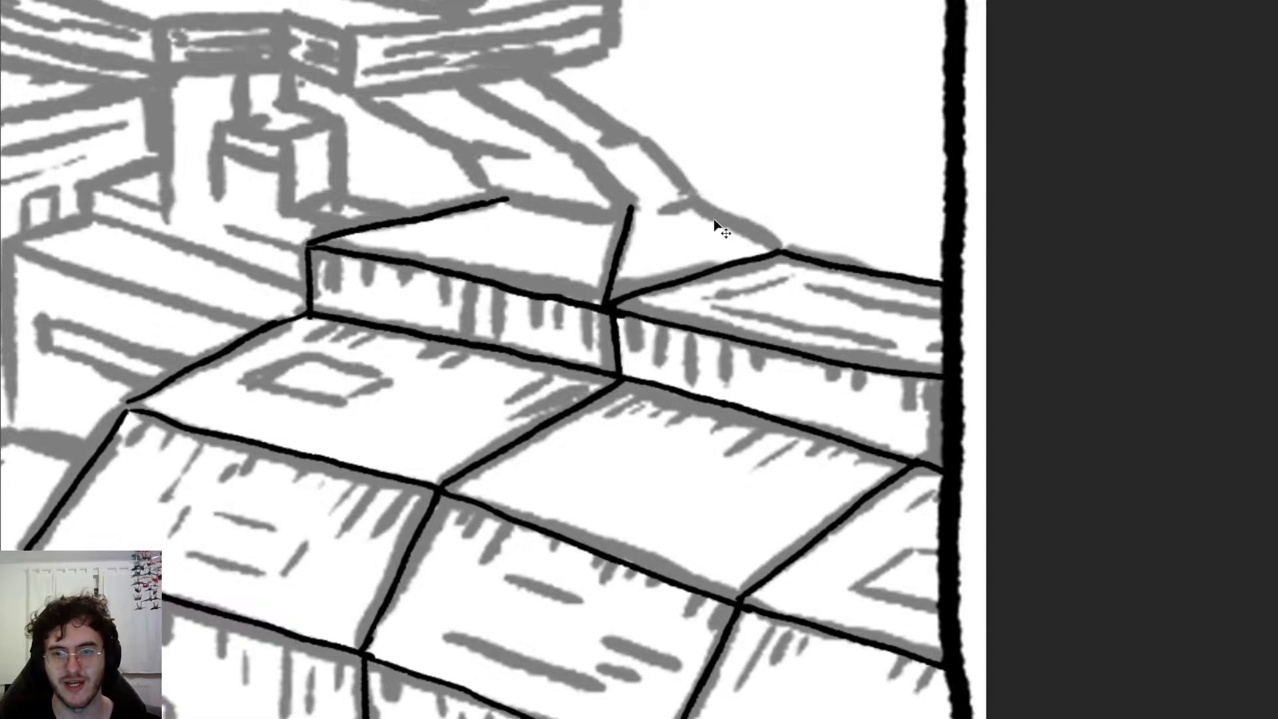
Step: Ink the back edge of the first section's top face and the short edges of the sloping structure rising behind the strip
left_click_drag(694, 201, 786, 257)
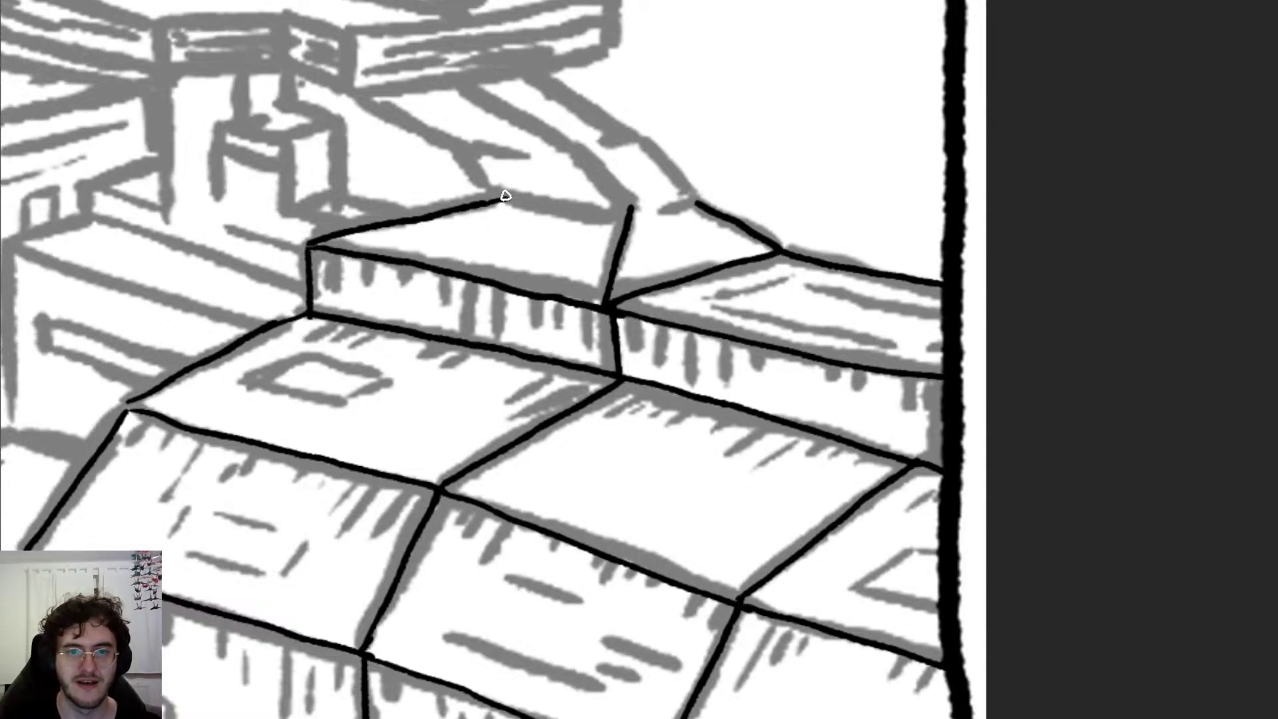
left_click_drag(501, 198, 634, 213)
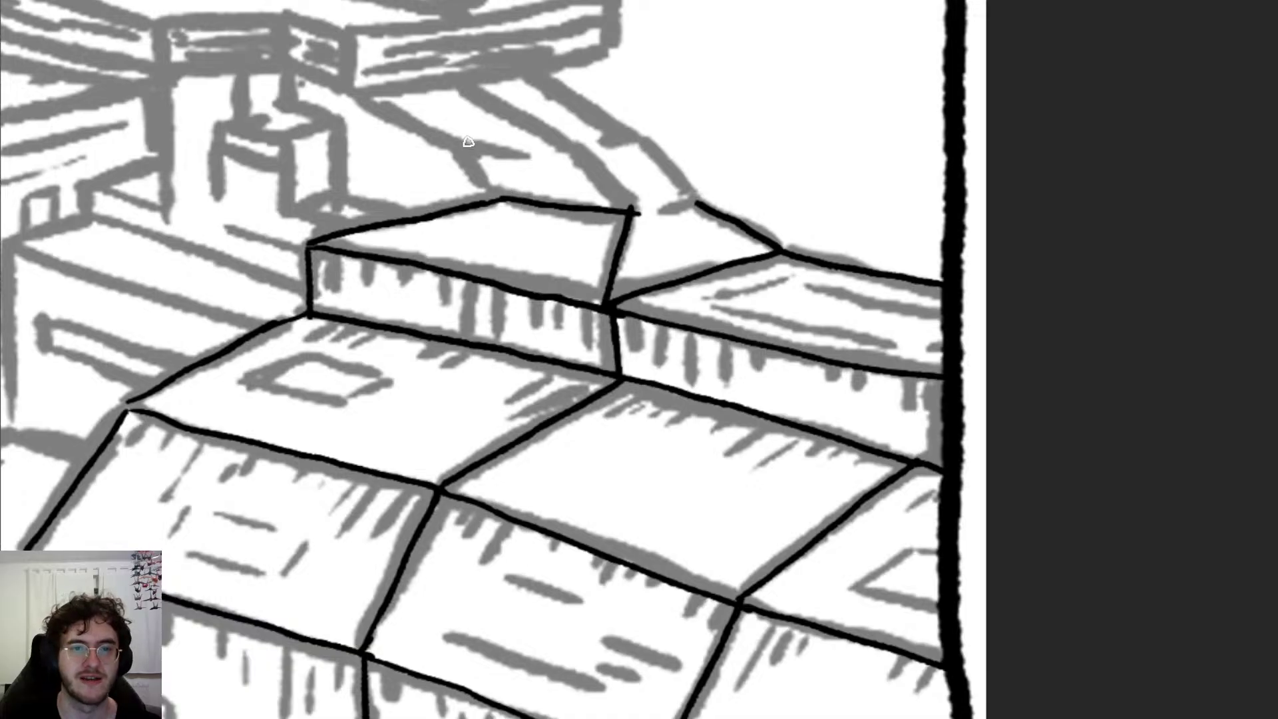
mouse_move(466, 155)
left_mouse_down()
mouse_move(505, 197)
mouse_move(469, 157)
left_mouse_up()
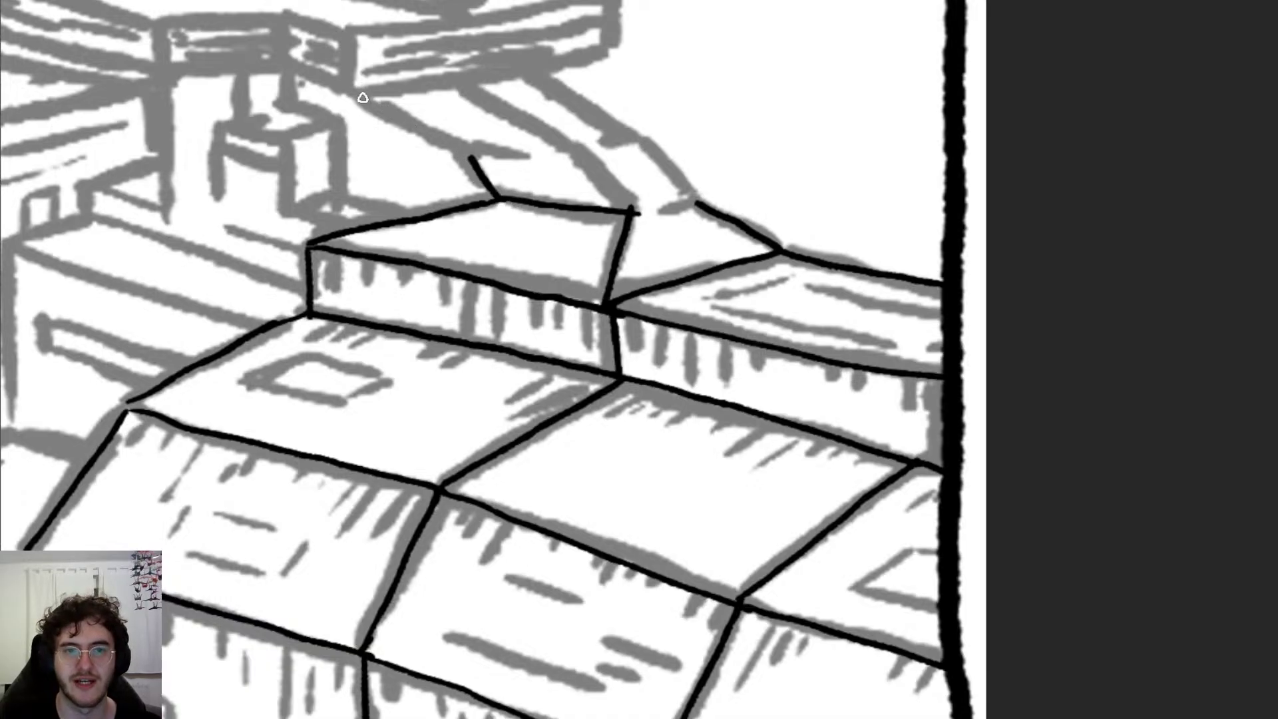
Step: Ink the three long edges of the sloping structure, from the raised strip up to the underside of the overhead platform
left_click_drag(355, 97, 475, 158)
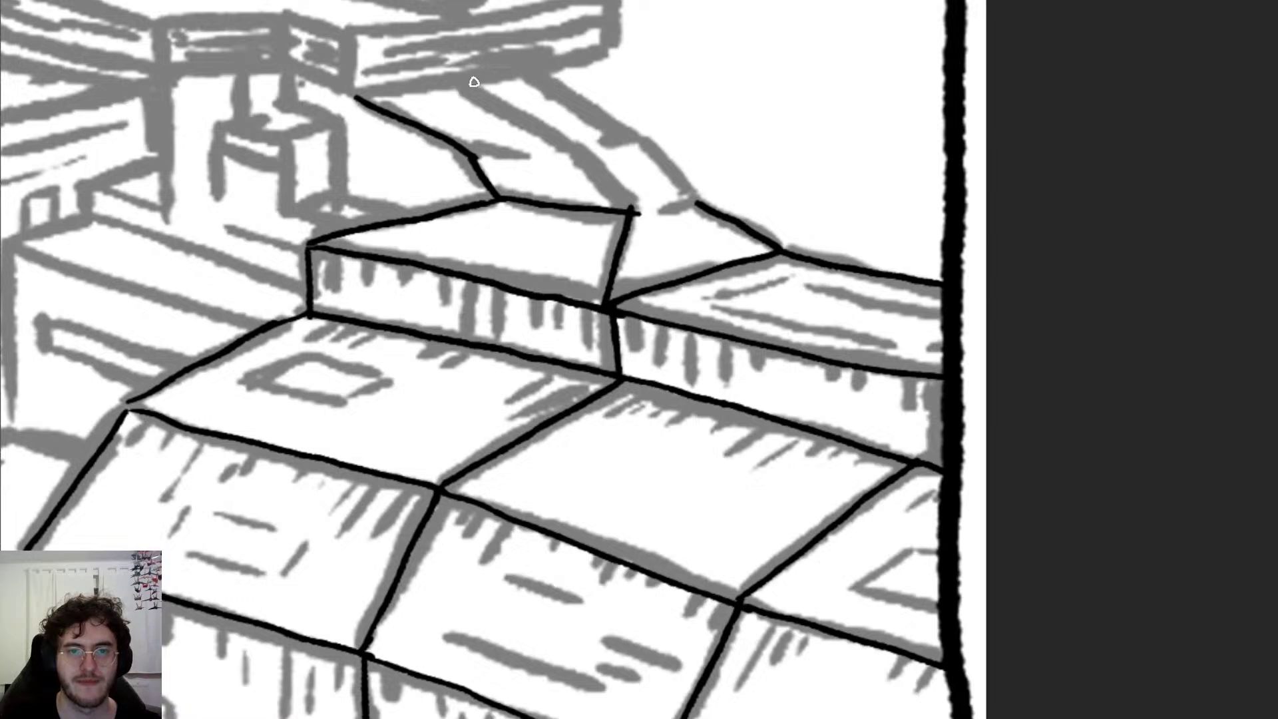
mouse_move(462, 83)
left_mouse_down()
mouse_move(577, 144)
mouse_move(634, 212)
left_mouse_up()
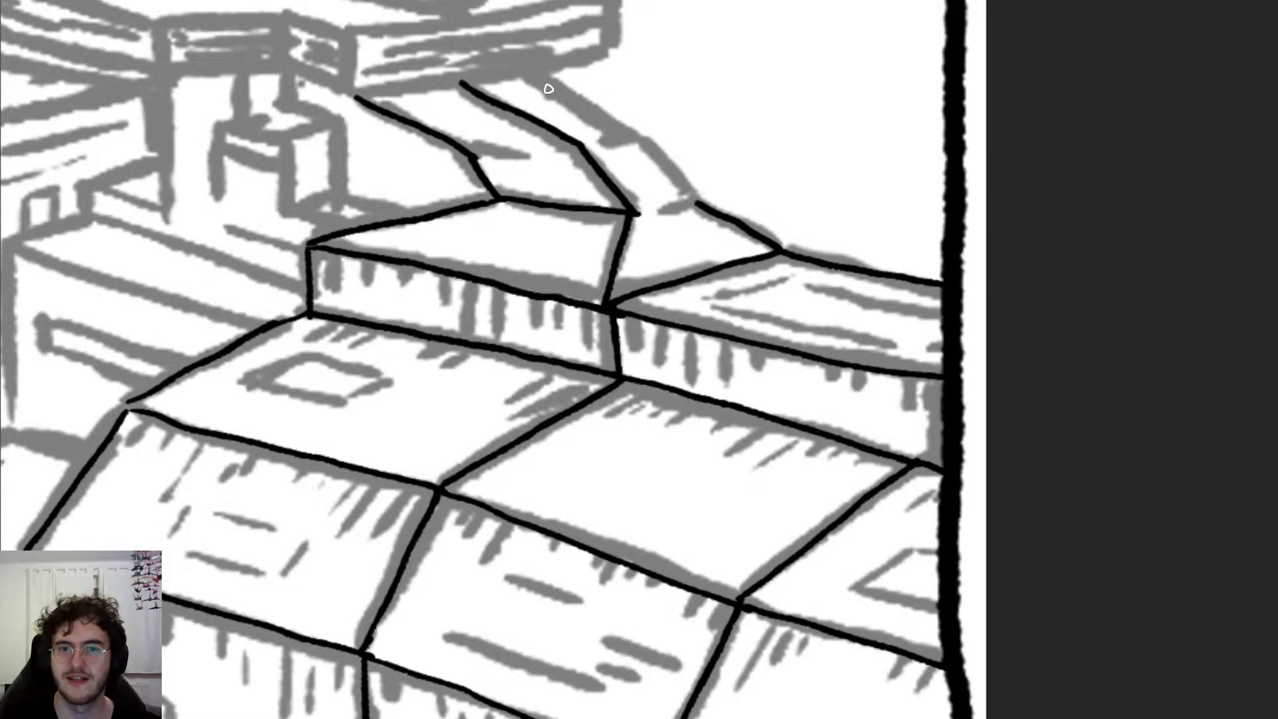
mouse_move(535, 72)
left_mouse_down()
mouse_move(628, 136)
mouse_move(700, 209)
left_mouse_up()
left_click_drag(631, 140, 654, 165)
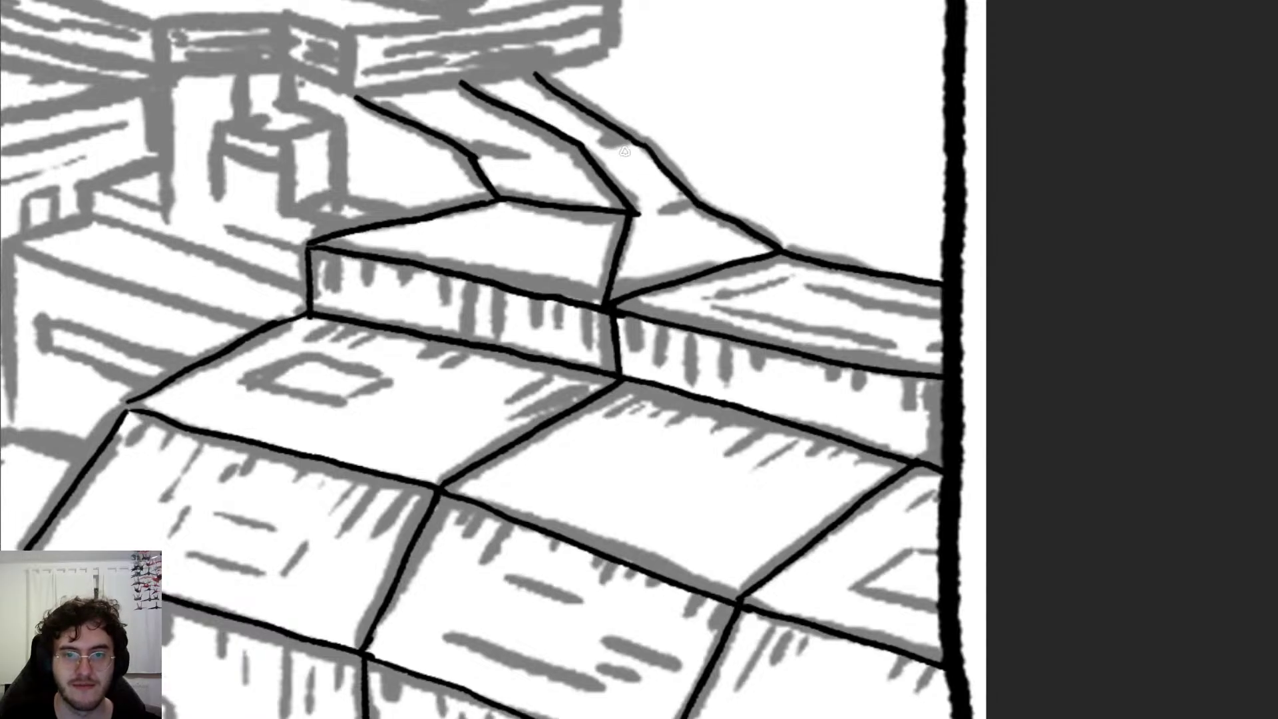
Step: Ink the lower edge of the overhead platform's right front face, above the sloping structure
left_click_drag(351, 90, 587, 59)
key("ctrl+z")
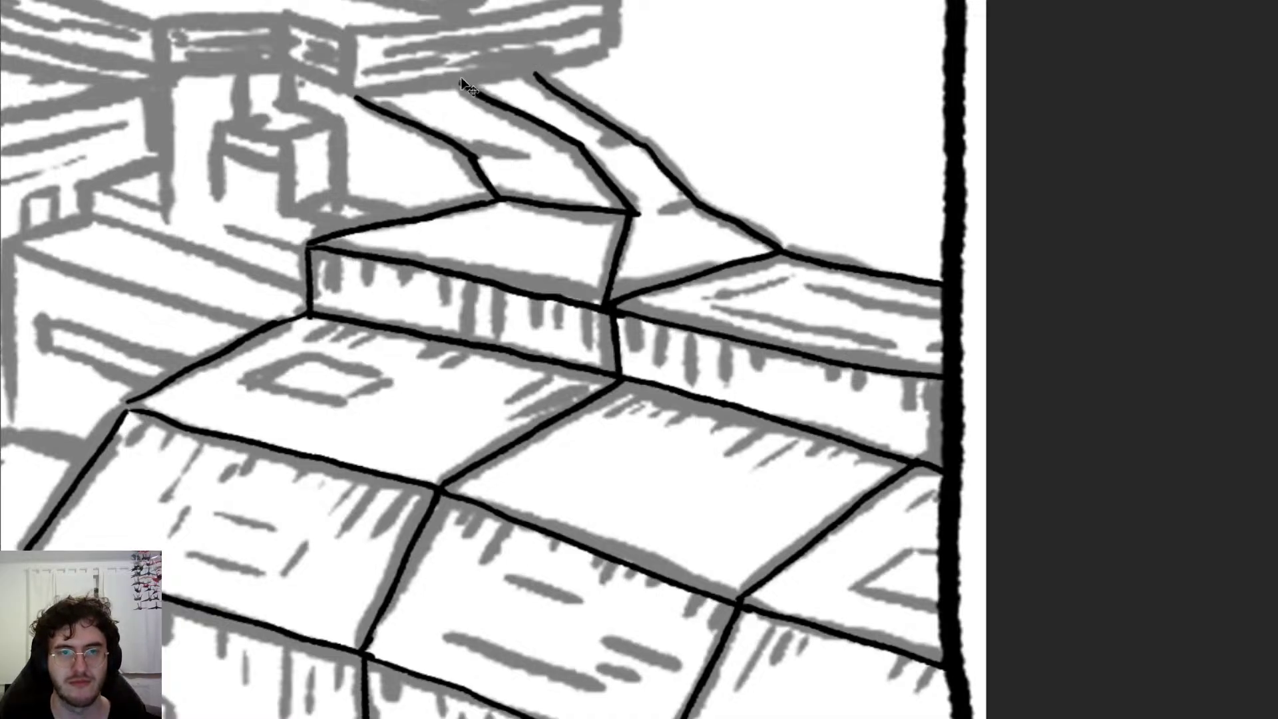
left_click_drag(350, 95, 604, 56)
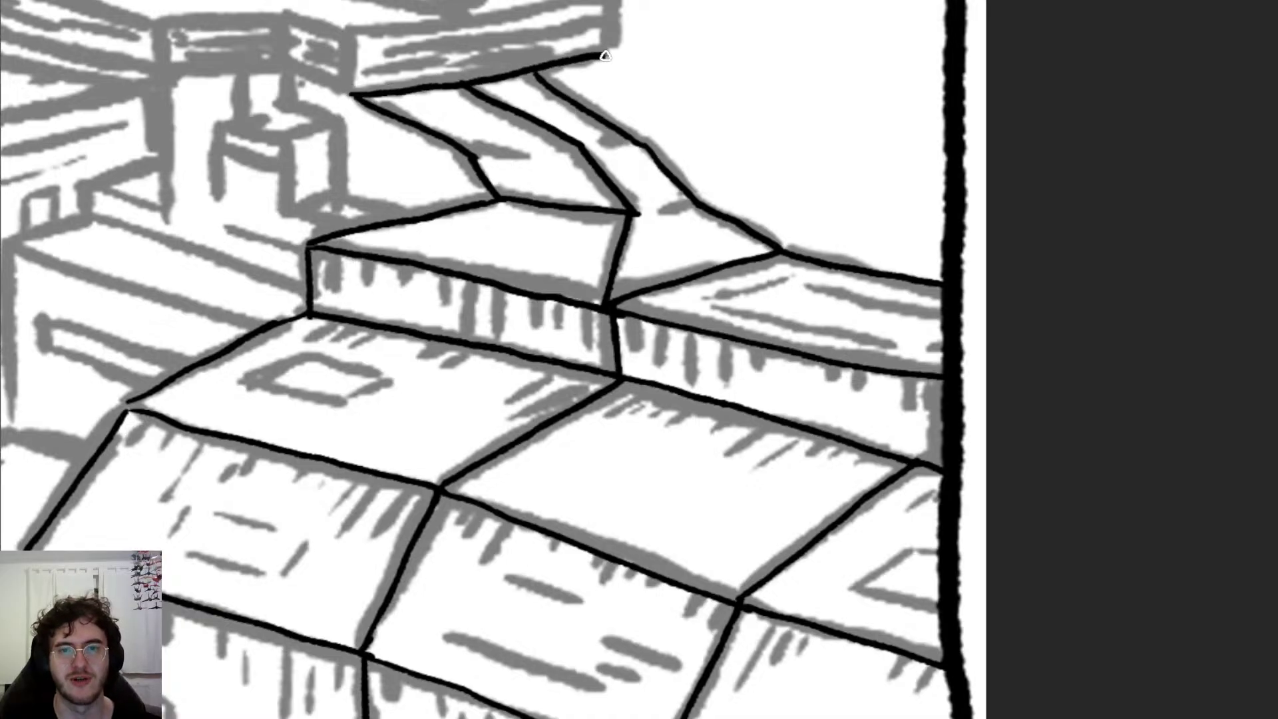
left_click_drag(609, 9, 613, 37)
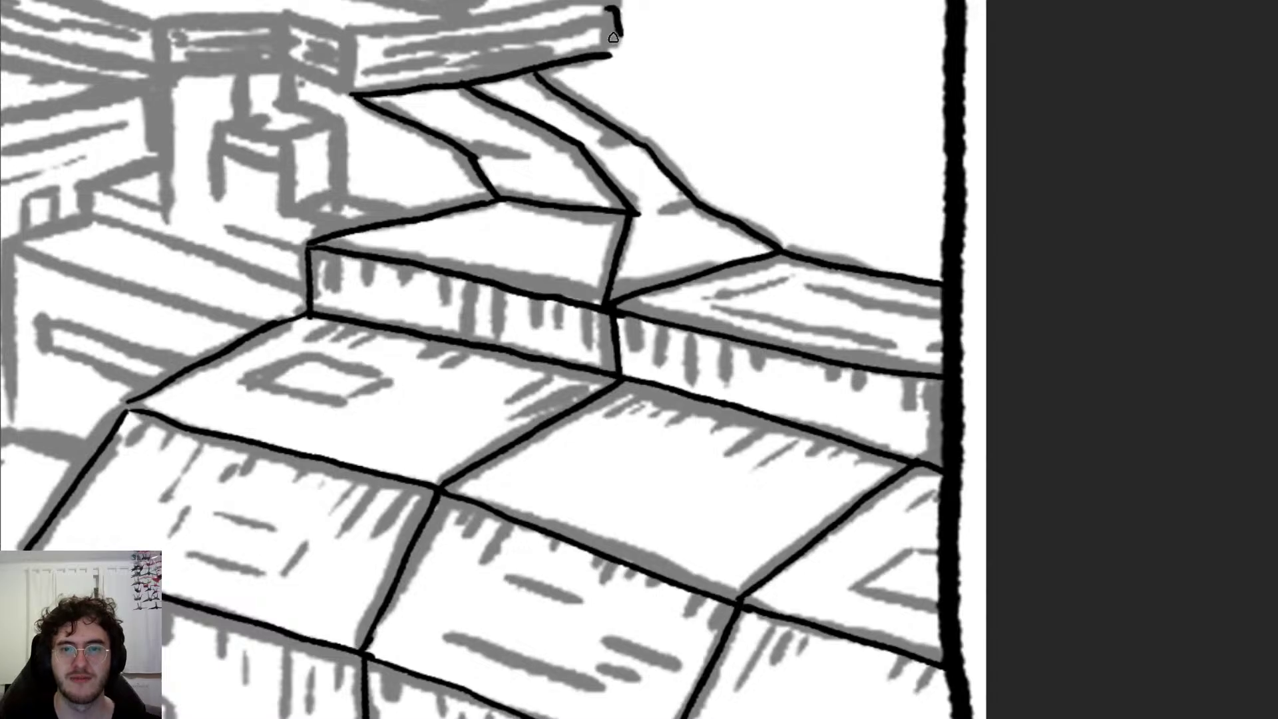
key("ctrl+z")
Step: Ink the short vertical edges at both ends of the platform's right front face
scroll(611, 38, "up", 7)
scroll(533, 121, "left", 8)
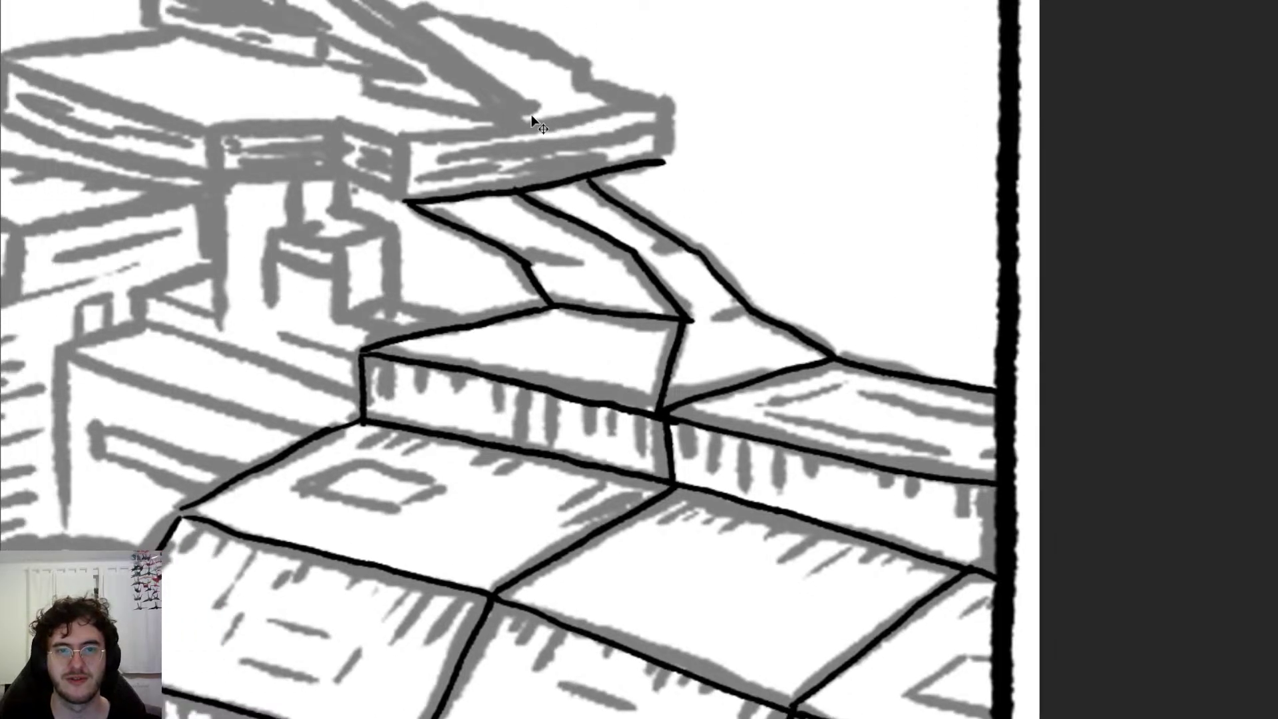
scroll(633, 176, "up", 1)
scroll(633, 175, "up", 1)
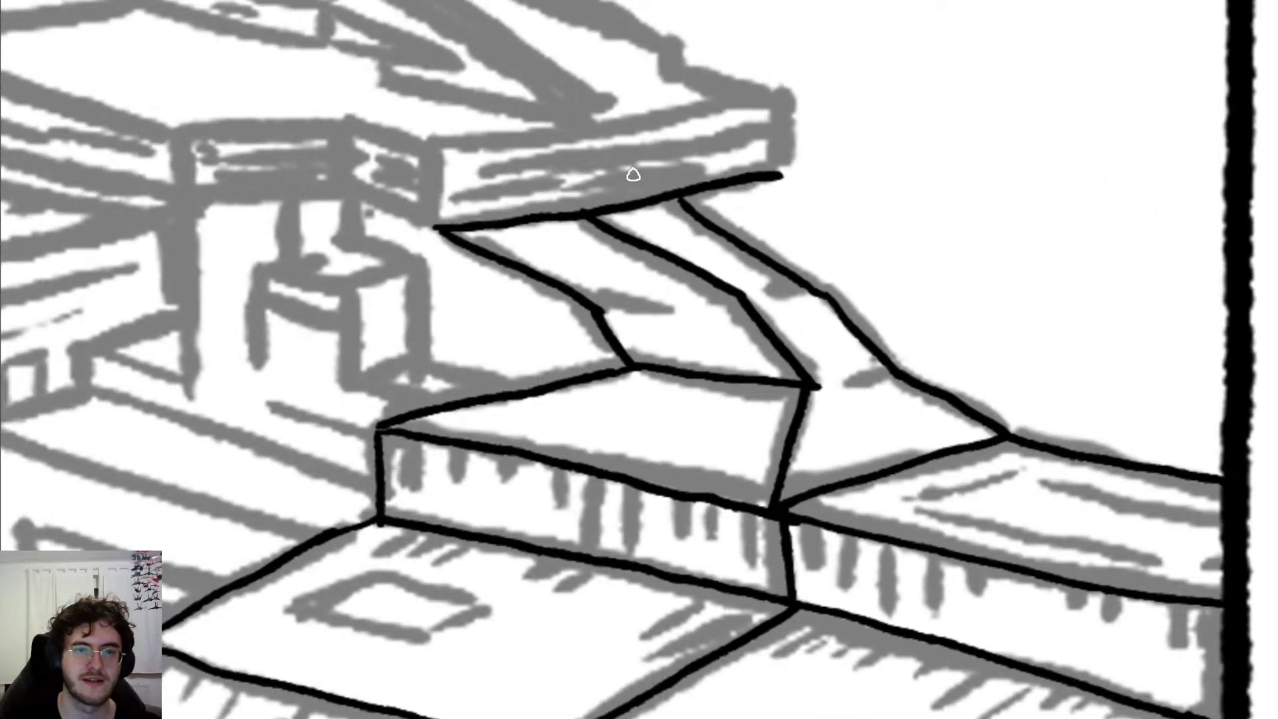
left_click_drag(436, 144, 430, 232)
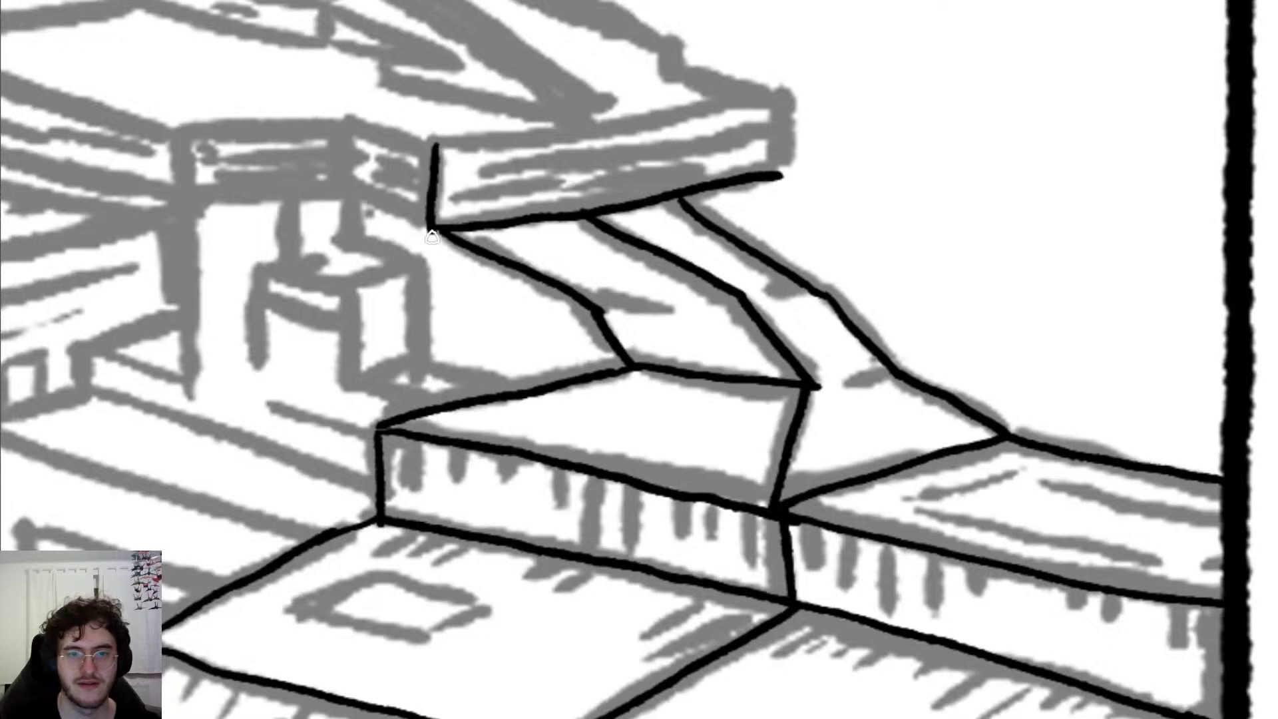
key("ctrl+z")
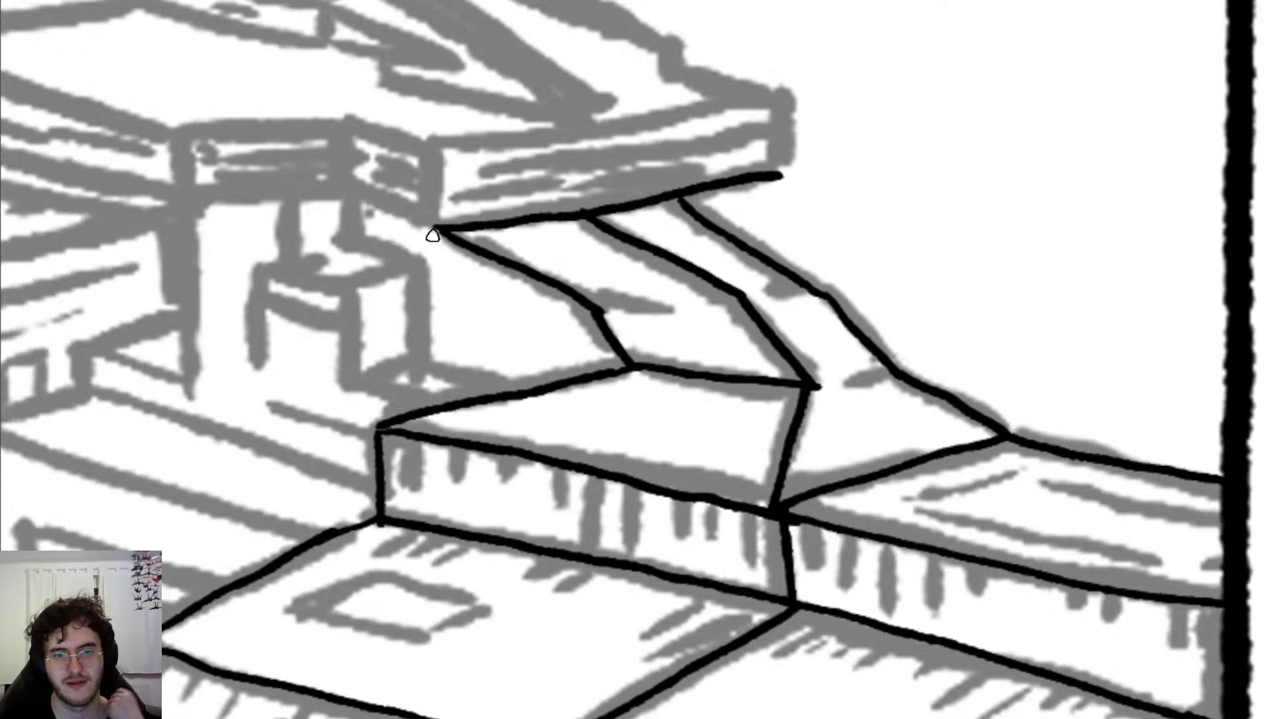
left_click_drag(433, 229, 429, 153)
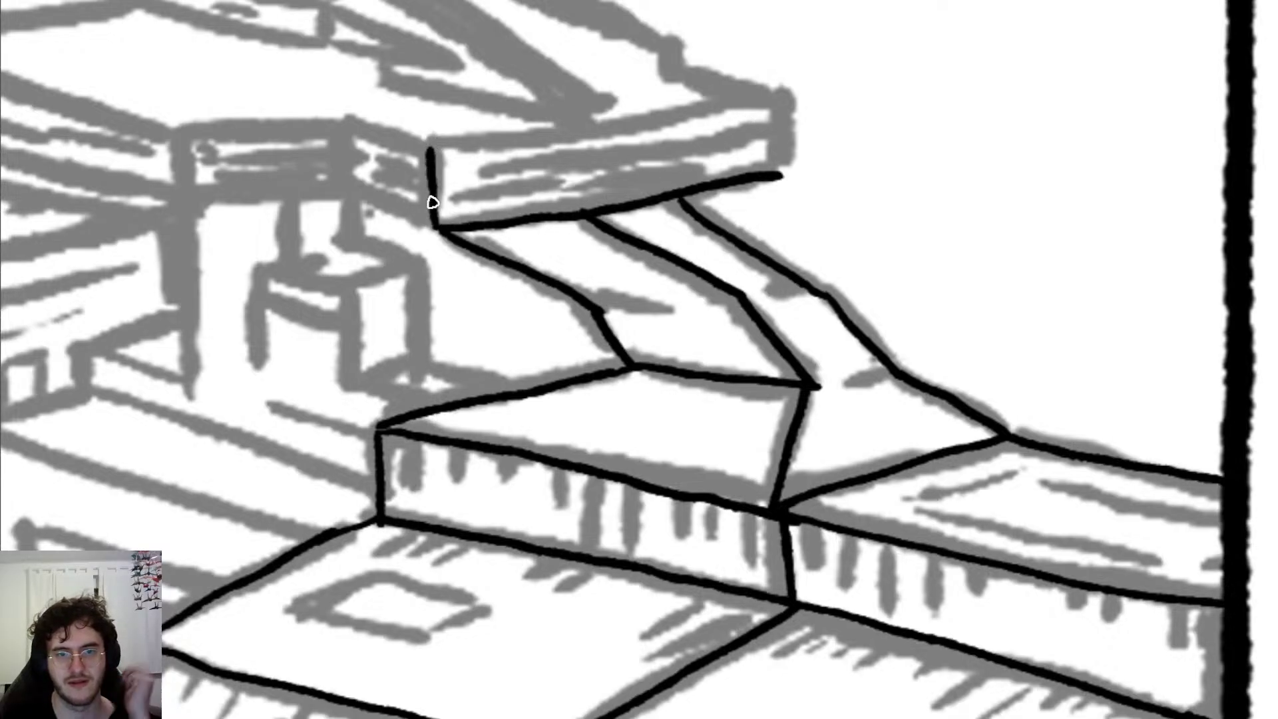
left_click_drag(777, 107, 780, 177)
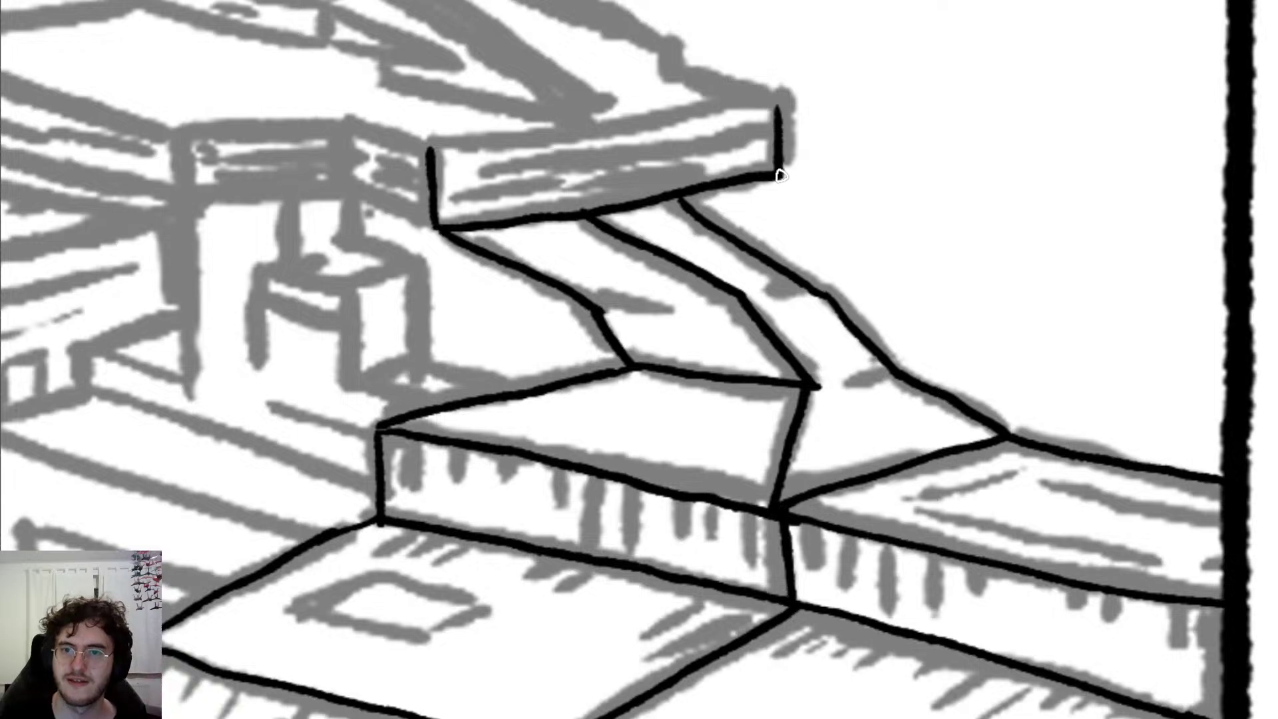
Step: Ink the upper edge of the platform's right front face, joining its two vertical edges
left_click_drag(430, 148, 692, 107)
key("ctrl+z")
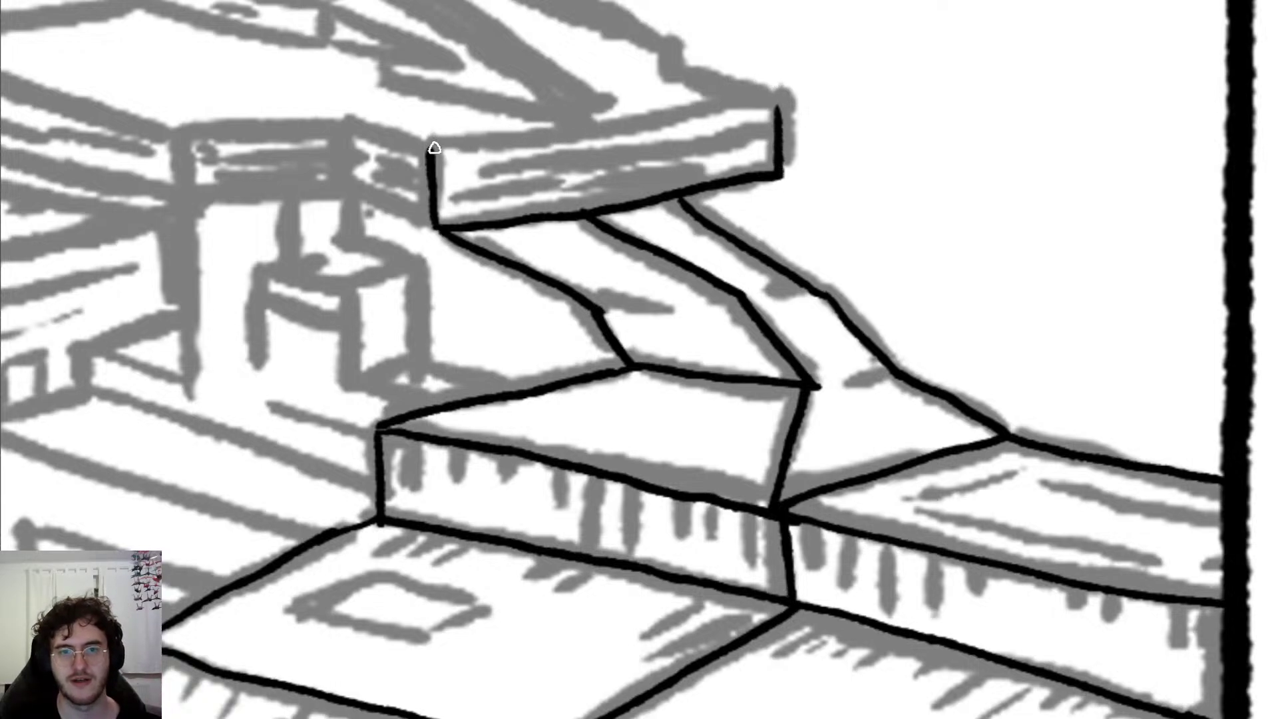
left_click_drag(436, 145, 776, 95)
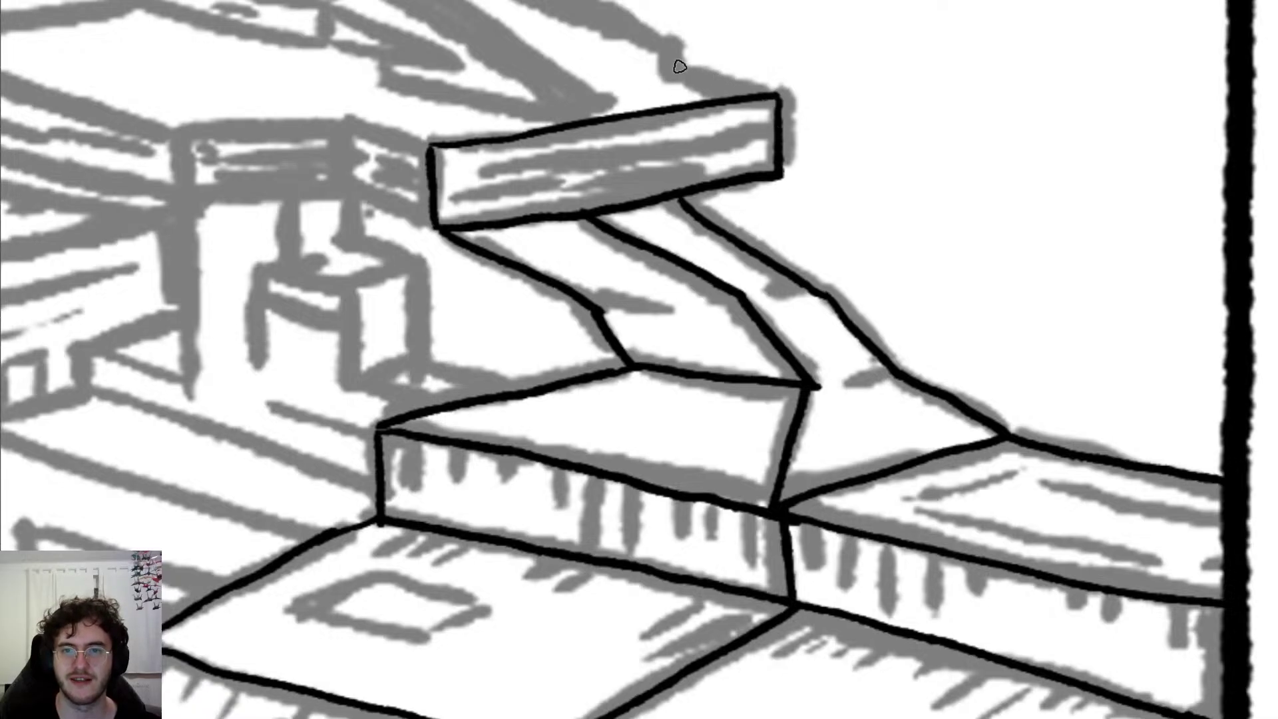
Step: Ink the short edge running back from the platform's far right corner and the small vertical riser at its end
left_click_drag(674, 75, 768, 105)
key("ctrl+z")
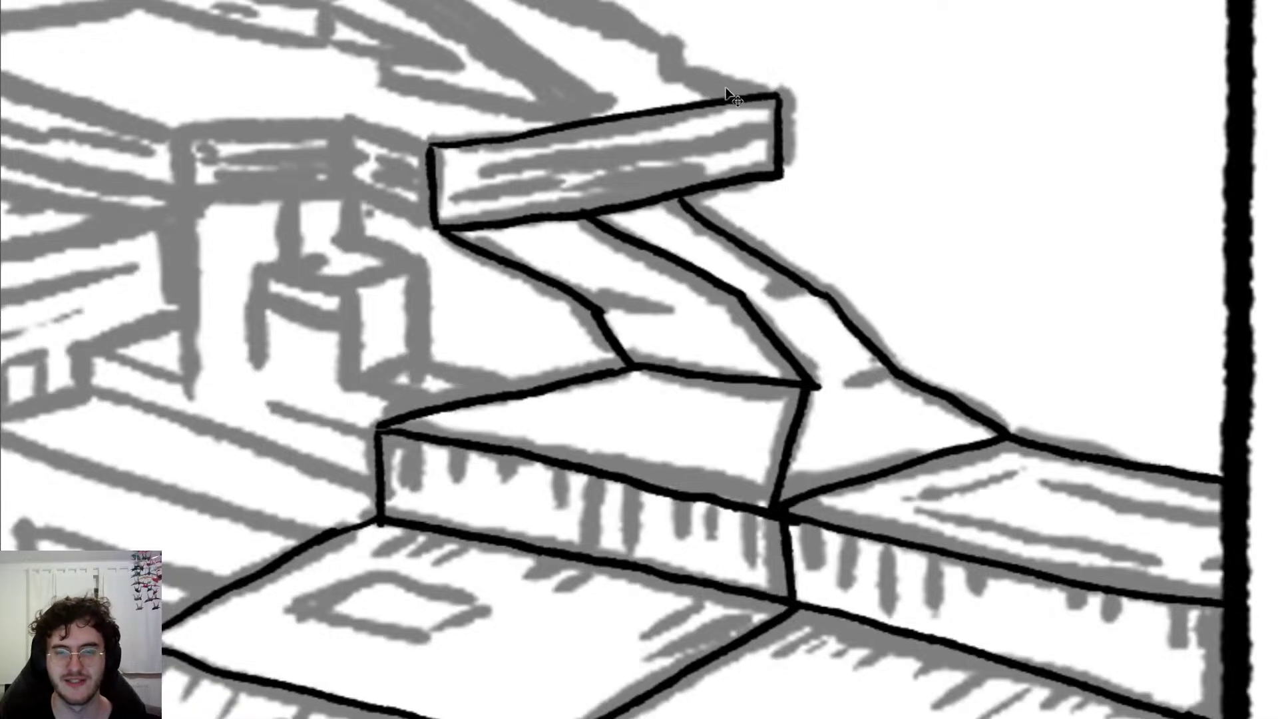
mouse_move(678, 75)
left_mouse_down()
mouse_move(772, 103)
mouse_move(785, 126)
mouse_move(756, 94)
mouse_move(685, 62)
mouse_move(771, 93)
mouse_move(754, 89)
left_mouse_up()
key("ctrl+z")
key("ctrl+z")
key("ctrl+z")
left_click_drag(673, 75, 776, 98)
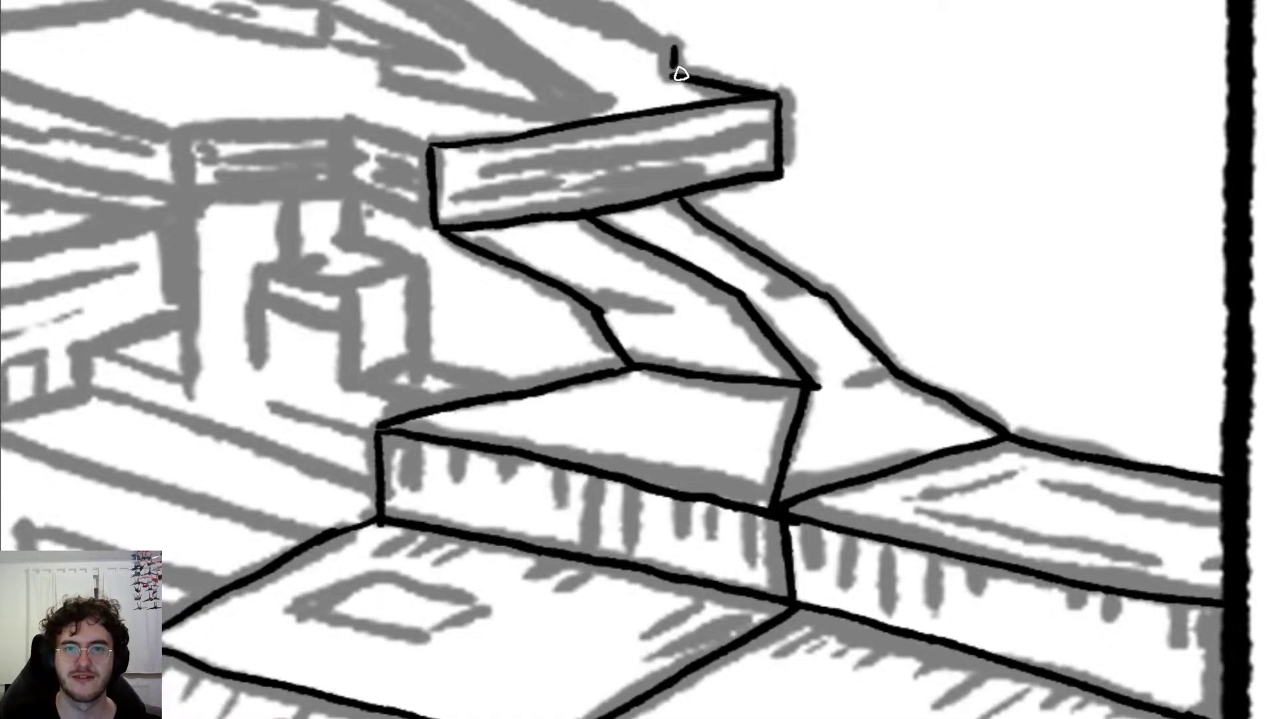
left_click_drag(672, 75, 671, 42)
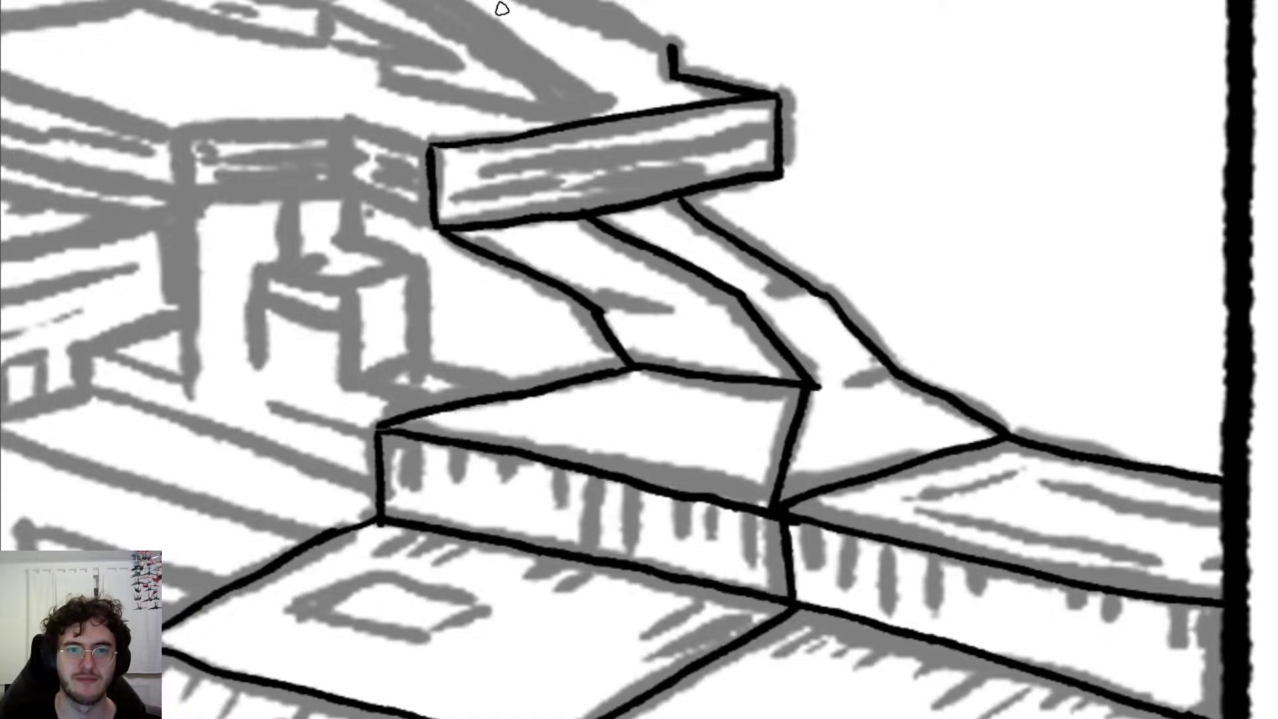
Step: Ink the left end and upper edge of the platform's left front face, plus the vertical corner where it meets the middle face
scroll(507, 12, "left", 10)
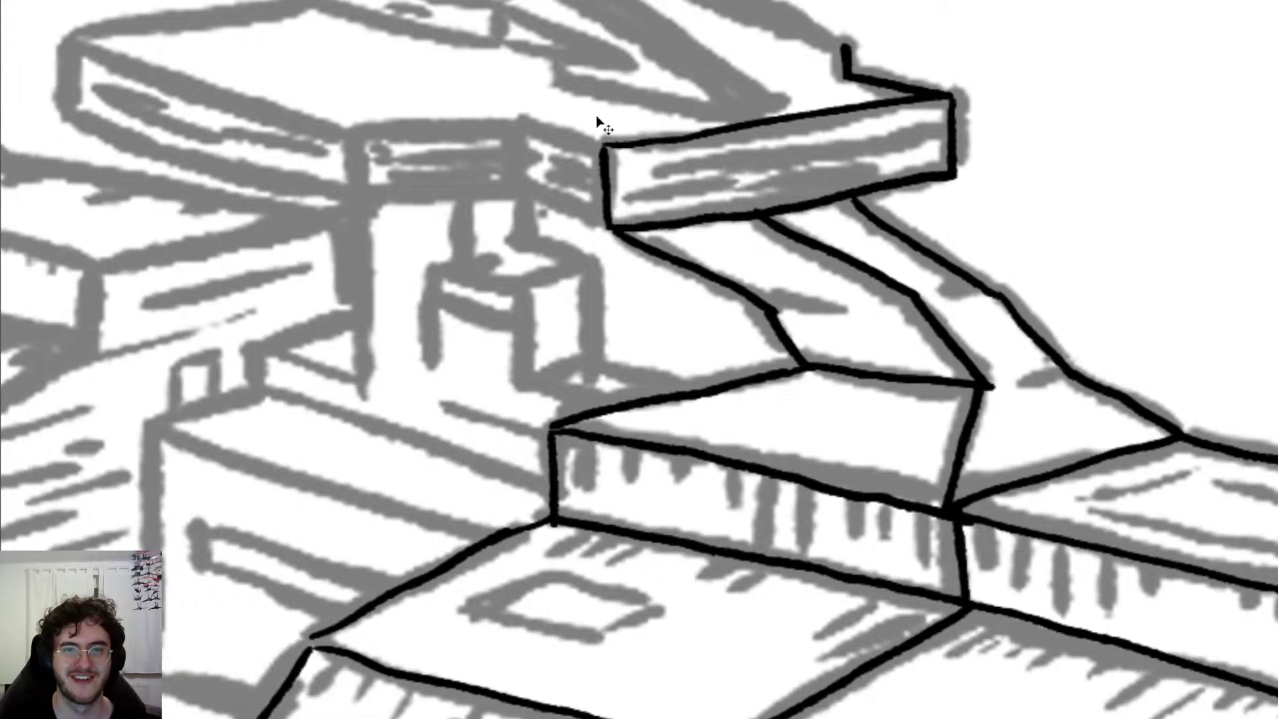
scroll(599, 127, "up", 5)
scroll(599, 126, "left", 2)
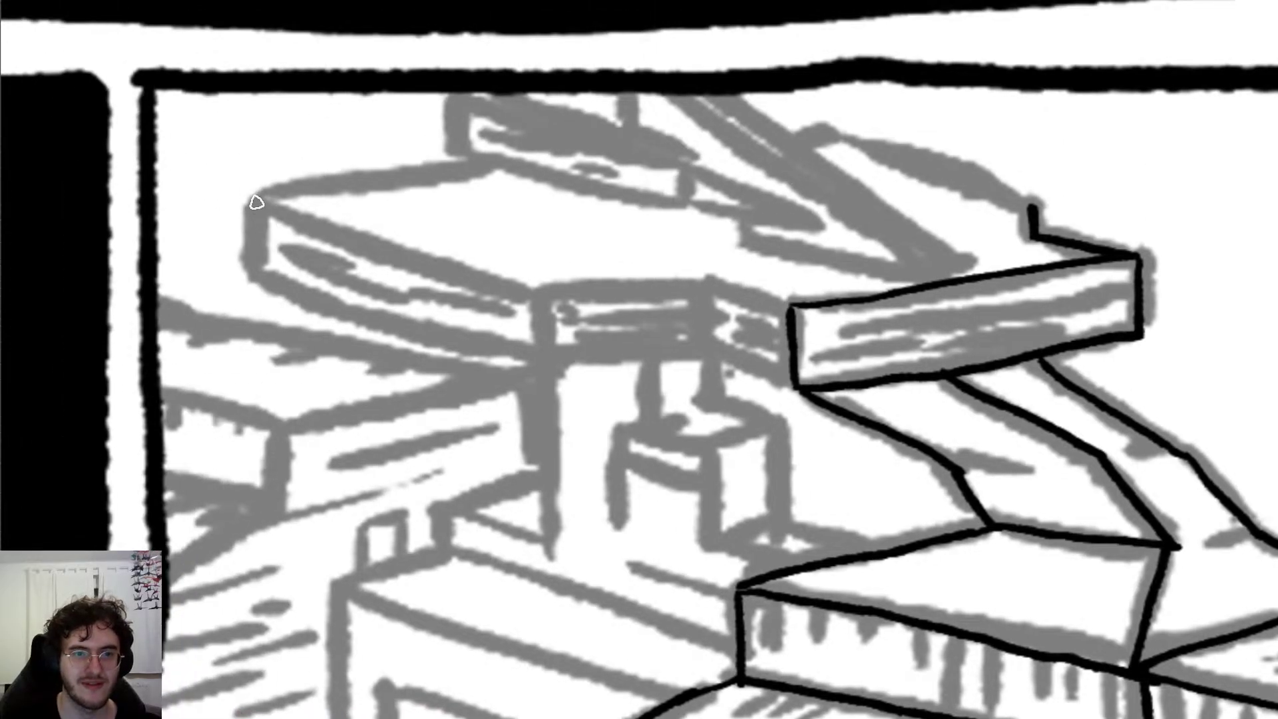
left_click_drag(258, 204, 263, 273)
mouse_move(258, 204)
left_mouse_down()
mouse_move(544, 294)
mouse_move(544, 356)
left_mouse_up()
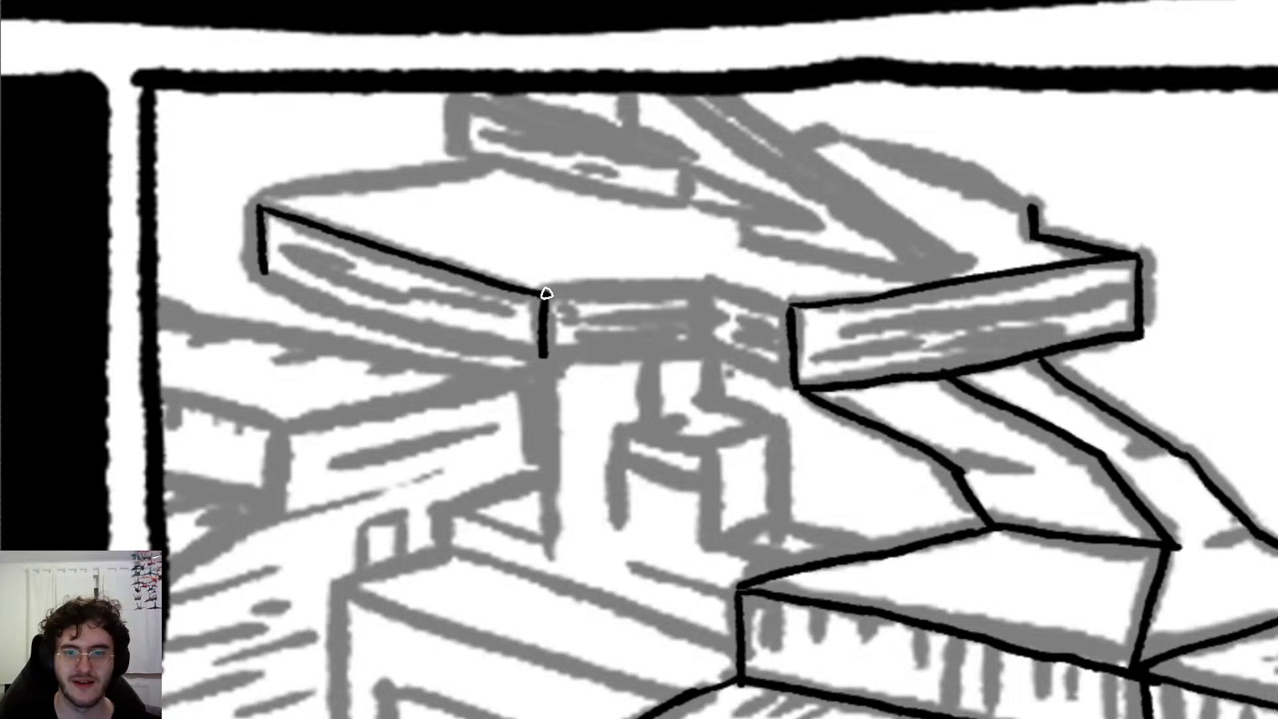
Step: Ink the upper edges of the platform's middle face and short angled face, with the vertical corner between them
left_click_drag(545, 294, 707, 285)
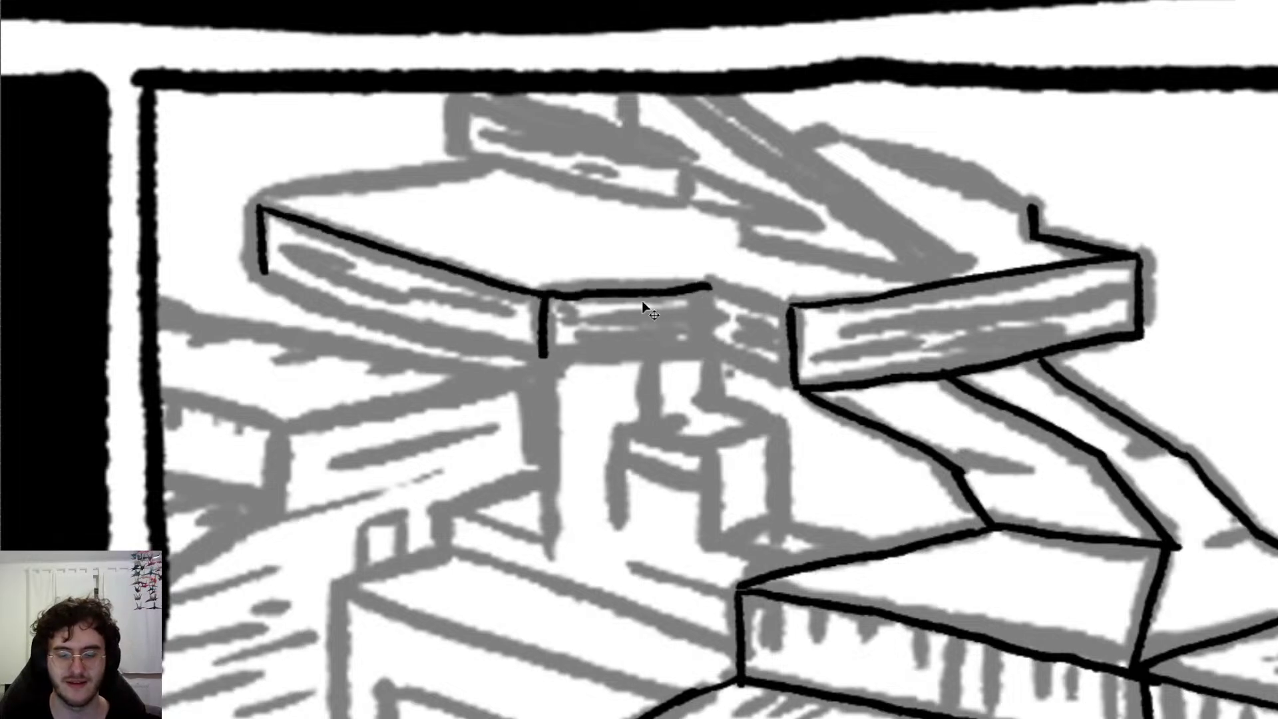
key("ctrl+z")
mouse_move(546, 292)
left_mouse_down()
mouse_move(693, 288)
mouse_move(707, 346)
left_mouse_up()
mouse_move(708, 288)
left_mouse_down()
mouse_move(791, 311)
mouse_move(706, 280)
left_mouse_up()
key("ctrl+z")
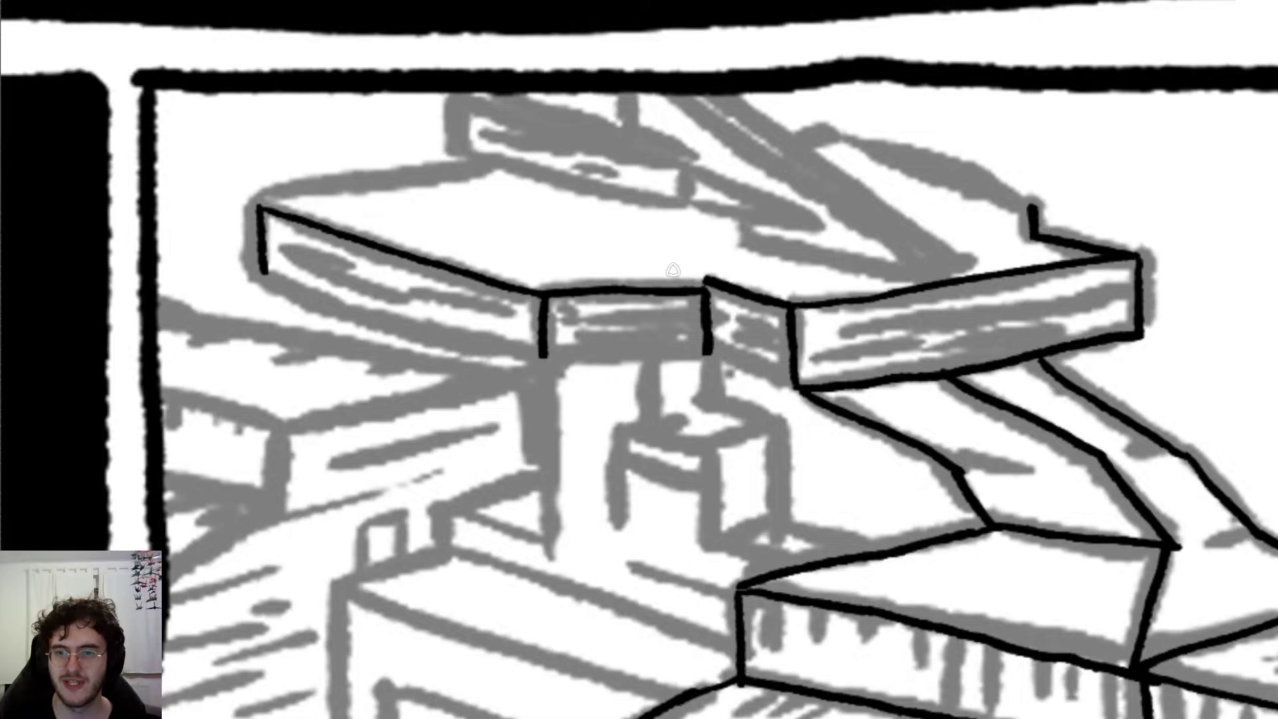
Step: Erase the middle face's upper edge and right corner line, and redraw the upper edge to meet the short angled face
left_click_drag(708, 350, 695, 303)
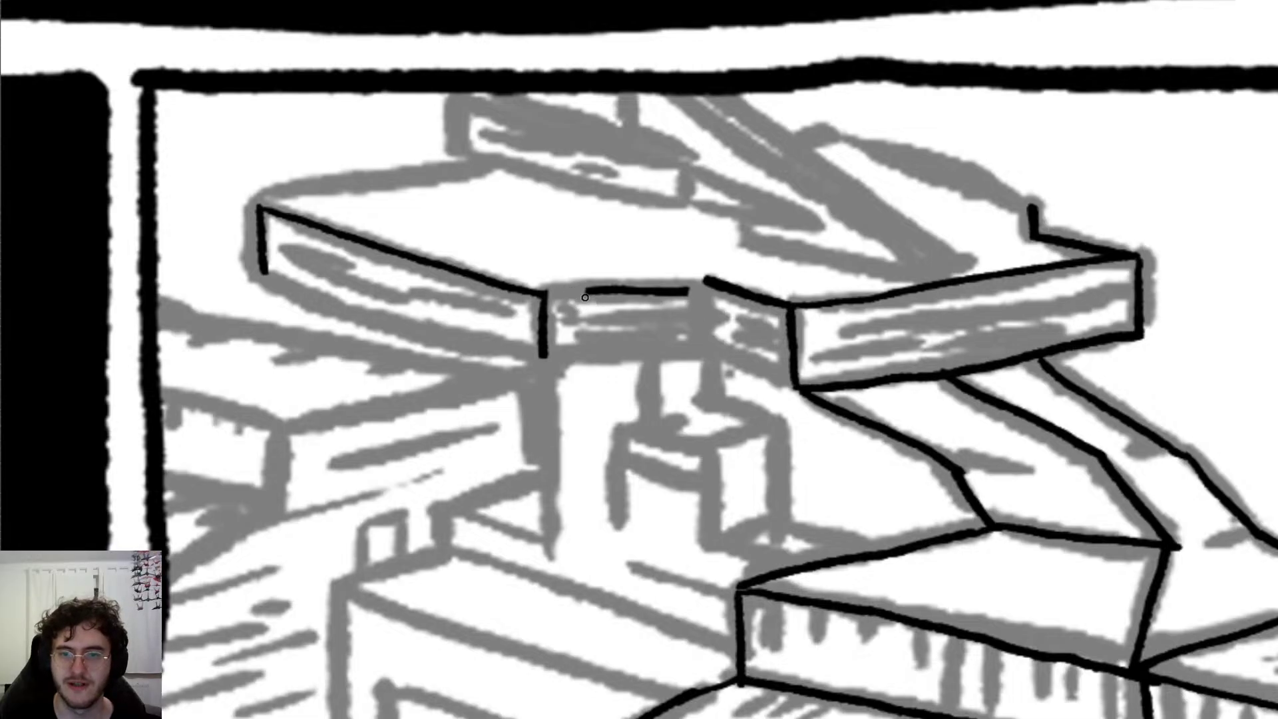
left_click_drag(584, 298, 619, 302)
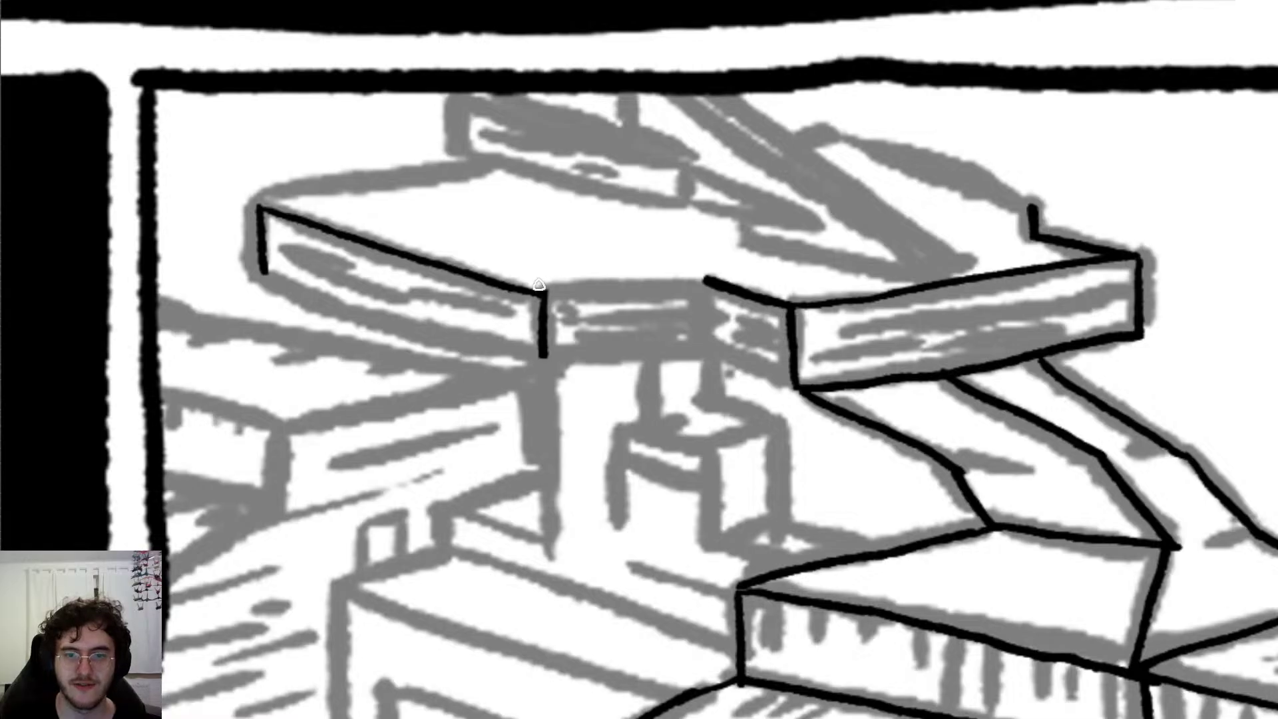
left_click_drag(539, 288, 712, 283)
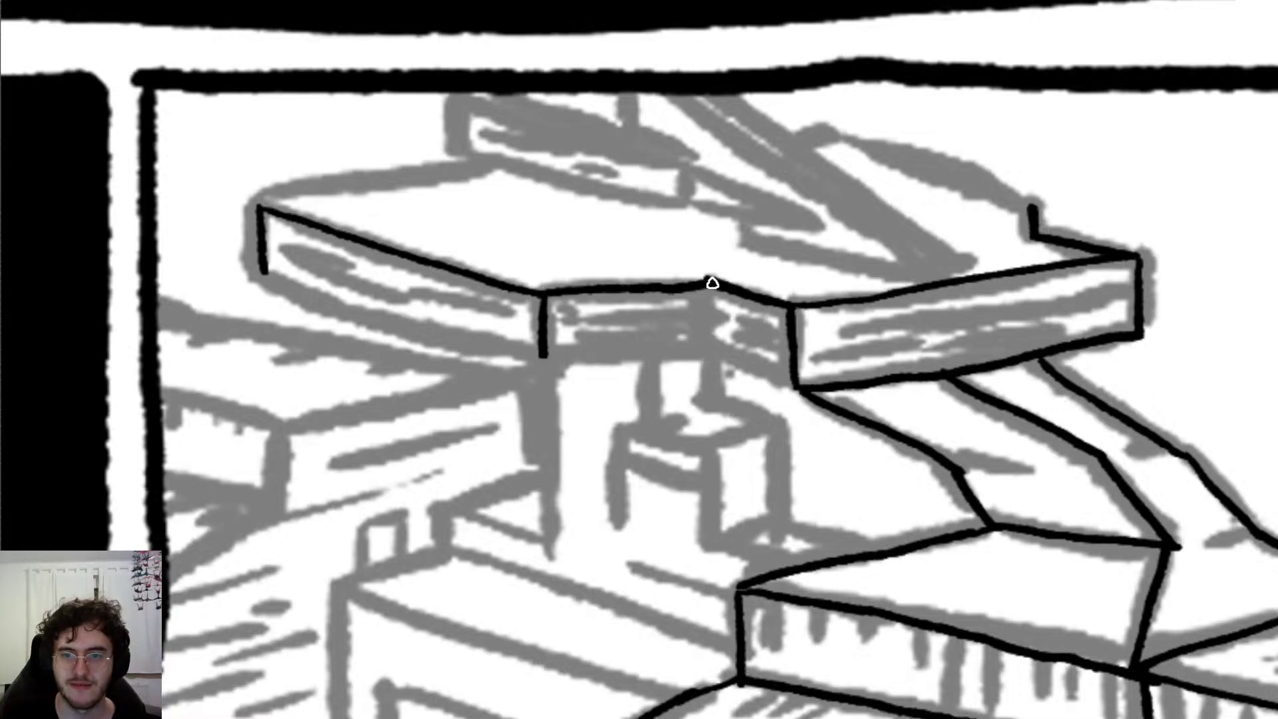
key("ctrl+z")
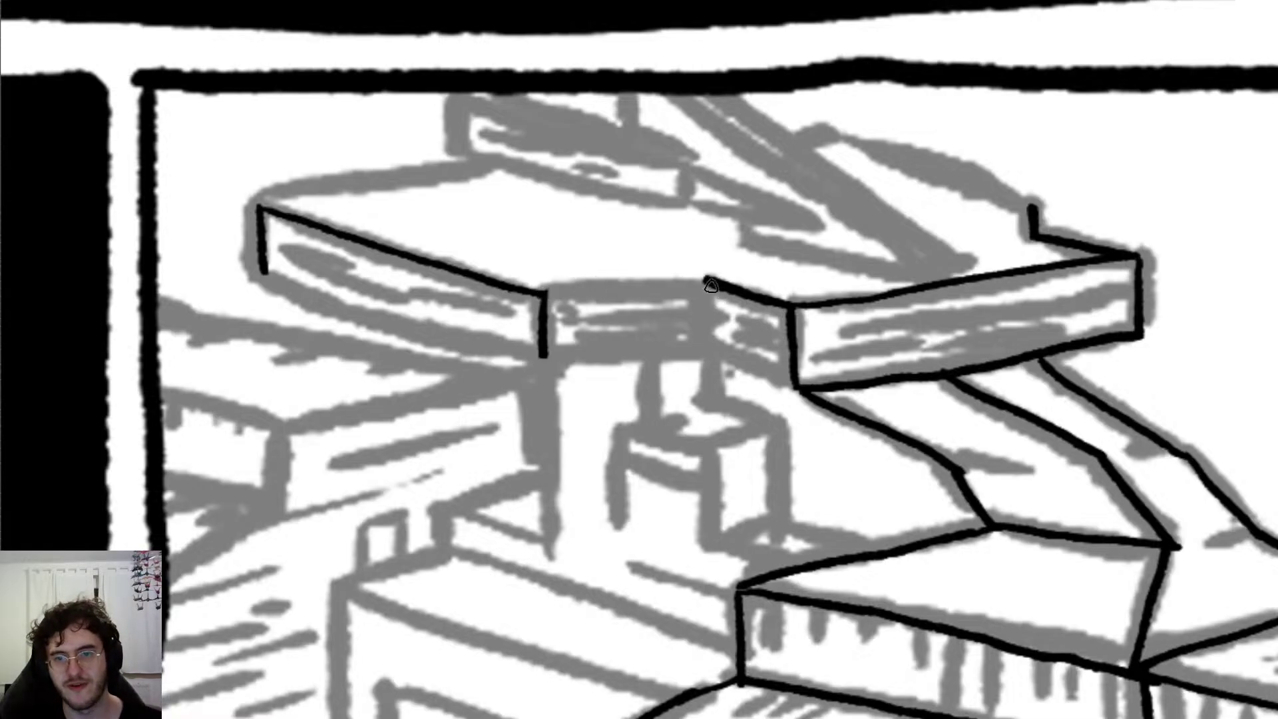
left_click_drag(707, 283, 541, 289)
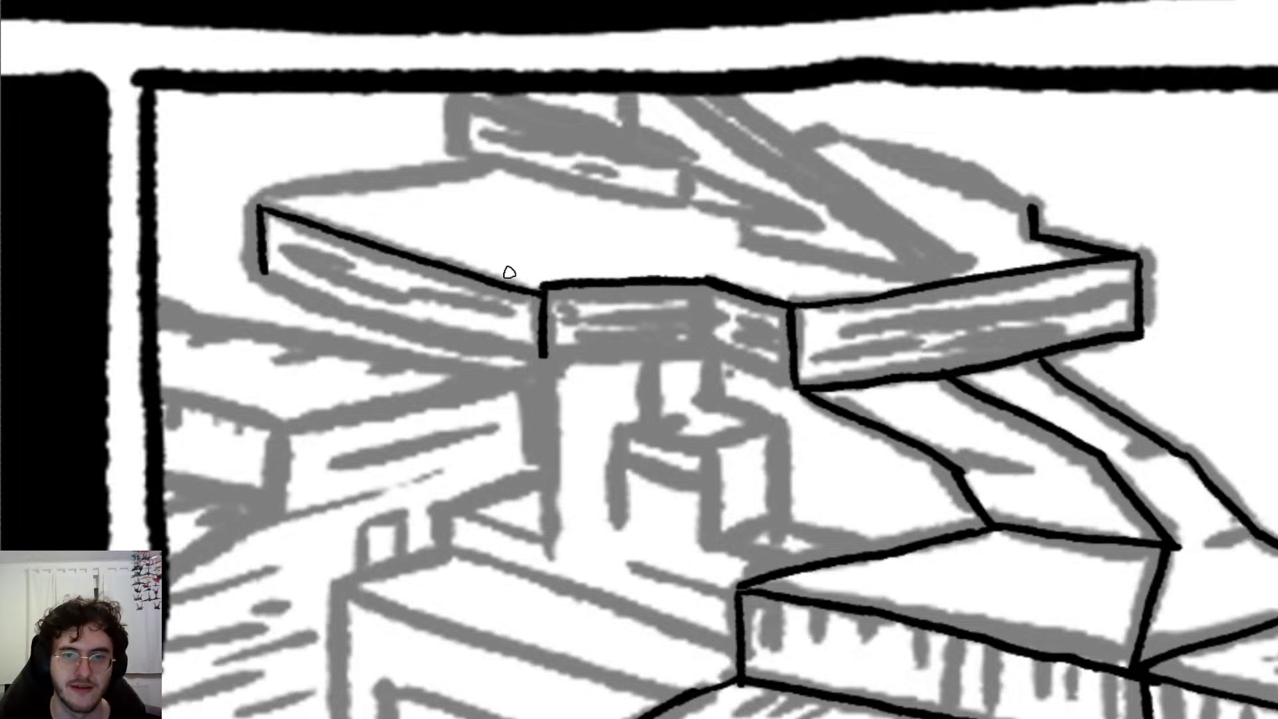
Step: Erase the left front face's upper edge and right corner line, and redraw the upper edge joined to the middle face
left_click_drag(543, 303, 546, 368)
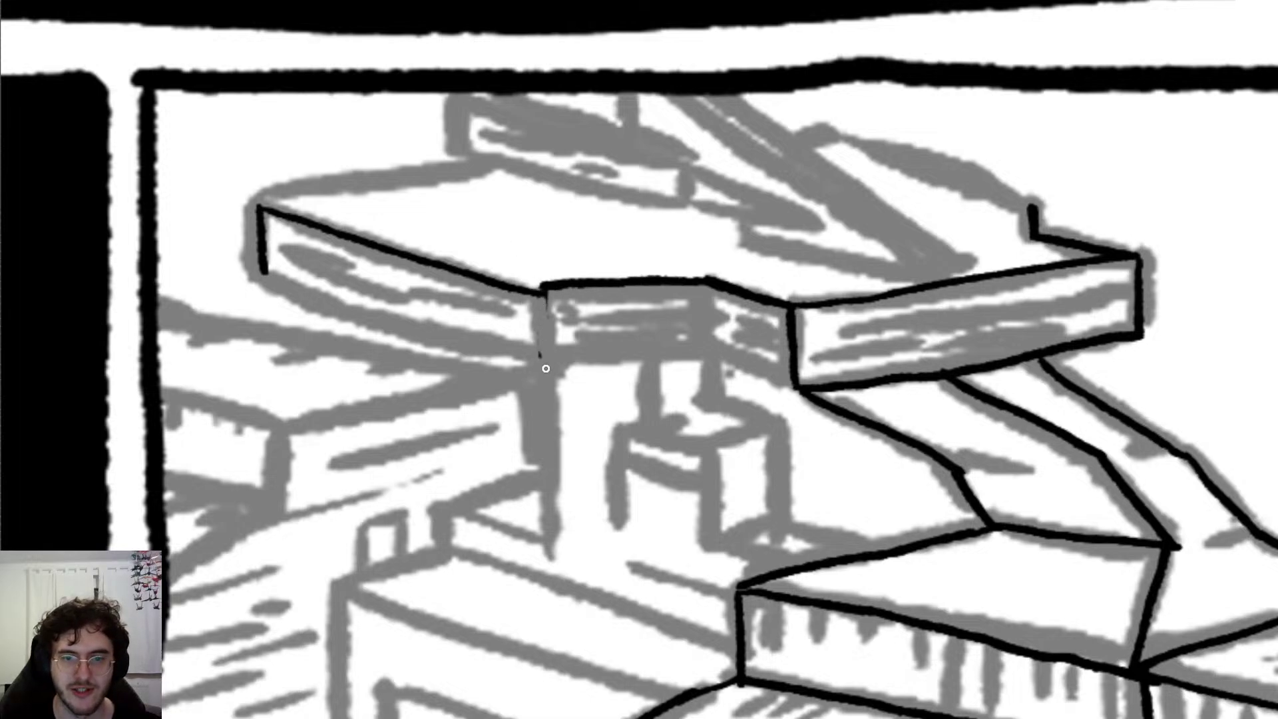
mouse_move(540, 319)
left_mouse_down()
mouse_move(547, 292)
mouse_move(436, 264)
mouse_move(499, 286)
left_mouse_up()
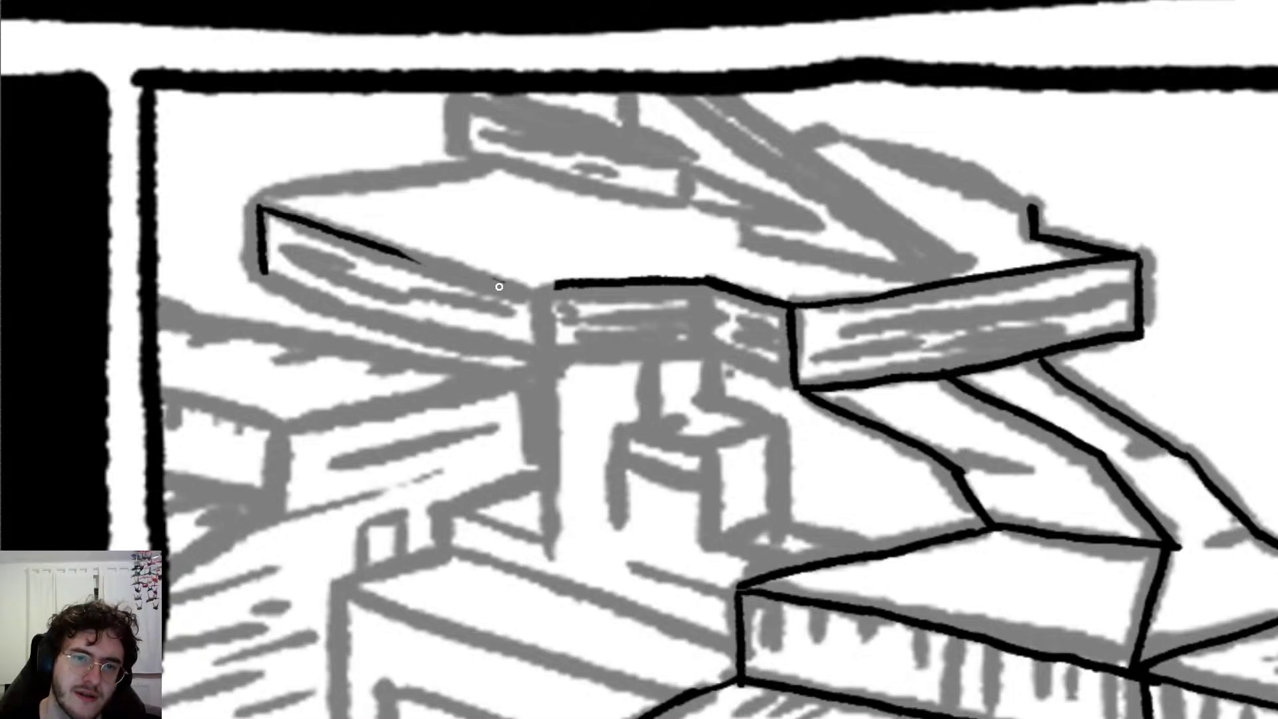
left_click_drag(419, 264, 281, 212)
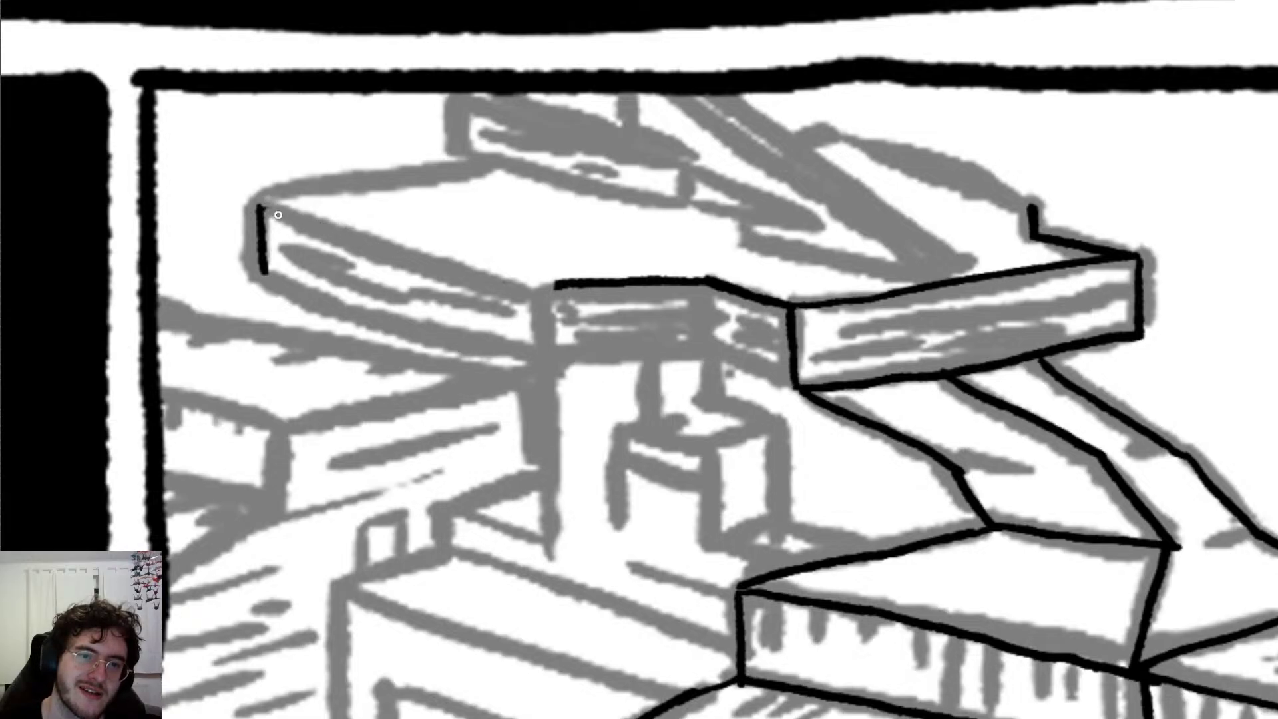
mouse_move(260, 202)
left_mouse_down()
mouse_move(525, 291)
mouse_move(259, 203)
left_mouse_up()
key("ctrl+z")
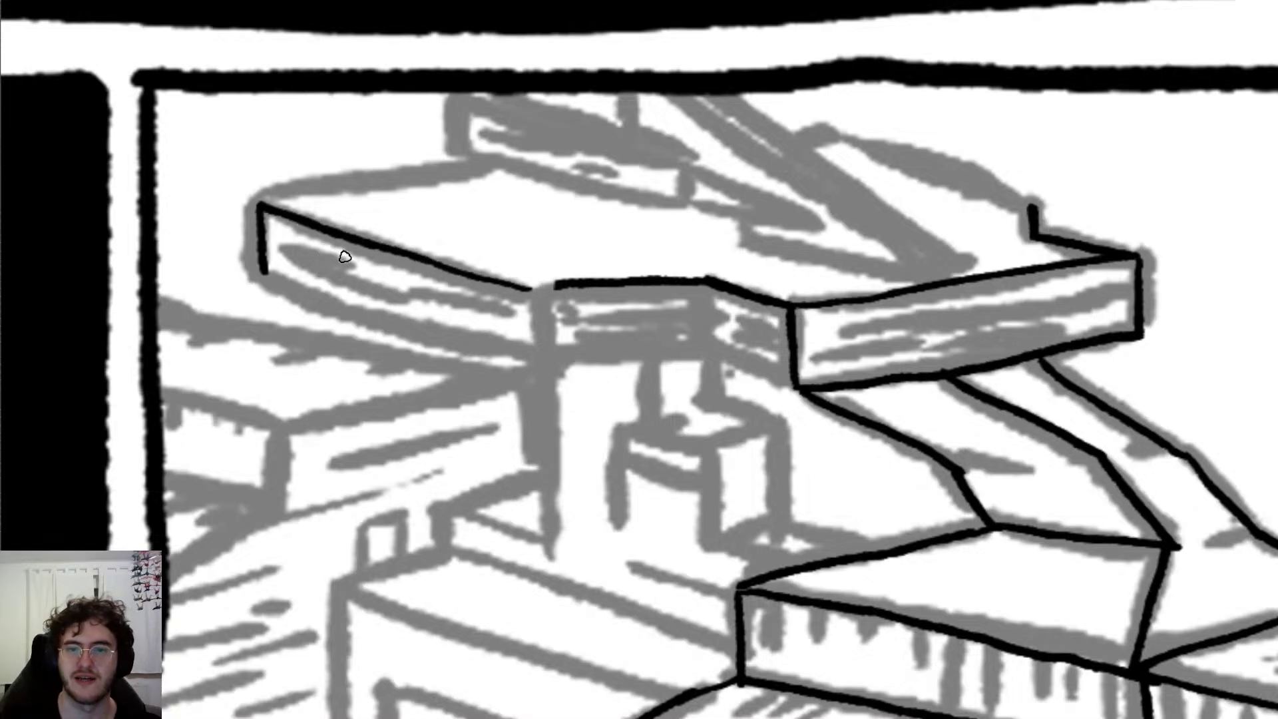
left_click_drag(531, 287, 570, 284)
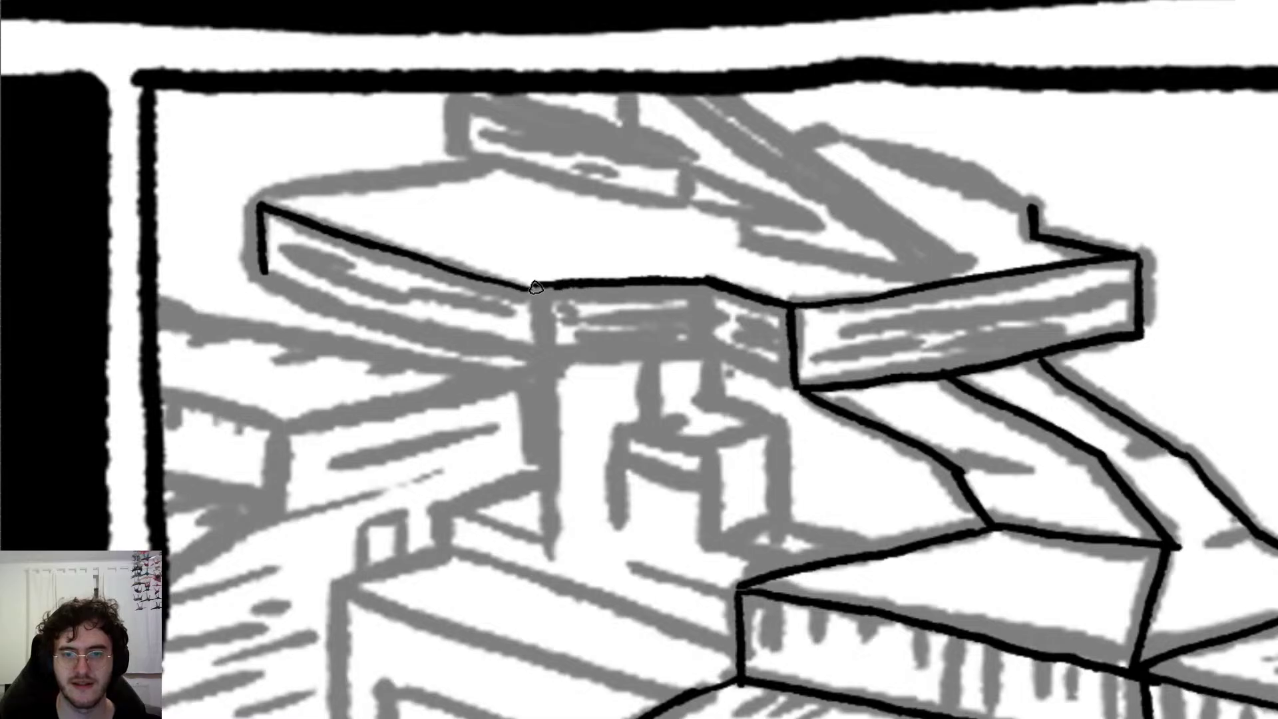
Step: Ink the vertical corner between the platform's left and middle faces and the middle face's lower edge
left_click_drag(534, 288, 542, 364)
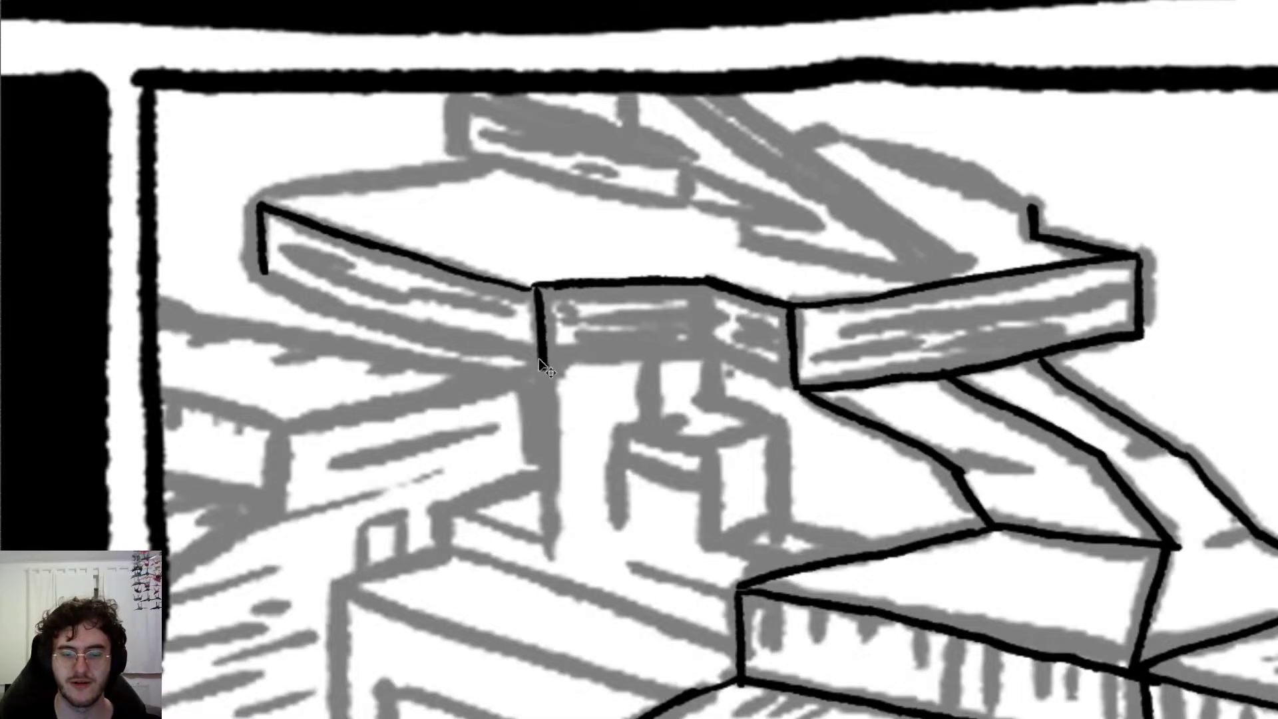
key("ctrl+z")
mouse_move(533, 284)
left_mouse_down()
mouse_move(536, 366)
mouse_move(707, 349)
left_mouse_up()
Step: Ink the lower edge of the platform's short angled face, linking the middle face to the right front face
mouse_move(706, 284)
left_mouse_down()
mouse_move(707, 347)
mouse_move(795, 394)
left_mouse_up()
key("ctrl+z")
left_click_drag(708, 350, 794, 394)
key("ctrl+z")
left_click_drag(710, 350, 794, 392)
key("ctrl+z")
left_click_drag(704, 349, 796, 392)
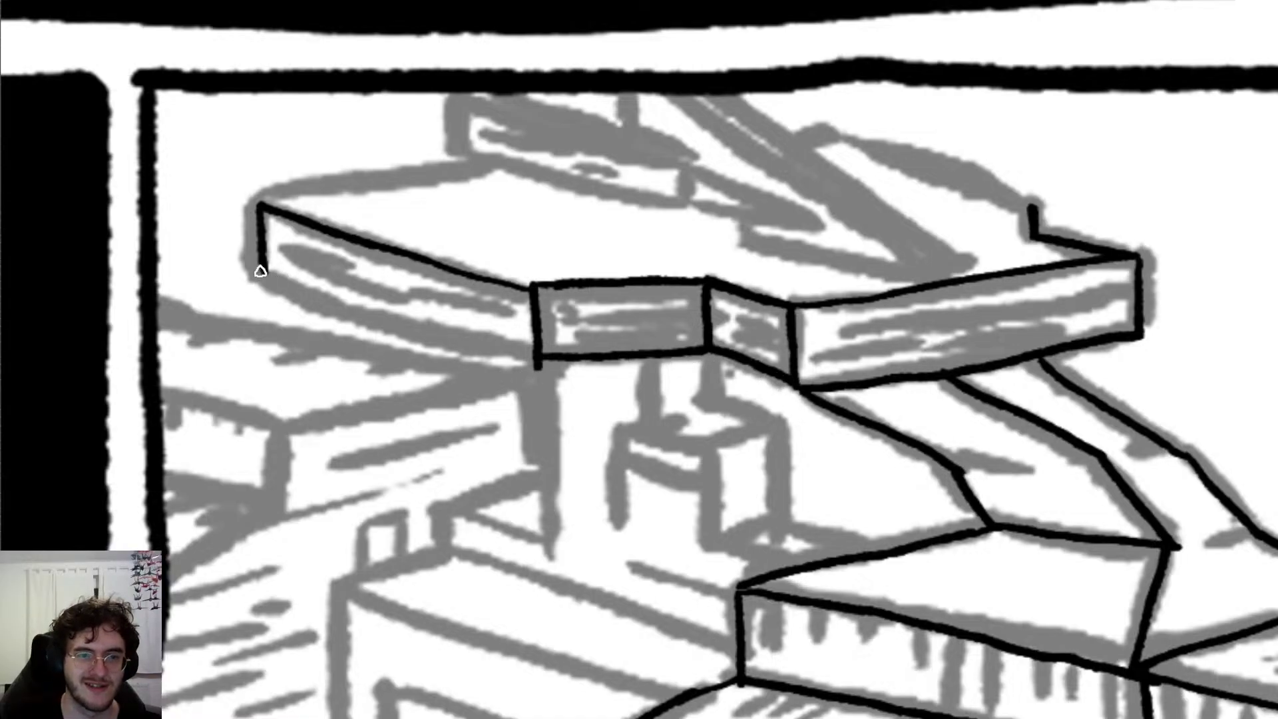
Step: Ink the lower edge of the platform's left front face, from its outer corner to the middle face
left_click_drag(265, 275, 438, 339)
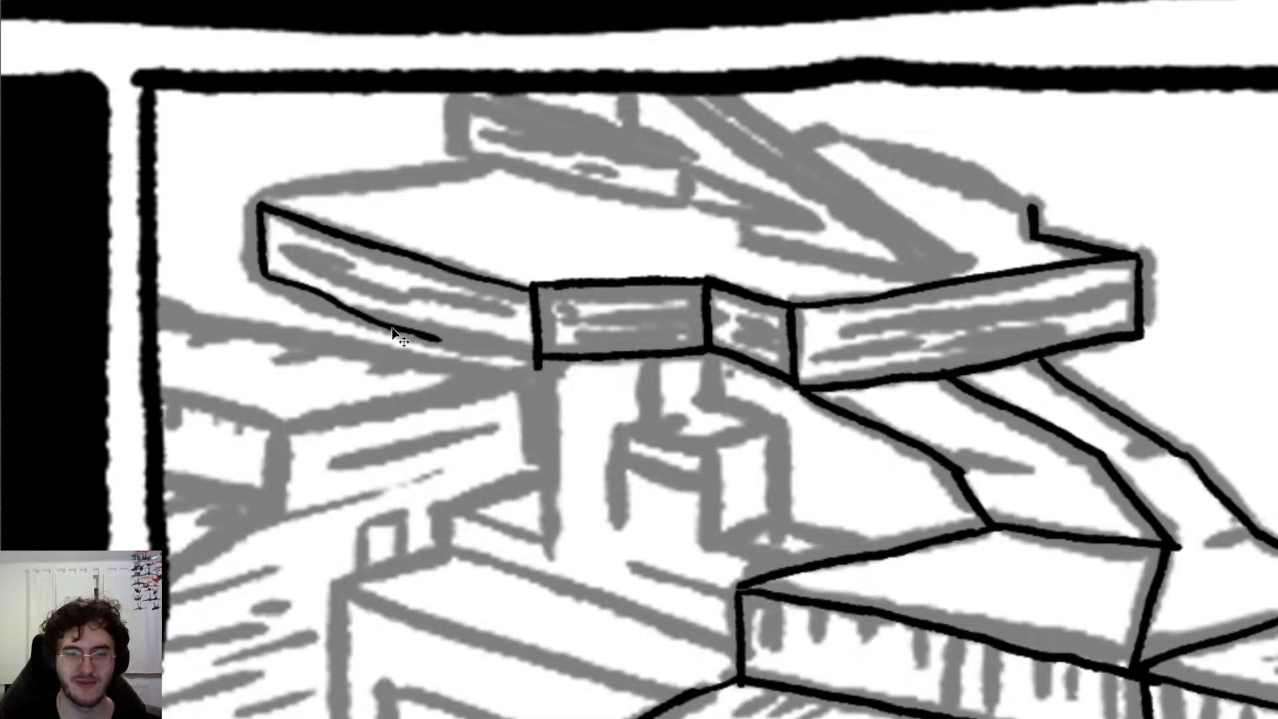
key("ctrl+z")
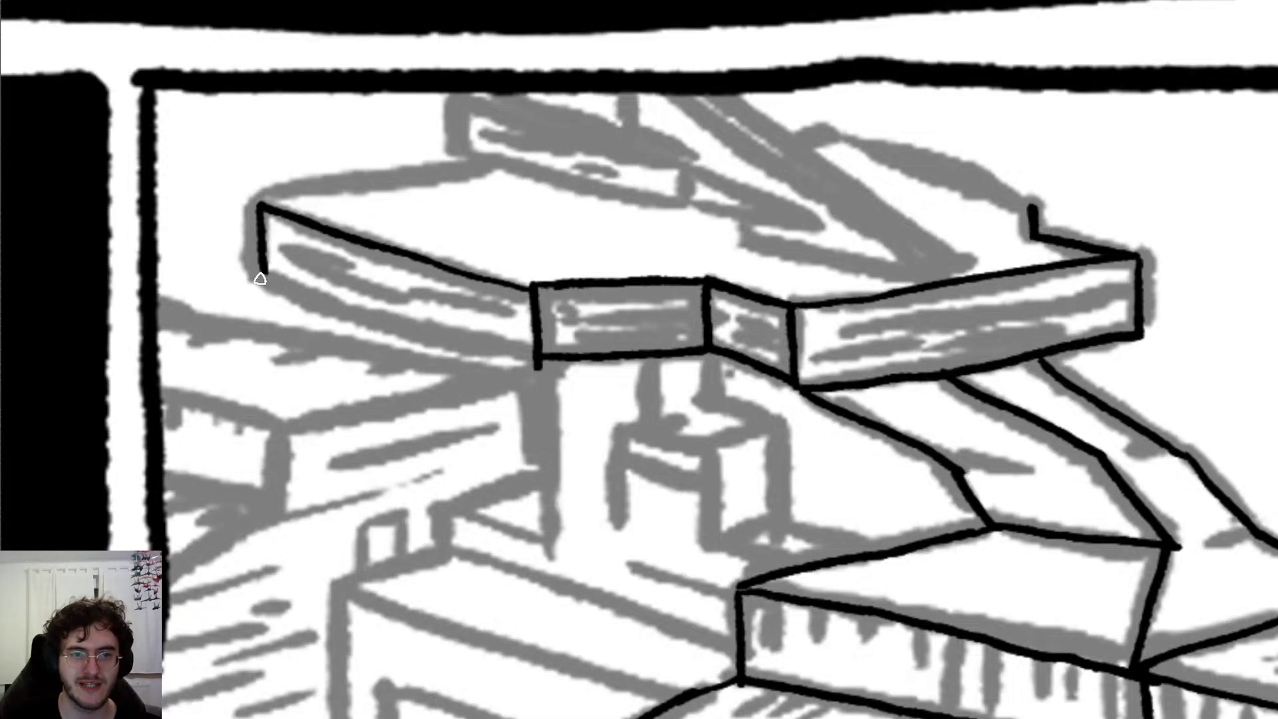
left_click_drag(259, 279, 535, 358)
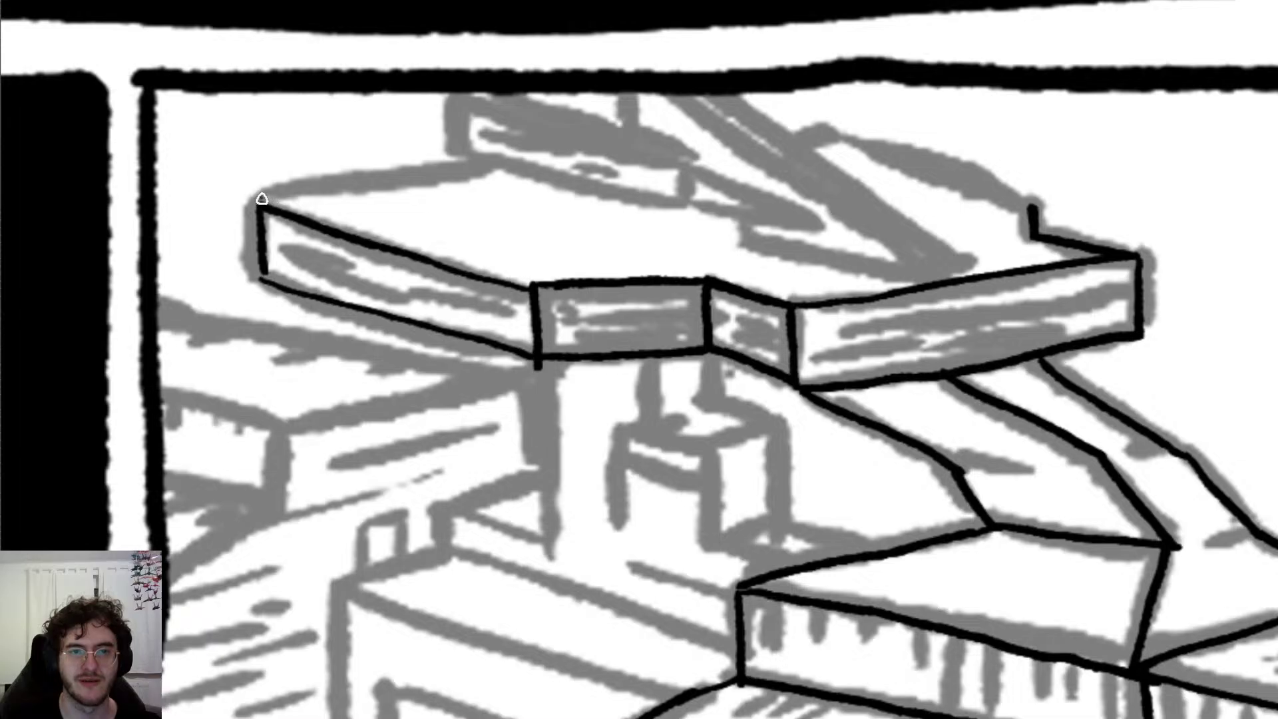
Step: Ink the platform's back-left edge, continuing along the raised block's lower edge, and the block's right corner
mouse_move(261, 198)
left_mouse_down()
mouse_move(493, 165)
mouse_move(689, 207)
left_mouse_up()
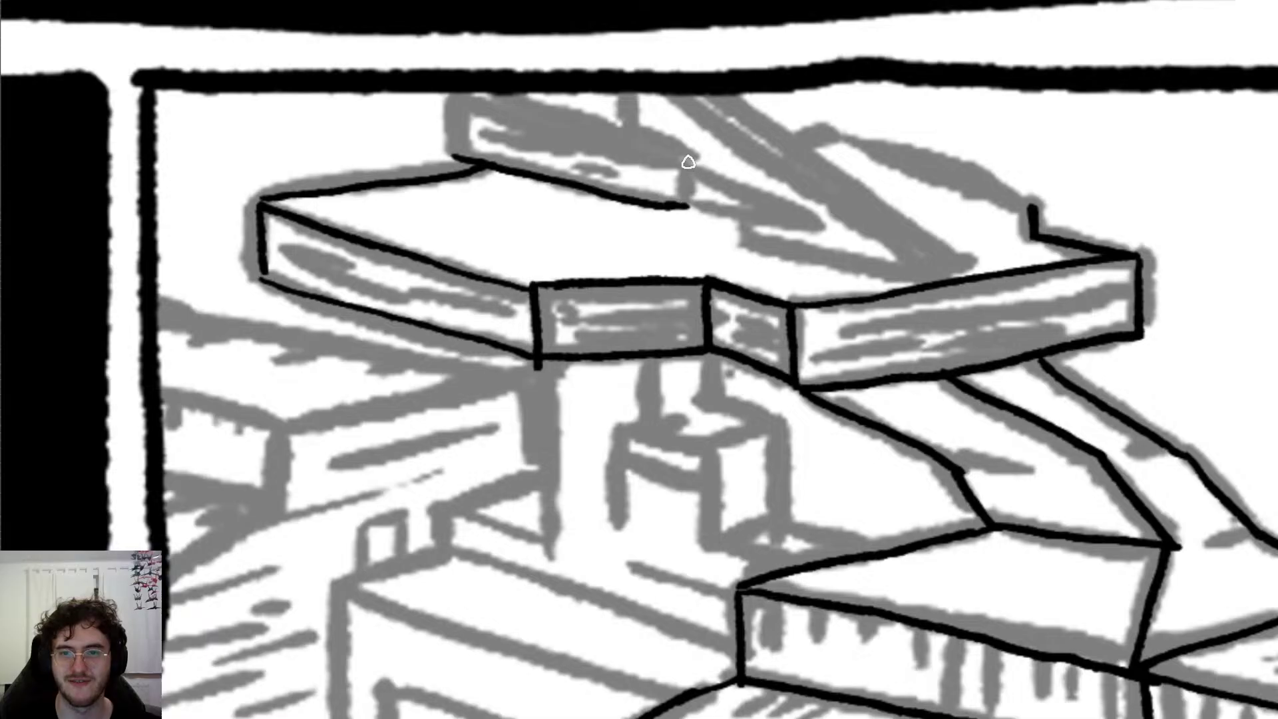
left_click_drag(688, 162, 686, 214)
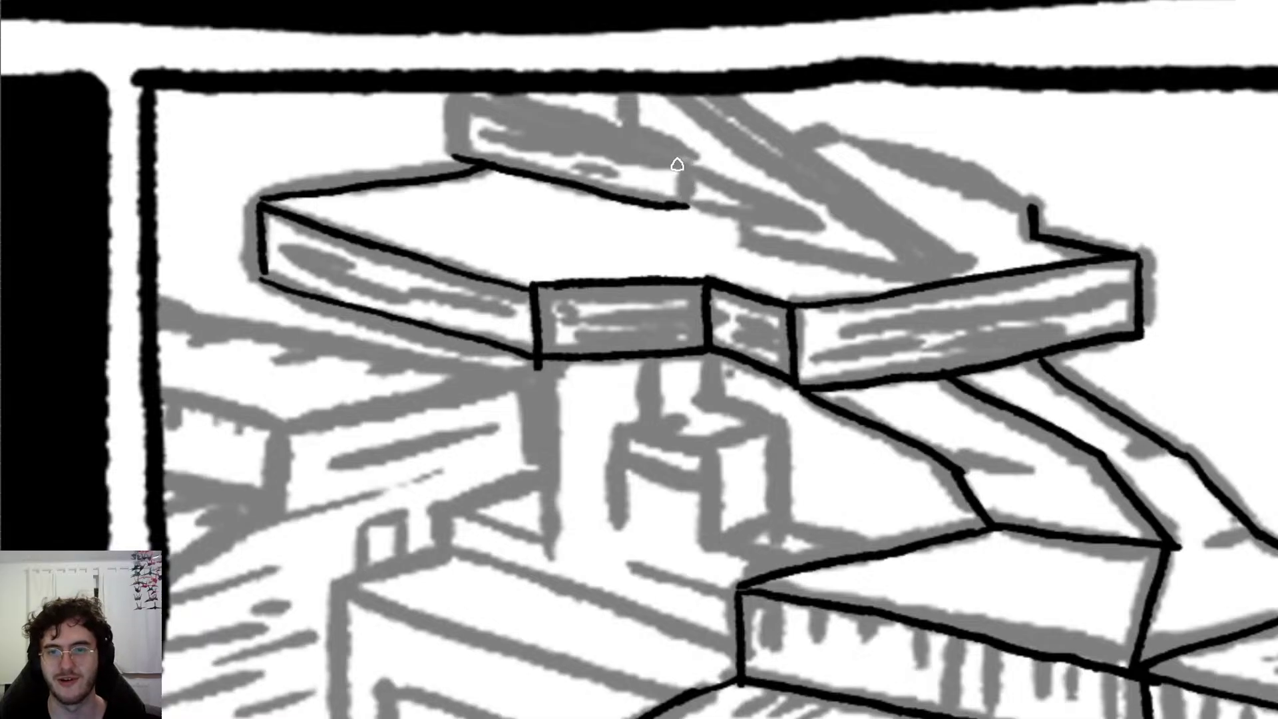
left_click_drag(688, 159, 686, 207)
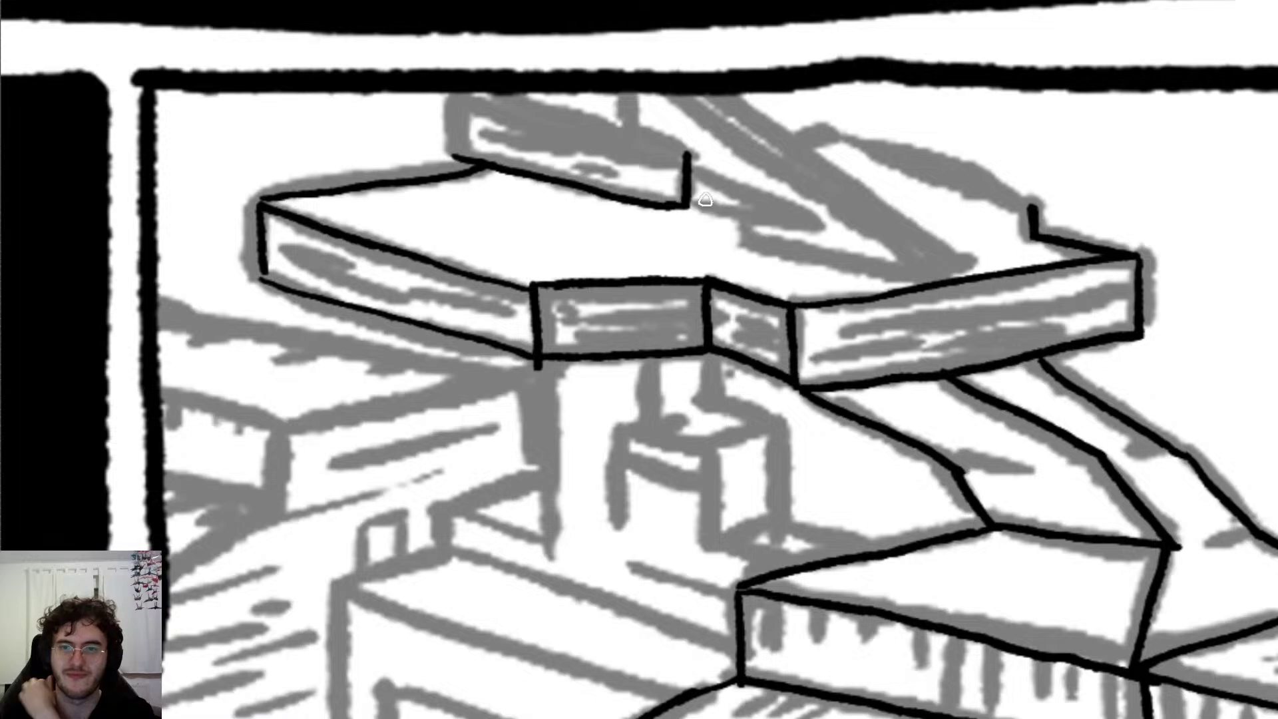
Step: Ink the small triangular wedge beside the raised block and the short left end face at the foot of the diagonal beam
left_click_drag(689, 201, 810, 222)
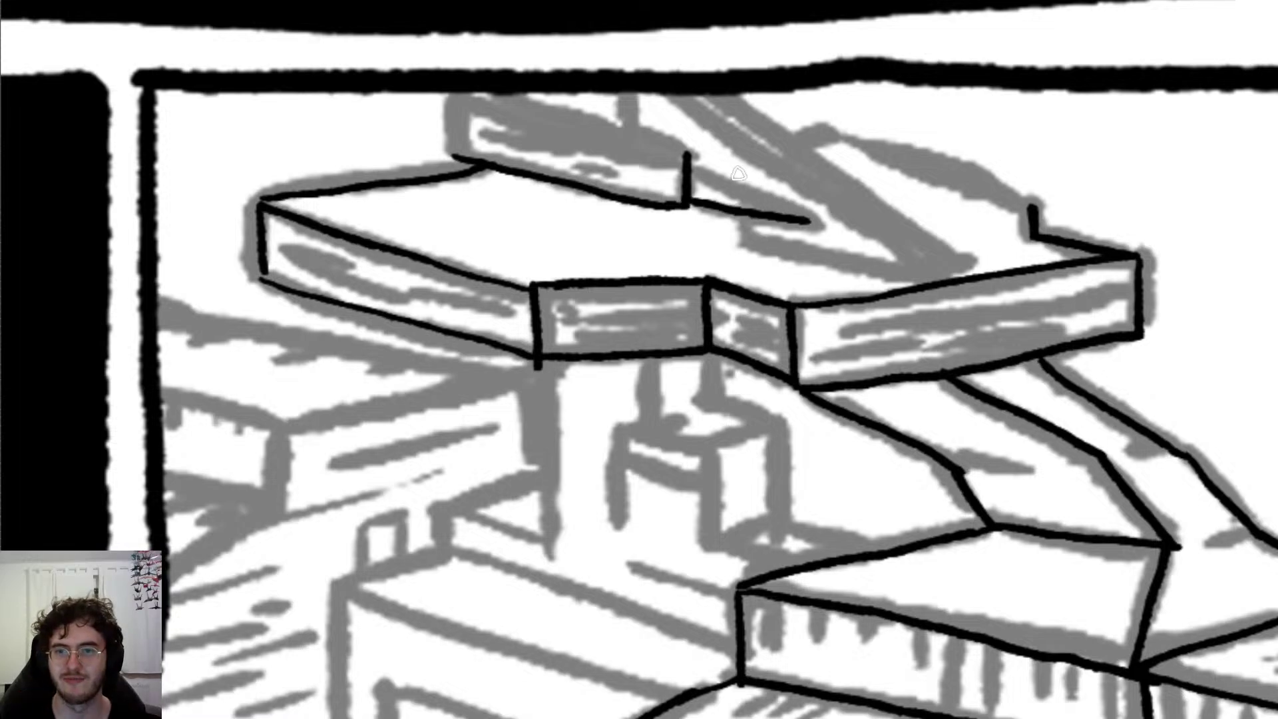
mouse_move(693, 167)
left_mouse_down()
mouse_move(796, 221)
mouse_move(745, 233)
left_mouse_up()
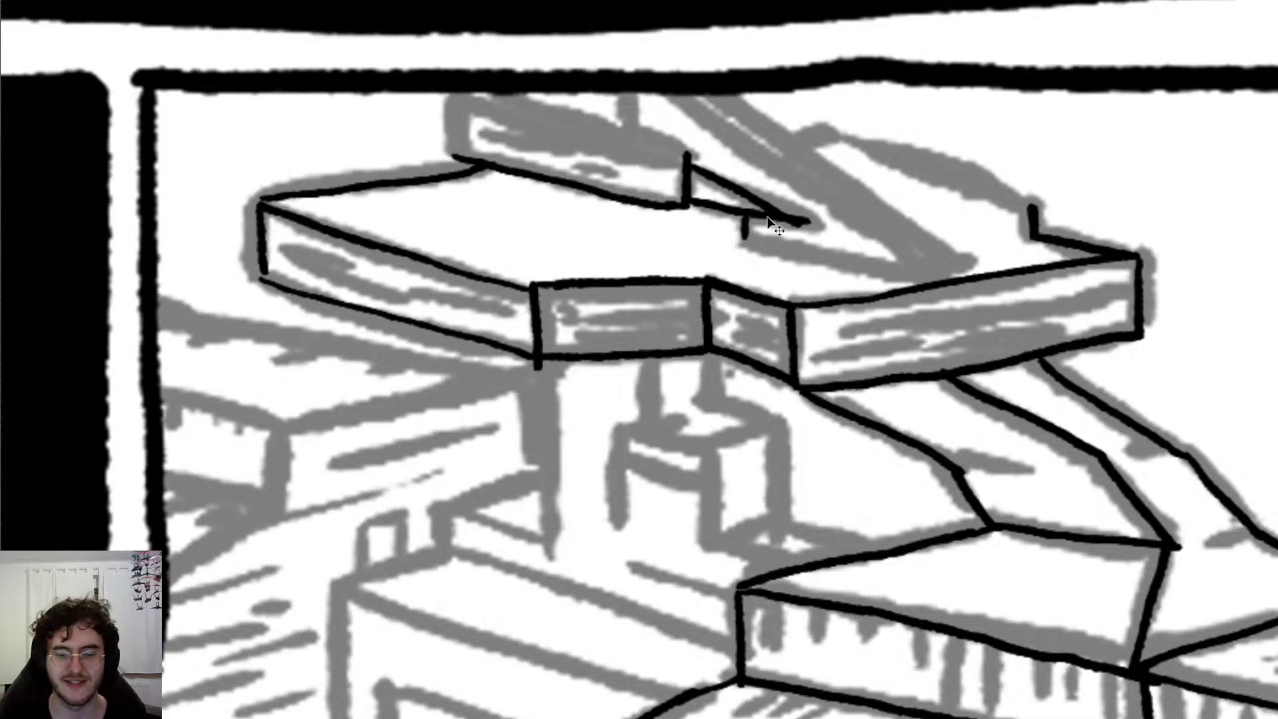
key("ctrl+z")
mouse_move(766, 217)
left_mouse_down()
mouse_move(746, 224)
mouse_move(746, 244)
mouse_move(770, 251)
left_mouse_up()
key("ctrl+z")
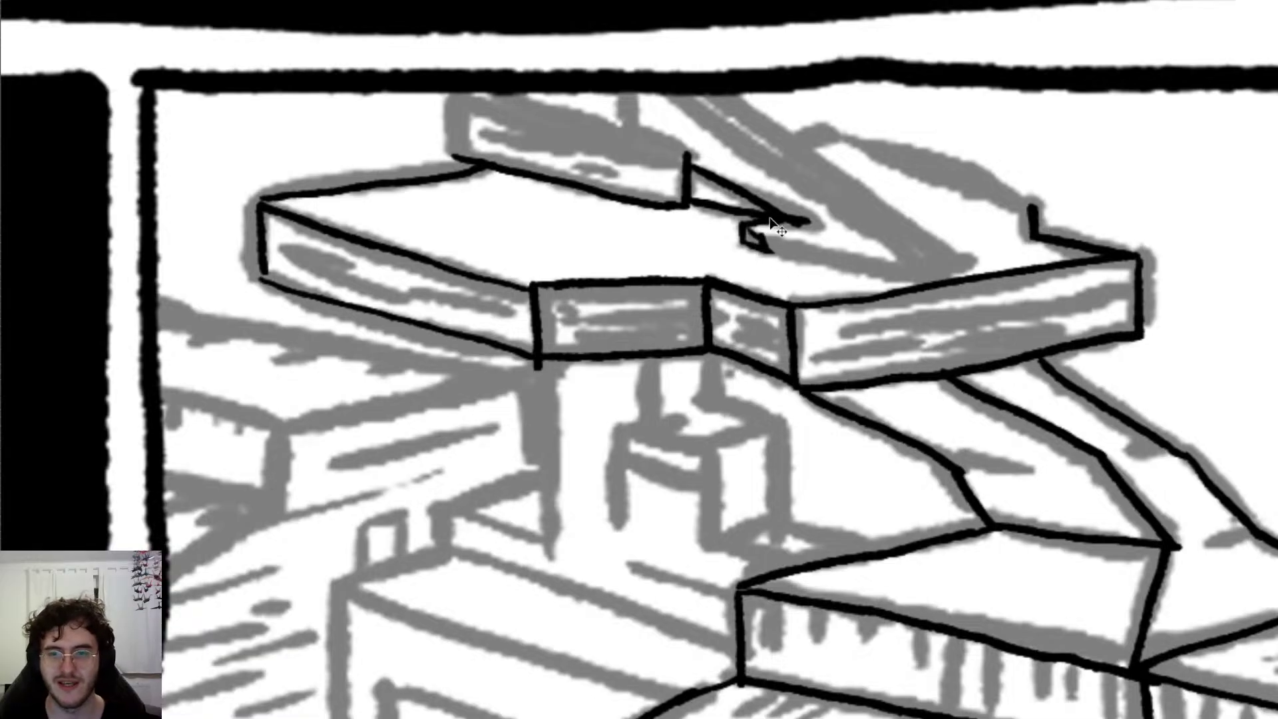
key("ctrl+z")
key("ctrl+z")
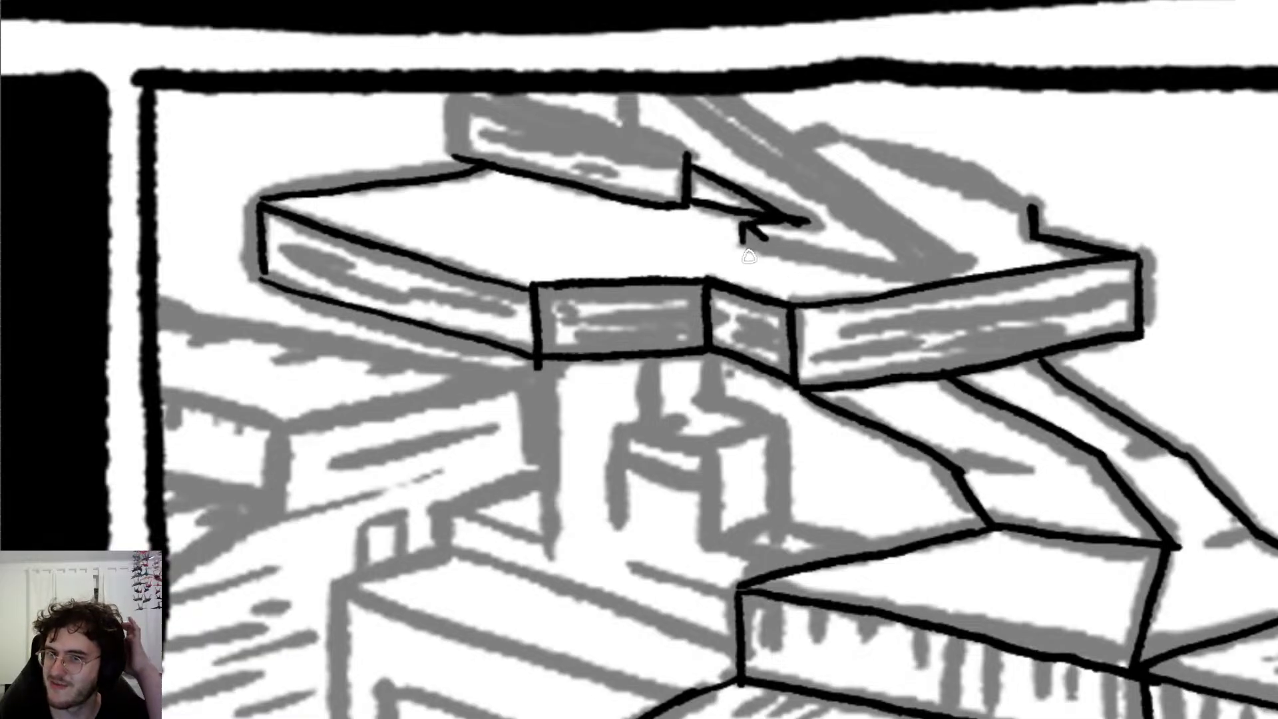
key("ctrl+z")
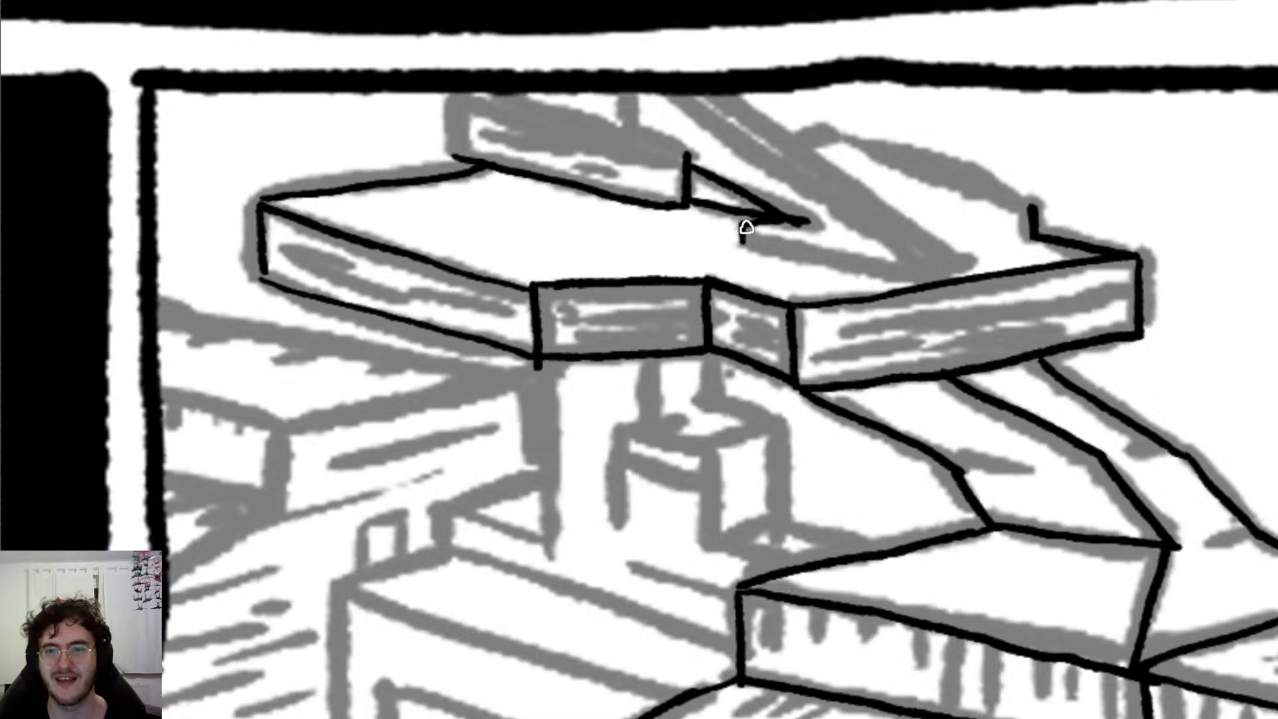
mouse_move(746, 227)
left_mouse_down()
mouse_move(772, 239)
mouse_move(769, 259)
mouse_move(787, 239)
mouse_move(865, 253)
left_mouse_up()
key("ctrl+z")
key("ctrl+z")
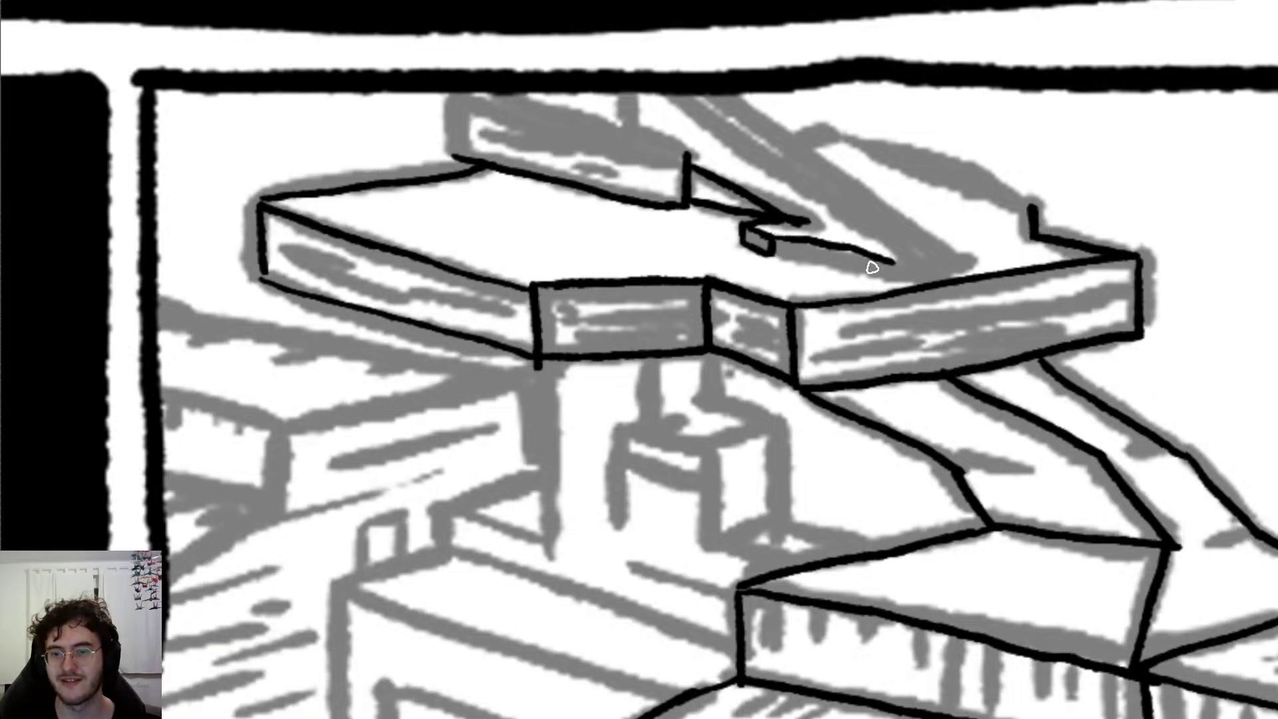
Step: Ink the long thin front face and the short right end face at the foot of the diagonal beam
key("ctrl+z")
mouse_move(774, 240)
left_mouse_down()
mouse_move(850, 247)
mouse_move(904, 265)
mouse_move(906, 281)
left_mouse_up()
left_click_drag(772, 254, 907, 283)
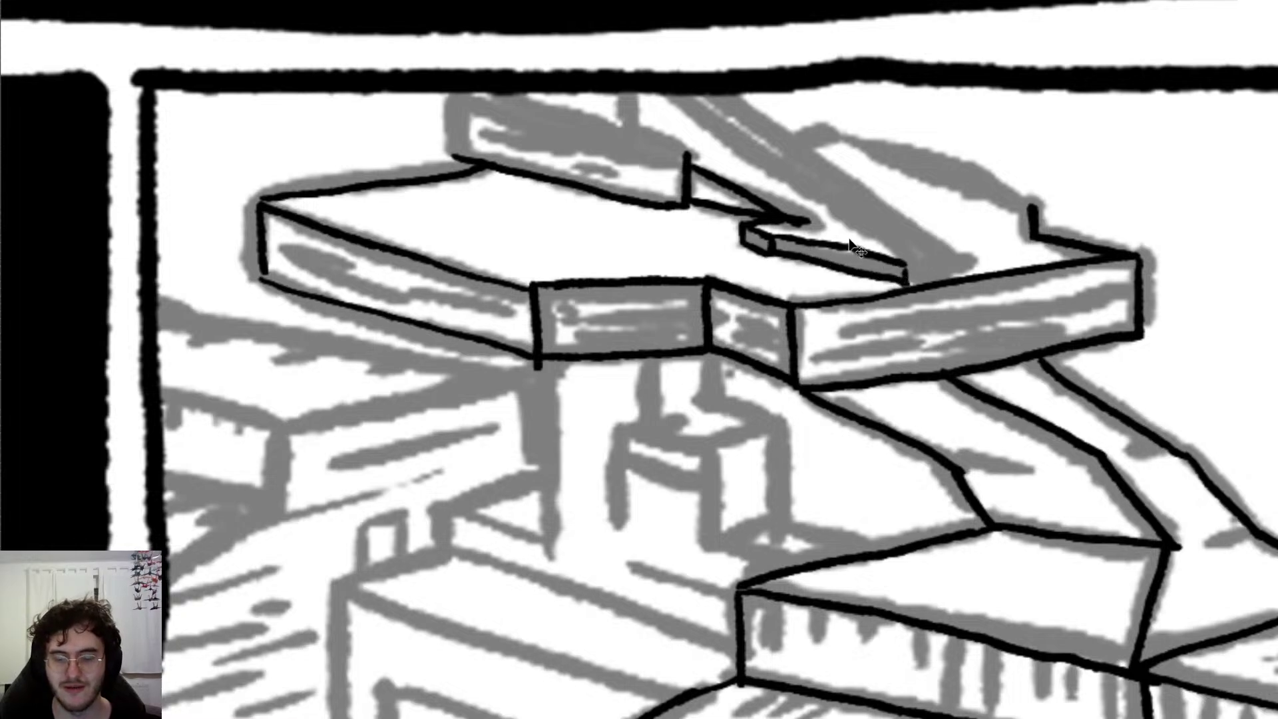
key("ctrl+z")
mouse_move(776, 252)
left_mouse_down()
mouse_move(906, 278)
mouse_move(960, 257)
left_mouse_up()
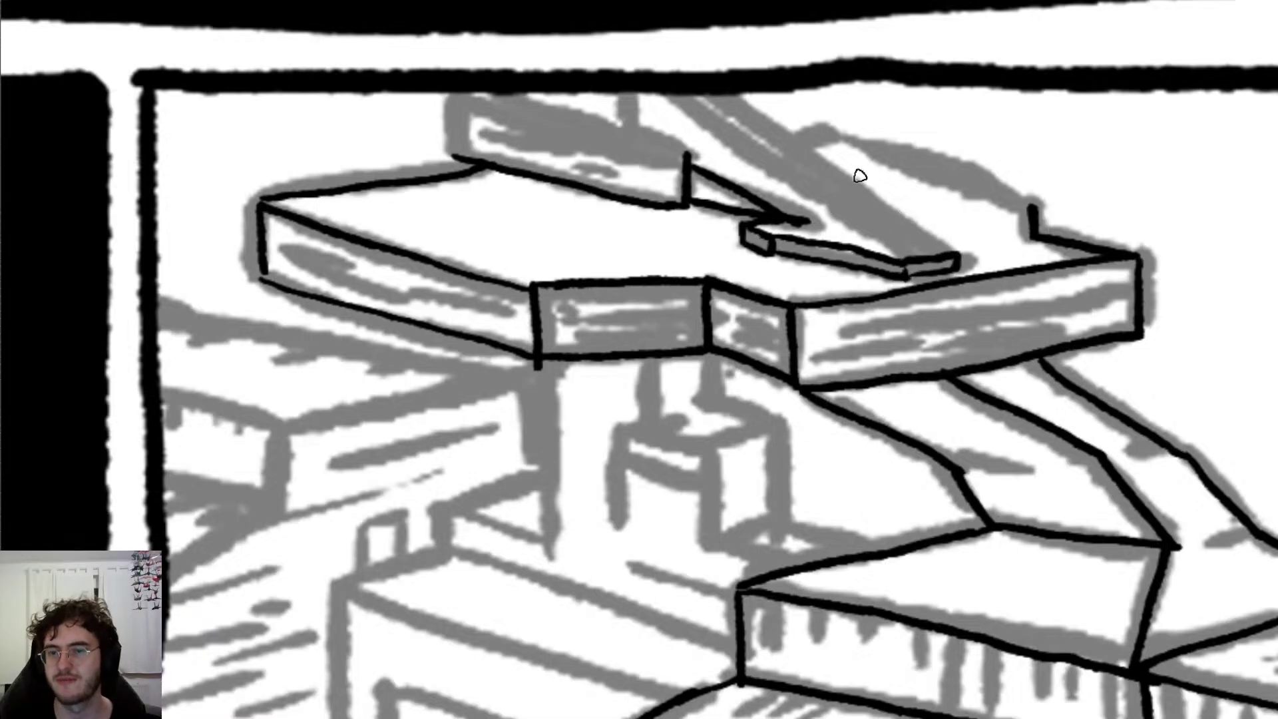
Step: Ink both long edges of the diagonal beam from its foot up to the panel's upper border
scroll(860, 176, "up", 3)
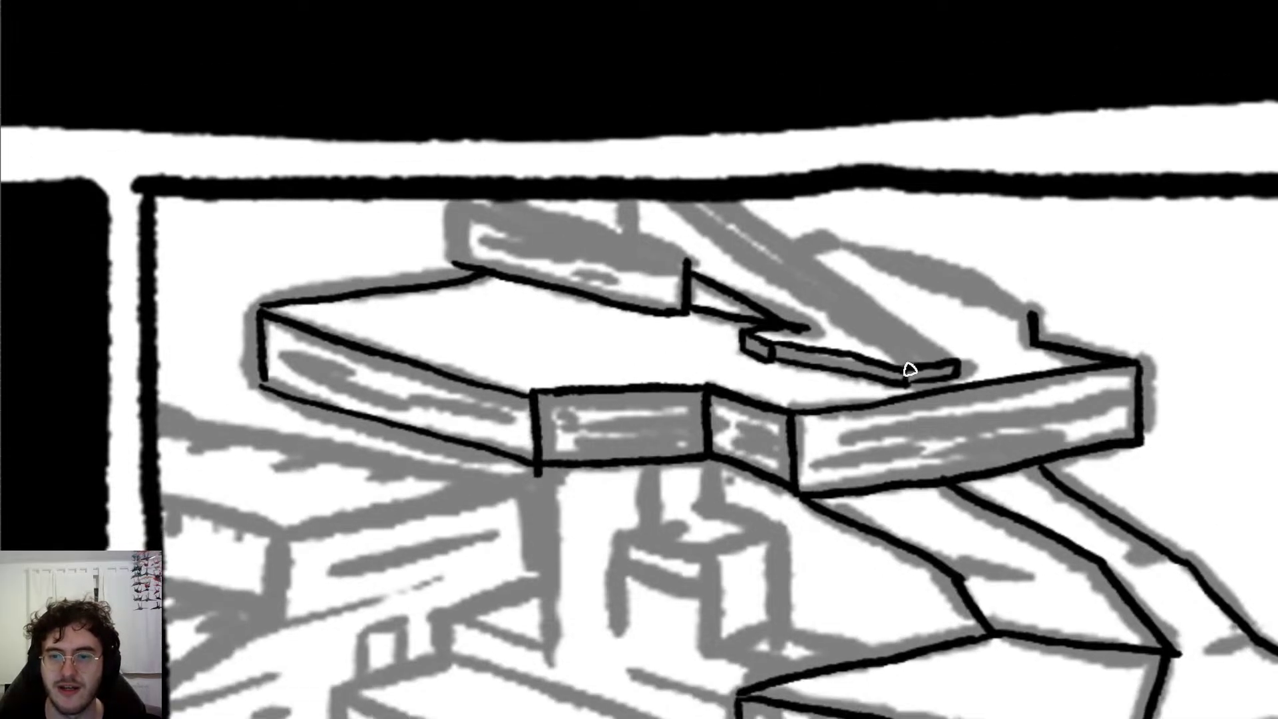
left_click_drag(907, 365, 661, 196)
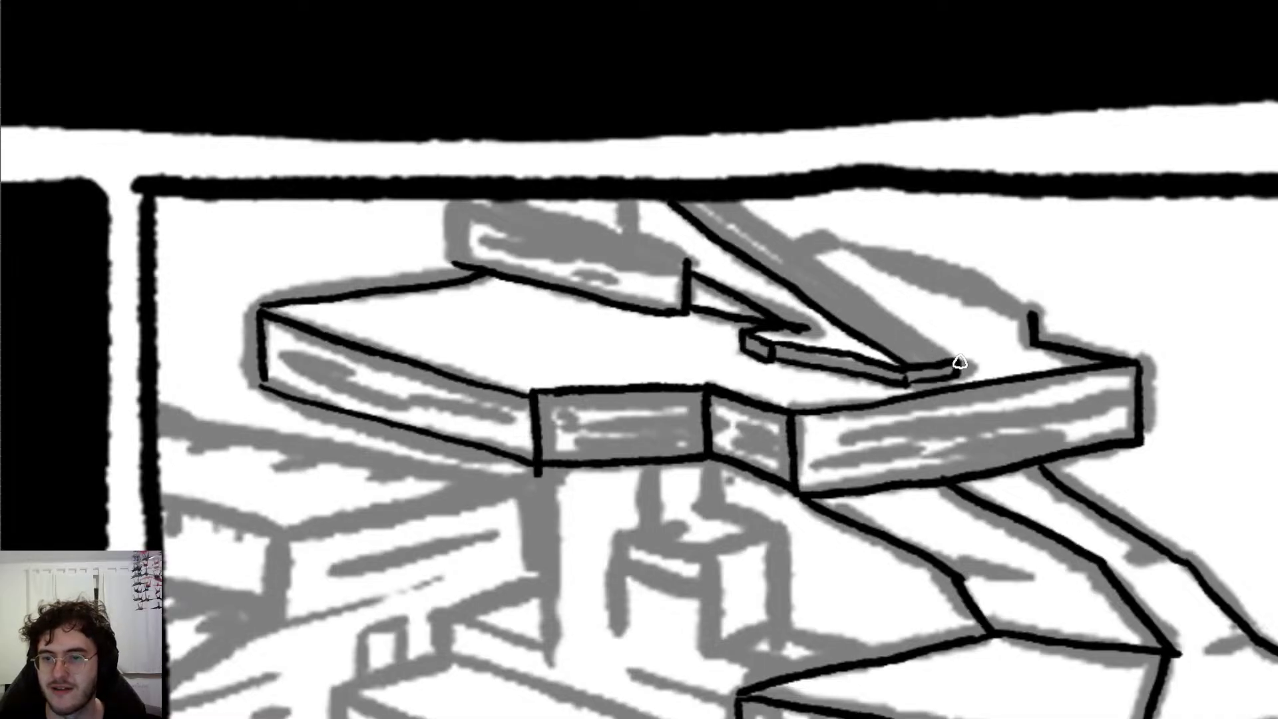
mouse_move(956, 362)
left_mouse_down()
mouse_move(730, 208)
mouse_move(825, 267)
mouse_move(754, 228)
left_mouse_up()
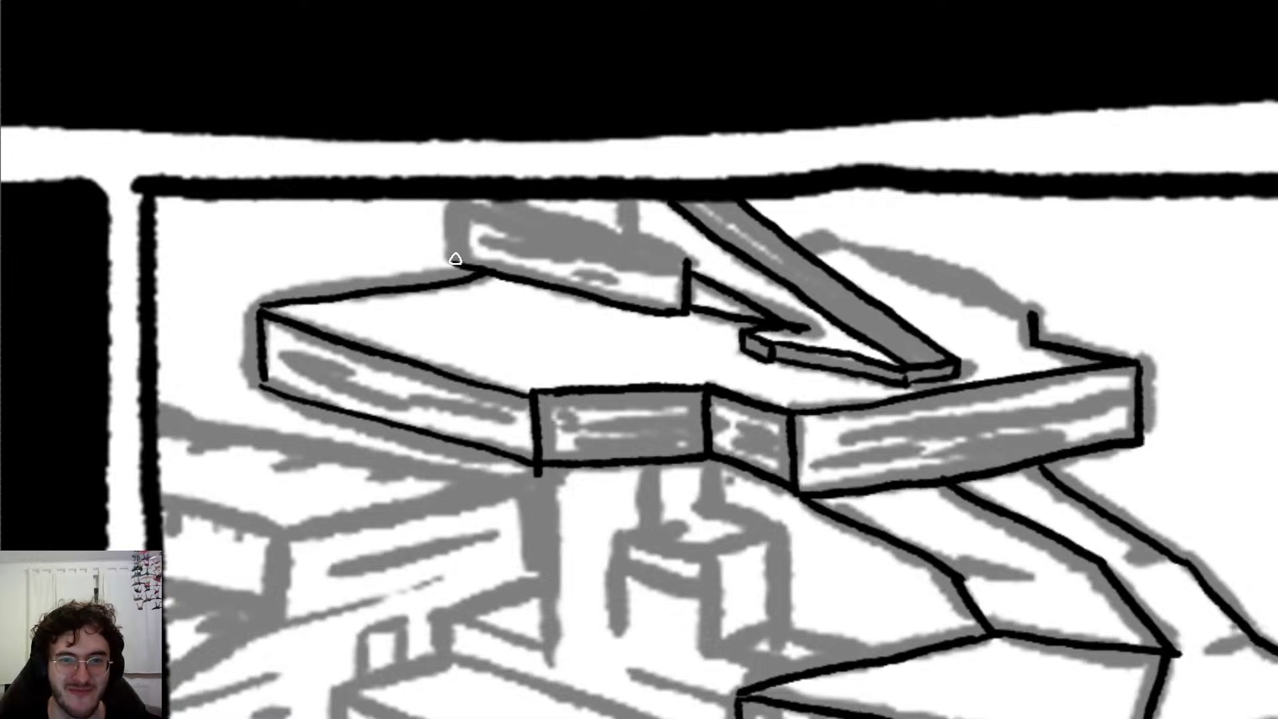
Step: Ink the left corner and the upper edge of the raised block at the back of the platform
mouse_move(455, 259)
left_mouse_down()
mouse_move(450, 208)
mouse_move(657, 246)
mouse_move(702, 268)
mouse_move(459, 205)
left_mouse_up()
key("ctrl+z")
key("ctrl+z")
left_click_drag(687, 261, 448, 202)
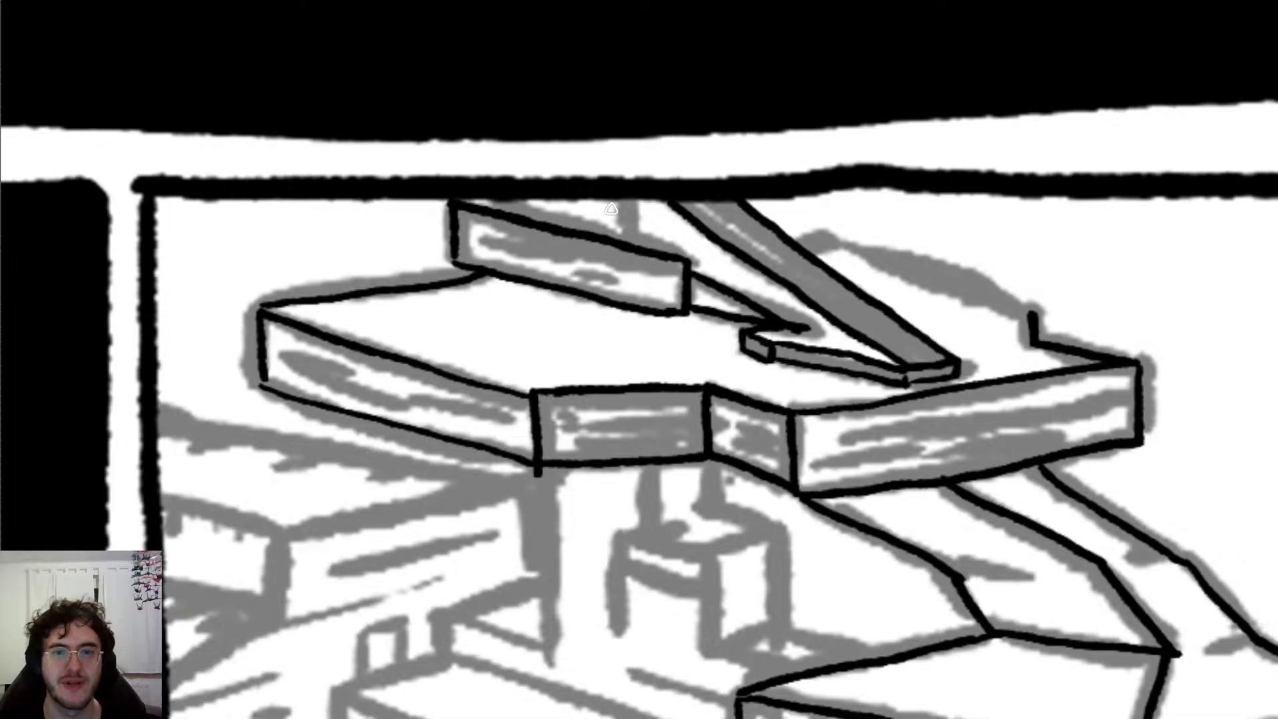
Step: Ink the short vertical line above the raised block and the detail lines on the block's front face
left_click_drag(629, 239, 628, 197)
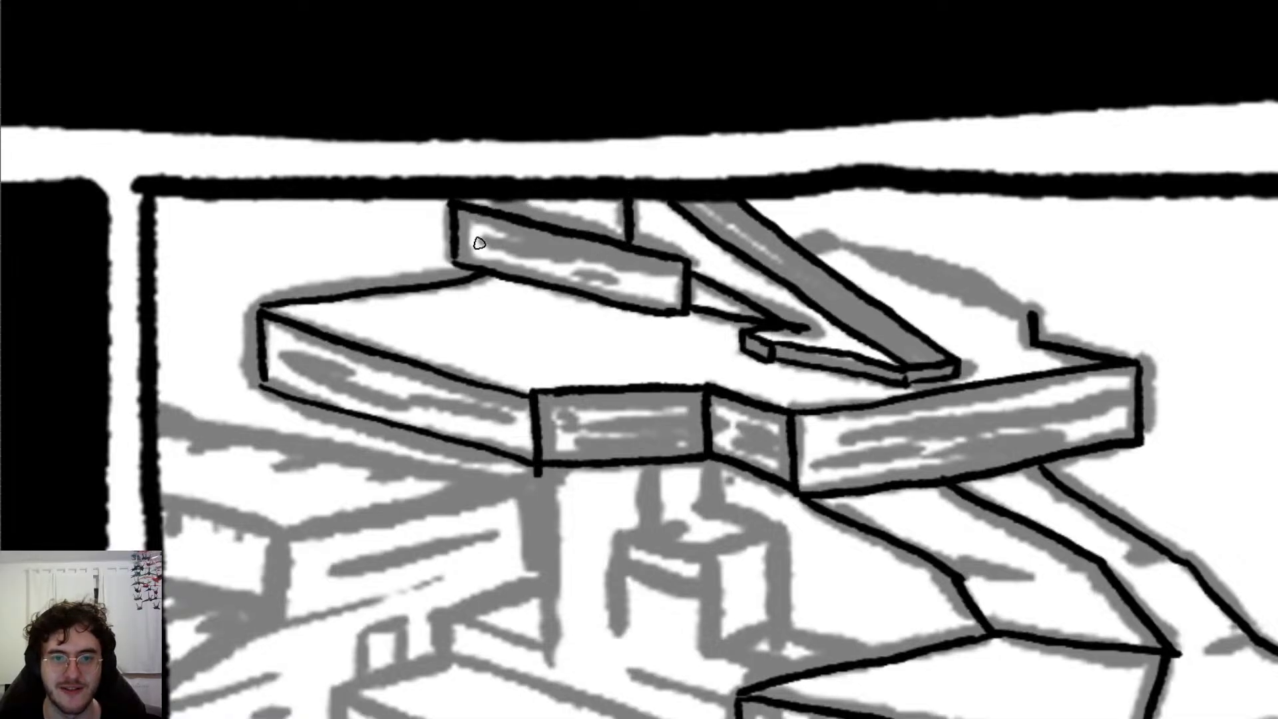
left_click_drag(484, 238, 626, 273)
left_click_drag(577, 277, 673, 279)
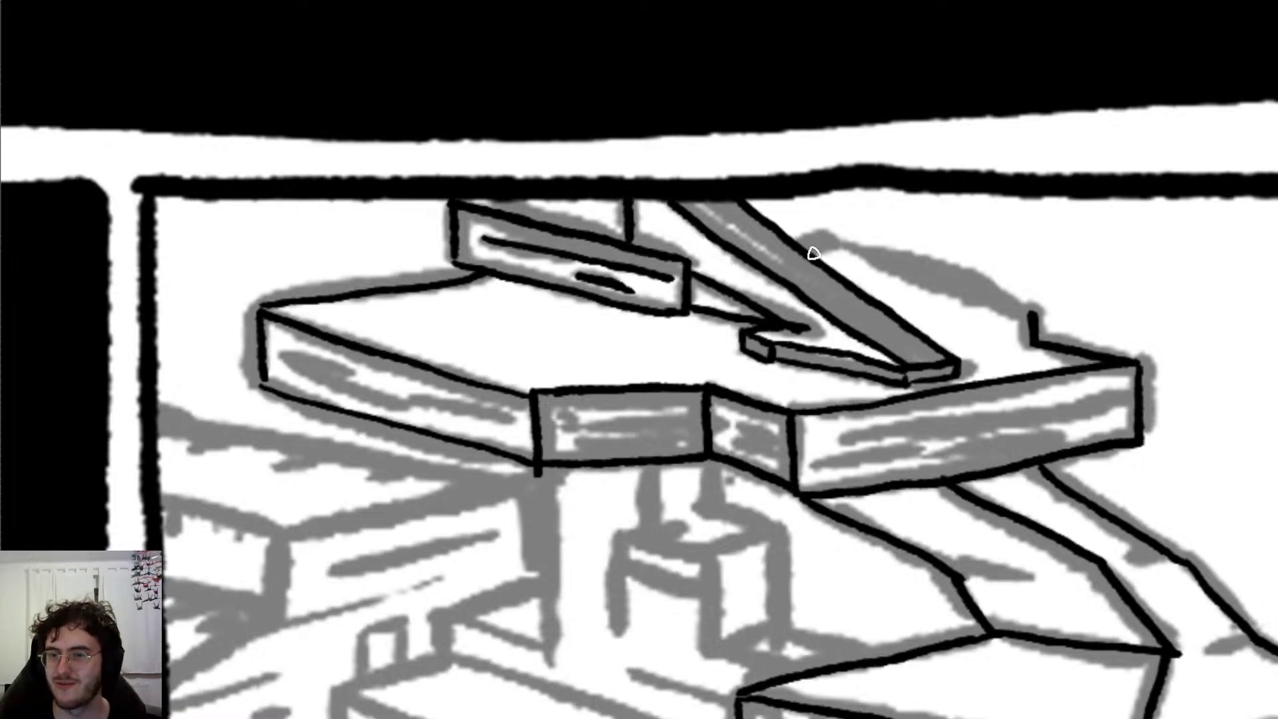
Step: Ink the platform's back-right edge from behind the diagonal beam down to the existing corner notch
mouse_move(810, 251)
left_mouse_down()
mouse_move(846, 248)
mouse_move(980, 310)
left_mouse_up()
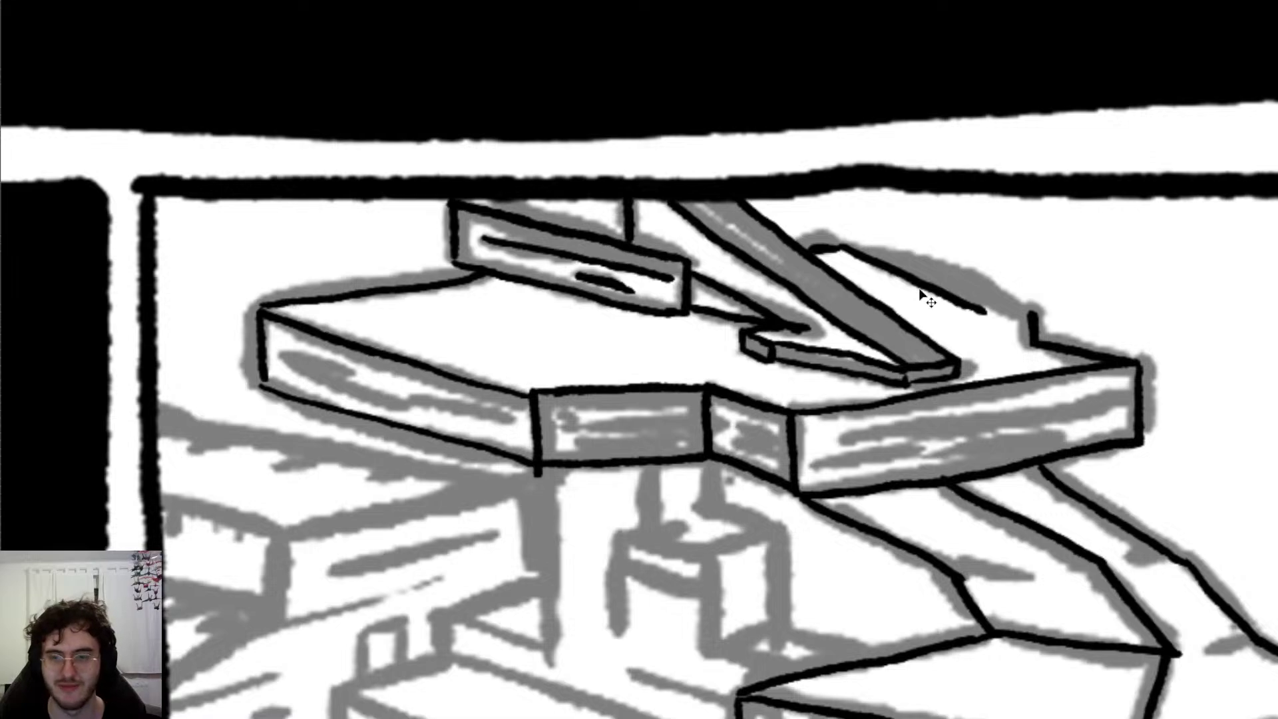
key("ctrl+z")
mouse_move(851, 253)
left_mouse_down()
mouse_move(1004, 297)
mouse_move(1035, 314)
mouse_move(1033, 345)
left_mouse_up()
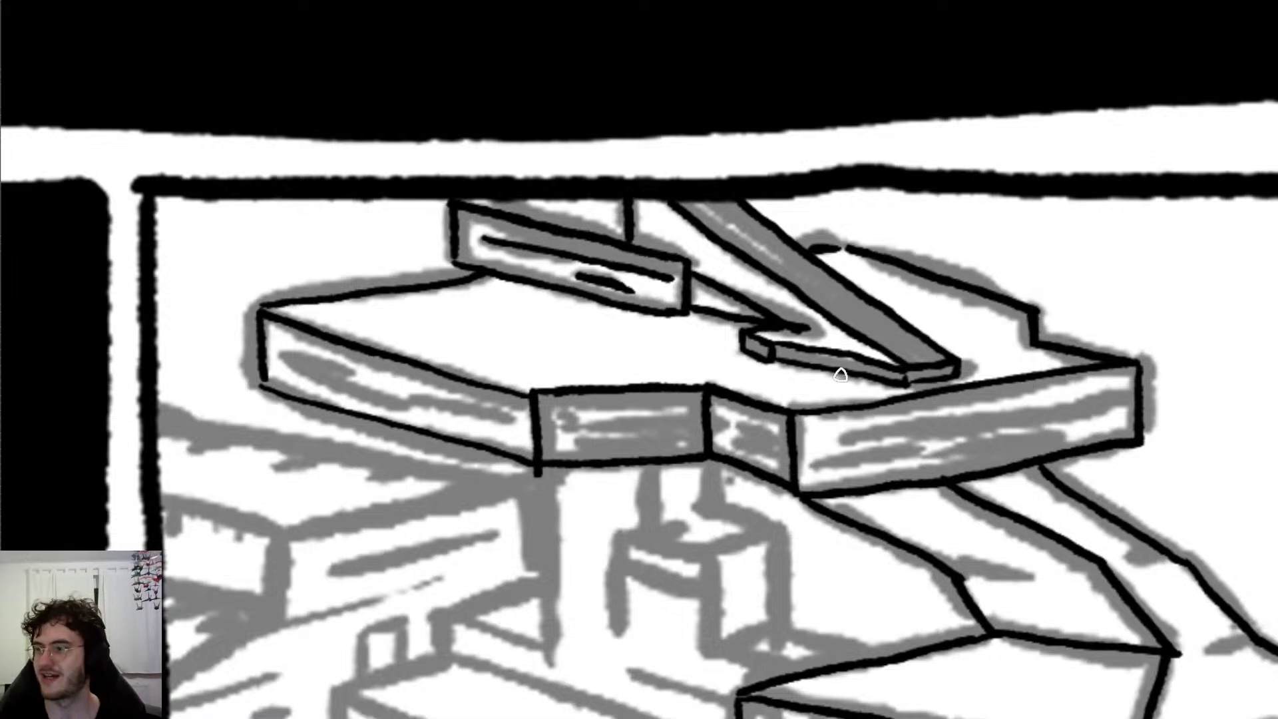
Step: Ink the two long hull lines between the panel's left border and the lower box, plus the broken detail line above them
left_click_drag(840, 375, 840, 287)
scroll(836, 312, "down", 4)
scroll(645, 459, "up", 3)
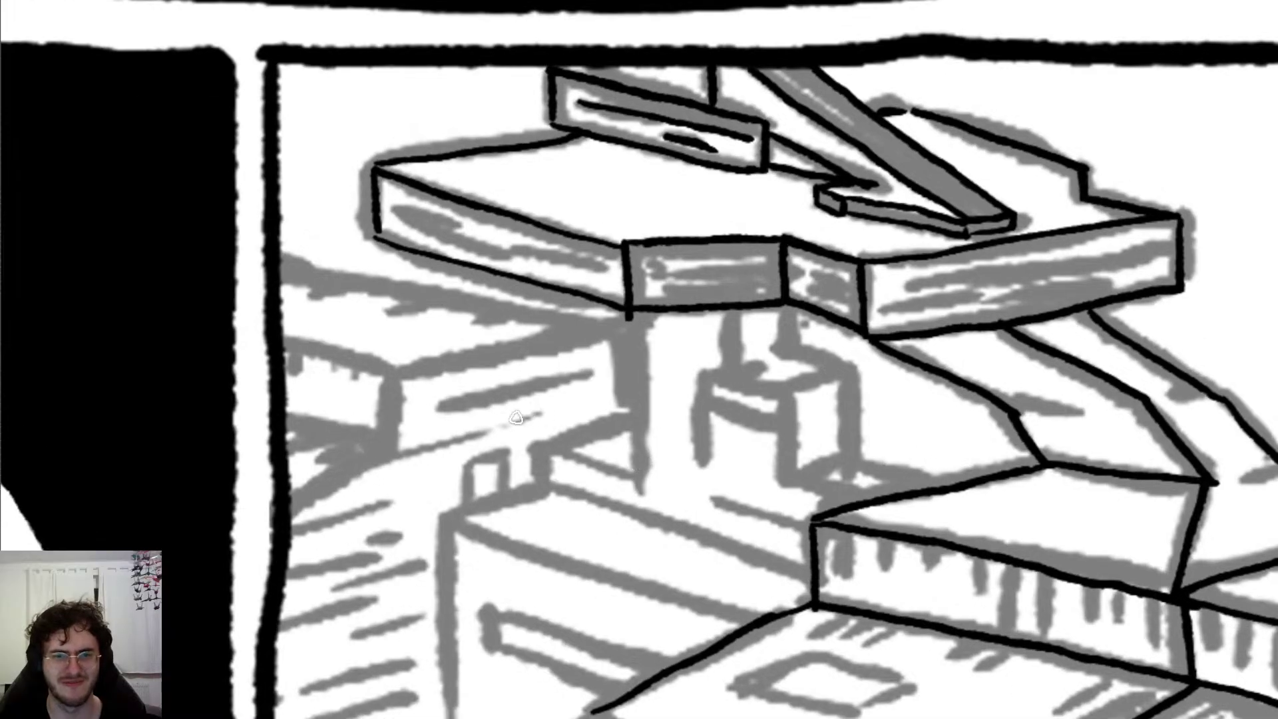
scroll(591, 365, "down", 8)
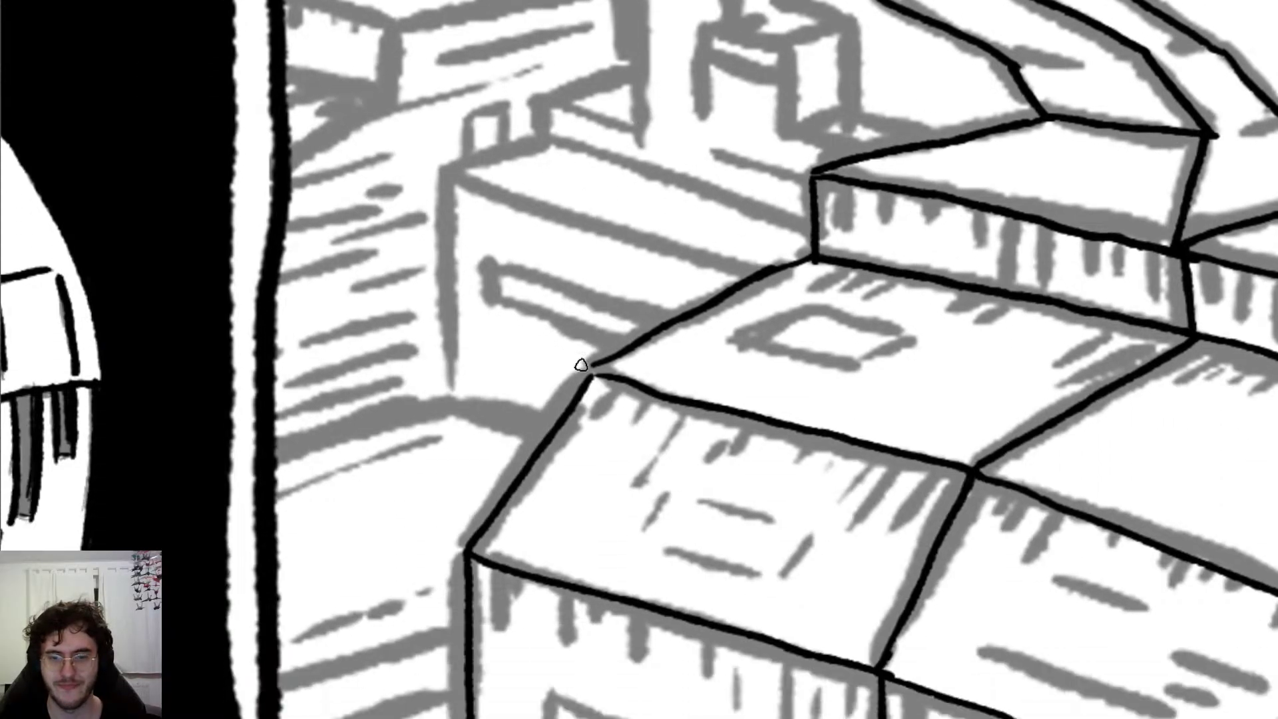
scroll(405, 419, "down", 3)
scroll(325, 408, "up", 2)
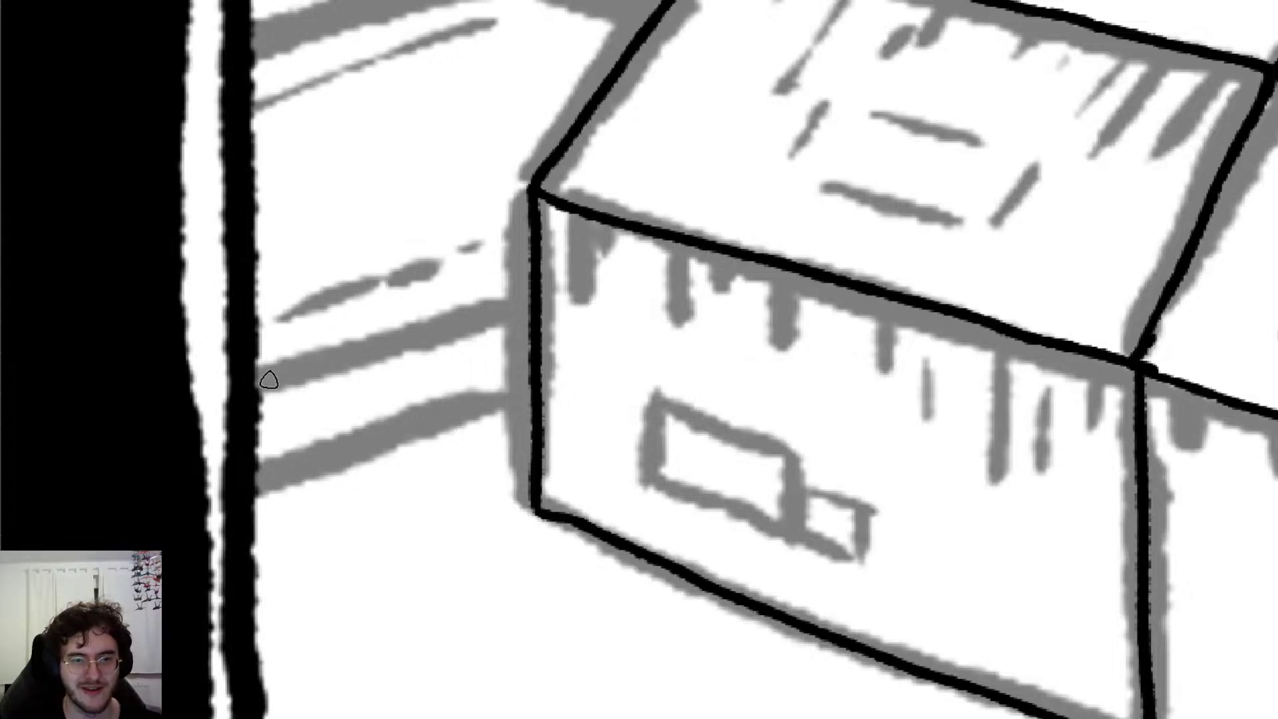
left_click_drag(246, 380, 535, 310)
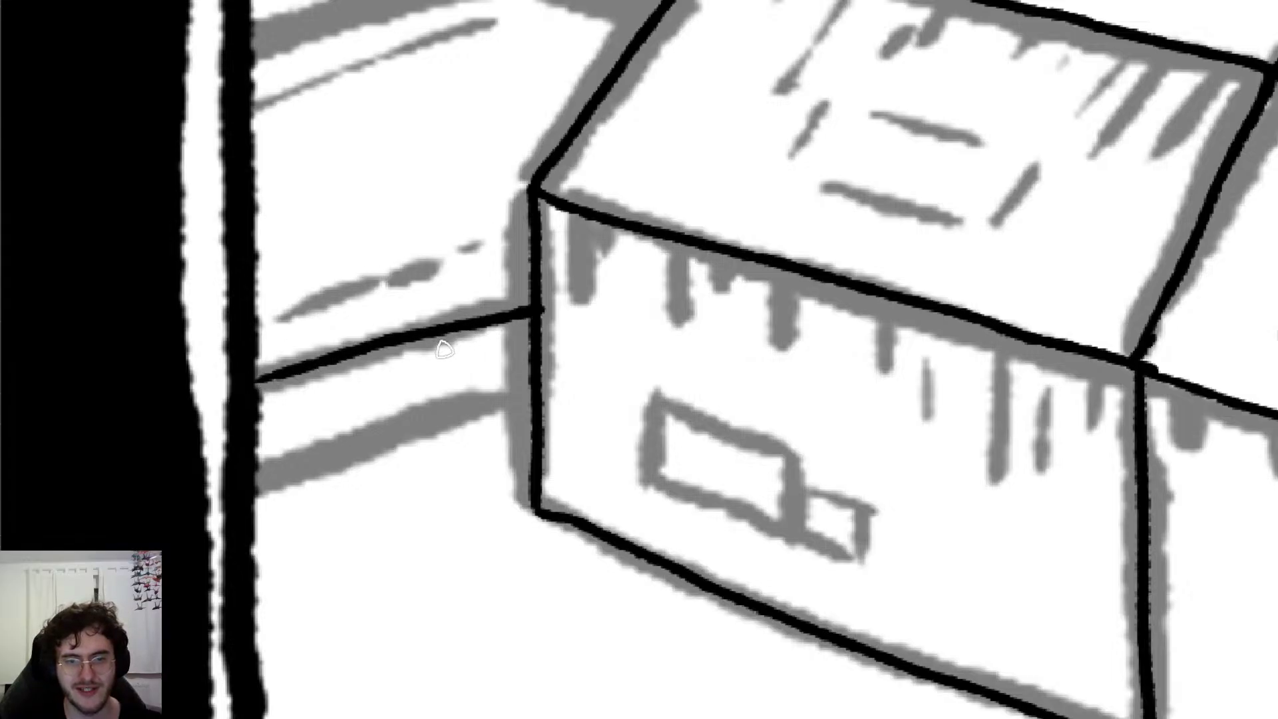
left_click_drag(254, 479, 534, 381)
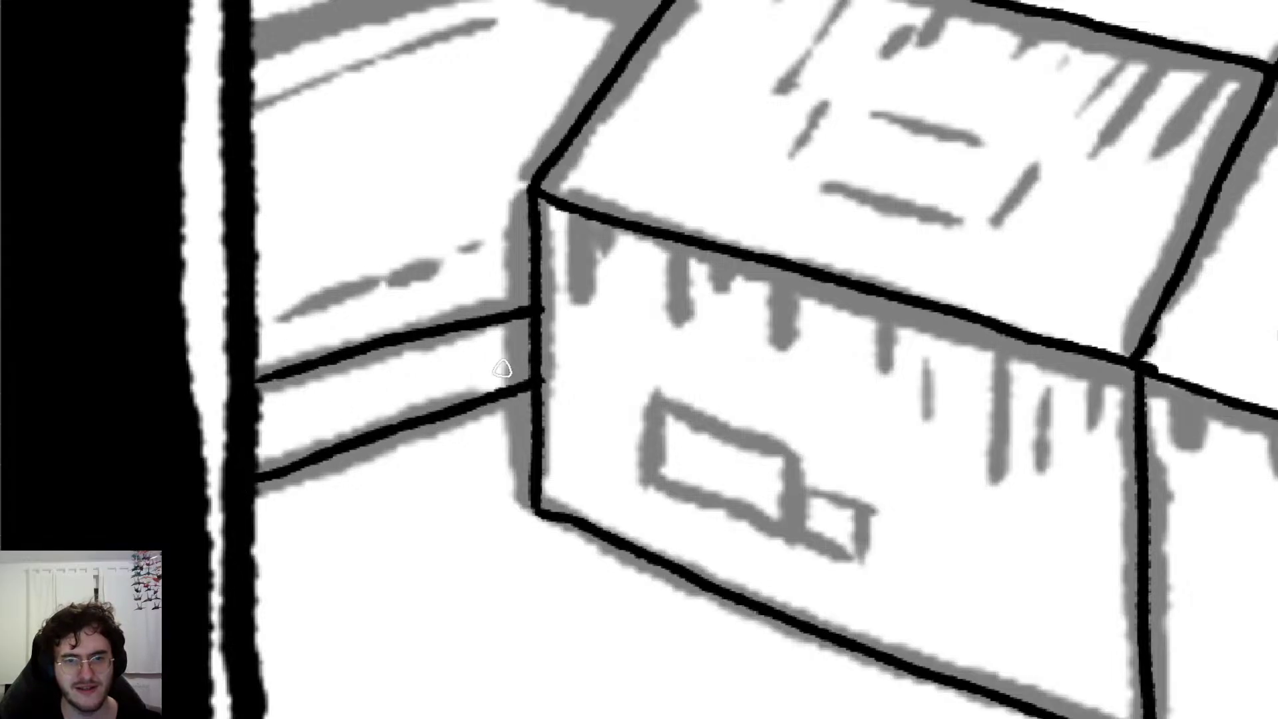
mouse_move(291, 314)
left_mouse_down()
mouse_move(473, 265)
mouse_move(498, 241)
left_mouse_up()
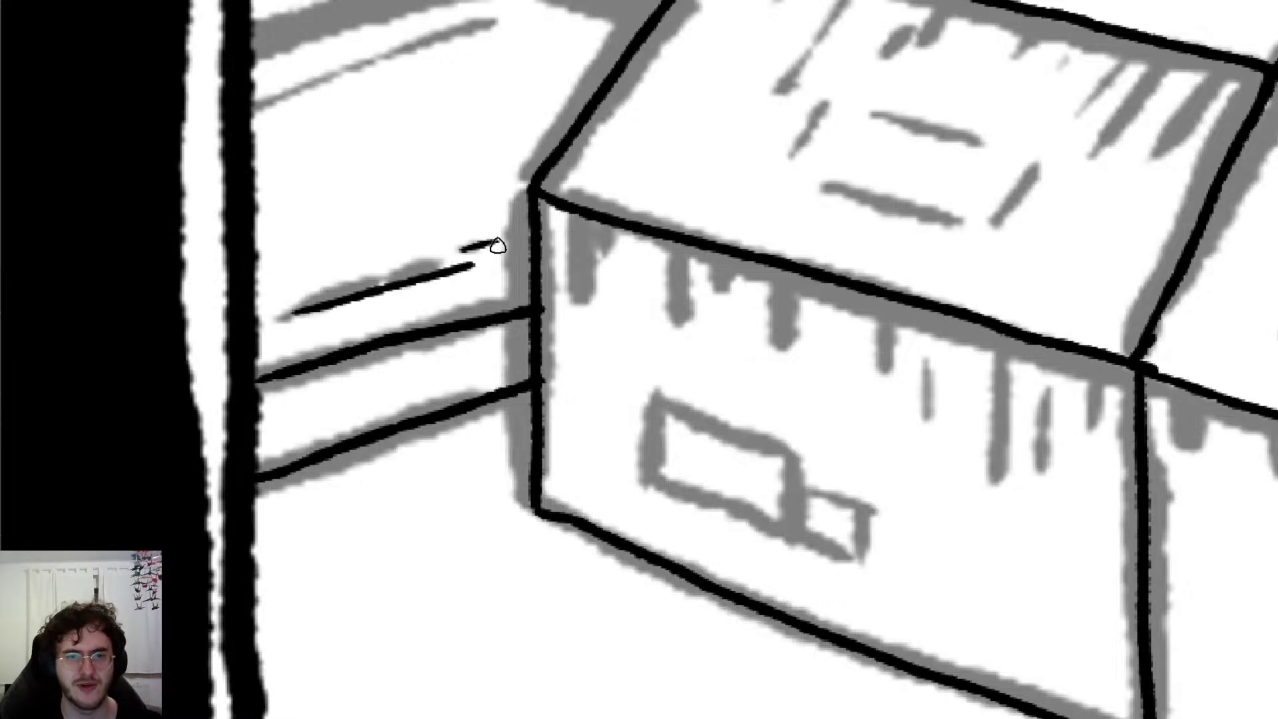
Step: Ink the front-left face of the slab at the panel's left border and the upper edge running right from its corner
scroll(569, 77, "down", 4)
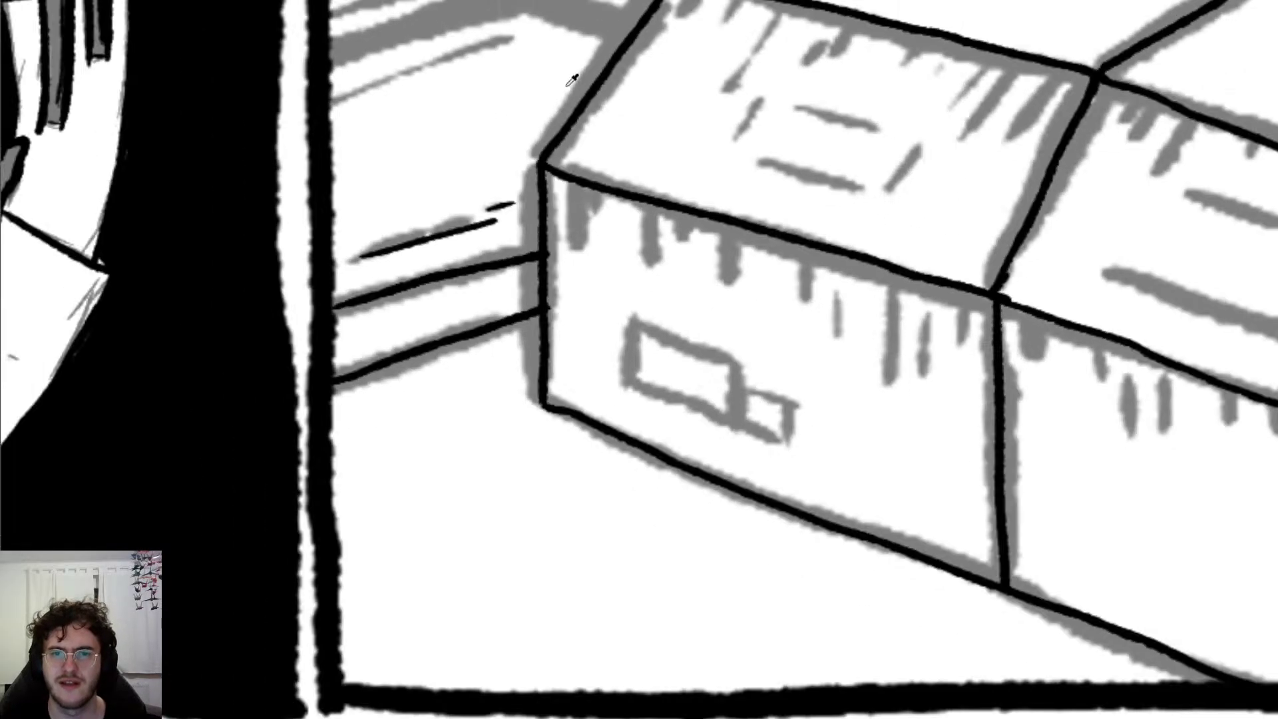
scroll(550, 87, "up", 6)
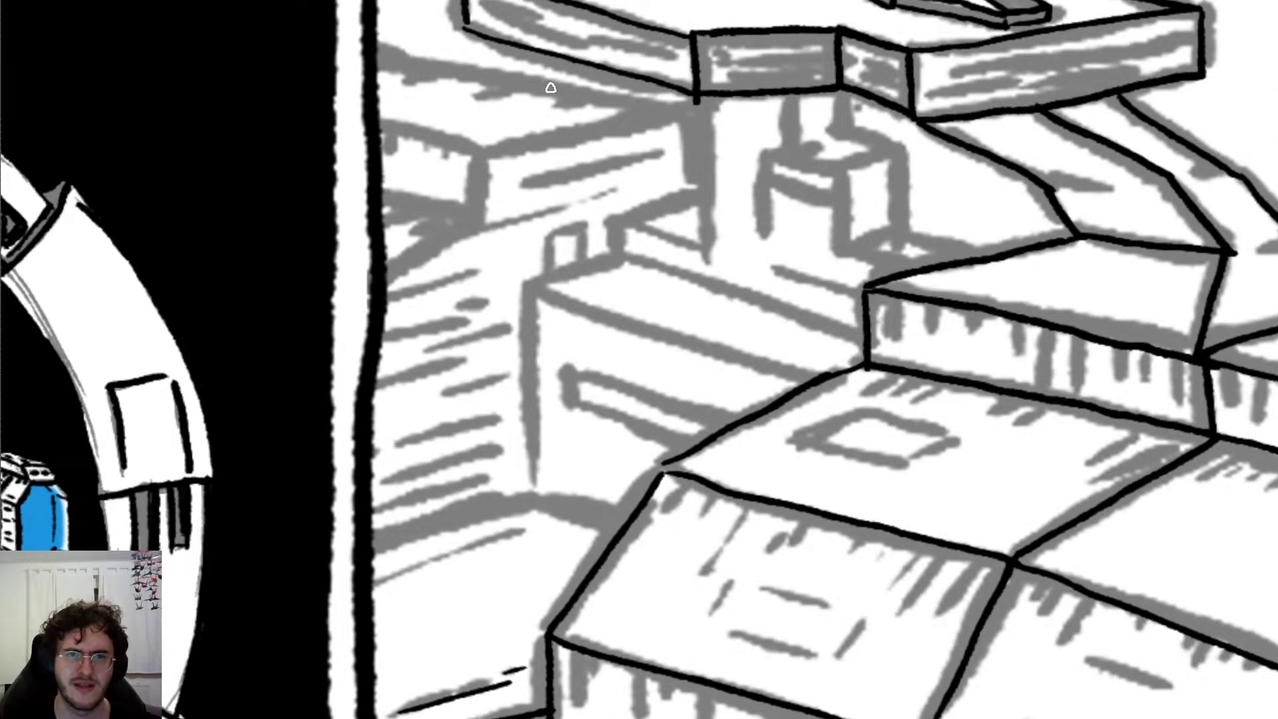
left_click_drag(372, 121, 478, 161)
key("ctrl+z")
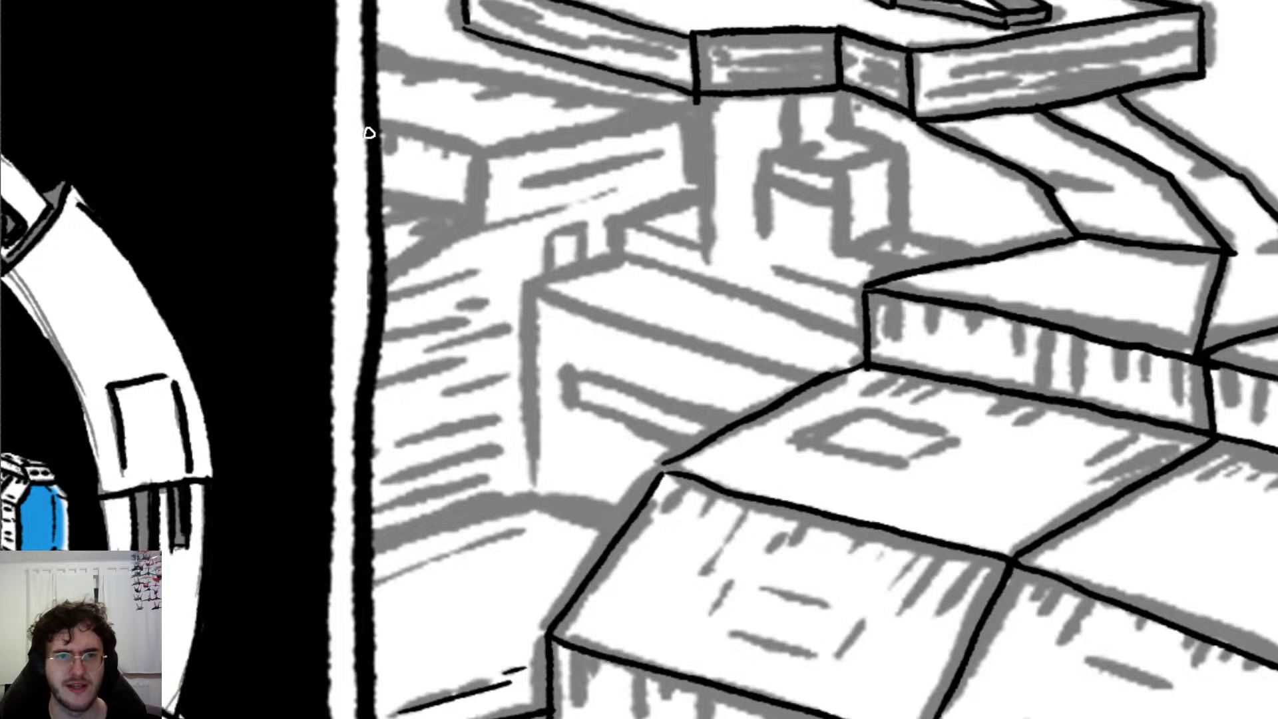
mouse_move(373, 119)
left_mouse_down()
mouse_move(482, 151)
mouse_move(466, 213)
left_mouse_up()
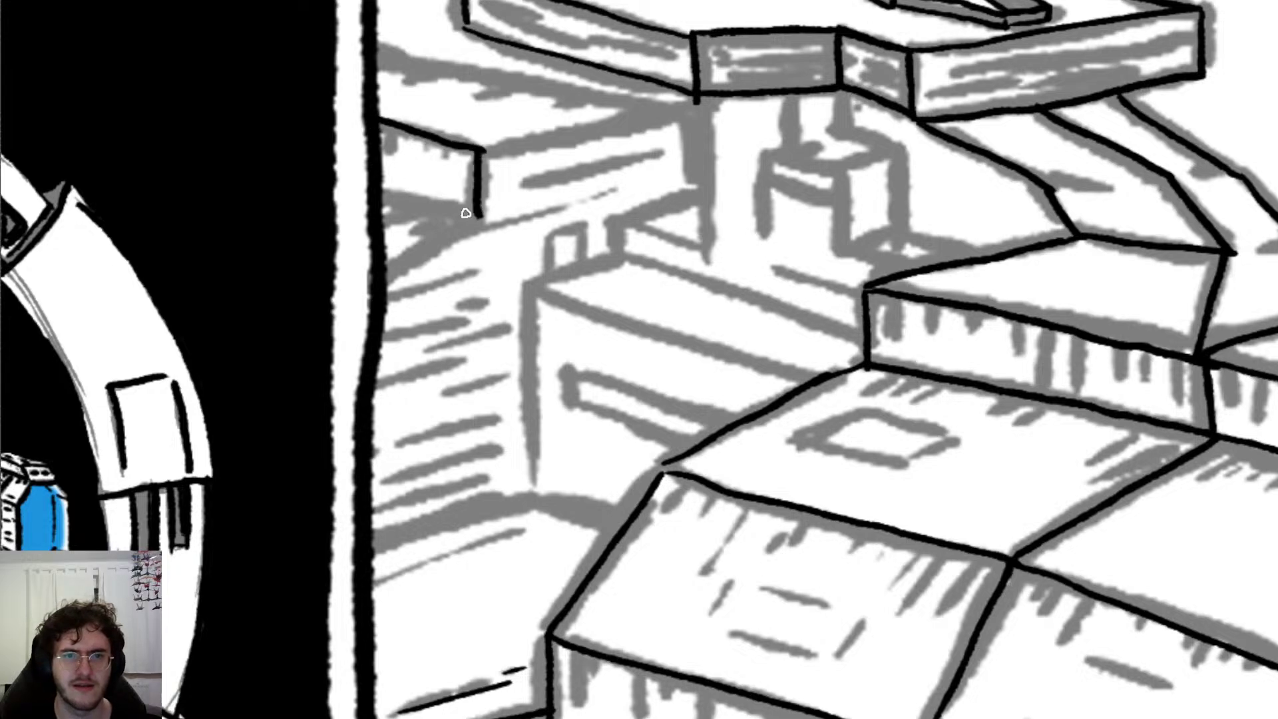
left_click_drag(376, 194, 488, 225)
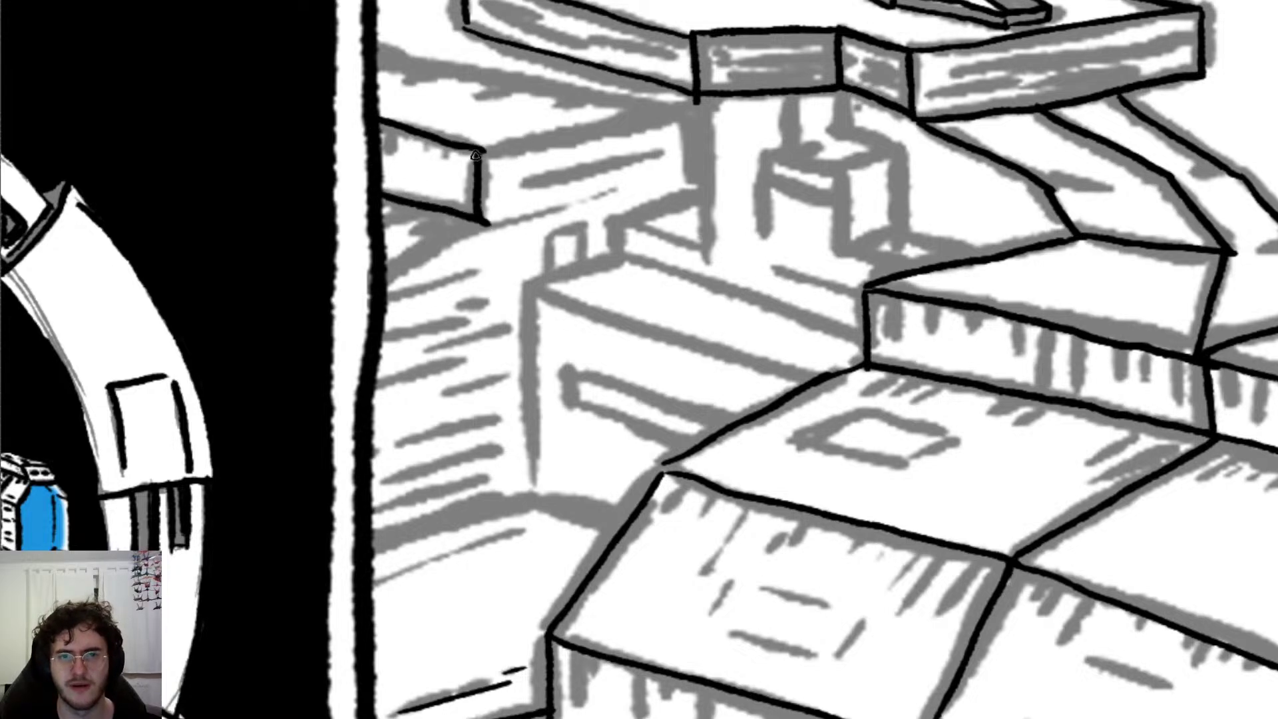
left_click_drag(484, 148, 666, 114)
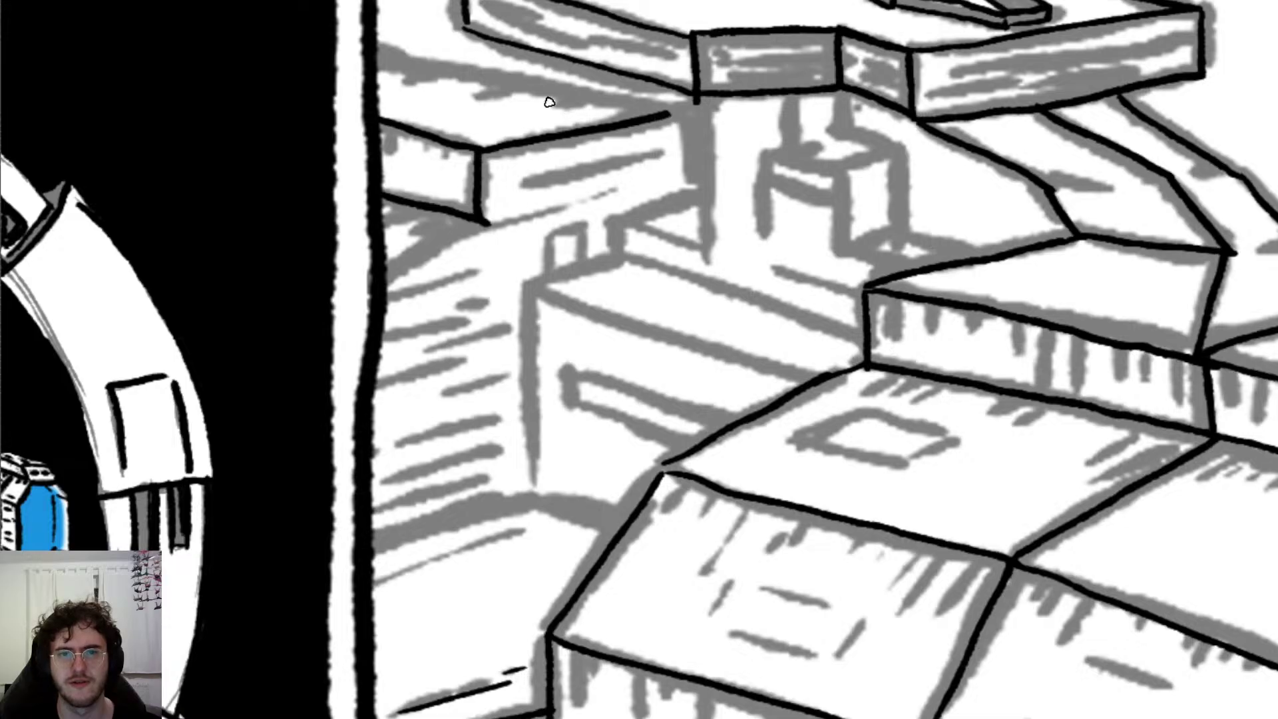
Step: Ink the slab's back edge from the panel border to its right tip, plus the diagonal from its lower corner to the border
mouse_move(374, 50)
left_mouse_down()
mouse_move(448, 55)
mouse_move(536, 86)
left_mouse_up()
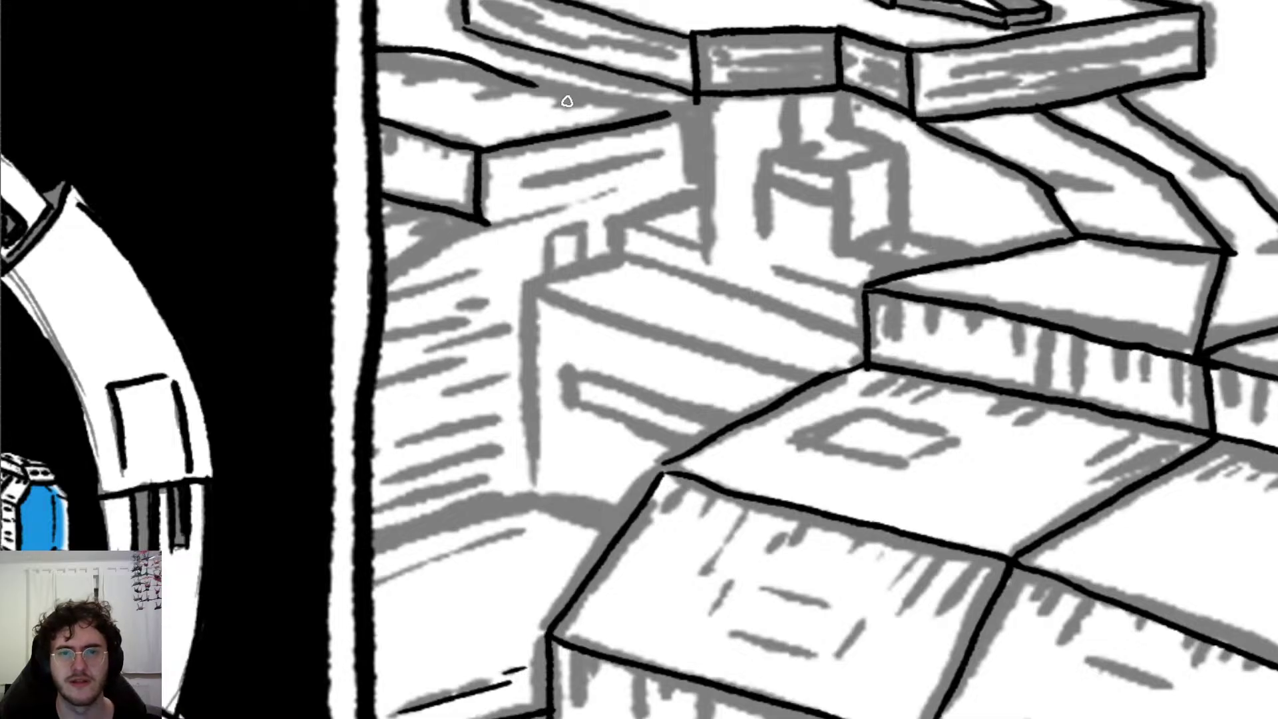
key("ctrl+z")
left_click_drag(369, 55, 685, 113)
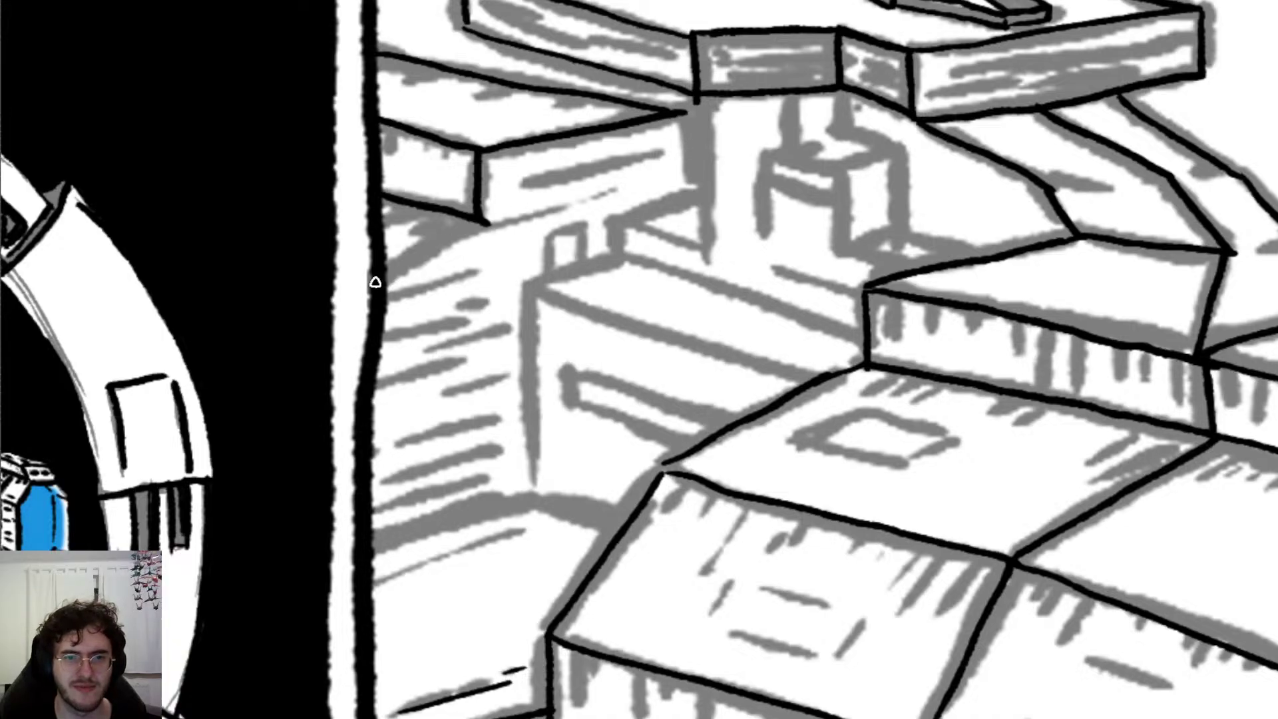
left_click_drag(376, 282, 472, 226)
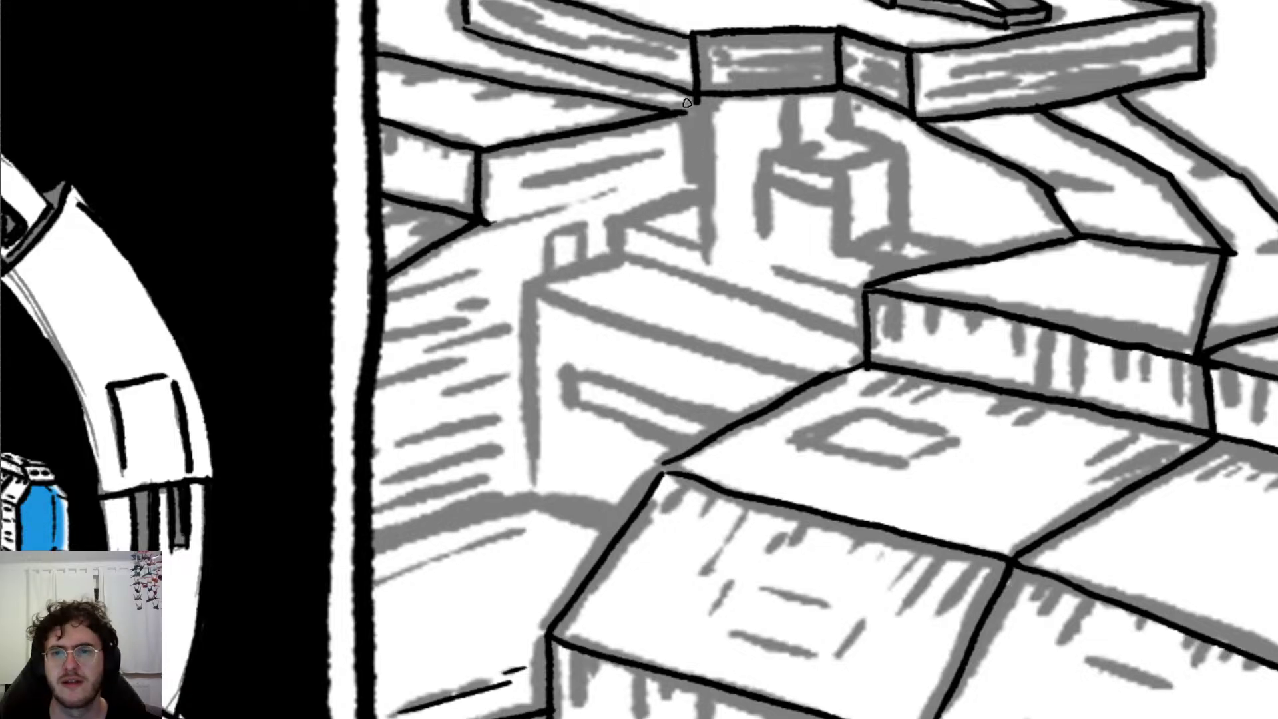
Step: Ink the slab's short right end edge and the long vertical pillar line beneath the platform
left_click_drag(685, 116, 684, 178)
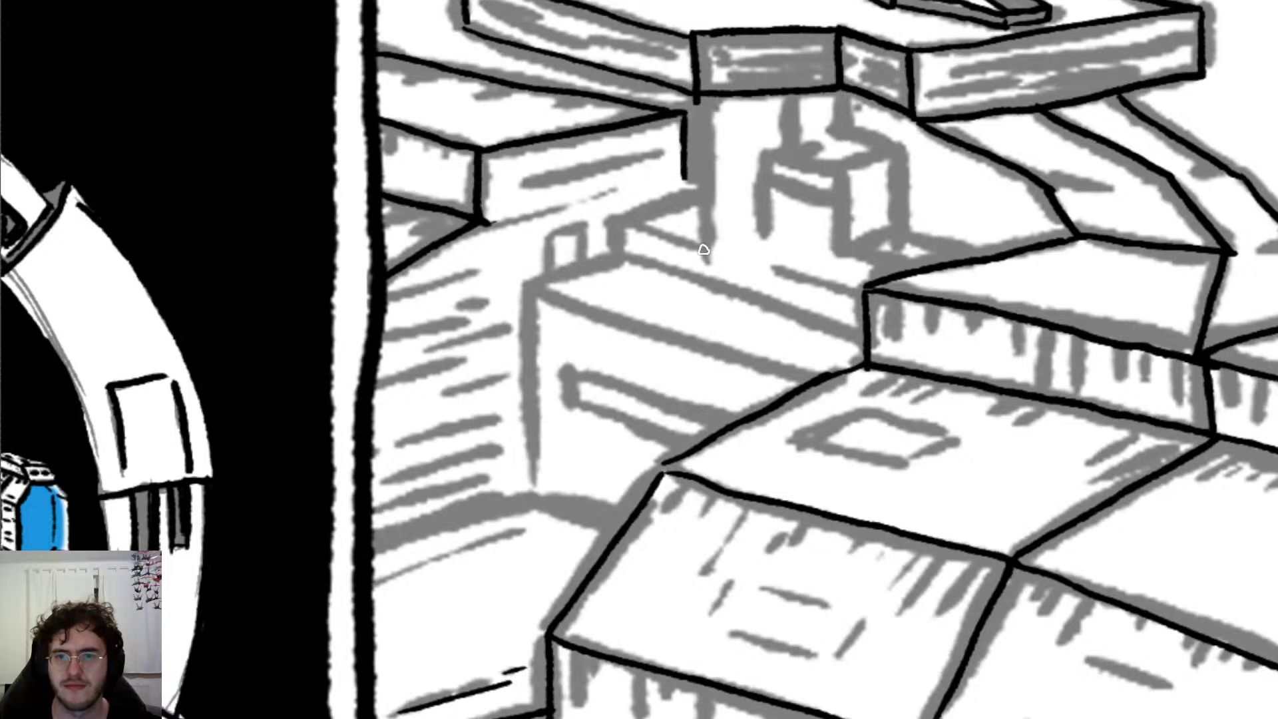
left_click_drag(704, 262, 710, 101)
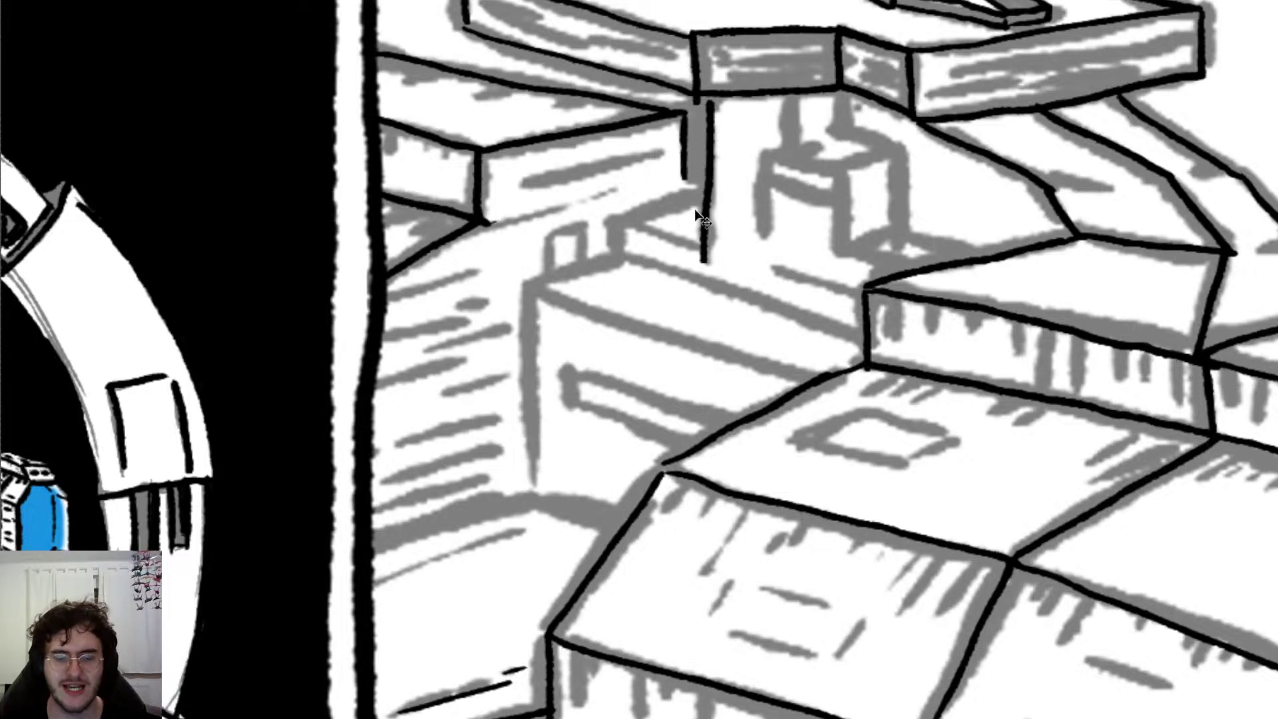
key("ctrl+z")
left_click_drag(708, 265, 704, 92)
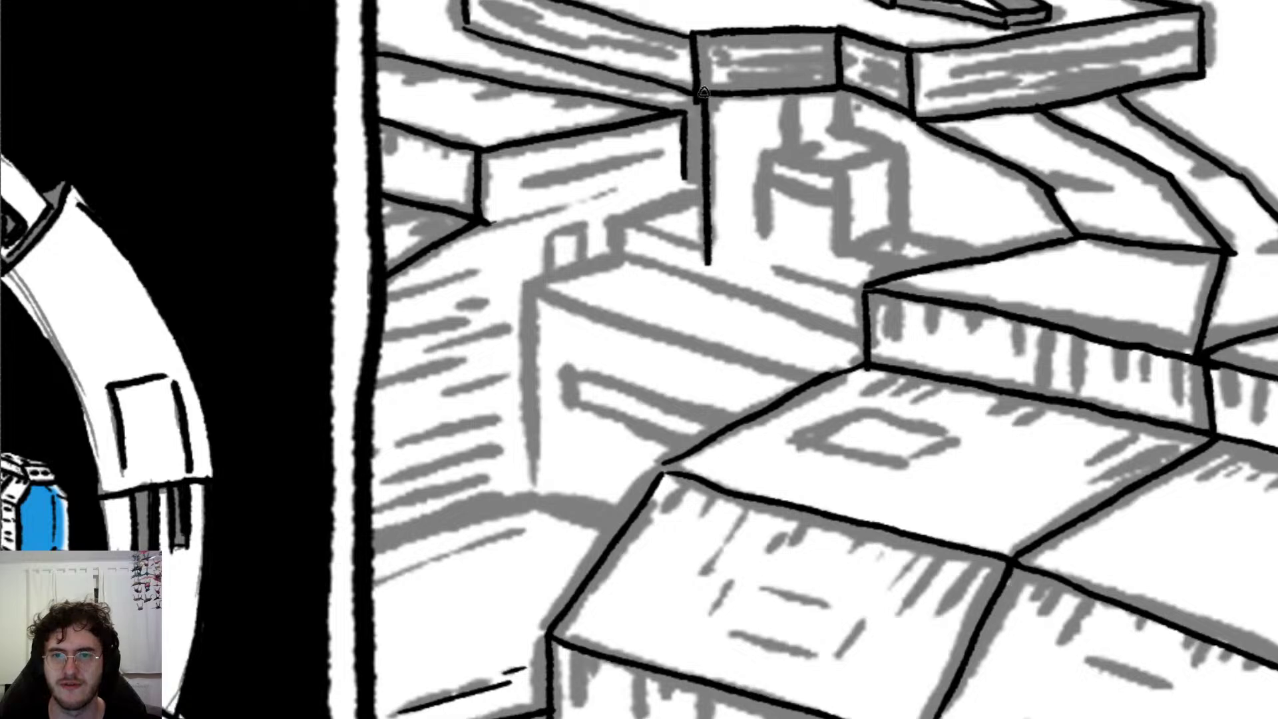
Step: Ink the front and side faces of the small box under the platform, including the band line across its front
mouse_move(764, 237)
left_mouse_down()
mouse_move(764, 156)
mouse_move(848, 193)
left_mouse_up()
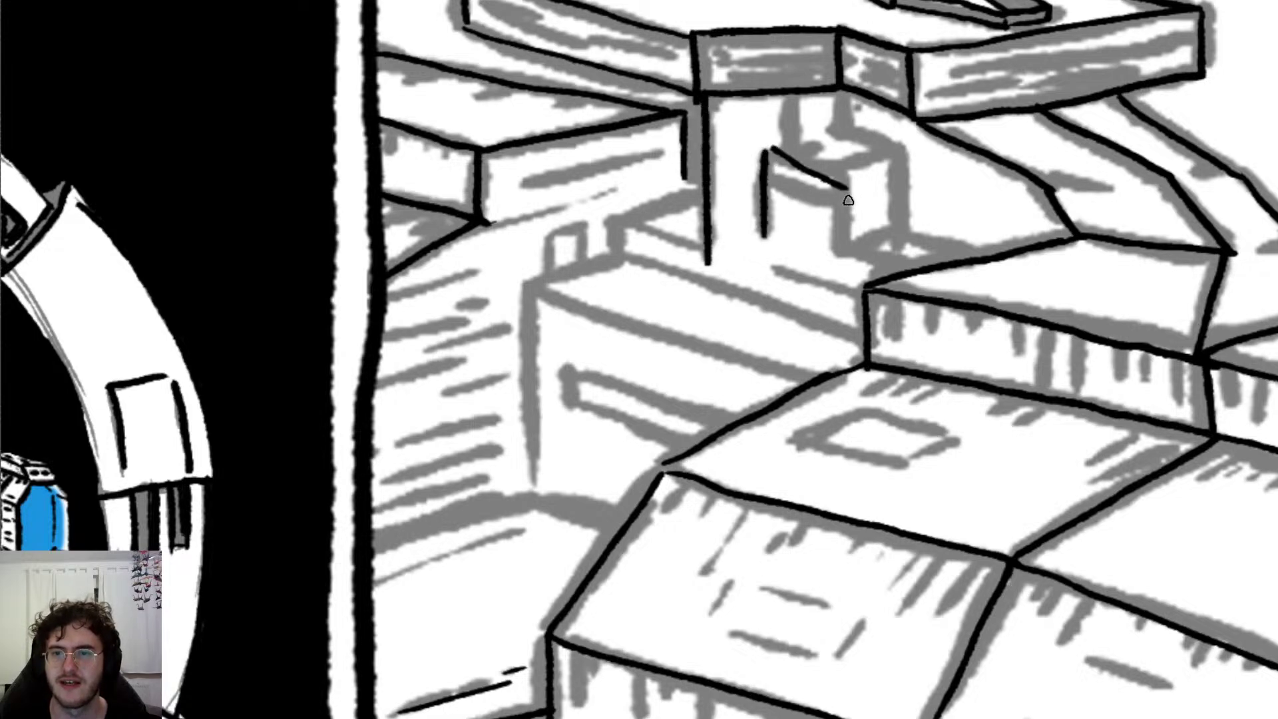
mouse_move(781, 154)
left_mouse_down()
mouse_move(826, 176)
mouse_move(838, 212)
mouse_move(844, 171)
left_mouse_up()
left_click_drag(847, 251, 902, 230)
mouse_move(902, 153)
left_mouse_down()
mouse_move(910, 227)
mouse_move(900, 154)
left_mouse_up()
key("ctrl+z")
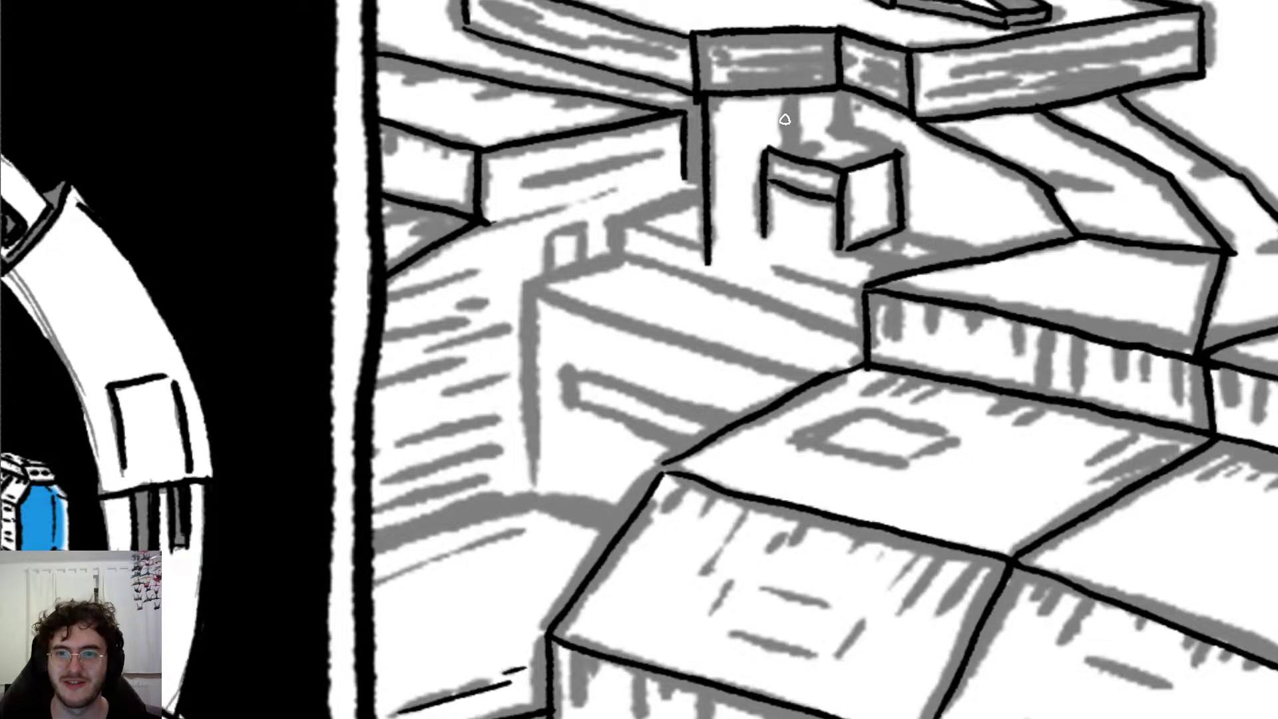
Step: Ink the small box's upper back edge and the narrow post rising from it to the platform's underside
left_click_drag(769, 147, 796, 139)
left_click_drag(788, 97, 789, 145)
mouse_move(840, 82)
left_mouse_down()
mouse_move(840, 128)
mouse_move(900, 152)
left_mouse_up()
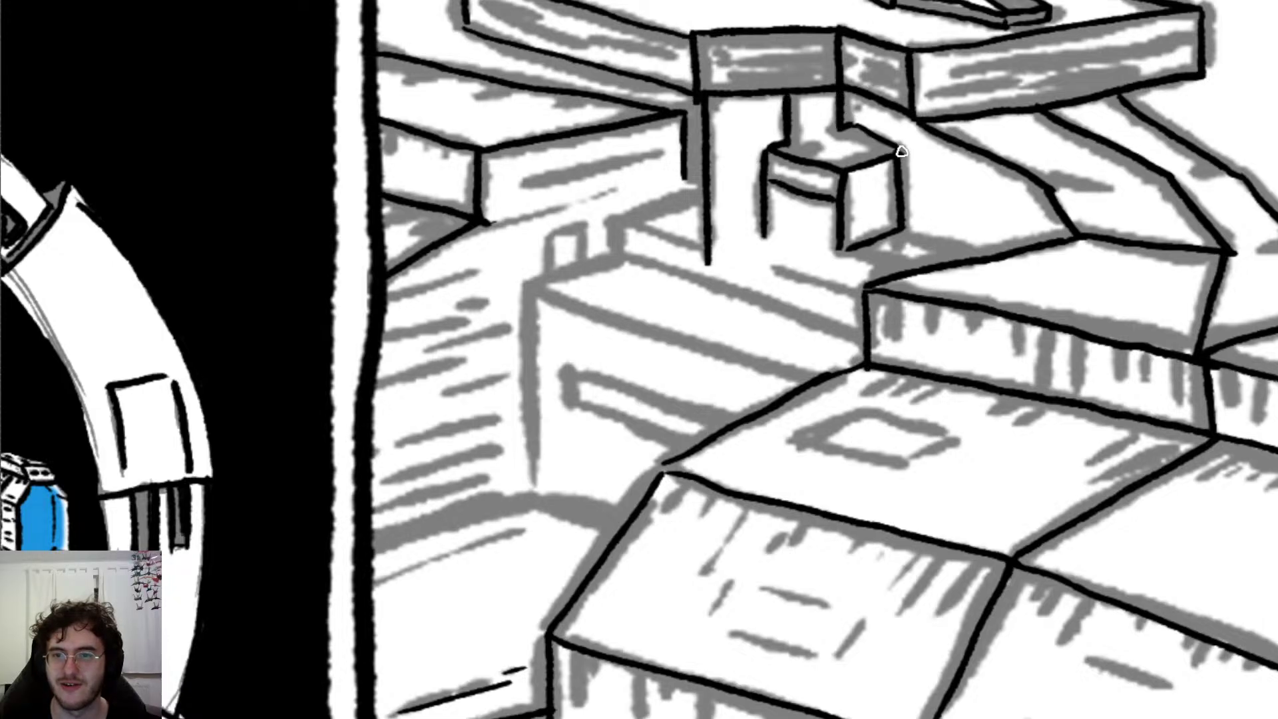
key("ctrl+z")
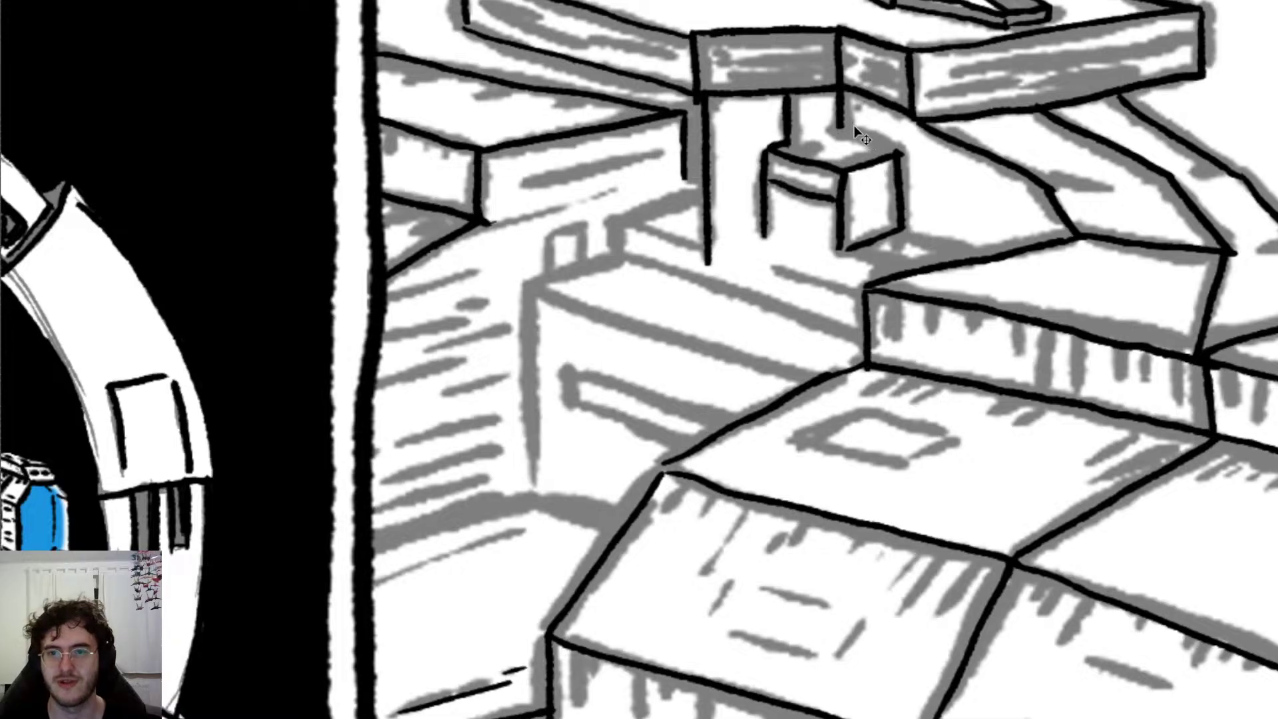
key("ctrl+z")
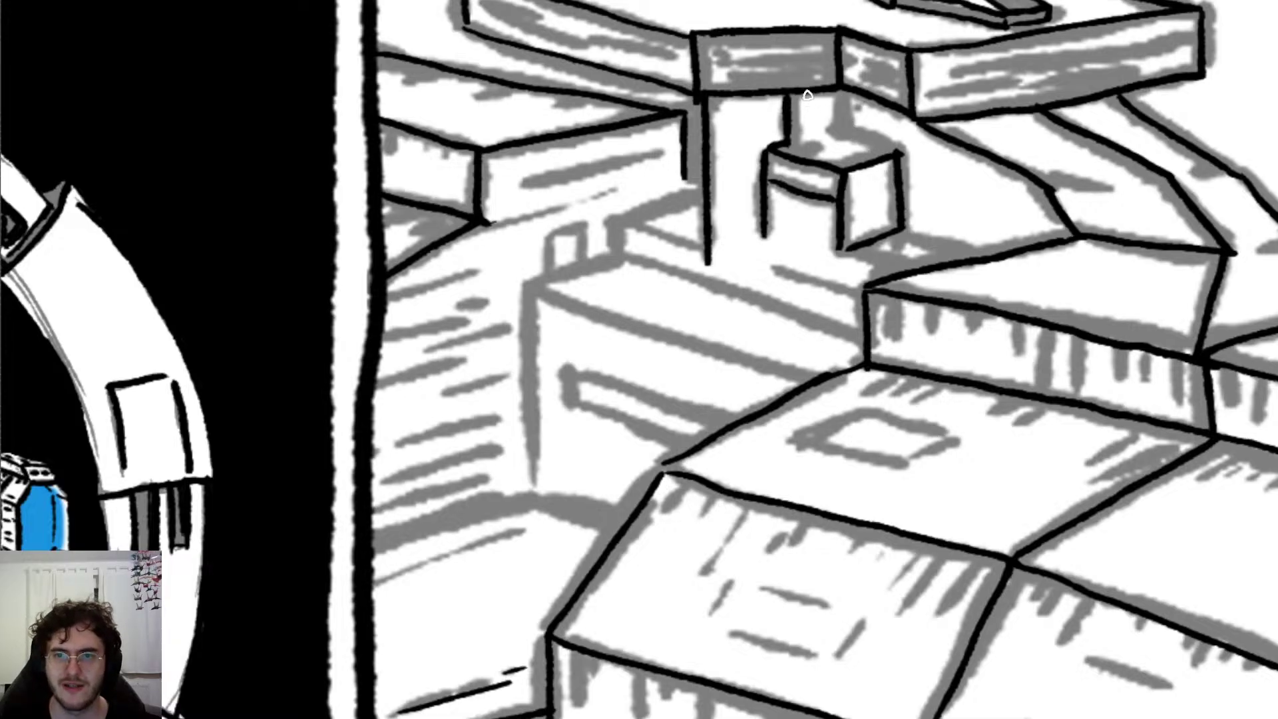
left_click_drag(813, 146, 813, 91)
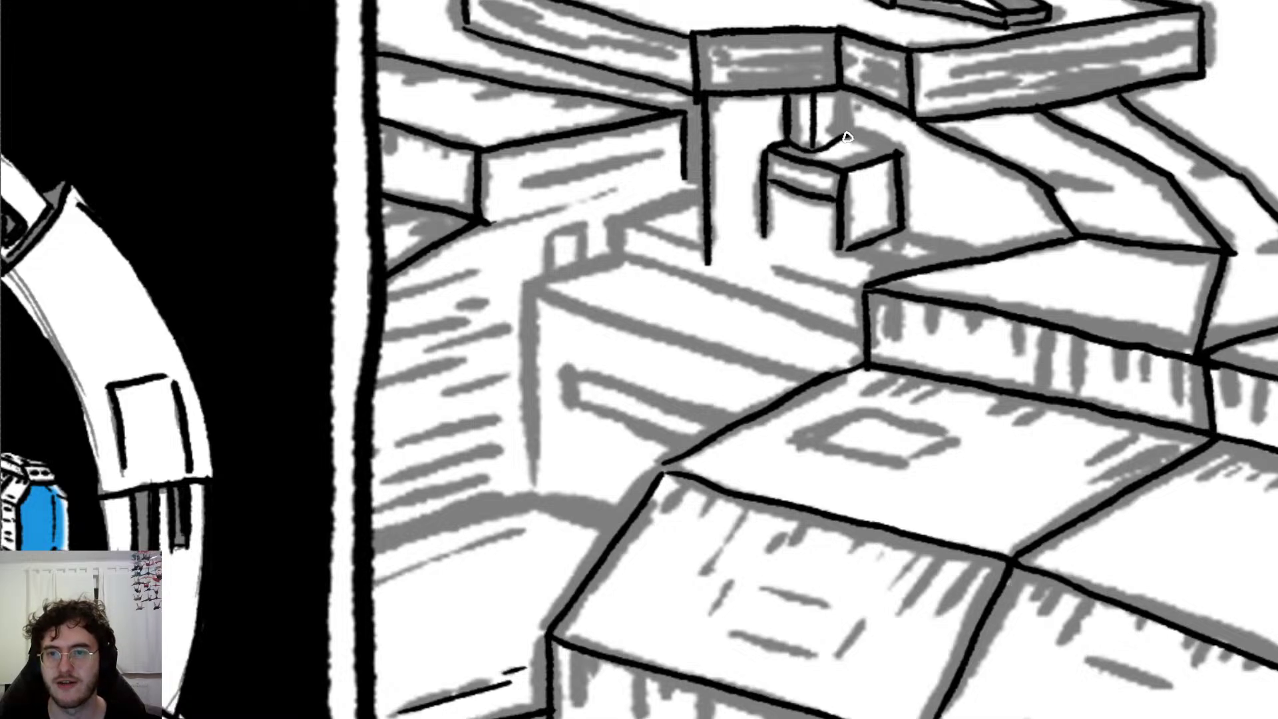
left_click_drag(814, 146, 853, 136)
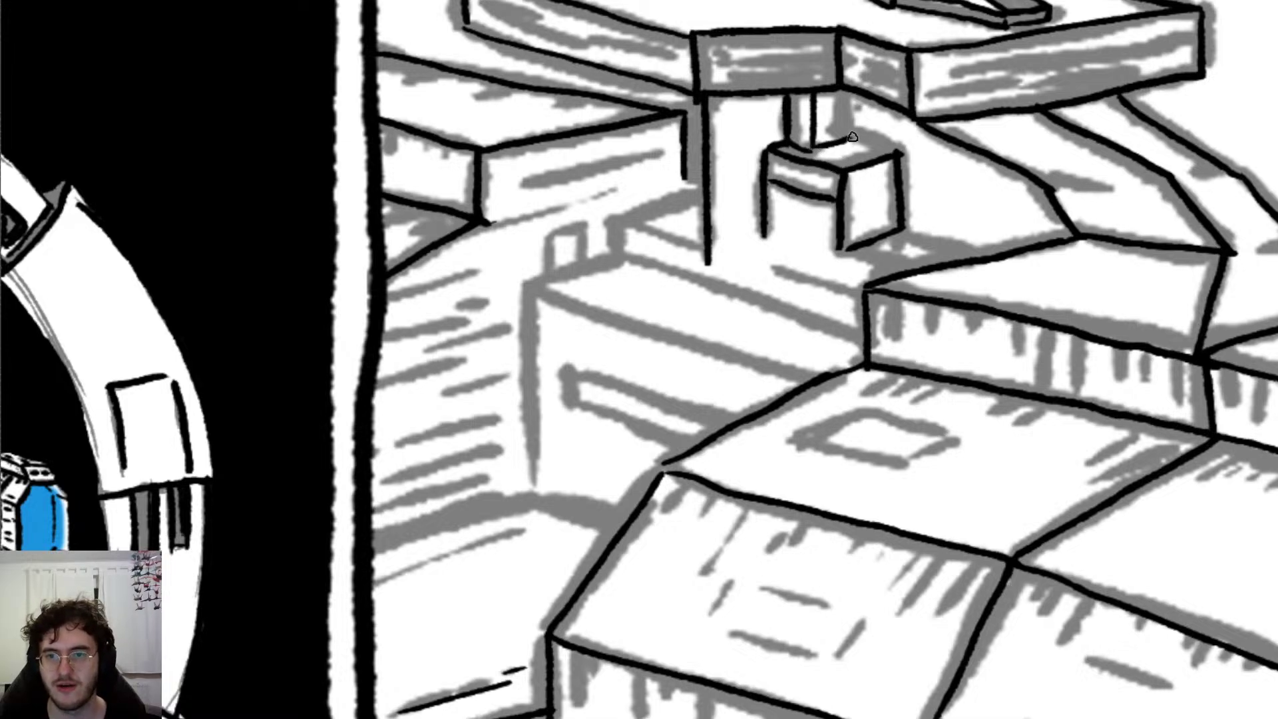
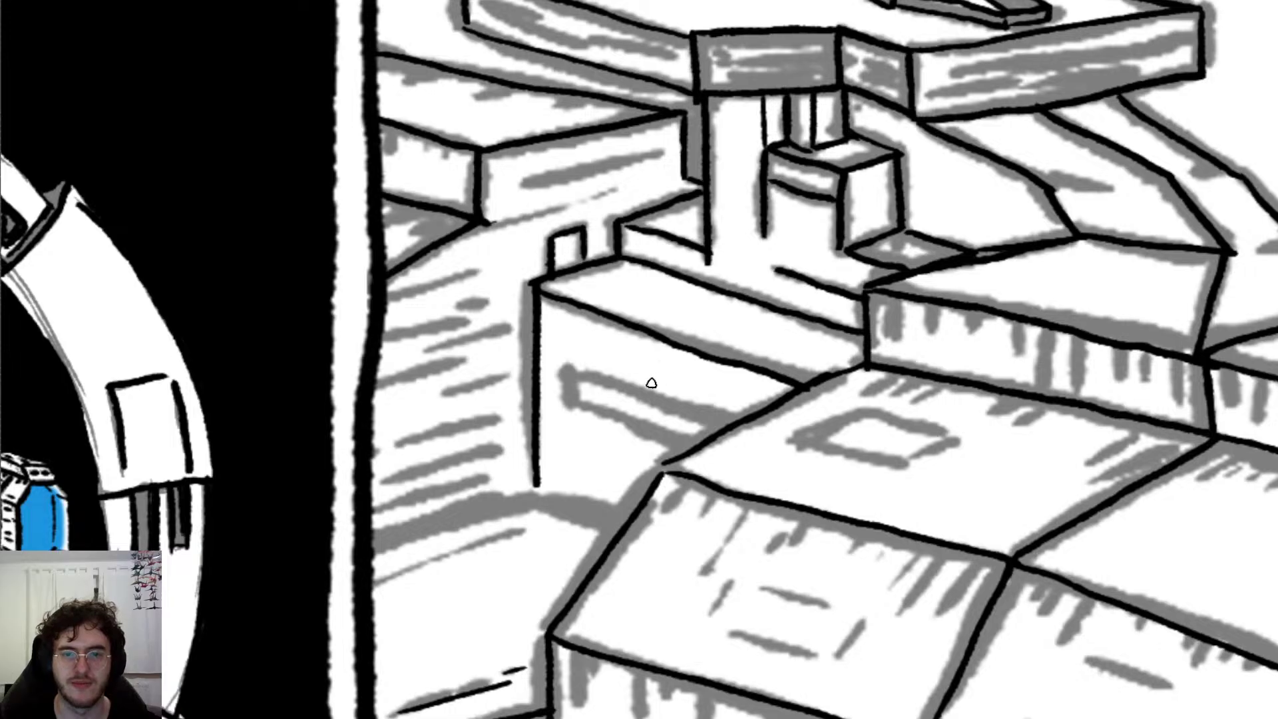
Step: Ink the long slot on the large block's side face and the floor edges meeting at the block's lower corner
mouse_move(571, 371)
left_mouse_down()
mouse_move(709, 414)
mouse_move(716, 430)
left_mouse_up()
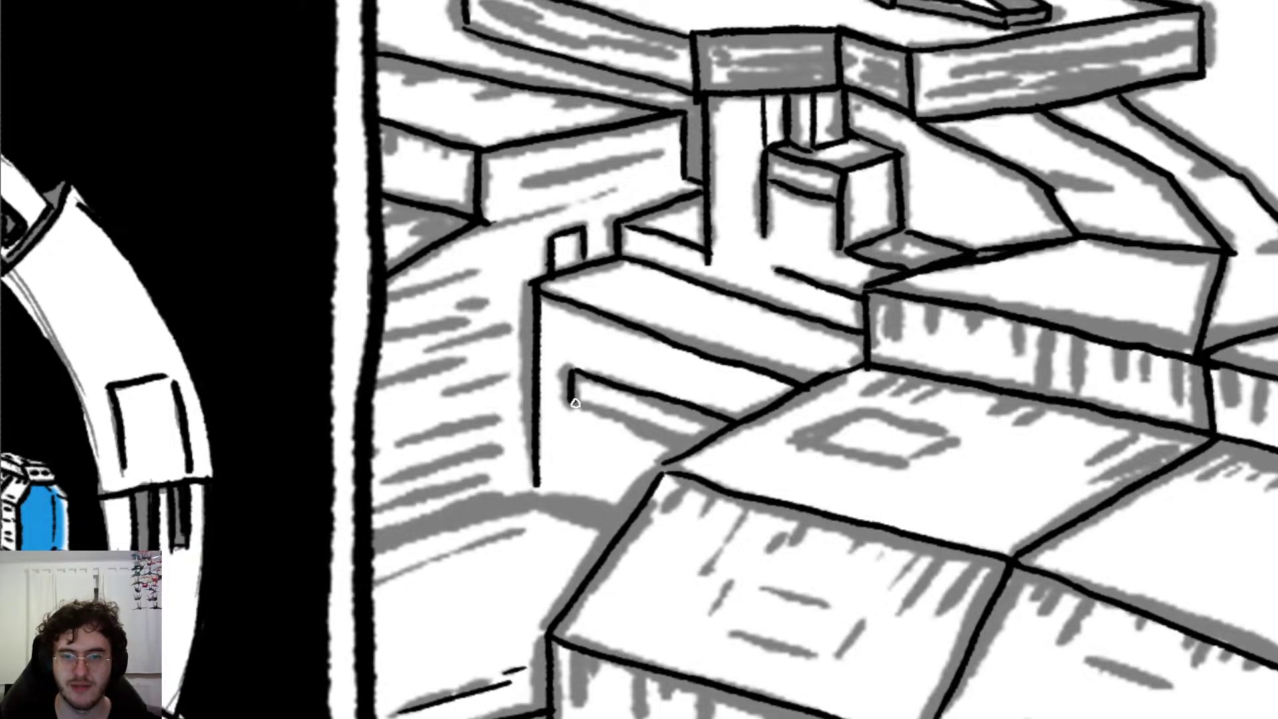
left_click_drag(575, 403, 700, 445)
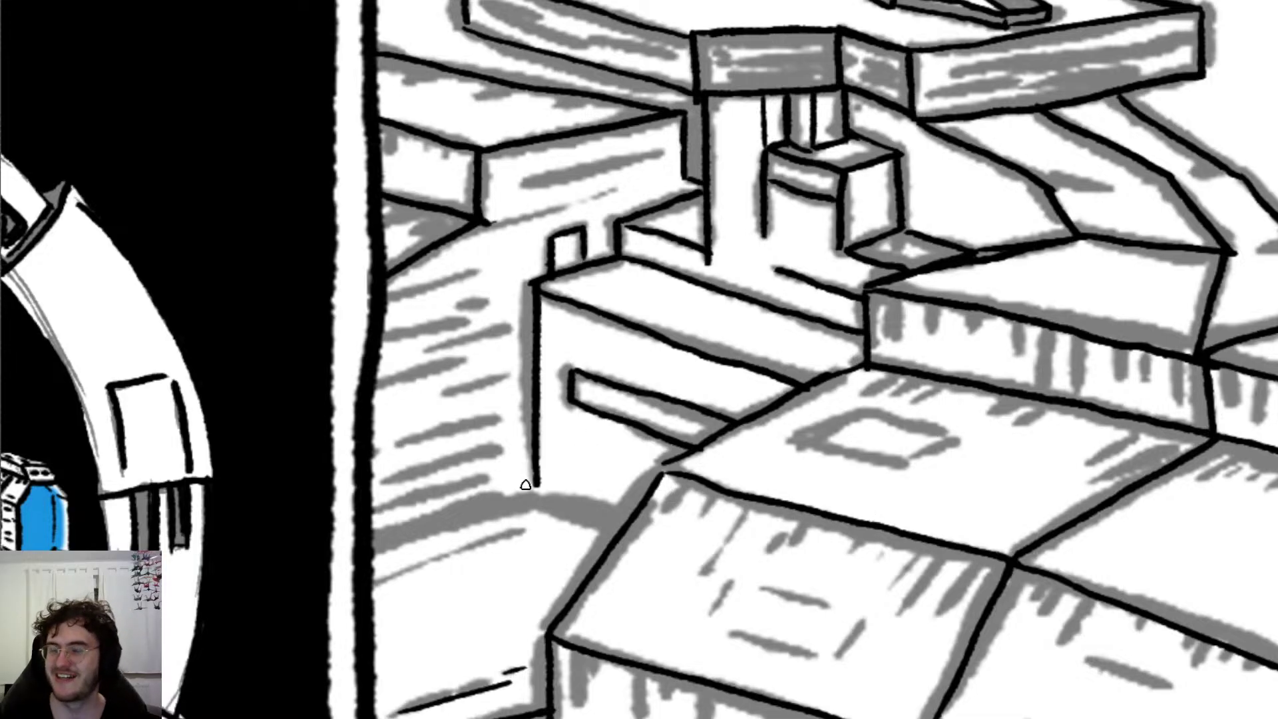
scroll(526, 484, "up", 2)
scroll(526, 484, "down", 5)
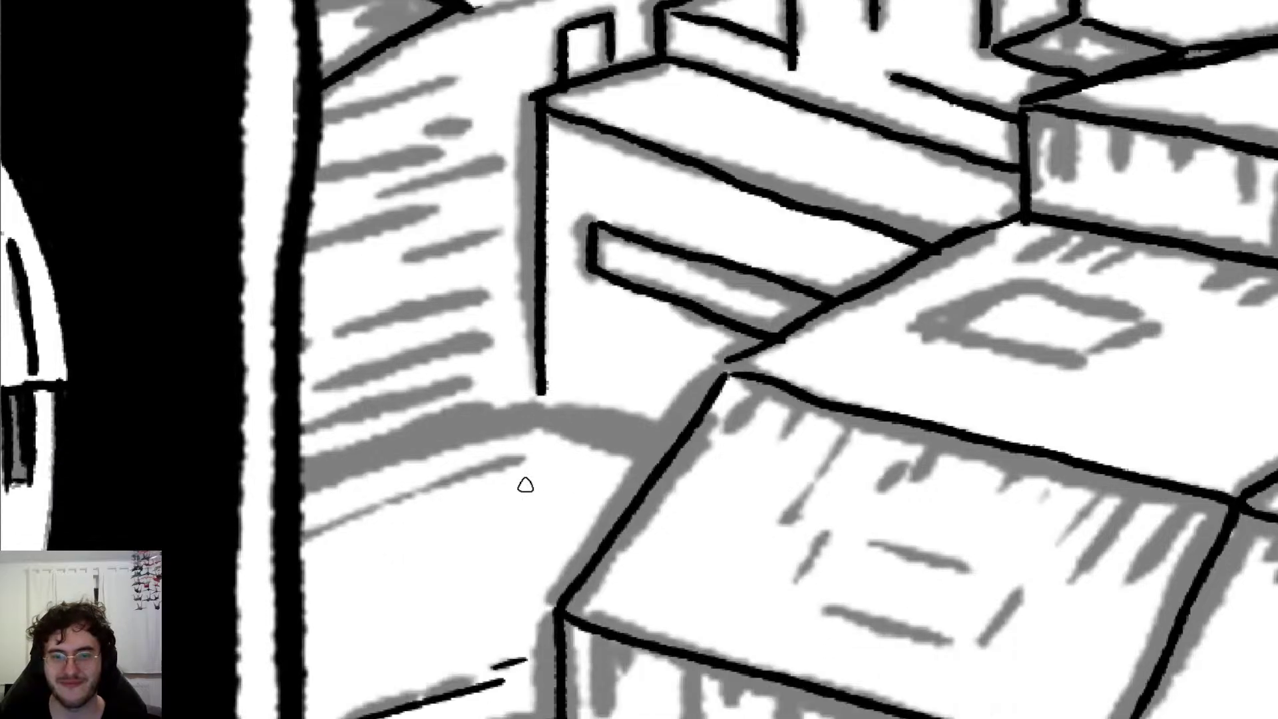
scroll(526, 485, "down", 3)
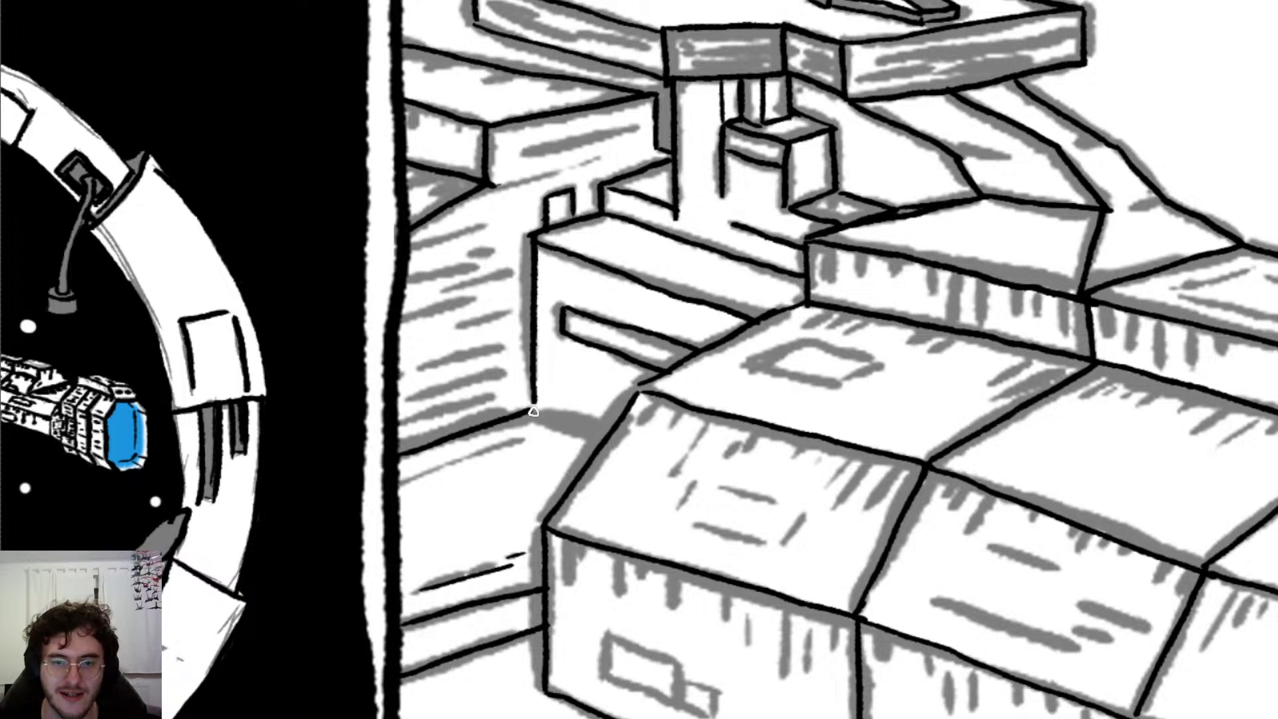
left_click(609, 436, "shift")
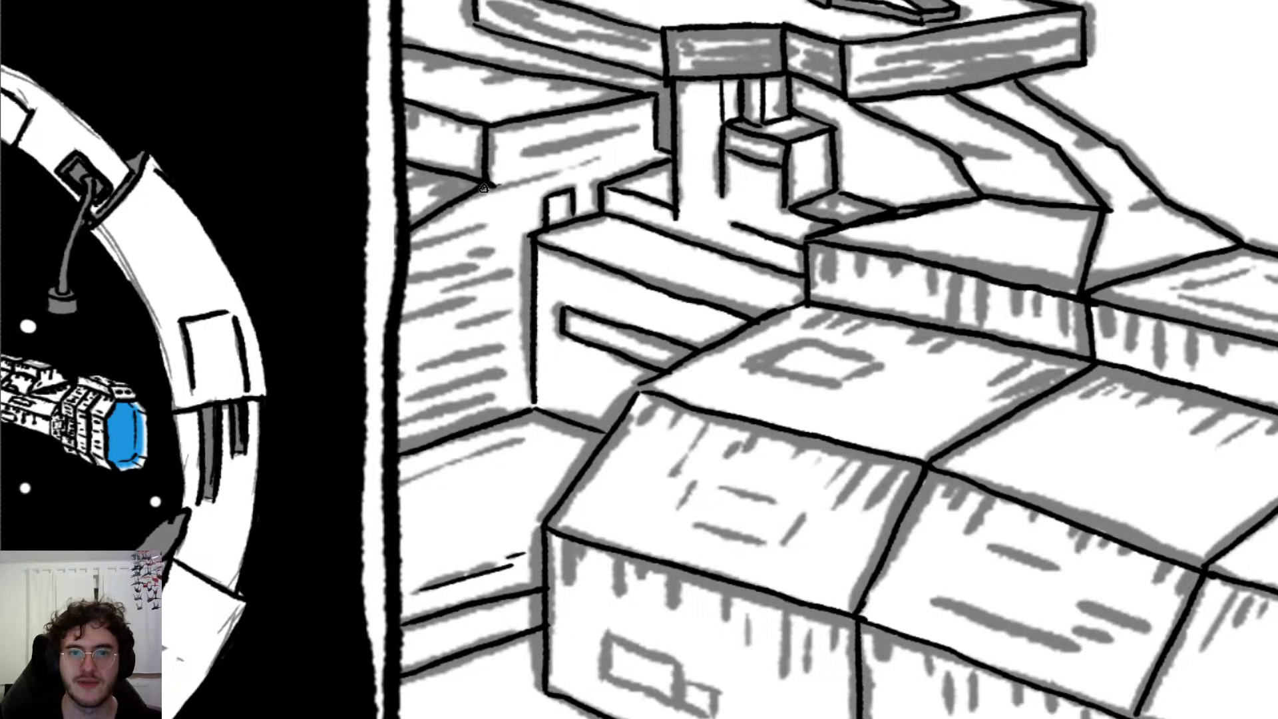
Step: Ink the broken lower edge of the slab beside the pillar and a single detail line on its right face
left_click_drag(484, 189, 605, 164)
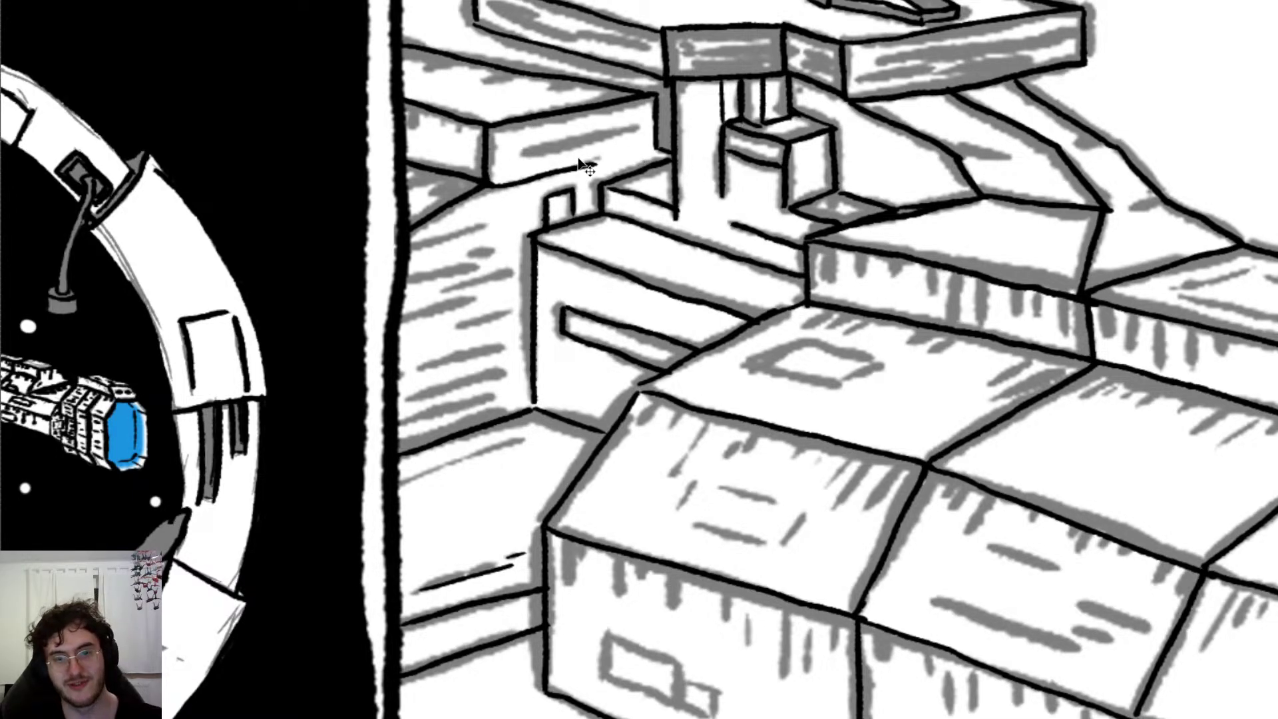
key("ctrl+z")
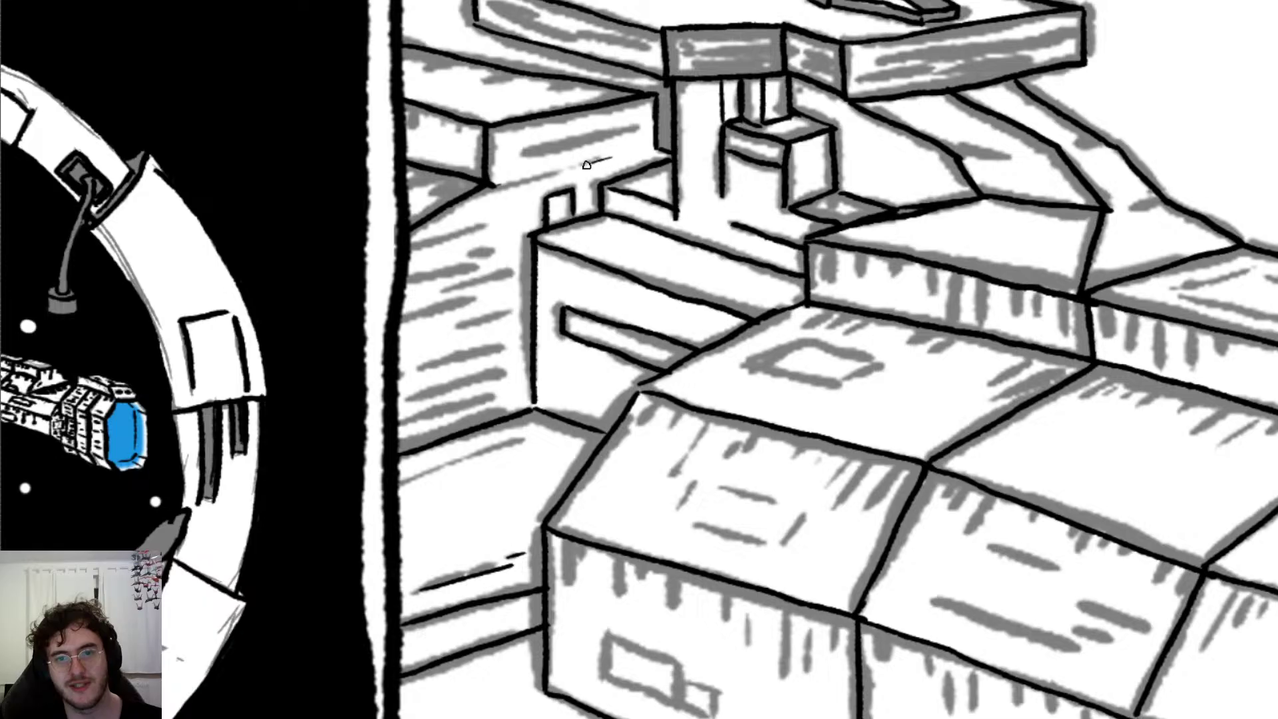
left_click_drag(572, 166, 621, 158)
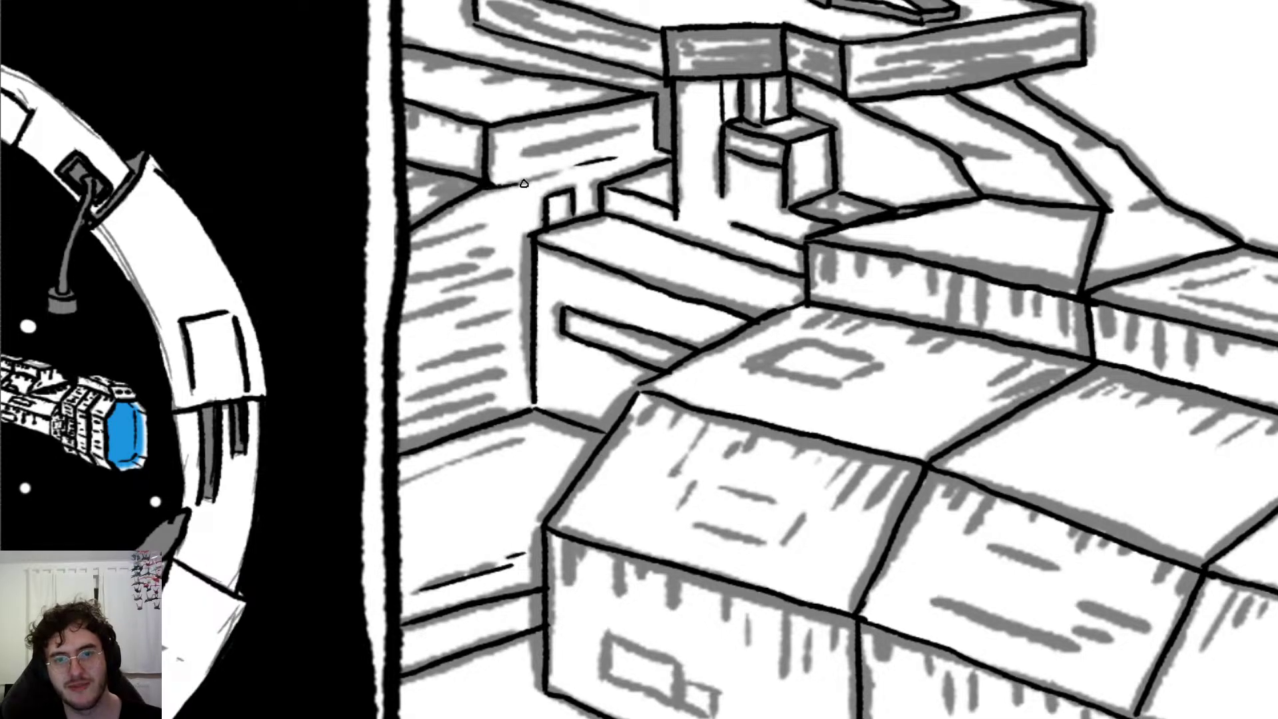
left_click_drag(532, 155, 641, 129)
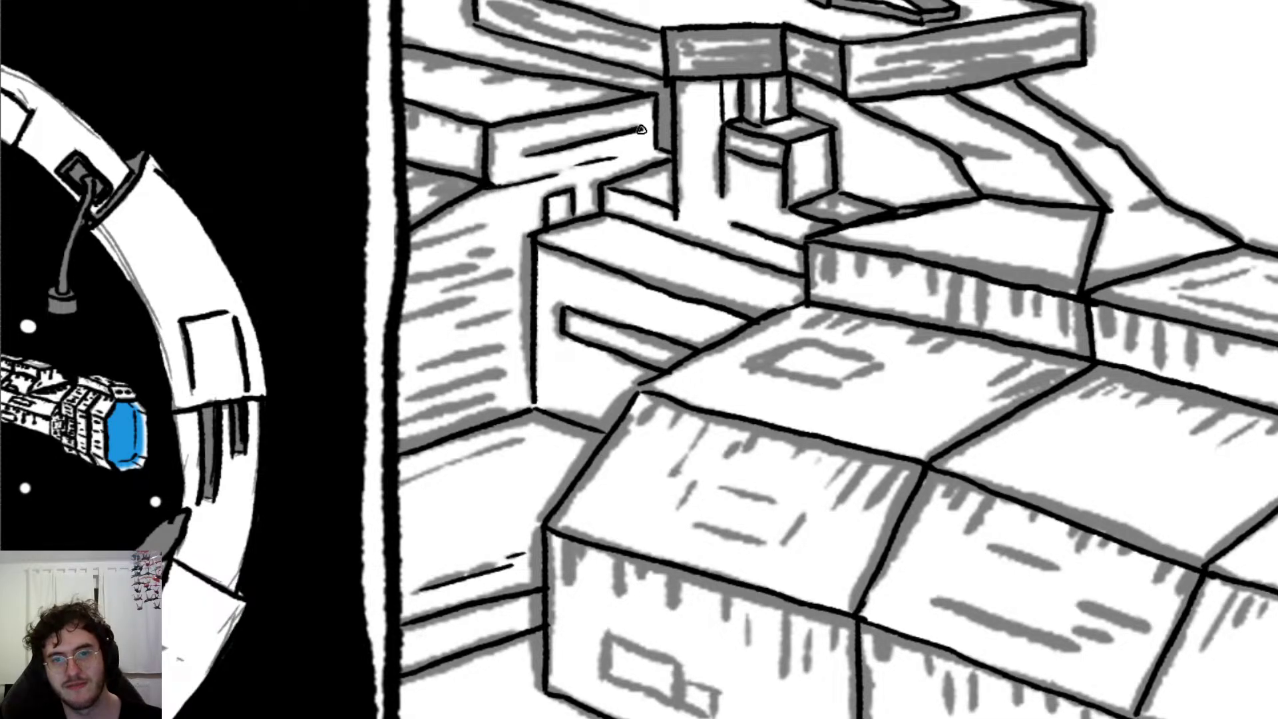
left_click_drag(526, 153, 640, 128)
key("ctrl+z")
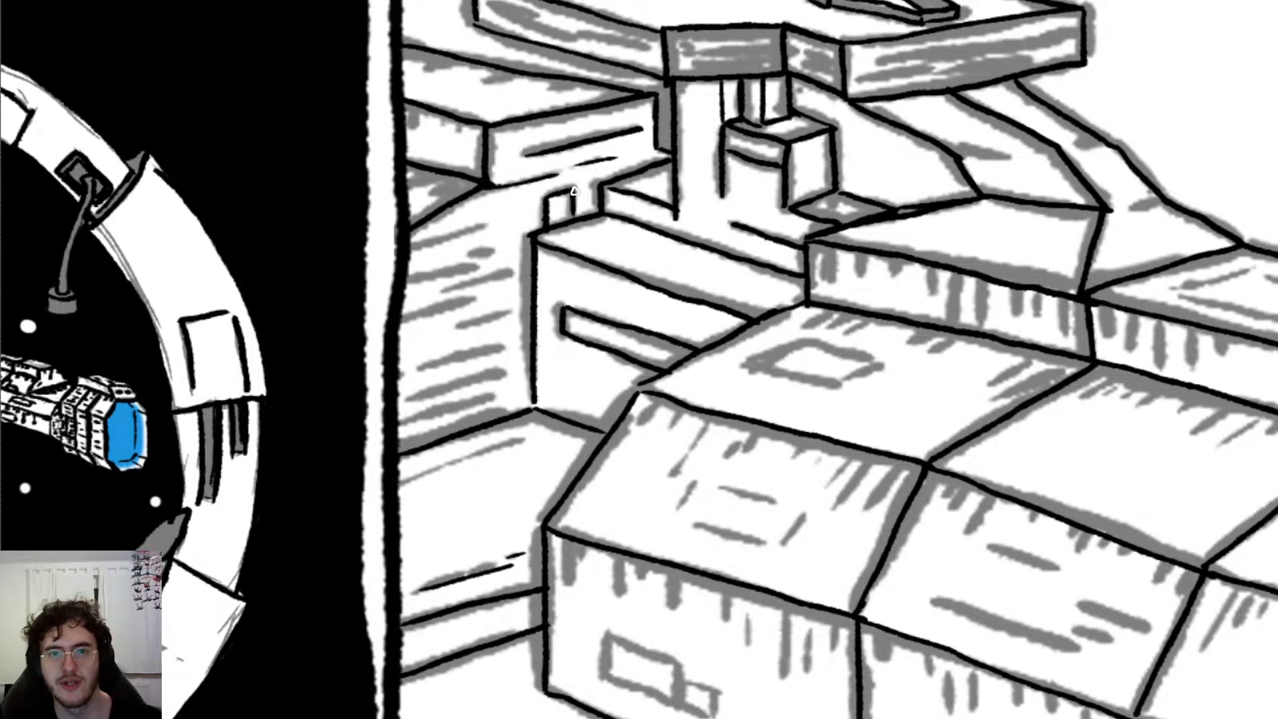
Step: Ink the broken horizontal detail lines down the wall between the panel border and the large block
mouse_move(410, 244)
left_mouse_down()
mouse_move(488, 224)
mouse_move(493, 250)
left_mouse_up()
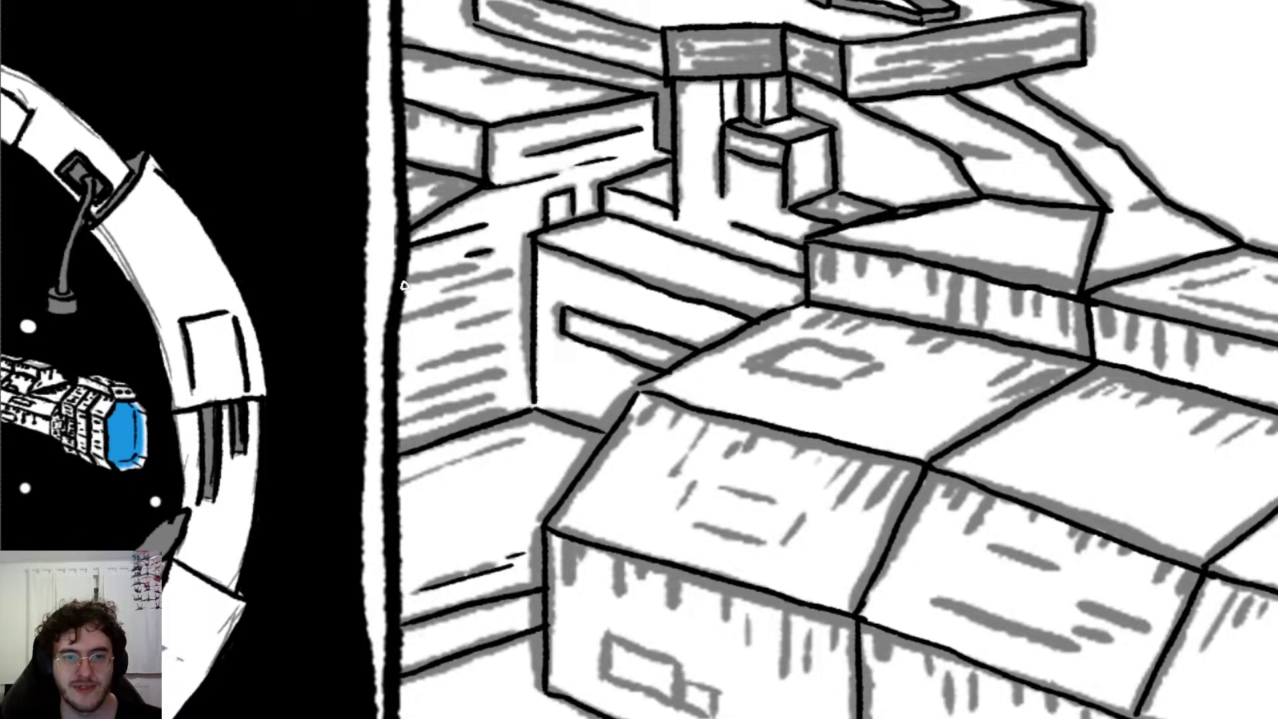
mouse_move(405, 285)
left_mouse_down()
mouse_move(470, 264)
mouse_move(446, 289)
mouse_move(503, 275)
left_mouse_up()
key("ctrl+z")
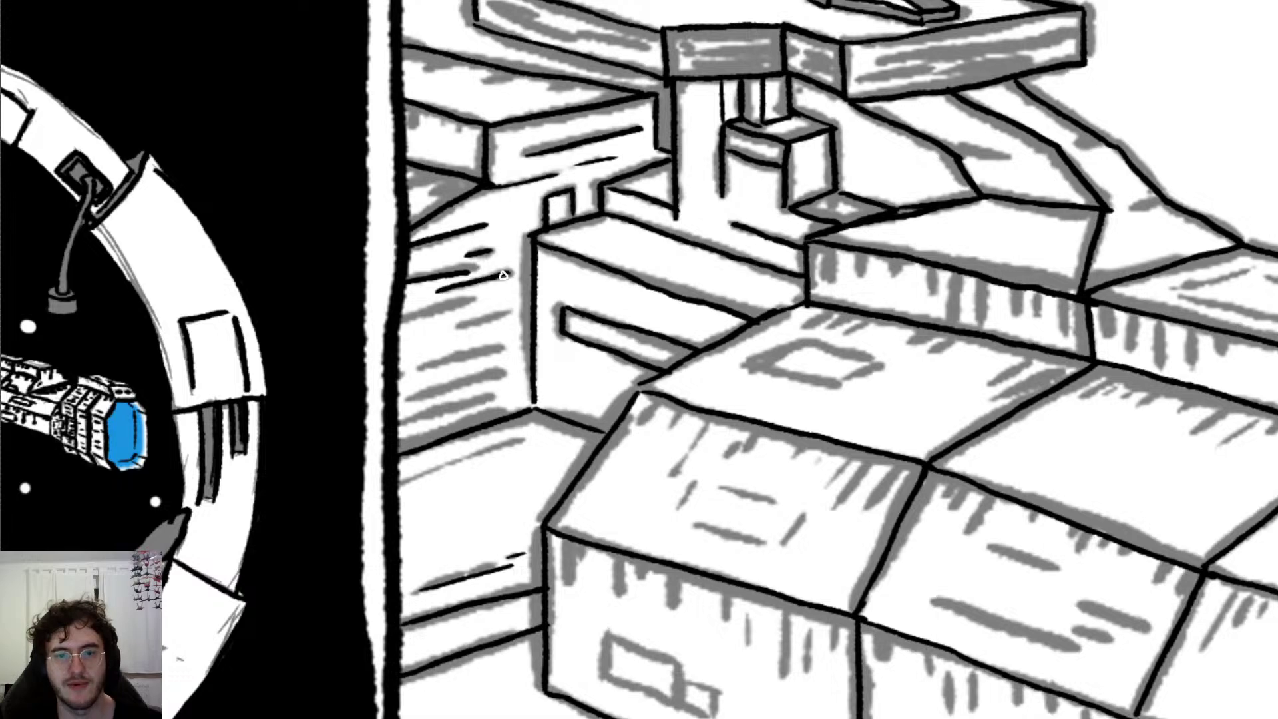
left_click_drag(404, 319, 466, 304)
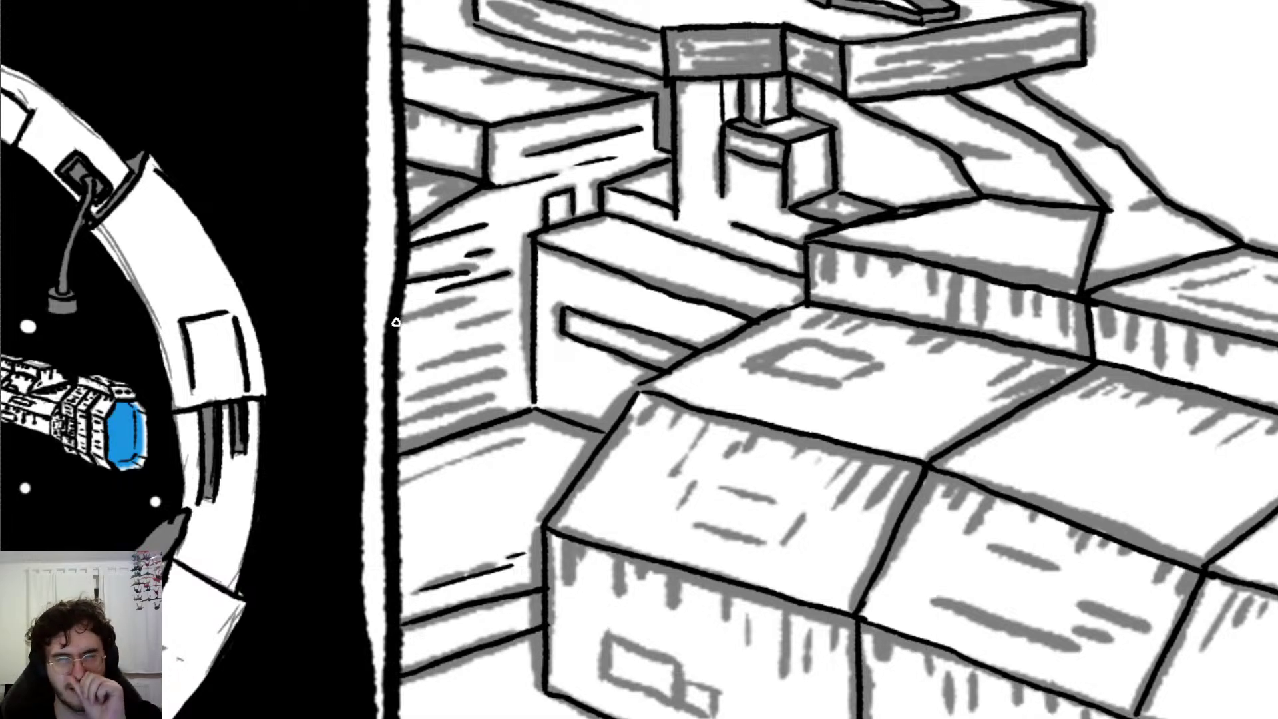
mouse_move(394, 322)
left_mouse_down()
mouse_move(471, 301)
mouse_move(488, 318)
mouse_move(519, 307)
left_mouse_up()
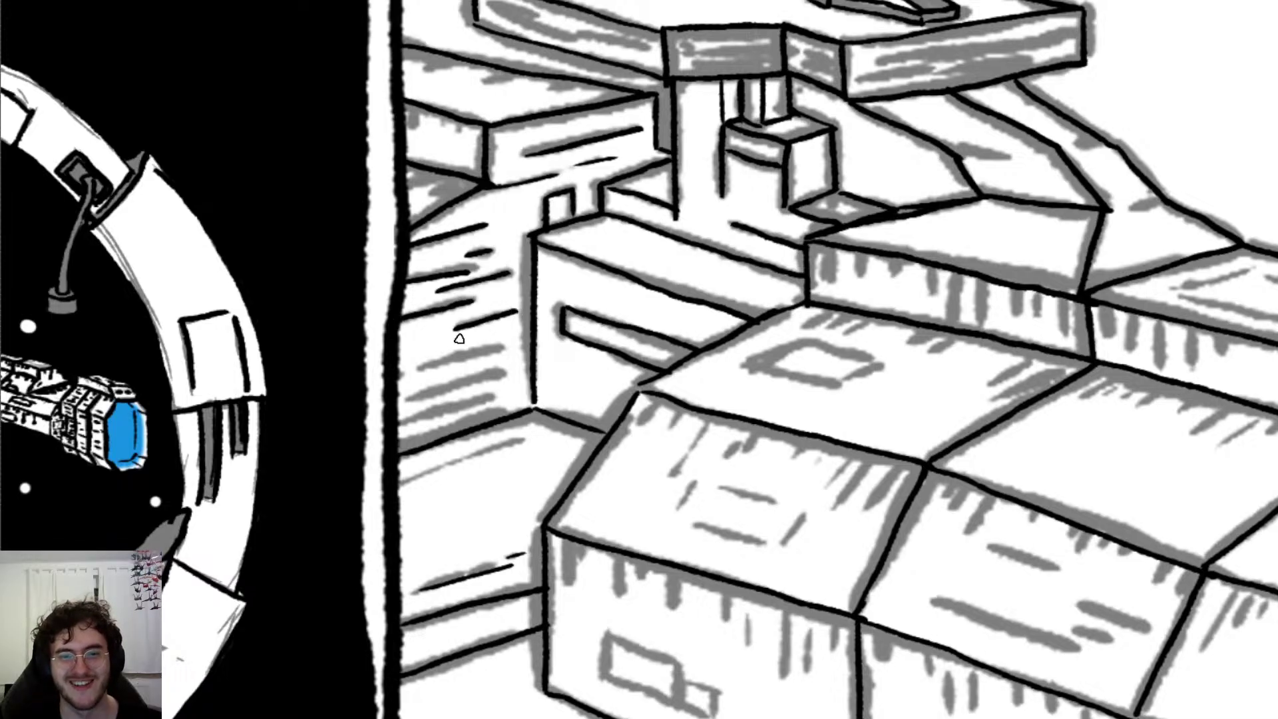
left_click_drag(398, 373, 510, 340)
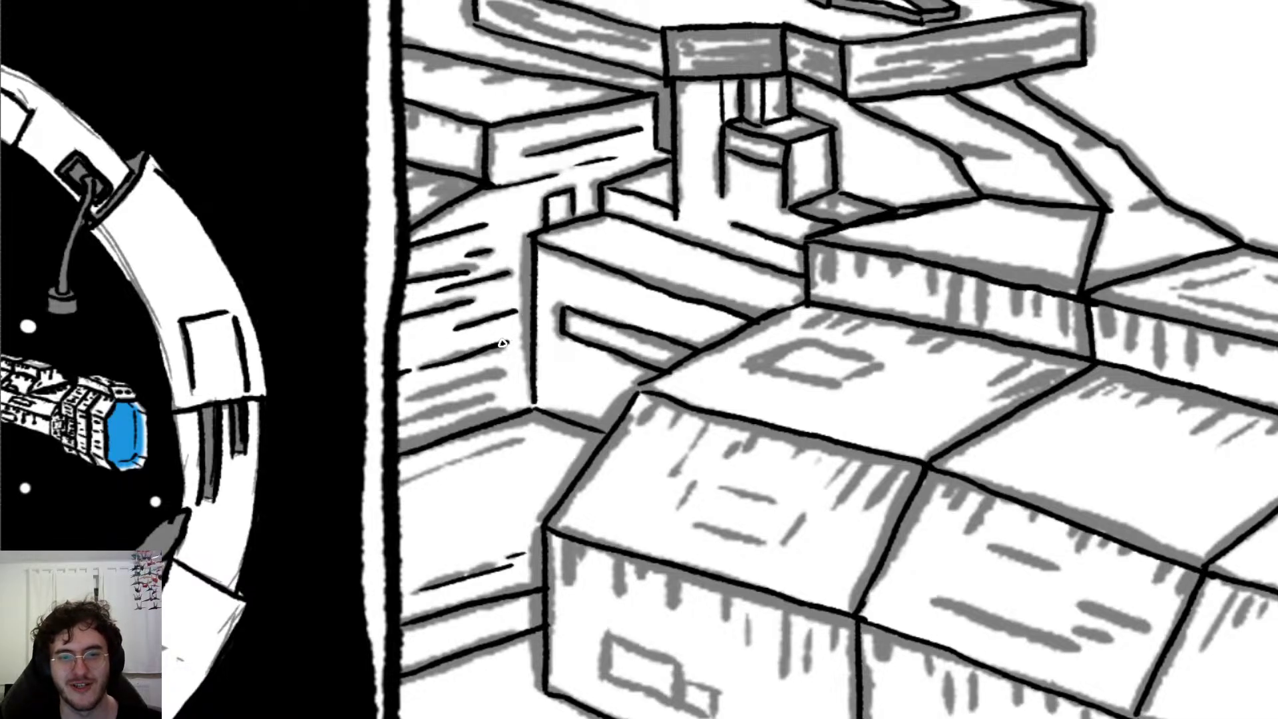
left_click_drag(400, 404, 506, 365)
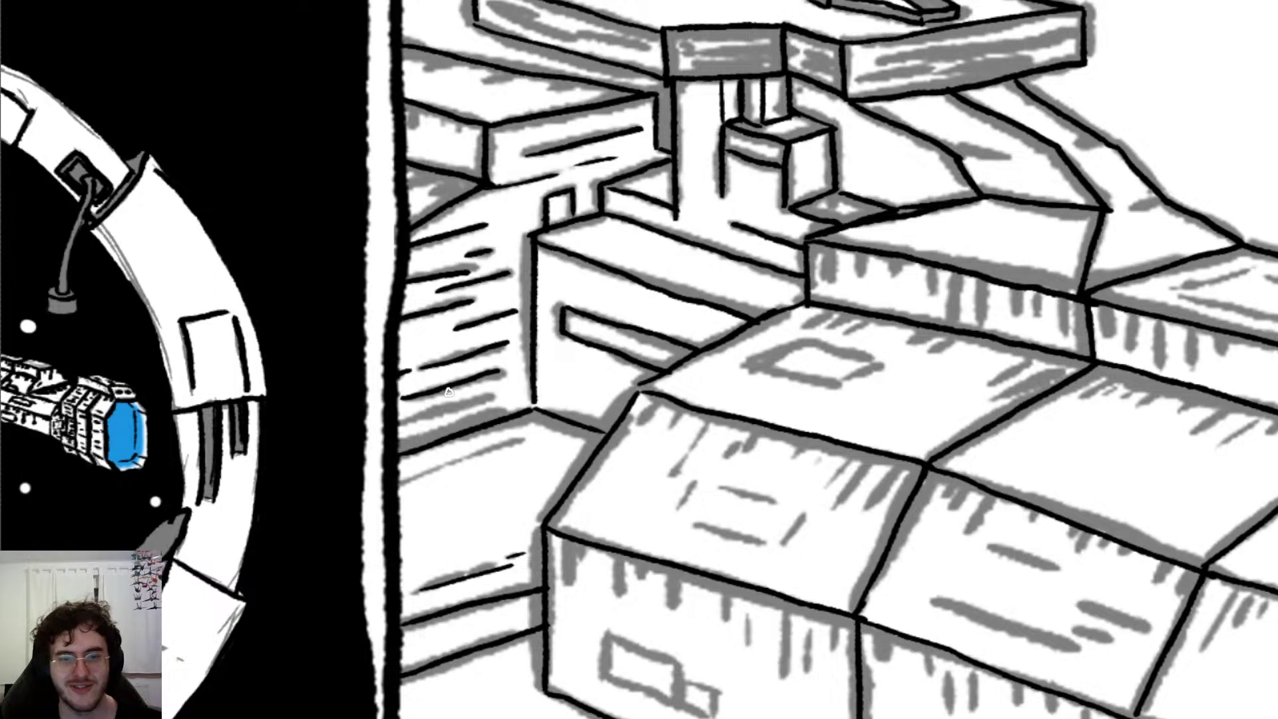
left_click_drag(395, 426, 504, 389)
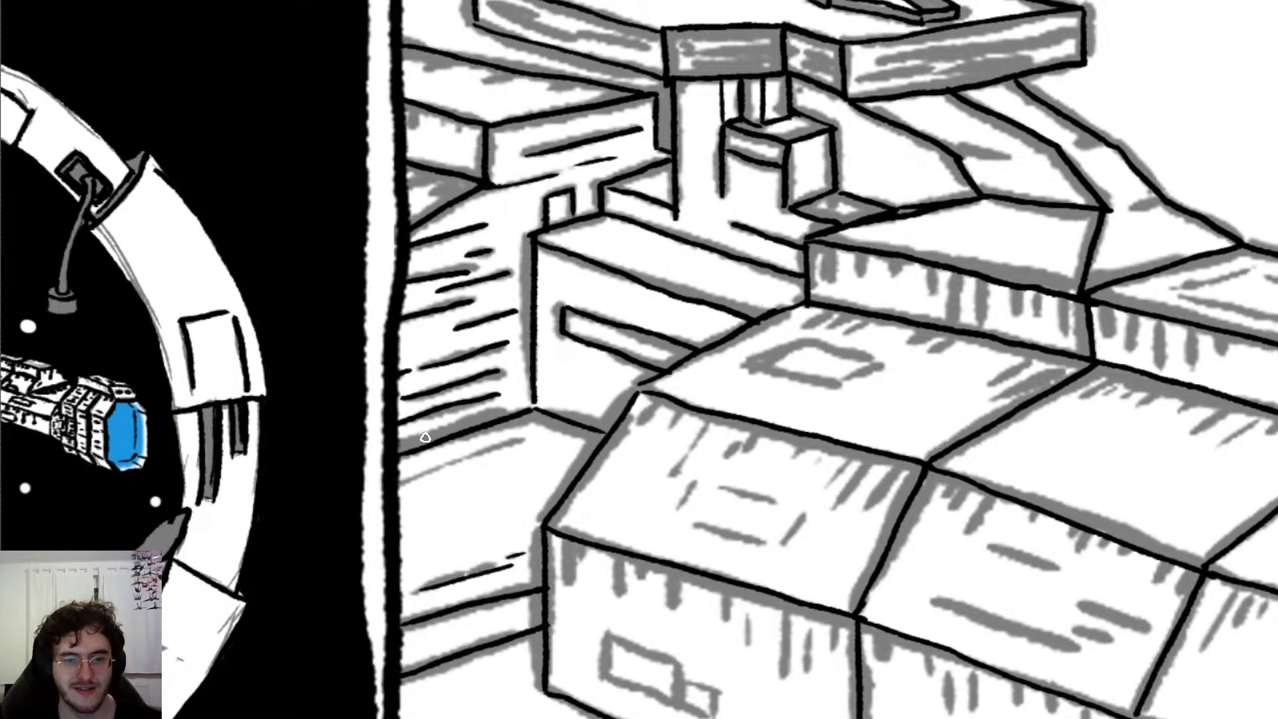
Step: Ink the lowest detail lines on the wall, close together just above the floor edge
left_click_drag(393, 445, 512, 400)
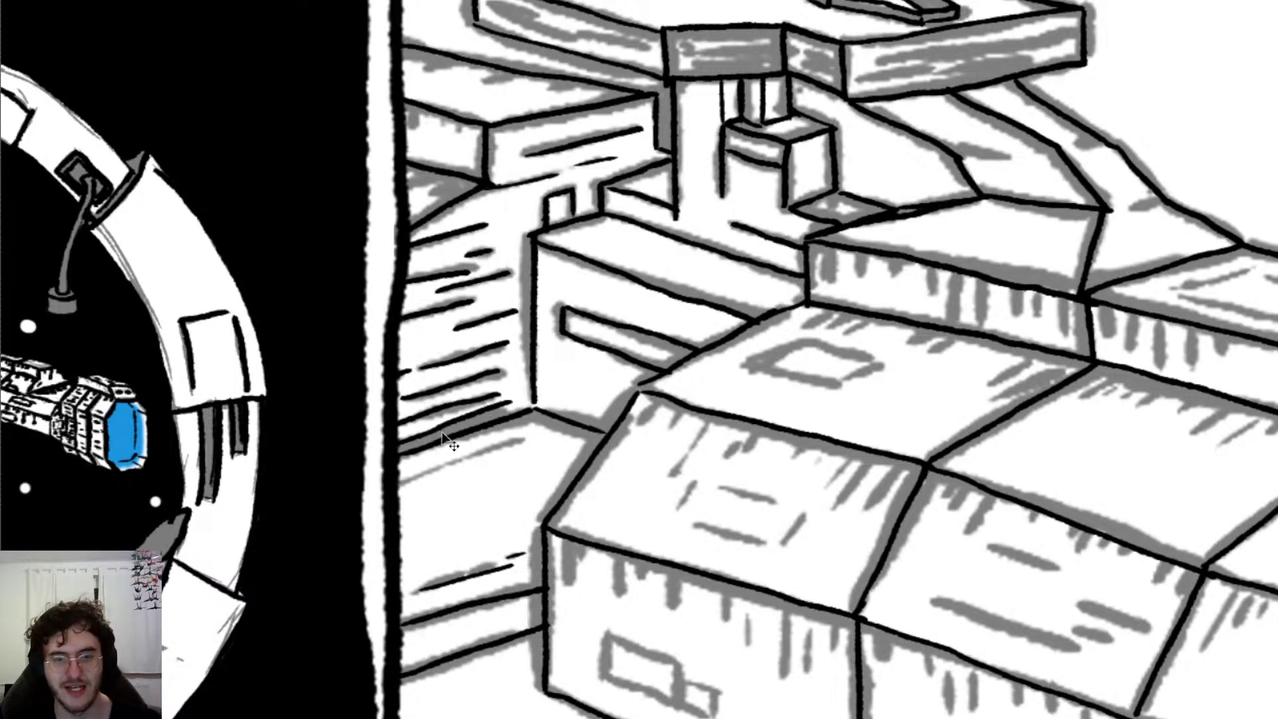
key("ctrl+z")
left_click_drag(395, 448, 507, 414)
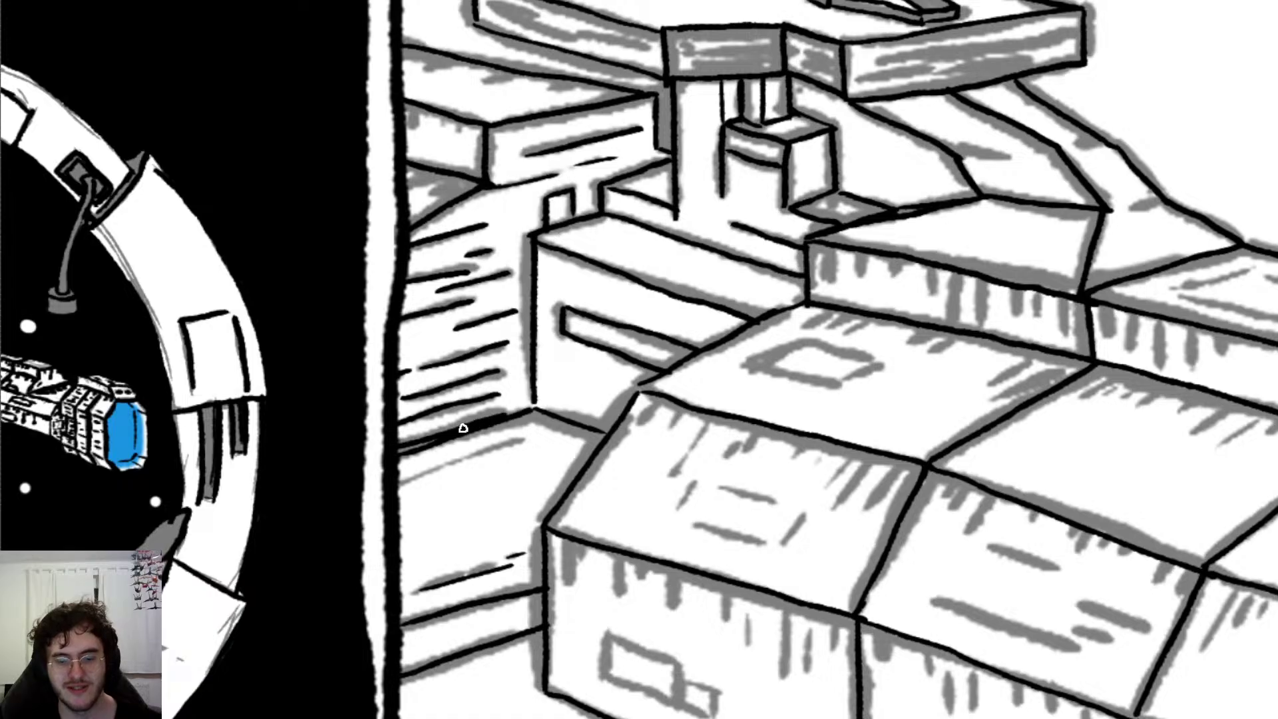
key("ctrl+z")
left_click_drag(396, 443, 503, 409)
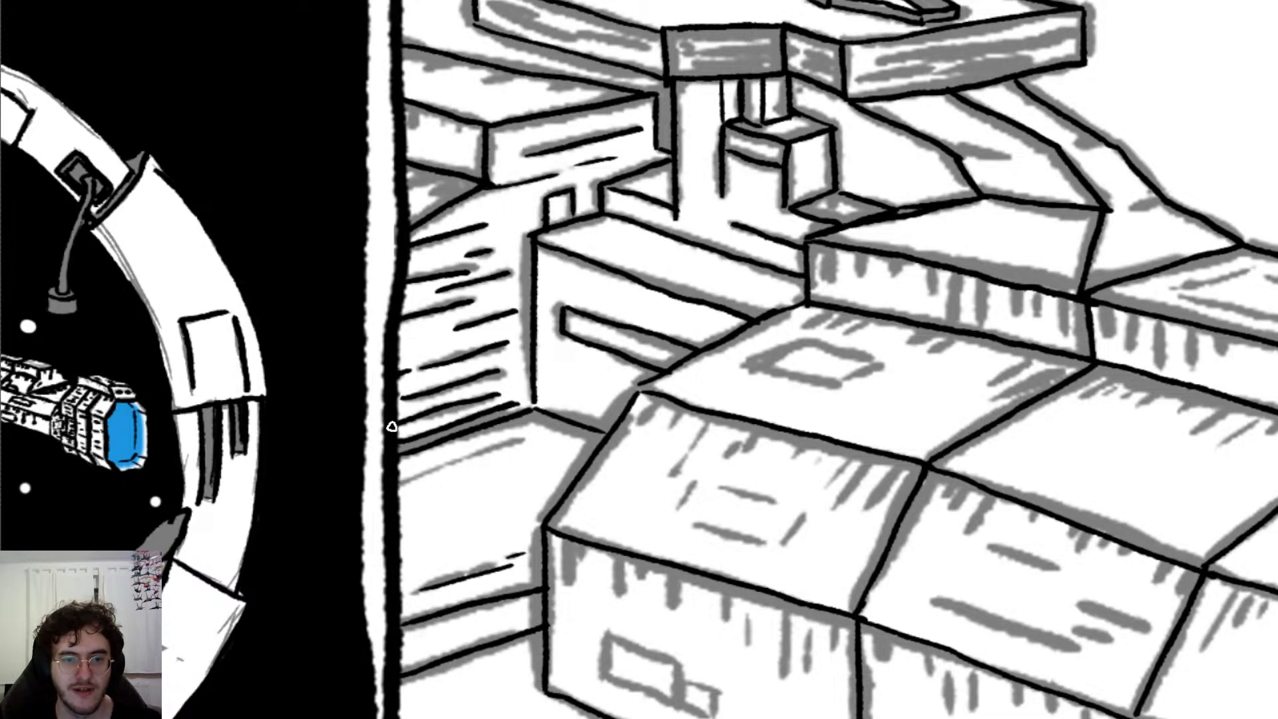
left_click_drag(394, 426, 478, 403)
left_click_drag(397, 421, 452, 408)
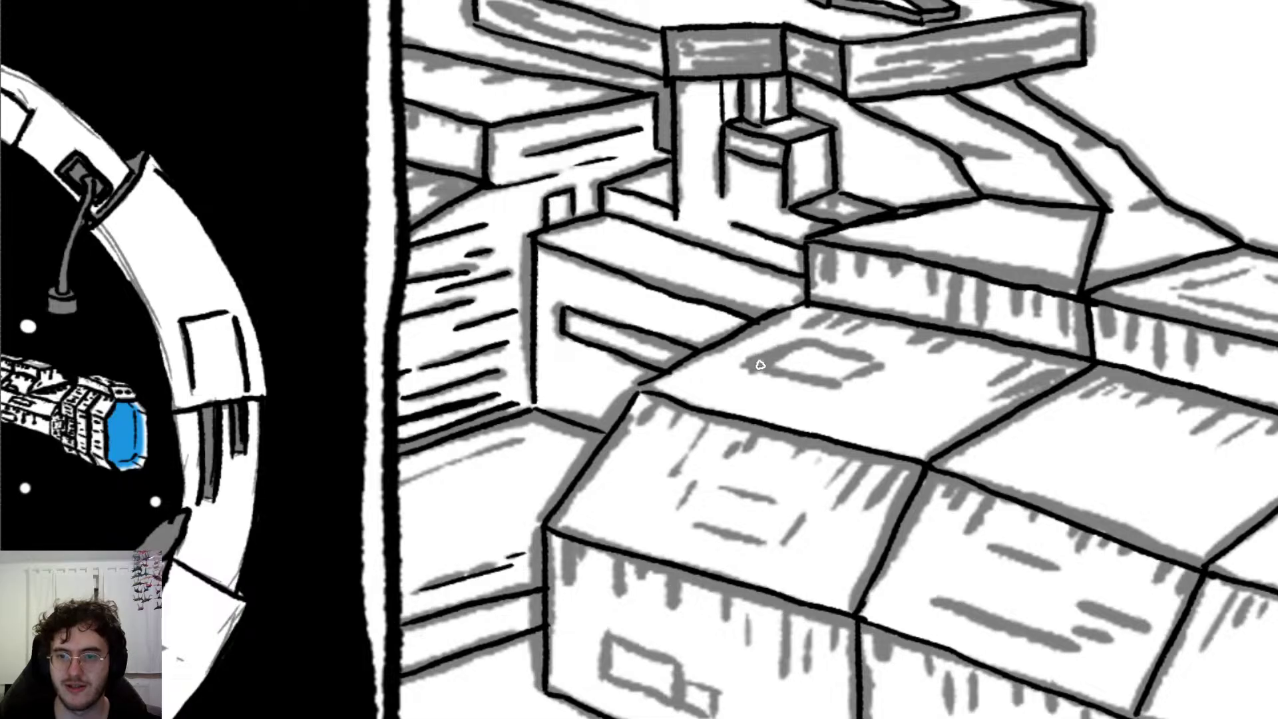
Step: Ink the rectangular hatch on the nearest hull module's top face and the open-cornered rectangle on its sloped face
mouse_move(749, 364)
left_mouse_down()
mouse_move(795, 341)
mouse_move(871, 358)
mouse_move(785, 372)
mouse_move(840, 383)
mouse_move(878, 360)
left_mouse_up()
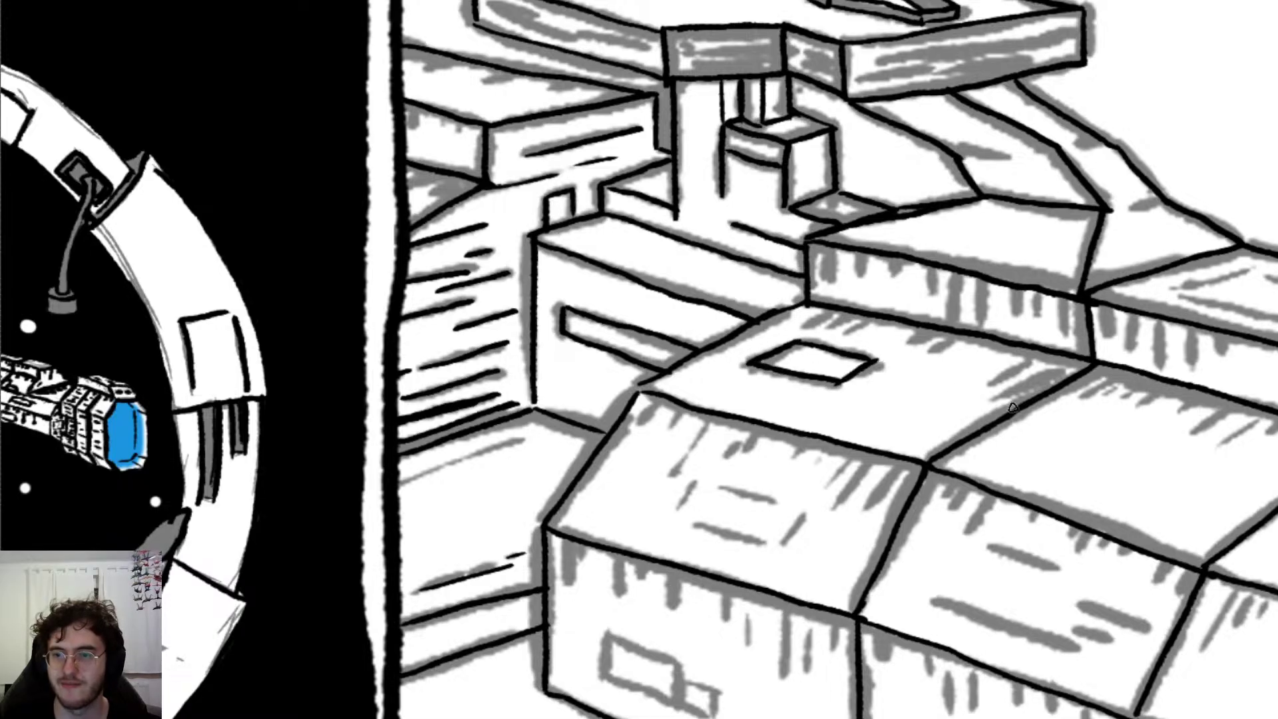
mouse_move(669, 520)
left_mouse_down()
mouse_move(693, 487)
mouse_move(785, 499)
left_mouse_up()
left_click_drag(781, 549, 804, 517)
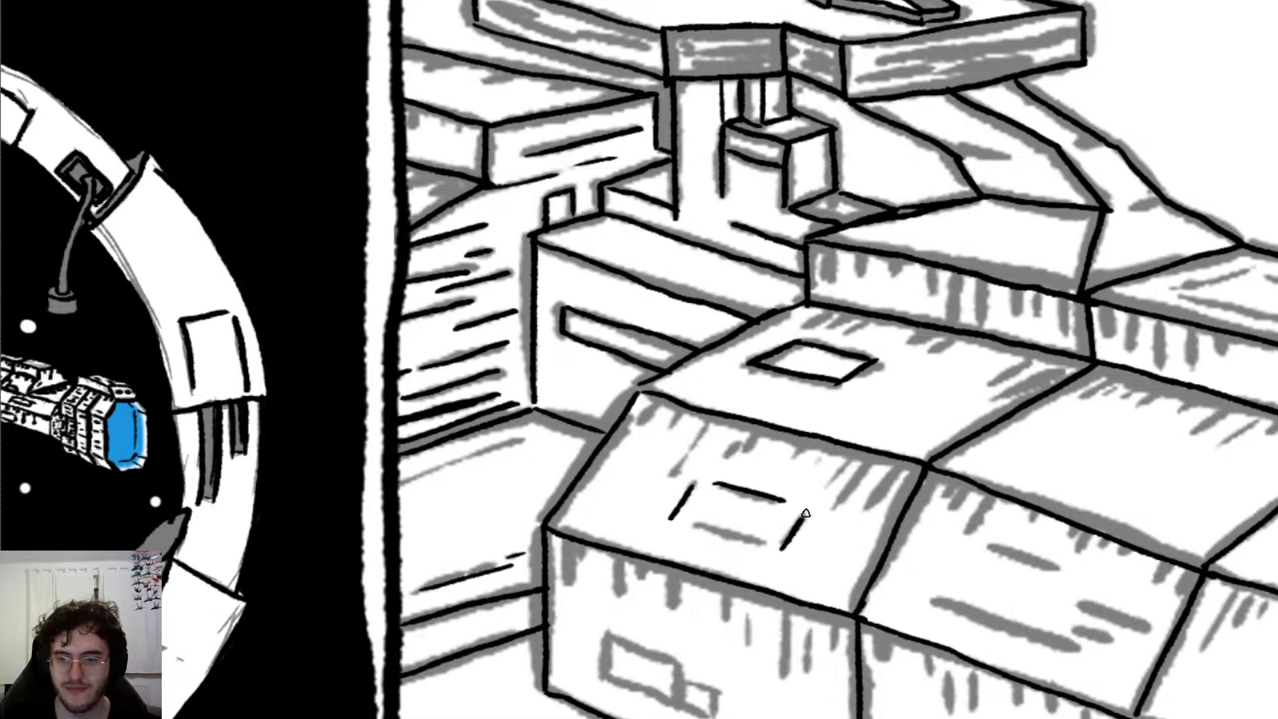
left_click_drag(691, 524, 771, 545)
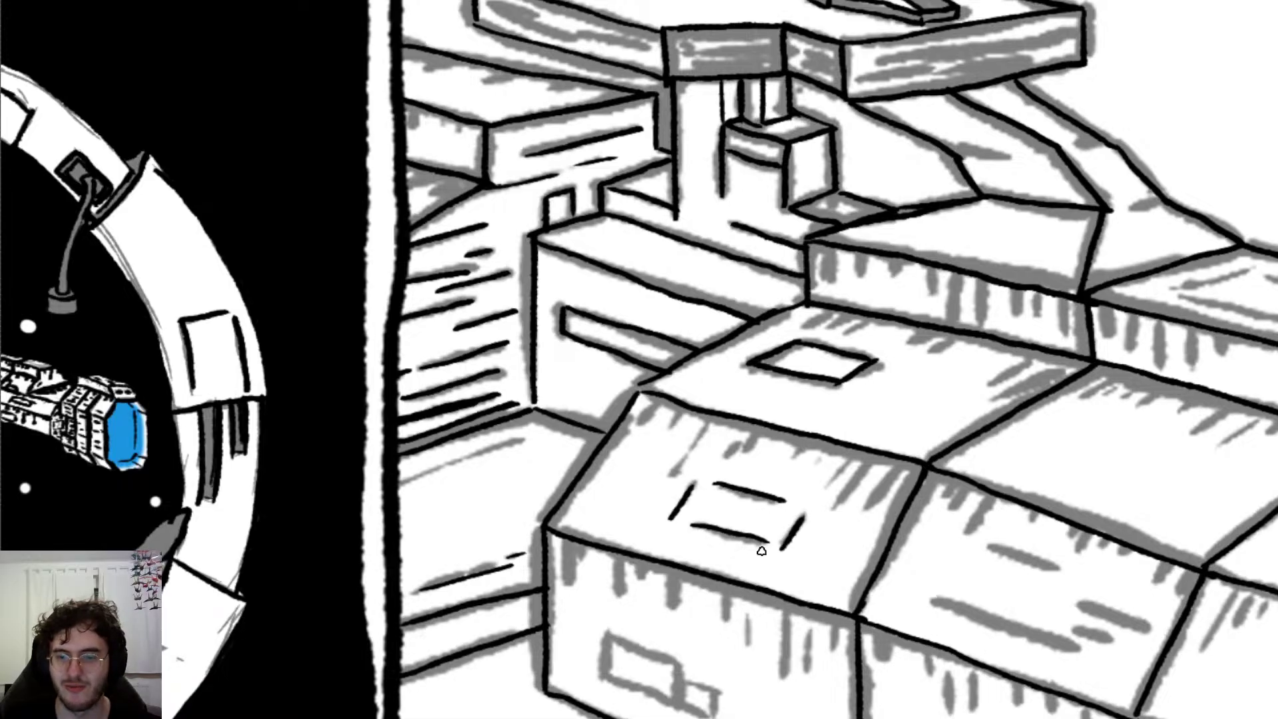
Step: Ink the two joined rectangles, one large and one small, on the nearest hull module's front face
scroll(689, 502, "down", 3)
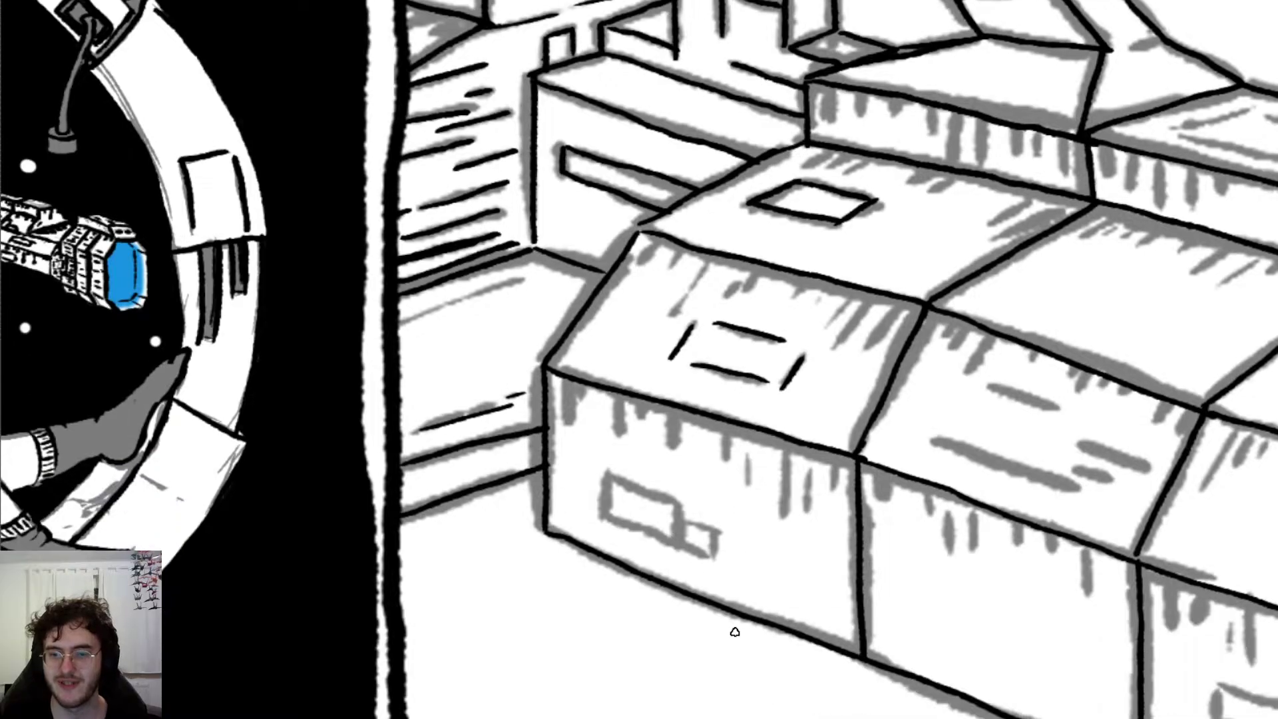
scroll(735, 631, "down", 1)
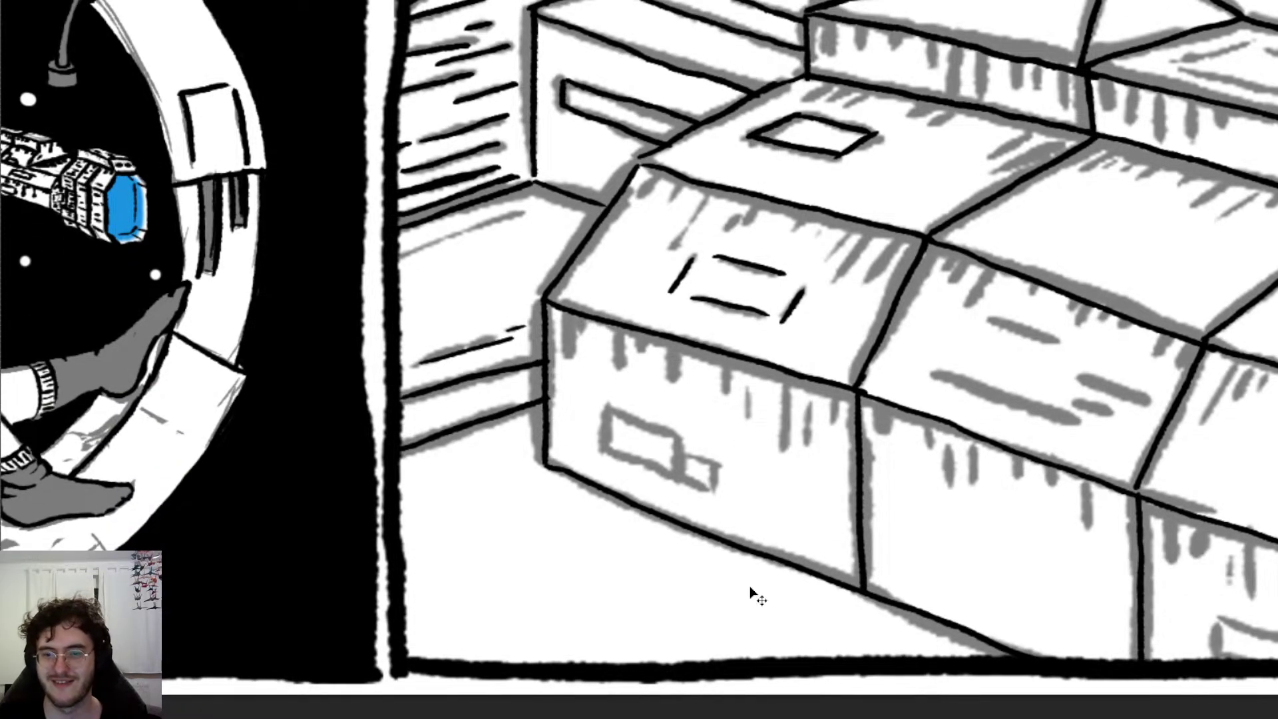
scroll(750, 586, "right", 3)
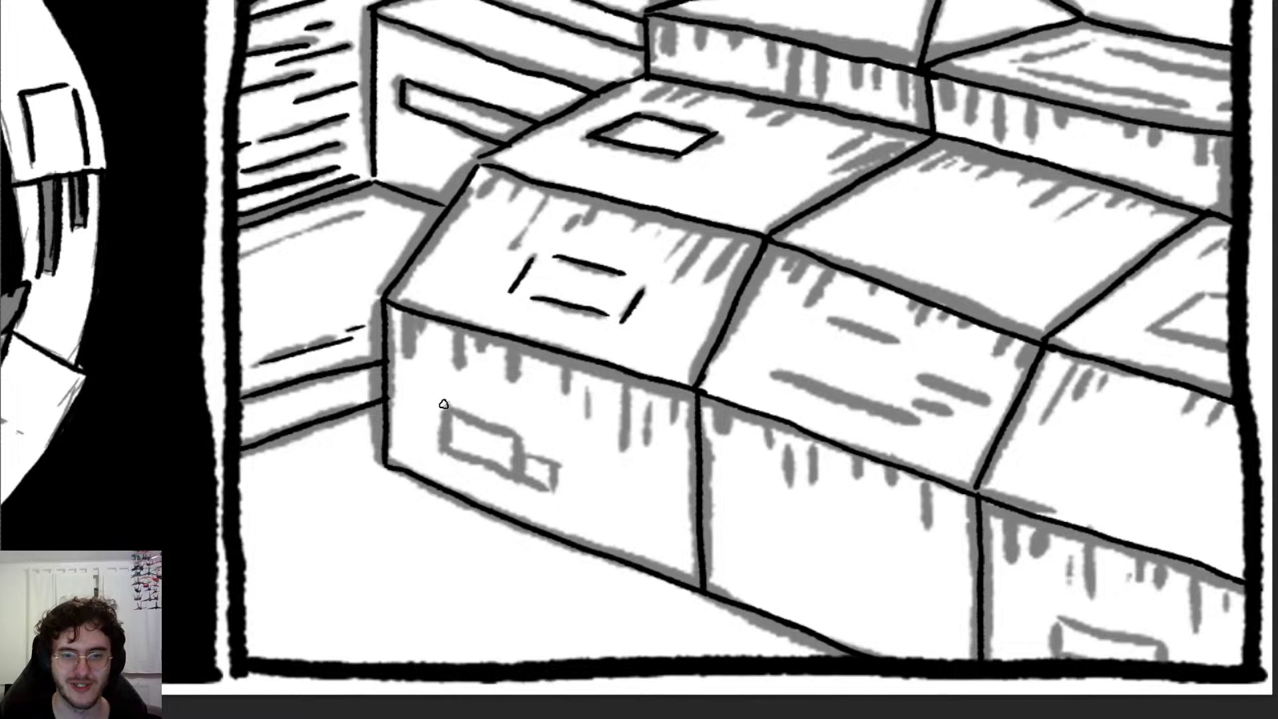
left_click_drag(444, 404, 446, 452)
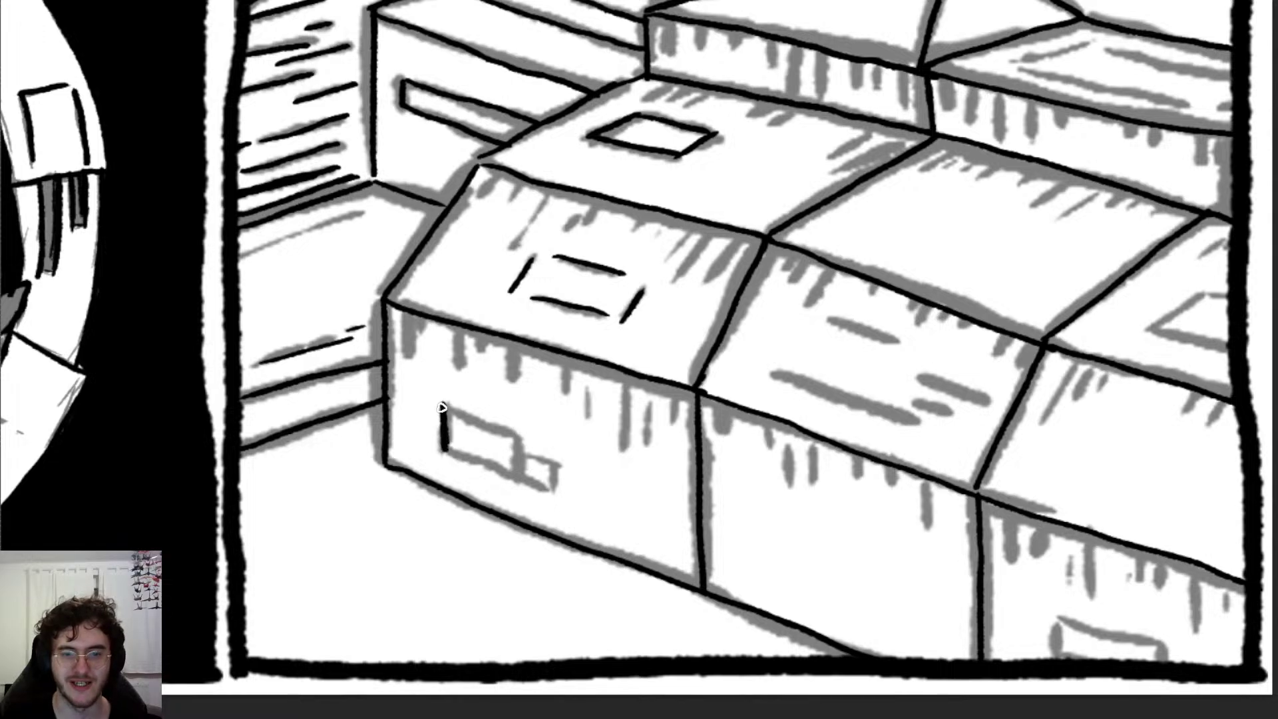
left_click_drag(442, 406, 531, 427)
key("ctrl+z")
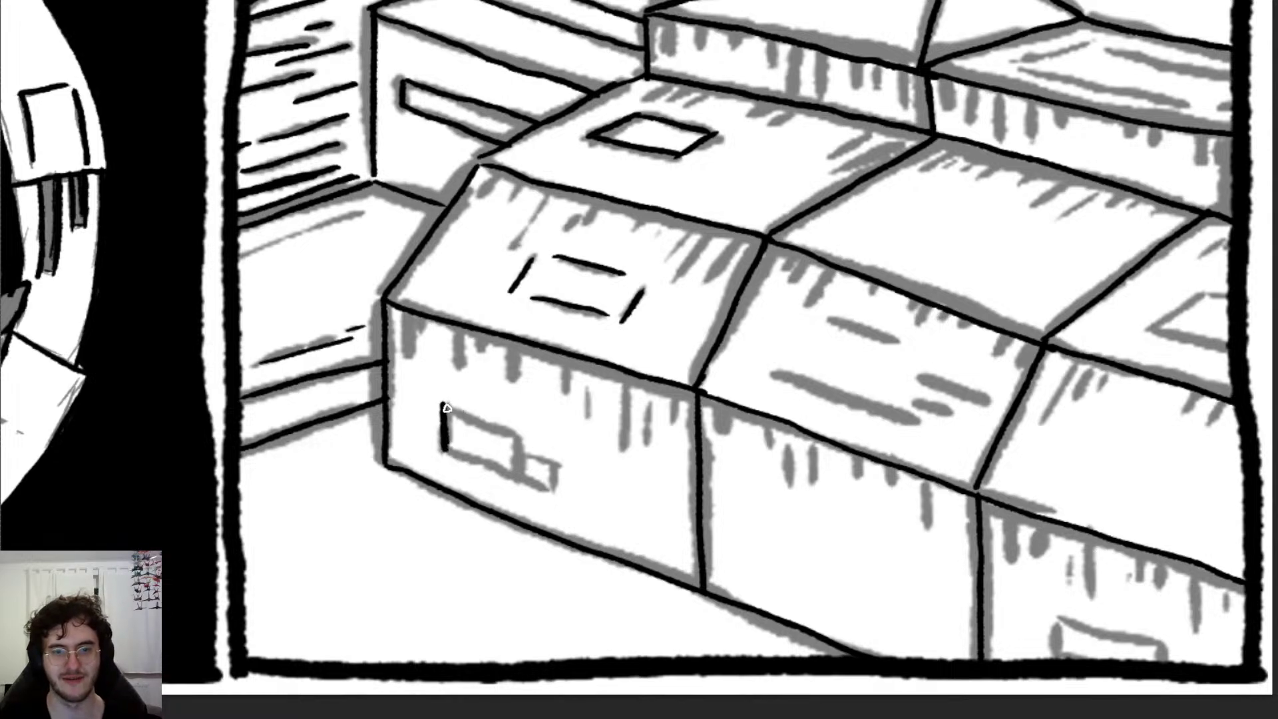
mouse_move(443, 406)
left_mouse_down()
mouse_move(522, 436)
mouse_move(521, 481)
left_mouse_up()
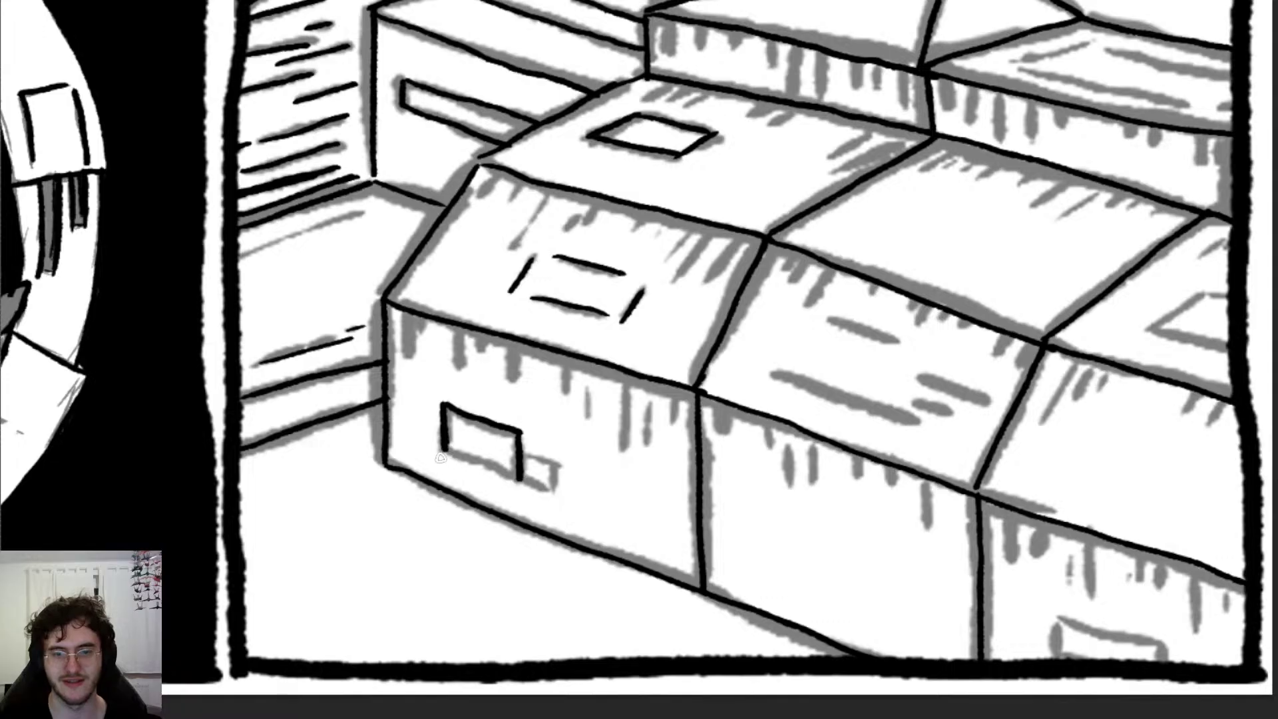
mouse_move(440, 457)
left_mouse_down()
mouse_move(522, 479)
mouse_move(542, 463)
mouse_move(554, 491)
left_mouse_up()
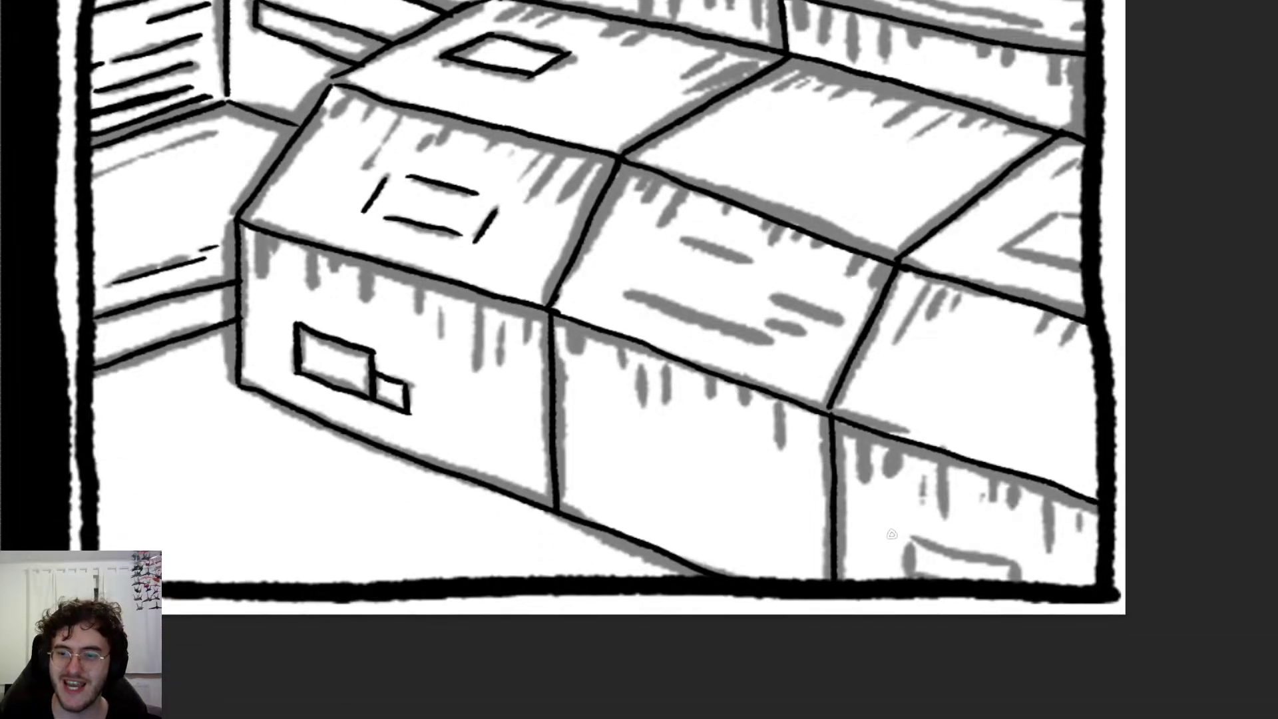
Step: Ink the two rectangles cut off by the panel border on the farthest-right module's front and top faces
mouse_move(909, 543)
left_mouse_down()
mouse_move(910, 580)
mouse_move(1002, 562)
mouse_move(1016, 585)
left_mouse_up()
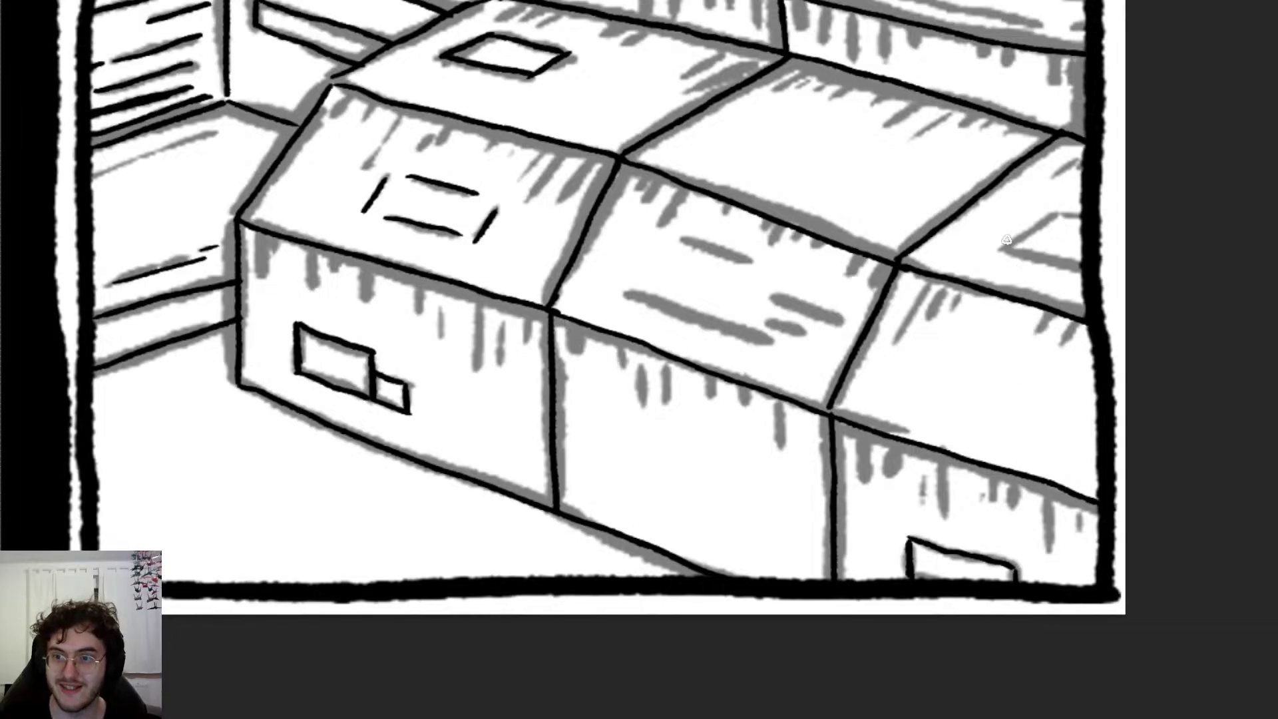
mouse_move(1002, 247)
left_mouse_down()
mouse_move(1058, 214)
mouse_move(1082, 218)
left_mouse_up()
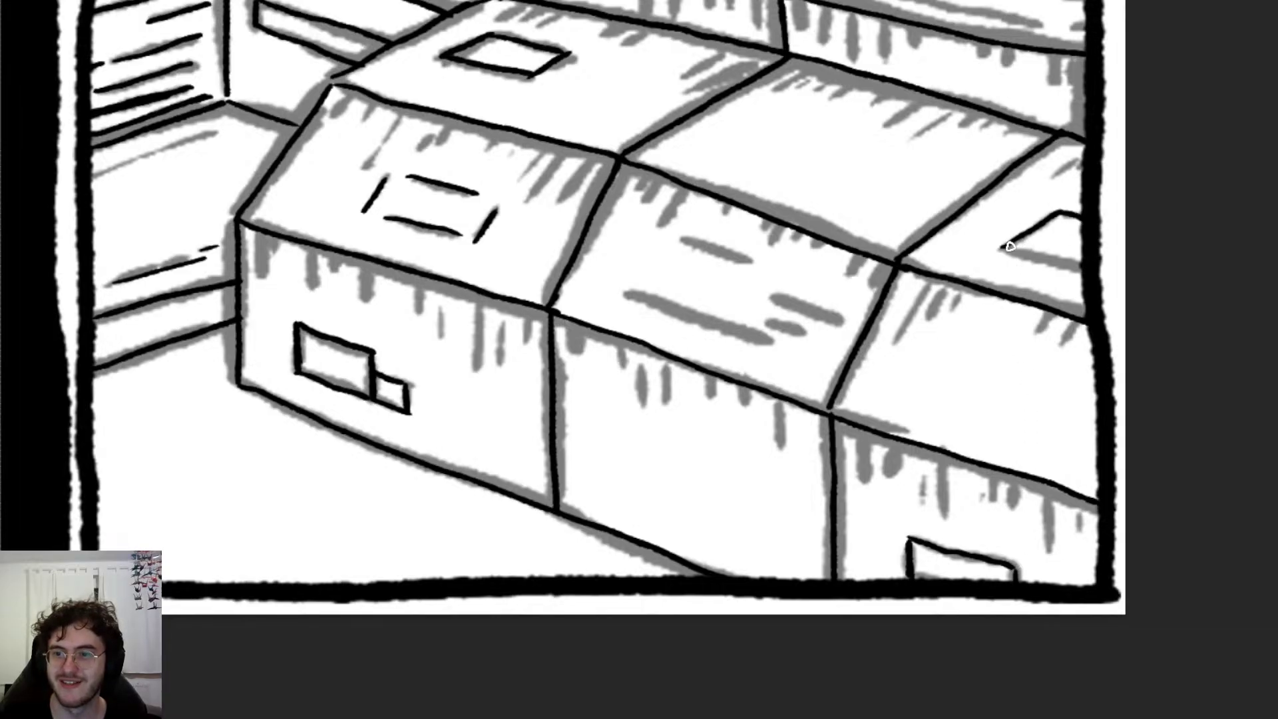
left_click_drag(1006, 248, 1083, 274)
key("ctrl+z")
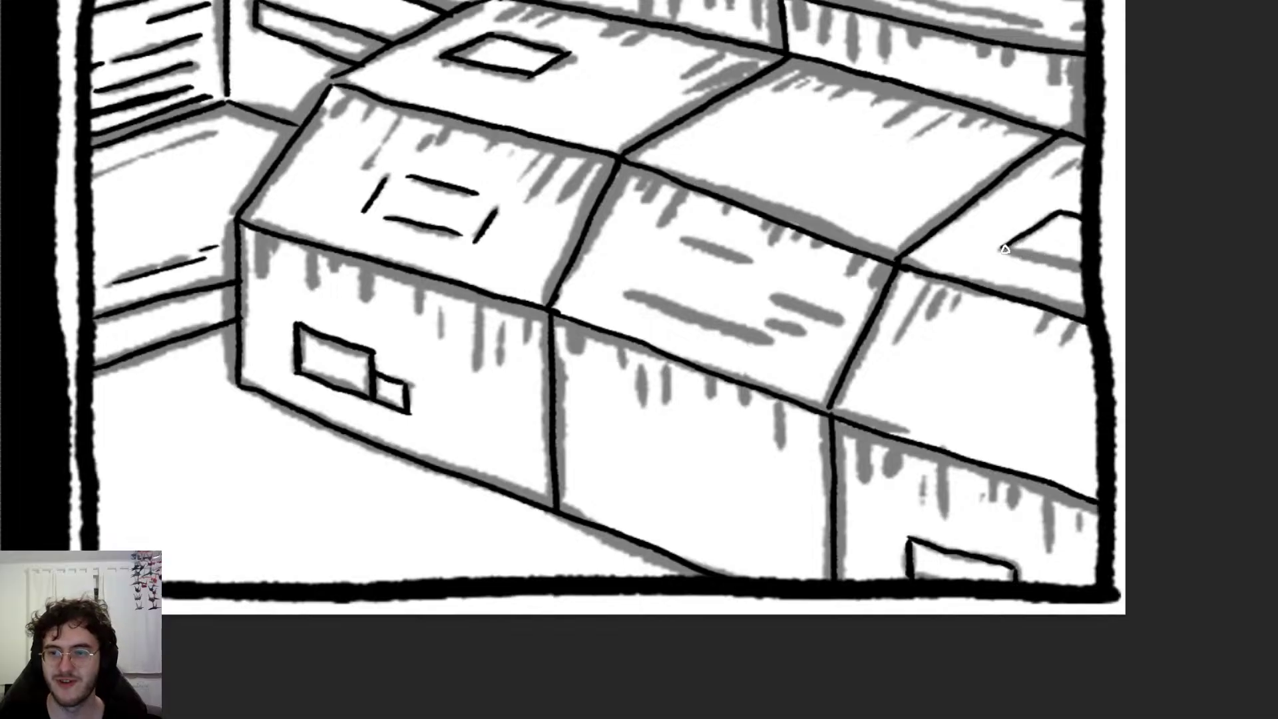
left_click_drag(1004, 249, 1086, 275)
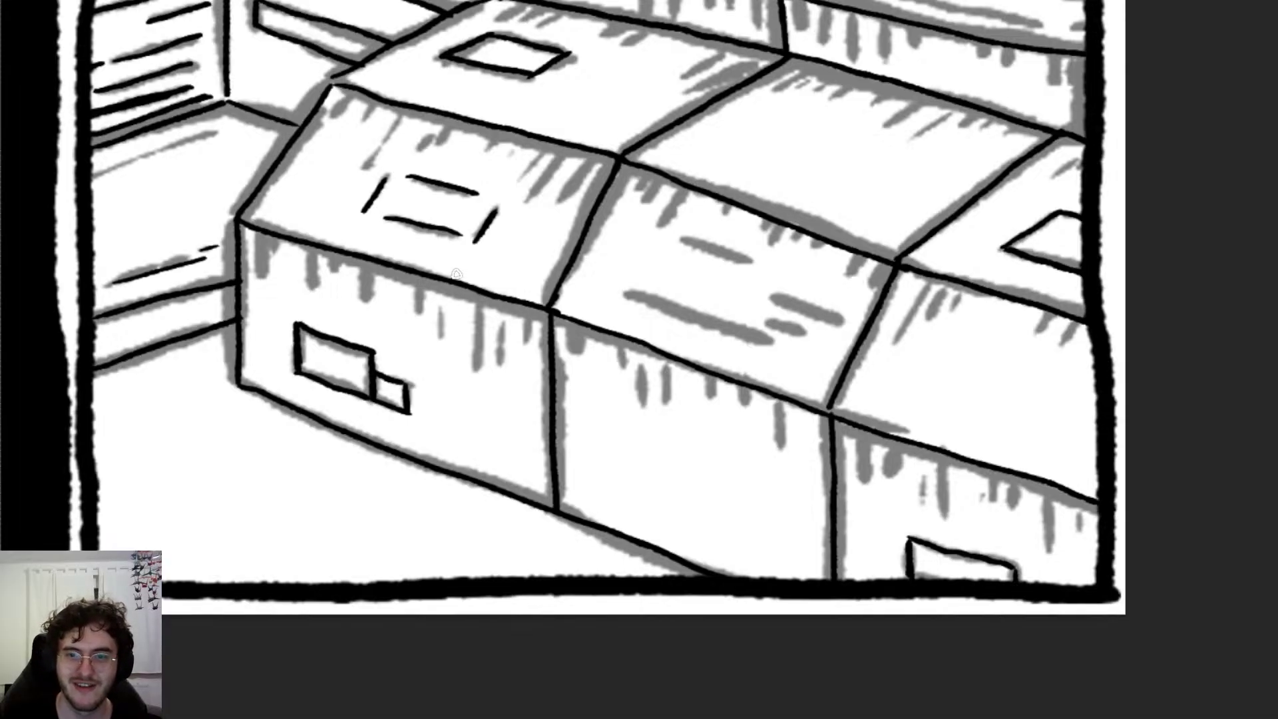
Step: Ink the four short detail lines on the middle hull module's sloped face
mouse_move(688, 244)
left_mouse_down()
mouse_move(756, 263)
mouse_move(799, 306)
mouse_move(849, 323)
left_mouse_up()
left_click_drag(770, 323, 803, 330)
left_click_drag(628, 295, 762, 342)
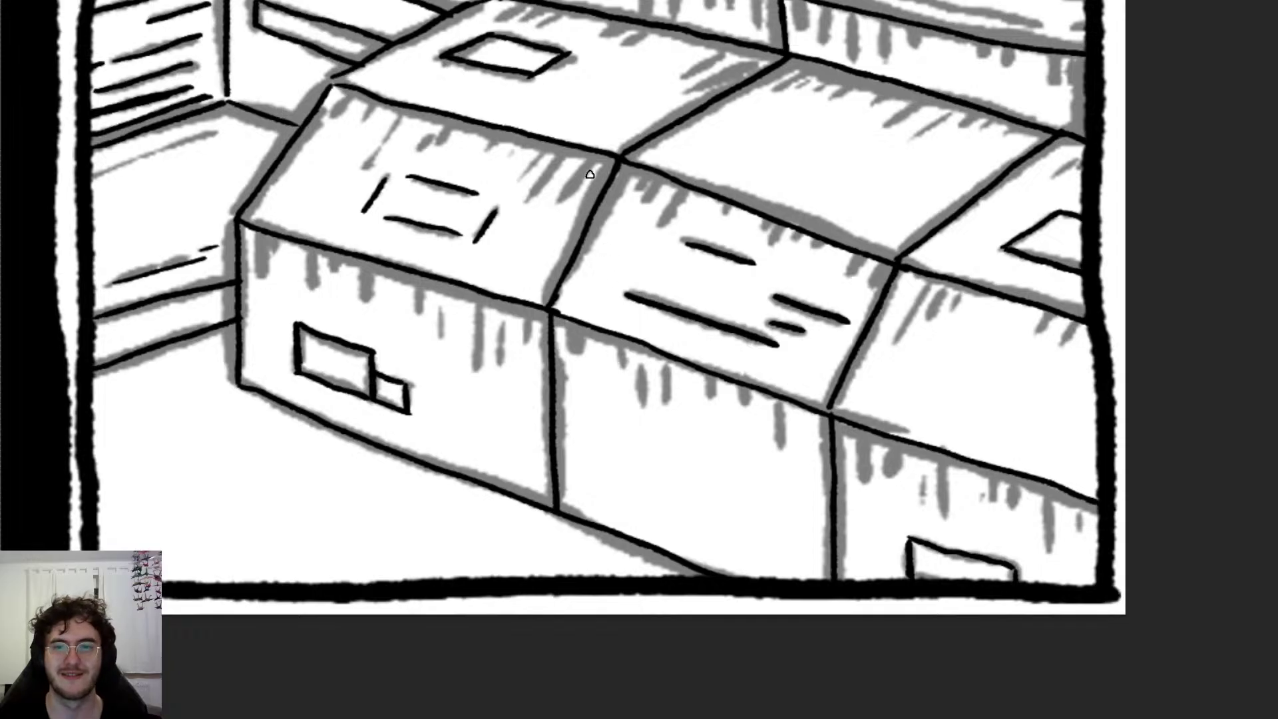
Step: Ink the long diagonal detail line on the floor just below the wall's bottom edge
scroll(569, 172, "up", 10)
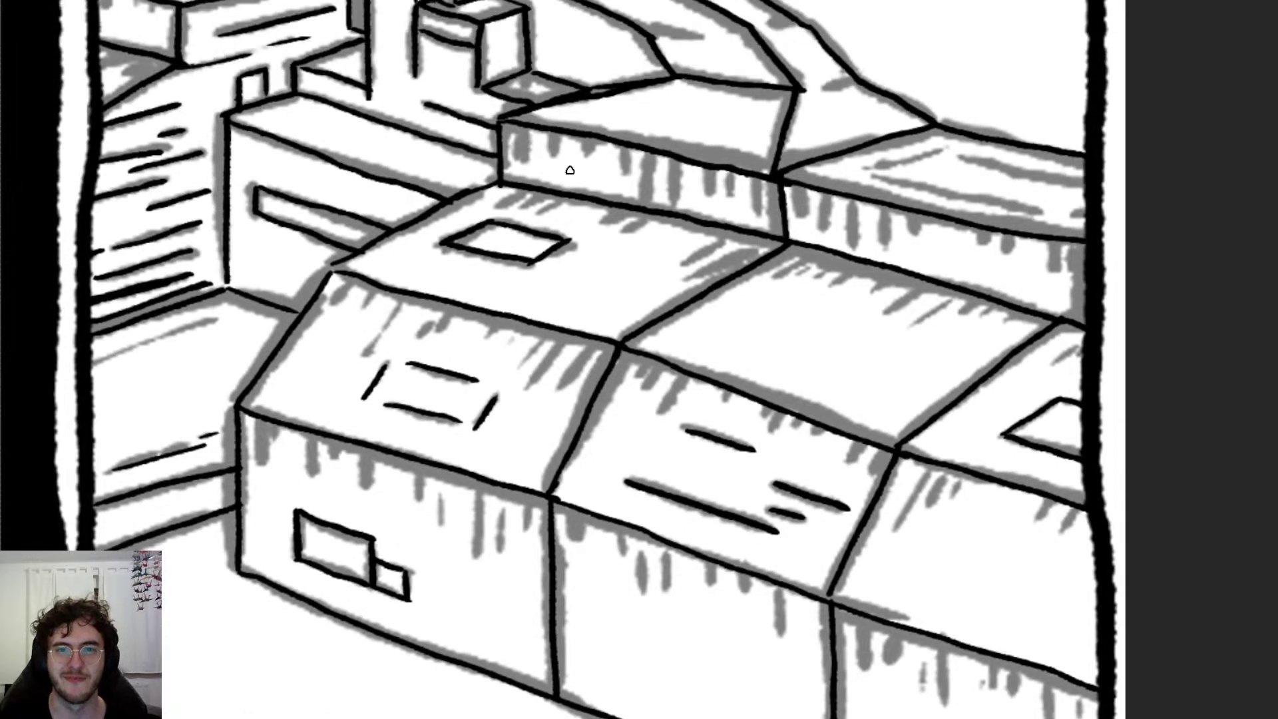
scroll(571, 171, "down", 4)
scroll(576, 165, "up", 4)
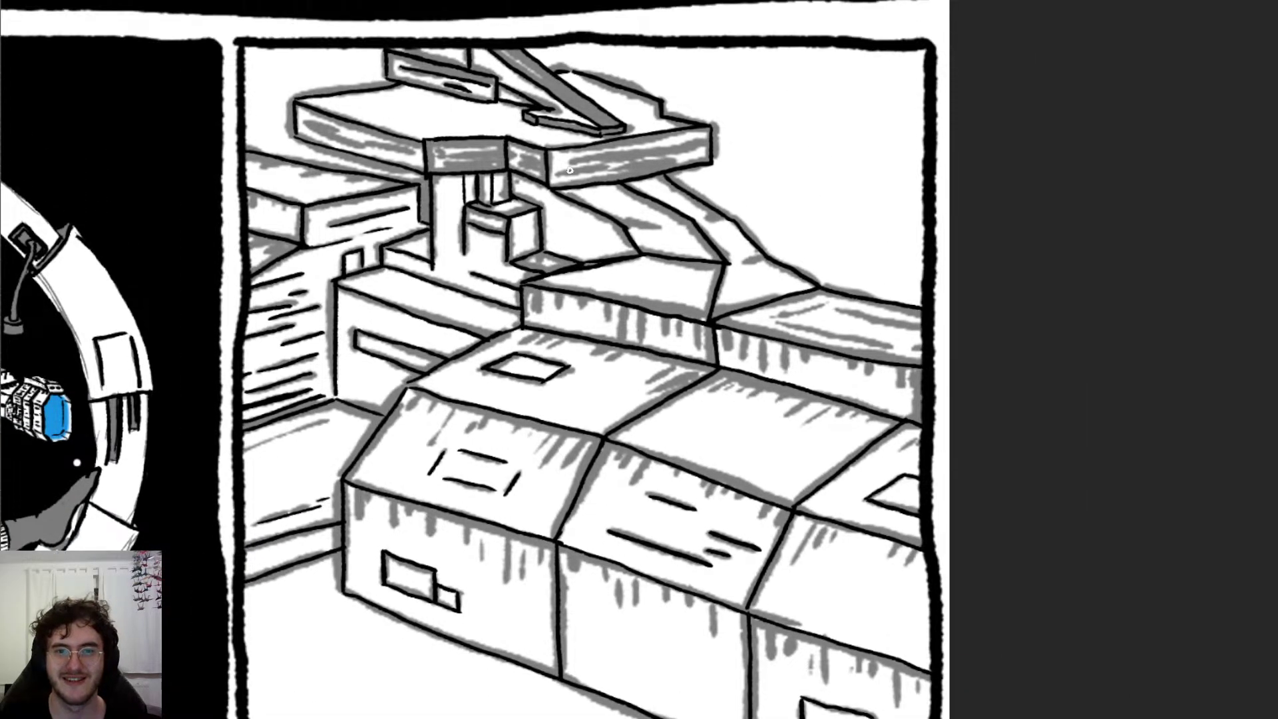
scroll(358, 381, "down", 2)
scroll(333, 383, "up", 5)
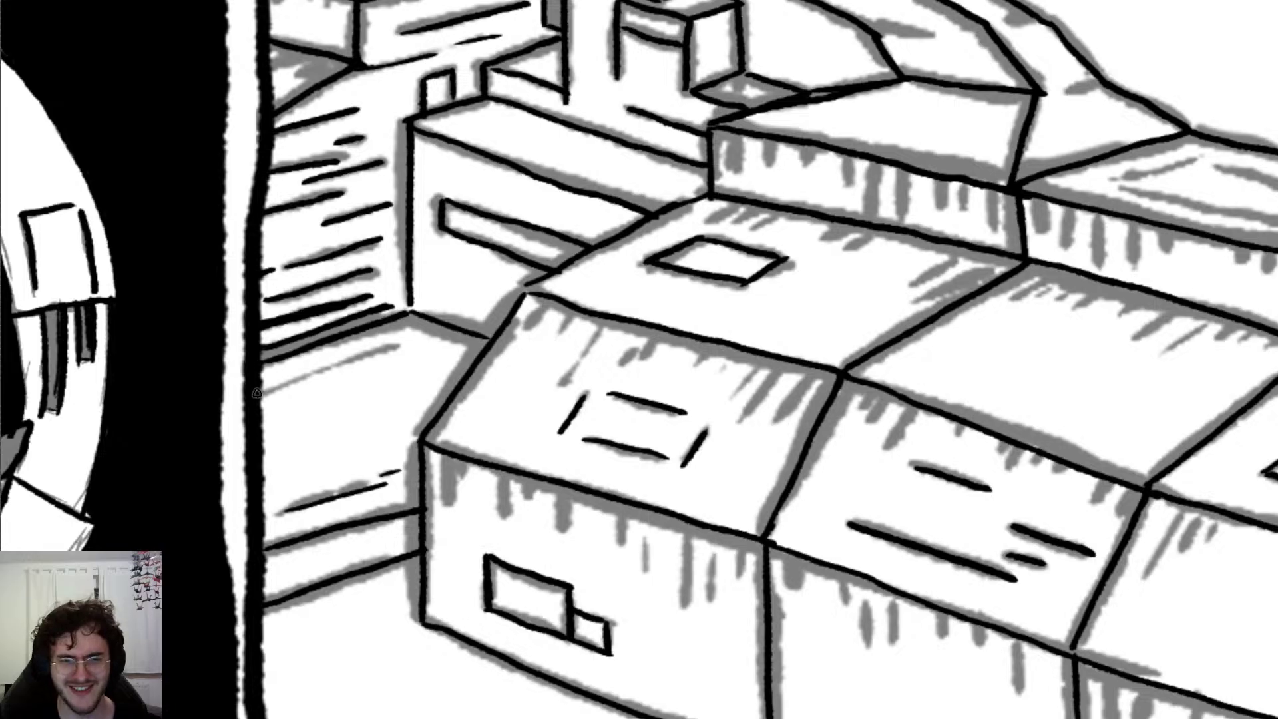
left_click_drag(256, 392, 399, 341)
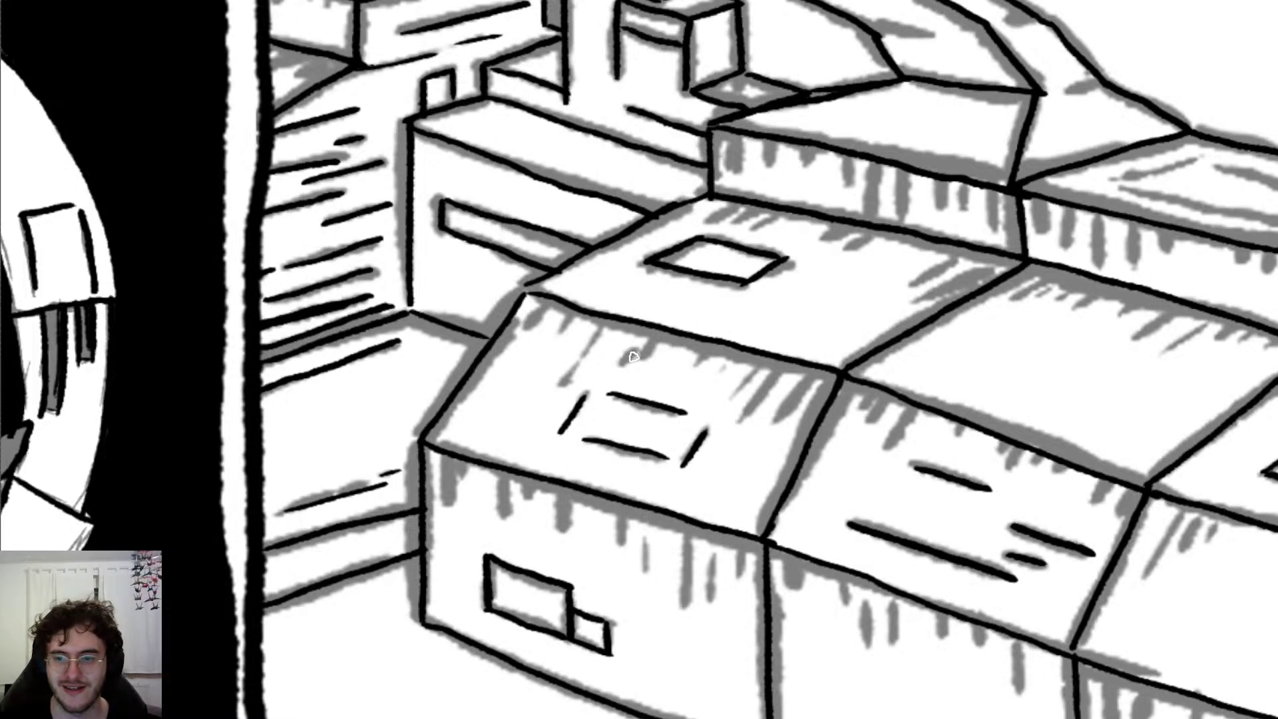
Step: Remove the faded grey ship art from beneath the inked lines in the third panel
scroll(635, 381, "down", 6)
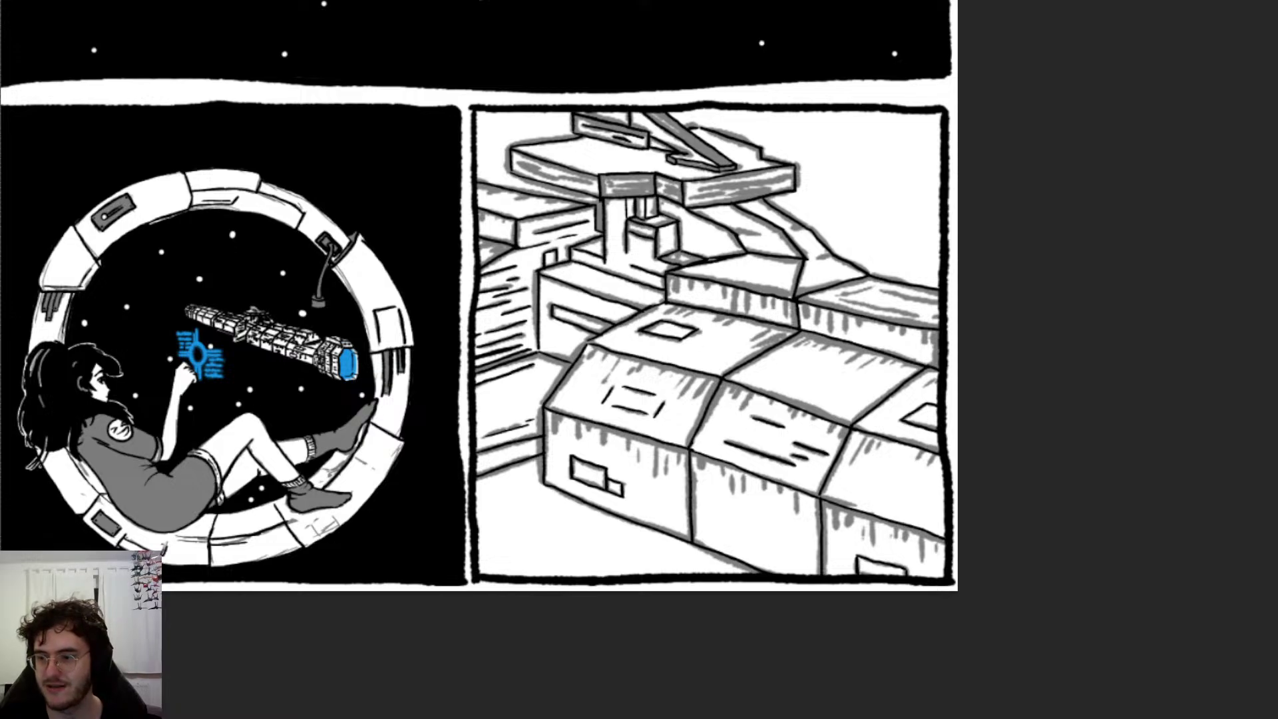
key("Delete")
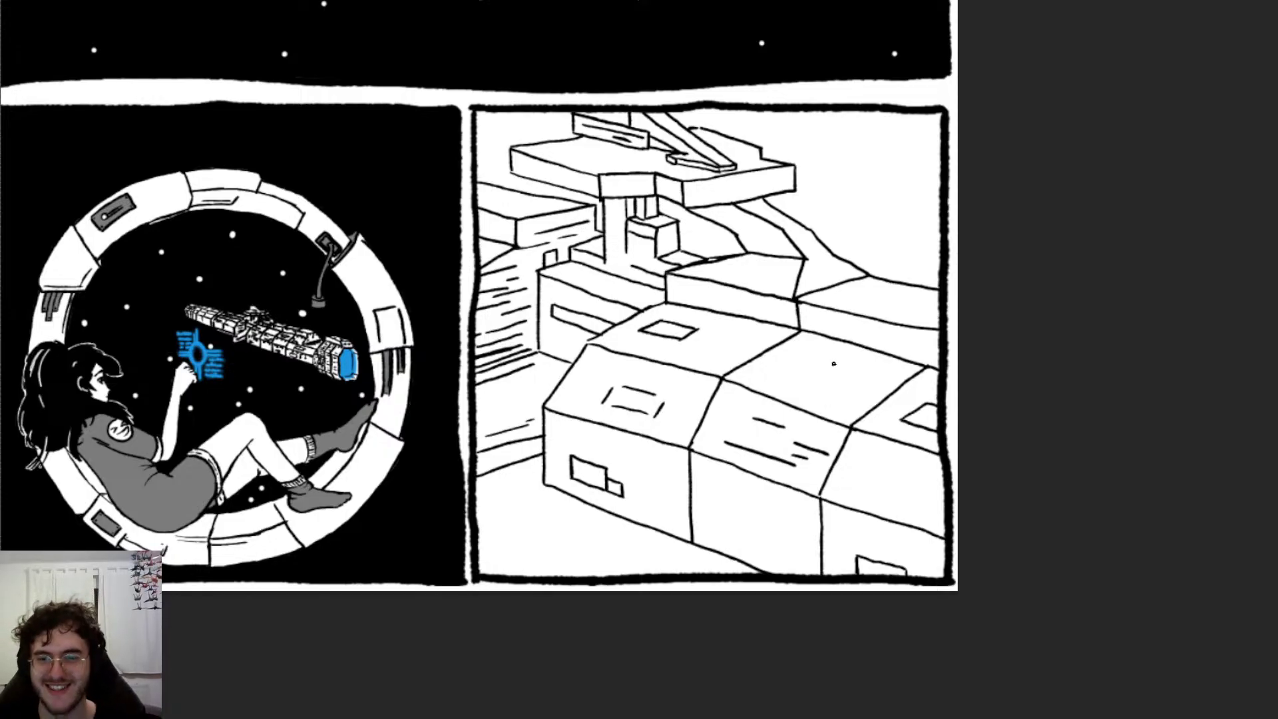
Step: Draw a vertical depth line inside the rectangular hatch on the nearest module's top face, from its back corner to its front edge
scroll(630, 359, "up", 8)
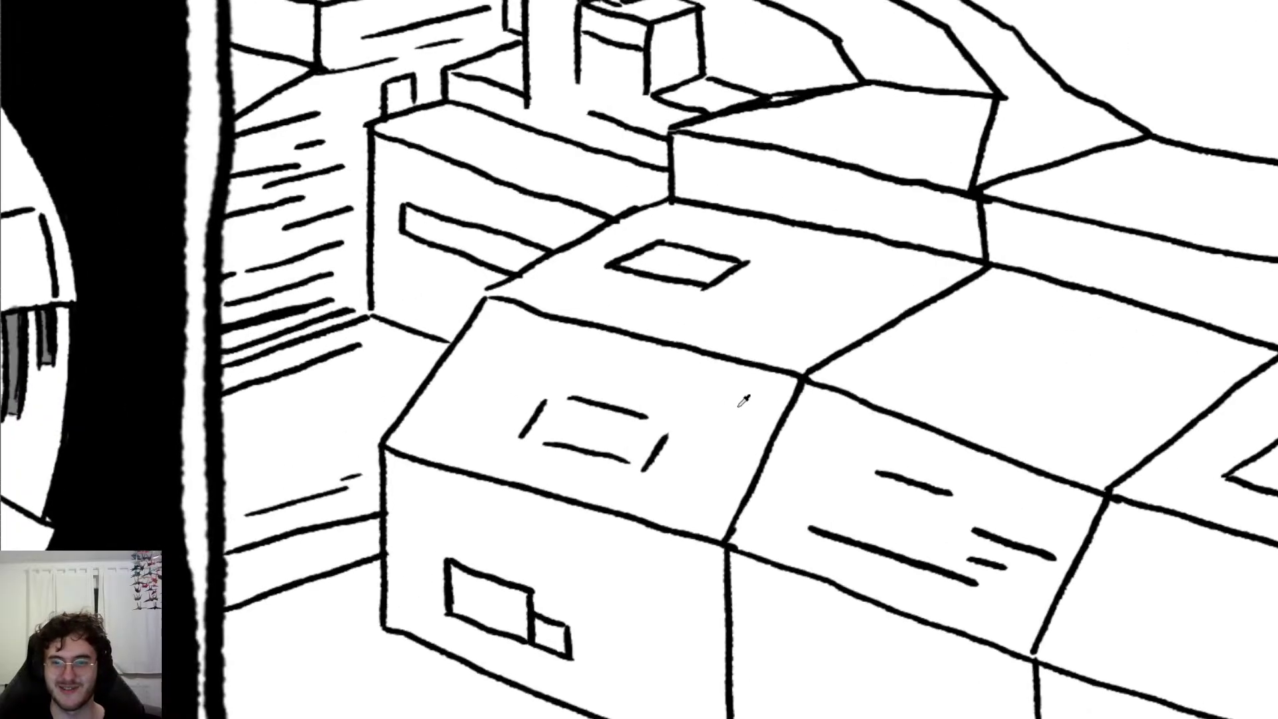
scroll(623, 187, "up", 1)
scroll(606, 253, "up", 4)
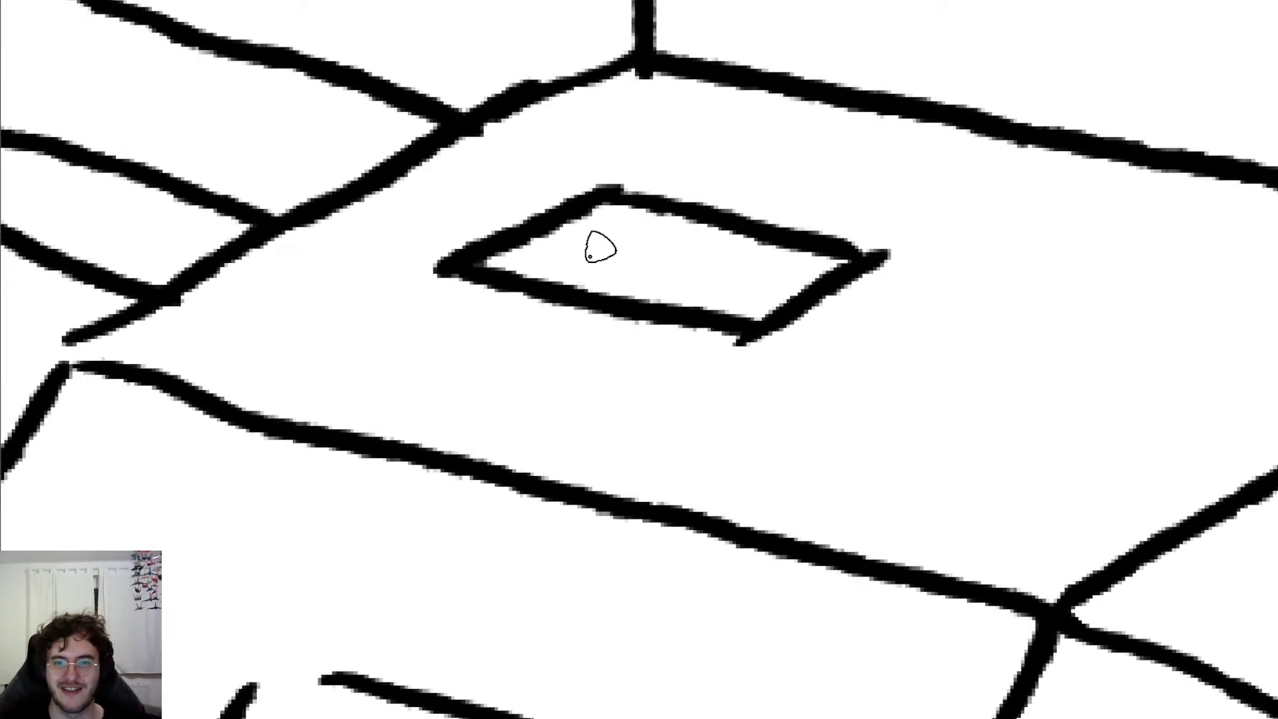
left_click_drag(607, 203, 607, 297)
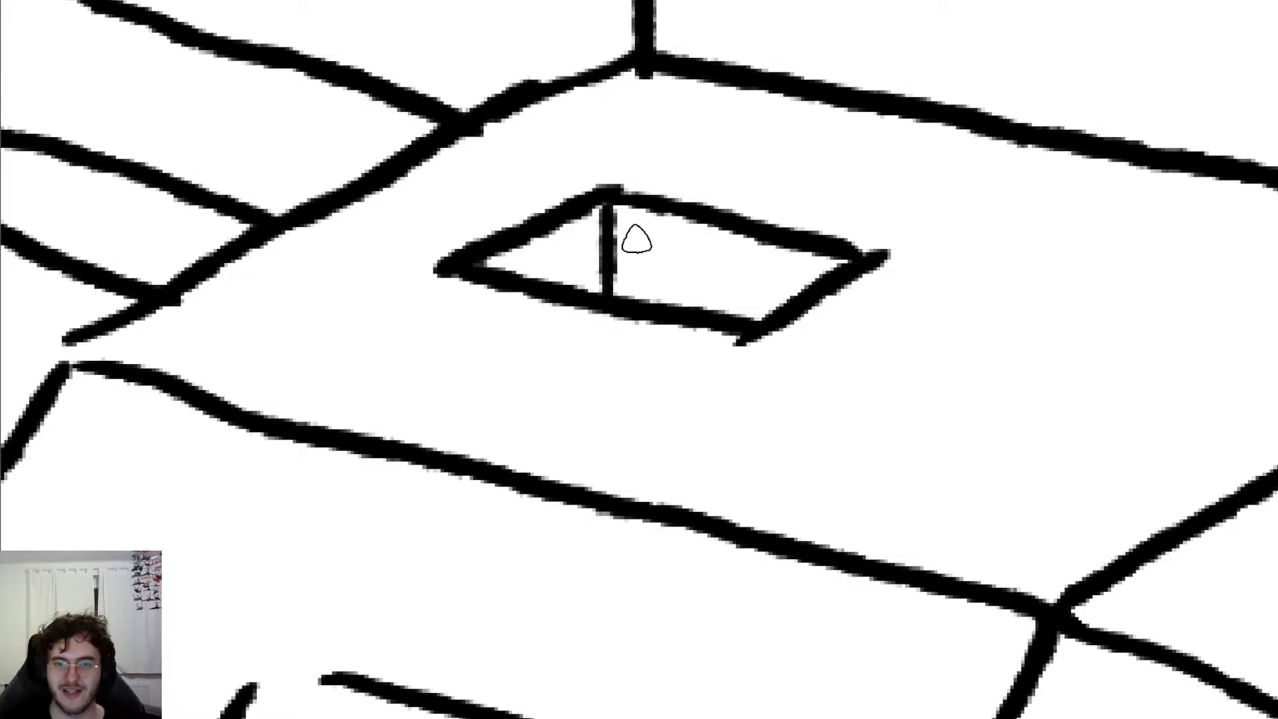
Step: Ink short vertical hatching strokes on both sides of the hatch's depth line, shortening toward its side corners, and thicken its front edge near the corner
left_click_drag(637, 233, 640, 298)
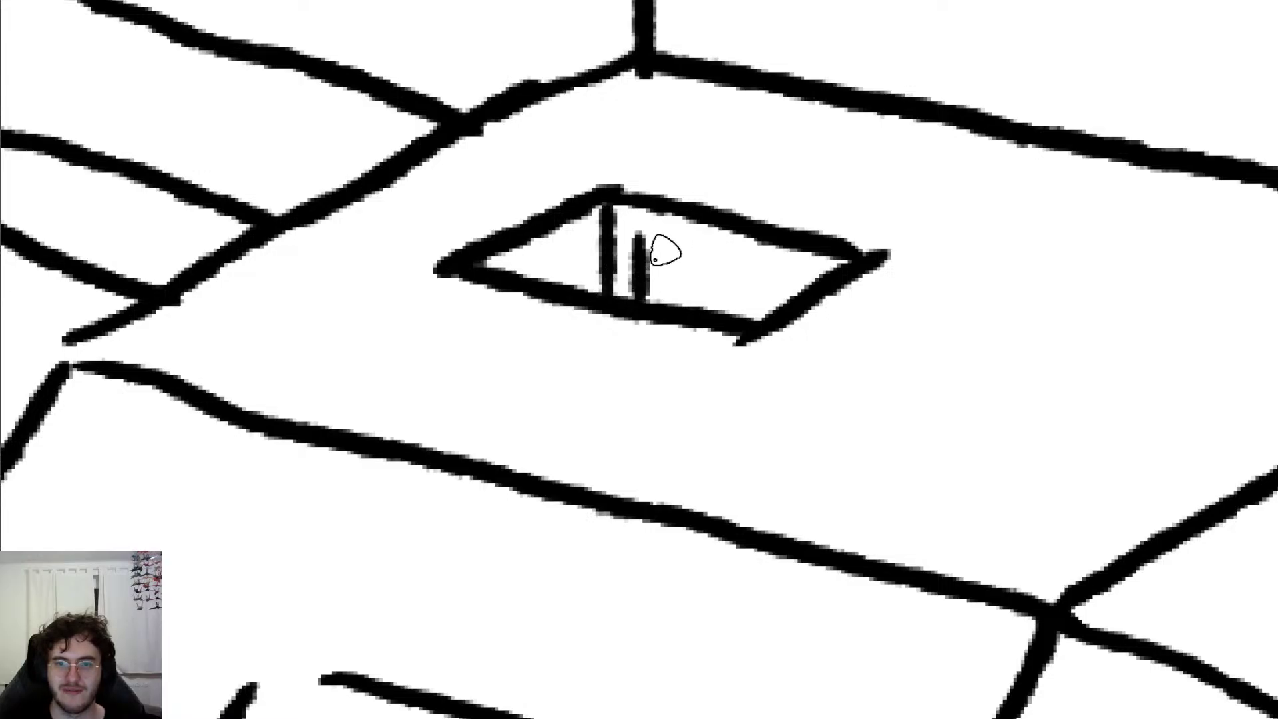
left_click_drag(667, 239, 669, 304)
left_click_drag(698, 248, 699, 310)
mouse_move(742, 288)
left_mouse_down()
mouse_move(736, 257)
mouse_move(767, 336)
left_mouse_up()
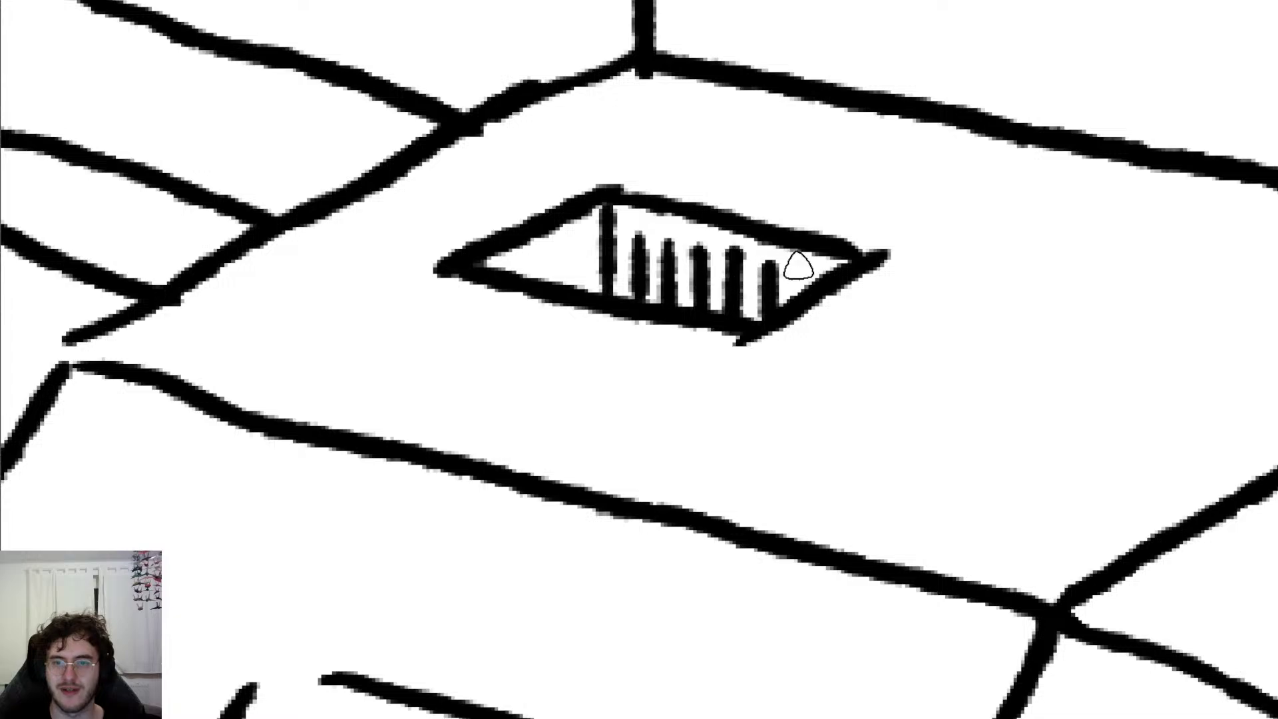
left_click_drag(805, 266, 806, 310)
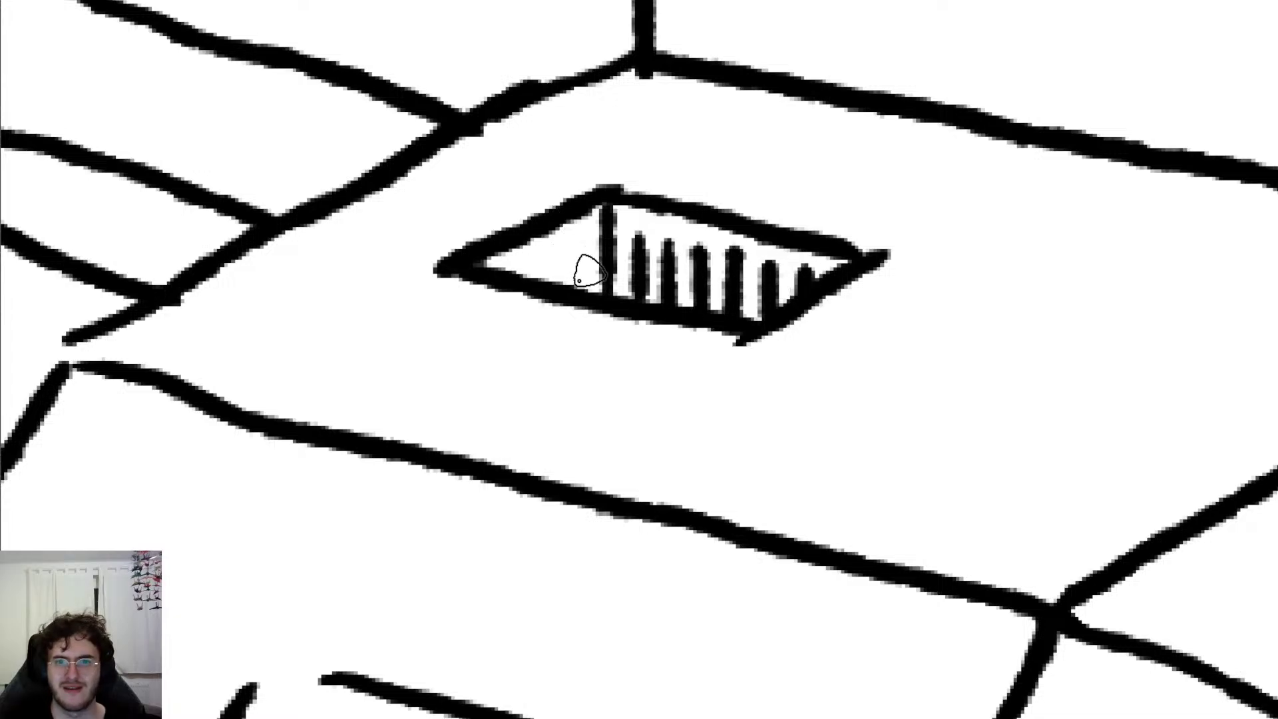
mouse_move(579, 242)
left_mouse_down()
mouse_move(578, 295)
mouse_move(534, 292)
left_mouse_up()
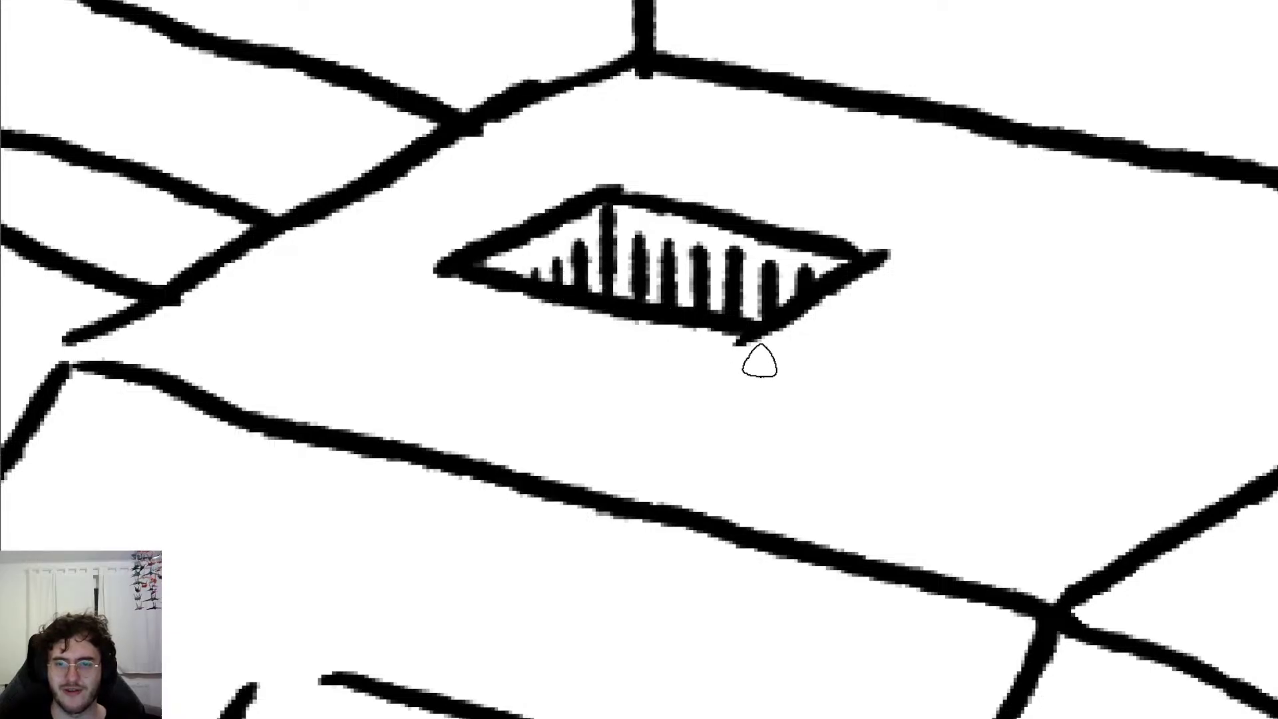
left_click_drag(727, 333, 684, 328)
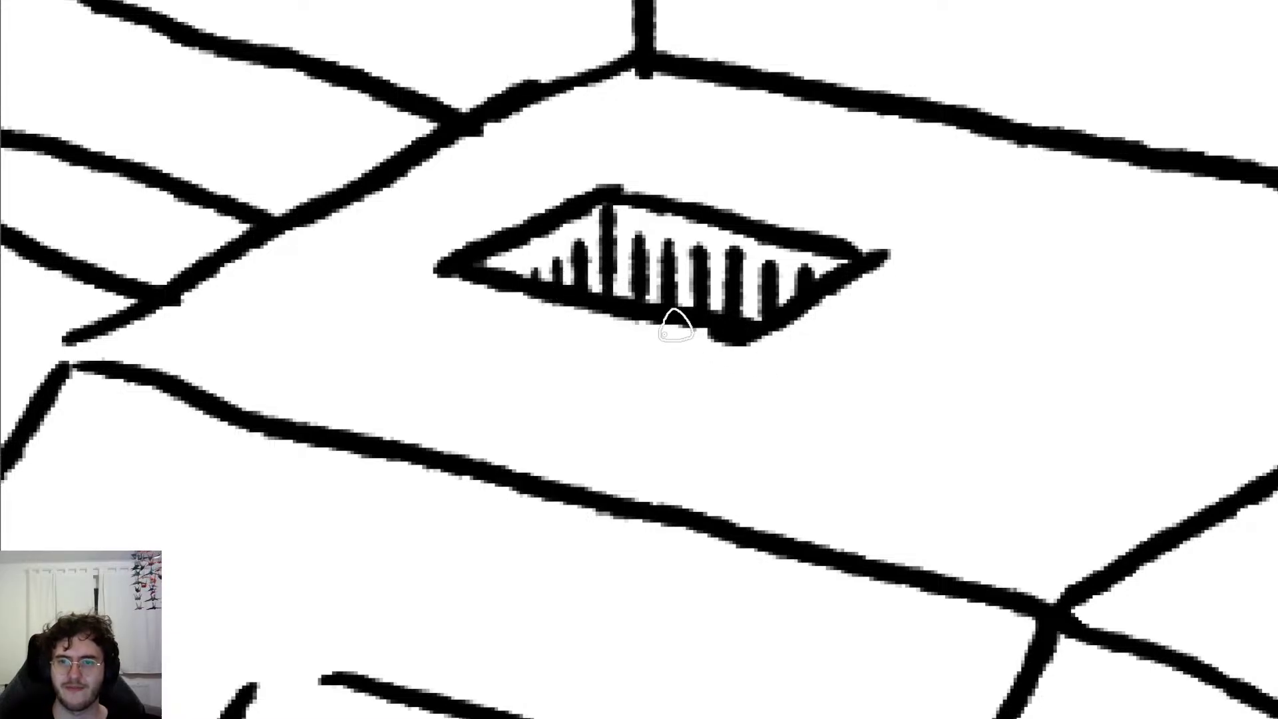
Step: Examine the inked ship in the third panel alongside the ship views in the other panels of the comic page
scroll(676, 326, "down", 2)
scroll(673, 322, "up", 2)
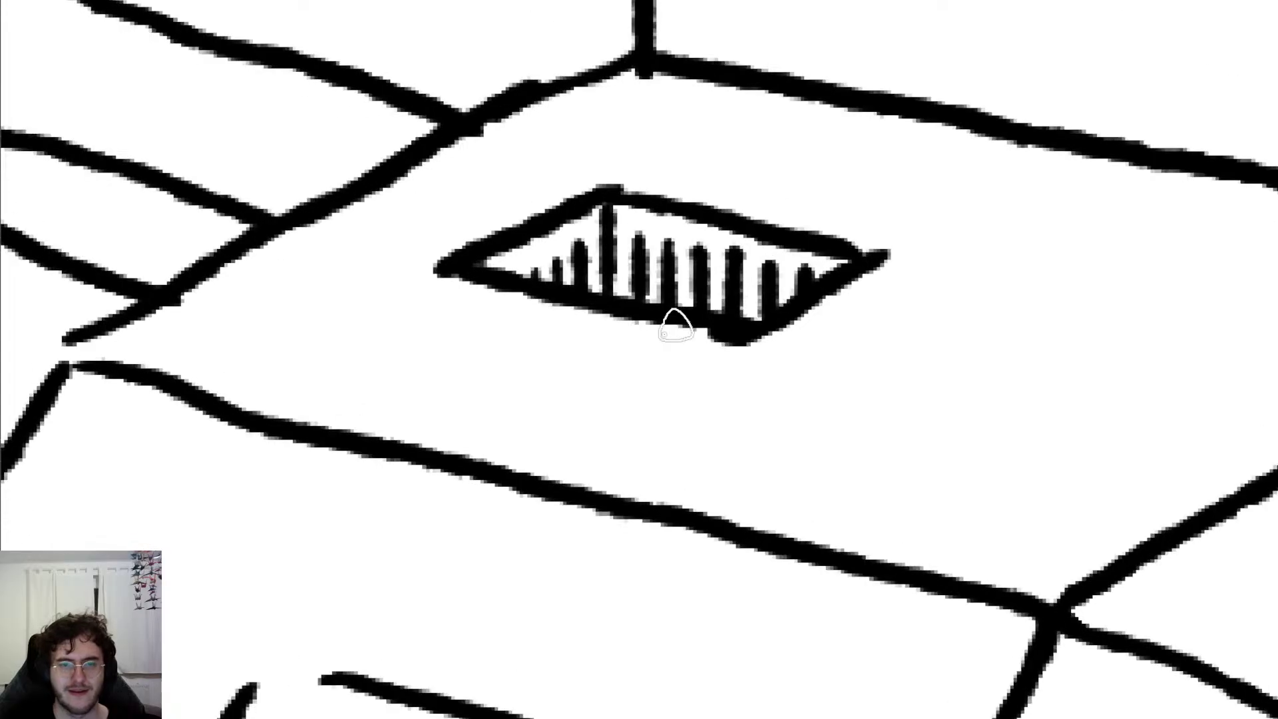
scroll(673, 322, "down", 4)
scroll(681, 318, "down", 6)
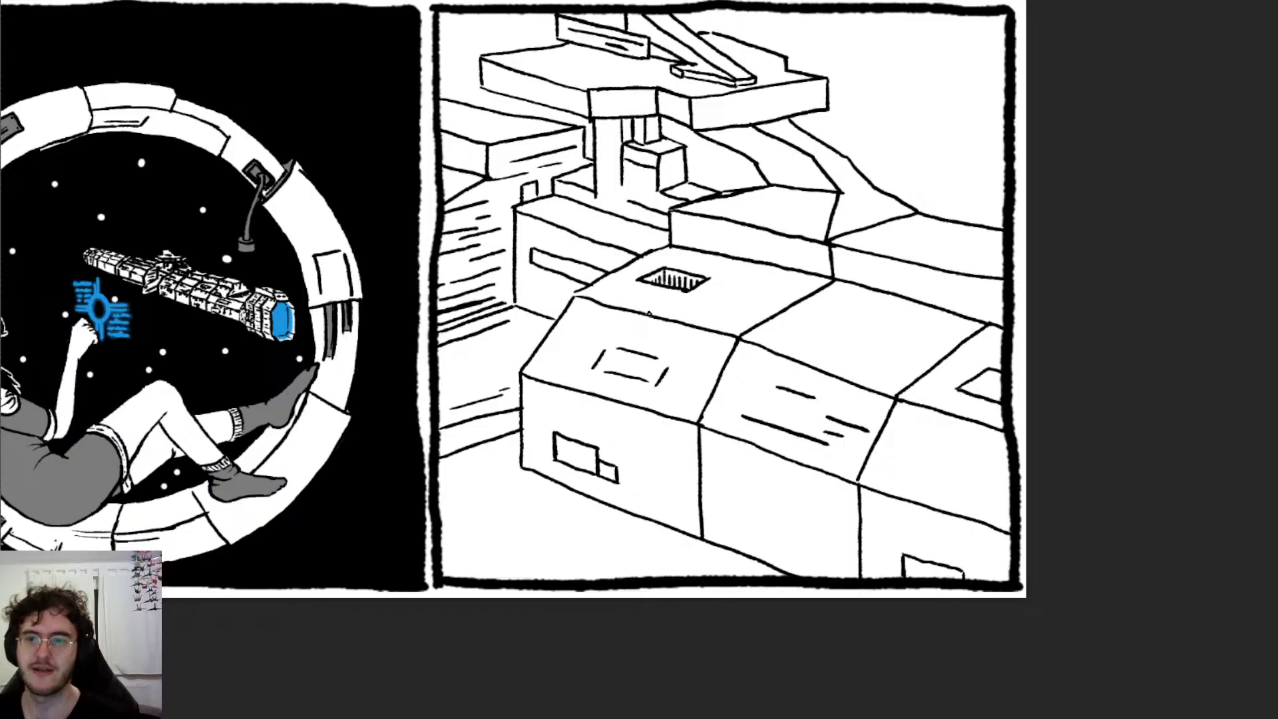
scroll(649, 313, "left", 6)
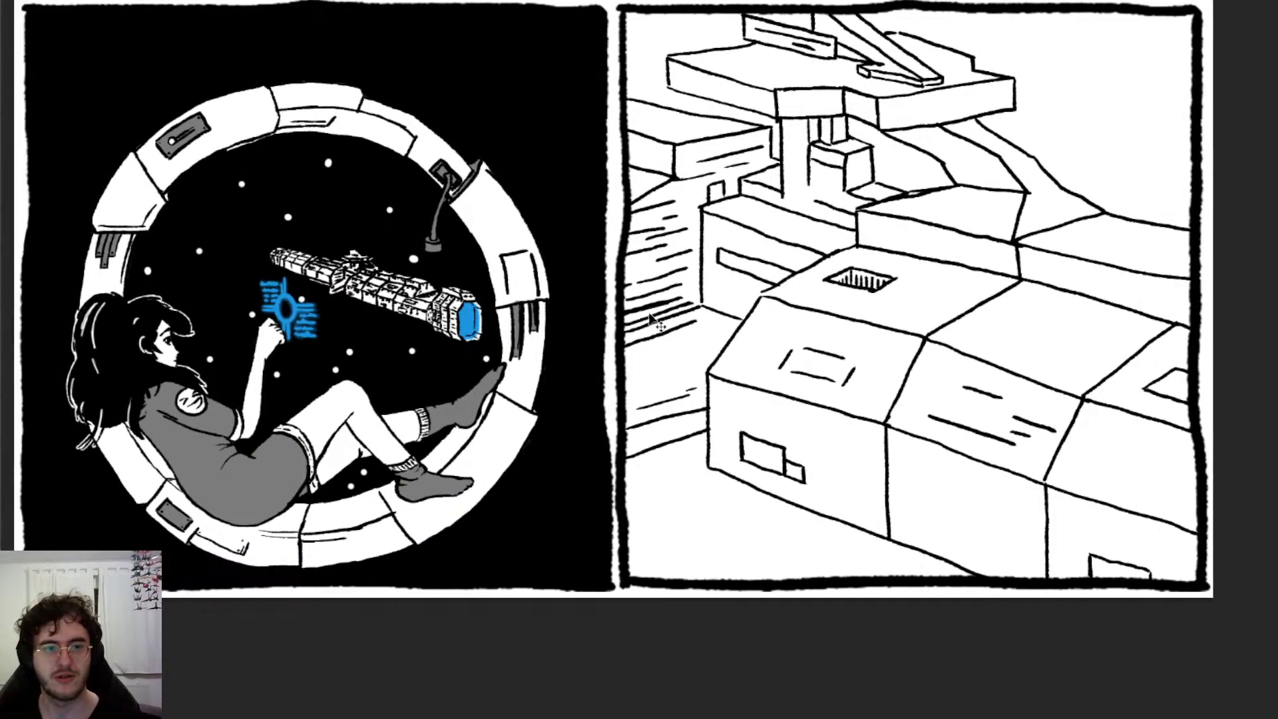
scroll(649, 313, "down", 5)
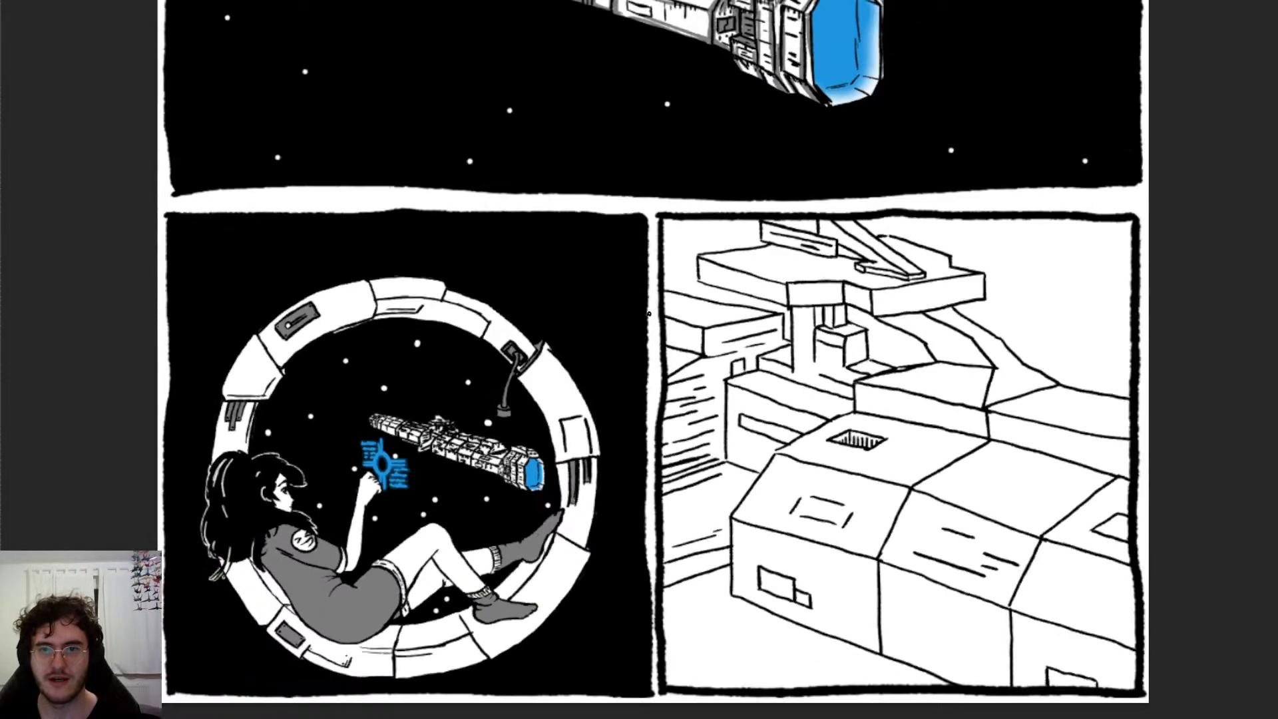
scroll(657, 308, "up", 3)
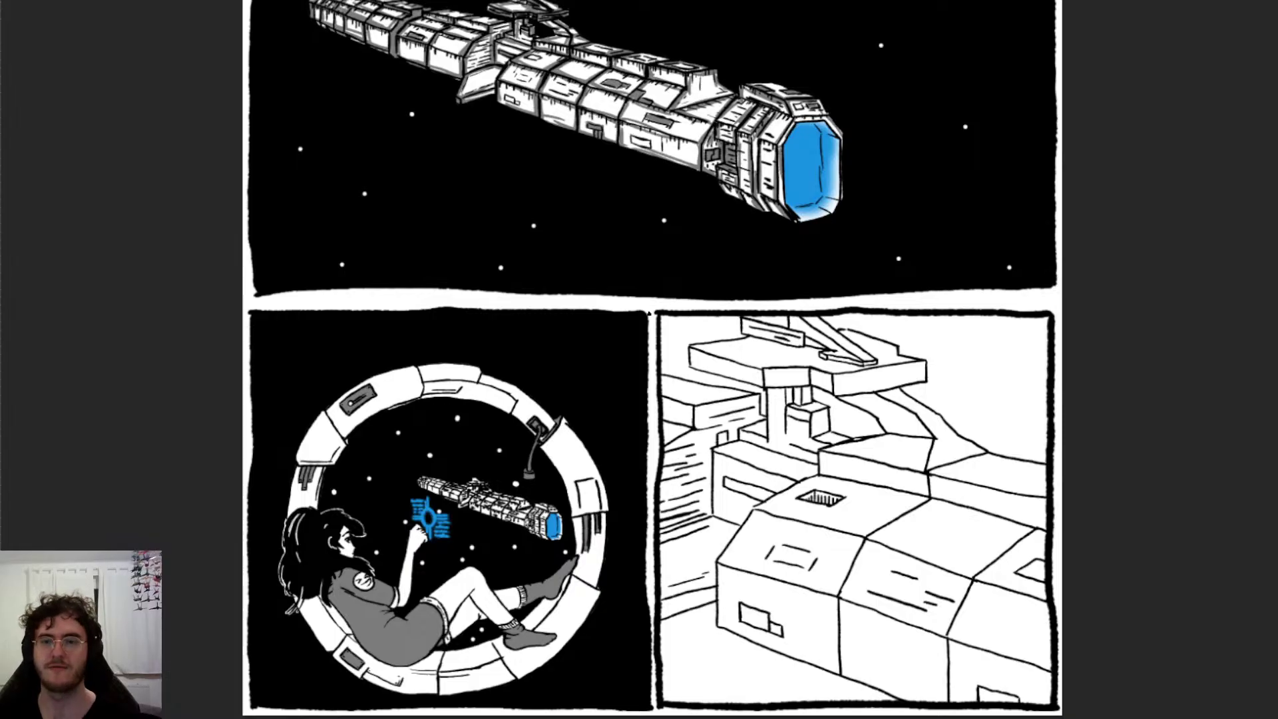